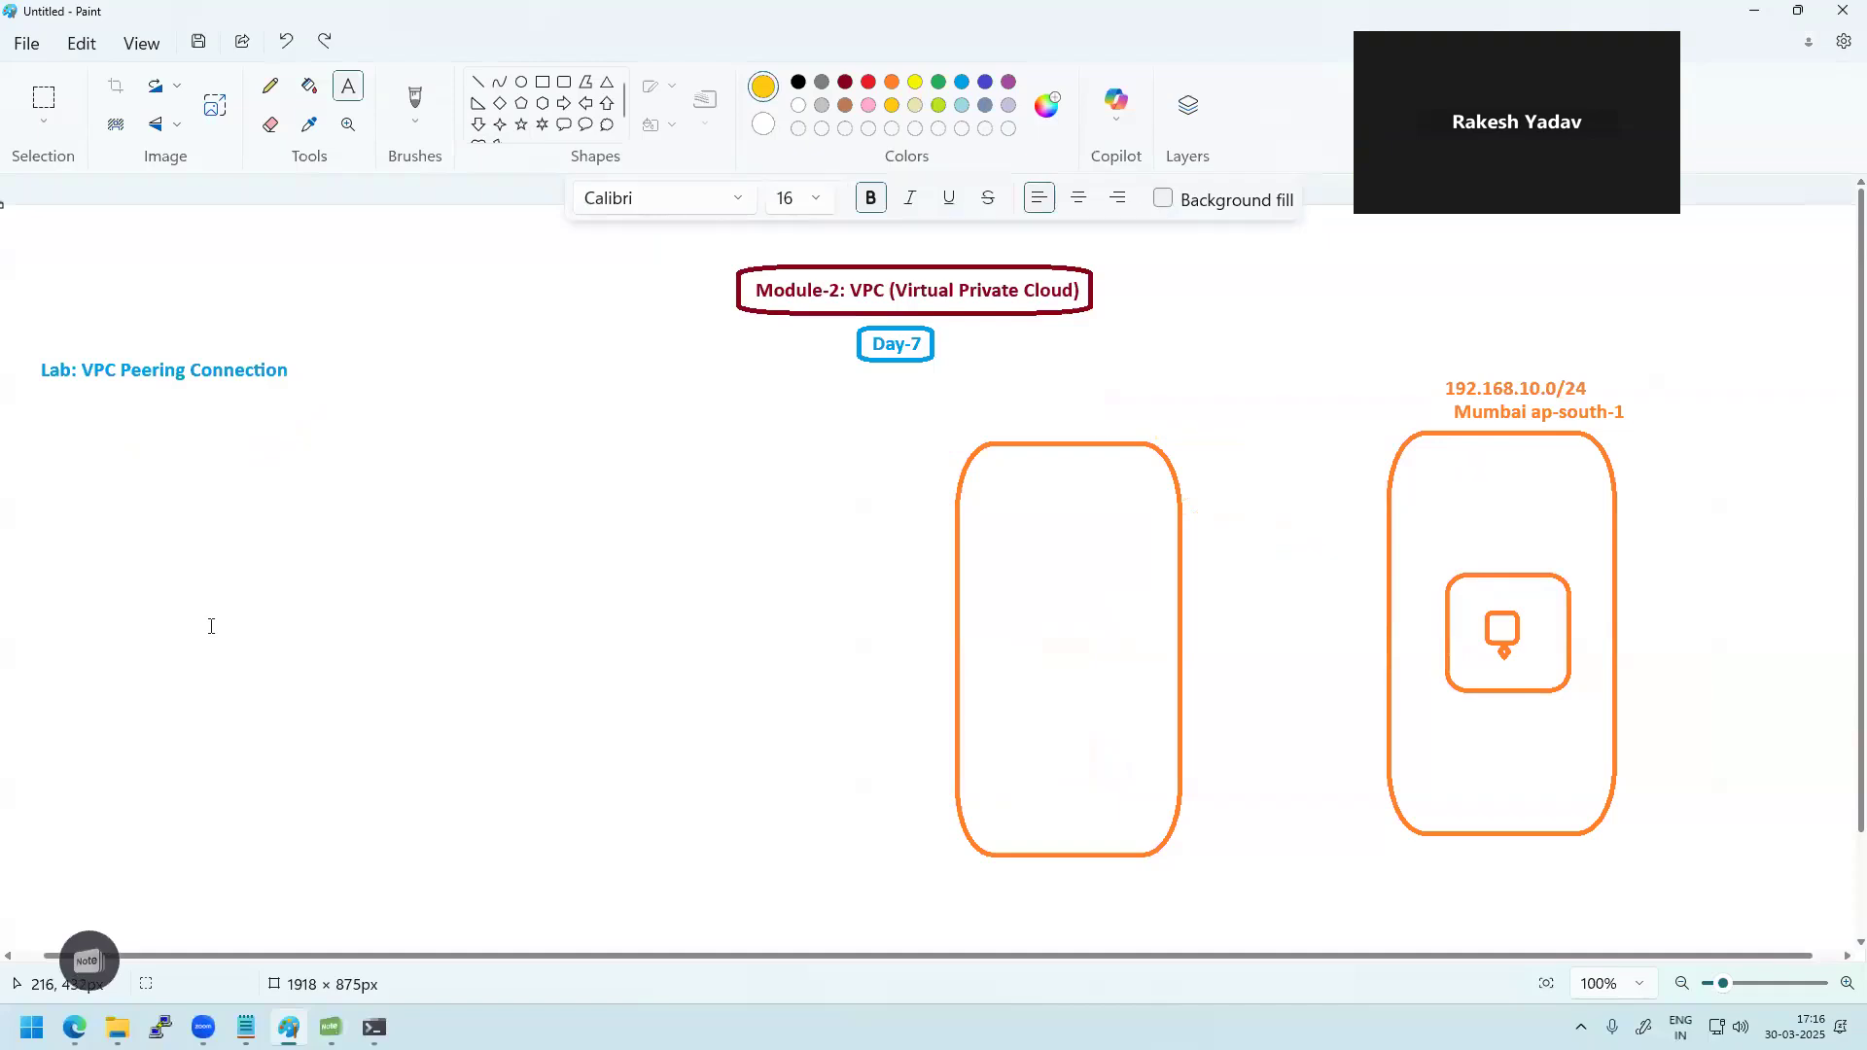
# Step: Undo the orange VPC diagram, including both large boxes and the labels above the second one
pyautogui.hotkey('ctrl', 'z')
pyautogui.hotkey('ctrl', 'z')
pyautogui.hotkey('ctrl', 'z')
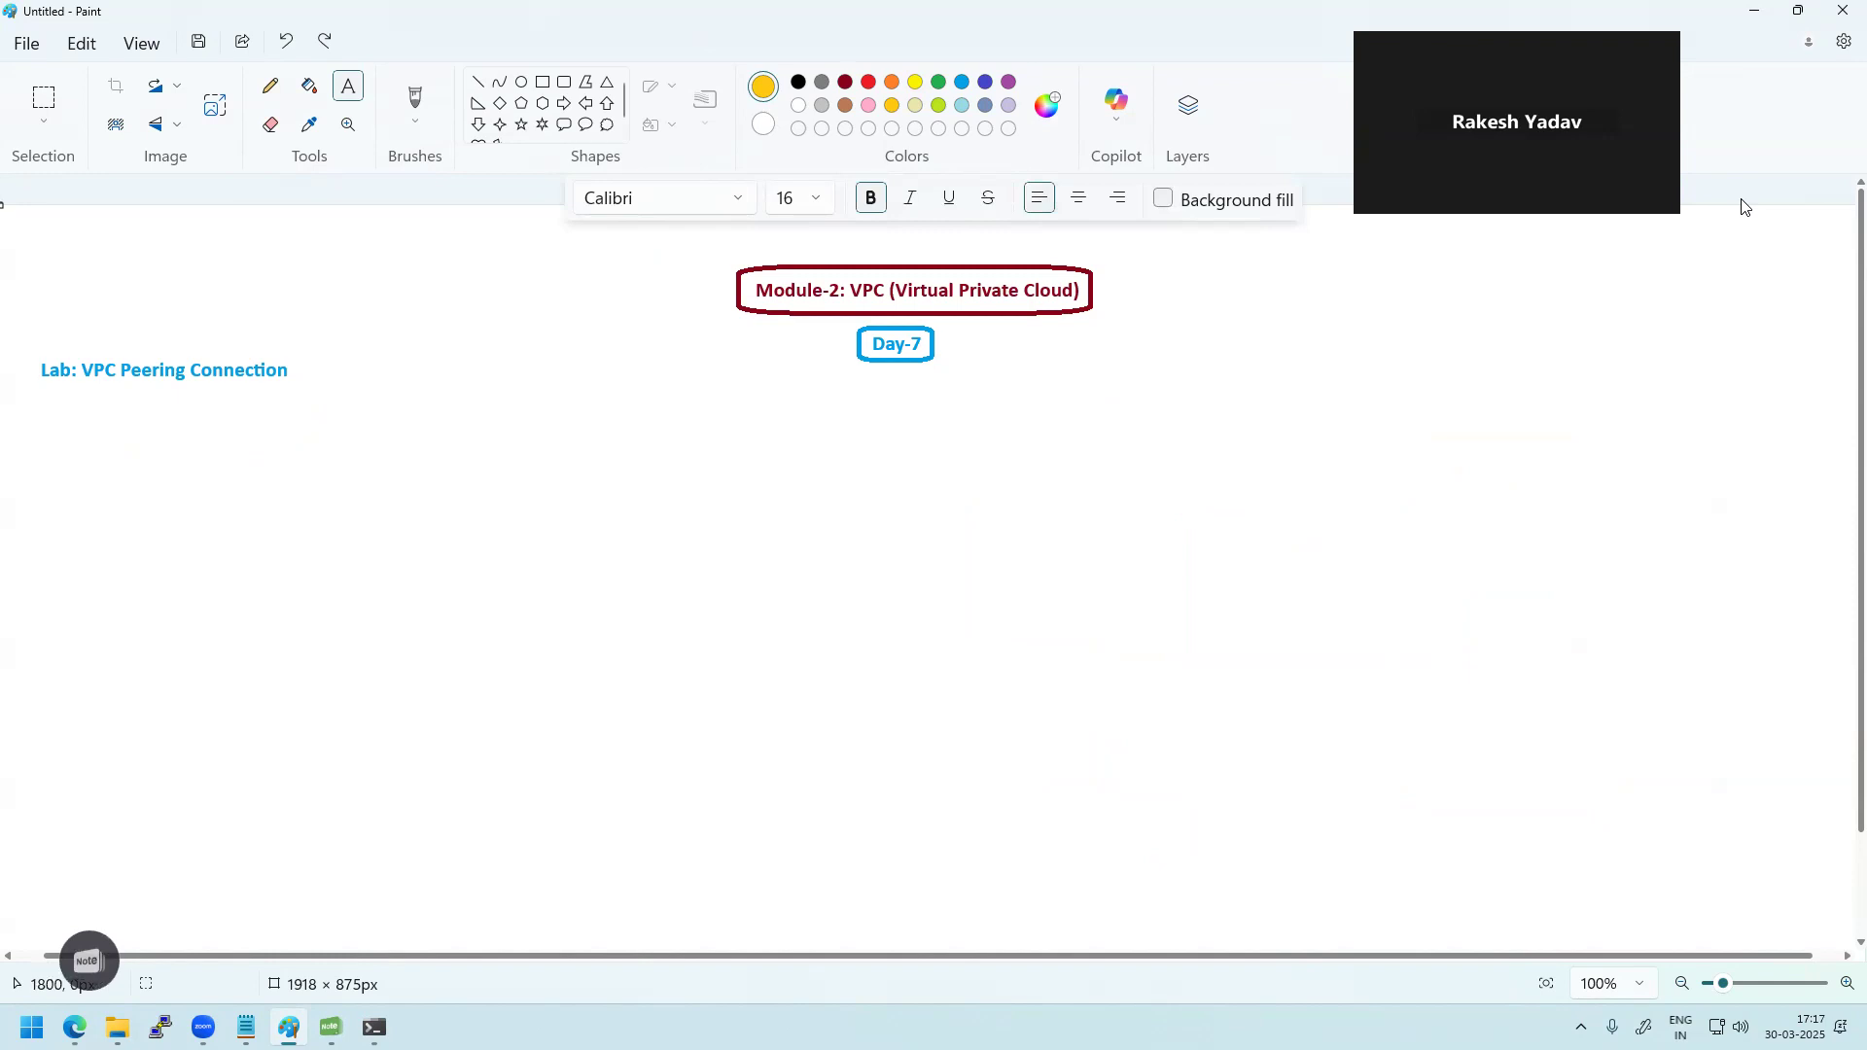
# Step: Add the text "Case-1: Multiple VPCs, inside the same region." below the lab heading
pyautogui.moveTo(45, 400); pyautogui.dragTo(1185, 560)
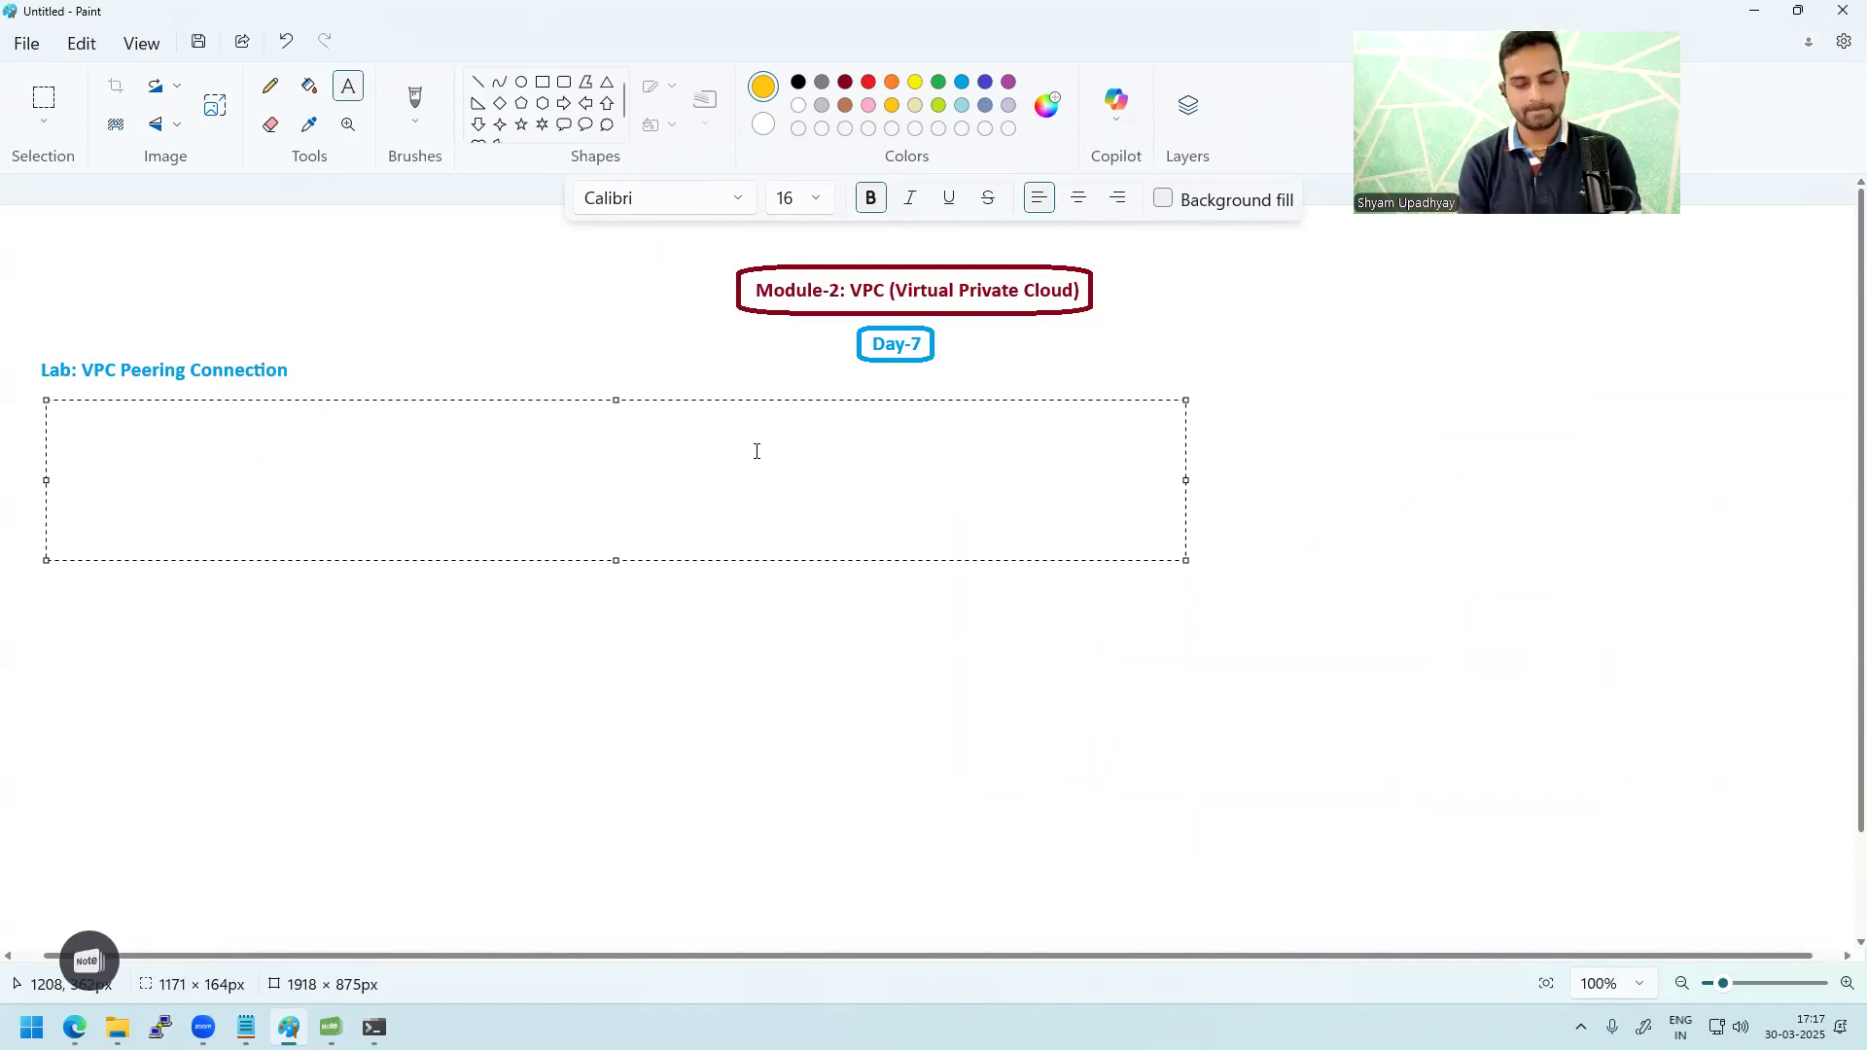
pyautogui.write('Cas')
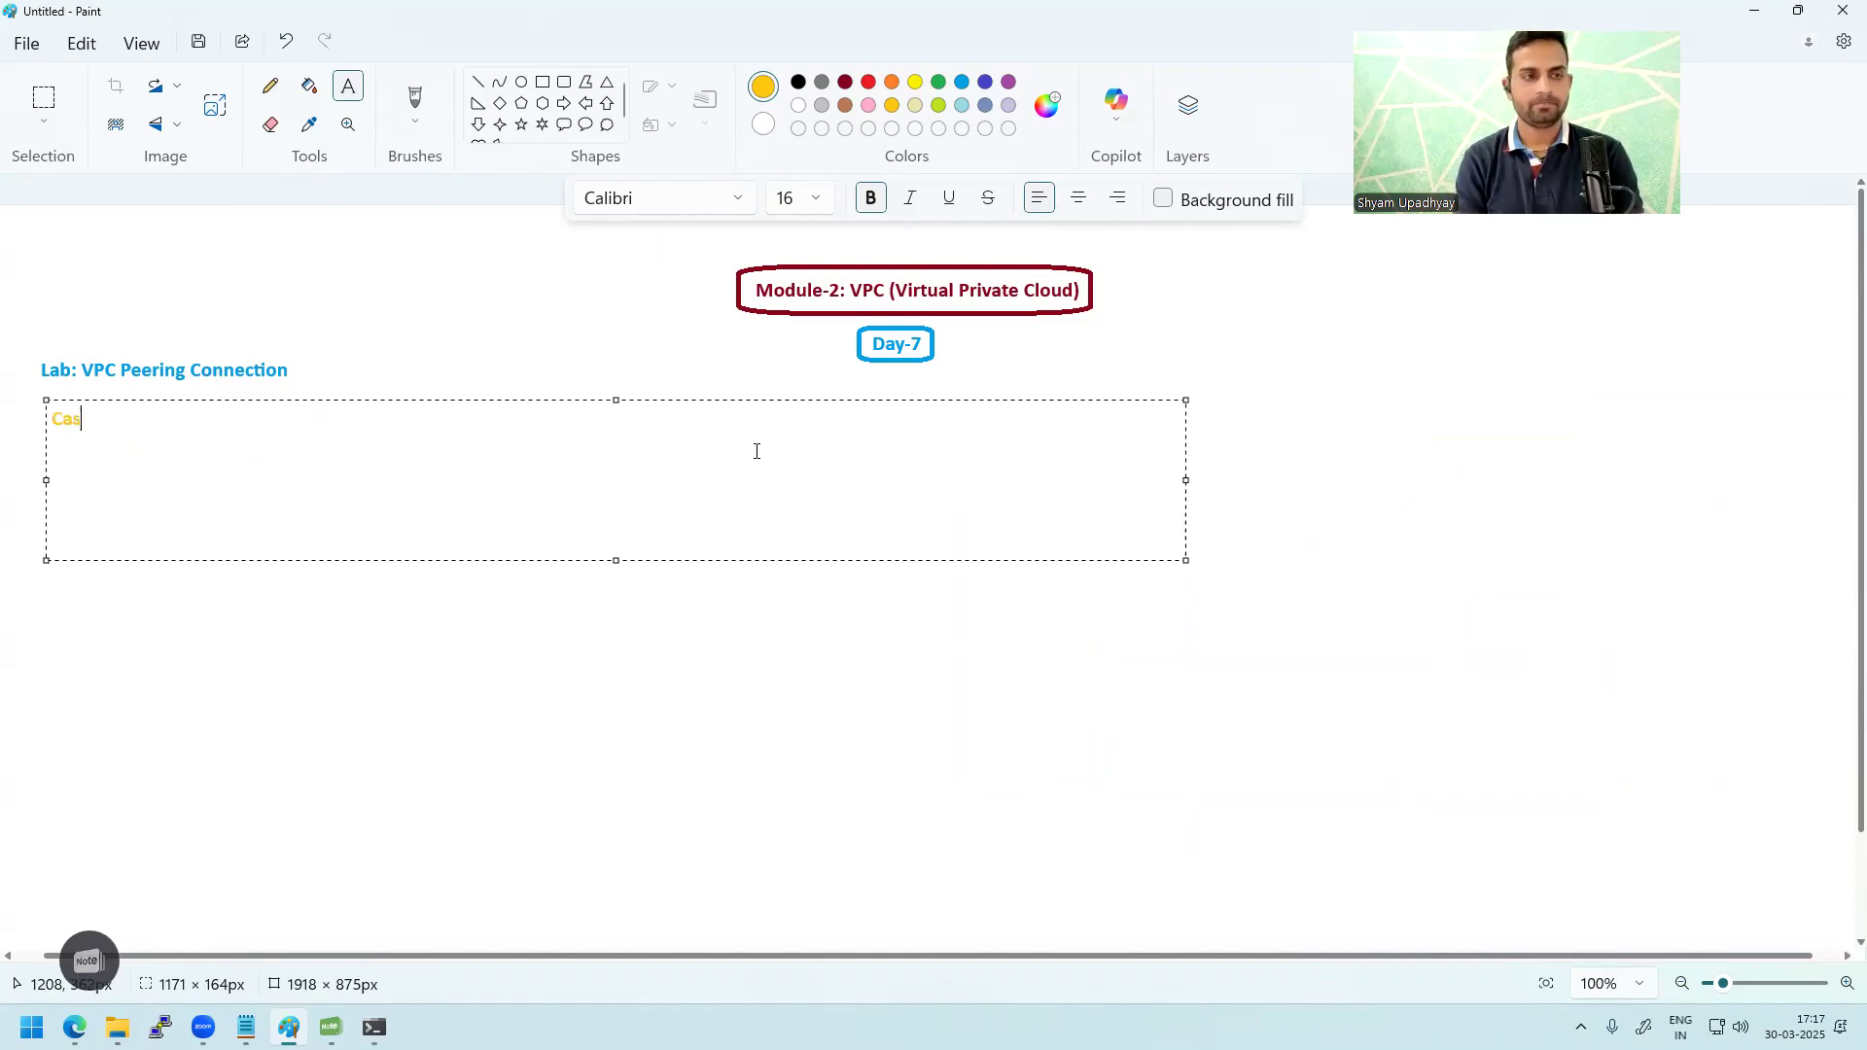
pyautogui.write('e-1:')
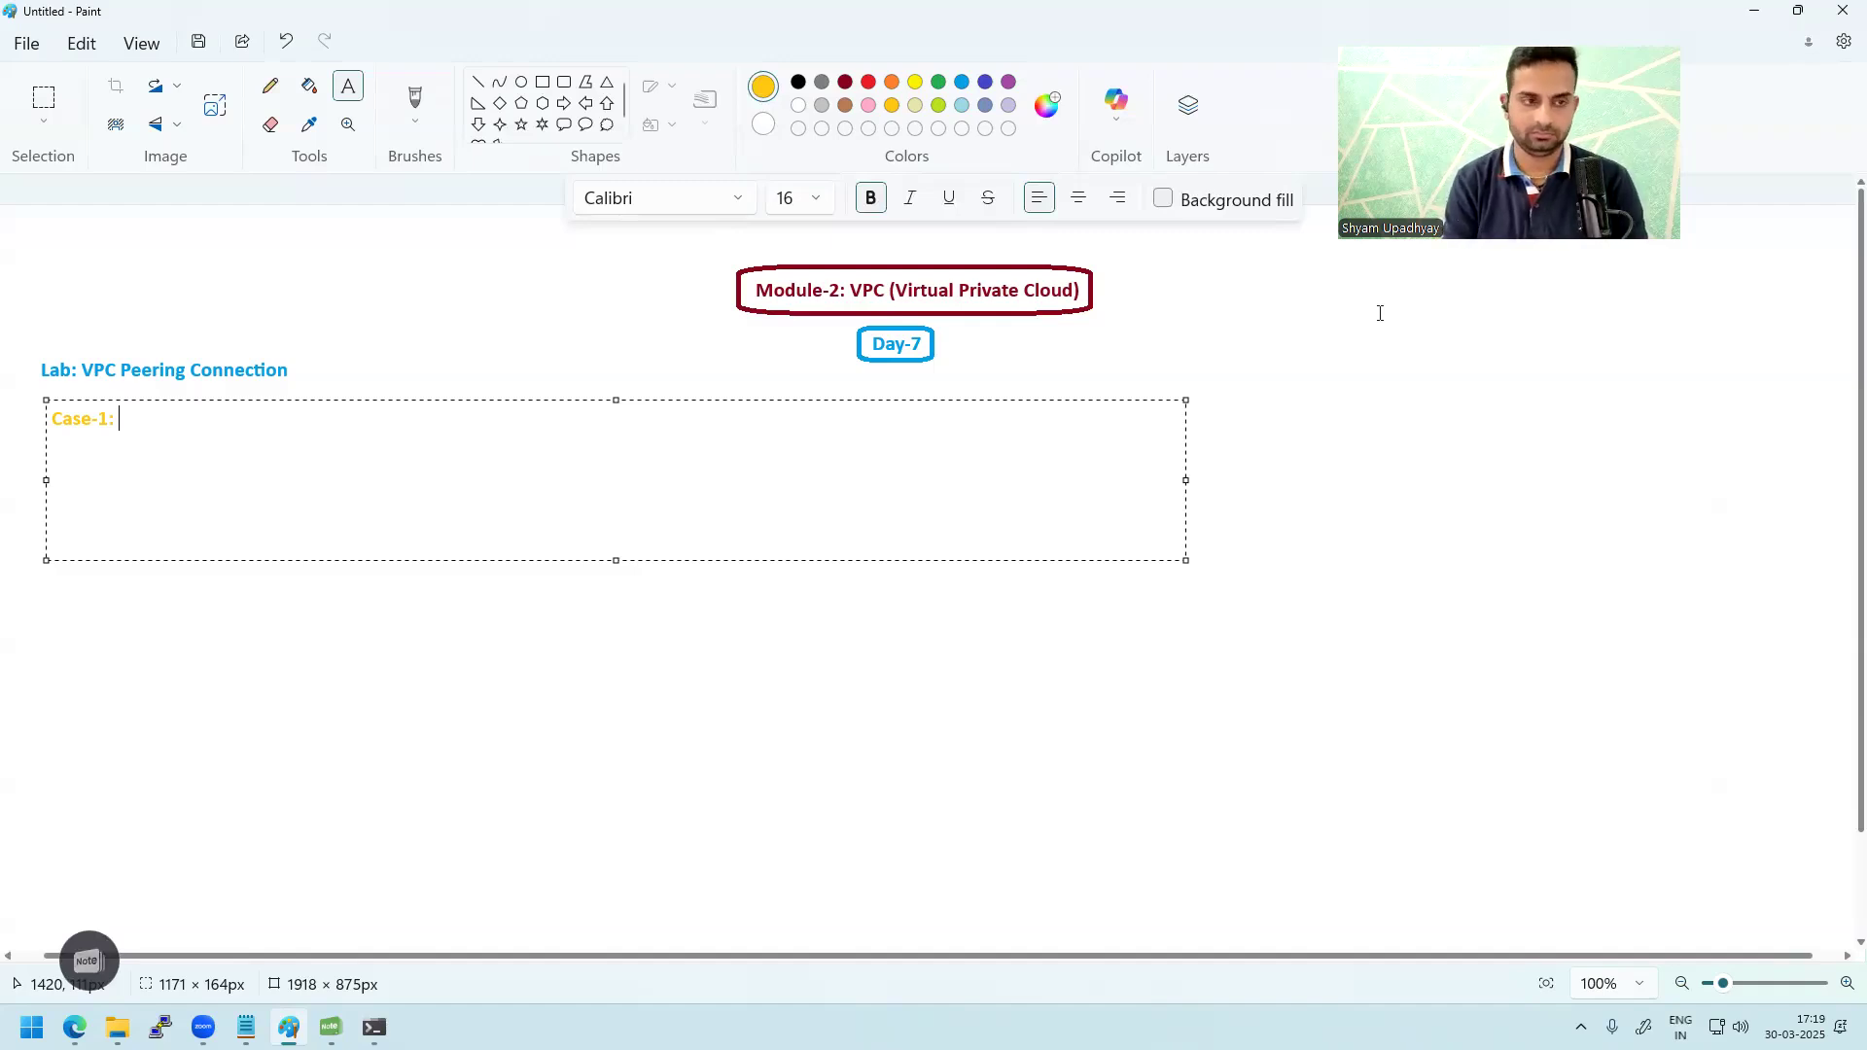
pyautogui.write('Multip')
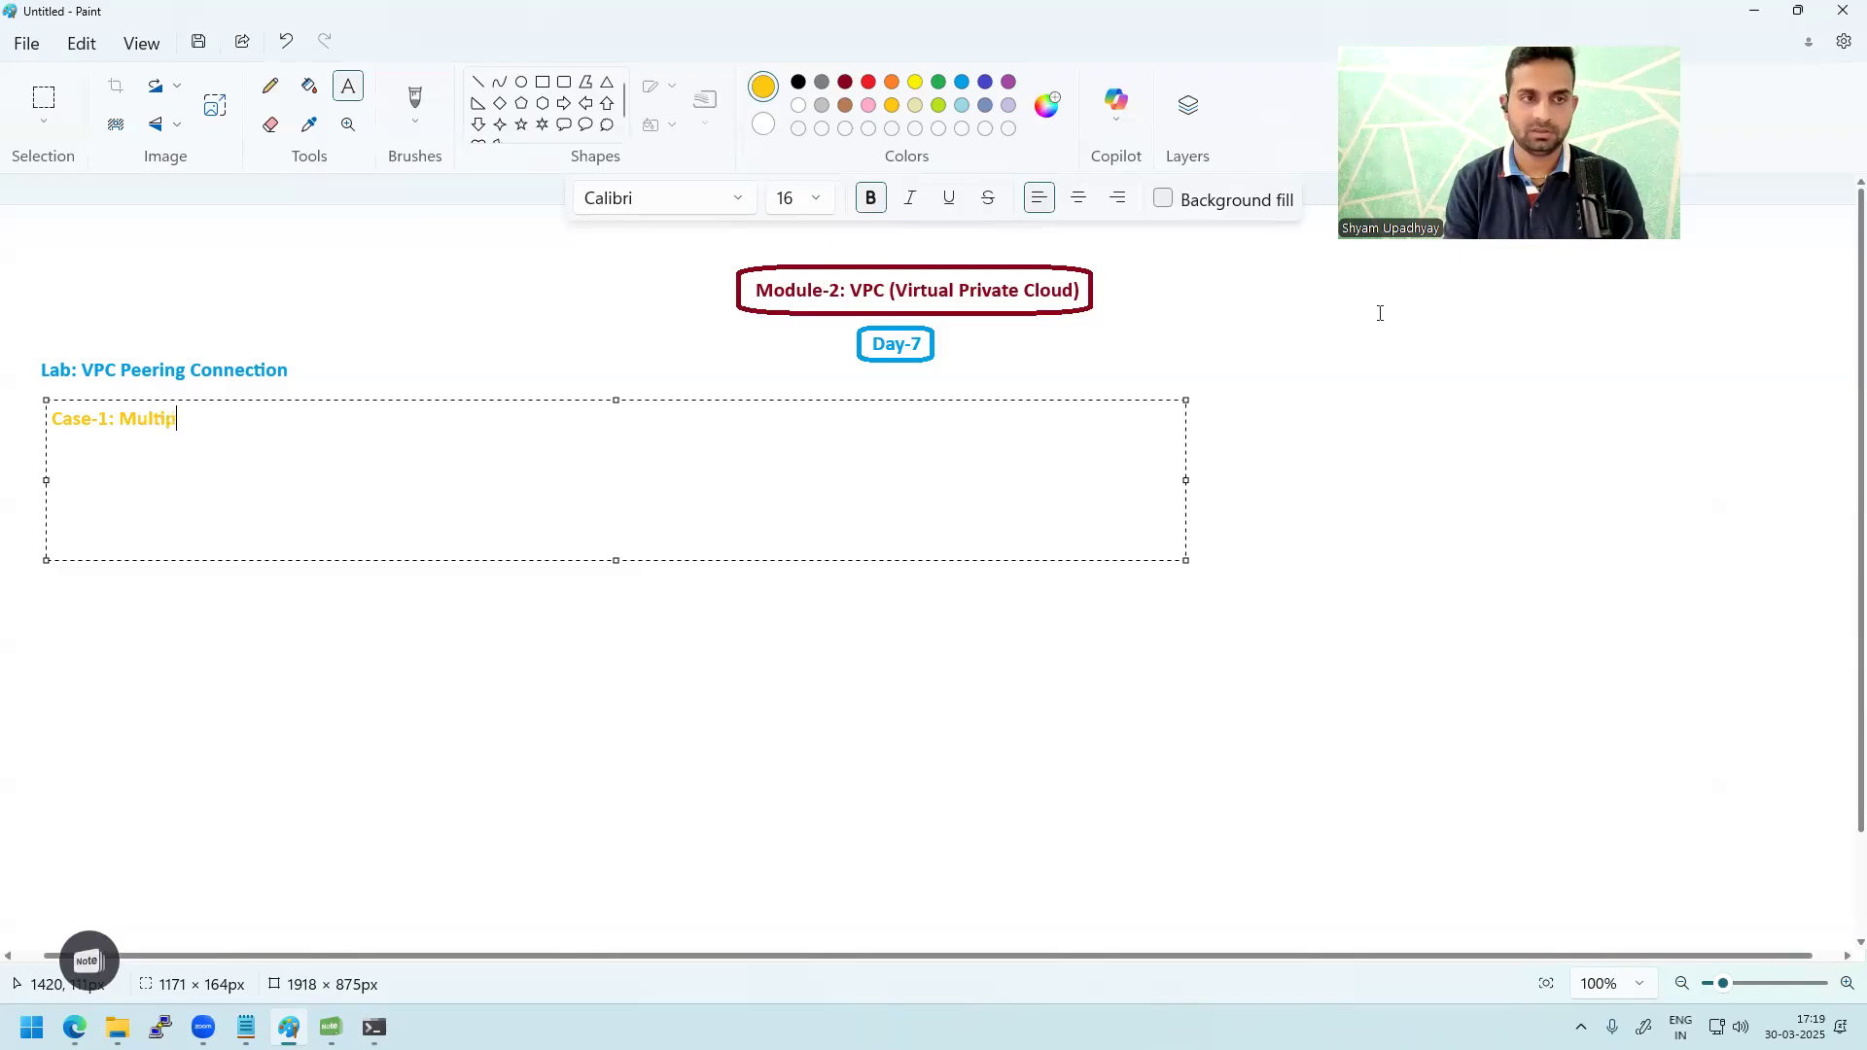
pyautogui.write('le VPCs')
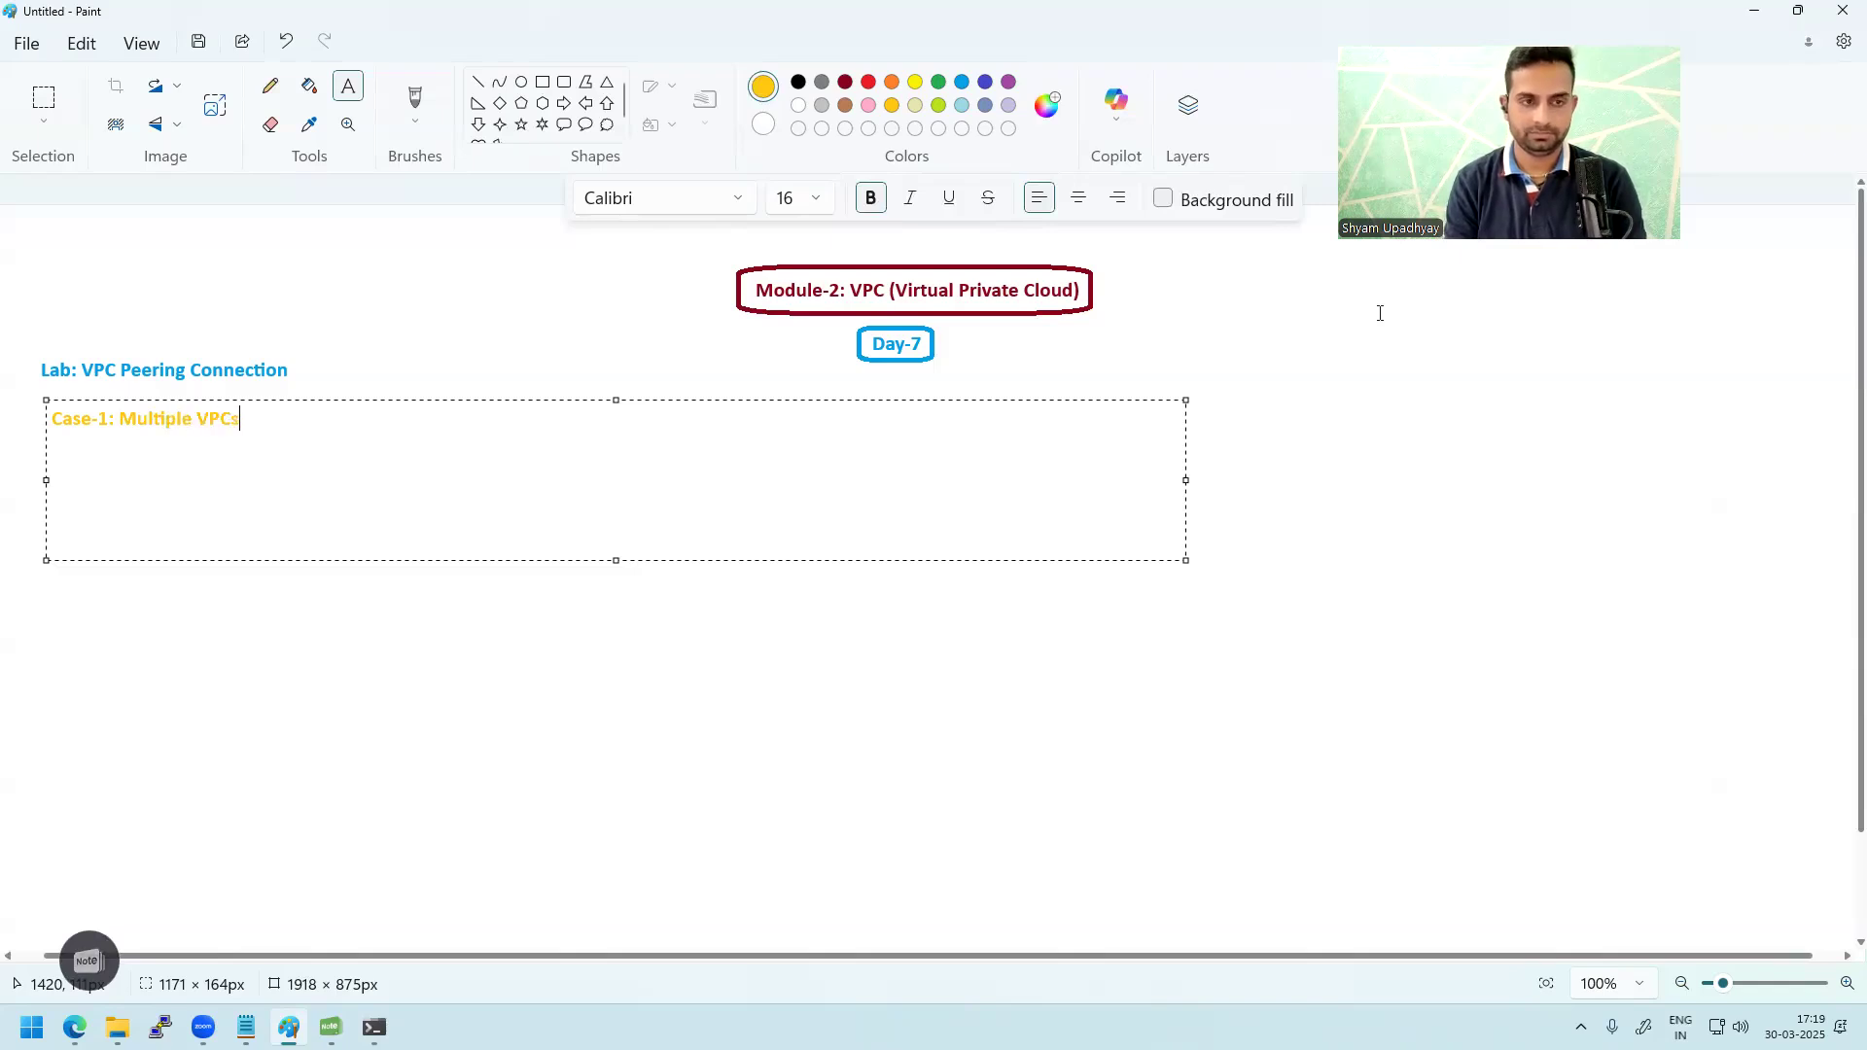
pyautogui.write(', indep')
pyautogui.press('BackSpace')
pyautogui.press('BackSpace')
pyautogui.press('BackSpace')
pyautogui.write('side the')
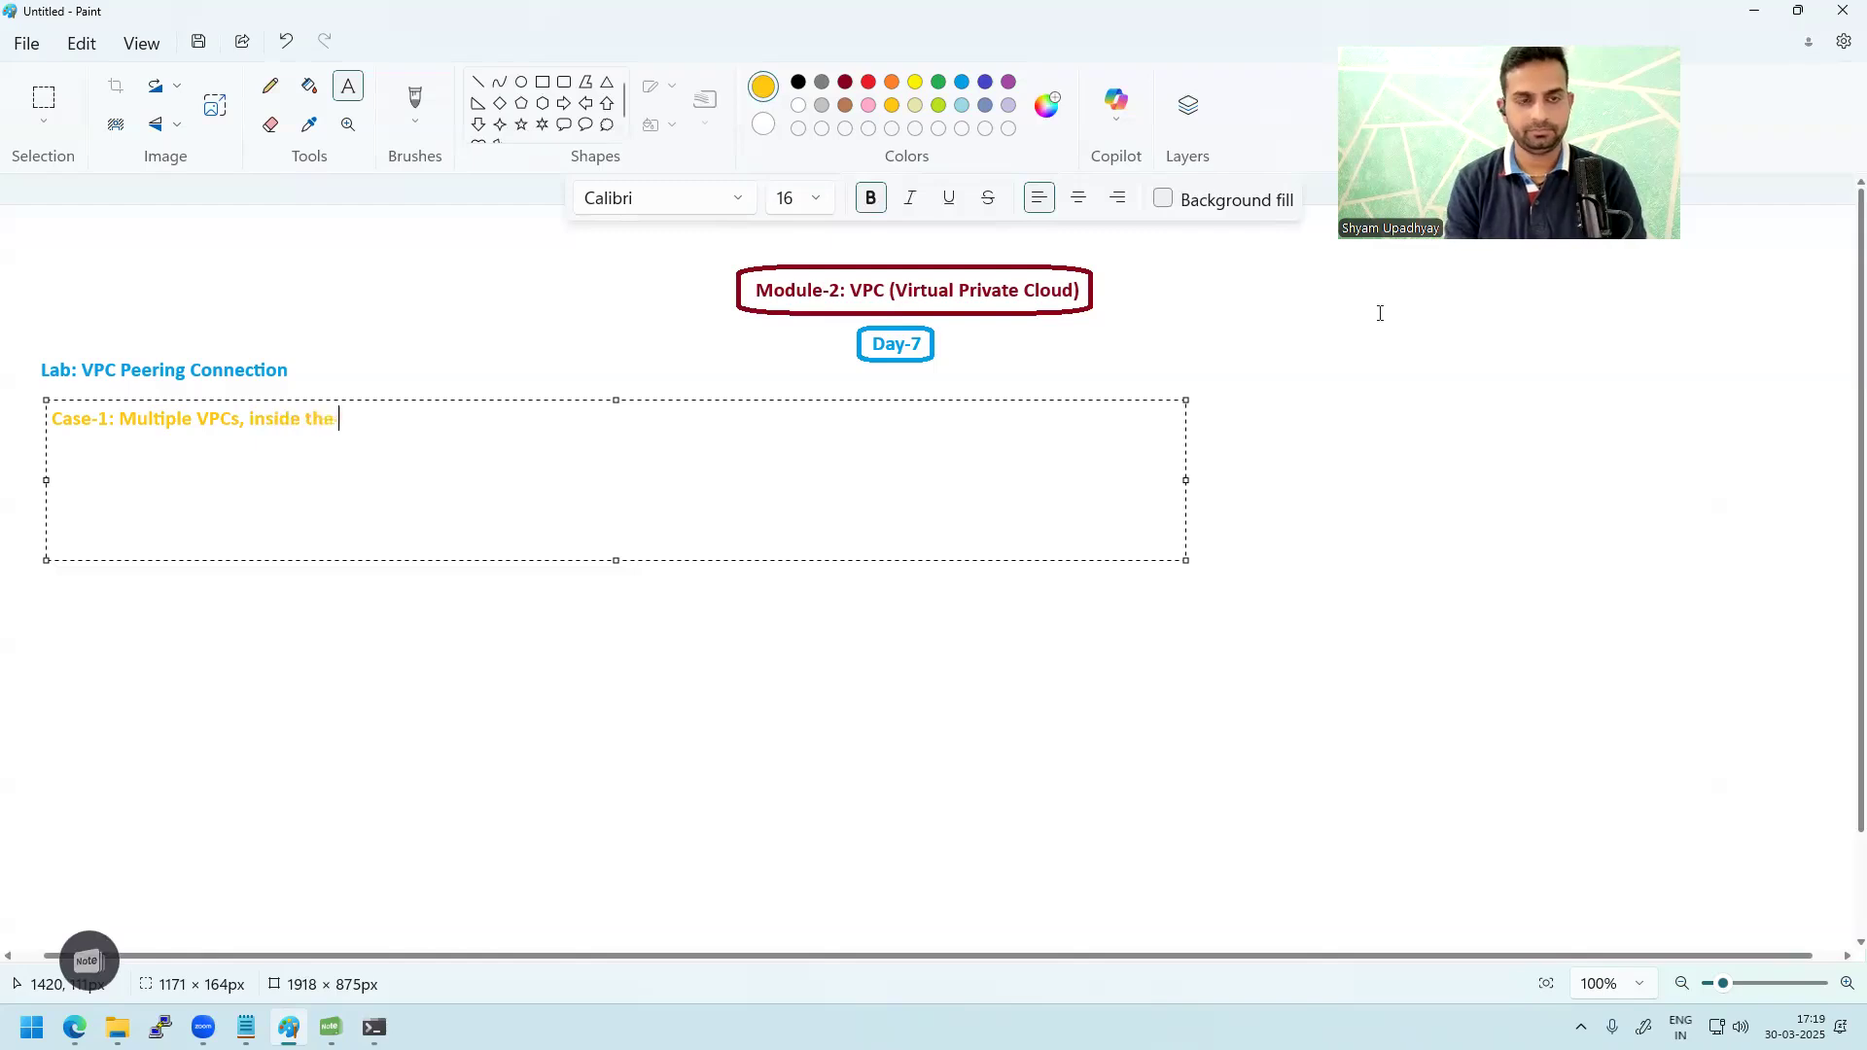
pyautogui.write(' same region')
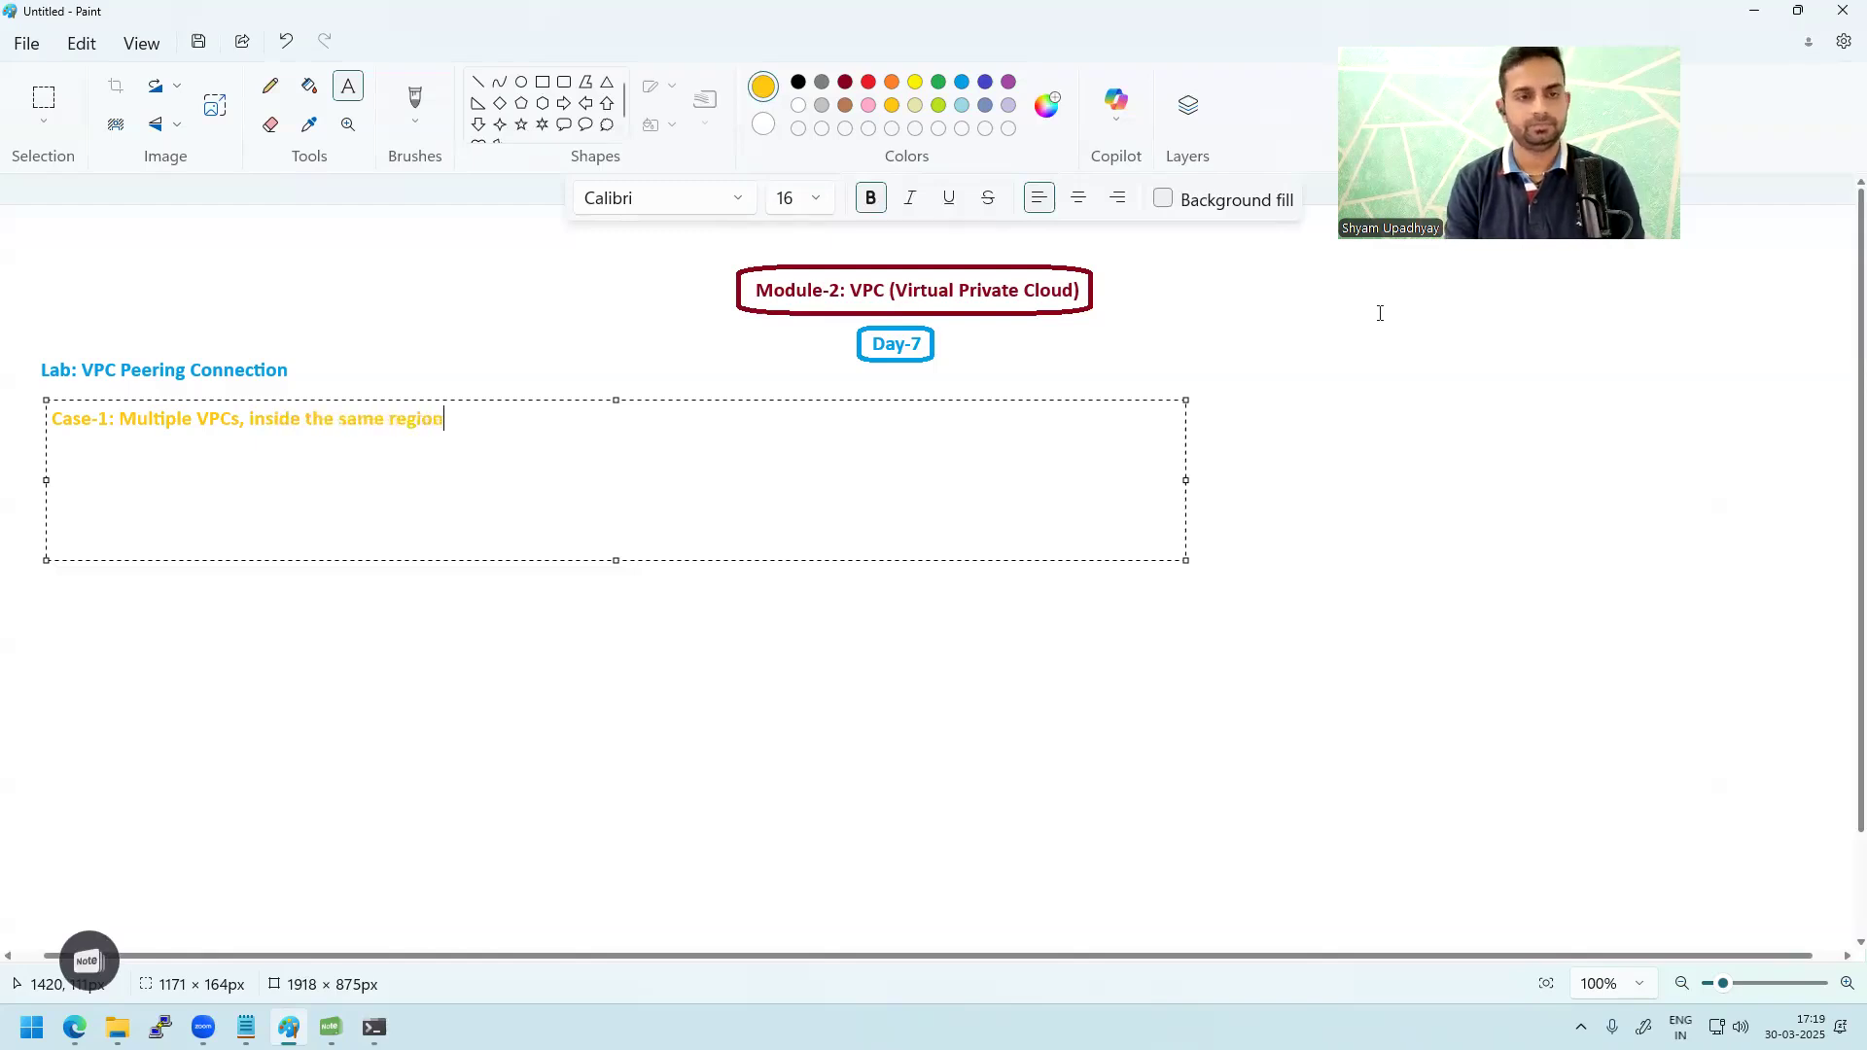
pyautogui.write('.')
pyautogui.click(1041, 680)
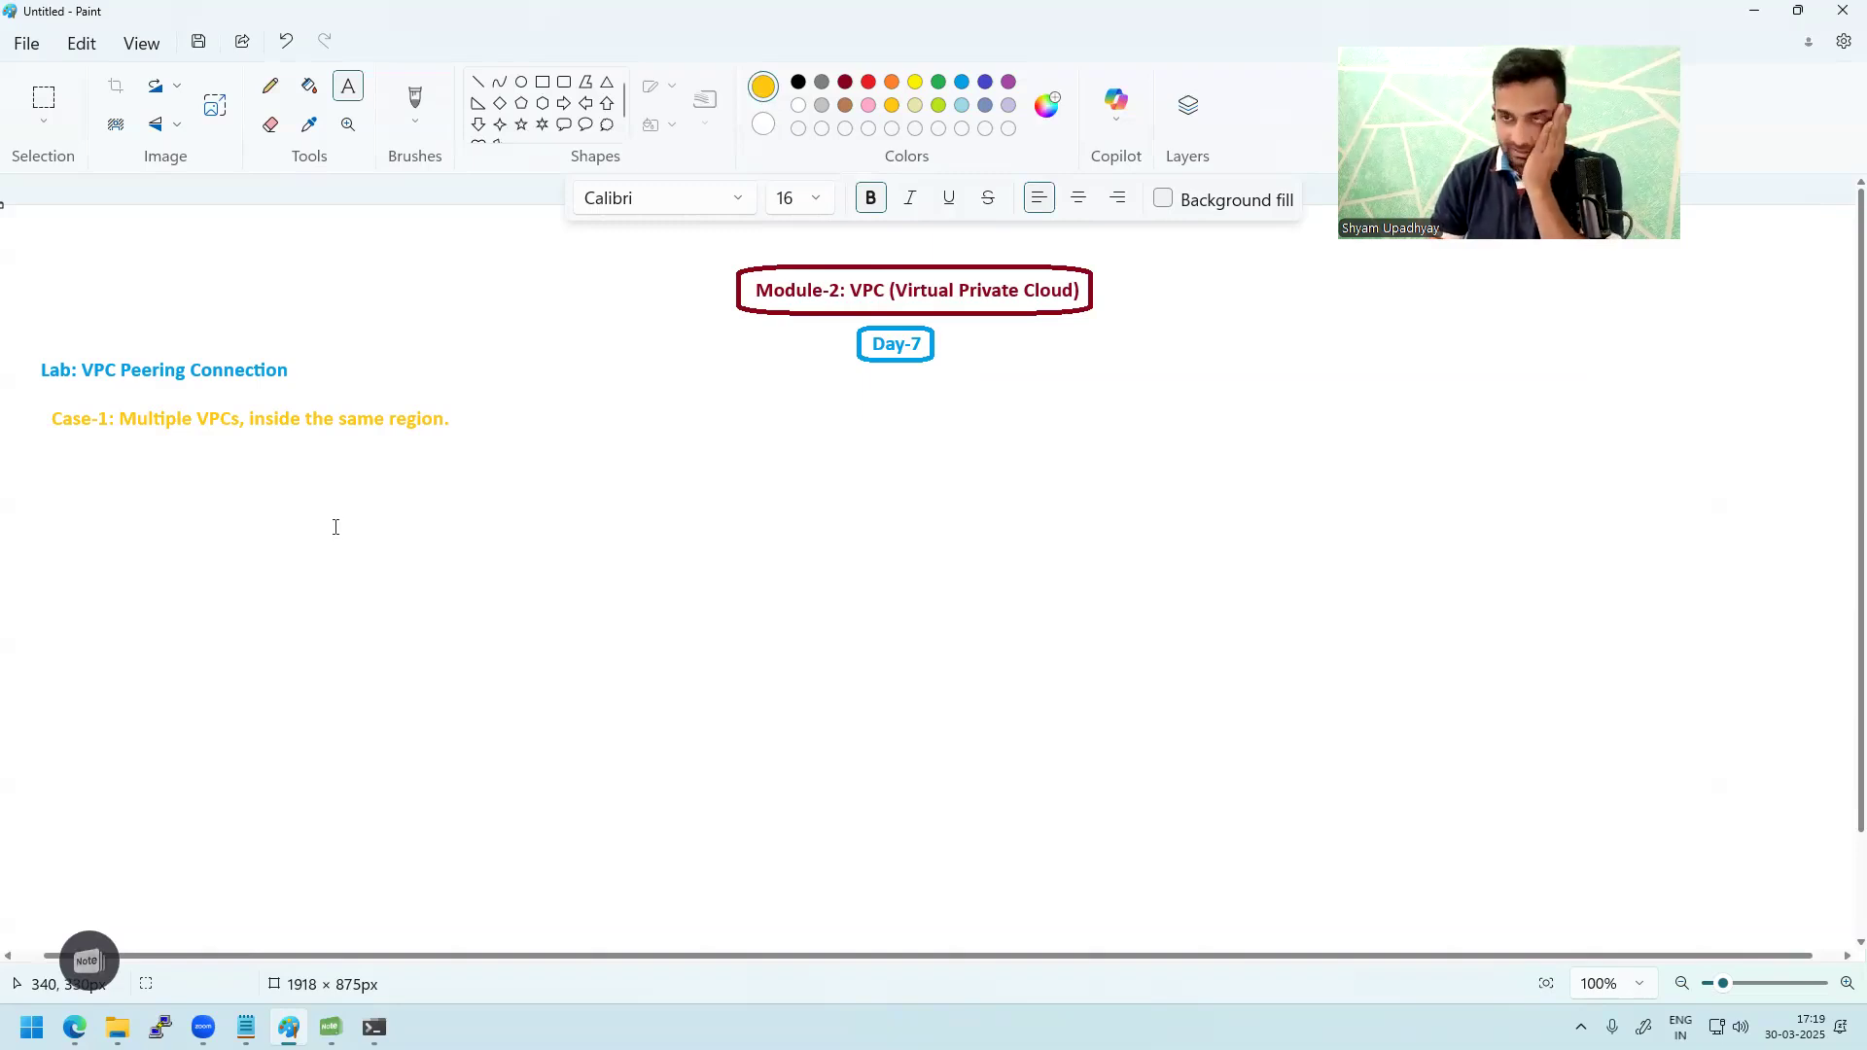
# Step: Draw two tall rounded rectangles side by side below the Day-7 title, in the current gold colour
pyautogui.click(564, 83)
pyautogui.moveTo(787, 447); pyautogui.dragTo(922, 680)
pyautogui.moveTo(1067, 436); pyautogui.dragTo(1200, 677)
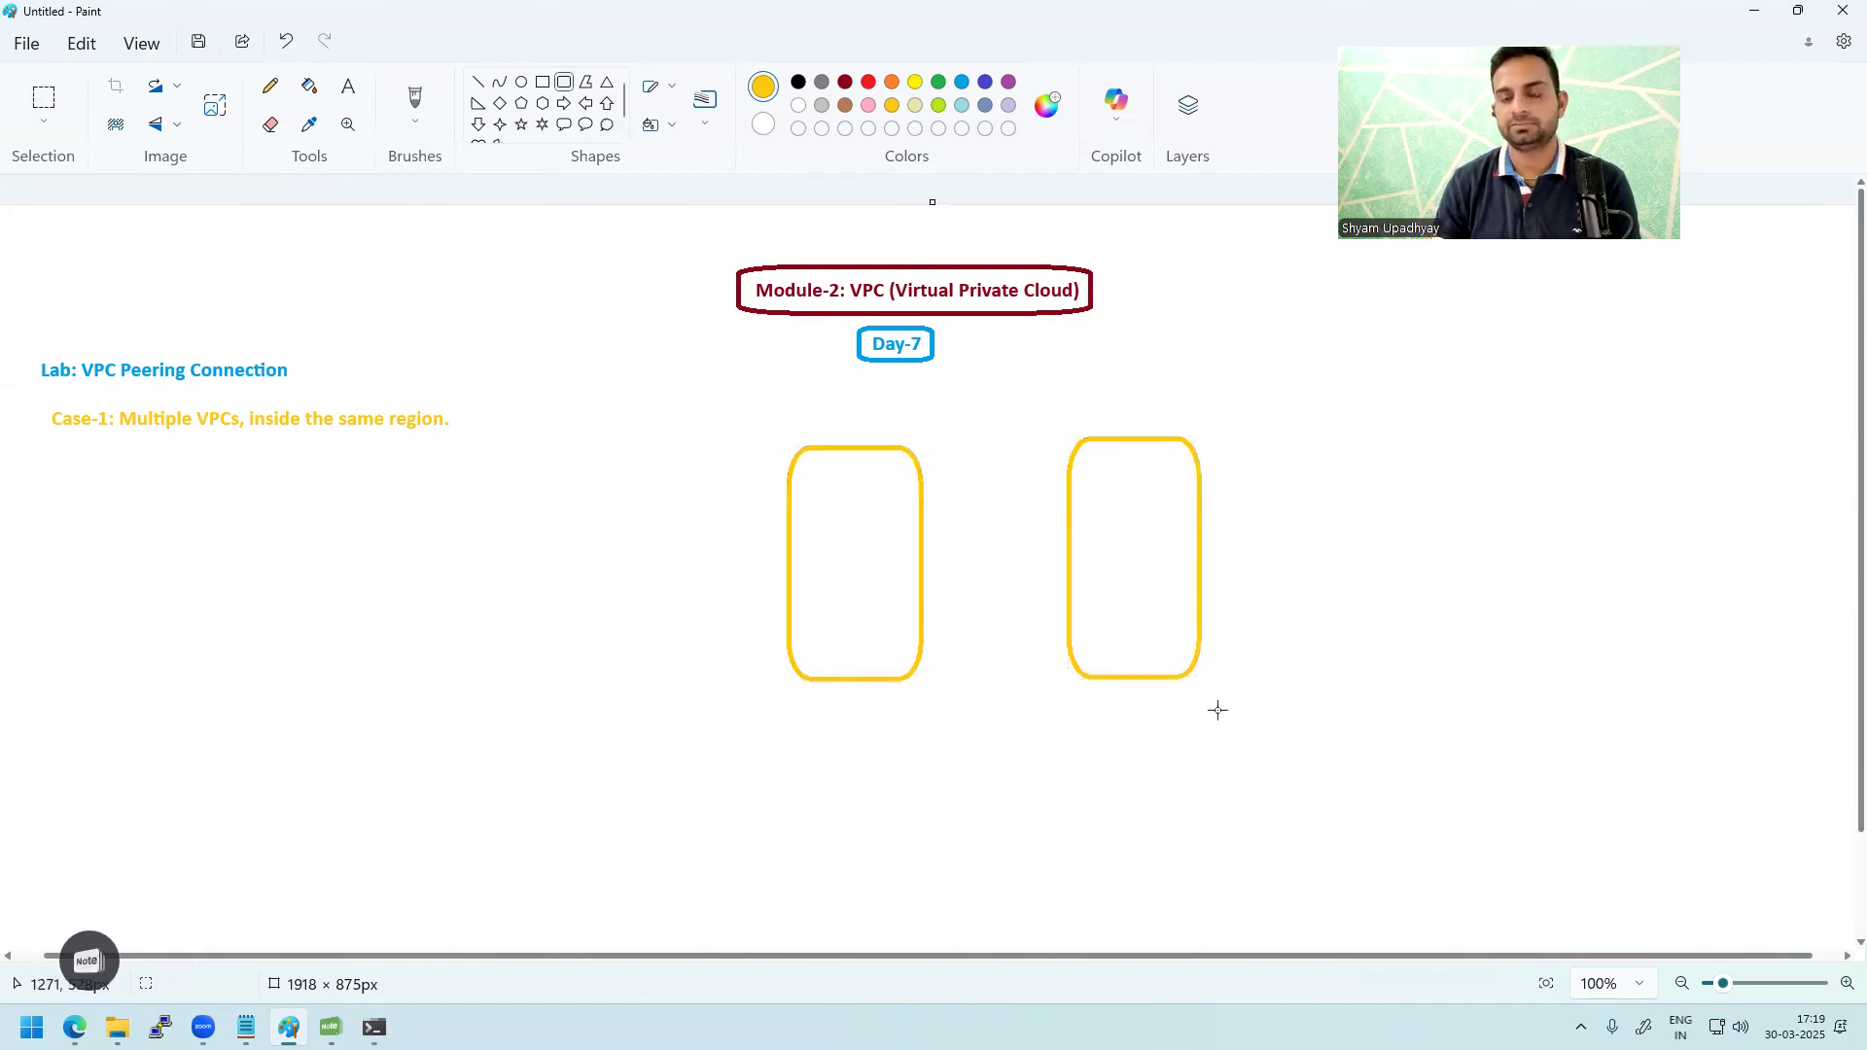
# Step: Label the two rounded rectangles from above, the first as "Default-VPC" and the second as "Custom-VPC"
pyautogui.click(348, 86)
pyautogui.moveTo(796, 409); pyautogui.dragTo(1018, 442)
pyautogui.write('Default-VPC')
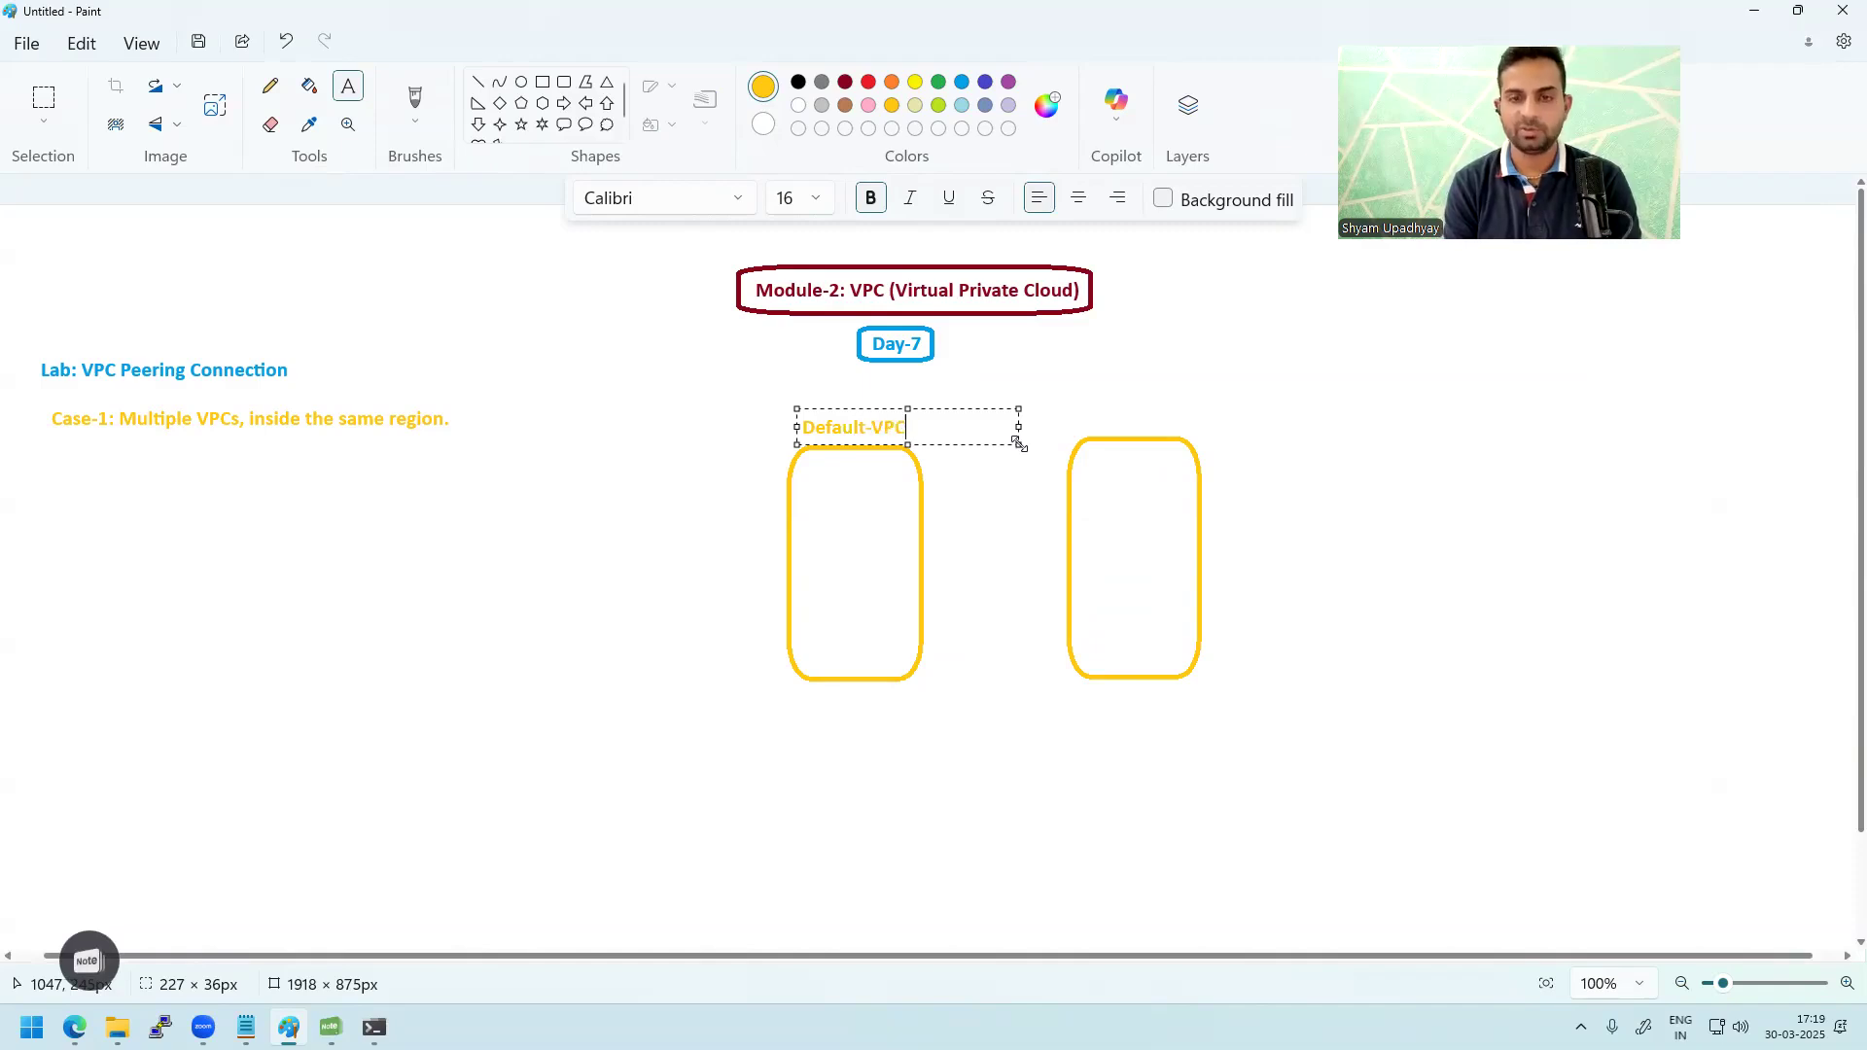
pyautogui.click(1263, 516)
pyautogui.moveTo(1080, 402); pyautogui.dragTo(1304, 440)
pyautogui.write('Custom-VPC')
pyautogui.click(1313, 512)
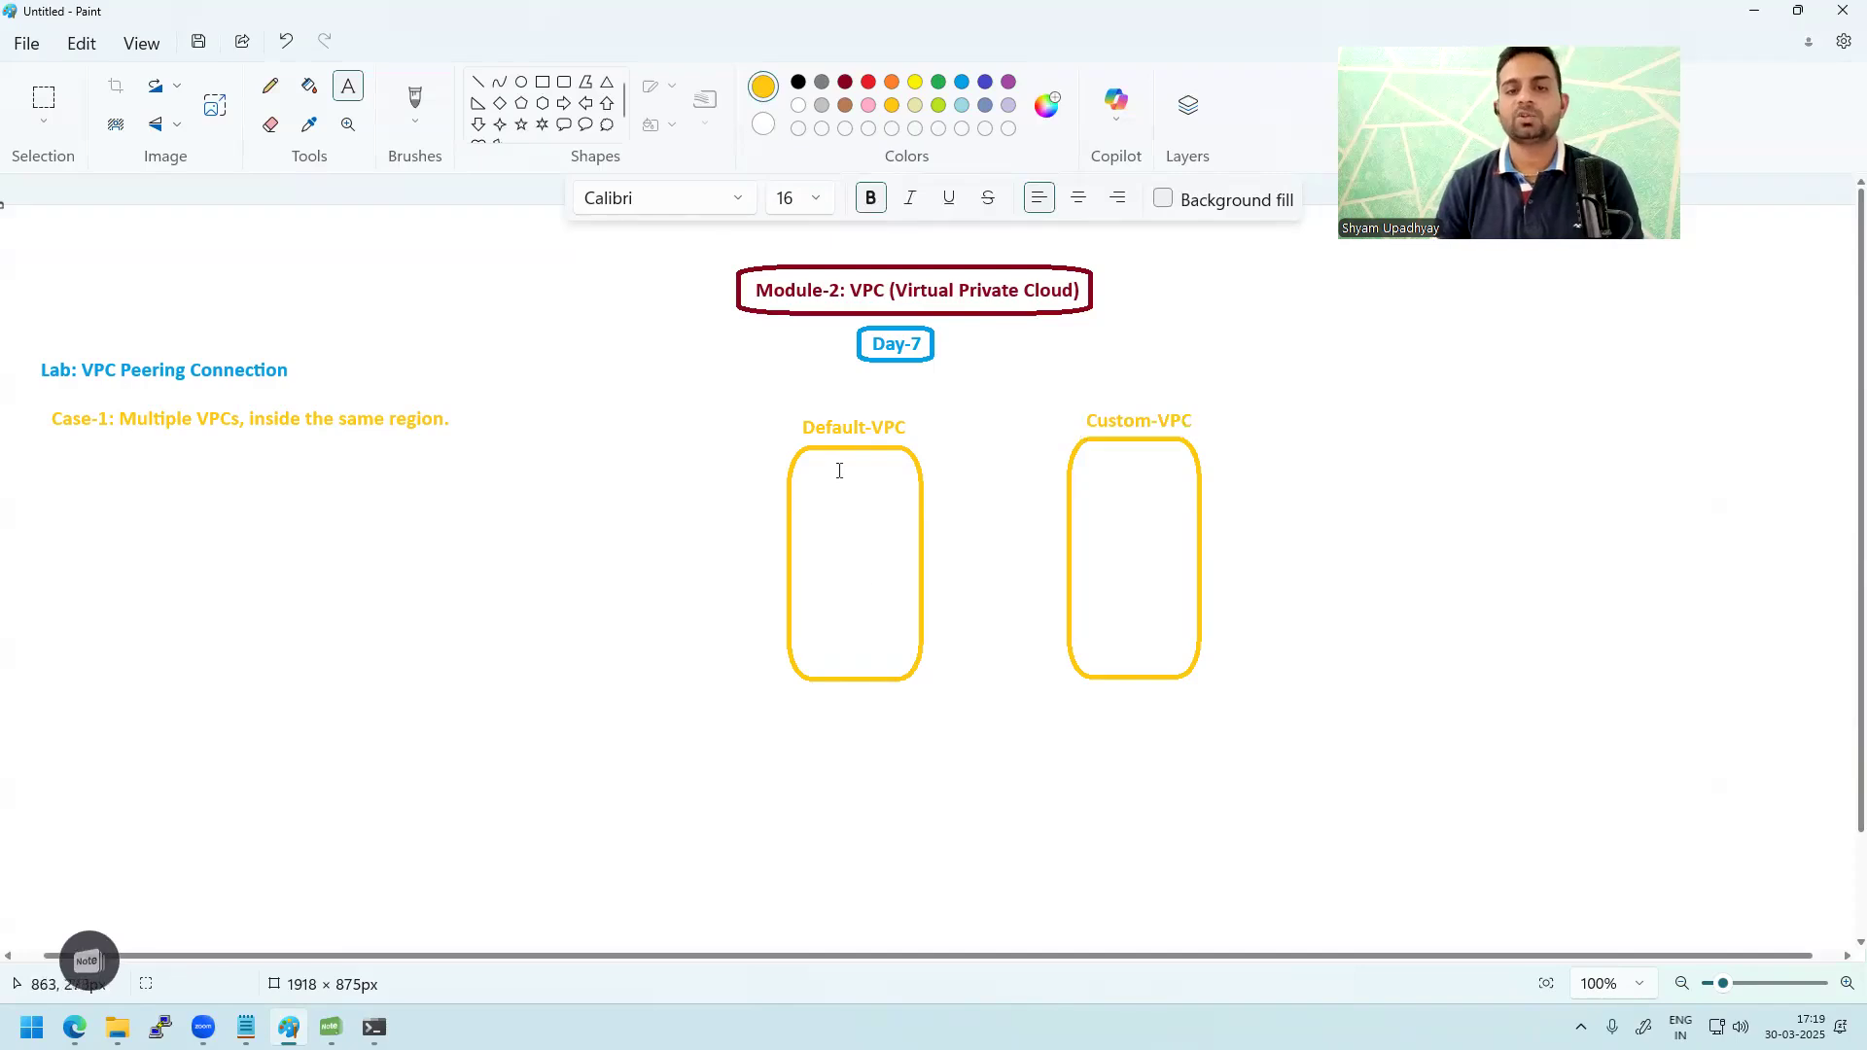
# Step: Write "VPC-A" inside the Default-VPC rectangle and "VPC-B" inside the Custom-VPC rectangle
pyautogui.moveTo(820, 464); pyautogui.dragTo(980, 502)
pyautogui.write('VPC-A')
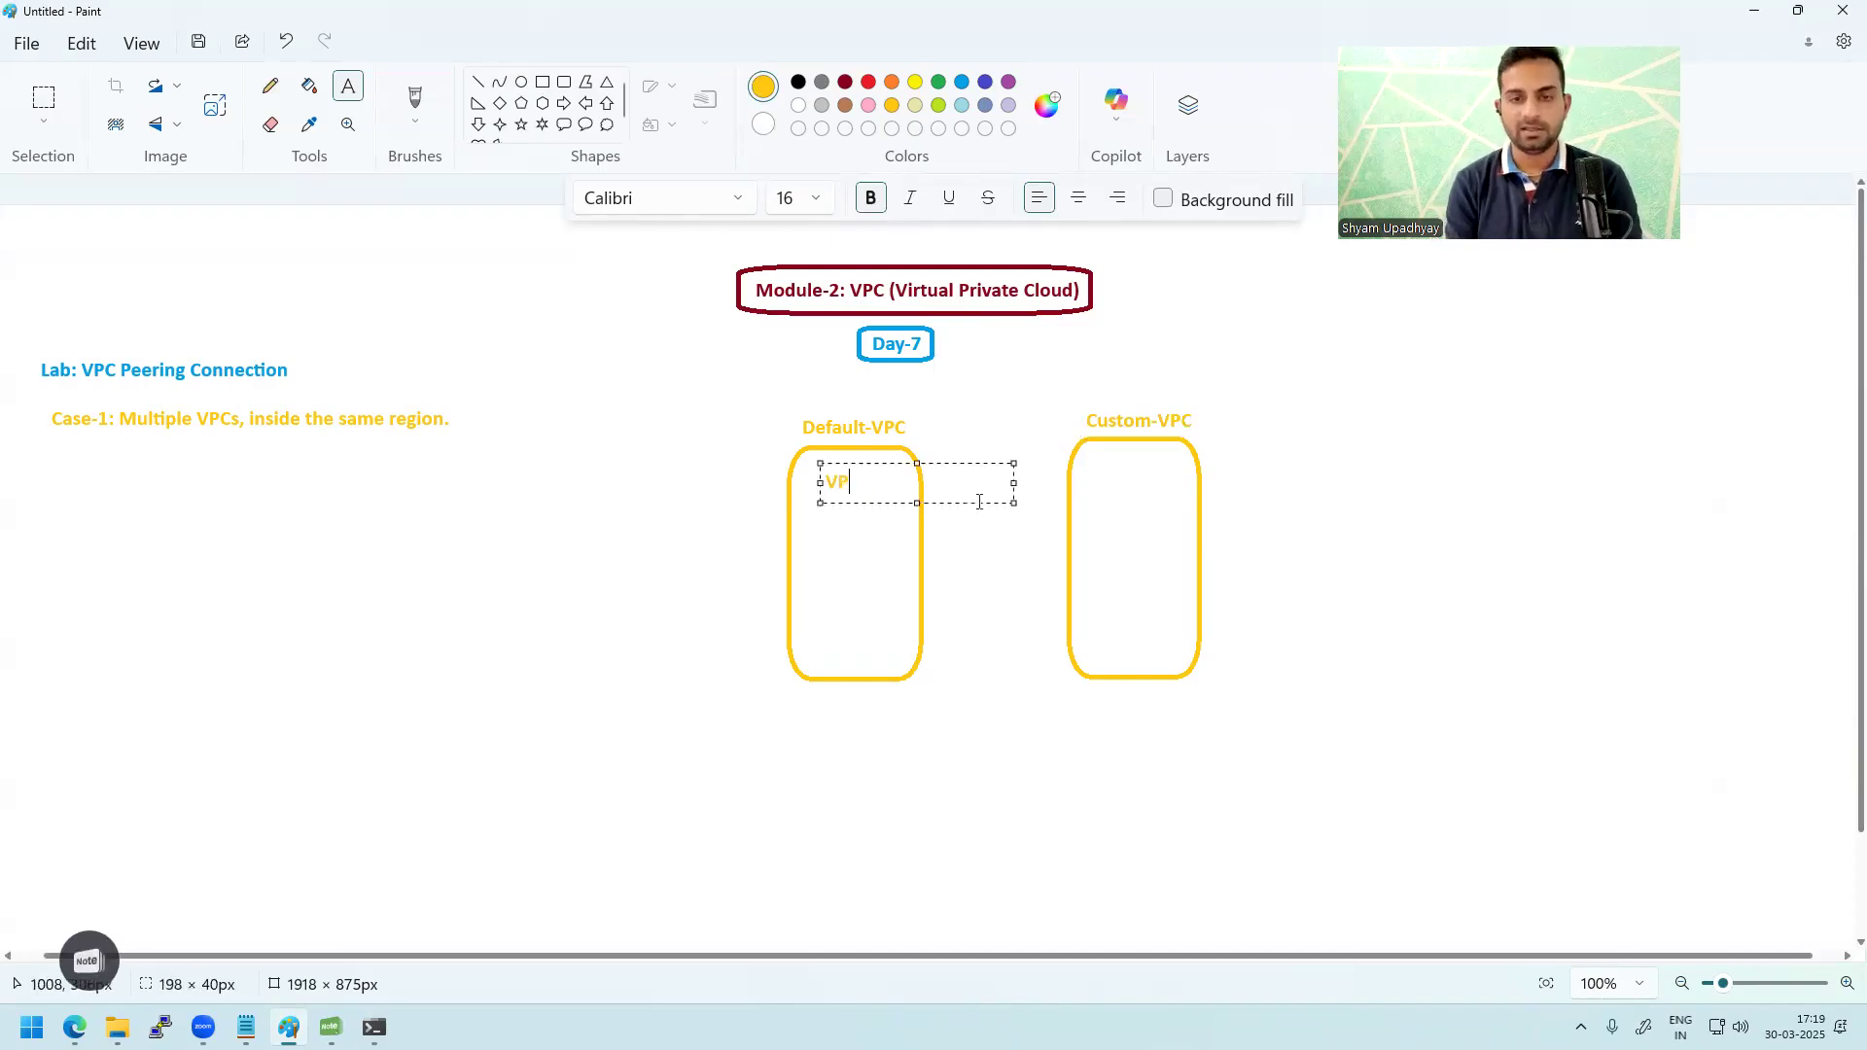
pyautogui.click(1361, 599)
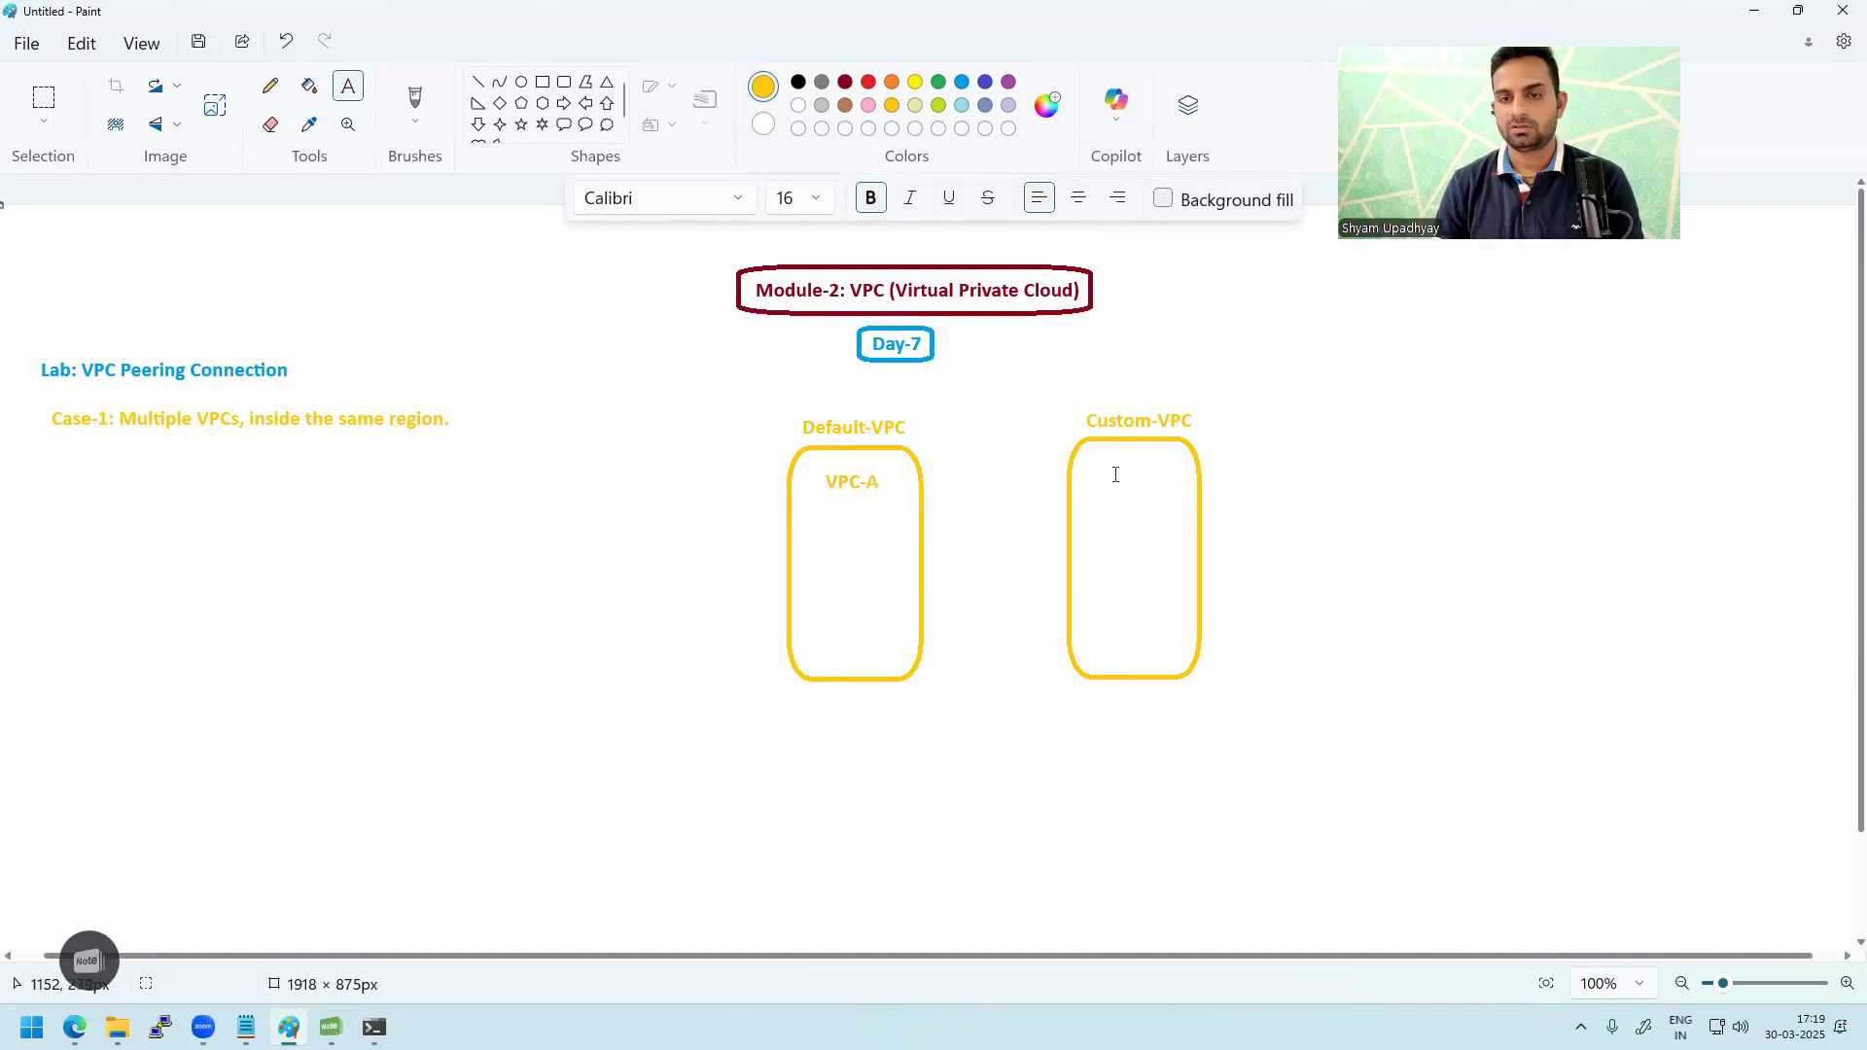
pyautogui.moveTo(1099, 468); pyautogui.dragTo(1304, 523)
pyautogui.click(1342, 471)
pyautogui.moveTo(1090, 454); pyautogui.dragTo(1235, 504)
pyautogui.moveTo(1381, 523); pyautogui.dragTo(1383, 523)
pyautogui.write('VPC-')
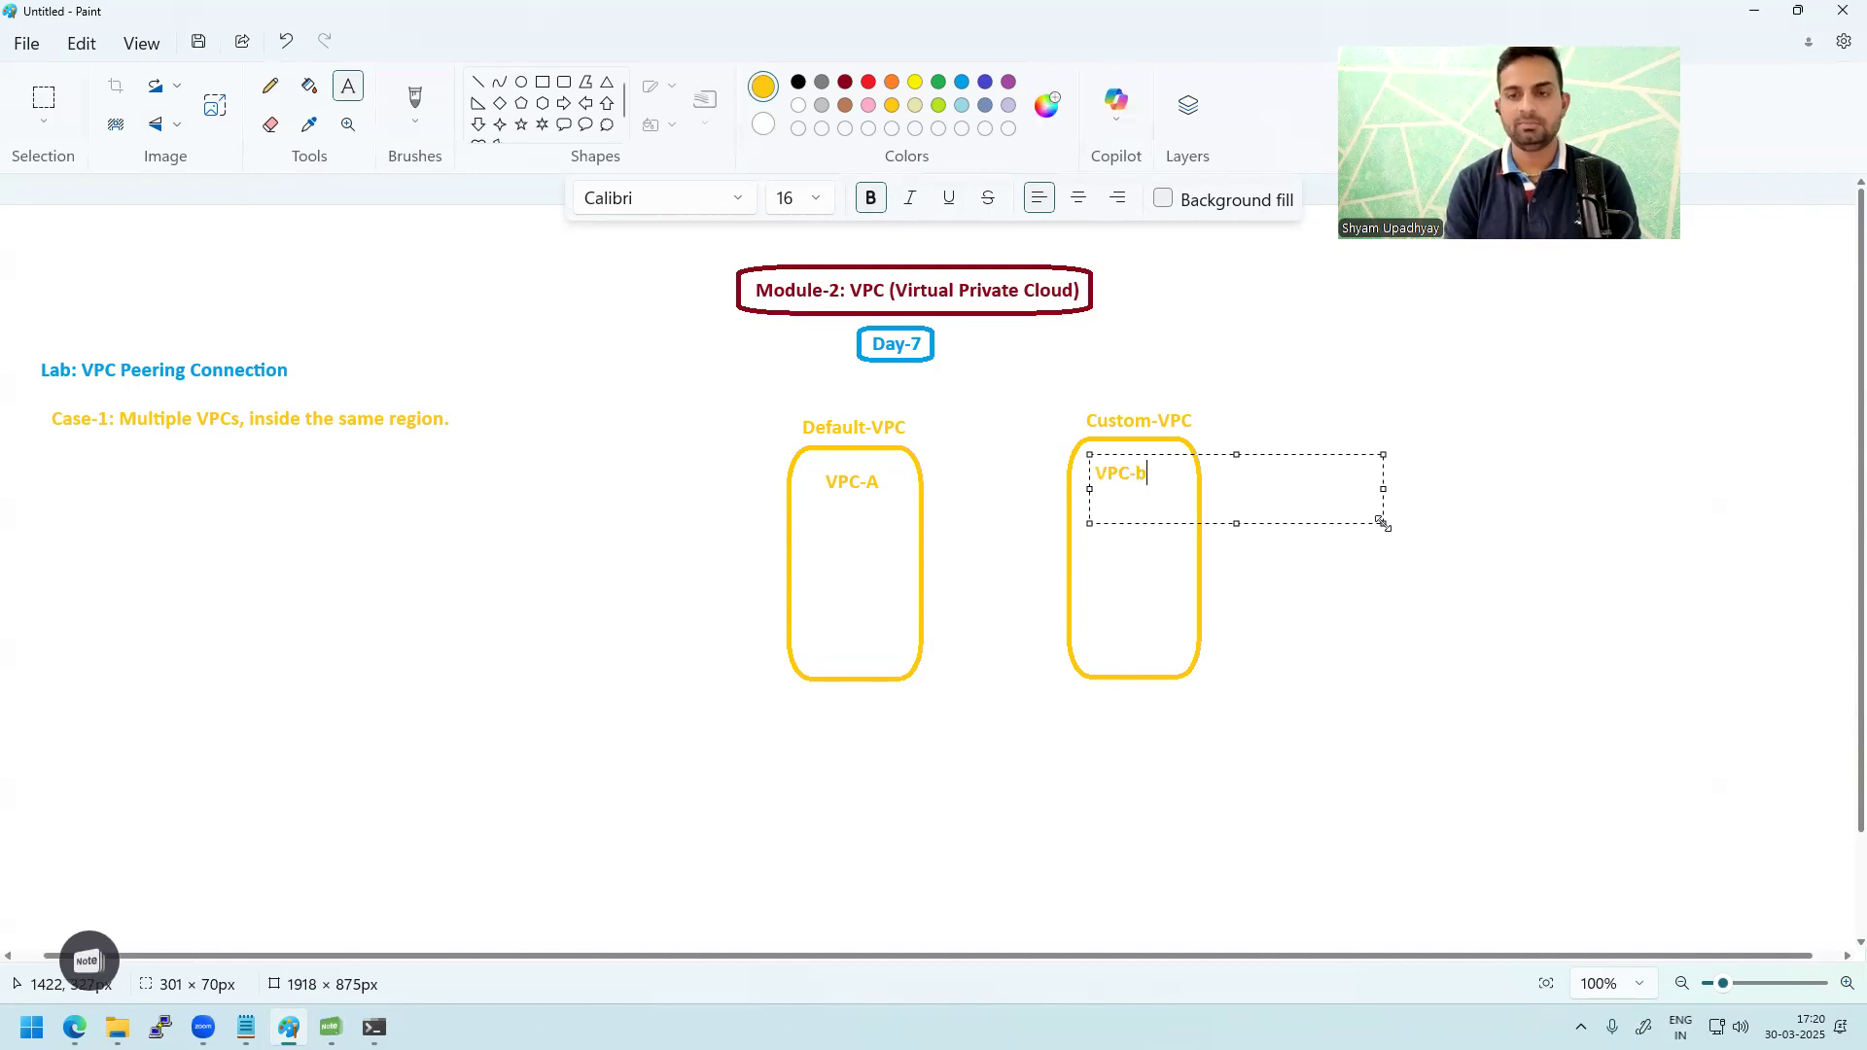
pyautogui.write('B')
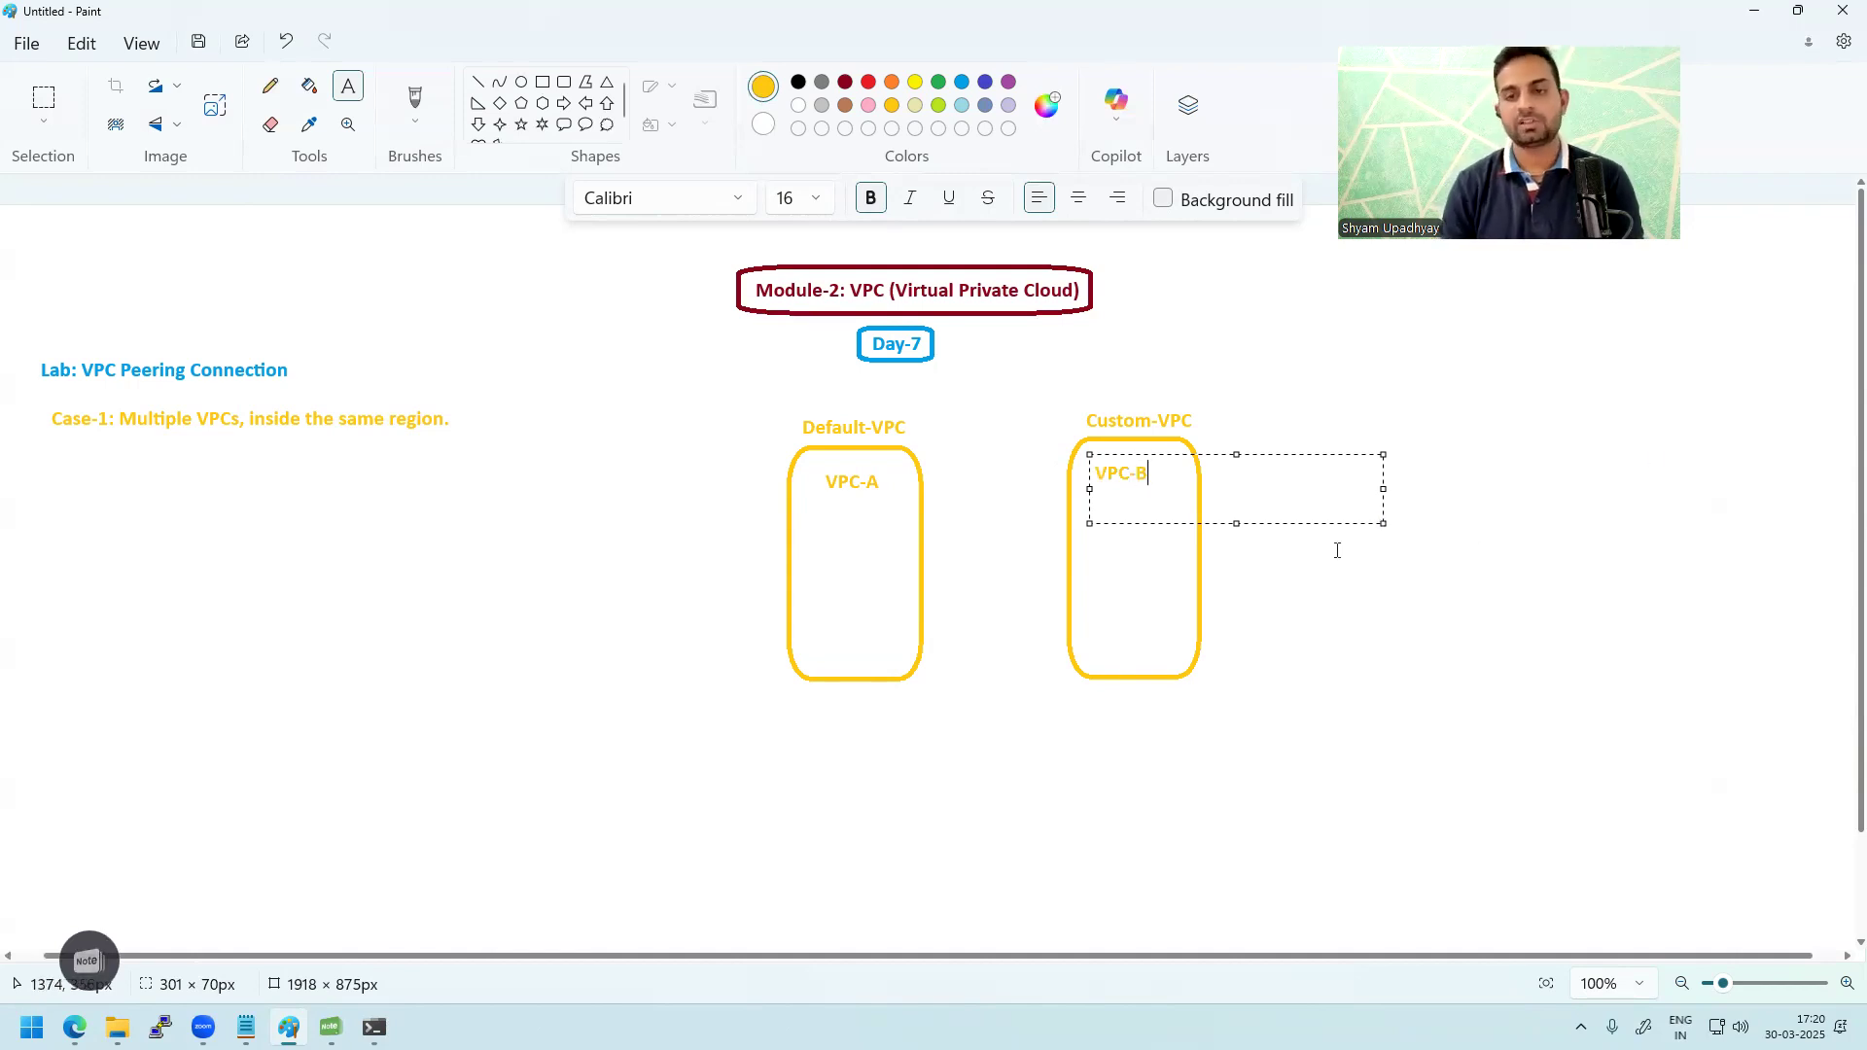
pyautogui.click(1275, 696)
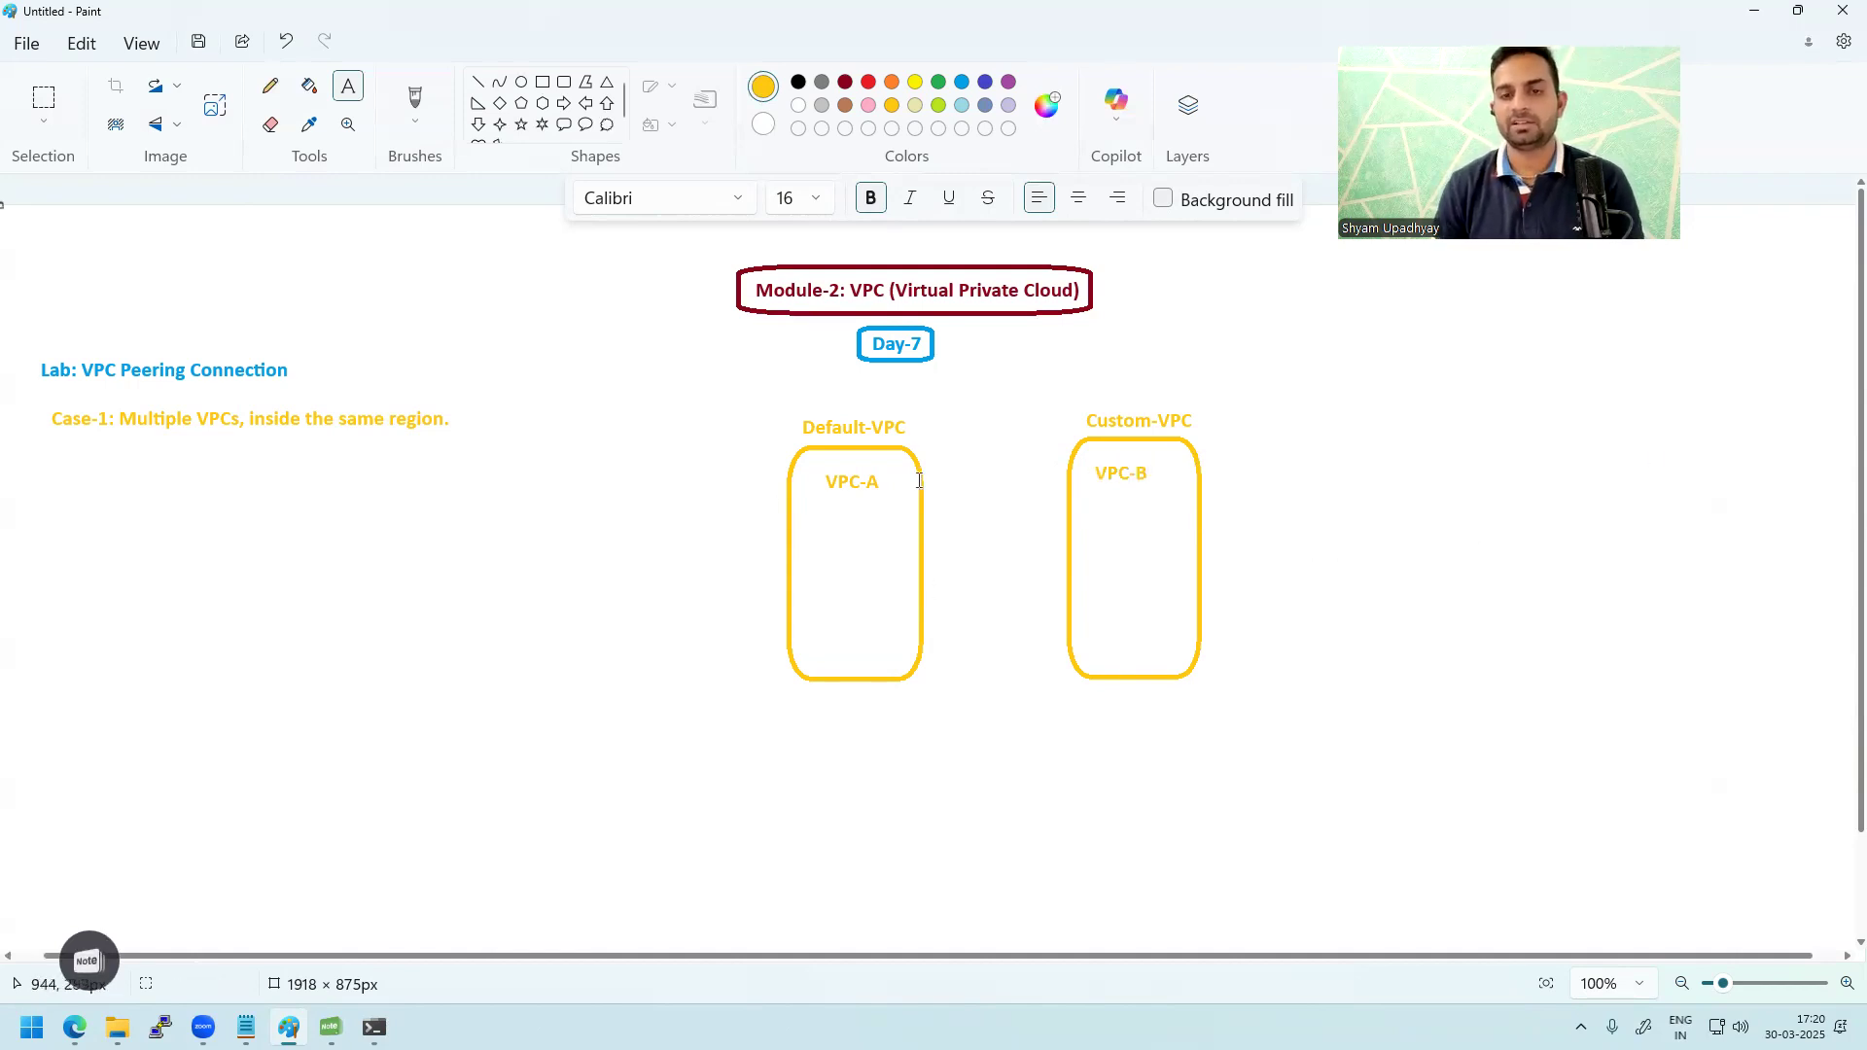
# Step: Add the CIDR ranges below the rectangles: 172.31.0.0/16 under VPC-A and 192.168.10.0/24 under VPC-B
pyautogui.moveTo(784, 688); pyautogui.dragTo(1117, 741)
pyautogui.write('172.31.0.0/16')
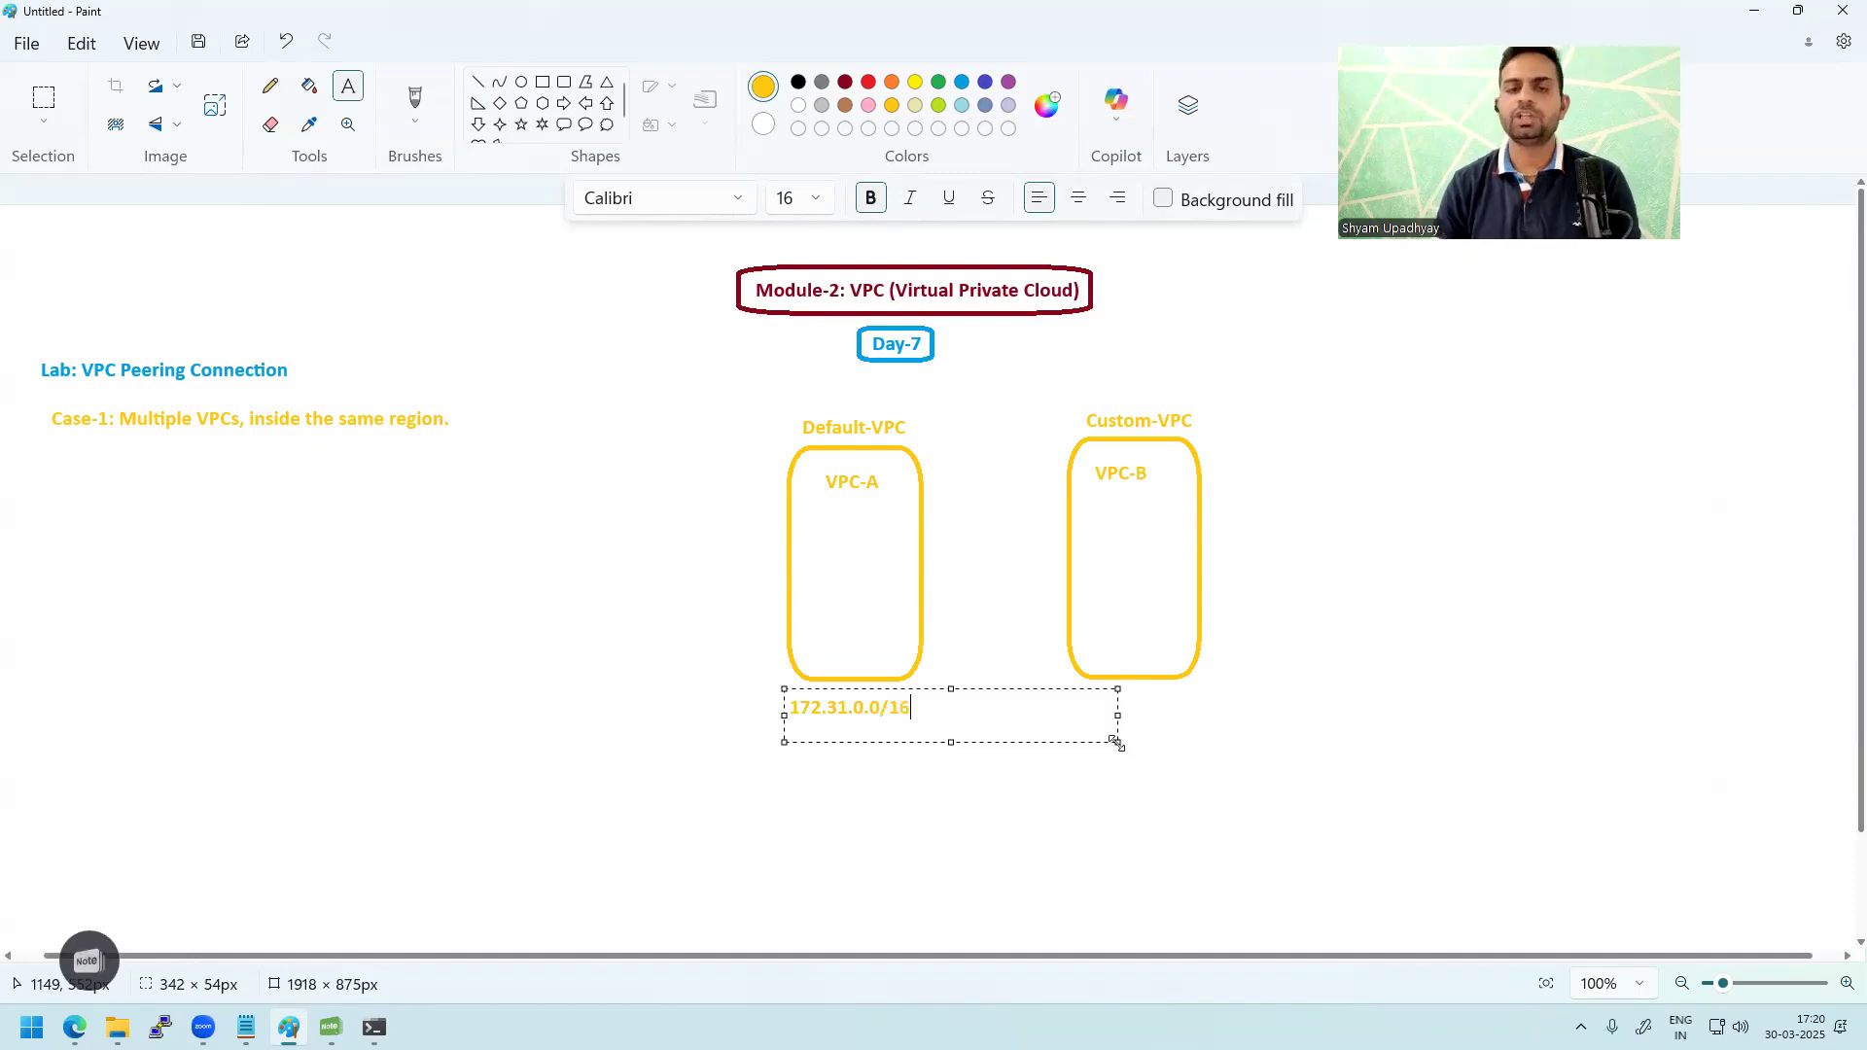
pyautogui.click(1338, 800)
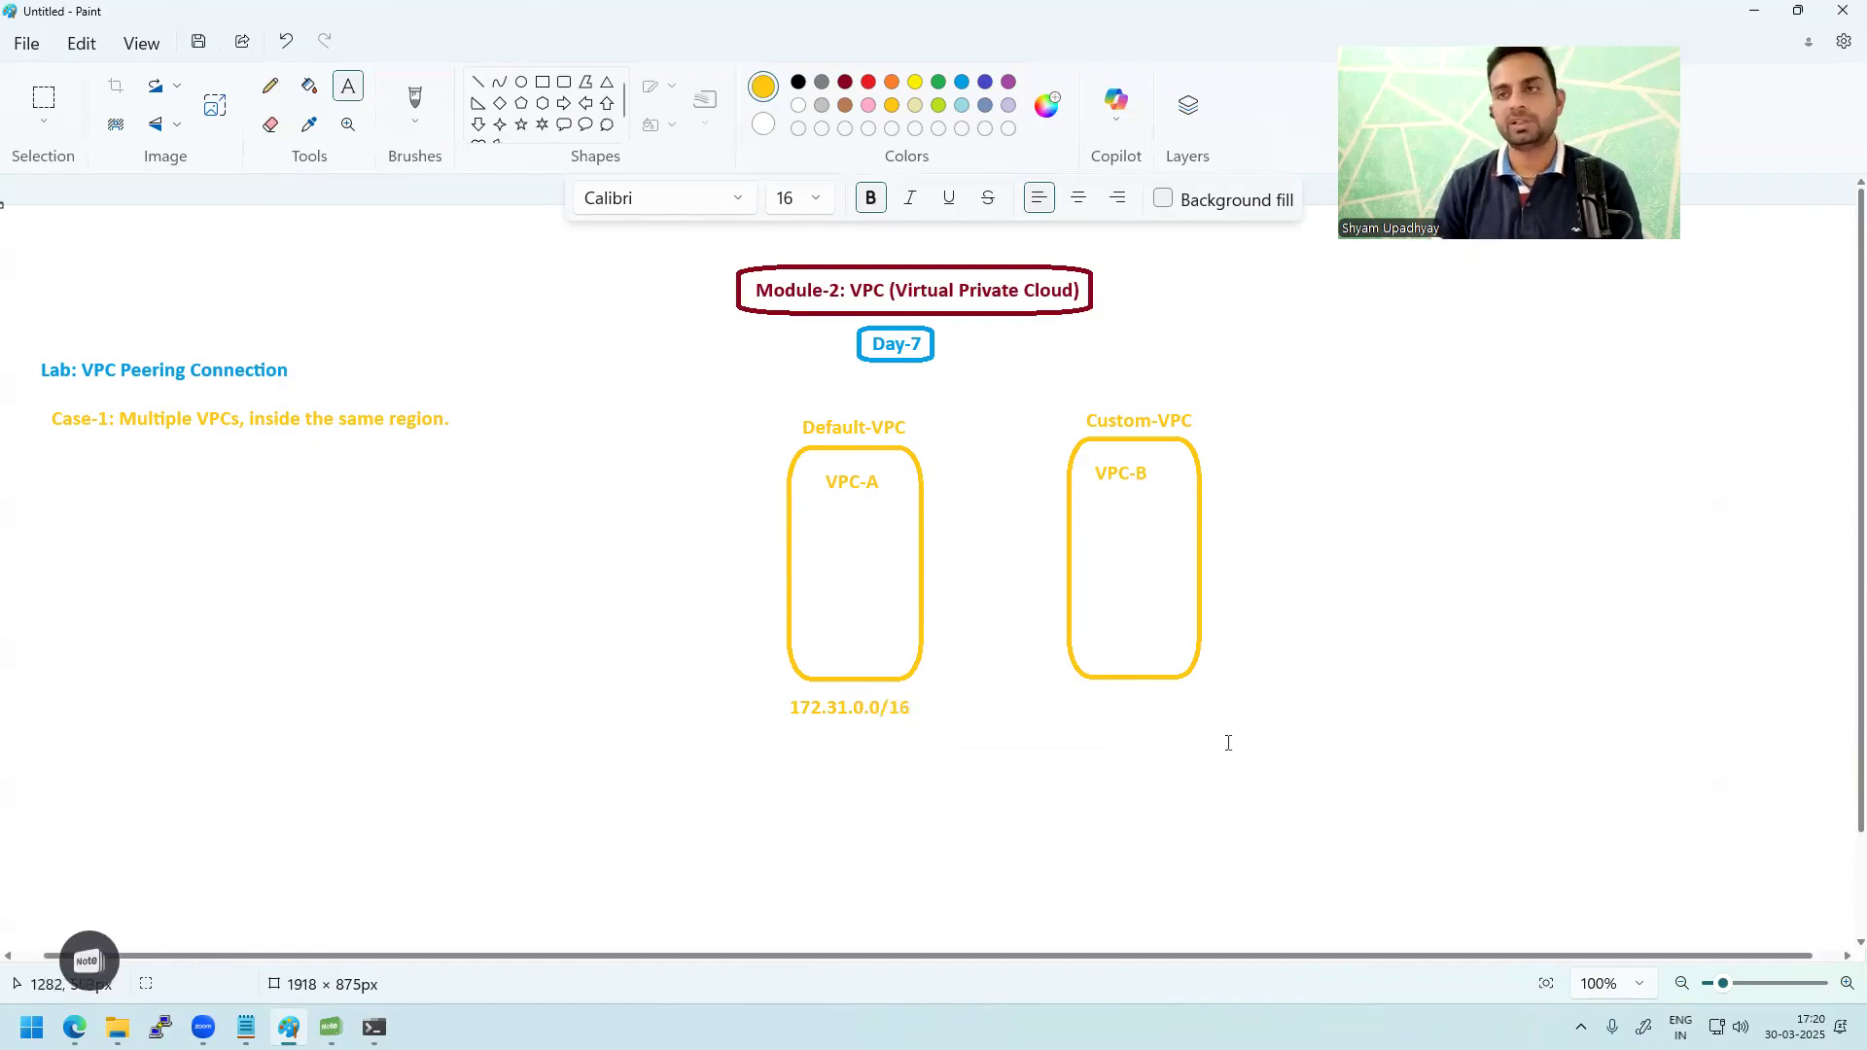
pyautogui.moveTo(1076, 687); pyautogui.dragTo(1363, 739)
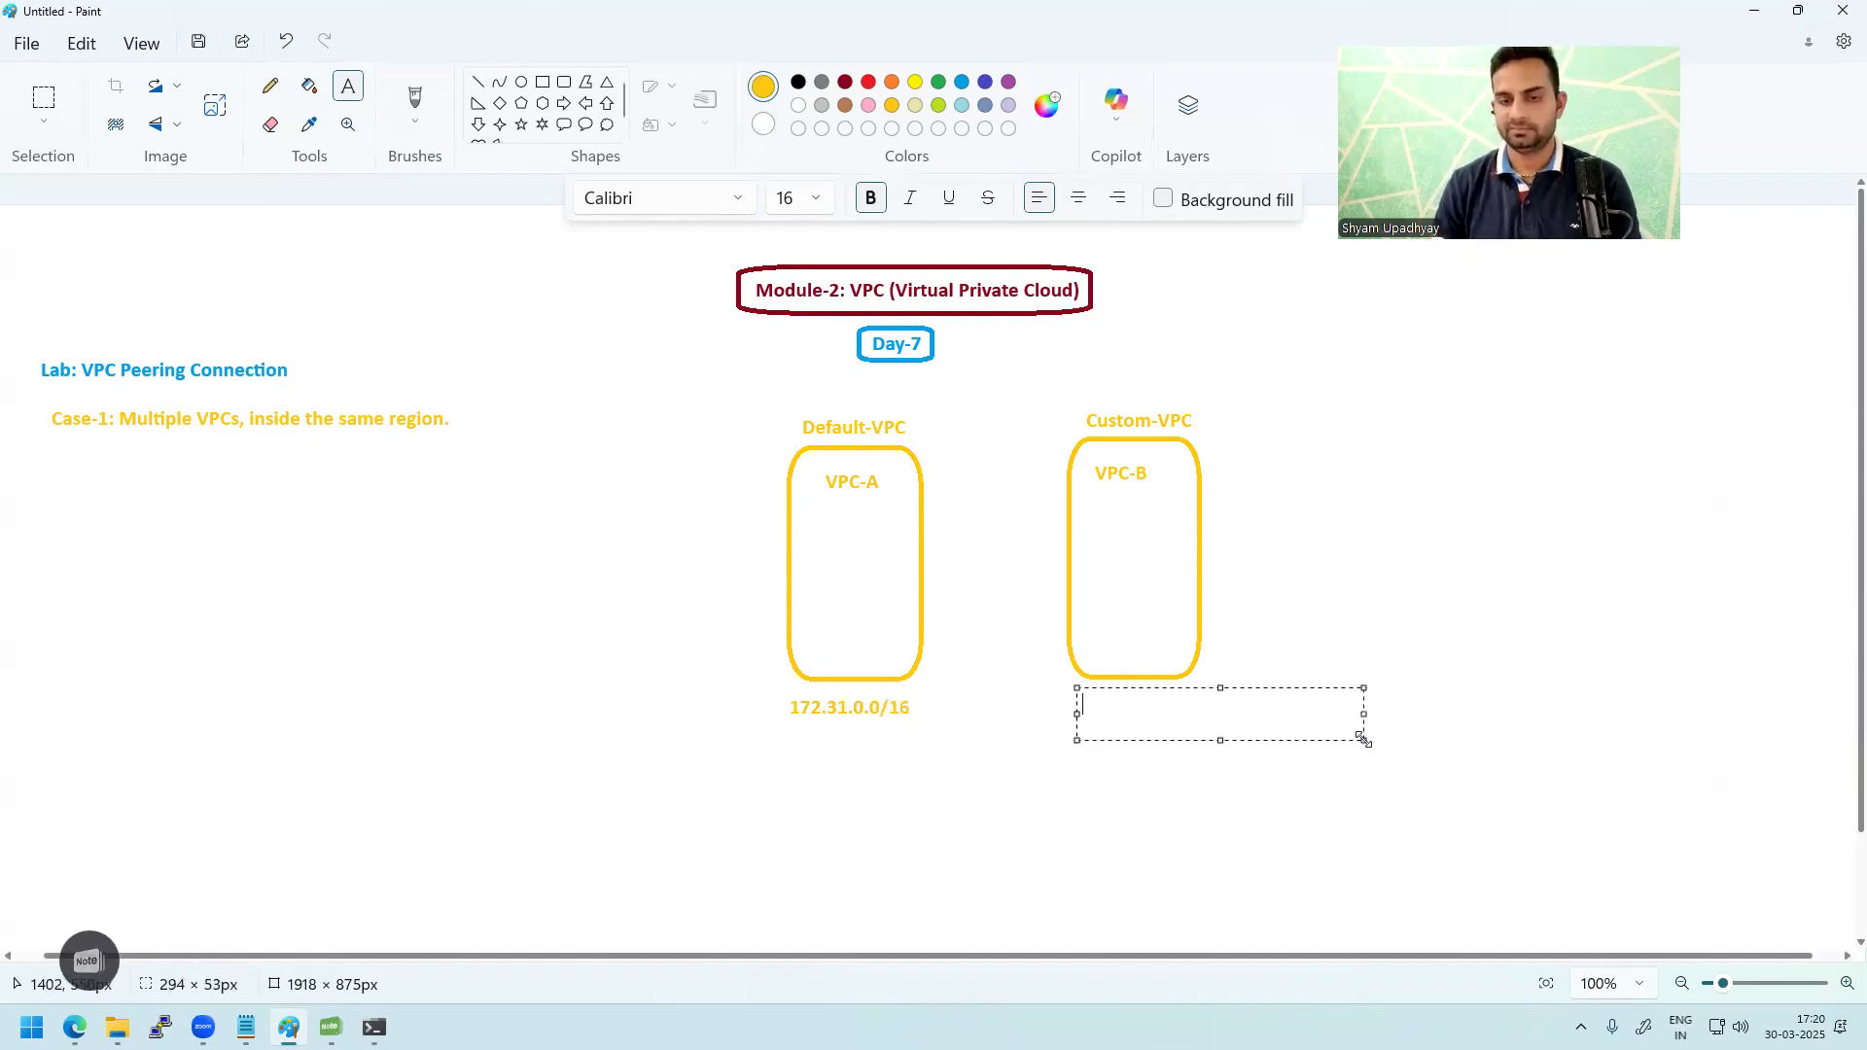
pyautogui.write('192.168.10.0/')
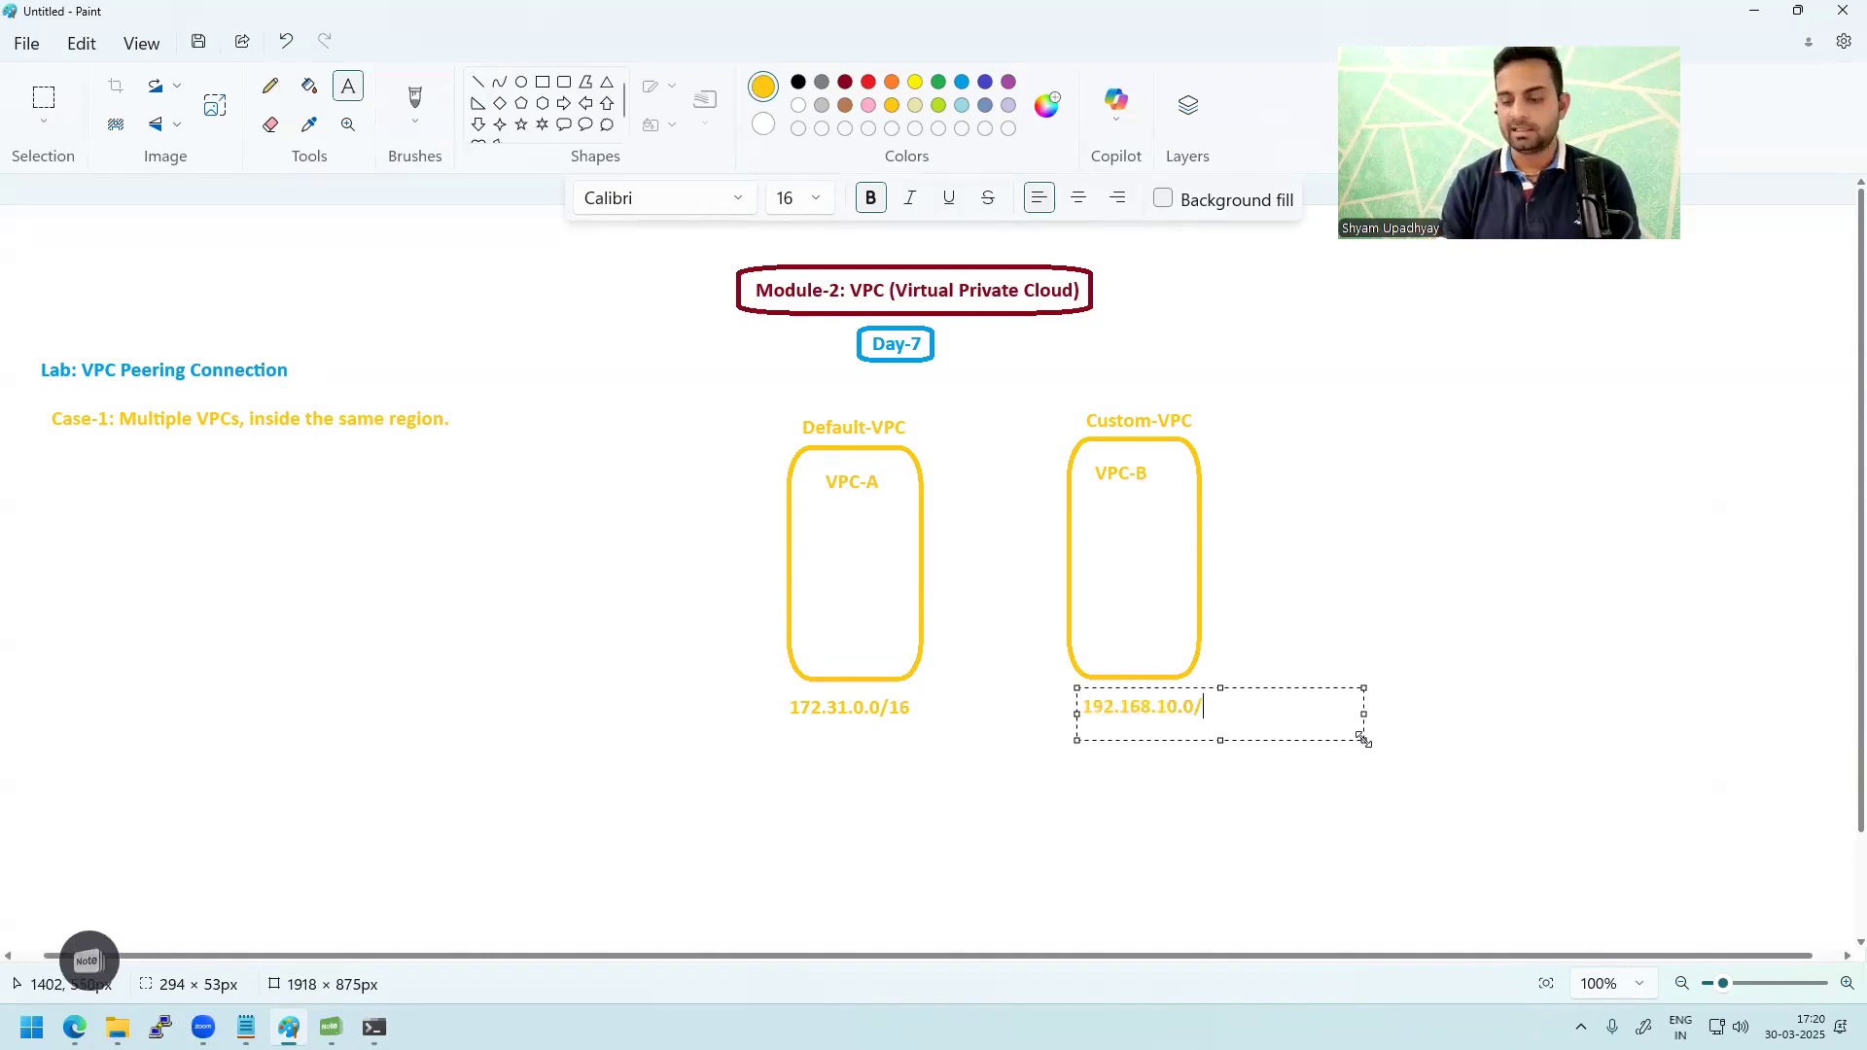
pyautogui.write('24')
pyautogui.click(1491, 684)
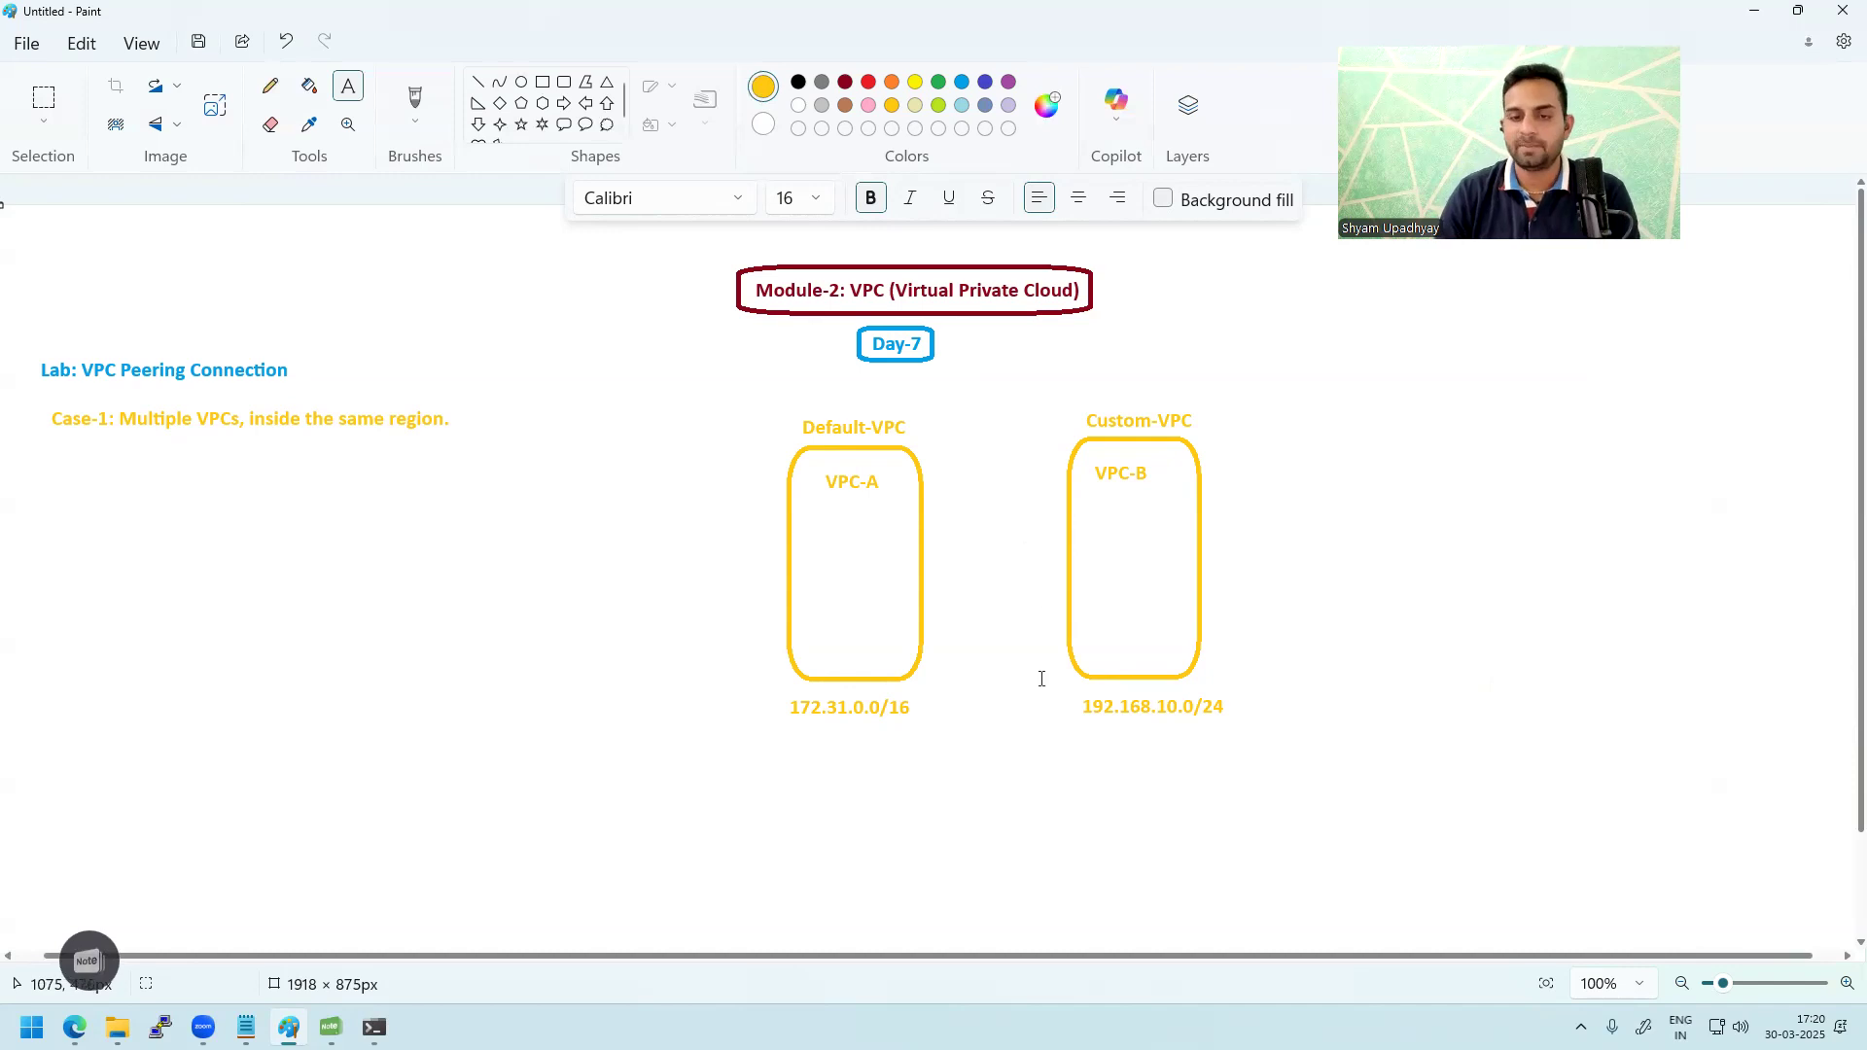
# Step: Switch to the AWS EC2 console in the browser and terminate the instances server1, server2 and server3
pyautogui.click(75, 1027)
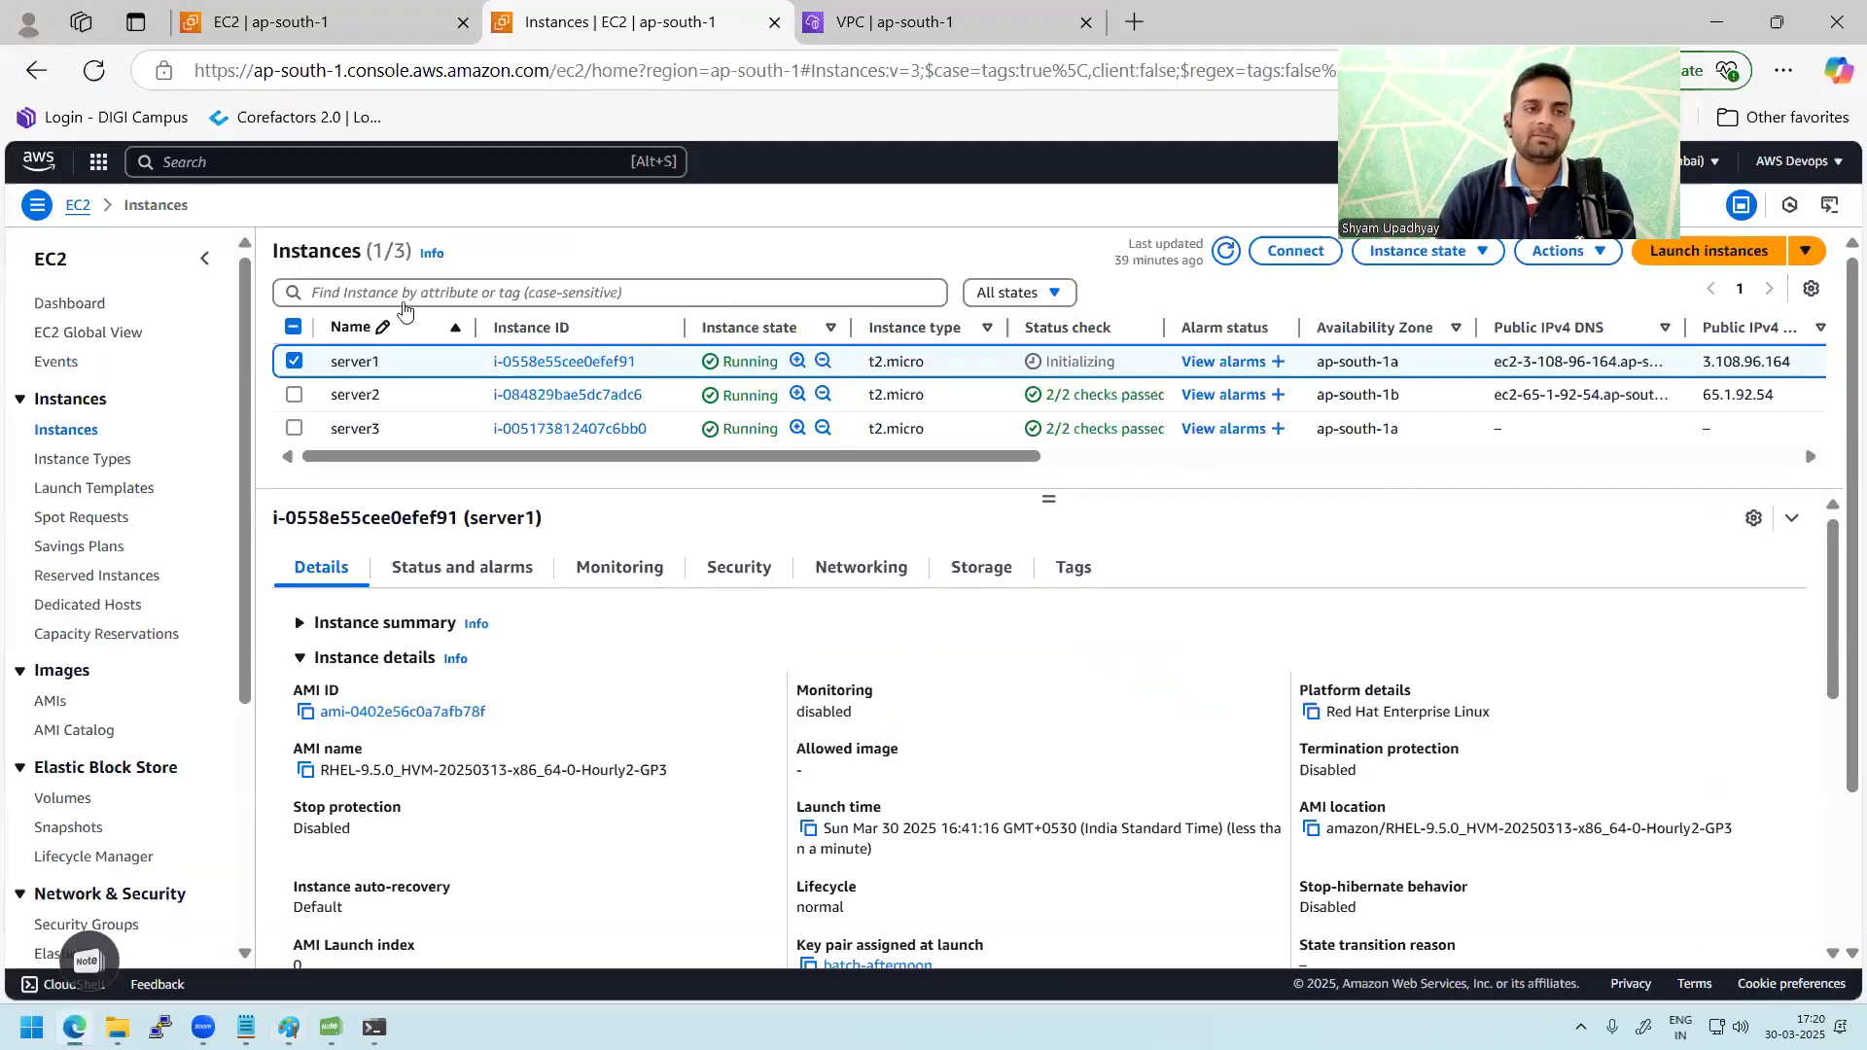
pyautogui.click(293, 328)
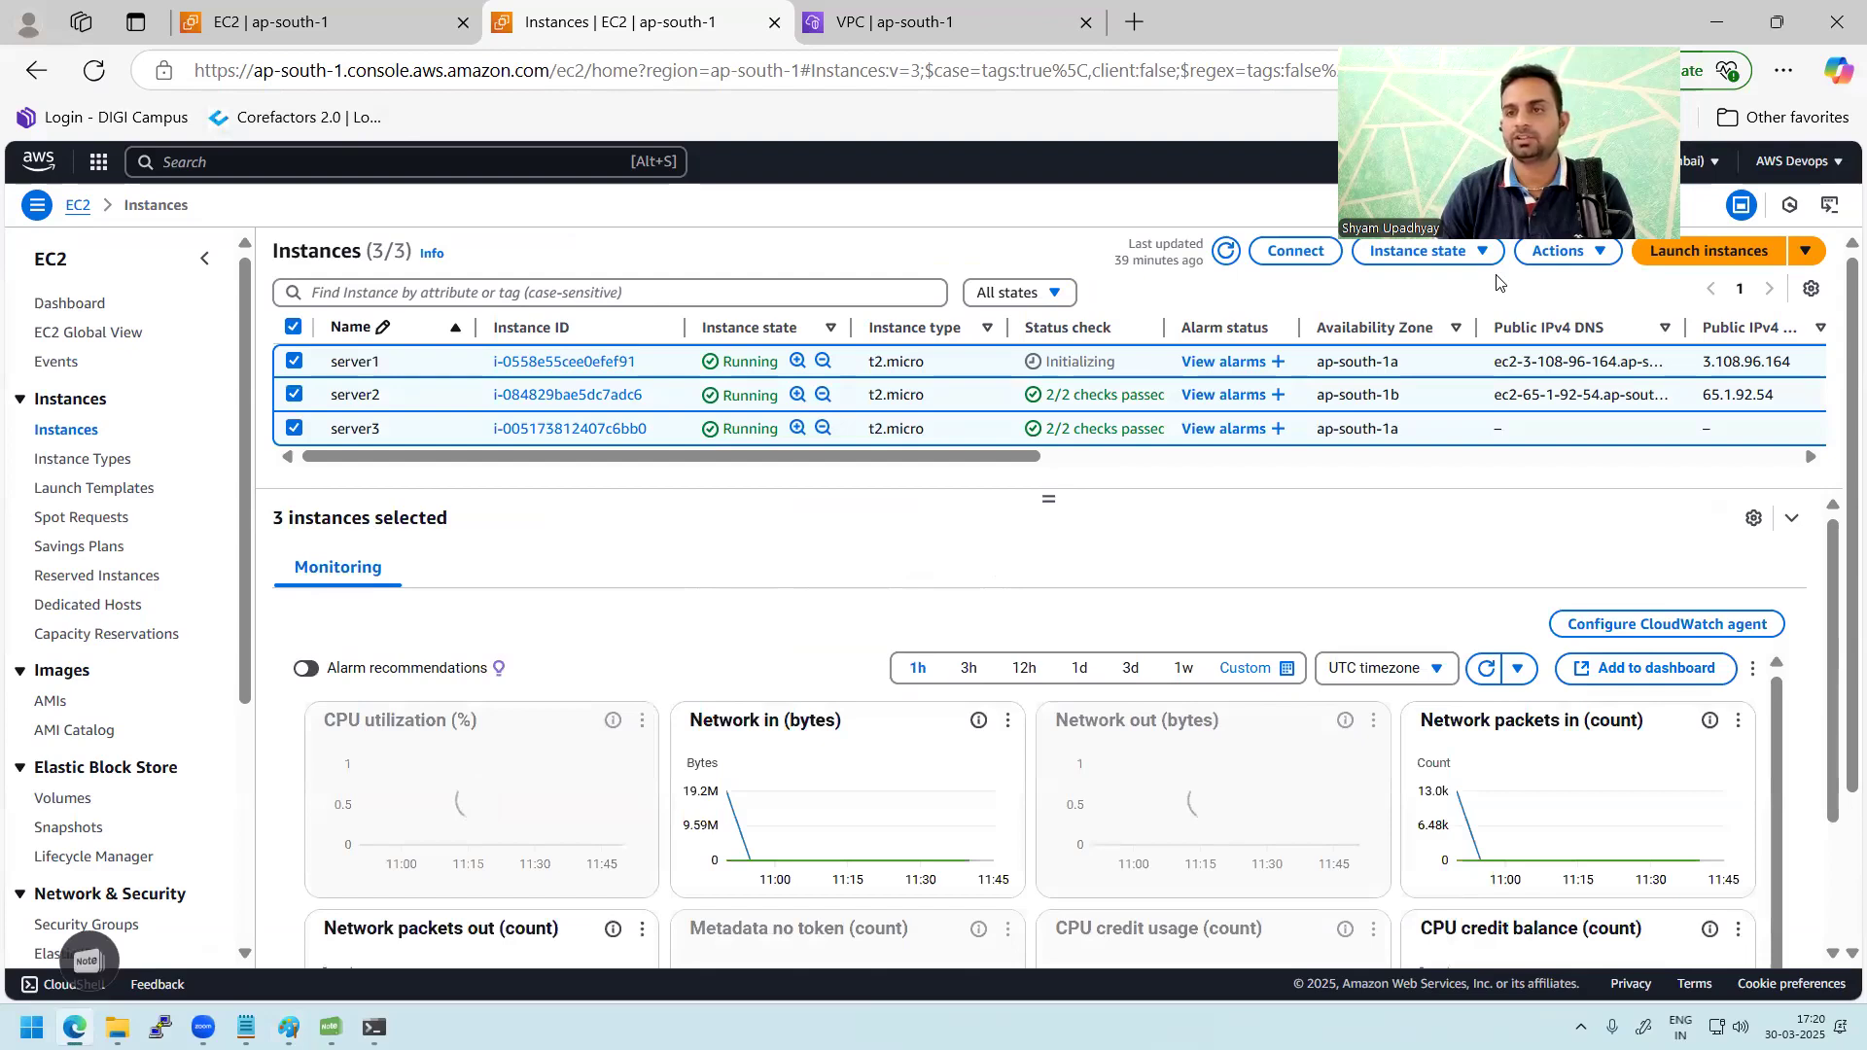
pyautogui.click(1426, 250)
pyautogui.click(1488, 445)
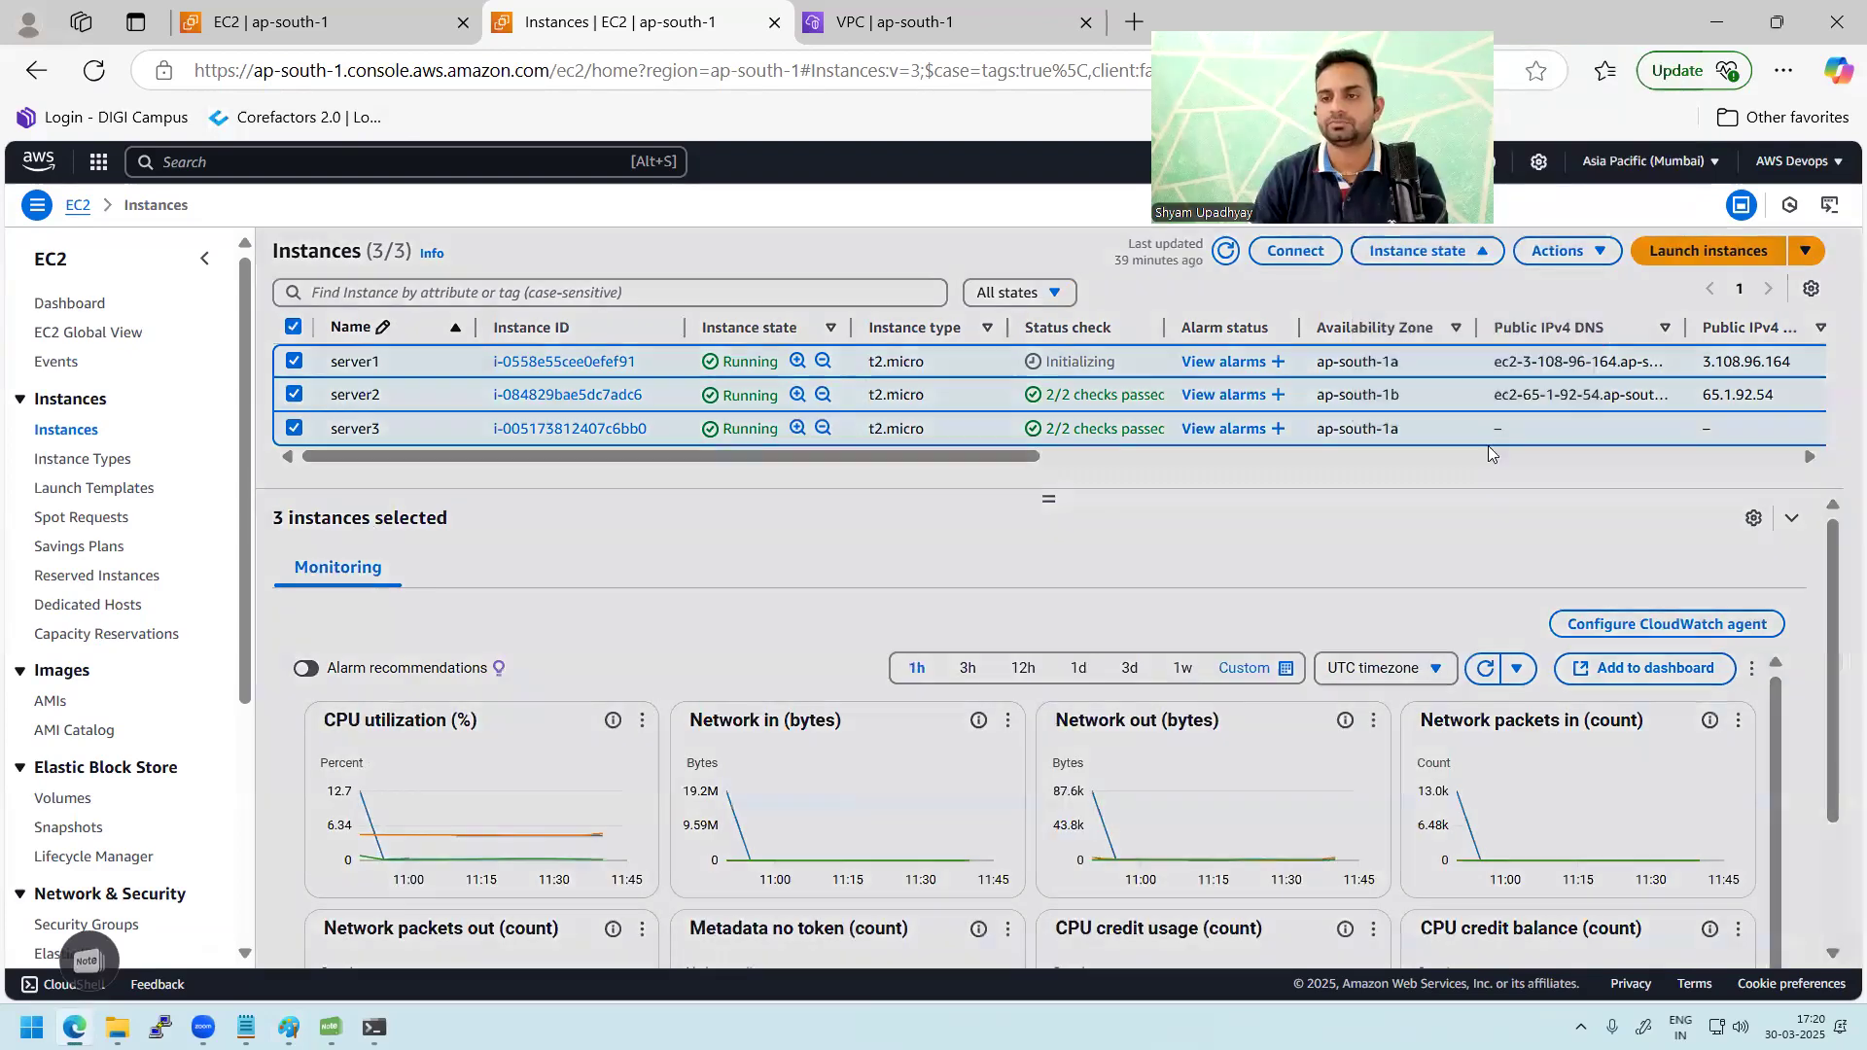
pyautogui.click(1246, 813)
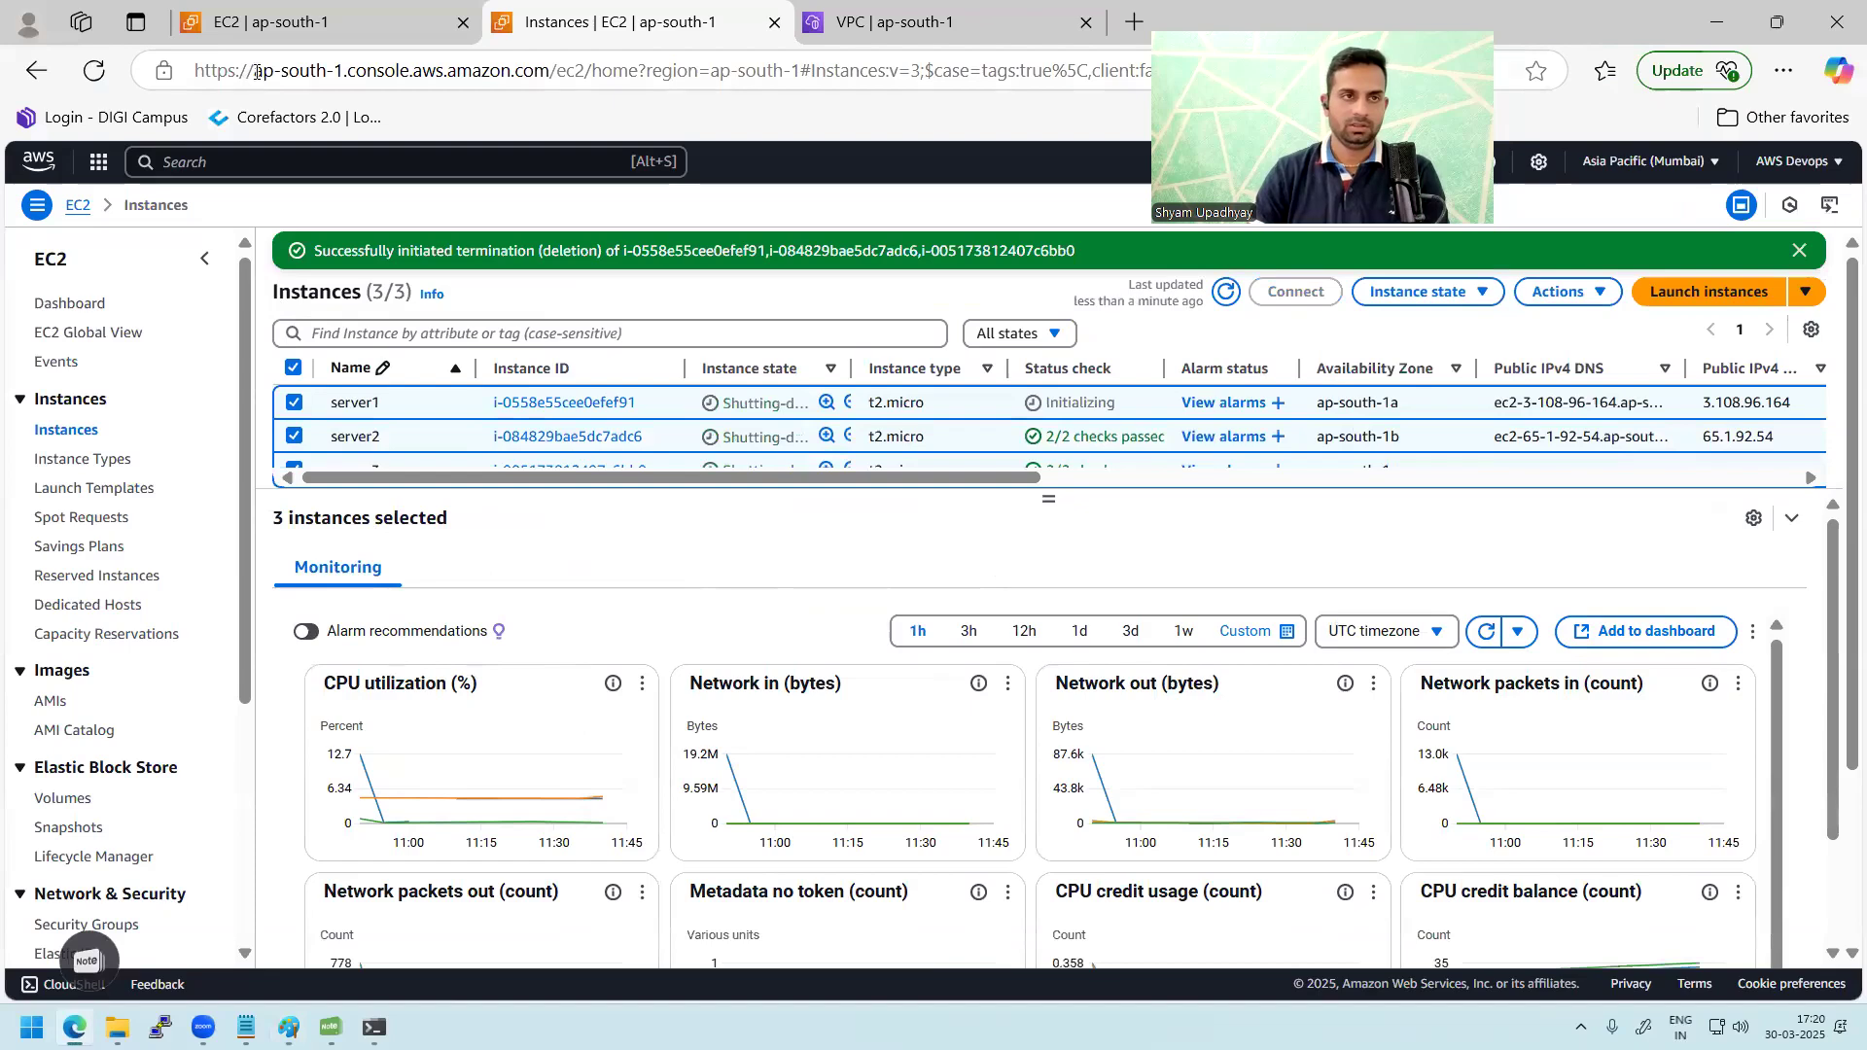
# Step: In the VPC console, reload the page and name the unnamed default VPC (172.31.0.0/16) VPC-A
pyautogui.click(292, 21)
pyautogui.click(807, 39)
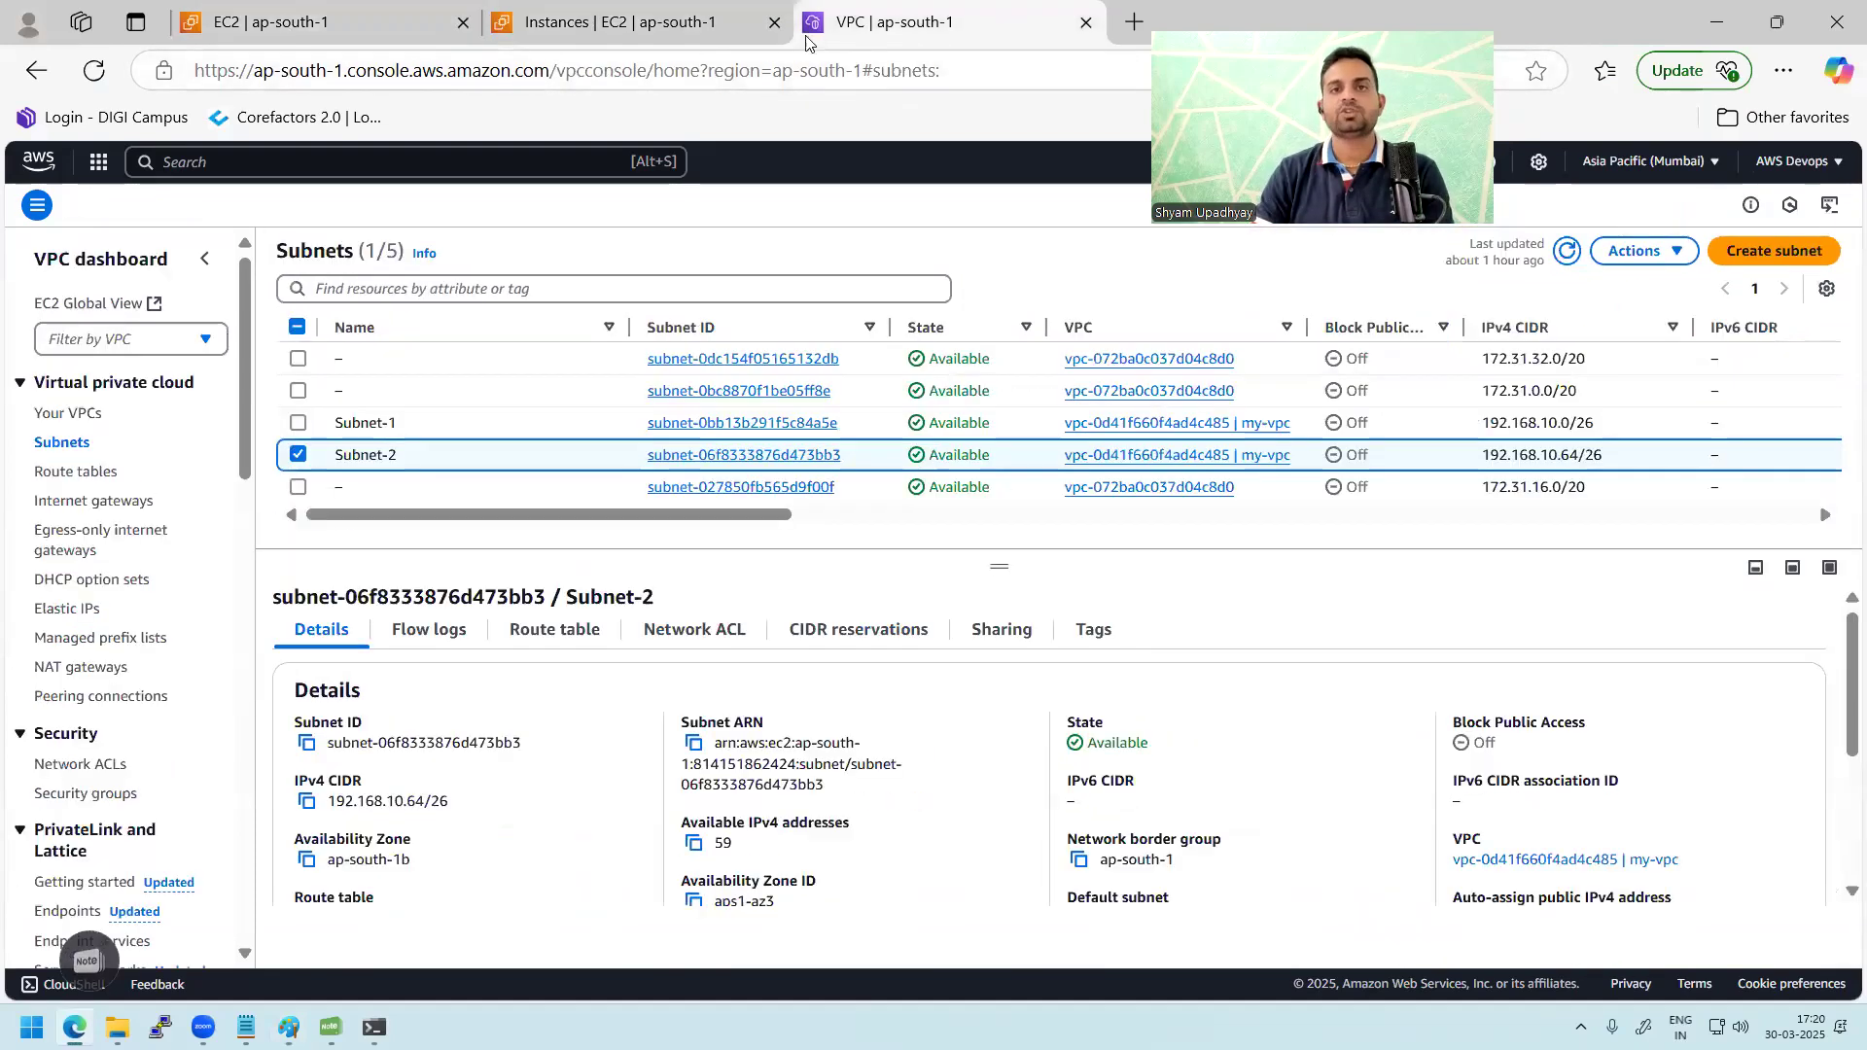
pyautogui.click(93, 70)
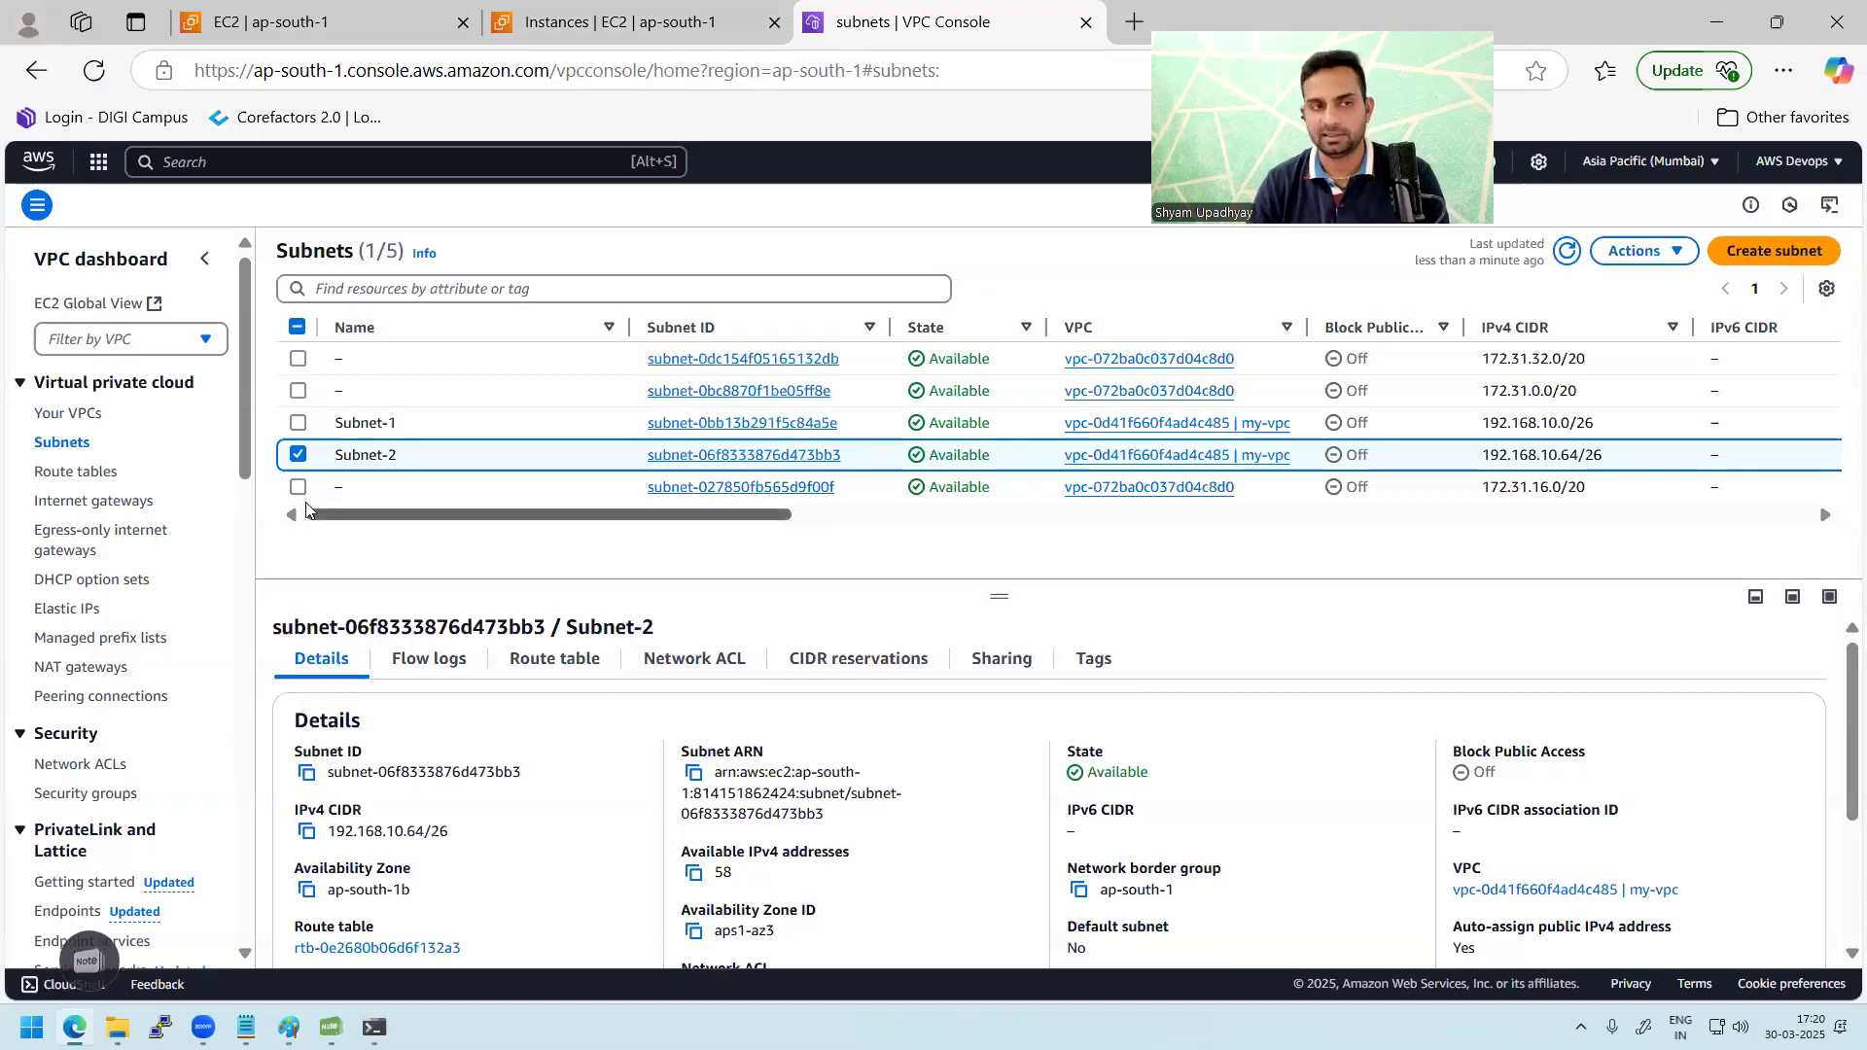
pyautogui.click(83, 418)
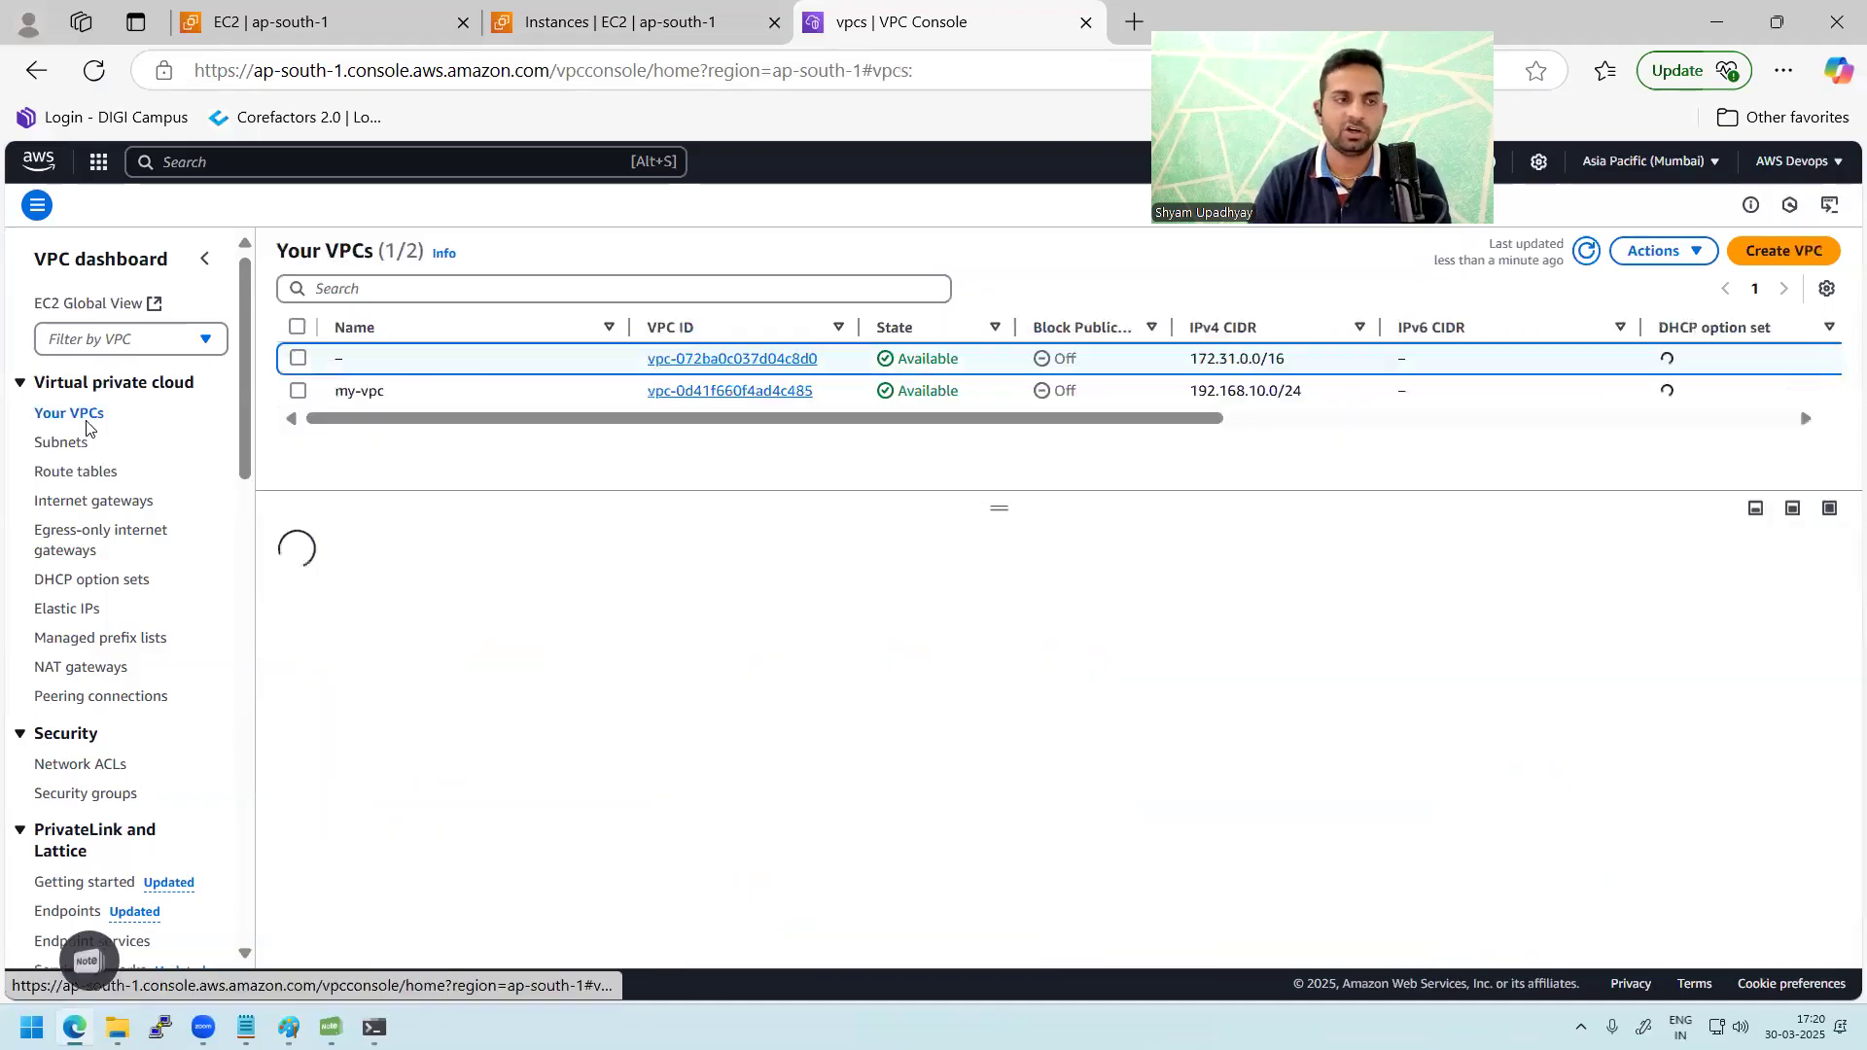
pyautogui.click(356, 359)
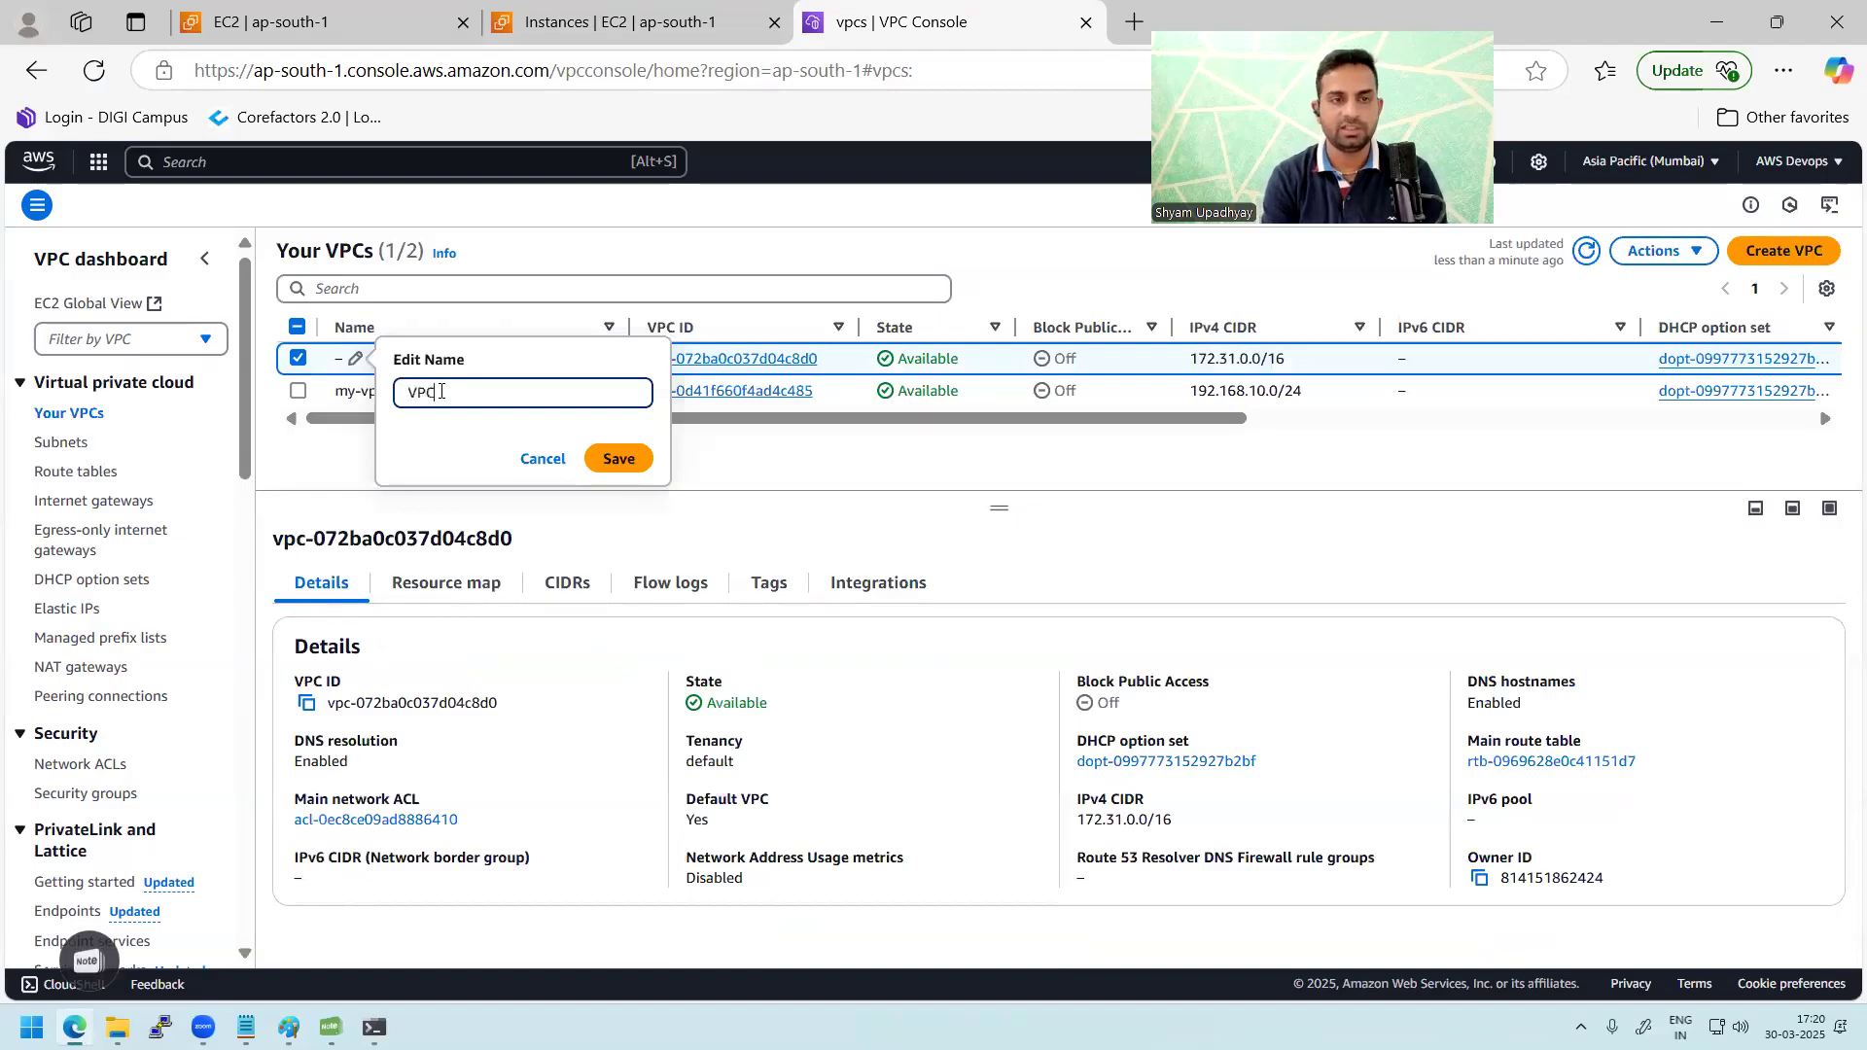
pyautogui.write('VPC-A')
pyautogui.click(619, 458)
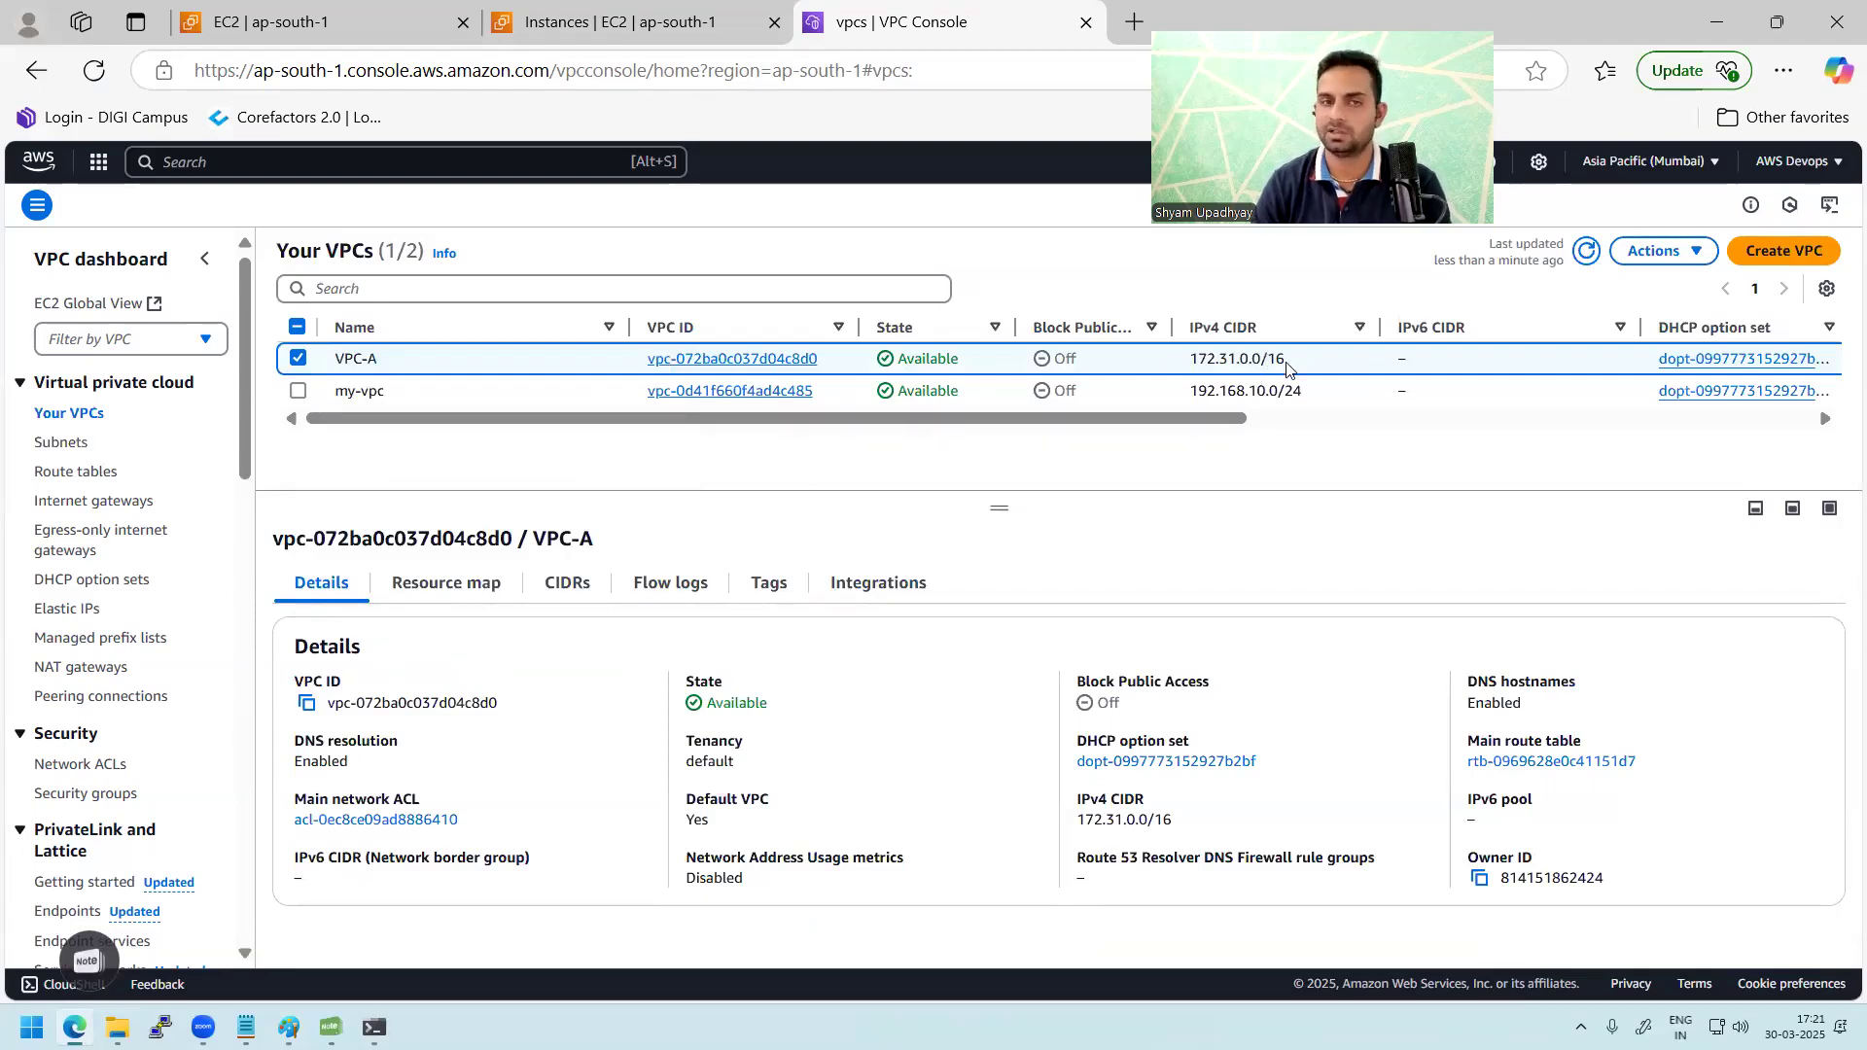
# Step: Rename the VPC my-vpc as VPC-B
pyautogui.click(393, 398)
pyautogui.click(397, 392)
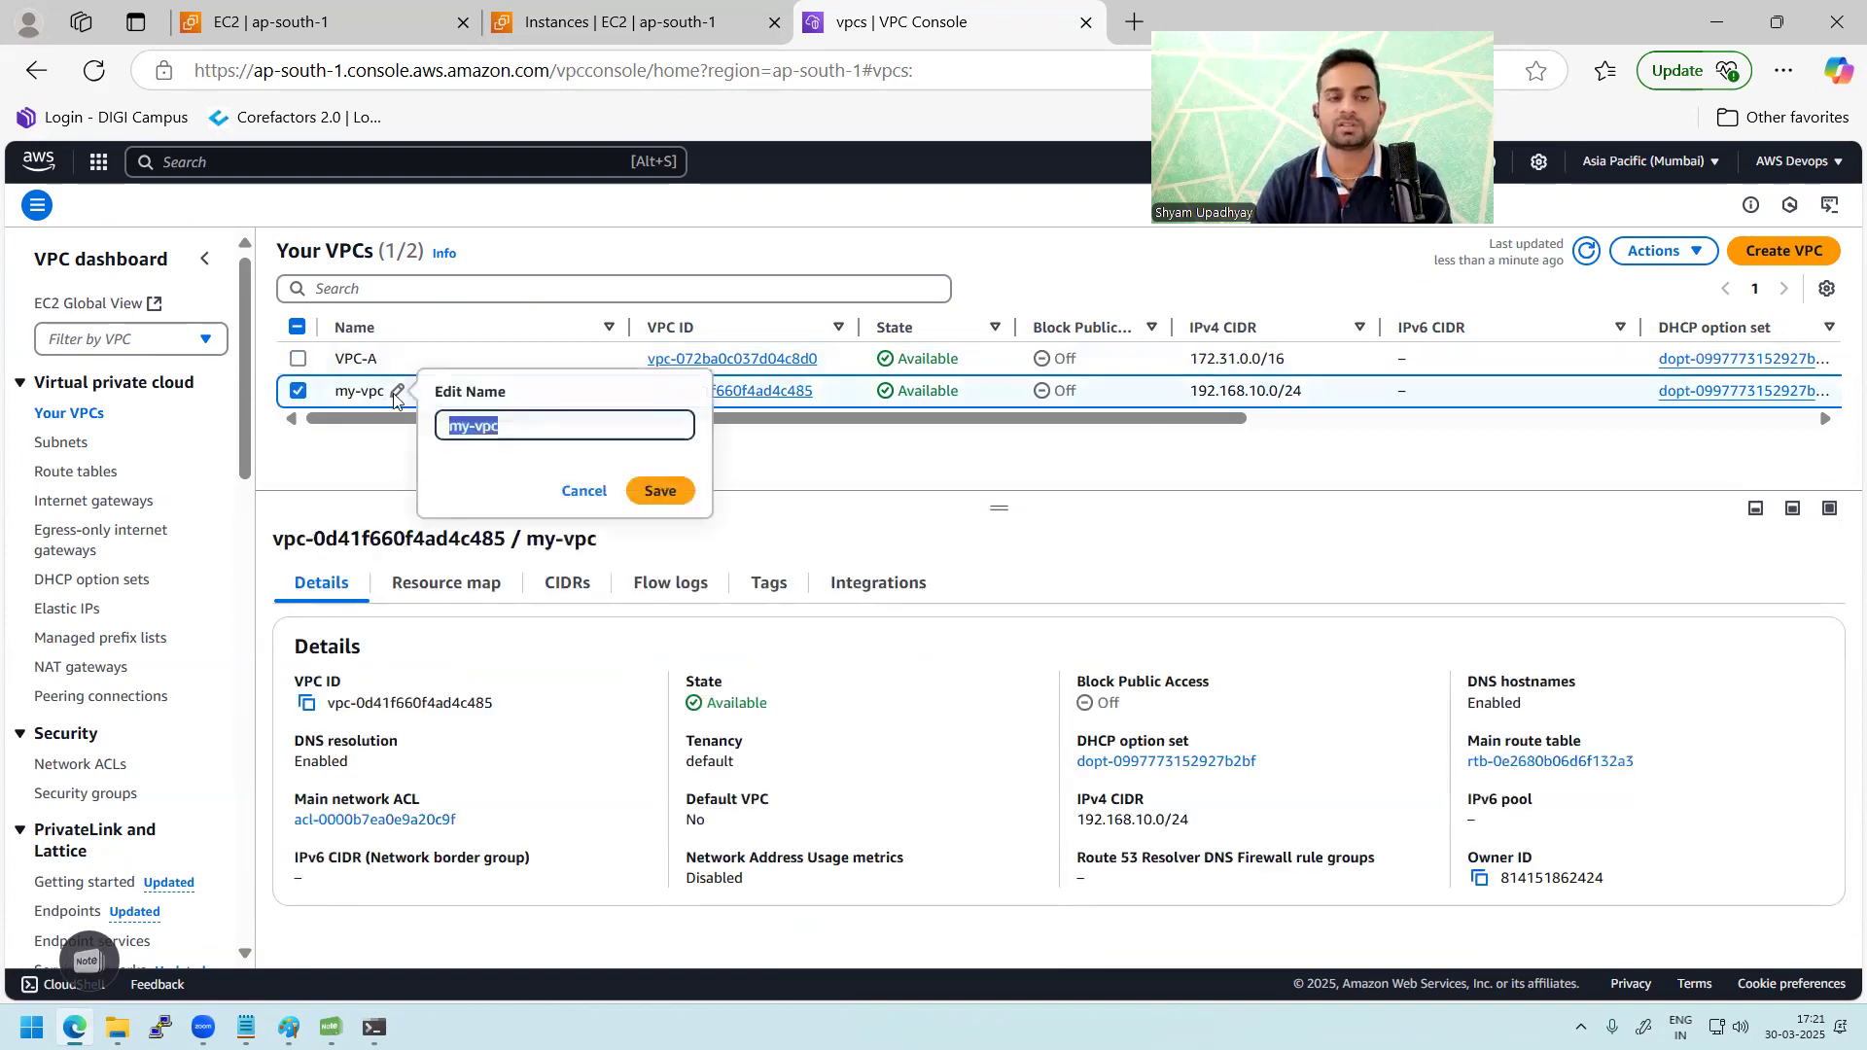
pyautogui.press('BackSpace')
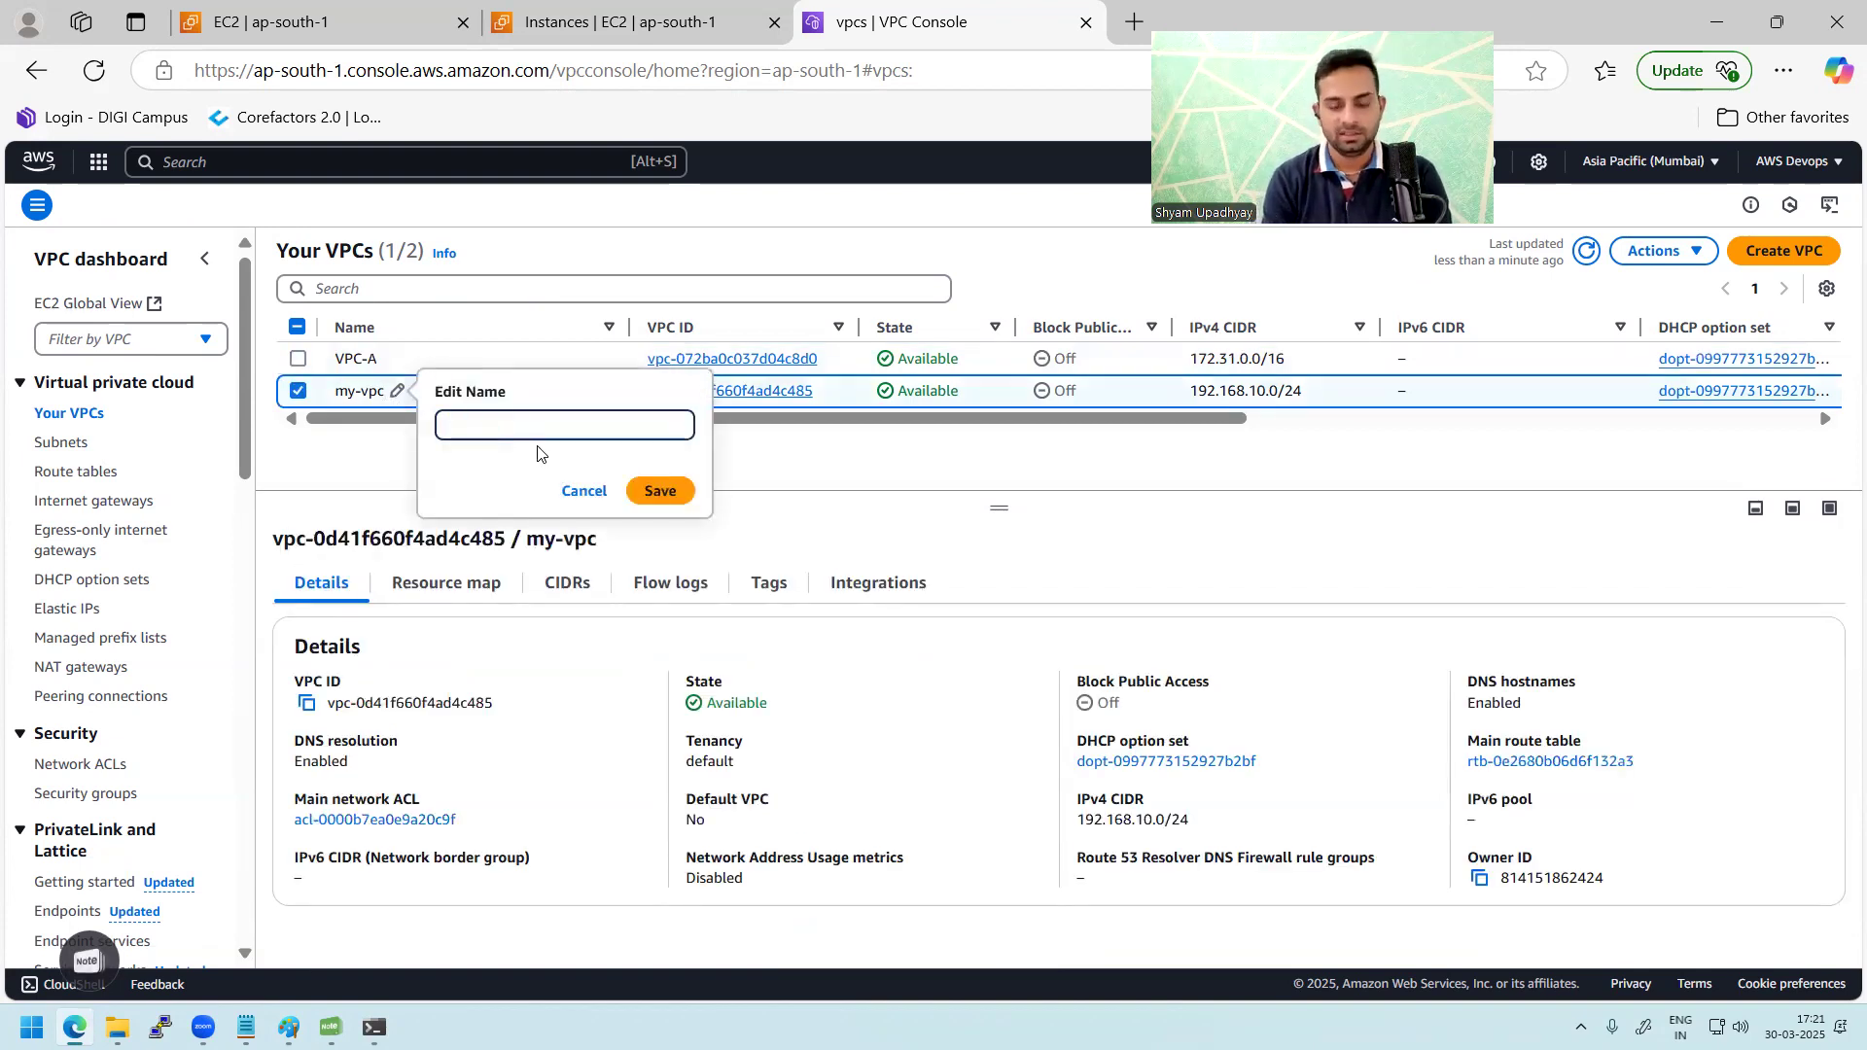
pyautogui.write('VPC-B')
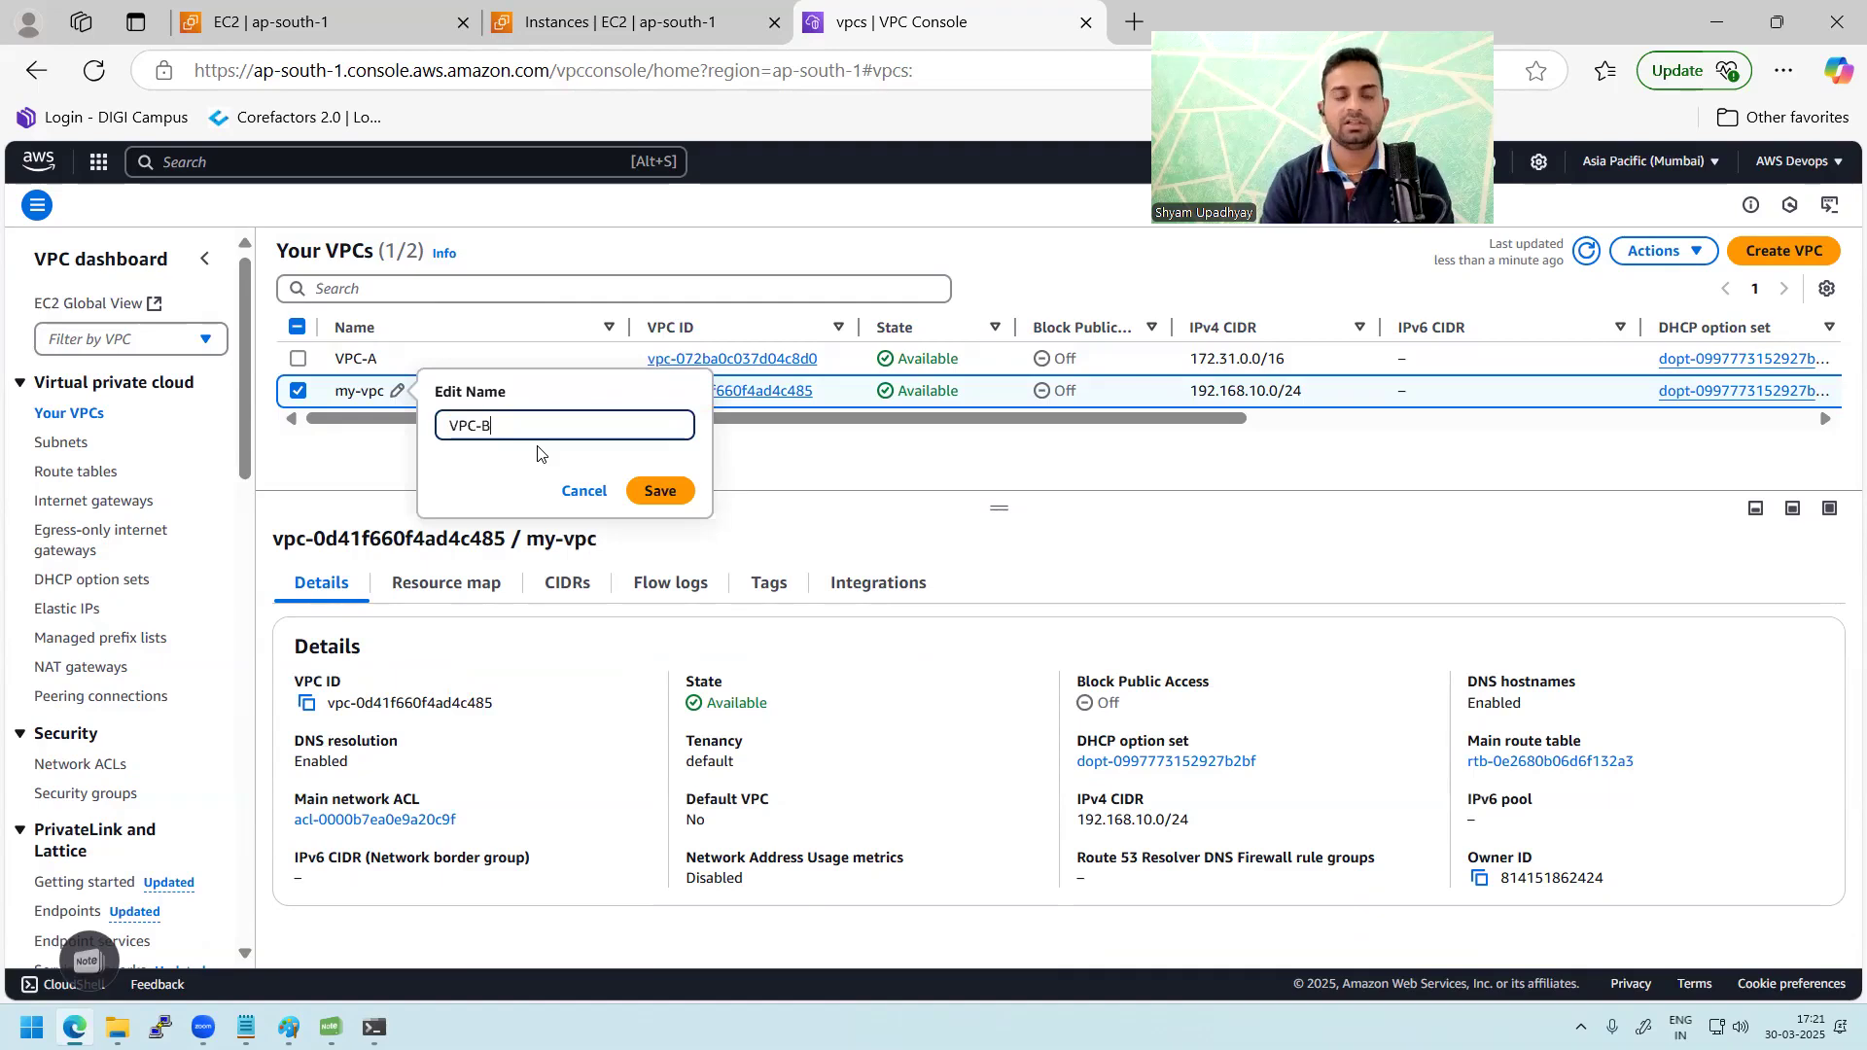
pyautogui.click(660, 491)
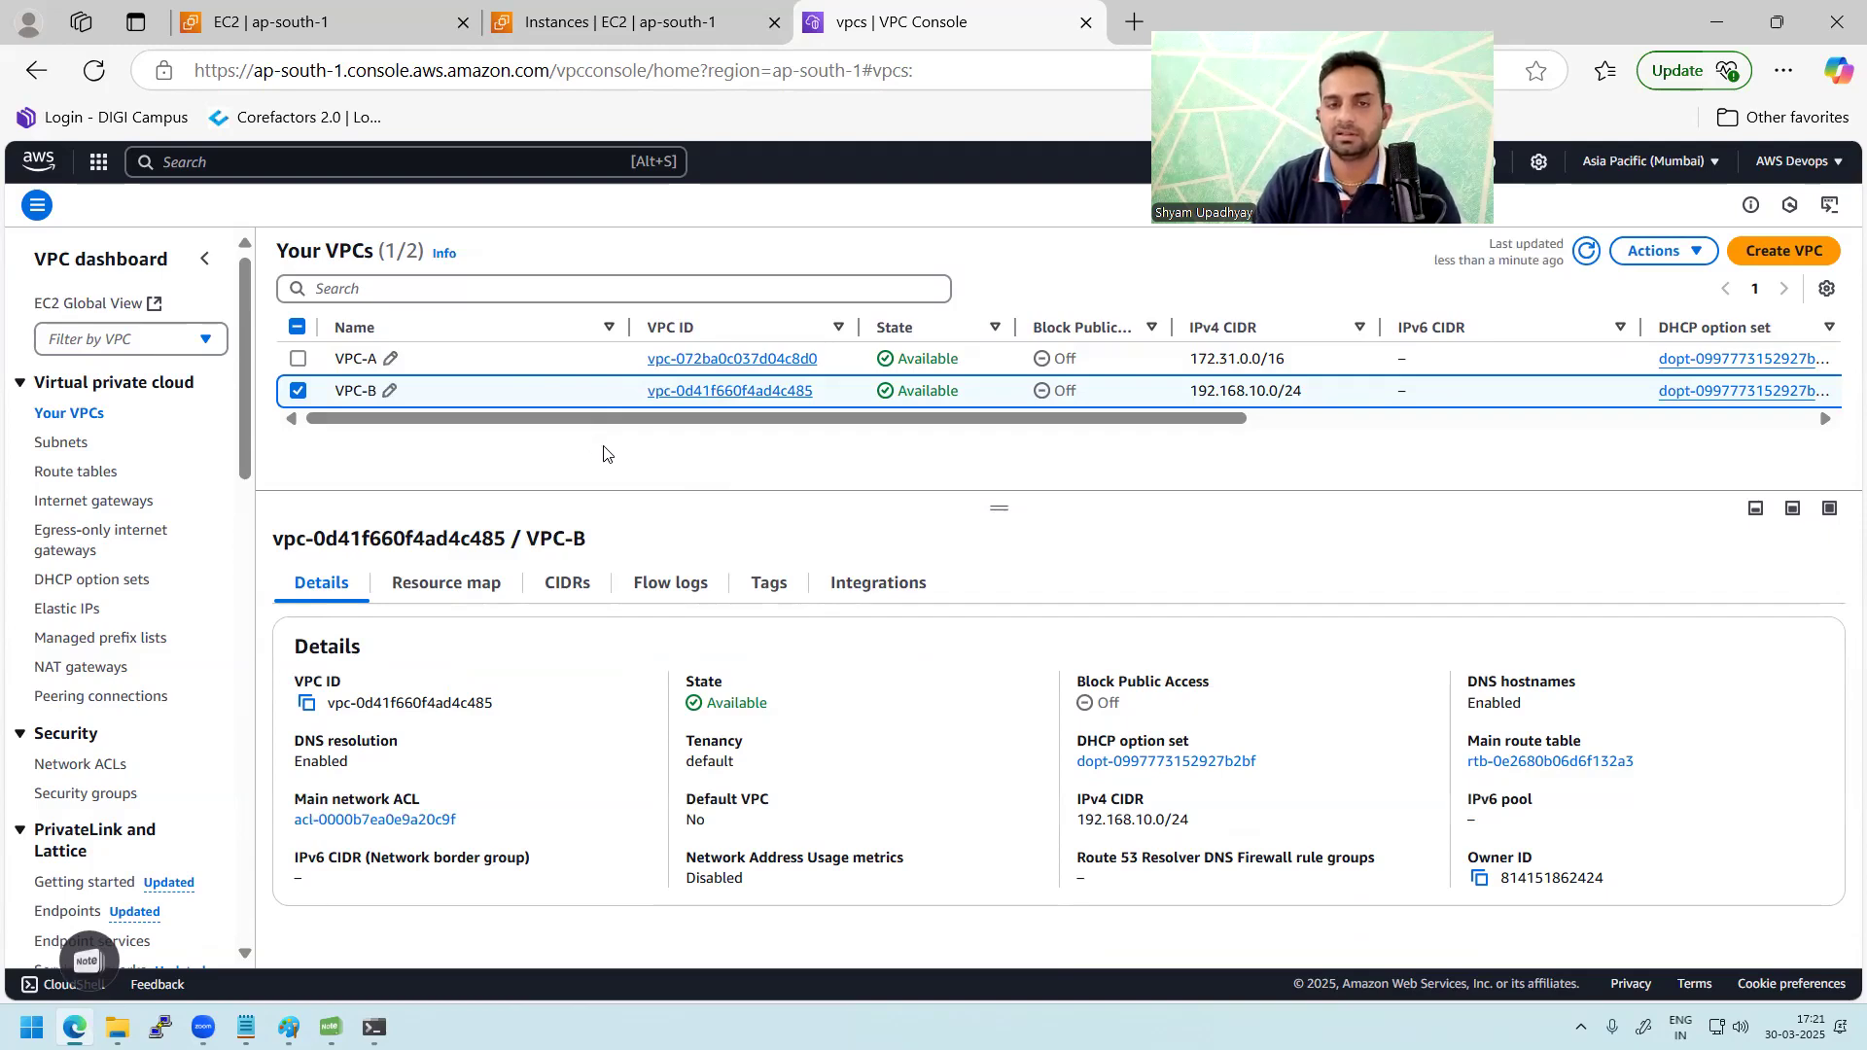
# Step: Review the IPv4 CIDR ranges of VPC-A and VPC-B in the VPC list
pyautogui.moveTo(742, 420); pyautogui.dragTo(1041, 428)
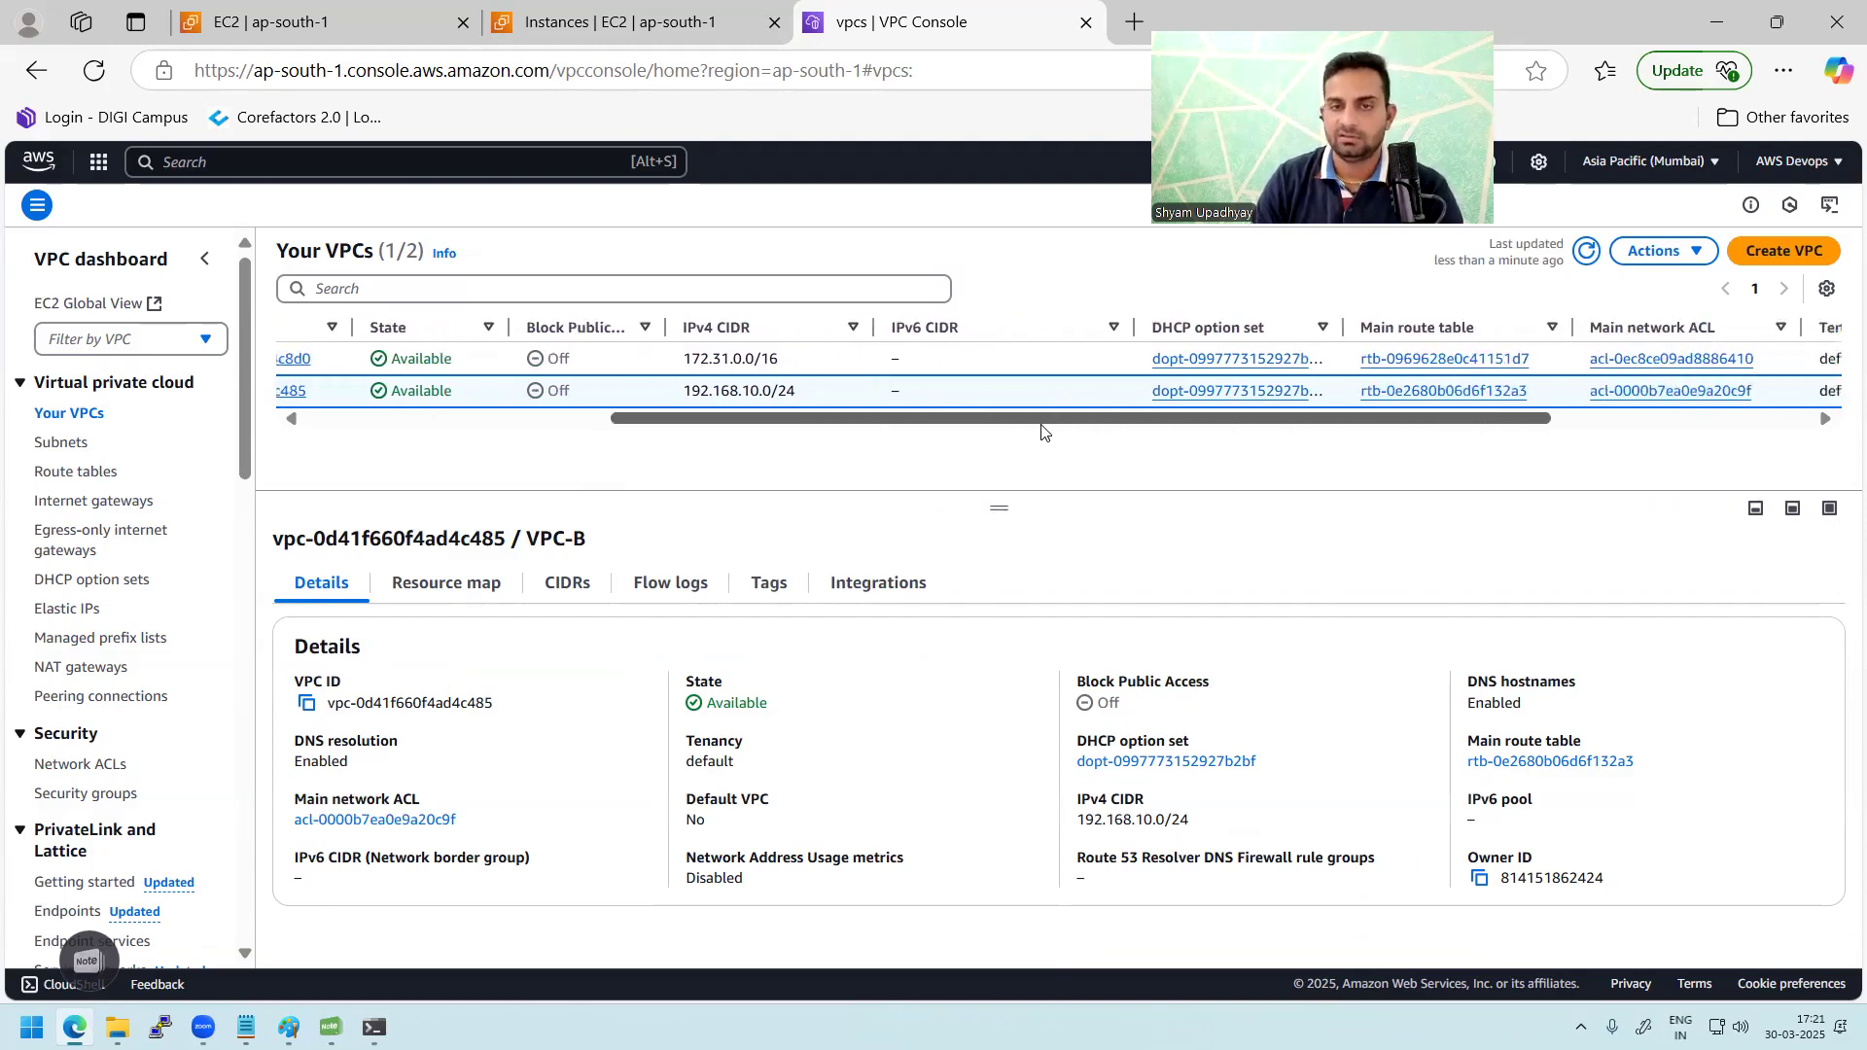
pyautogui.moveTo(780, 359); pyautogui.dragTo(691, 359)
pyautogui.moveTo(797, 392); pyautogui.dragTo(362, 420)
pyautogui.click(433, 475)
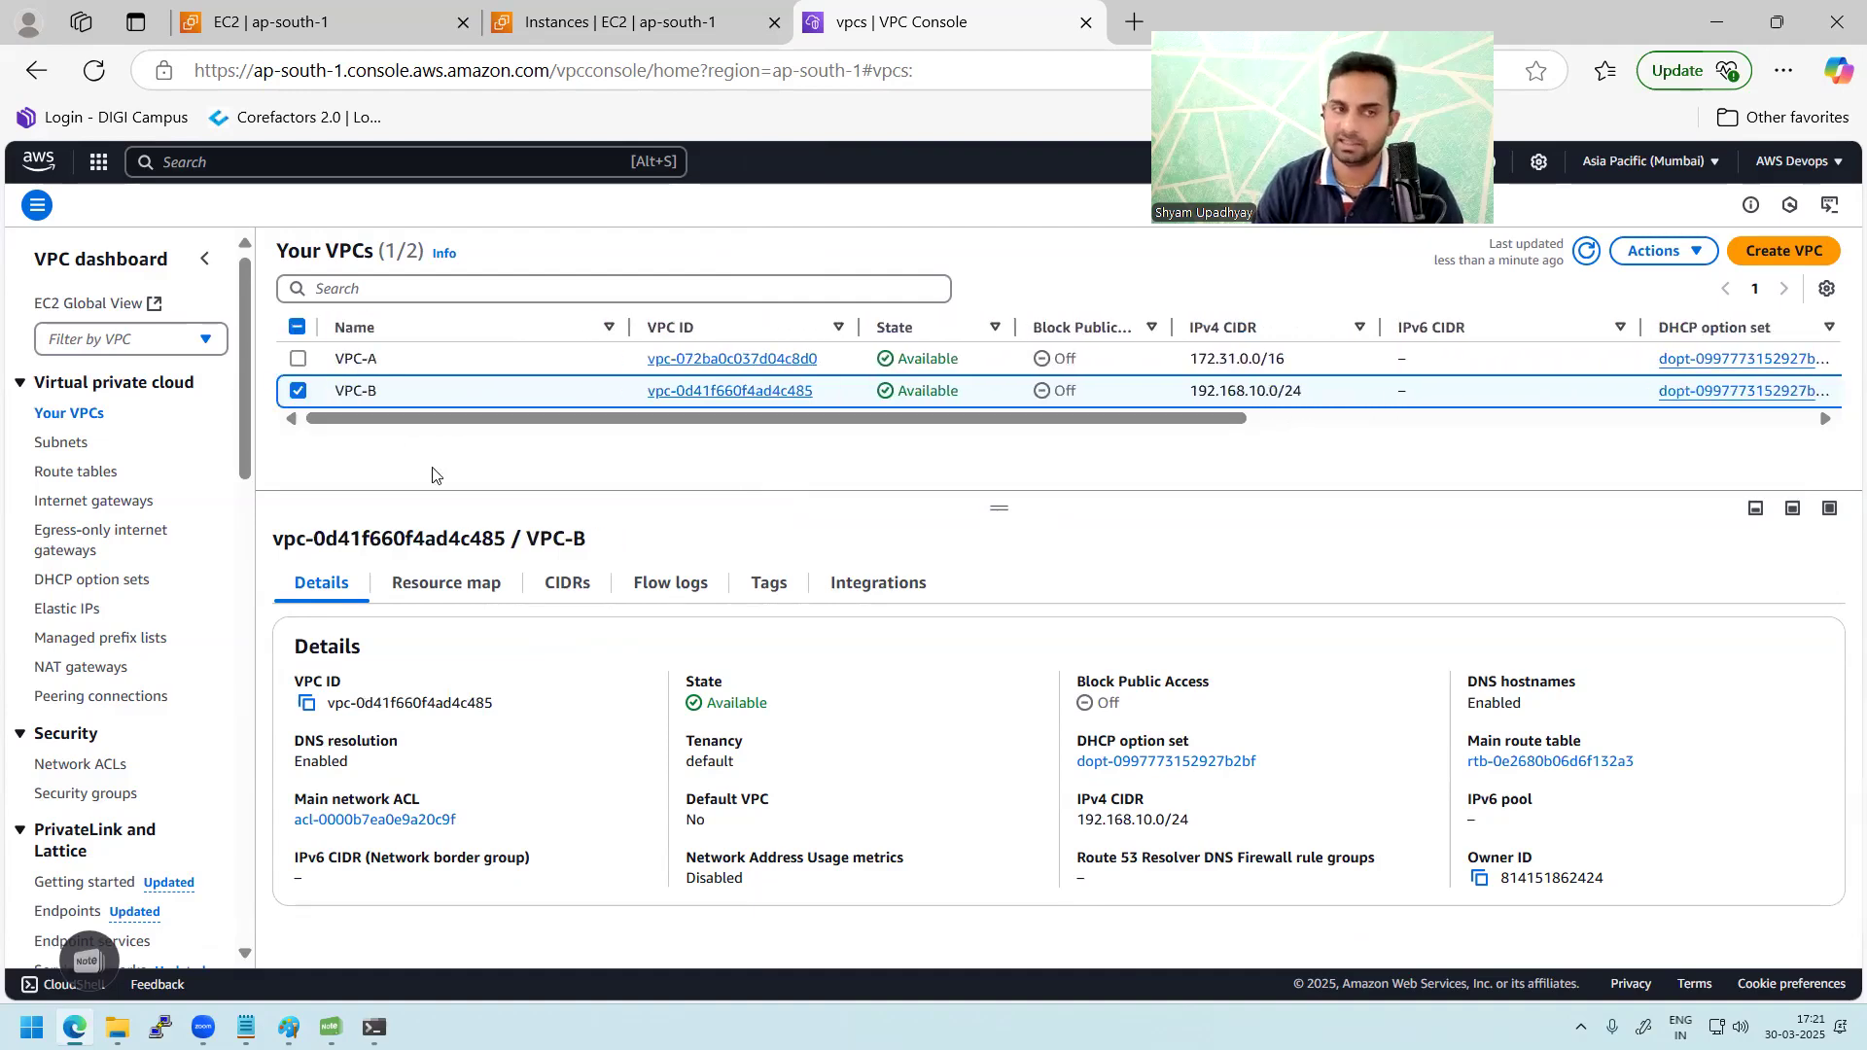
# Step: Open the subnets list, clear the Subnet-2 selection, and check each subnet's VPC, CIDR range and availability zone
pyautogui.click(63, 444)
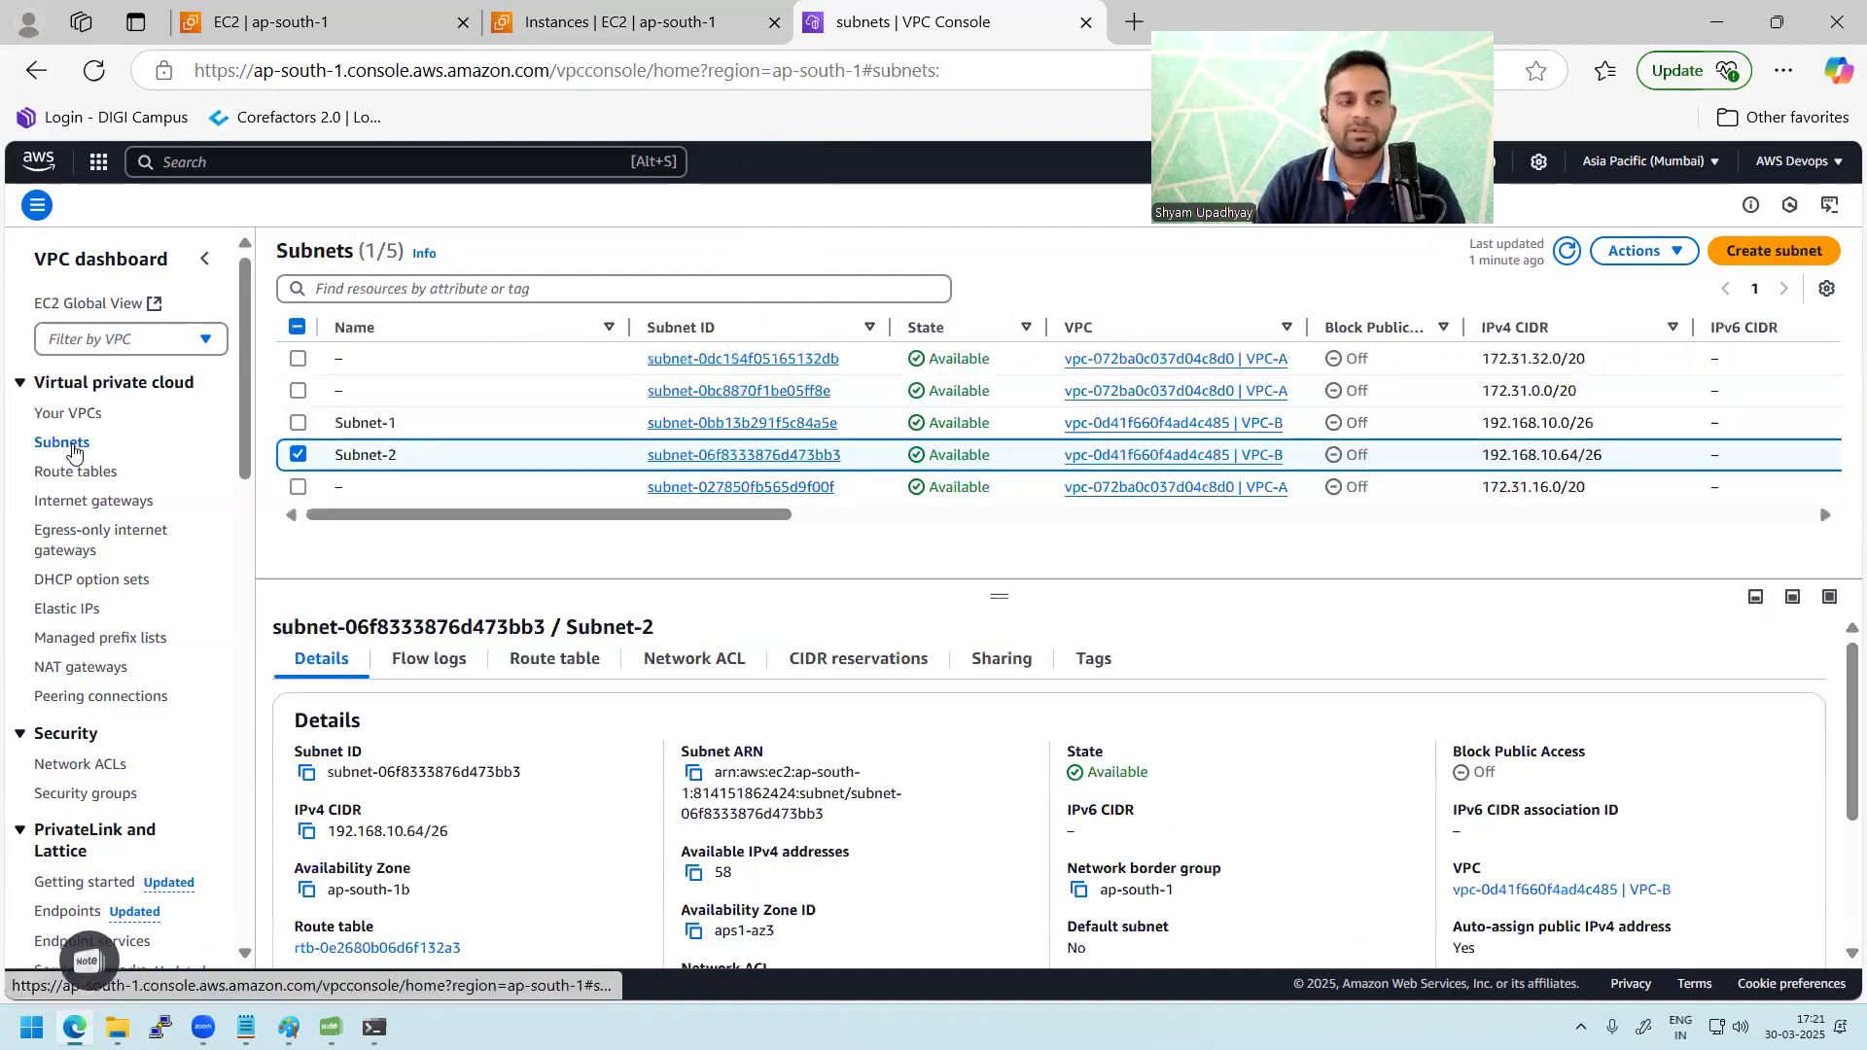
pyautogui.click(298, 457)
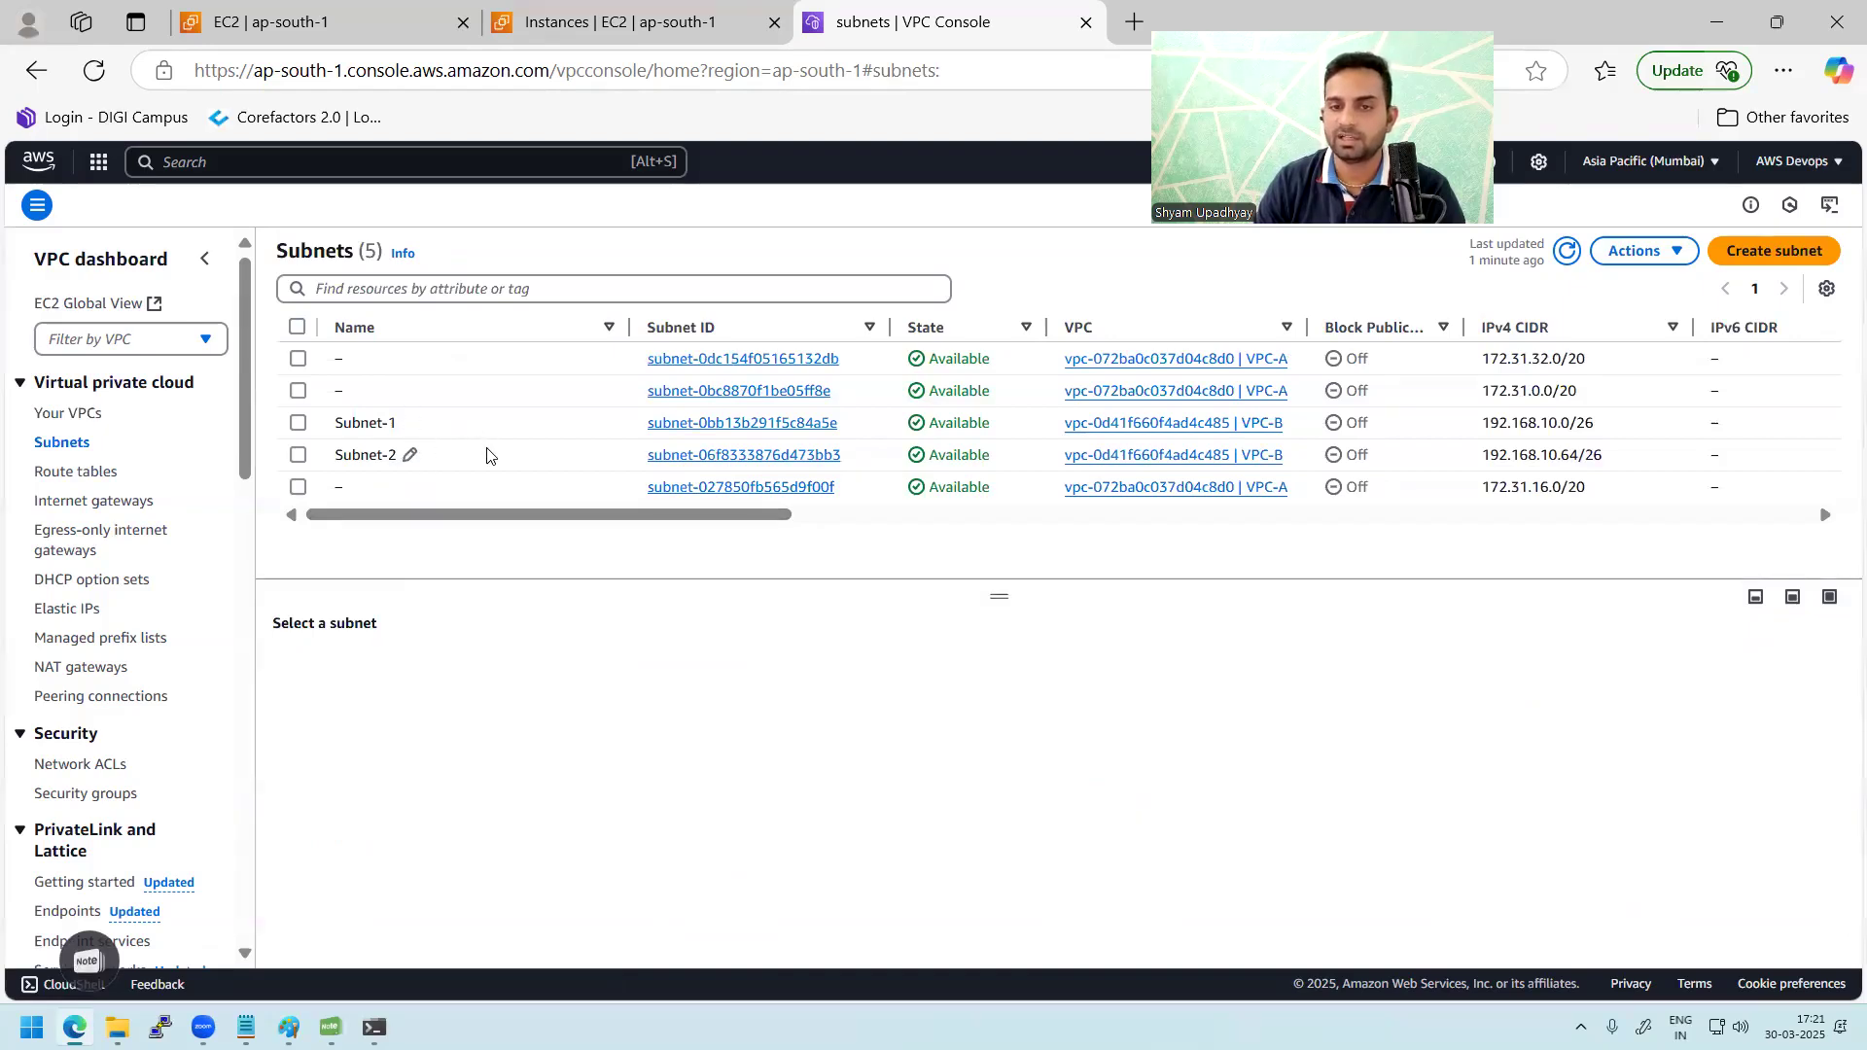
pyautogui.moveTo(558, 518); pyautogui.dragTo(841, 523)
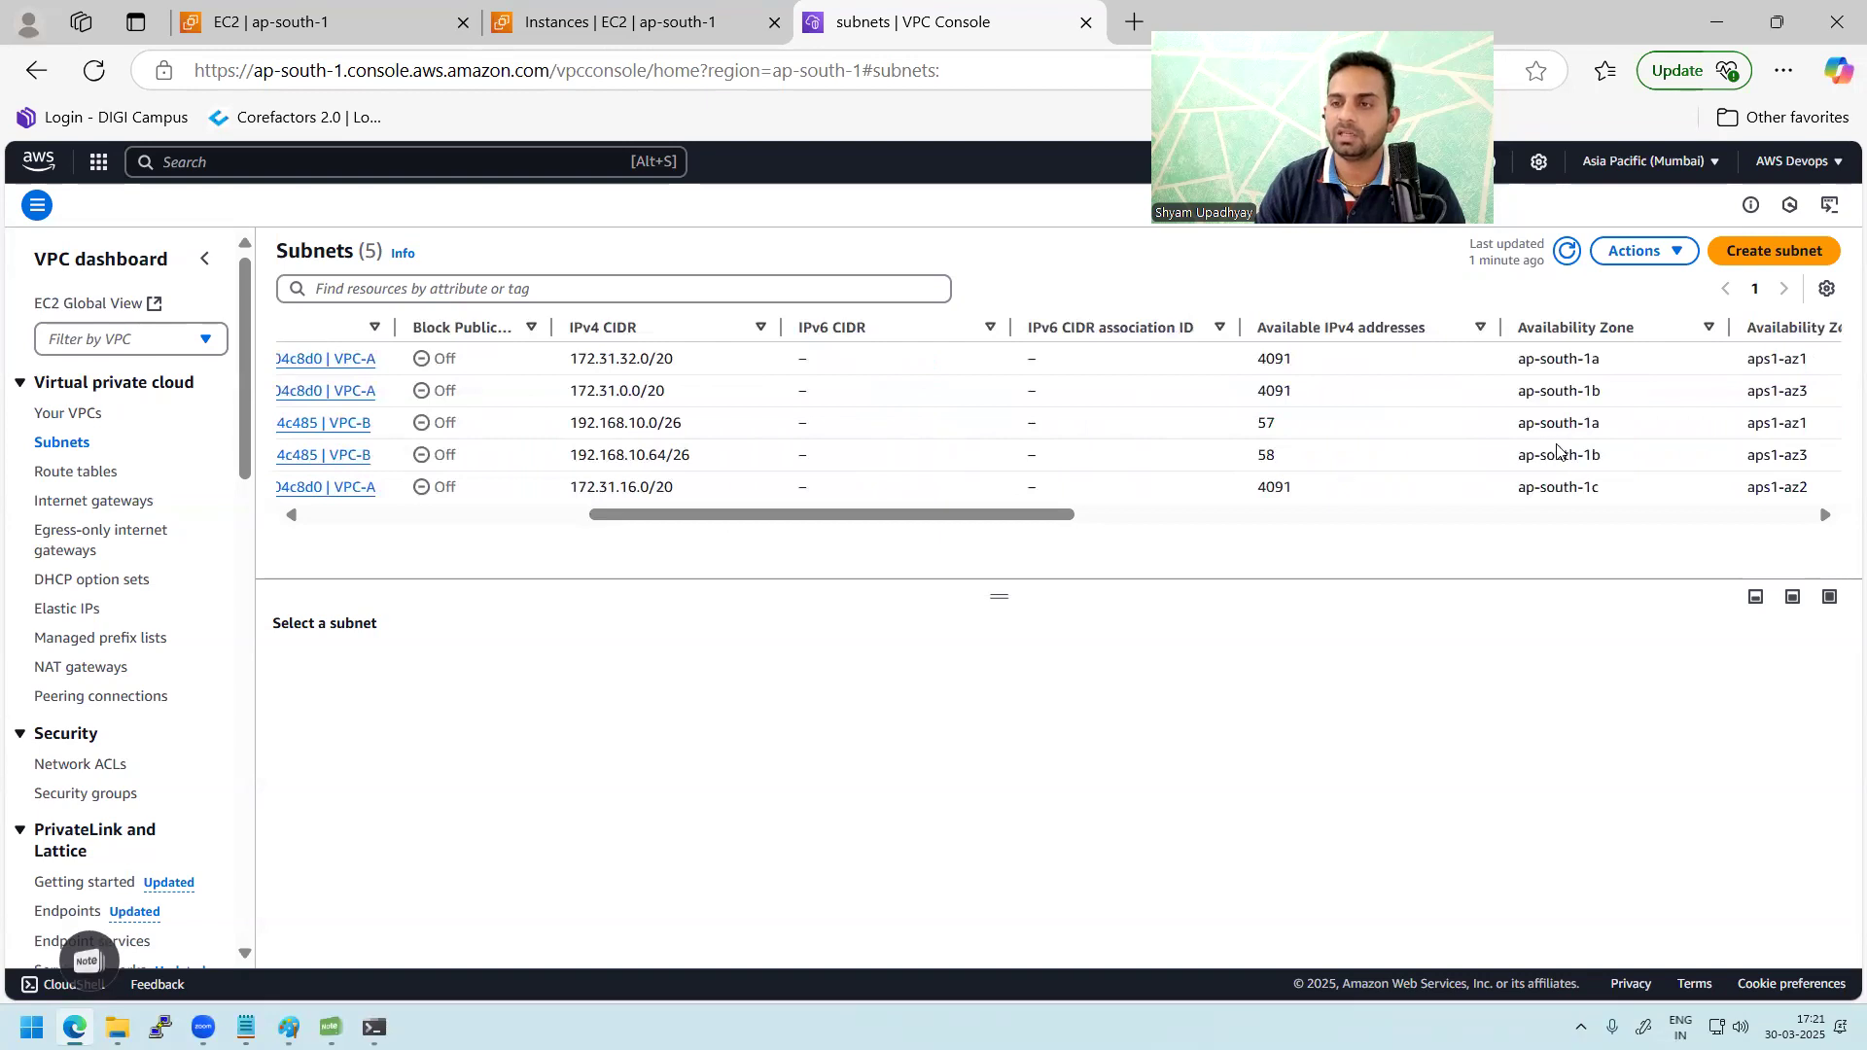
pyautogui.moveTo(1050, 523); pyautogui.dragTo(536, 535)
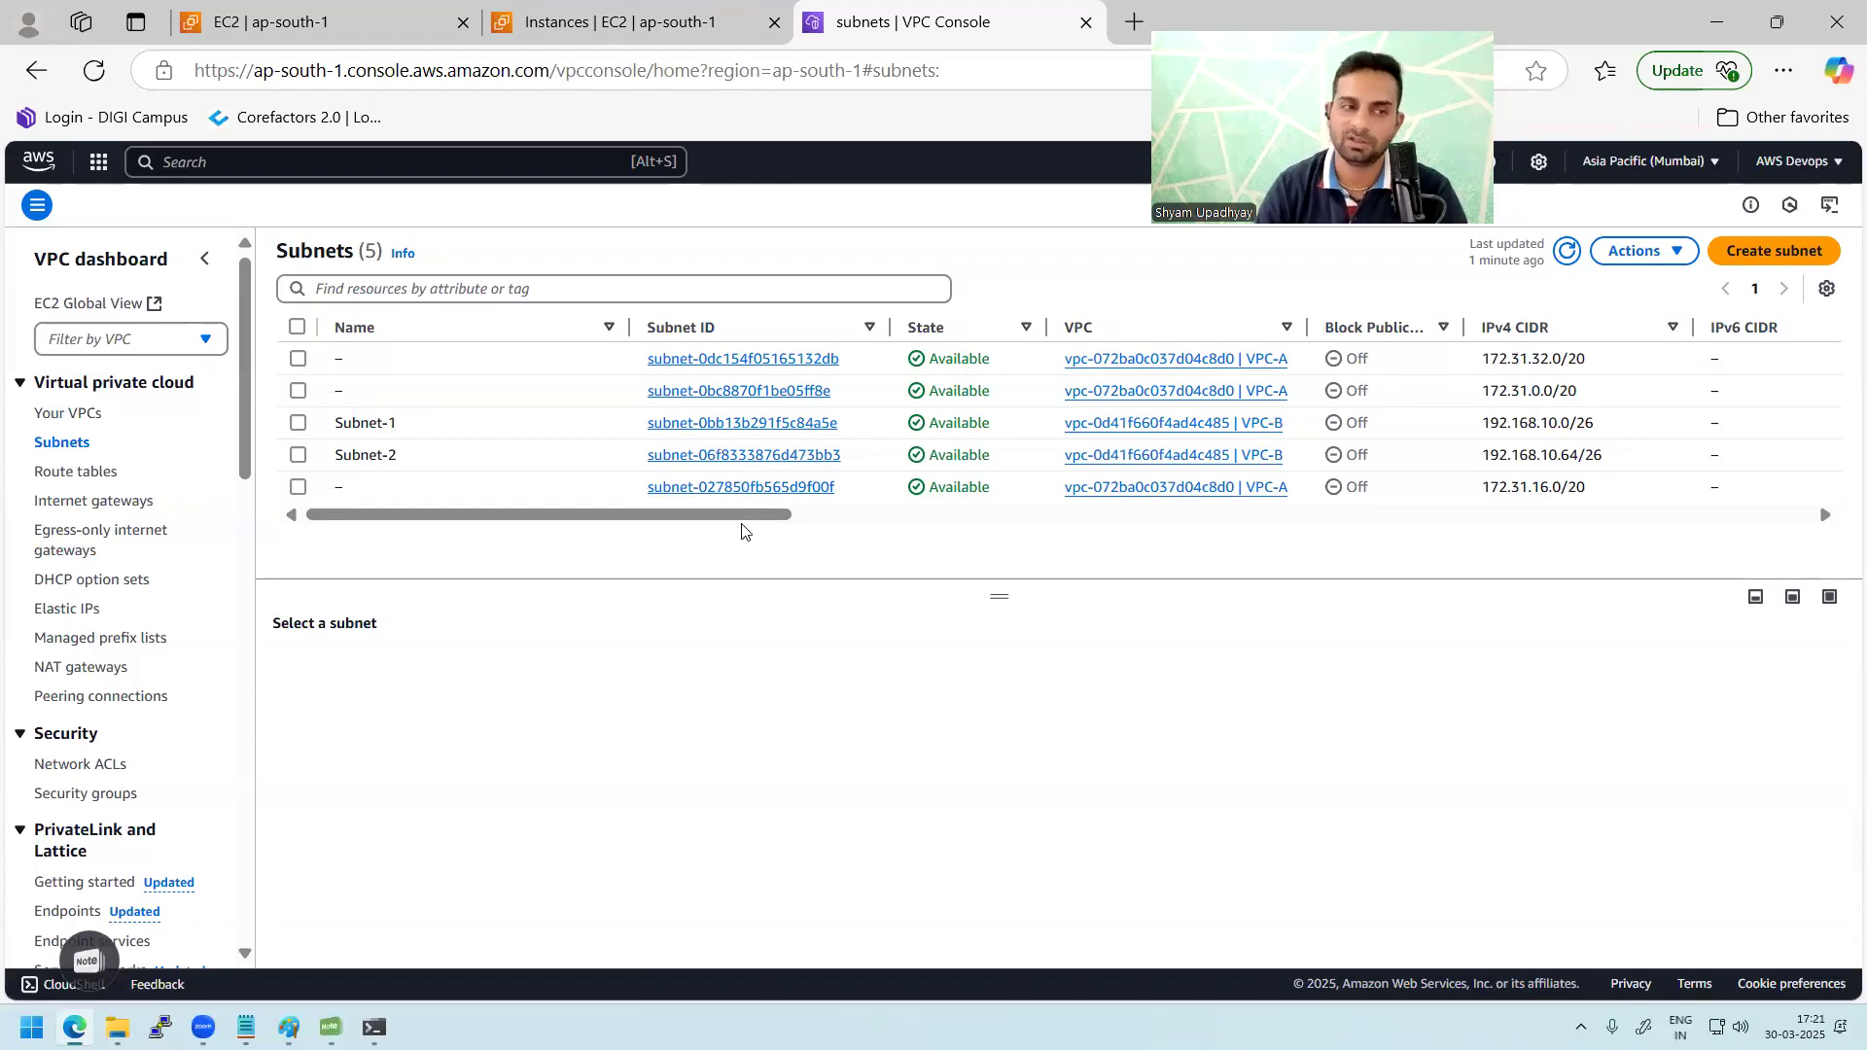
# Step: Check the route tables with none selected, and view the internet gateways attached to the two VPCs
pyautogui.click(76, 470)
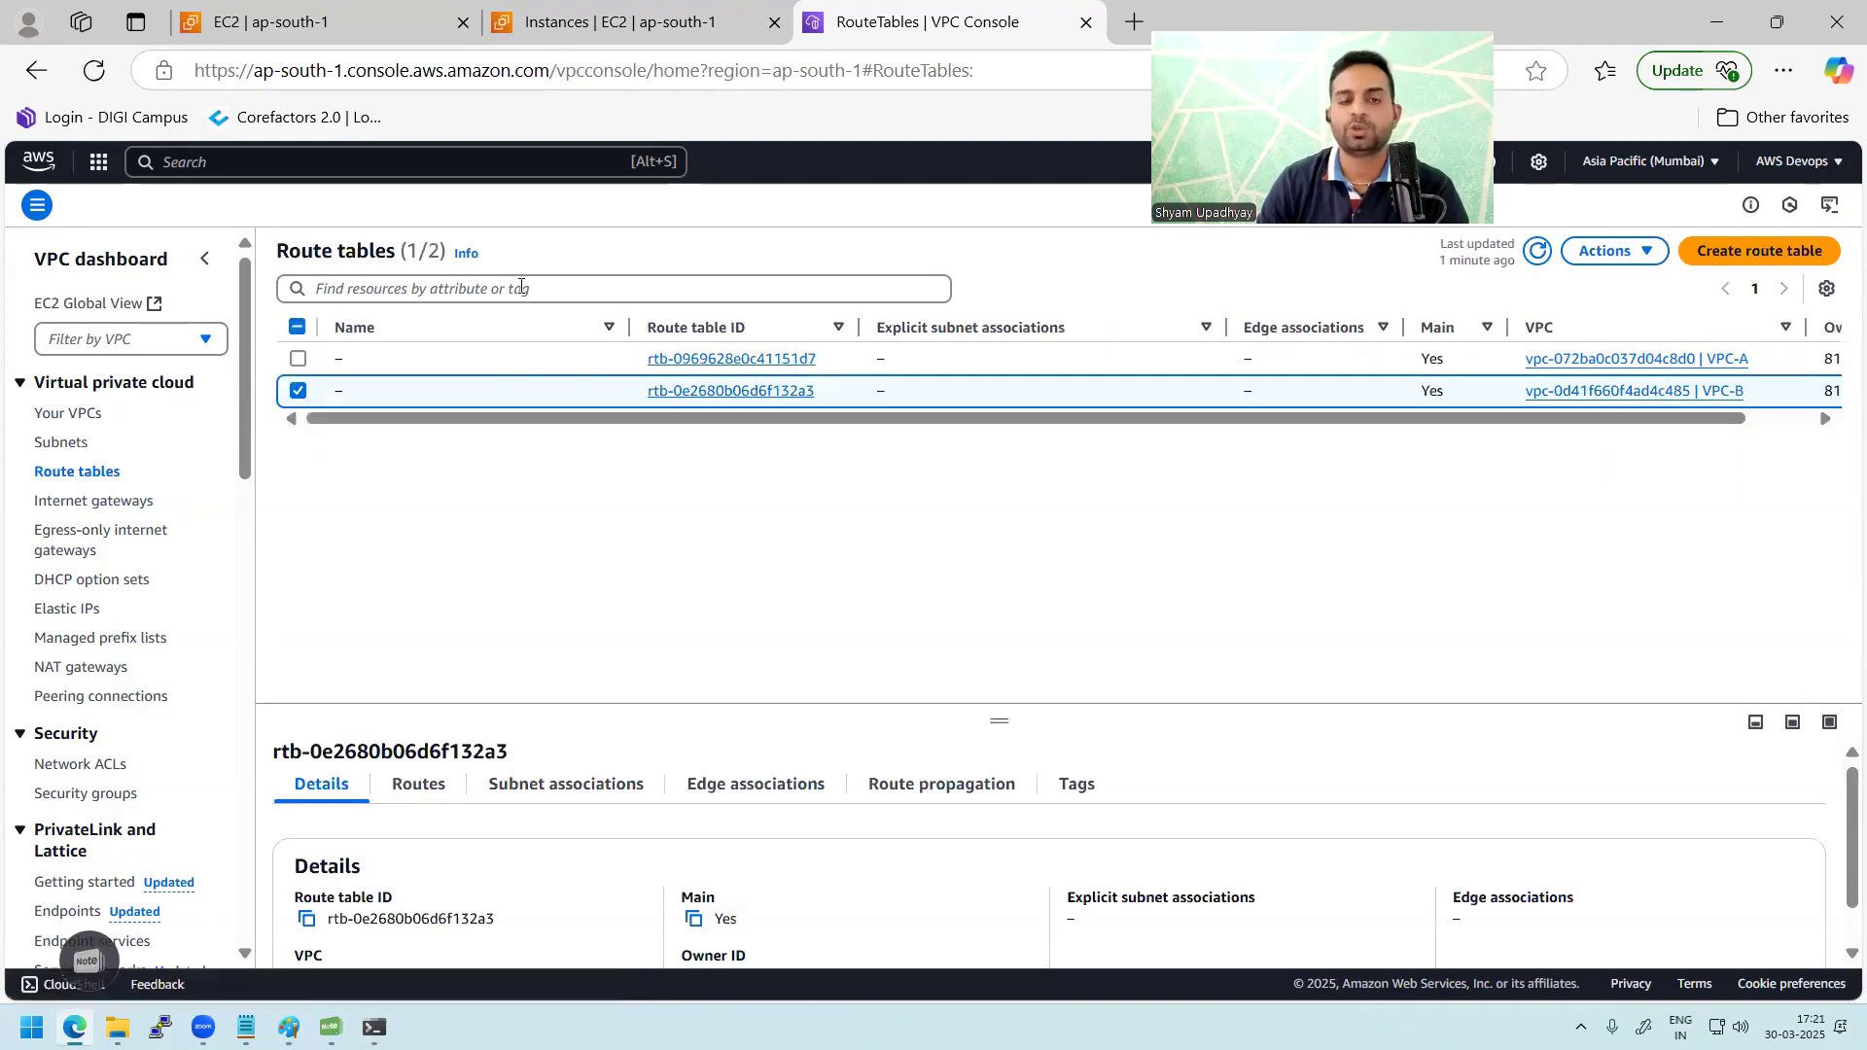
pyautogui.click(299, 391)
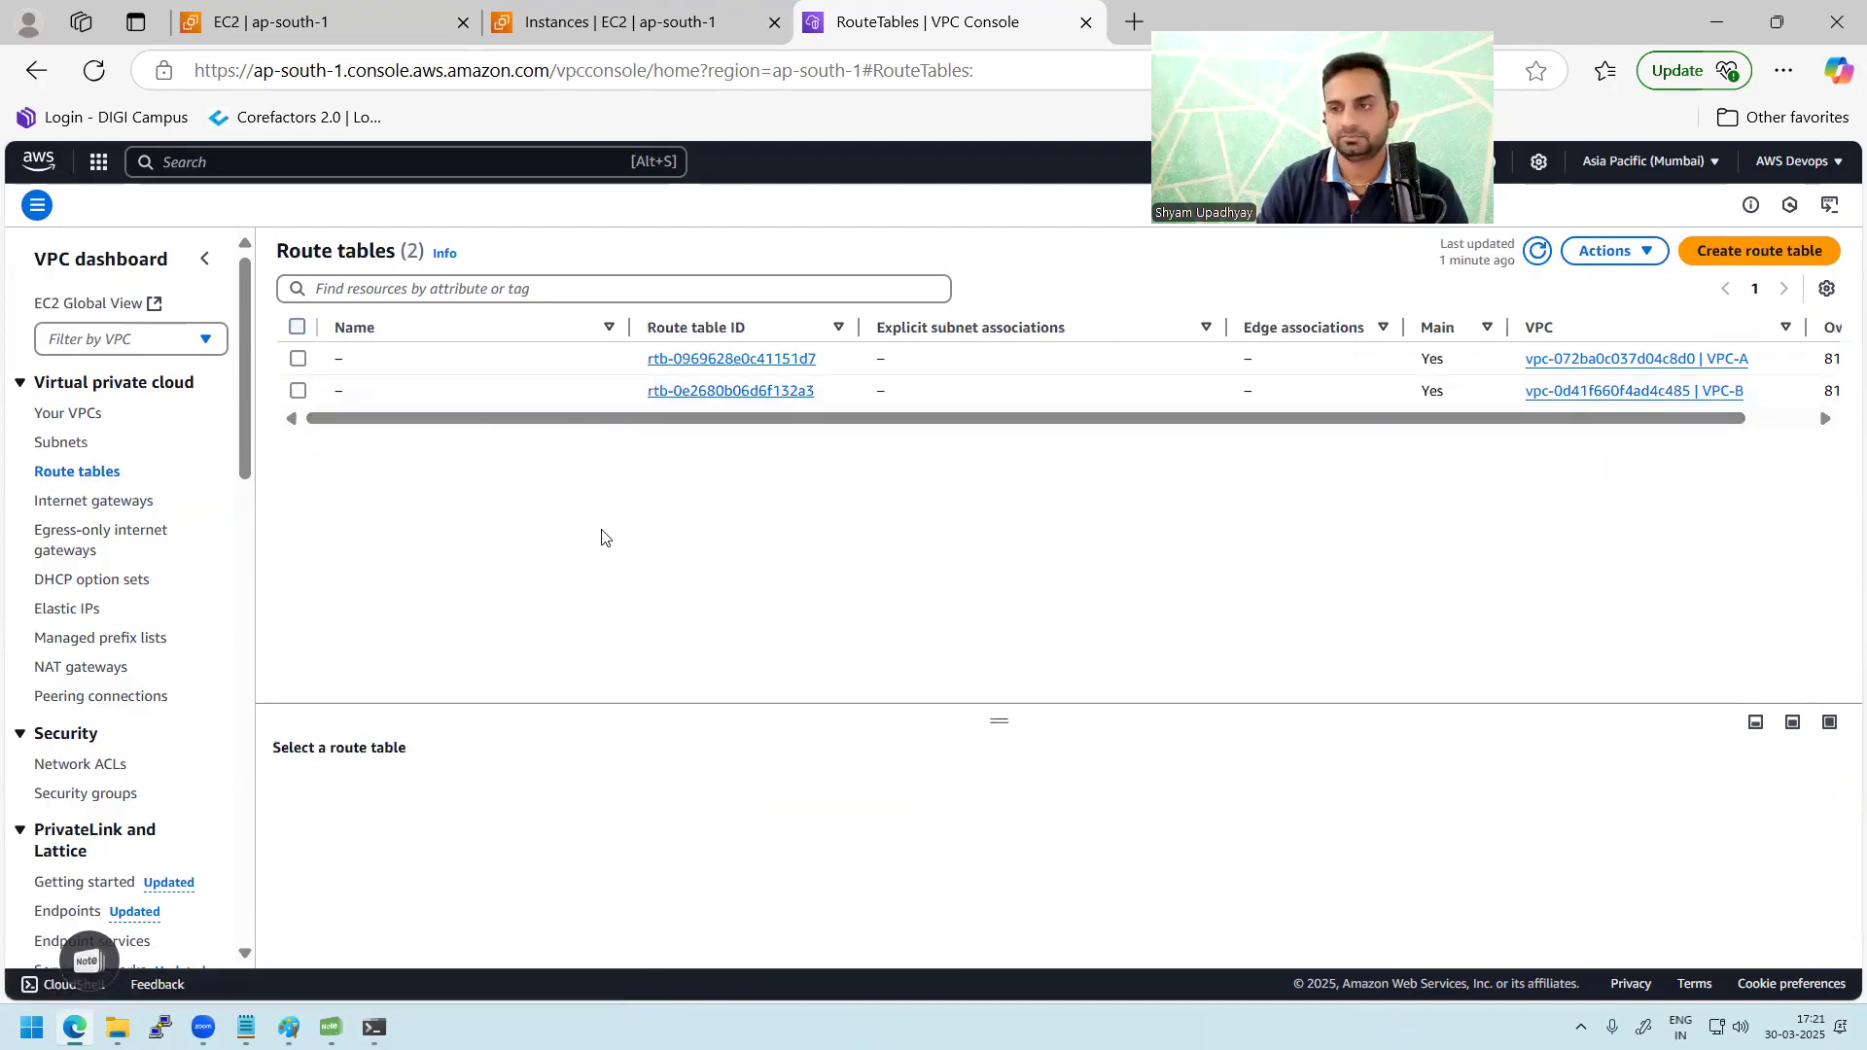
pyautogui.click(136, 501)
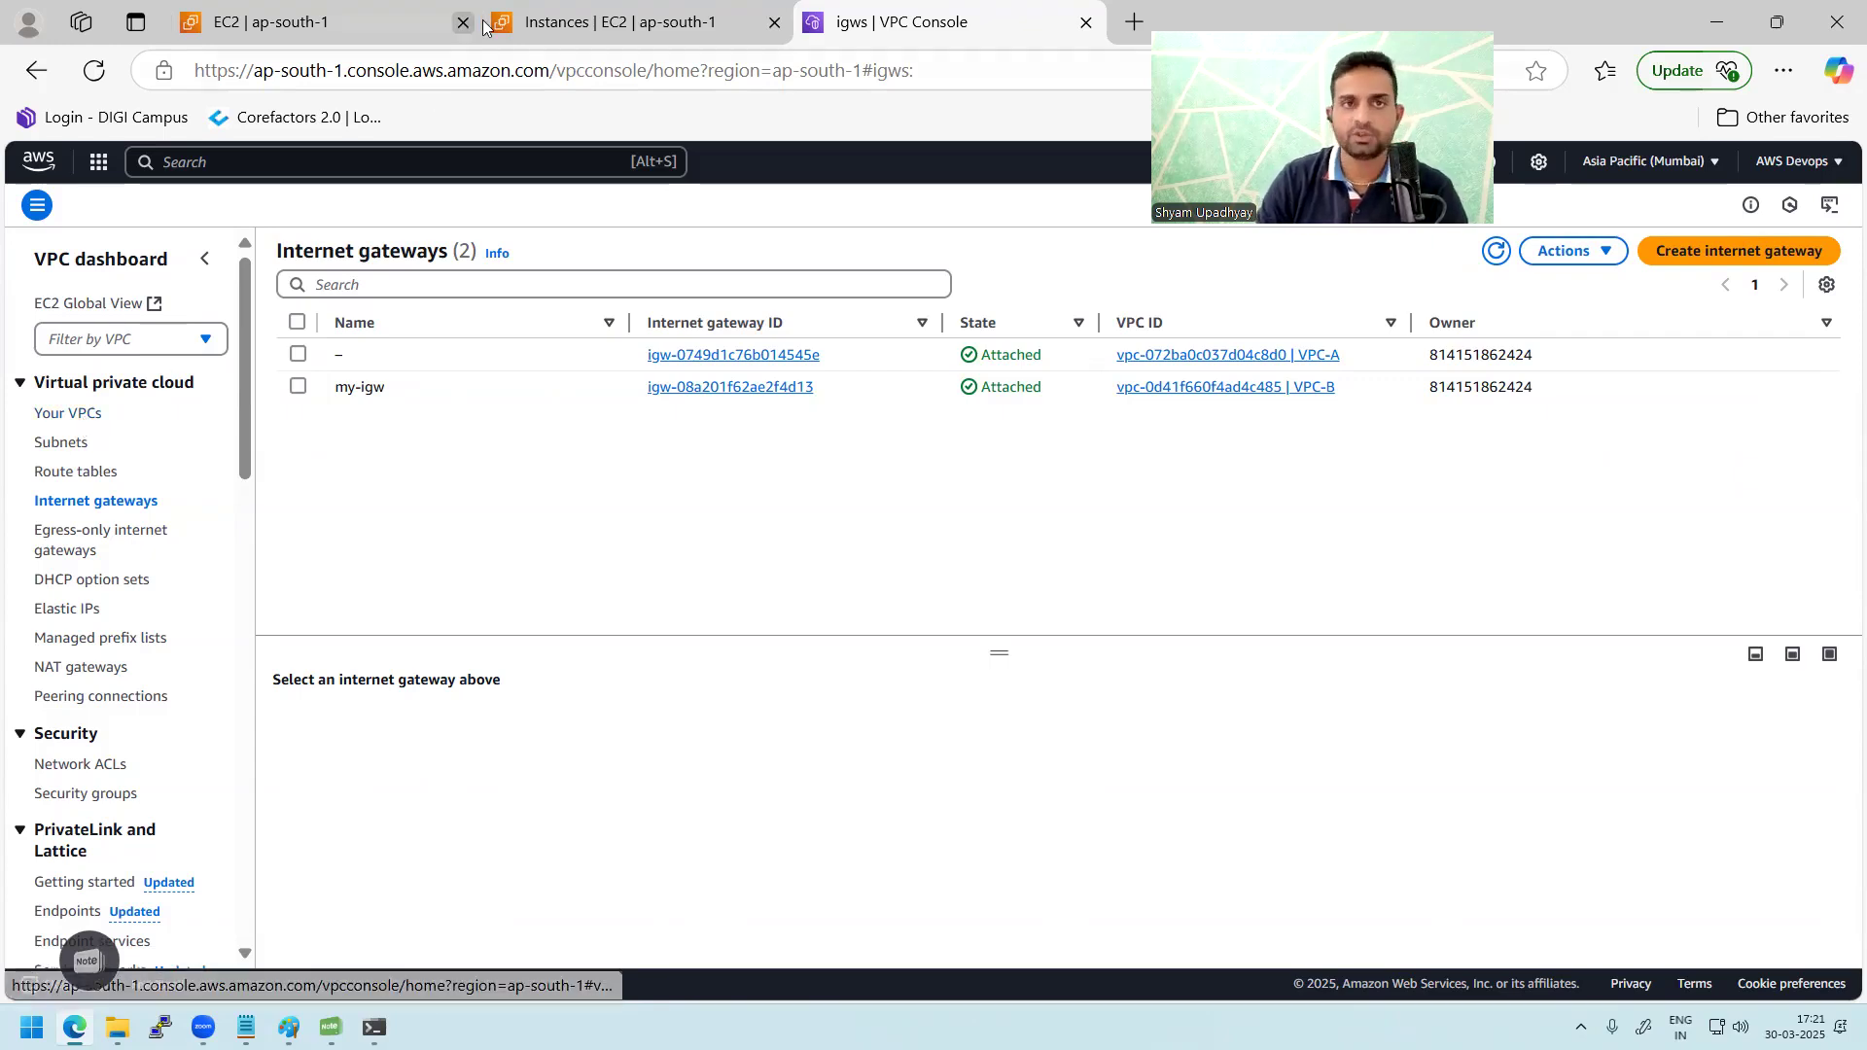
# Step: Switch to the EC2 console, open the instances list and refresh it to check the states of the old servers
pyautogui.click(445, 19)
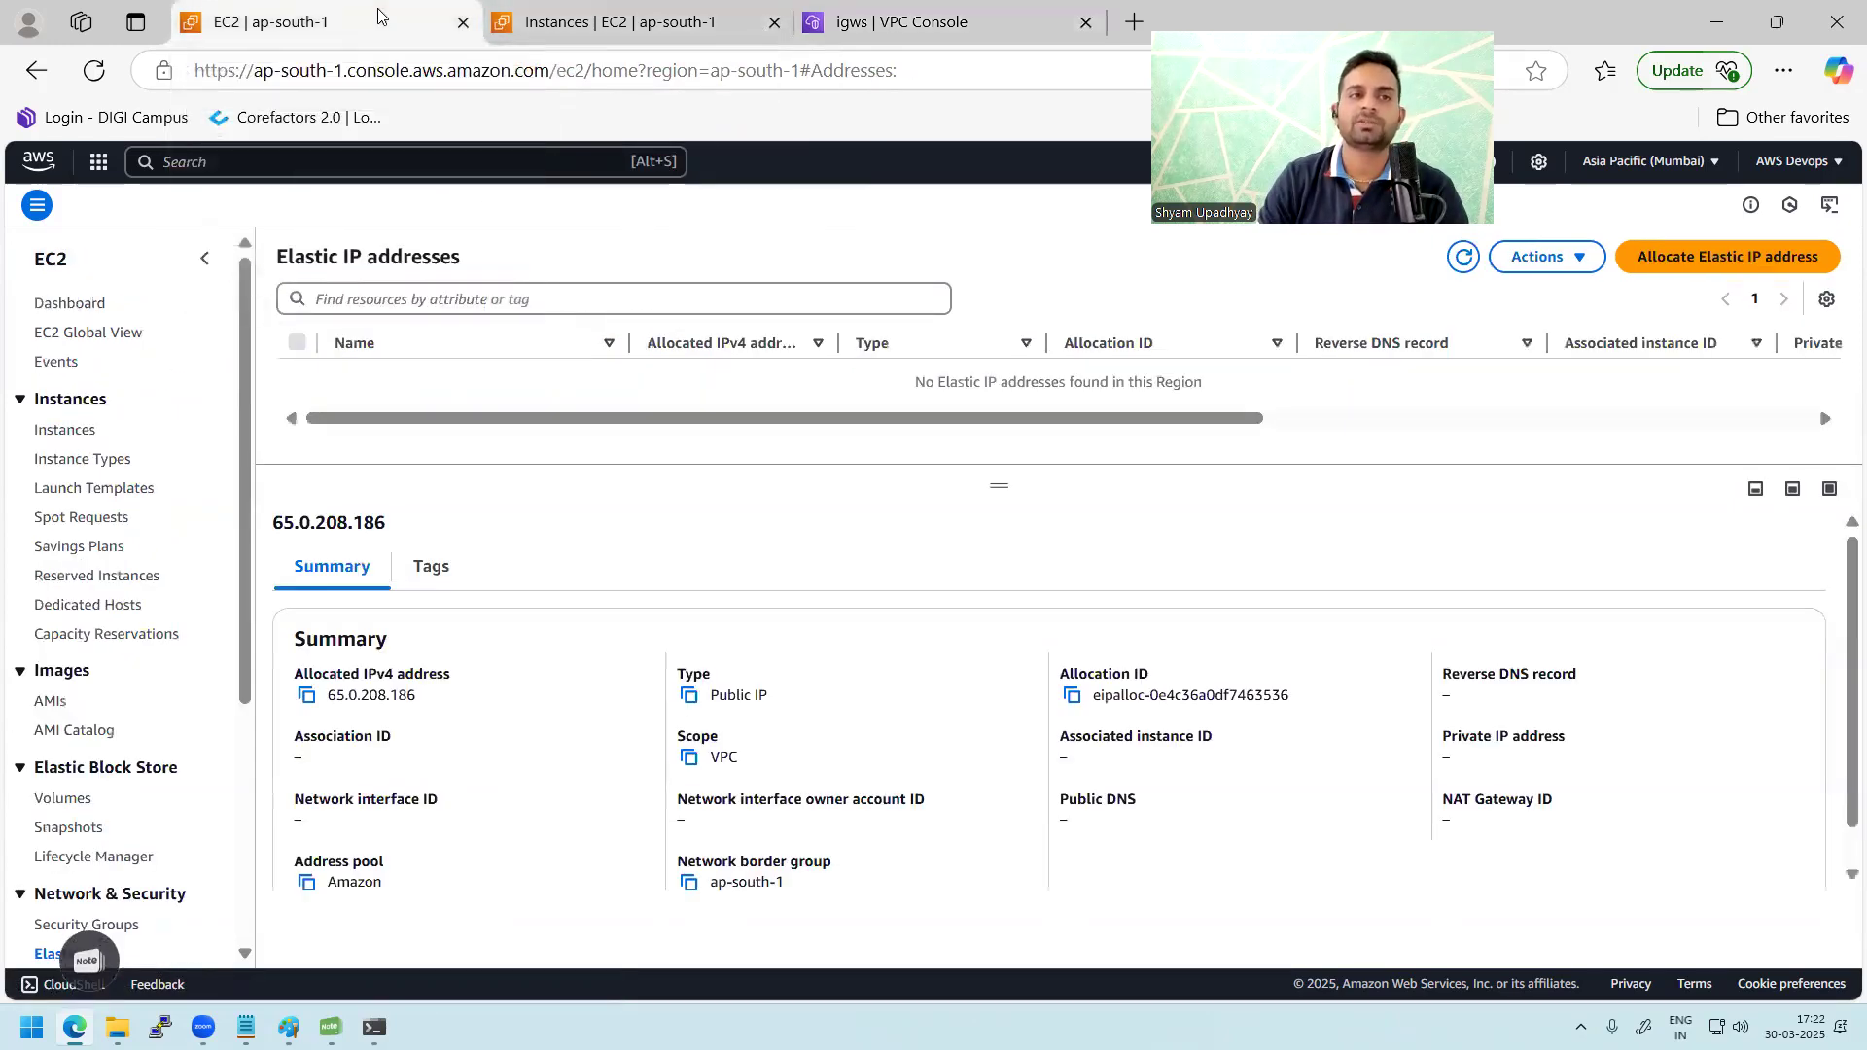
pyautogui.click(78, 430)
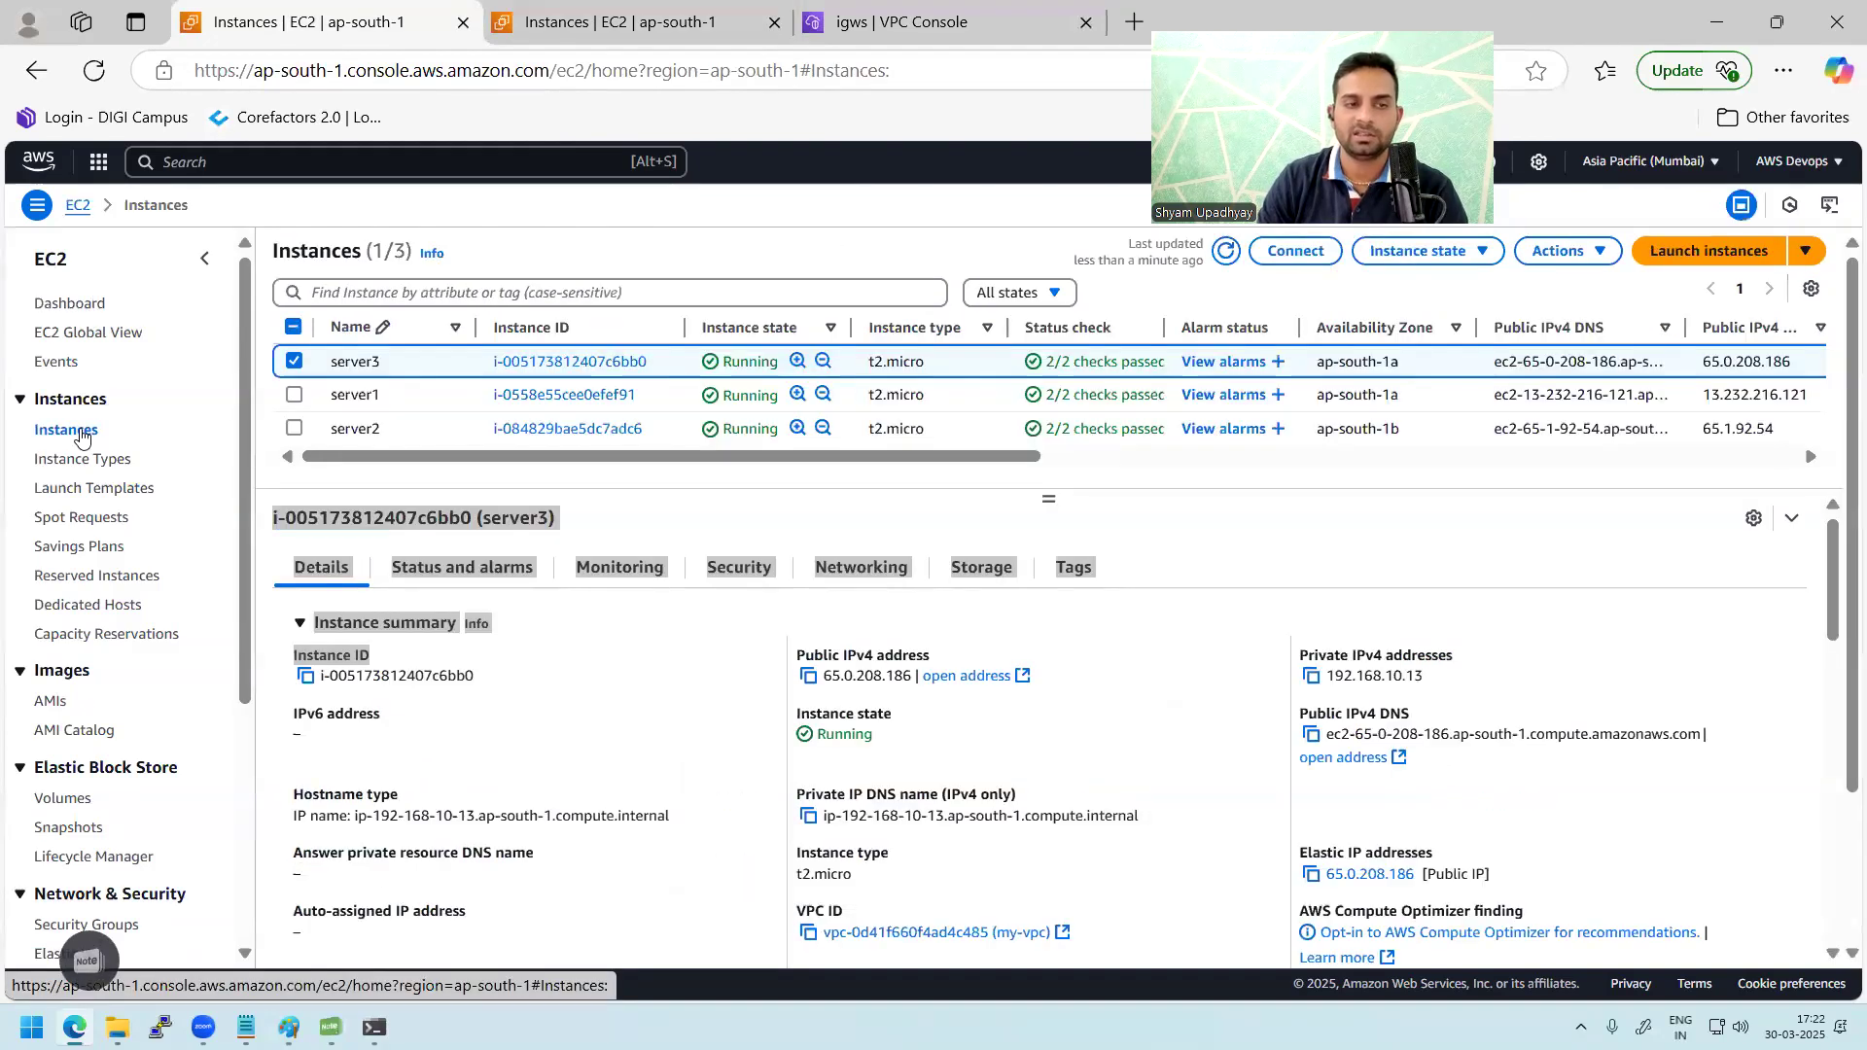
pyautogui.click(1226, 260)
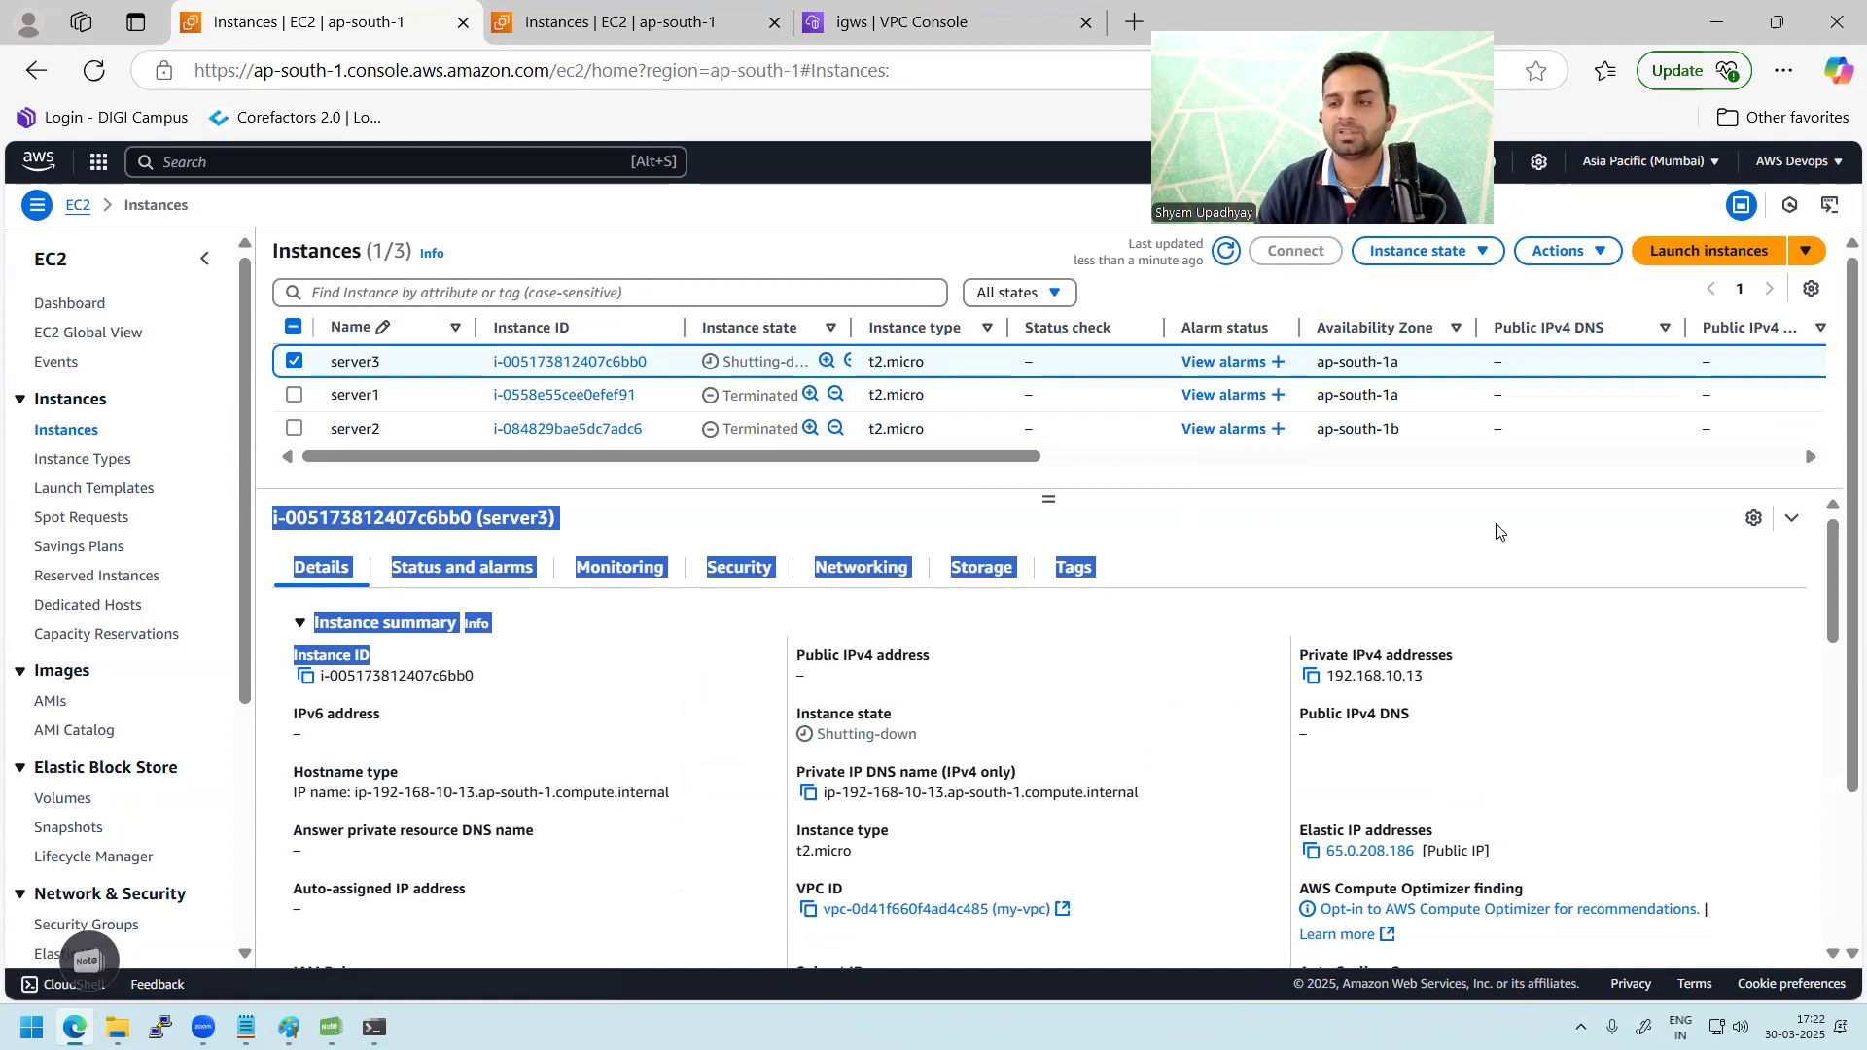
pyautogui.click(1525, 525)
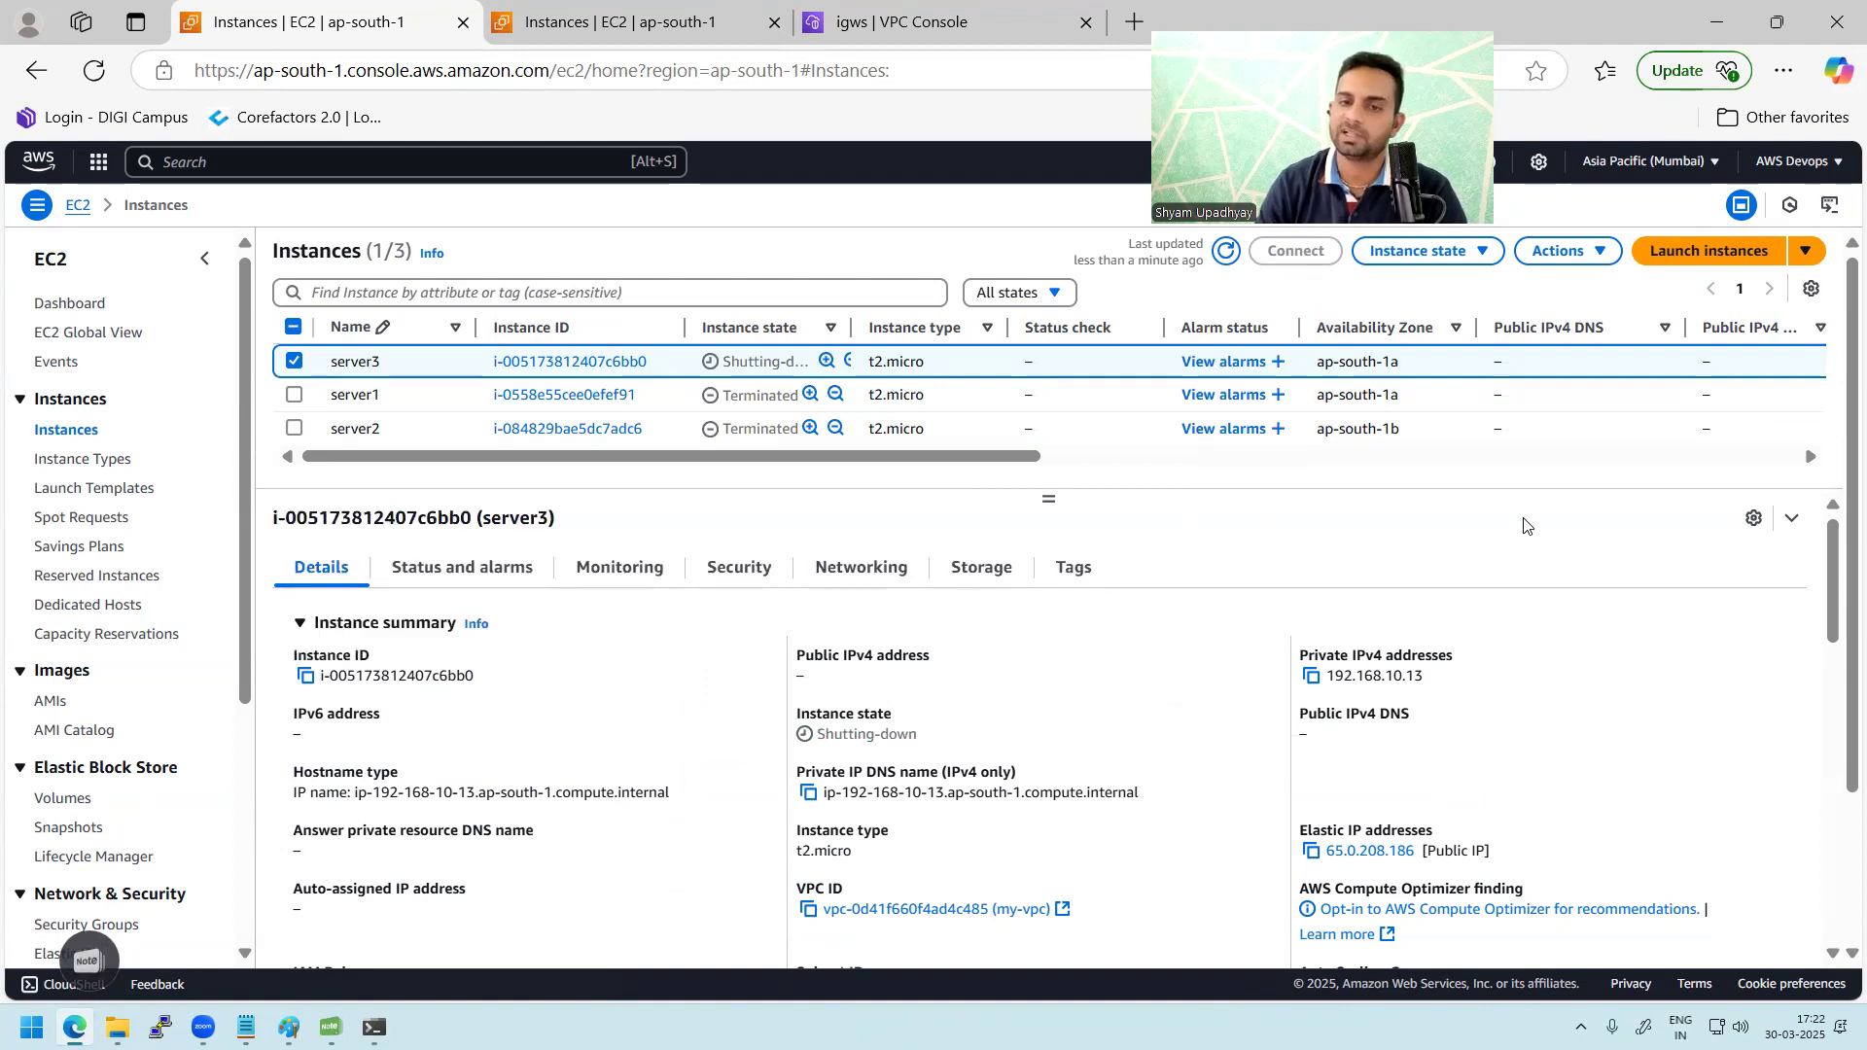
# Step: Start launching a new EC2 instance named Server1-VPCA with the Red Hat image
pyautogui.click(1674, 262)
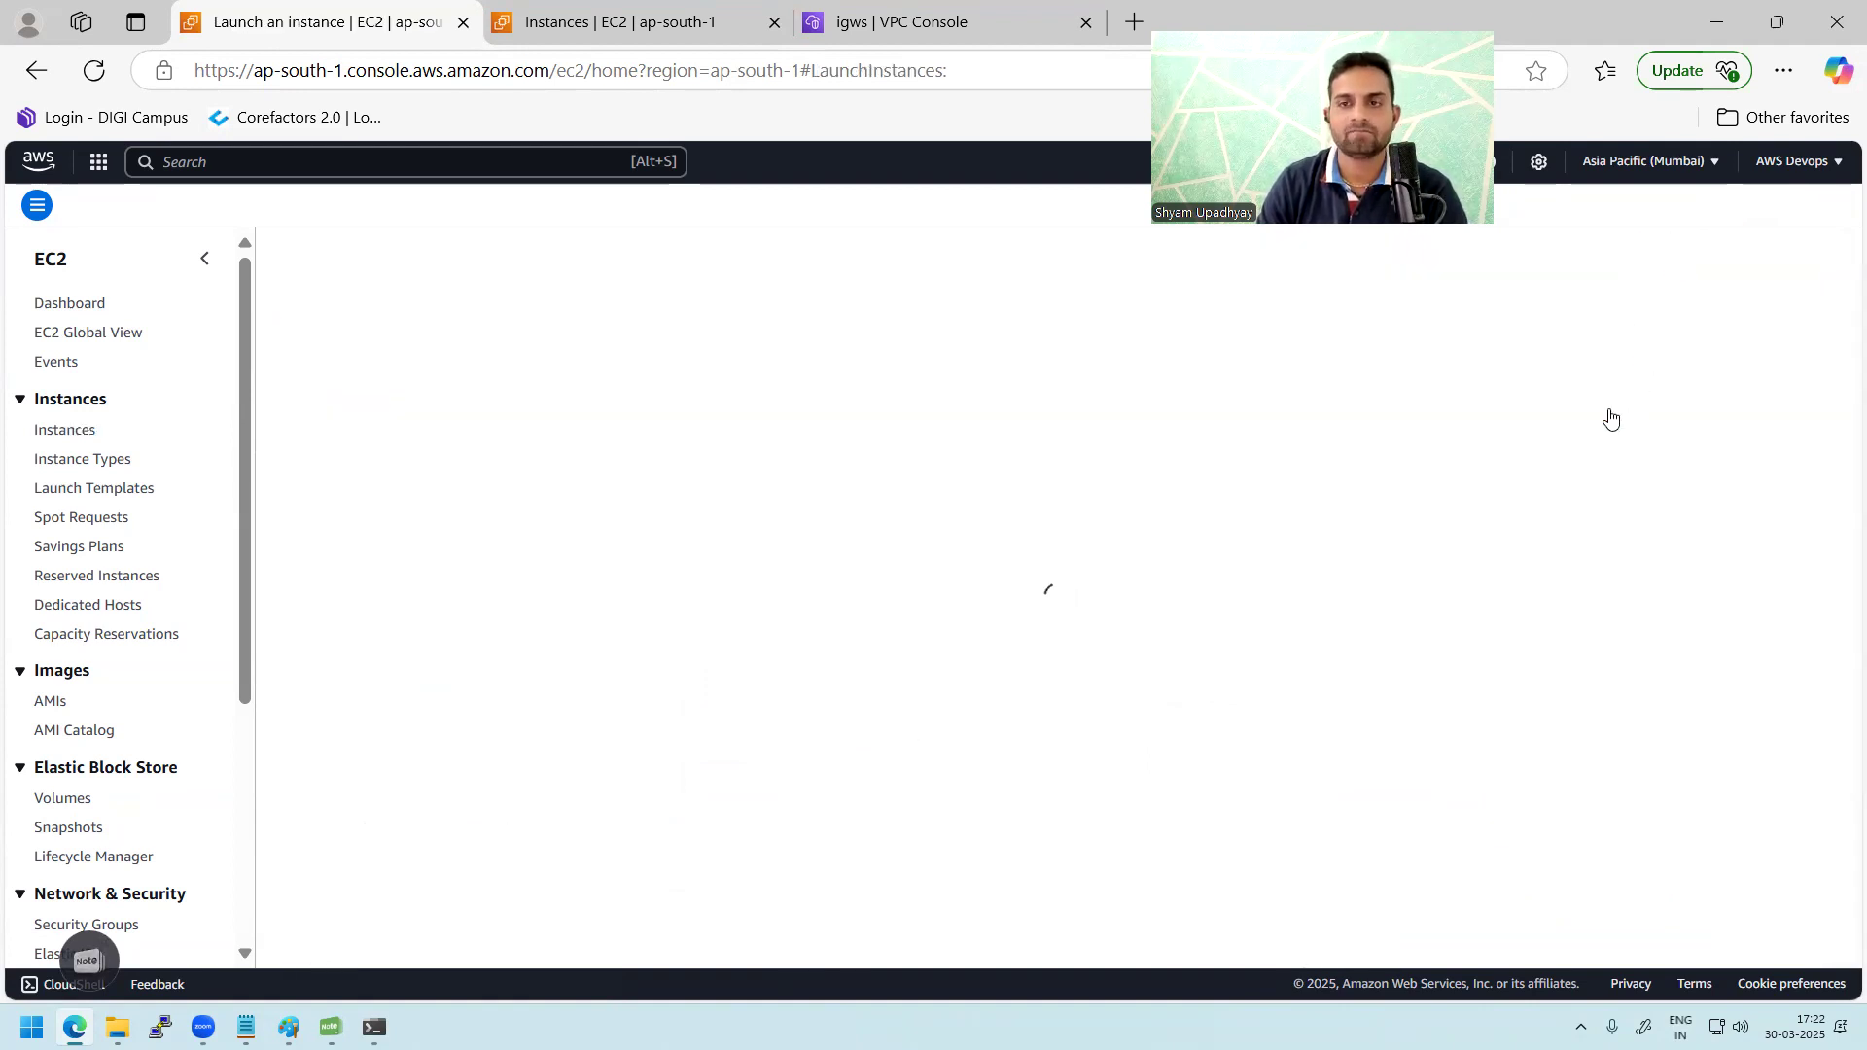
pyautogui.click(519, 410)
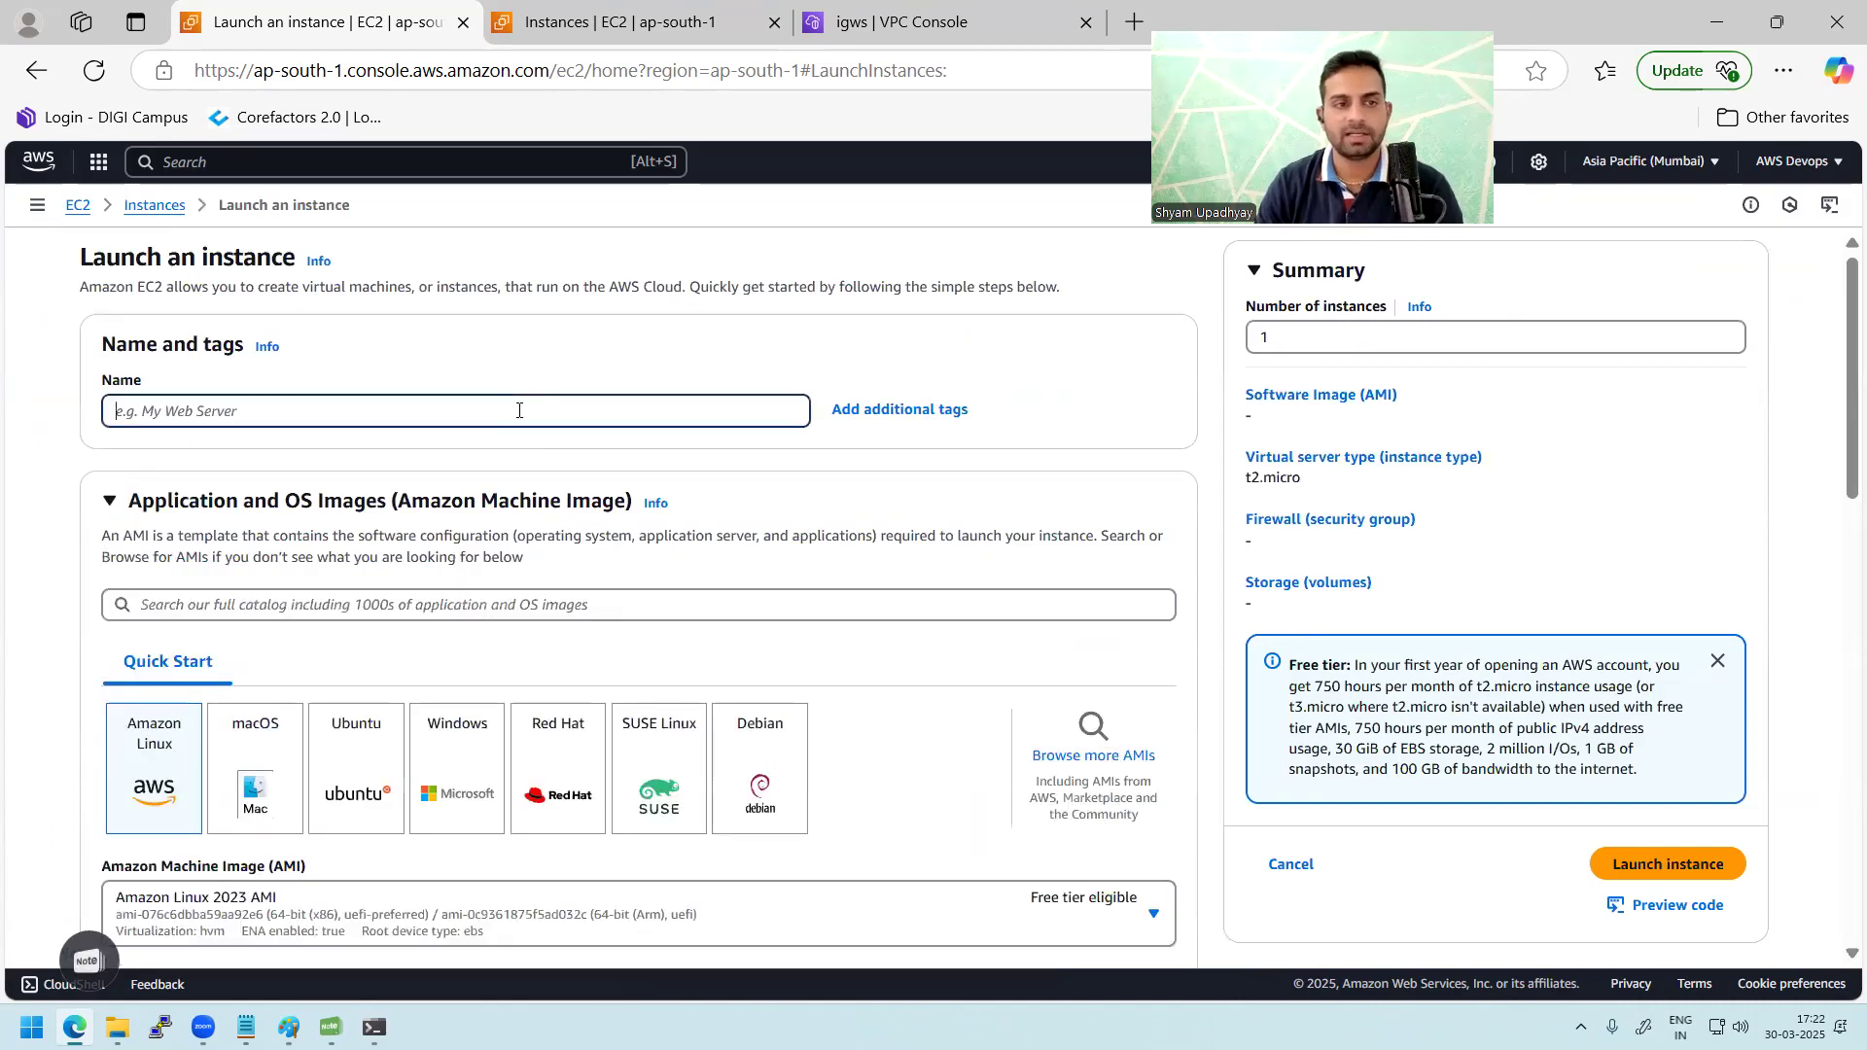
pyautogui.write('Server1-VPCA')
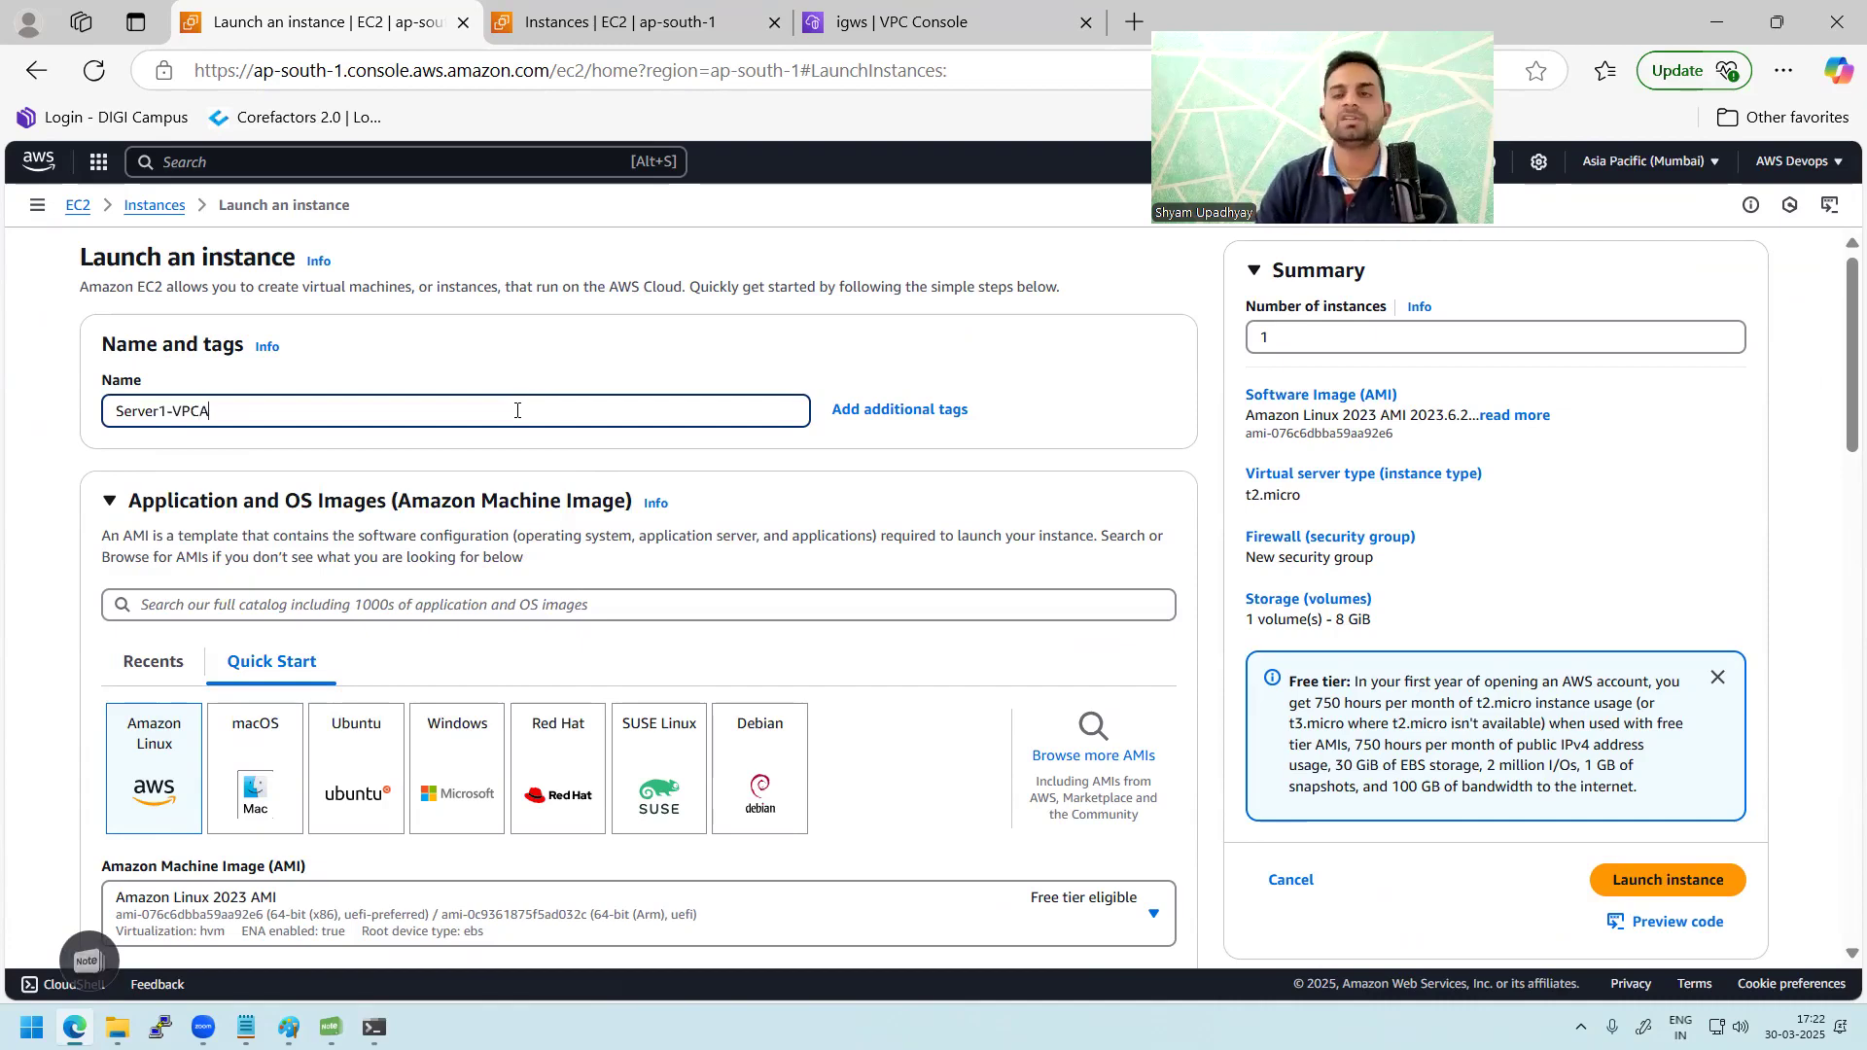
pyautogui.click(535, 785)
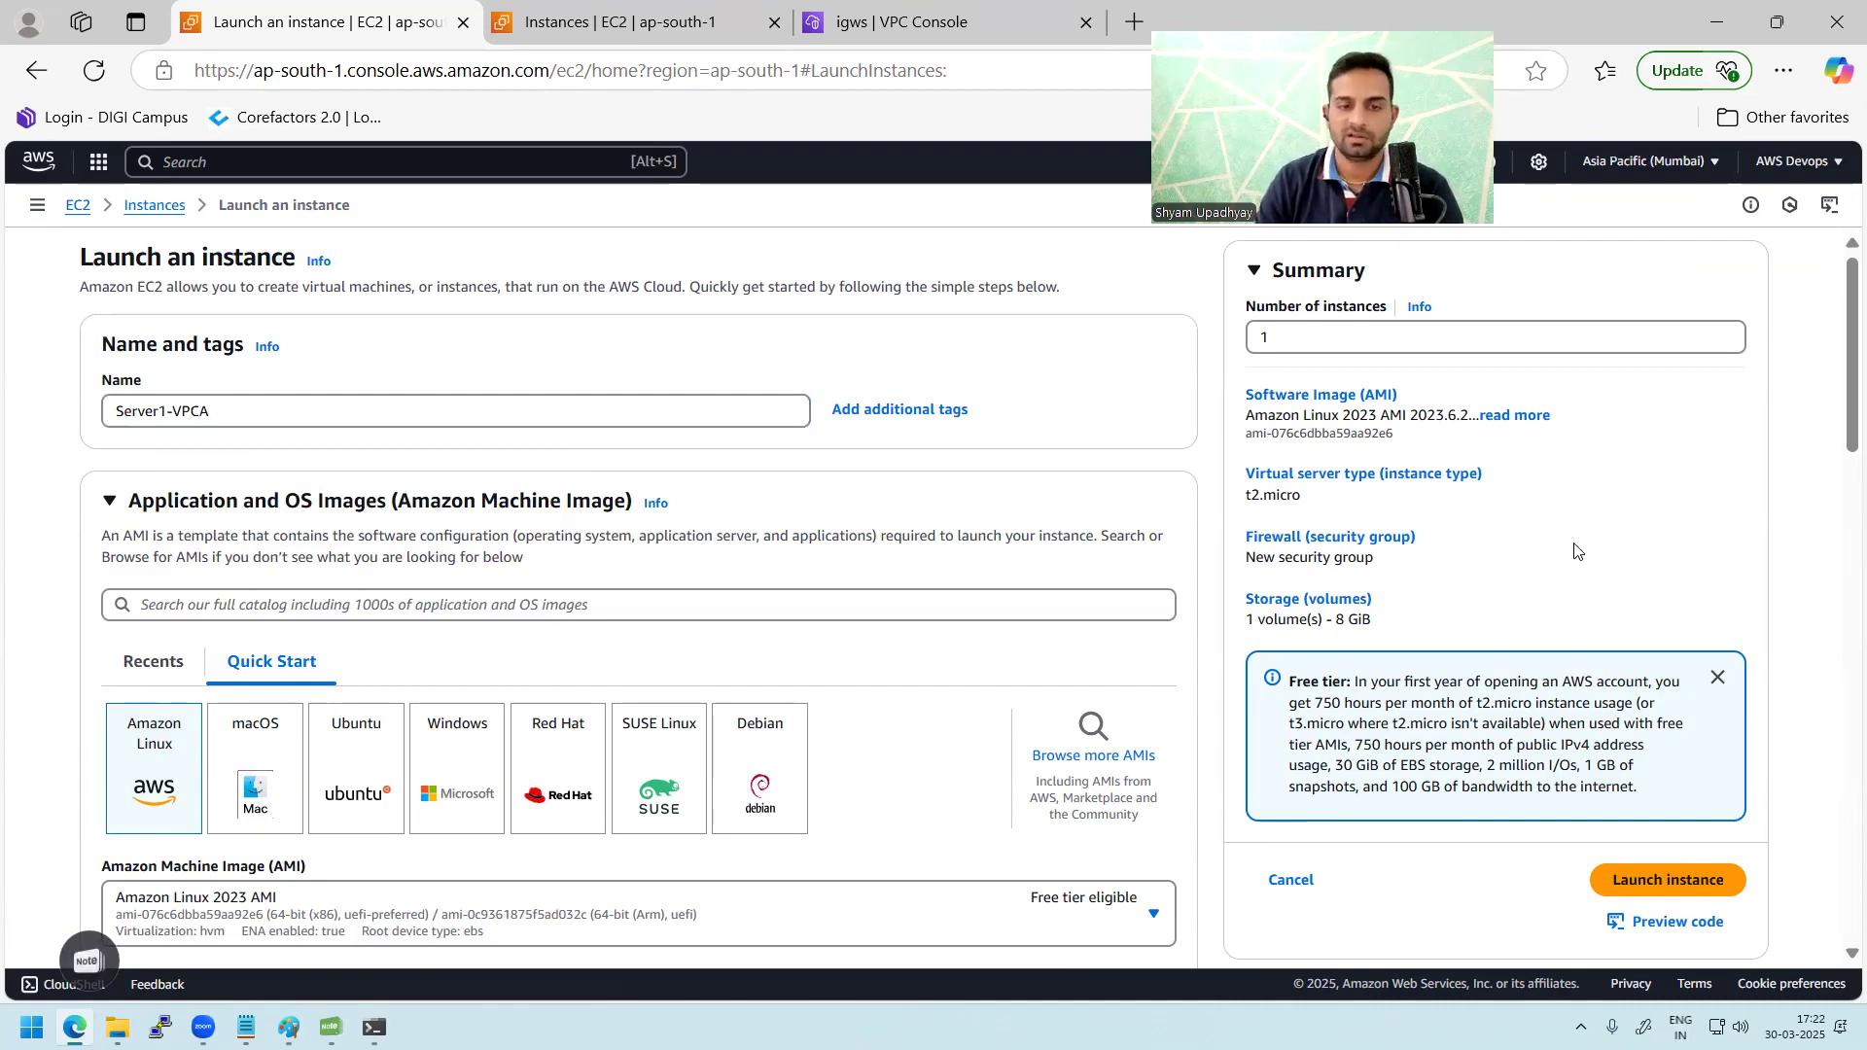
# Step: Choose the batch-afternoon key pair for the new instance's login
pyautogui.moveTo(1836, 442); pyautogui.dragTo(1837, 598)
pyautogui.scroll(-5, 1028, 619)
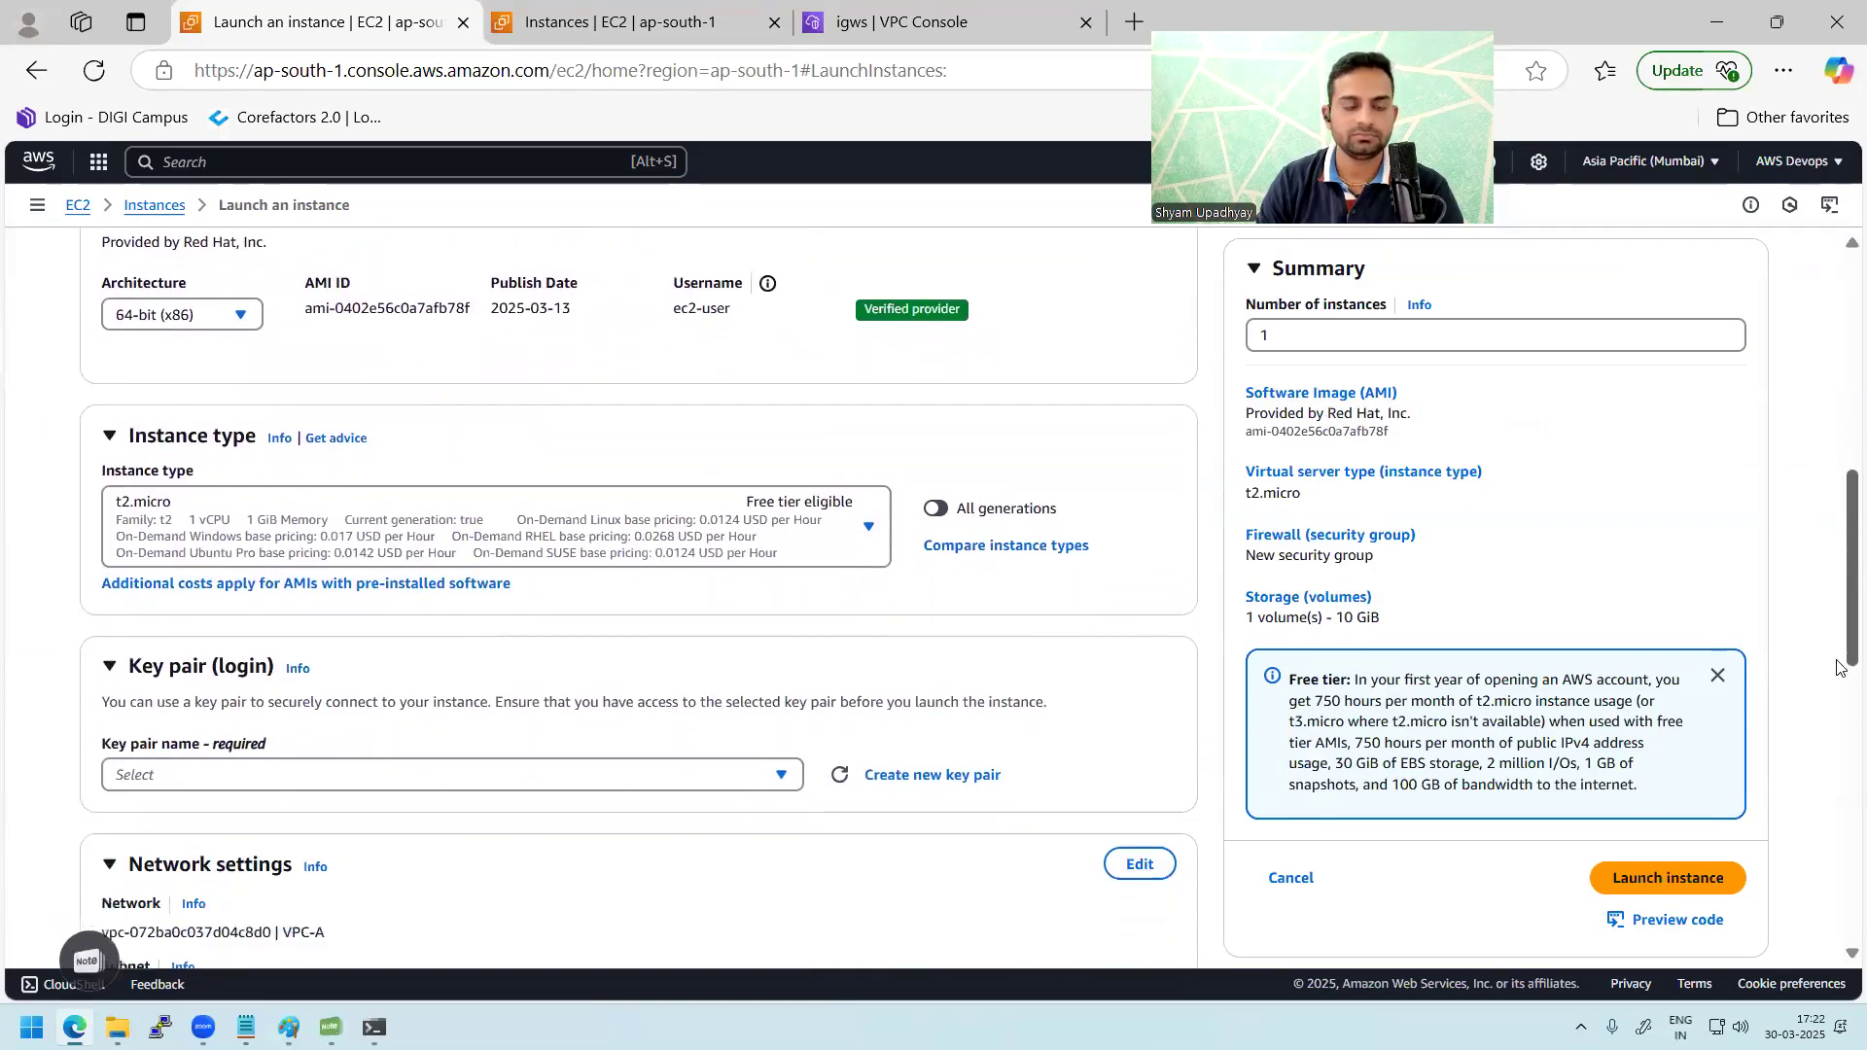
pyautogui.click(727, 496)
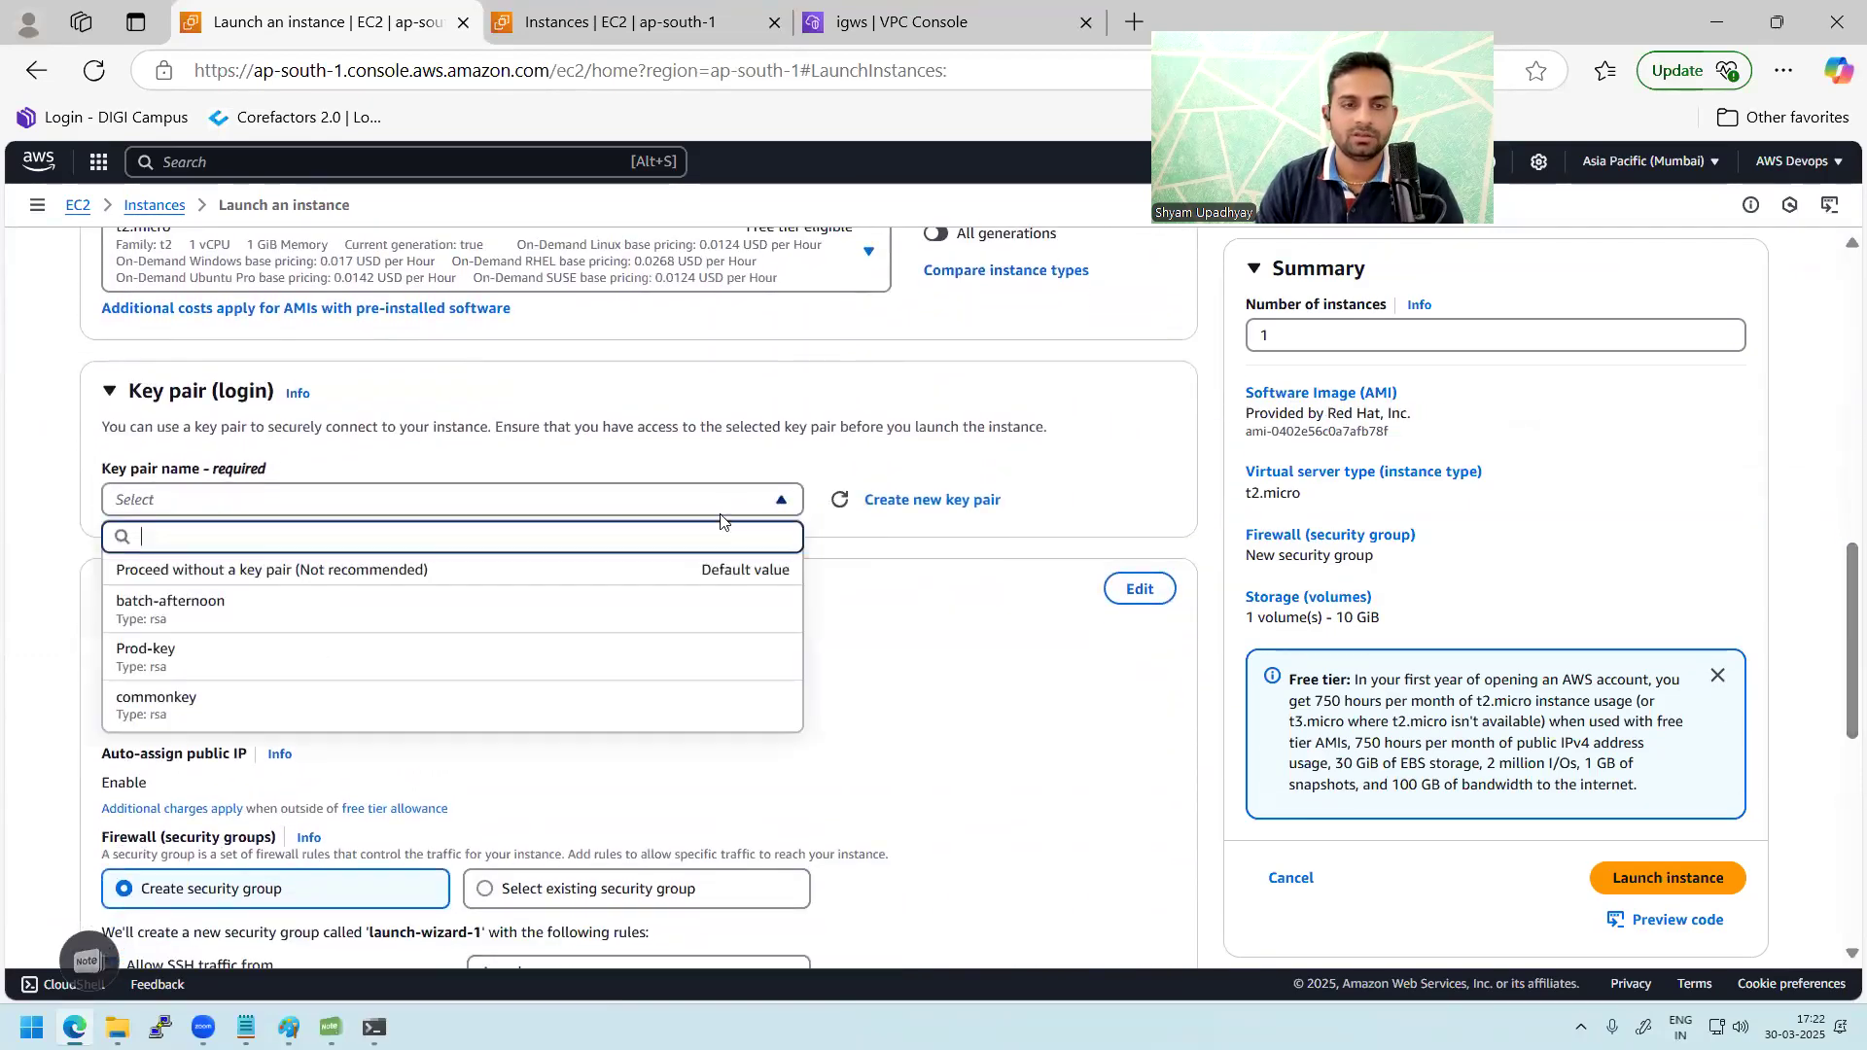
pyautogui.click(368, 612)
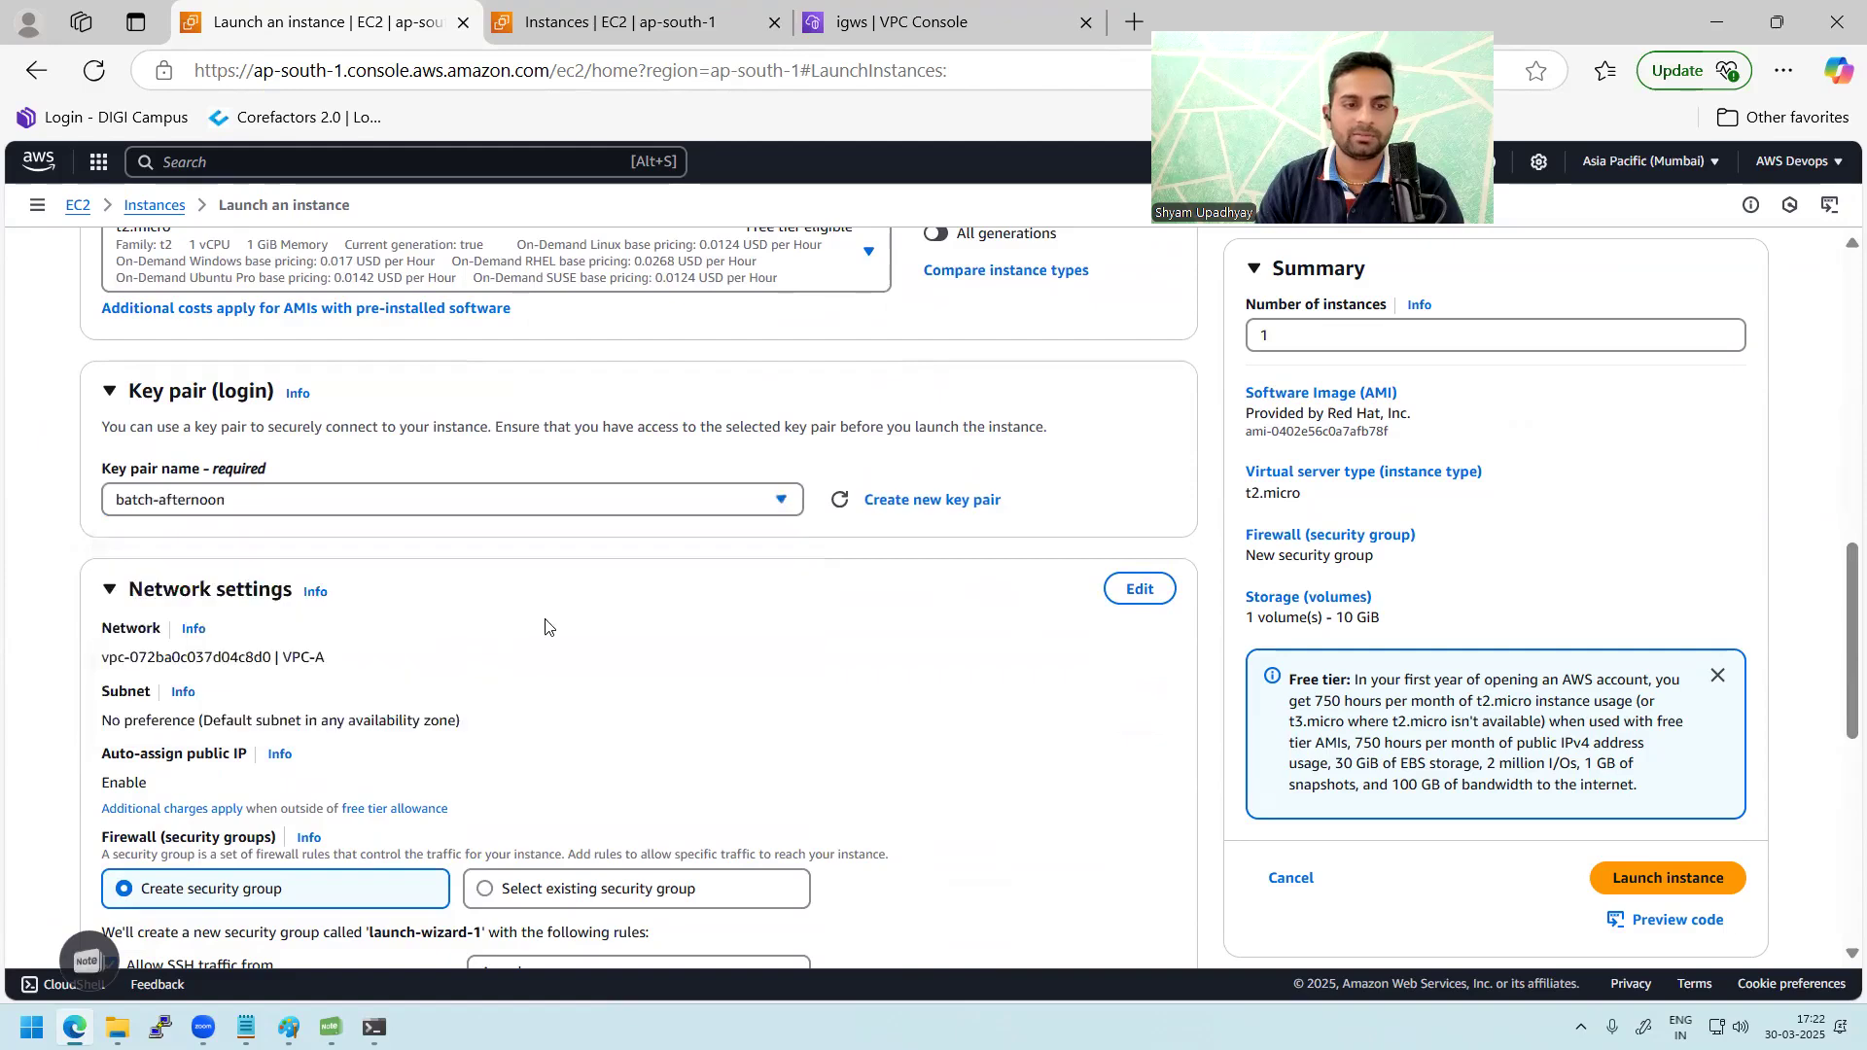
# Step: In the network settings, choose the default VPC-A (172.31.0.0/16) and assign the existing default security group
pyautogui.click(1134, 588)
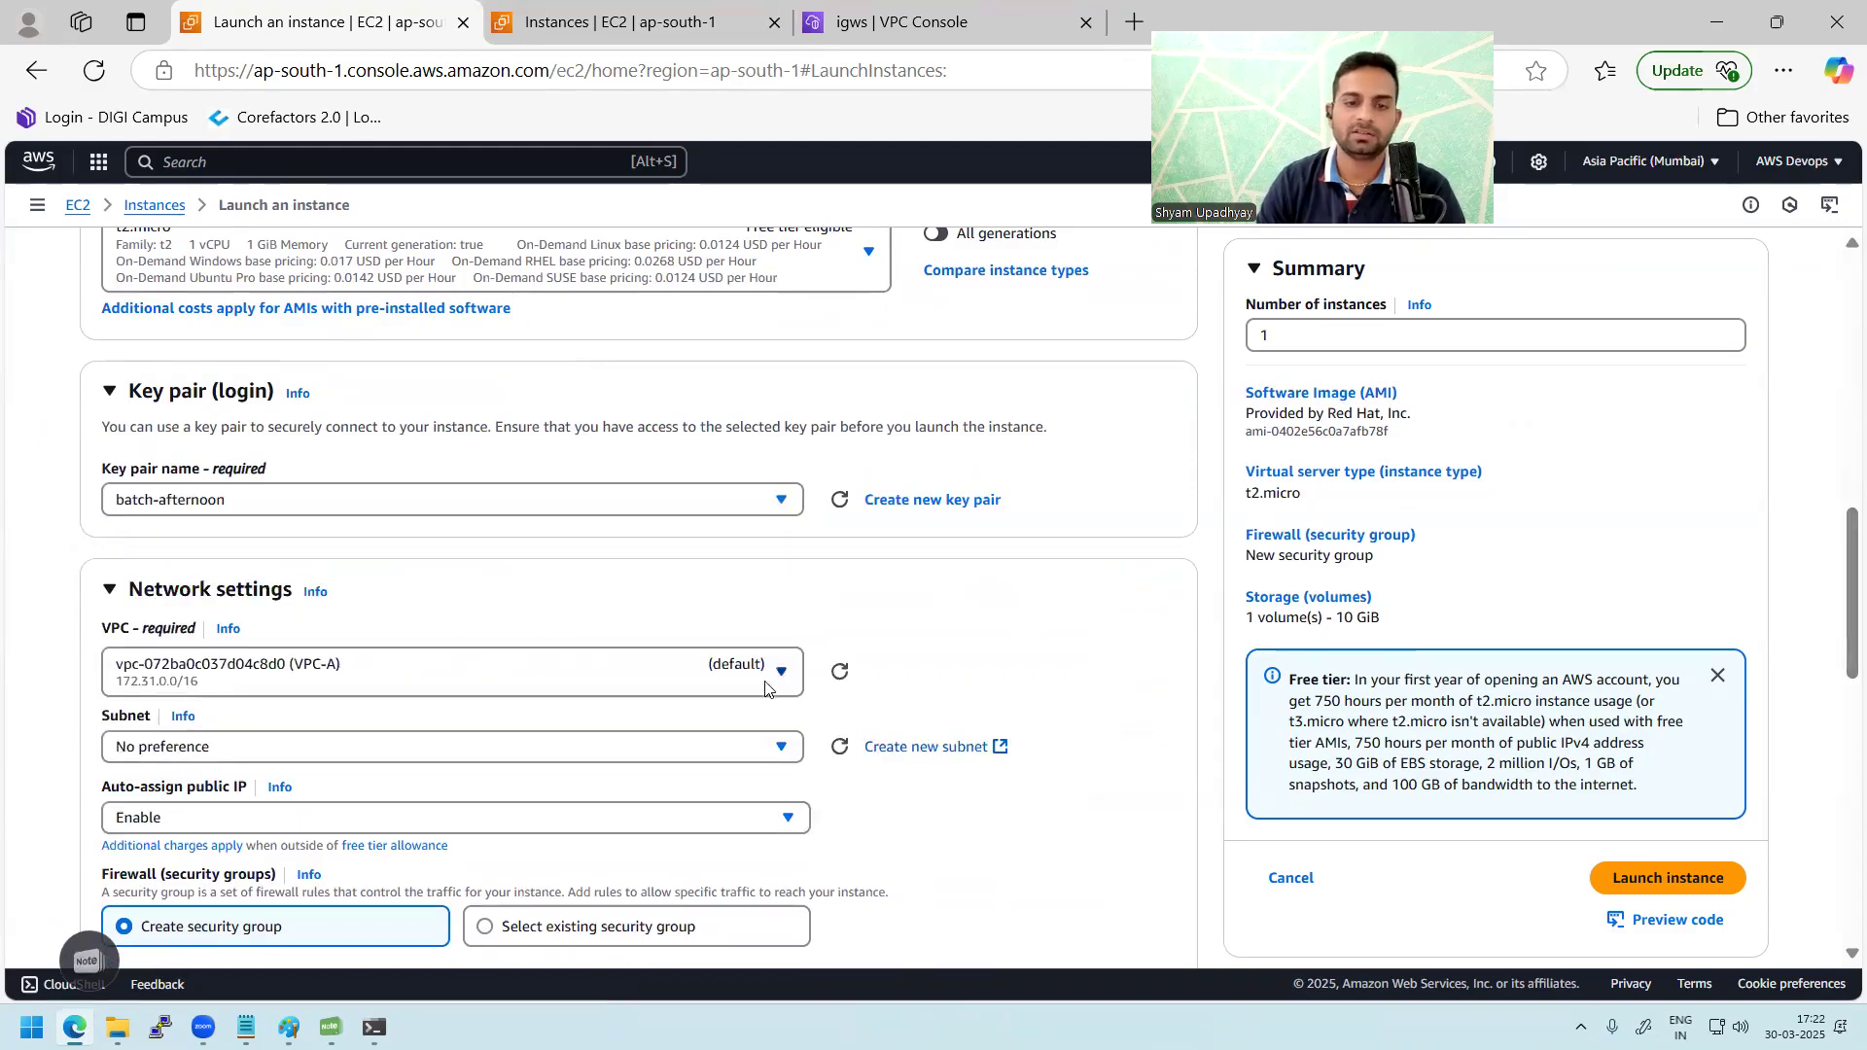
pyautogui.click(632, 675)
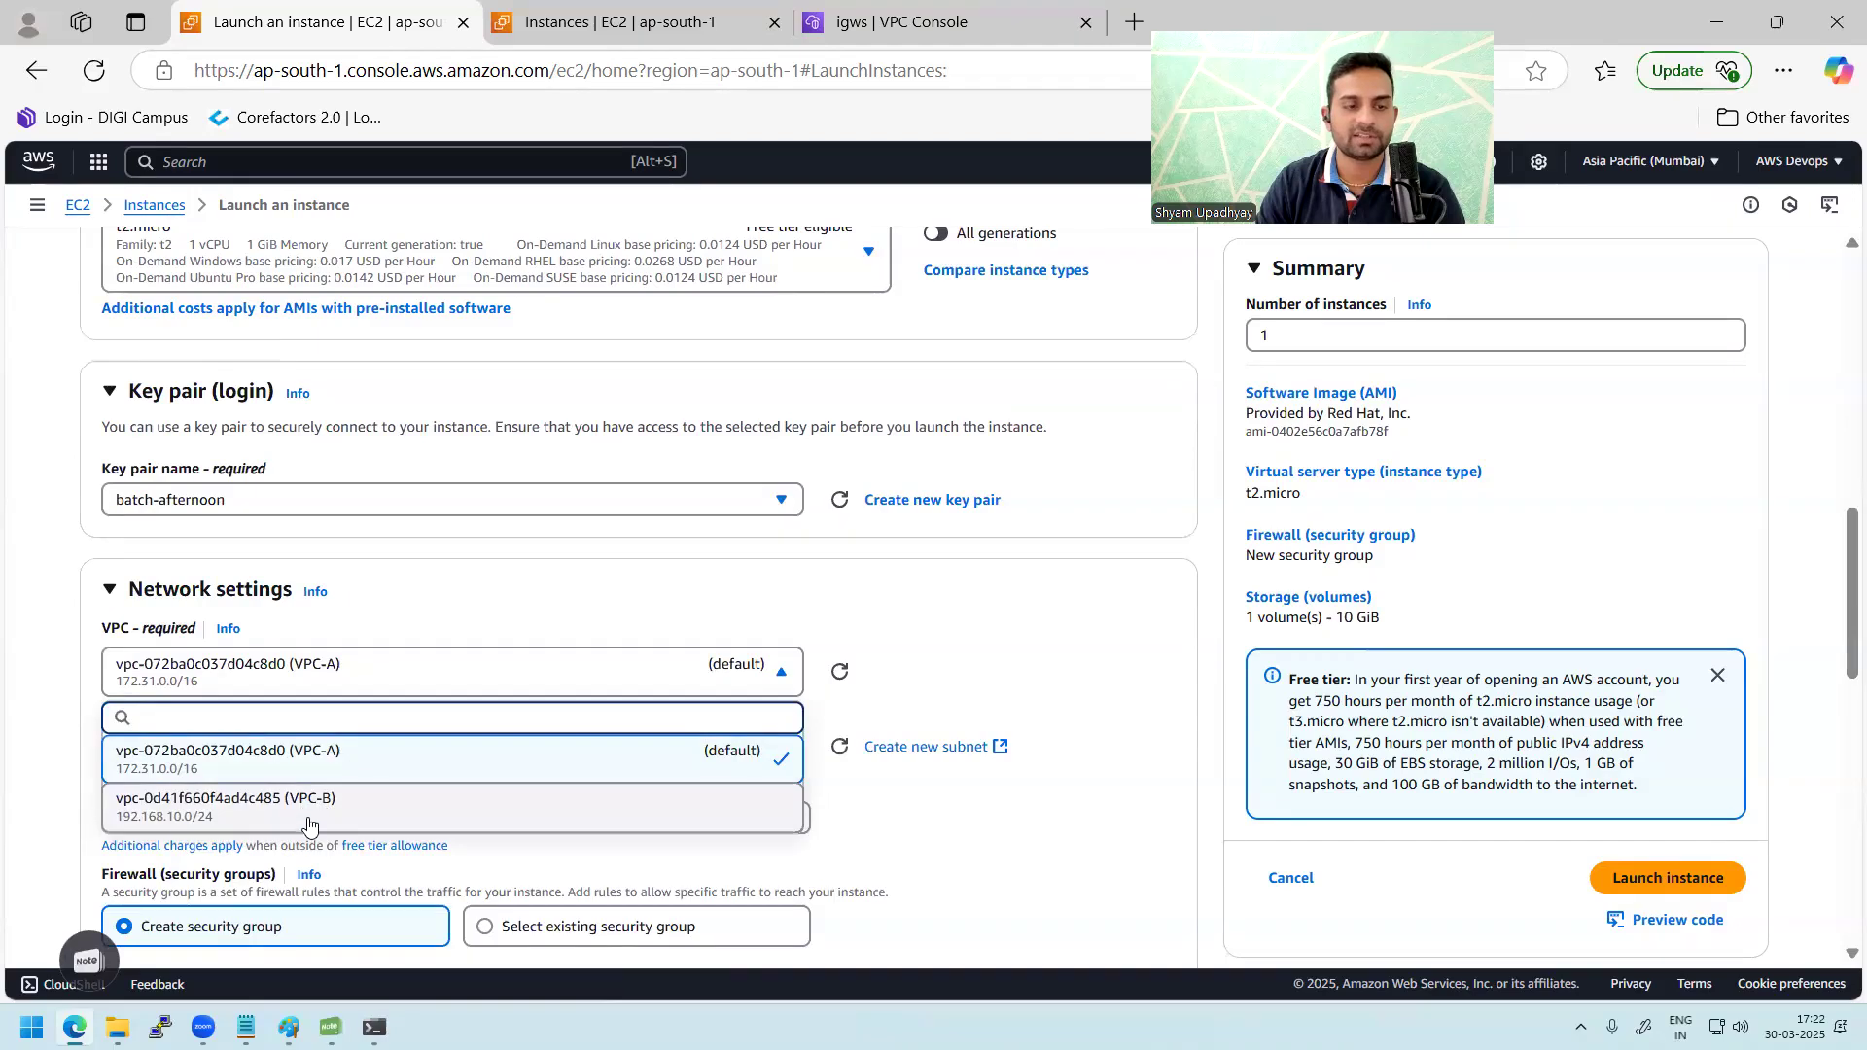
pyautogui.click(228, 773)
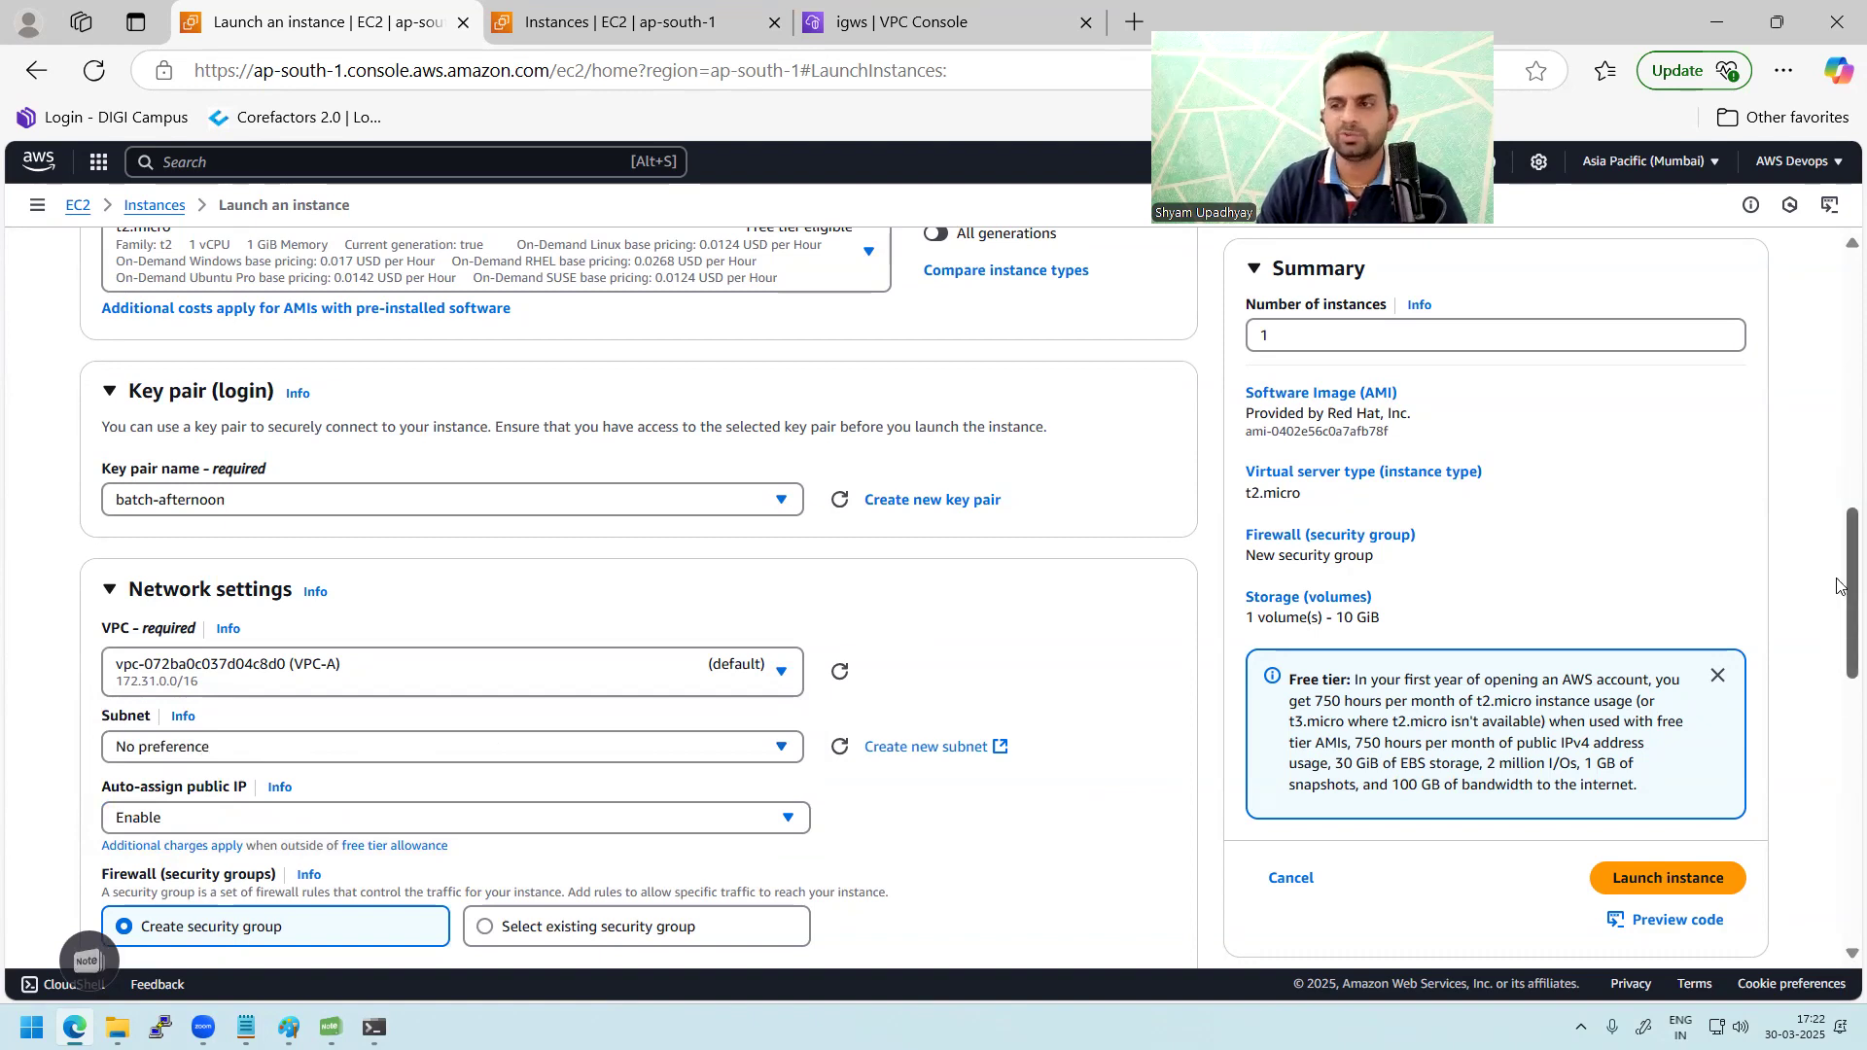
pyautogui.scroll(-5, 1838, 584)
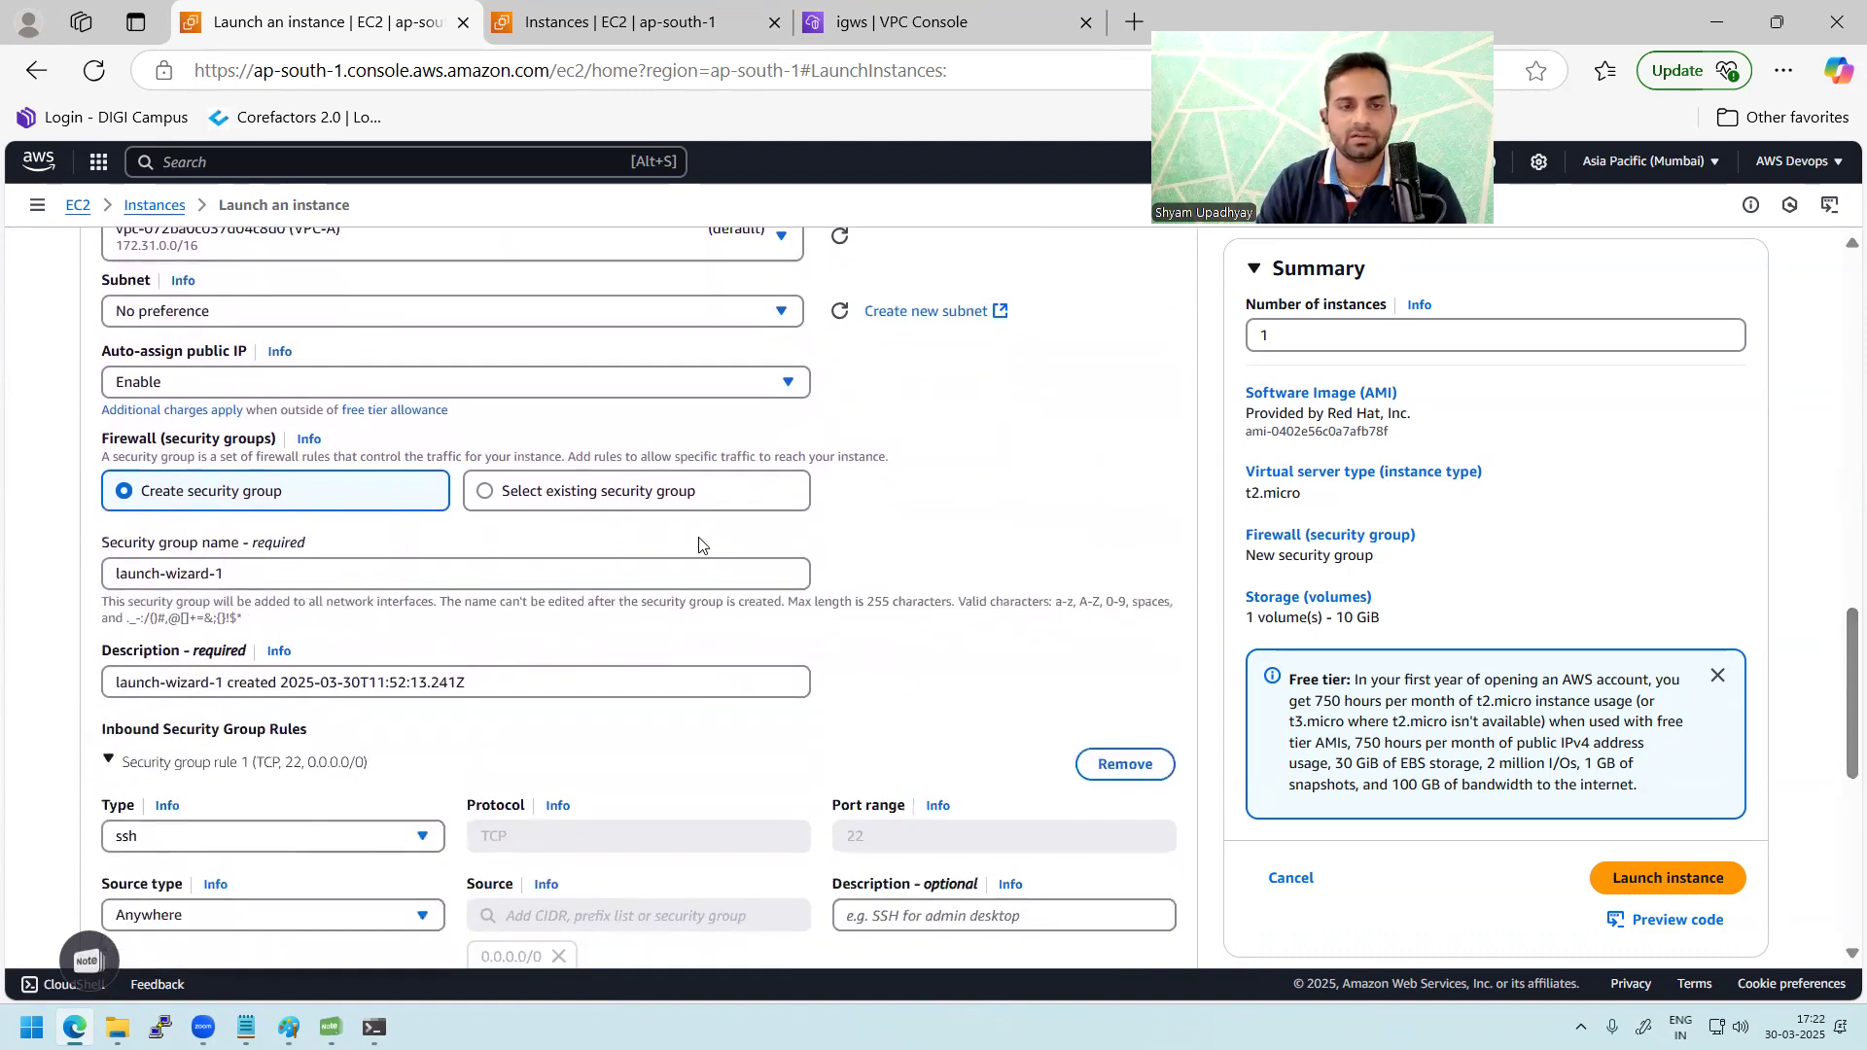
pyautogui.click(625, 495)
pyautogui.click(321, 576)
pyautogui.click(229, 649)
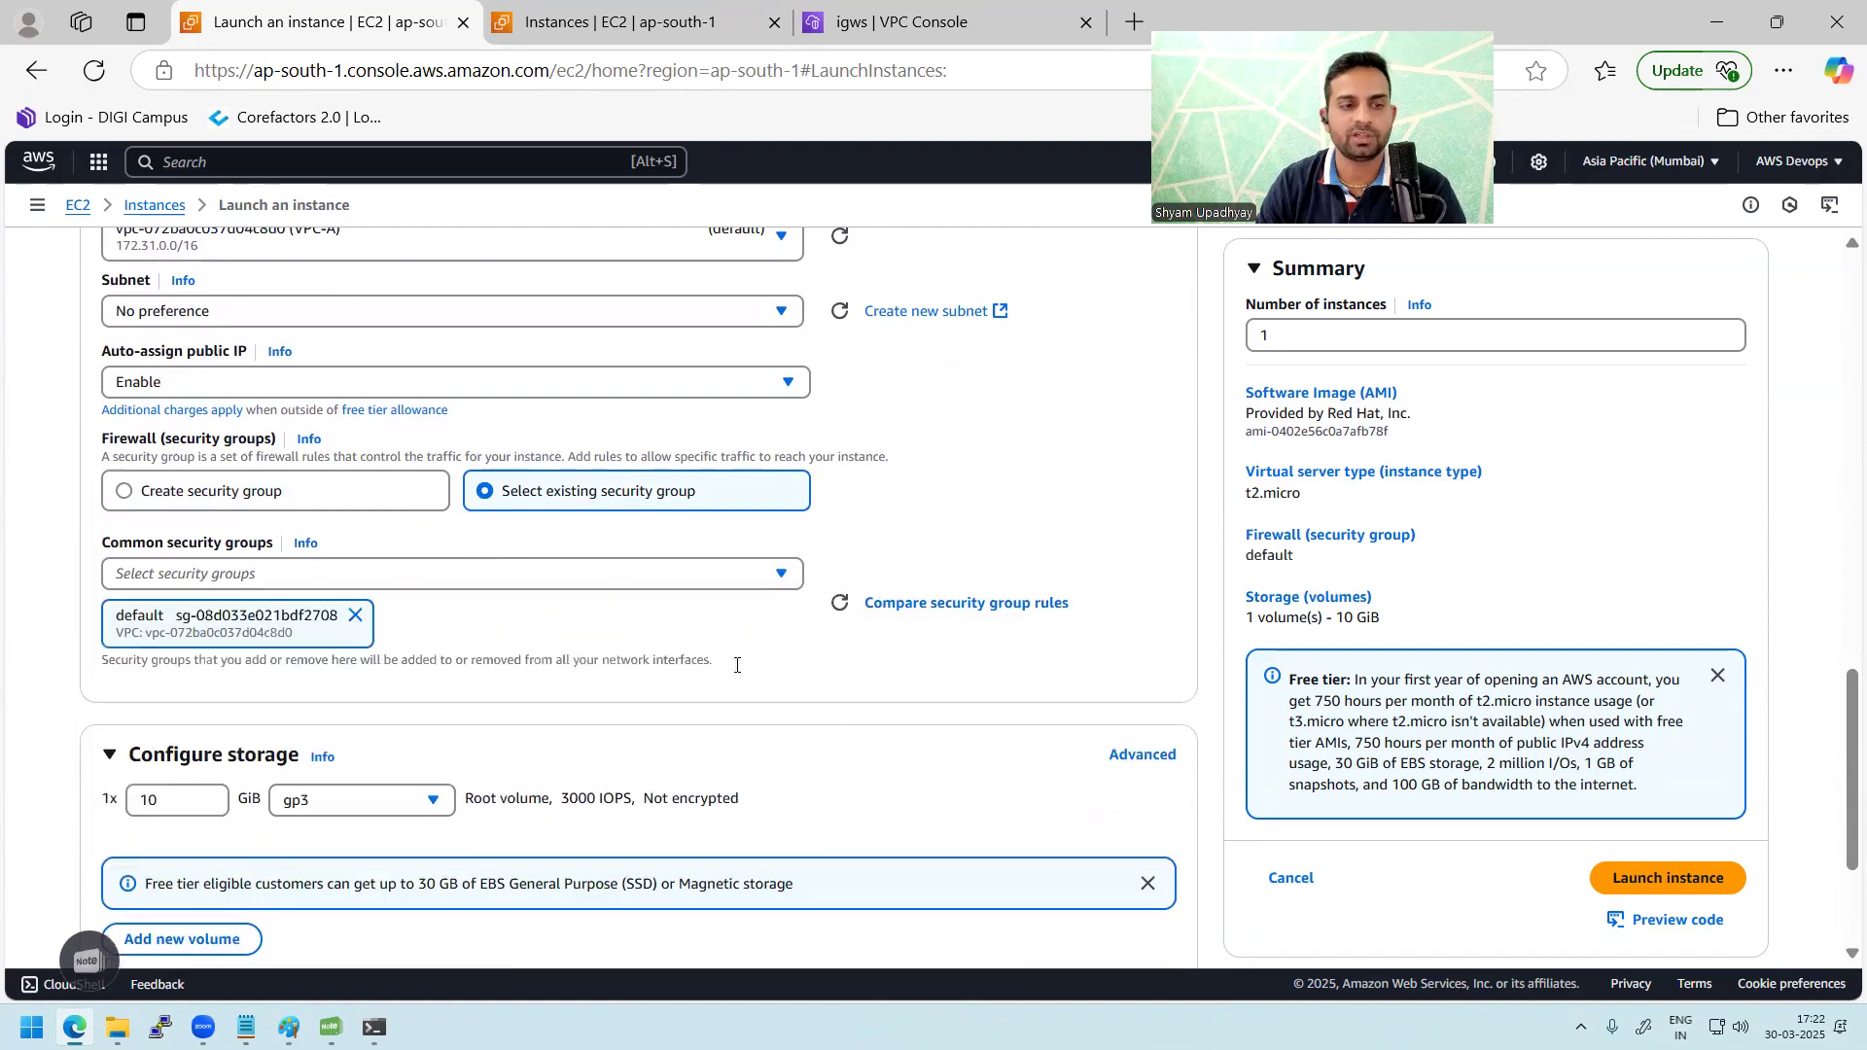
# Step: Switch to Paint and add a note under the Case-1 line reading "SG:", "Inbound: all traffic" and "Outbound: all traffic"
pyautogui.click(288, 1028)
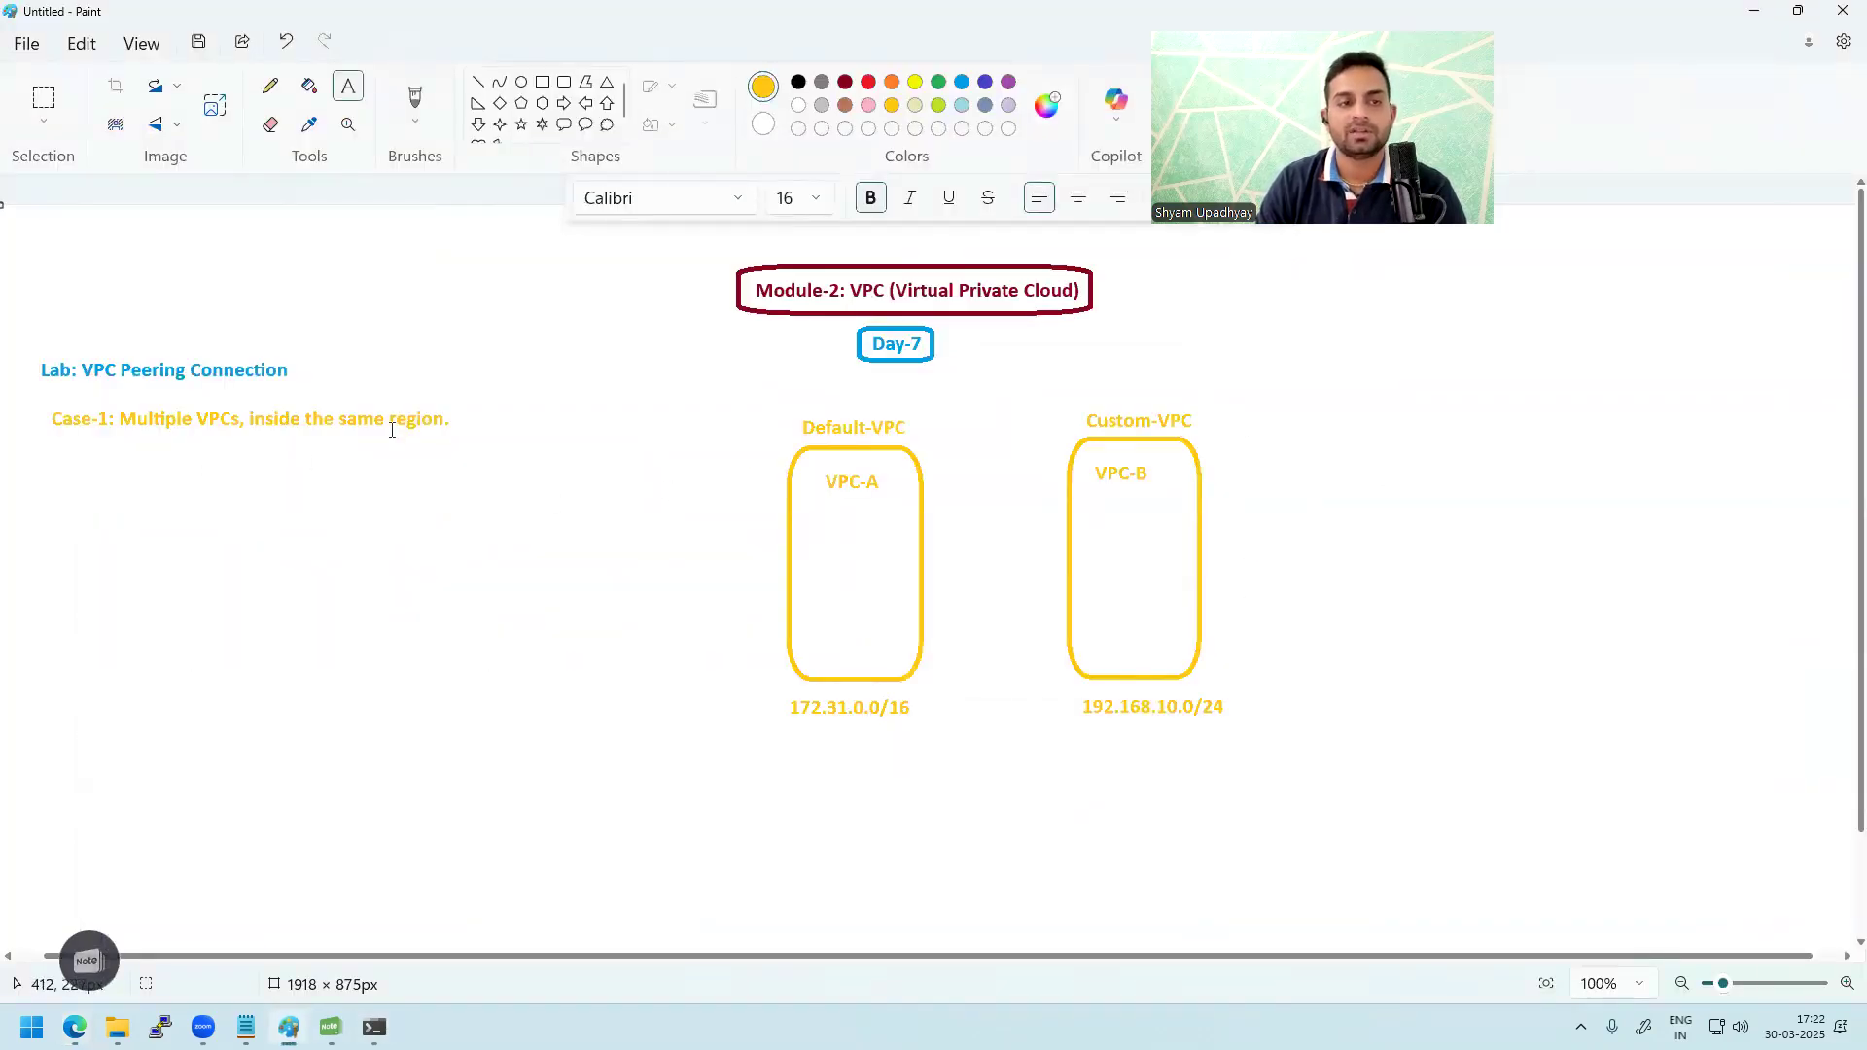
pyautogui.moveTo(38, 449); pyautogui.dragTo(602, 583)
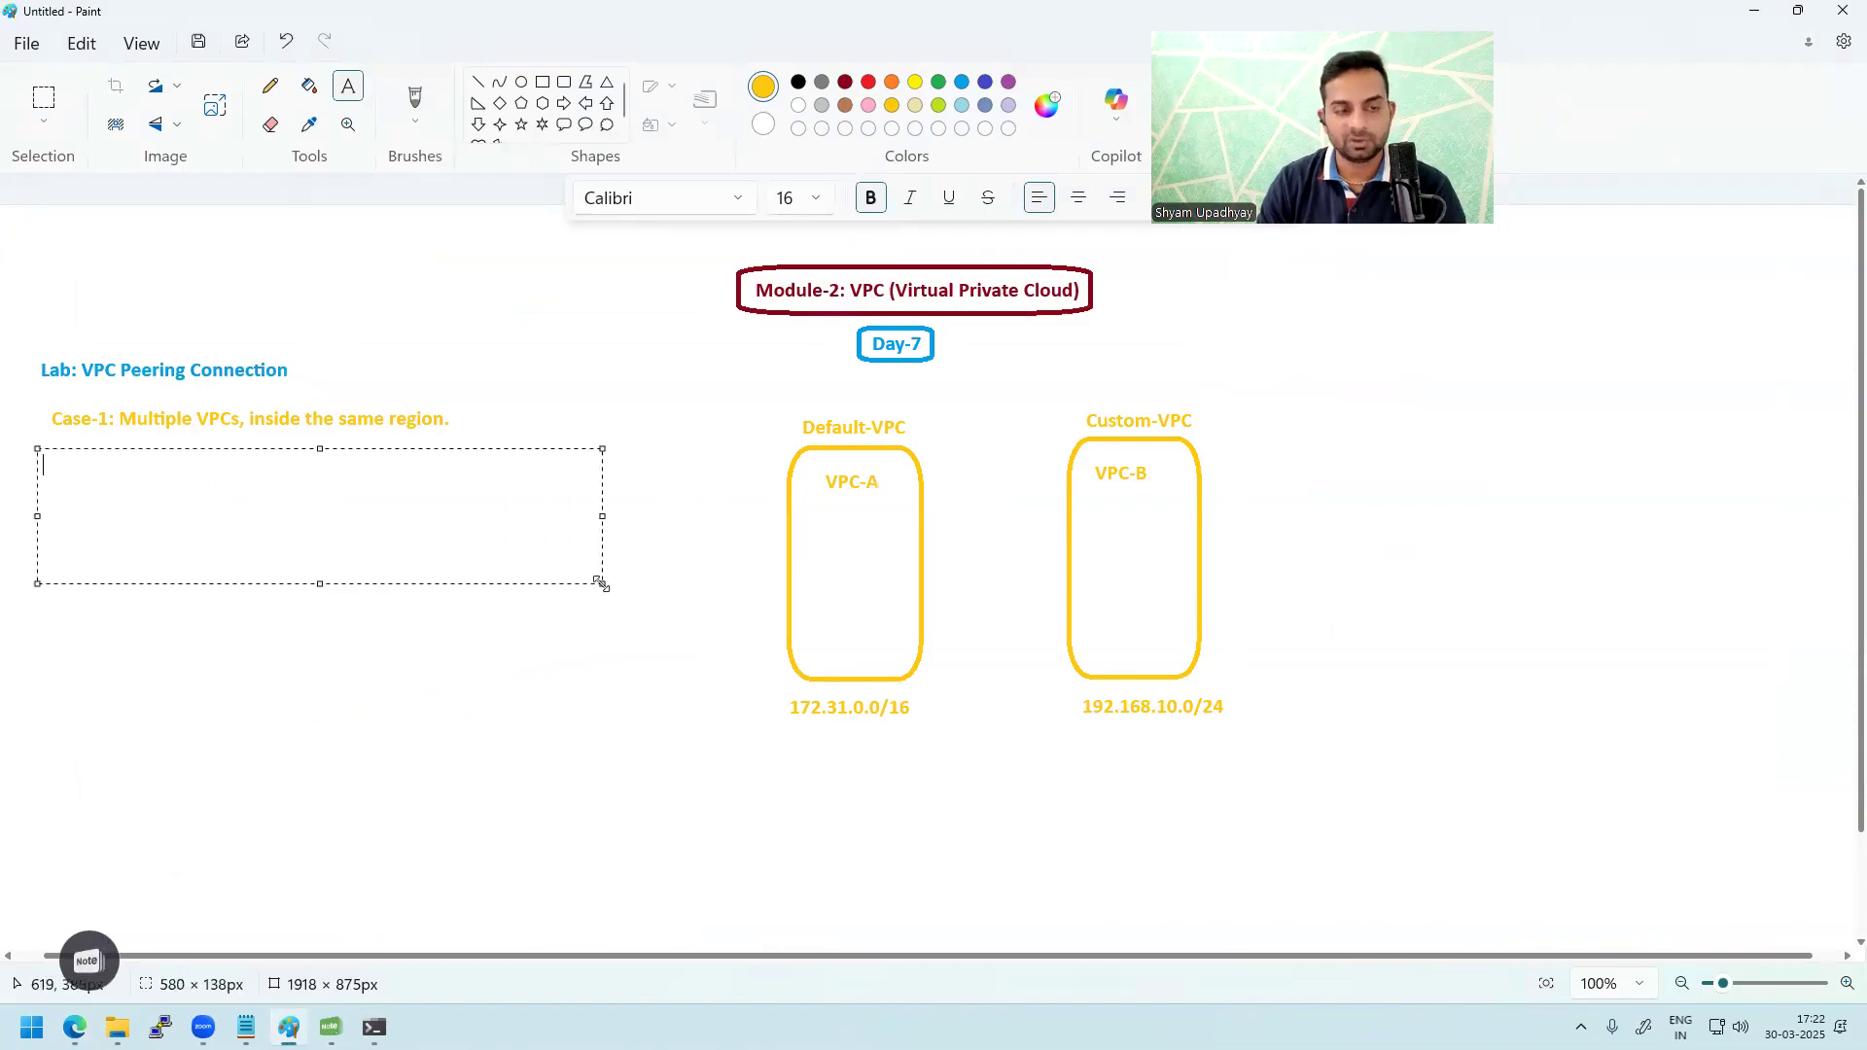
pyautogui.write('SG:  ')
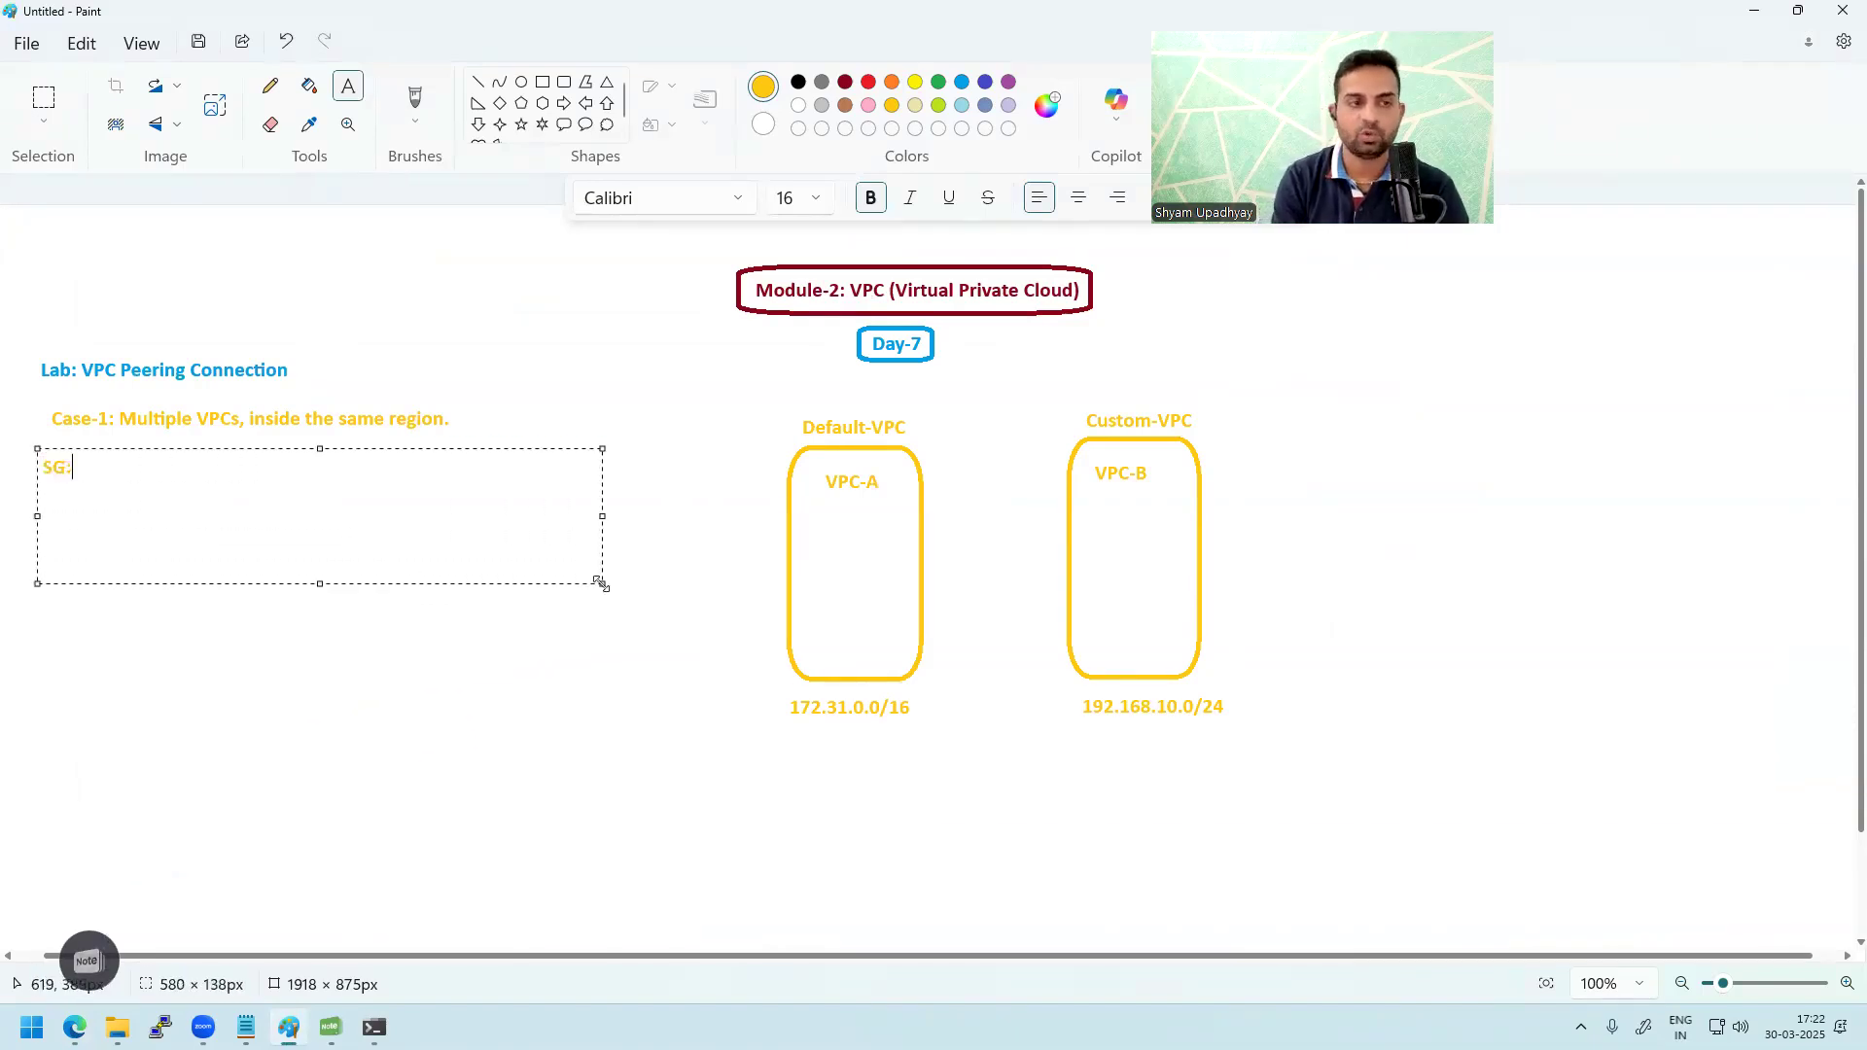
pyautogui.write('Inbound: all traffic')
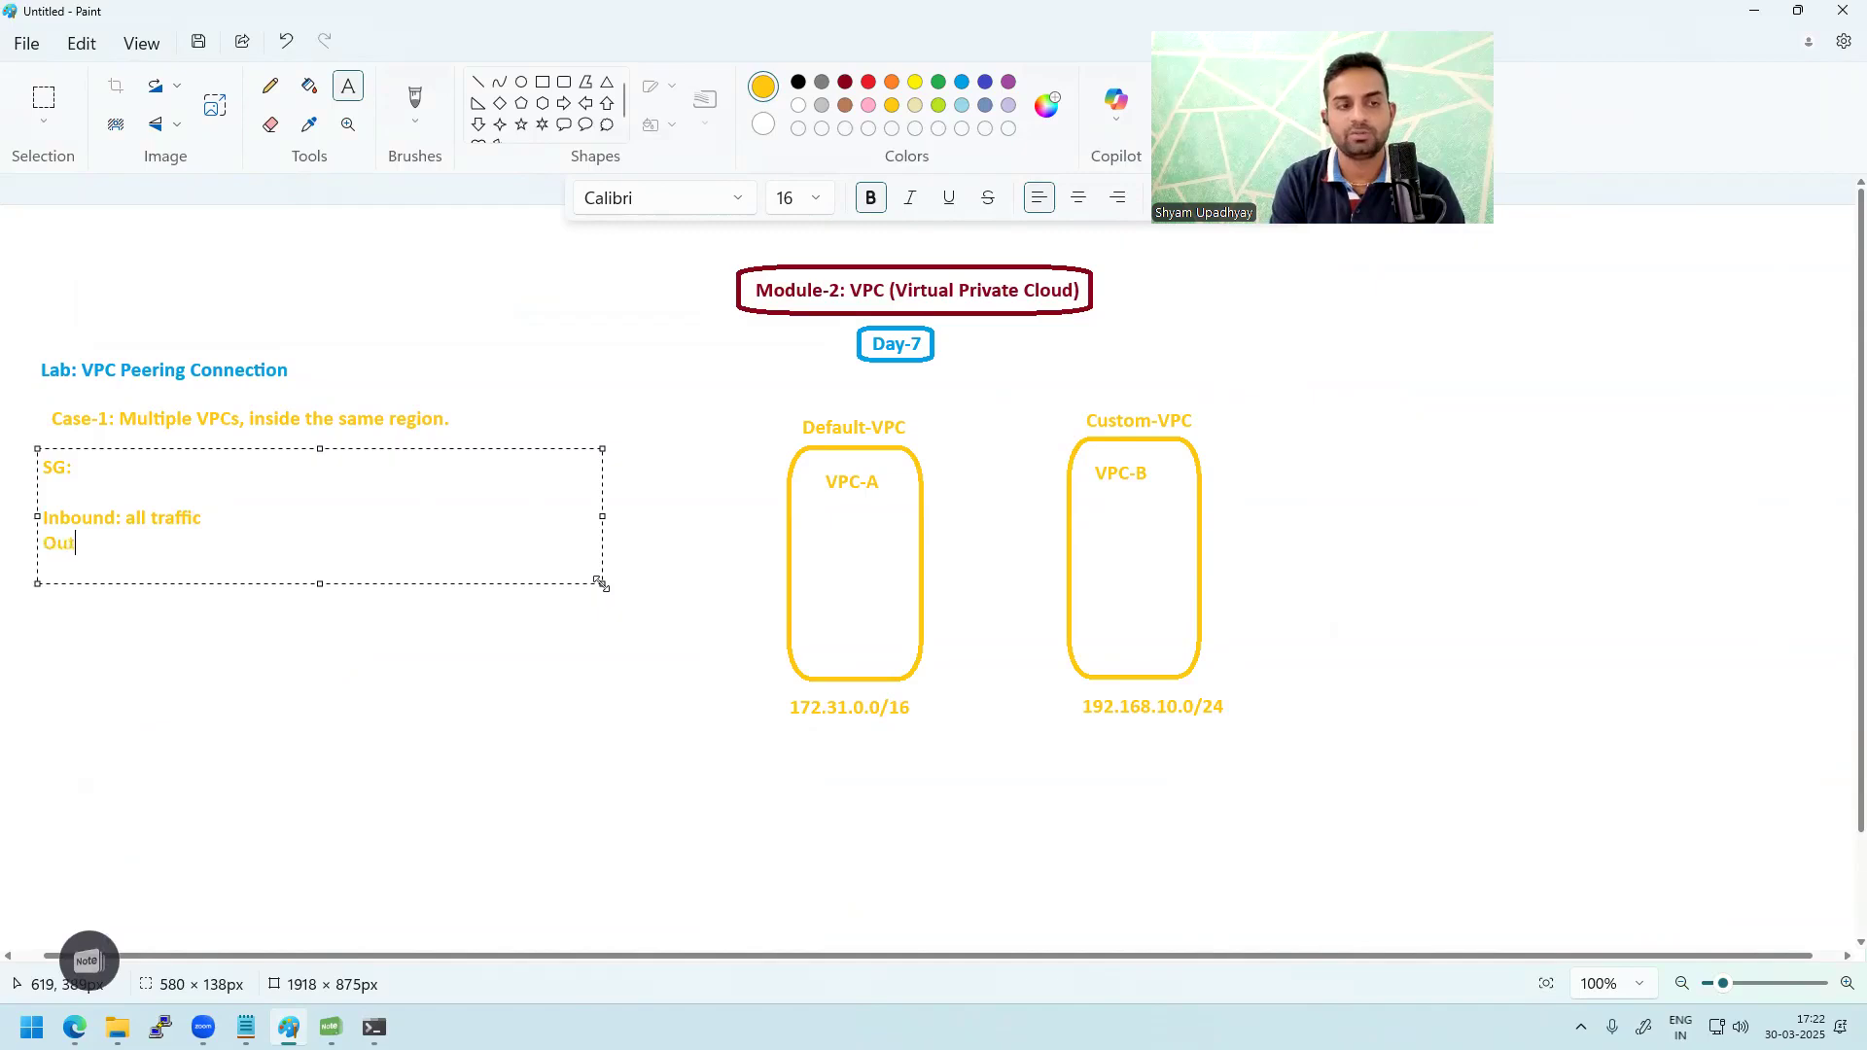
pyautogui.write('und: all')
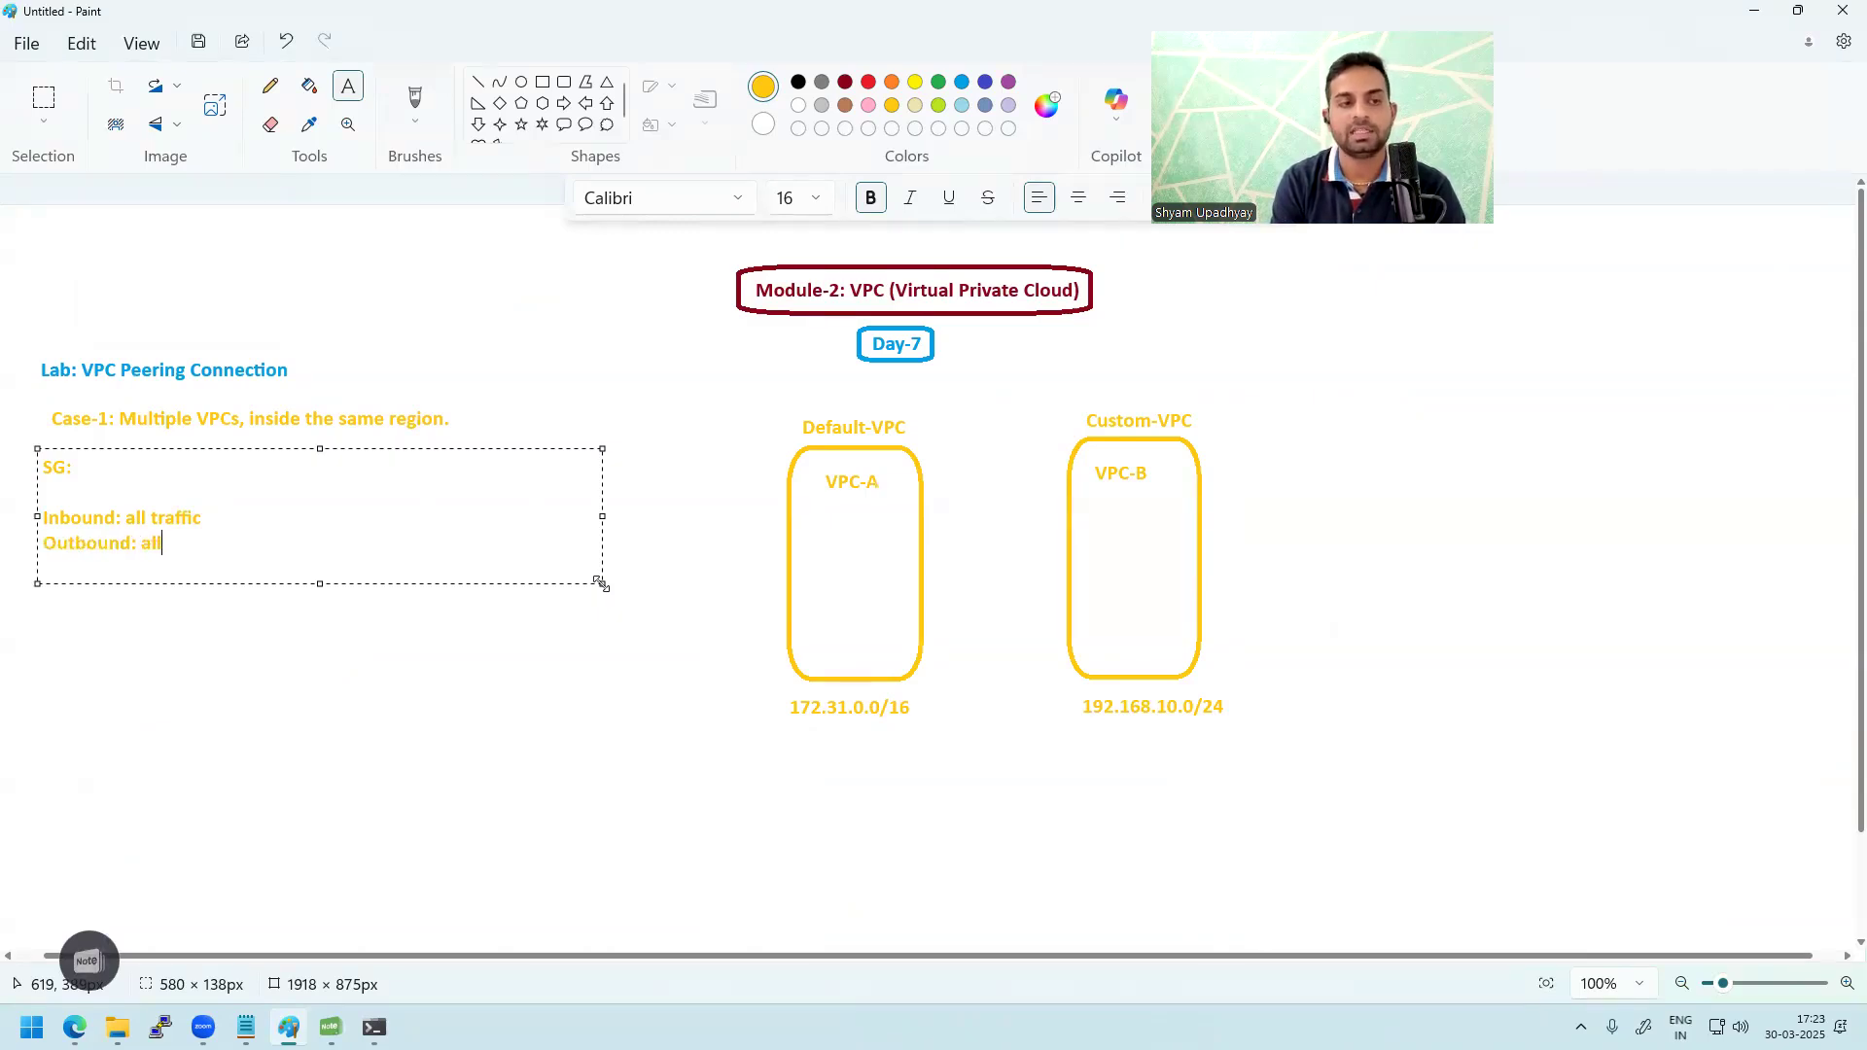
pyautogui.write(' traffic')
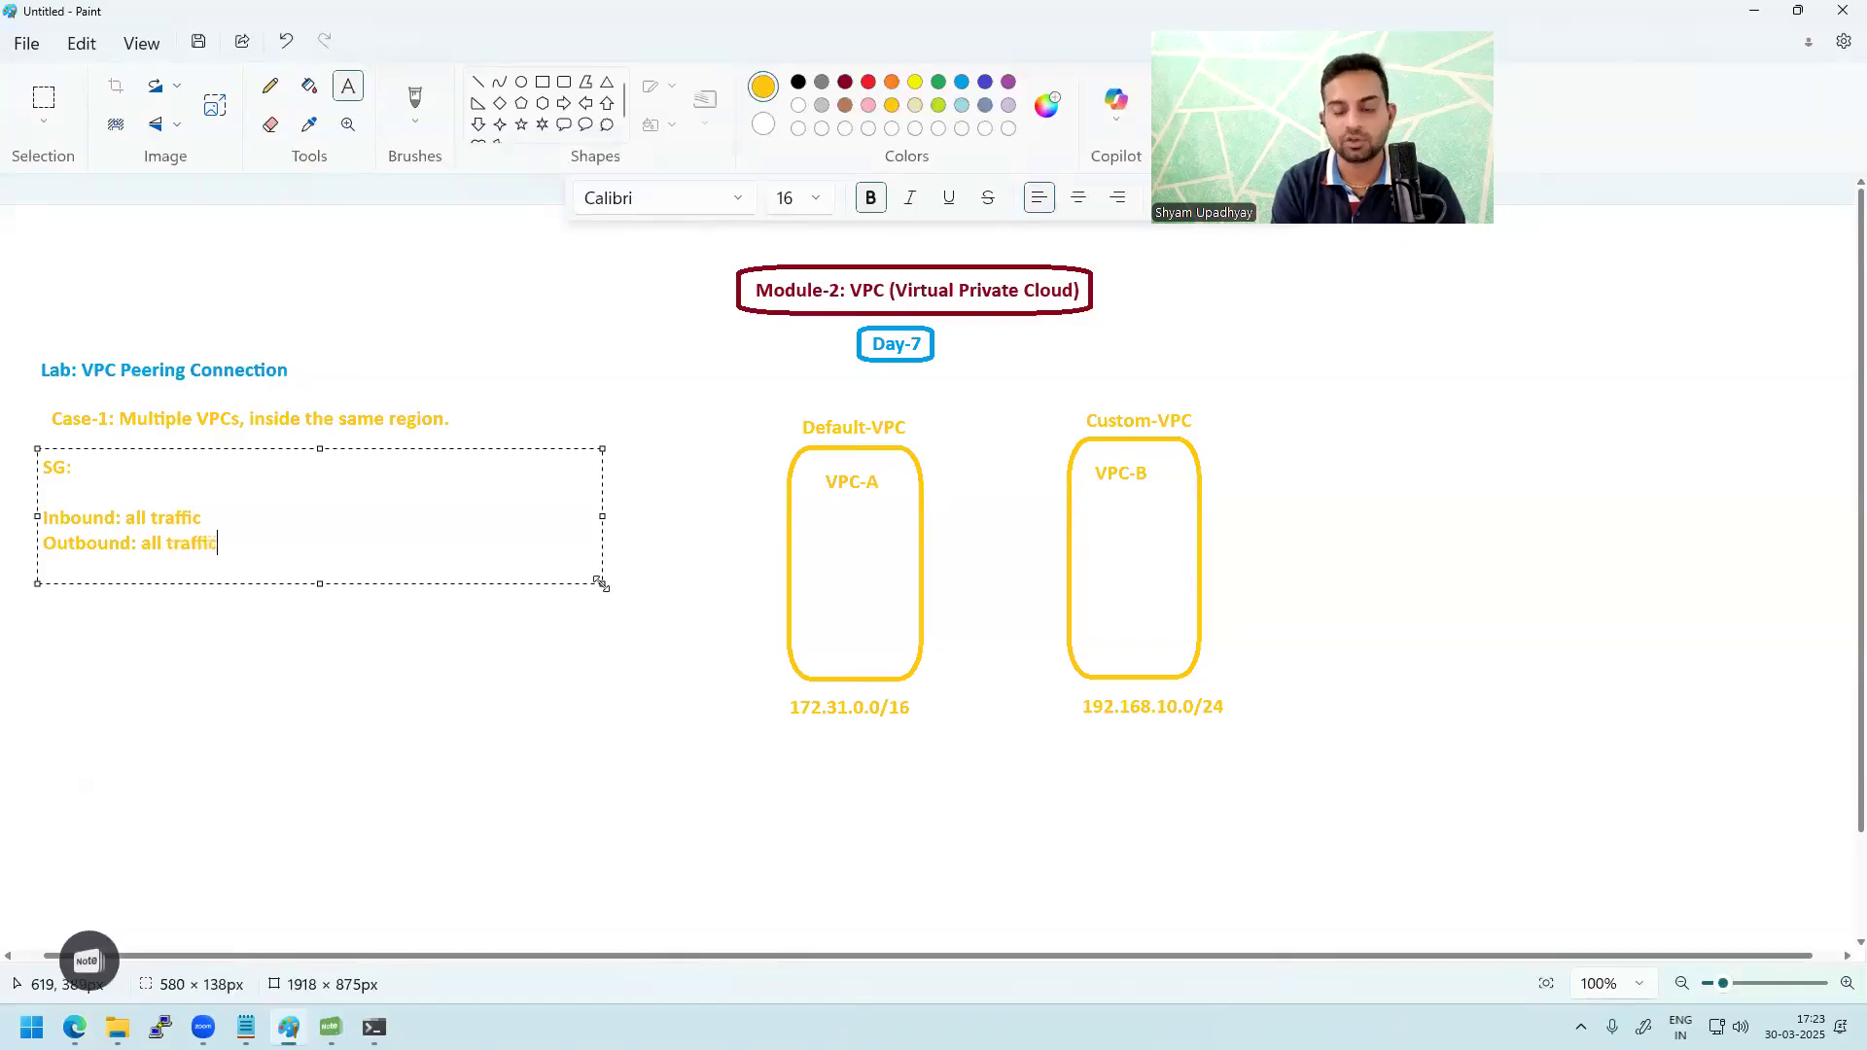
pyautogui.click(496, 616)
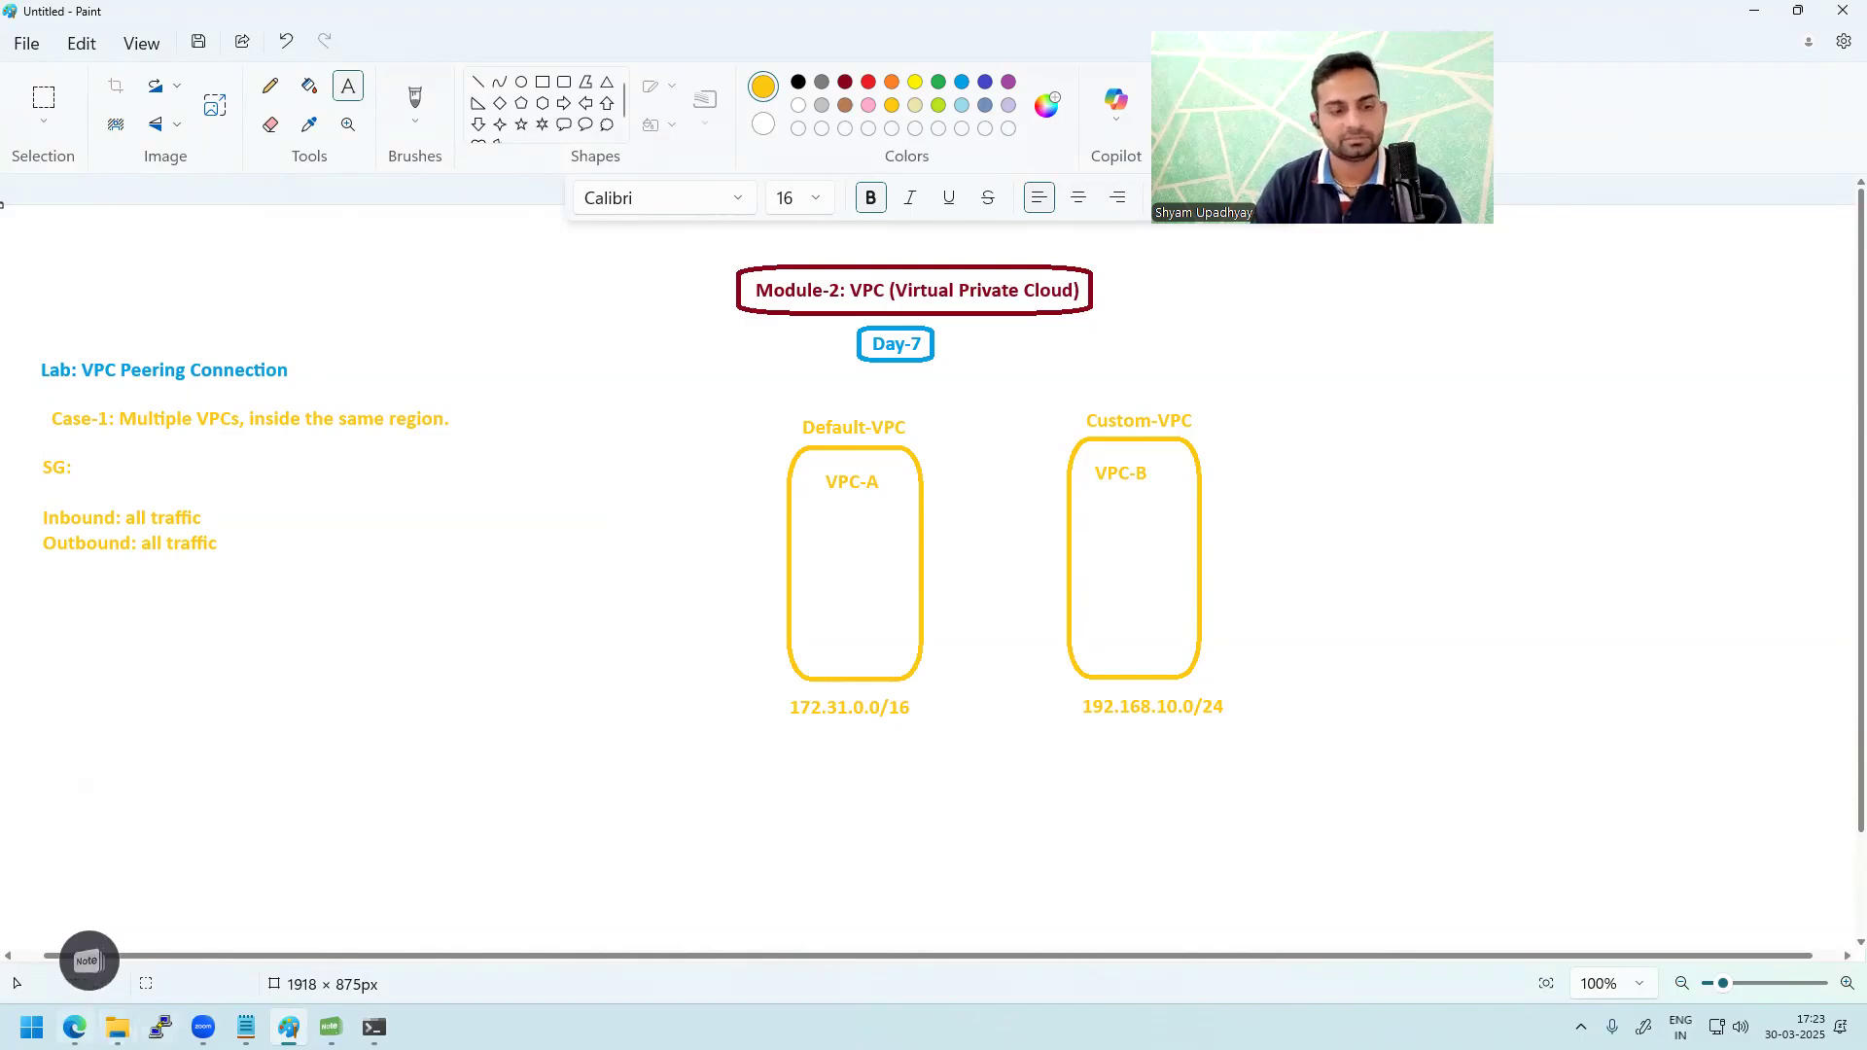
# Step: Return to the EC2 launch form in the browser, review the network settings and launch the Server1-VPCA instance
pyautogui.hotkey('alt', 'Tab')
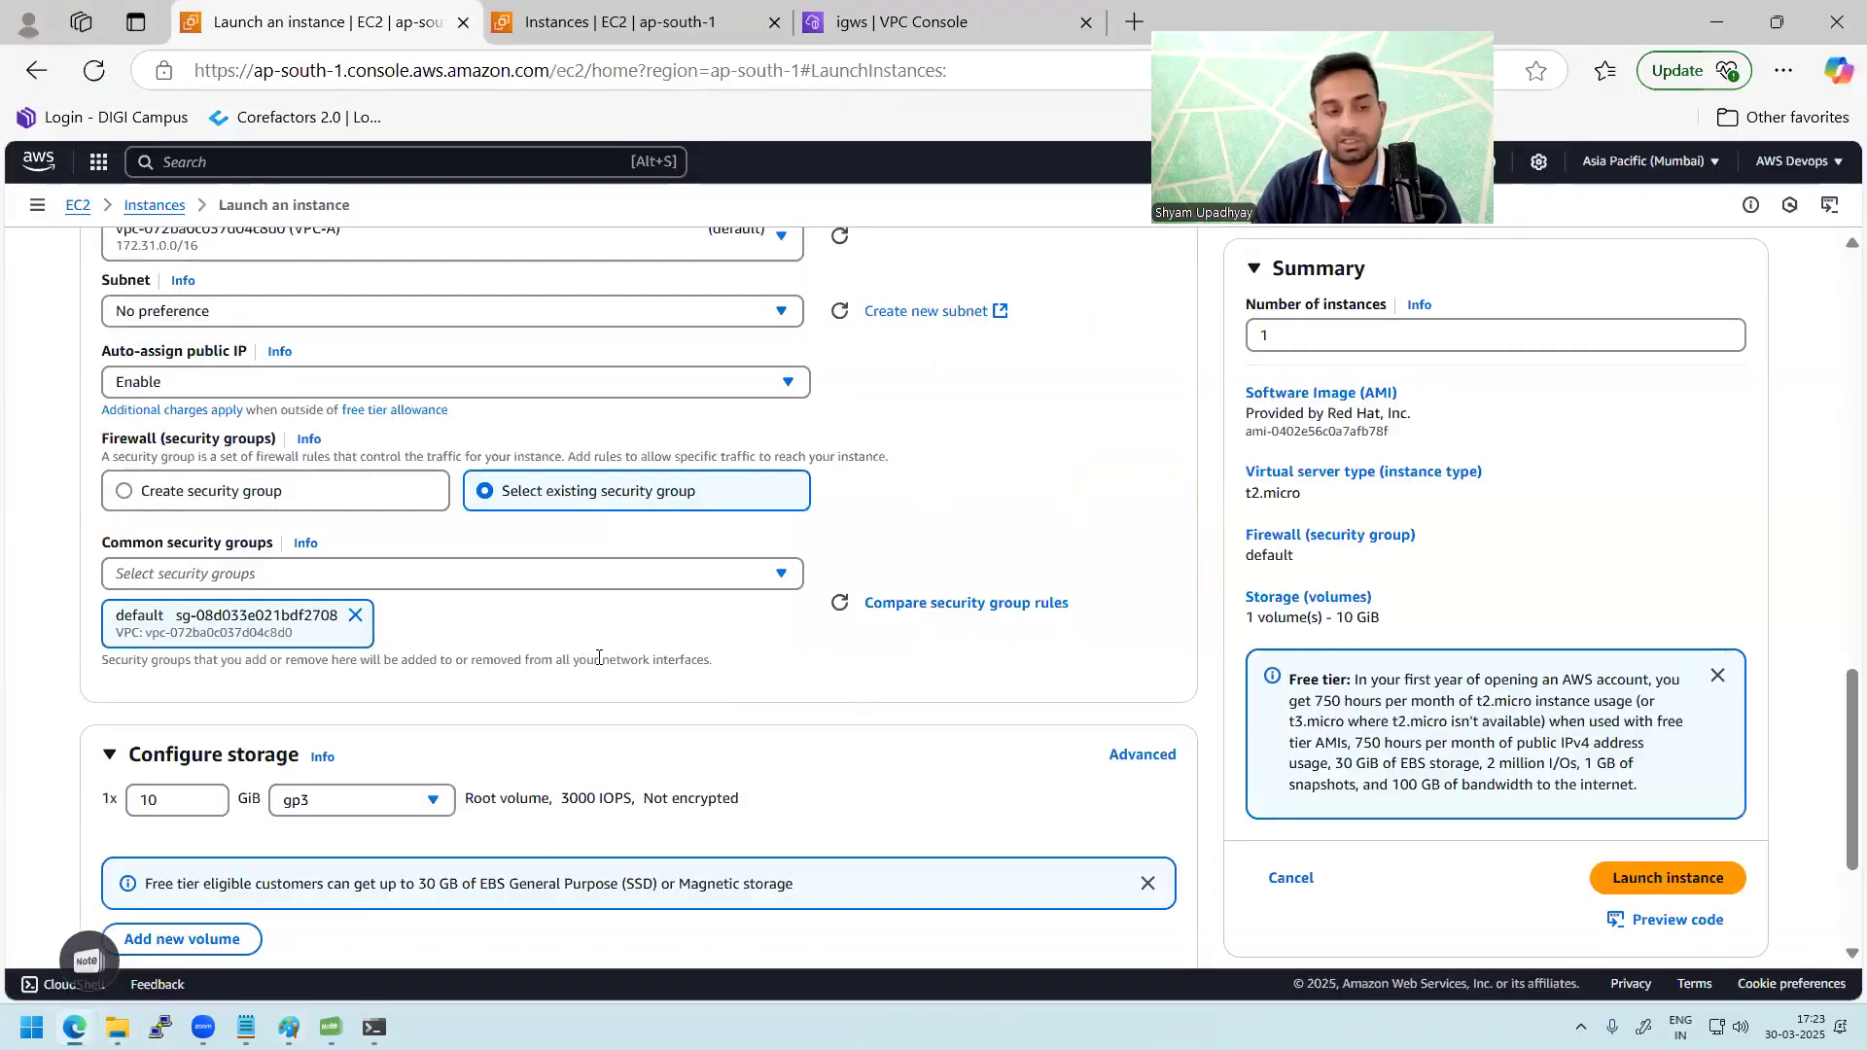
pyautogui.moveTo(1837, 669); pyautogui.dragTo(1840, 626)
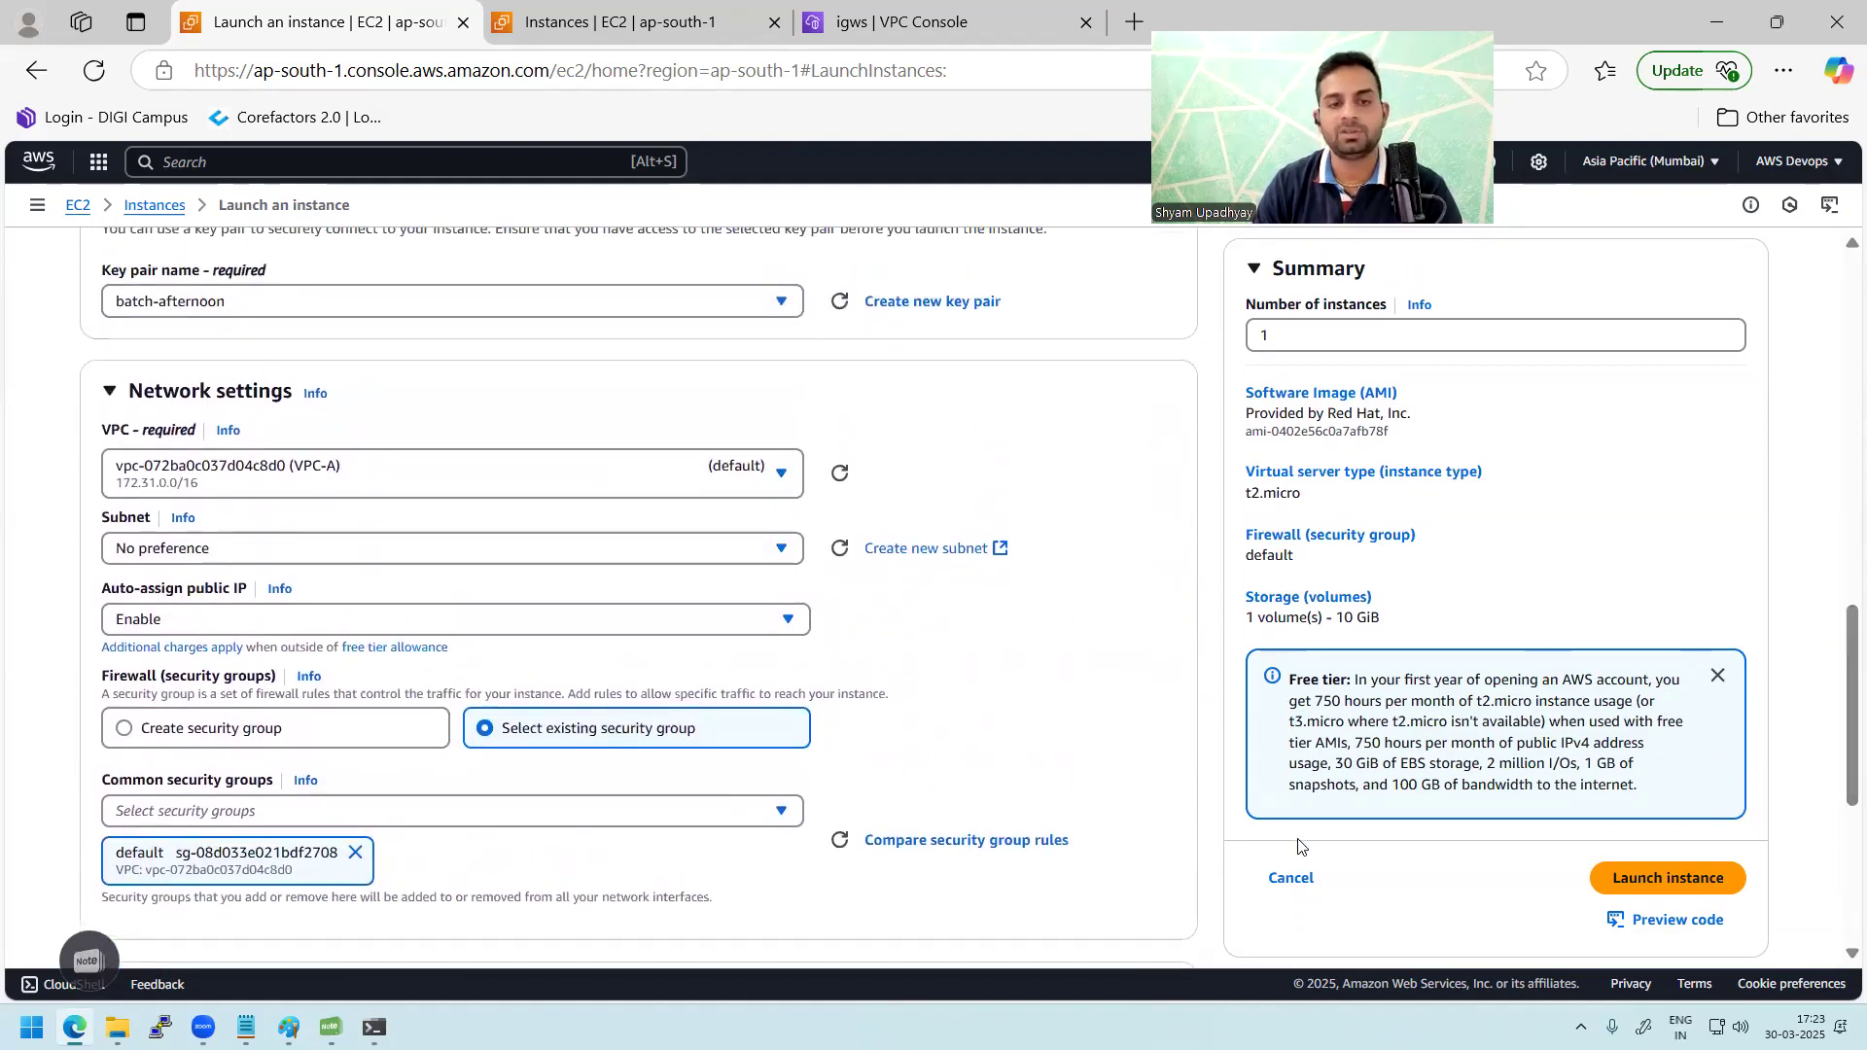
pyautogui.click(1659, 879)
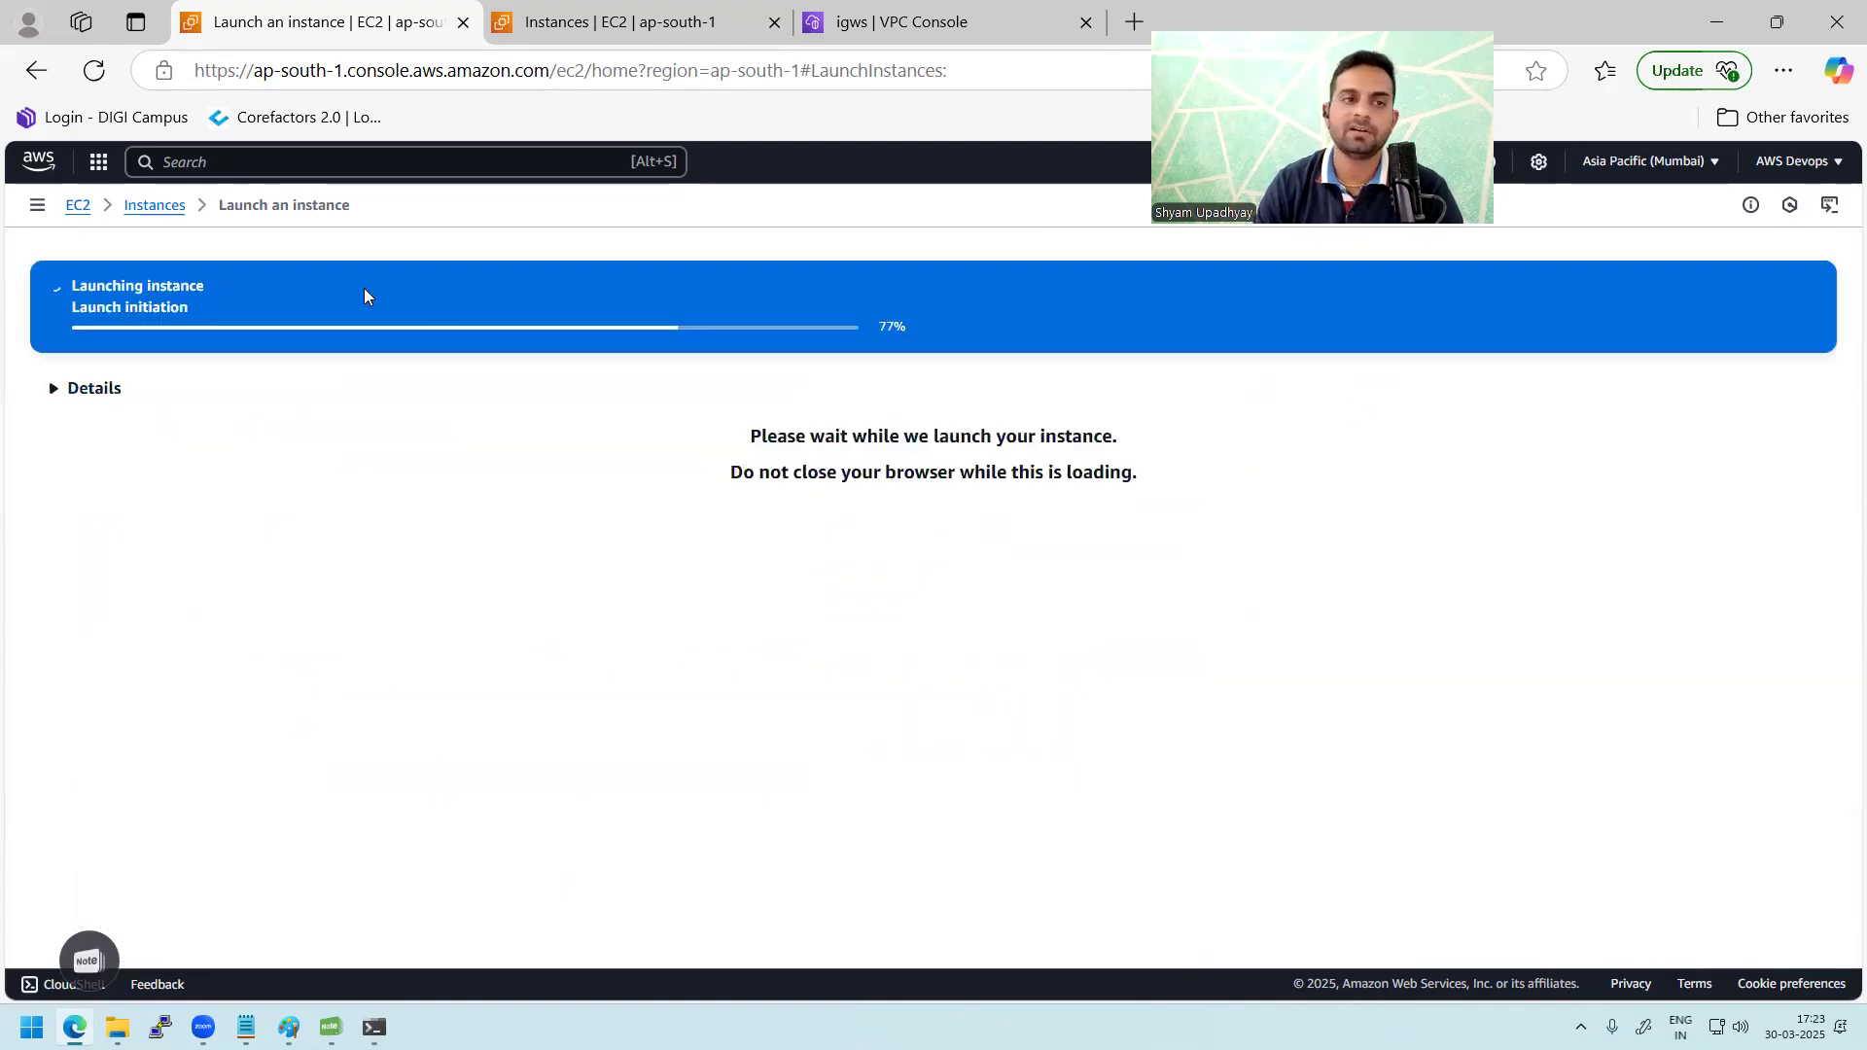
# Step: Begin launching another EC2 instance, name it Server1-VPCB and choose the Windows quick-start image
pyautogui.click(156, 205)
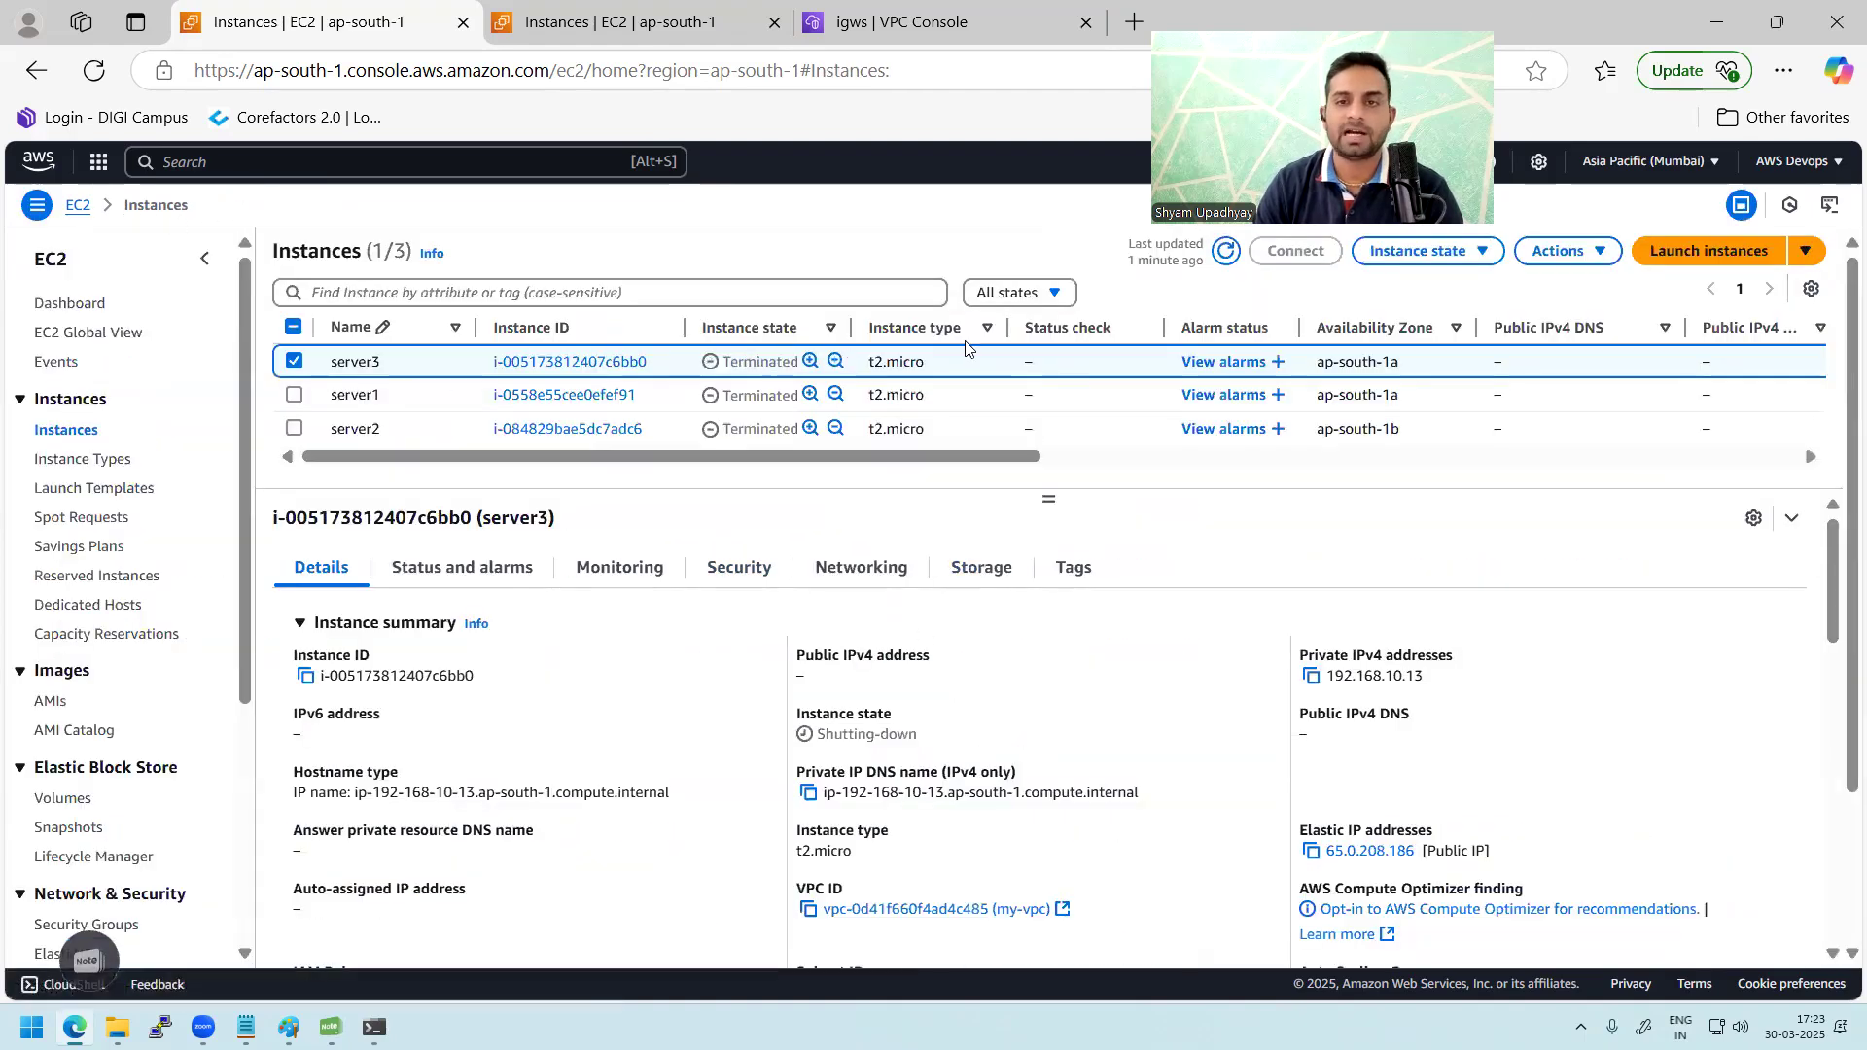
pyautogui.click(1653, 251)
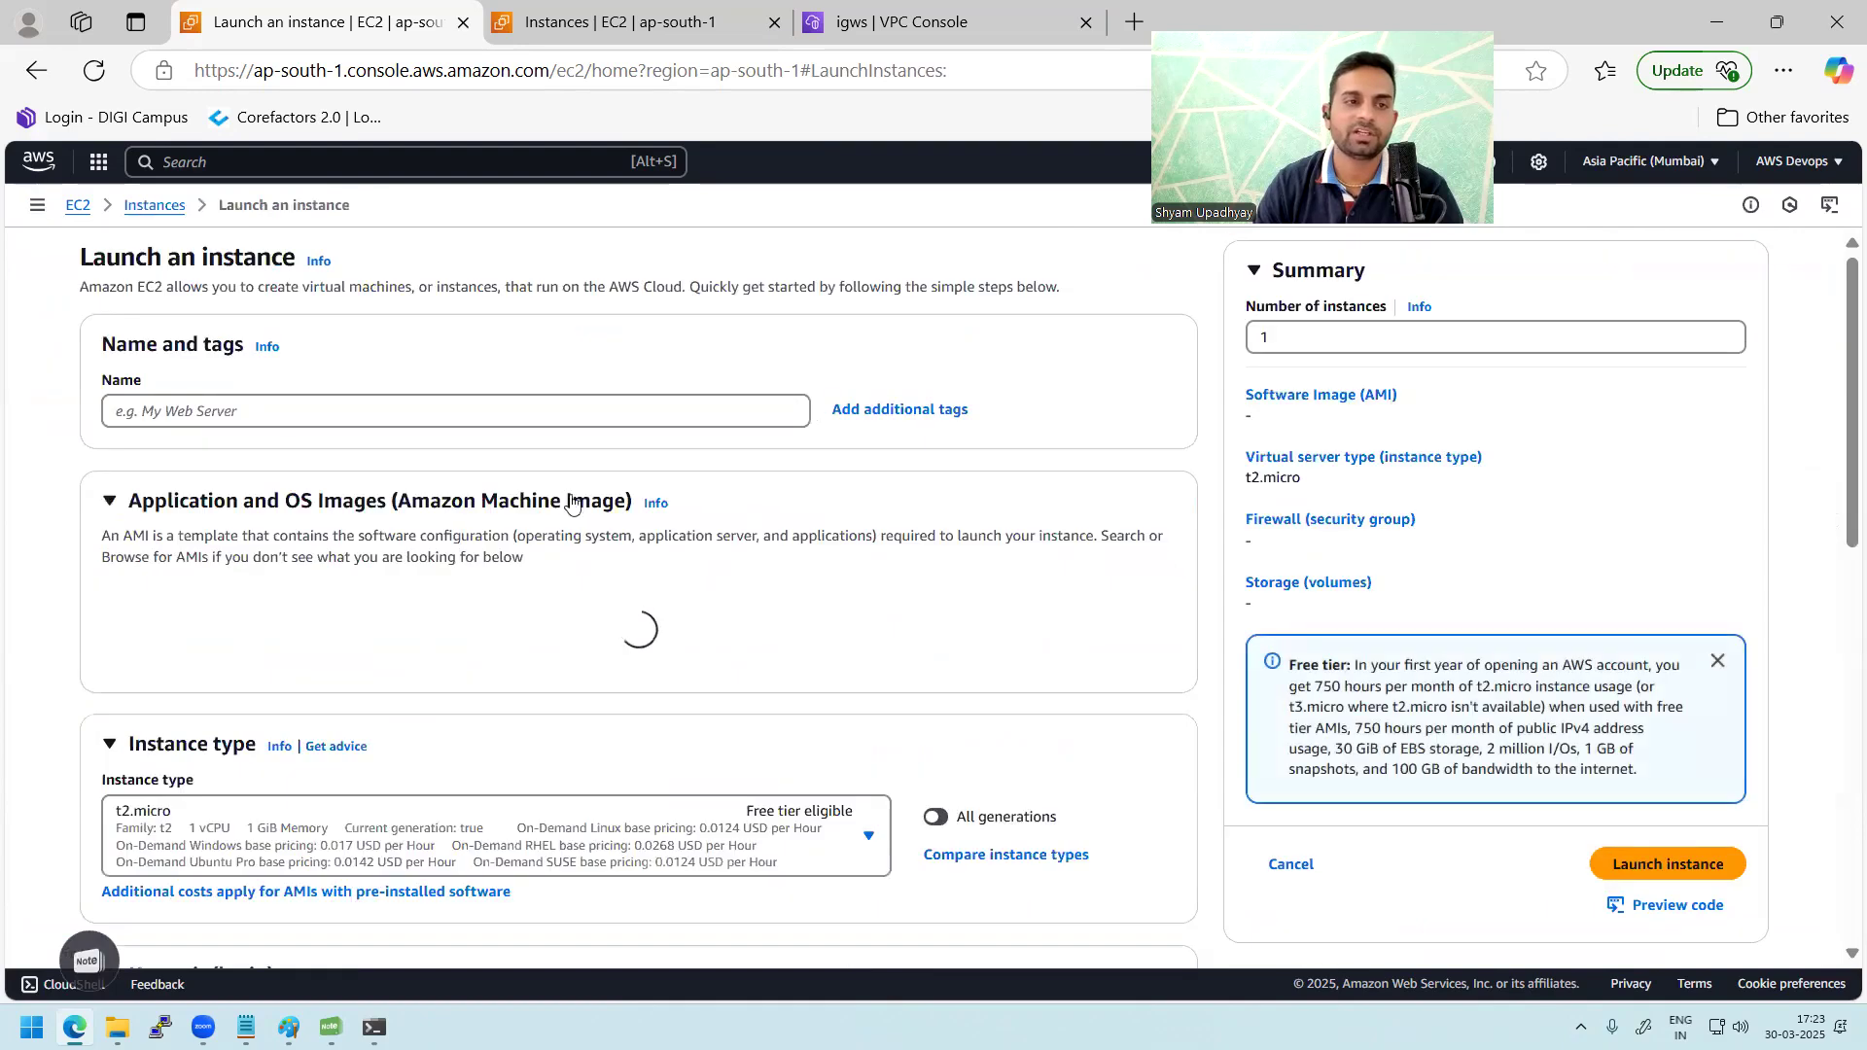
pyautogui.click(280, 413)
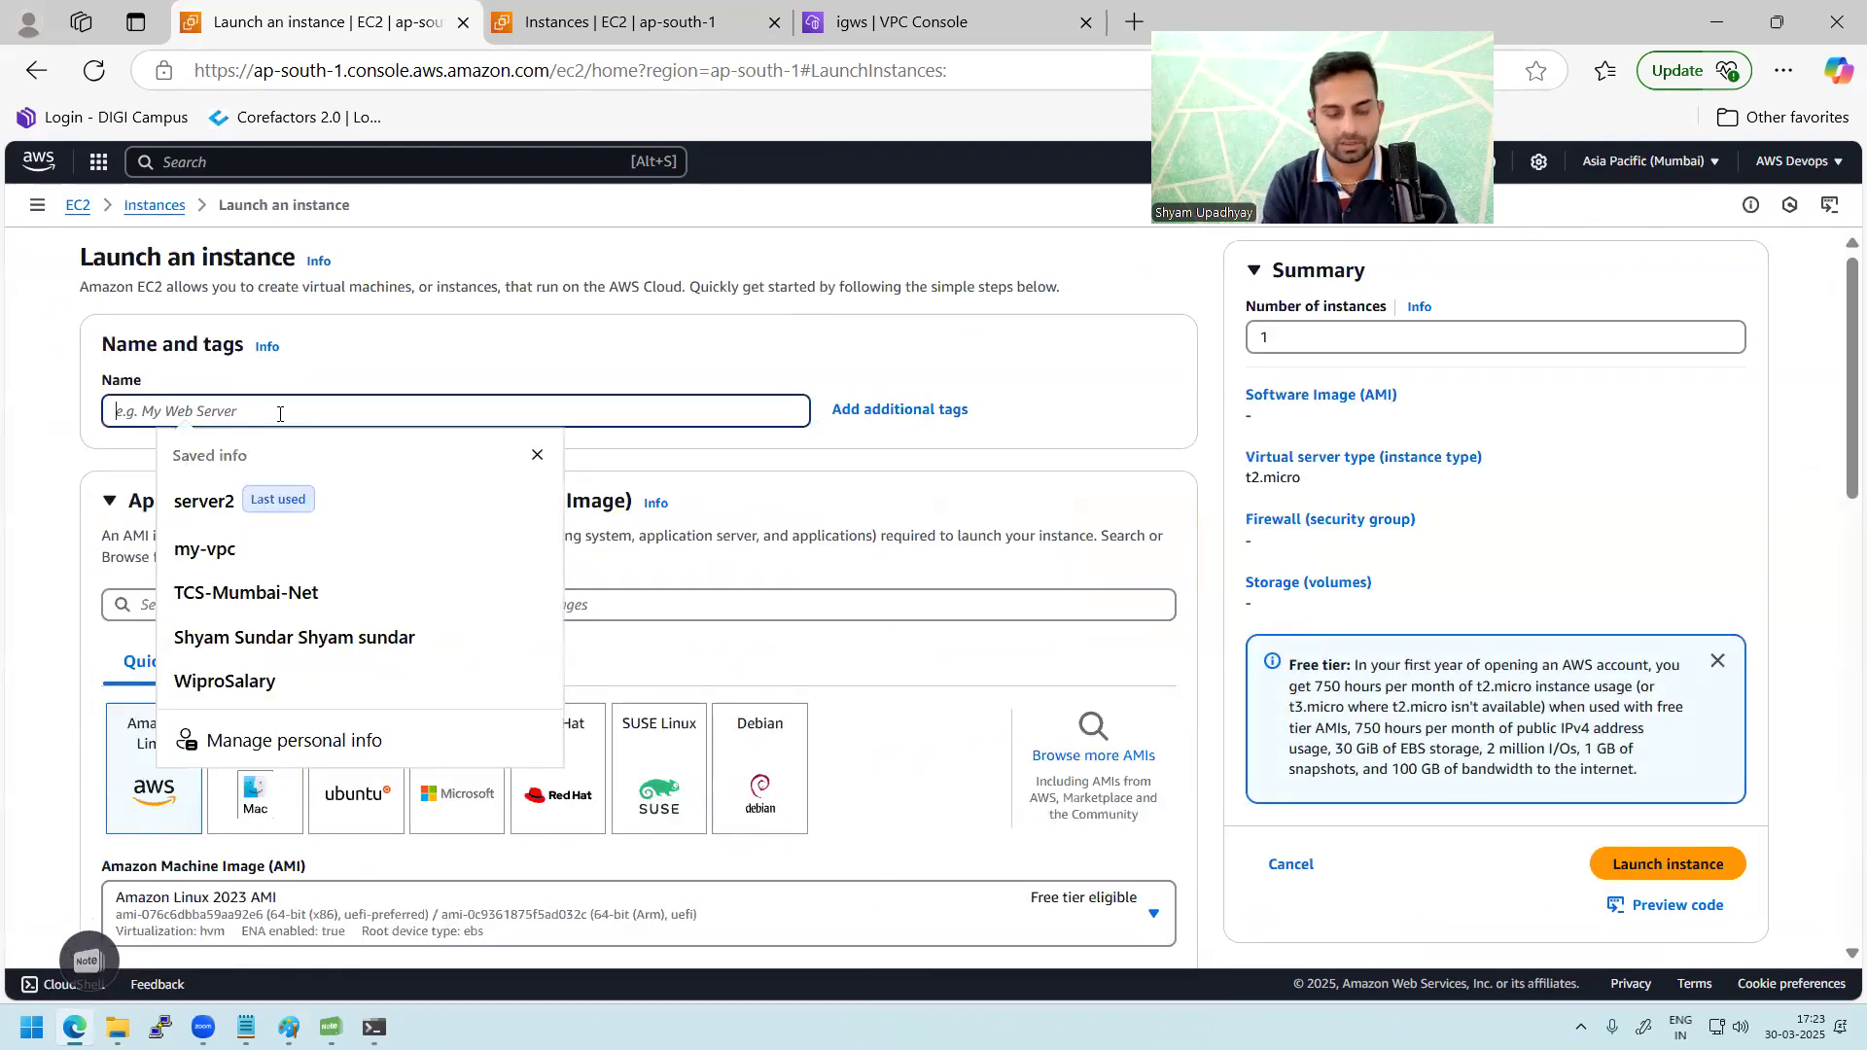
pyautogui.write('Server1-VPCB')
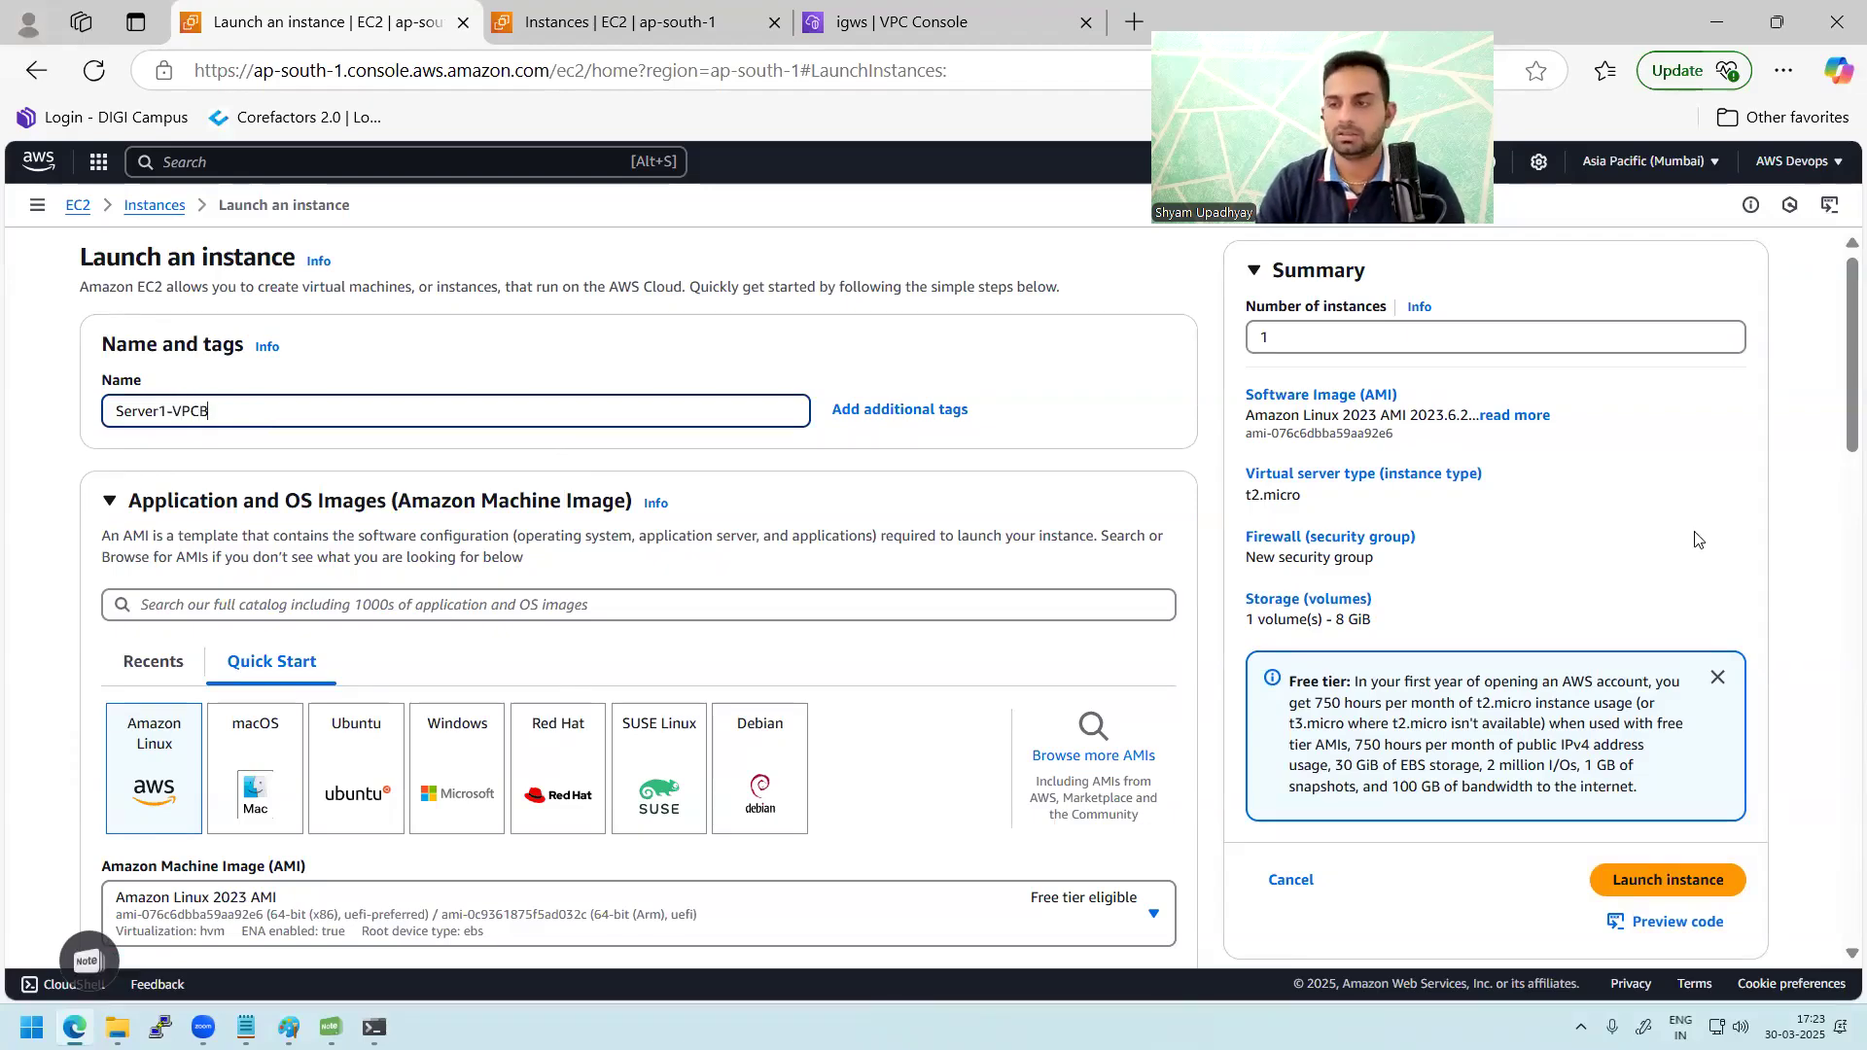
pyautogui.scroll(-2, 734, 654)
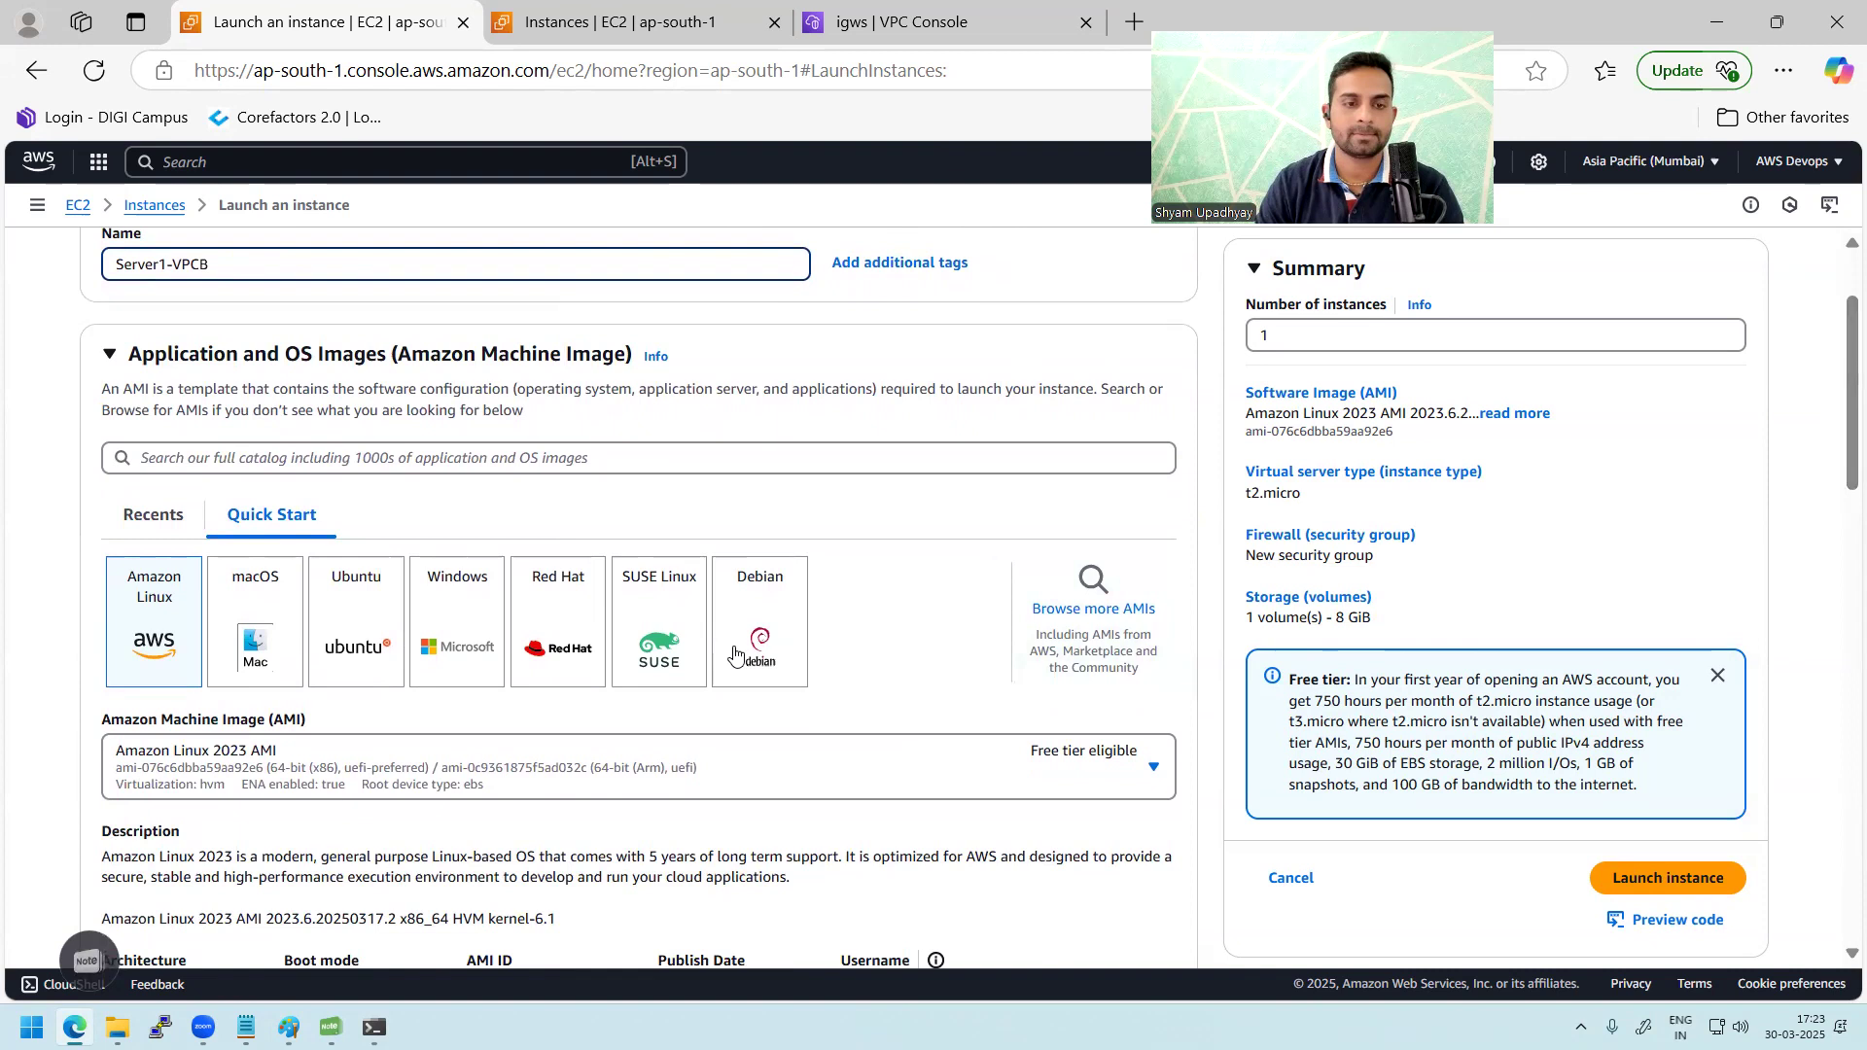
pyautogui.click(457, 623)
# Step: Choose the batch-afternoon key pair for the Server1-VPCB instance
pyautogui.moveTo(1844, 421); pyautogui.dragTo(1840, 691)
pyautogui.click(729, 435)
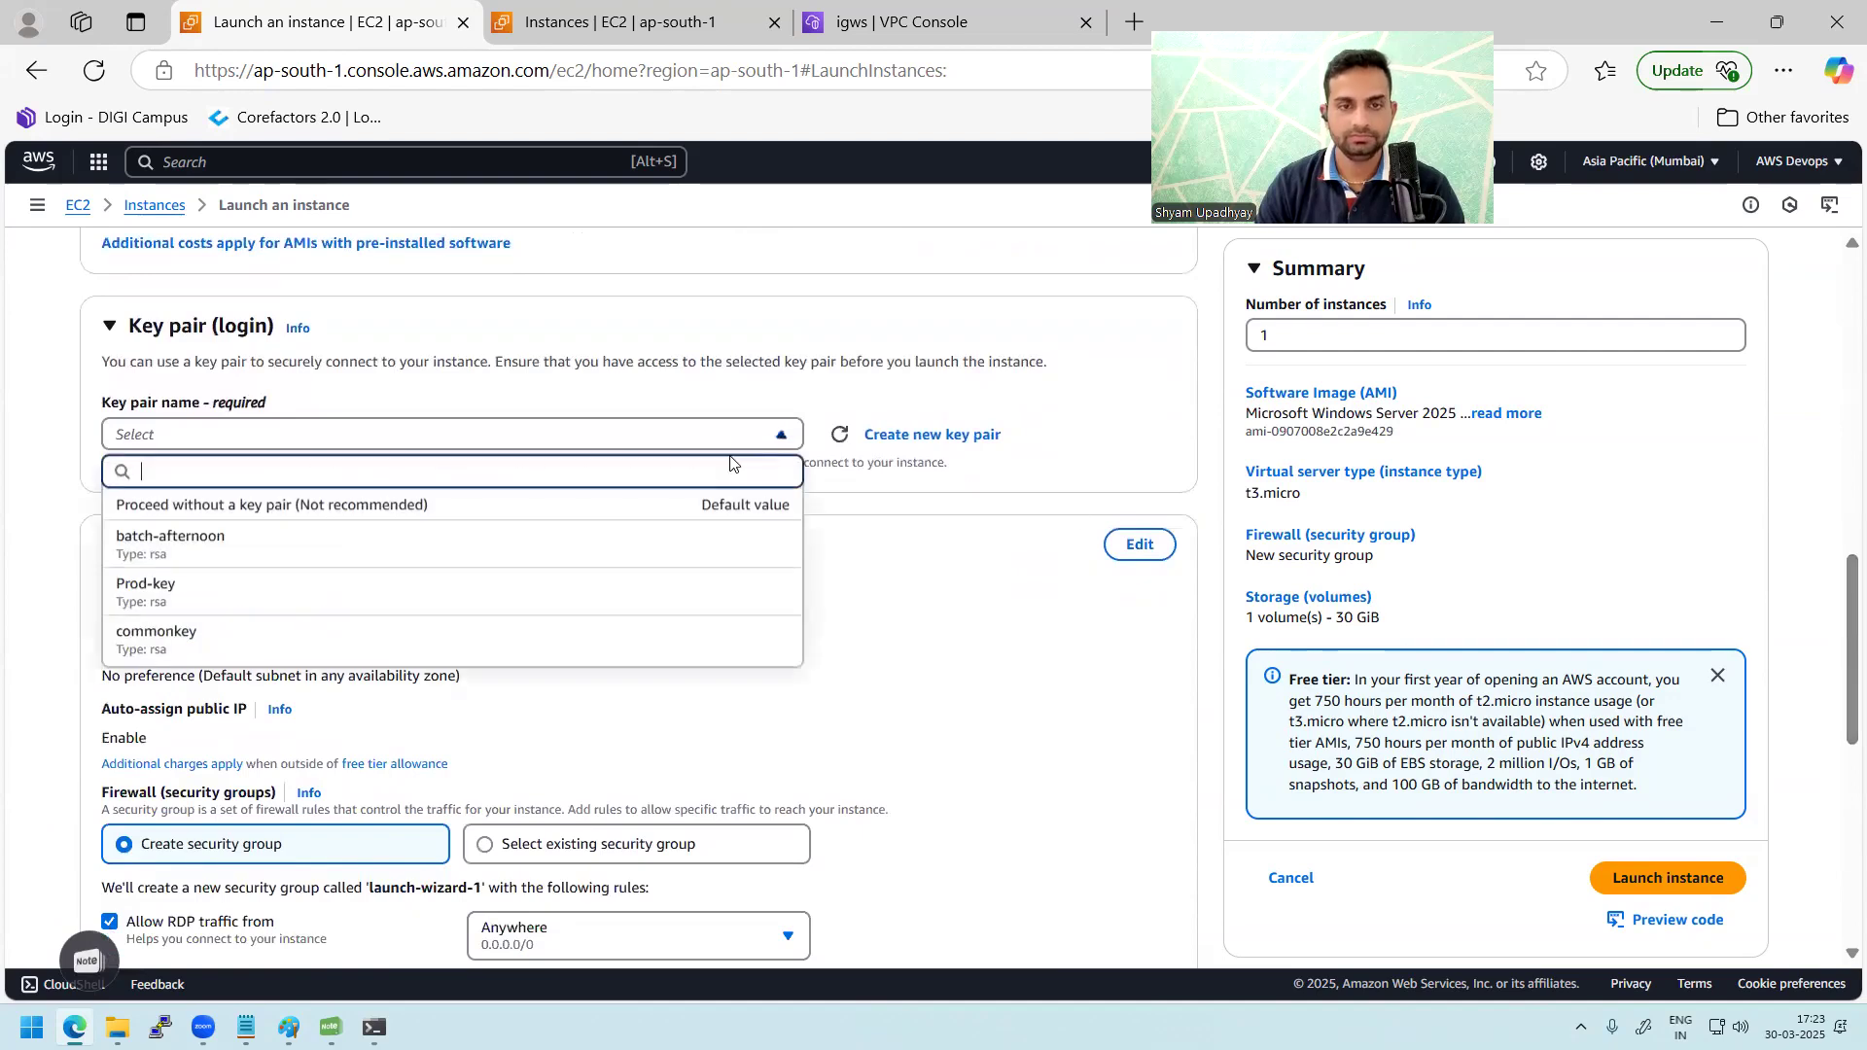
pyautogui.click(434, 554)
# Step: Edit the network settings to place the Windows instance in VPC-B (192.168.10.0/24)
pyautogui.click(1156, 552)
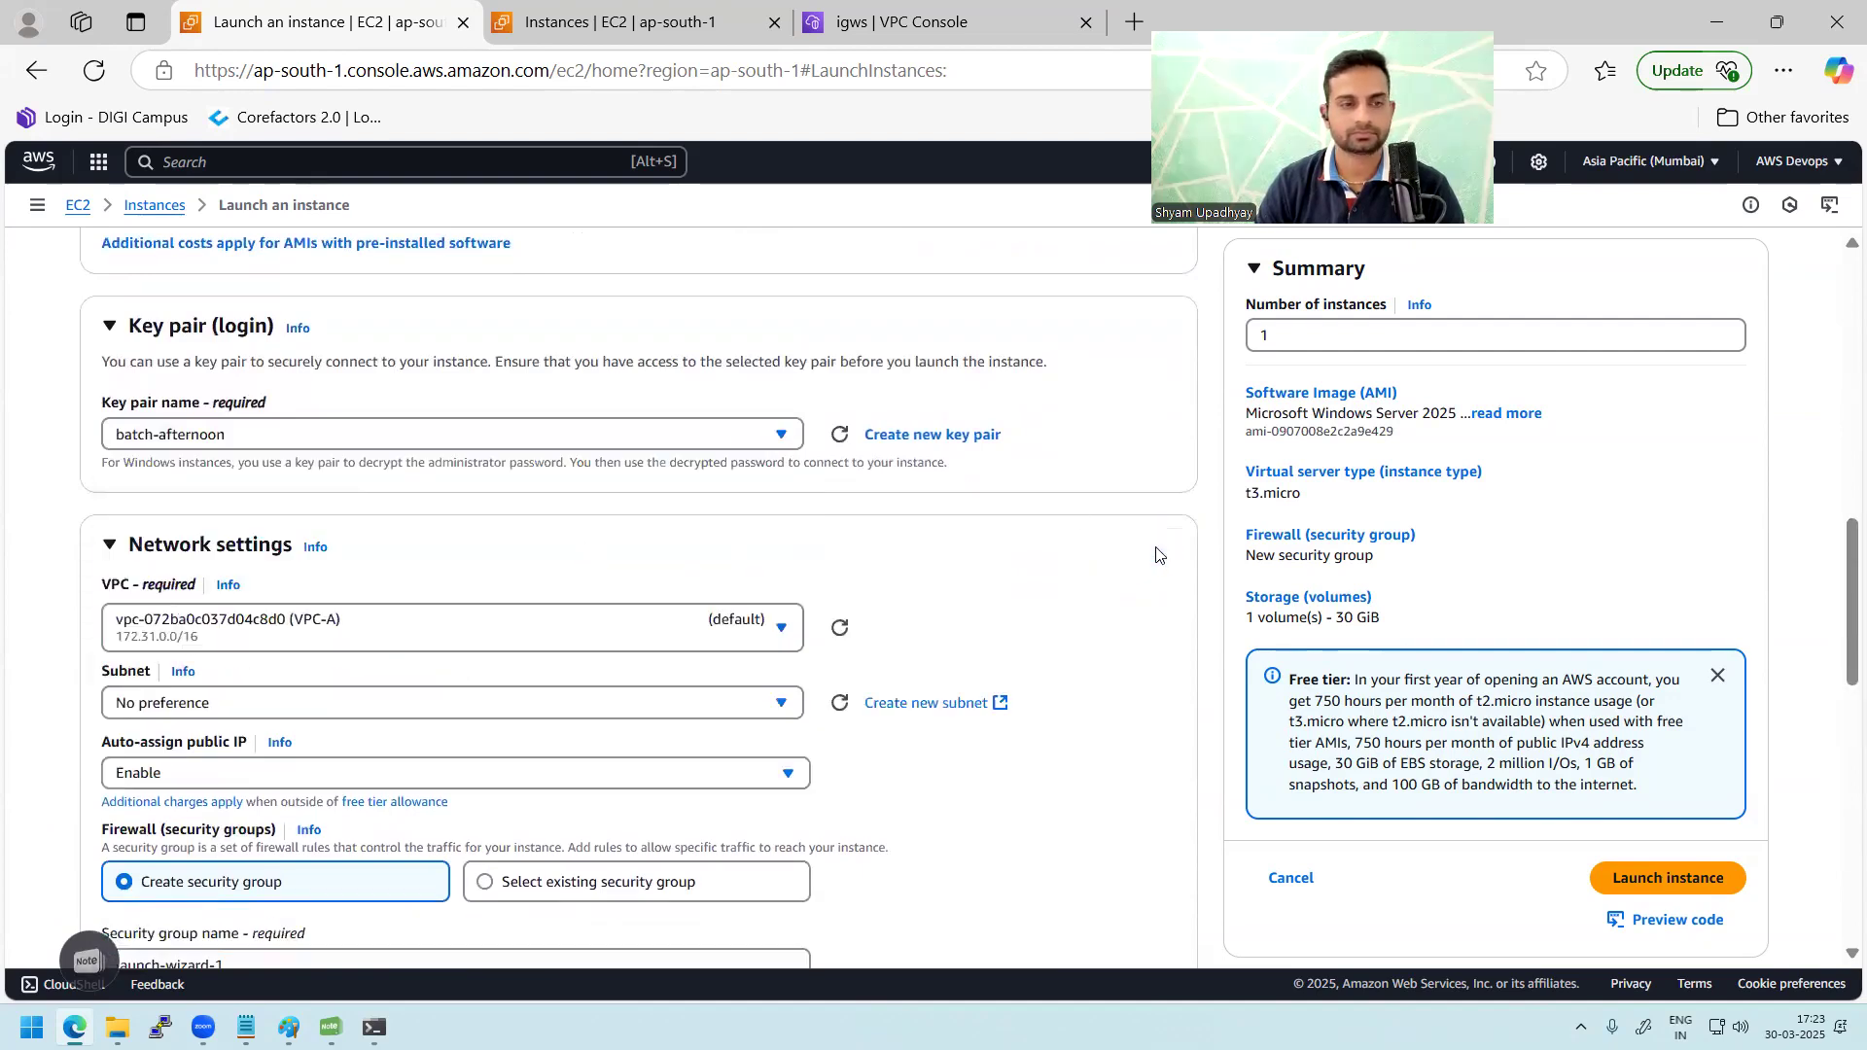
pyautogui.click(426, 630)
pyautogui.click(394, 760)
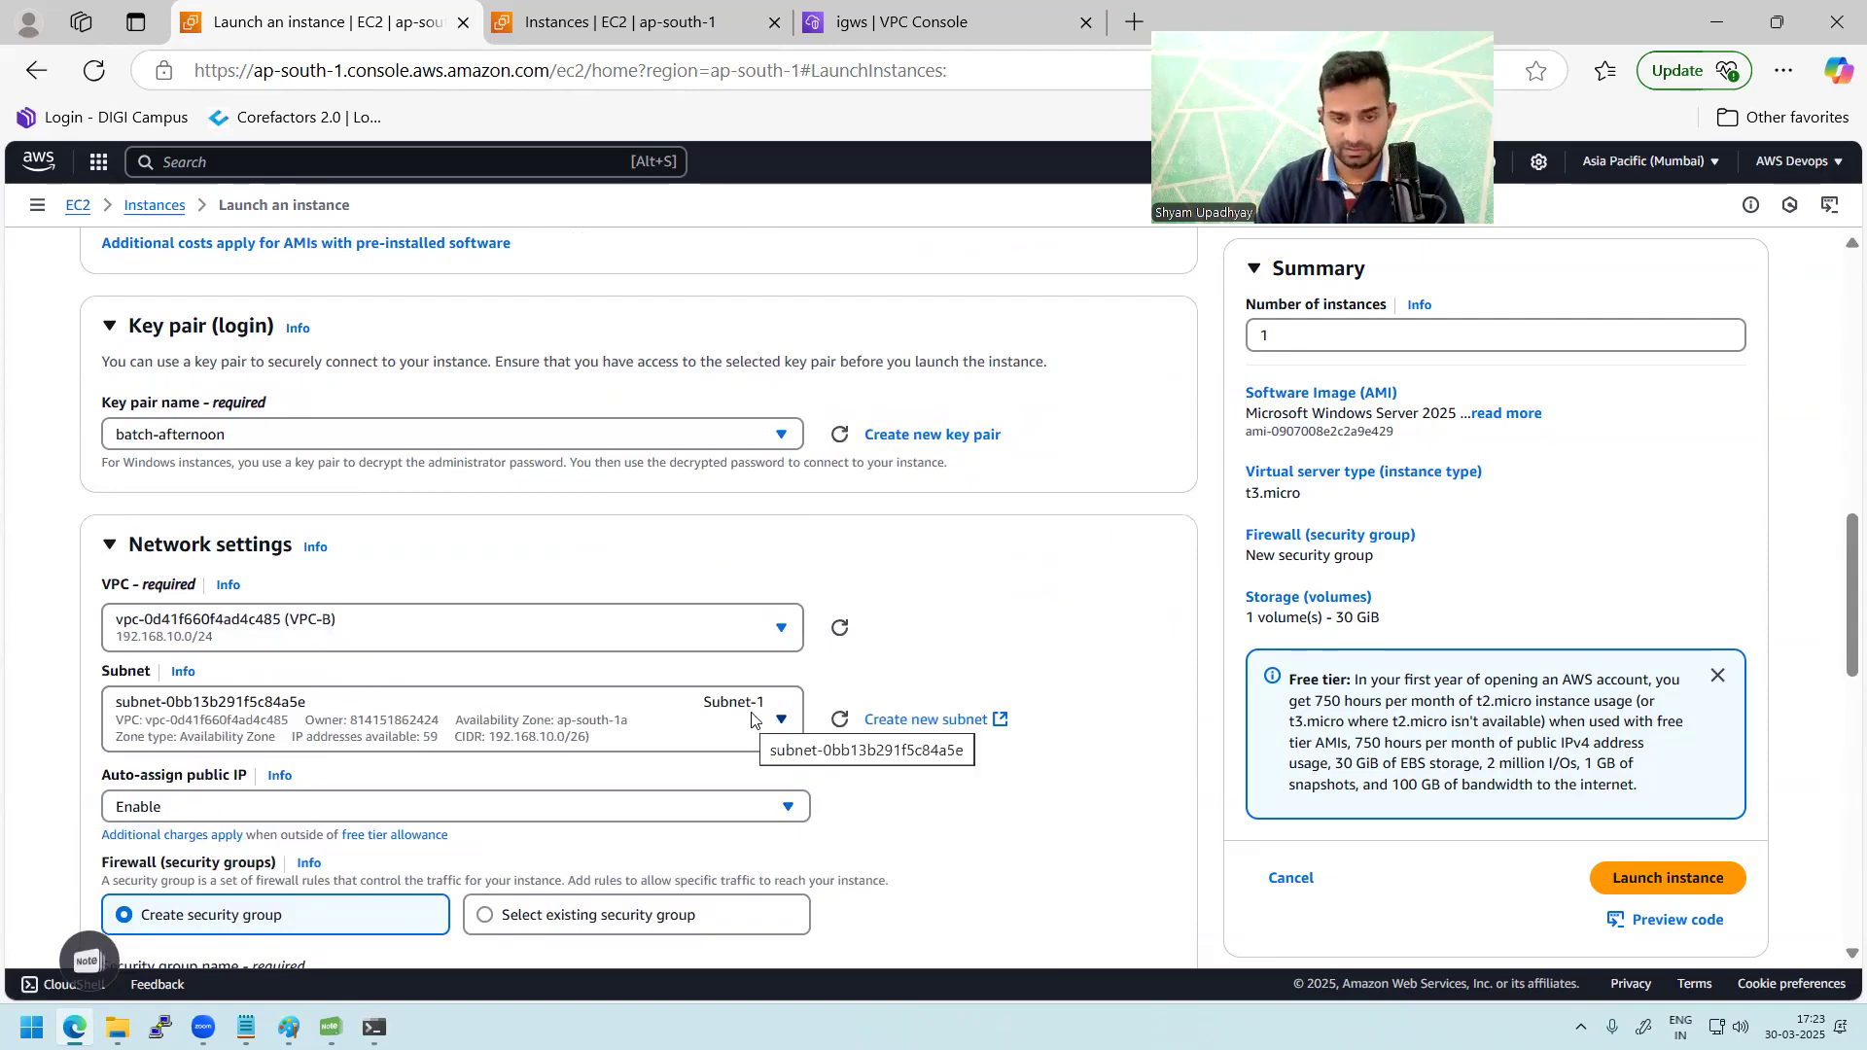
# Step: Assign VPC-B's existing default security group and launch the Server1-VPCB instance
pyautogui.moveTo(1836, 647); pyautogui.dragTo(1836, 846)
pyautogui.click(625, 342)
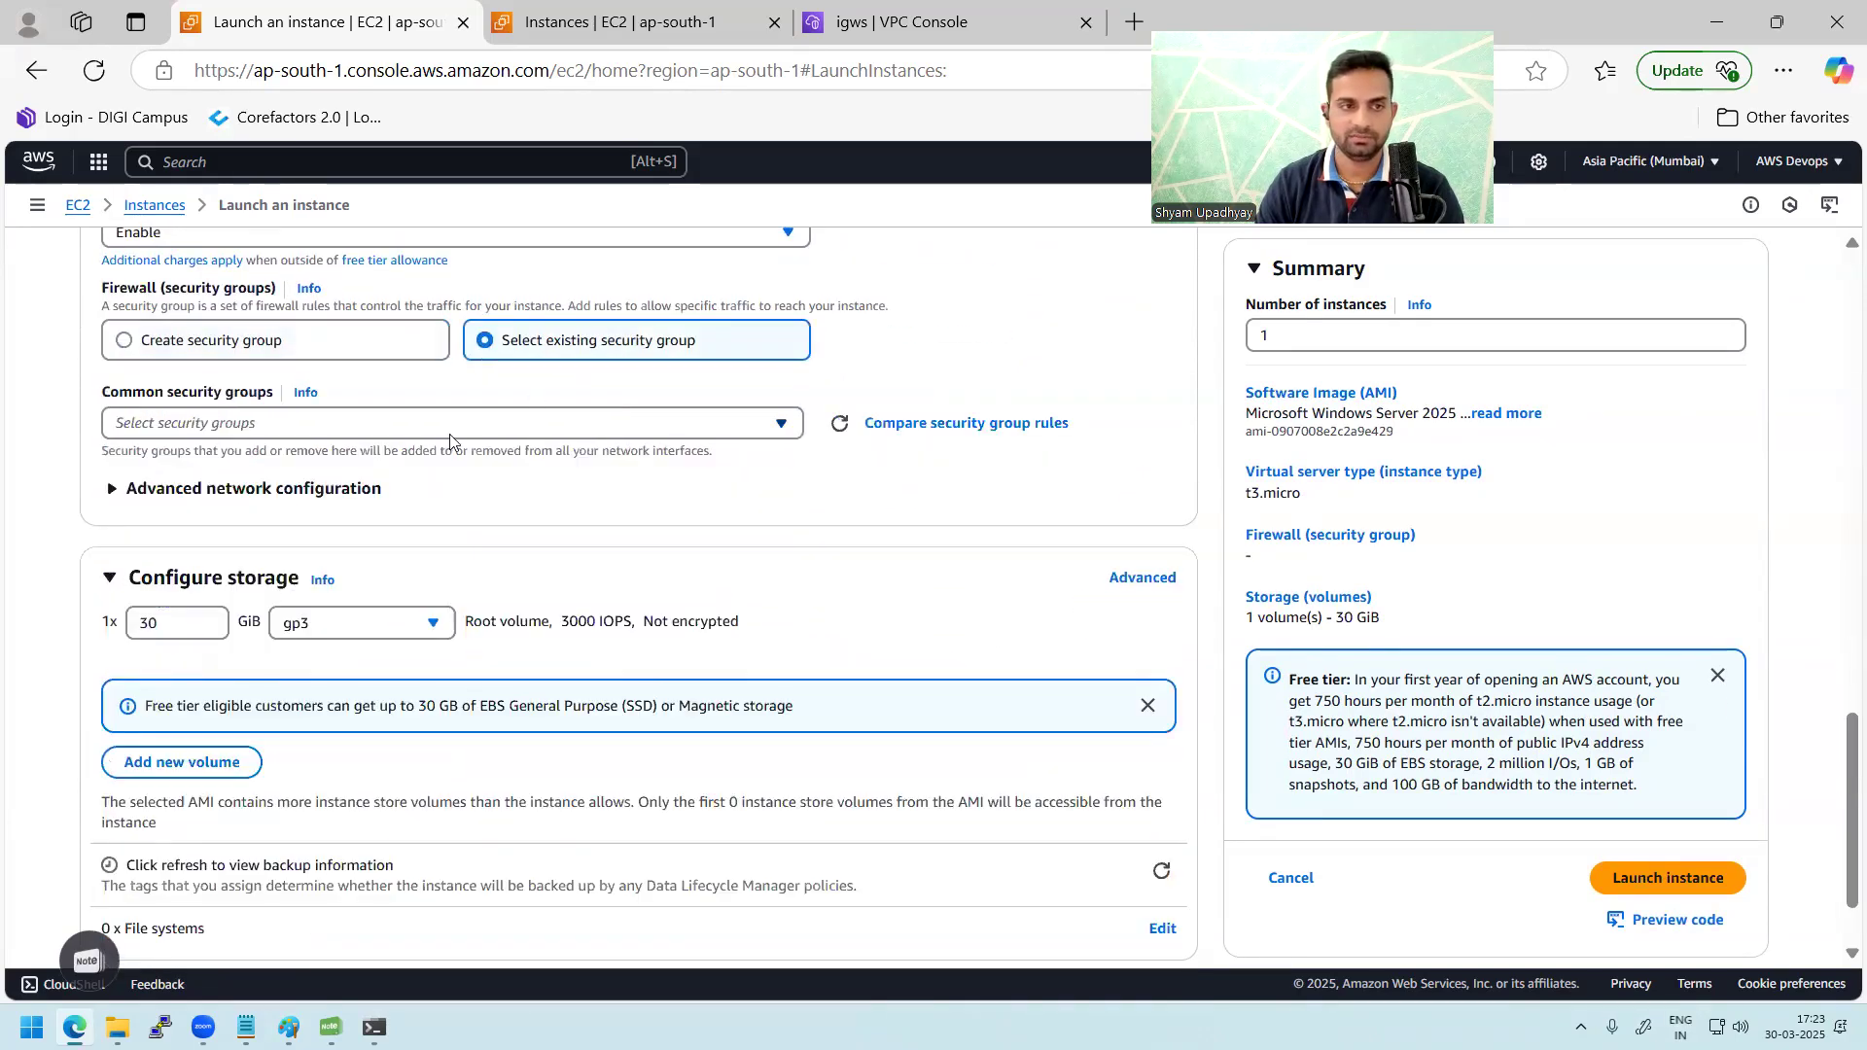
pyautogui.click(398, 428)
pyautogui.click(342, 517)
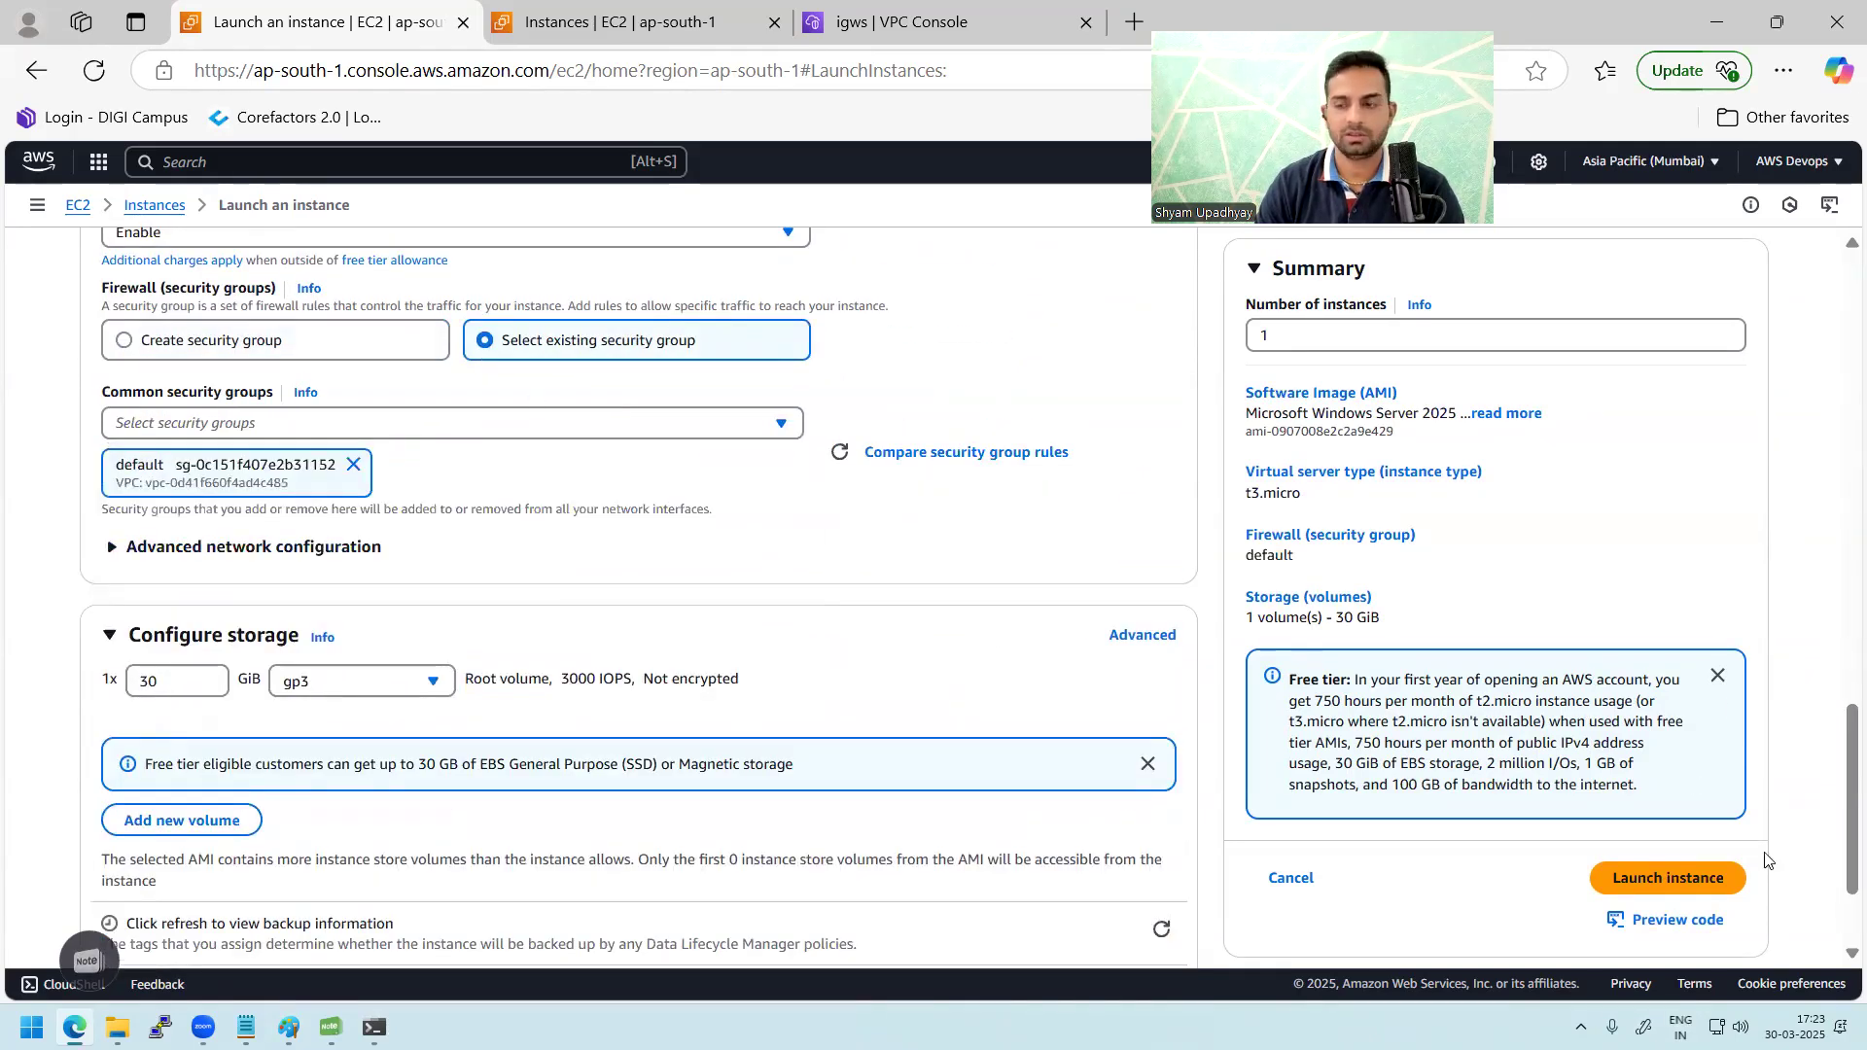
pyautogui.click(1667, 879)
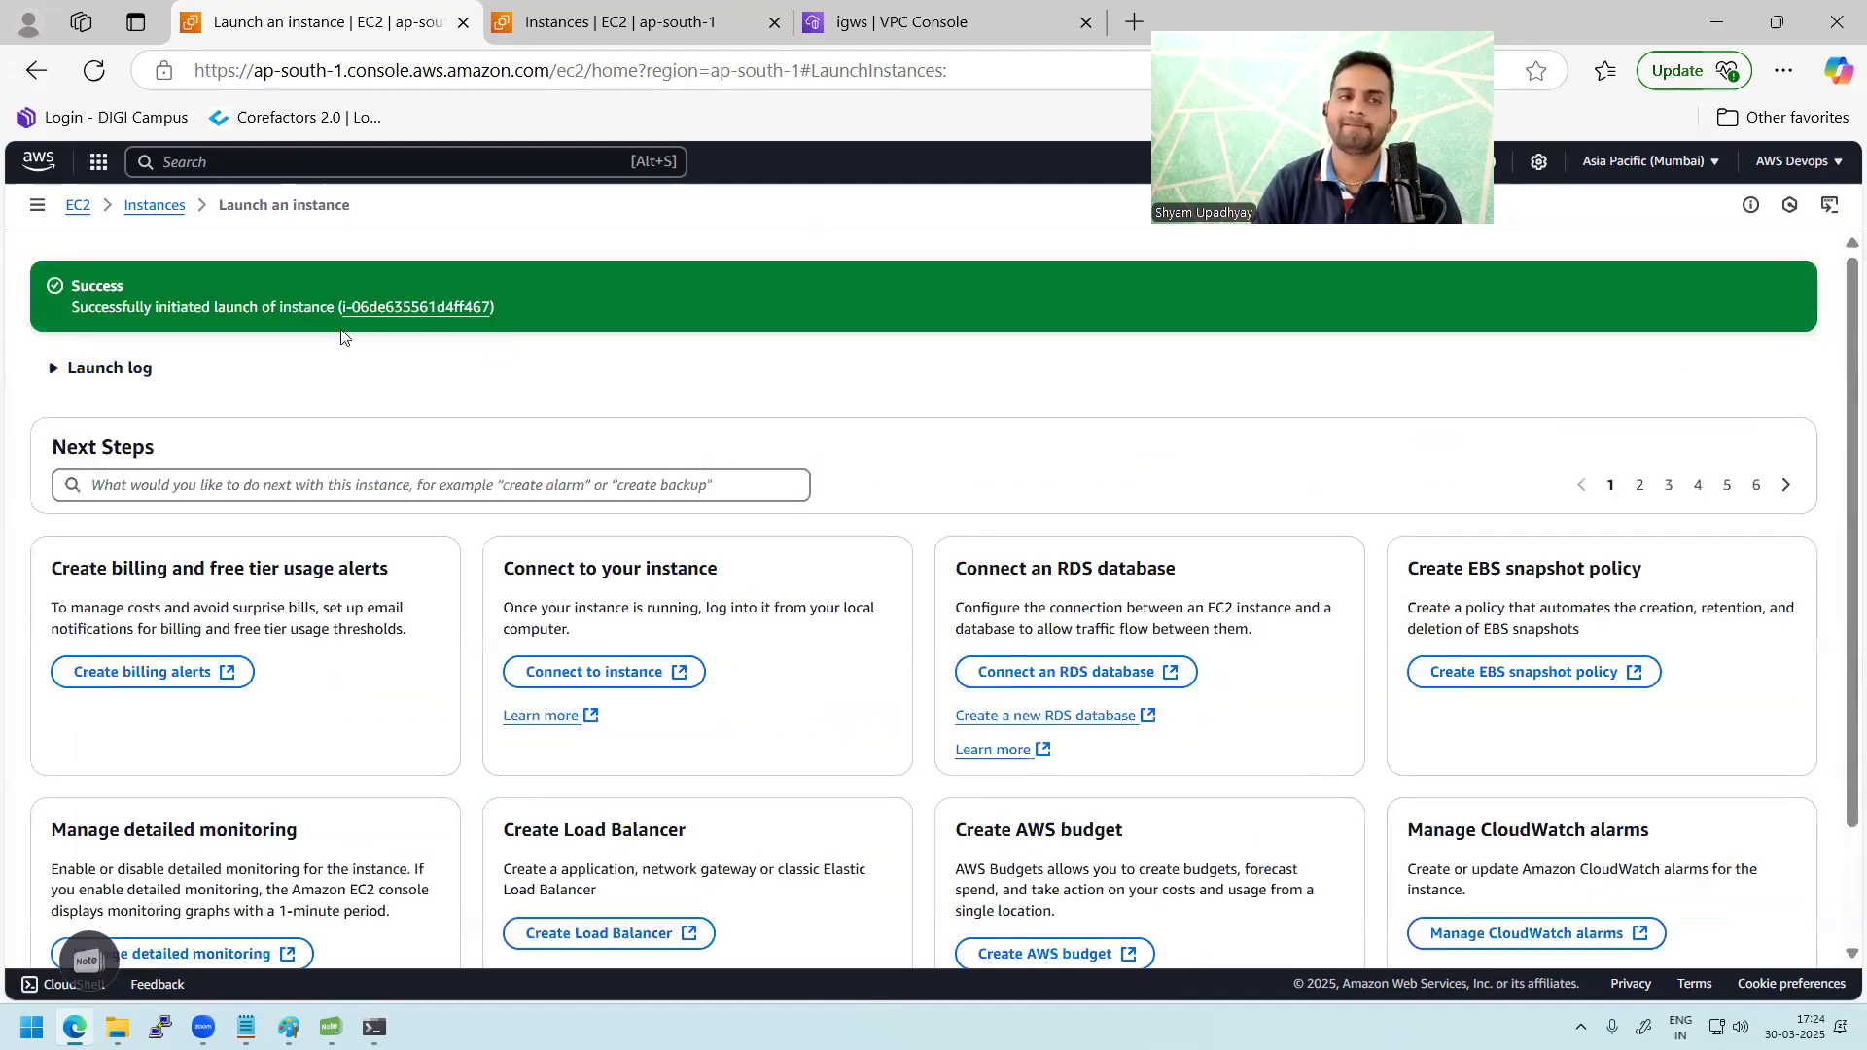
# Step: Return to the instances list, refresh it and filter it by instance state = running
pyautogui.click(154, 207)
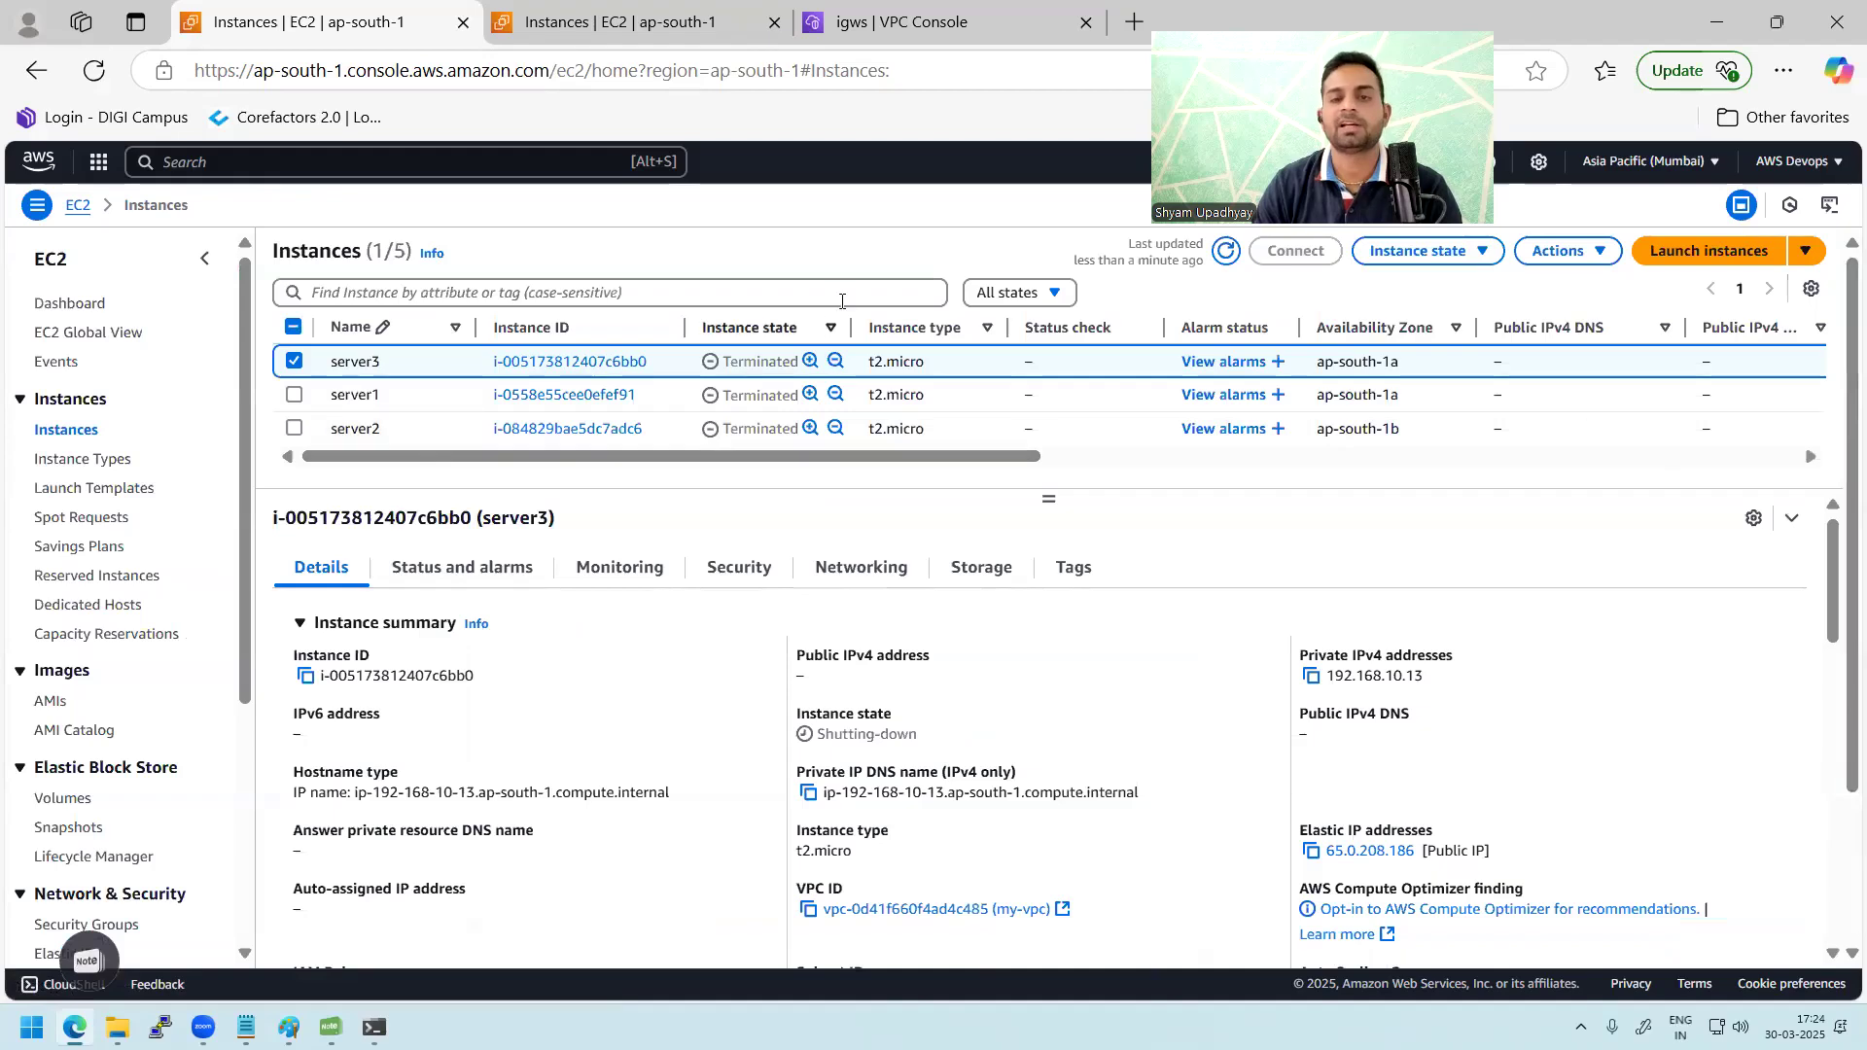
pyautogui.click(1225, 252)
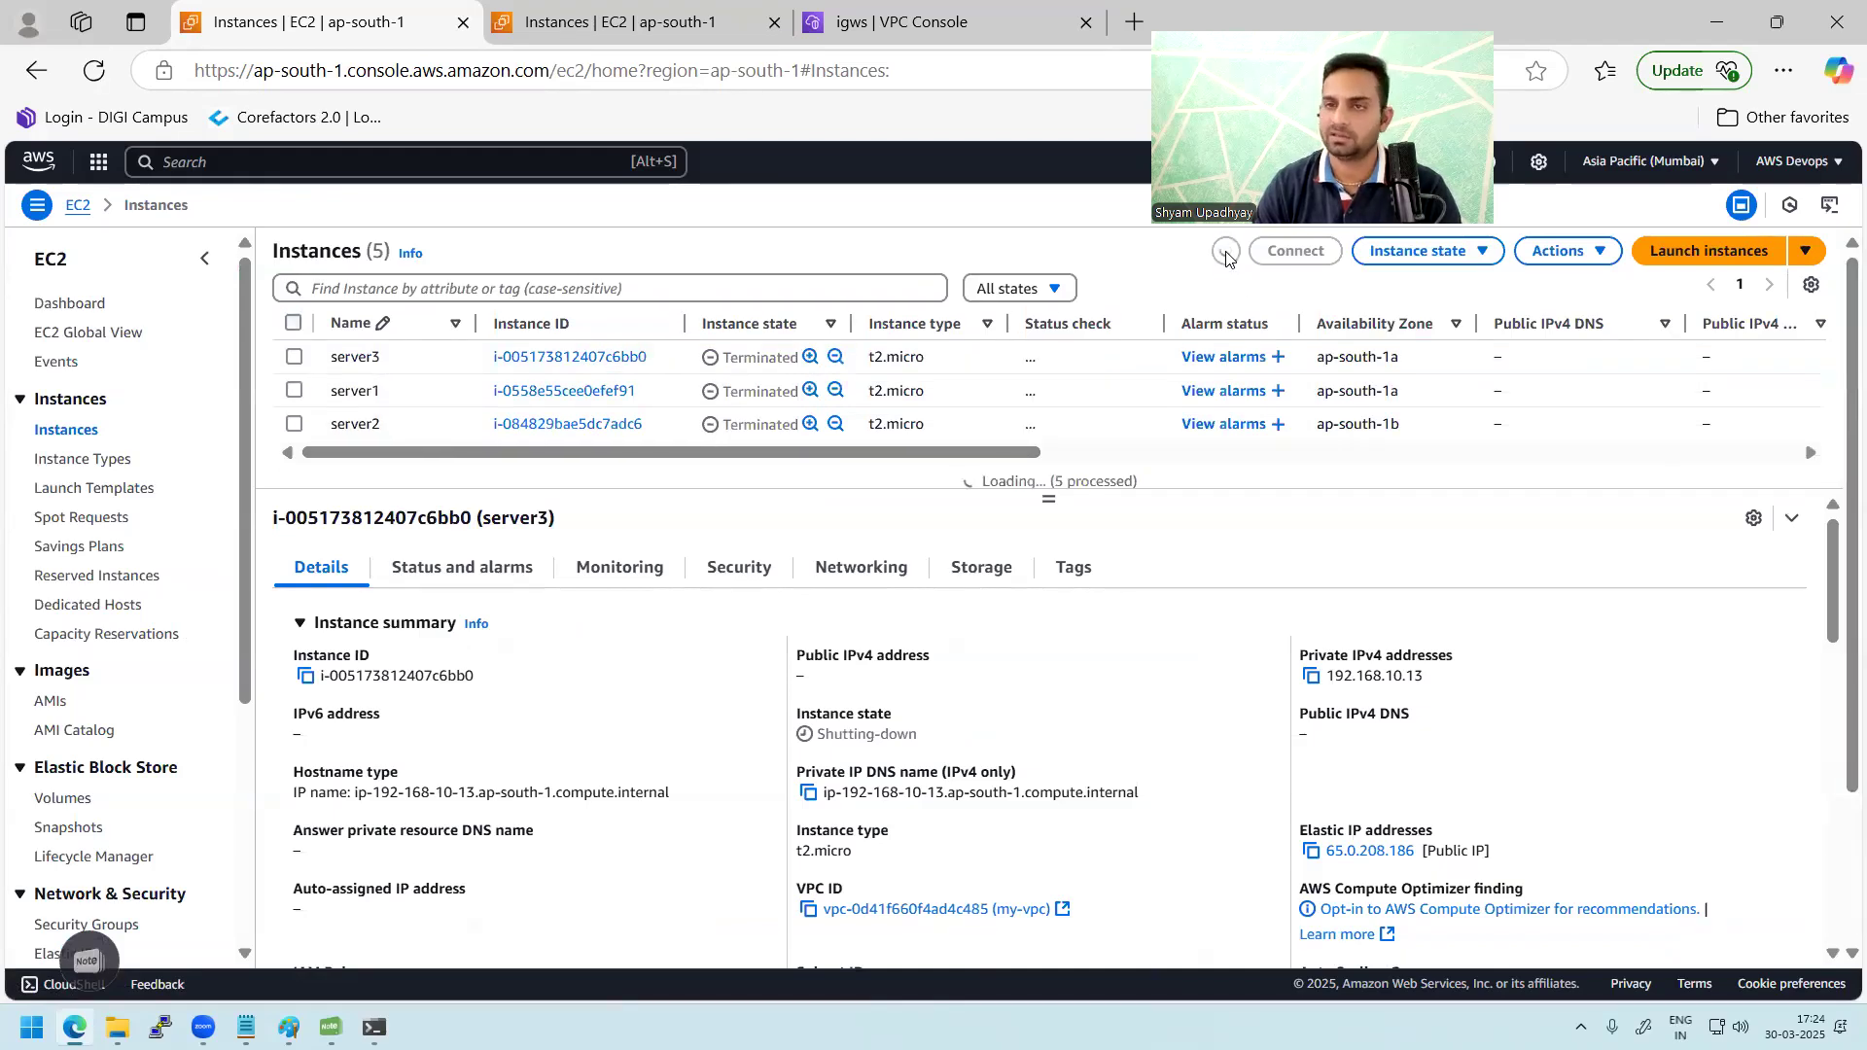
pyautogui.click(440, 294)
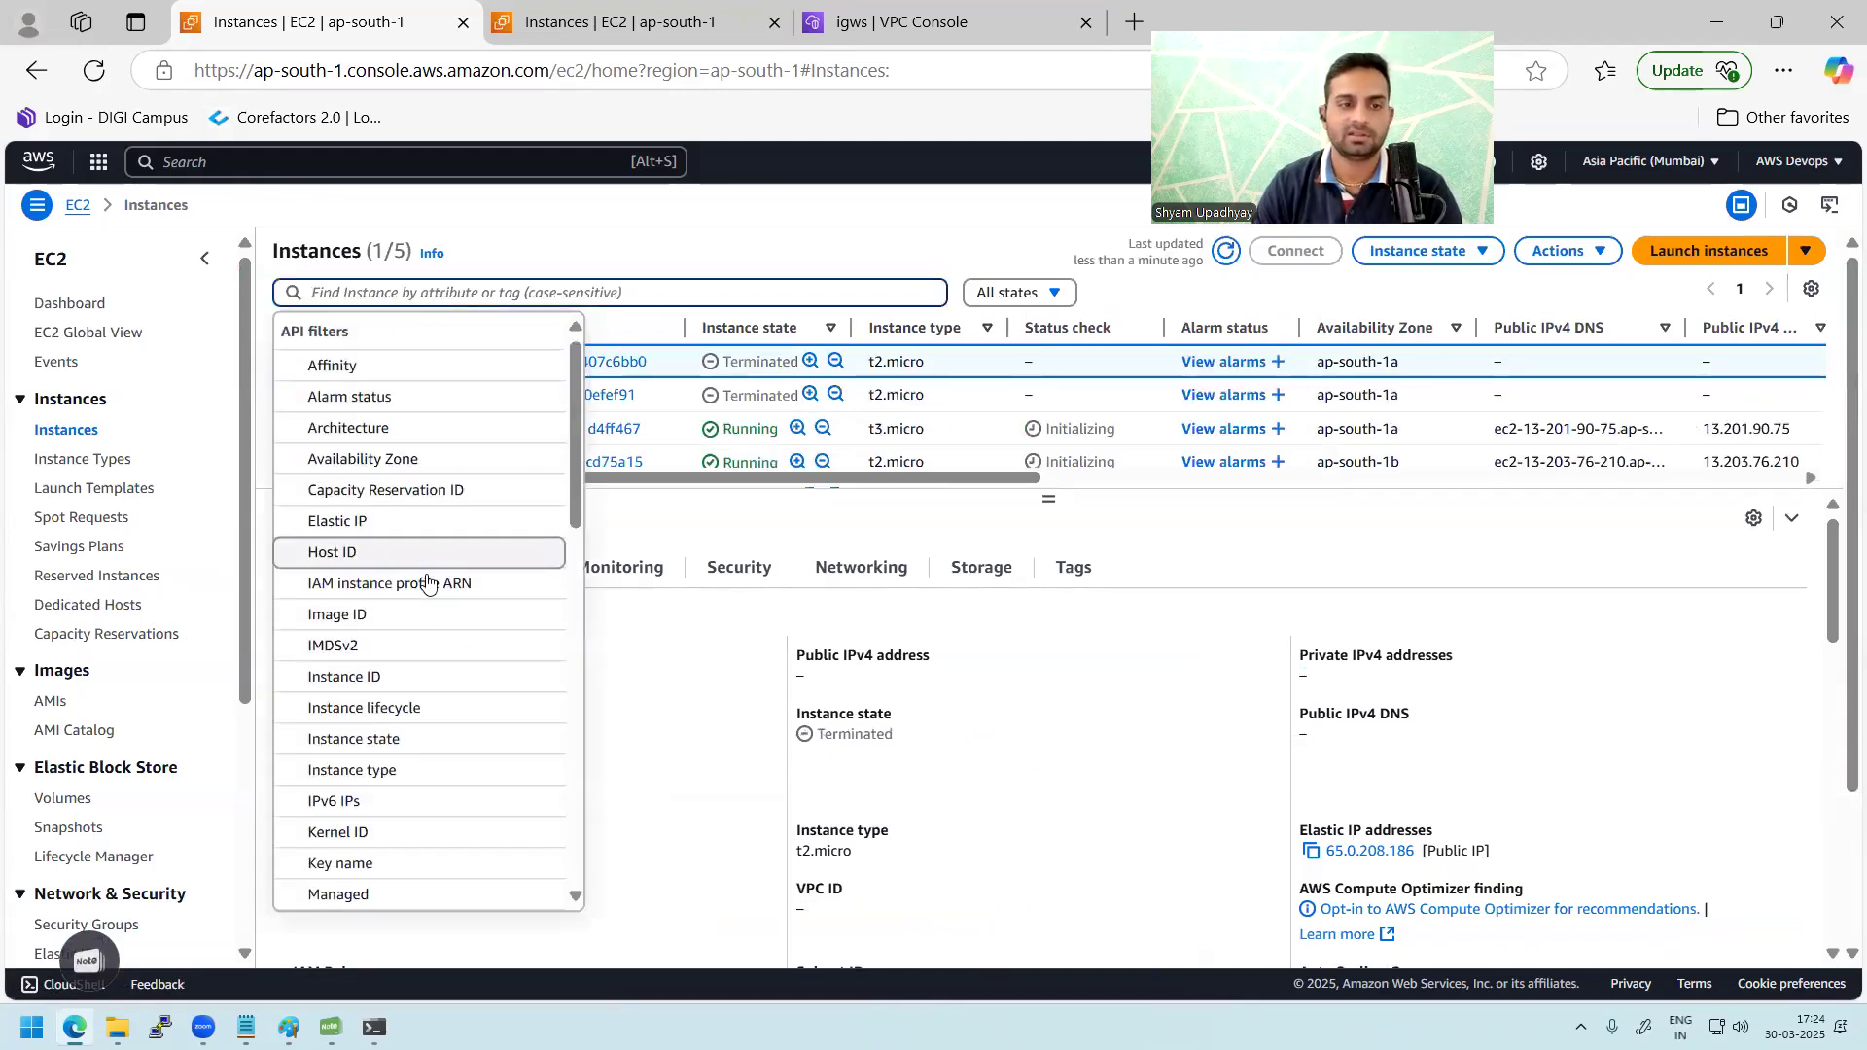
pyautogui.click(385, 740)
pyautogui.click(419, 467)
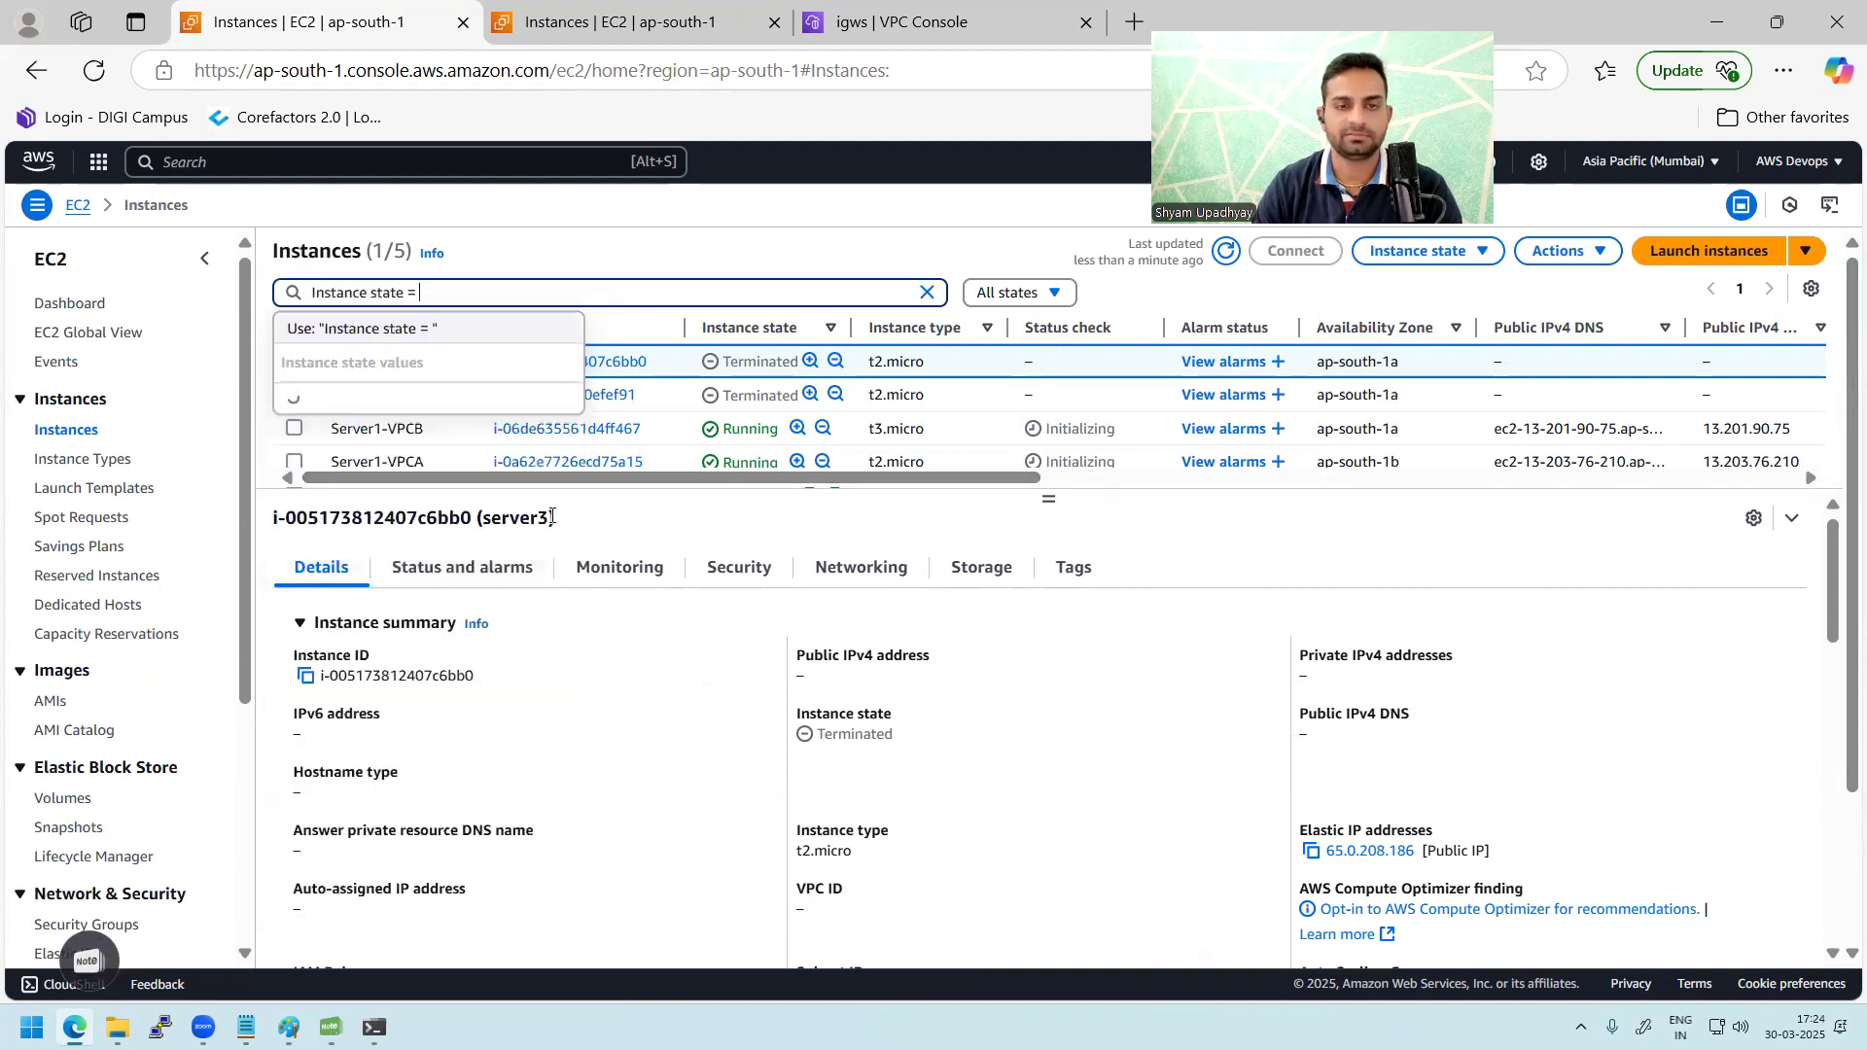
pyautogui.click(433, 397)
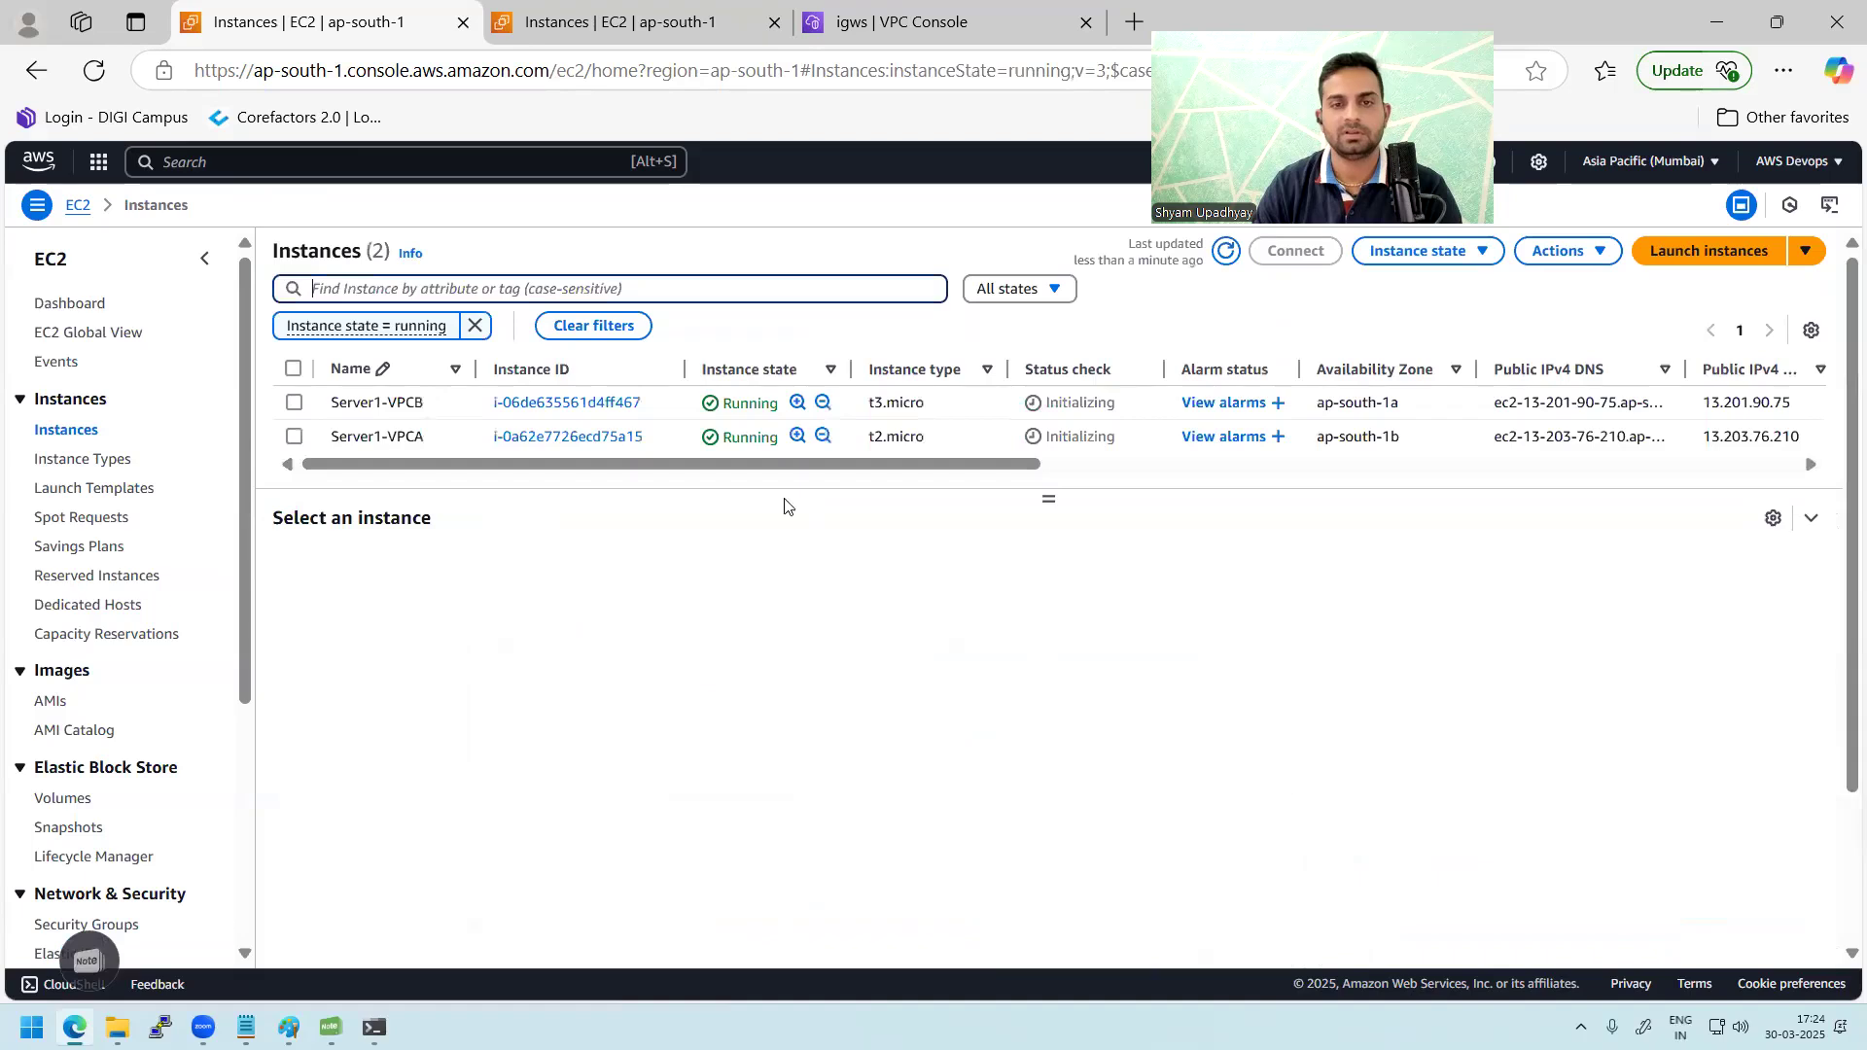
# Step: Copy Server1-VPCA's public IPv4 address and enter it as the host name in a new PuTTY session
pyautogui.click(479, 437)
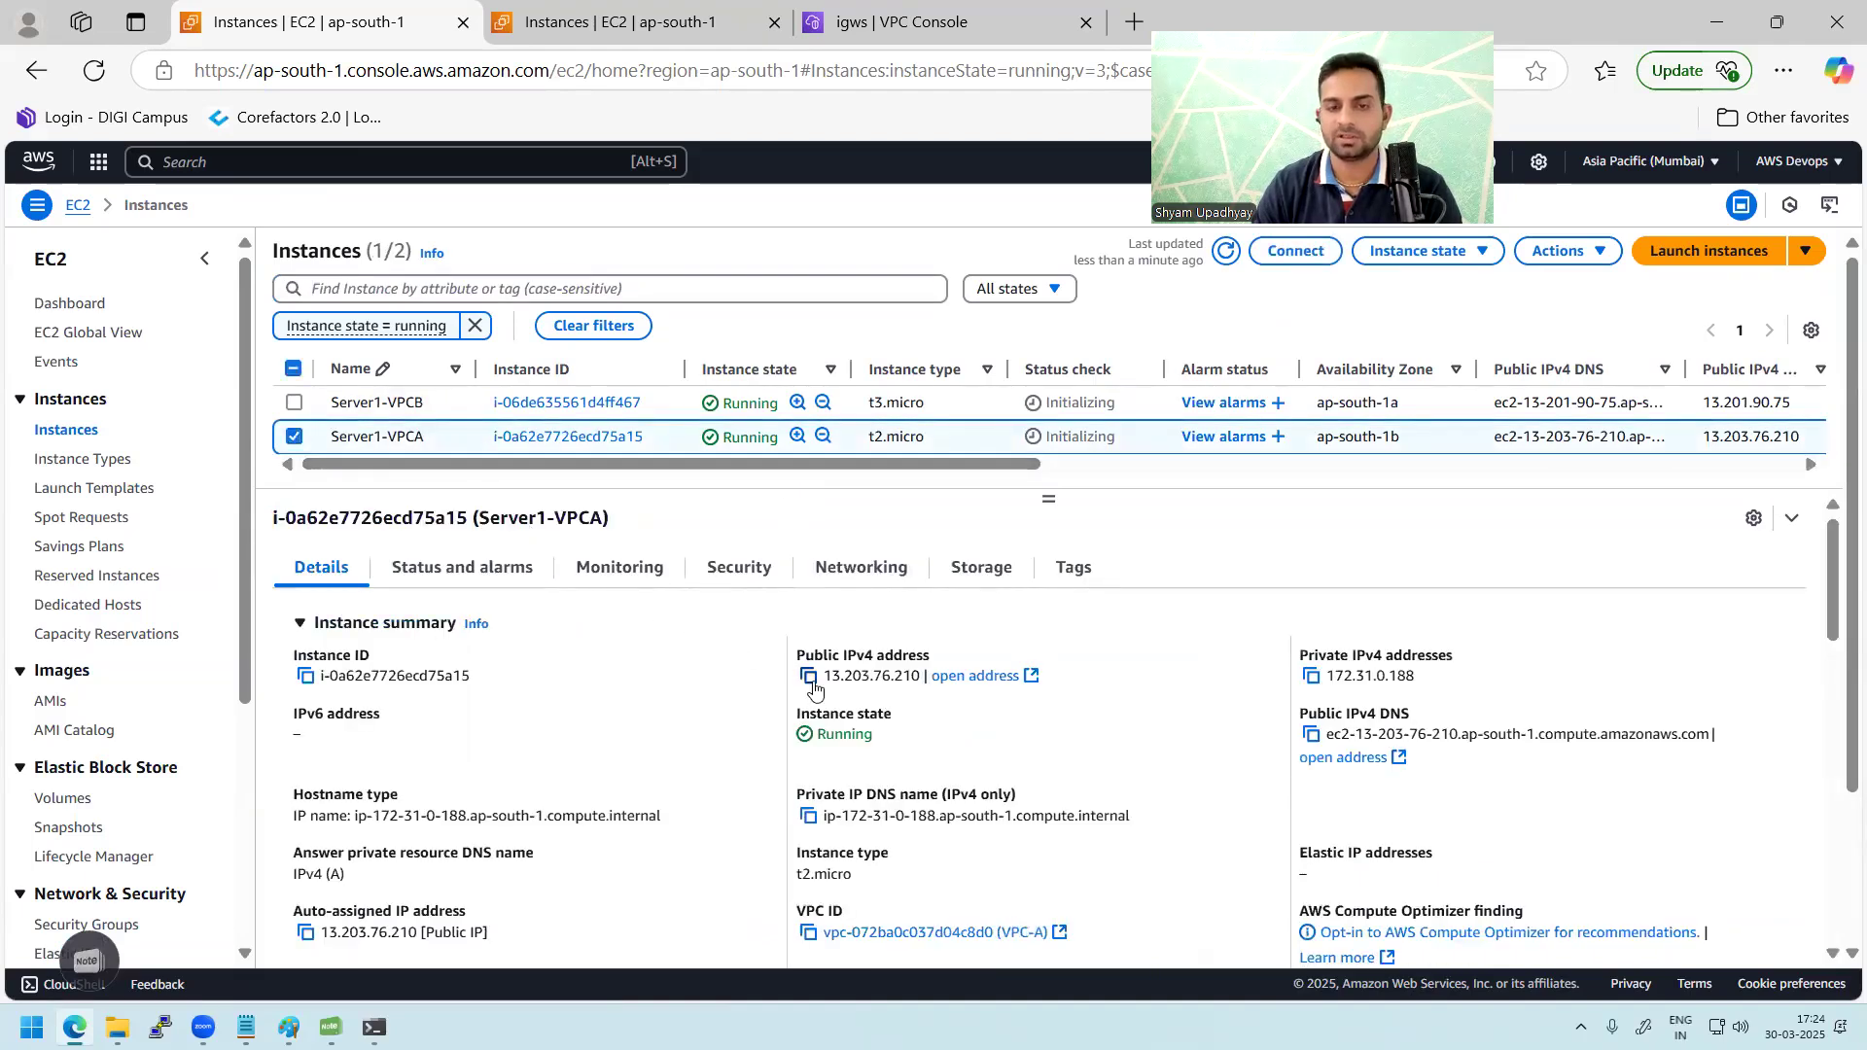
pyautogui.click(808, 678)
pyautogui.press('super+3')
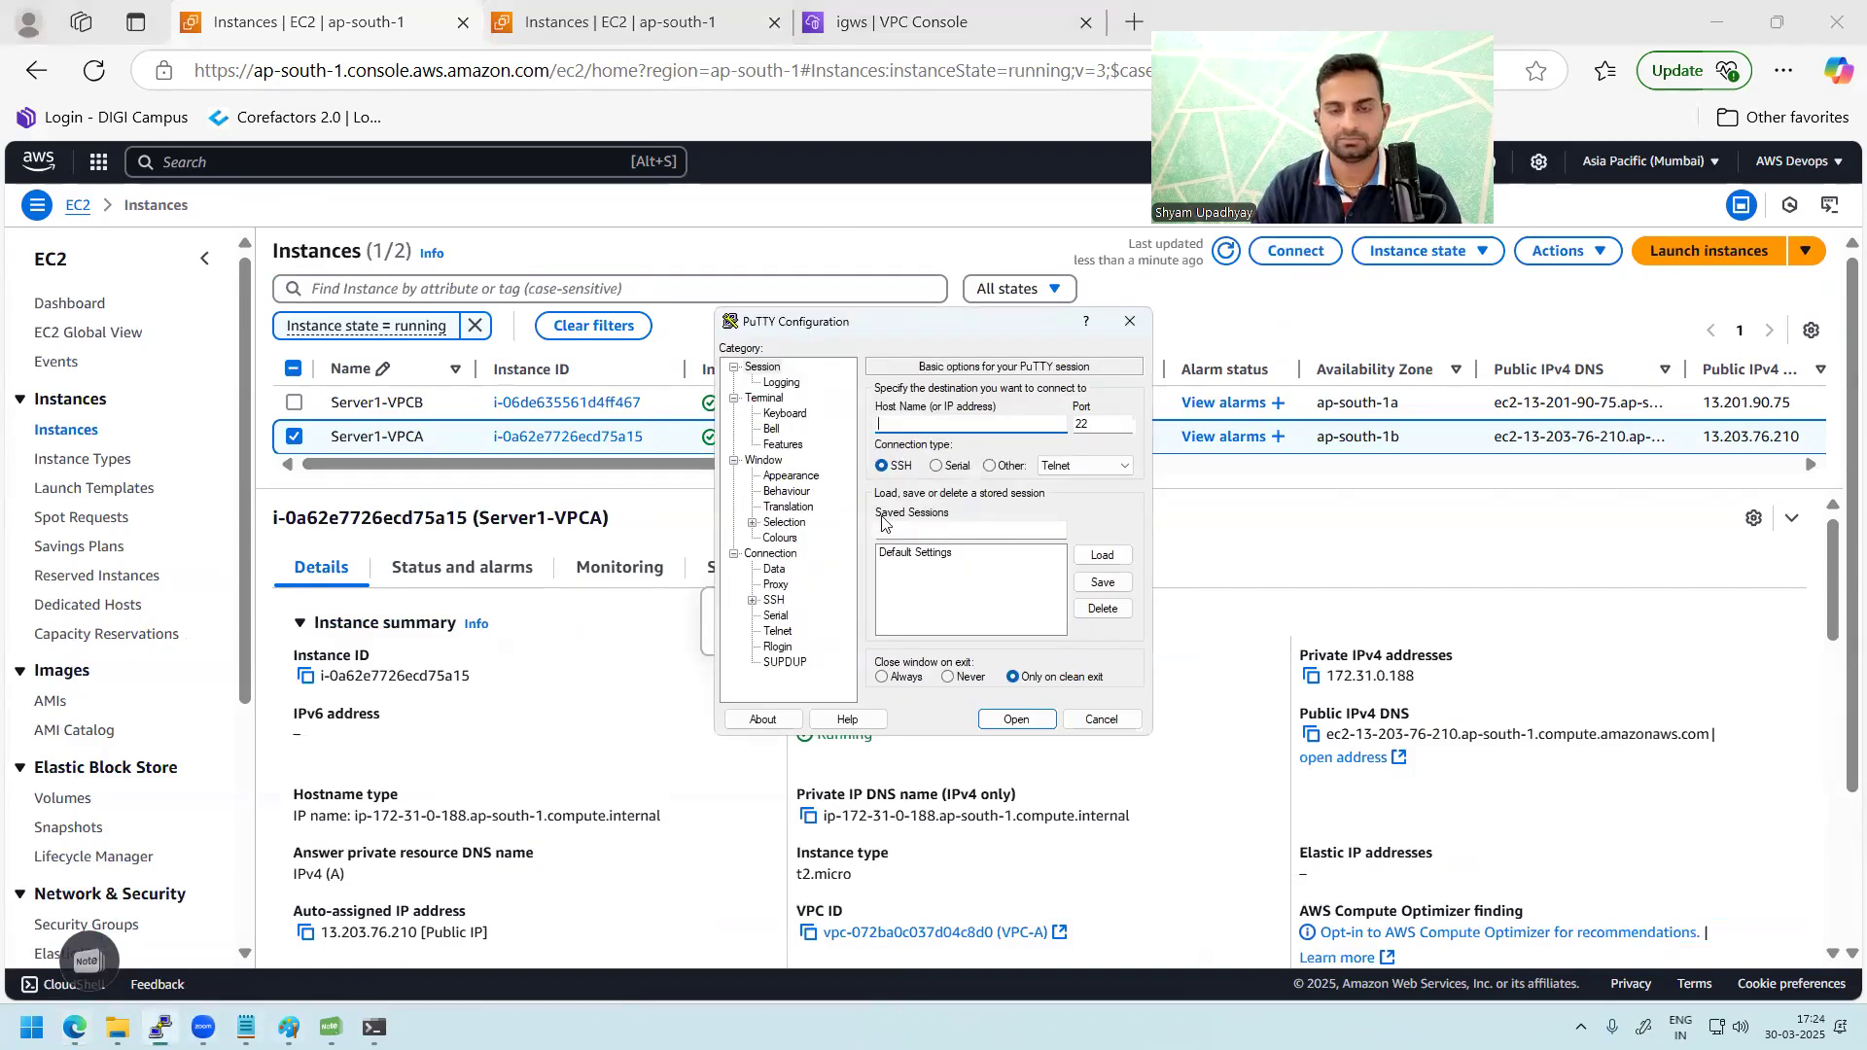
pyautogui.hotkey('ctrl', 'v')
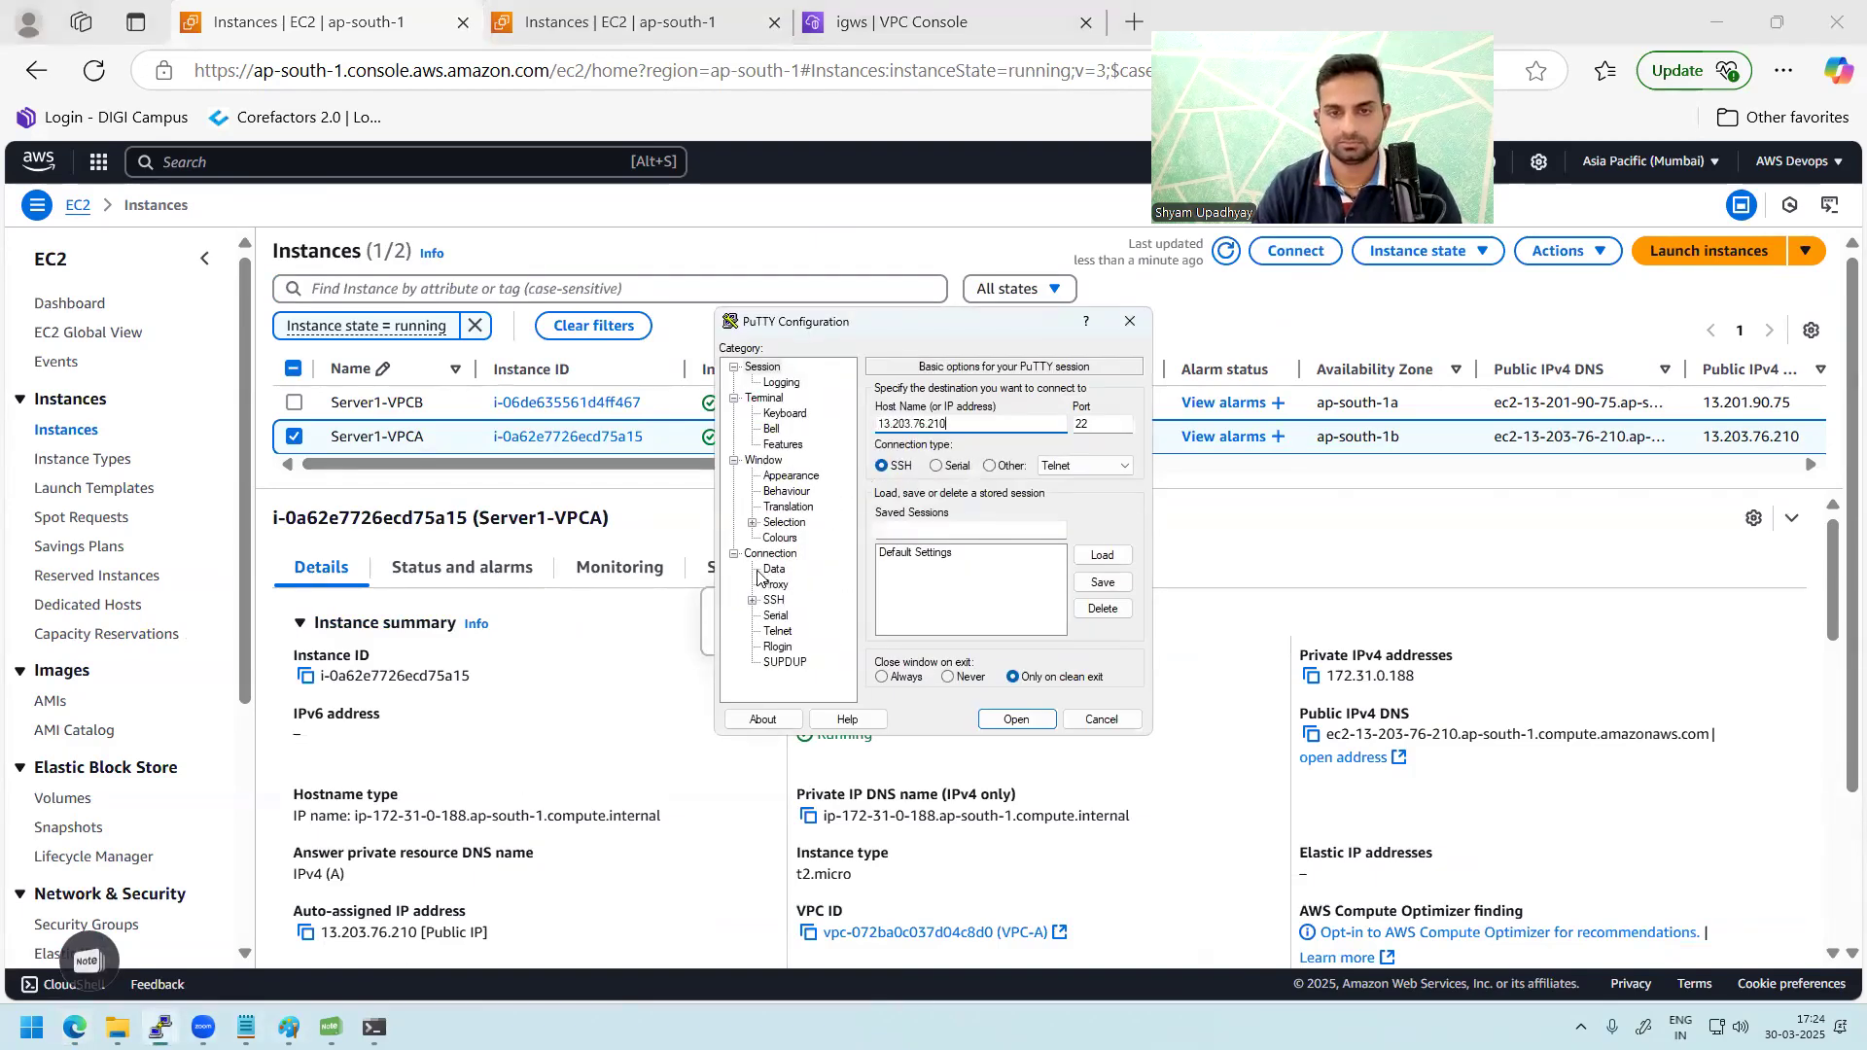
# Step: In the SSH authentication credentials, load the afternoon-batch private key file from the Desktop
pyautogui.click(755, 601)
pyautogui.click(771, 617)
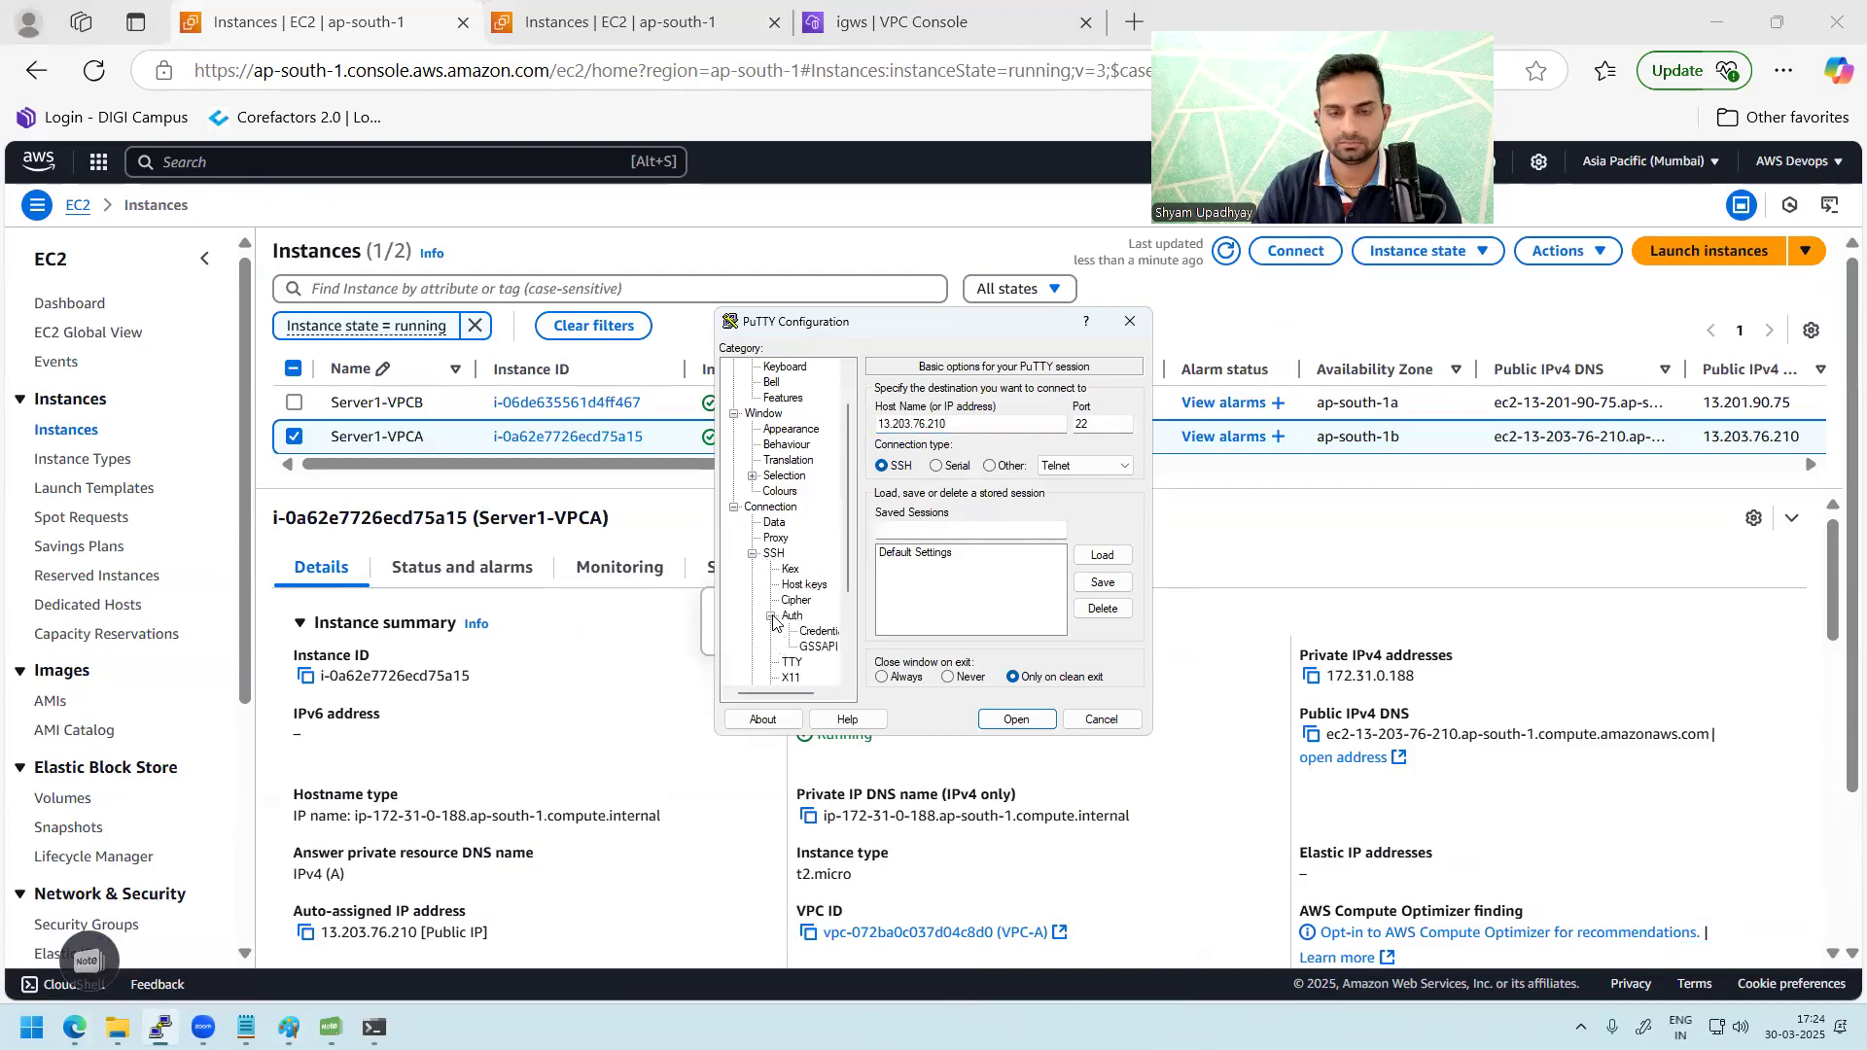
pyautogui.click(813, 632)
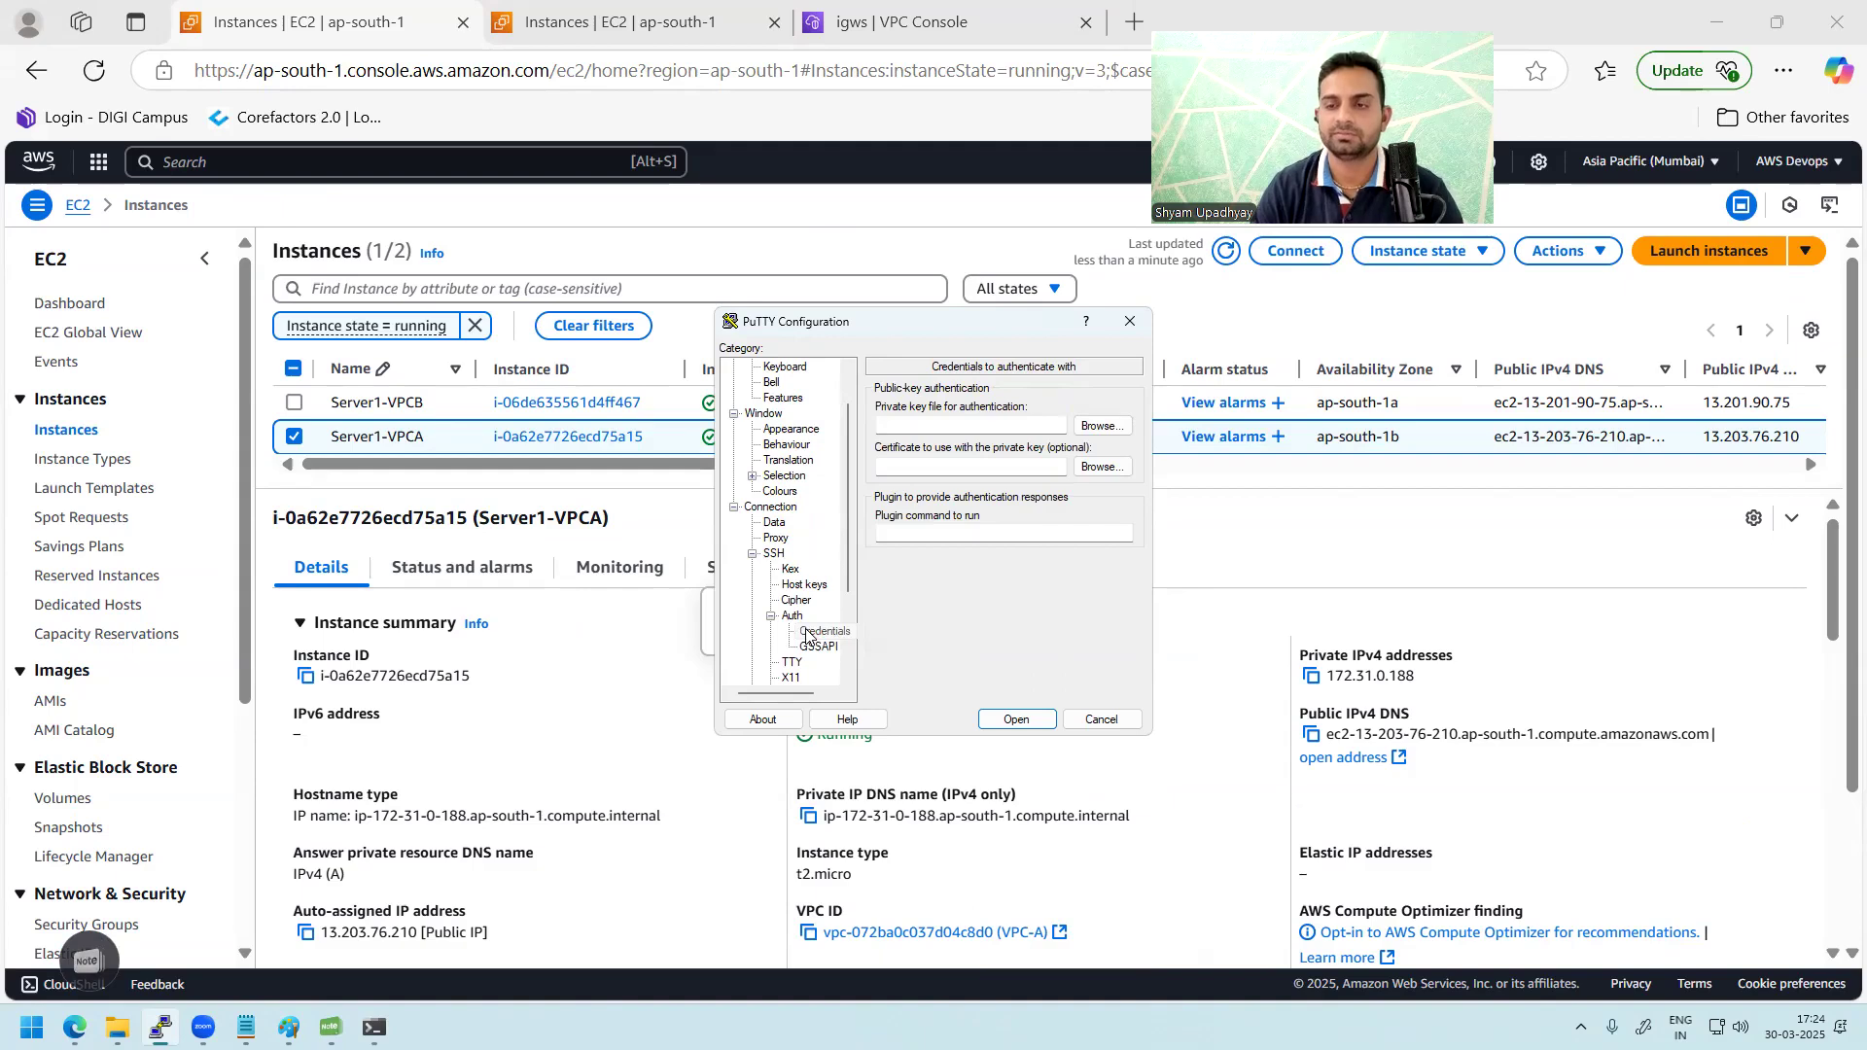
pyautogui.click(806, 634)
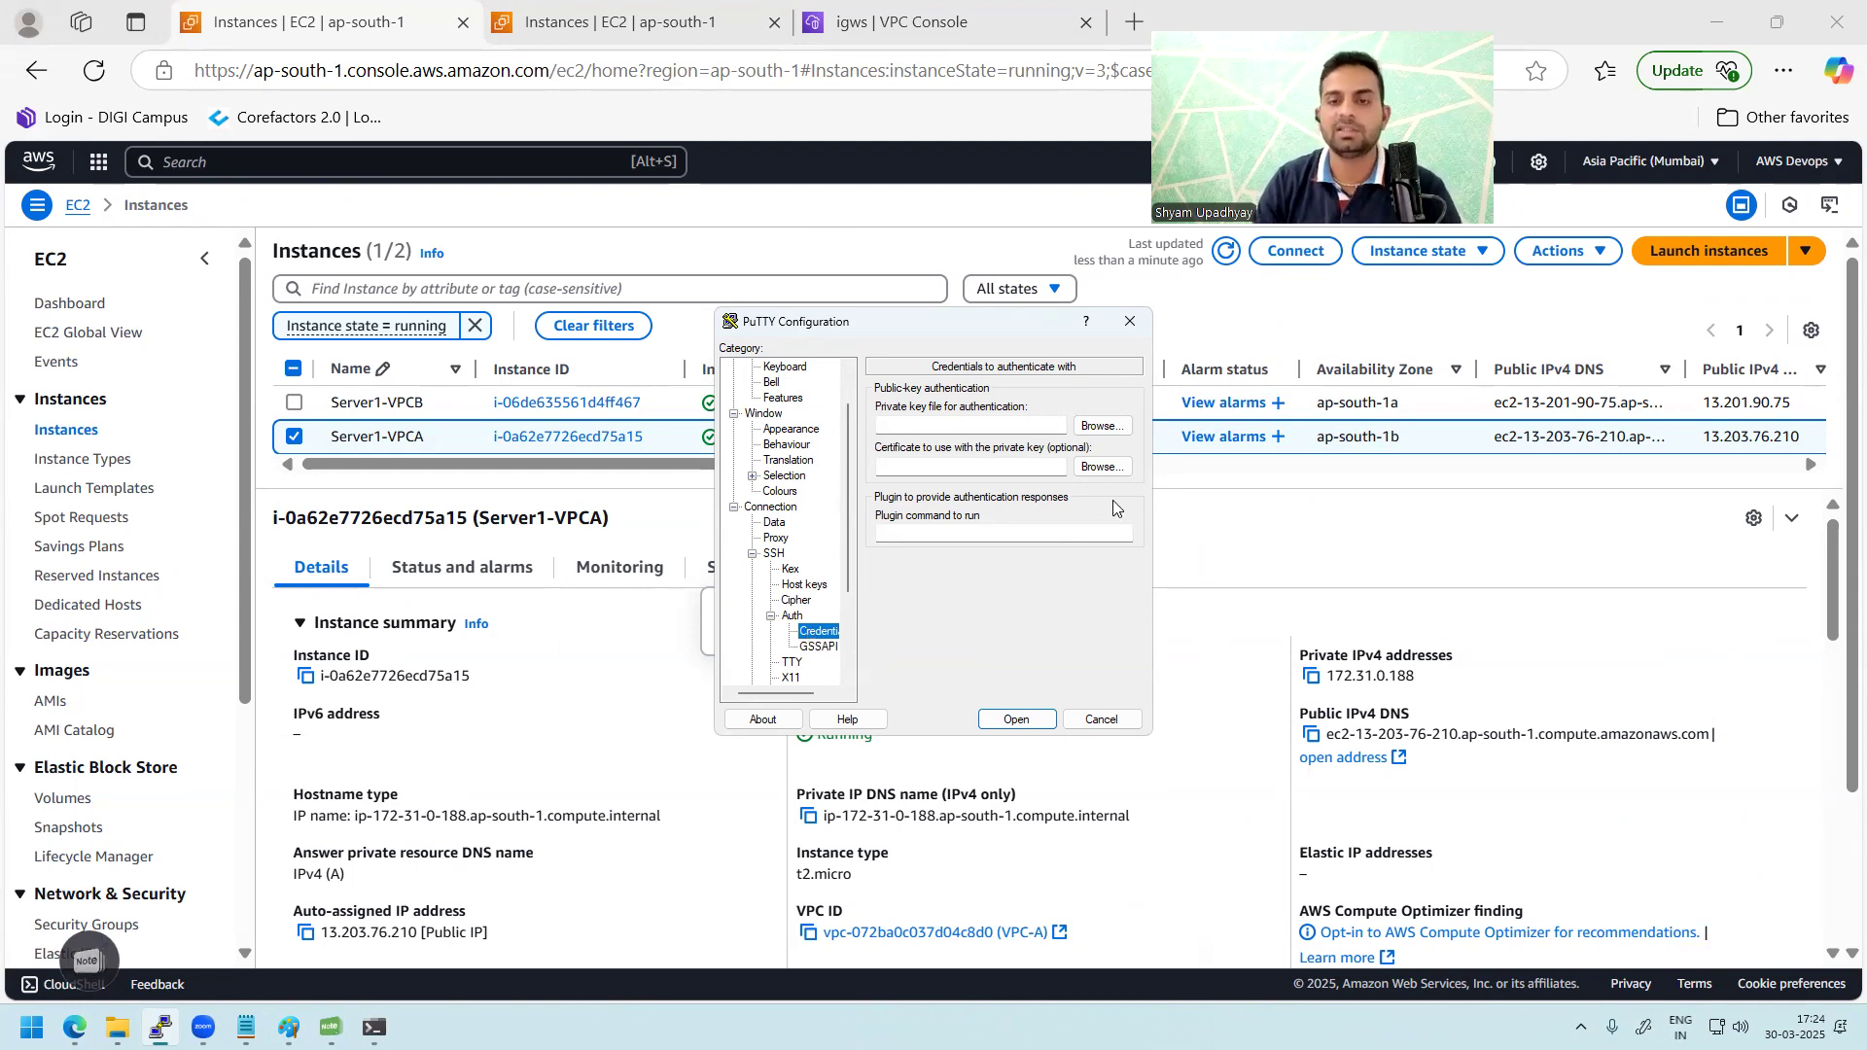
pyautogui.click(1096, 425)
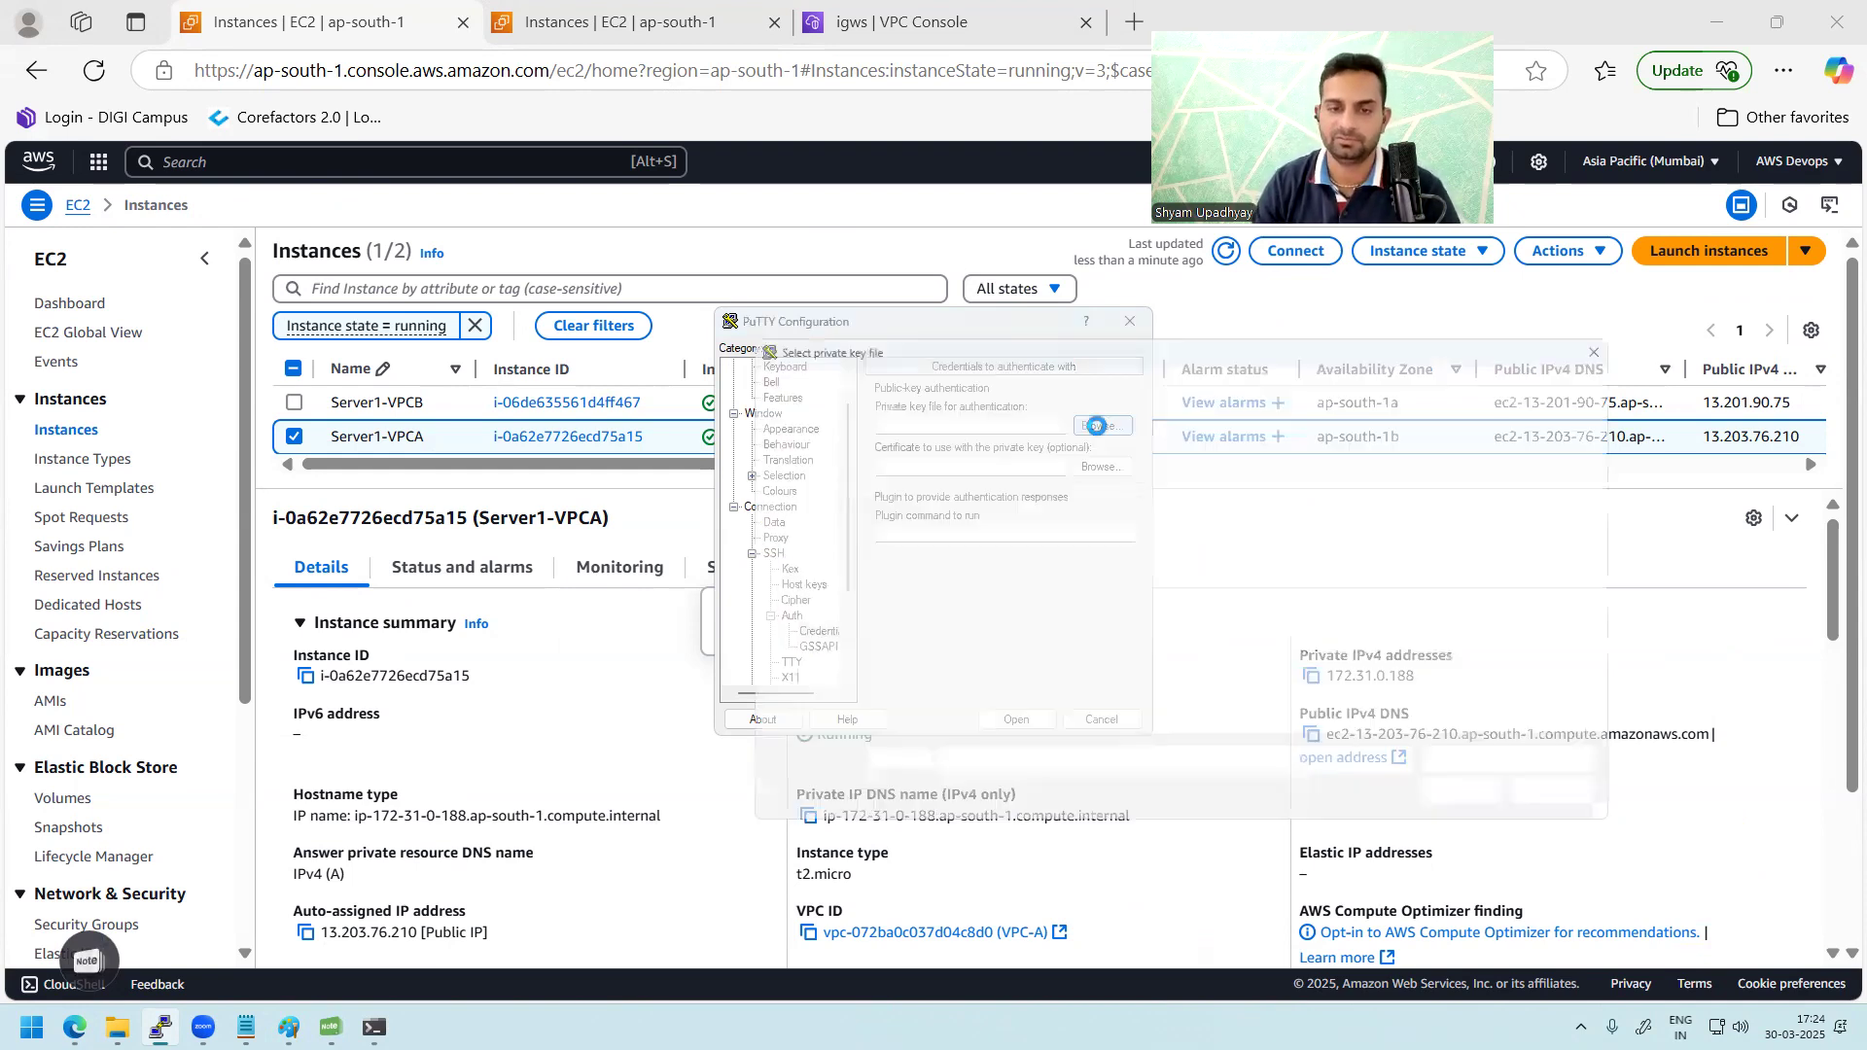
pyautogui.click(1042, 539)
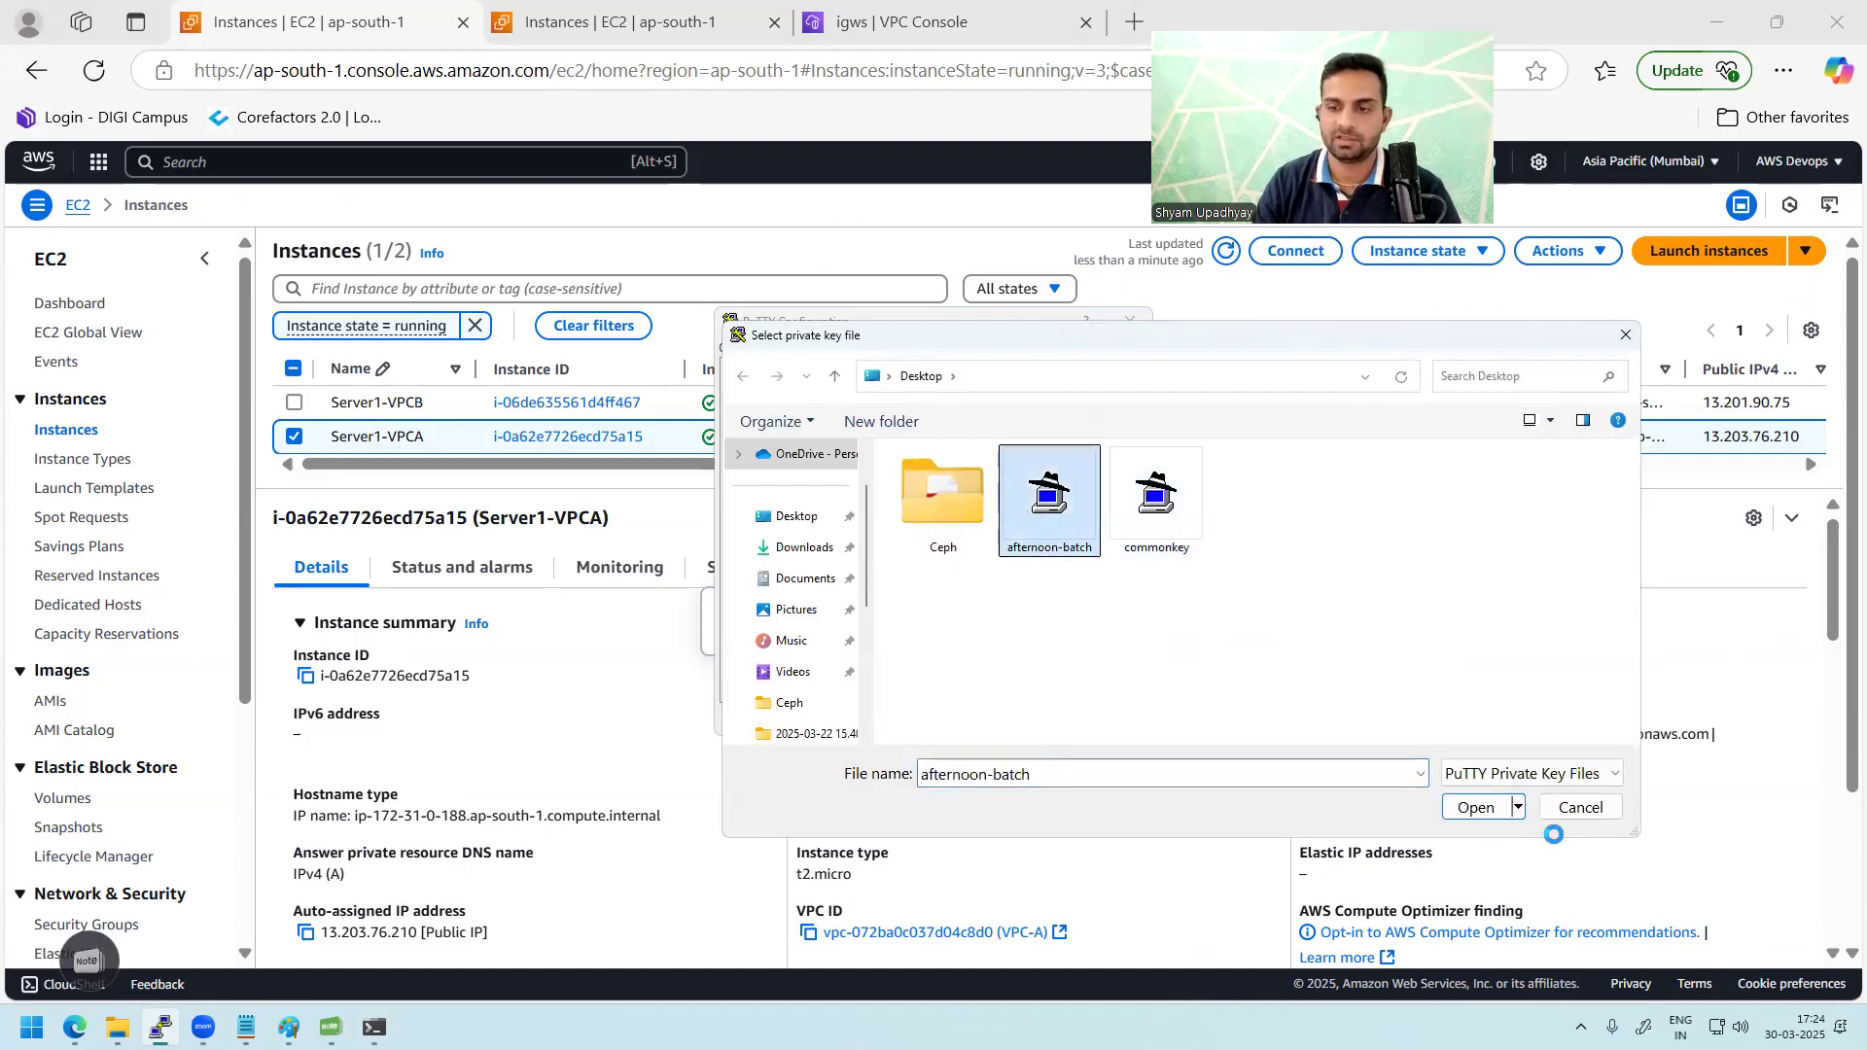
pyautogui.click(1475, 807)
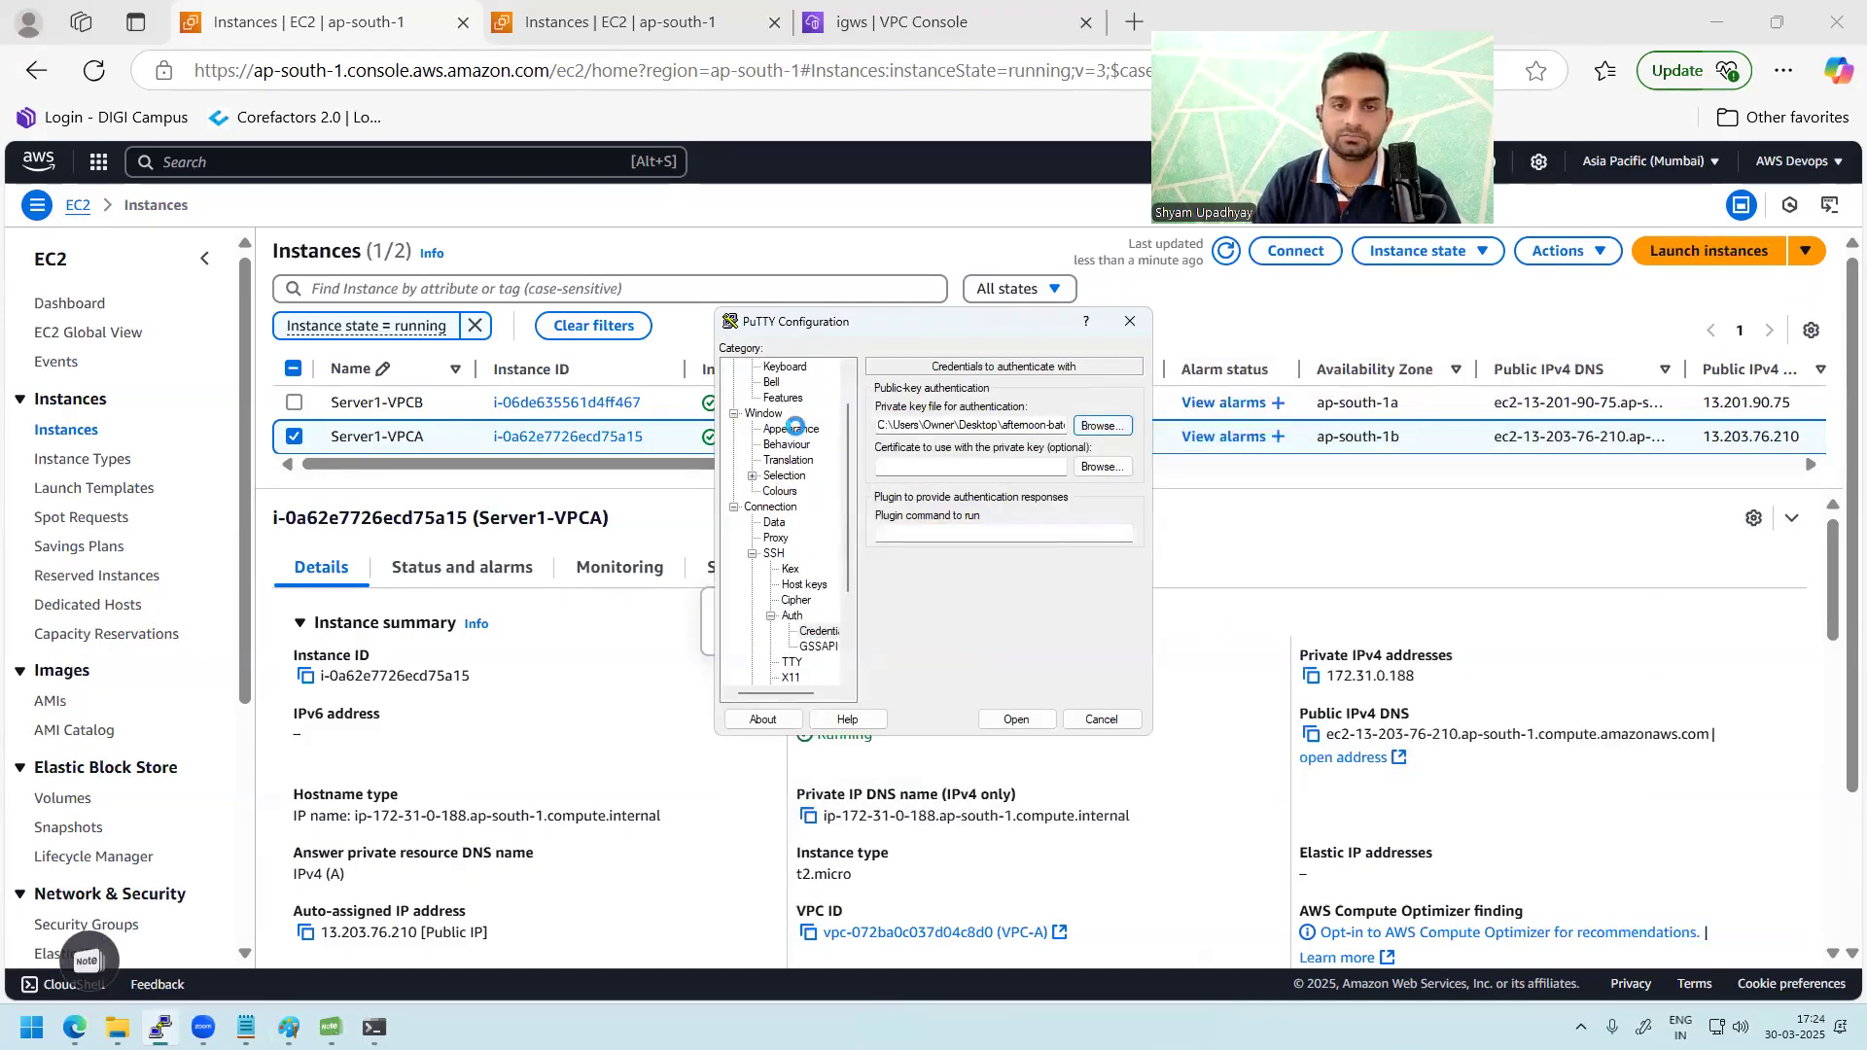
# Step: Set the PuTTY window's font to bold at size 14
pyautogui.click(789, 429)
pyautogui.click(1098, 504)
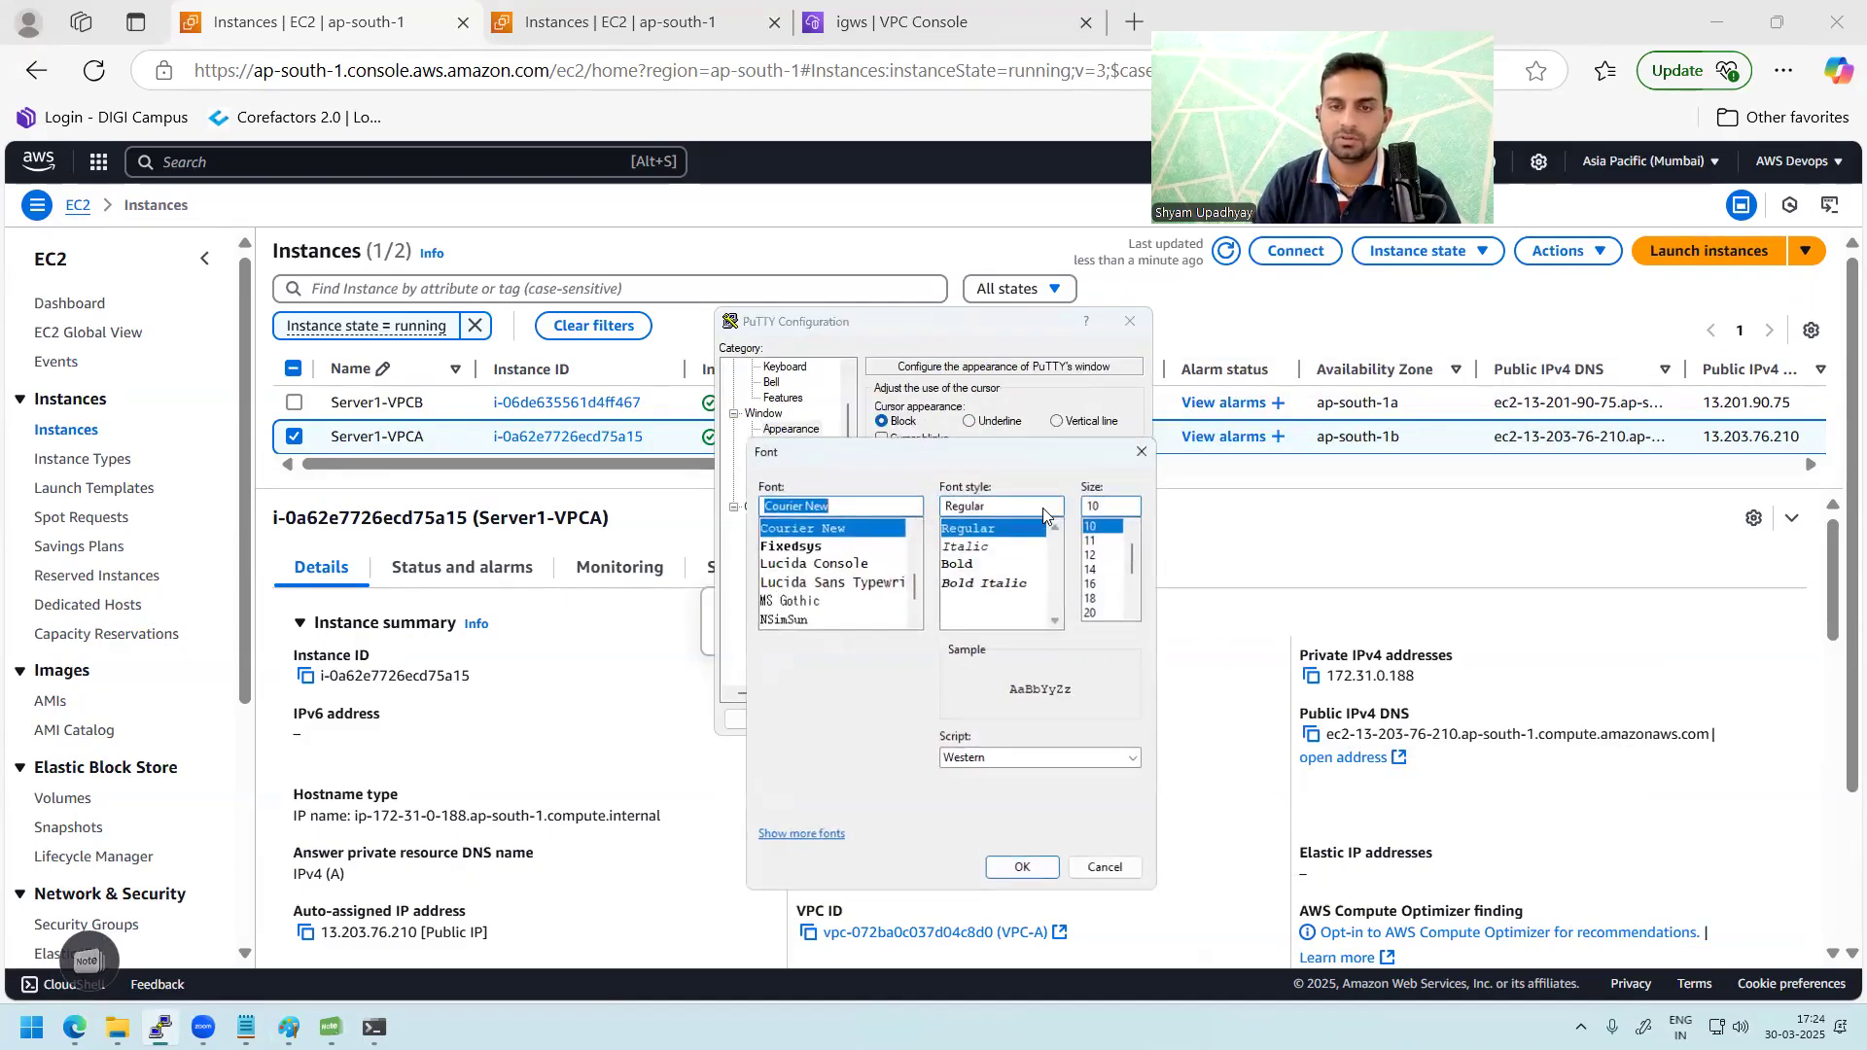
pyautogui.click(973, 563)
pyautogui.click(1099, 569)
pyautogui.click(1022, 868)
# Step: Open the SSH connection to Server1-VPCA and log in as ec2-user
pyautogui.click(1016, 727)
pyautogui.click(565, 664)
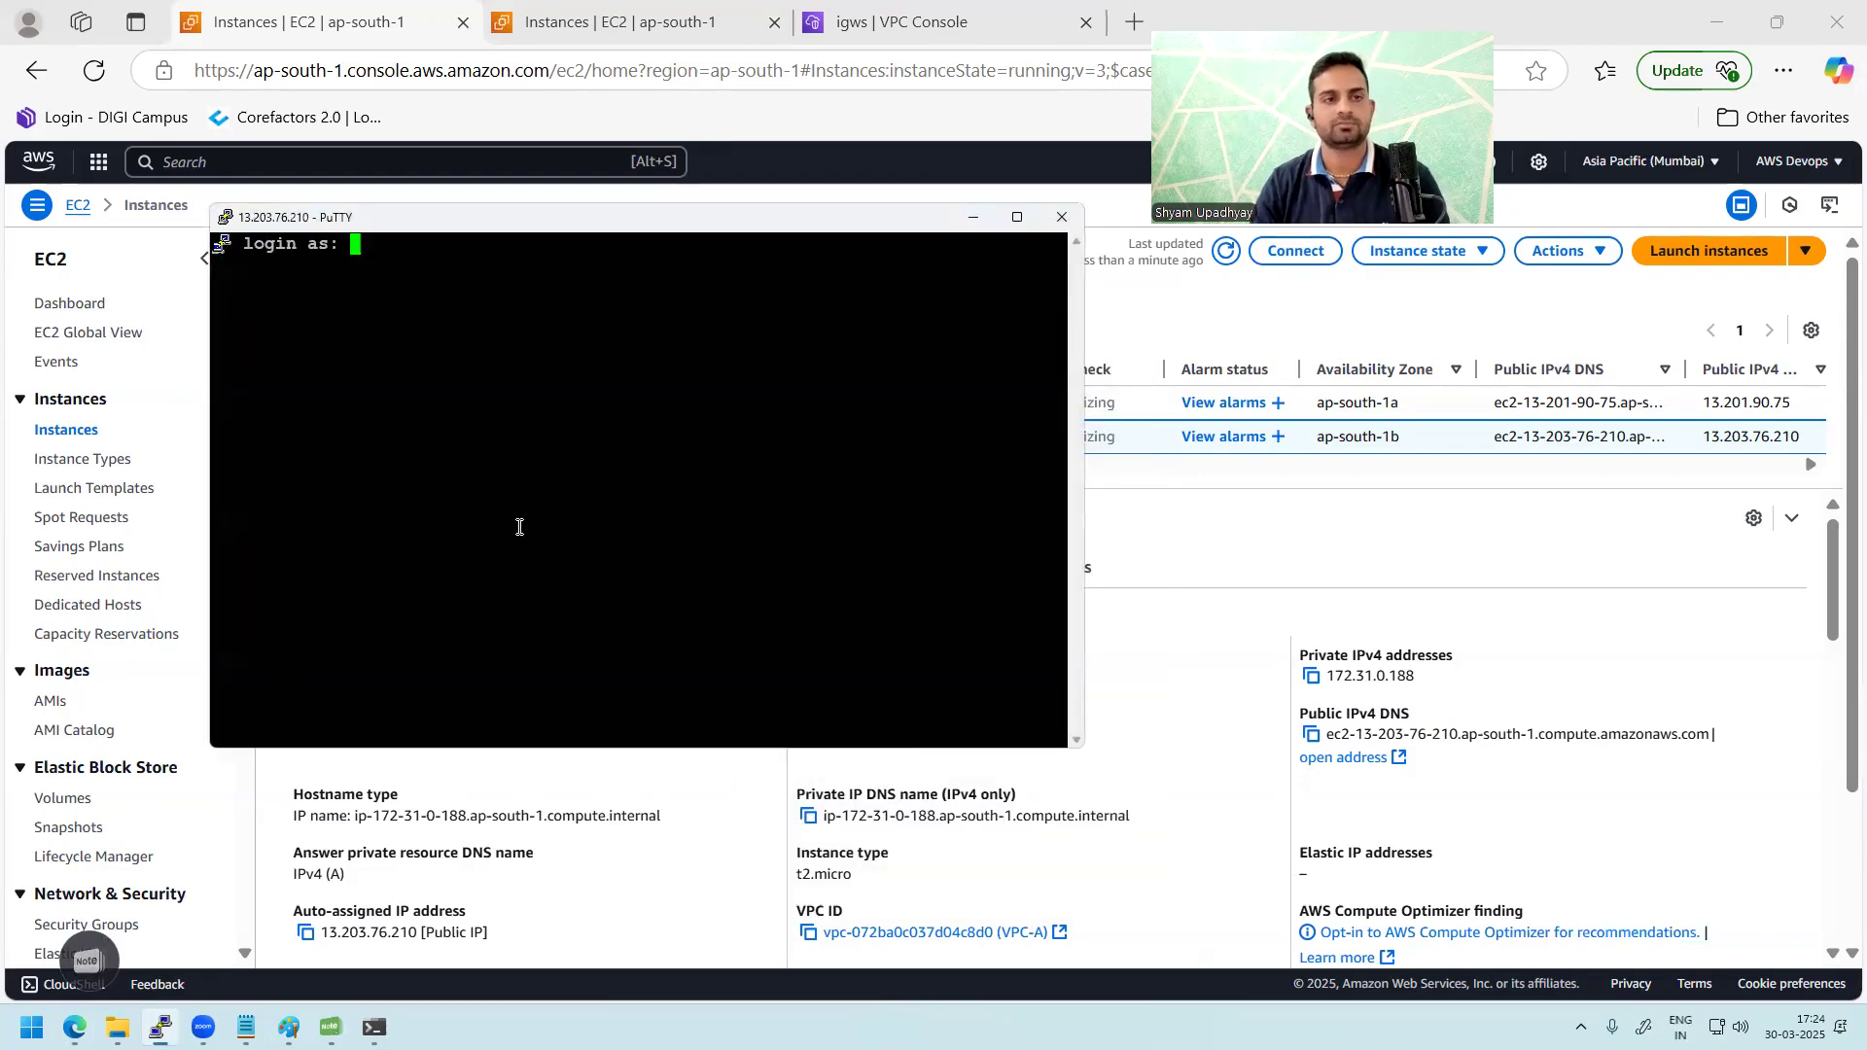
pyautogui.write('ec2-user')
pyautogui.press('Return')
# Step: Switch to a root shell on the server with sudo -i
pyautogui.write('su')
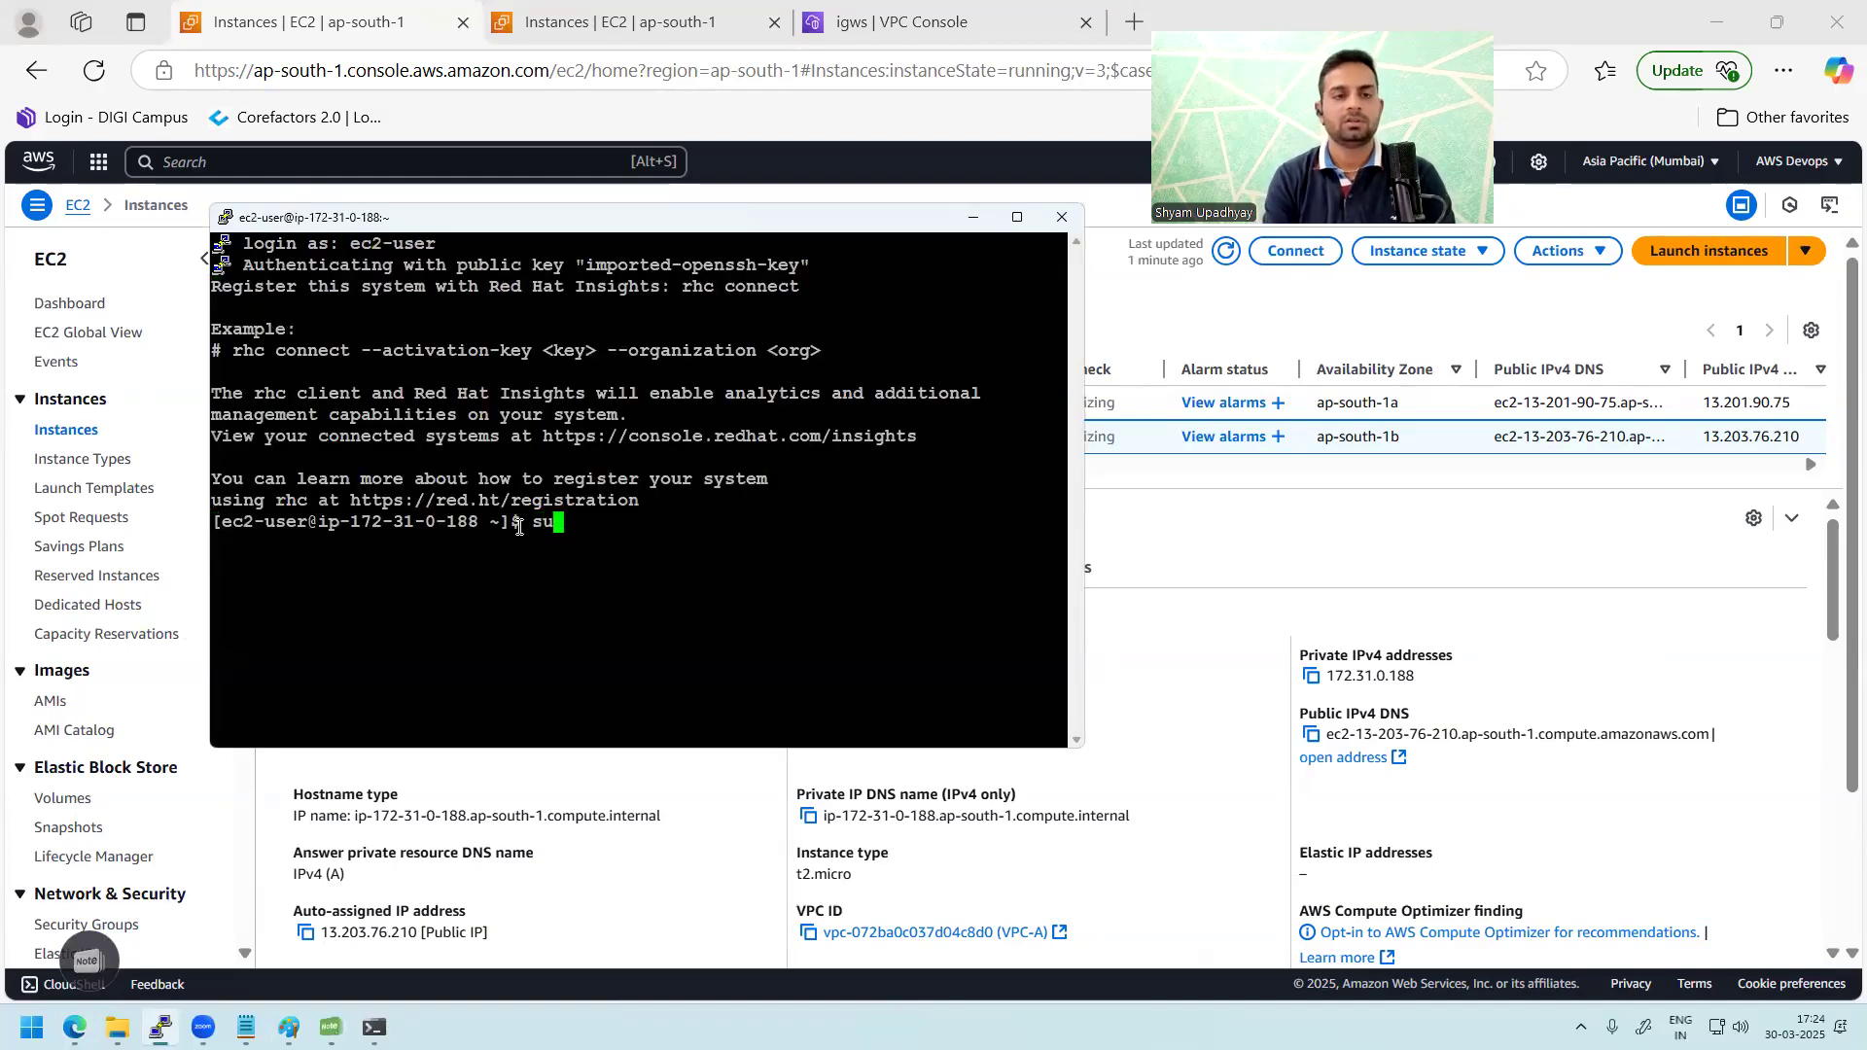
pyautogui.write('do -i')
pyautogui.press('Return')
pyautogui.press('Return')
pyautogui.press('Return')
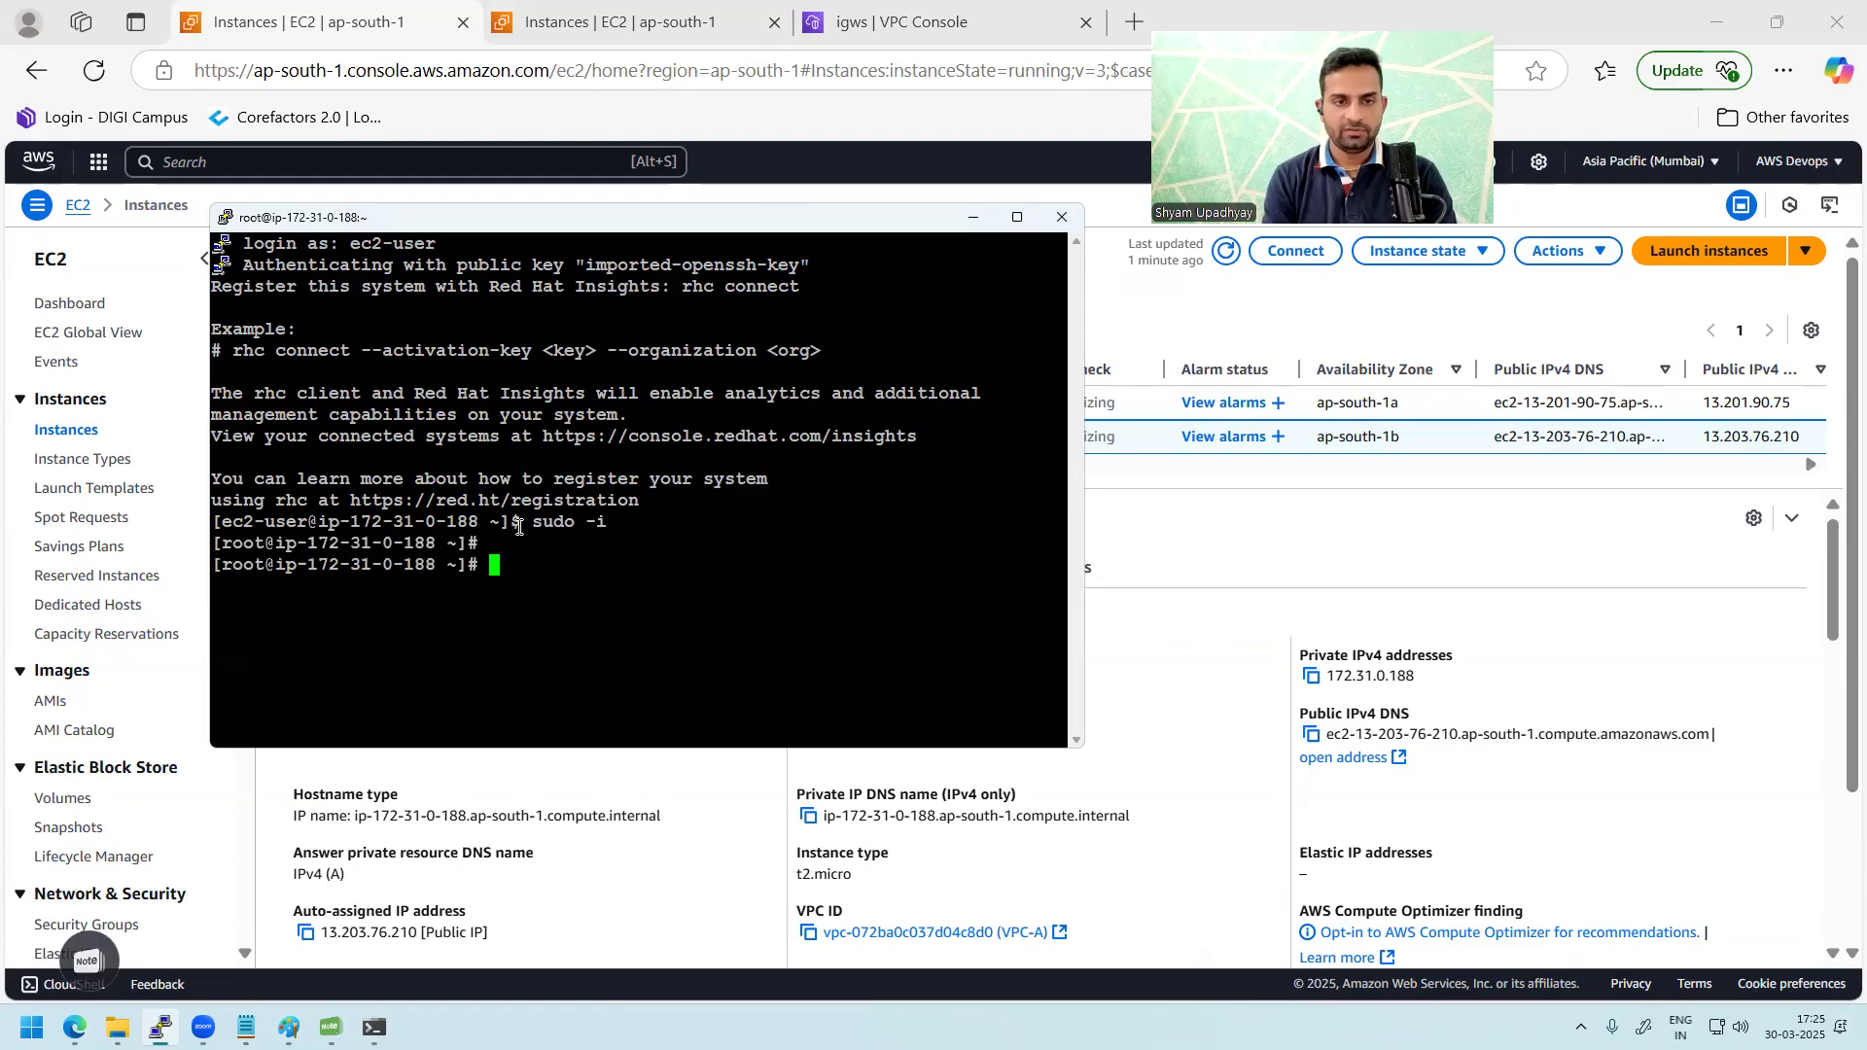
# Step: Set the server's hostname to server1-VPCA with hostnamectl and start a new bash shell to load it
pyautogui.write('hostna')
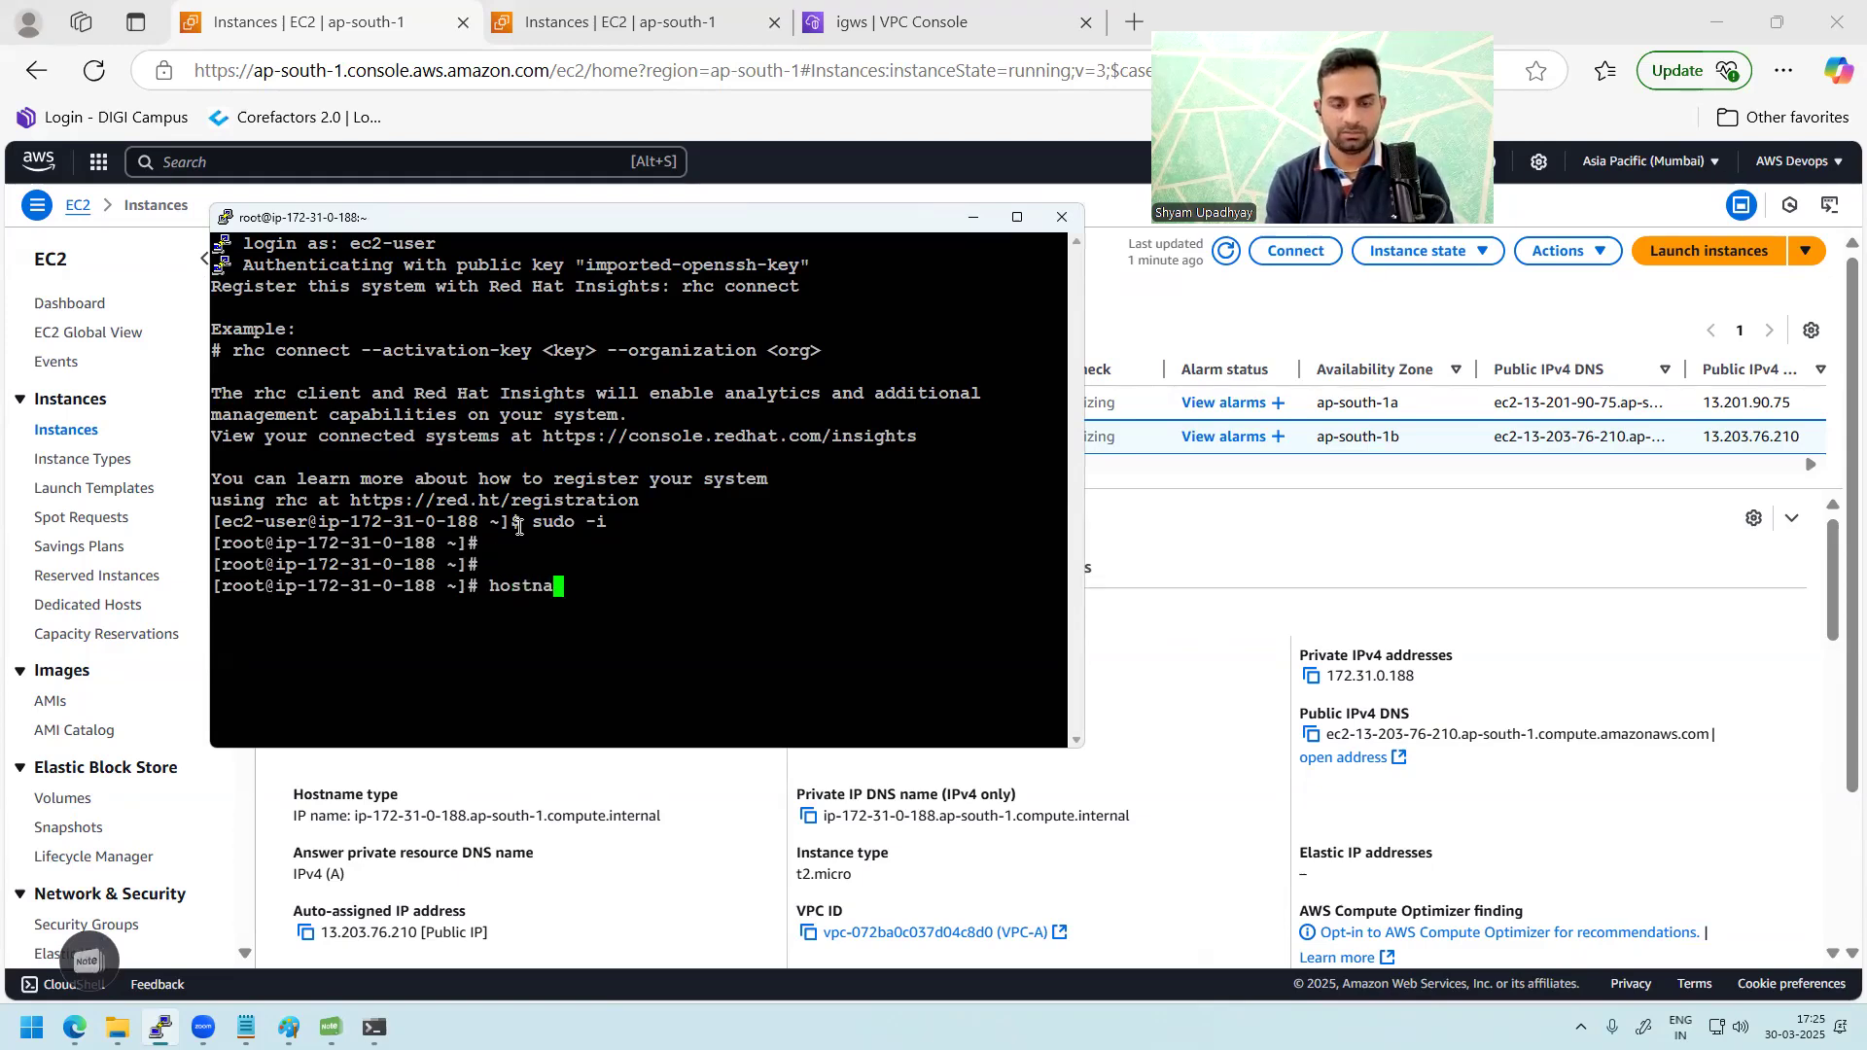
pyautogui.write('mectl set')
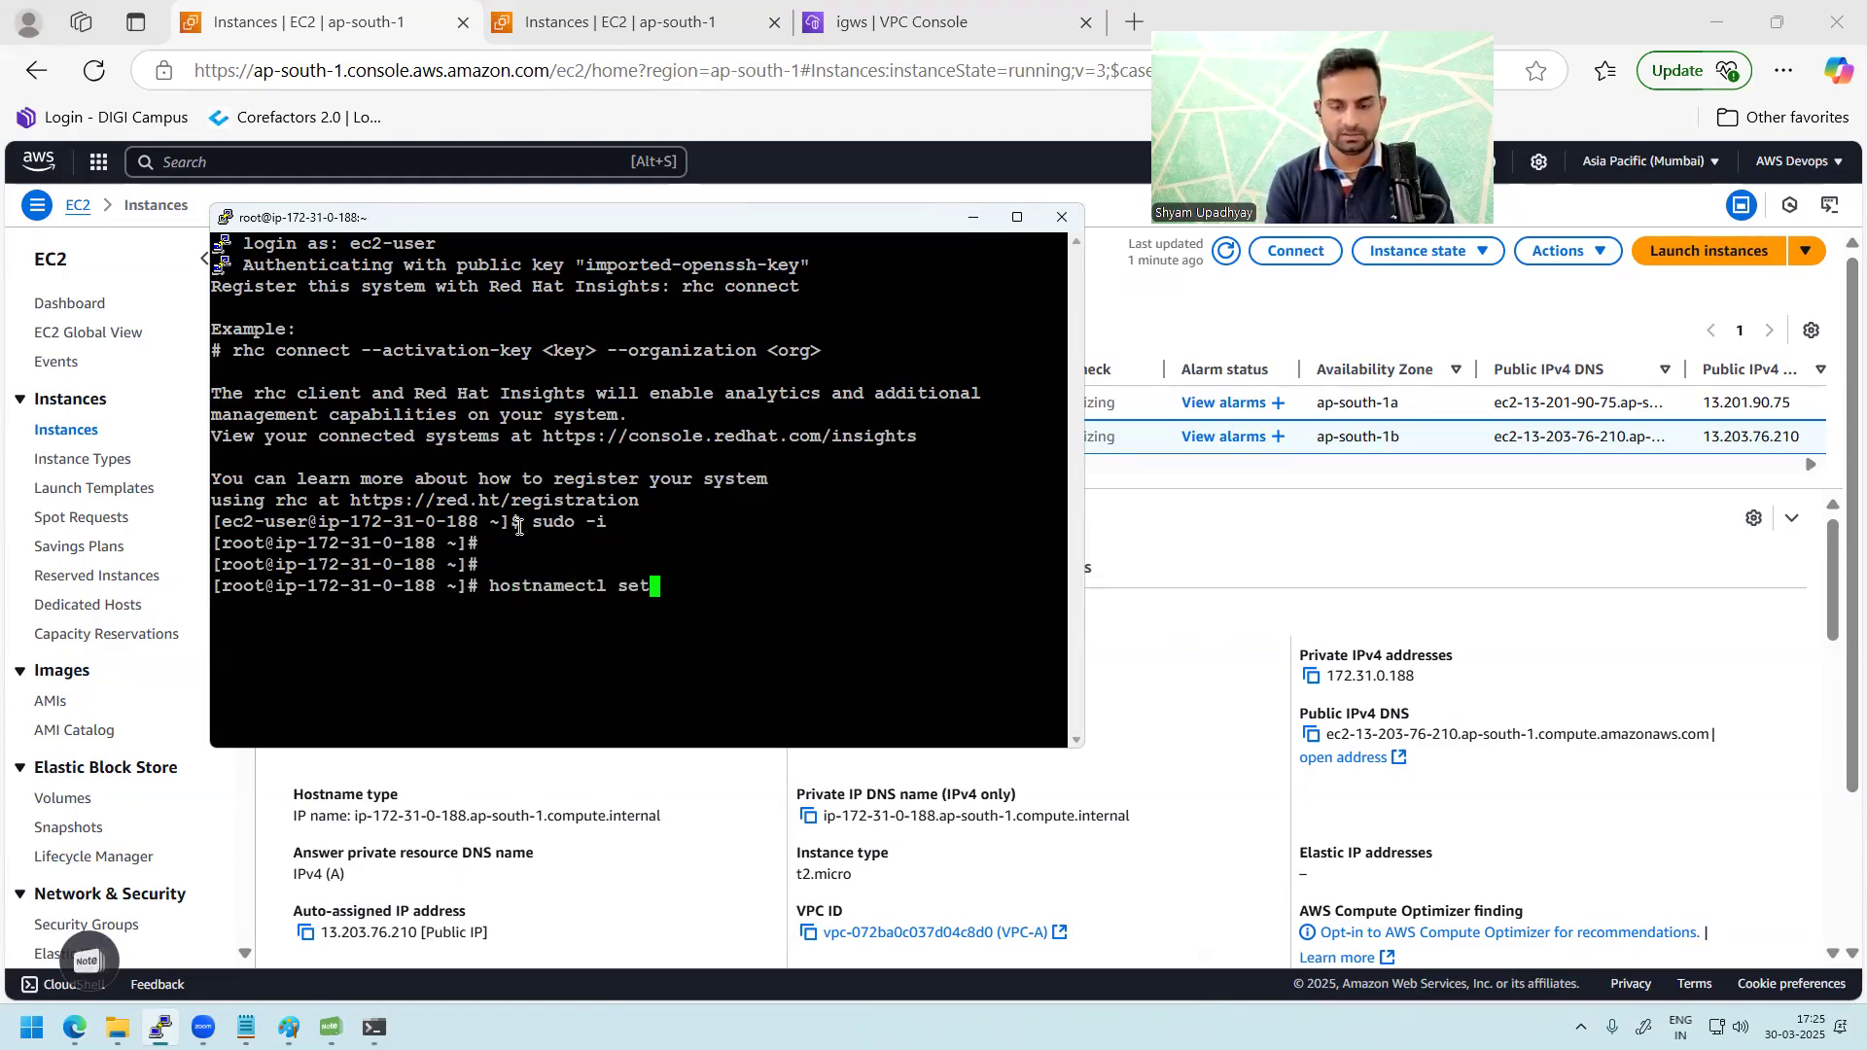
pyautogui.write('-hostname ')
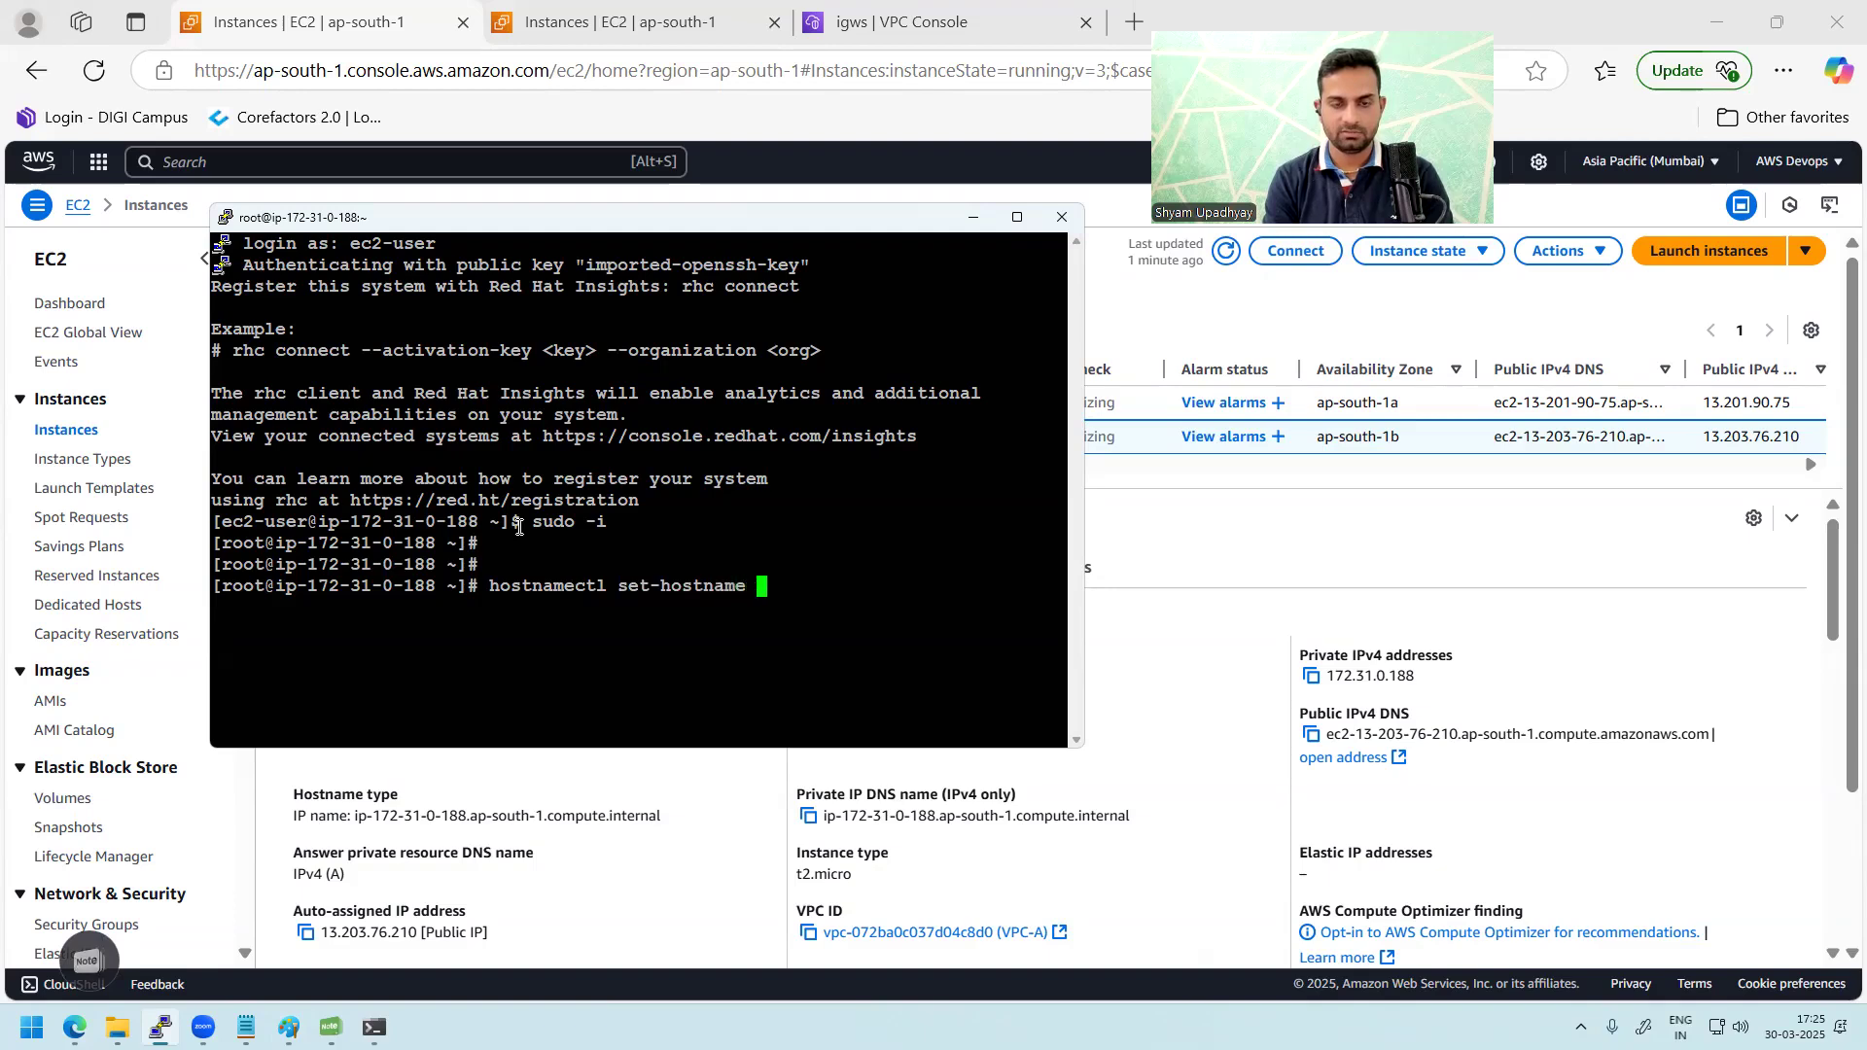
pyautogui.write('server1')
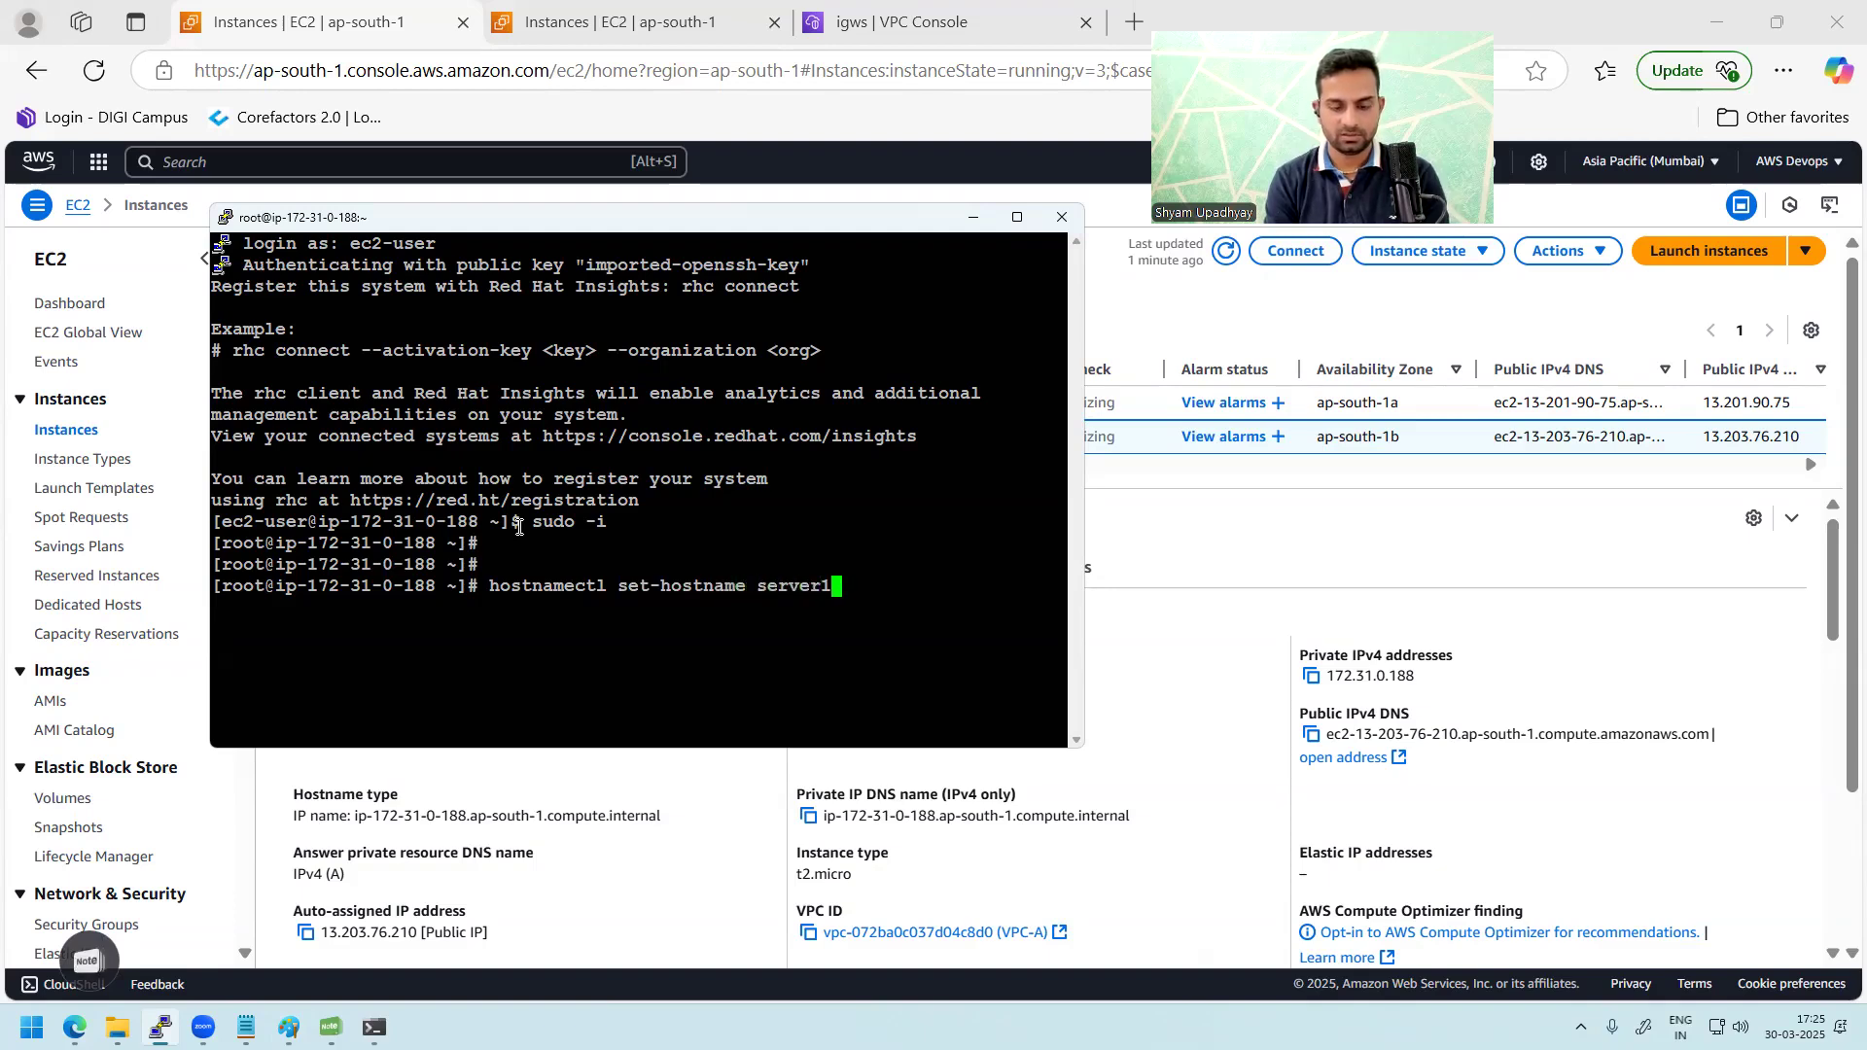
pyautogui.write('-VPCA')
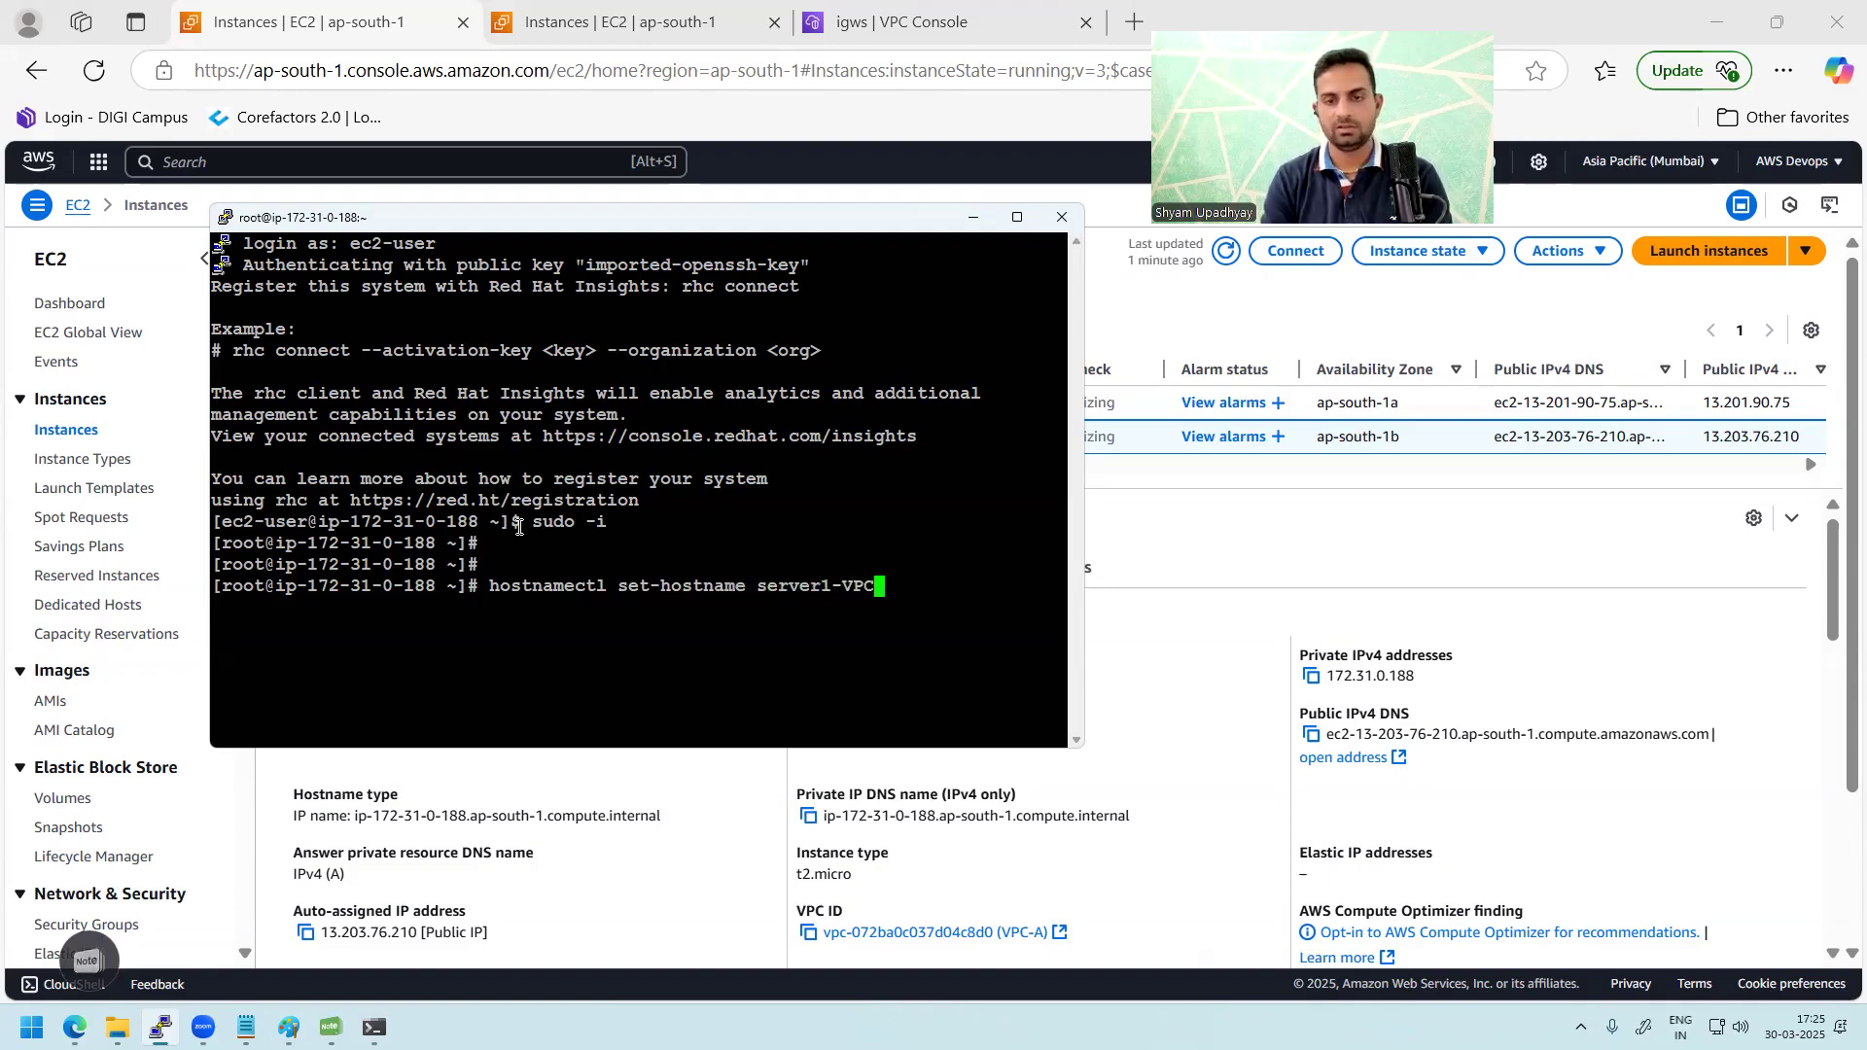
pyautogui.press('Return')
pyautogui.write('bash')
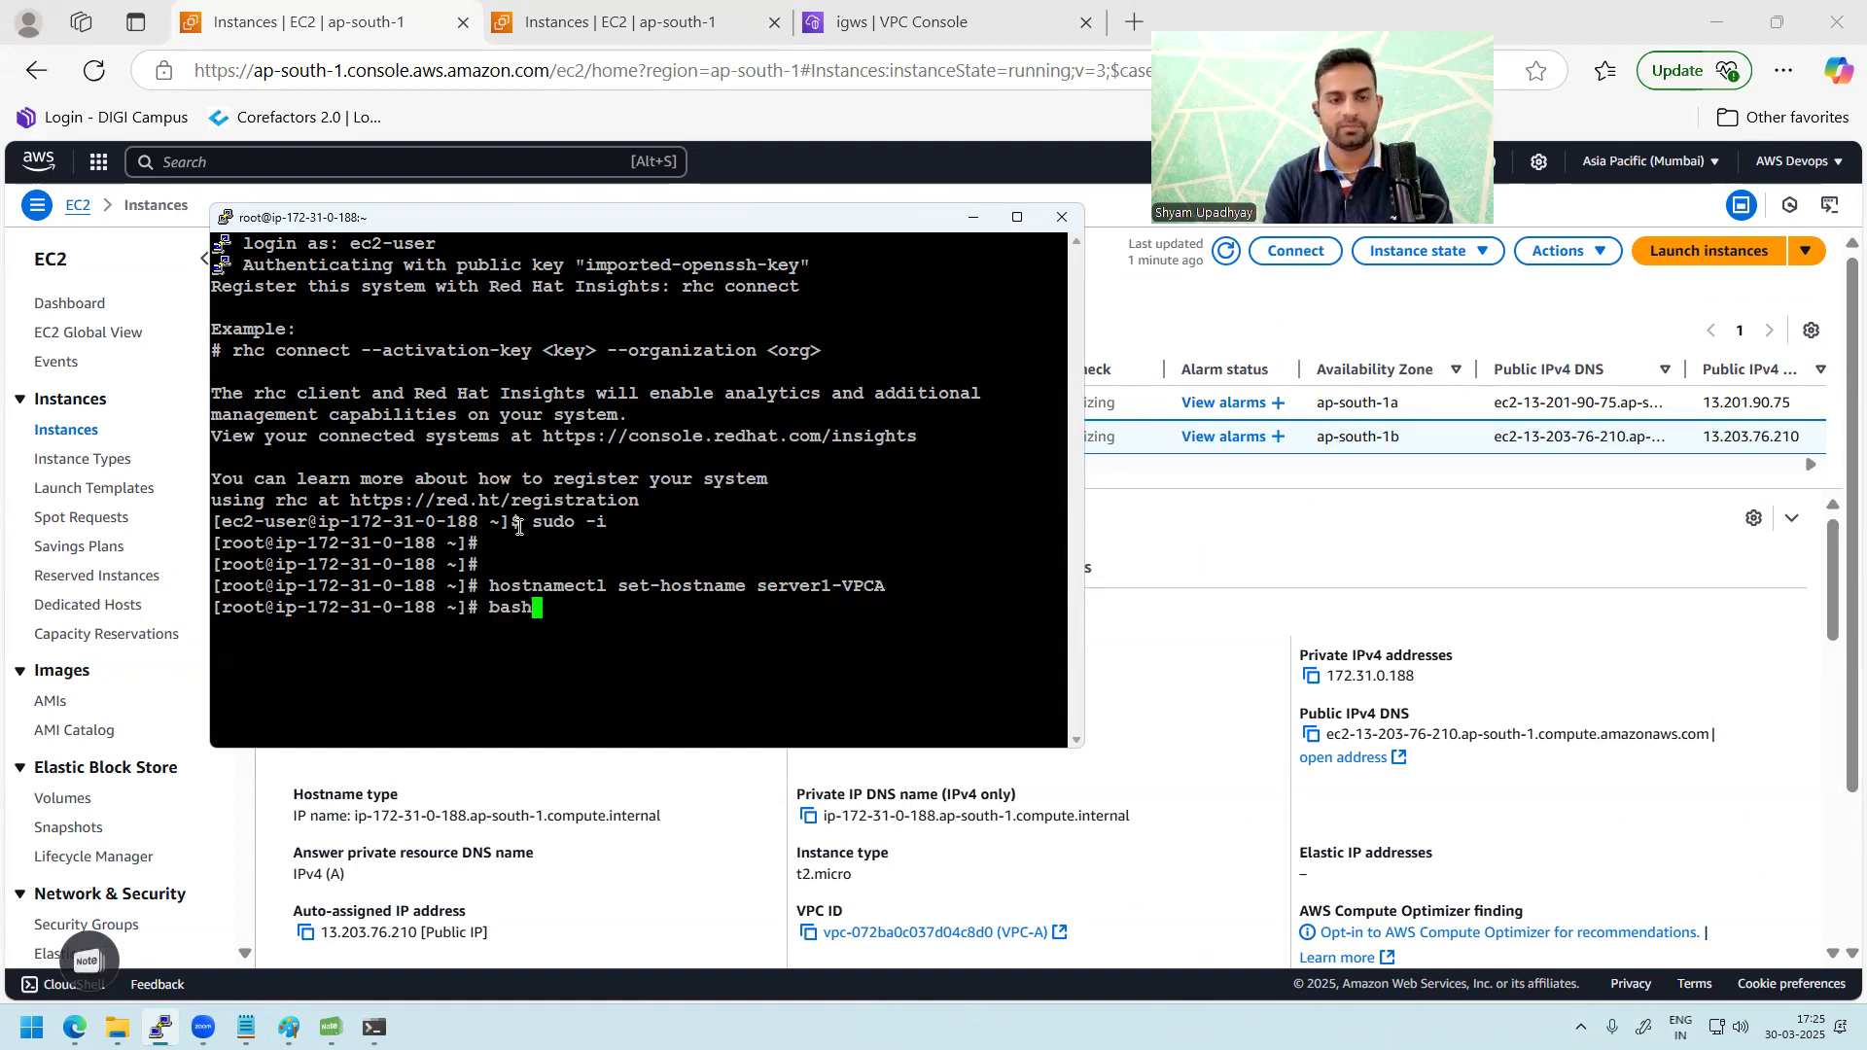
pyautogui.press('Return')
pyautogui.press('Return')
pyautogui.press('Return')
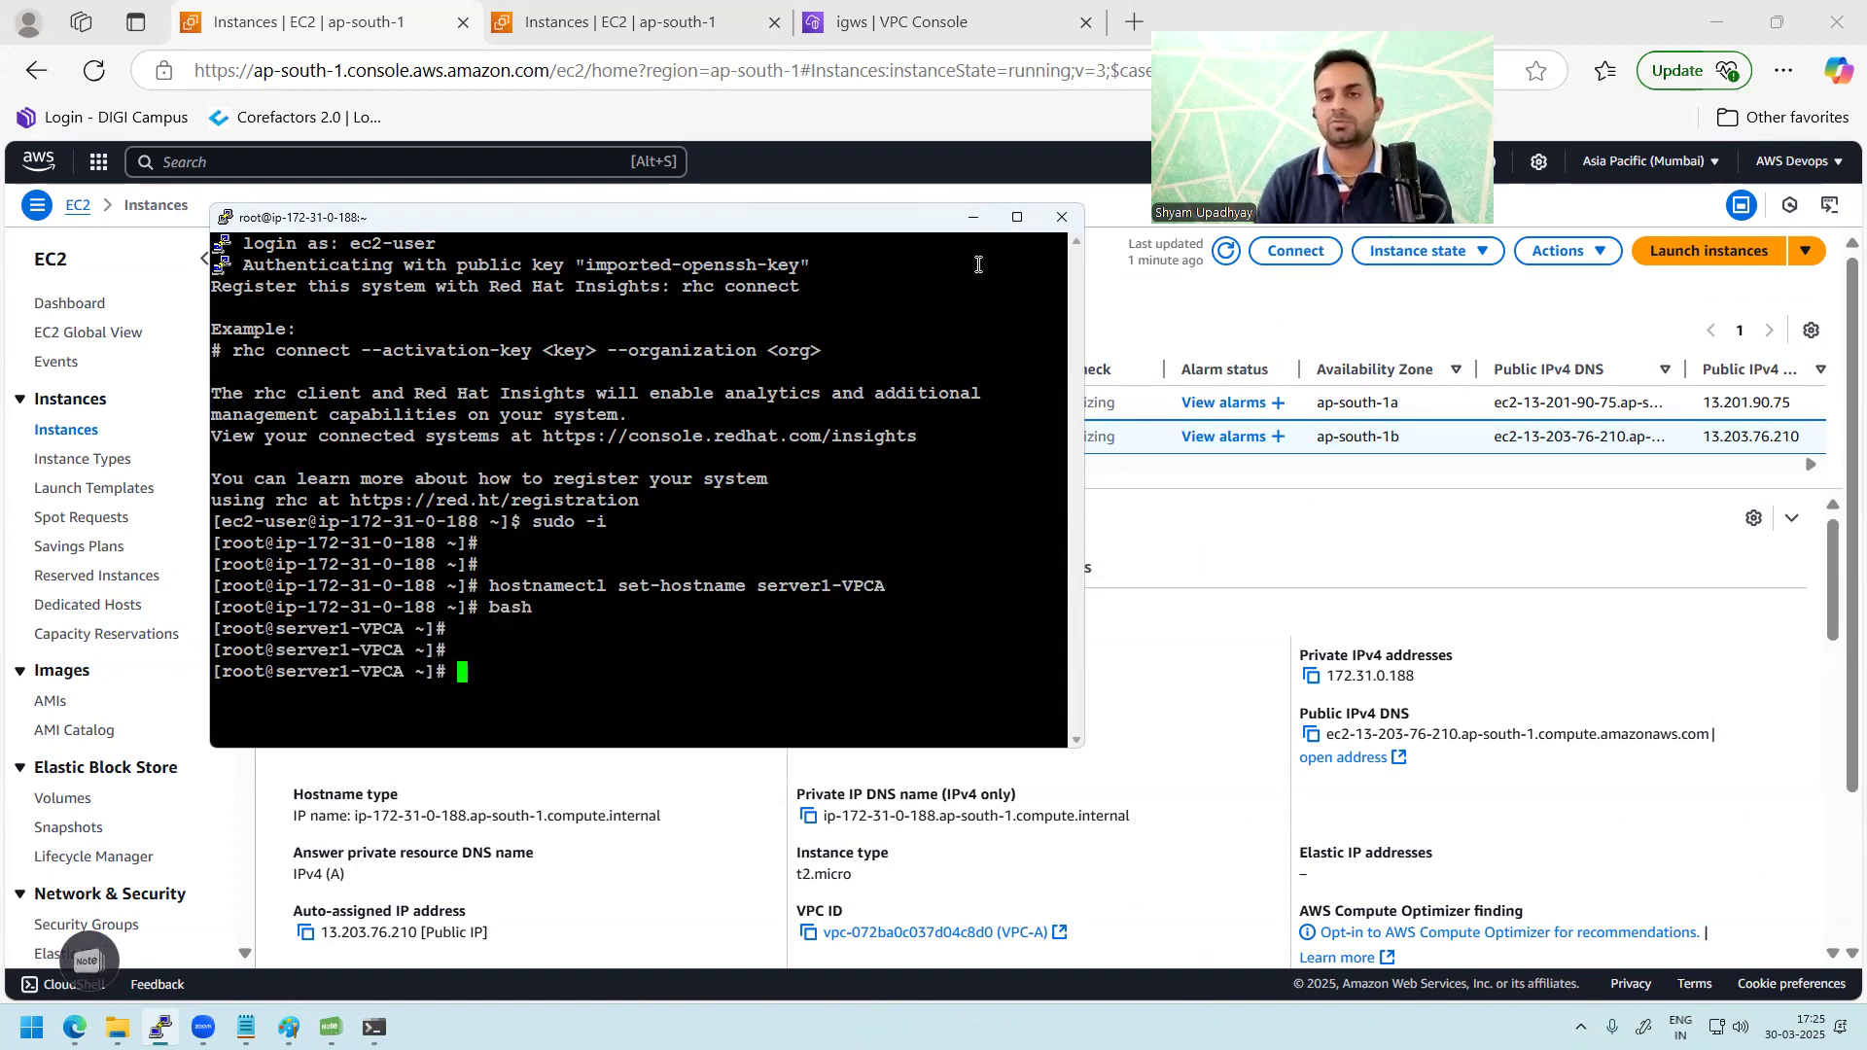
# Step: Copy the public IPv4 address of Server1-VPCB and enter it as the host in a new PuTTY session
pyautogui.click(972, 222)
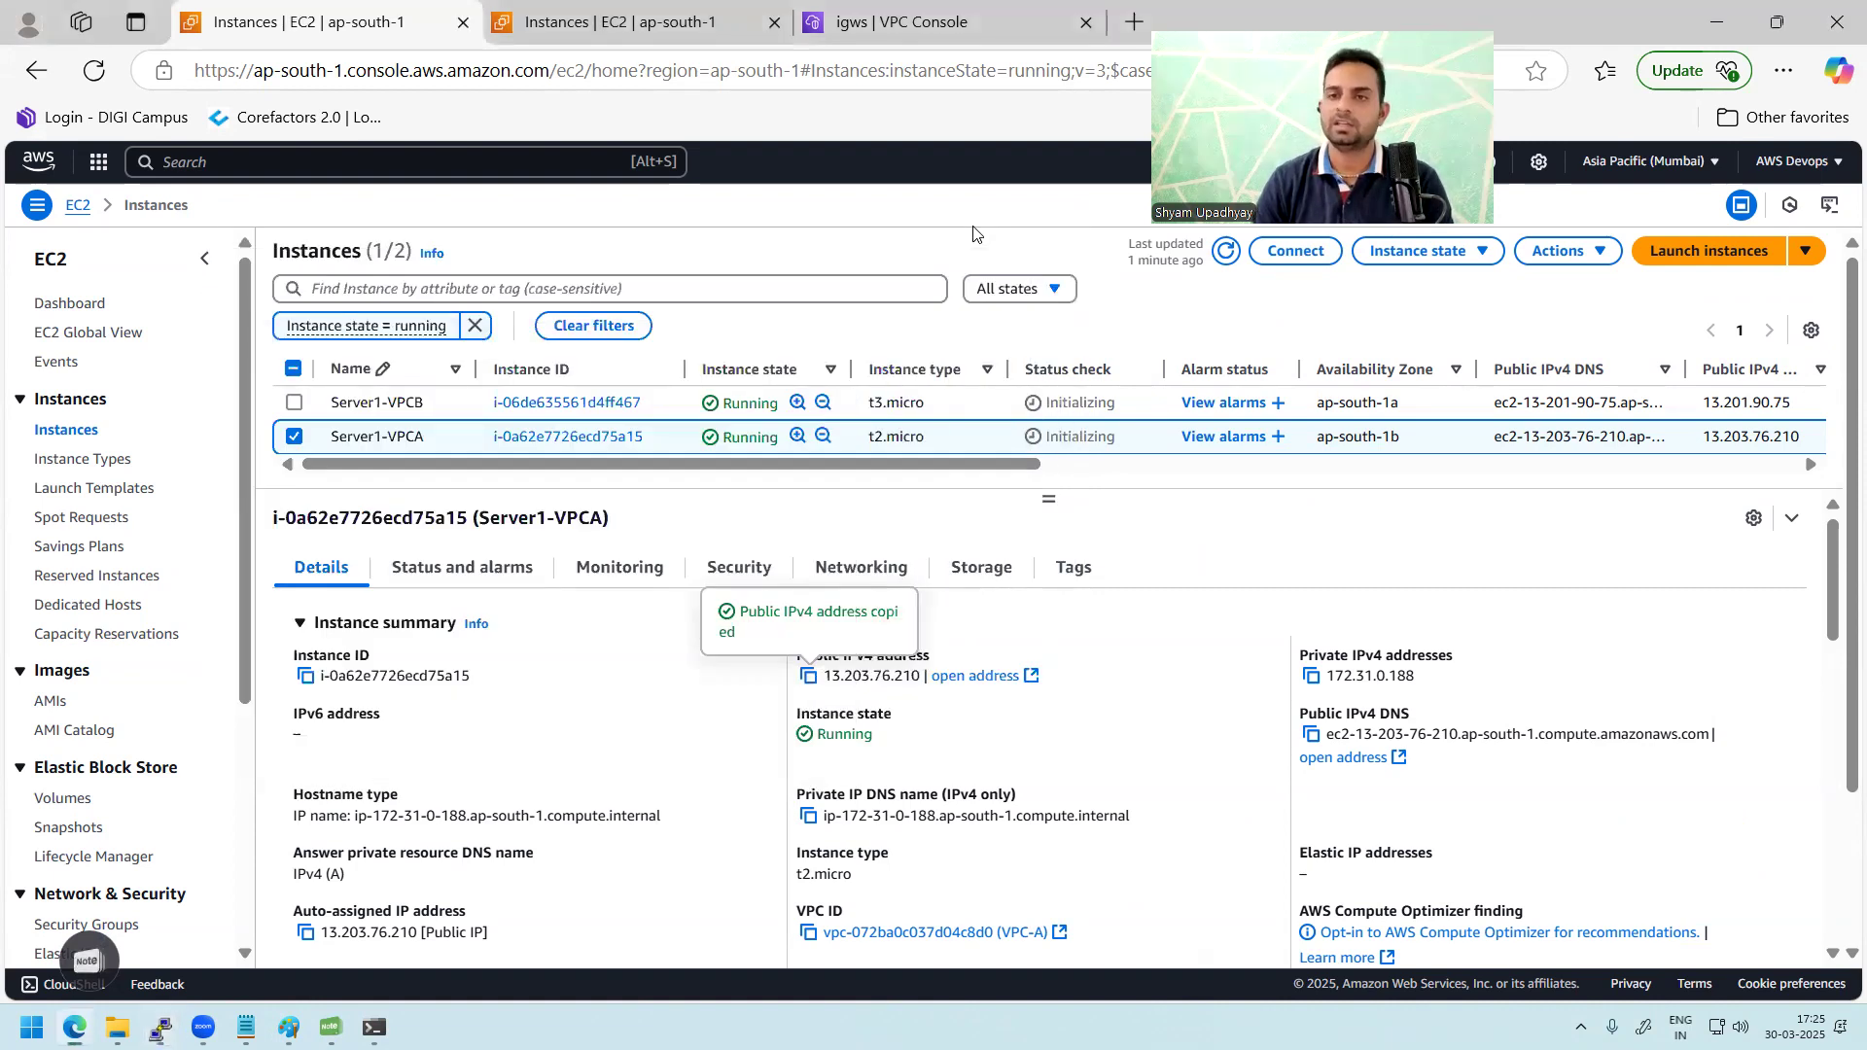
pyautogui.click(475, 409)
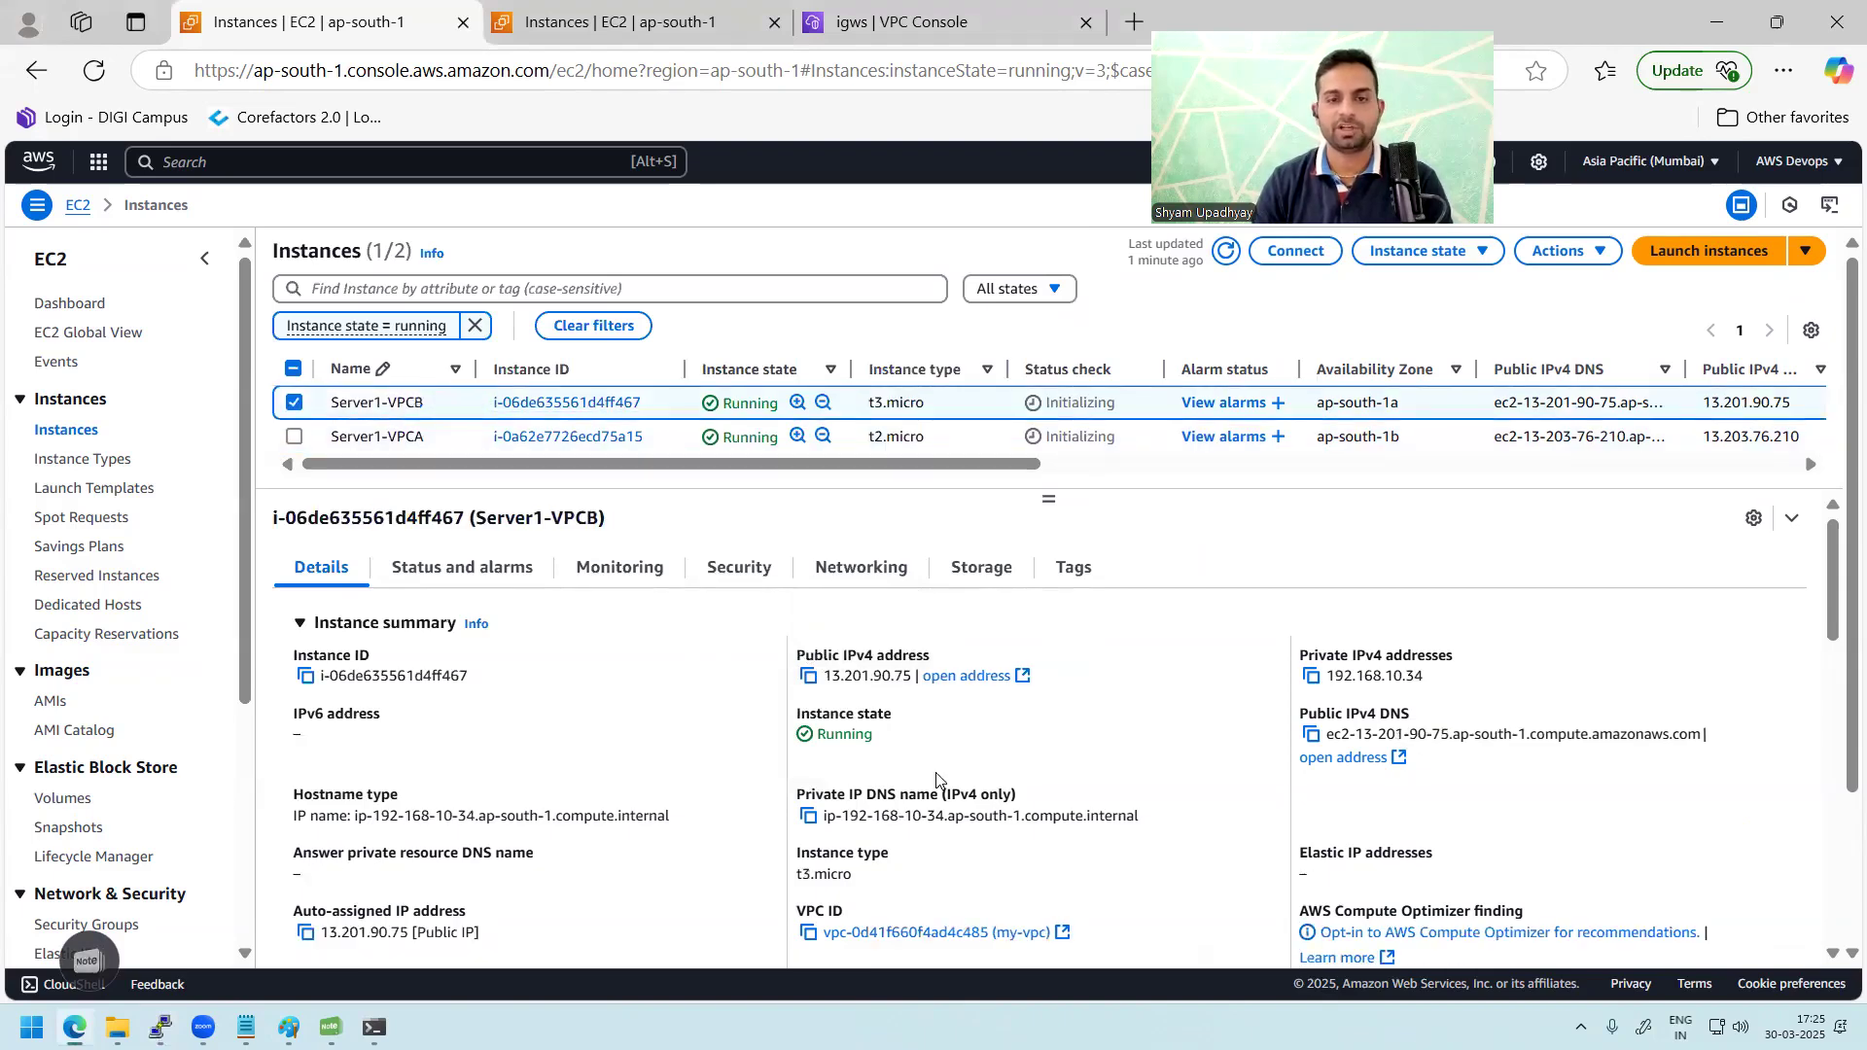
pyautogui.click(809, 677)
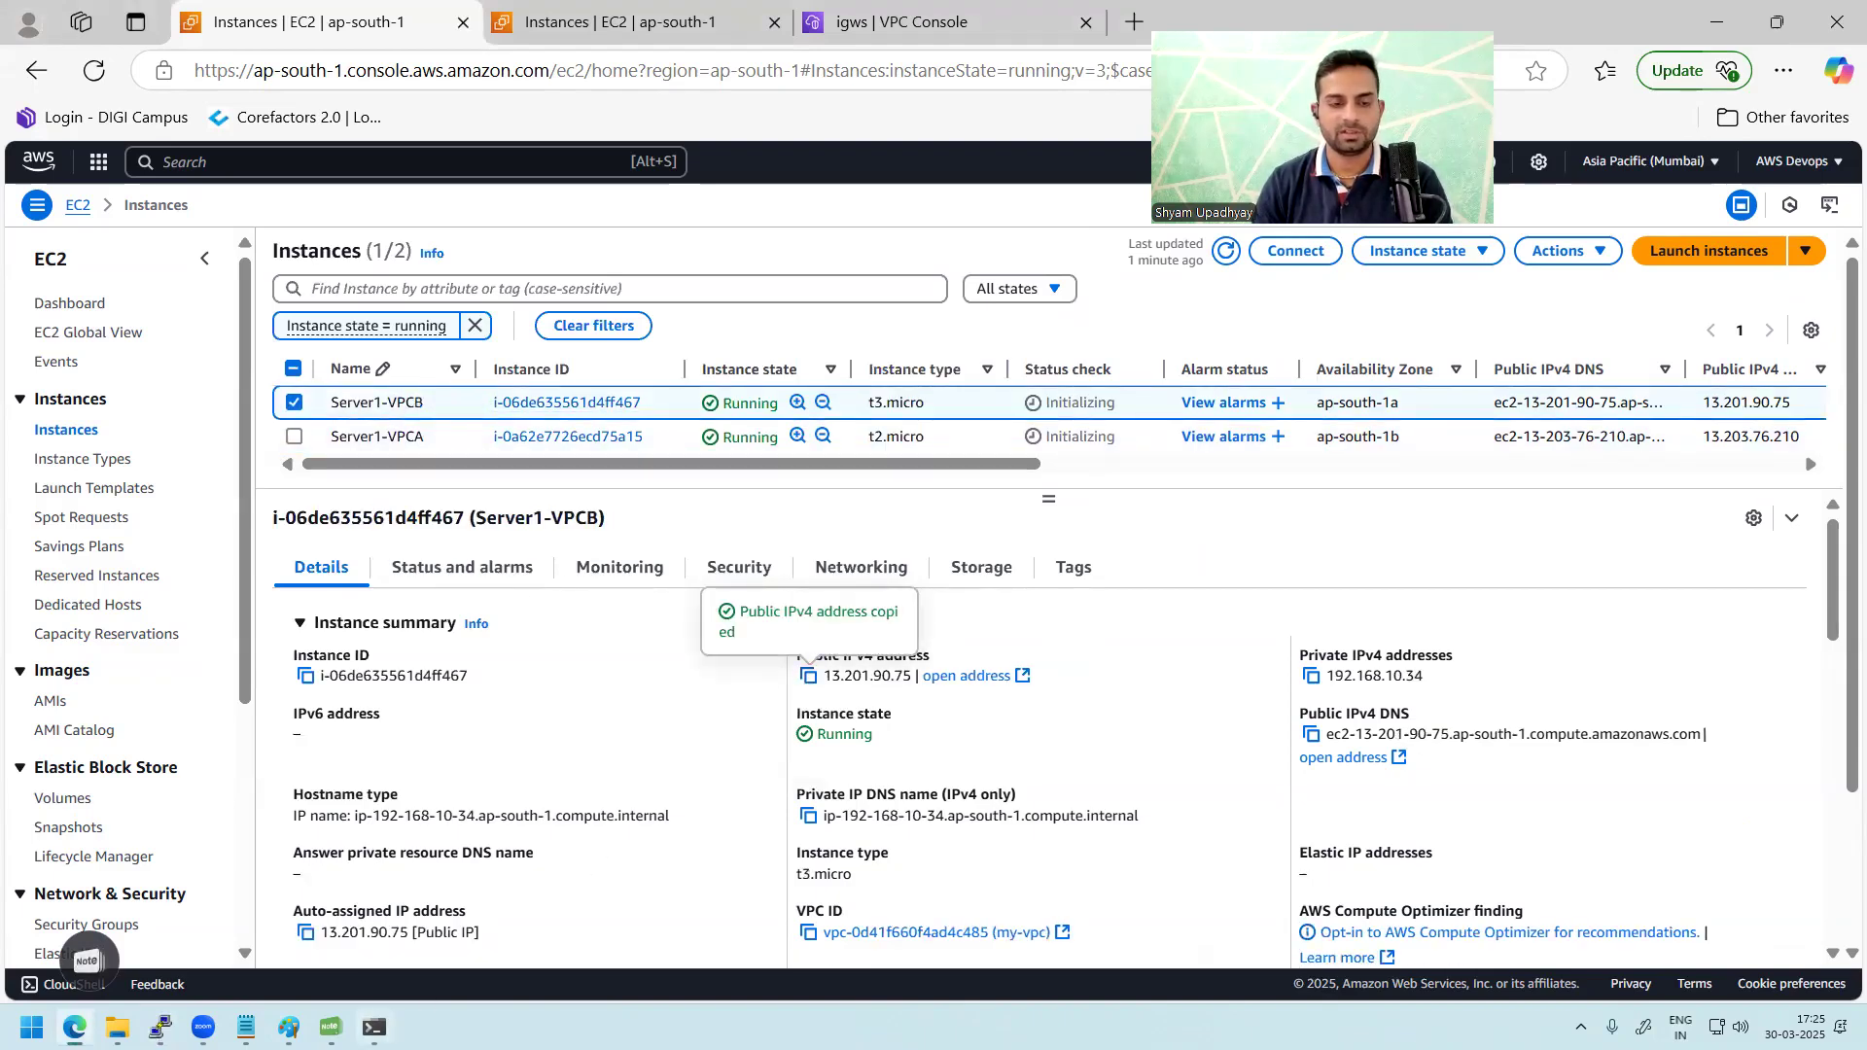
pyautogui.moveTo(288, 1027)
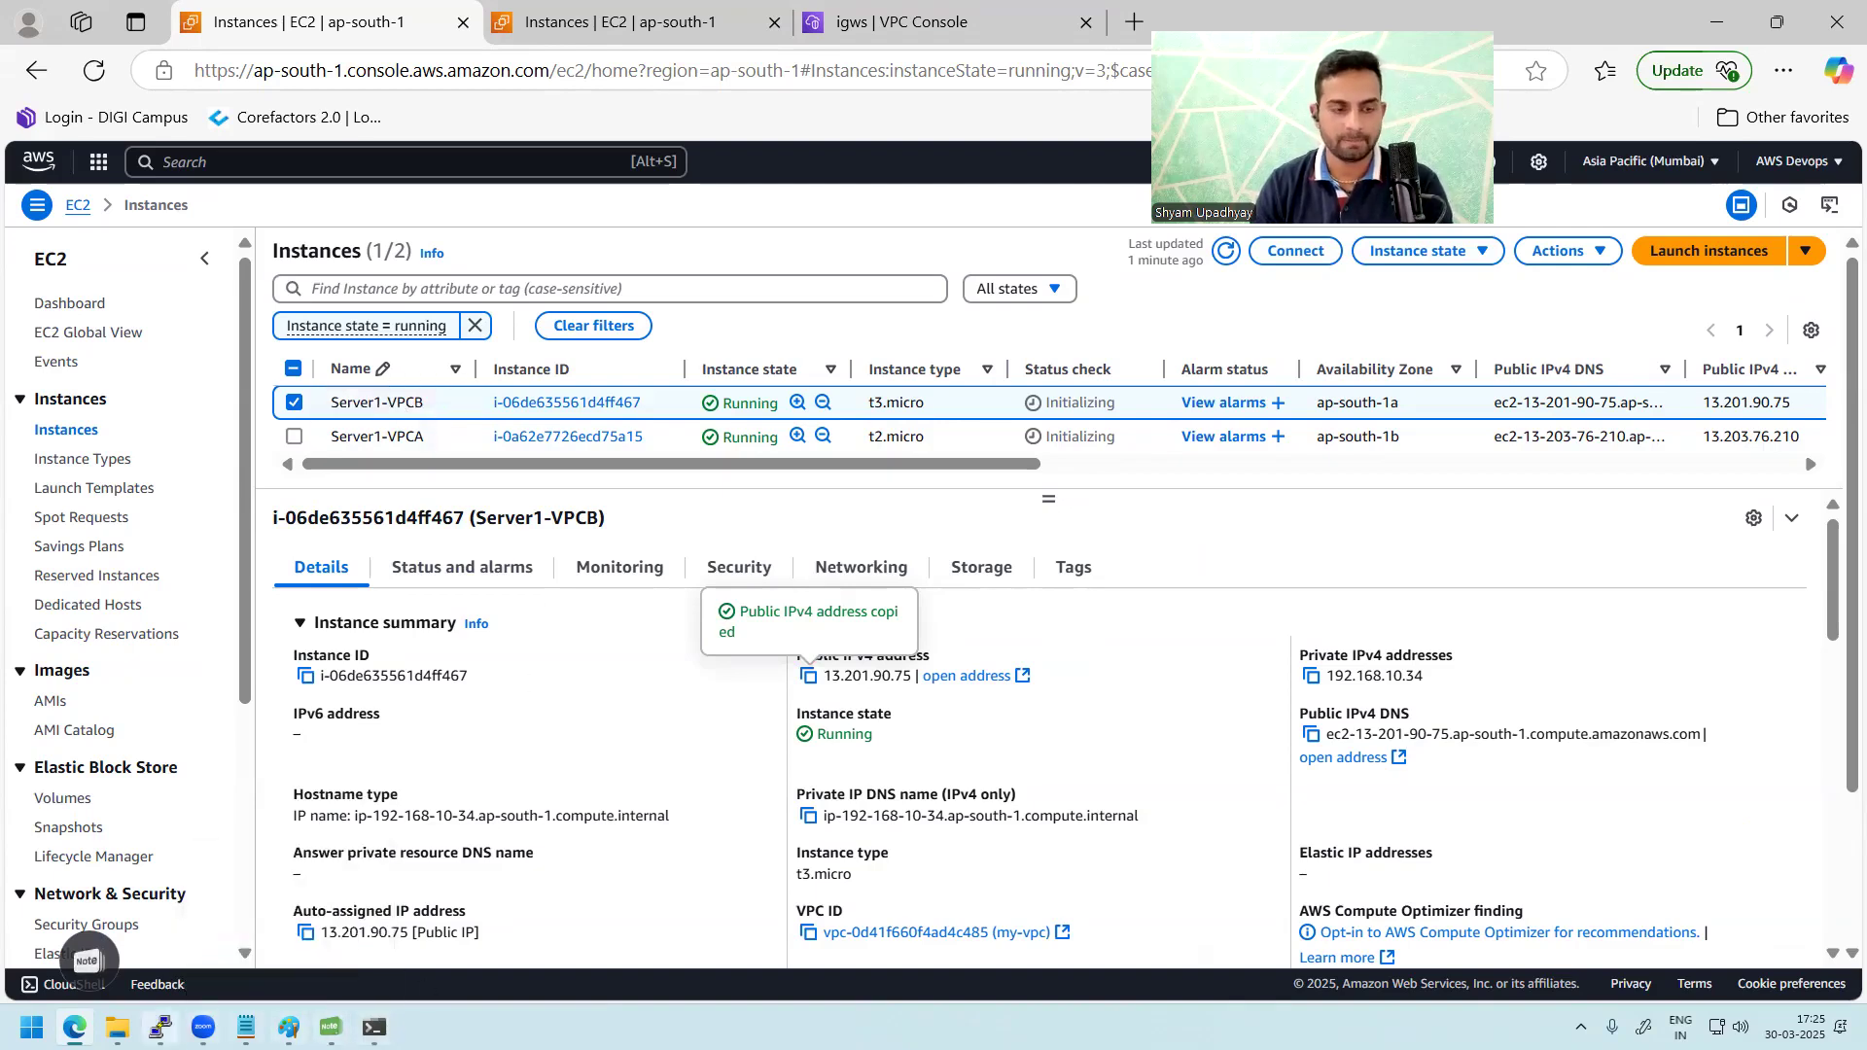
pyautogui.rightClick(161, 1027)
pyautogui.click(225, 888)
pyautogui.hotkey('ctrl', 'v')
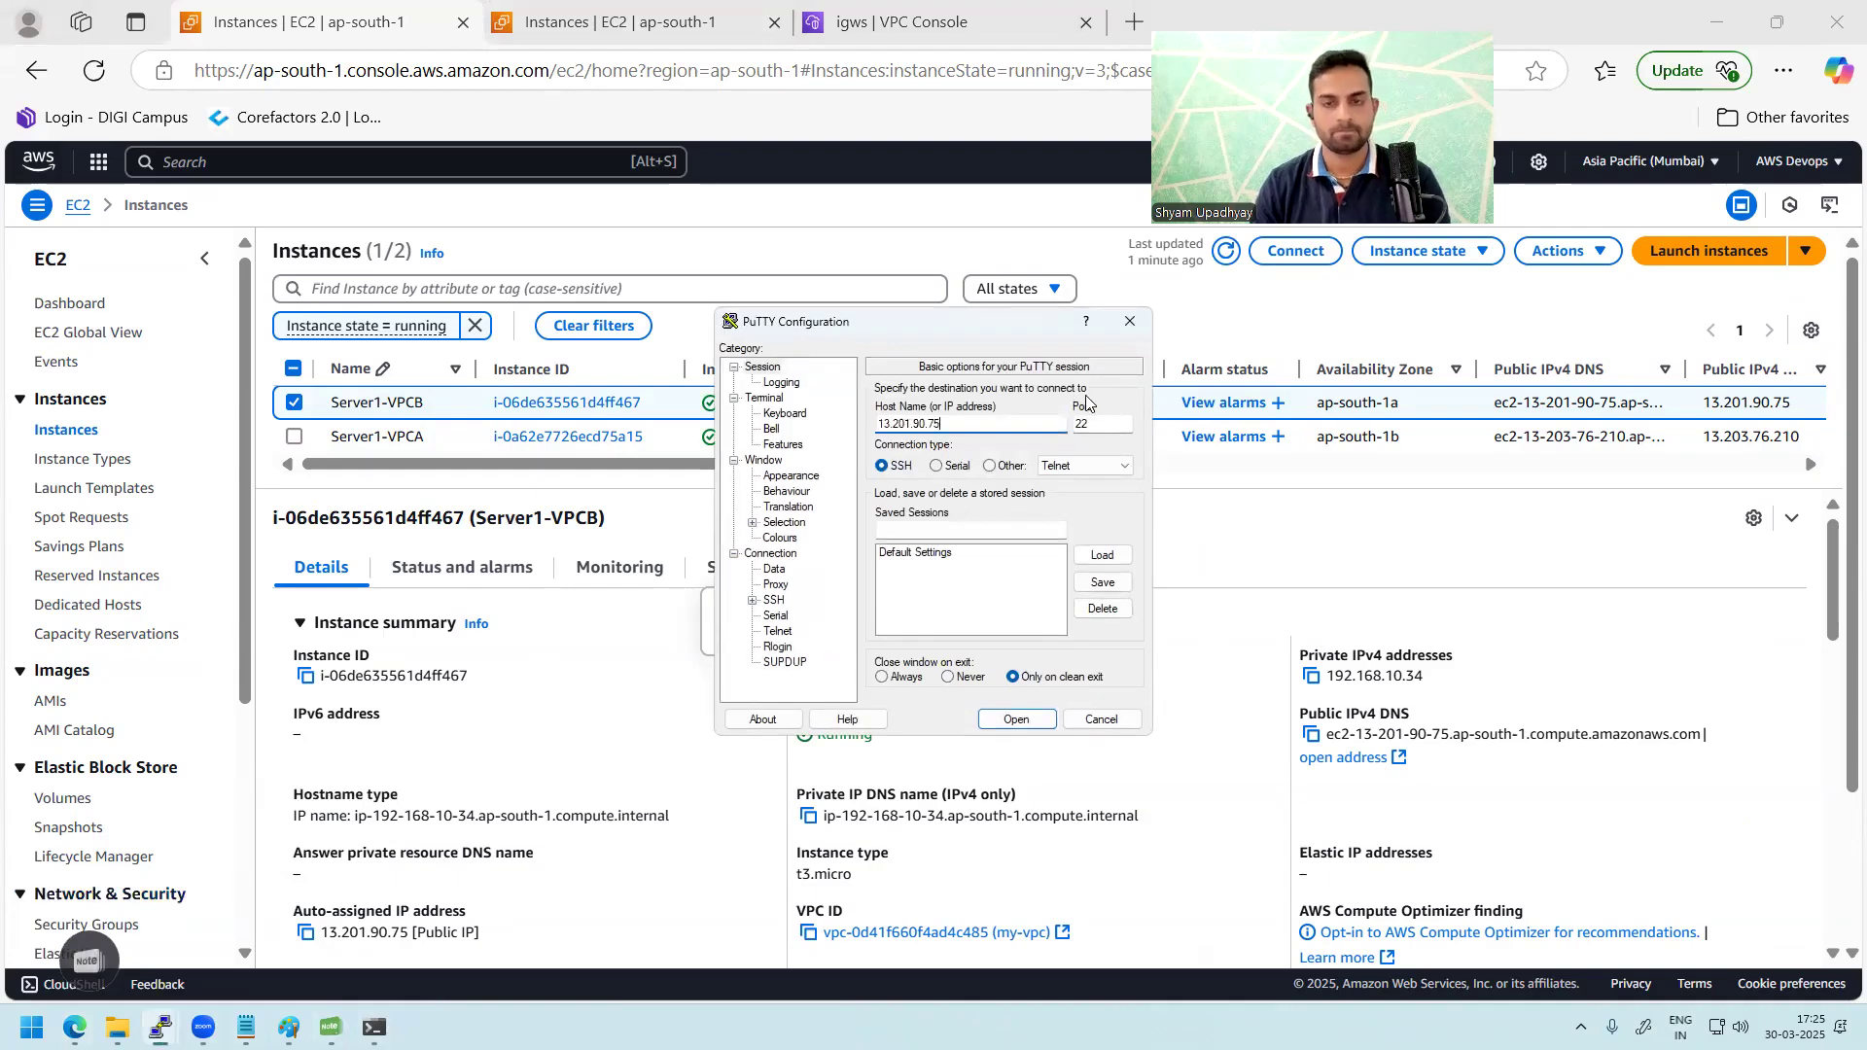
# Step: Load the afternoon-batch private key file in the new session's SSH authentication credentials
pyautogui.click(753, 602)
pyautogui.click(795, 619)
pyautogui.click(770, 617)
pyautogui.click(820, 632)
pyautogui.click(1096, 428)
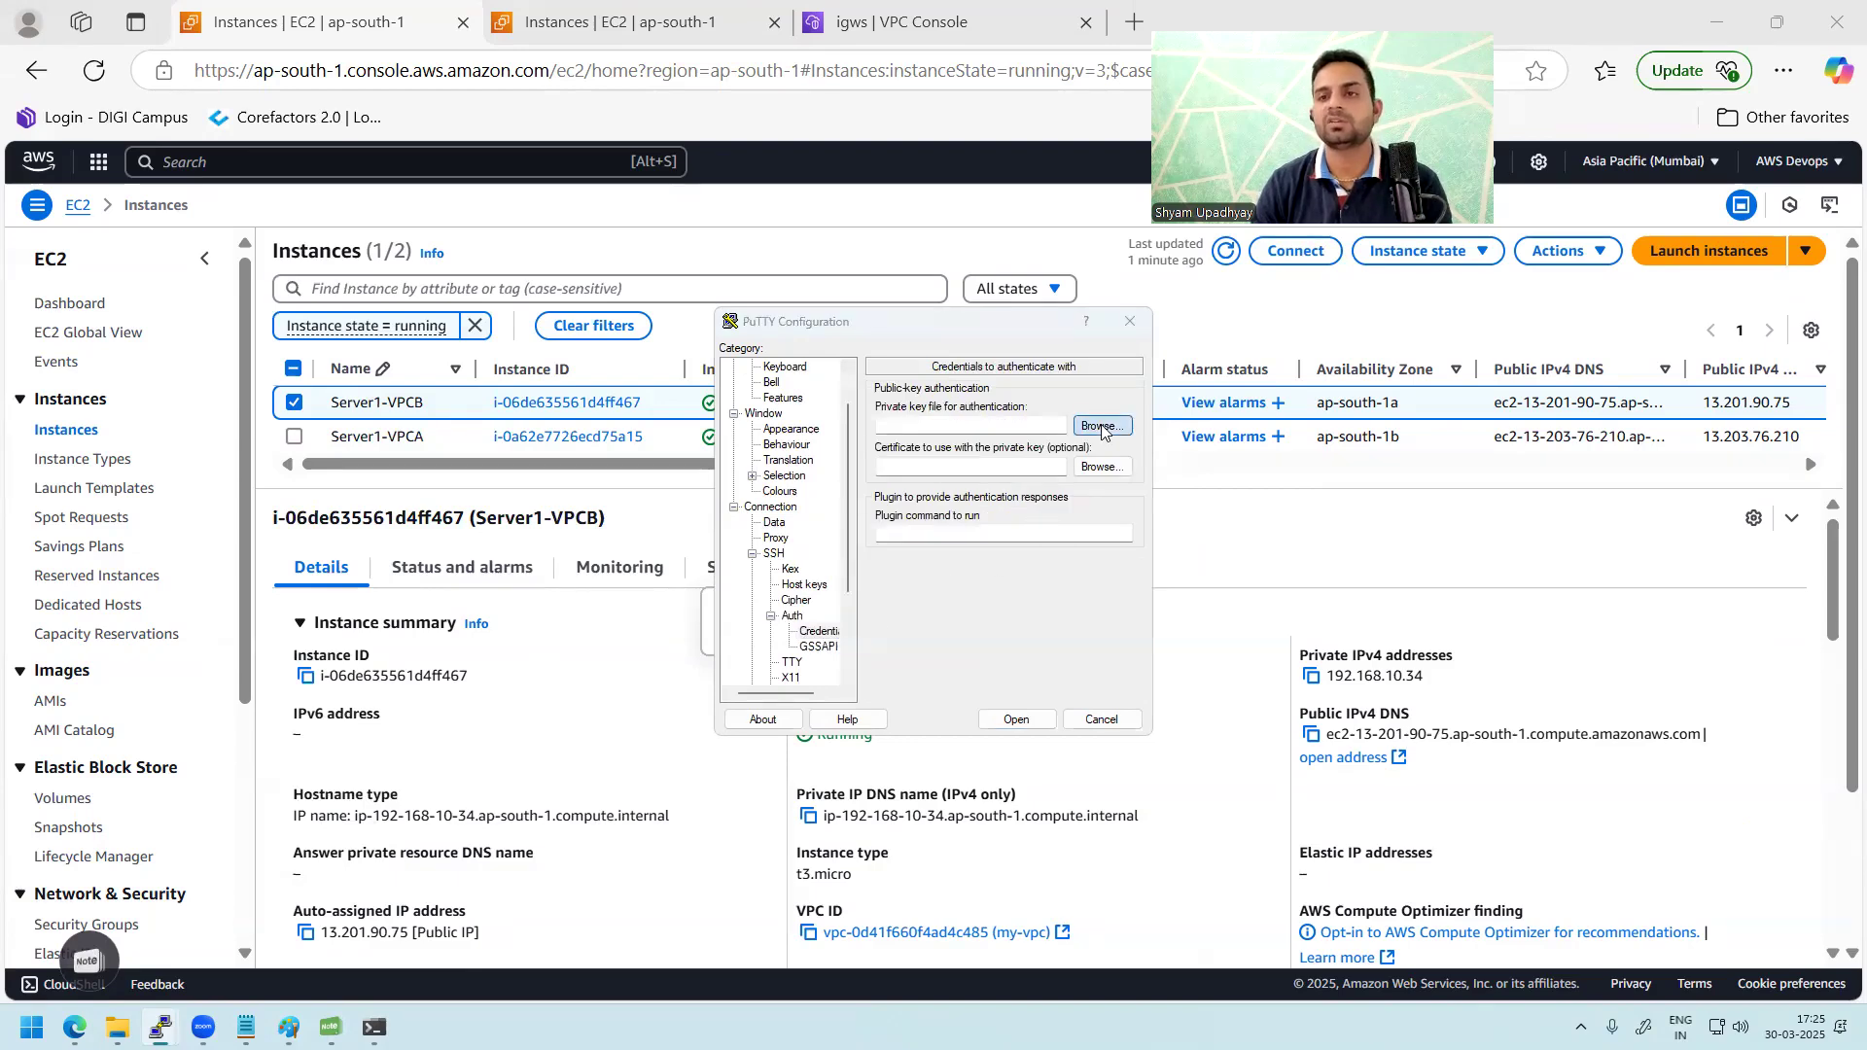
pyautogui.doubleClick(1049, 494)
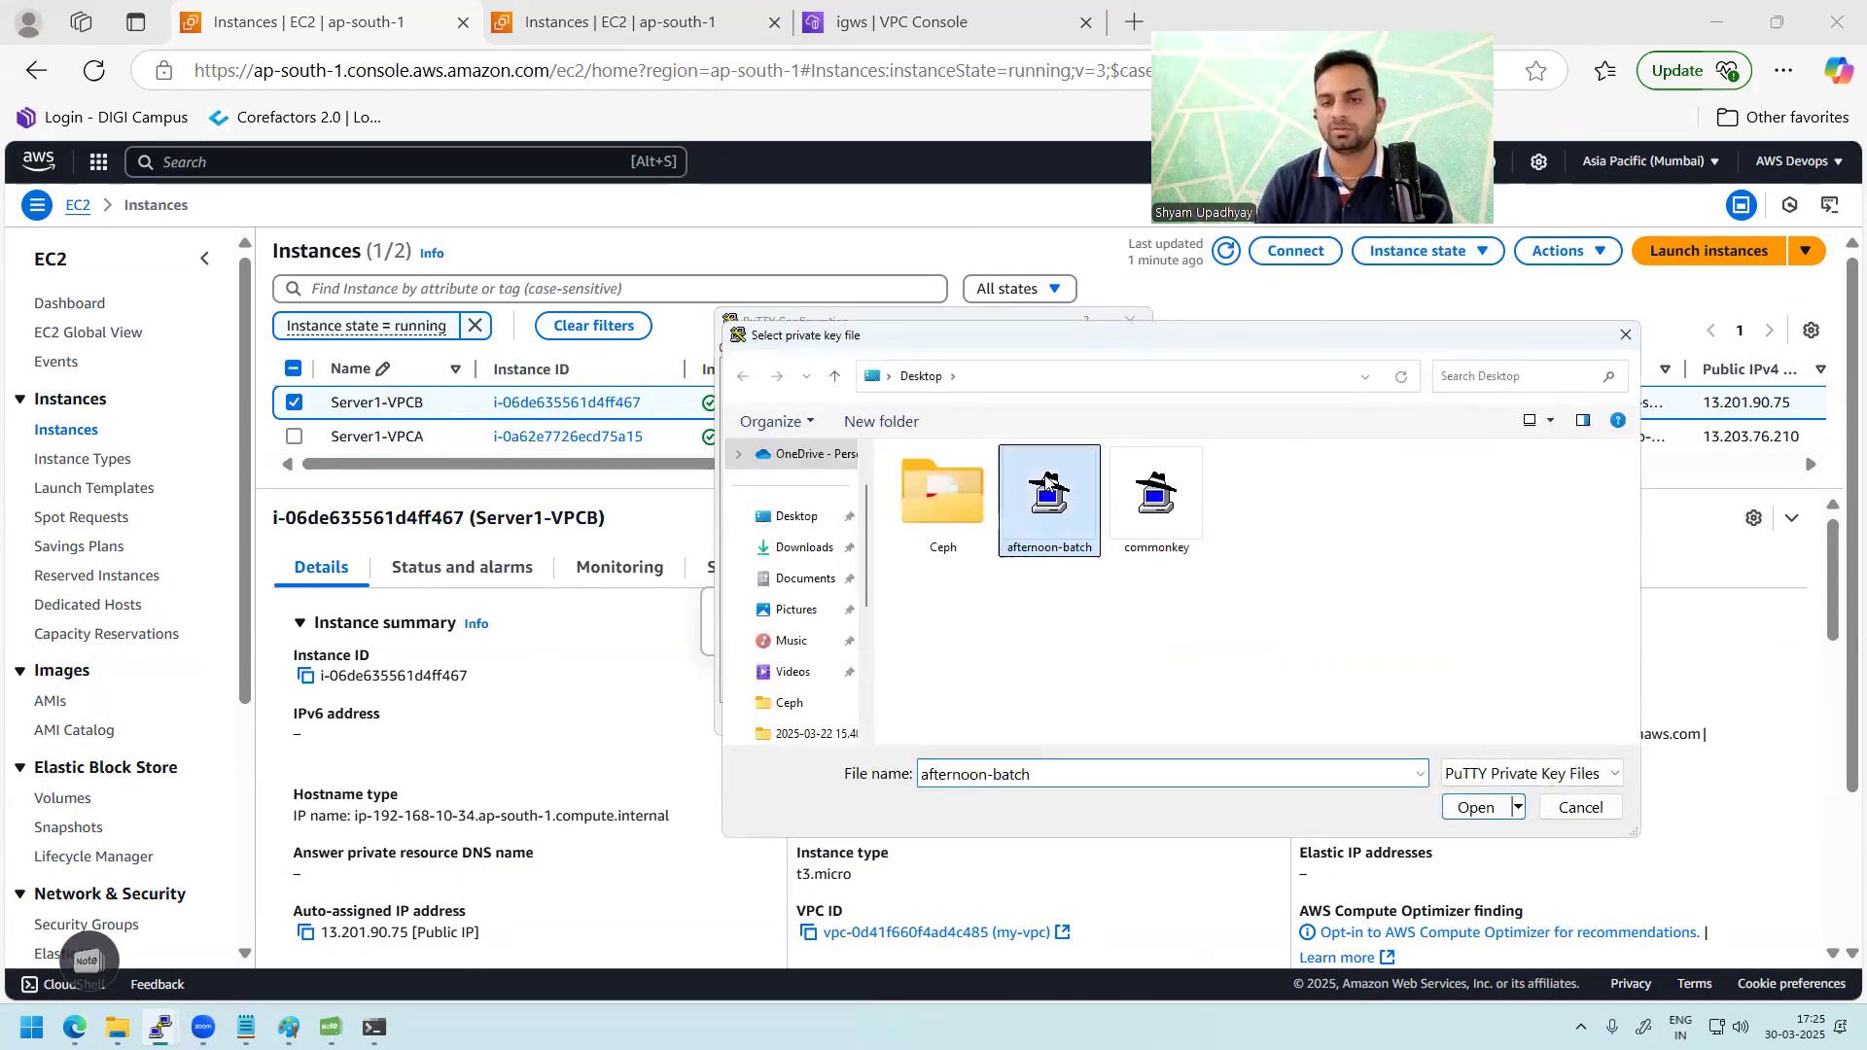
# Step: Set the new session's window font to bold at size 14
pyautogui.click(791, 430)
pyautogui.click(1102, 505)
pyautogui.click(970, 564)
pyautogui.click(1091, 569)
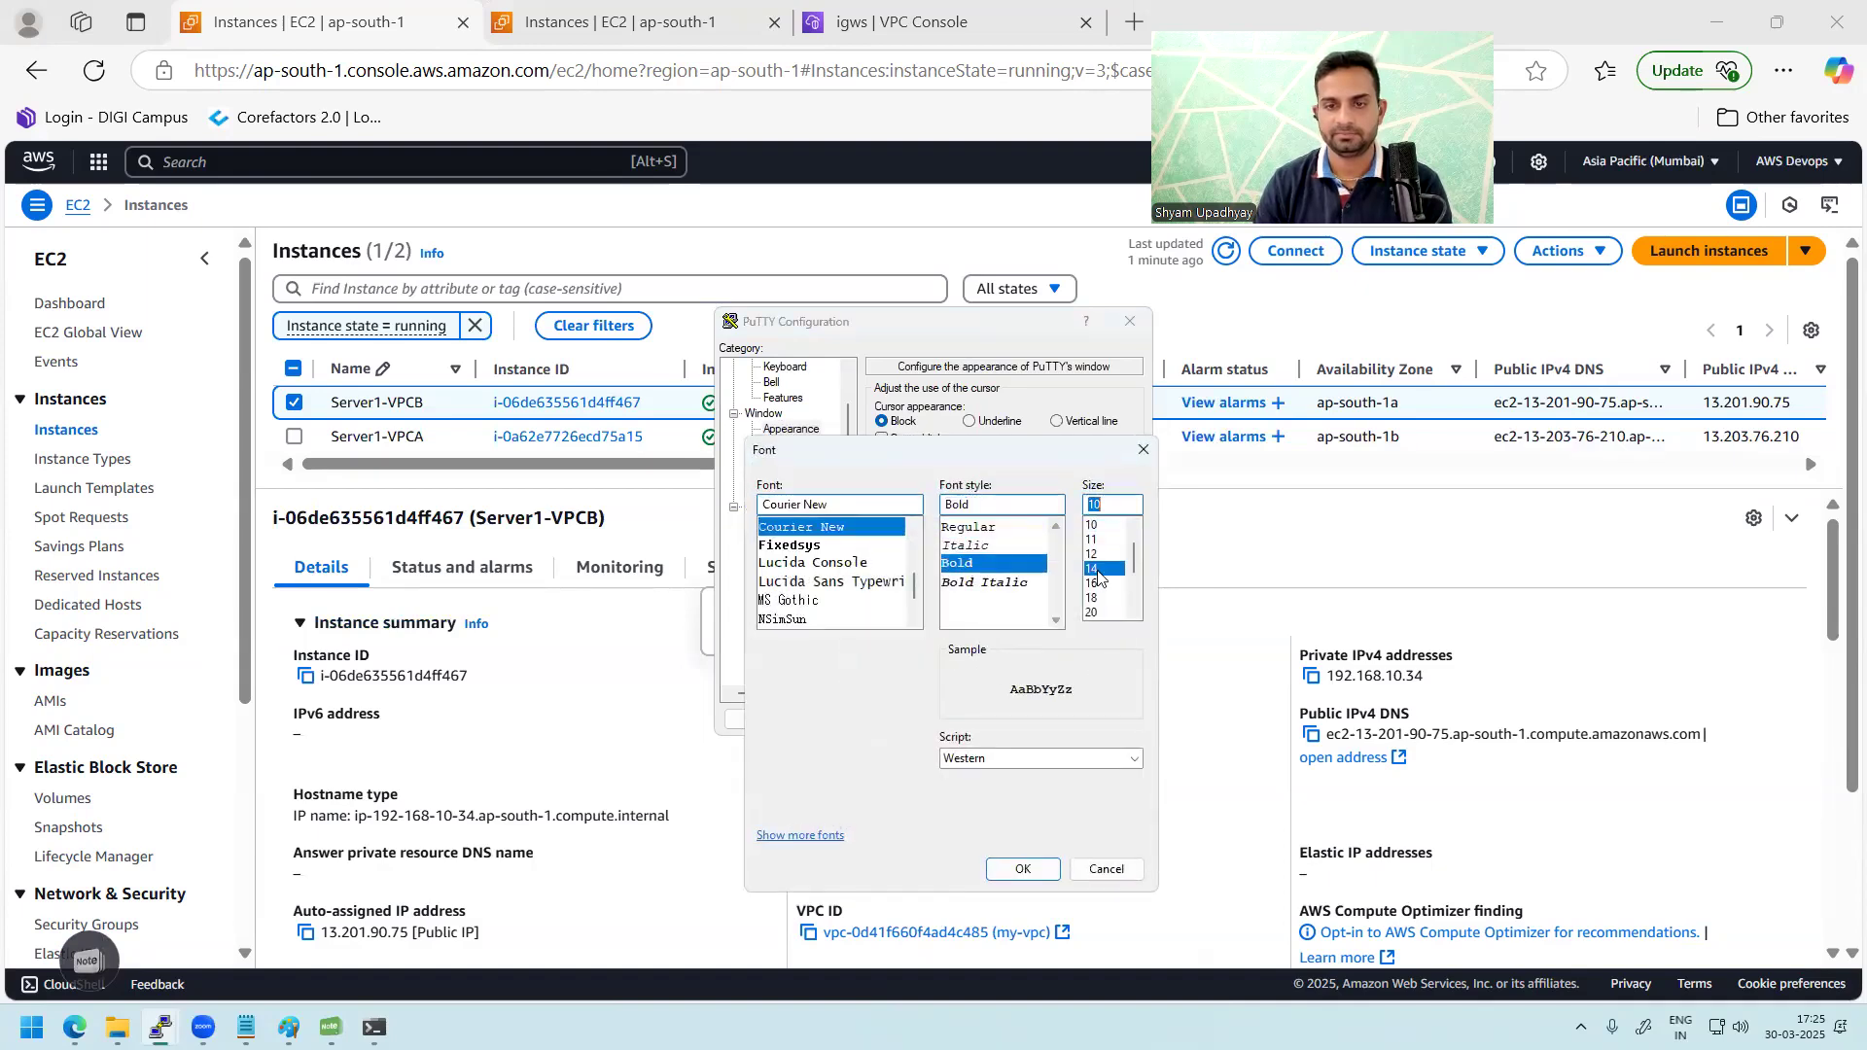
pyautogui.click(1023, 868)
# Step: Try to open the SSH connection to Server1-VPCB and move its terminal window out of the way
pyautogui.click(1024, 728)
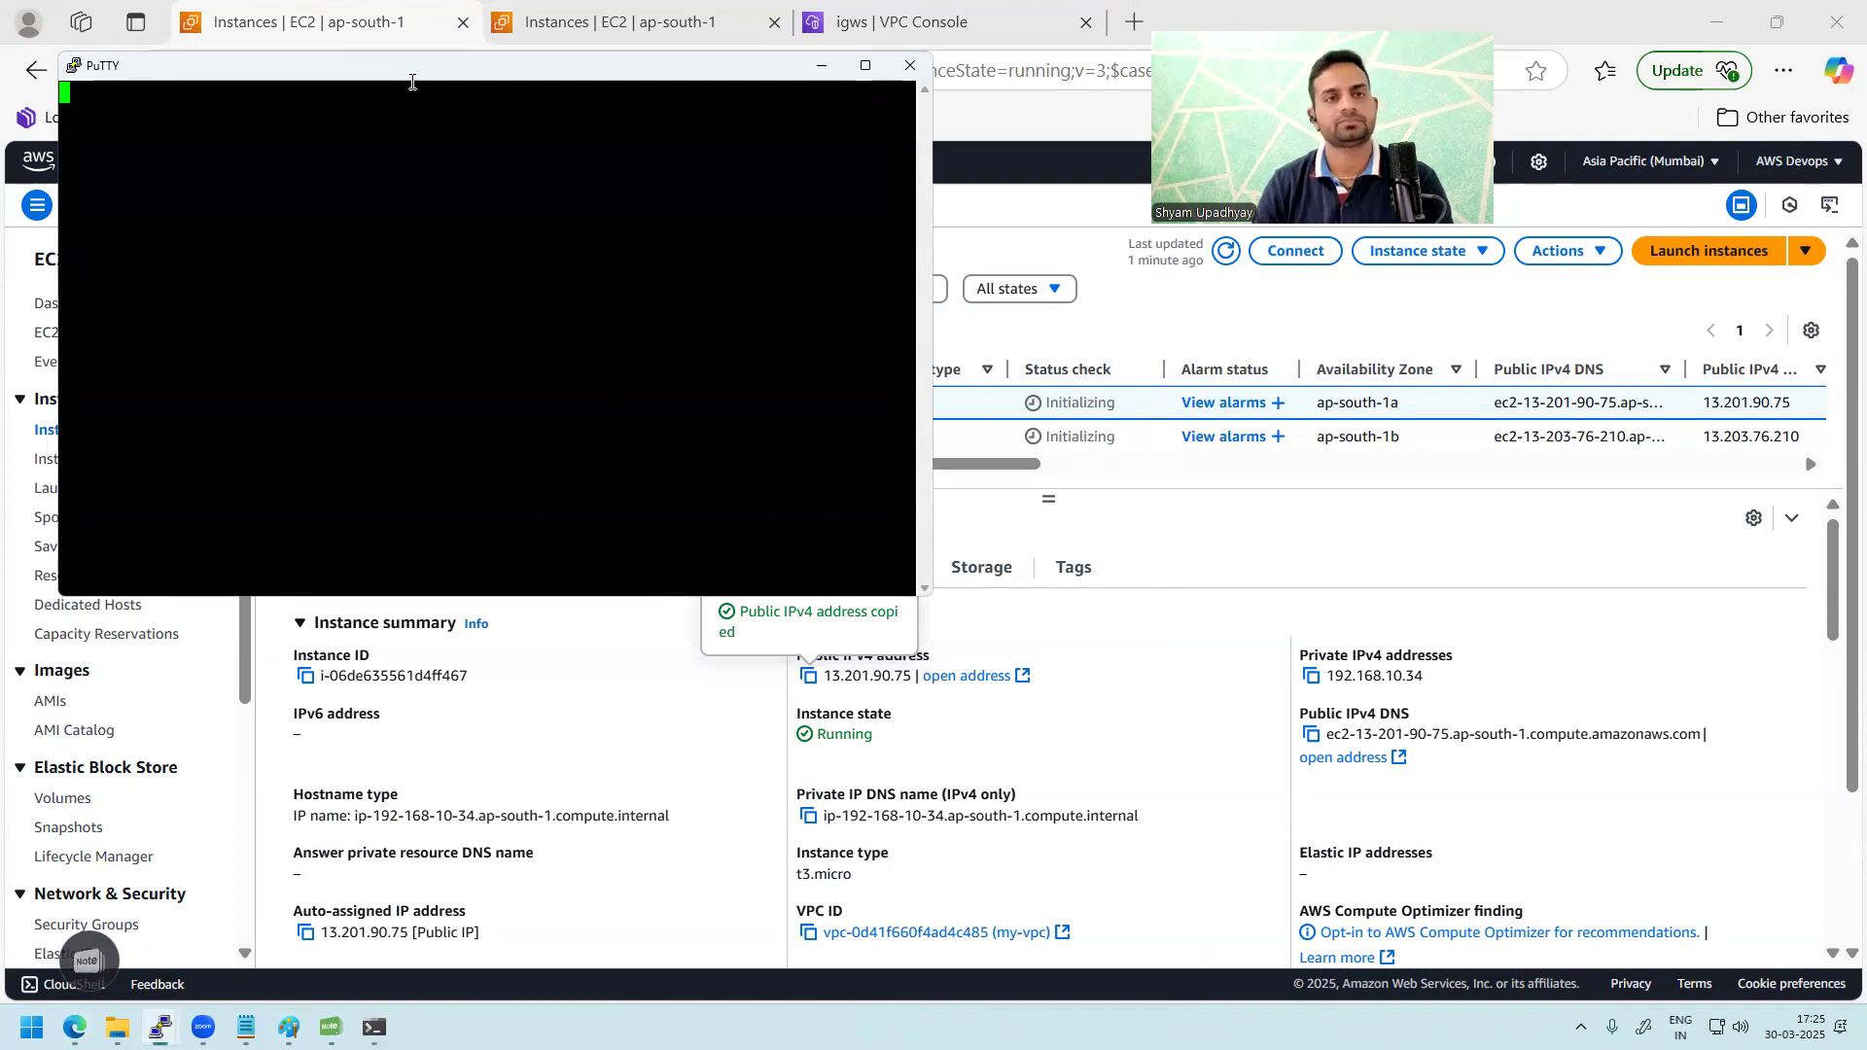
pyautogui.moveTo(415, 83); pyautogui.dragTo(1163, 398)
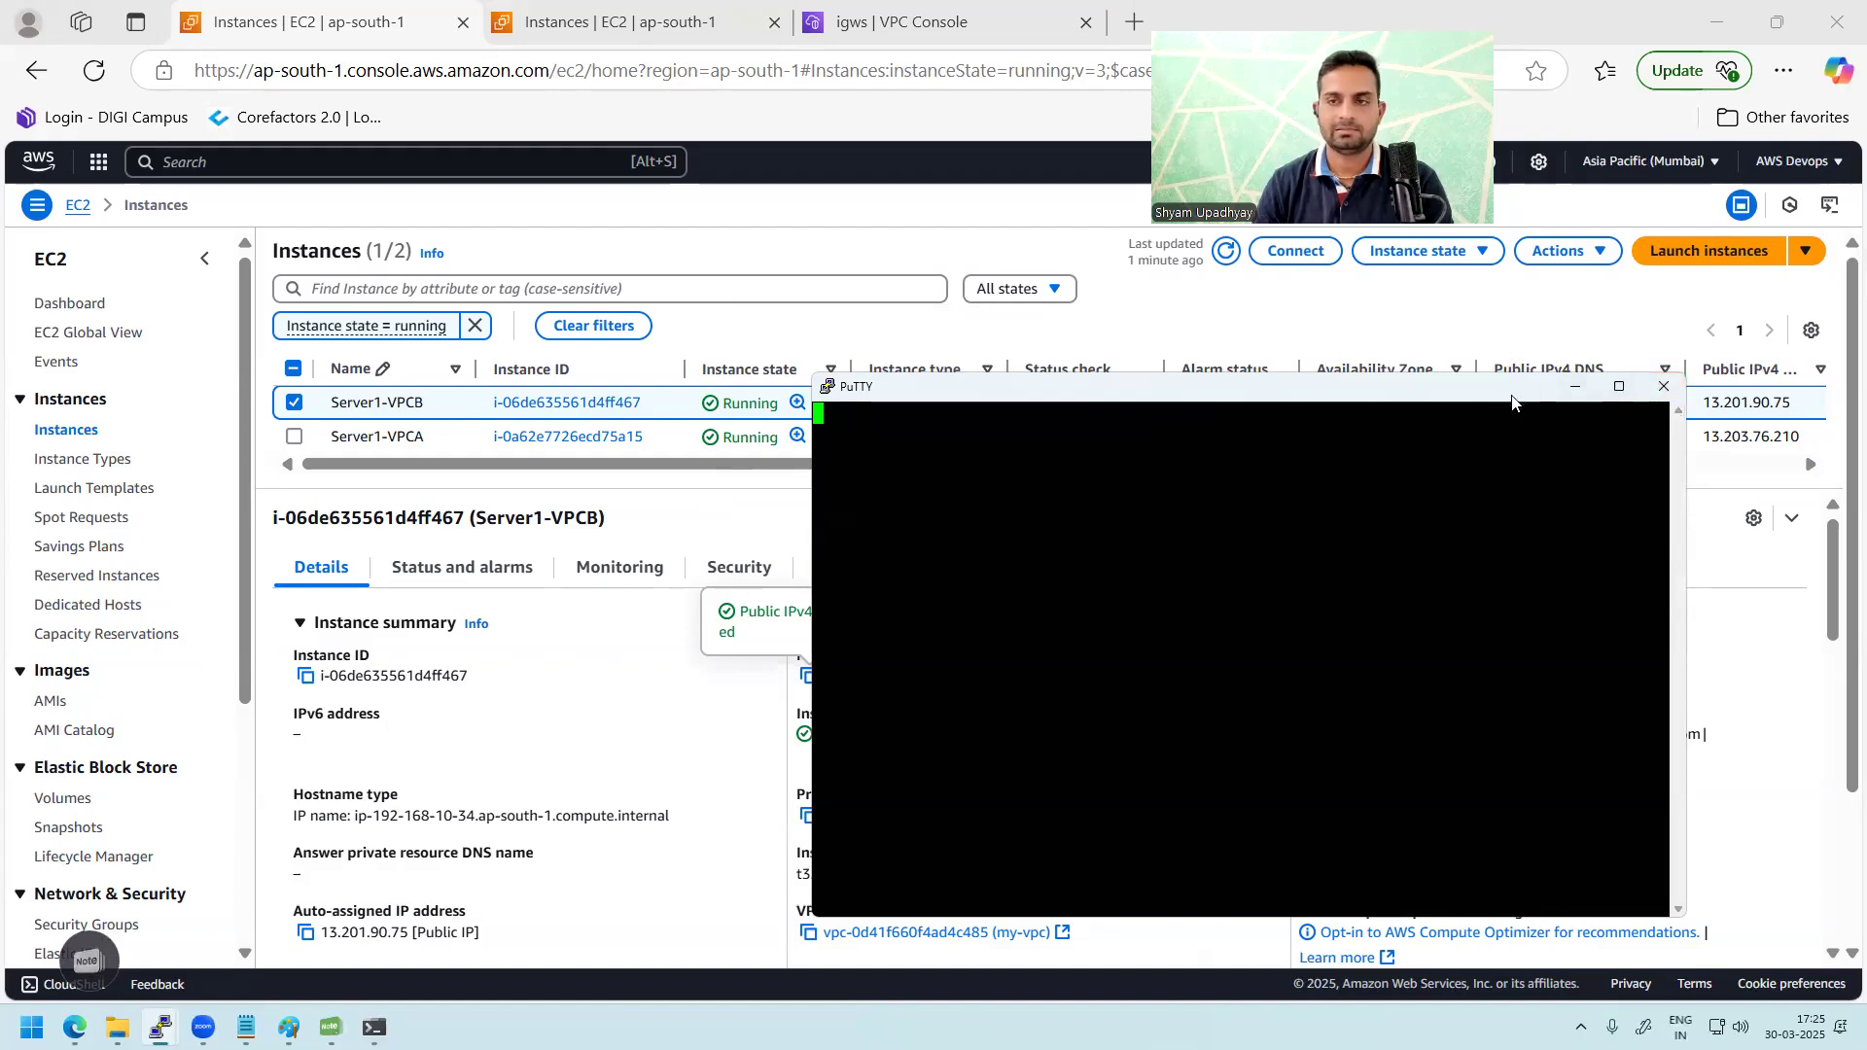
pyautogui.press('super+Down')
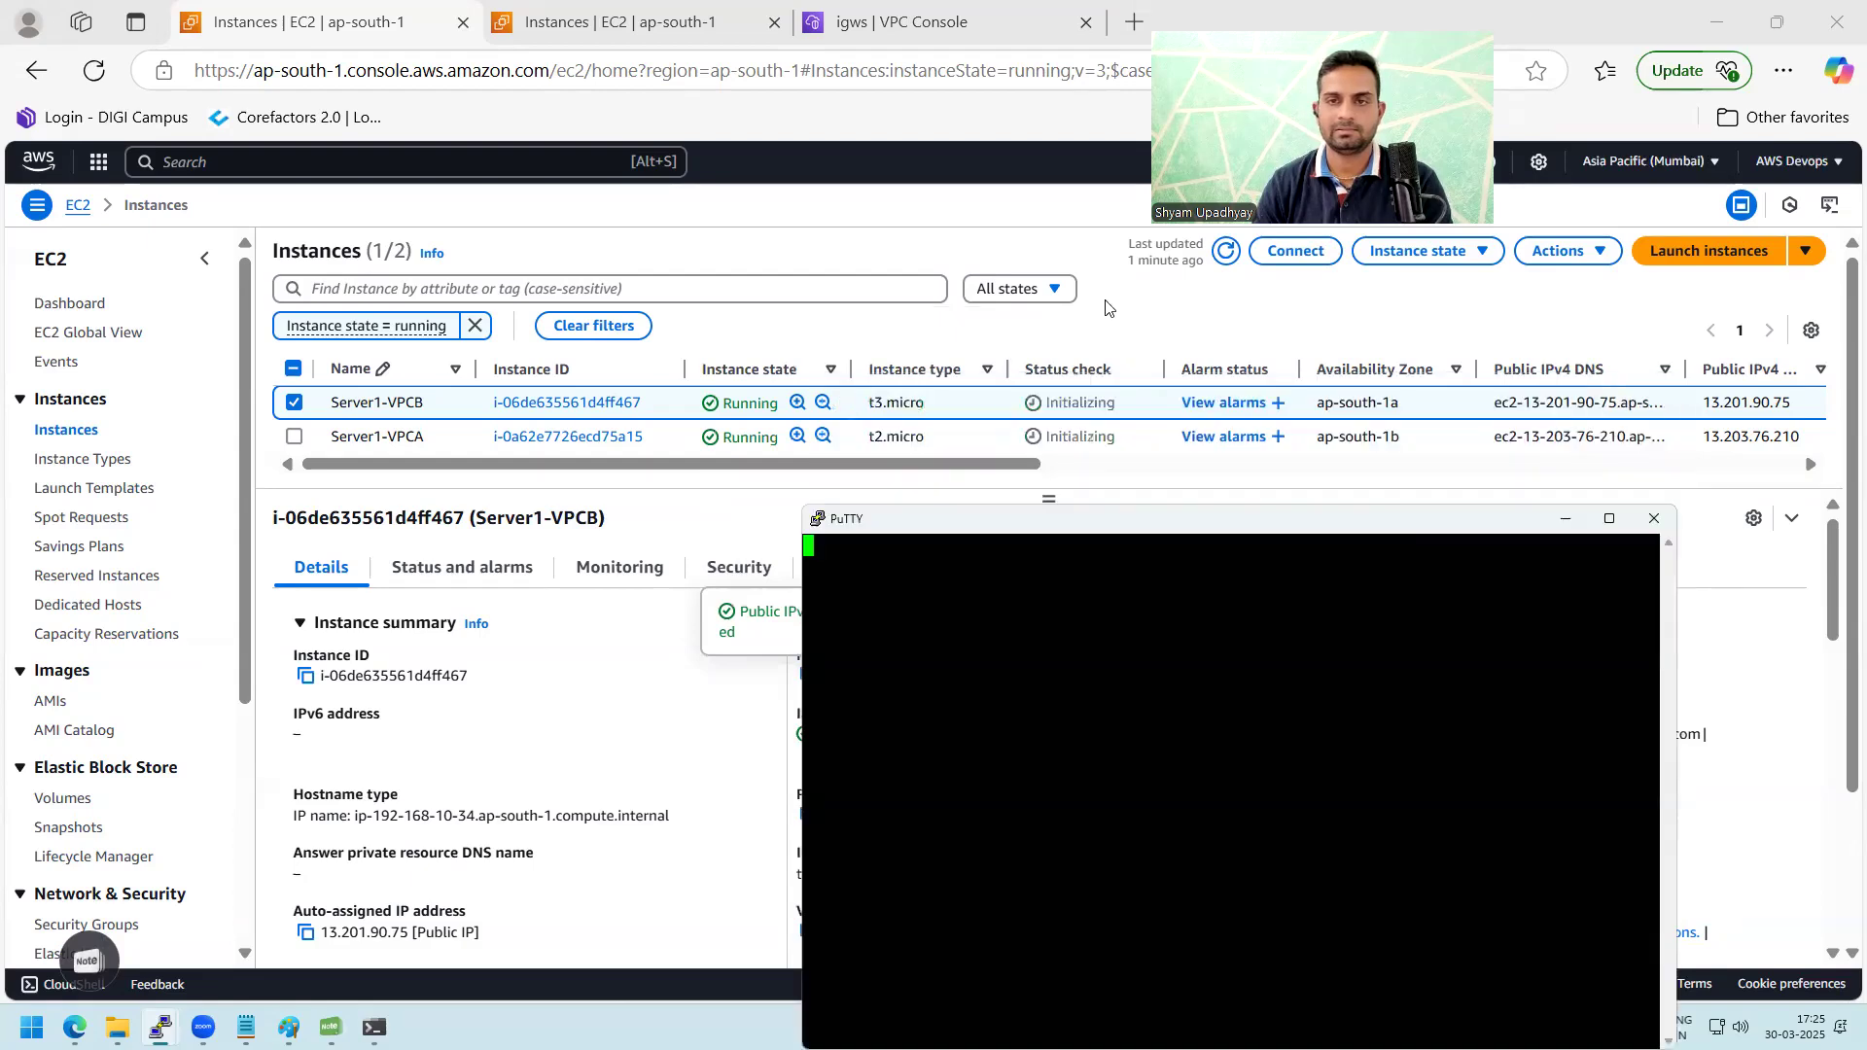
# Step: Refresh the instances list to check the status of Server1-VPCB
pyautogui.click(1221, 258)
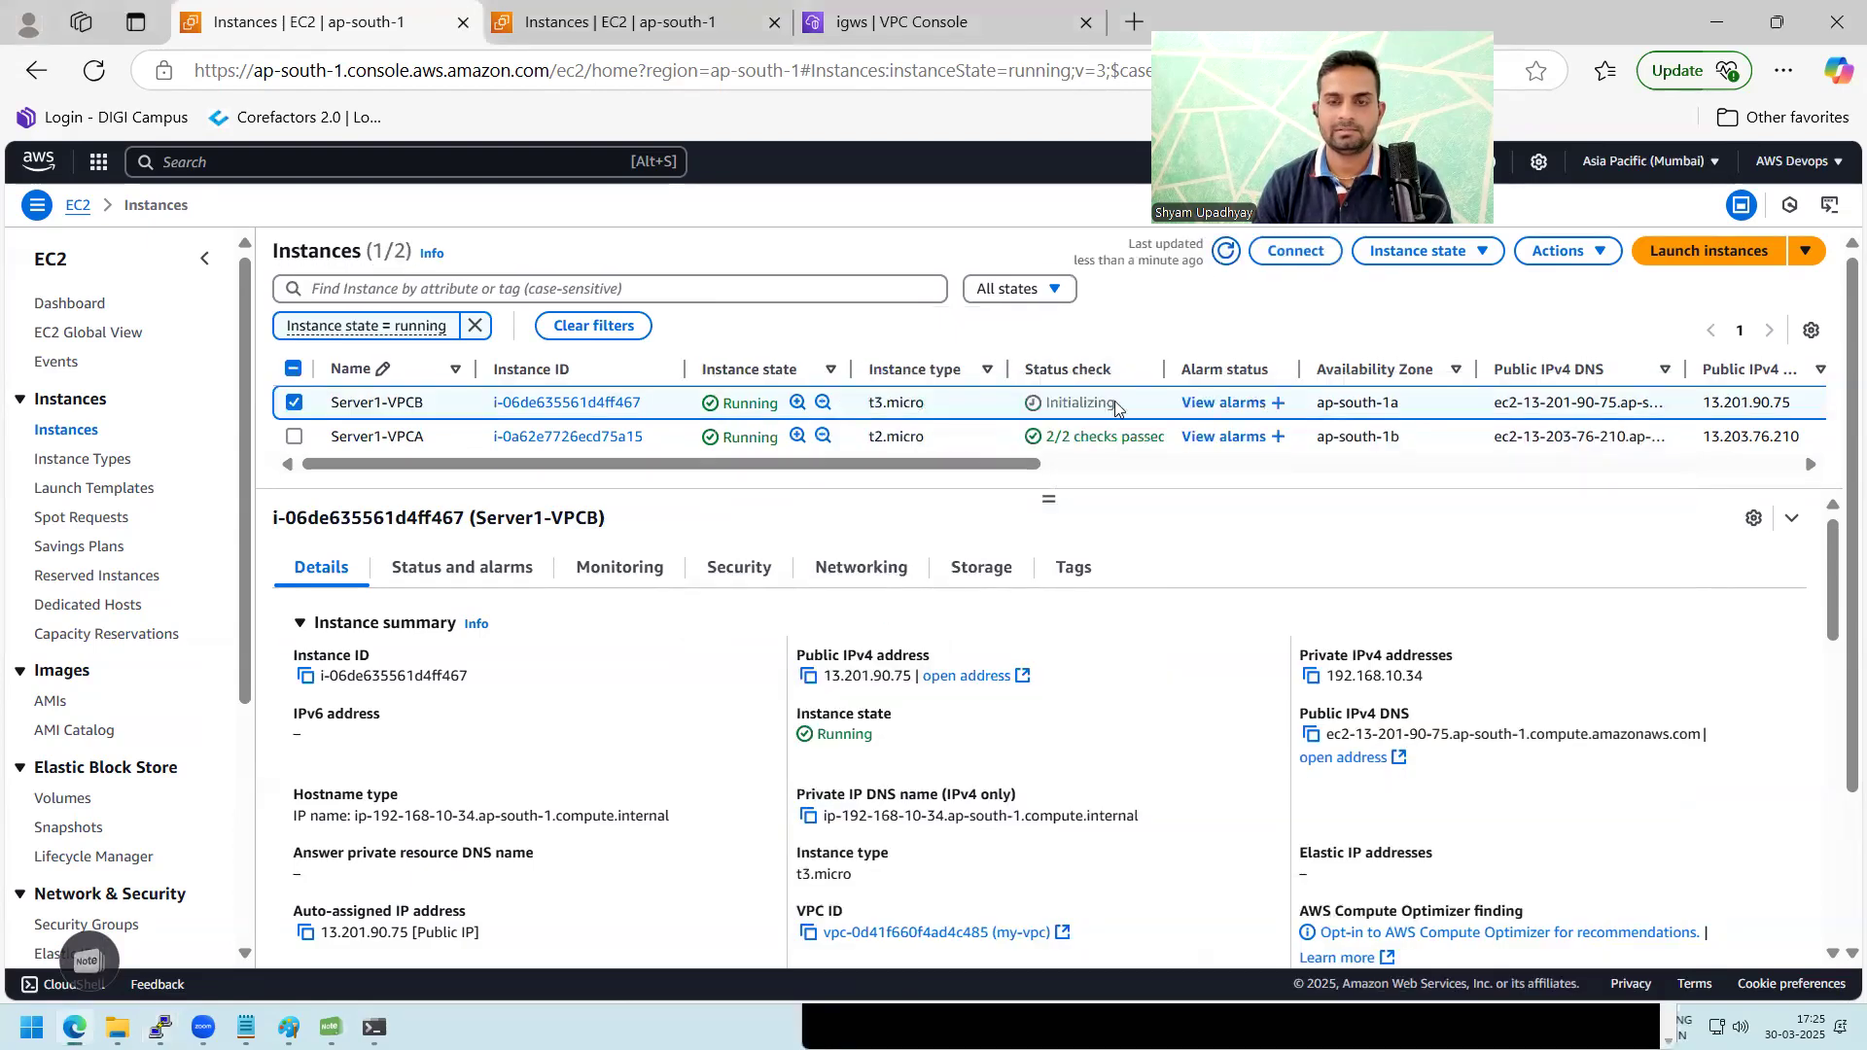
pyautogui.click(1227, 252)
pyautogui.click(1227, 253)
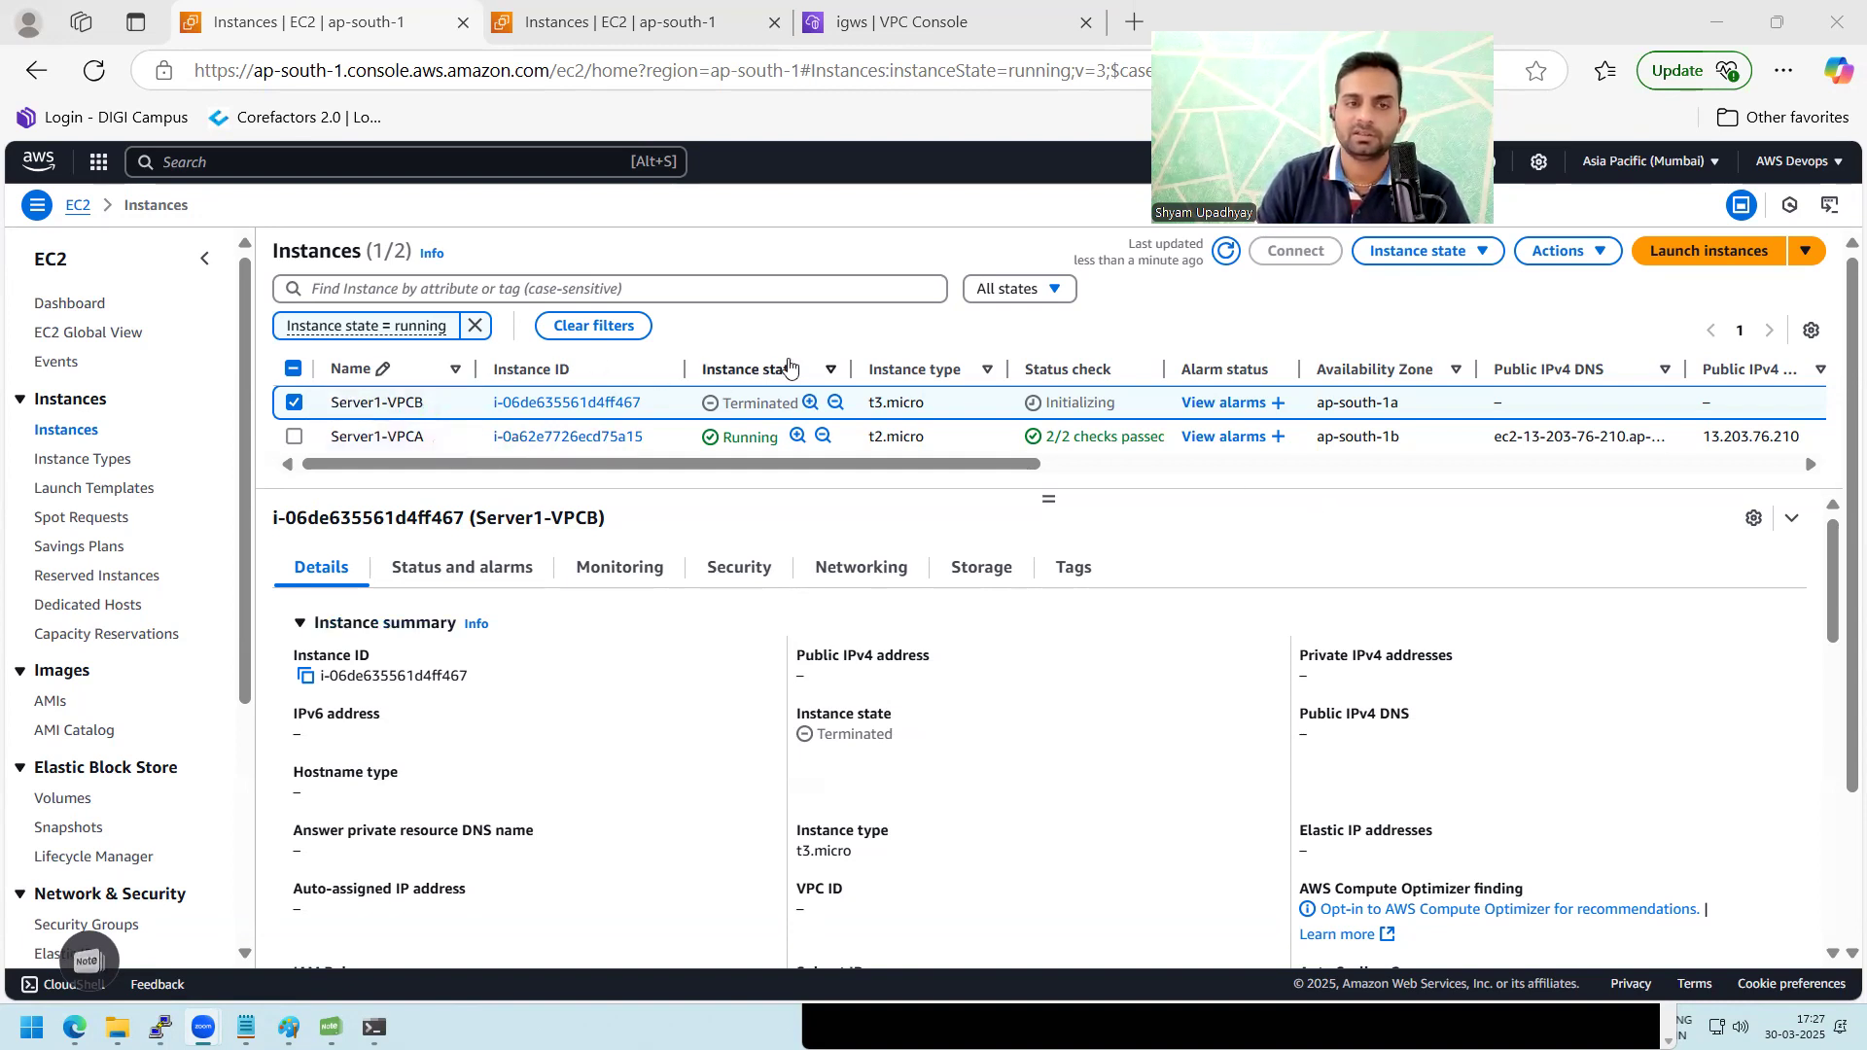
# Step: Start launching a new instance named Server1-VPCB with the Red Hat image
pyautogui.click(1709, 254)
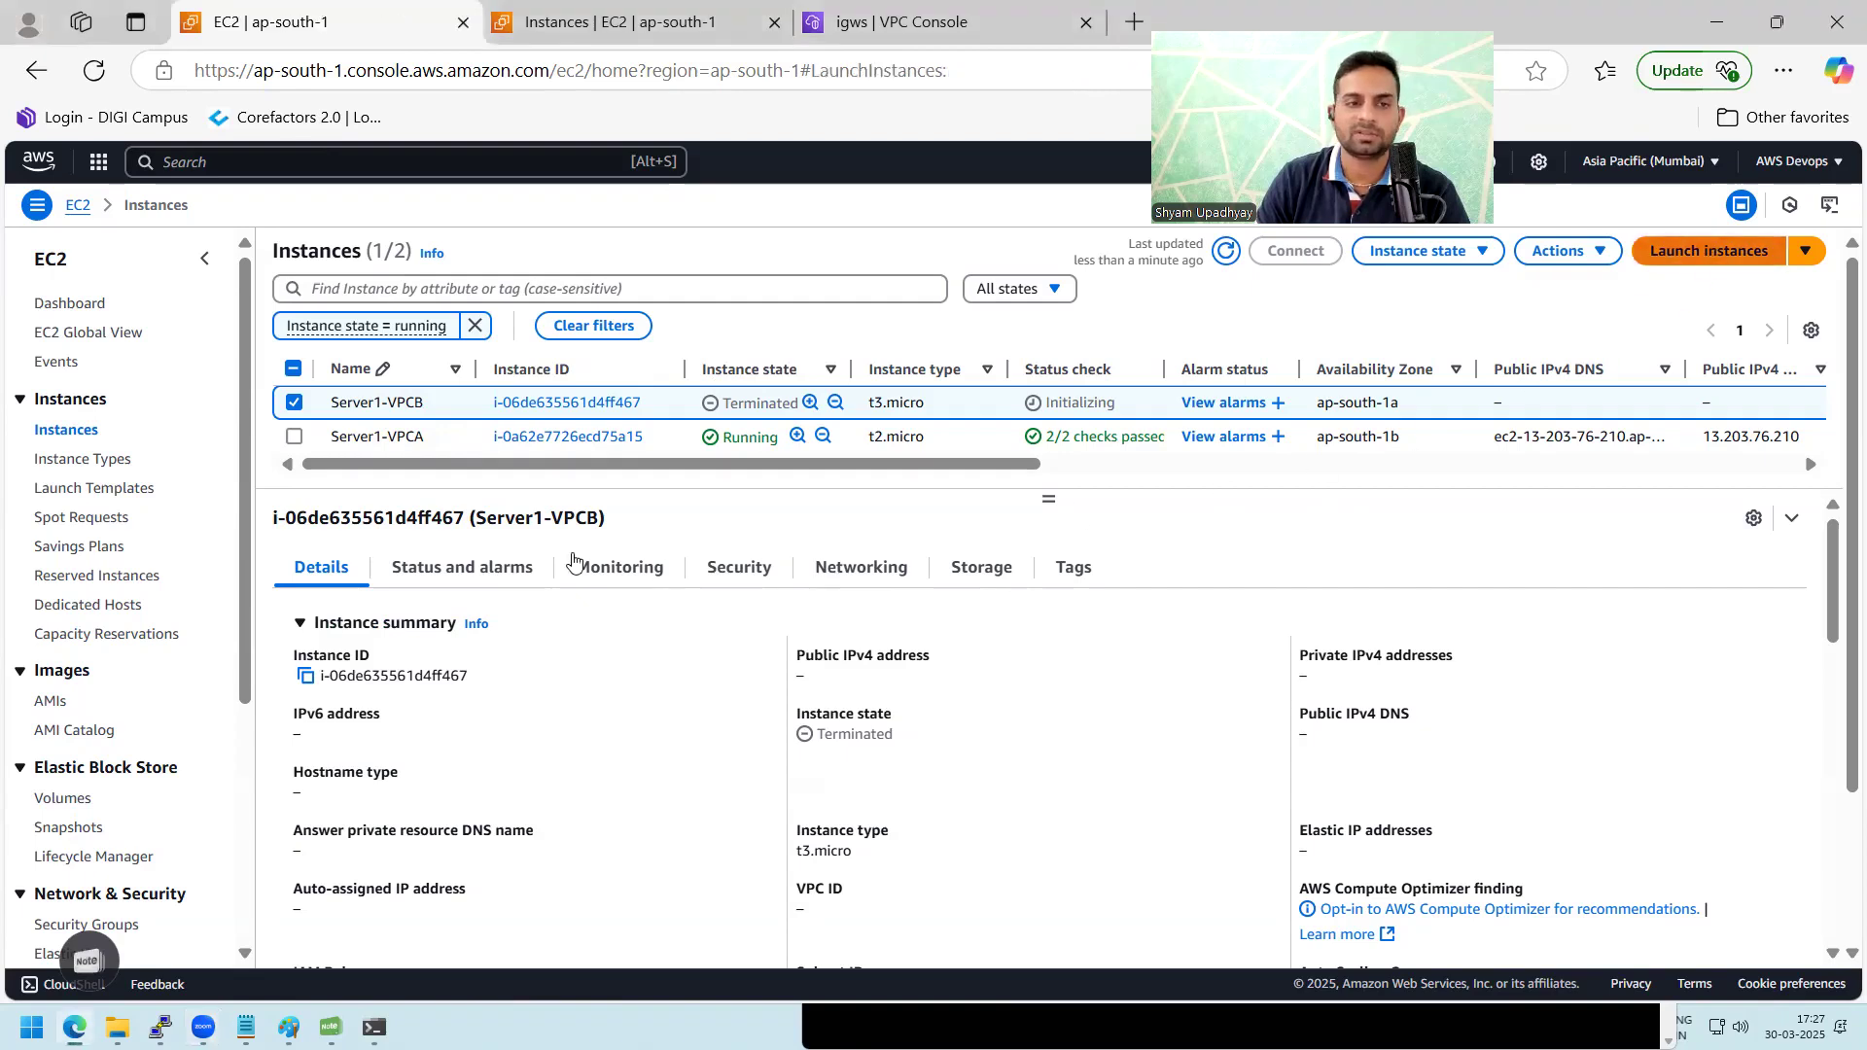
pyautogui.click(371, 410)
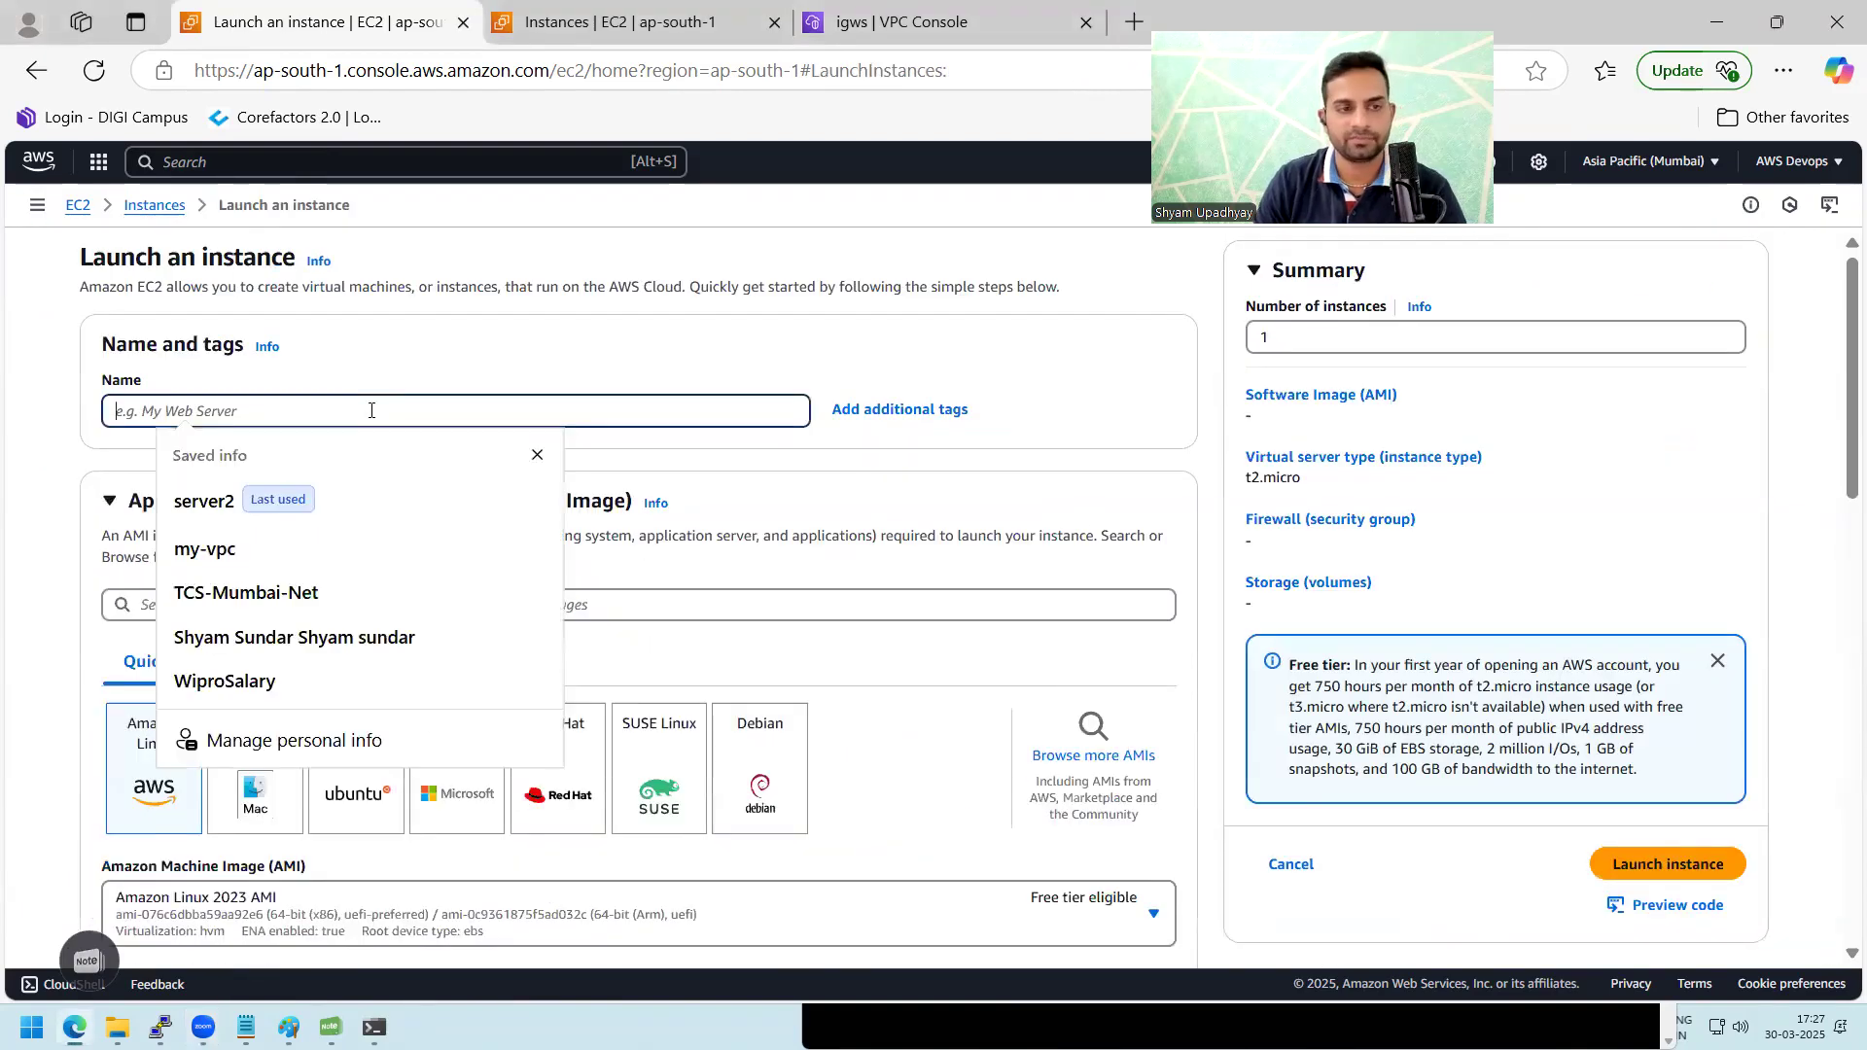
pyautogui.write('Server1-VPCB')
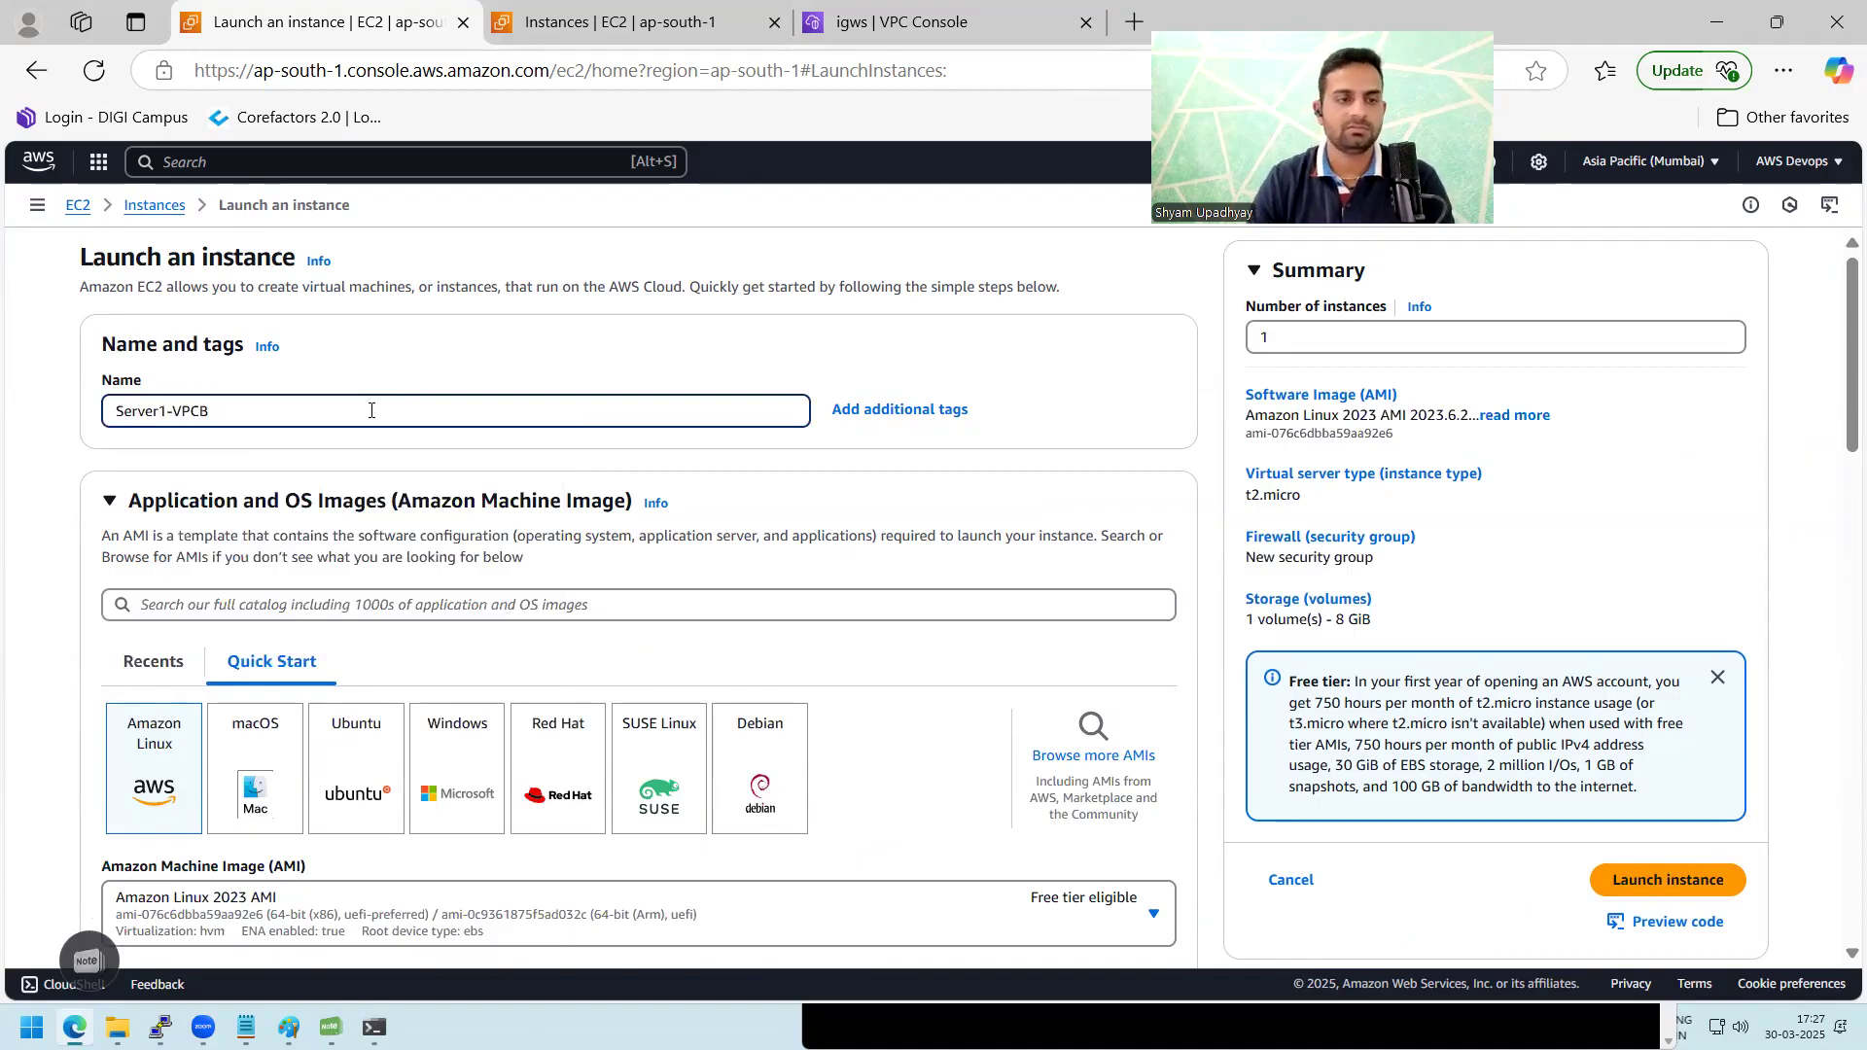
pyautogui.click(555, 800)
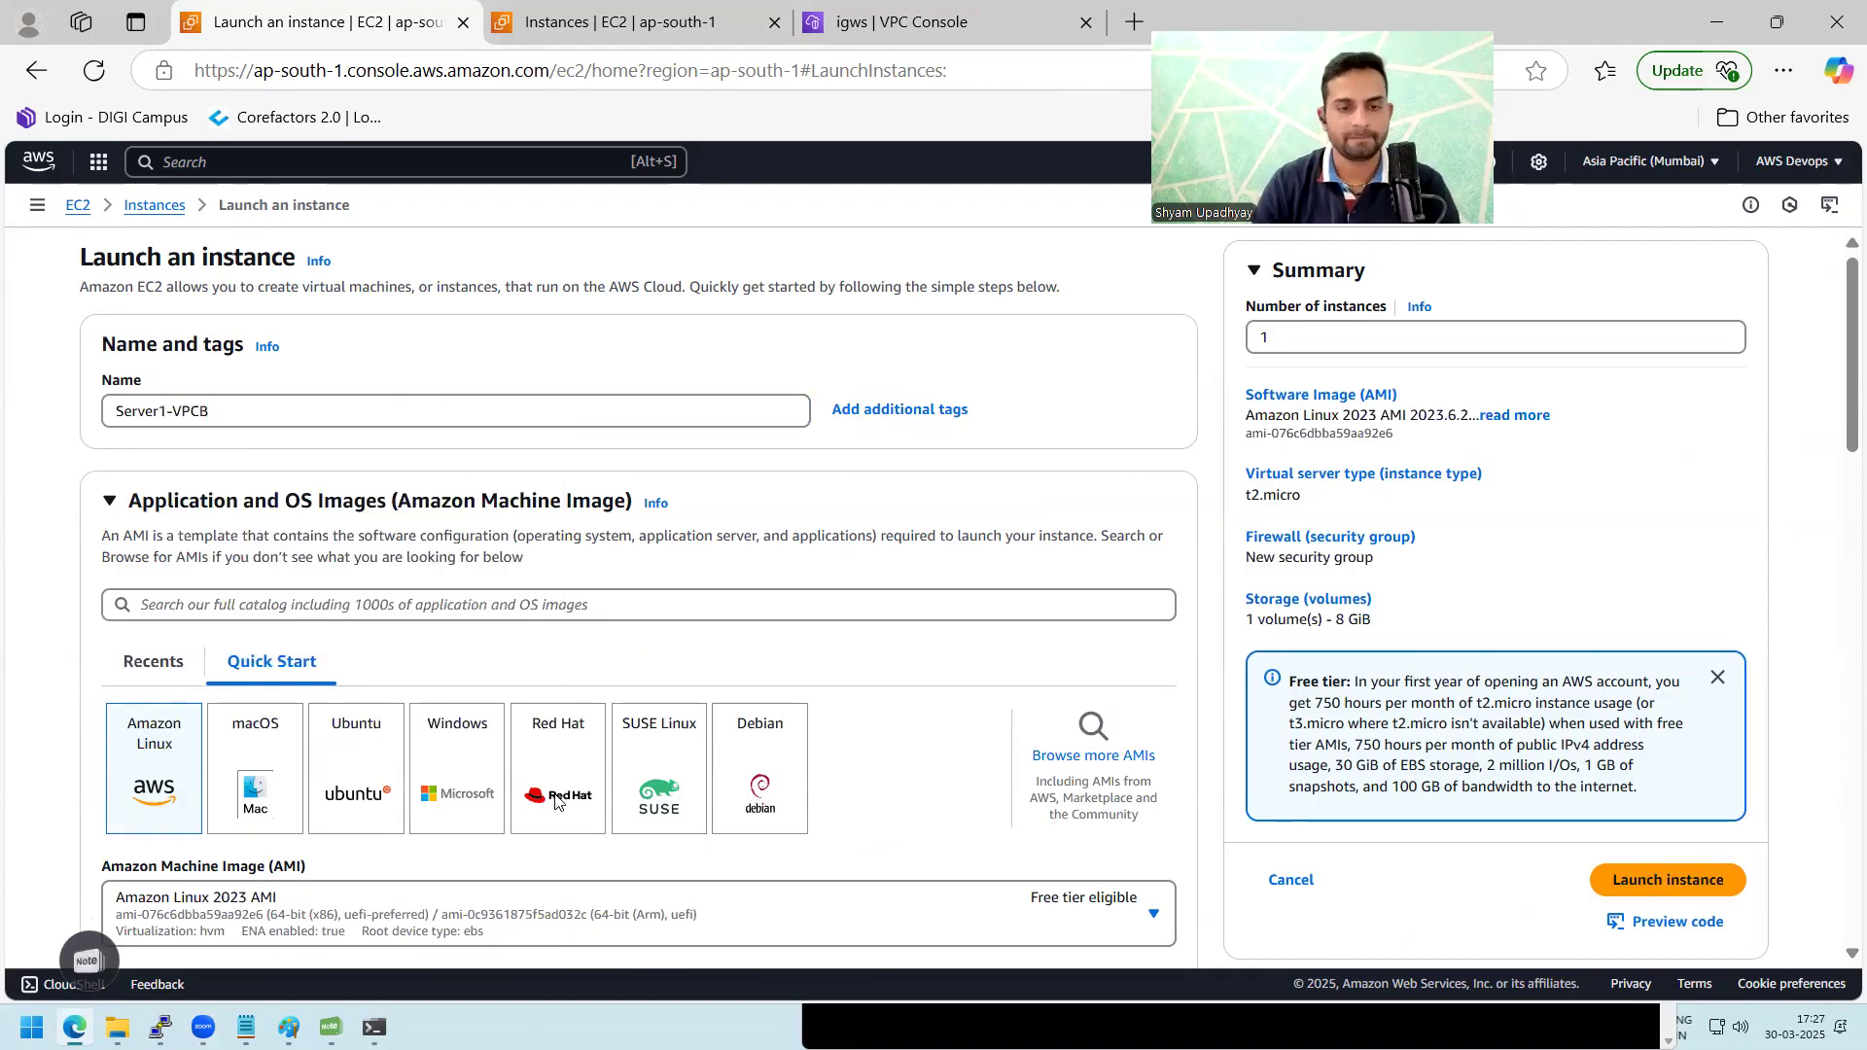
# Step: Select the batch-afternoon key pair for the new instance
pyautogui.scroll(-10, 1056, 700)
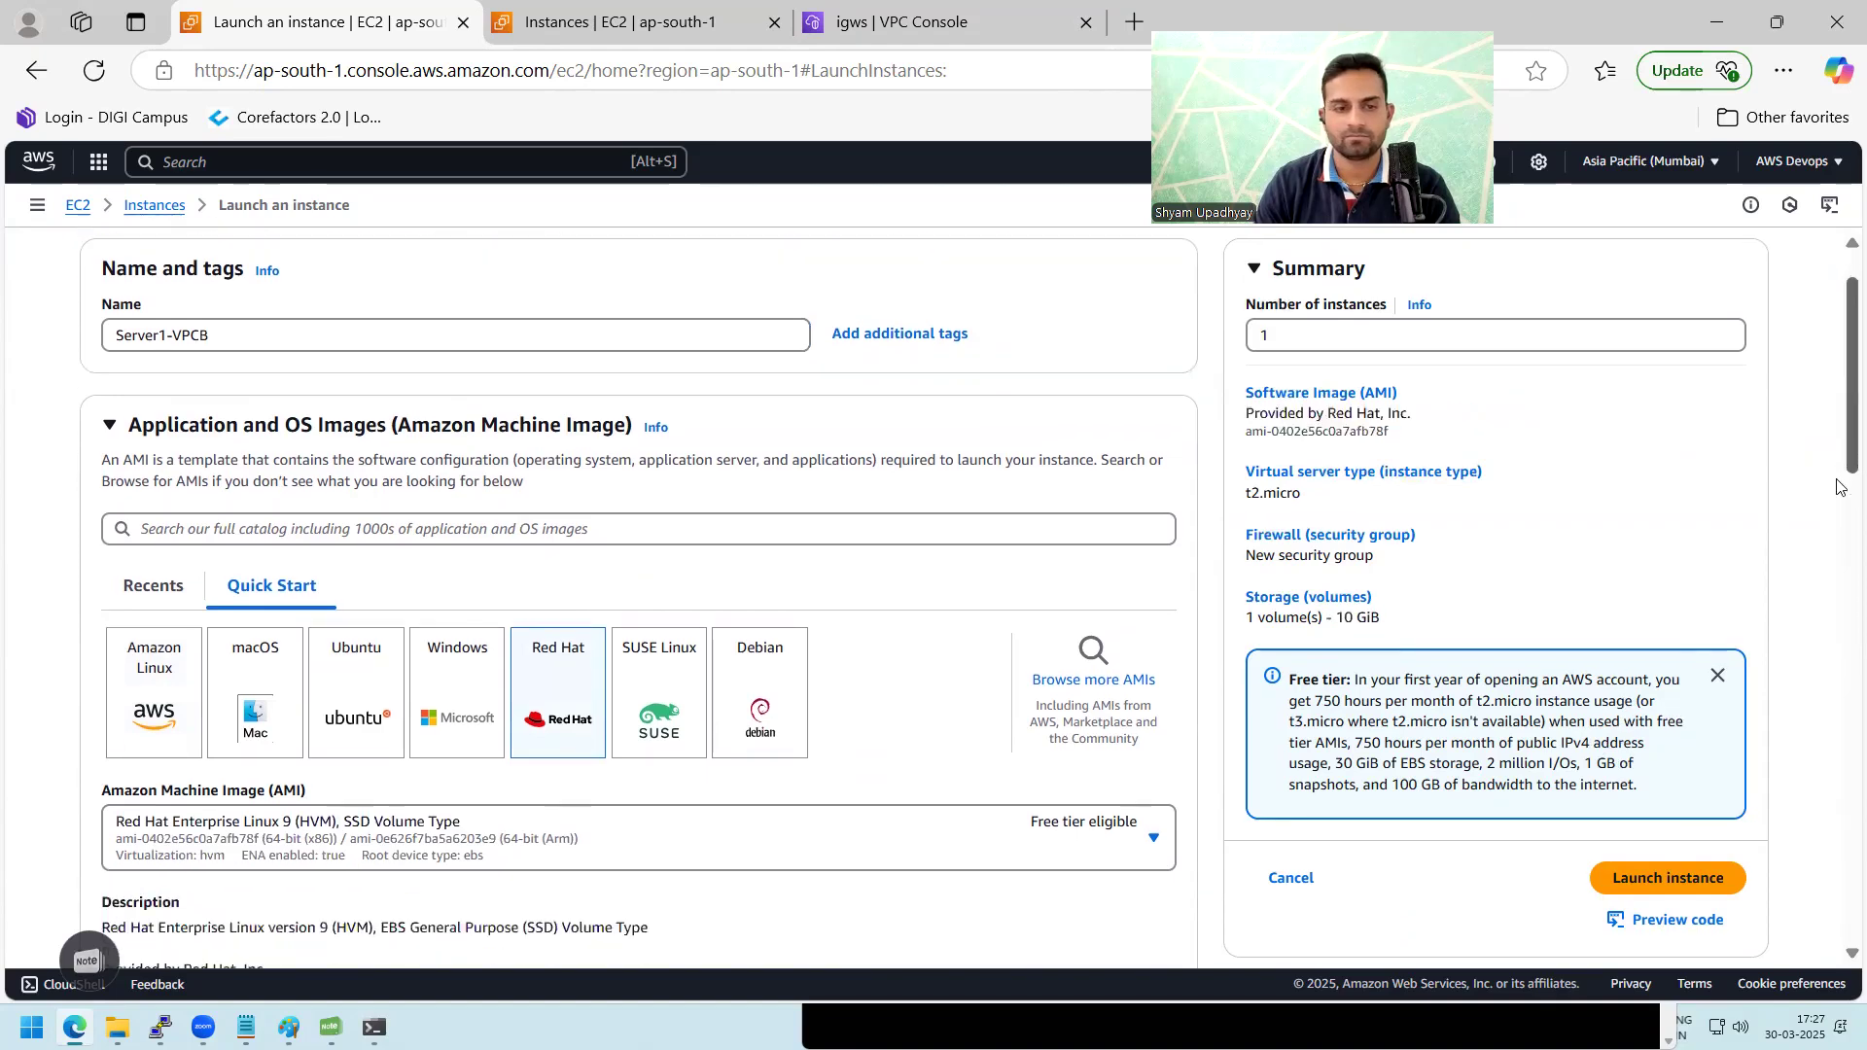
pyautogui.click(742, 633)
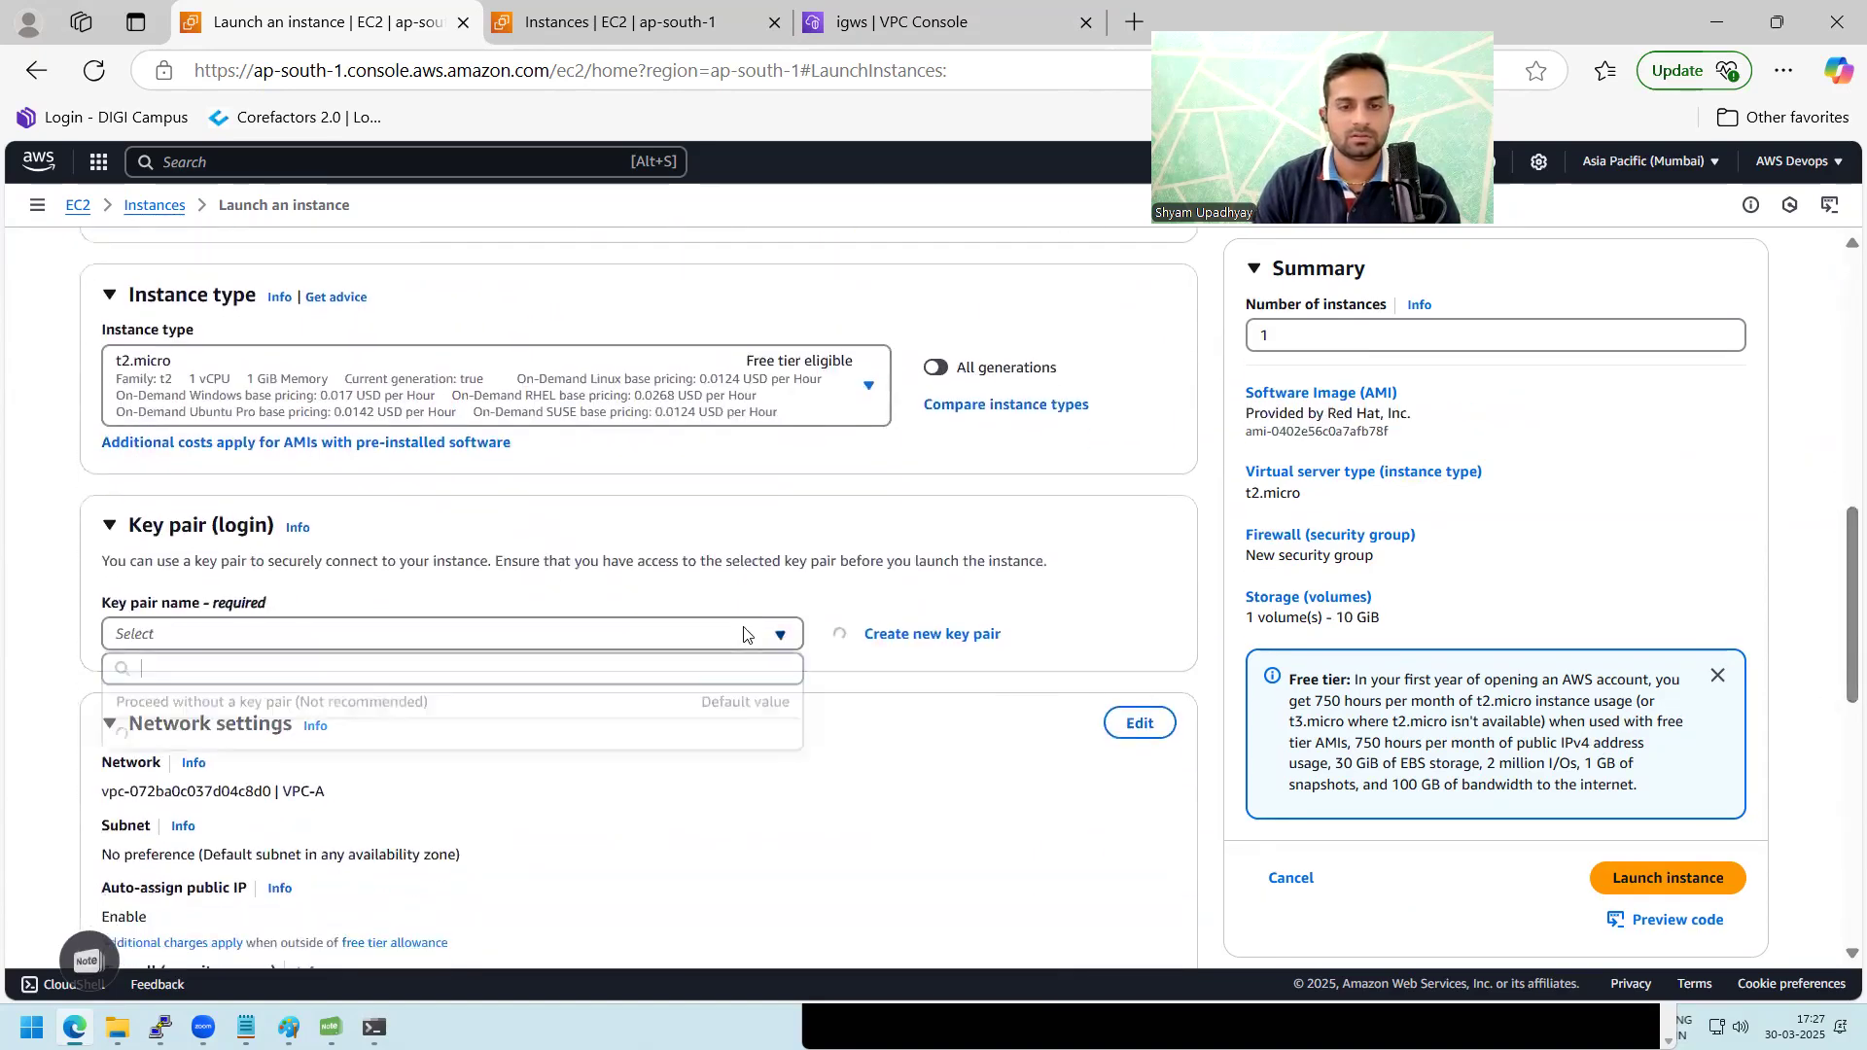
pyautogui.click(460, 749)
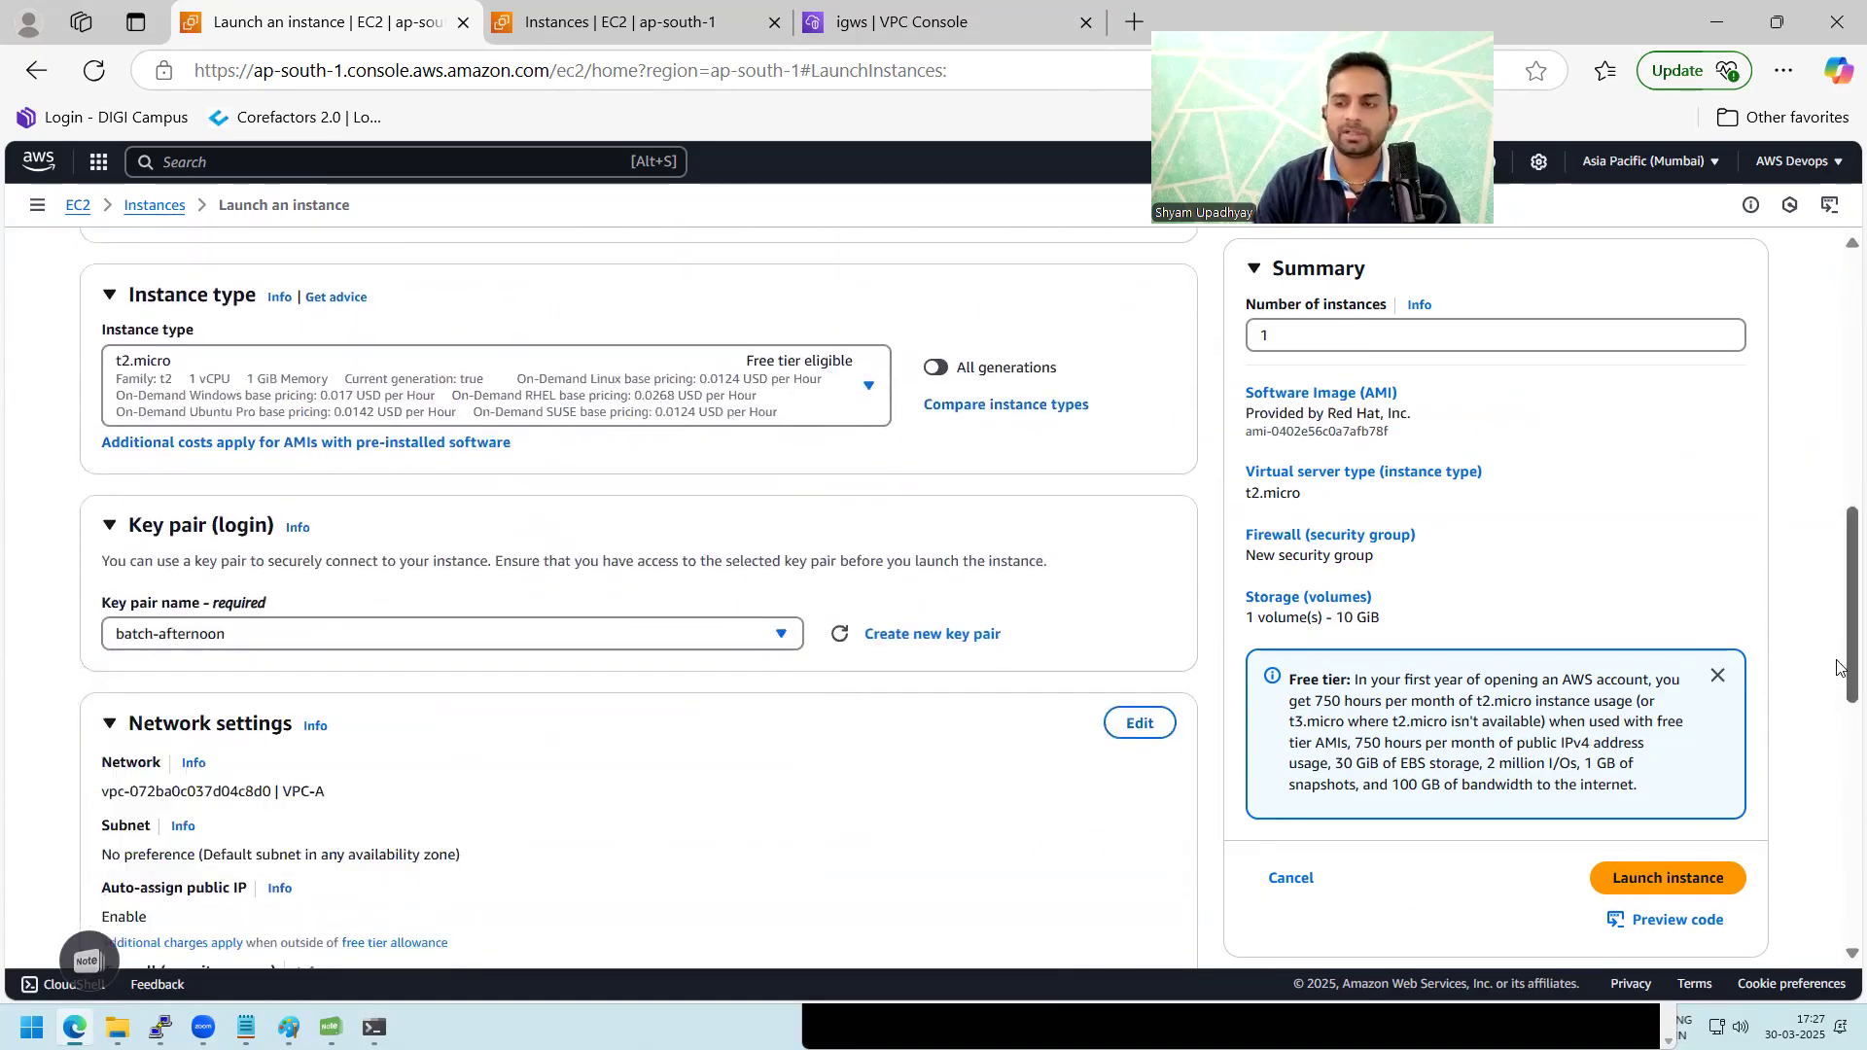
# Step: Edit the instance's network settings to place it in VPC-B
pyautogui.scroll(-3, 1837, 667)
pyautogui.click(1137, 408)
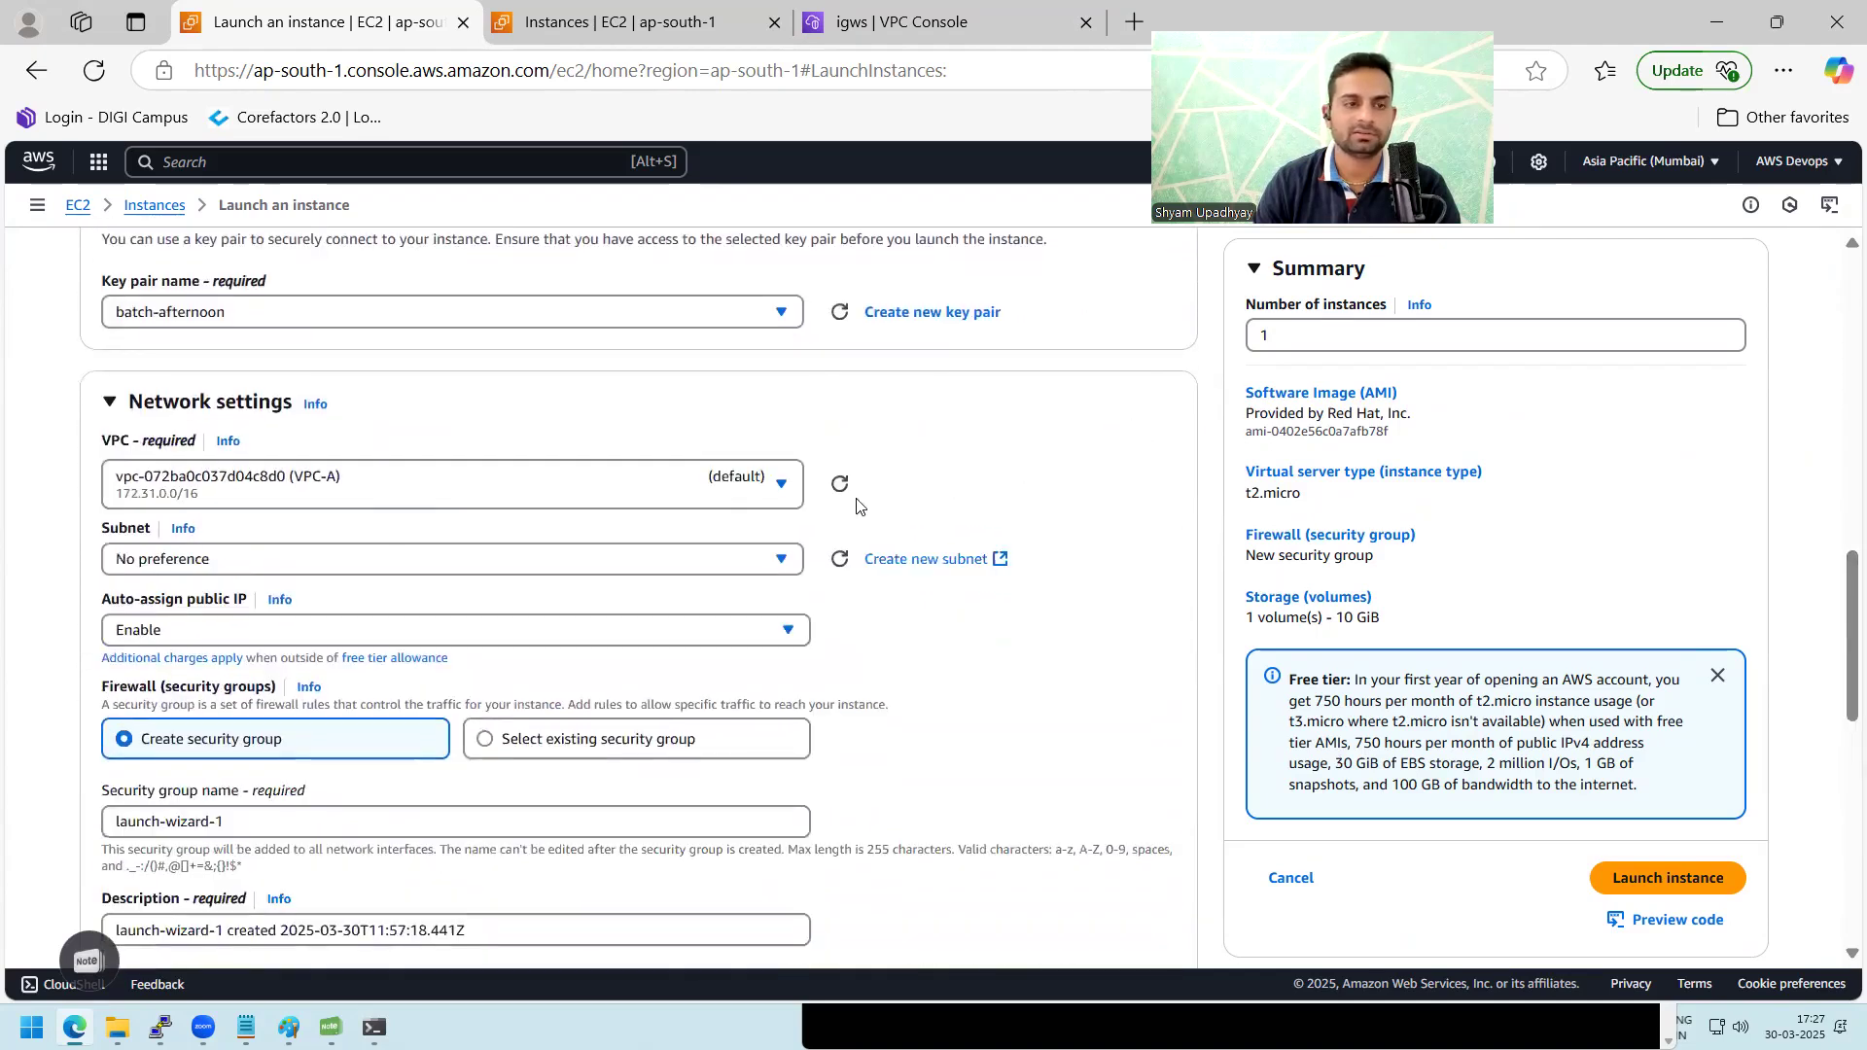
pyautogui.click(657, 500)
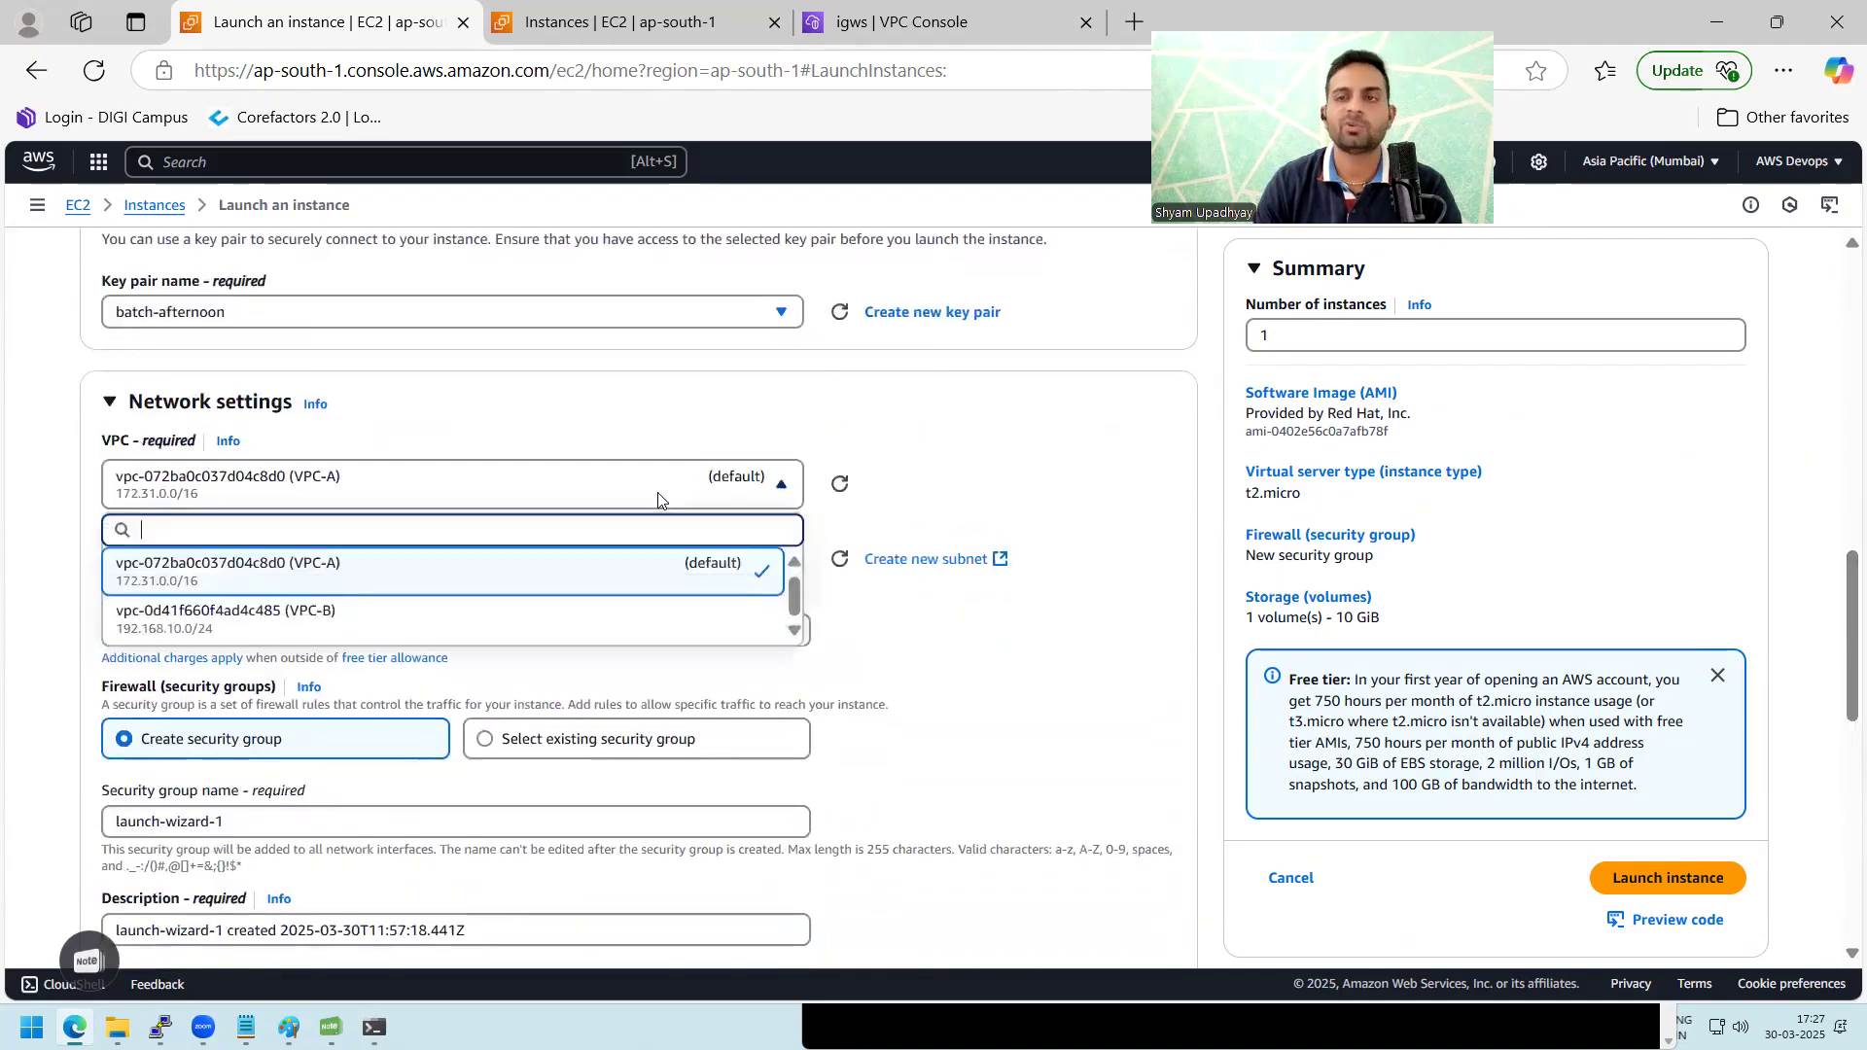
pyautogui.click(476, 622)
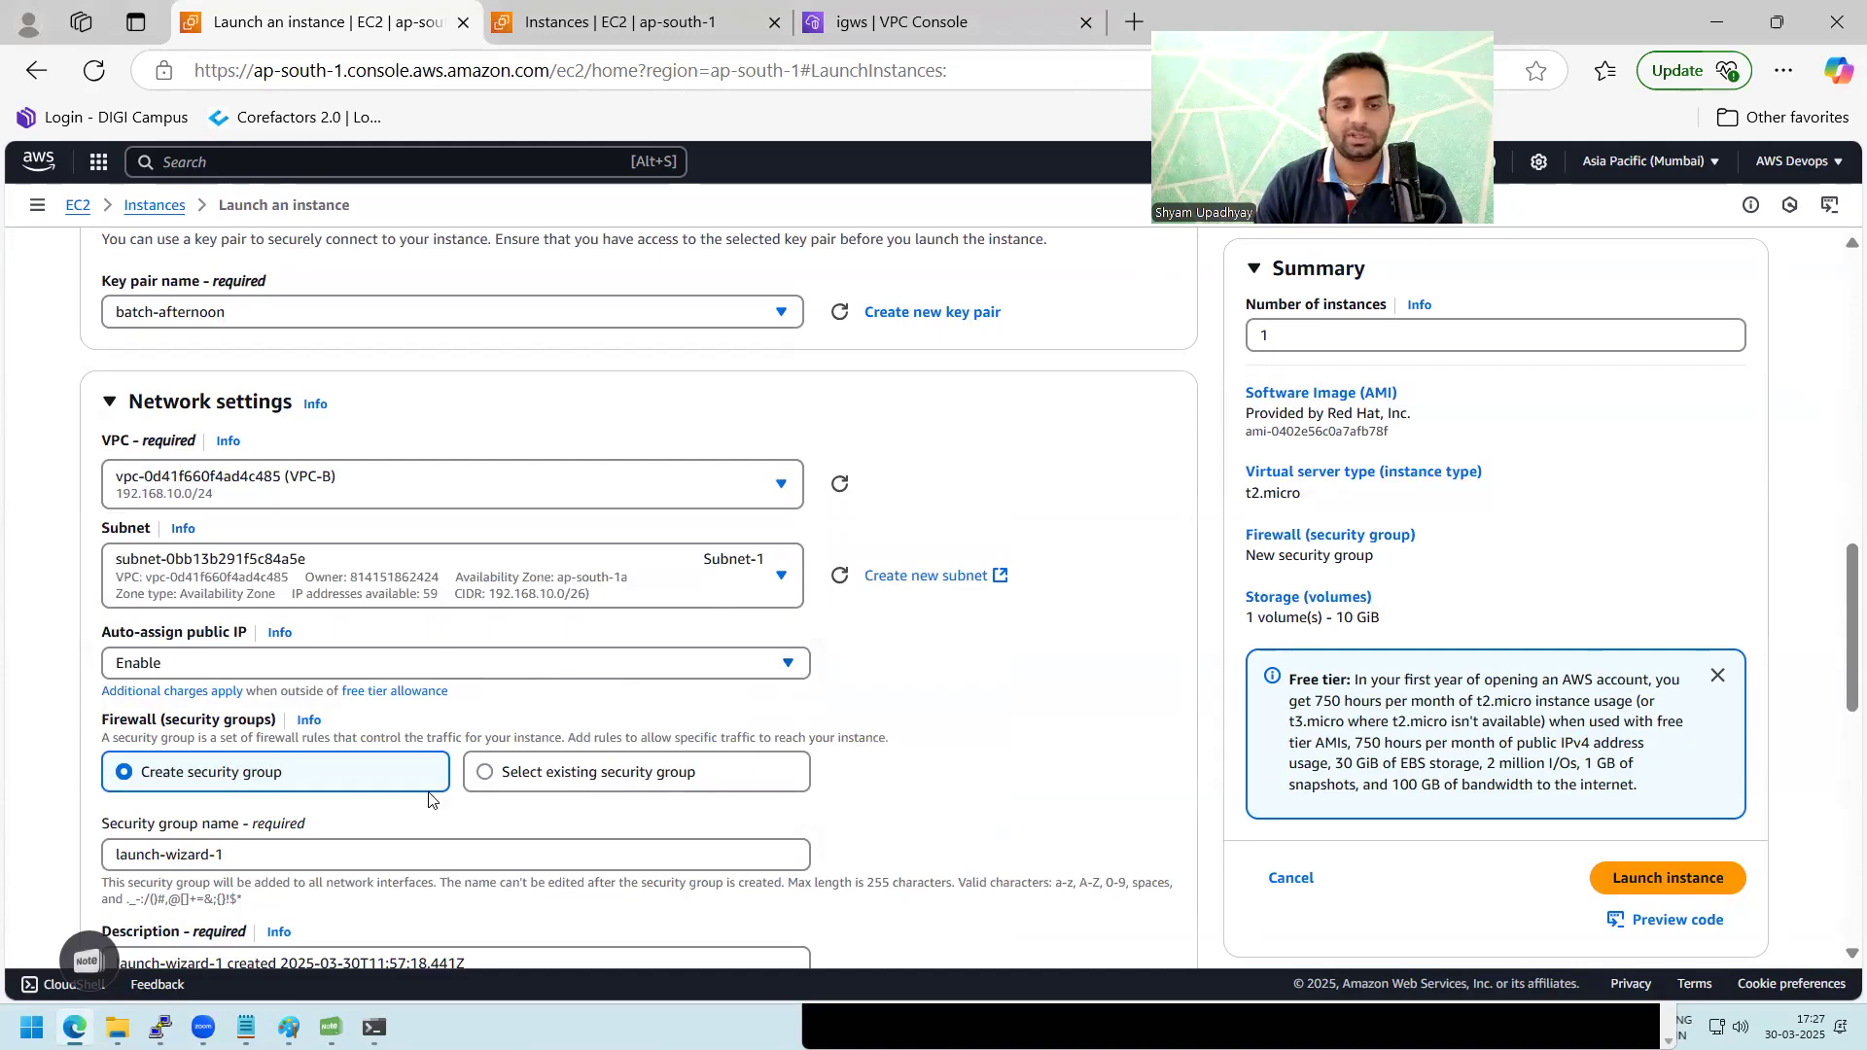
# Step: Assign VPC-B's existing default security group to the instance and launch it
pyautogui.click(475, 787)
pyautogui.click(438, 856)
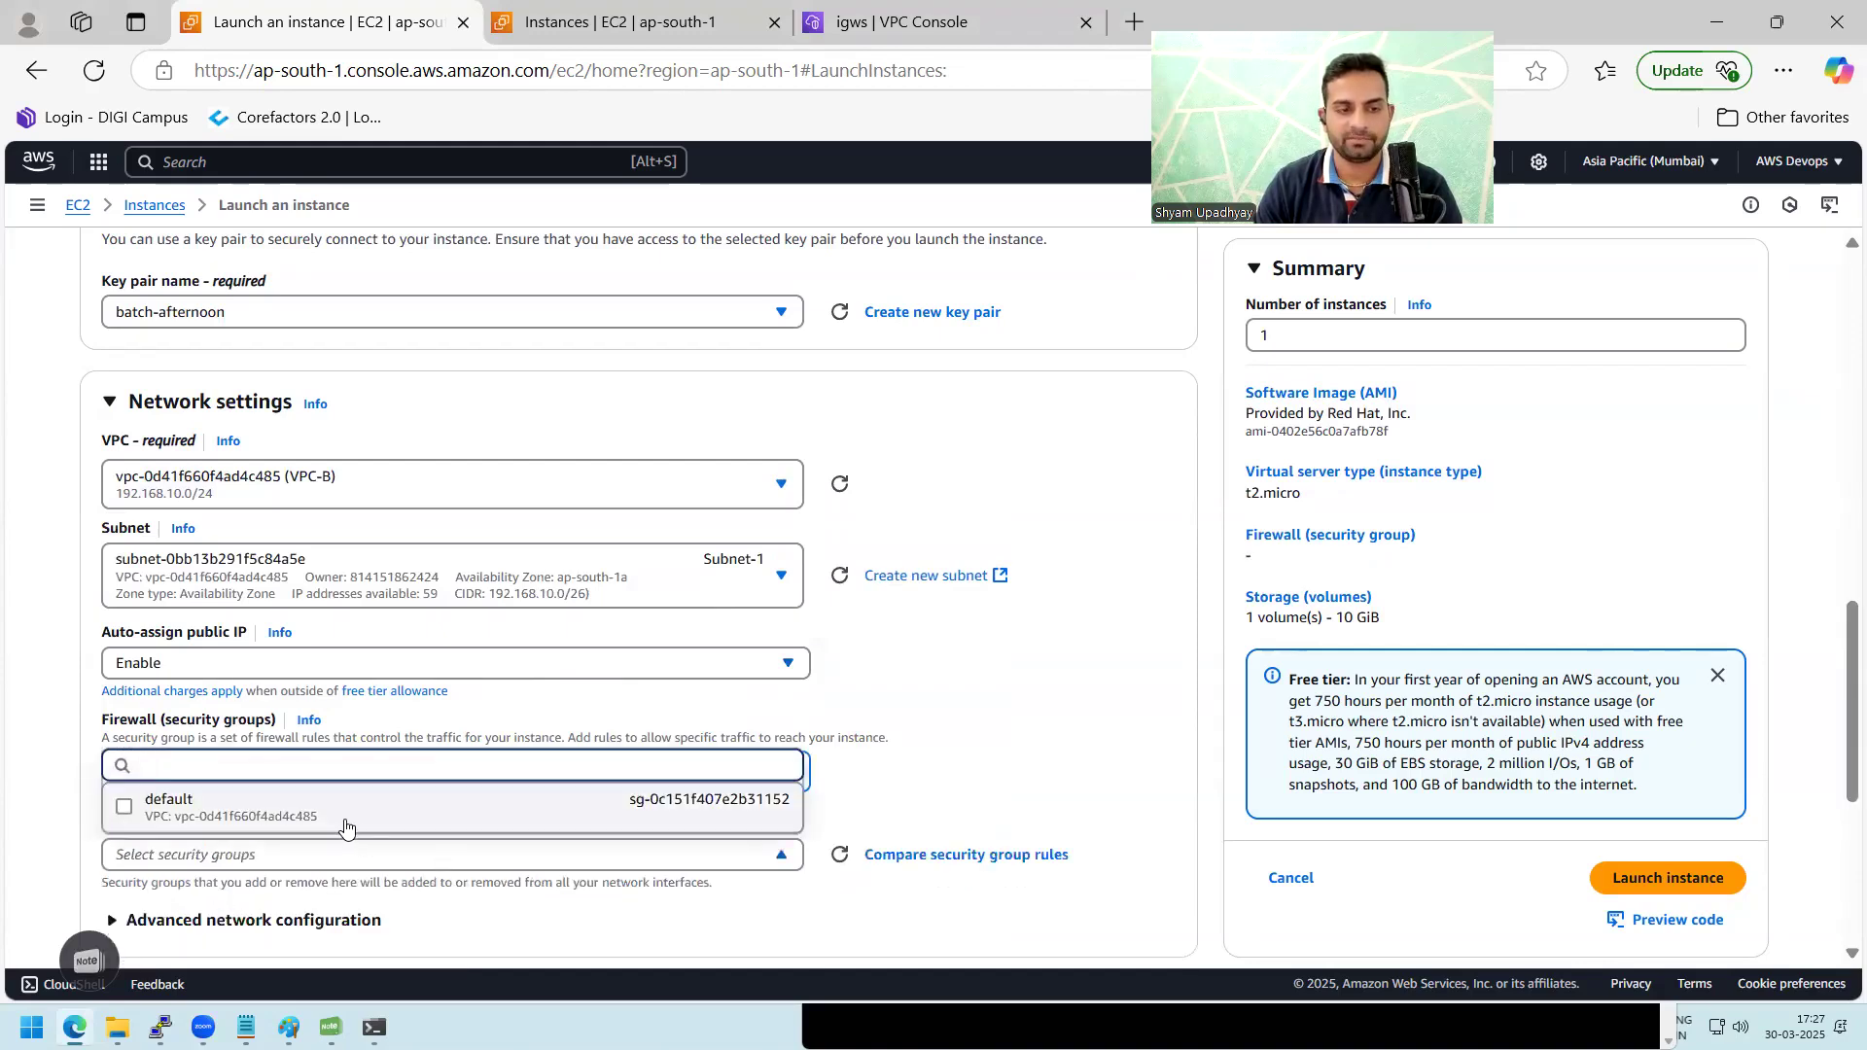
pyautogui.click(348, 822)
pyautogui.moveTo(1840, 690); pyautogui.dragTo(1842, 887)
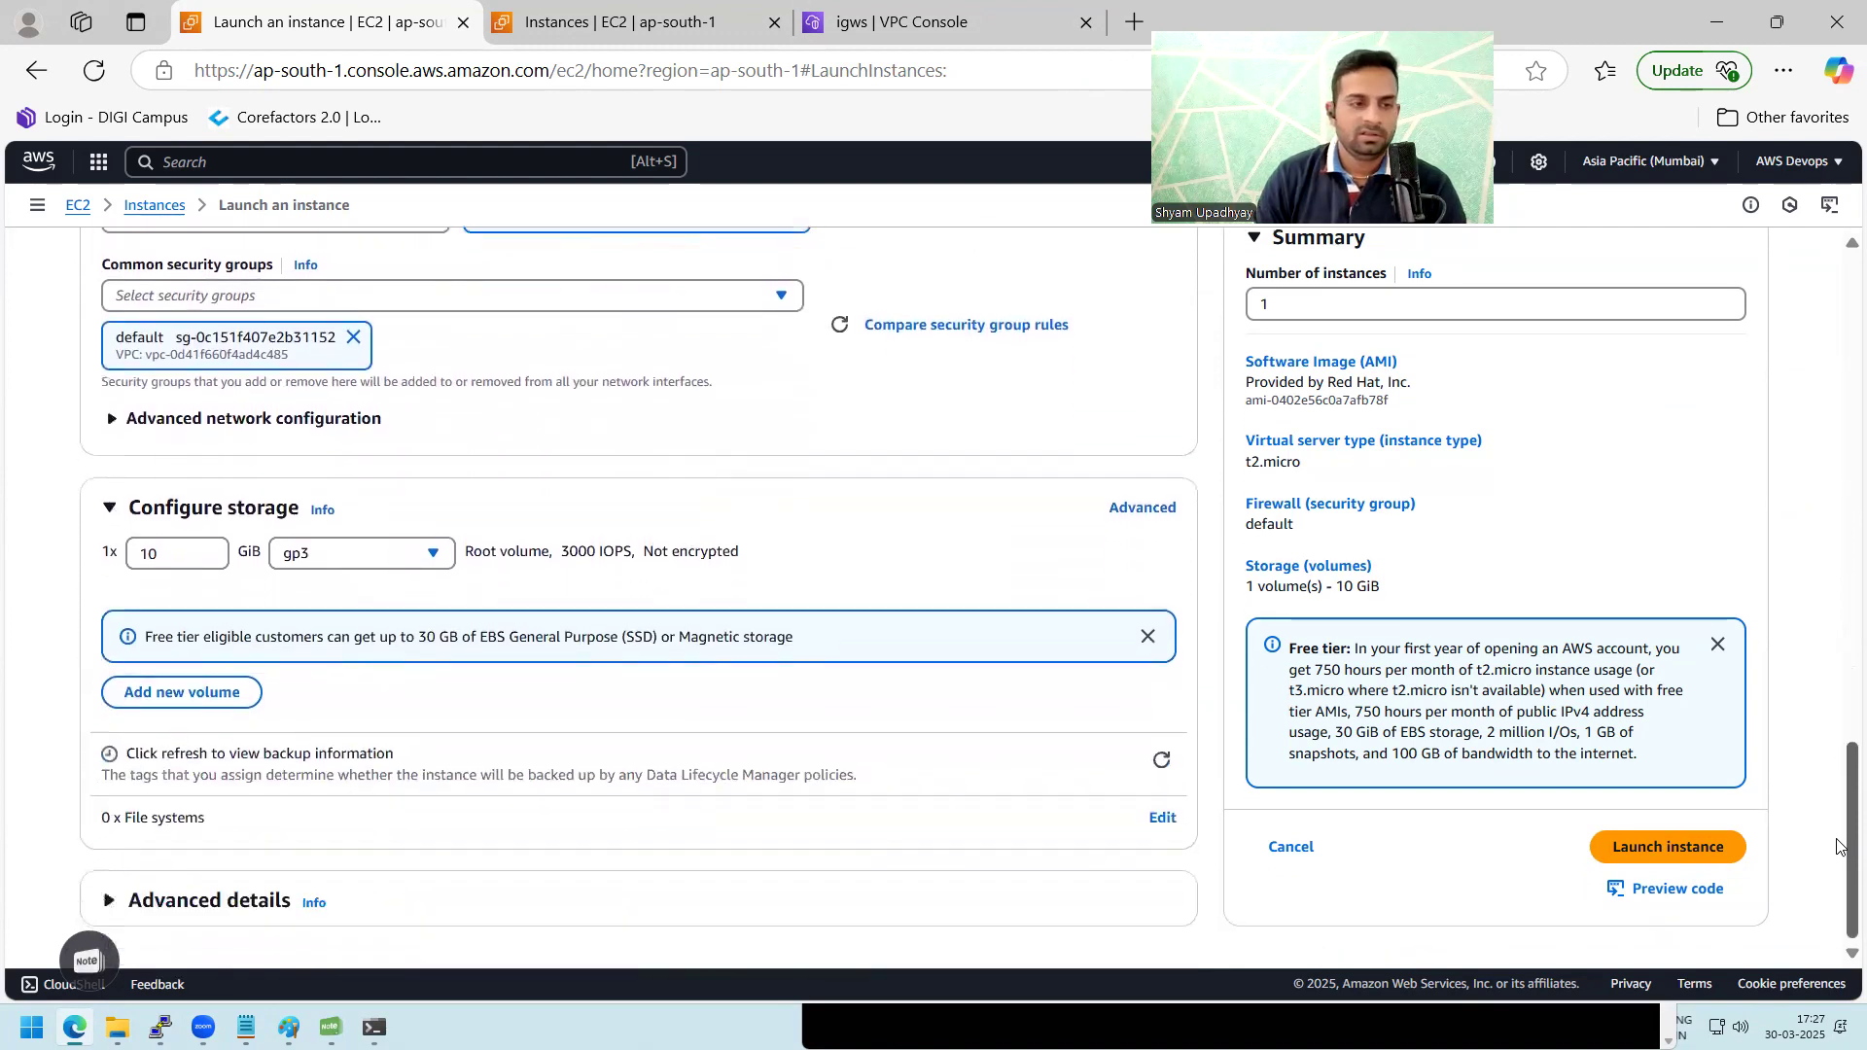
pyautogui.click(1645, 851)
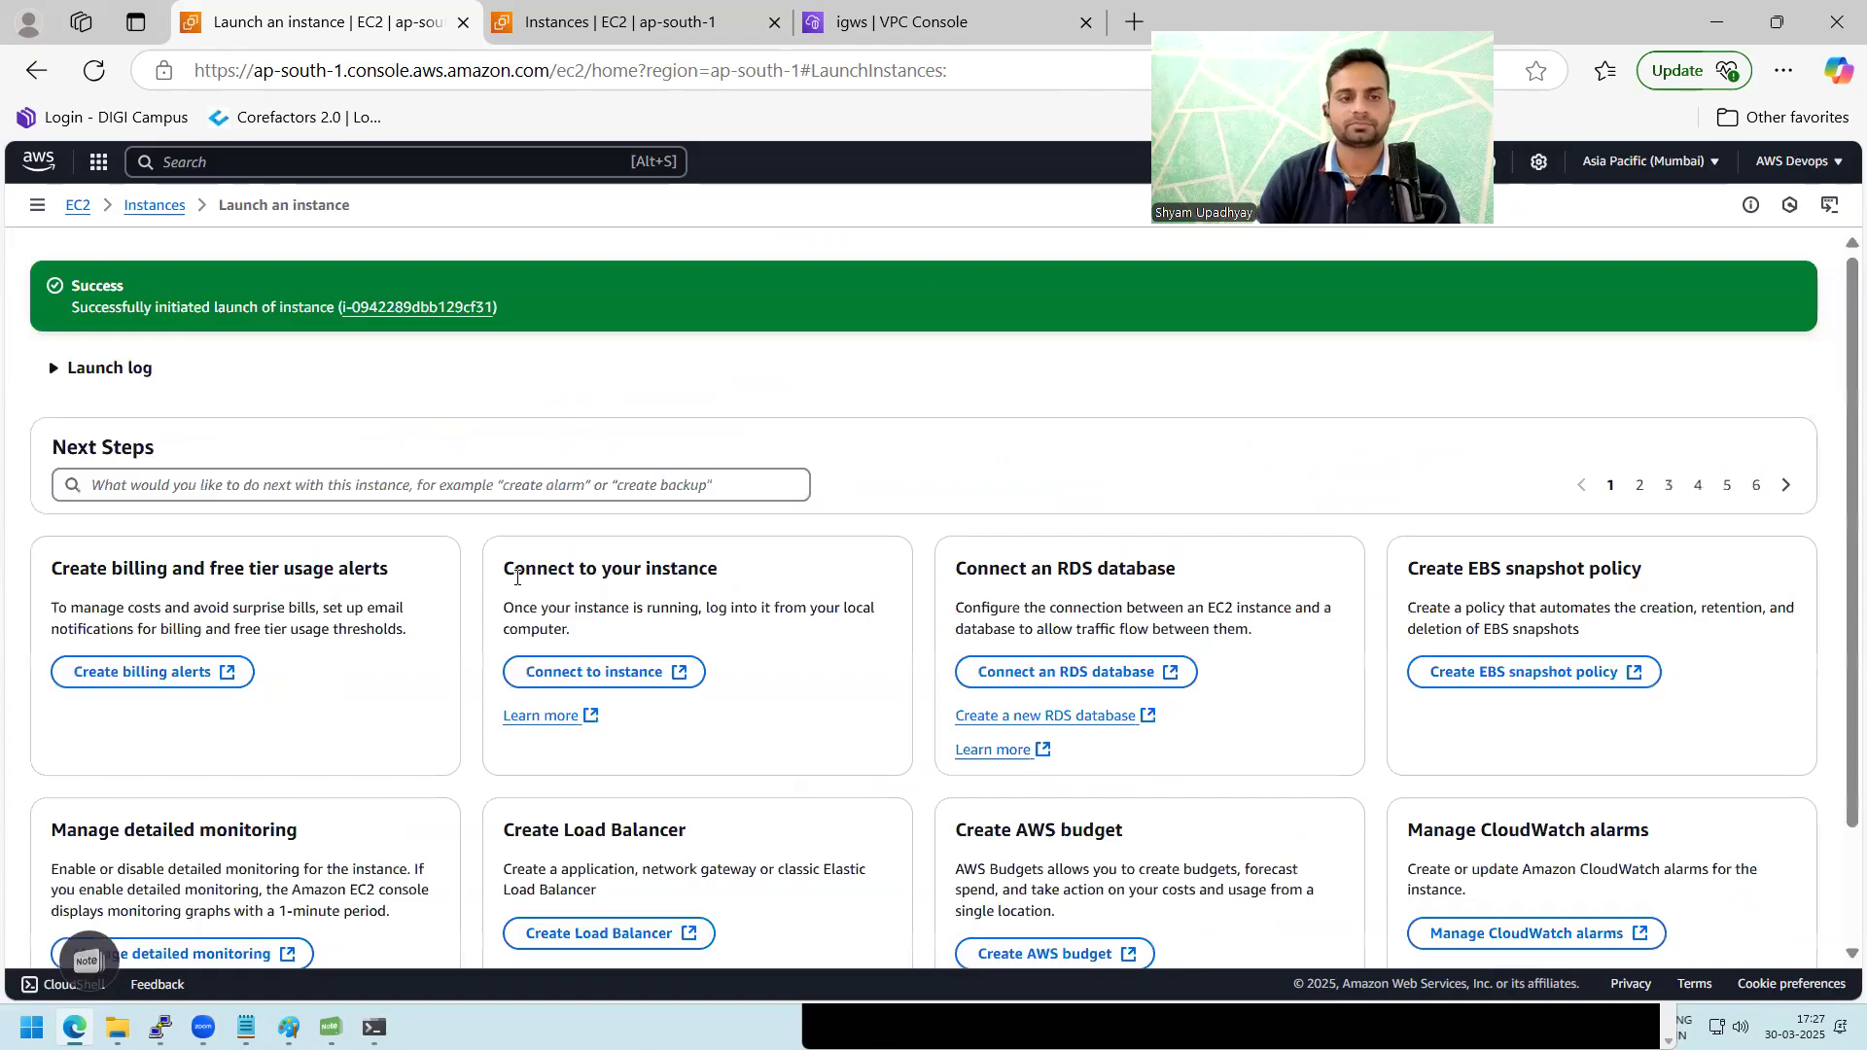
# Step: Return to the EC2 instances list and filter it to instances in the running state
pyautogui.click(154, 205)
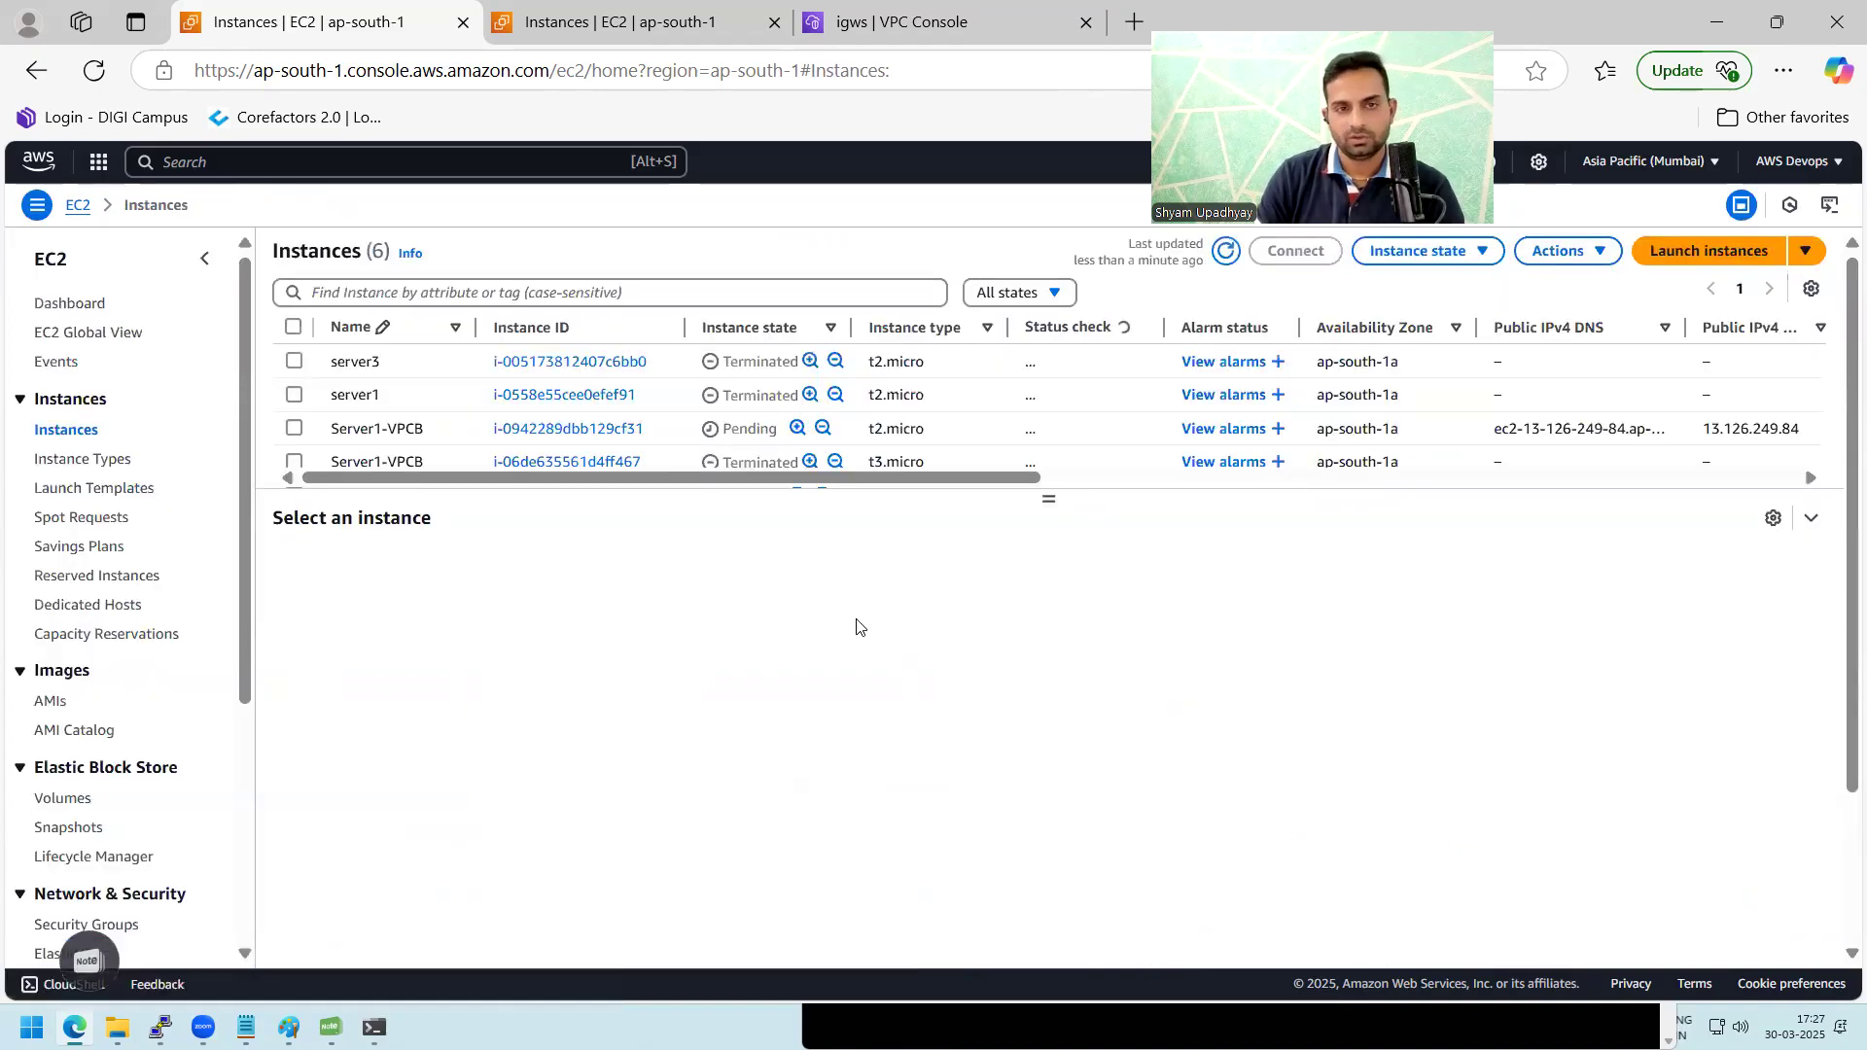
pyautogui.click(678, 288)
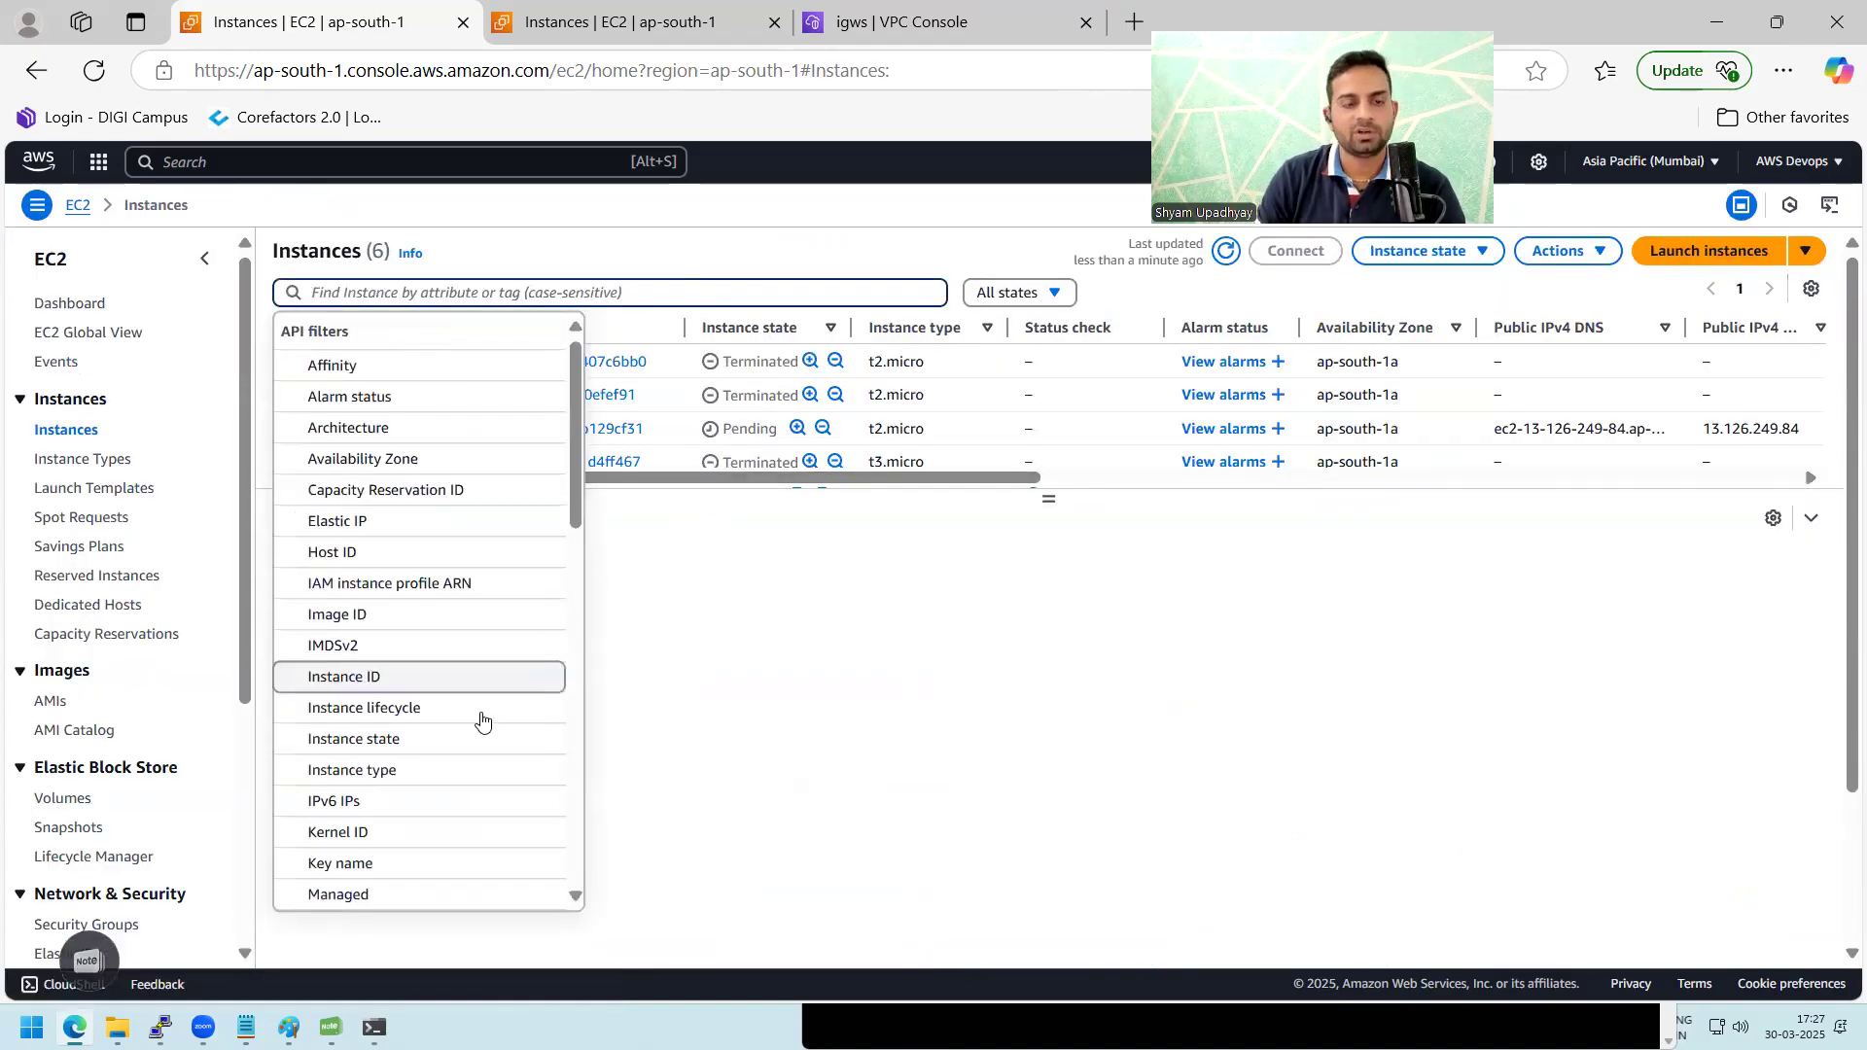
pyautogui.click(418, 741)
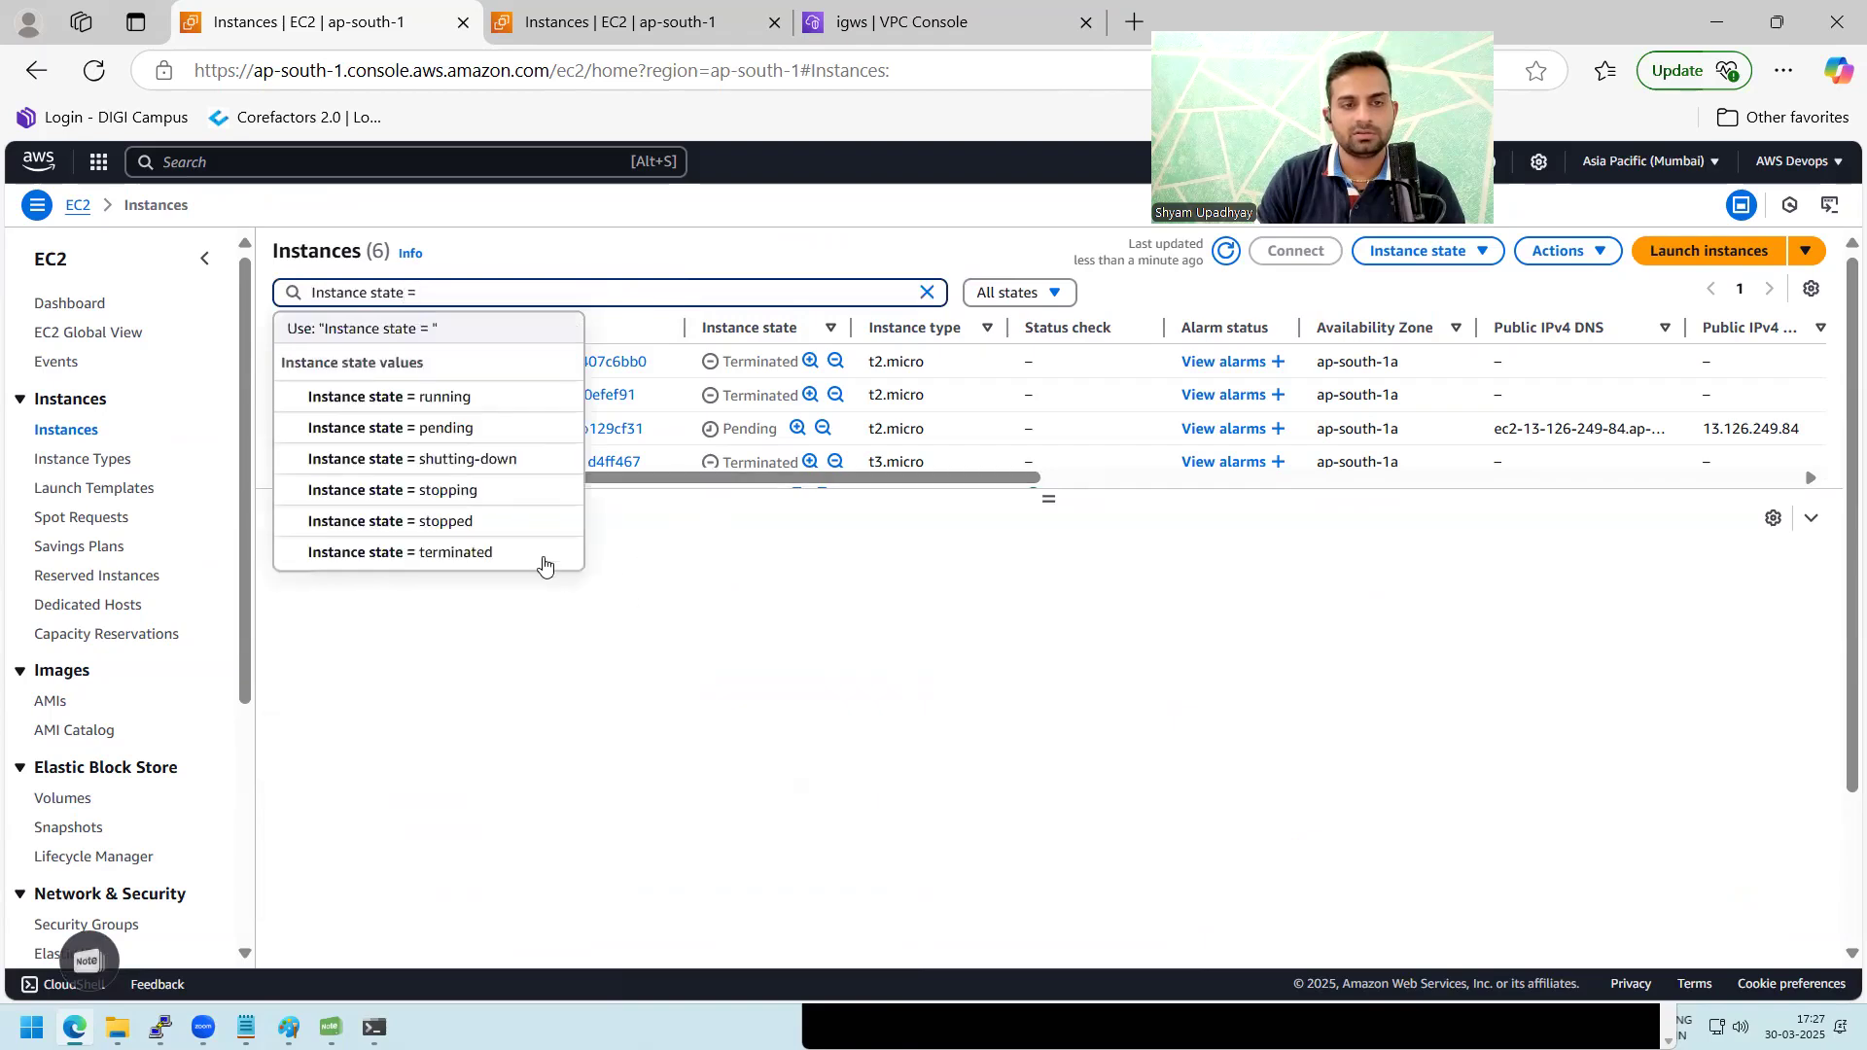
pyautogui.click(471, 394)
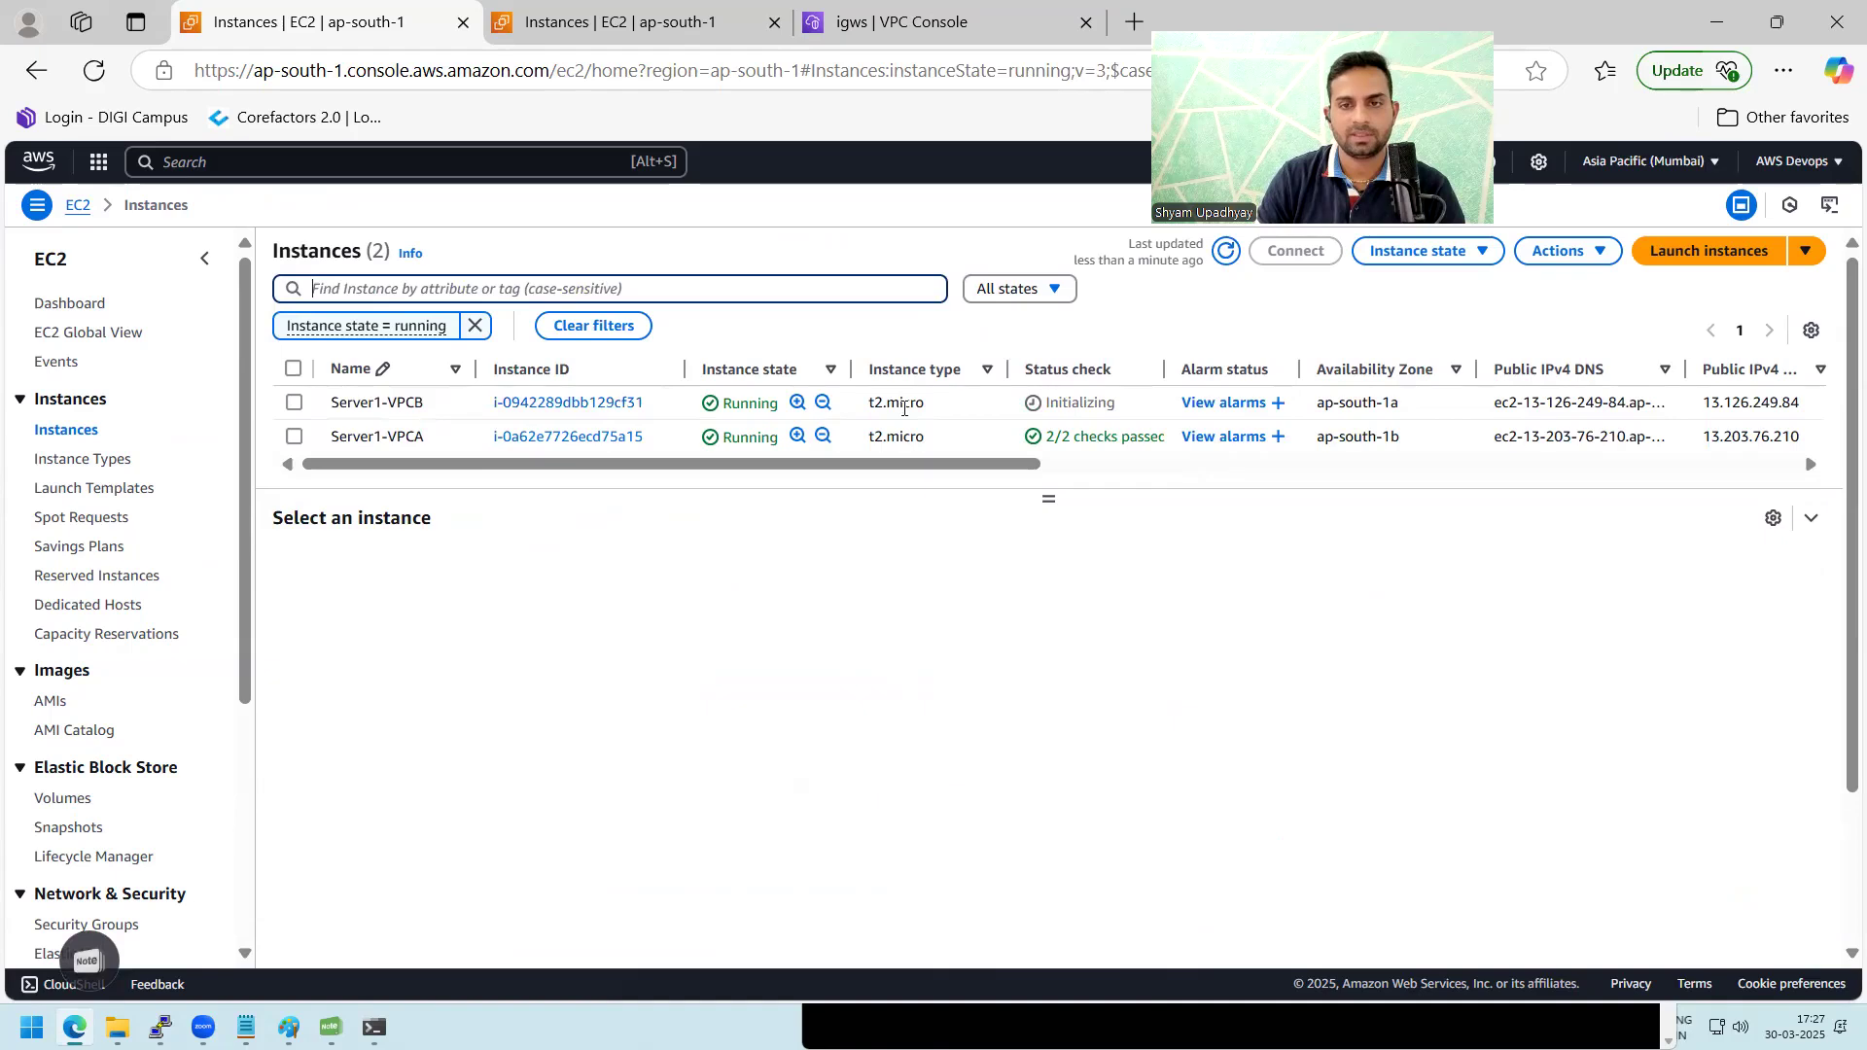
# Step: Copy the public IPv4 address of Server1-VPCB and close the timed-out PuTTY session
pyautogui.click(950, 407)
pyautogui.click(808, 676)
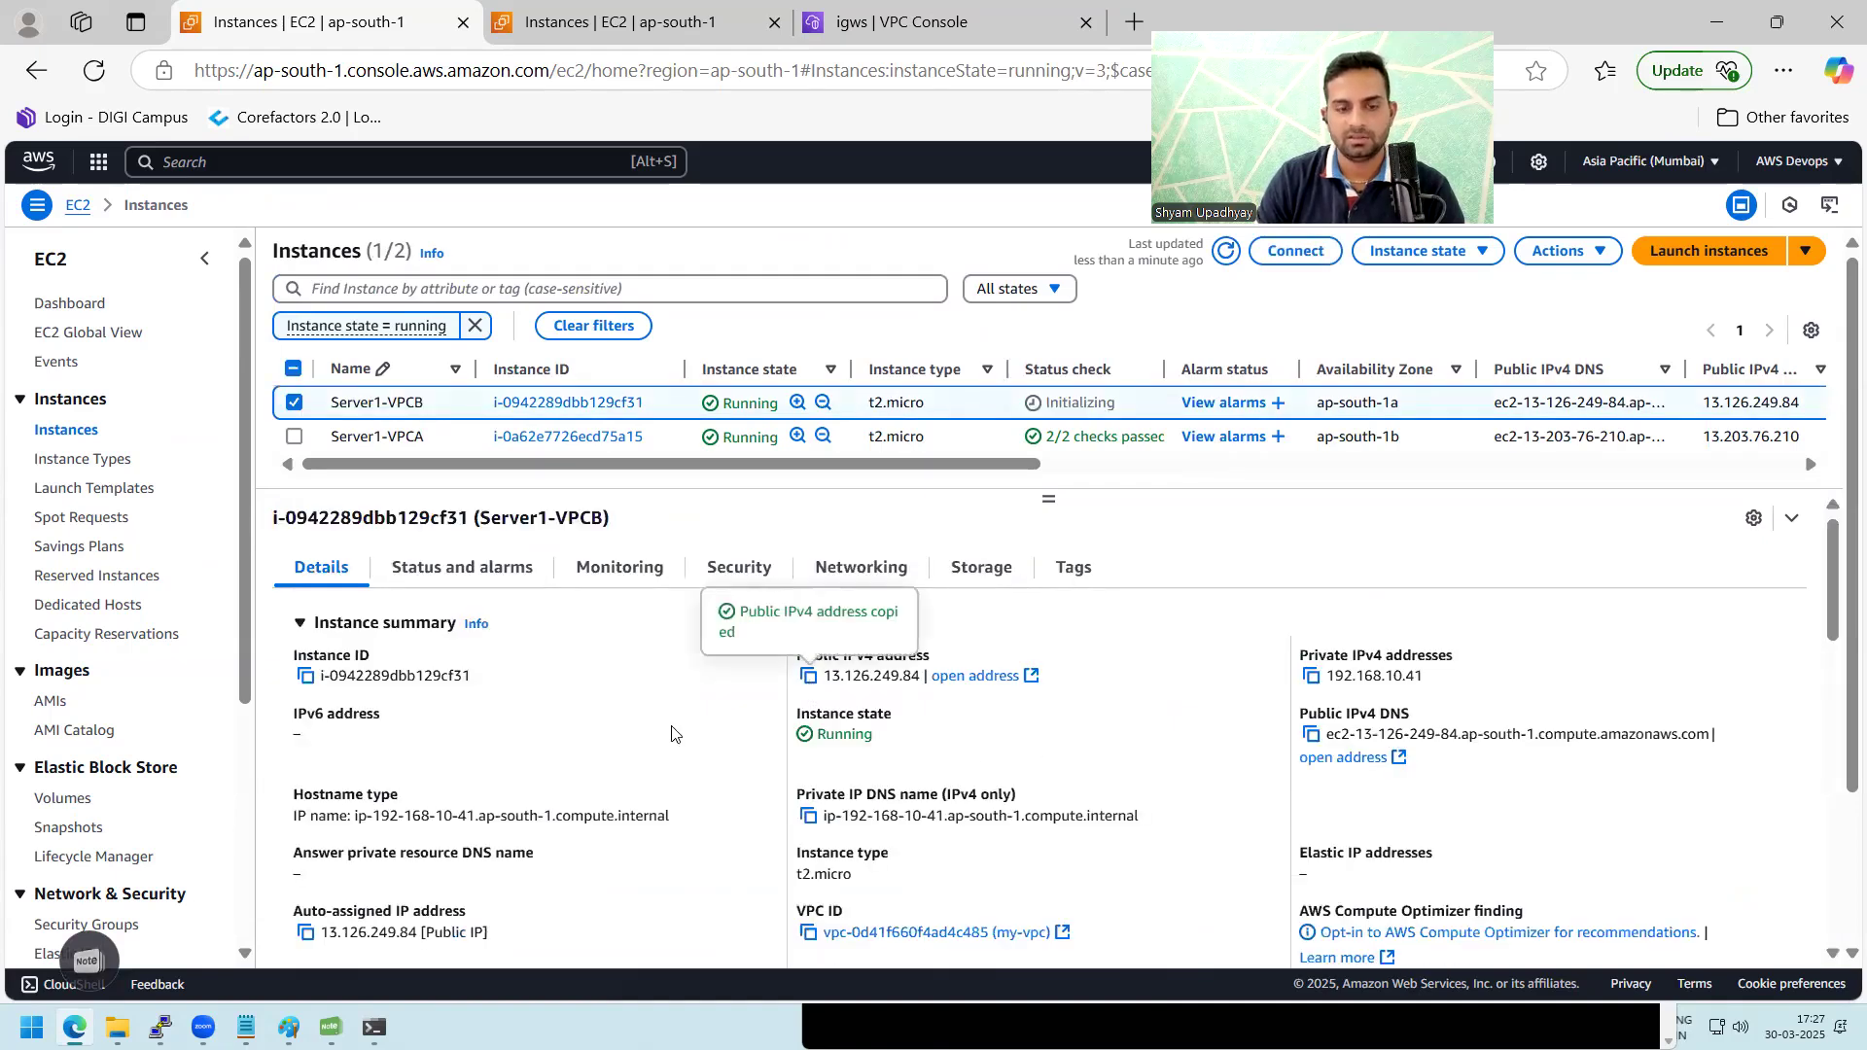
pyautogui.moveTo(161, 1028)
pyautogui.click(261, 948)
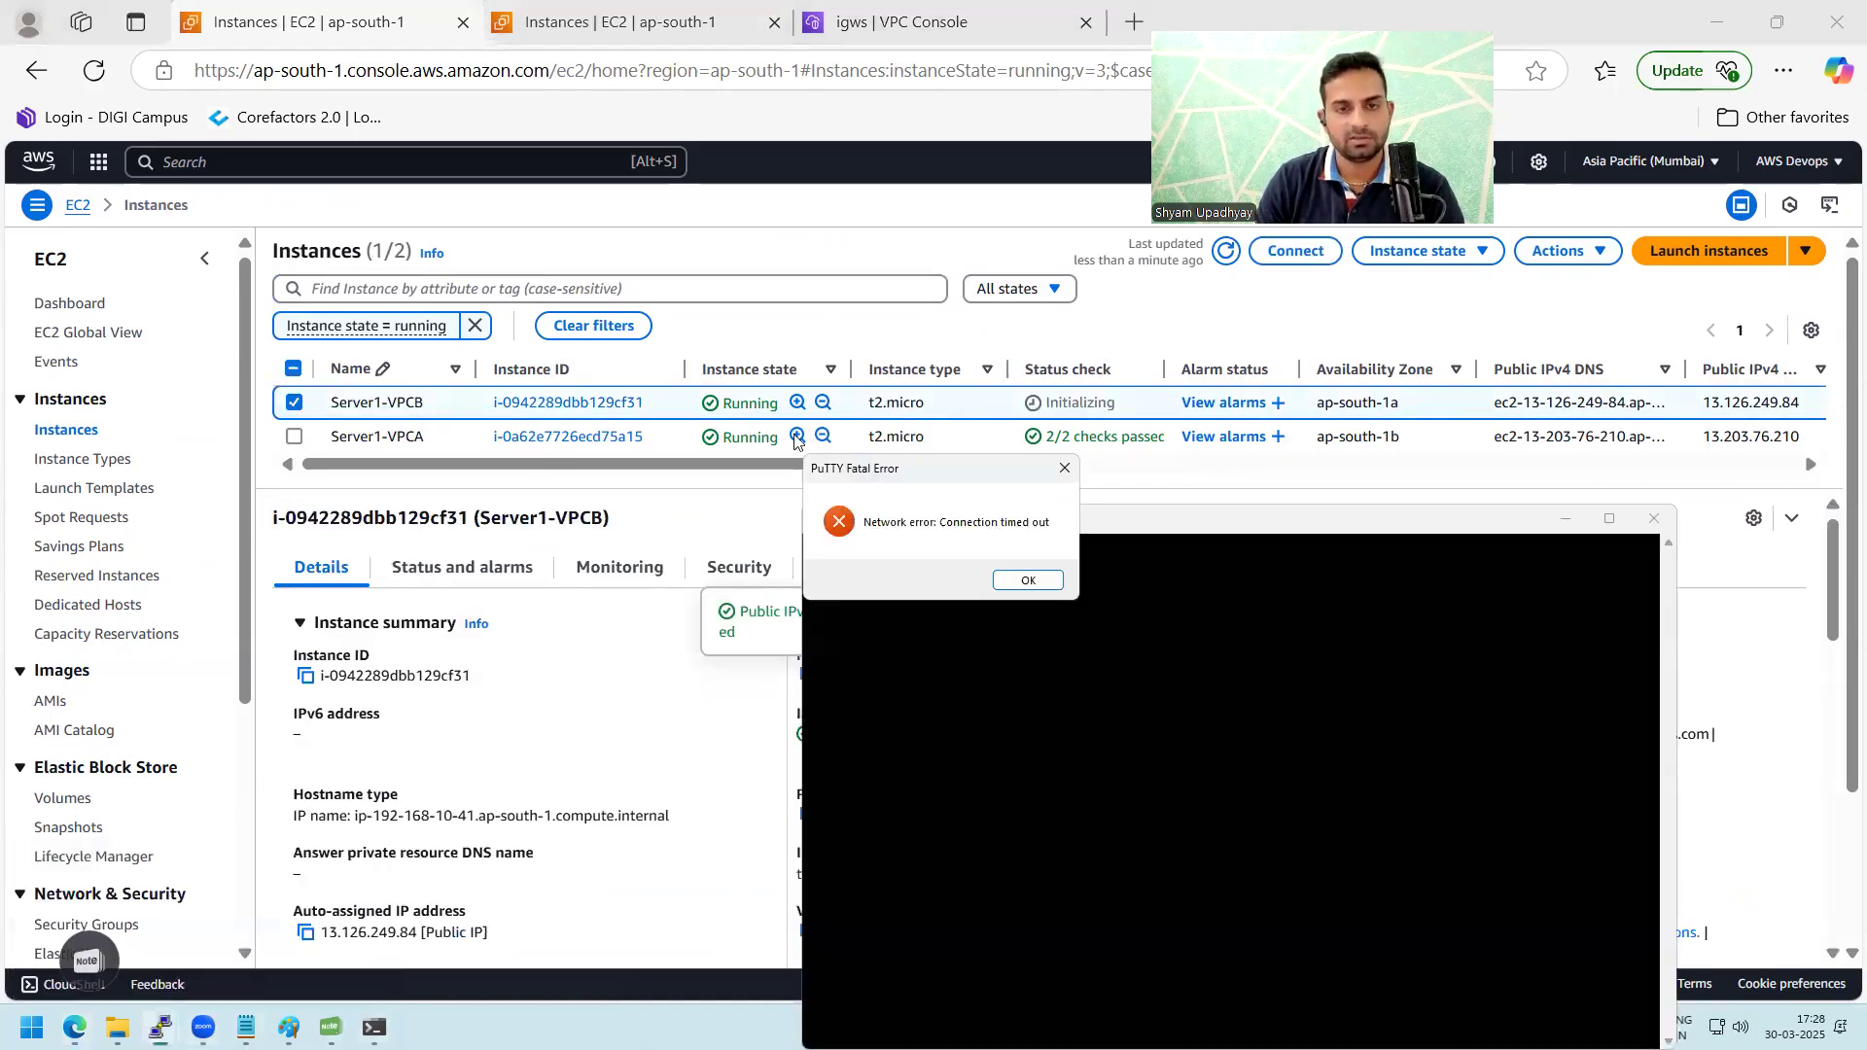
pyautogui.click(1028, 587)
pyautogui.click(1656, 521)
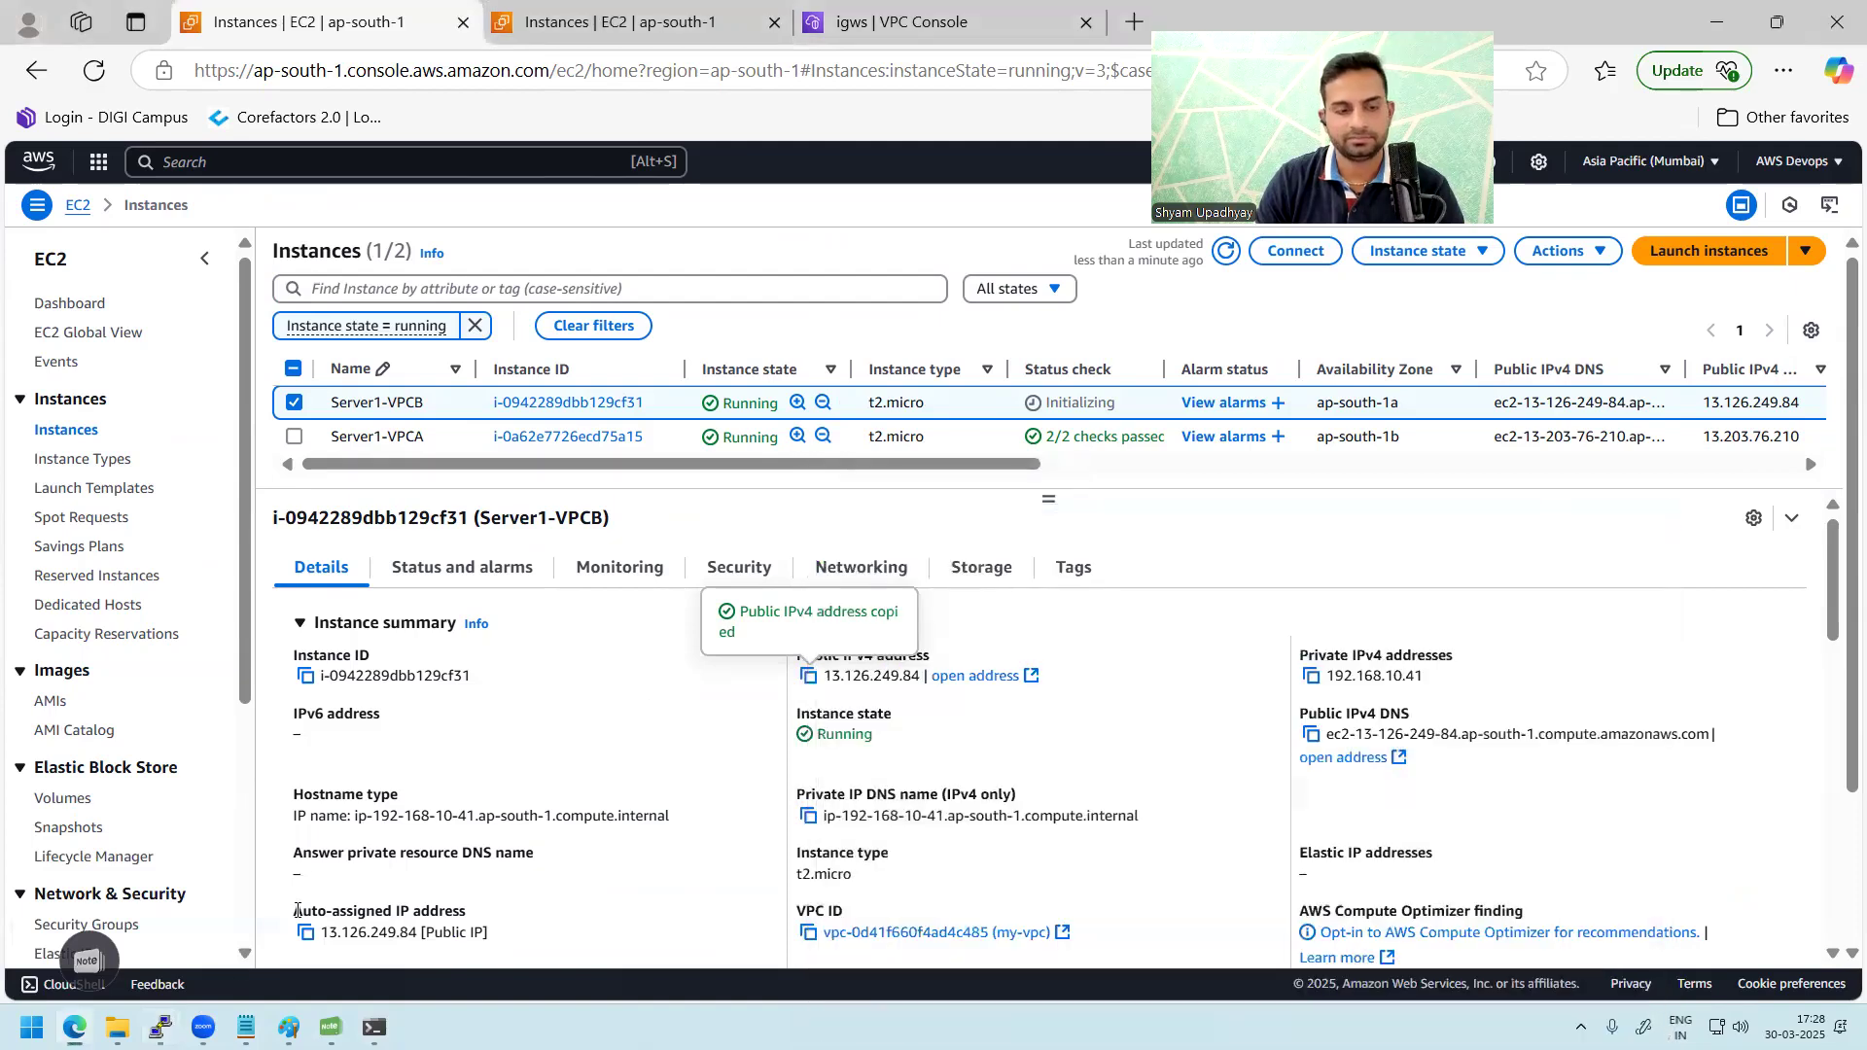
# Step: Start a new PuTTY session configuration with 13.126.249.84 as the host
pyautogui.rightClick(161, 1028)
pyautogui.click(183, 906)
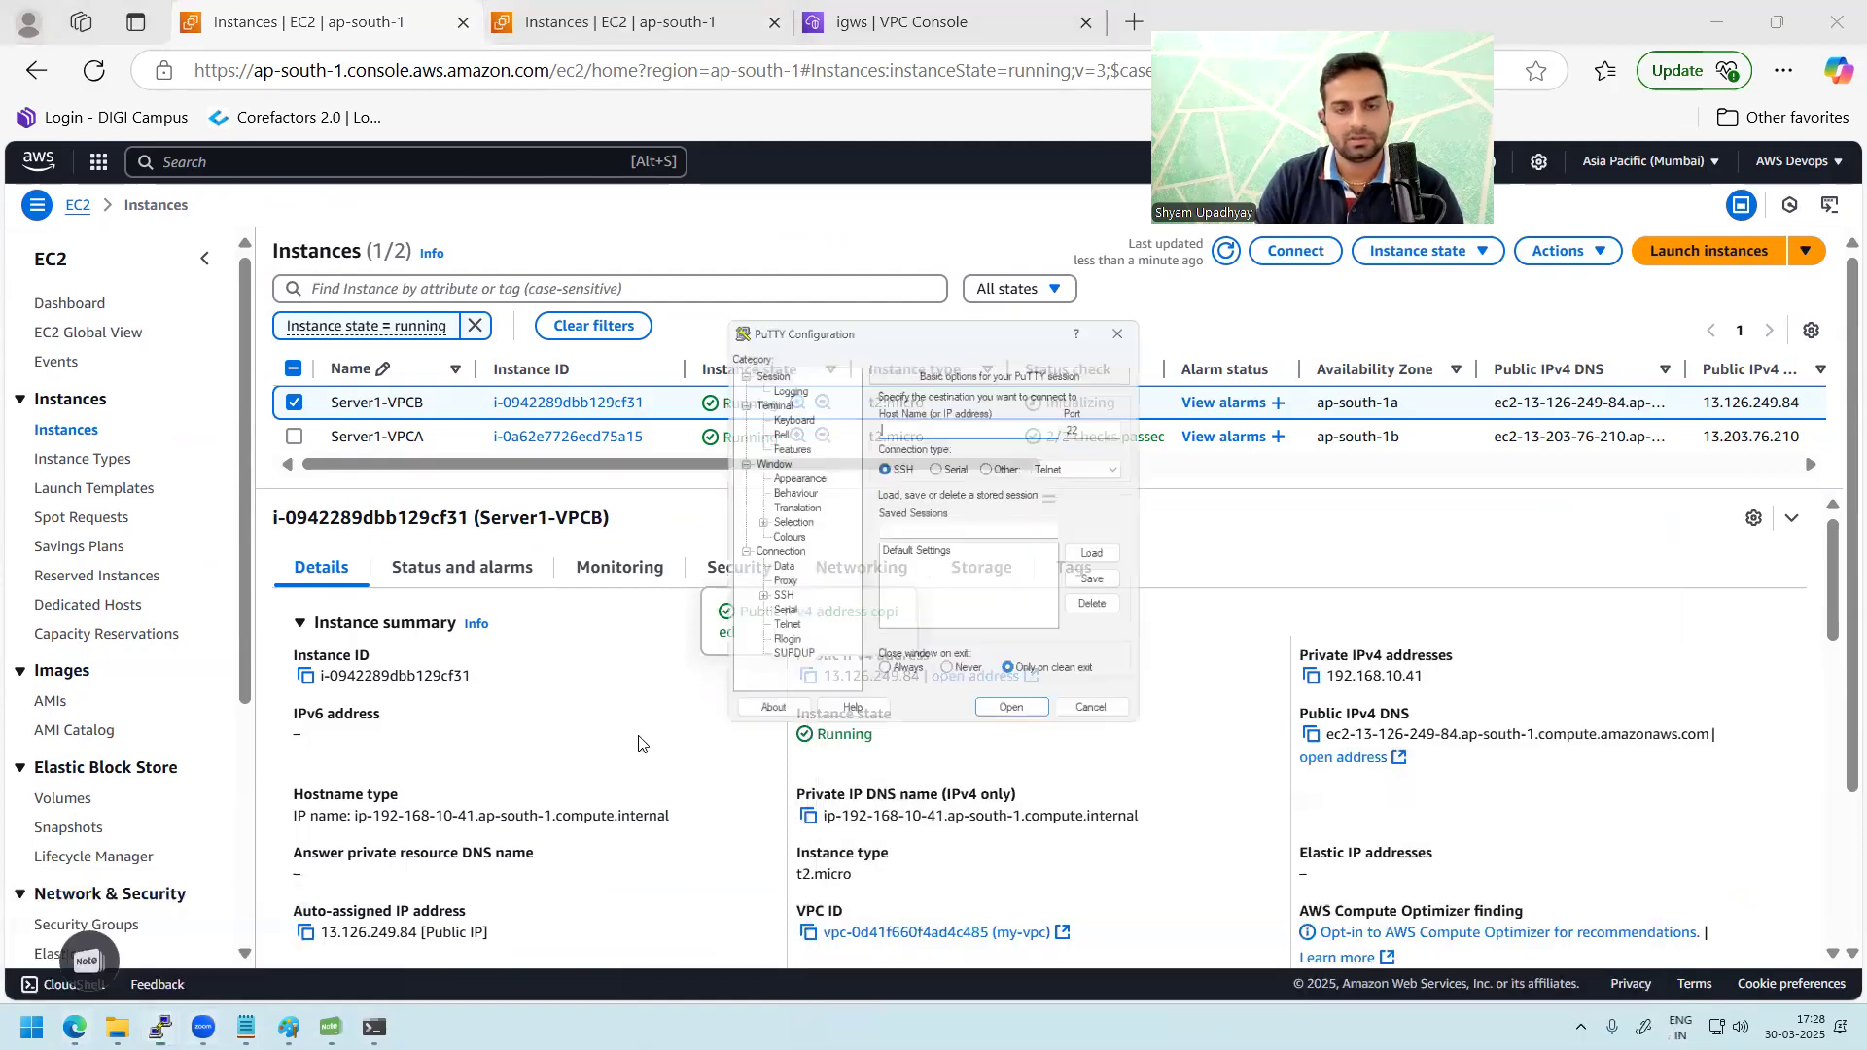
pyautogui.hotkey('ctrl', 'v')
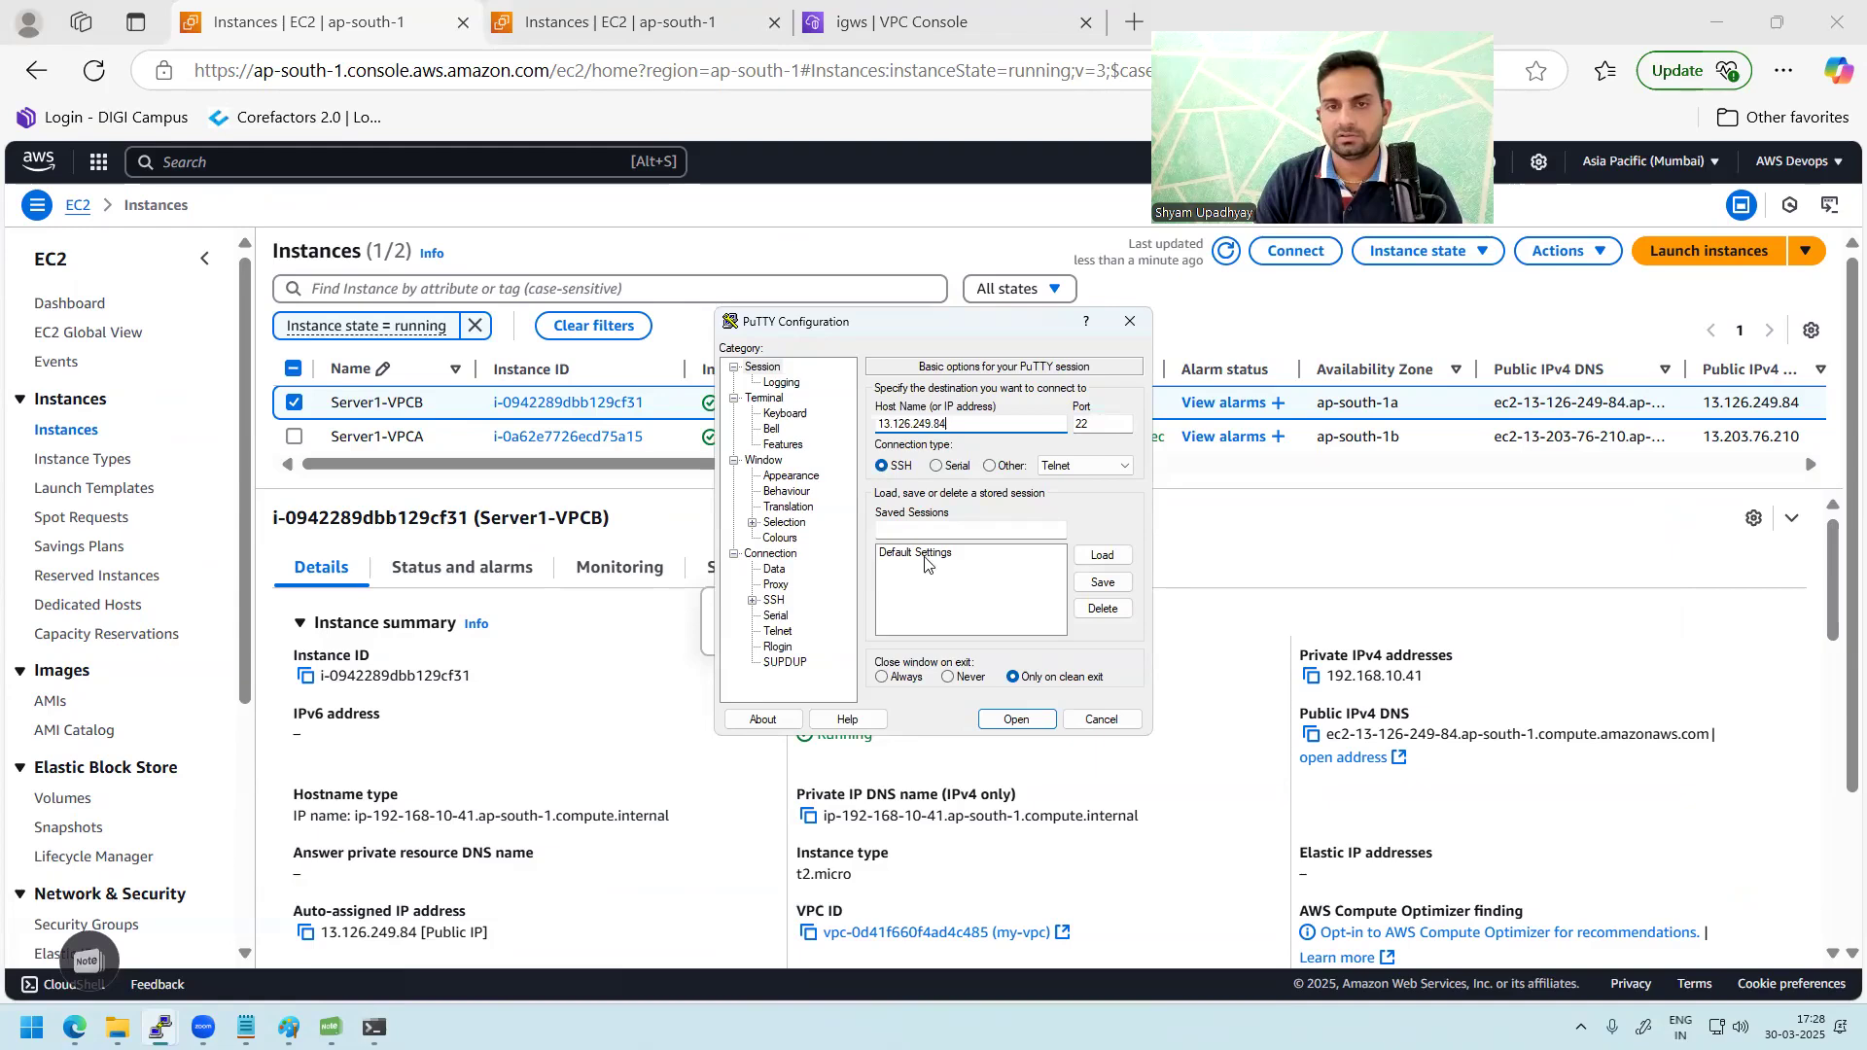
# Step: Load the afternoon batch's private key file from the desktop for the session's SSH authentication
pyautogui.click(751, 600)
pyautogui.click(771, 617)
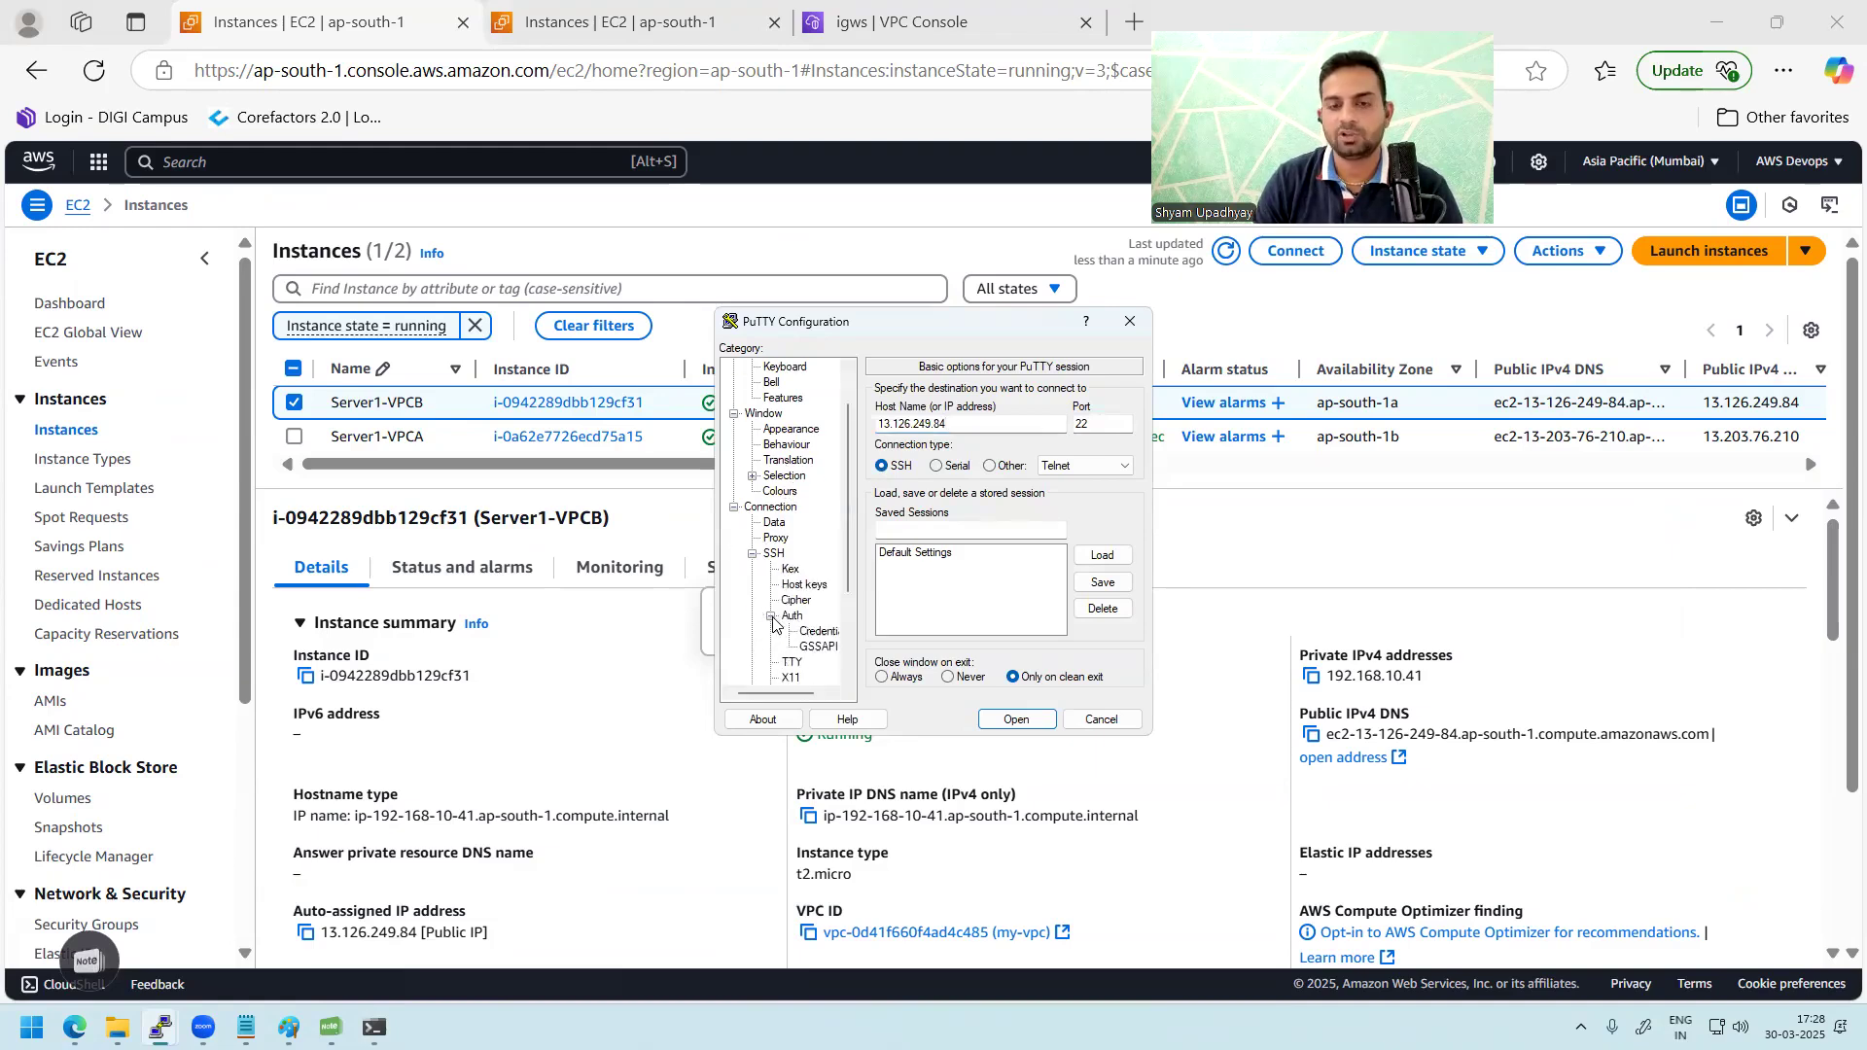
pyautogui.click(822, 631)
pyautogui.click(944, 426)
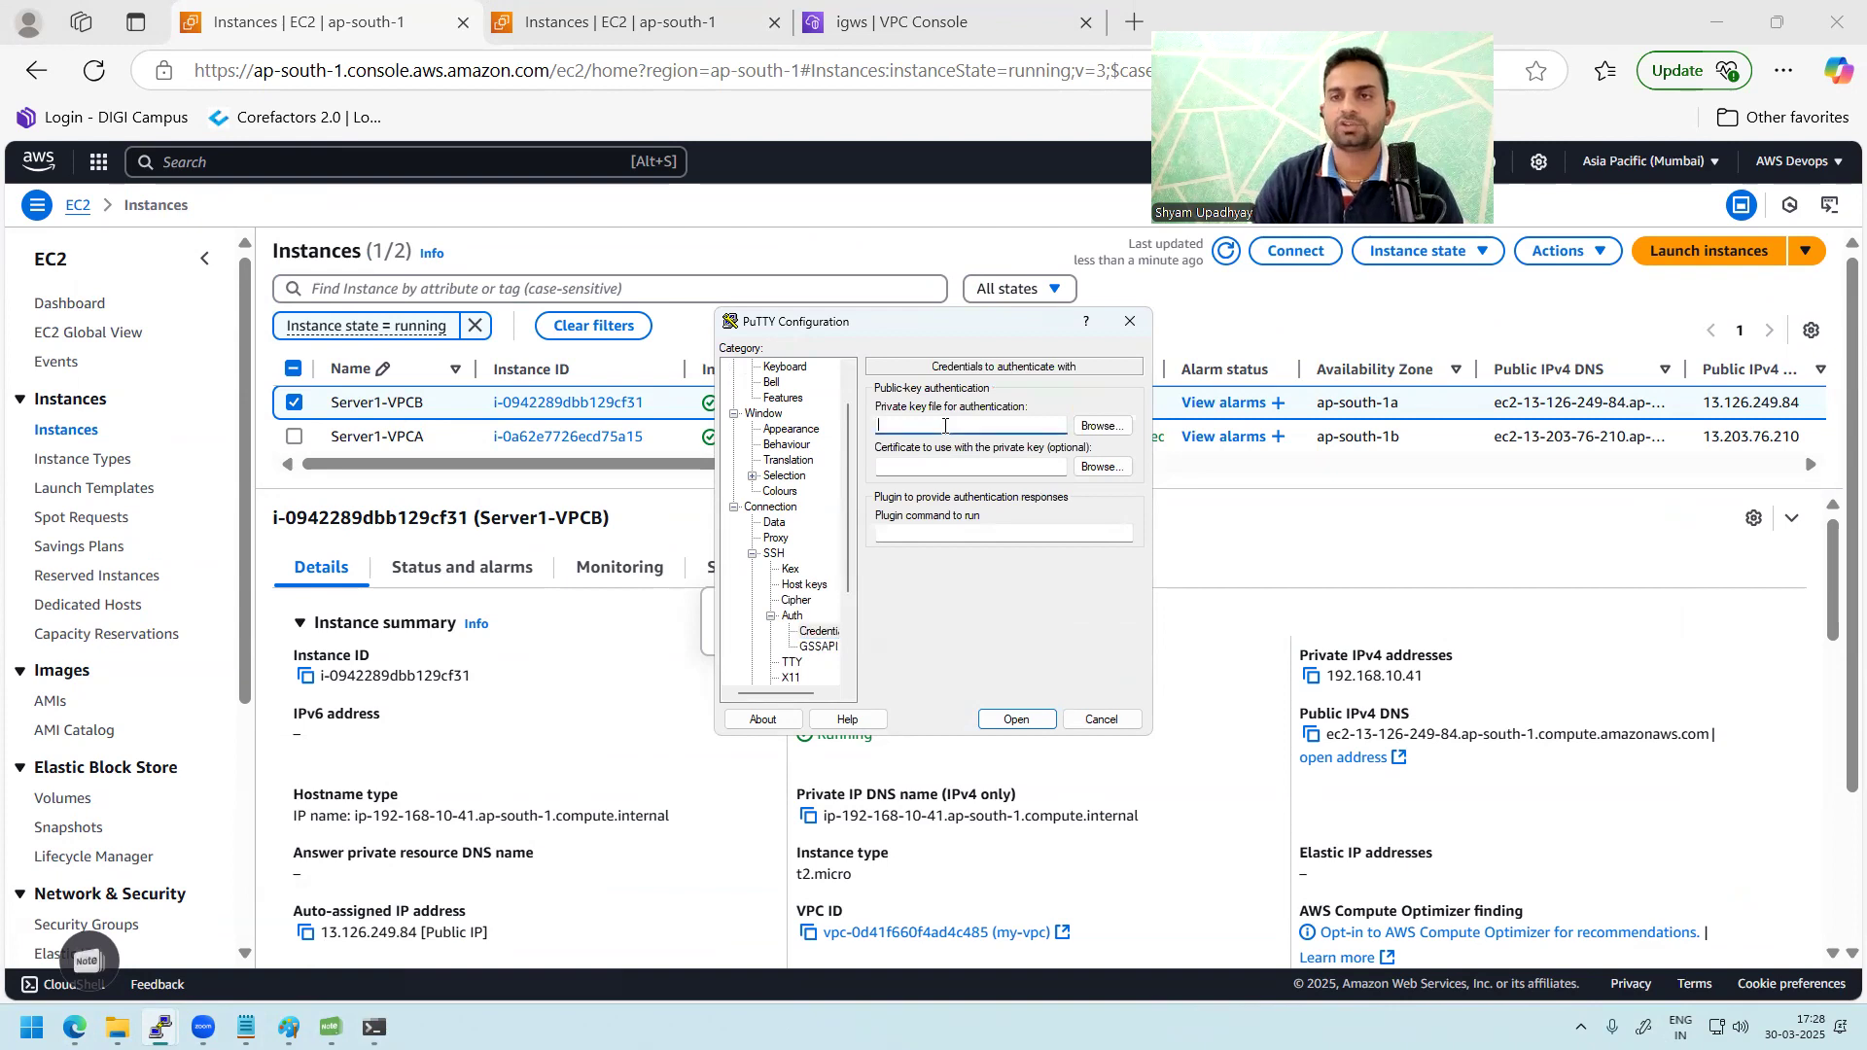
pyautogui.click(1101, 426)
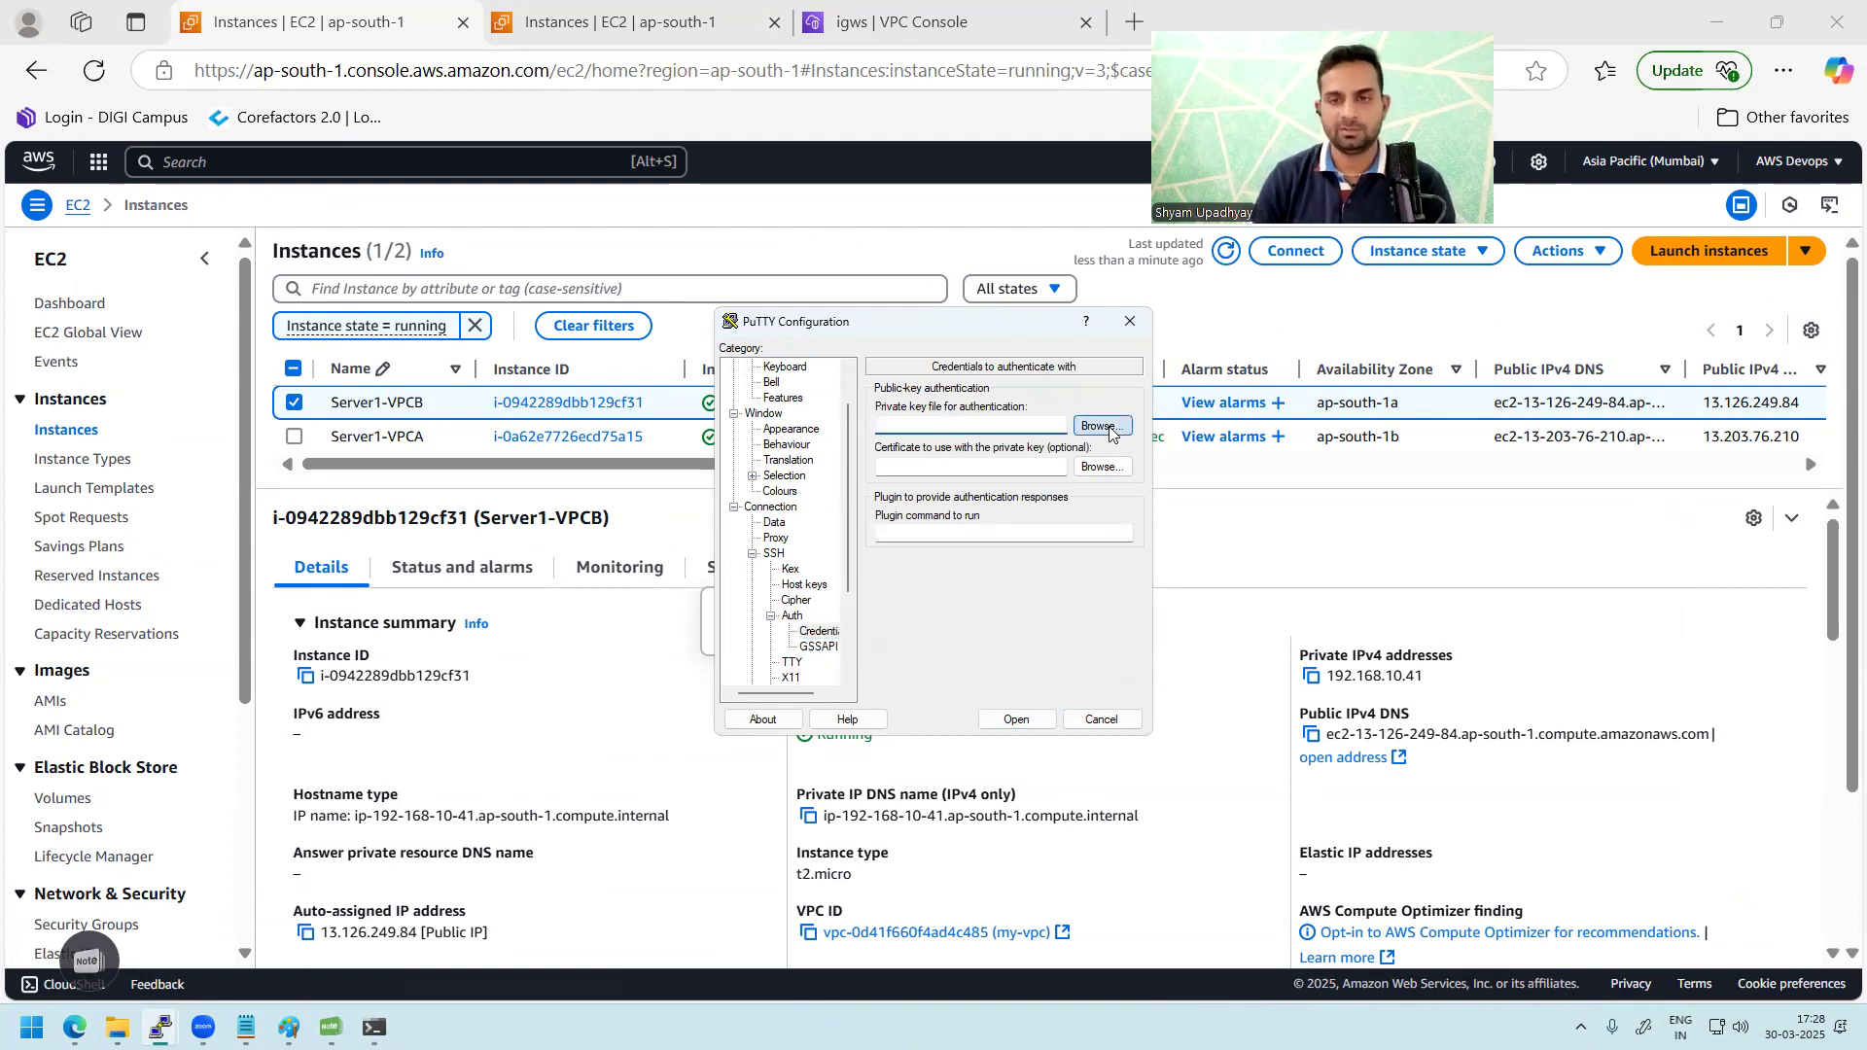
pyautogui.doubleClick(1045, 533)
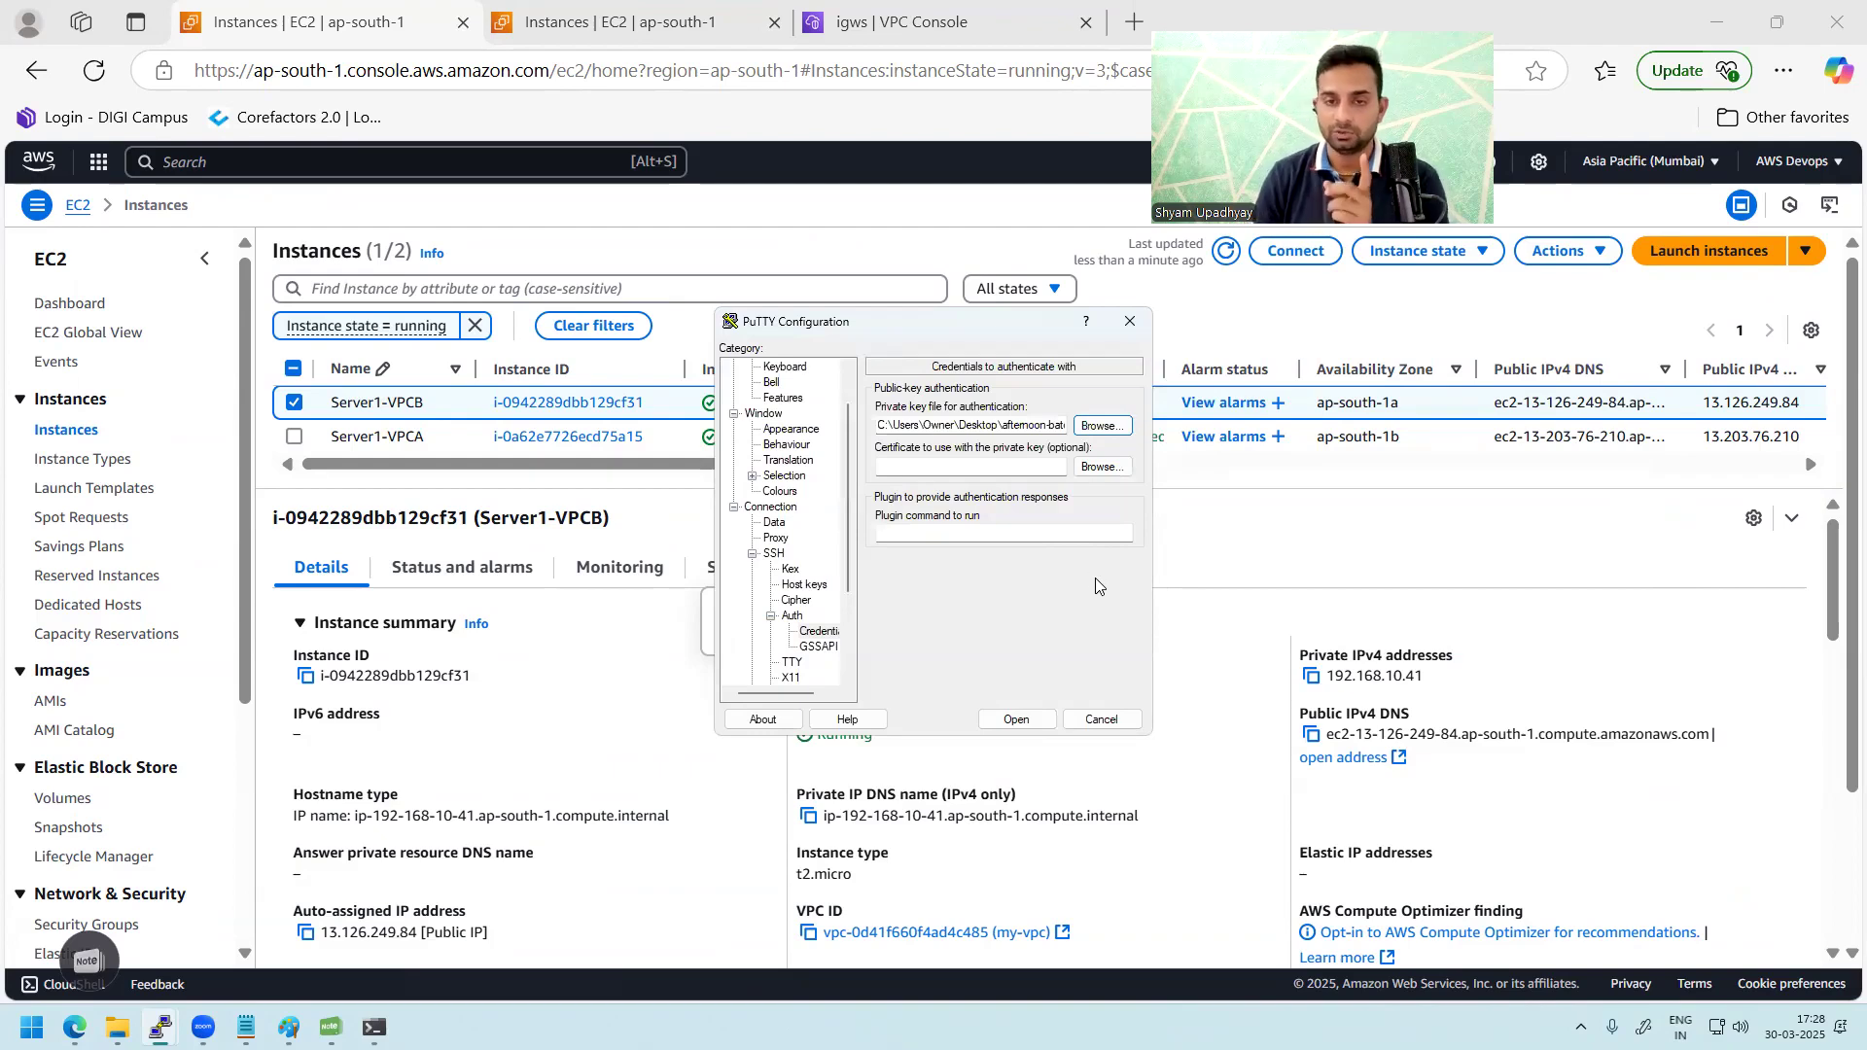
# Step: Set the session's terminal font to Courier New, Bold, size 14
pyautogui.moveTo(850, 549); pyautogui.dragTo(850, 518)
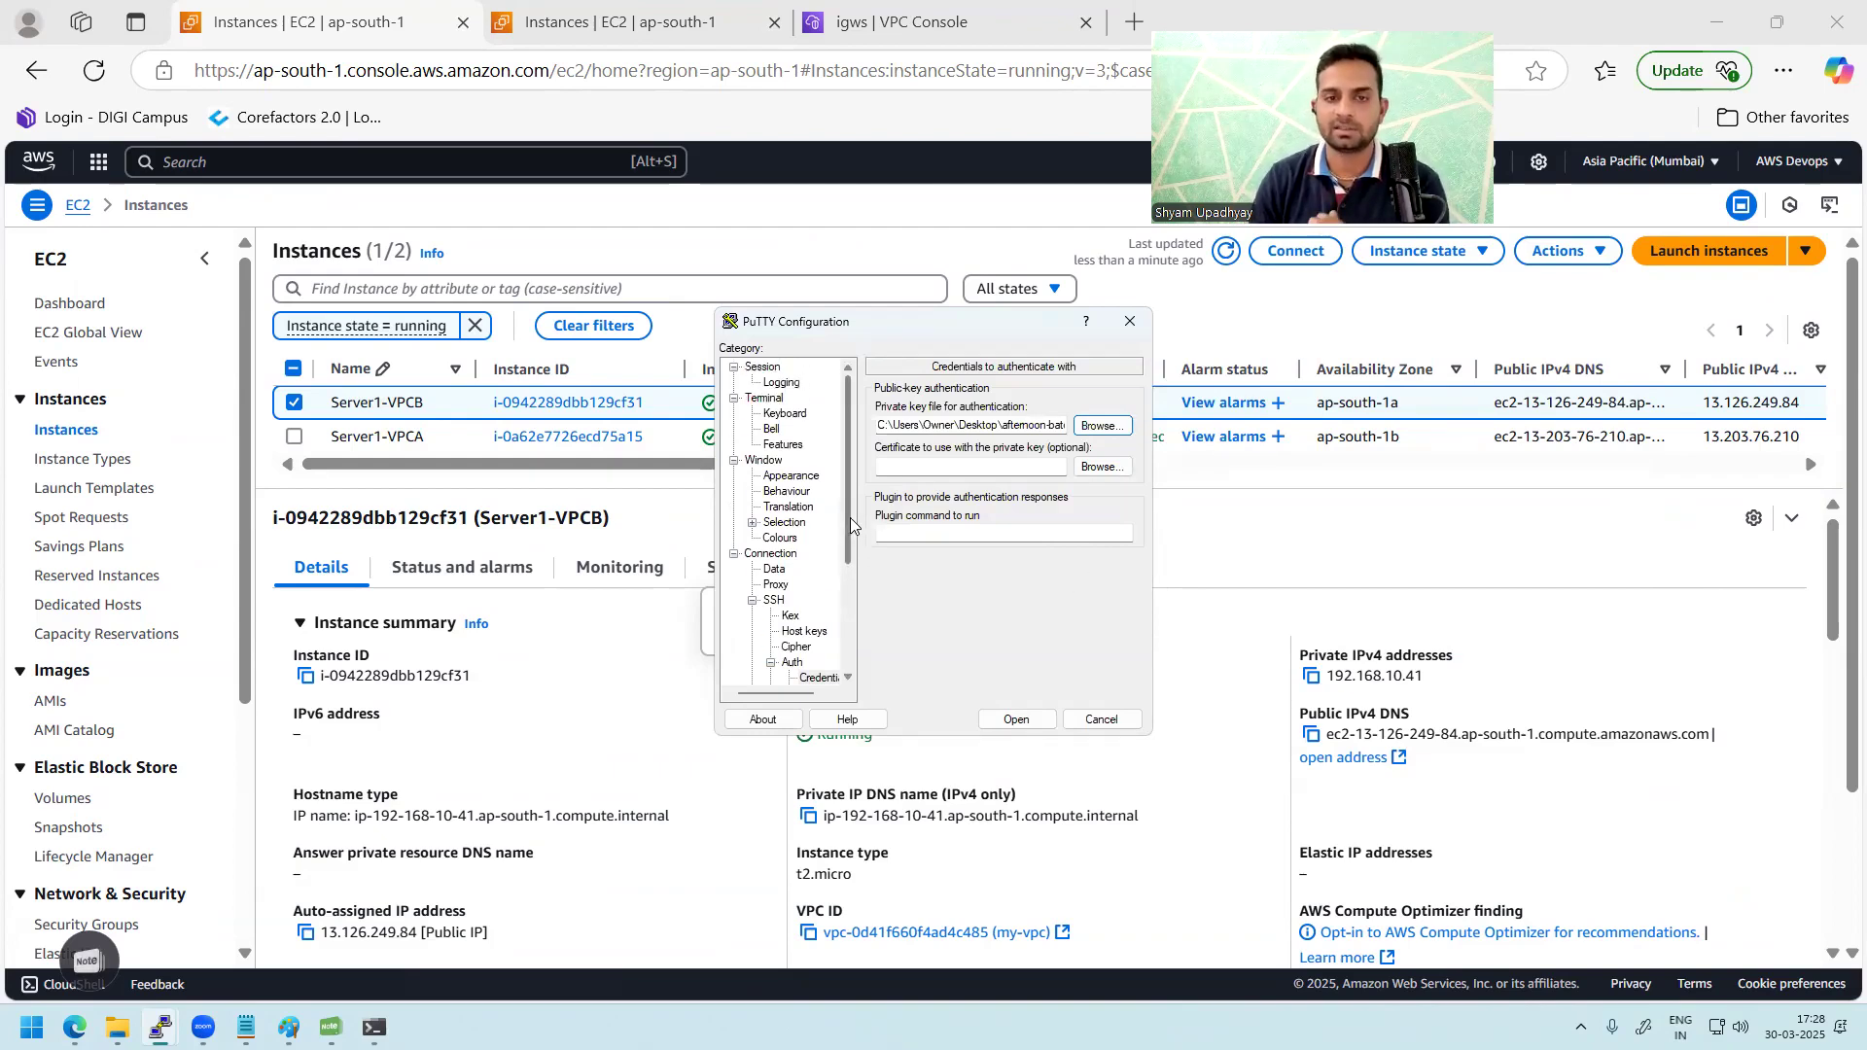
pyautogui.click(793, 475)
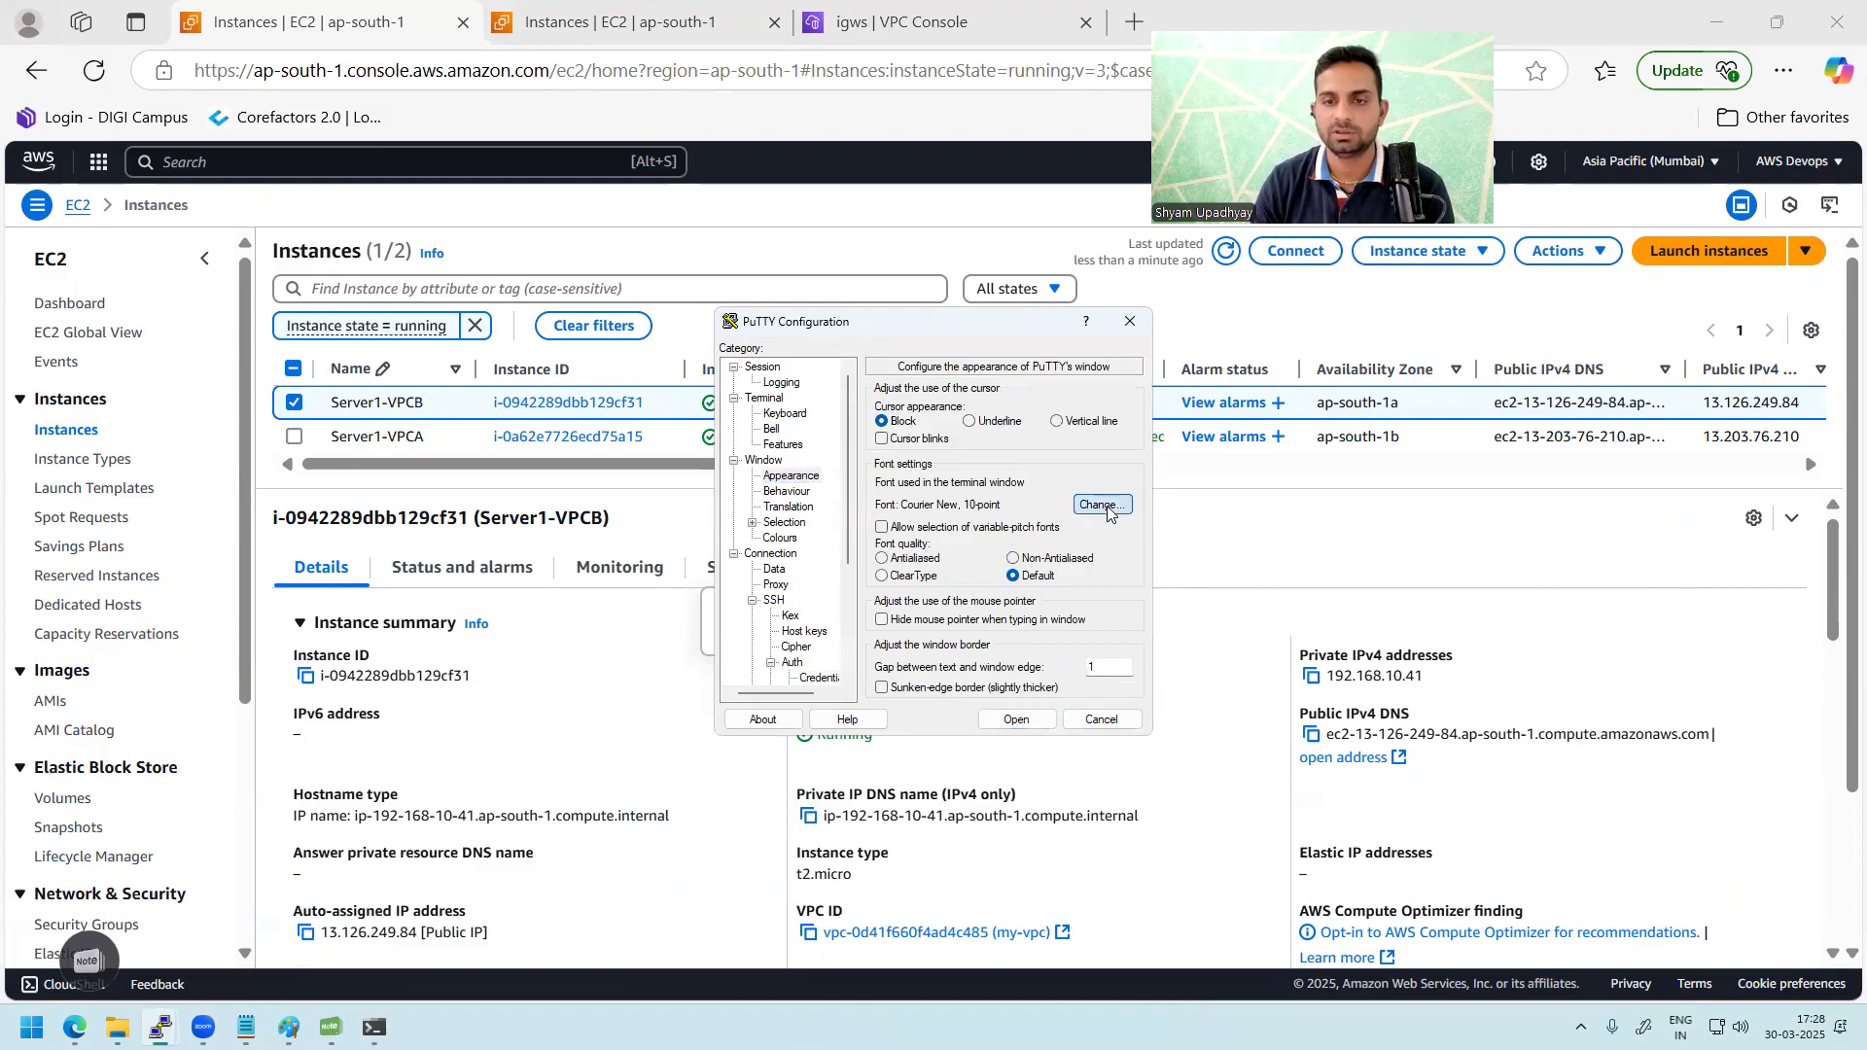
pyautogui.click(1103, 507)
pyautogui.click(953, 564)
pyautogui.click(1092, 569)
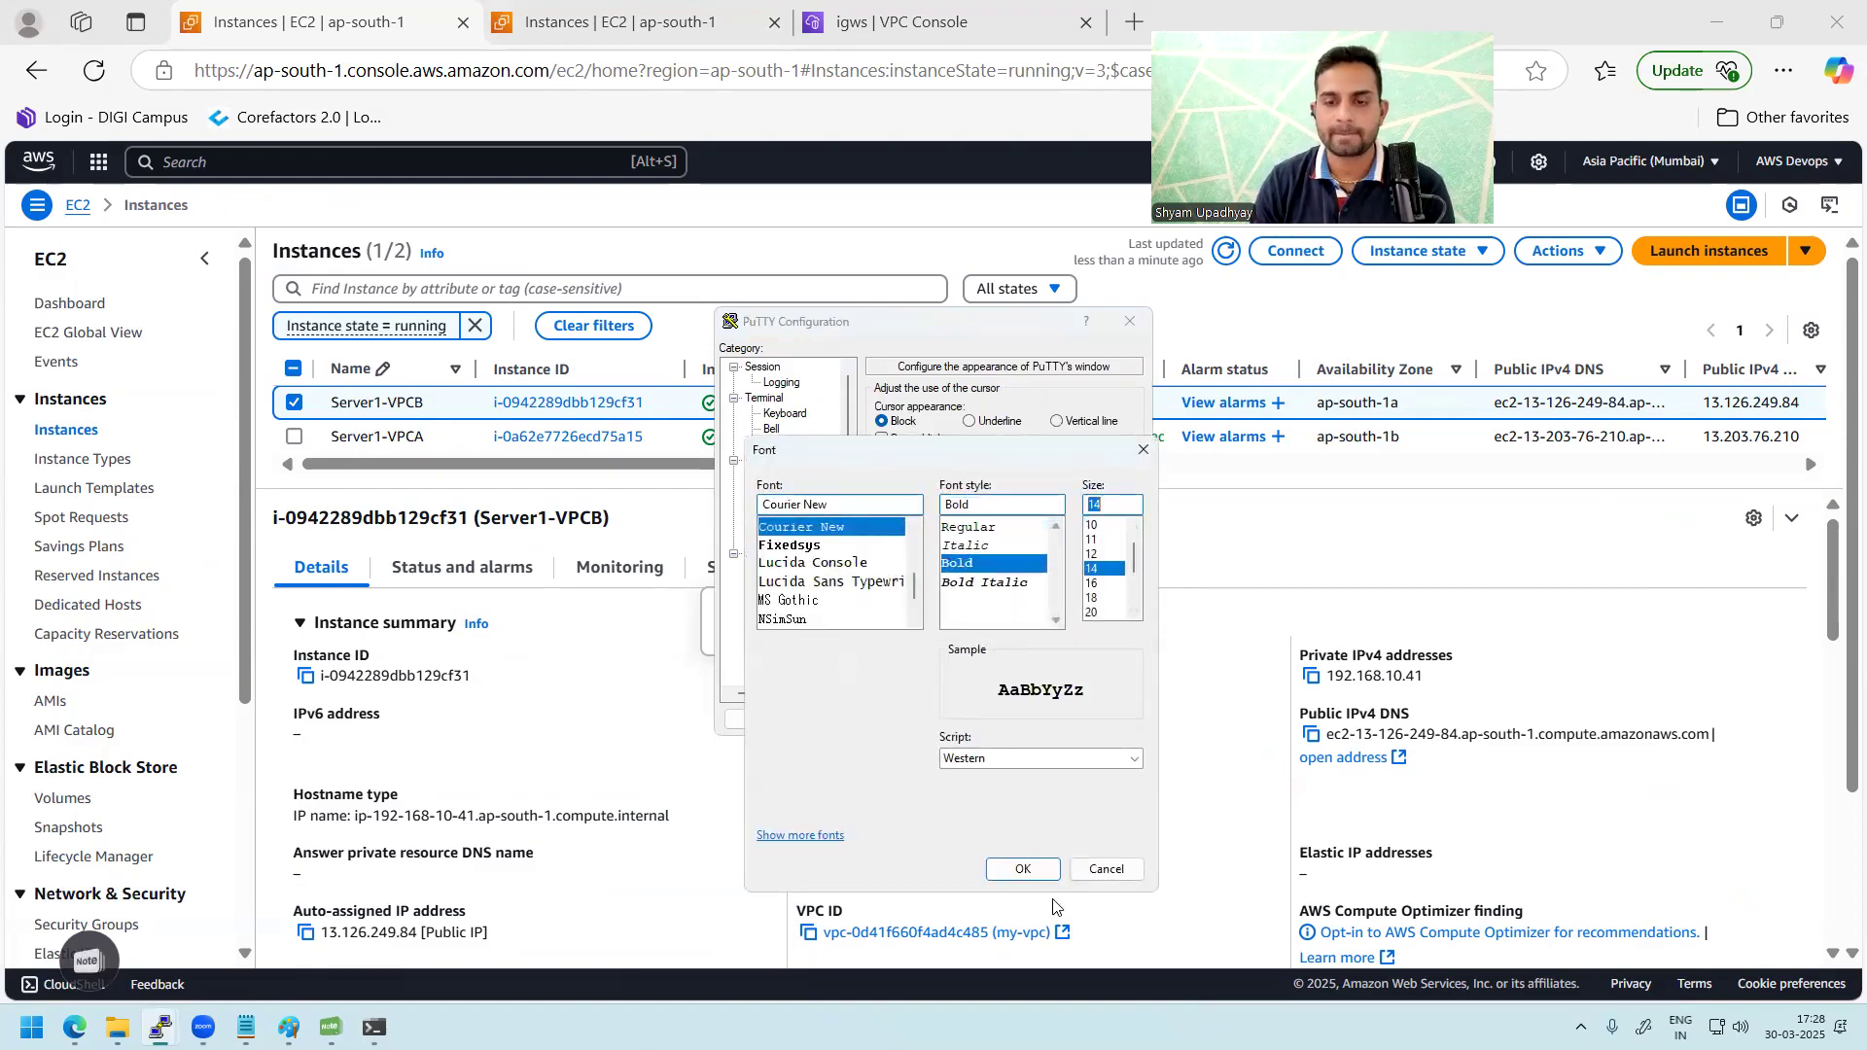
pyautogui.click(1039, 872)
# Step: Open the SSH connection, accept the server's host key, and log in as ec2-user
pyautogui.click(1016, 720)
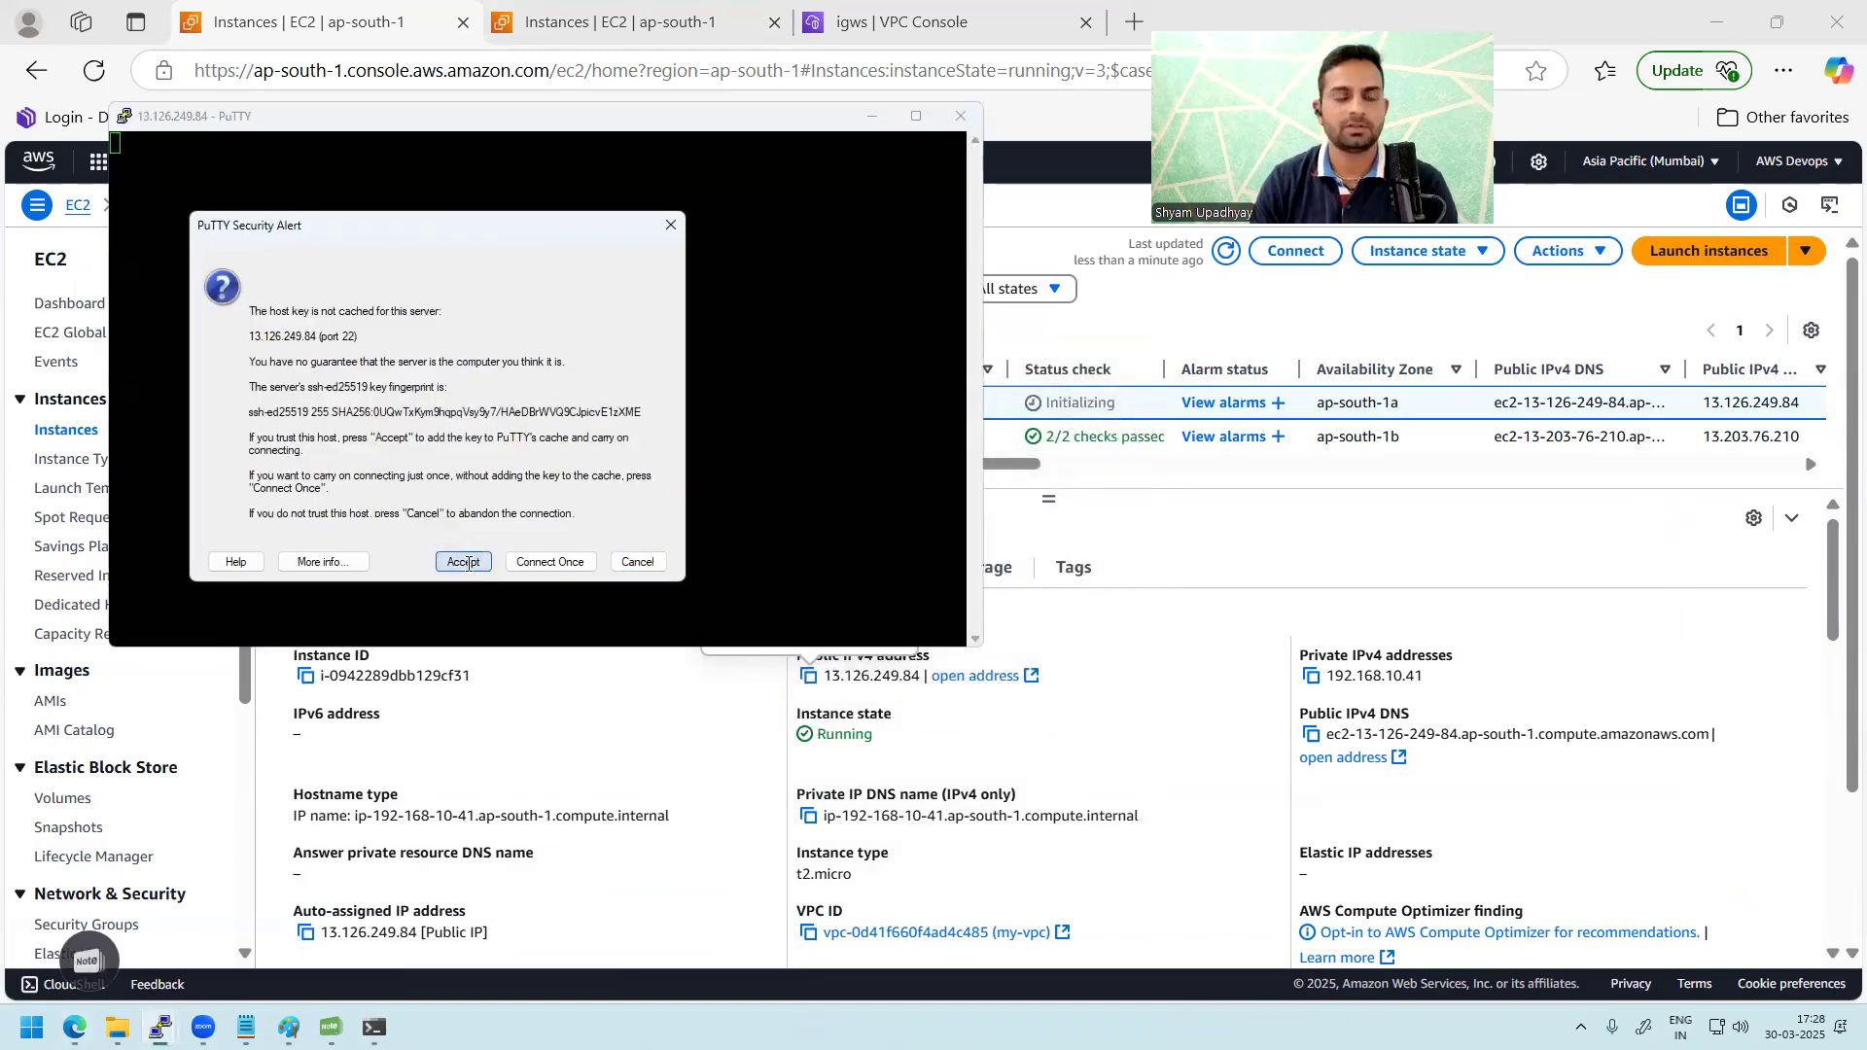
pyautogui.click(463, 548)
pyautogui.write('ec2-user')
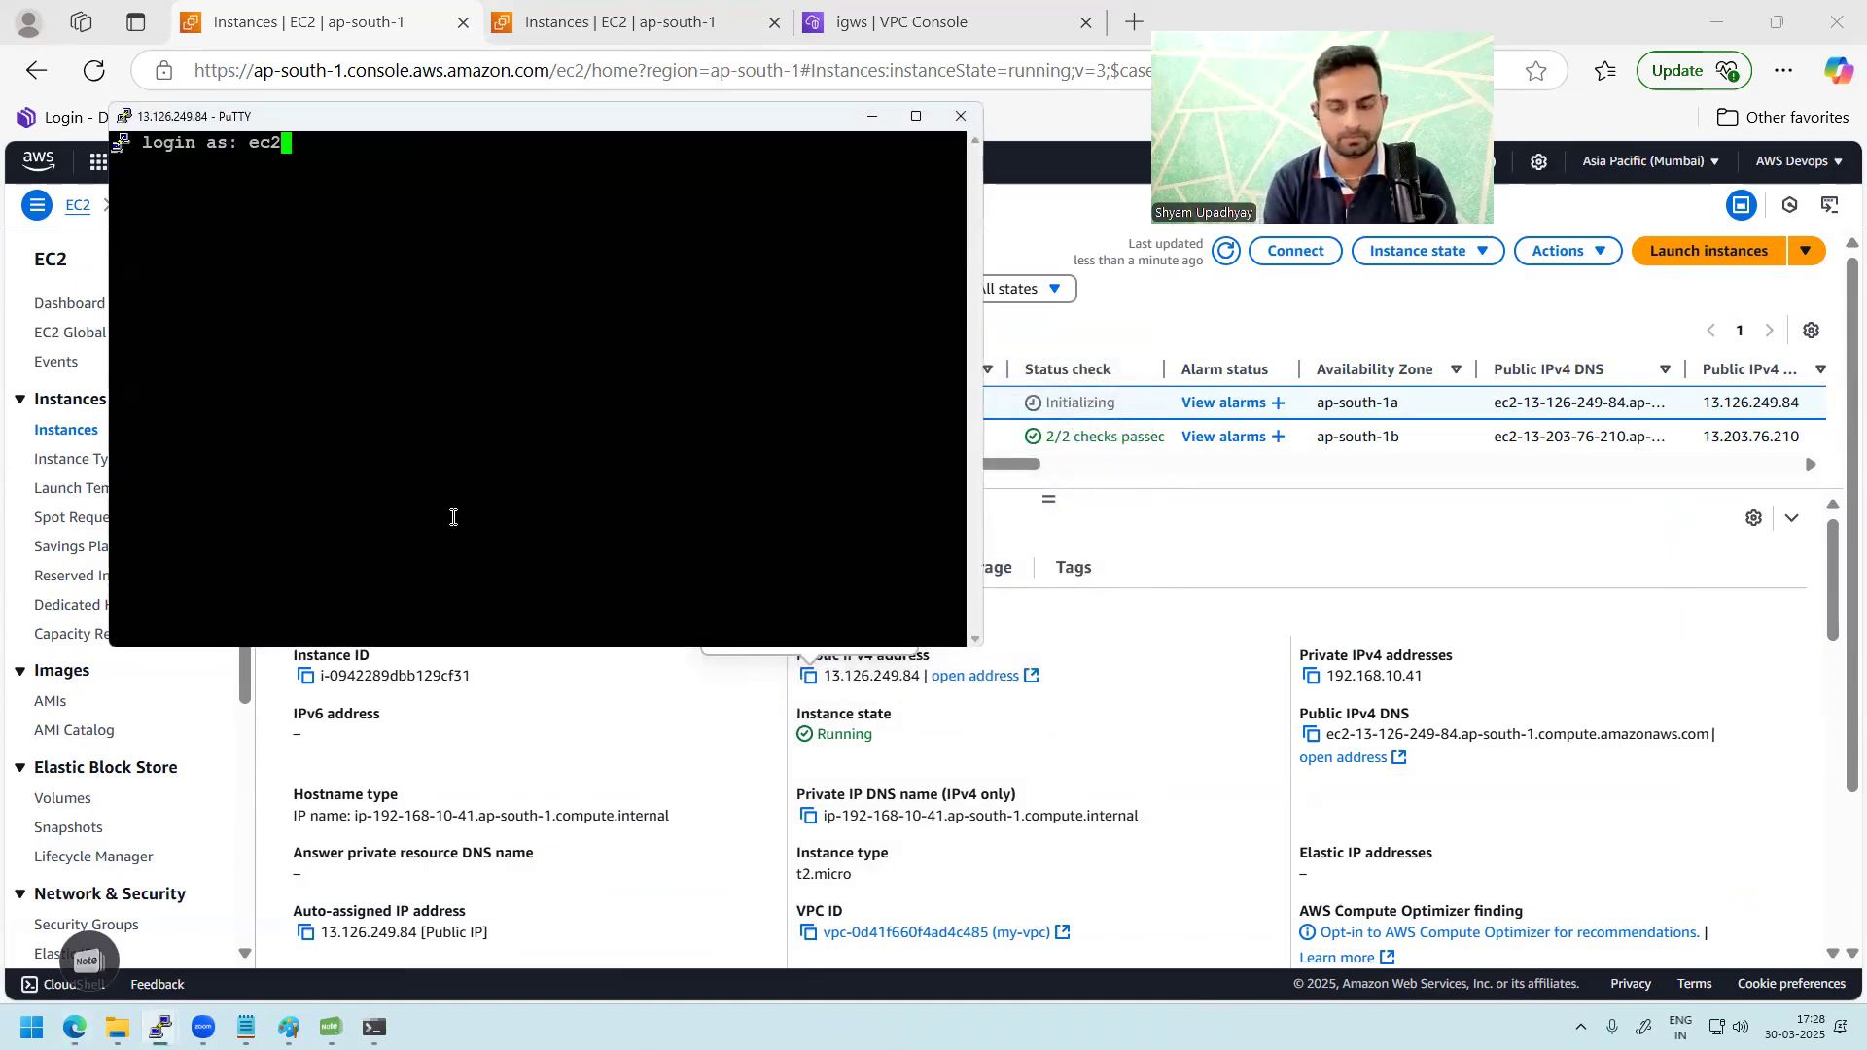
pyautogui.press('Return')
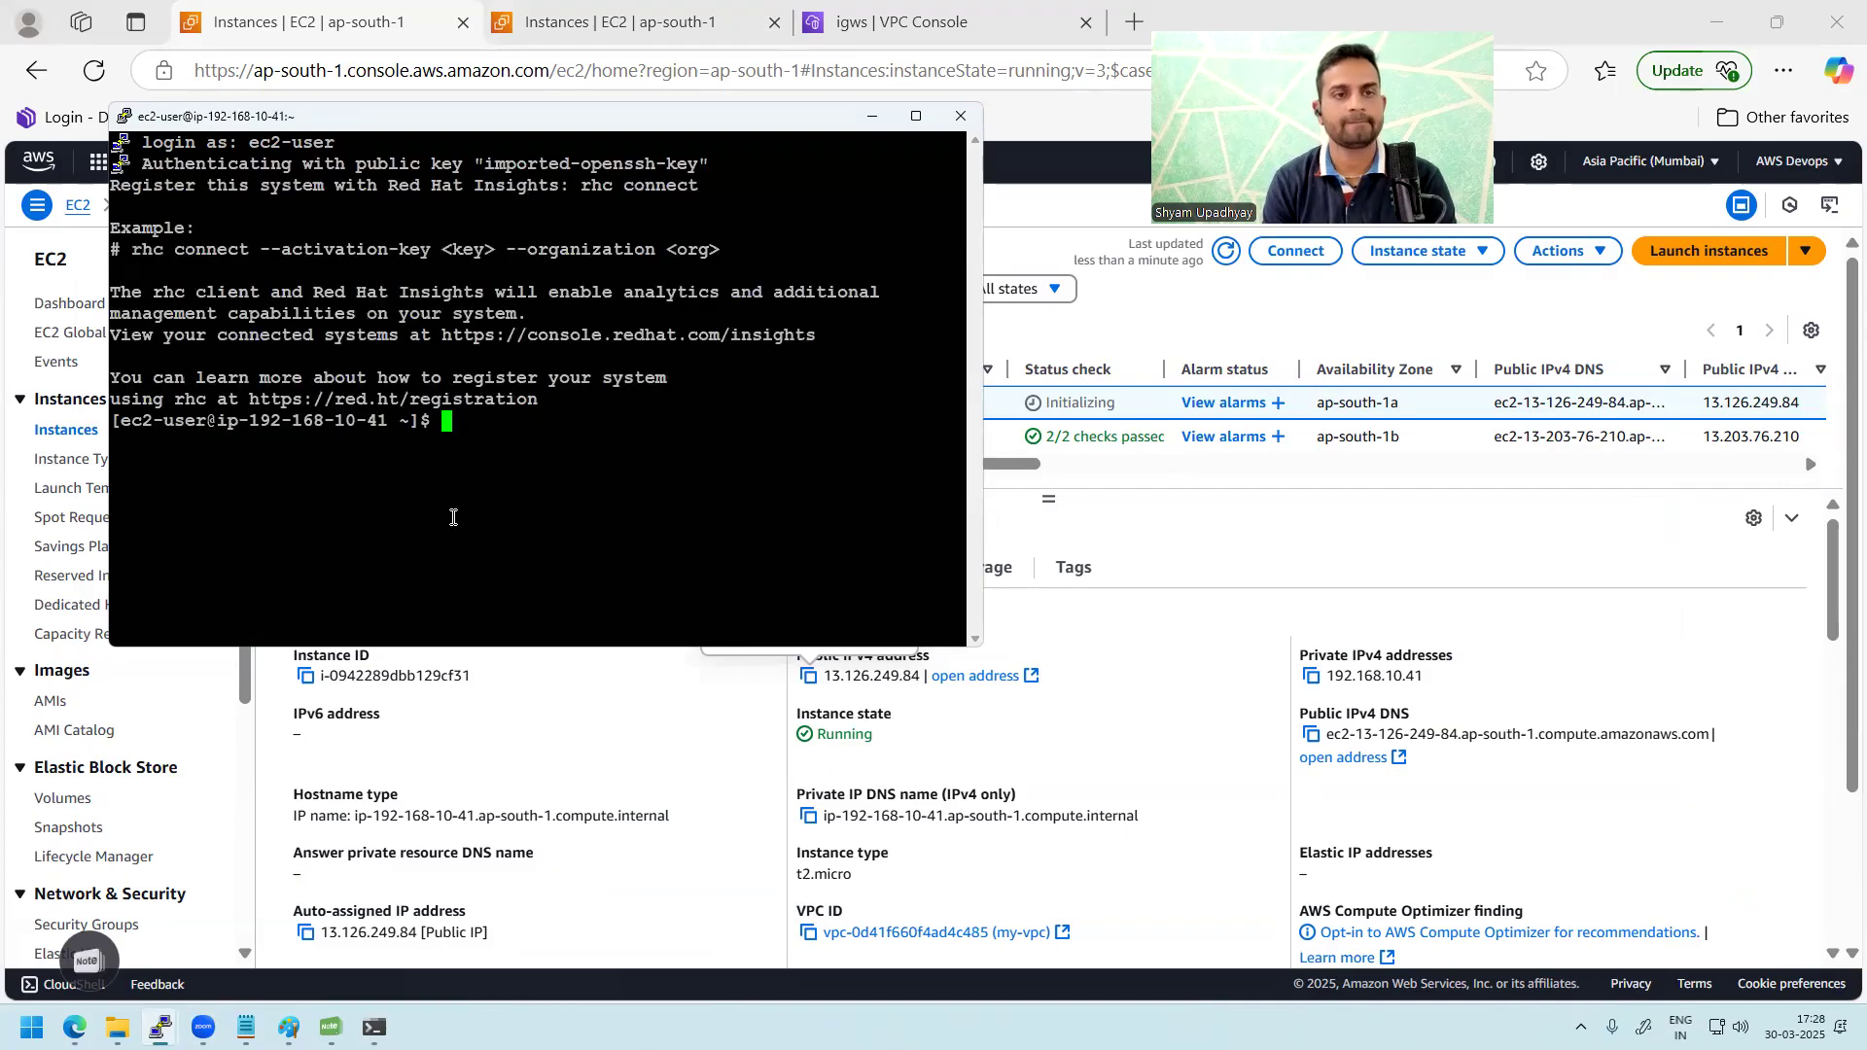
pyautogui.press('Return')
pyautogui.press('Return')
# Step: Switch to a root shell on the VPC-B server with sudo -i
pyautogui.write('sudo ')
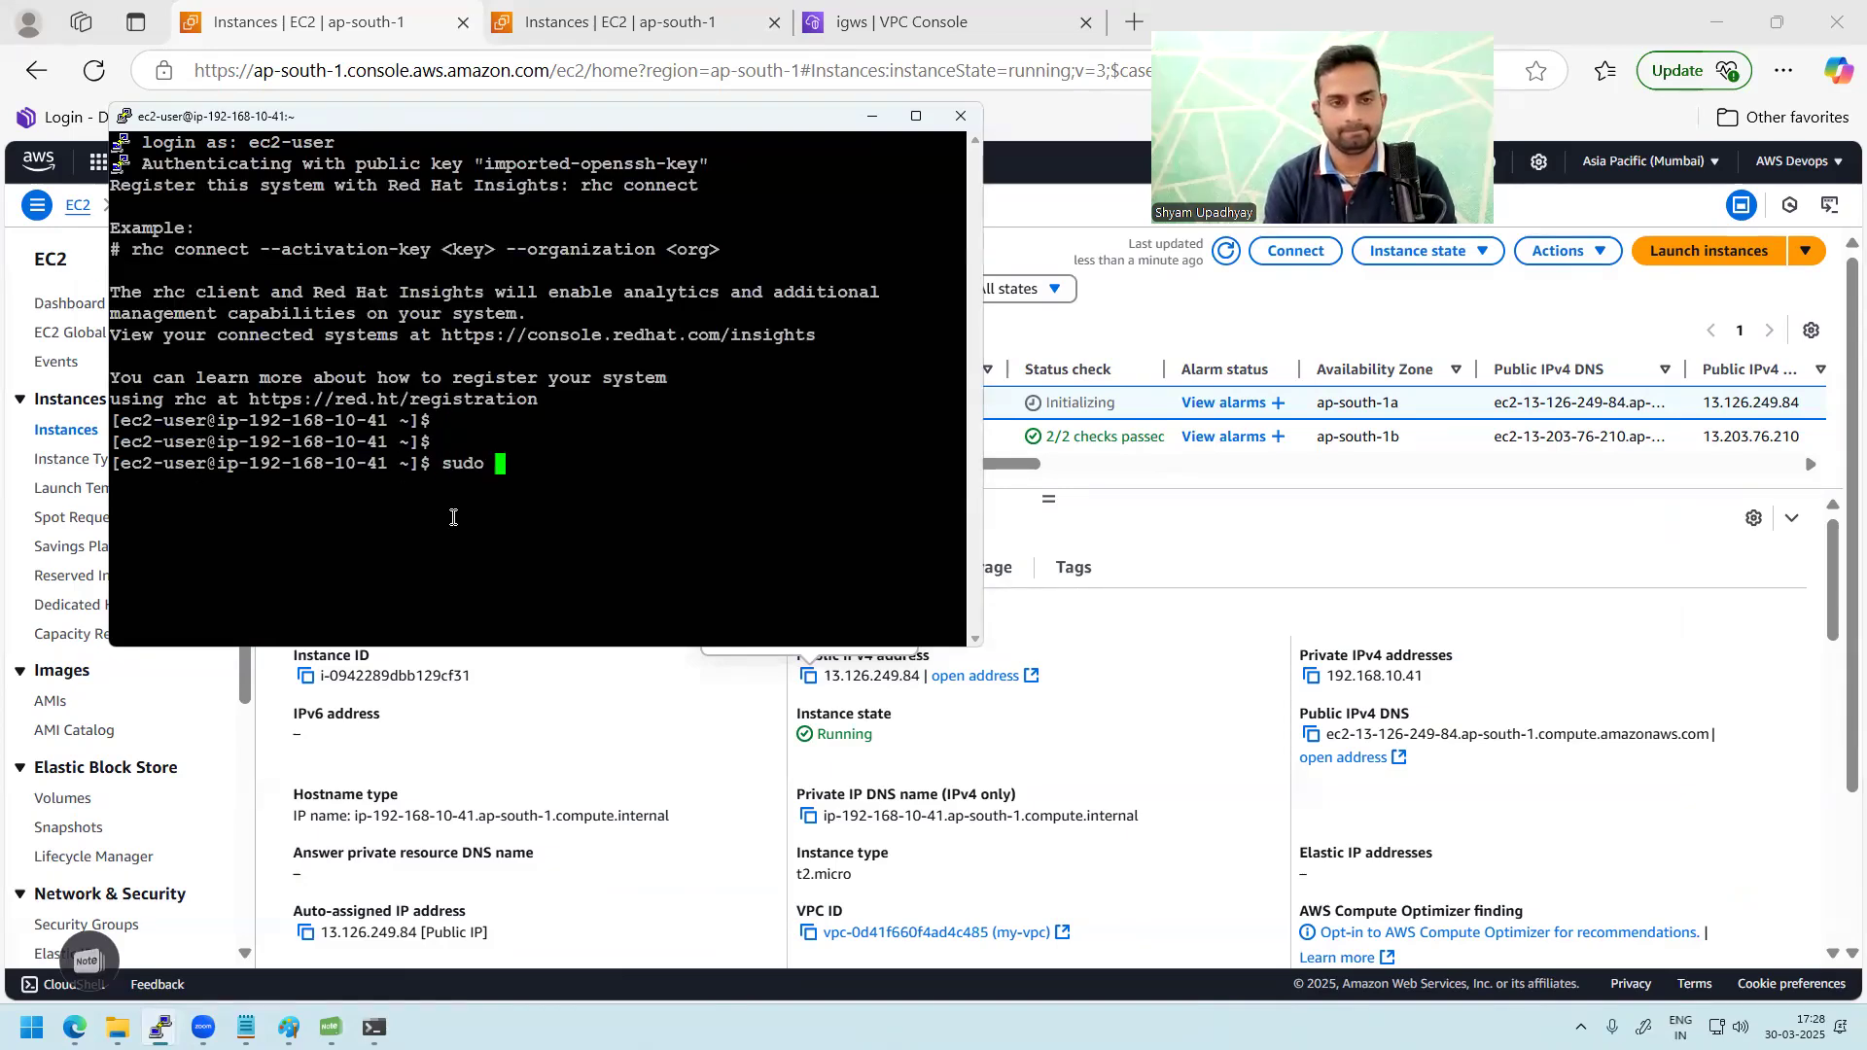
pyautogui.write('-i')
pyautogui.press('Return')
pyautogui.press('Return')
# Step: Set the server's hostname to server1-VPCB with hostnamectl and start a new bash shell to apply it
pyautogui.write('ho')
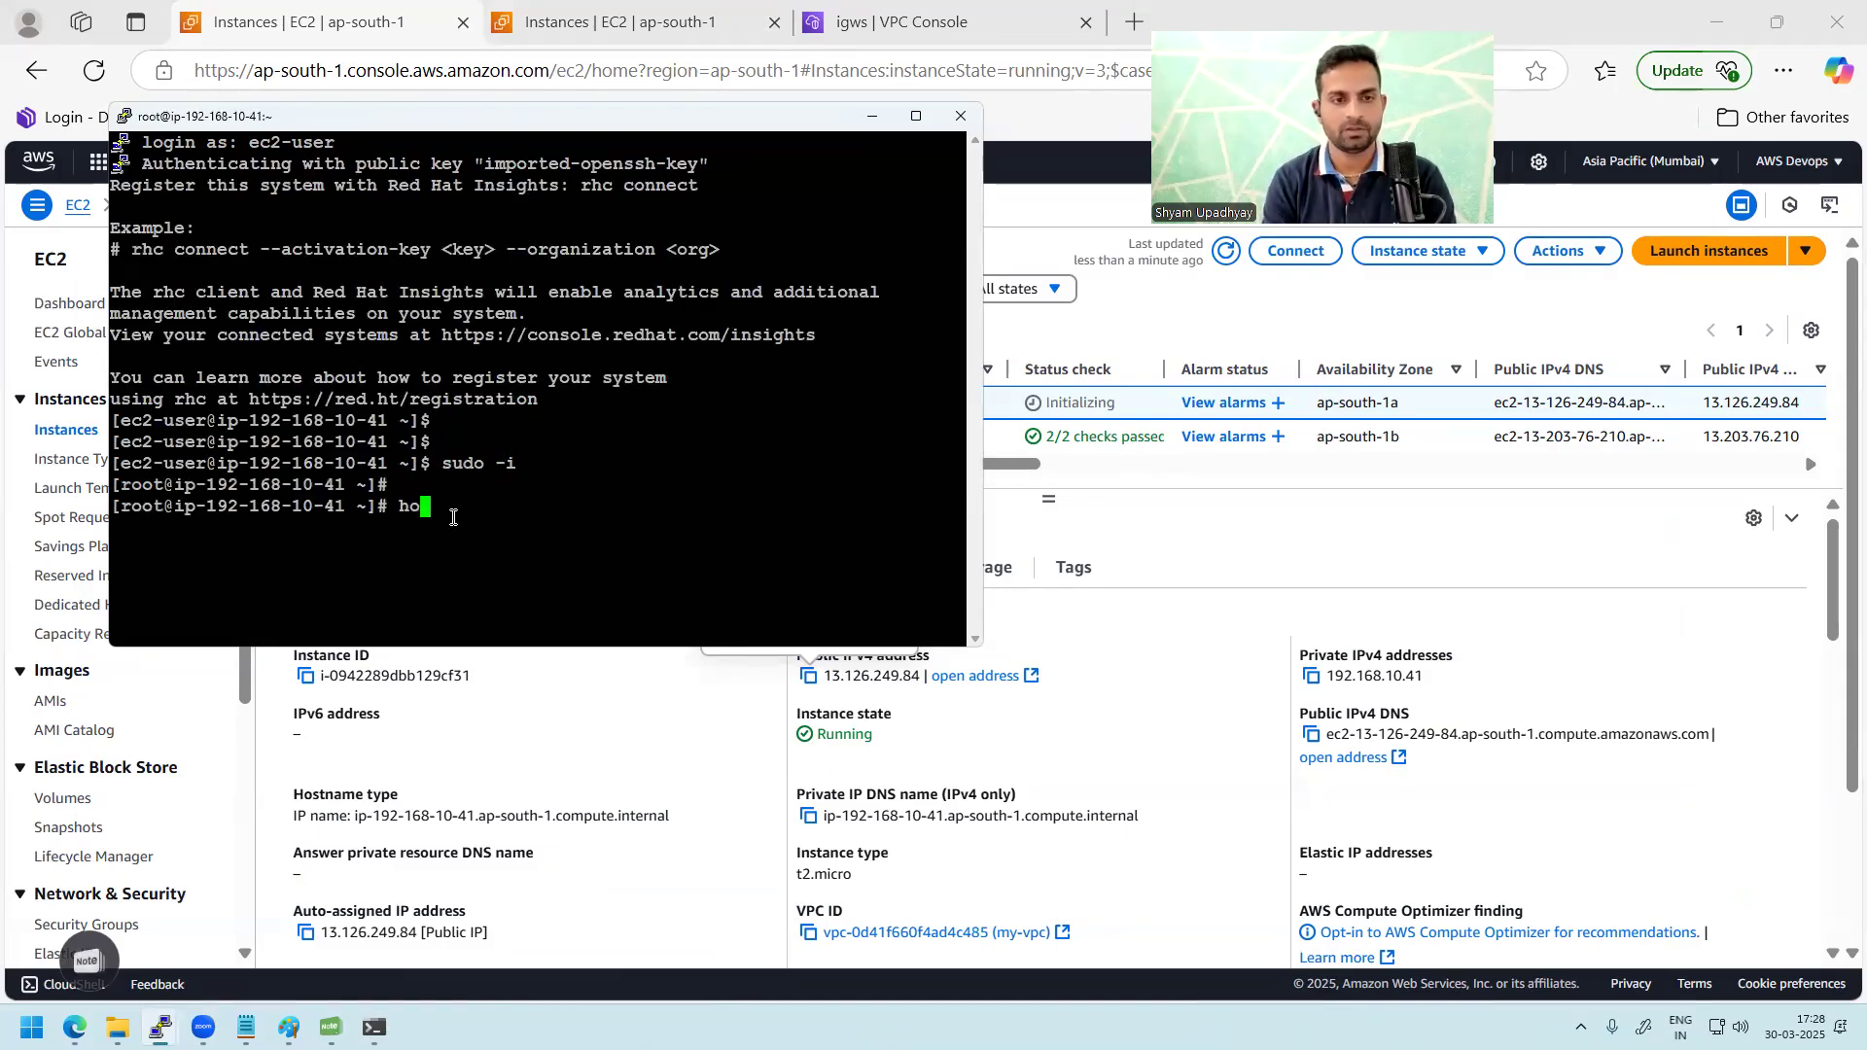
pyautogui.write('stnamectl se')
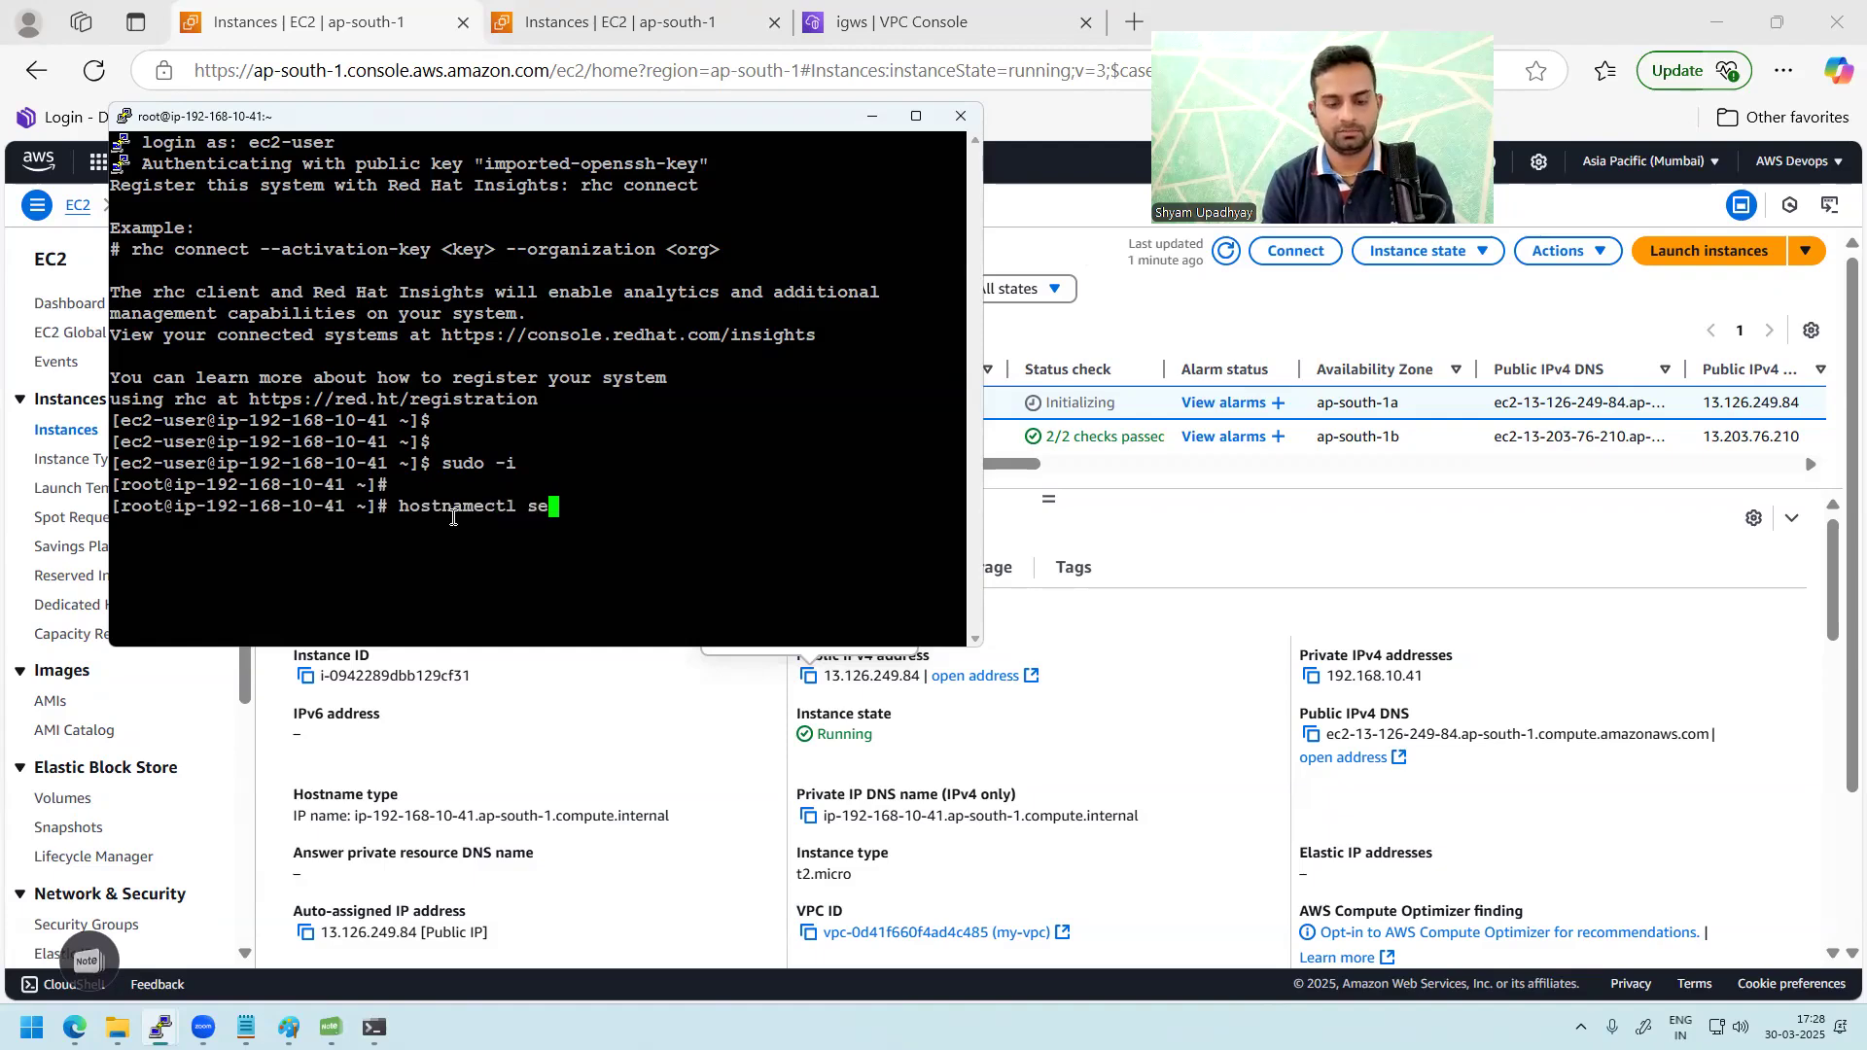
pyautogui.write('t-hostname ')
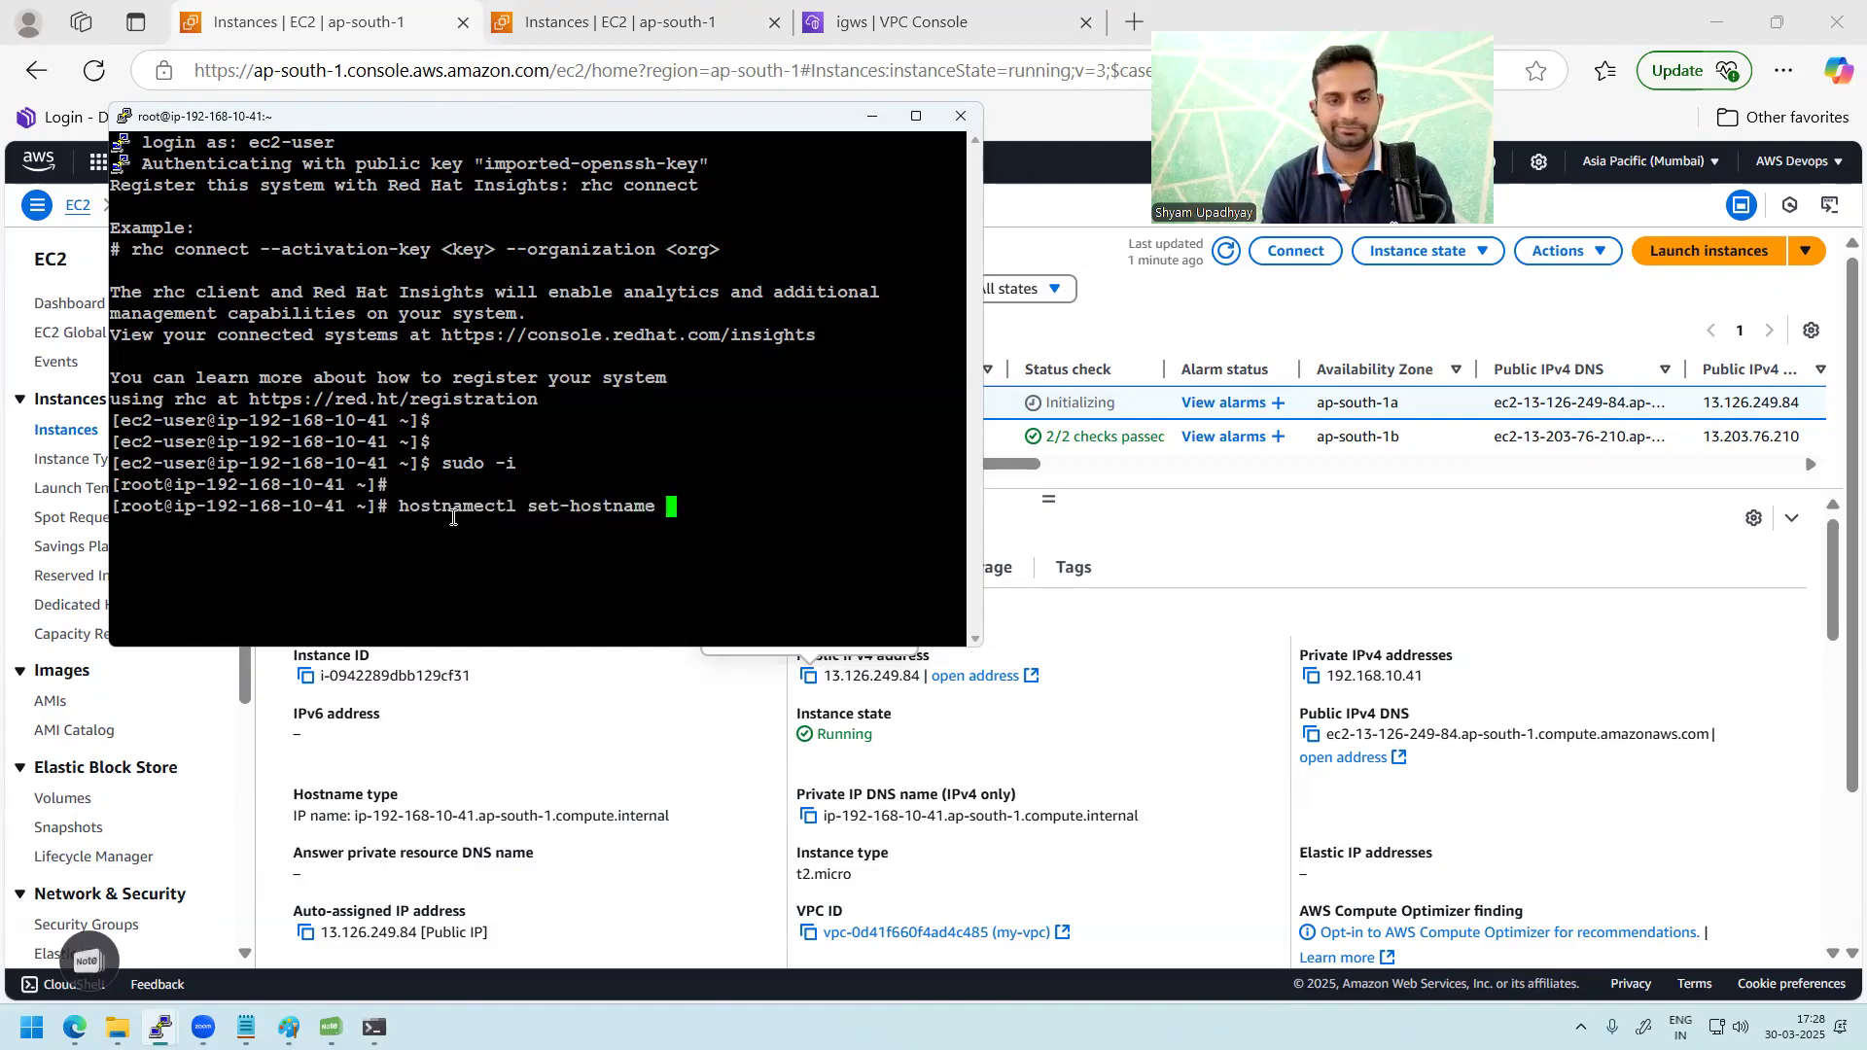
pyautogui.write('server1')
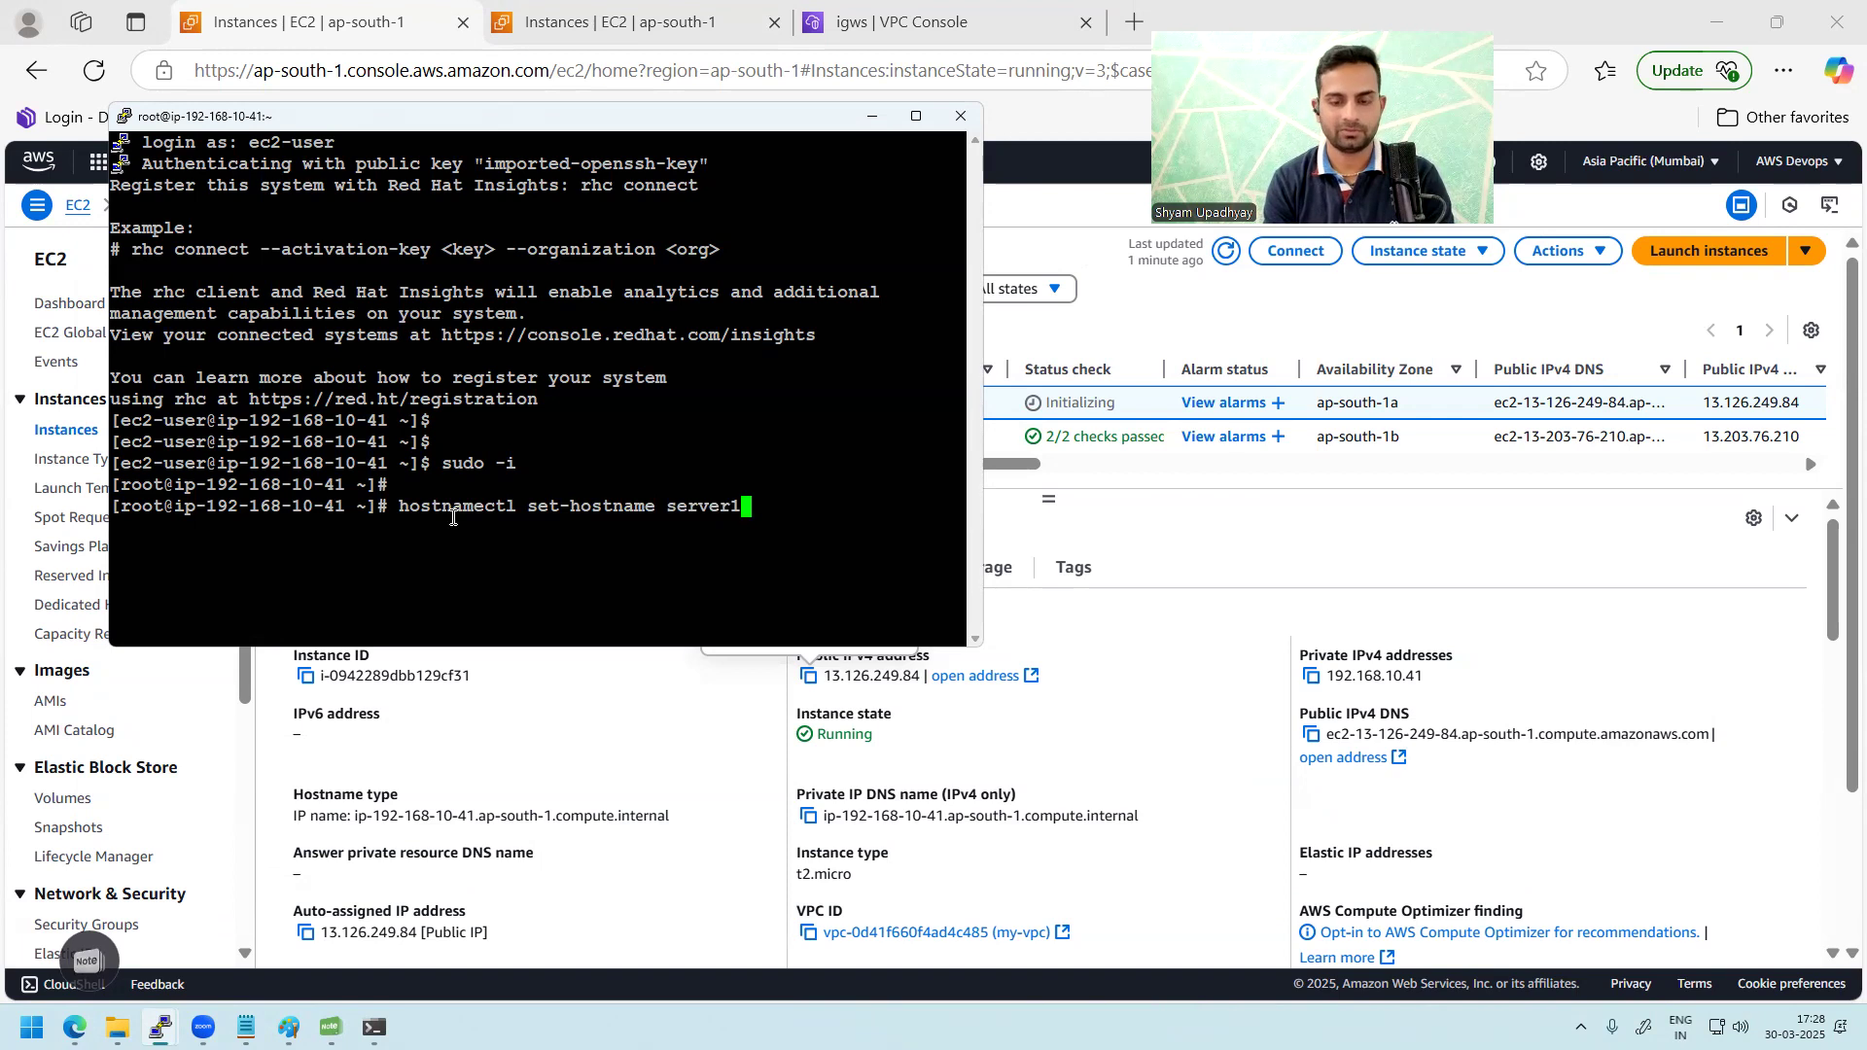
pyautogui.write('-VPCB')
pyautogui.press('Return')
pyautogui.press('Return')
pyautogui.write('bash')
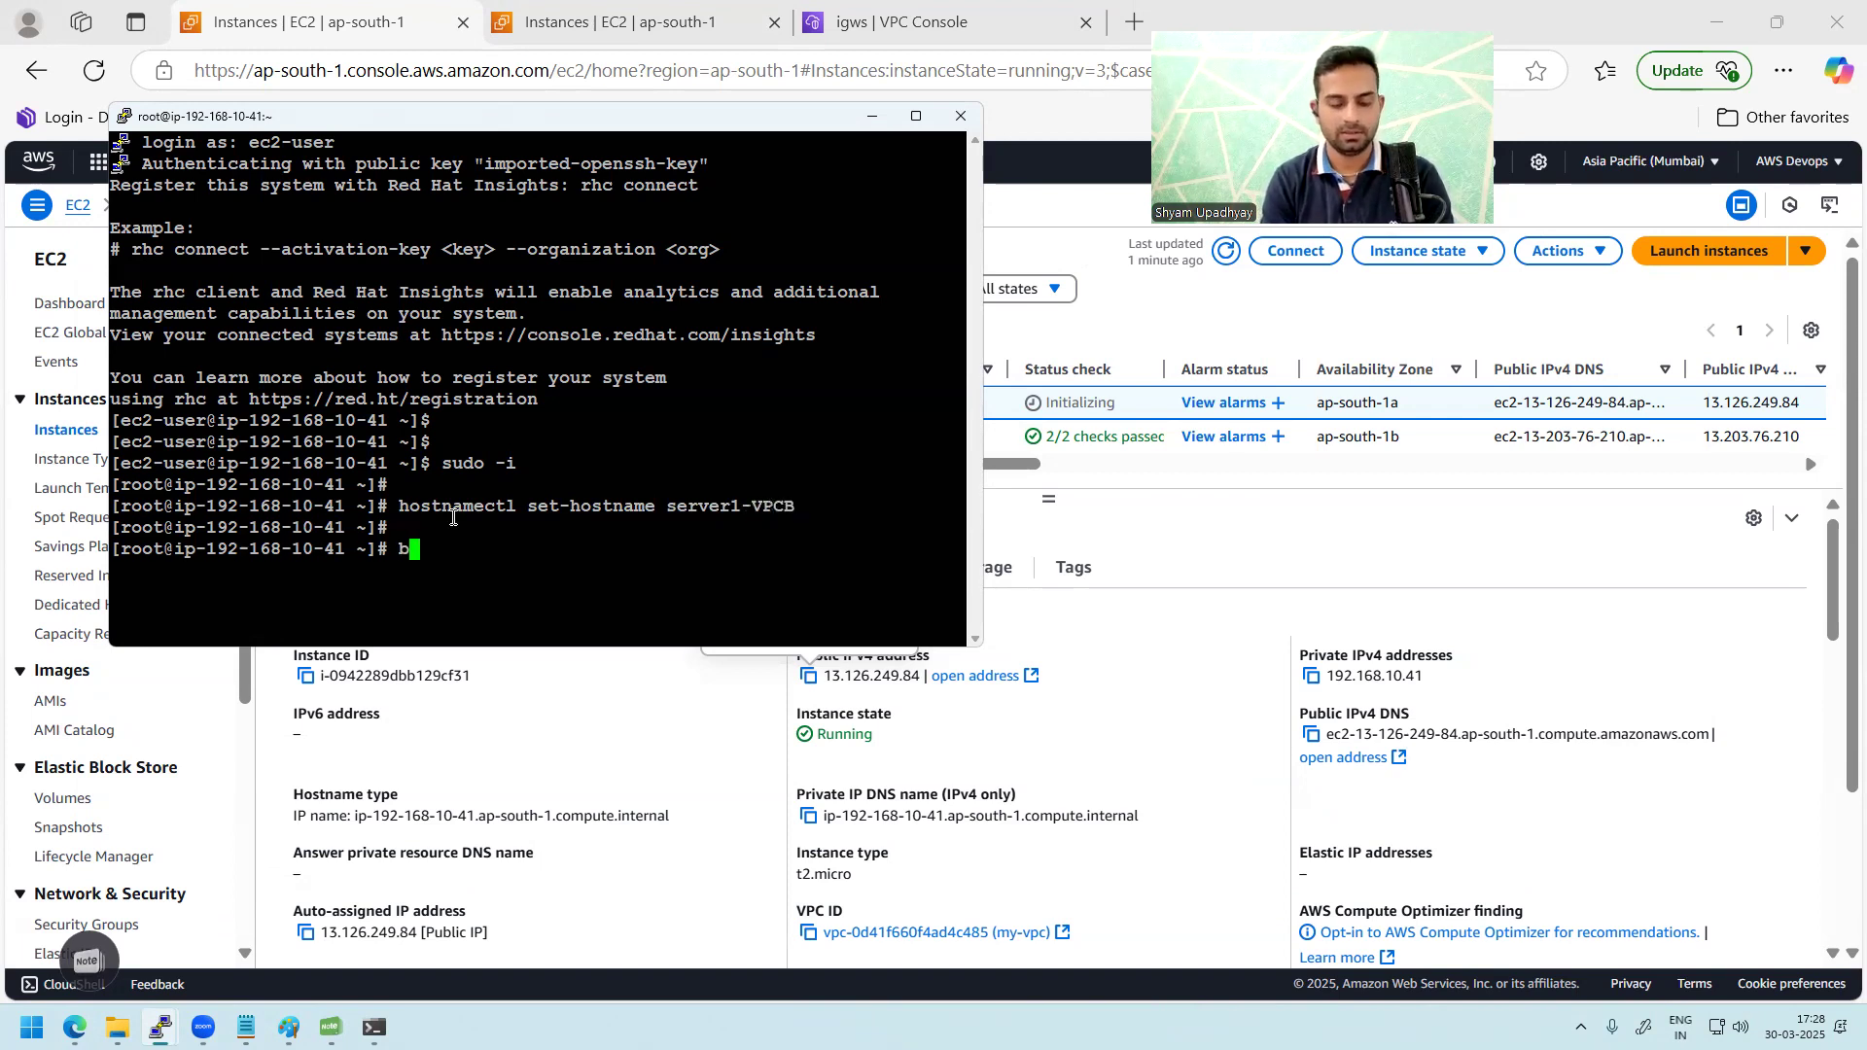
pyautogui.press('Return')
pyautogui.press('Return')
pyautogui.press('Return')
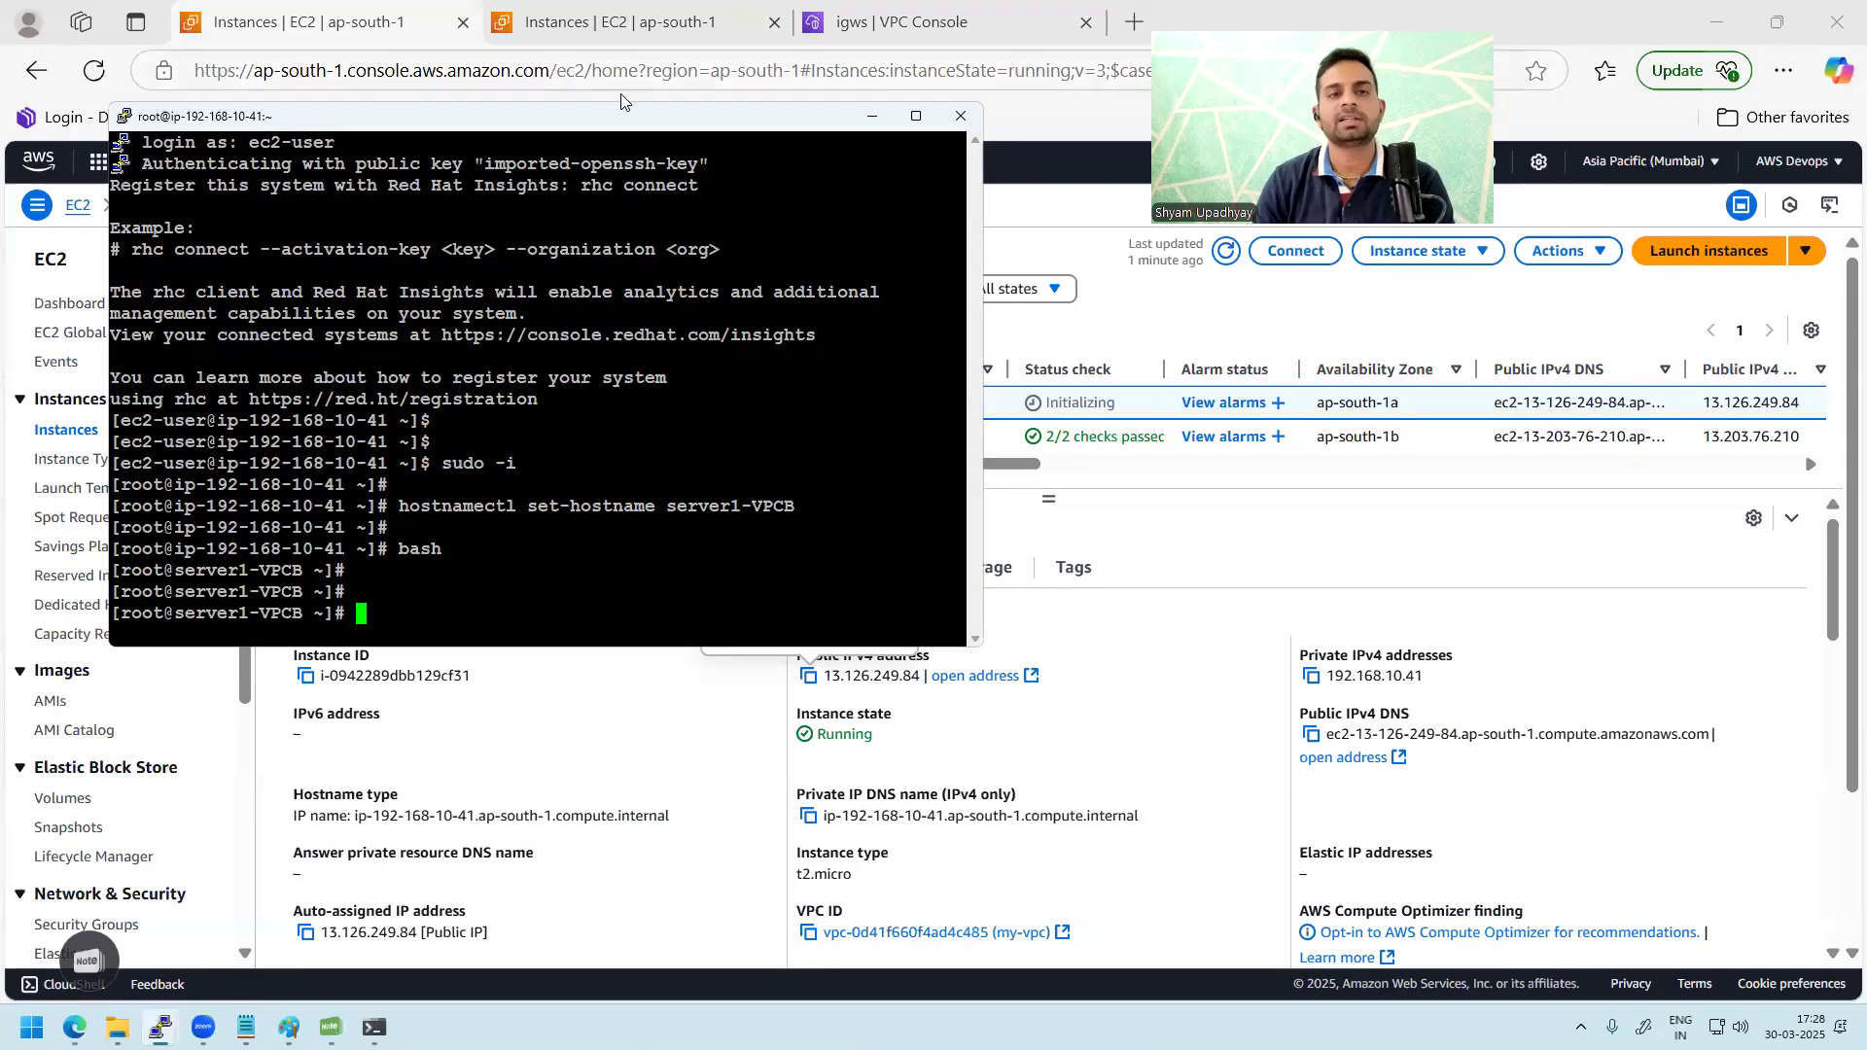
# Step: Move the VPC-B terminal aside and look up its private IP address with hostname -i
pyautogui.moveTo(609, 124); pyautogui.dragTo(1279, 318)
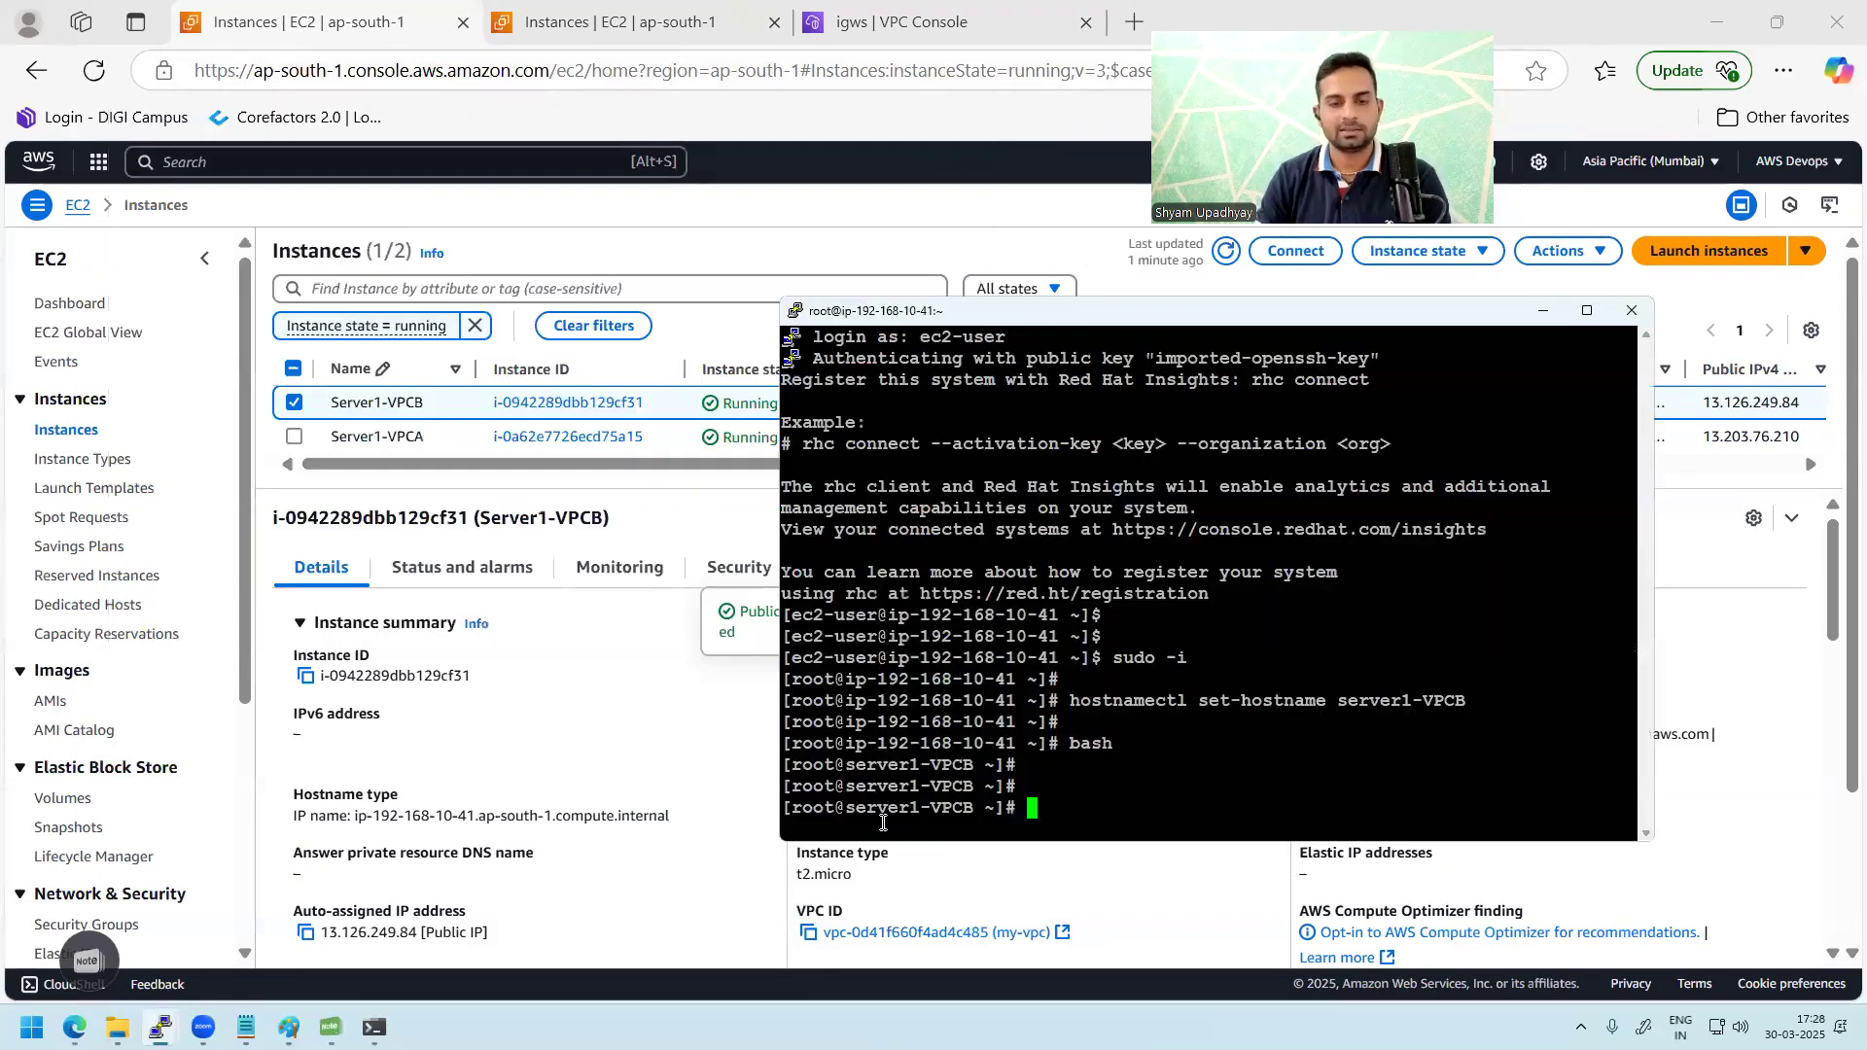
pyautogui.write('hostname -i')
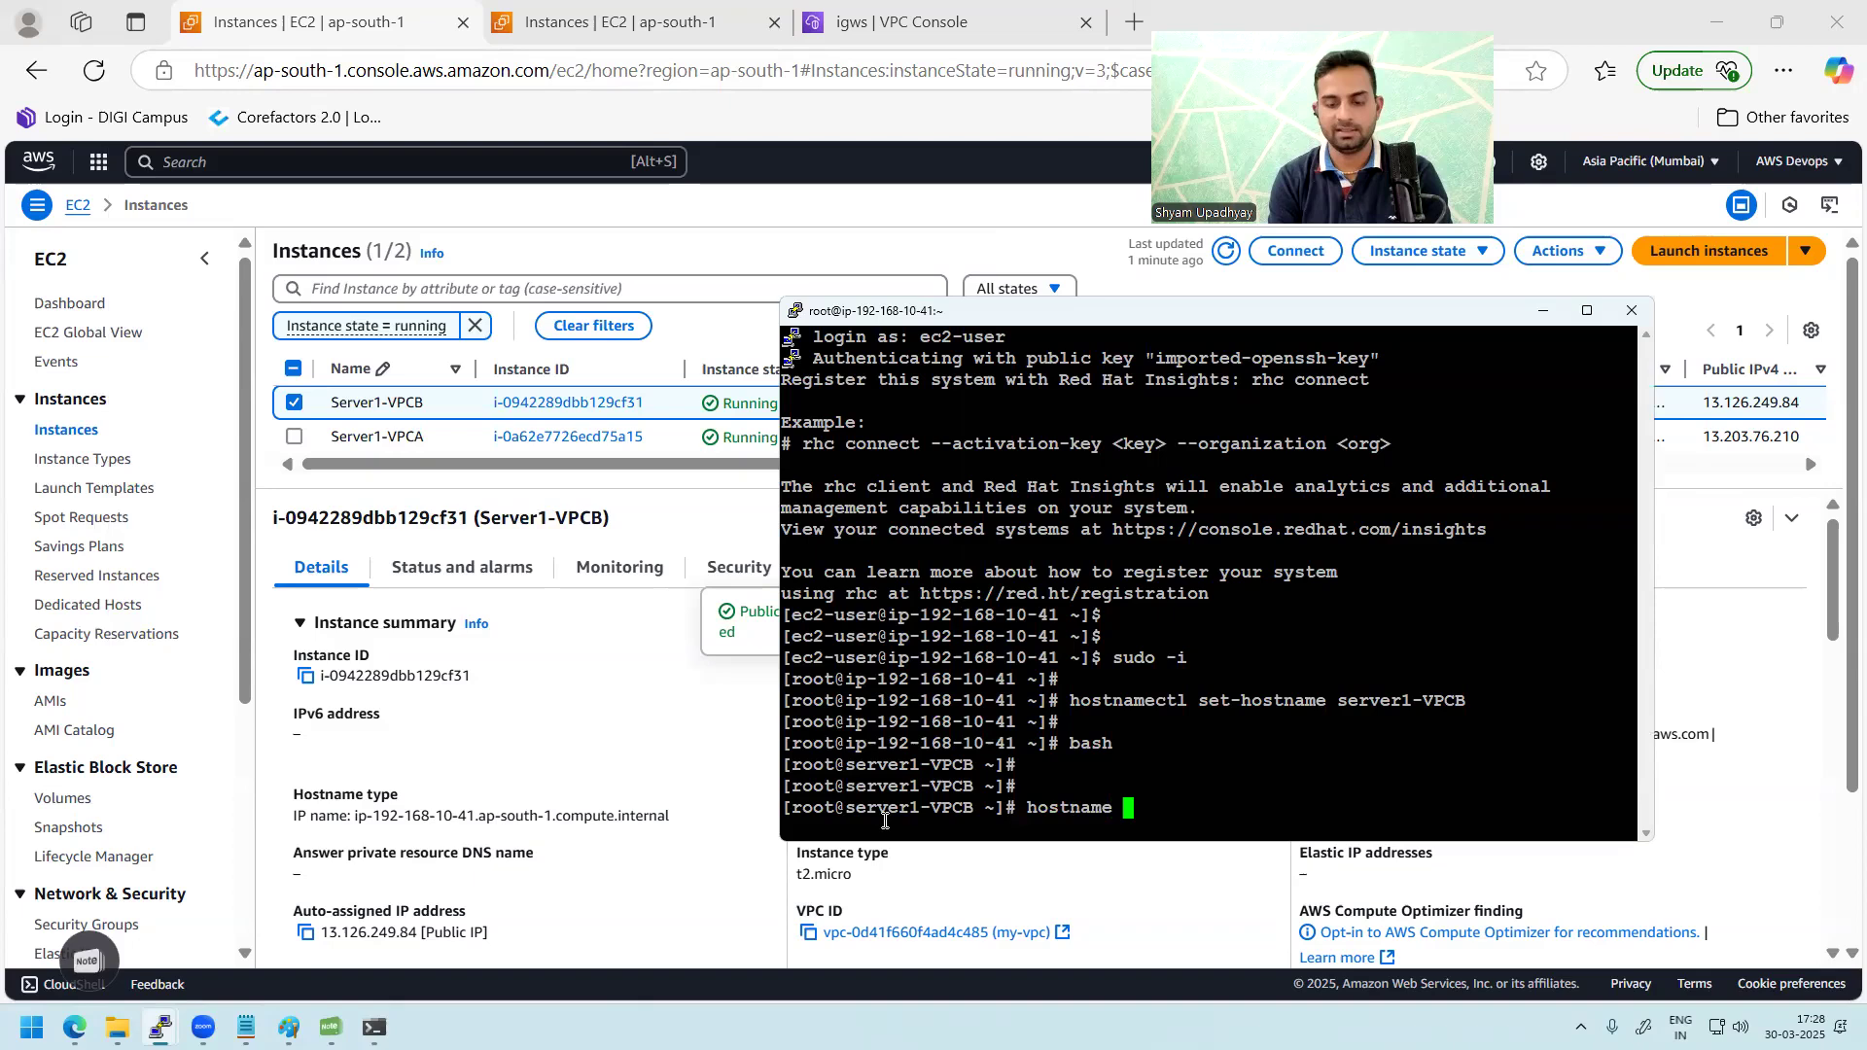
pyautogui.press('Return')
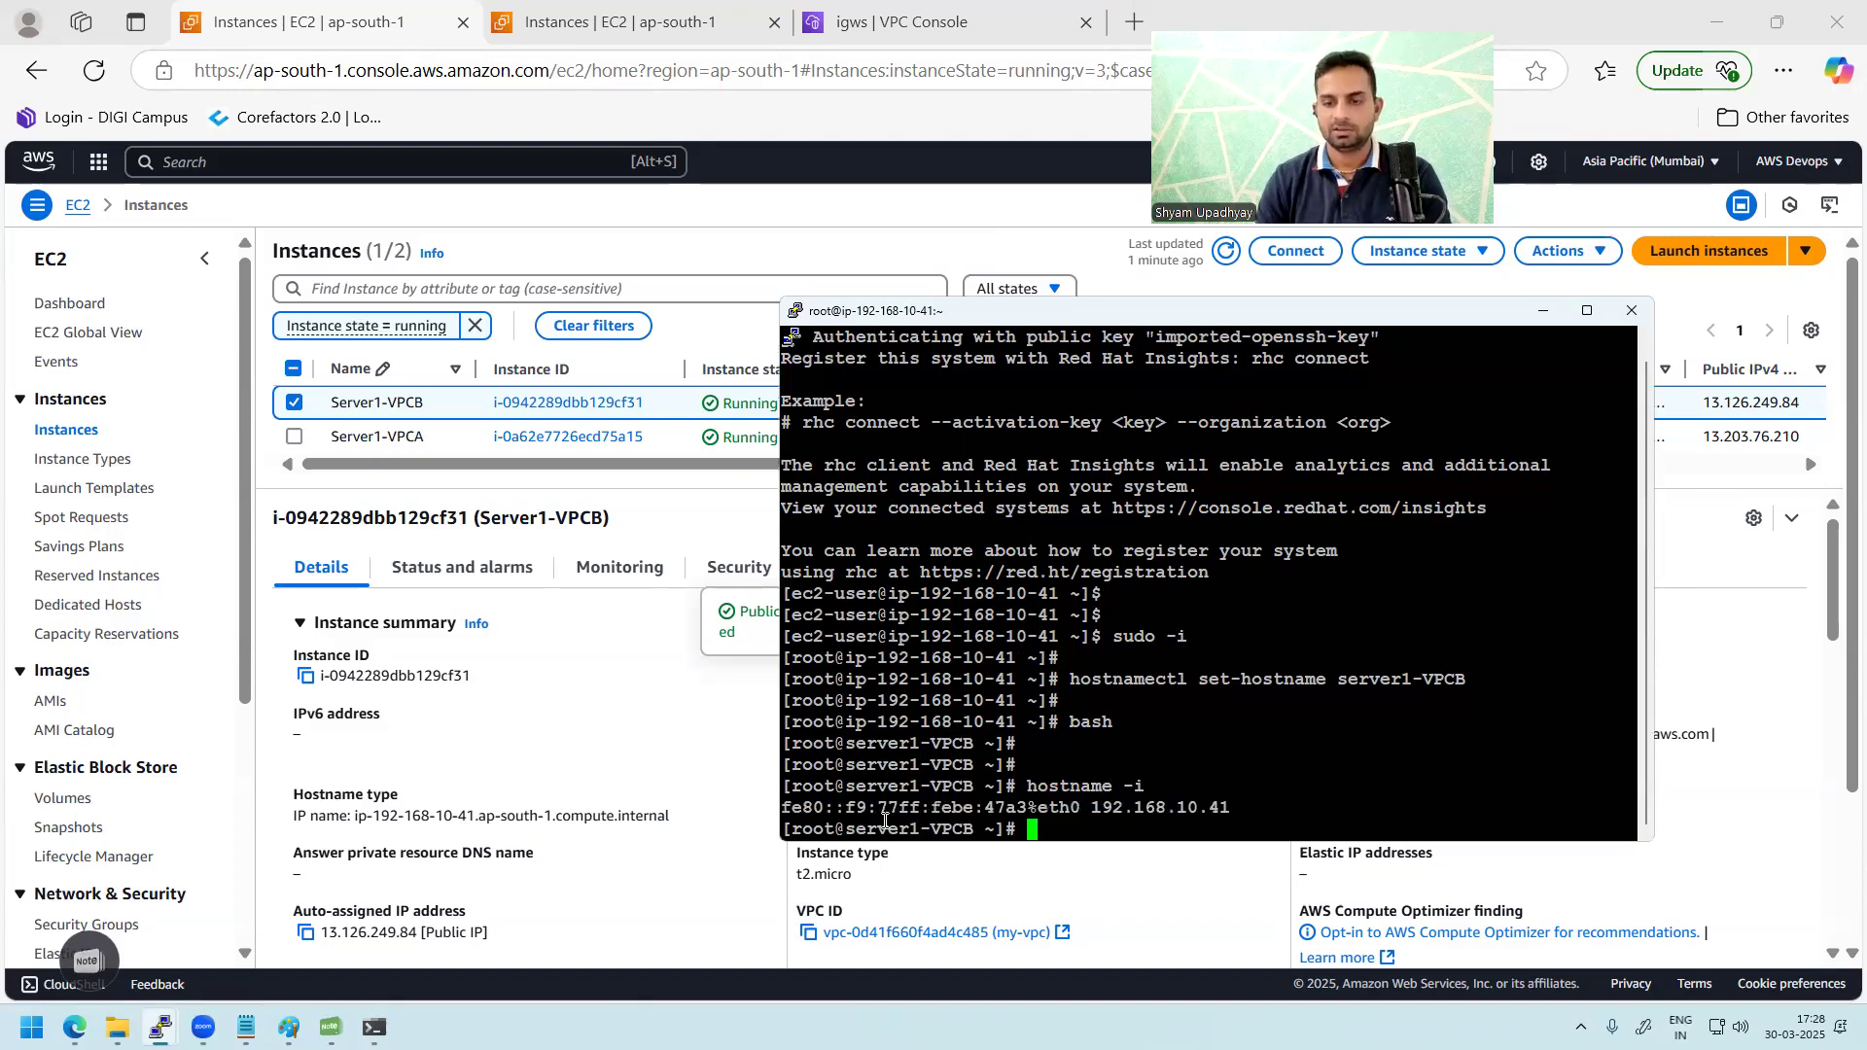
pyautogui.doubleClick(1182, 808)
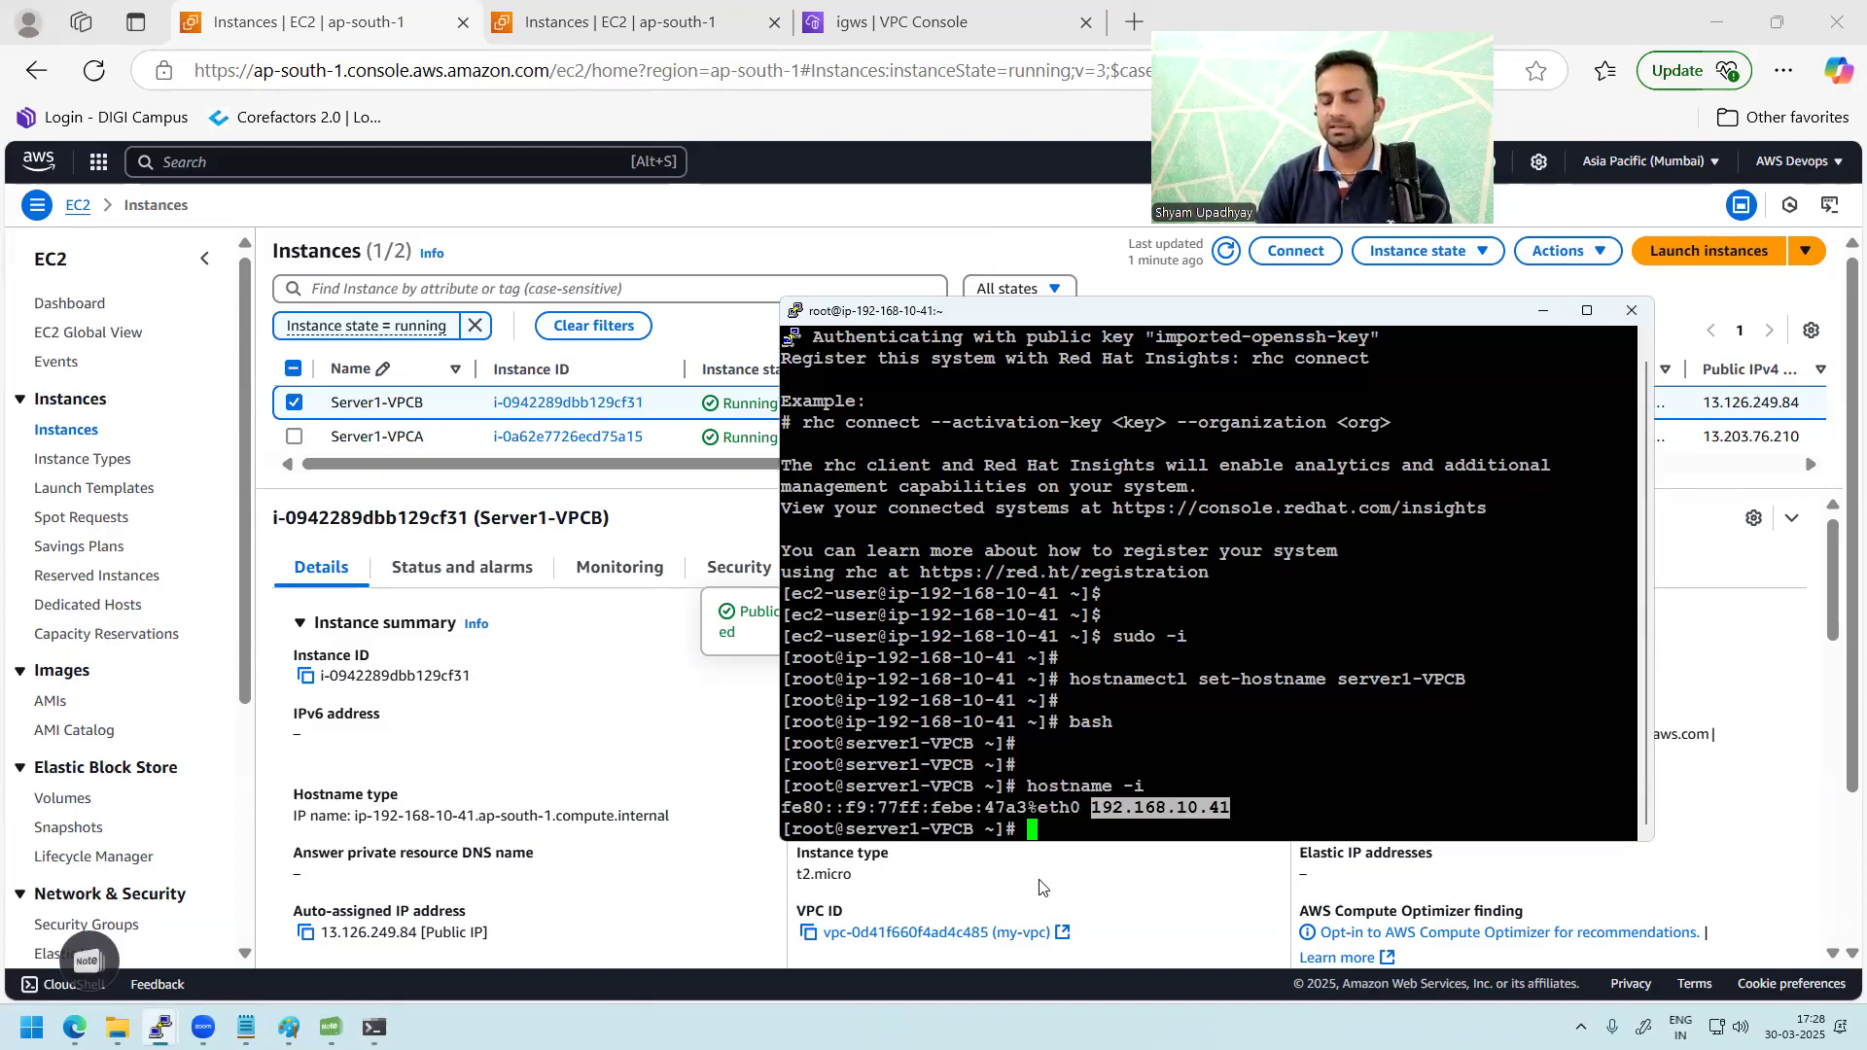
# Step: Switch to the server1-VPCA terminal and look up its private IP address with hostname -i
pyautogui.moveTo(374, 1027)
pyautogui.click(142, 943)
pyautogui.write('hostname -i')
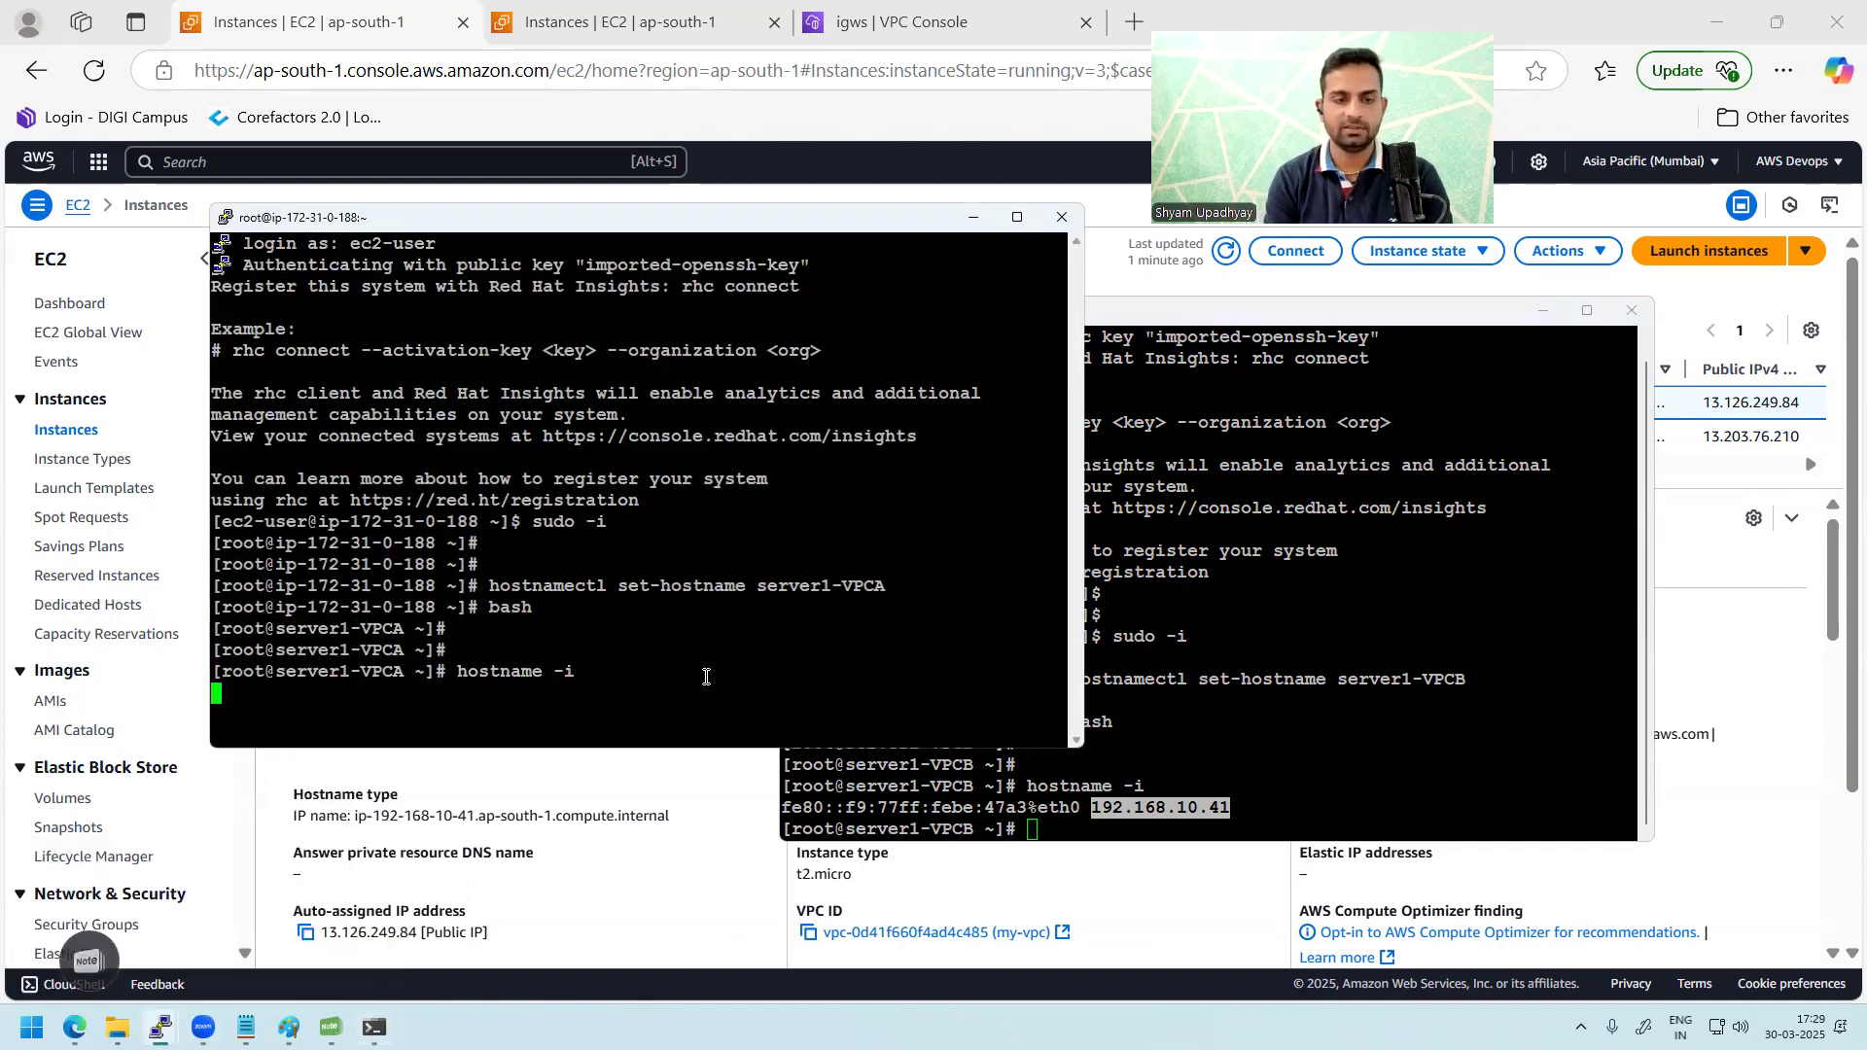
pyautogui.press('Return')
pyautogui.doubleClick(601, 693)
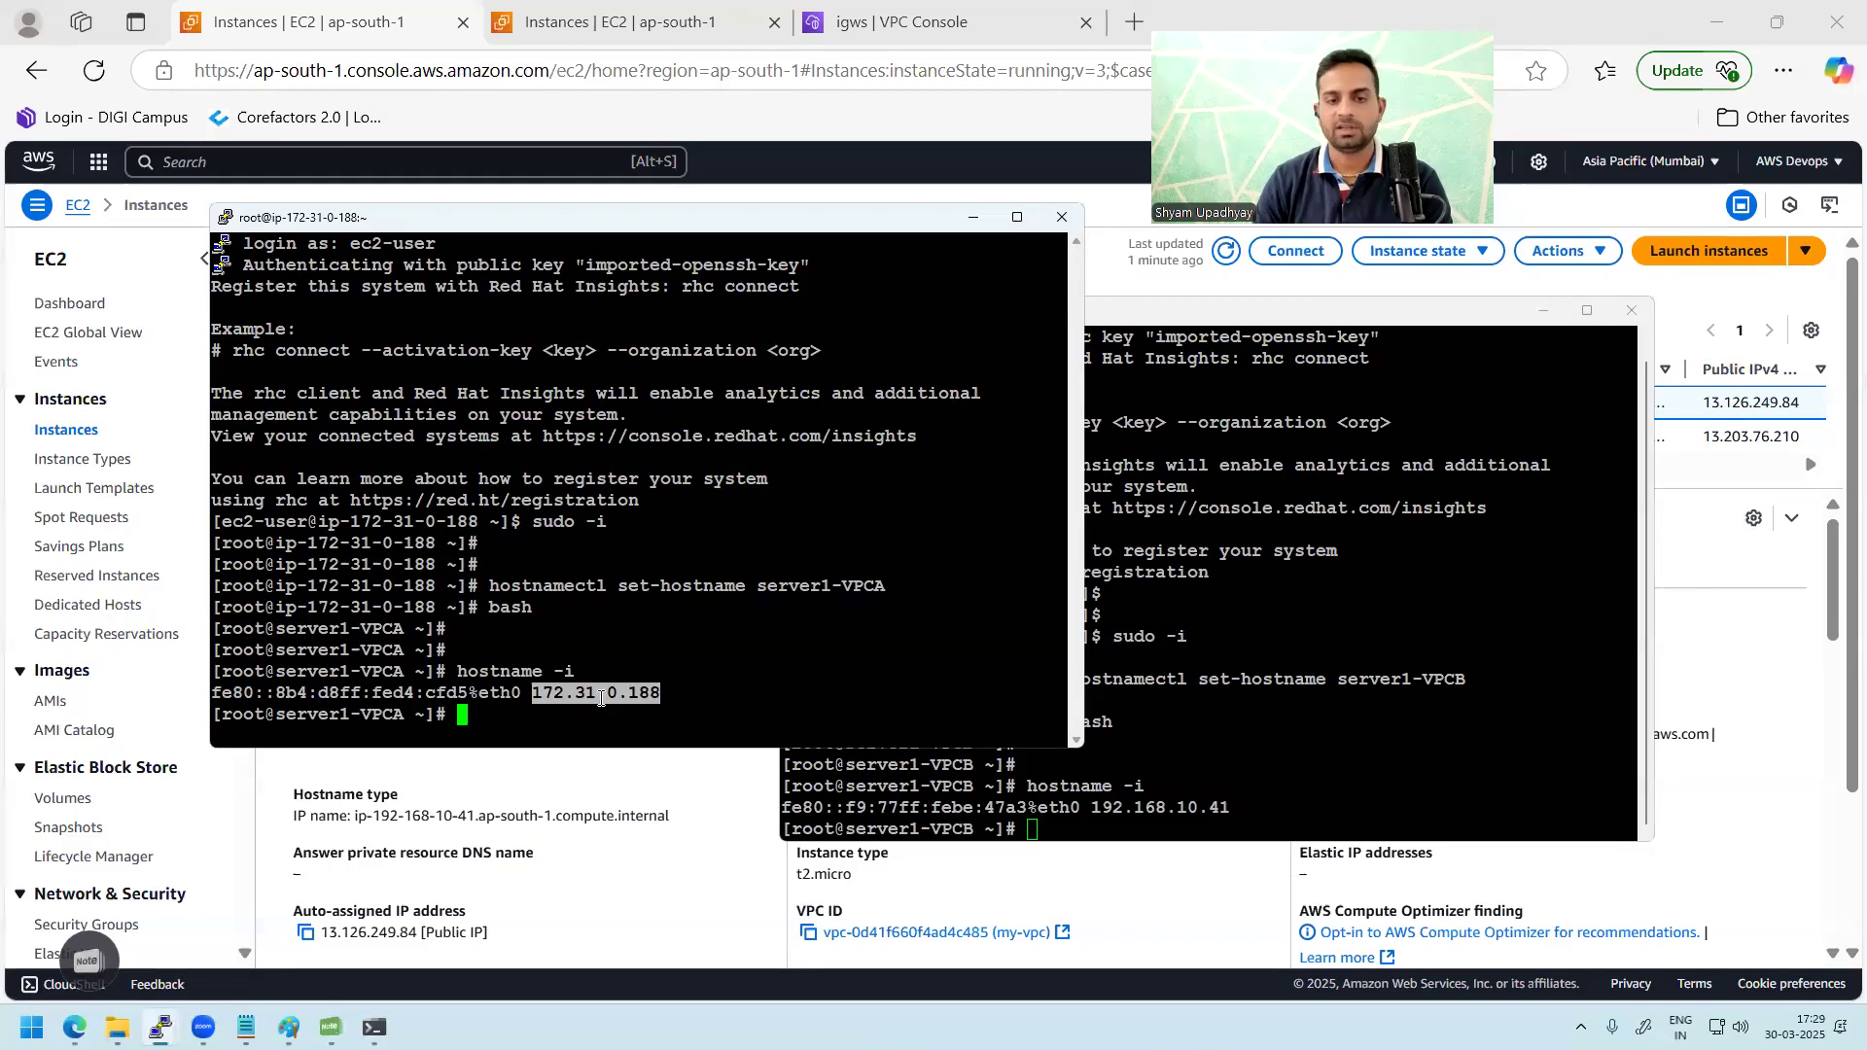
# Step: Ping the VPC-B server's private IP 192.168.10.41 from the server1-VPCA terminal
pyautogui.doubleClick(1144, 809)
pyautogui.press('super+c')
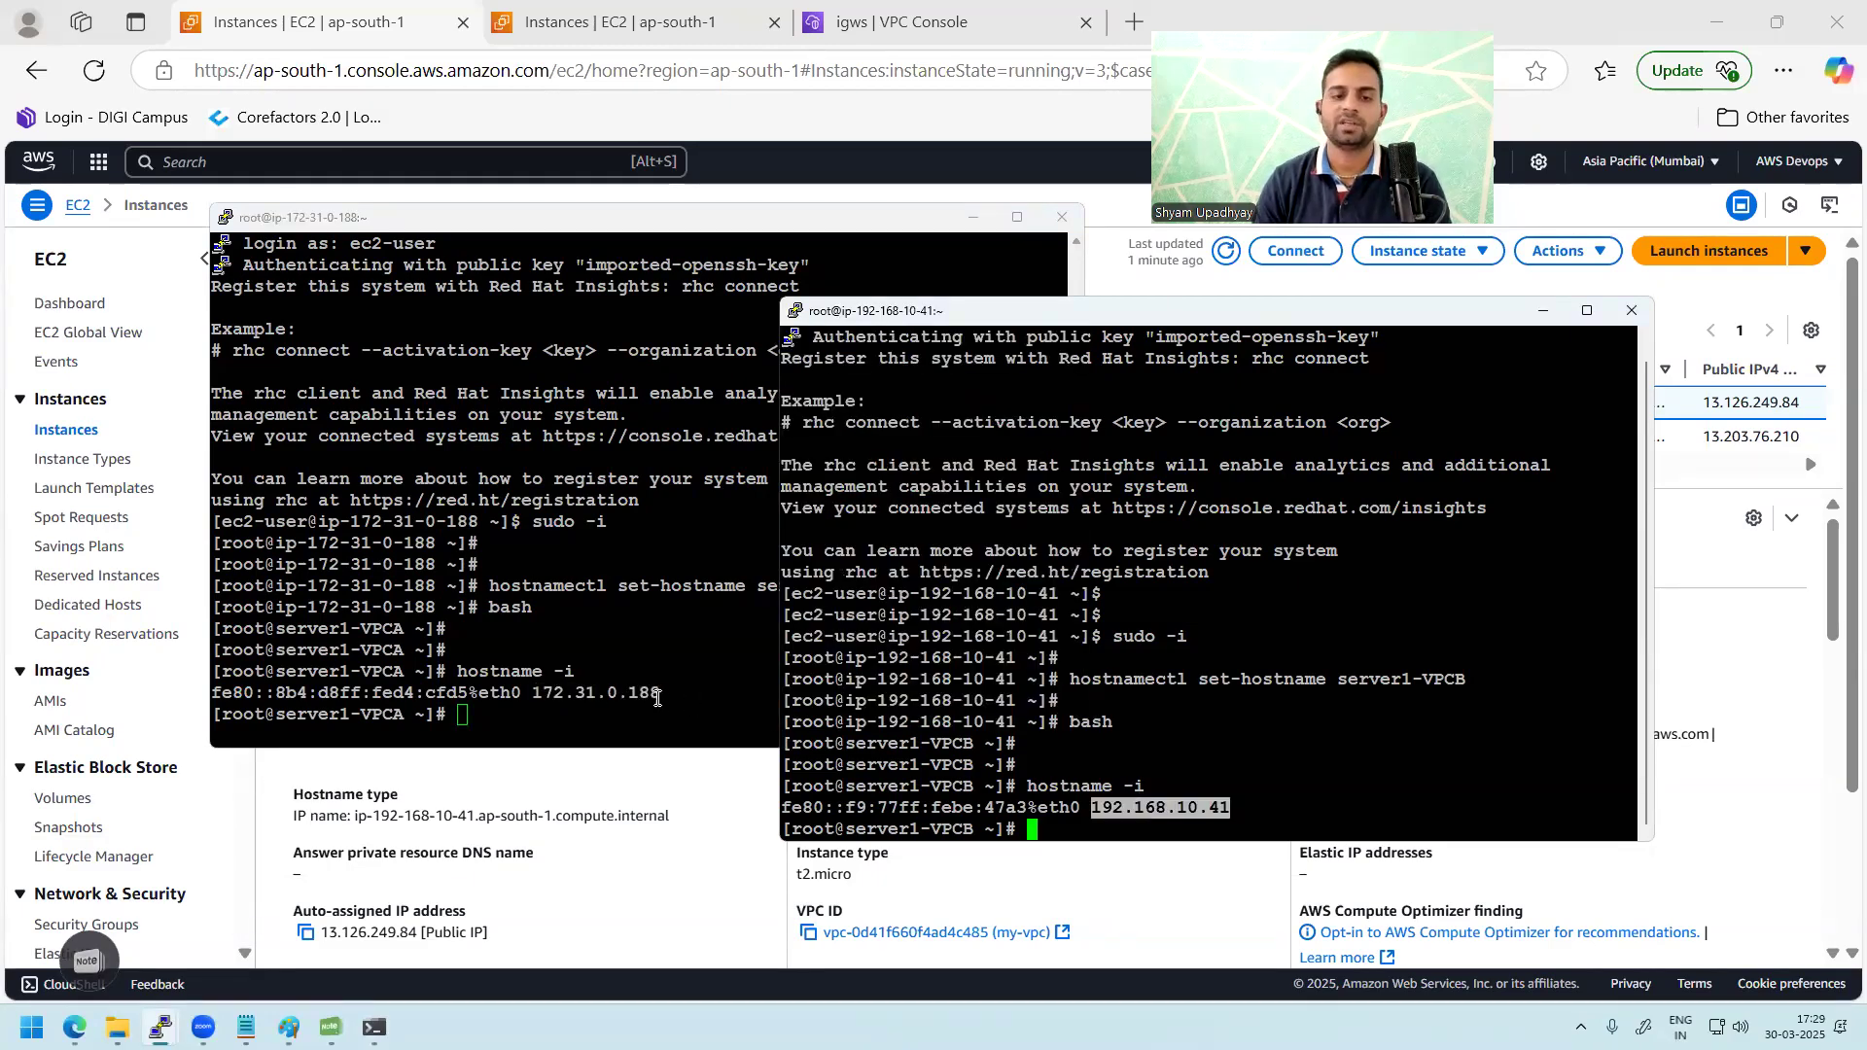
pyautogui.click(580, 714)
pyautogui.write('ping')
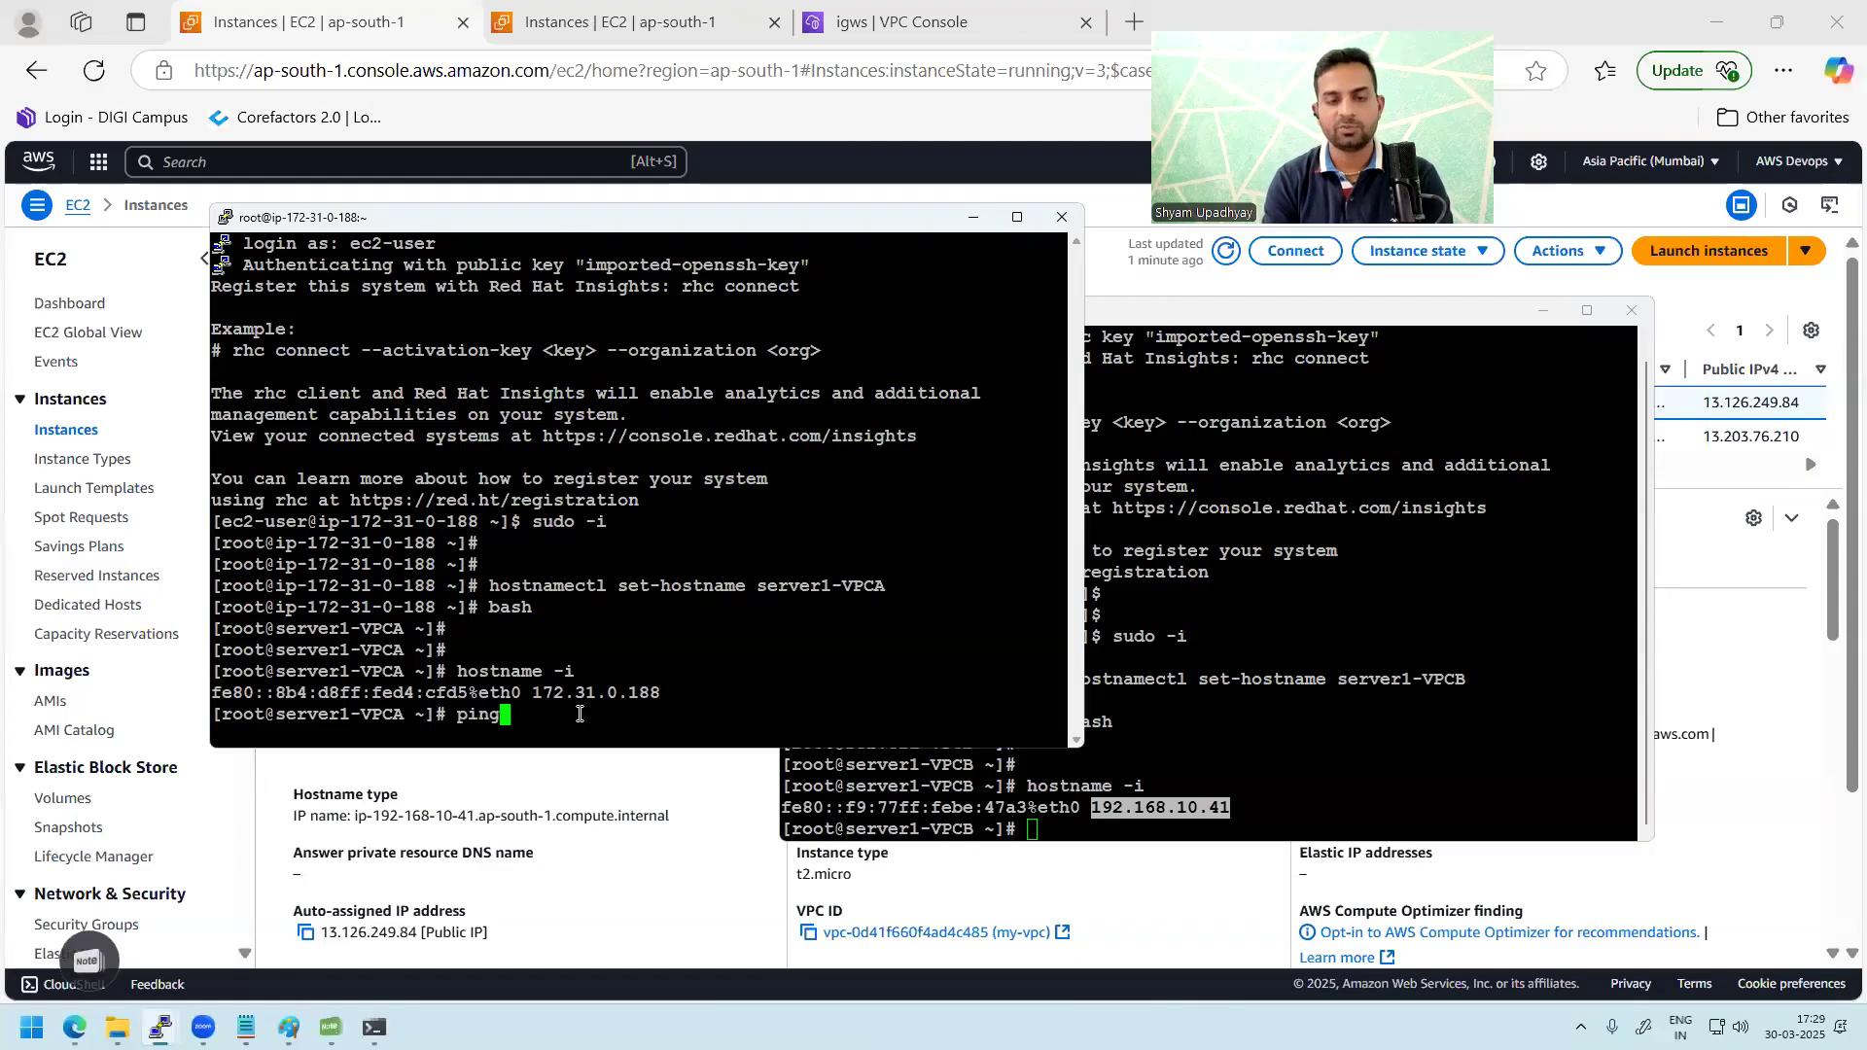
pyautogui.doubleClick(1157, 805)
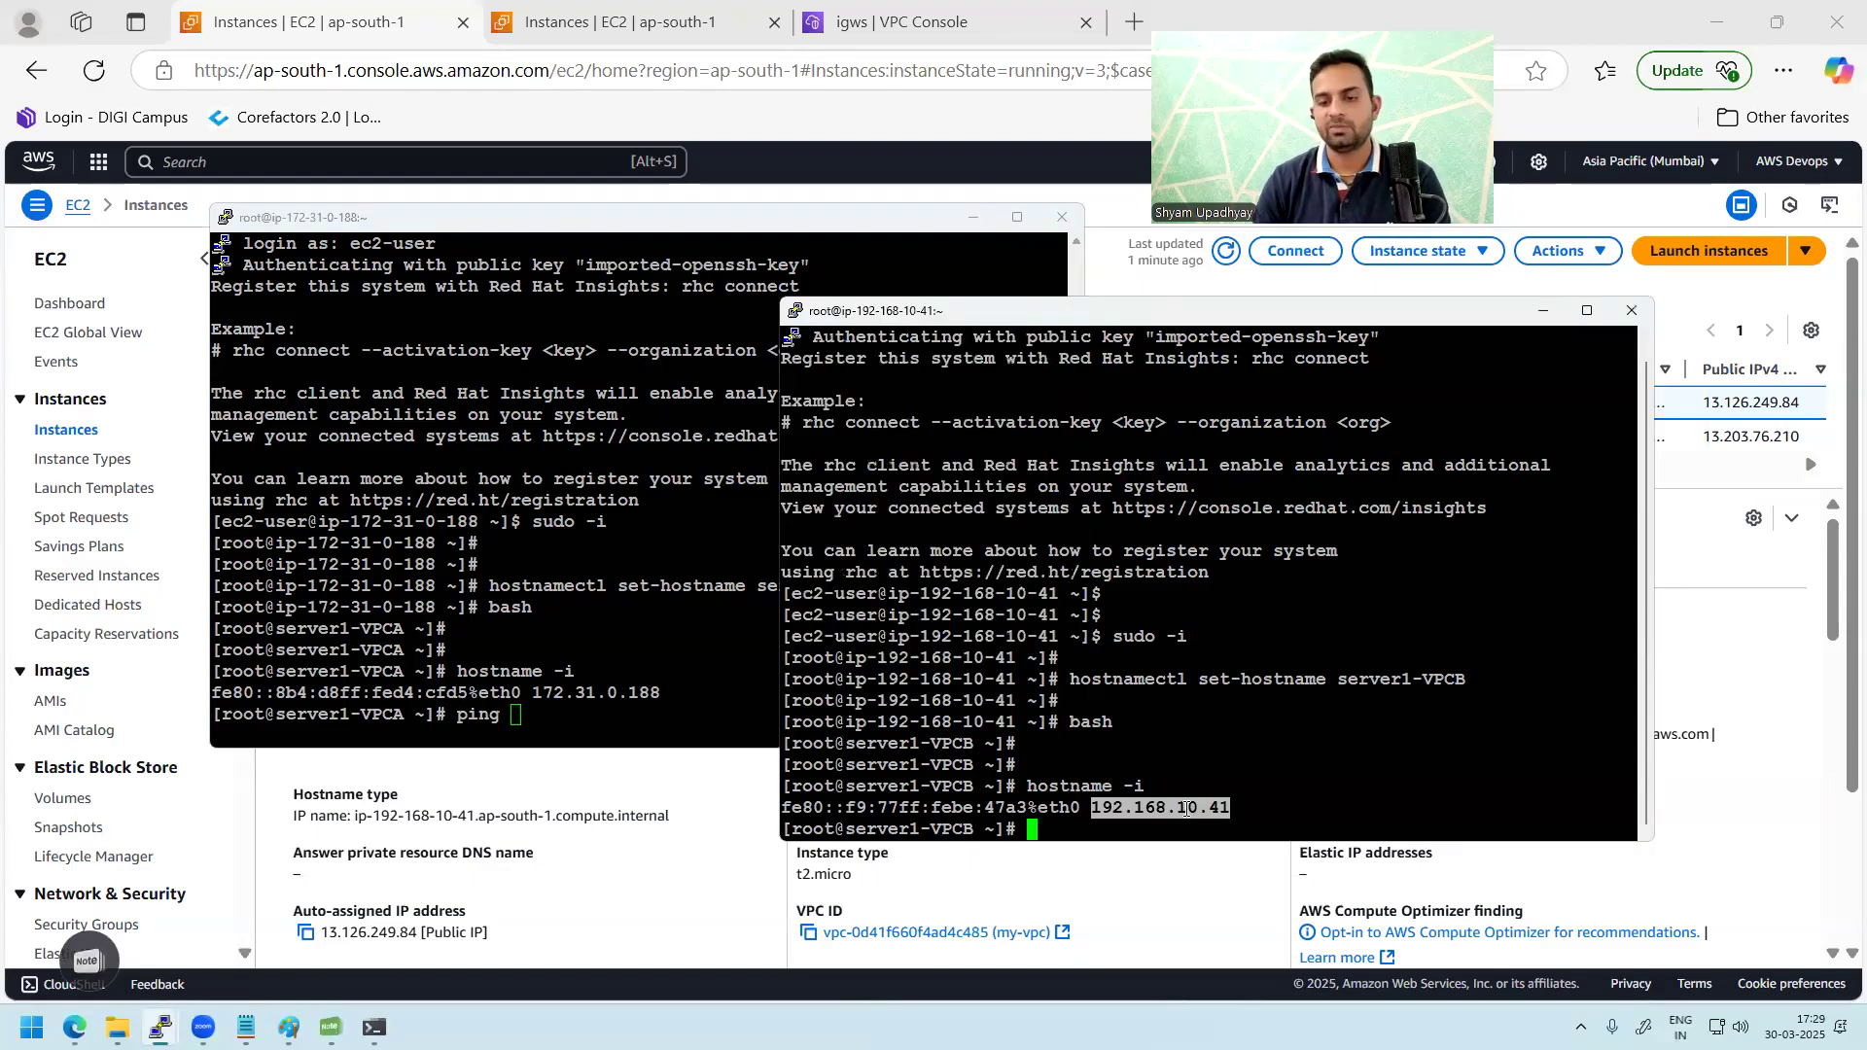
pyautogui.rightClick(635, 661)
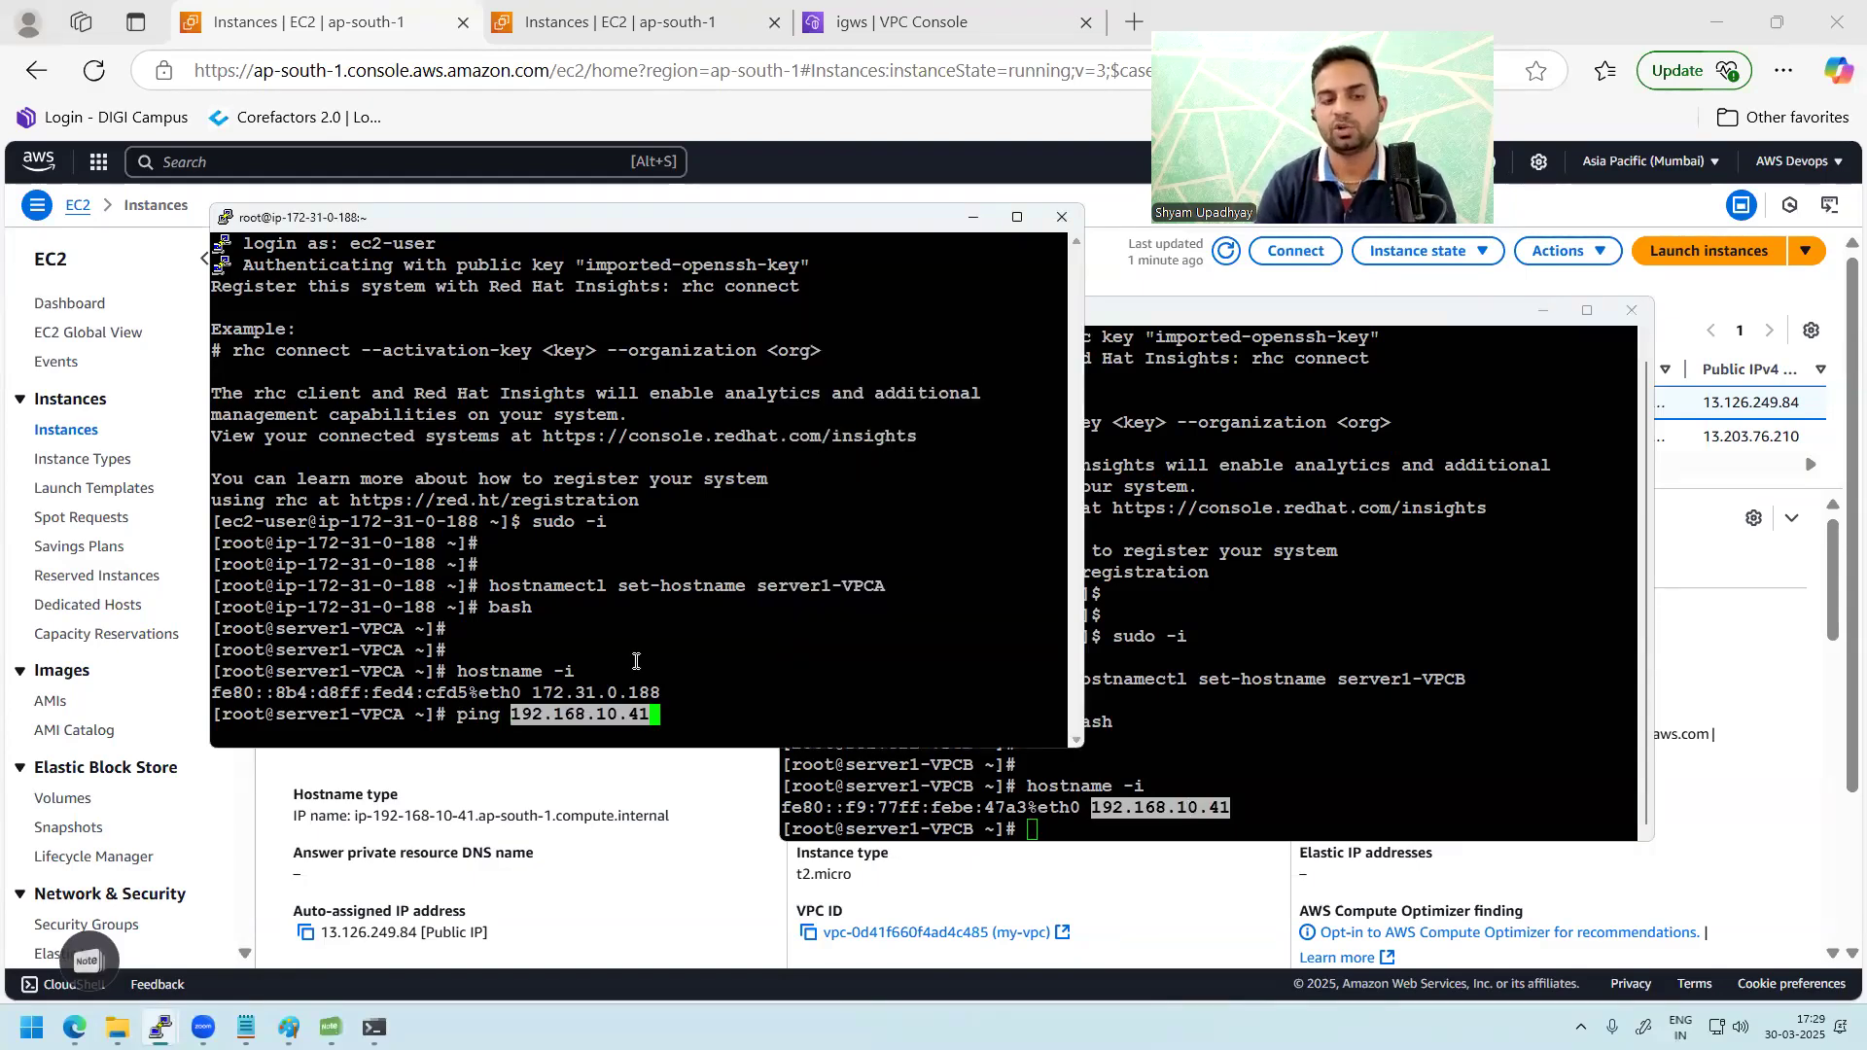
pyautogui.press('Return')
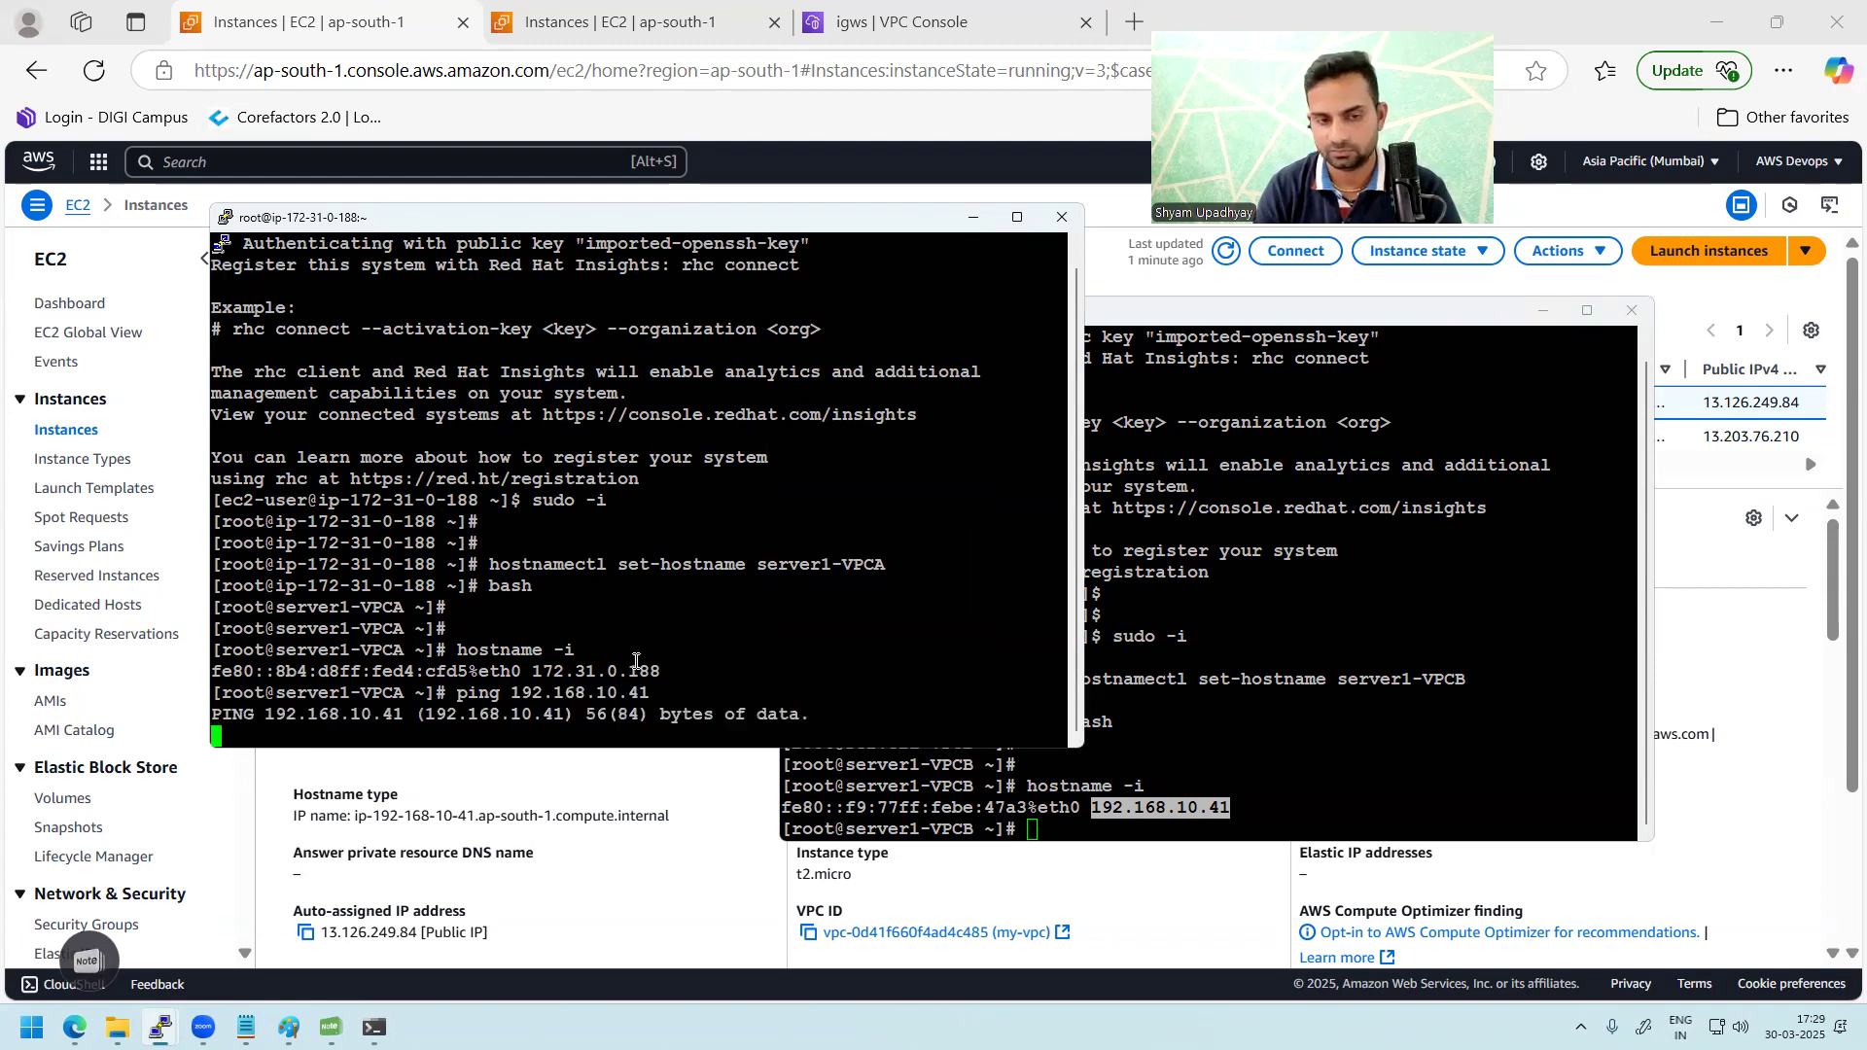
# Step: Ping the VPC-A server's private IP 172.31.0.188 from server1-VPCB, and stop the running pings in both terminals
pyautogui.click(1379, 779)
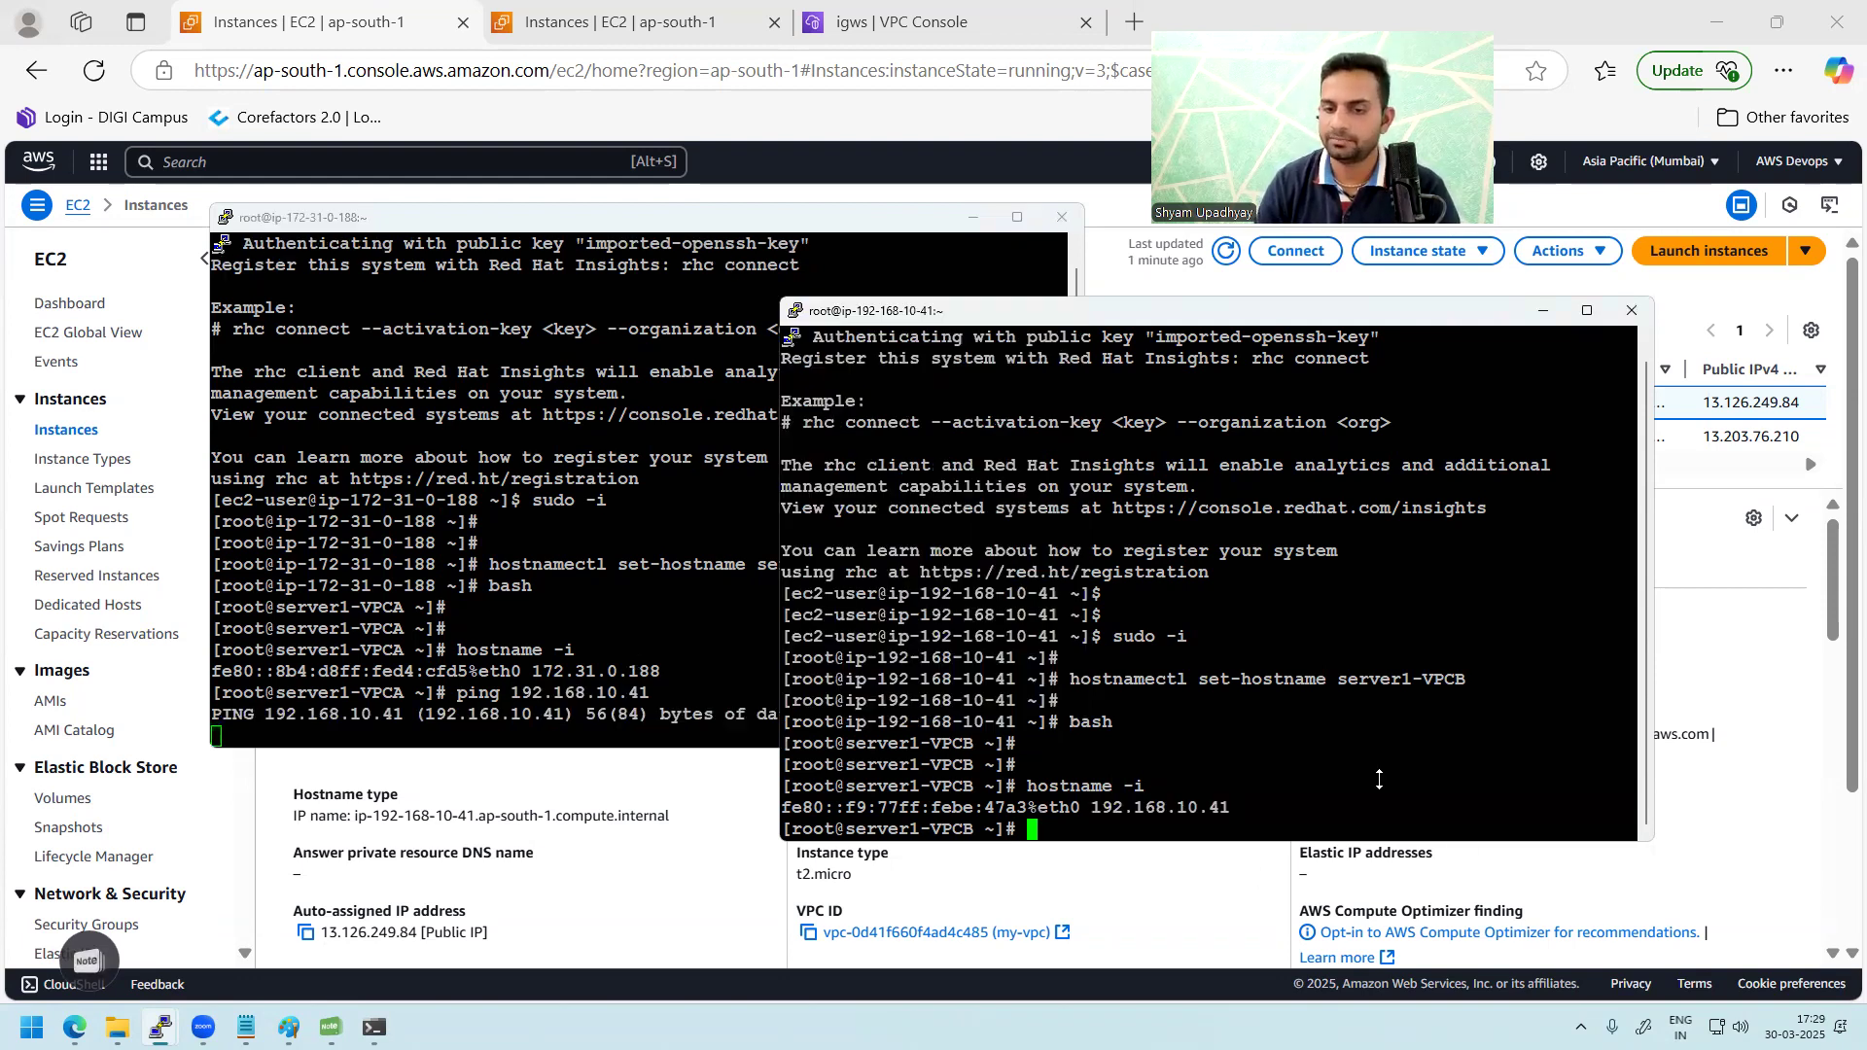
pyautogui.write('ping')
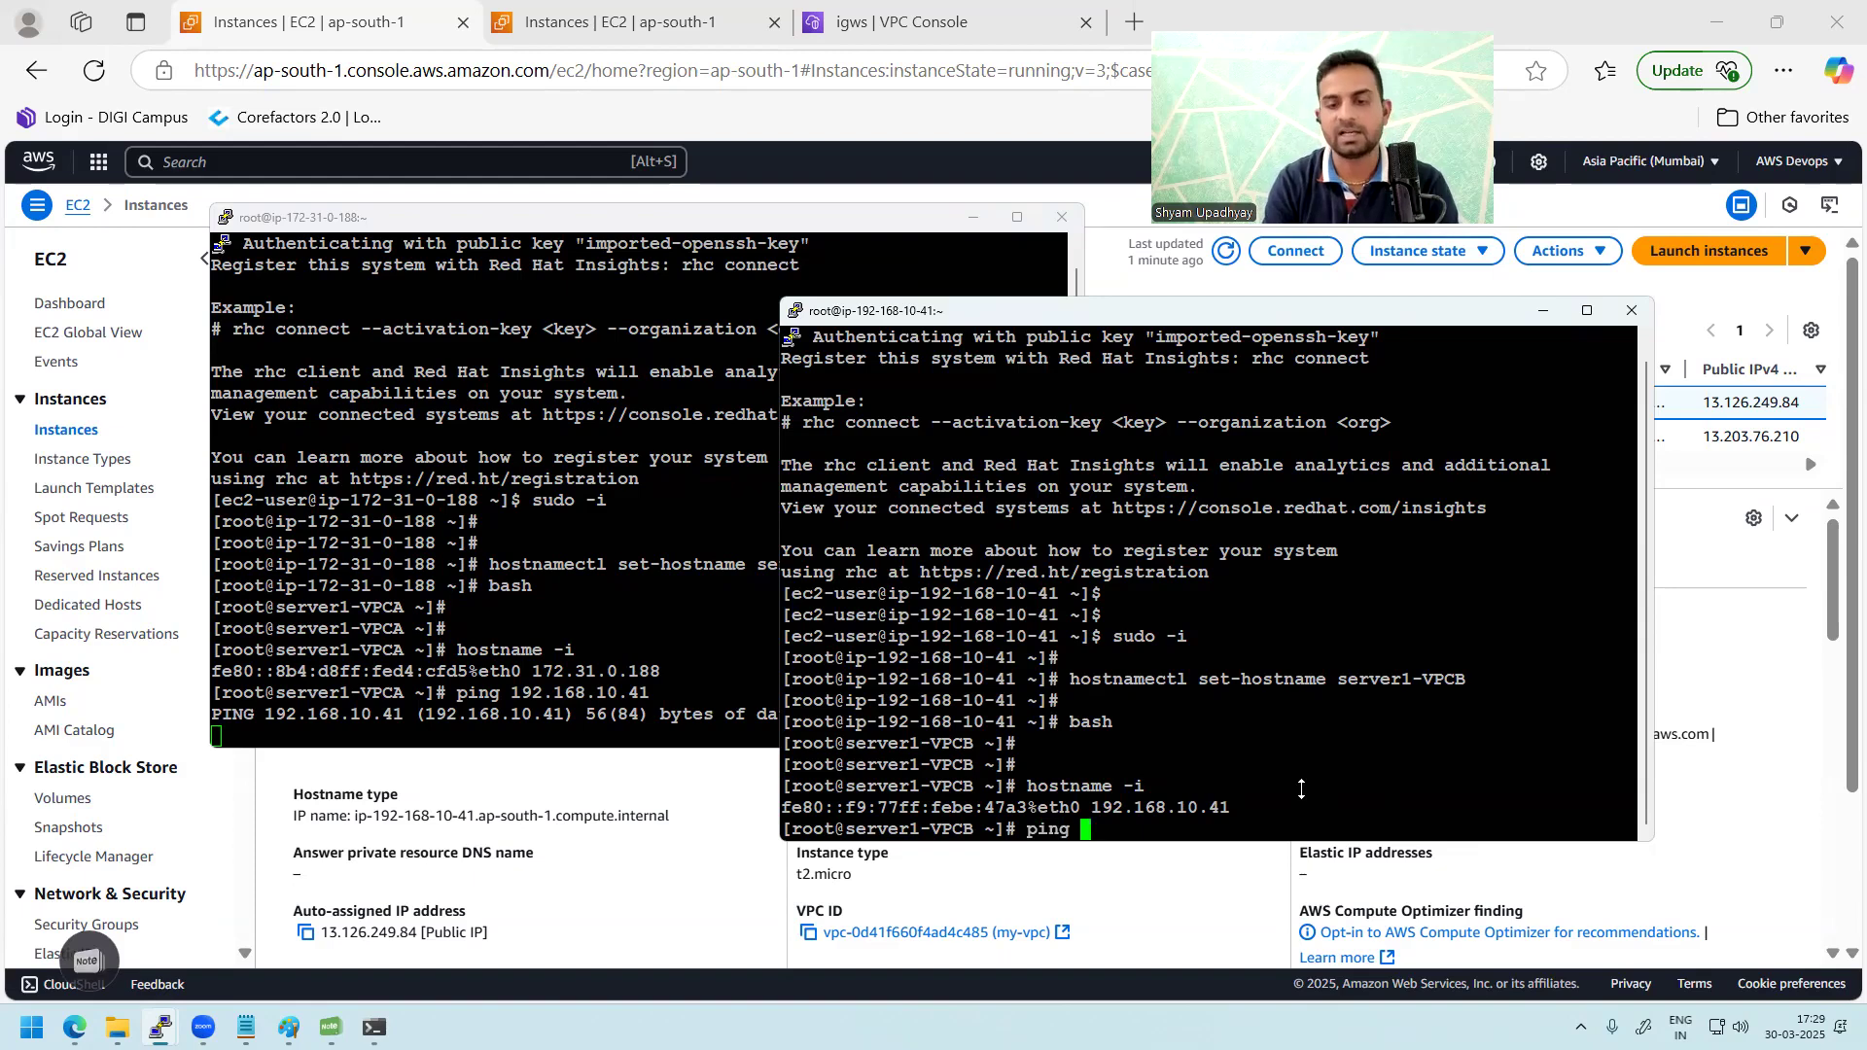
pyautogui.doubleClick(584, 671)
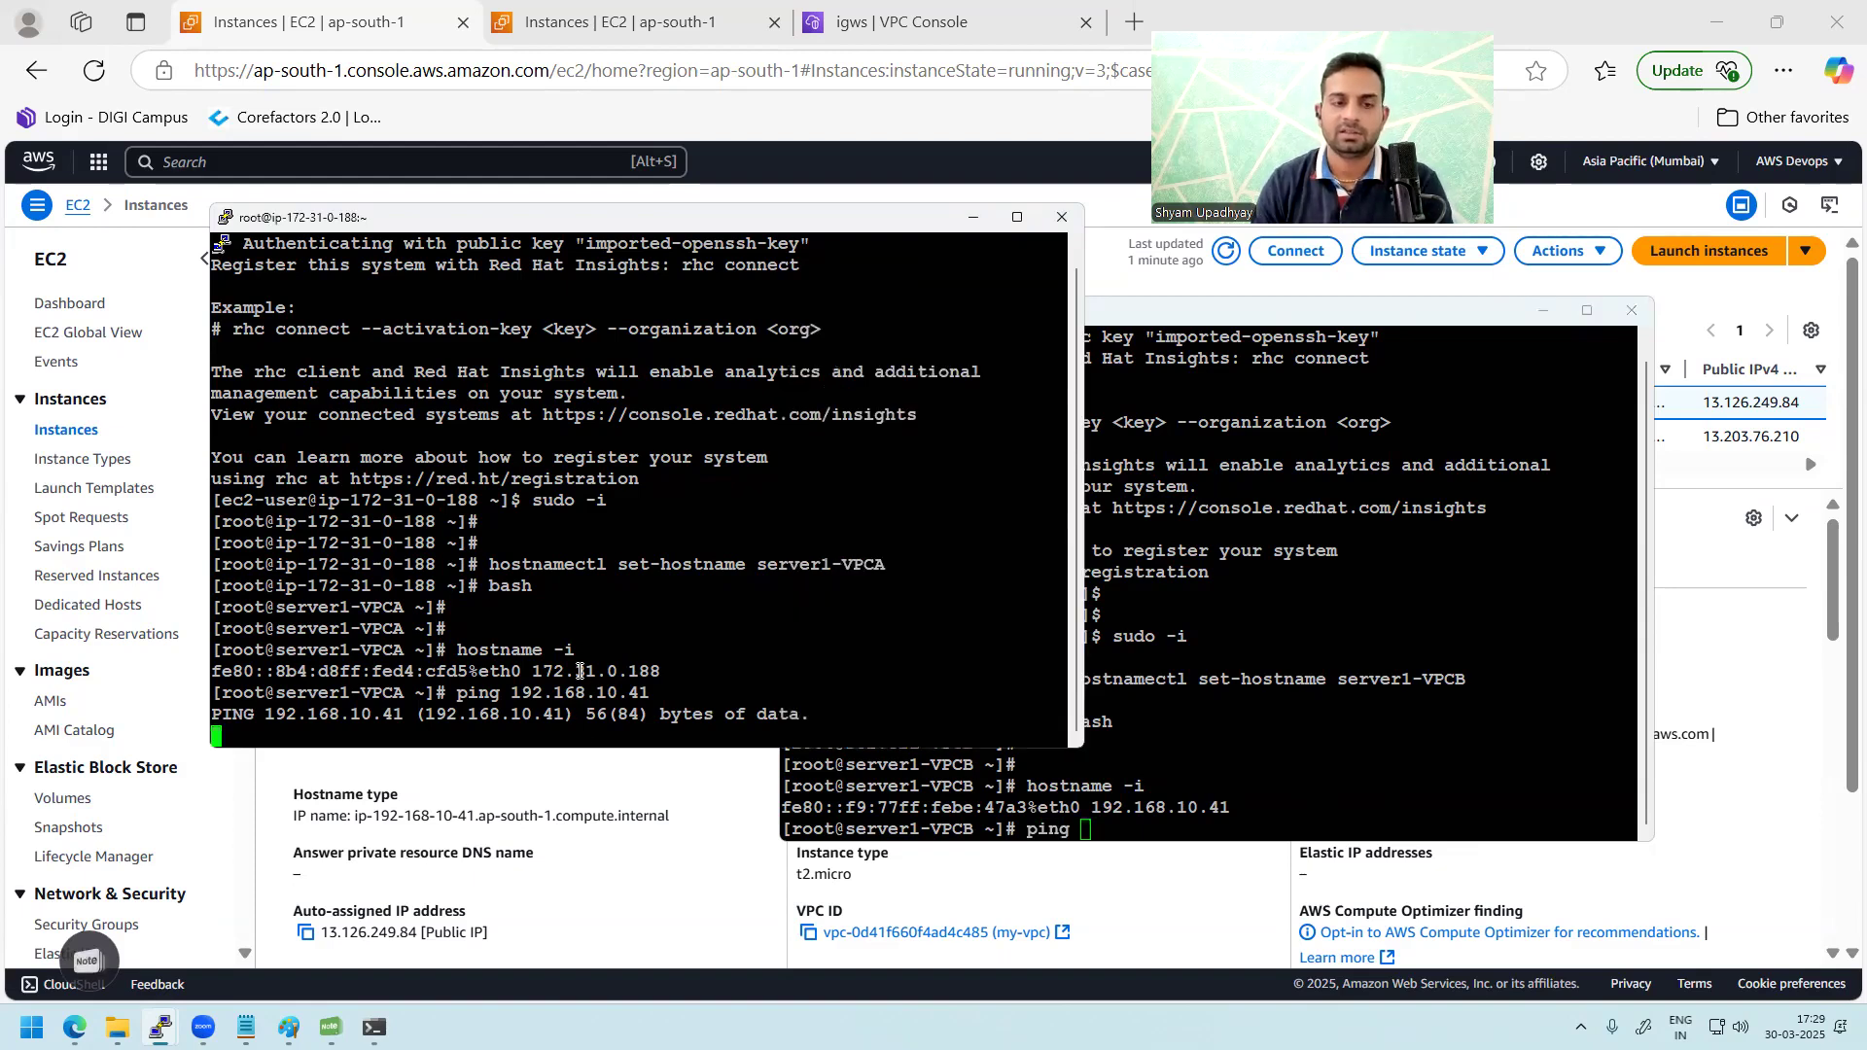
pyautogui.rightClick(1299, 749)
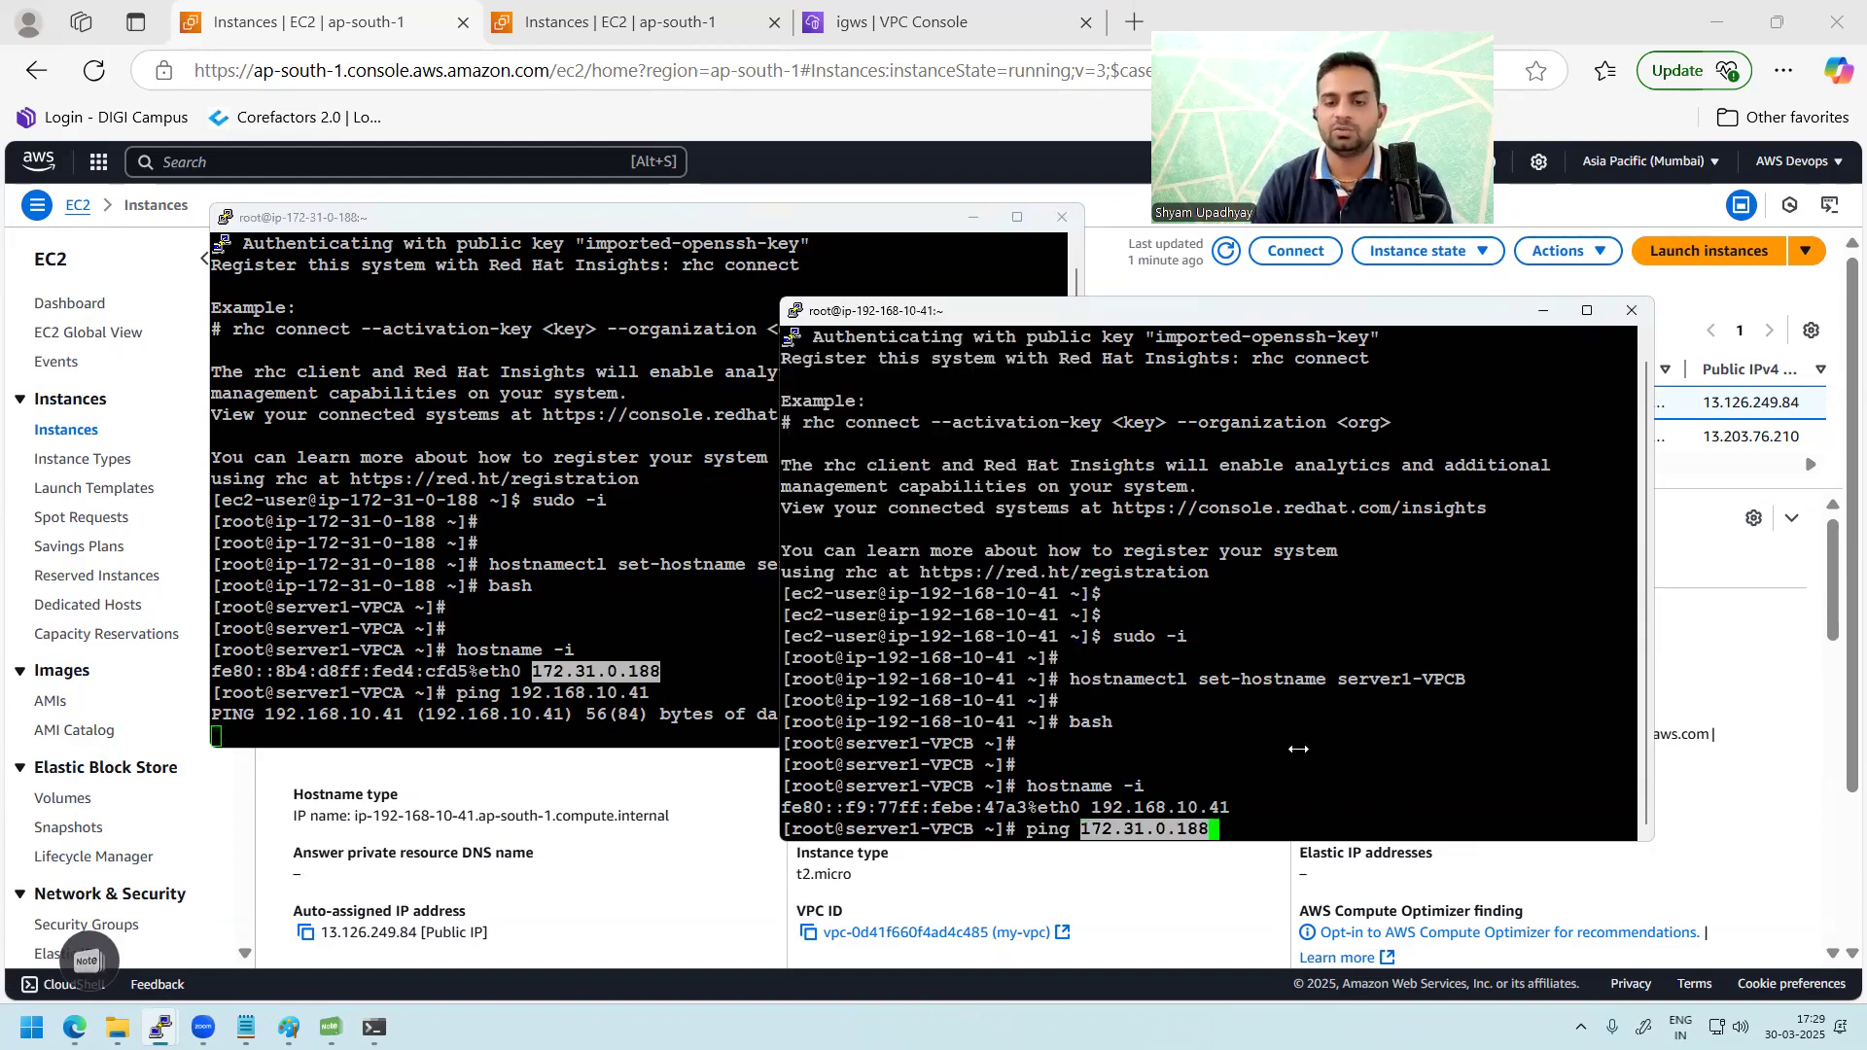
pyautogui.press('Return')
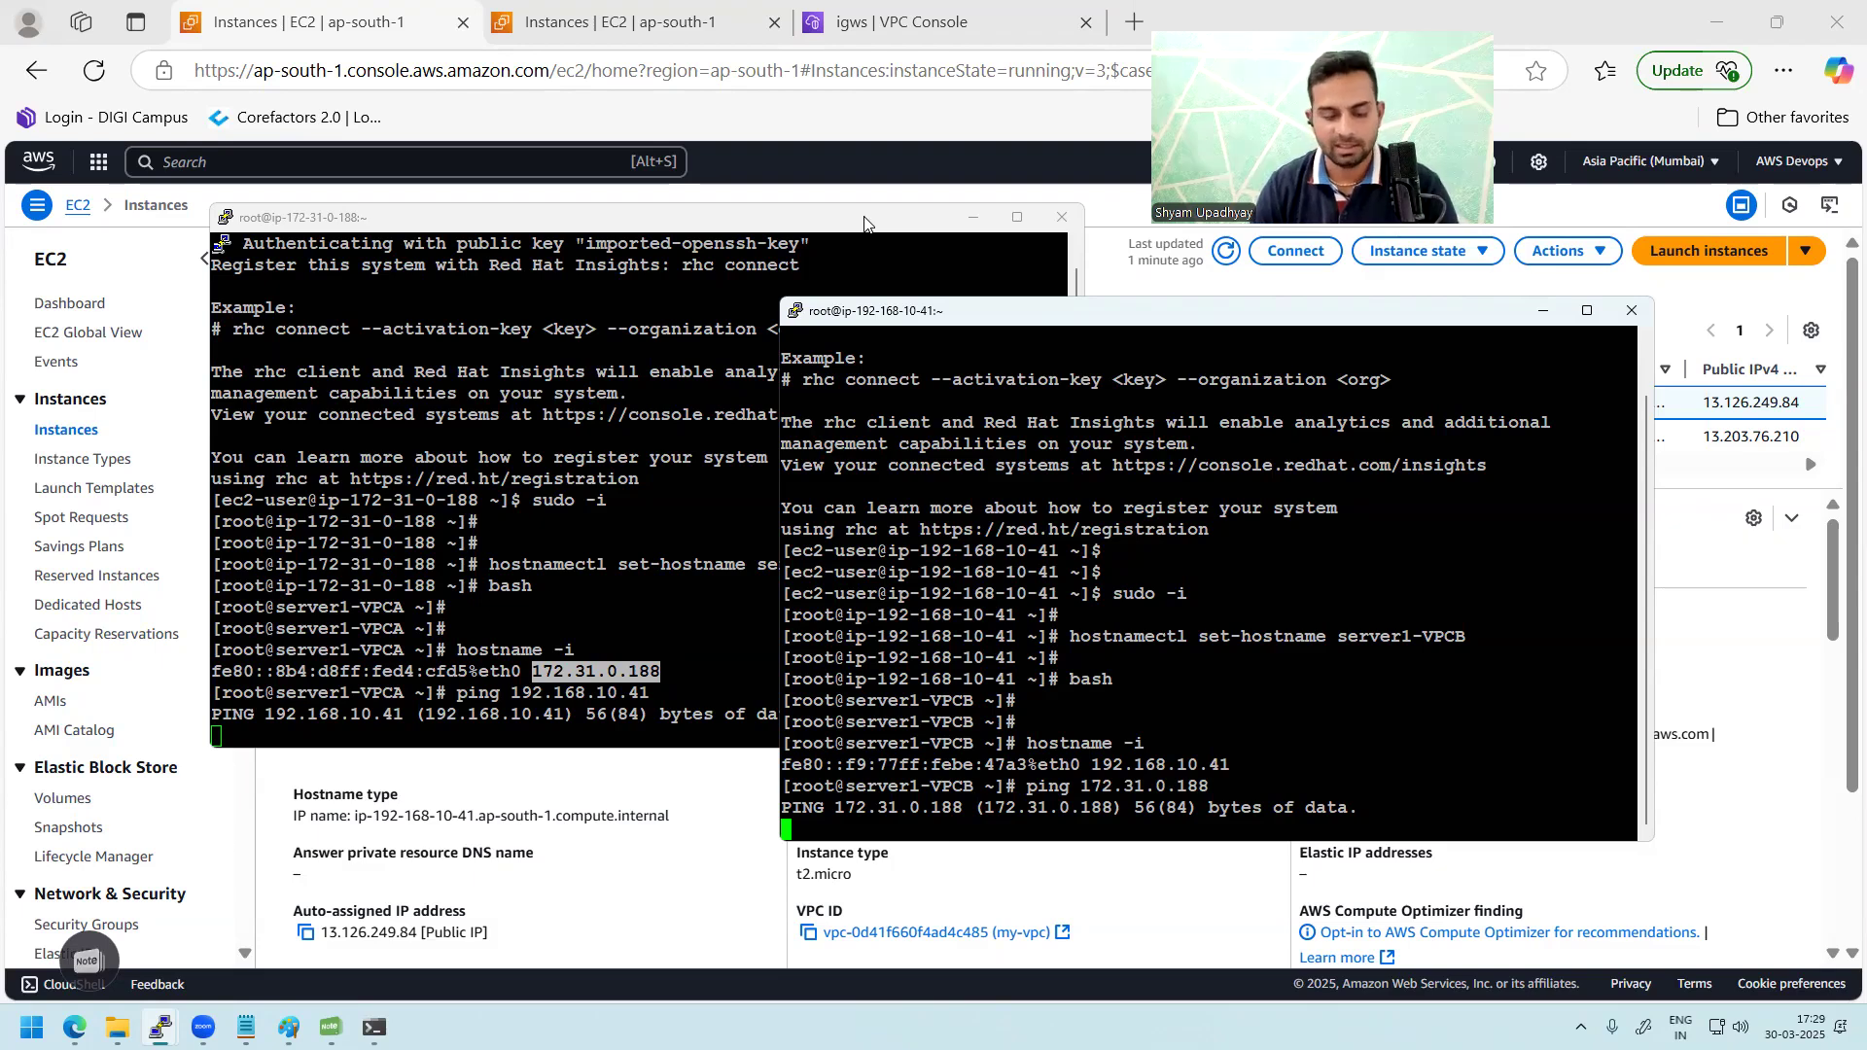
pyautogui.hotkey('ctrl', 'c')
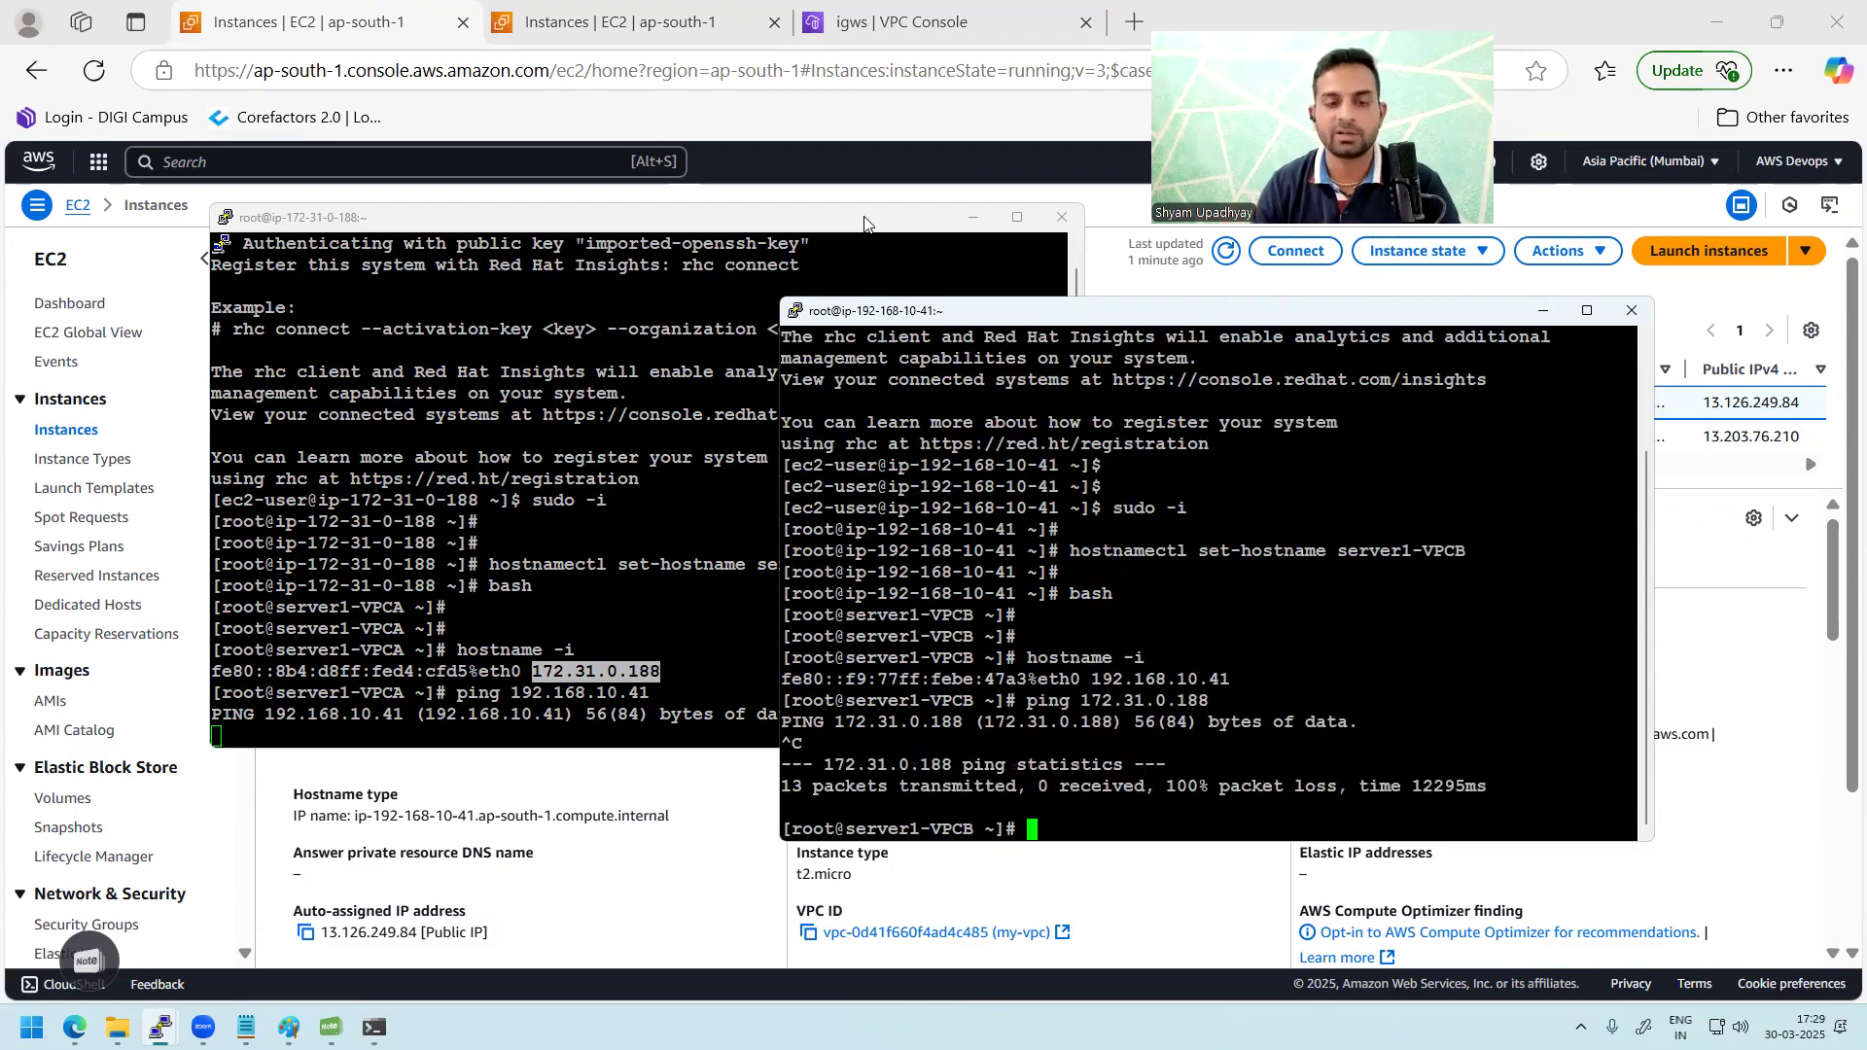
pyautogui.click(523, 694)
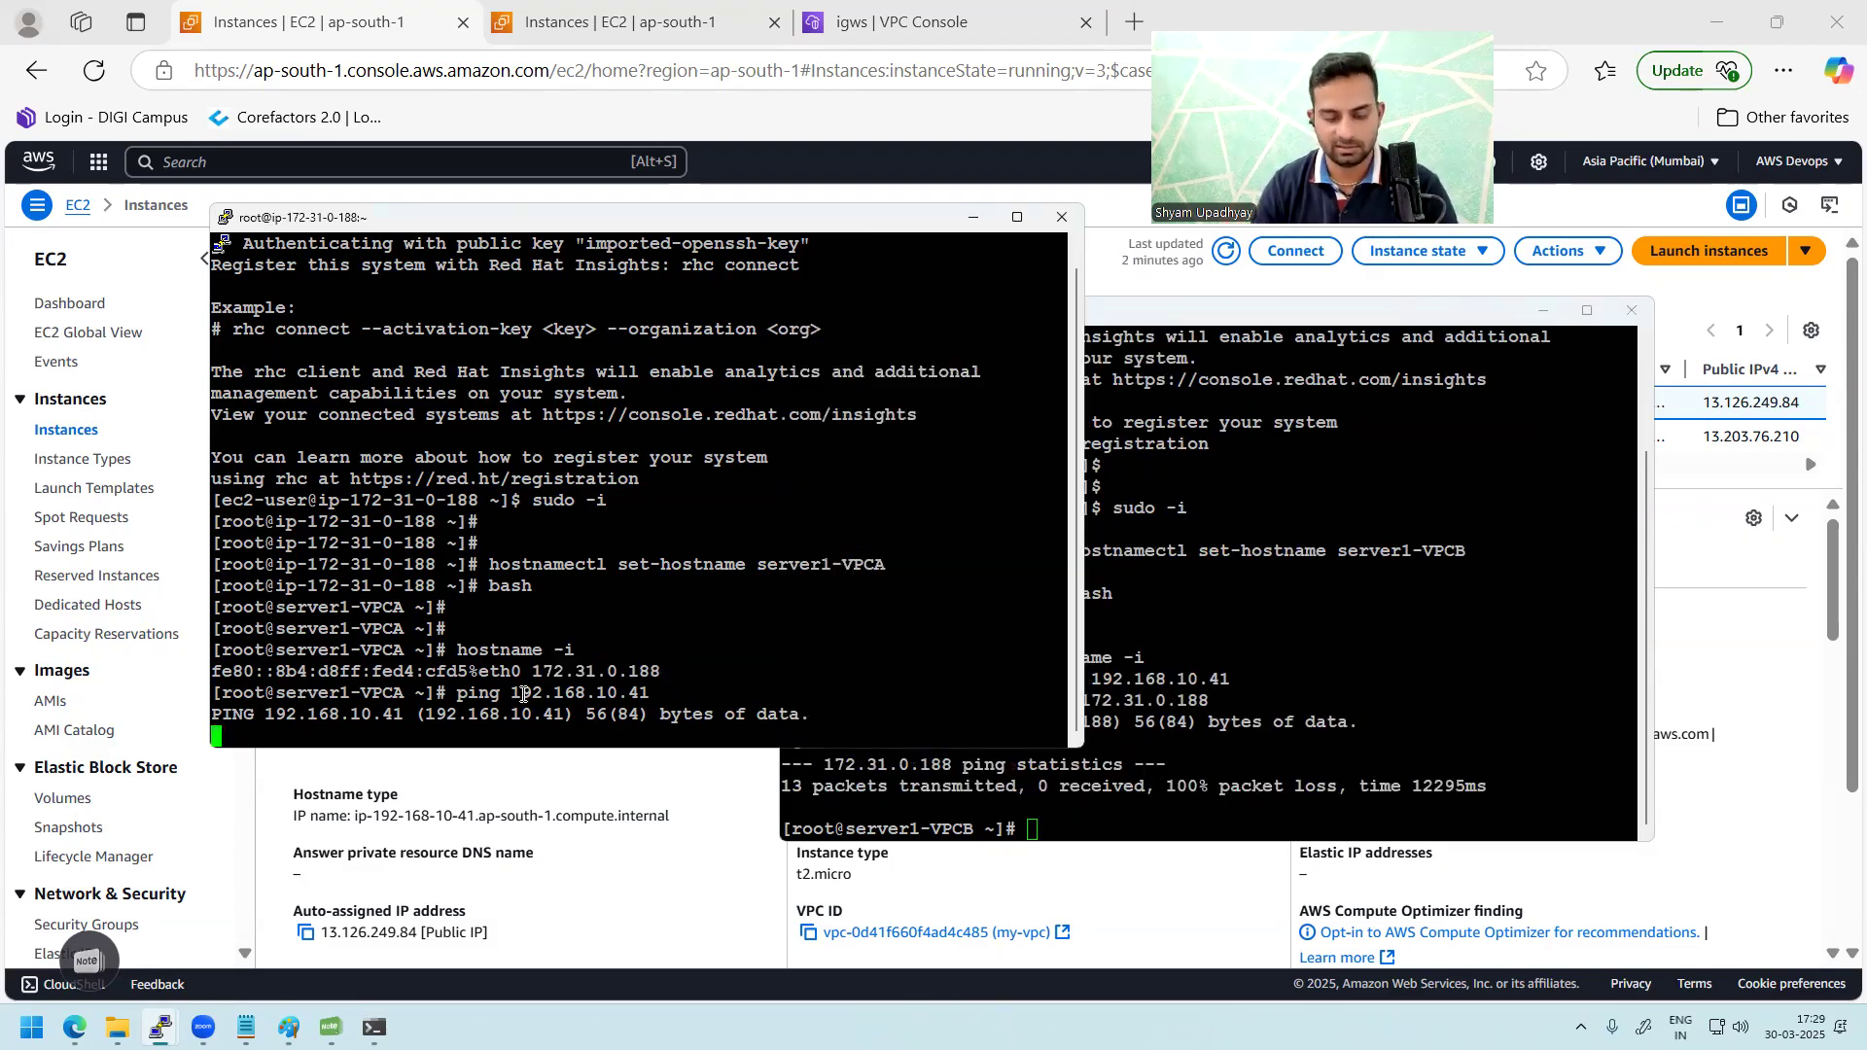
pyautogui.hotkey('ctrl', 'c')
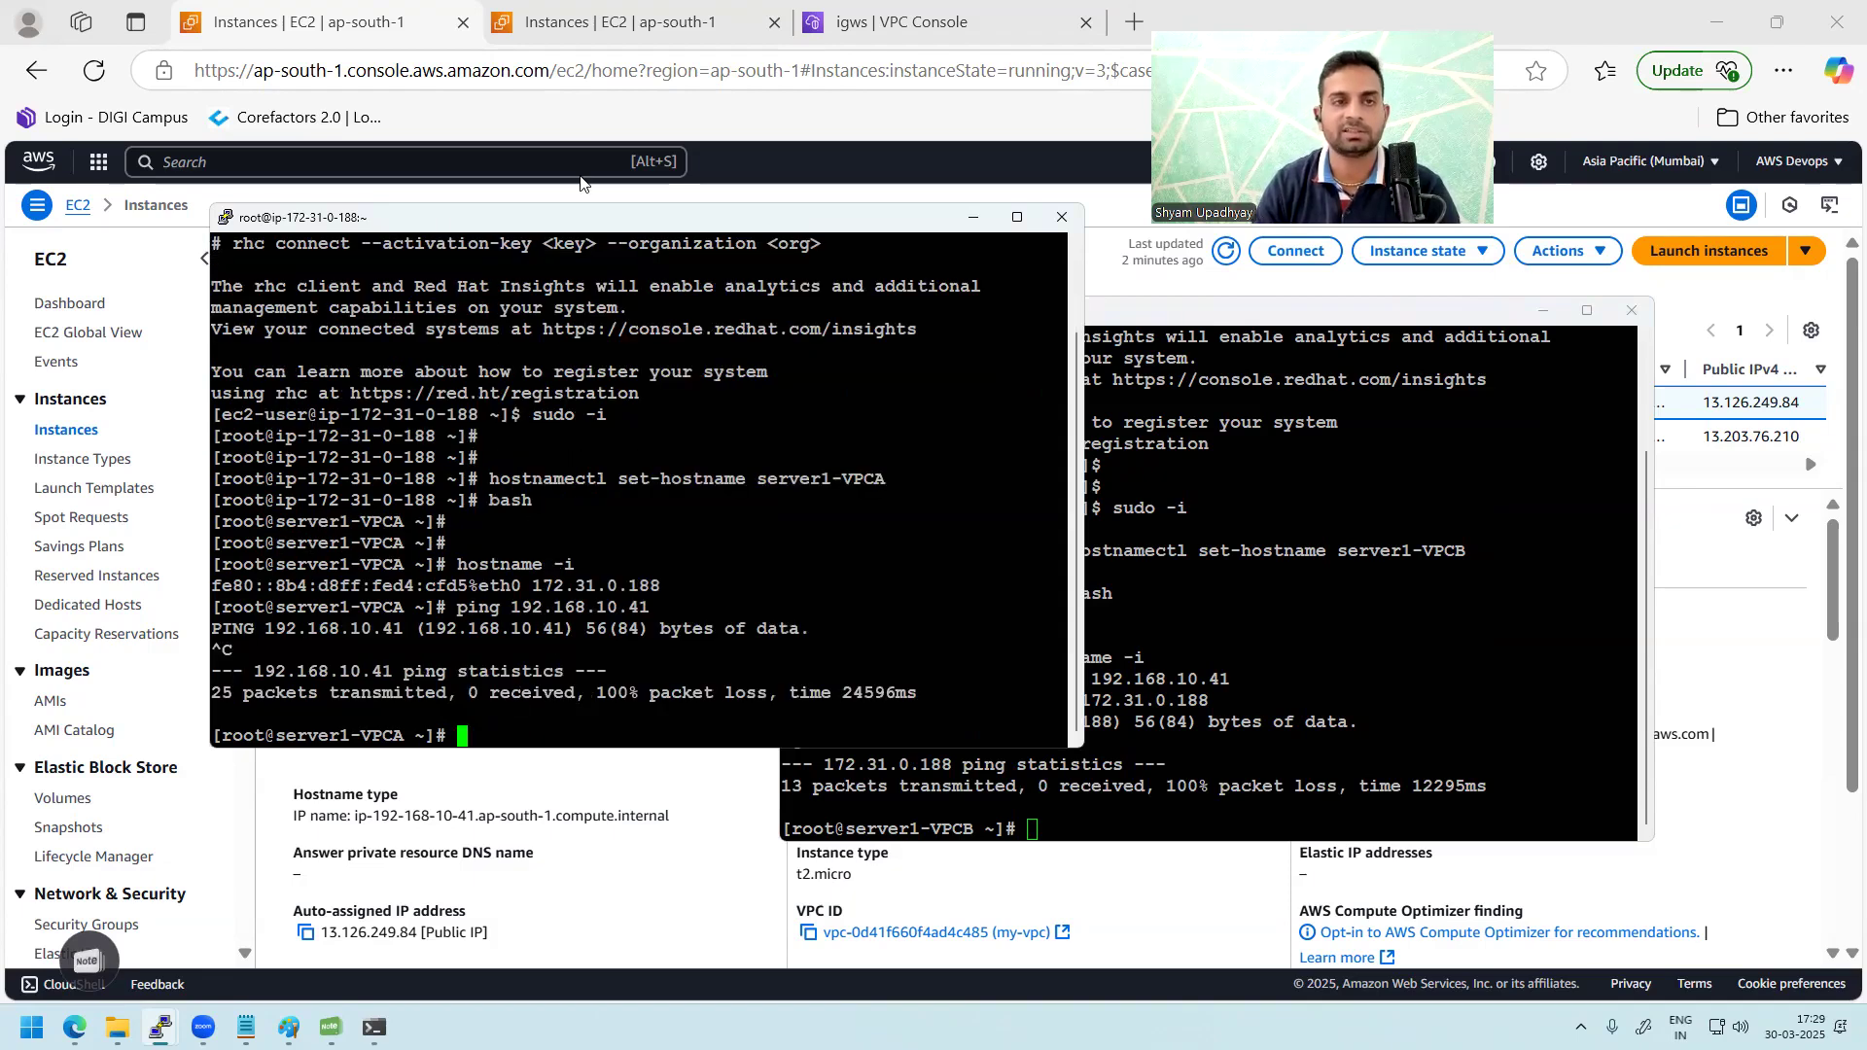
# Step: Return to the server1-VPCA terminal and ping the VPC-B server's public IP 13.126.249.84
pyautogui.click(525, 39)
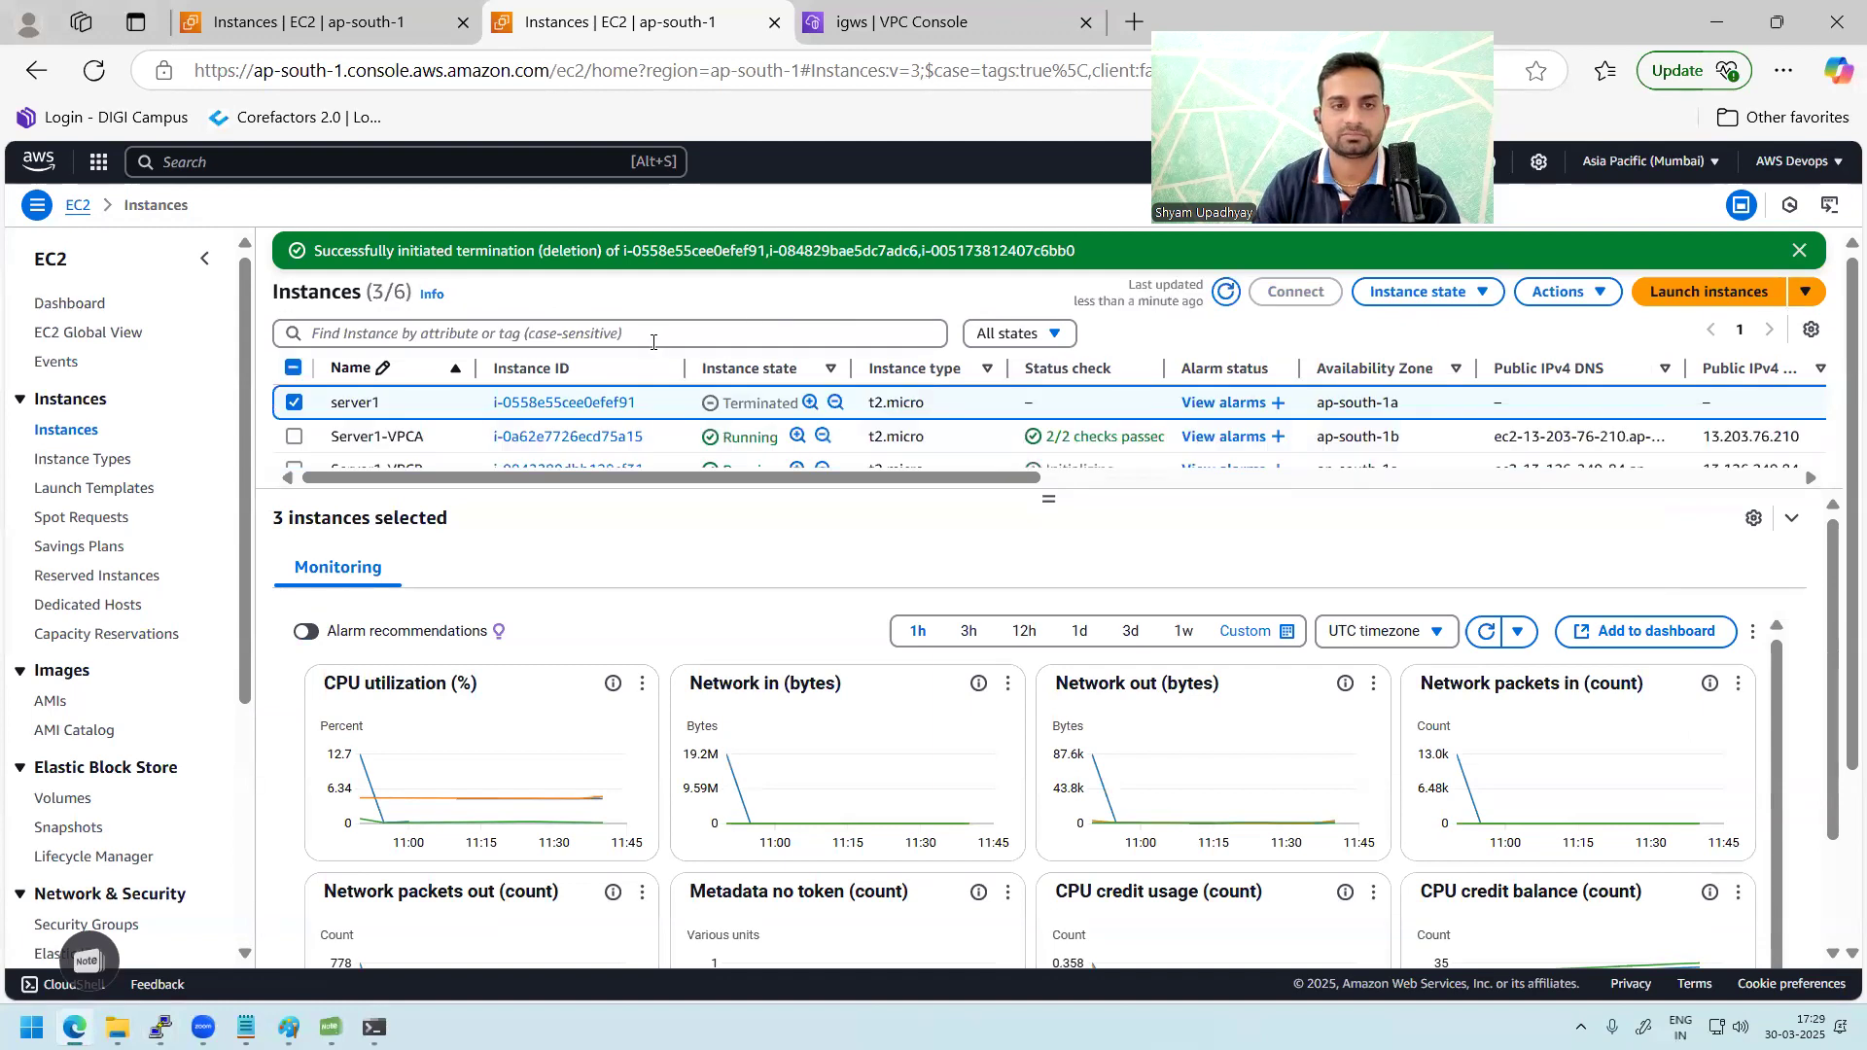
pyautogui.click(278, 37)
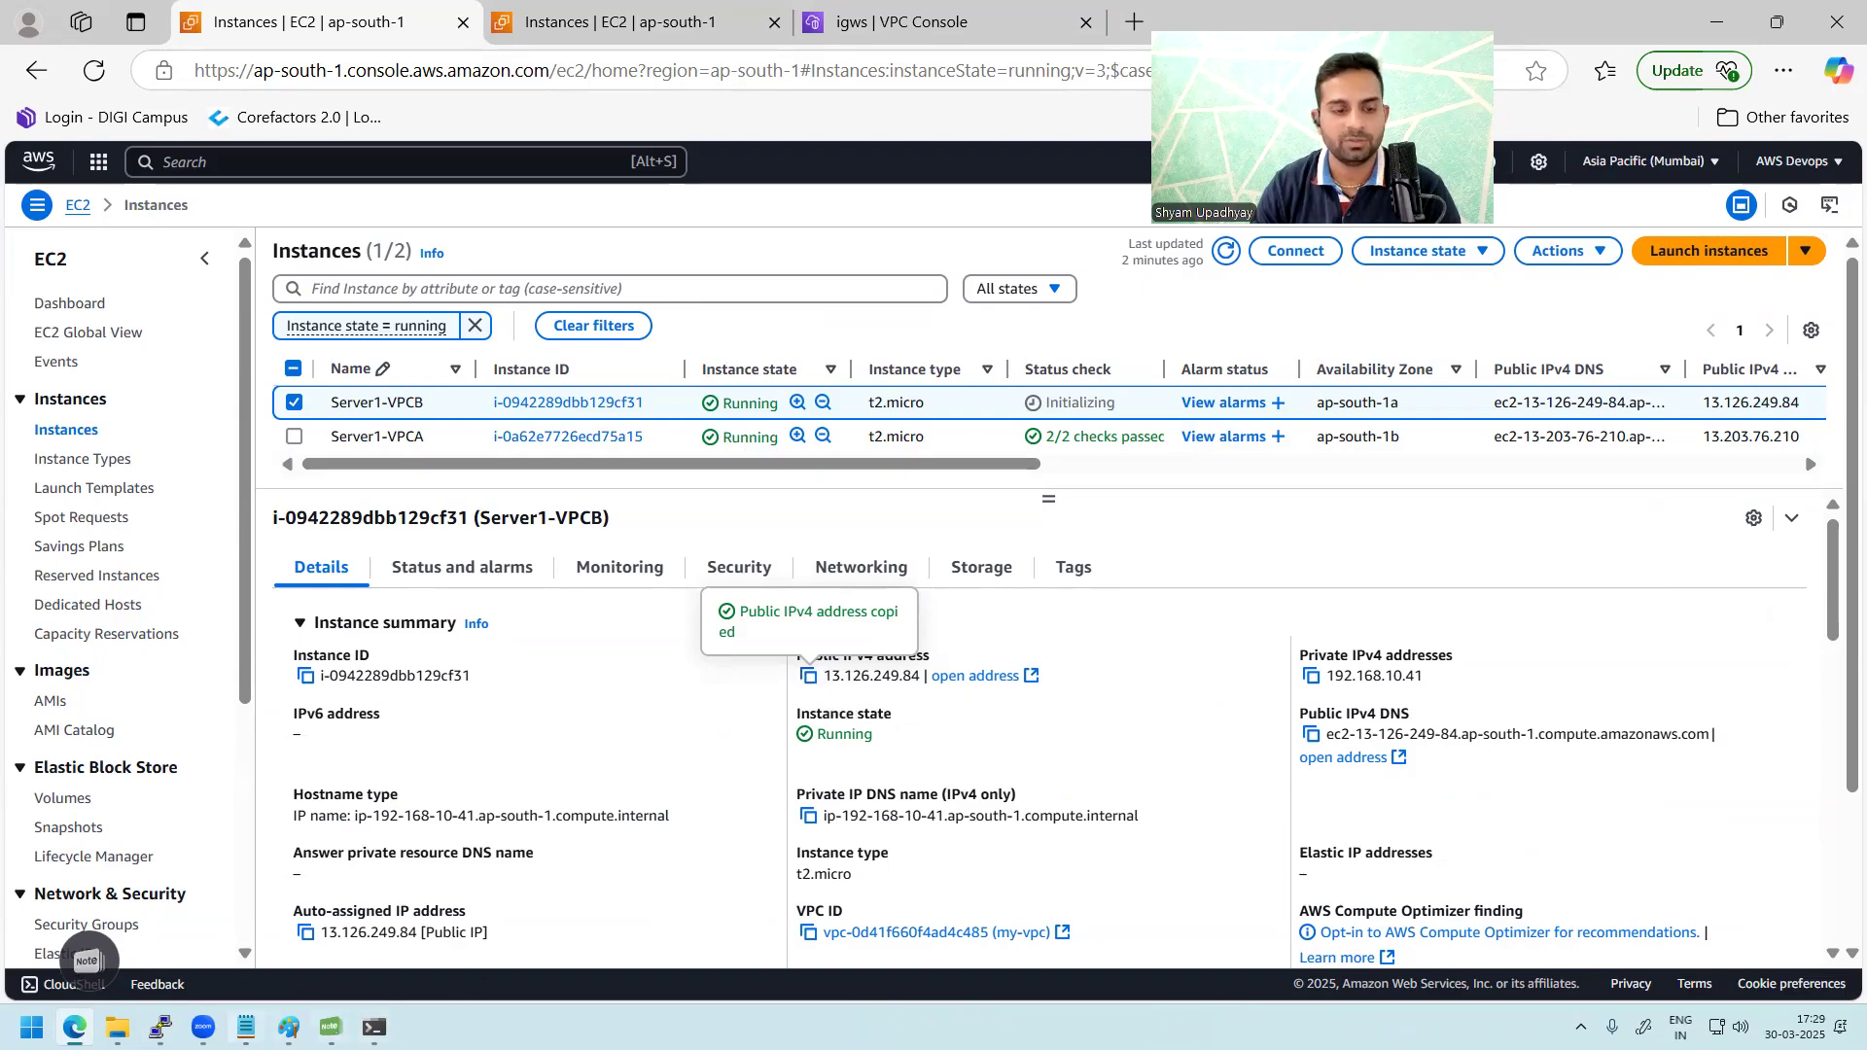
pyautogui.moveTo(160, 1028)
pyautogui.click(146, 948)
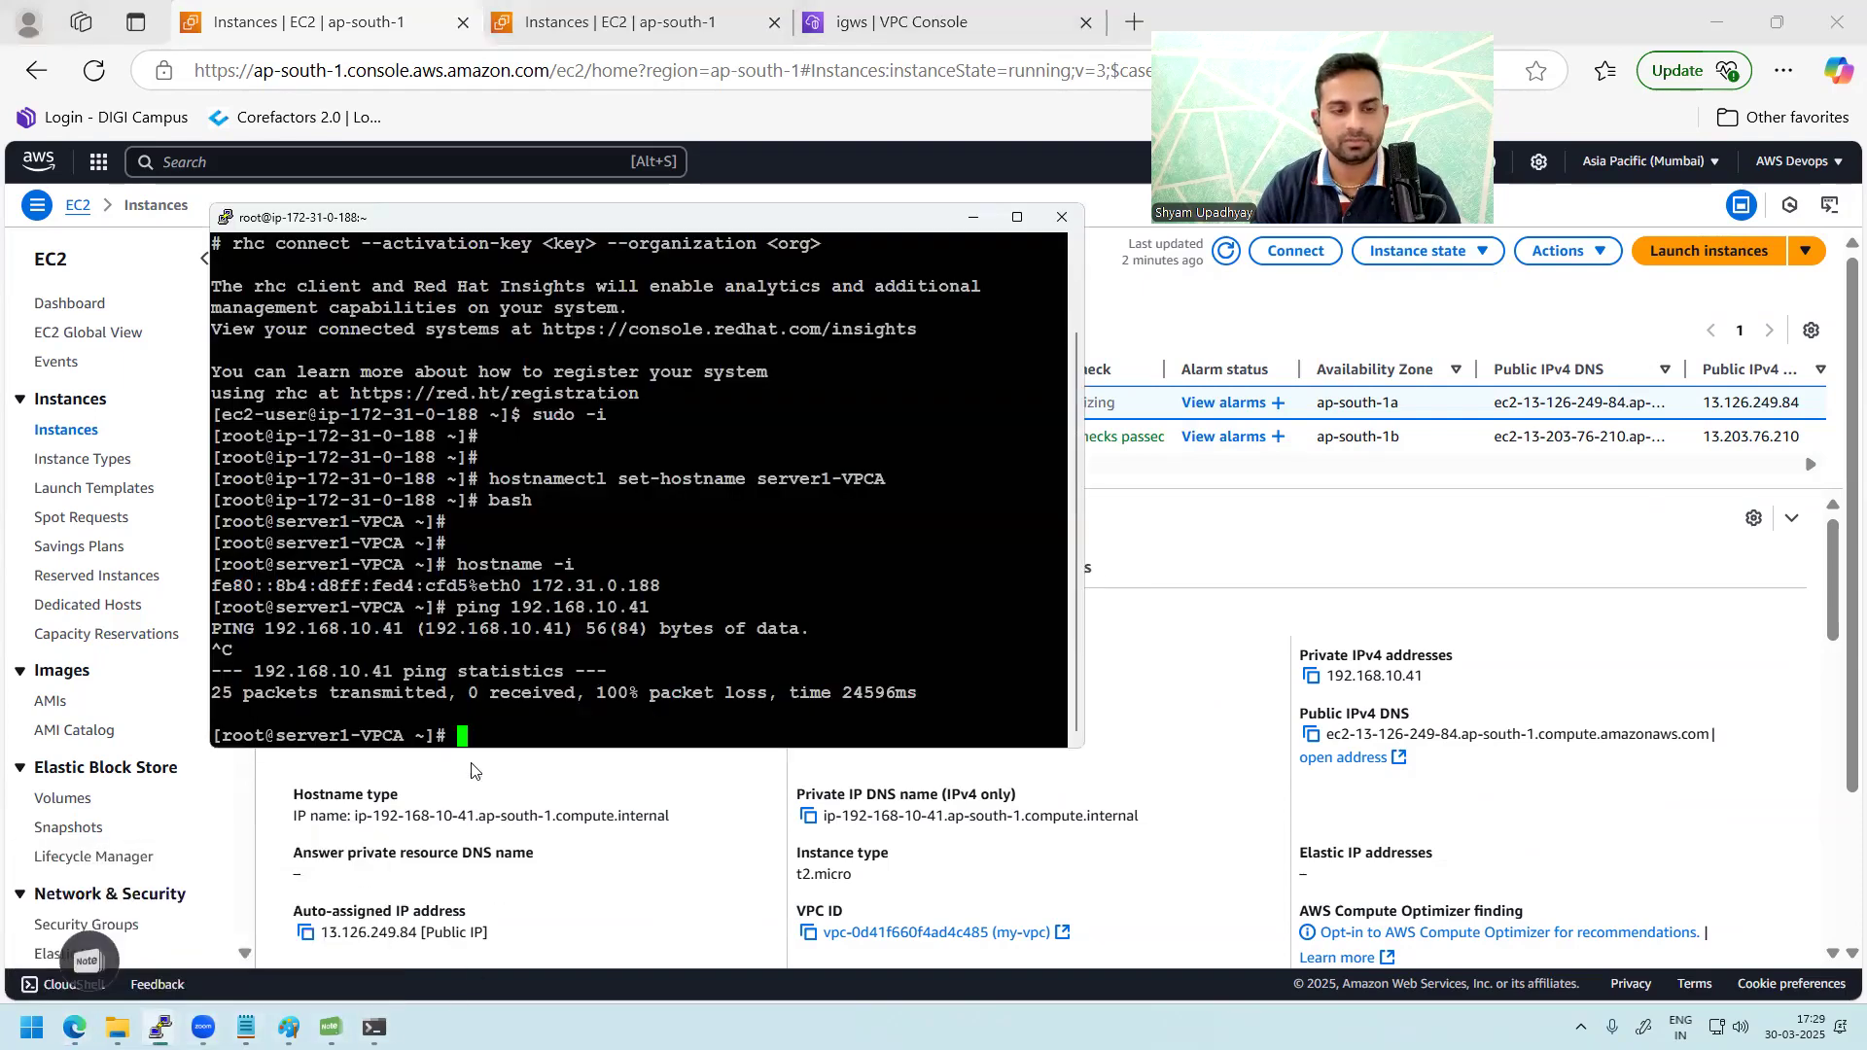
pyautogui.write('ping')
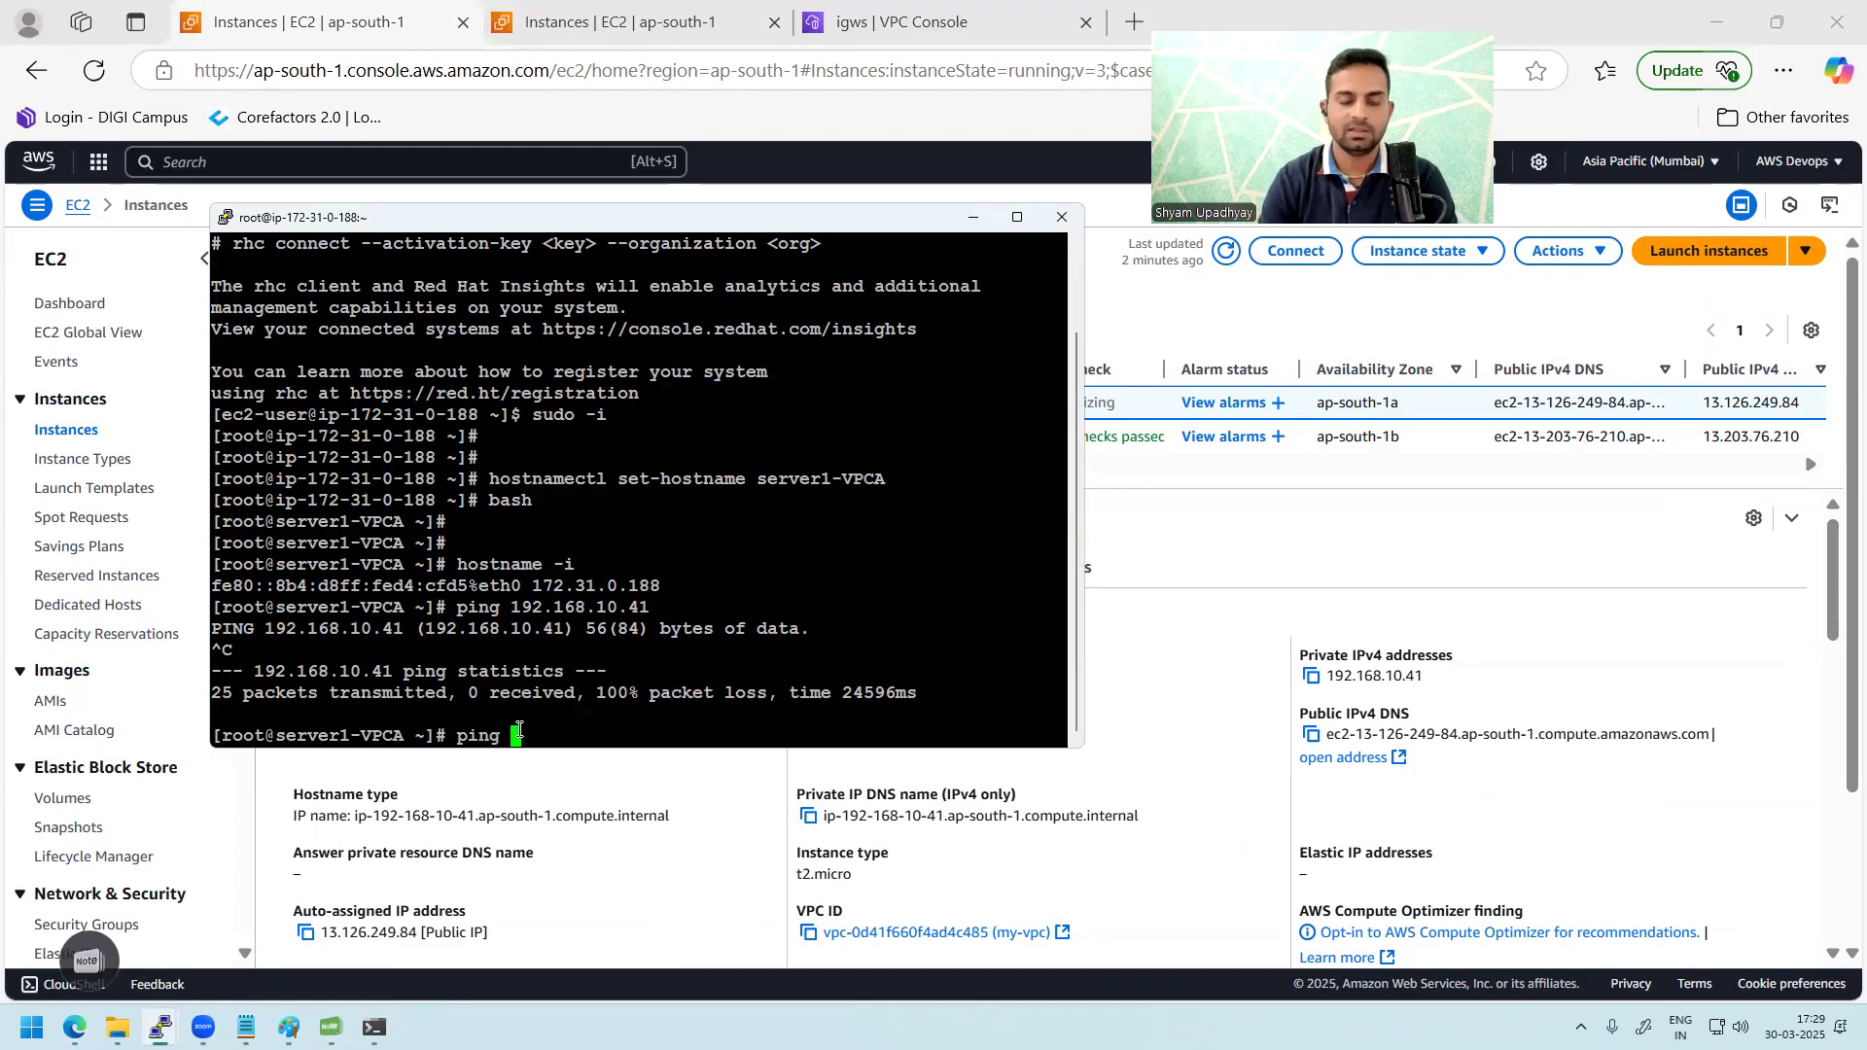
pyautogui.rightClick(680, 673)
pyautogui.press('Return')
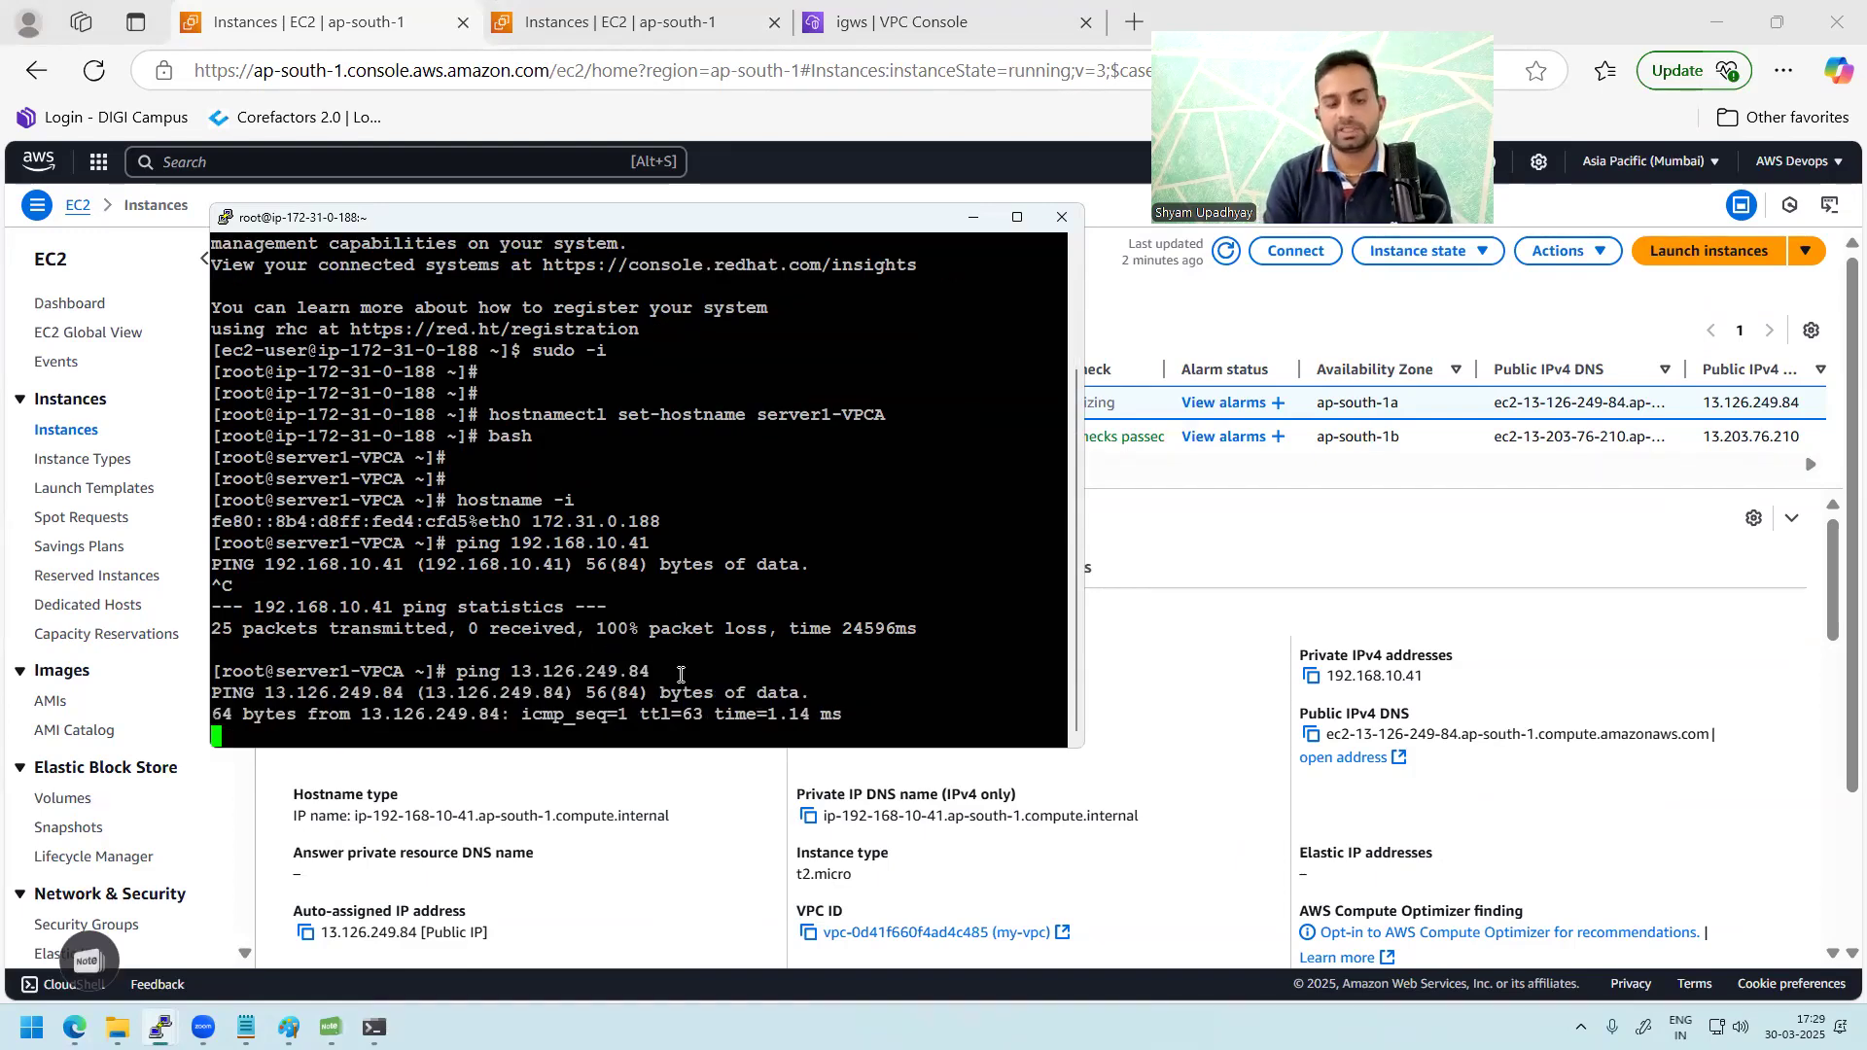
# Step: Stop the public IP ping, rerun the ping to 192.168.10.41 from server1-VPCA, and bring both server terminals into view
pyautogui.hotkey('ctrl', 'c')
pyautogui.press('Up')
pyautogui.press('Up')
pyautogui.press('Return')
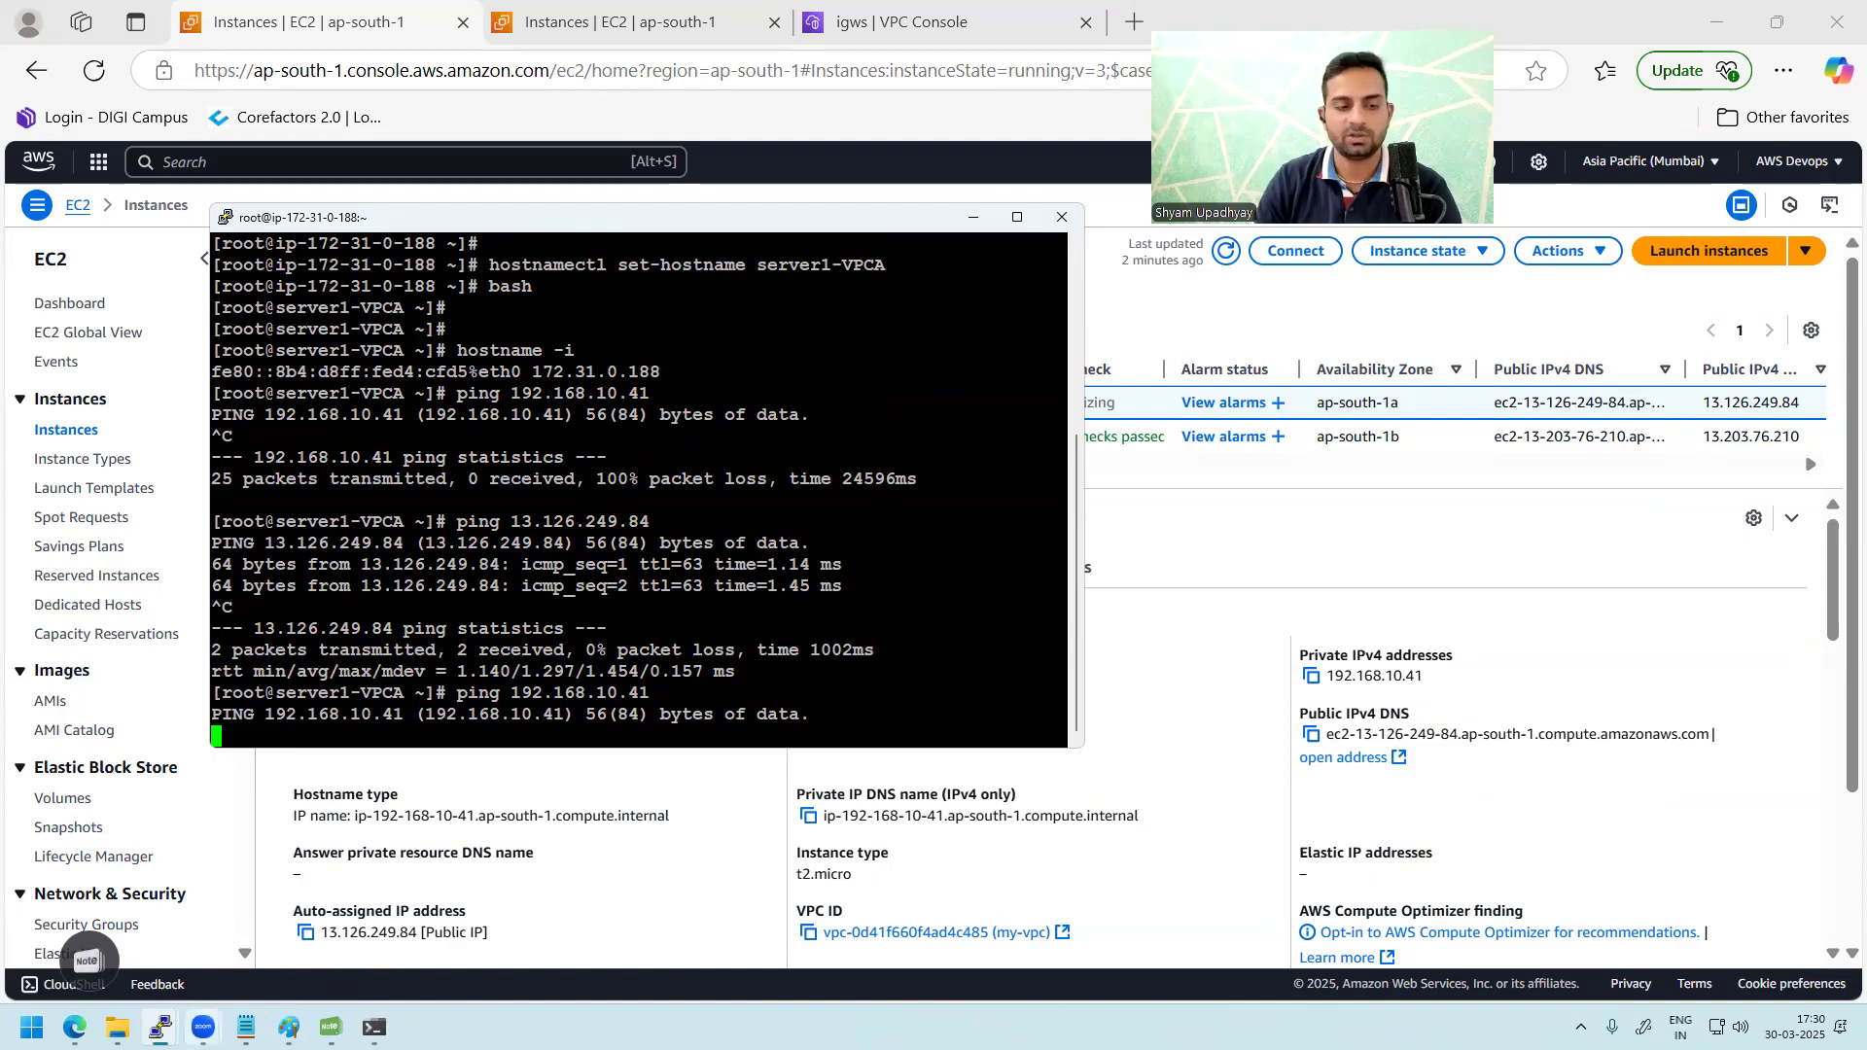
pyautogui.moveTo(161, 1028)
pyautogui.click(284, 924)
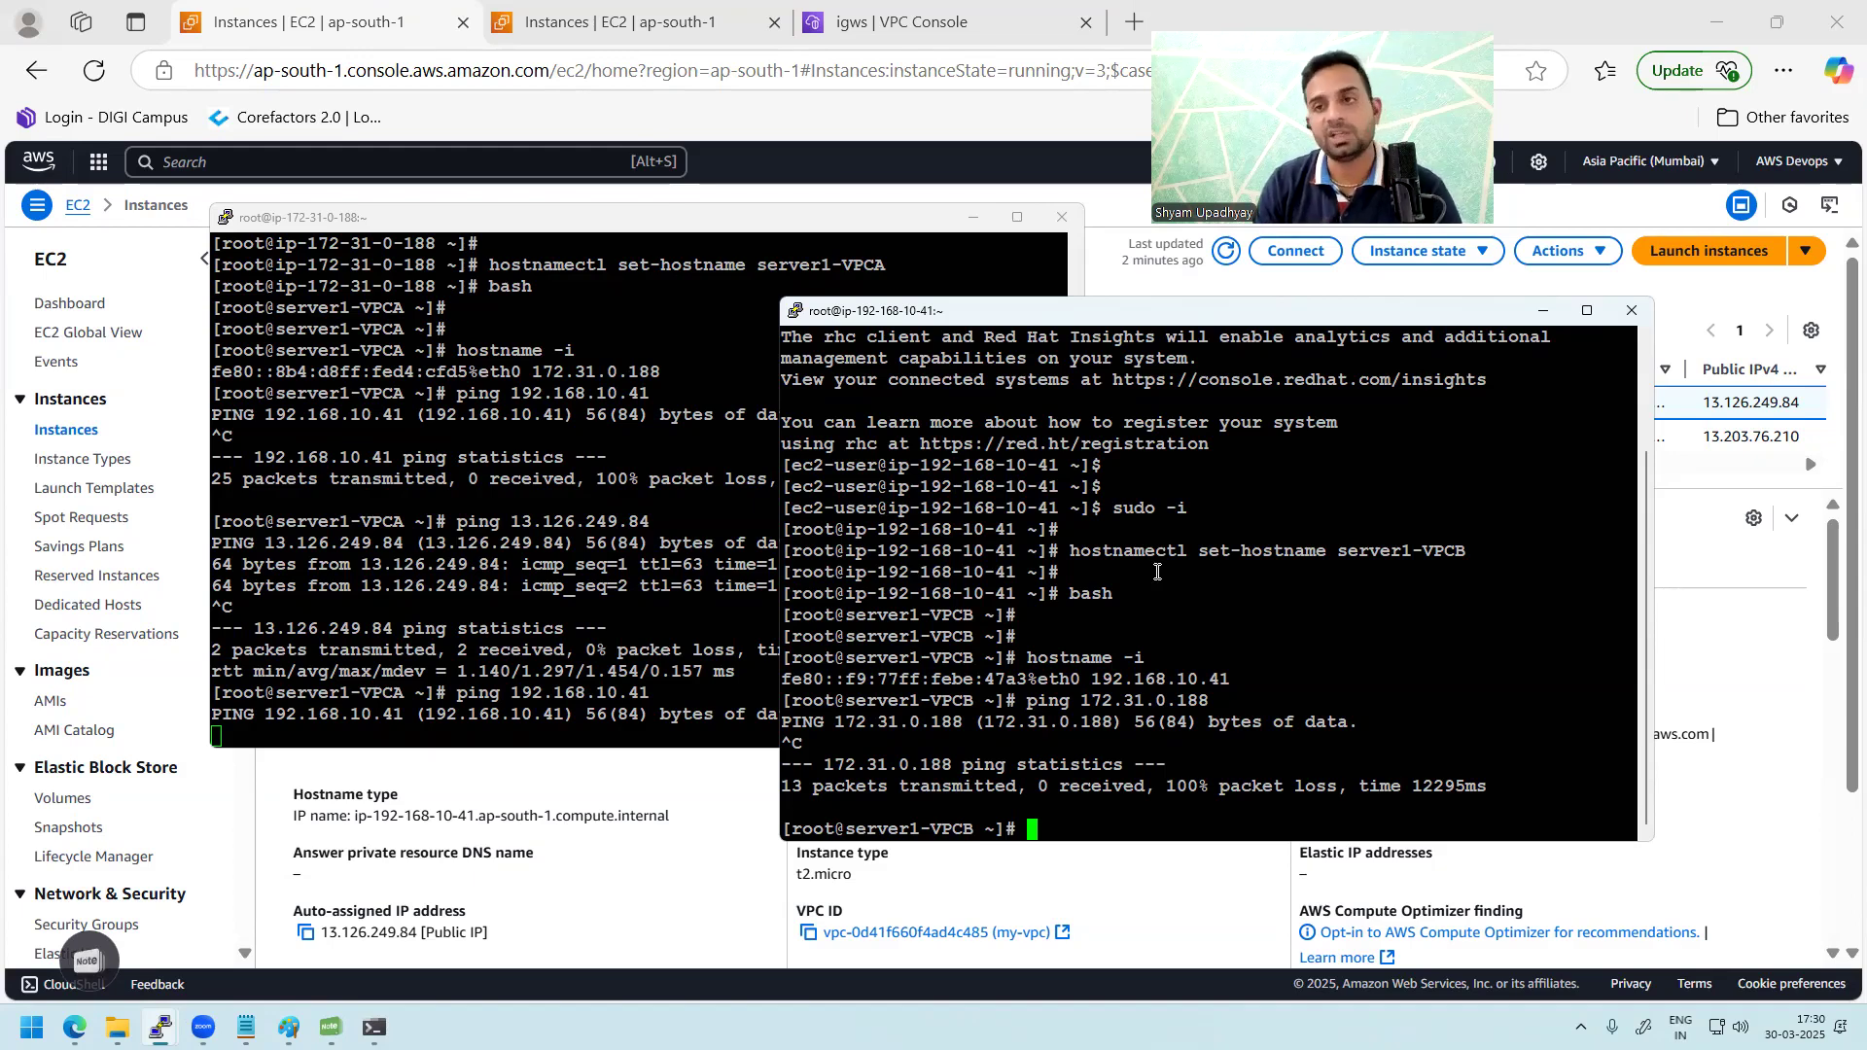
pyautogui.click(685, 469)
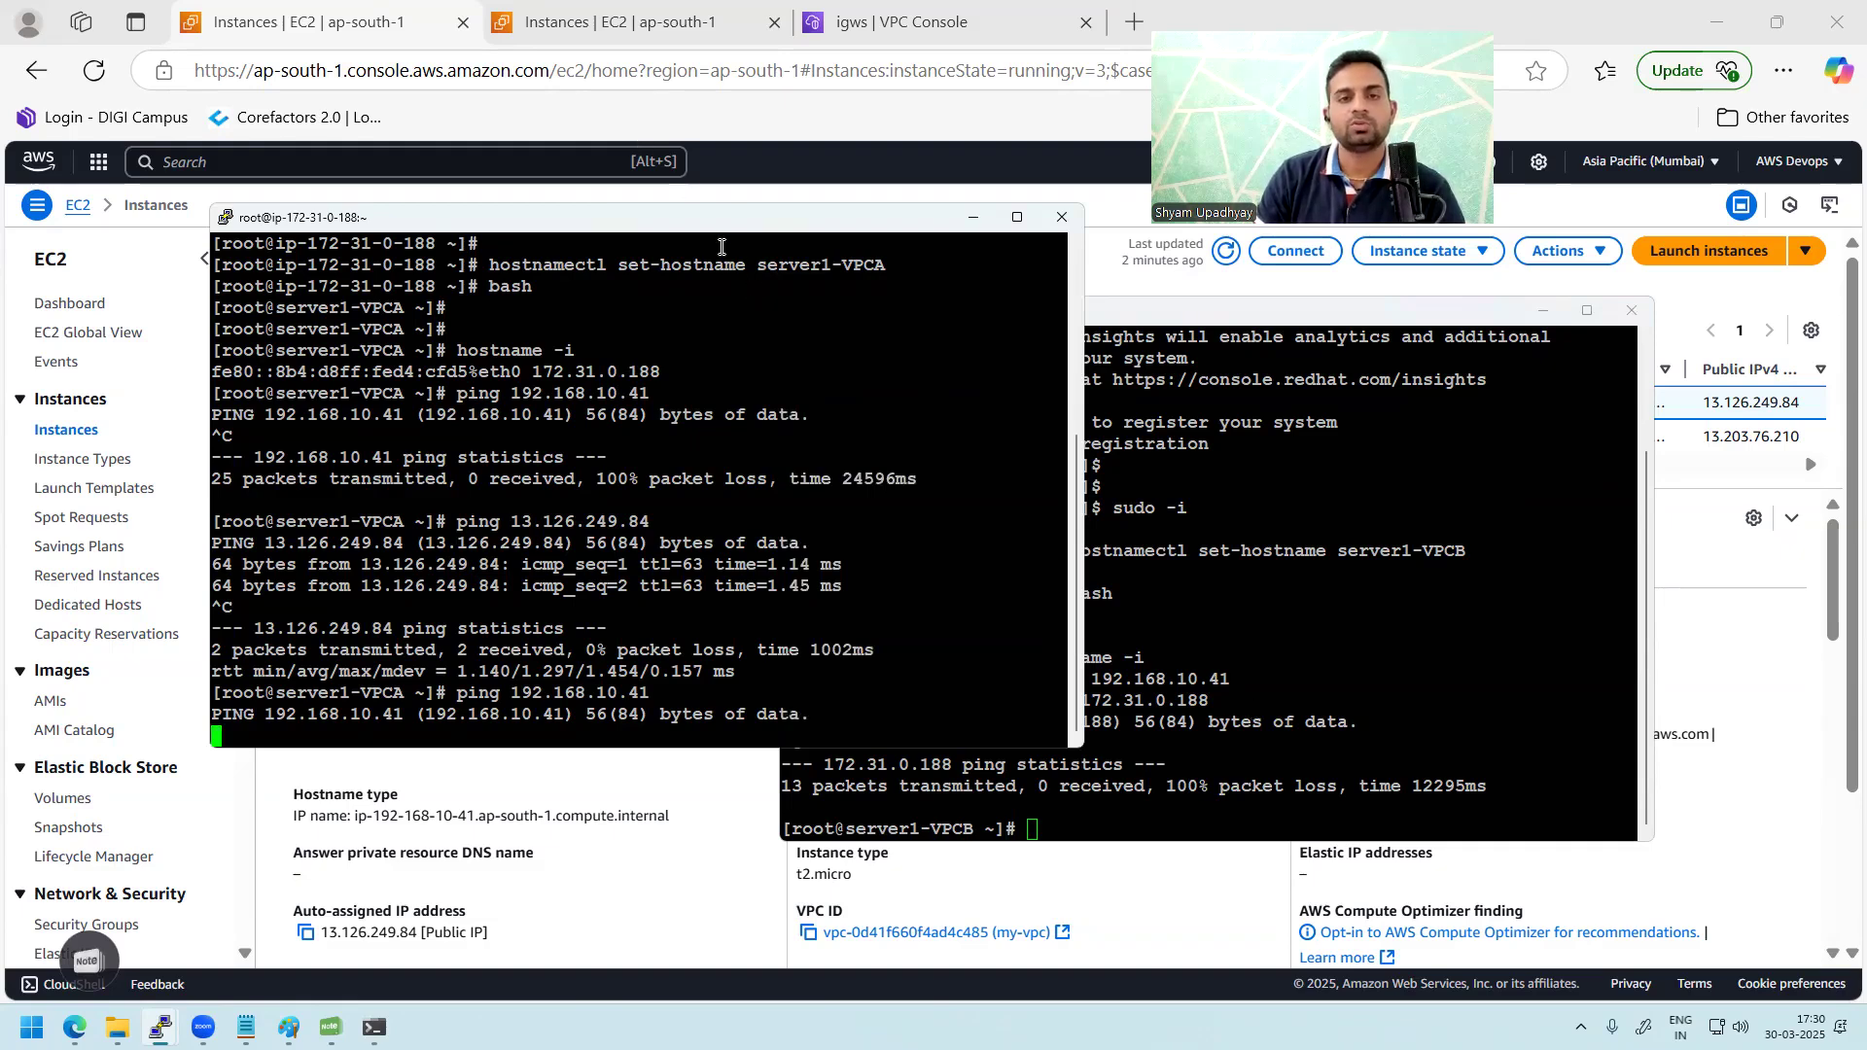
# Step: Switch to the VPC console in the browser and open the list of peering connections
pyautogui.click(872, 29)
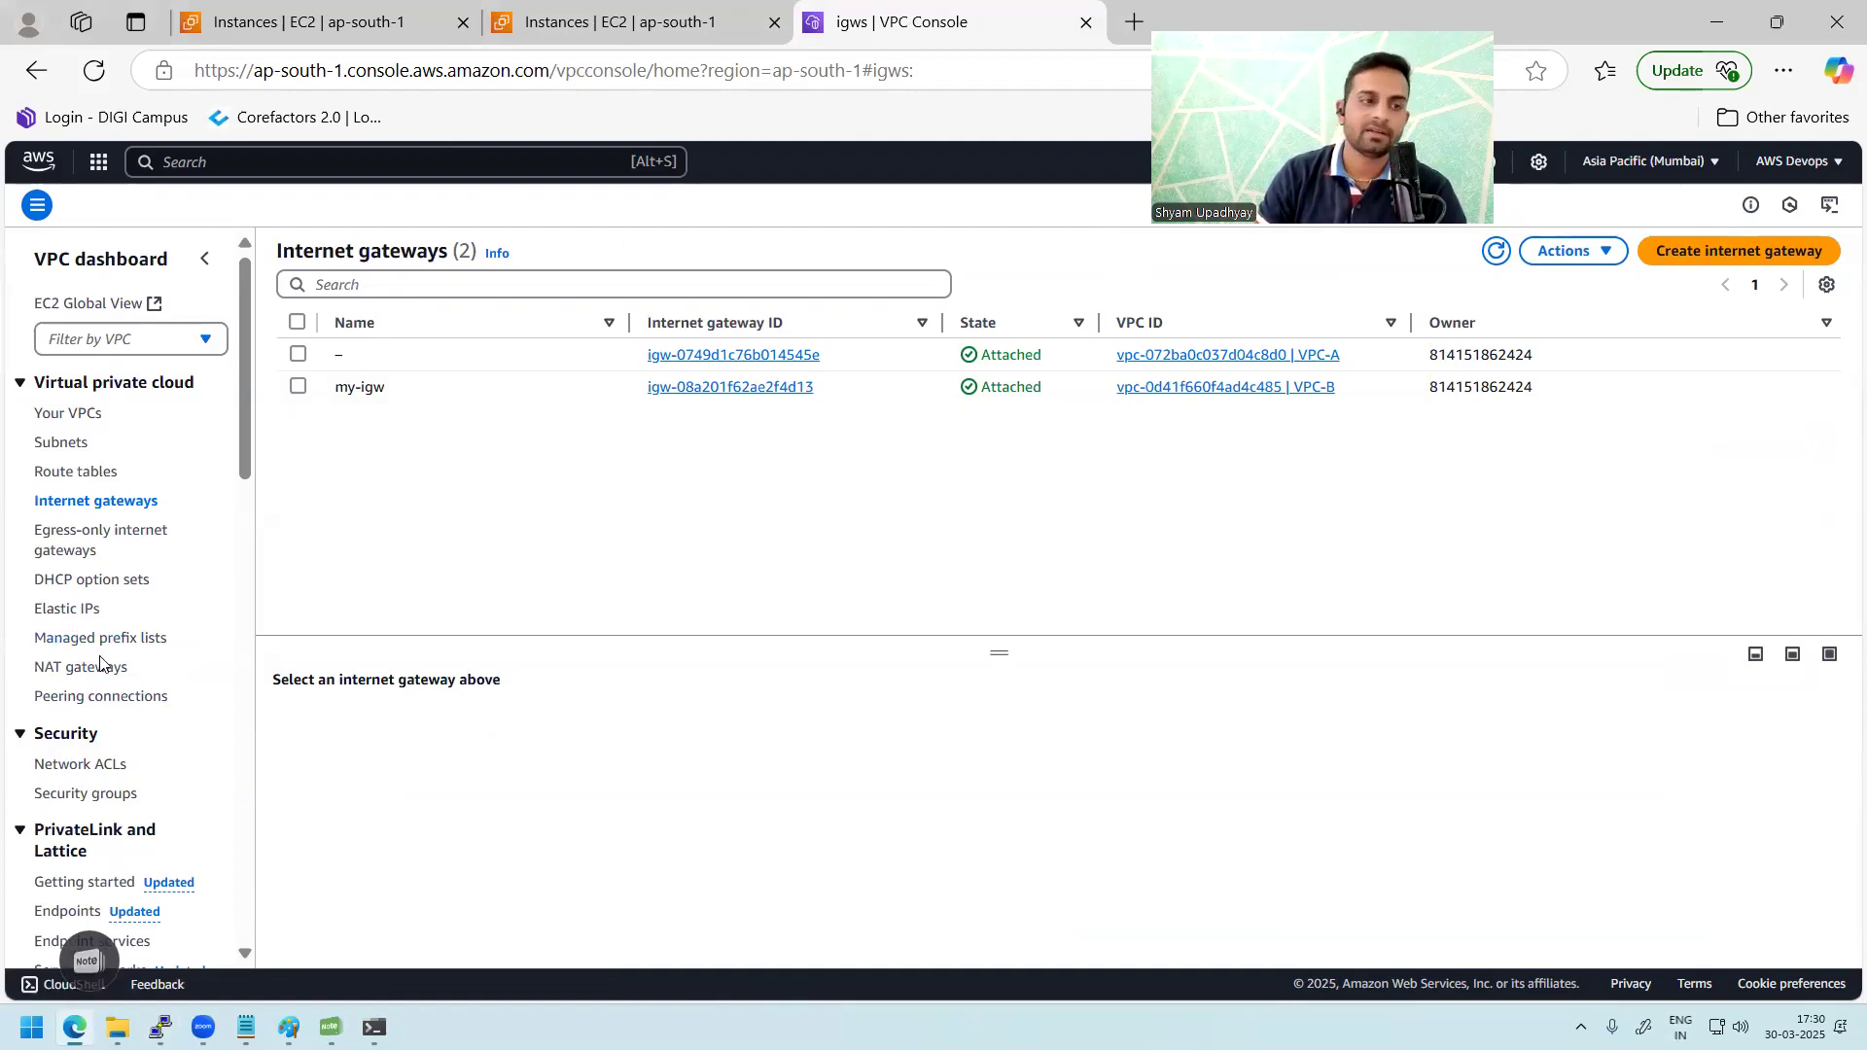
pyautogui.click(101, 698)
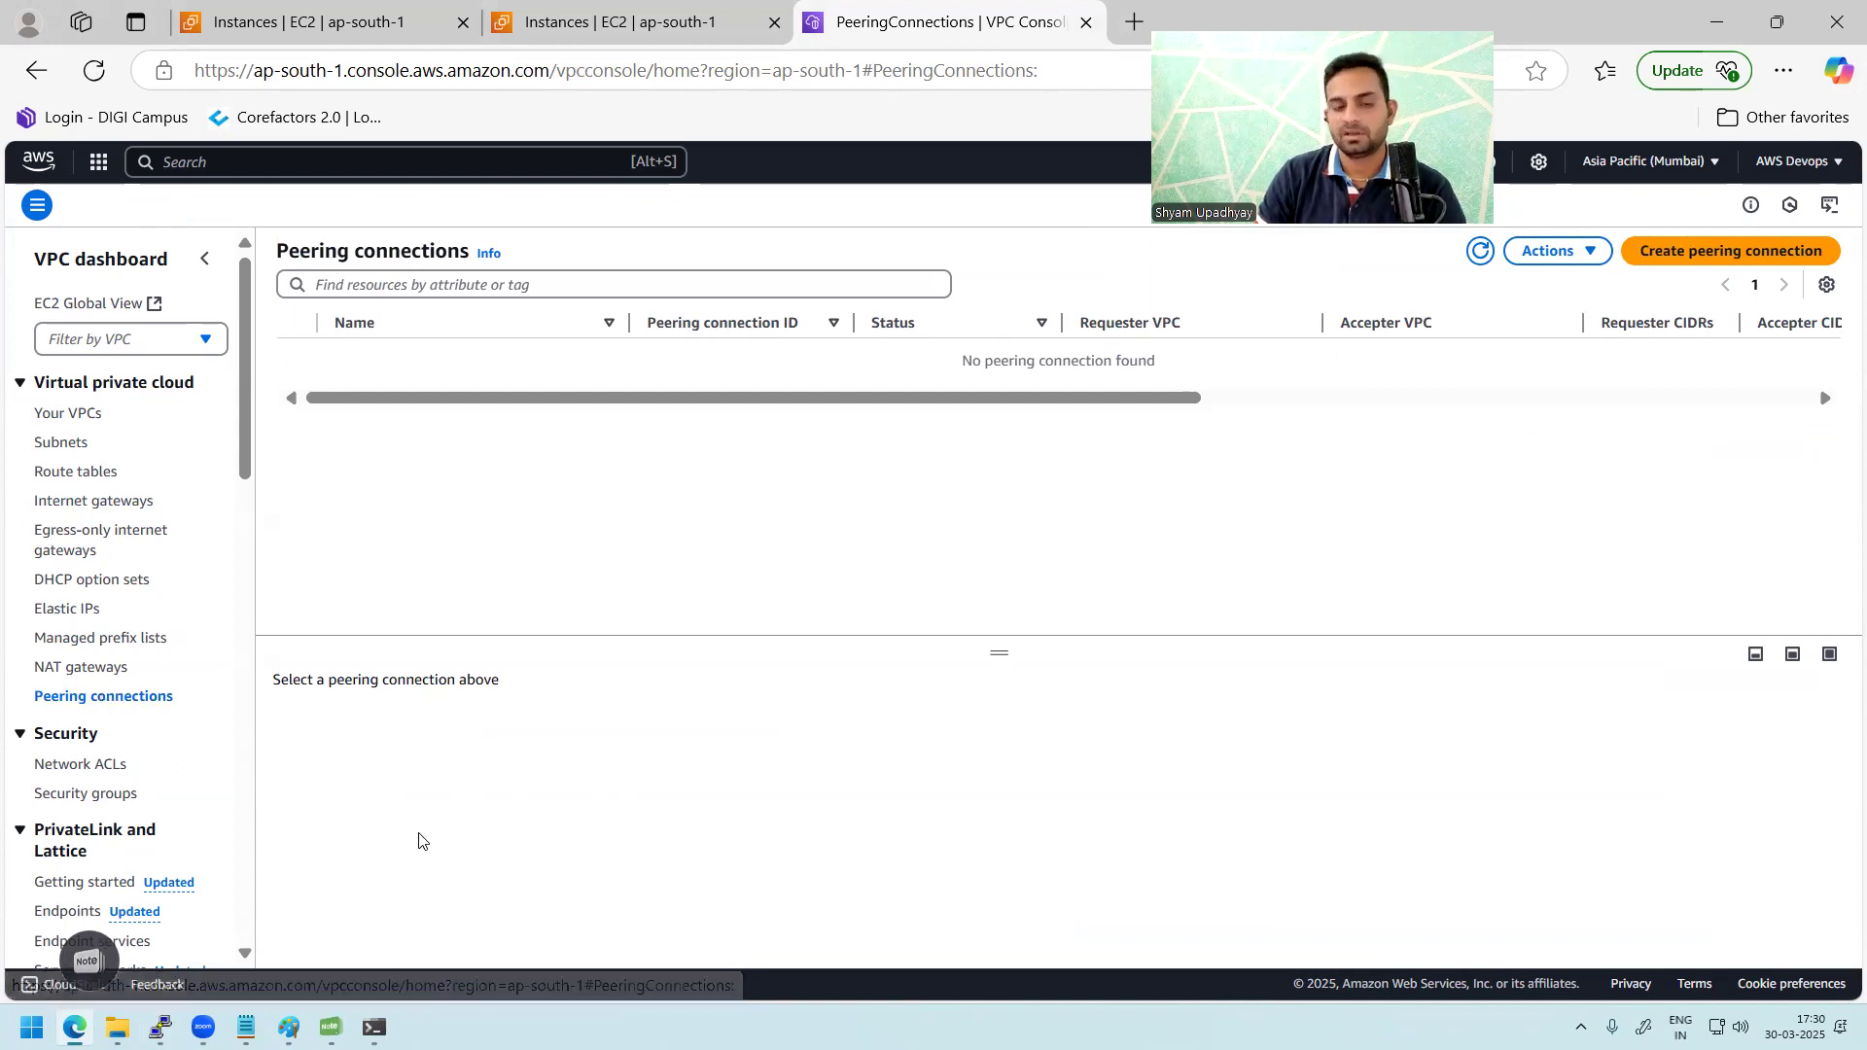
# Step: Switch to Paint and add the text note "1. Requester" and "2. Accepter" beside the SG notes
pyautogui.click(288, 1028)
pyautogui.moveTo(302, 475); pyautogui.dragTo(740, 658)
pyautogui.write('1. R')
pyautogui.write('equester ')
pyautogui.write('2. Accepter')
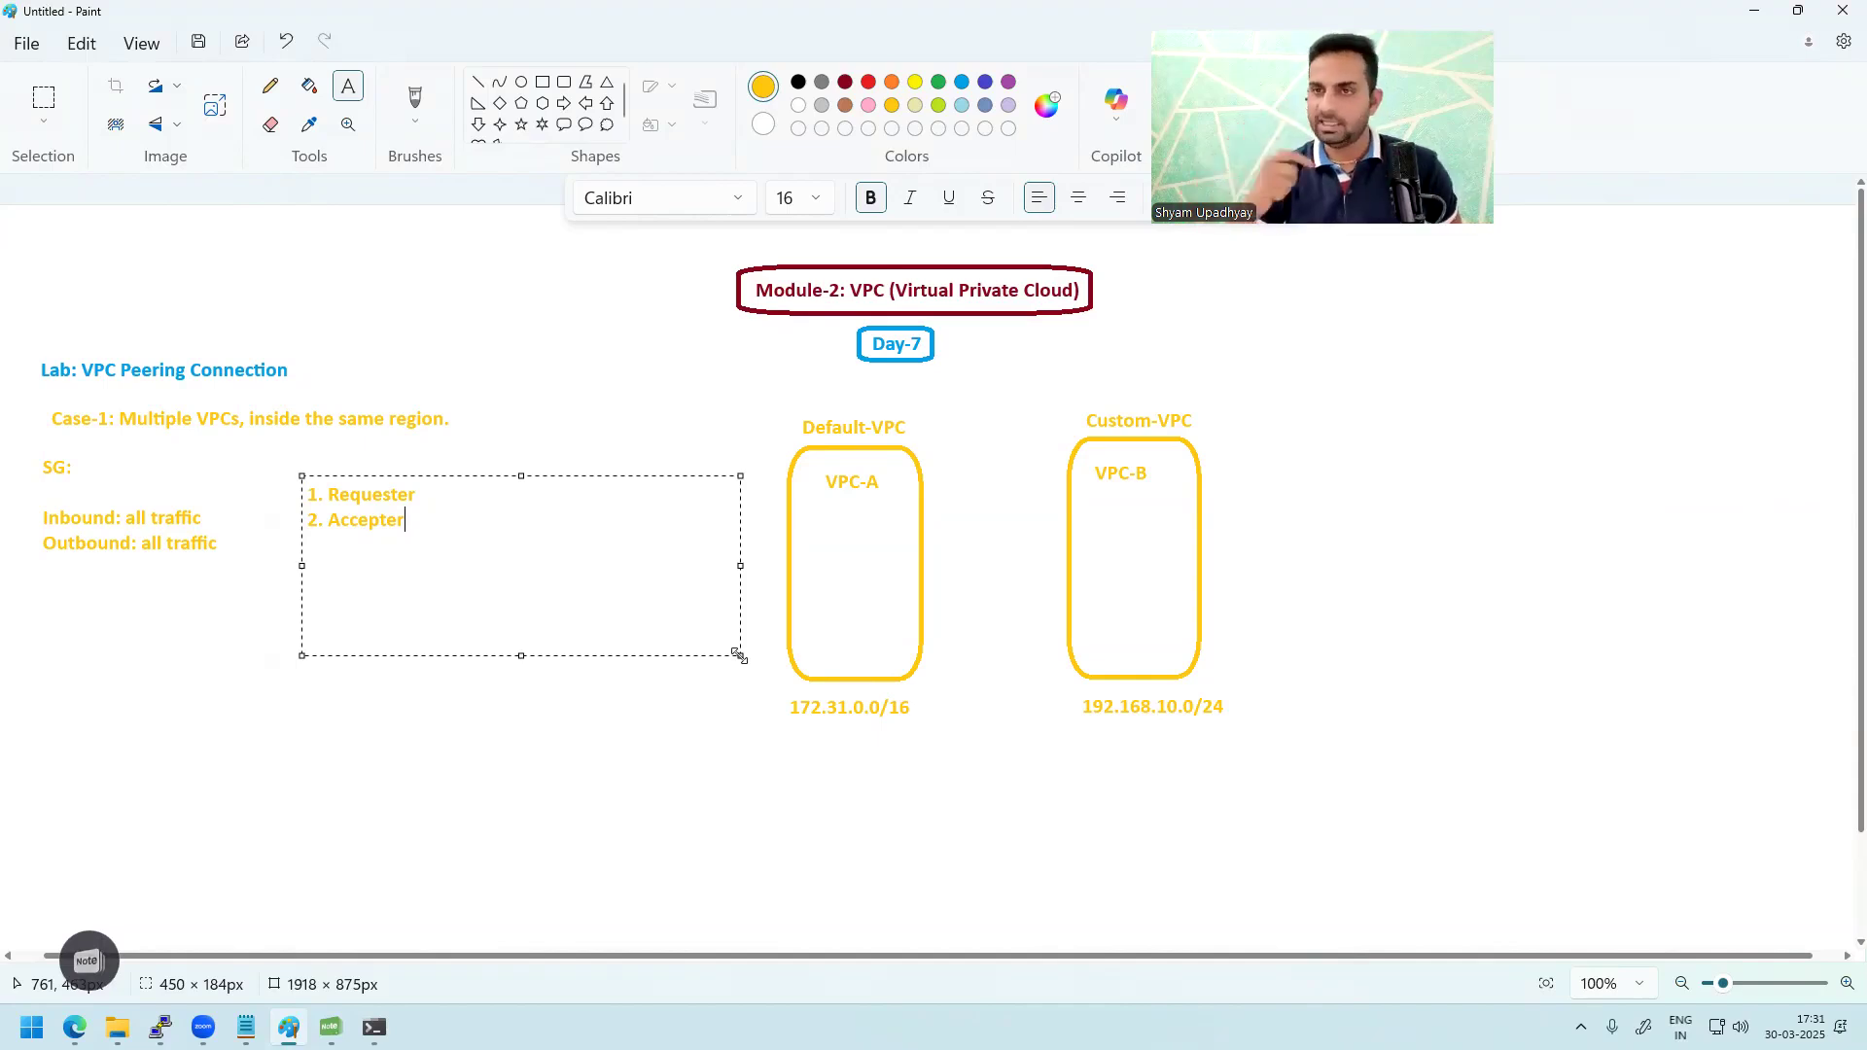
pyautogui.click(605, 708)
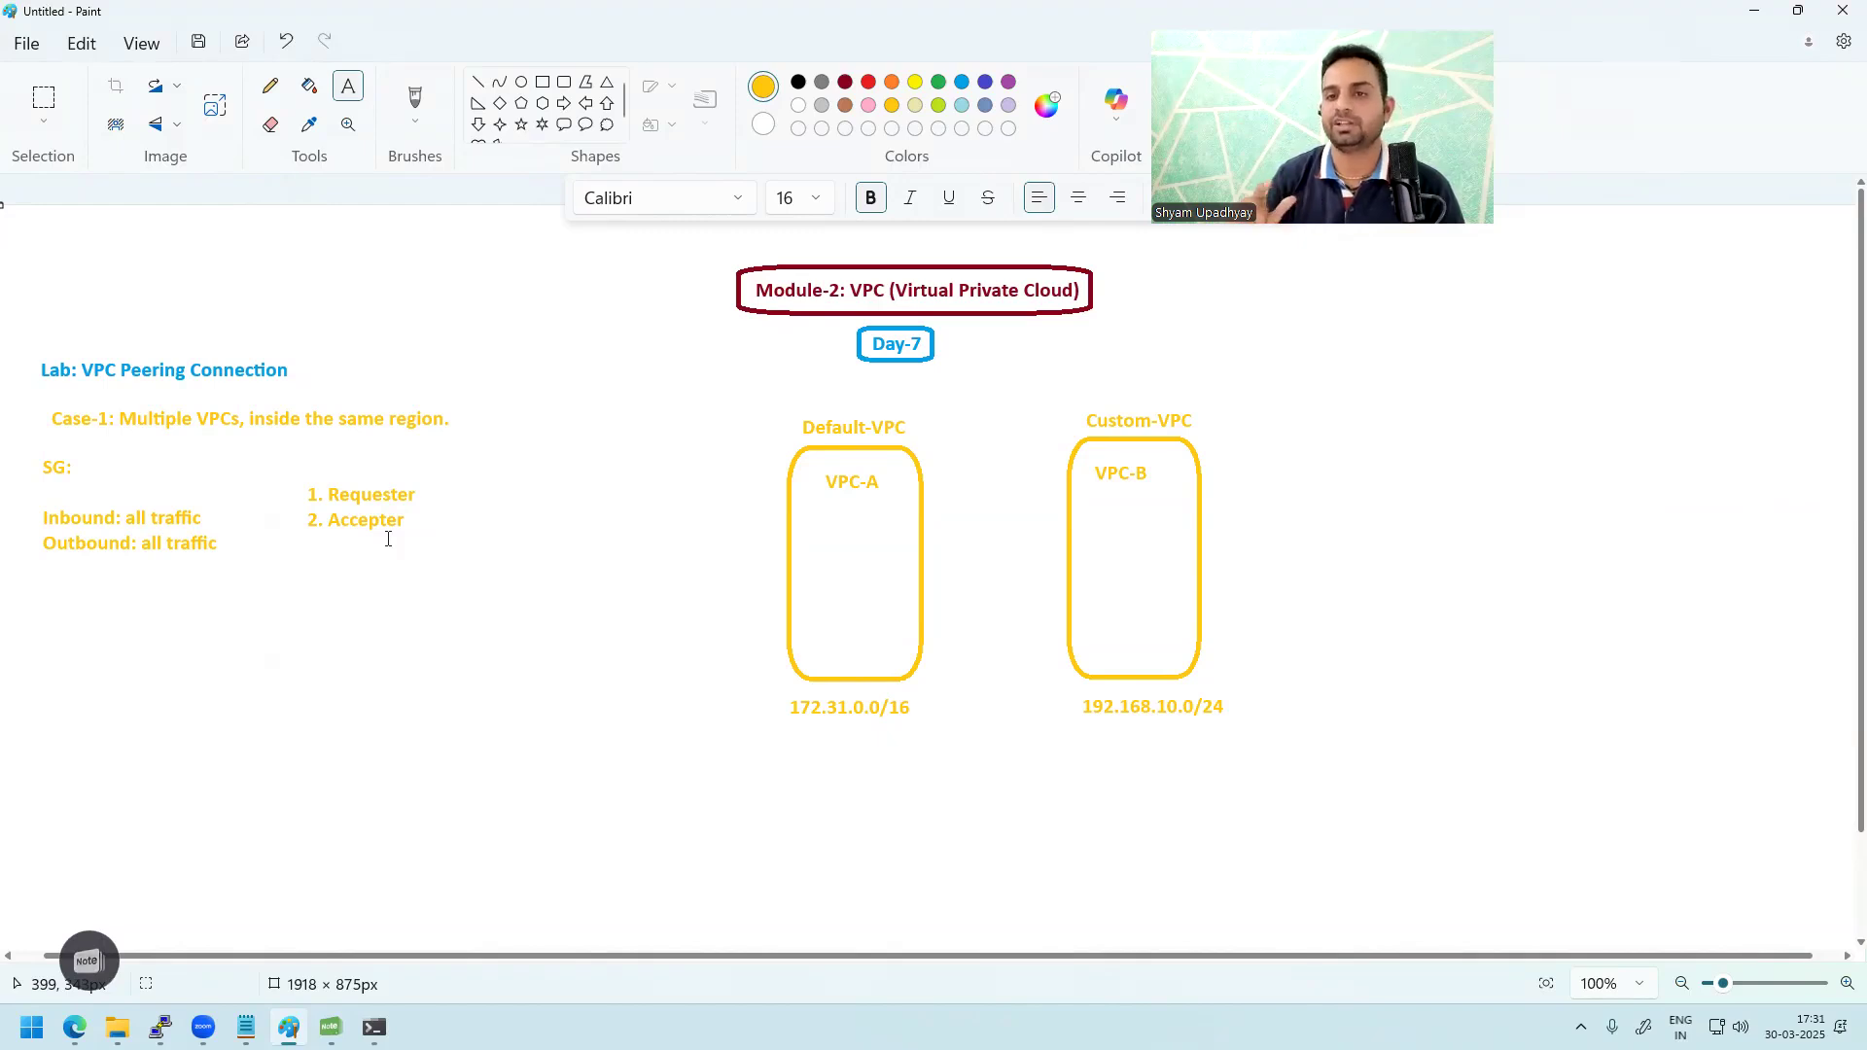
# Step: Draw a large yellow rounded rectangle enclosing both the Default-VPC and Custom-VPC diagrams with their CIDR labels
pyautogui.click(564, 81)
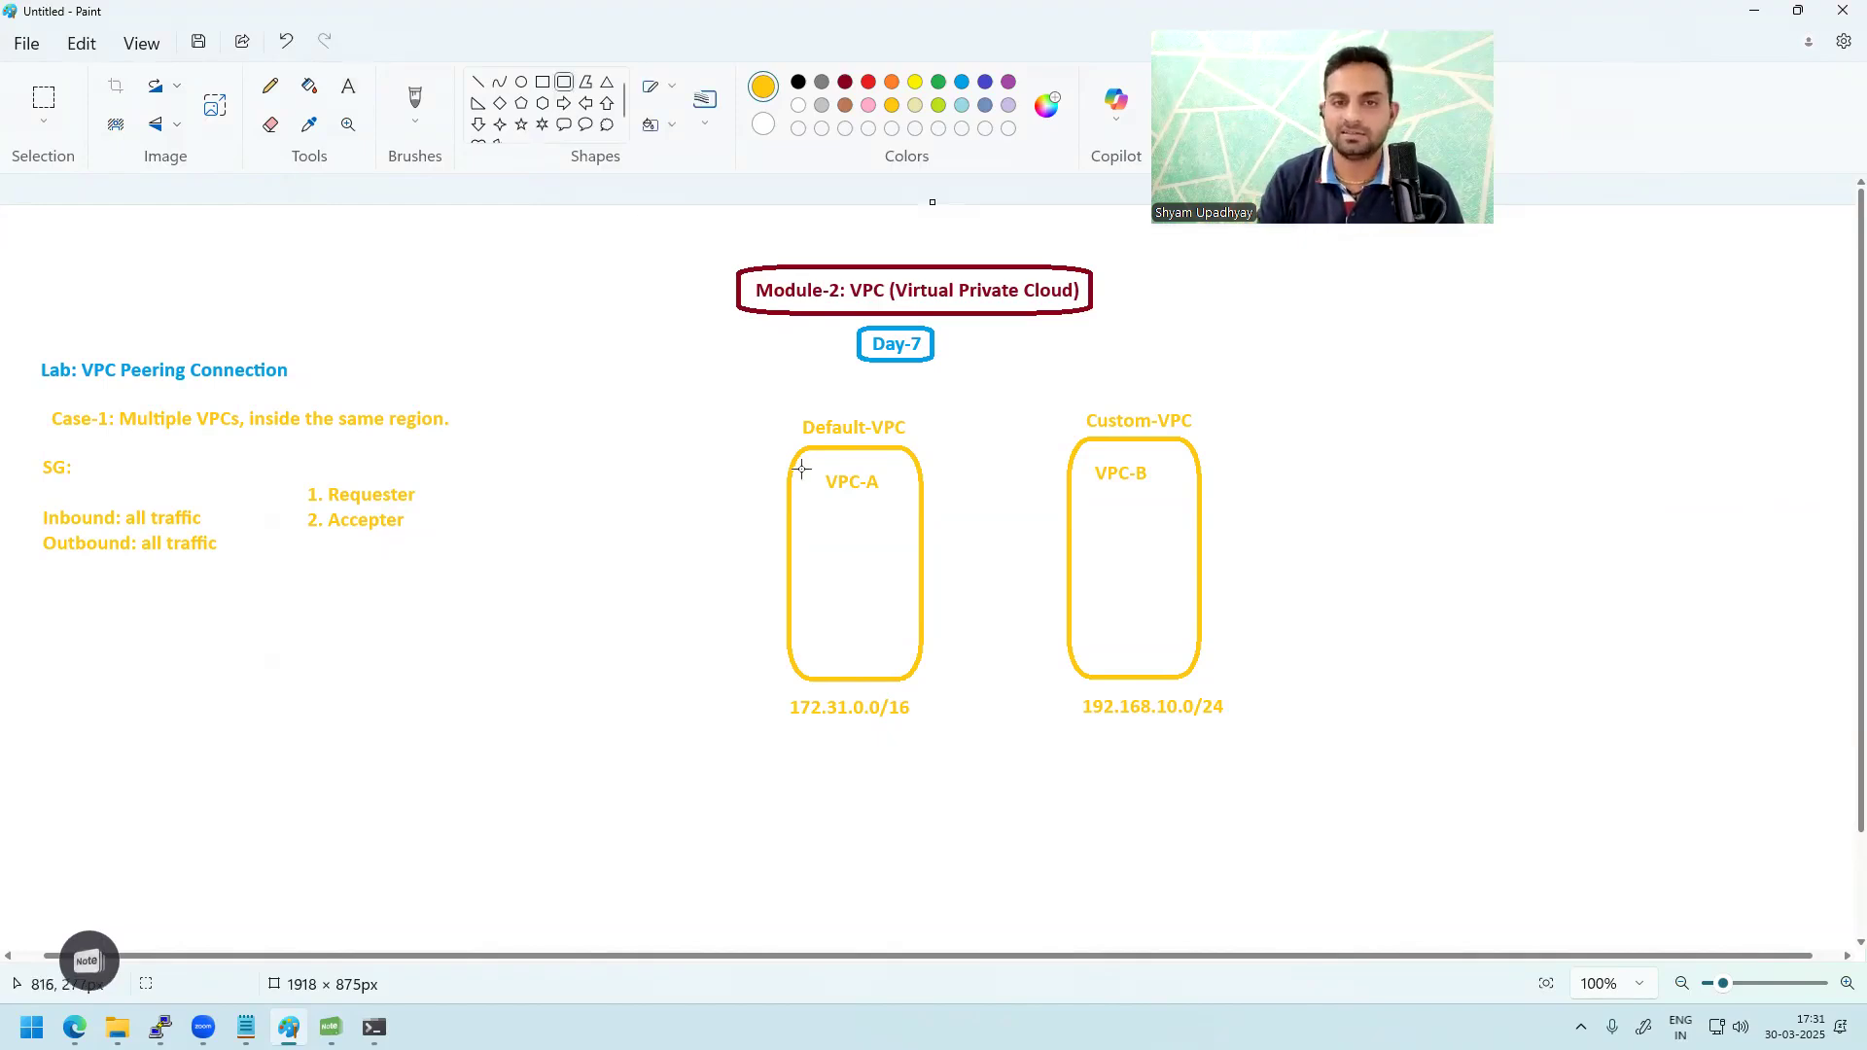
pyautogui.moveTo(758, 396); pyautogui.dragTo(1279, 744)
pyautogui.click(1282, 803)
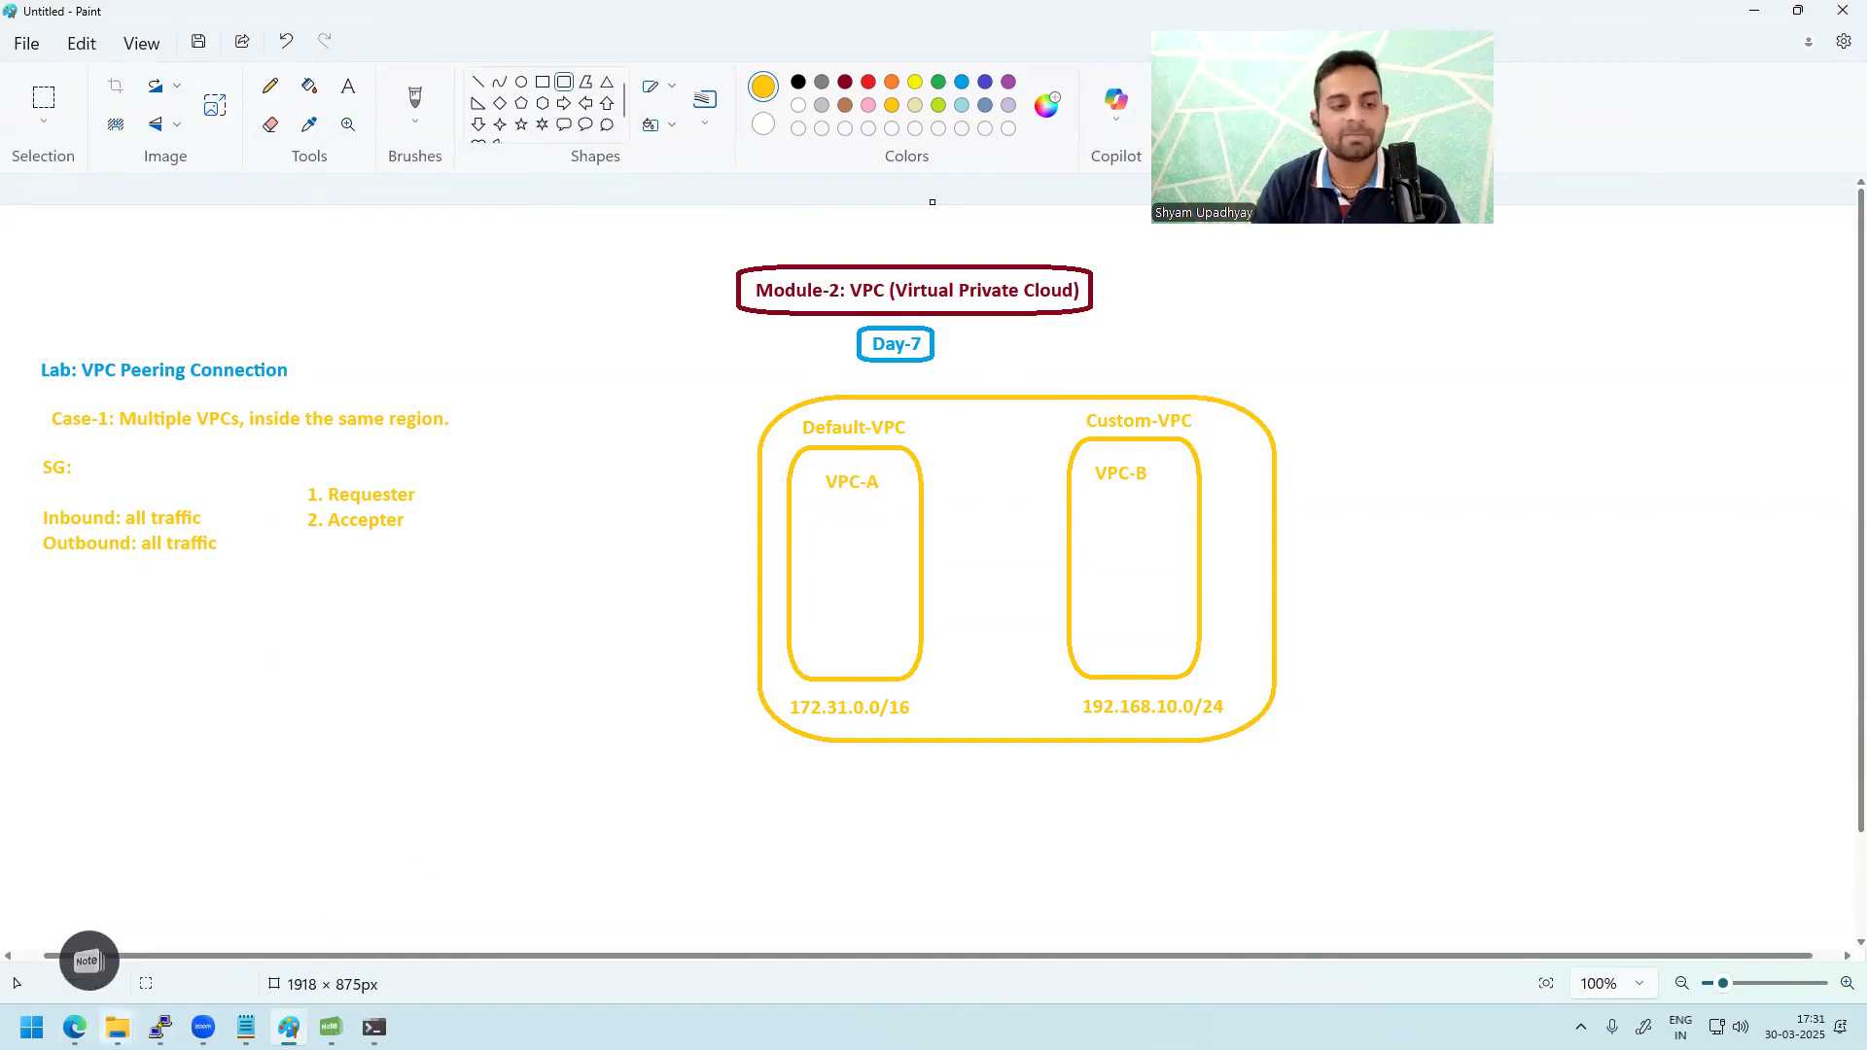
# Step: Switch back to the VPC console and start a new peering connection named VPCA-to-VPCB-Connection
pyautogui.hotkey('alt', 'Tab')
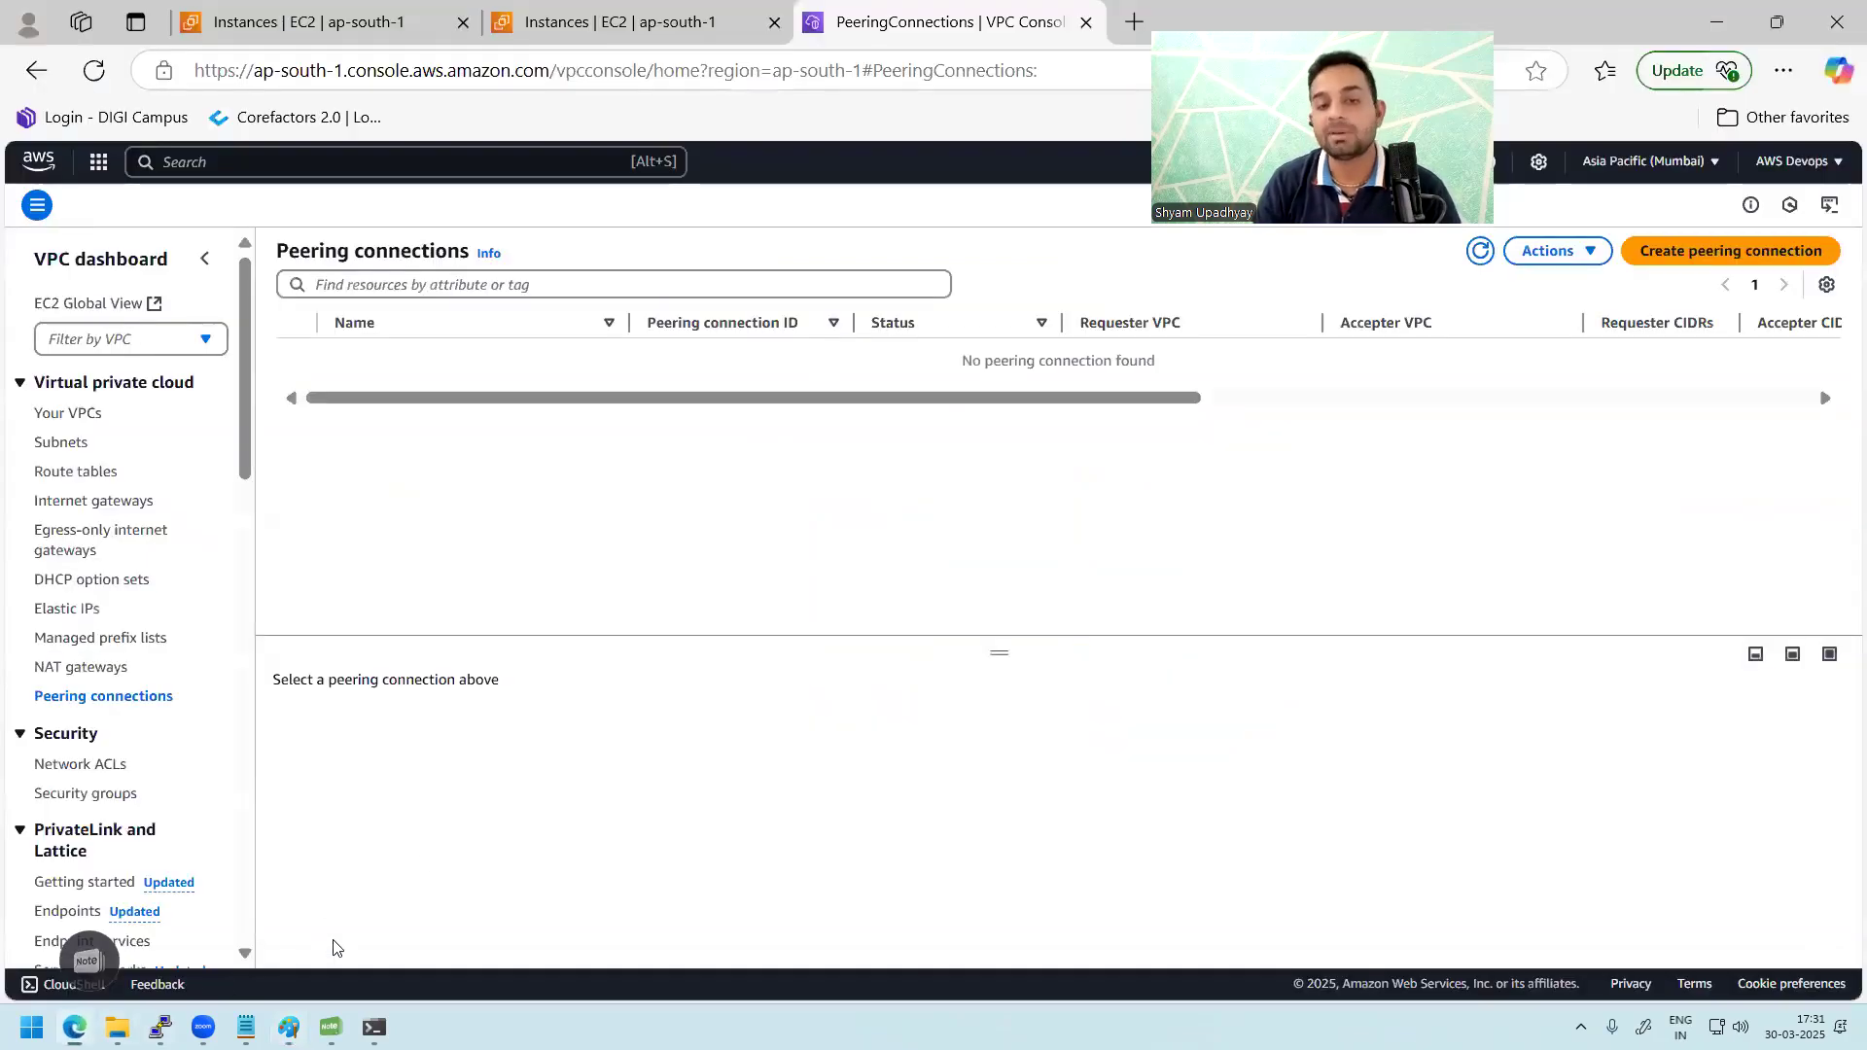
pyautogui.click(1684, 261)
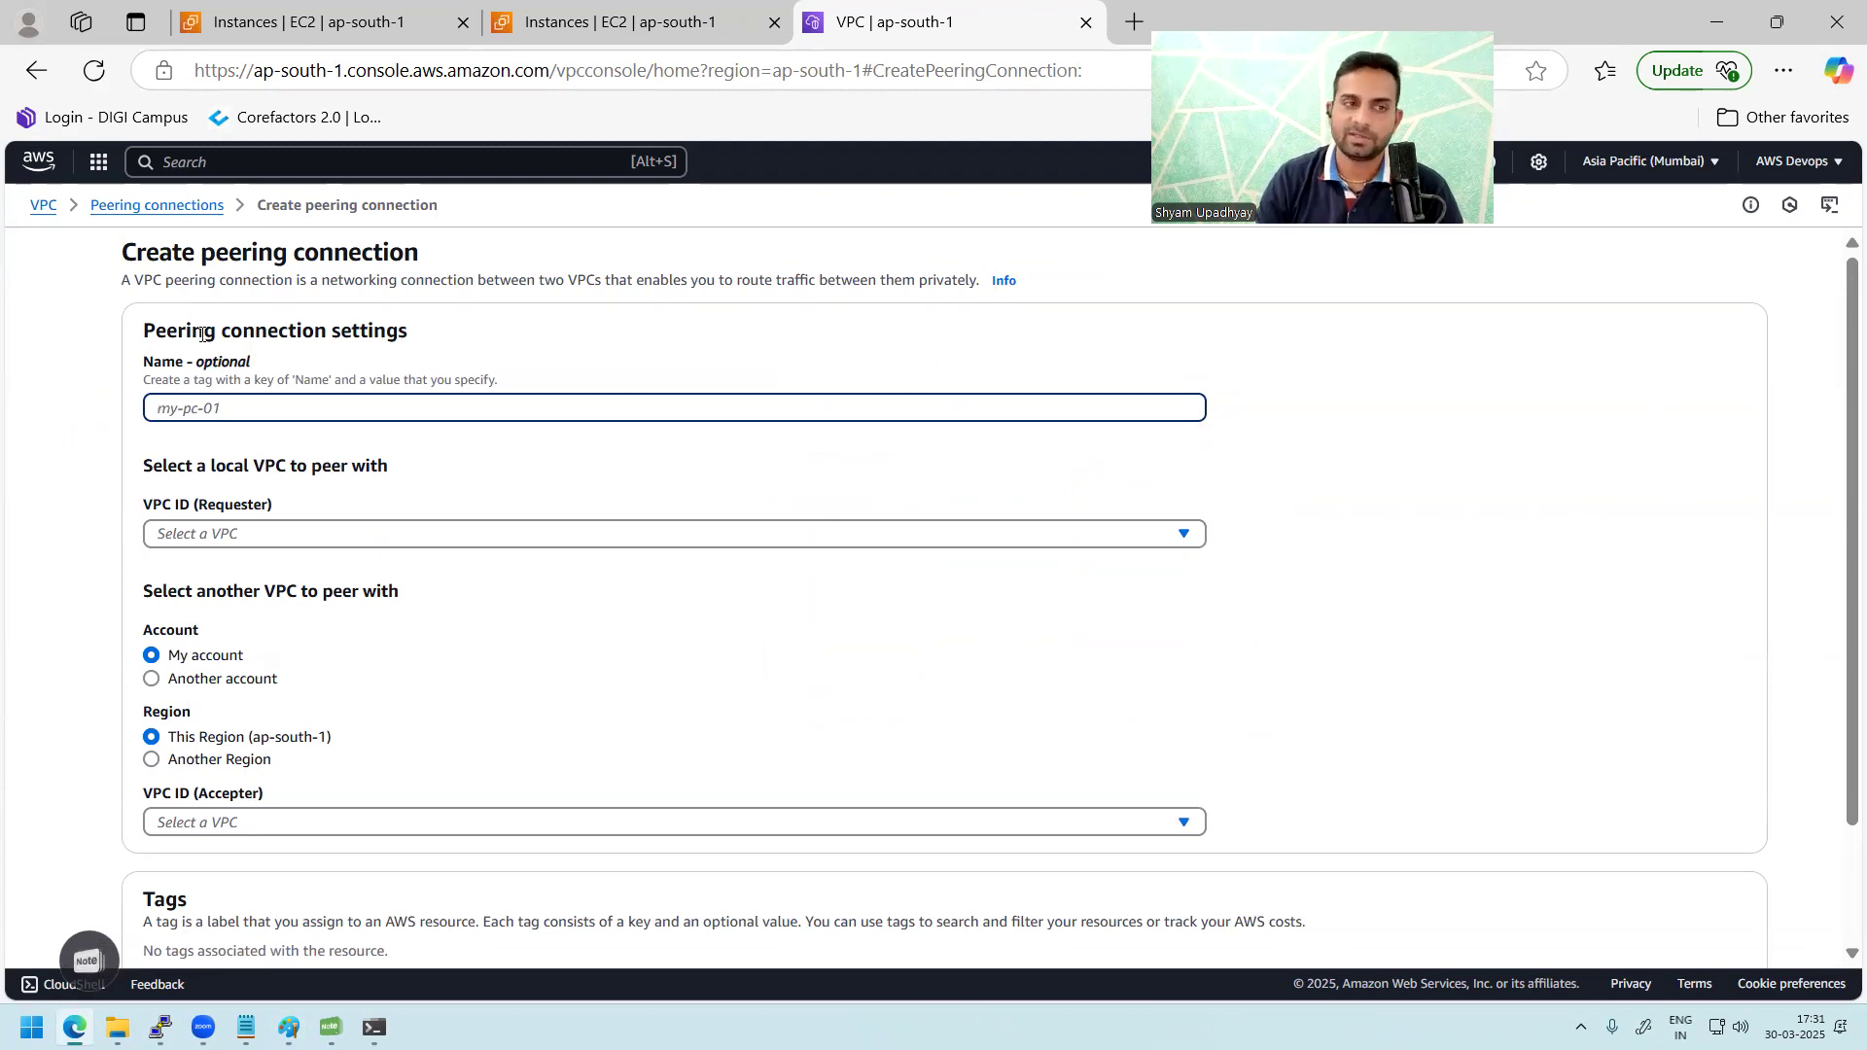
pyautogui.click(560, 404)
pyautogui.write('VPCA')
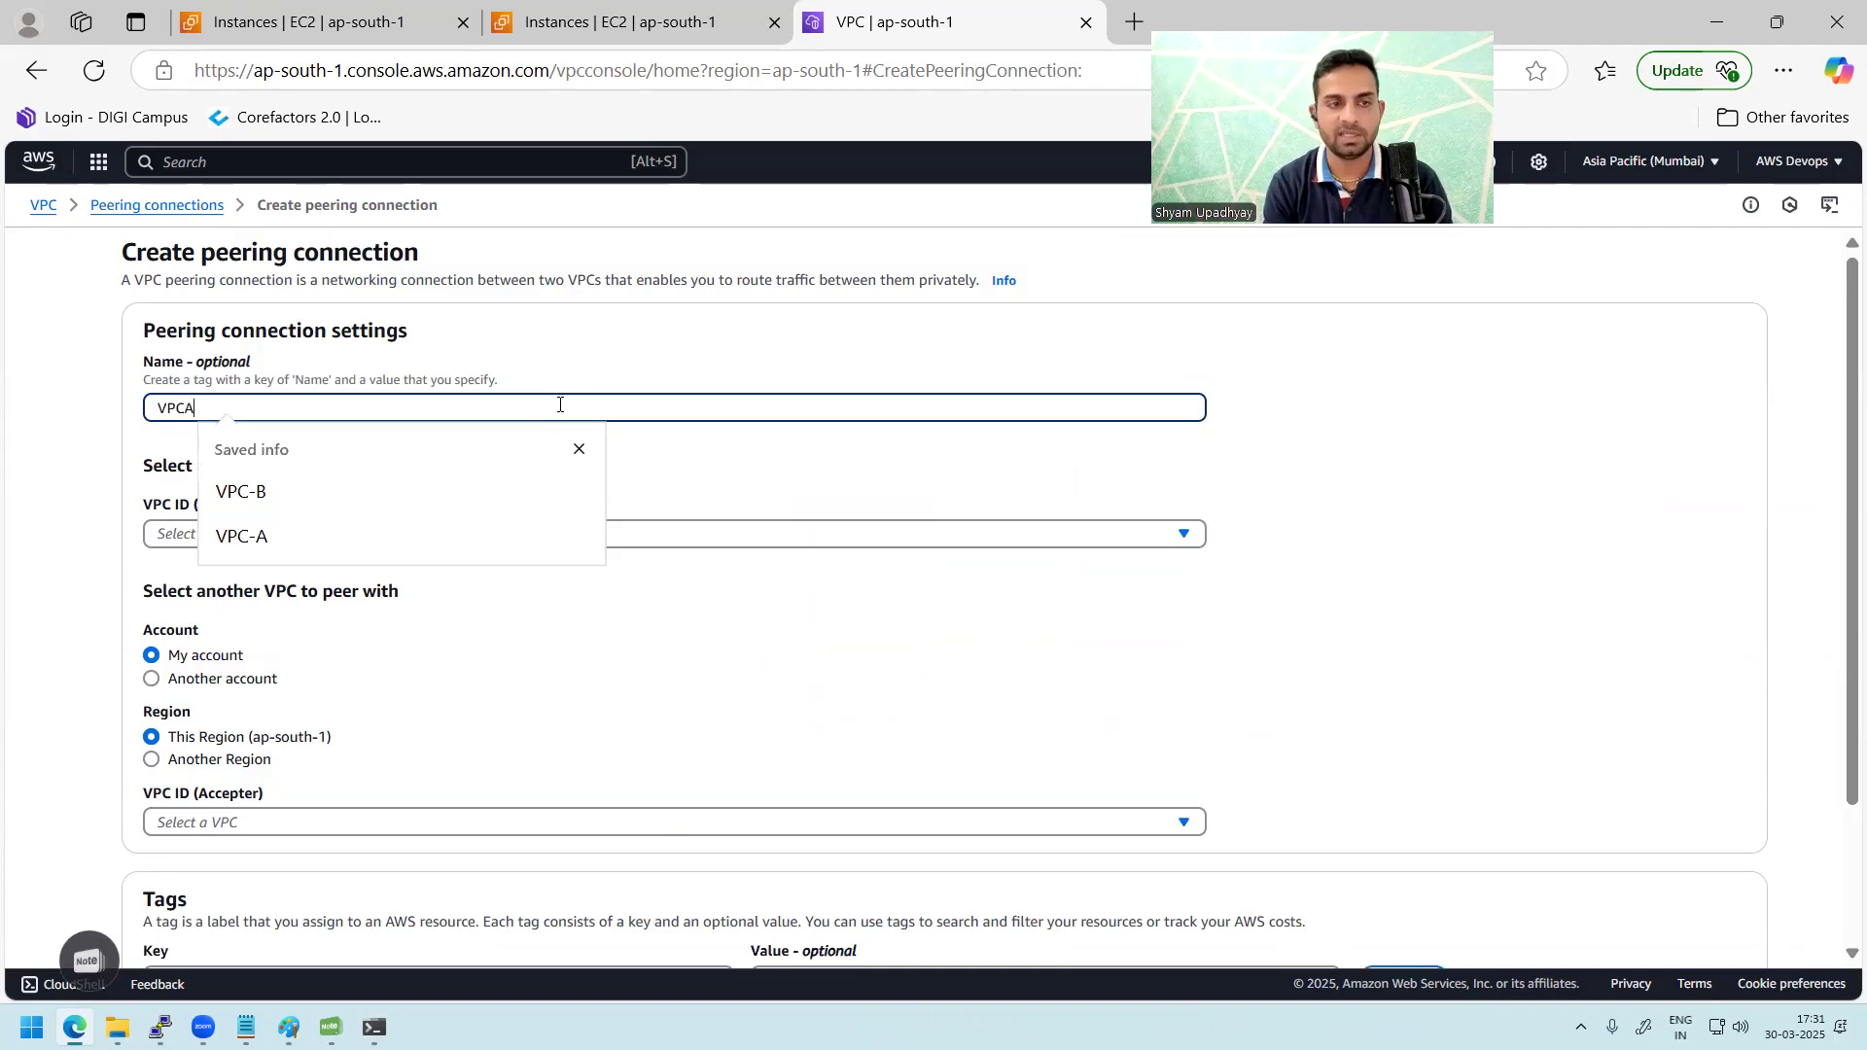
pyautogui.write('-to-VPC')
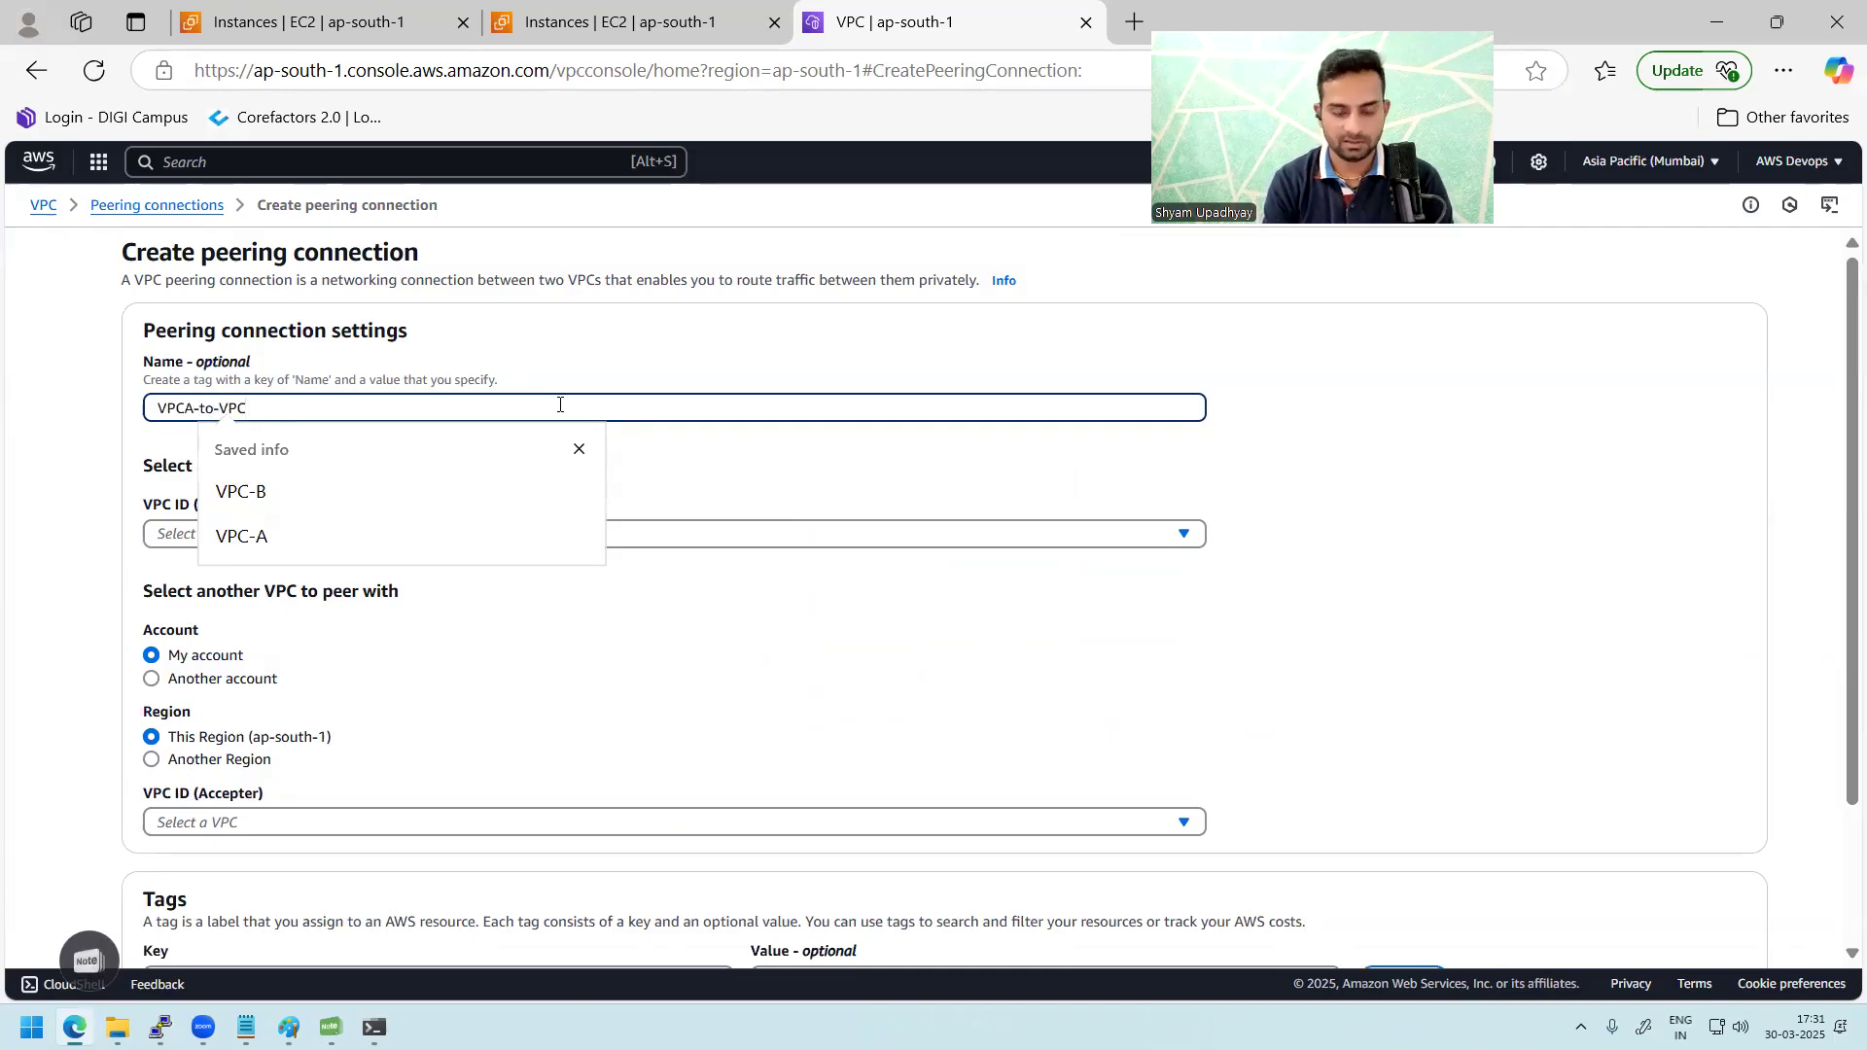
pyautogui.write('B-Connection')
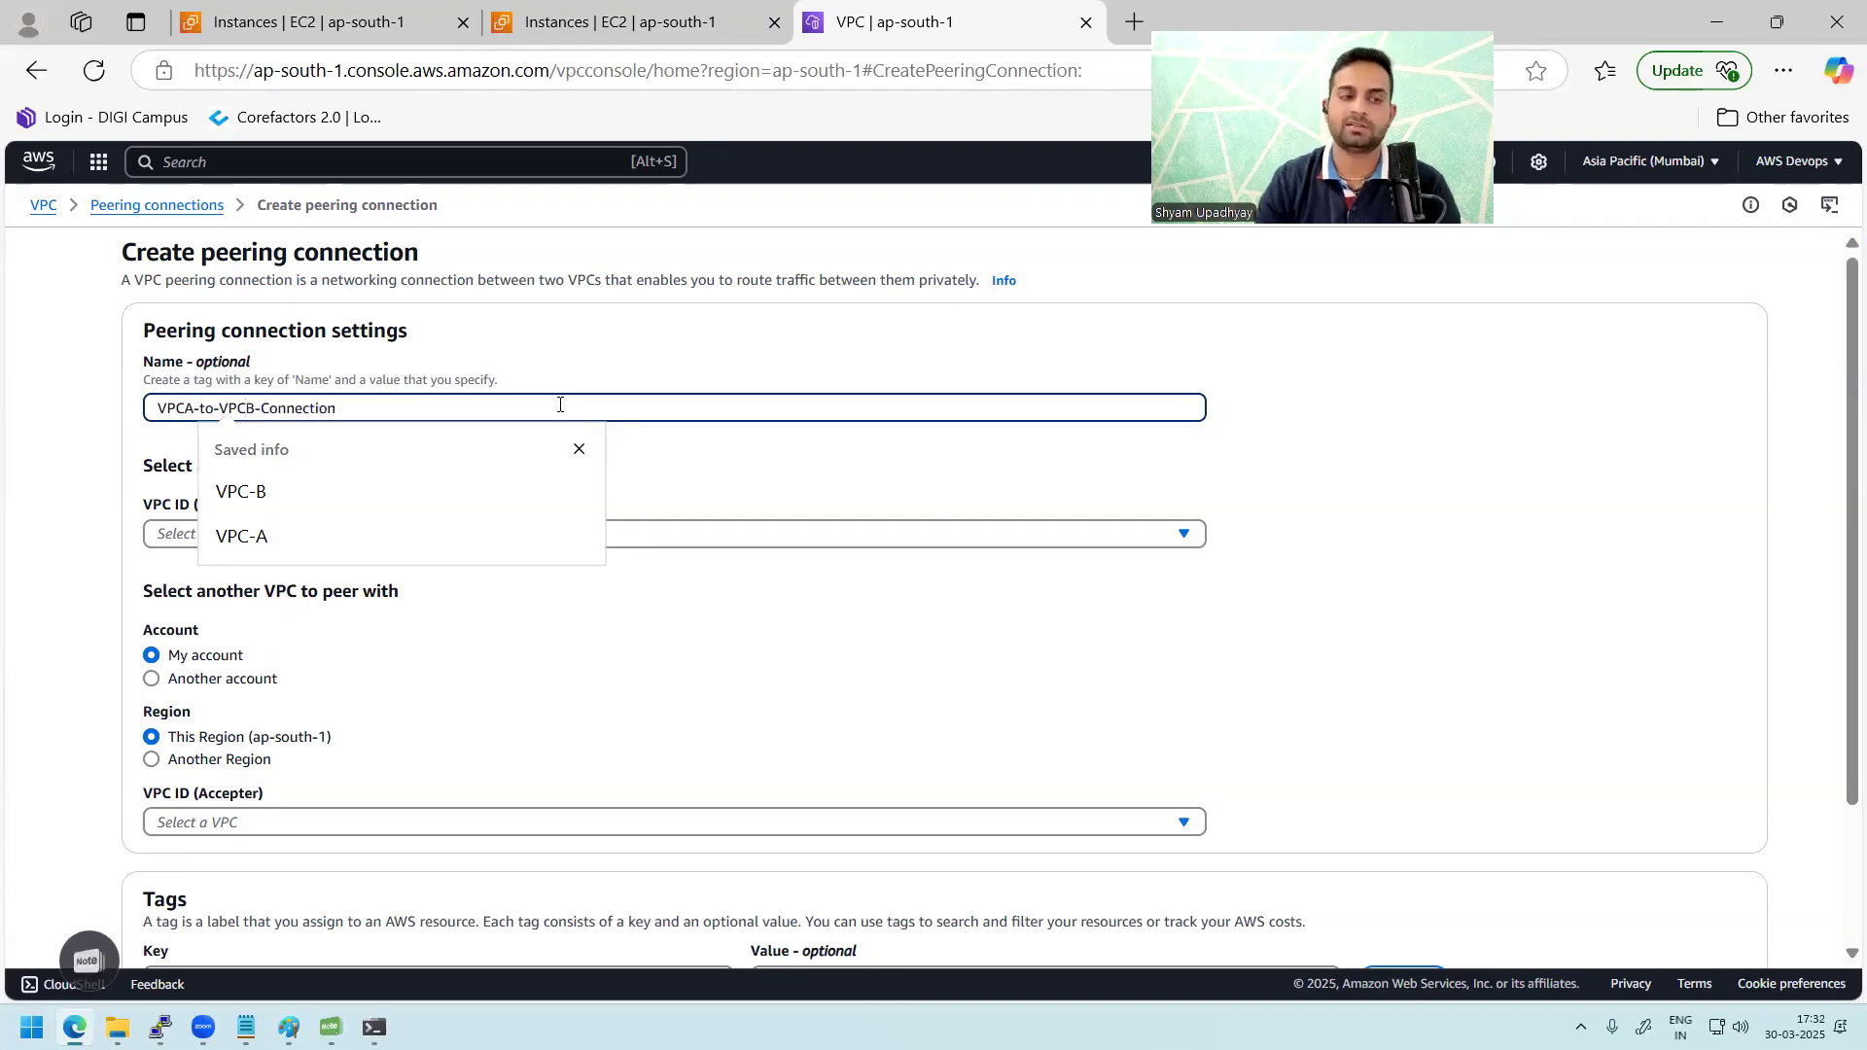
pyautogui.click(1479, 450)
# Step: Select the default VPC, VPC-A, as the requester for the peering connection
pyautogui.moveTo(143, 465); pyautogui.dragTo(358, 470)
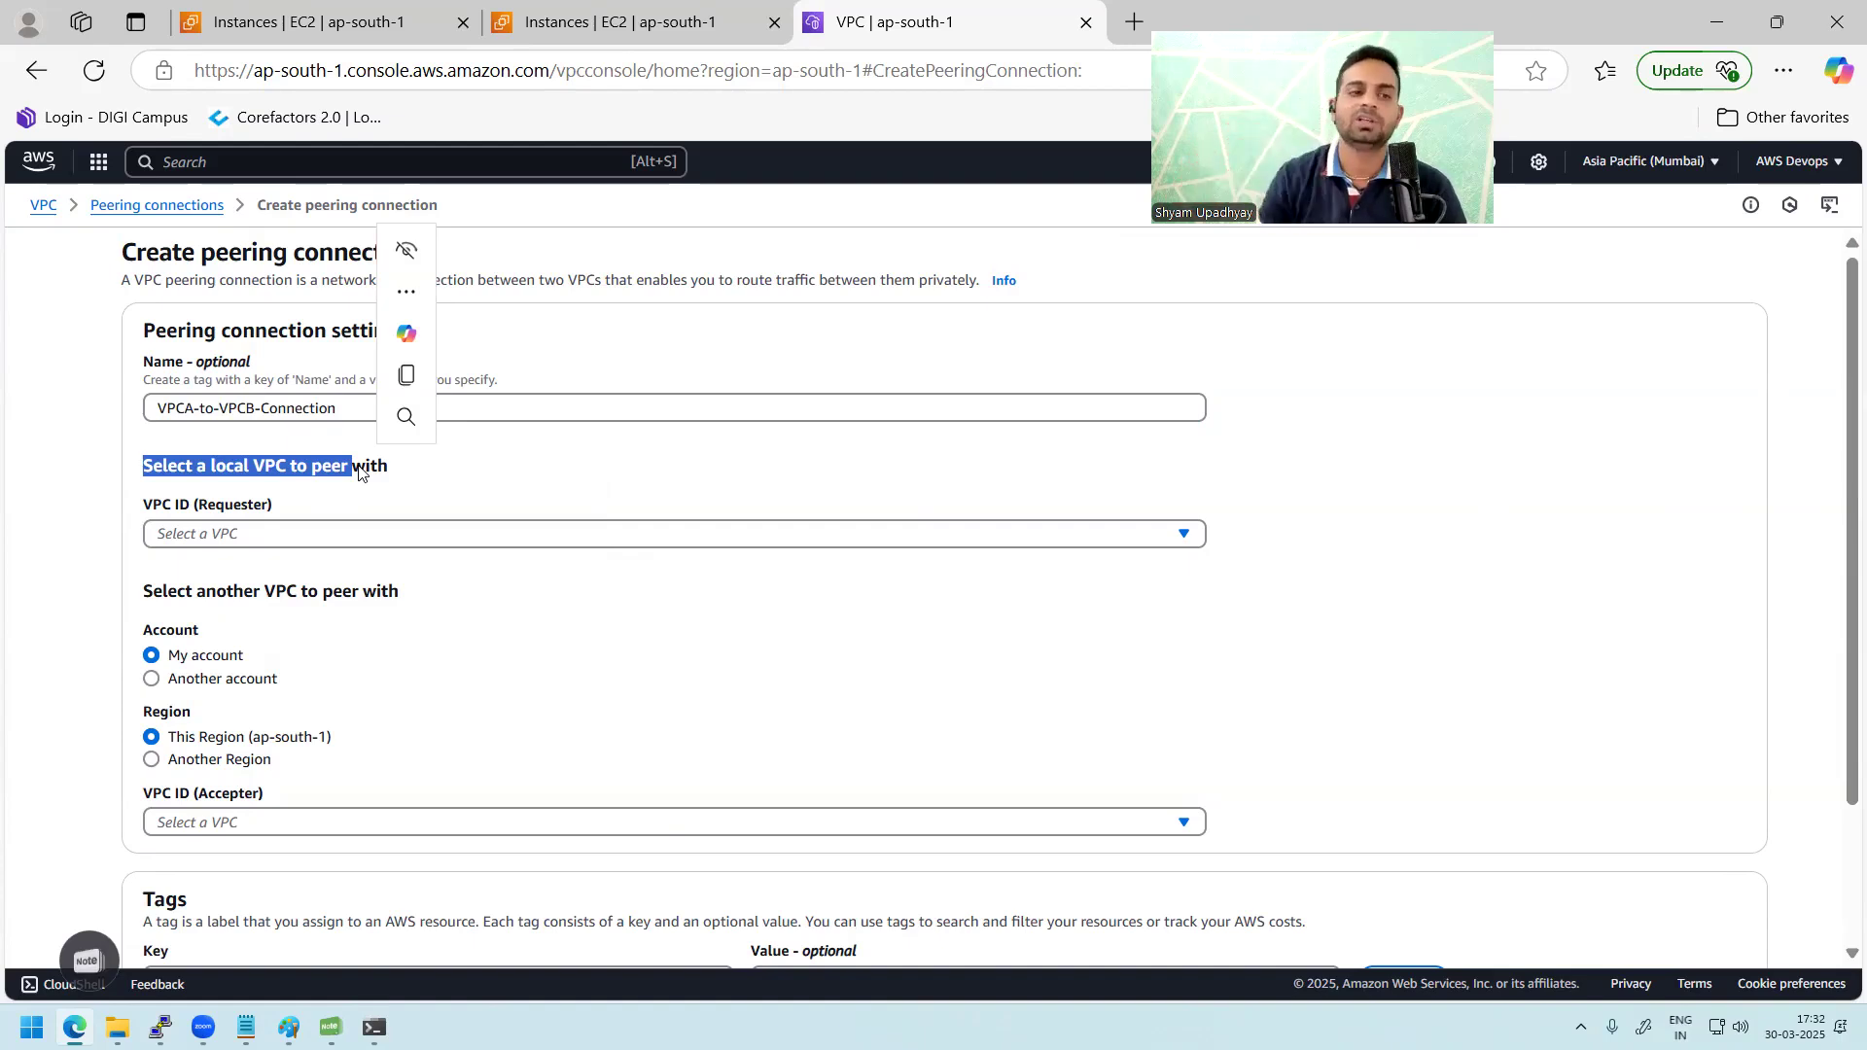
pyautogui.click(420, 533)
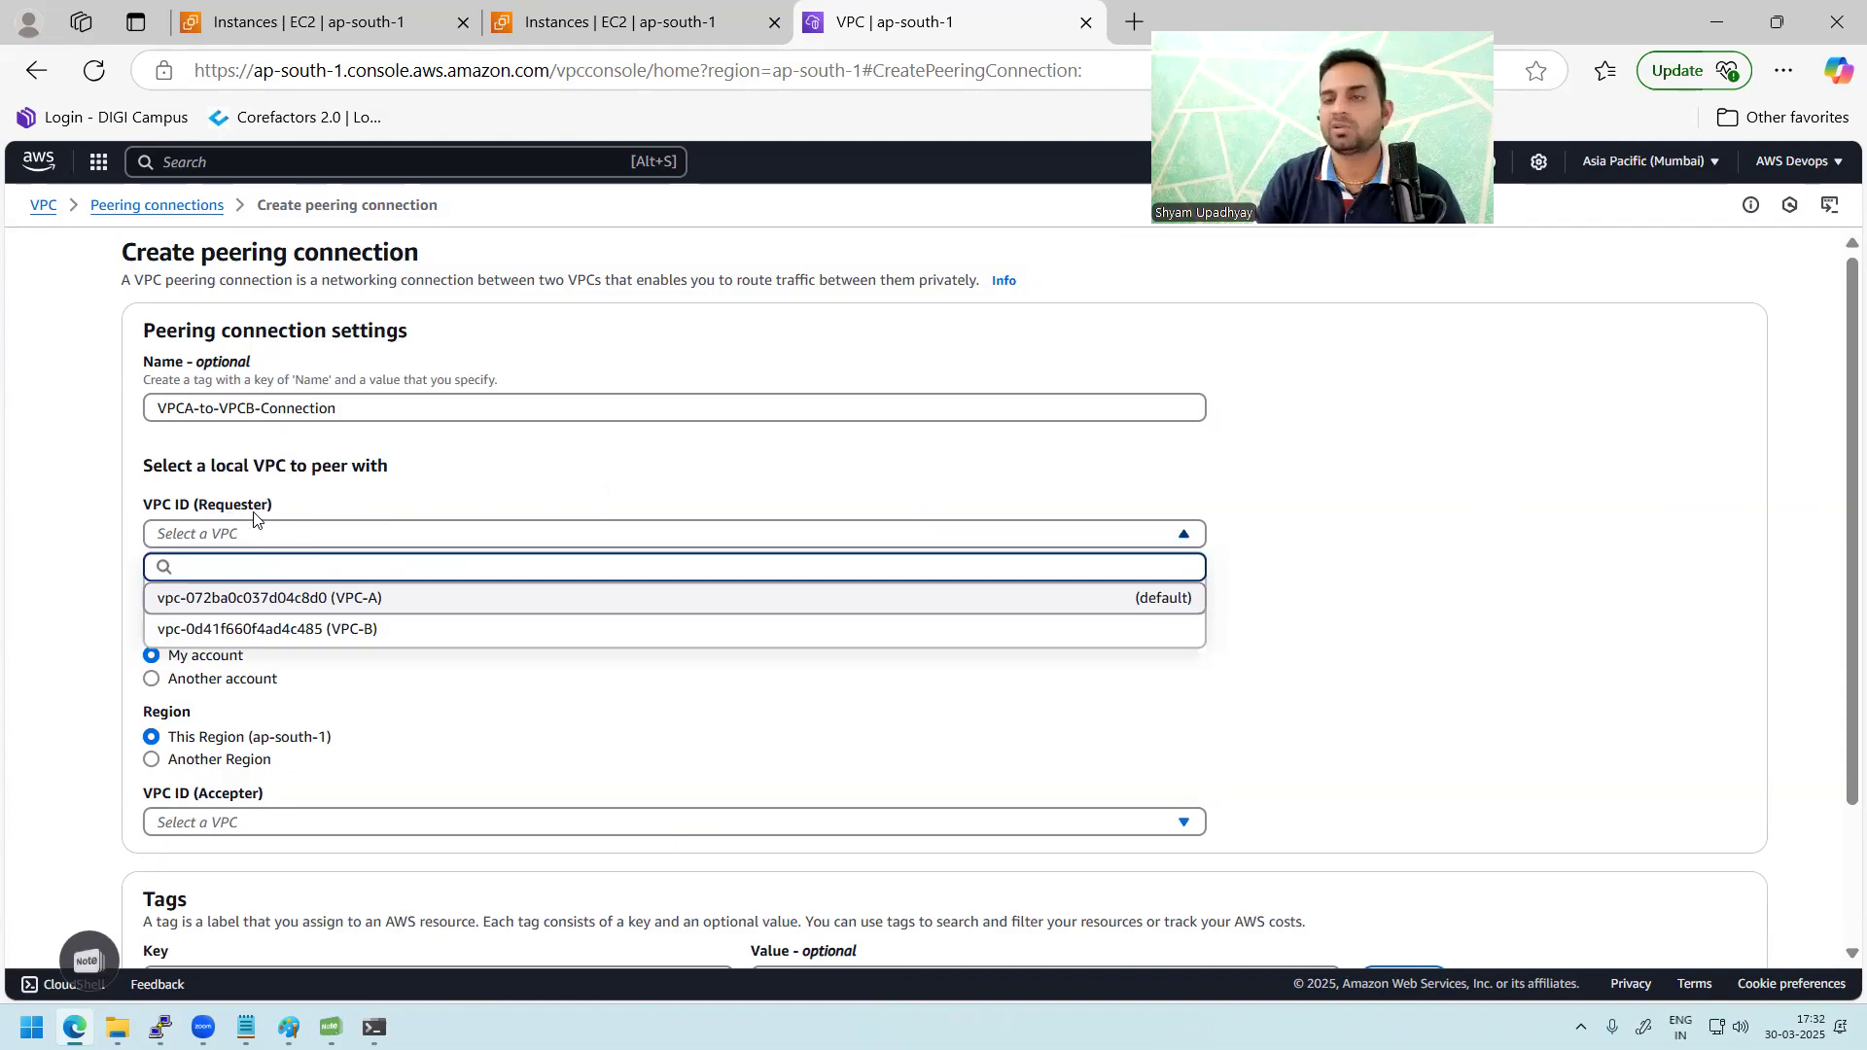
pyautogui.click(360, 602)
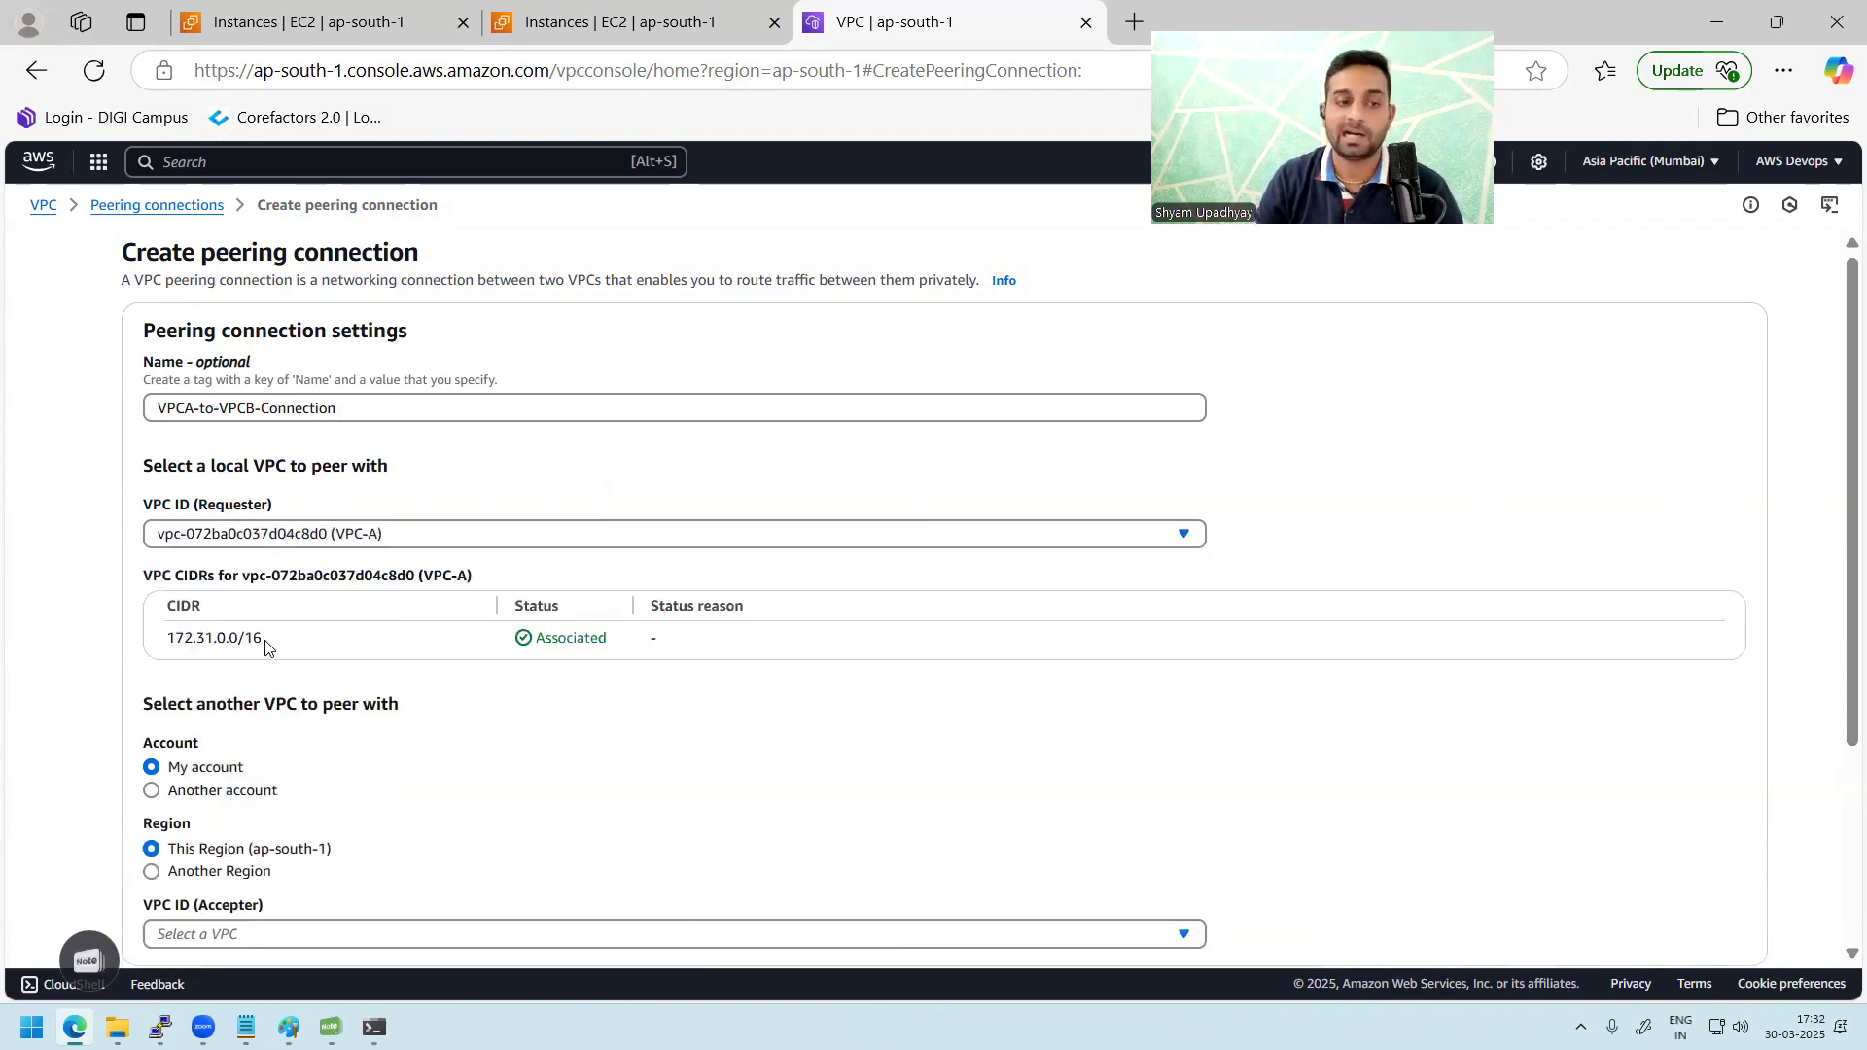
# Step: Choose VPC-B in the same account and this Region (ap-south-1) as the accepter for the peering connection
pyautogui.moveTo(265, 638); pyautogui.dragTo(169, 642)
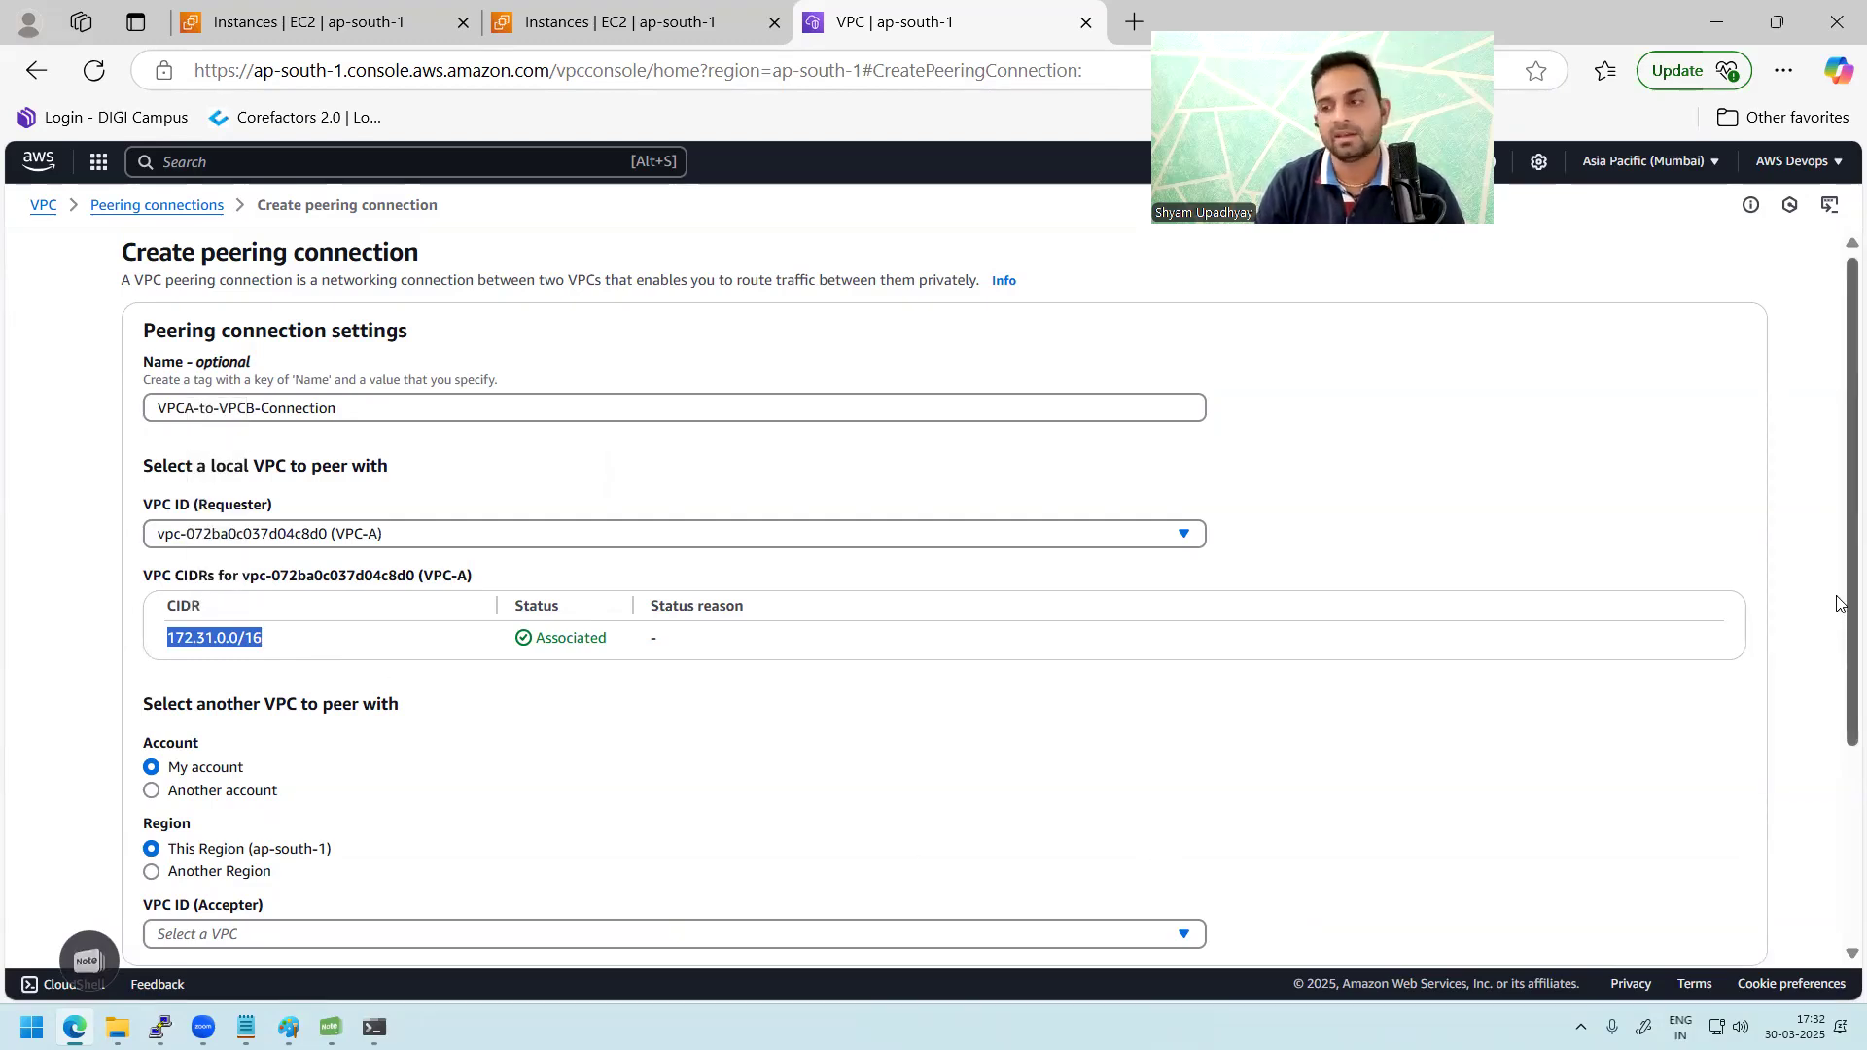
pyautogui.scroll(-3, 1841, 603)
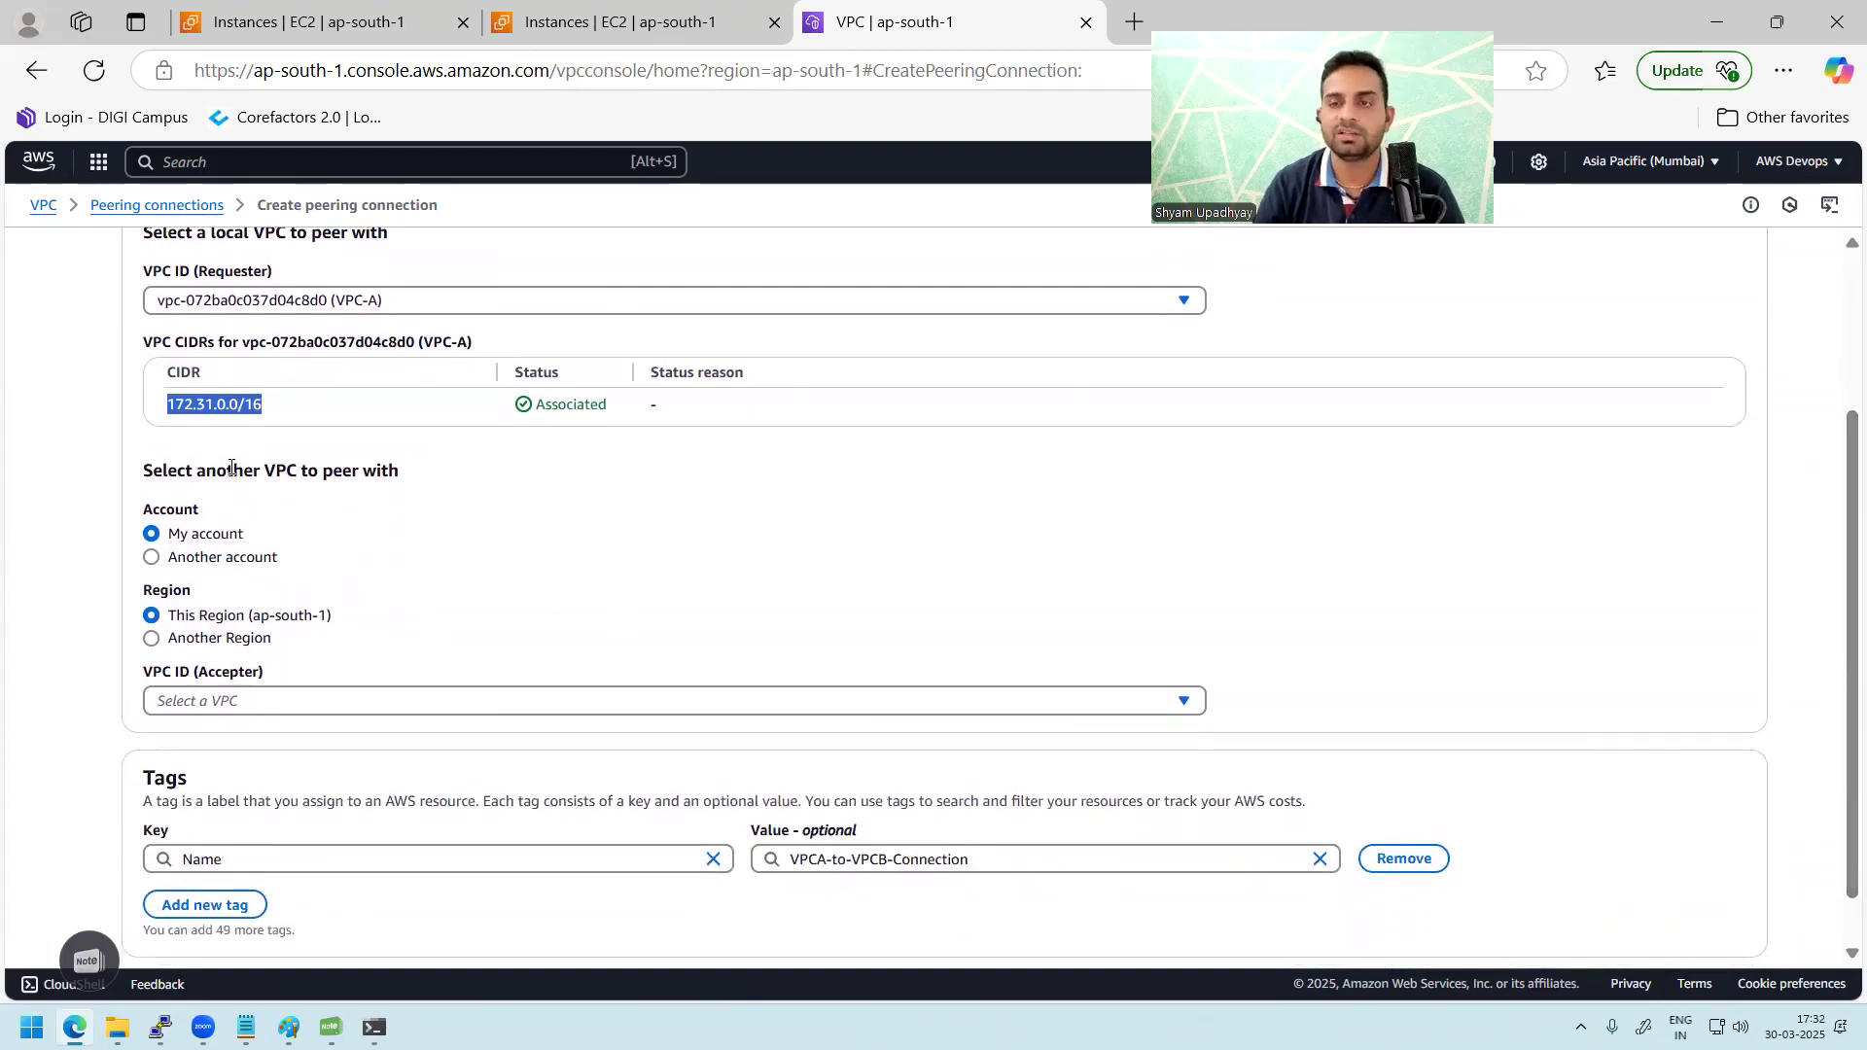
pyautogui.moveTo(251, 542); pyautogui.dragTo(193, 541)
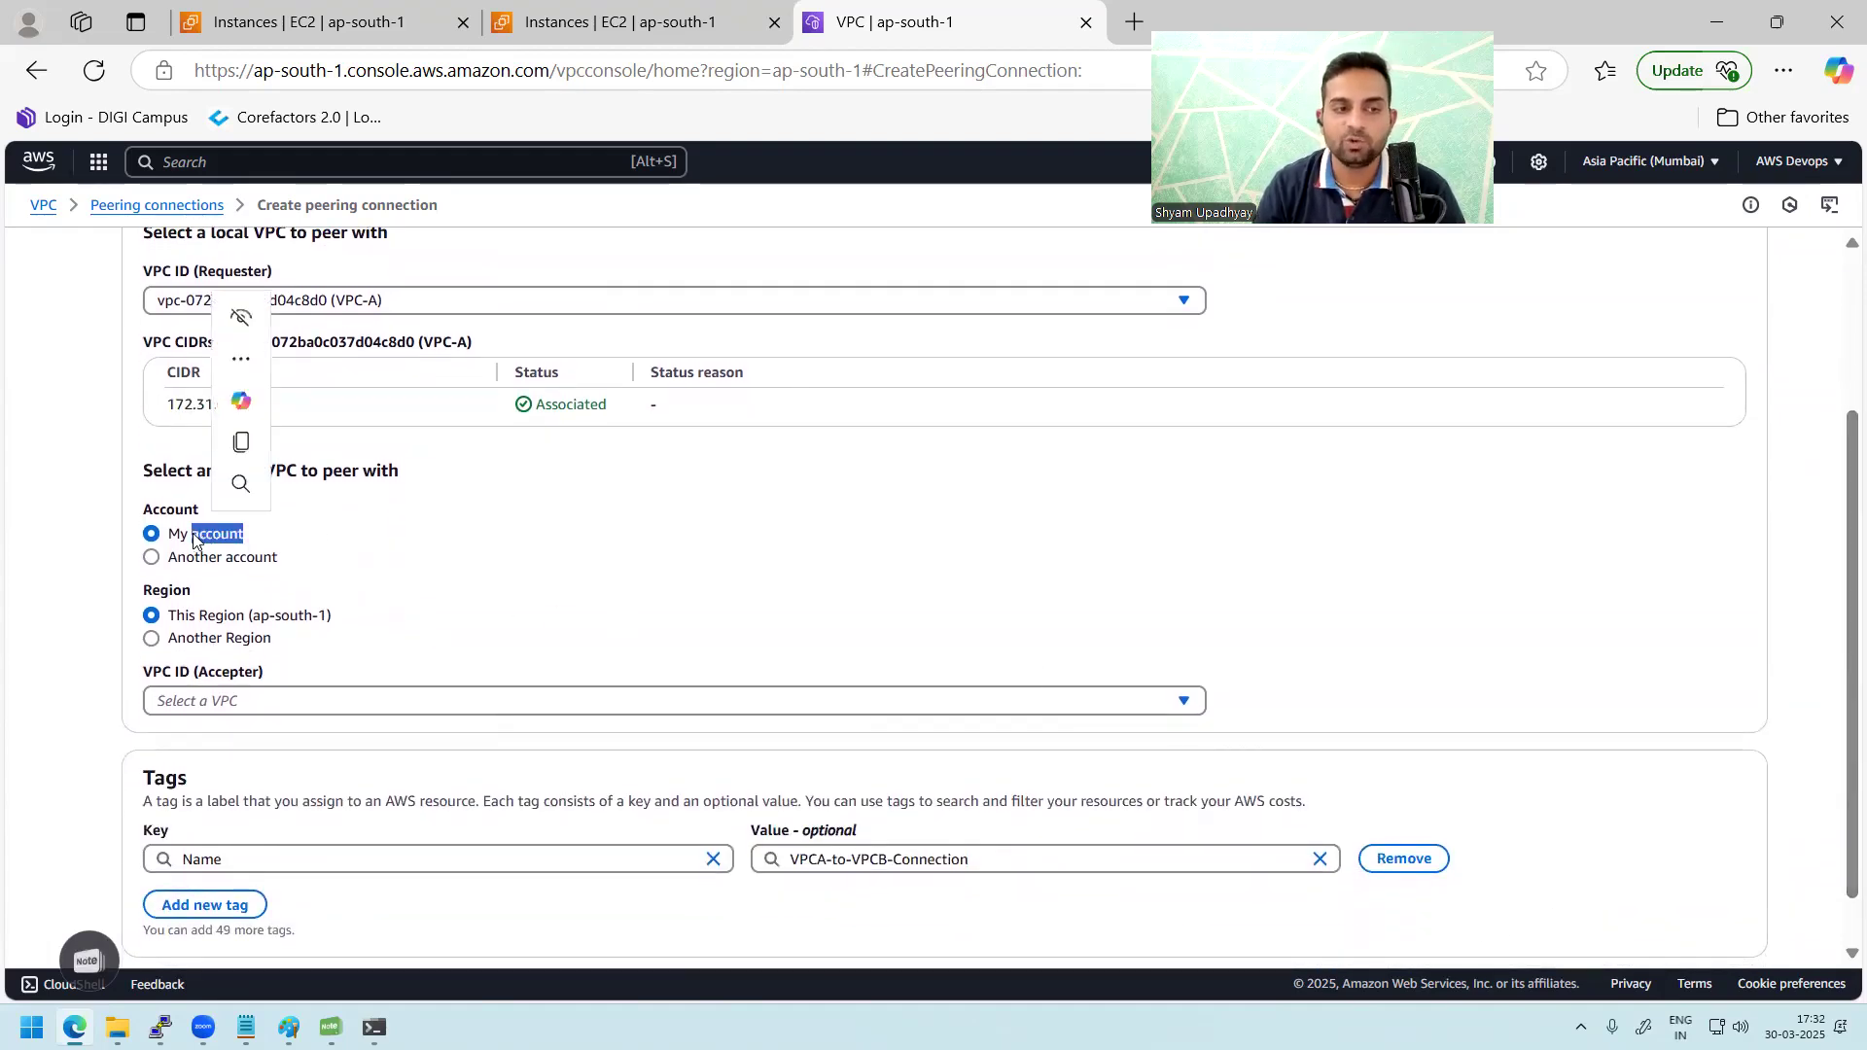
pyautogui.moveTo(332, 617); pyautogui.dragTo(276, 615)
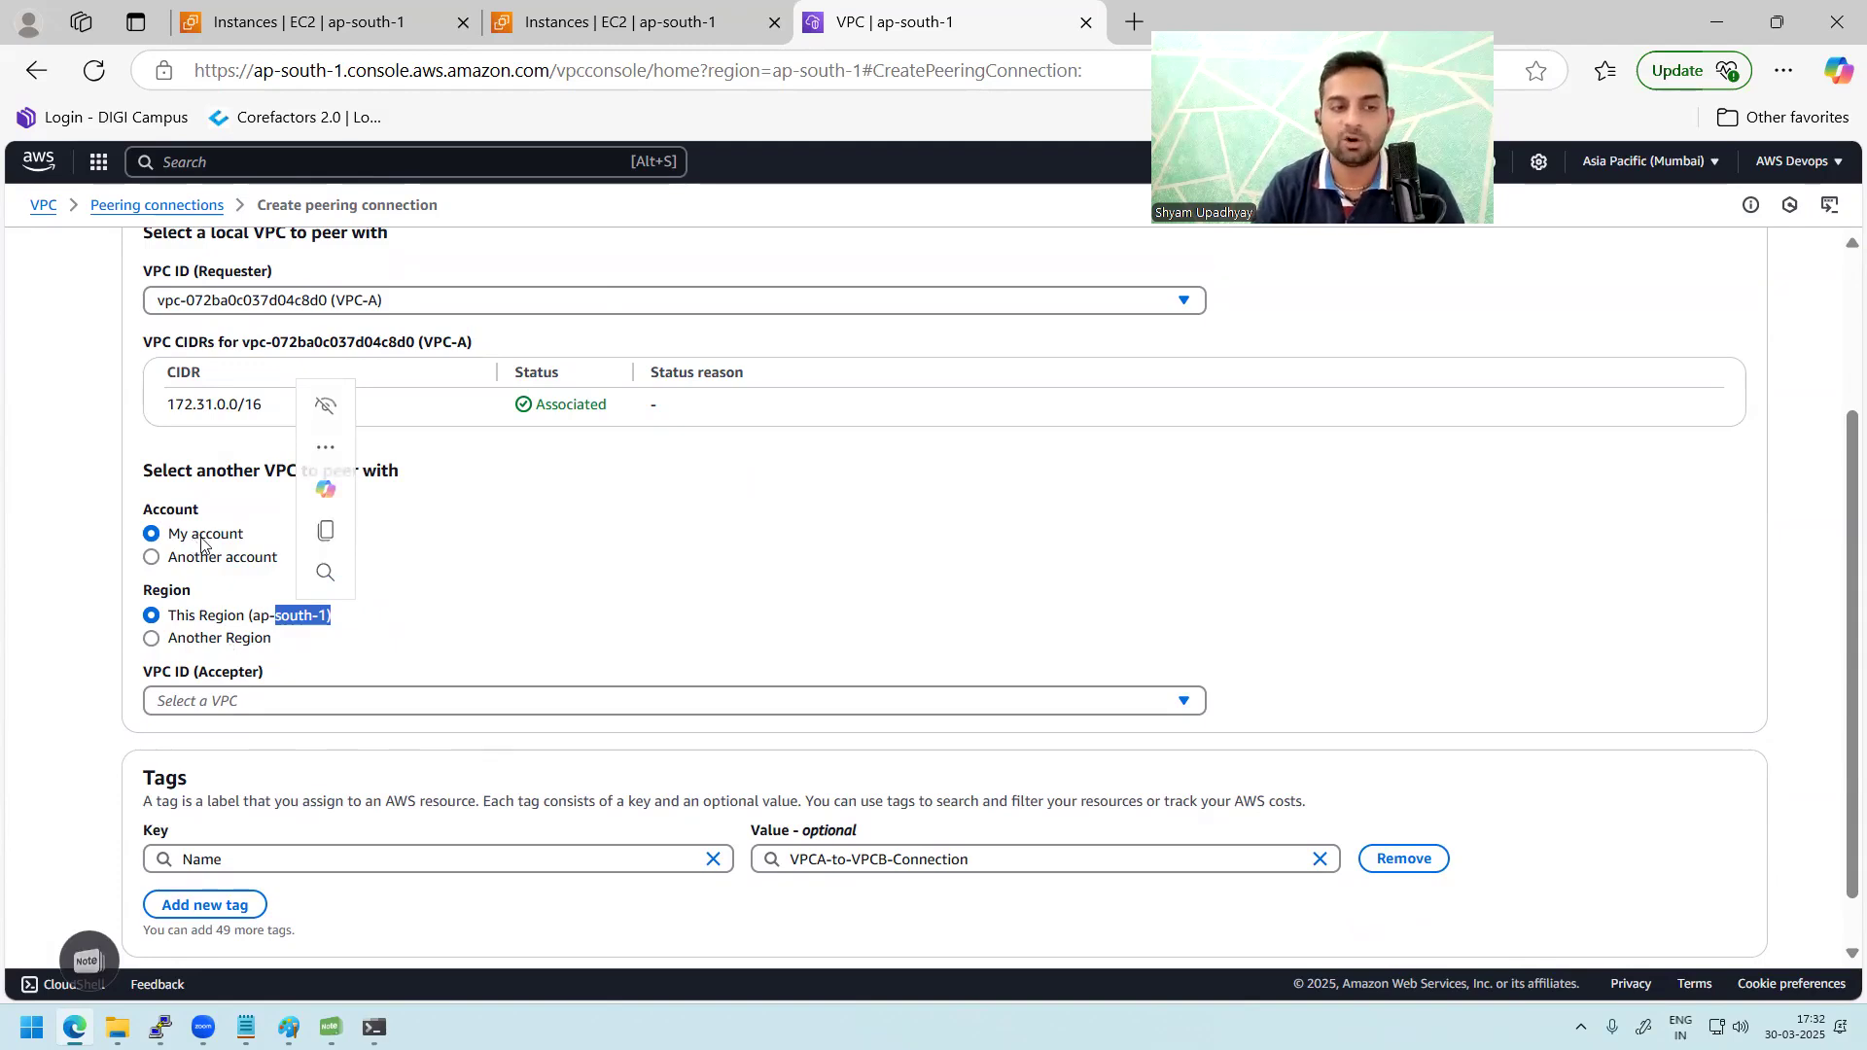
pyautogui.click(209, 618)
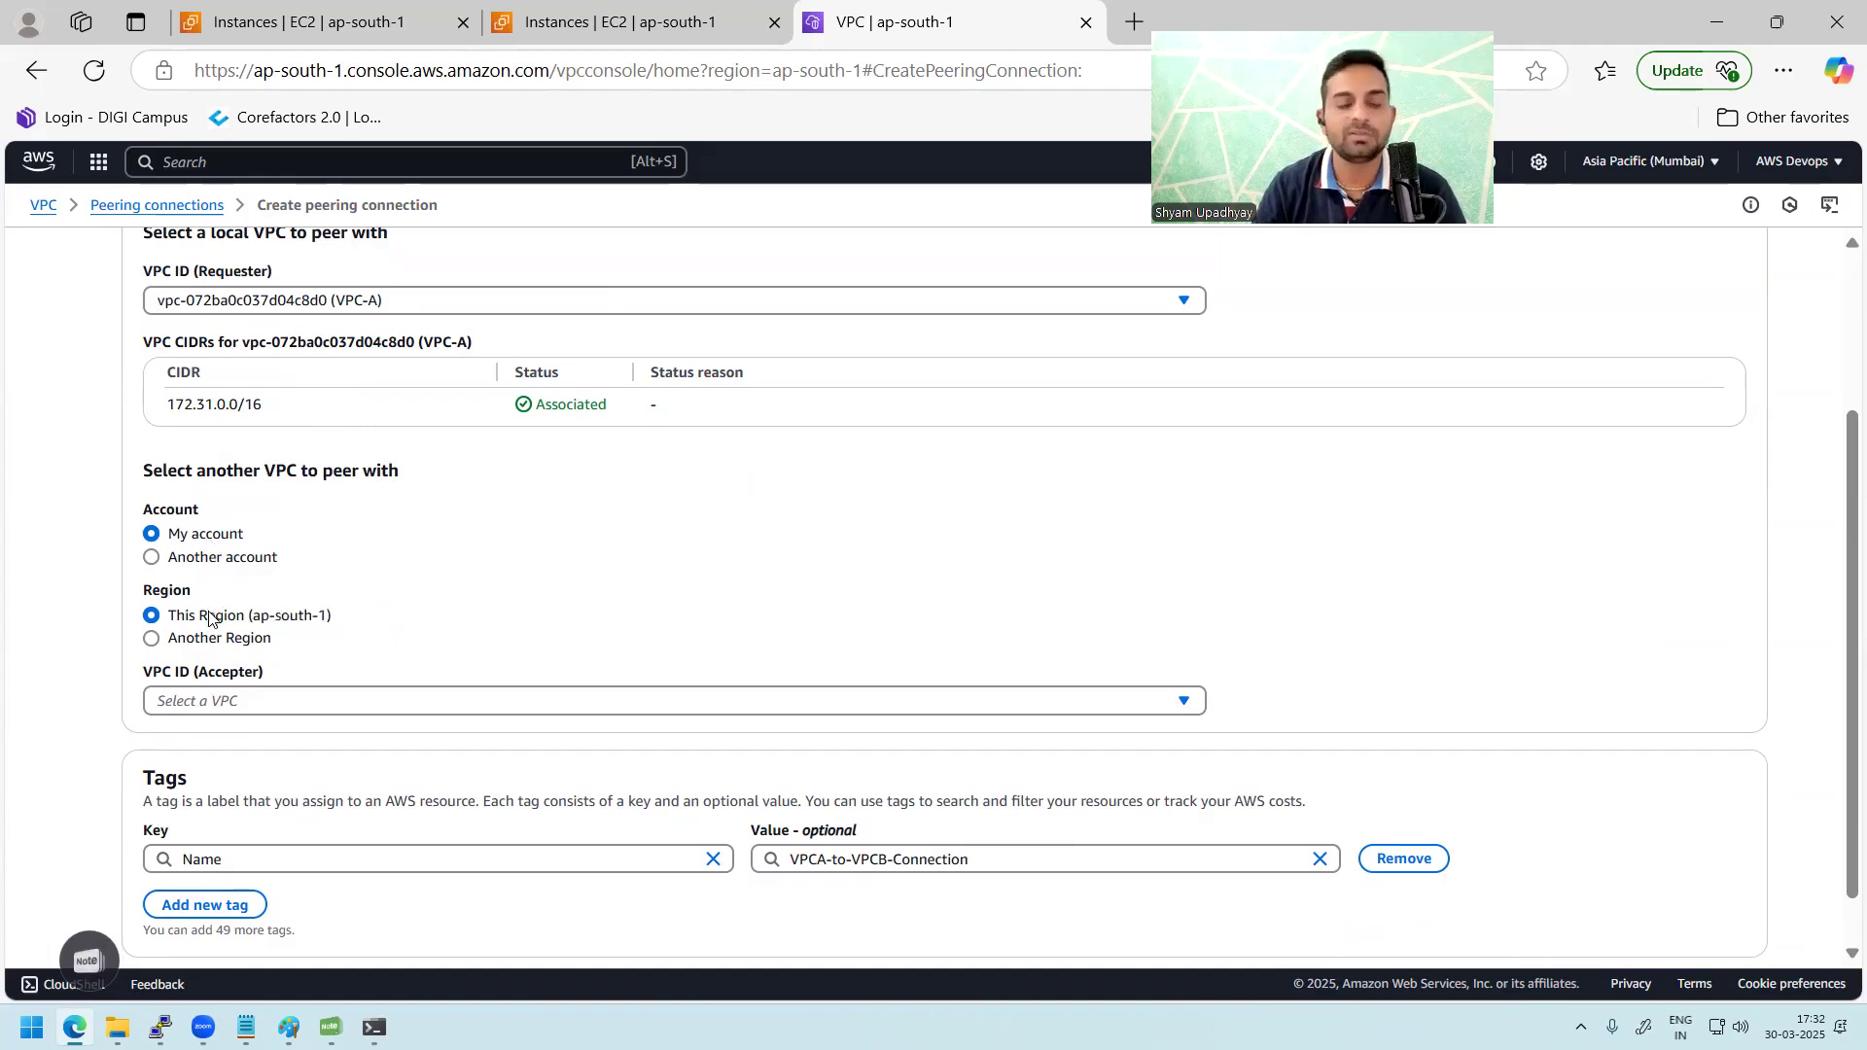
pyautogui.click(278, 702)
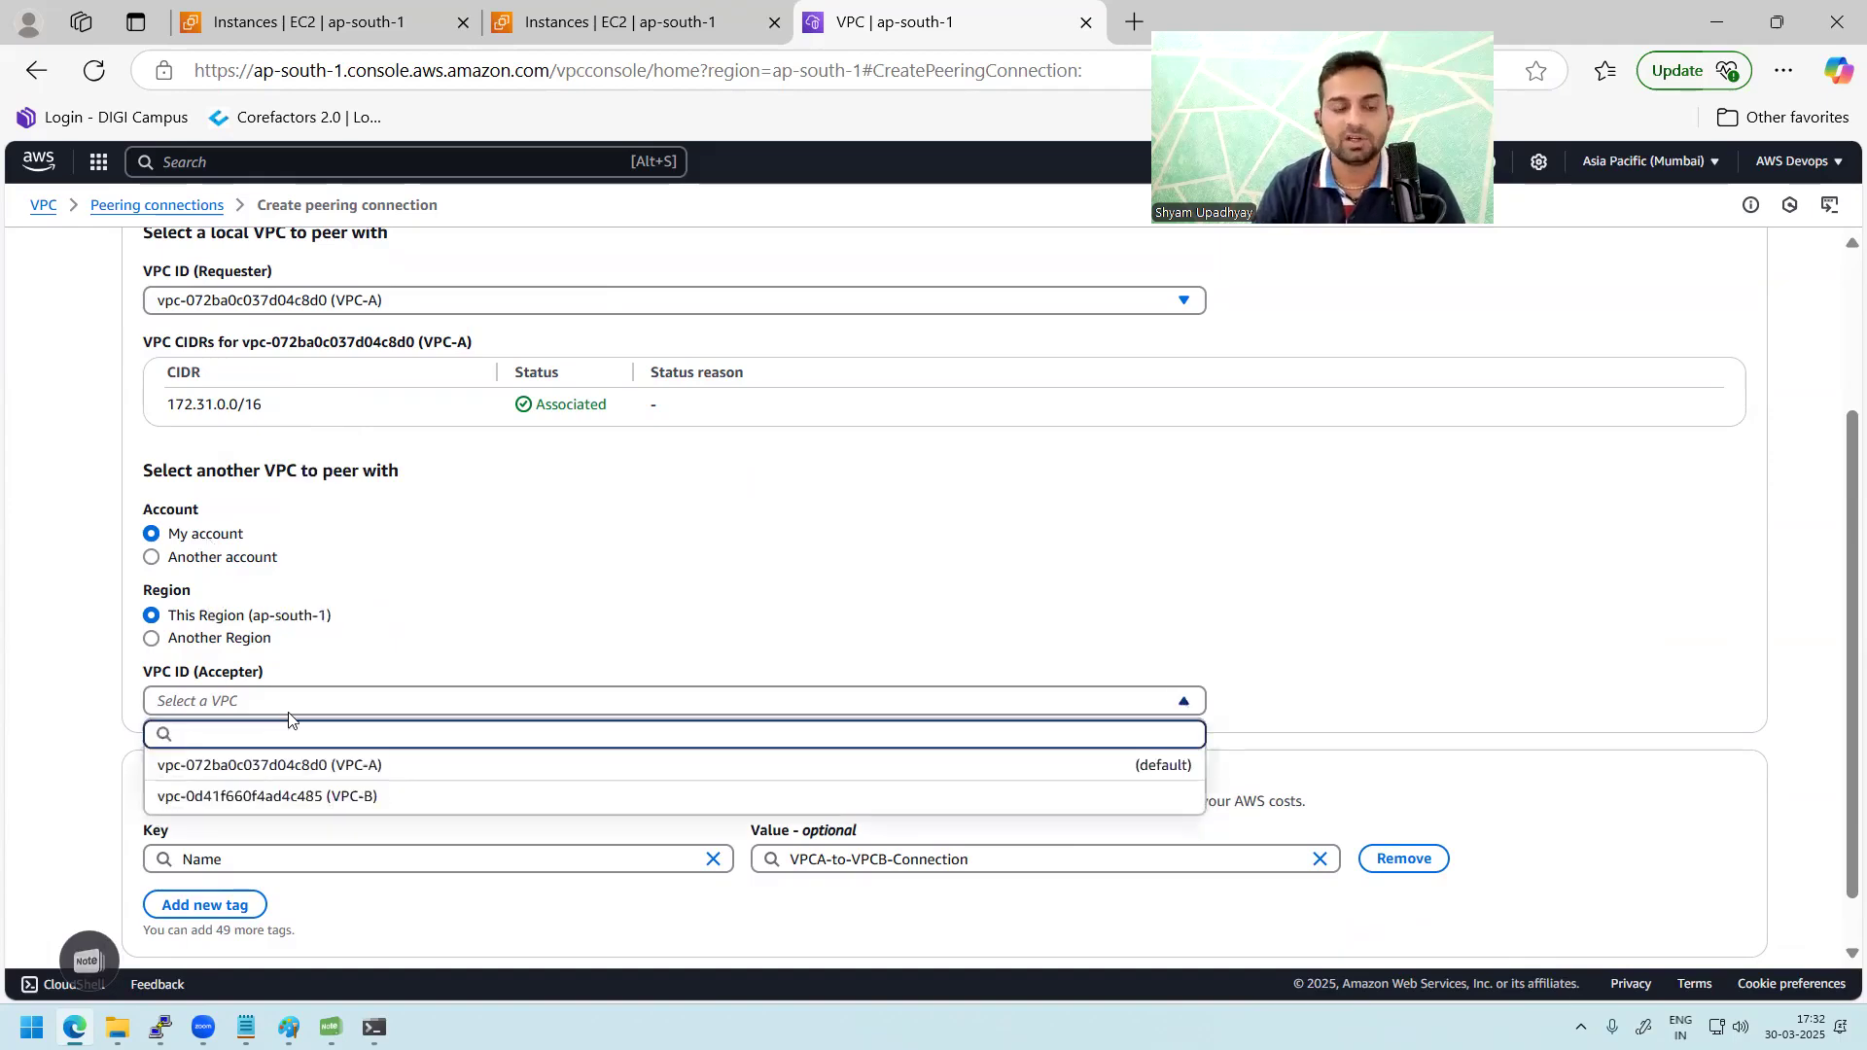
pyautogui.click(350, 799)
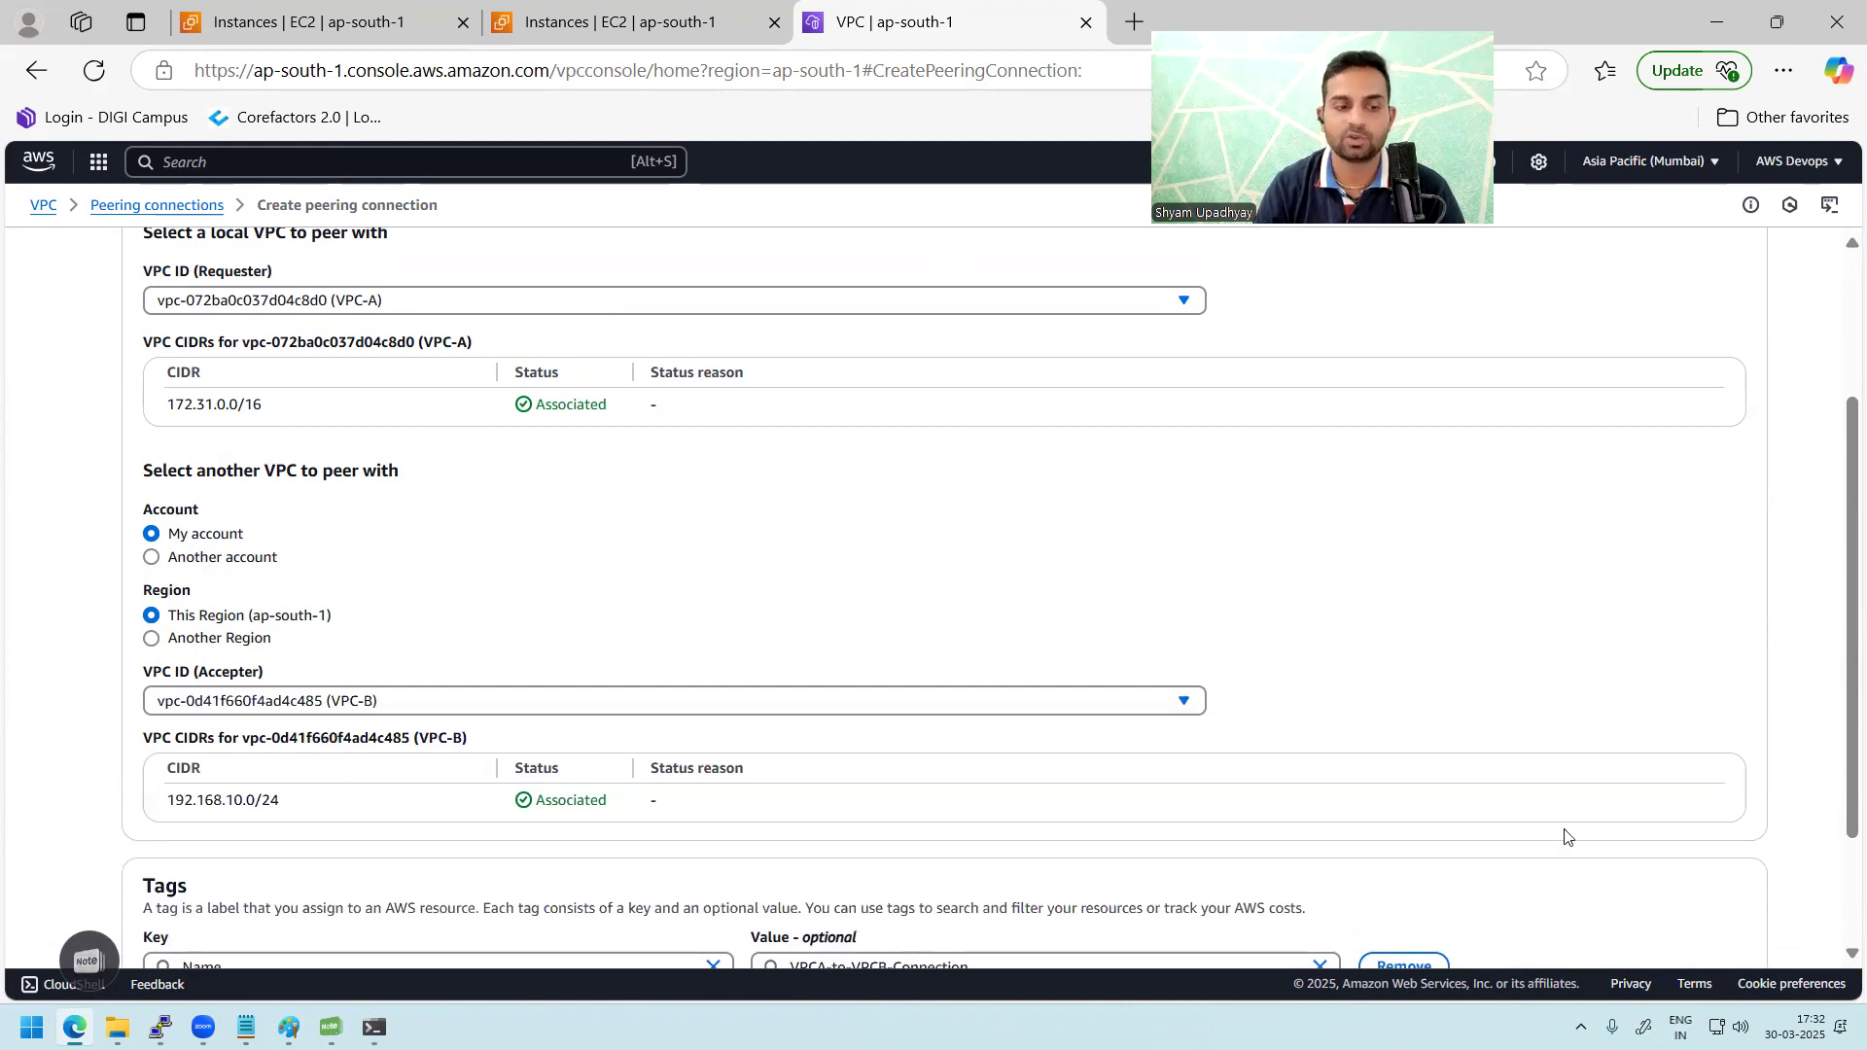
# Step: Create the VPCA-to-VPCB-Connection peering connection and dismiss the creation notice
pyautogui.scroll(-3, 1841, 658)
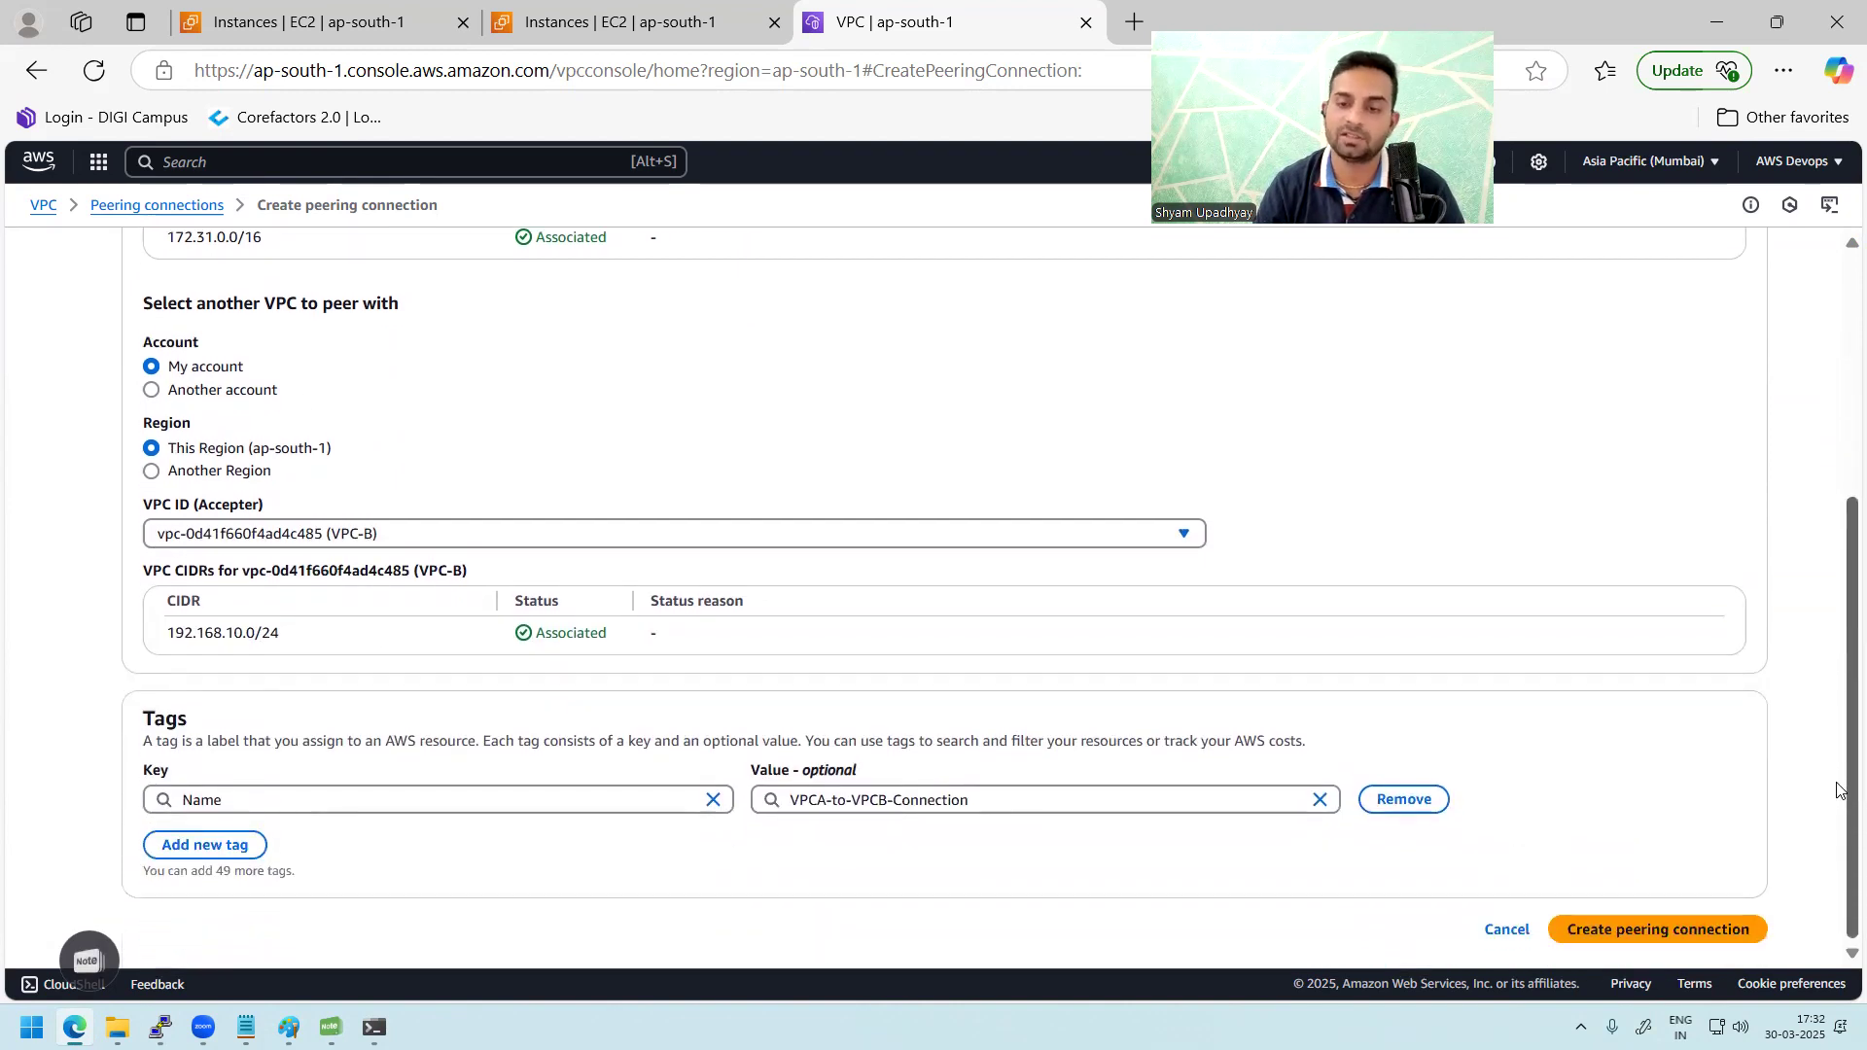
pyautogui.click(1683, 931)
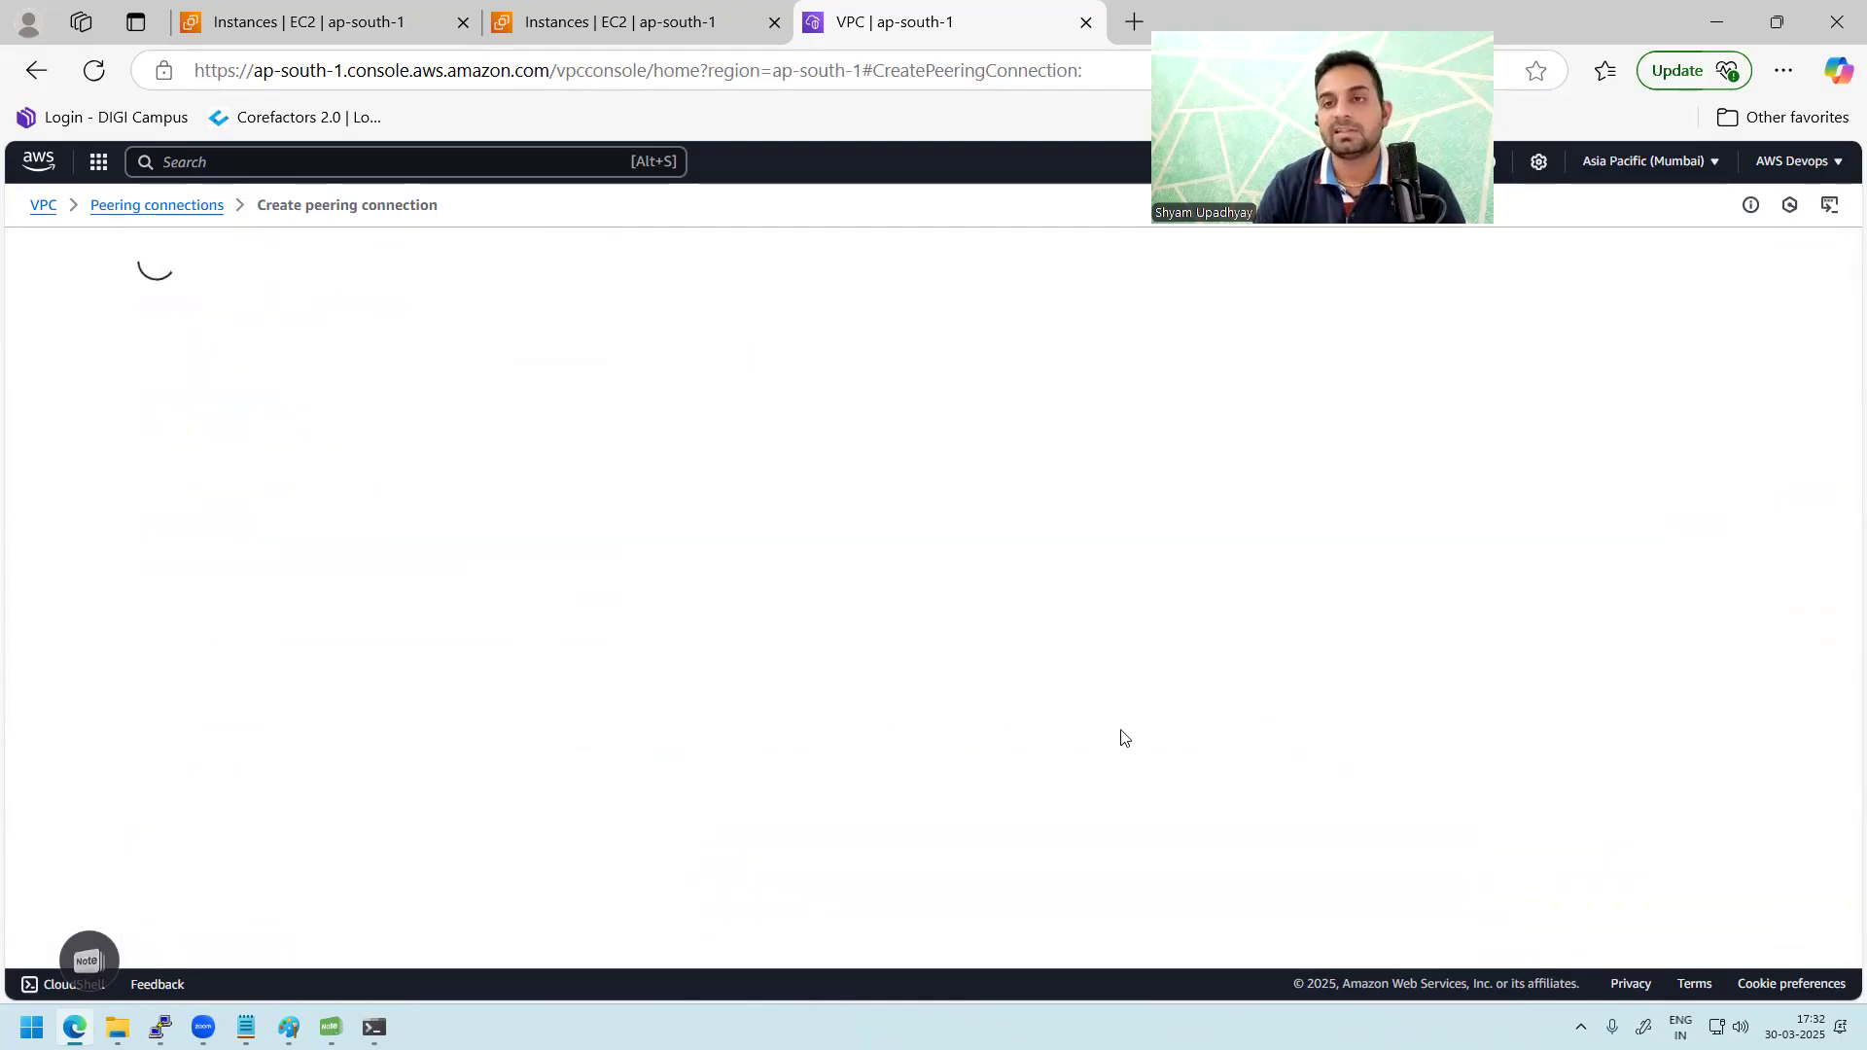
pyautogui.click(1809, 251)
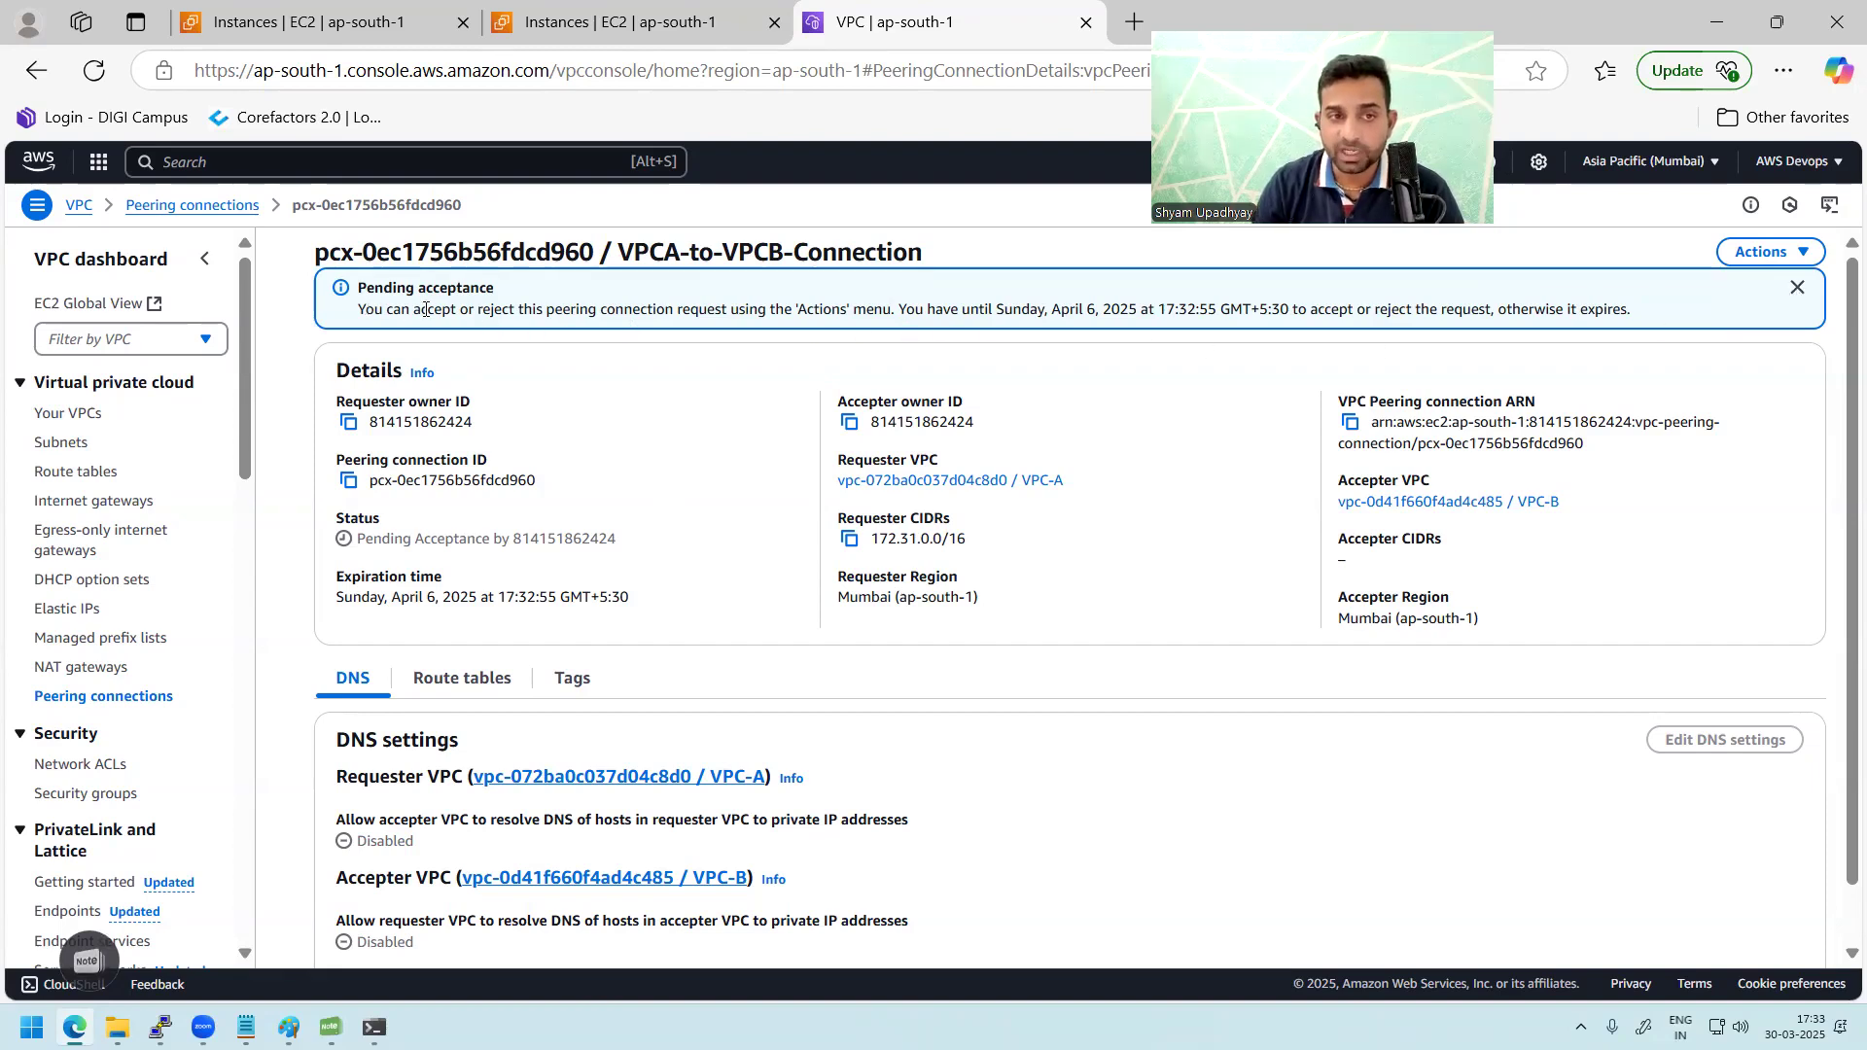
# Step: Review the new peering connection's acceptance notice, owner IDs, requester and accepter VPCs, and CIDR fields
pyautogui.moveTo(672, 311); pyautogui.dragTo(890, 311)
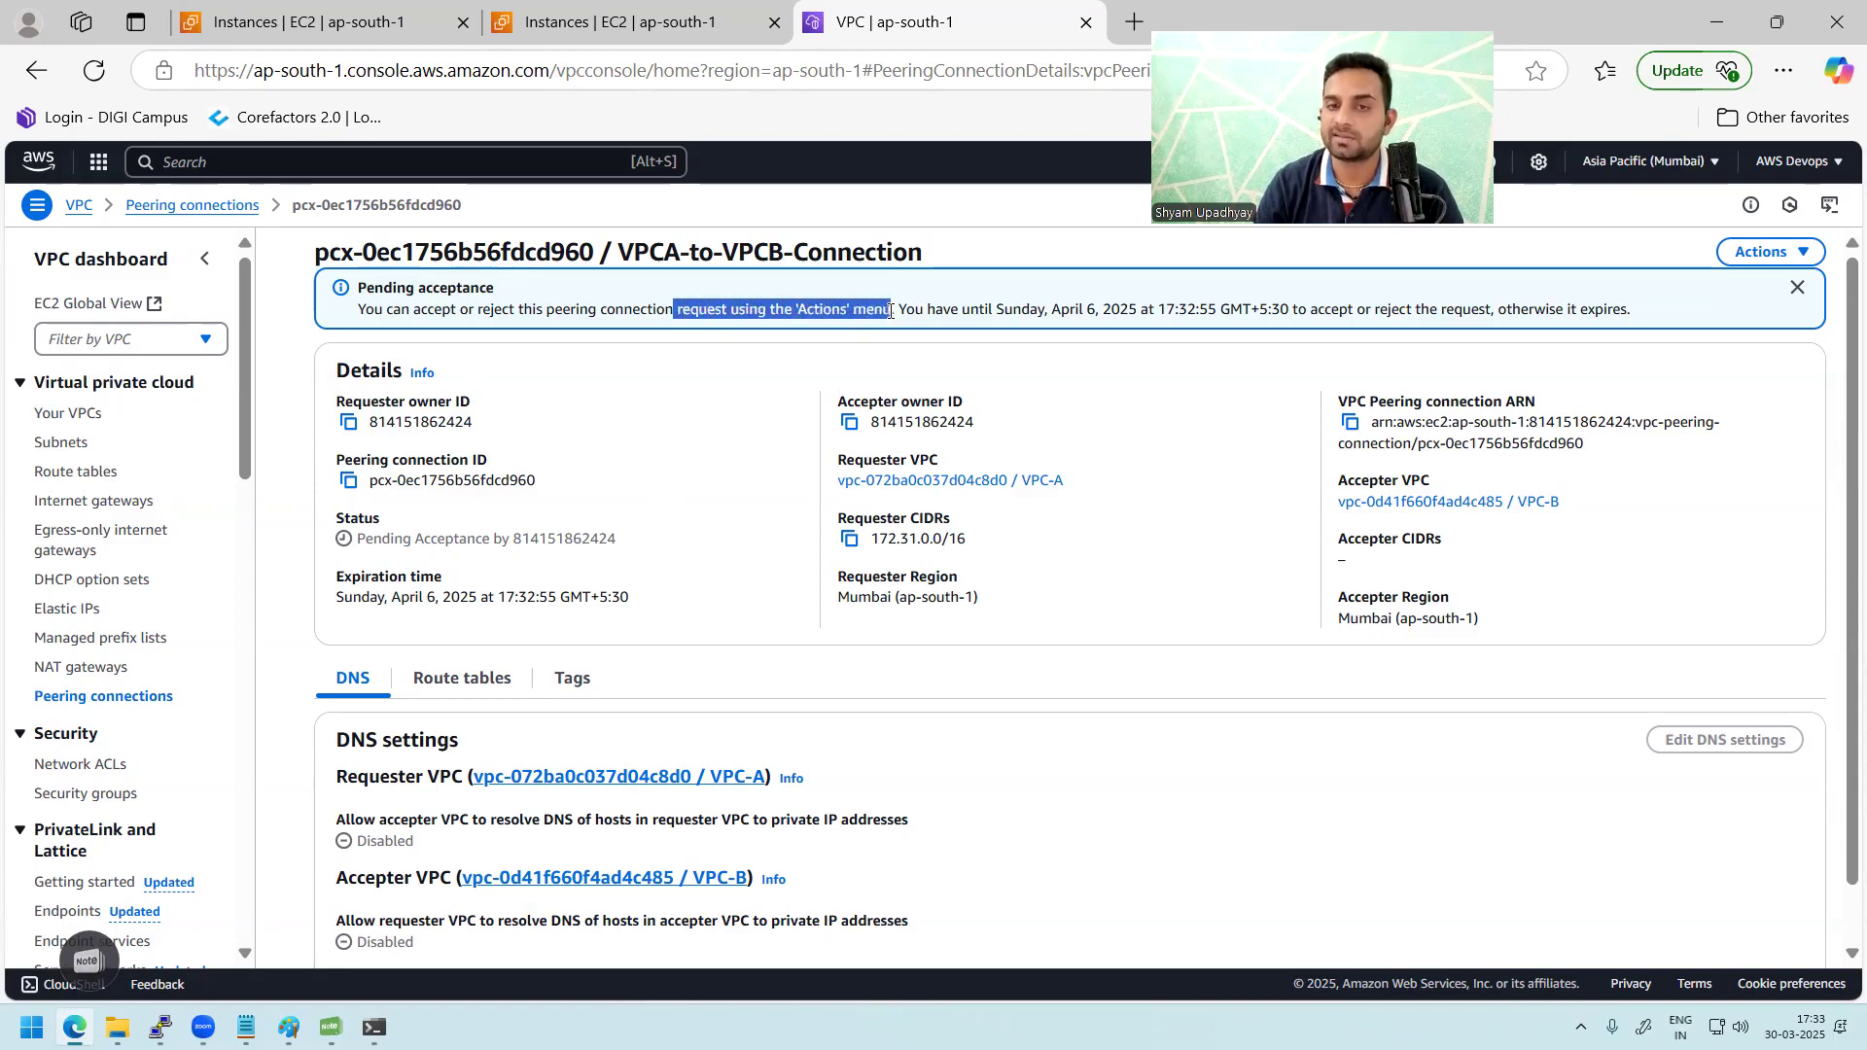
pyautogui.click(1025, 307)
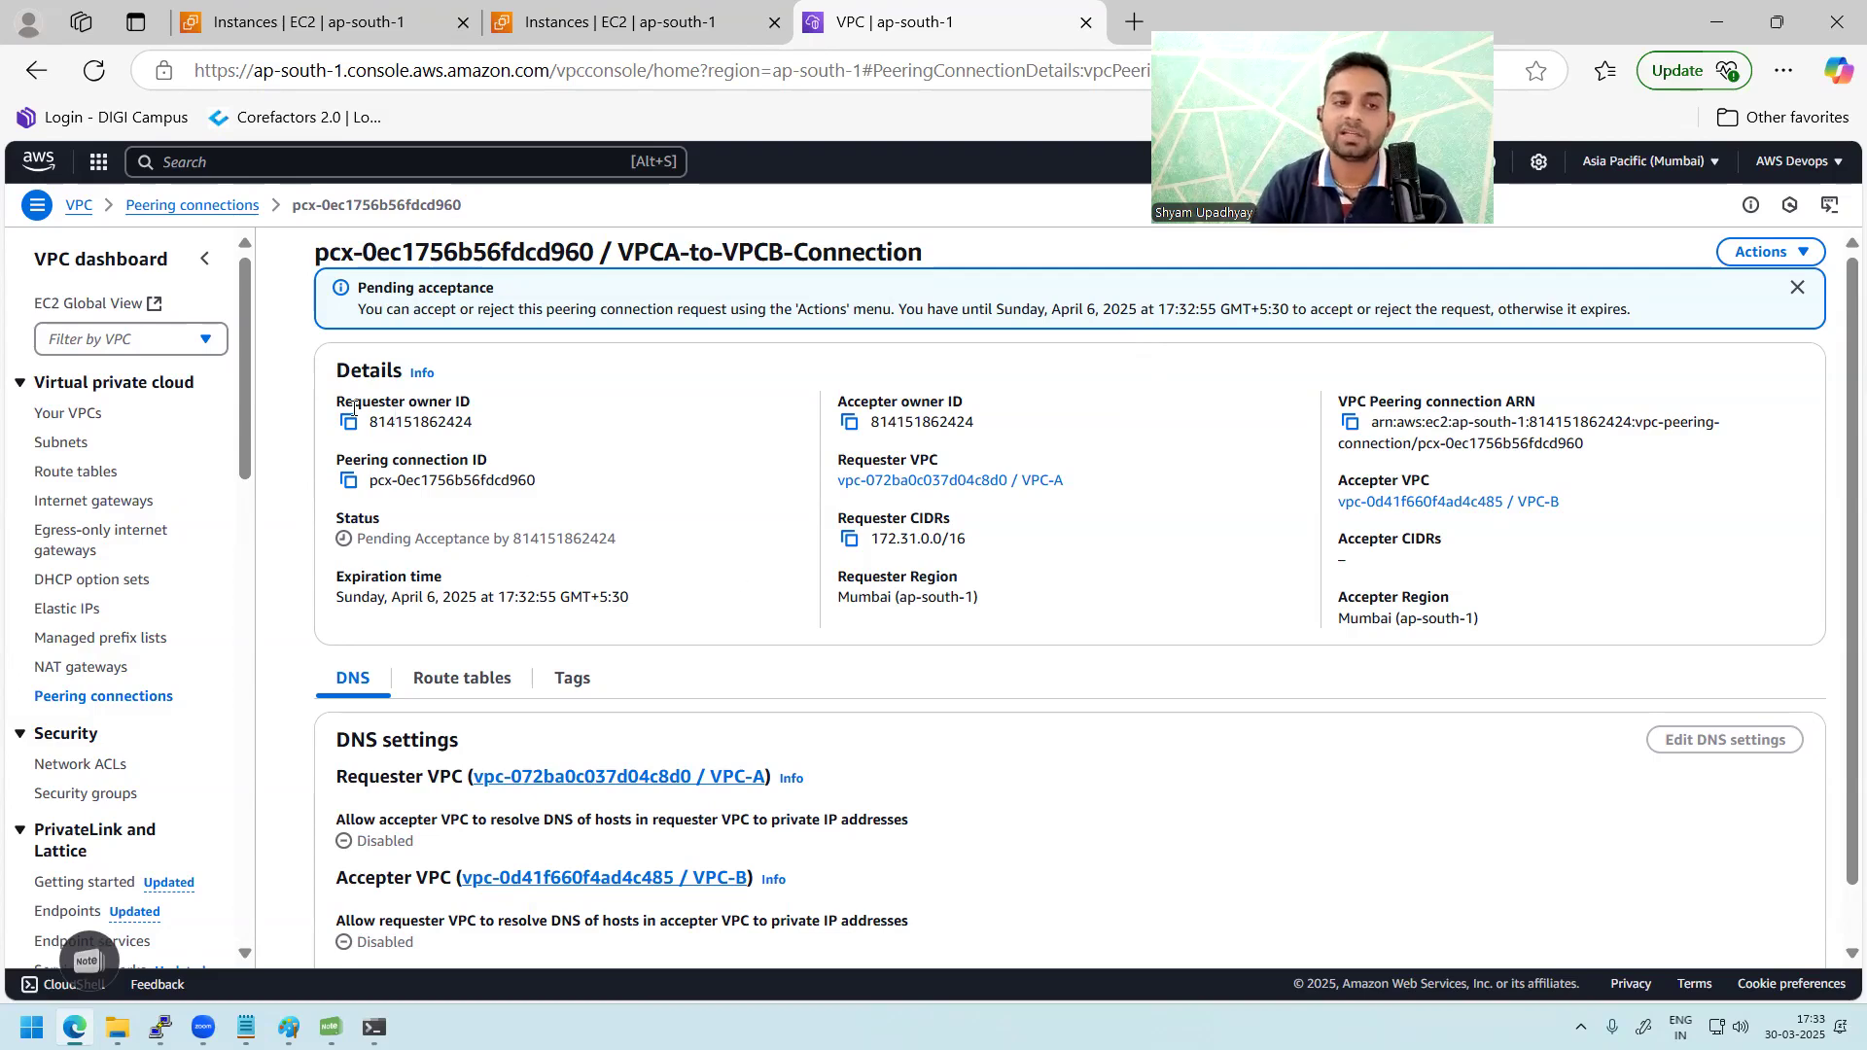
pyautogui.moveTo(380, 425); pyautogui.dragTo(513, 439)
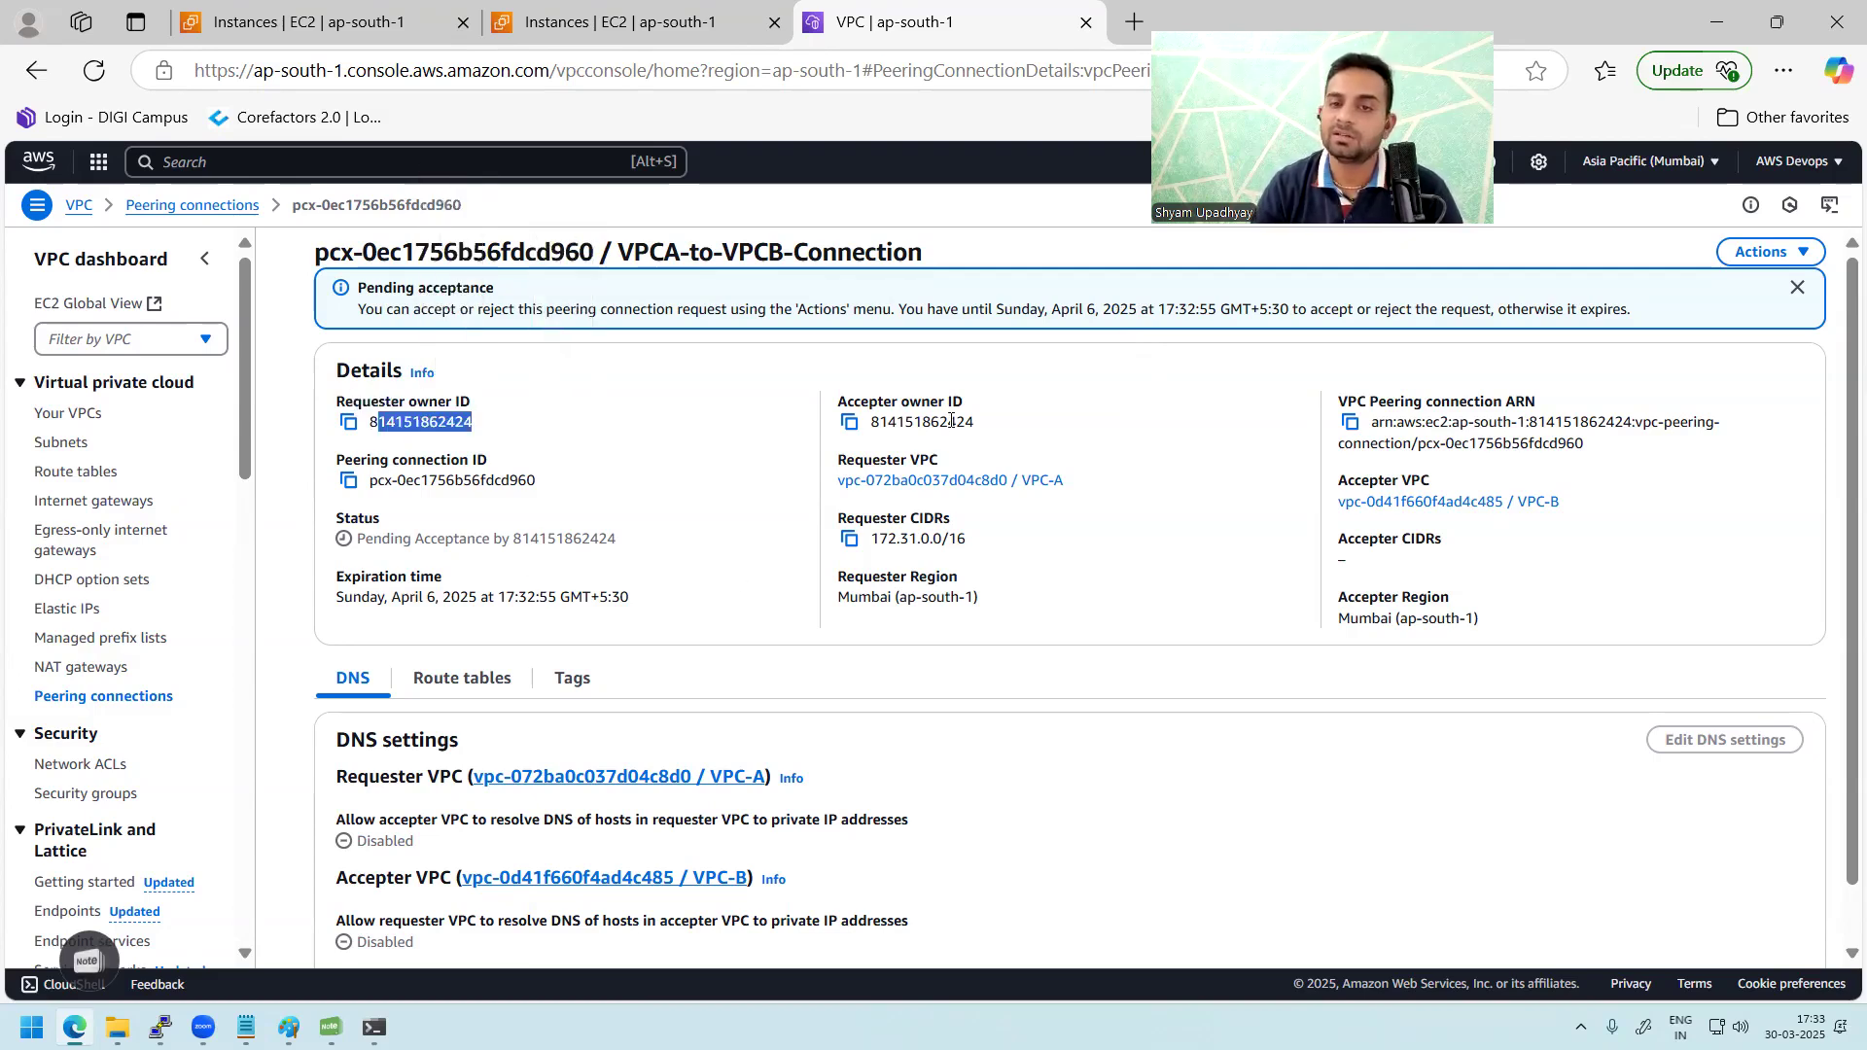
pyautogui.moveTo(922, 421); pyautogui.dragTo(980, 425)
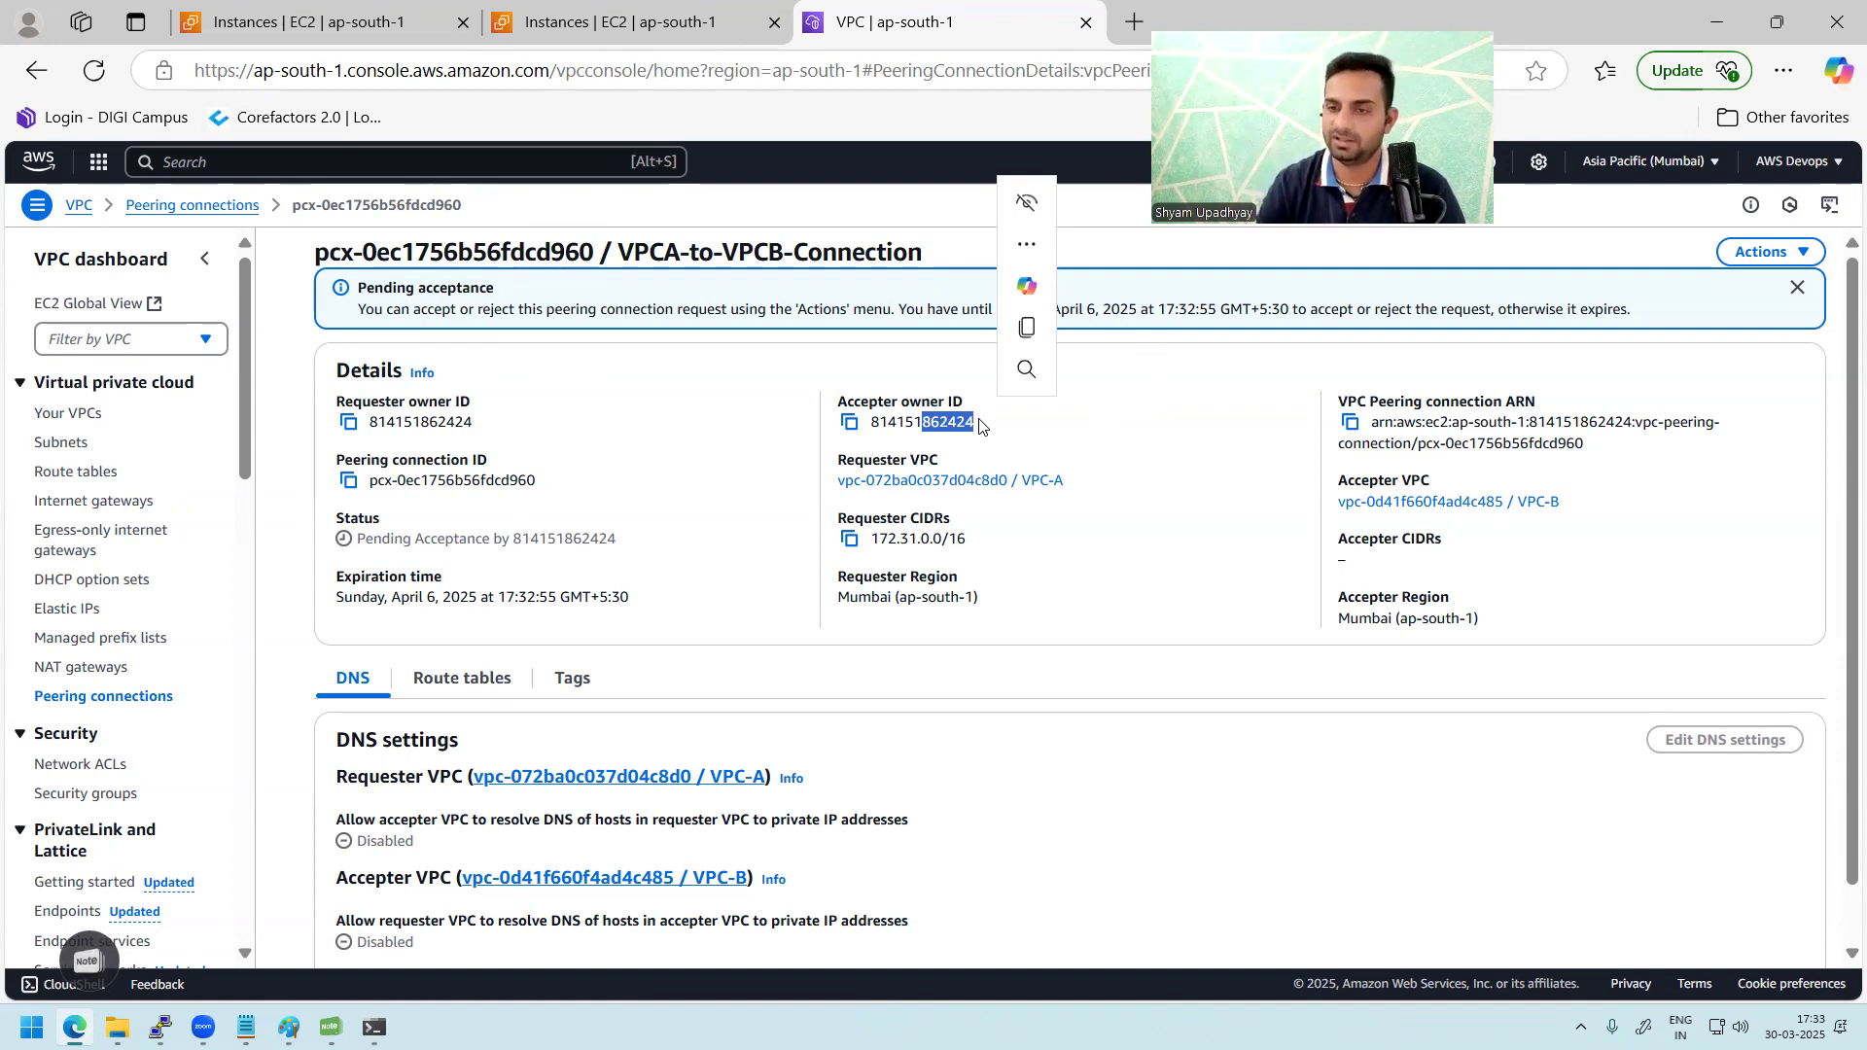
pyautogui.click(918, 458)
pyautogui.moveTo(1092, 487); pyautogui.dragTo(844, 481)
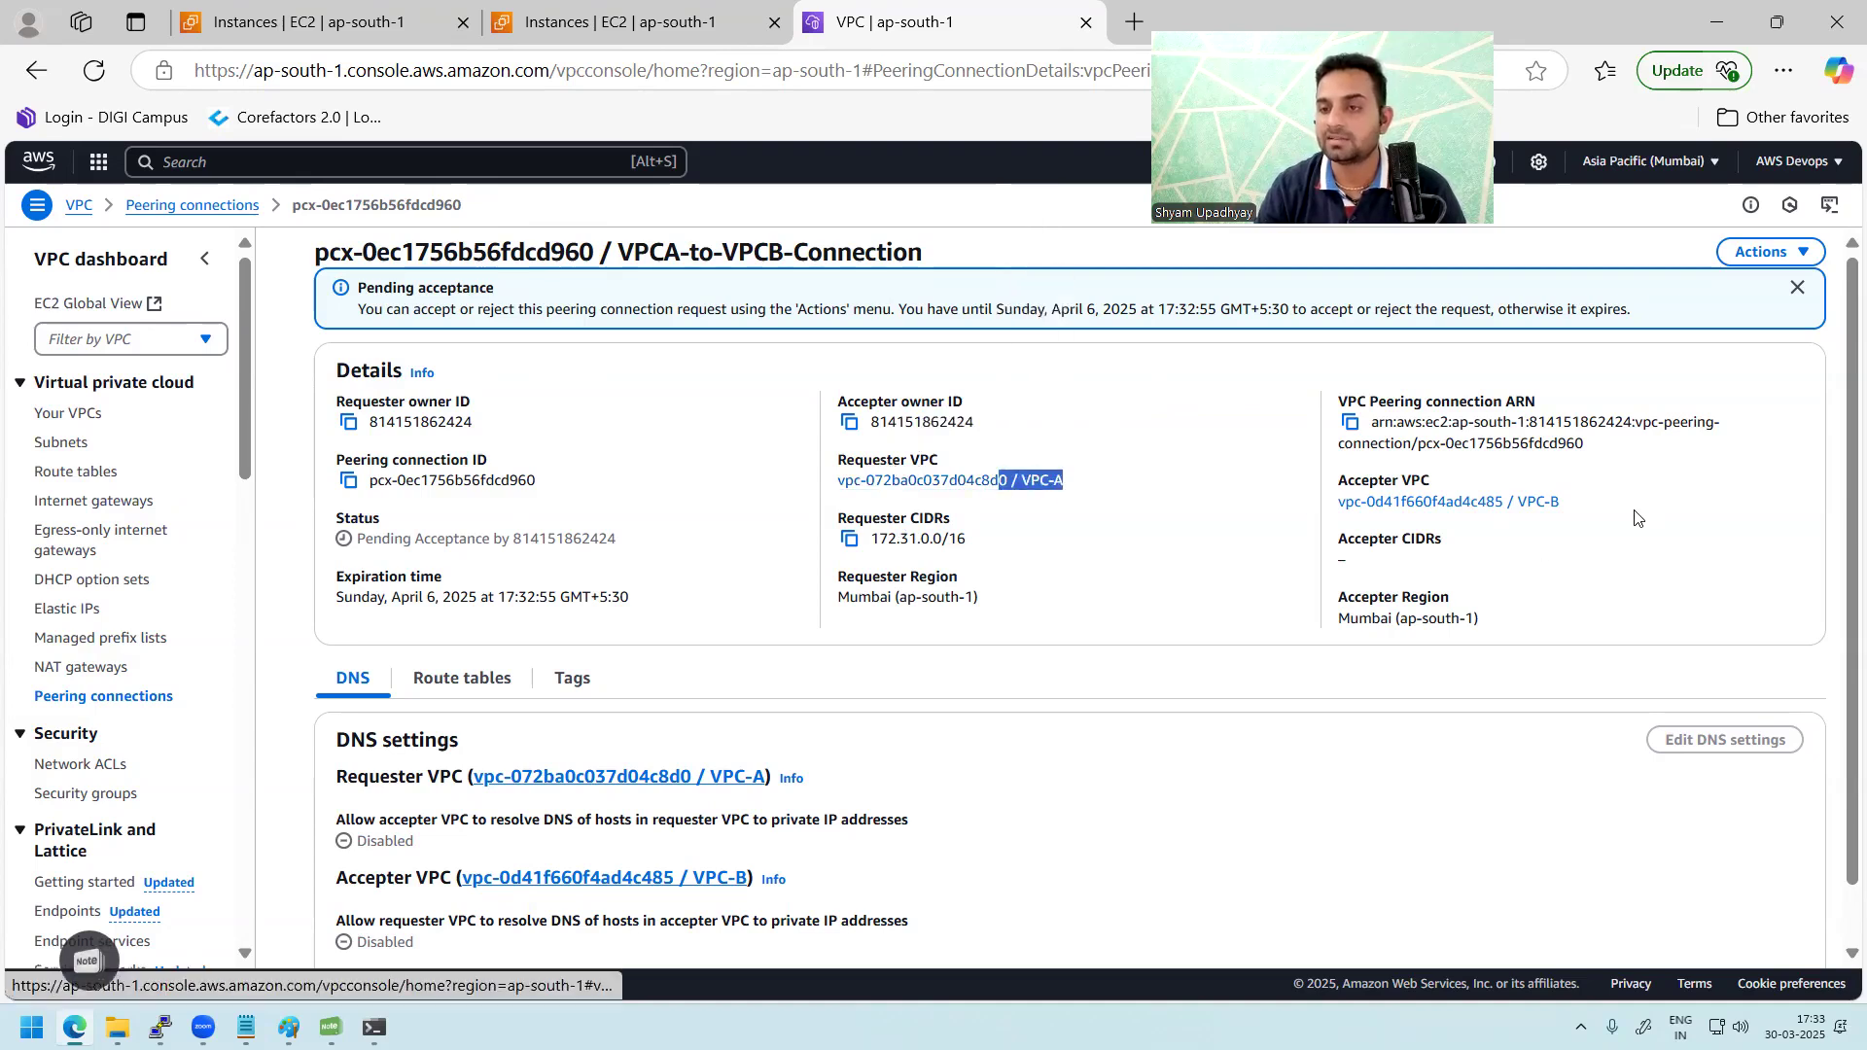
pyautogui.moveTo(1633, 502); pyautogui.dragTo(1361, 502)
pyautogui.click(1134, 571)
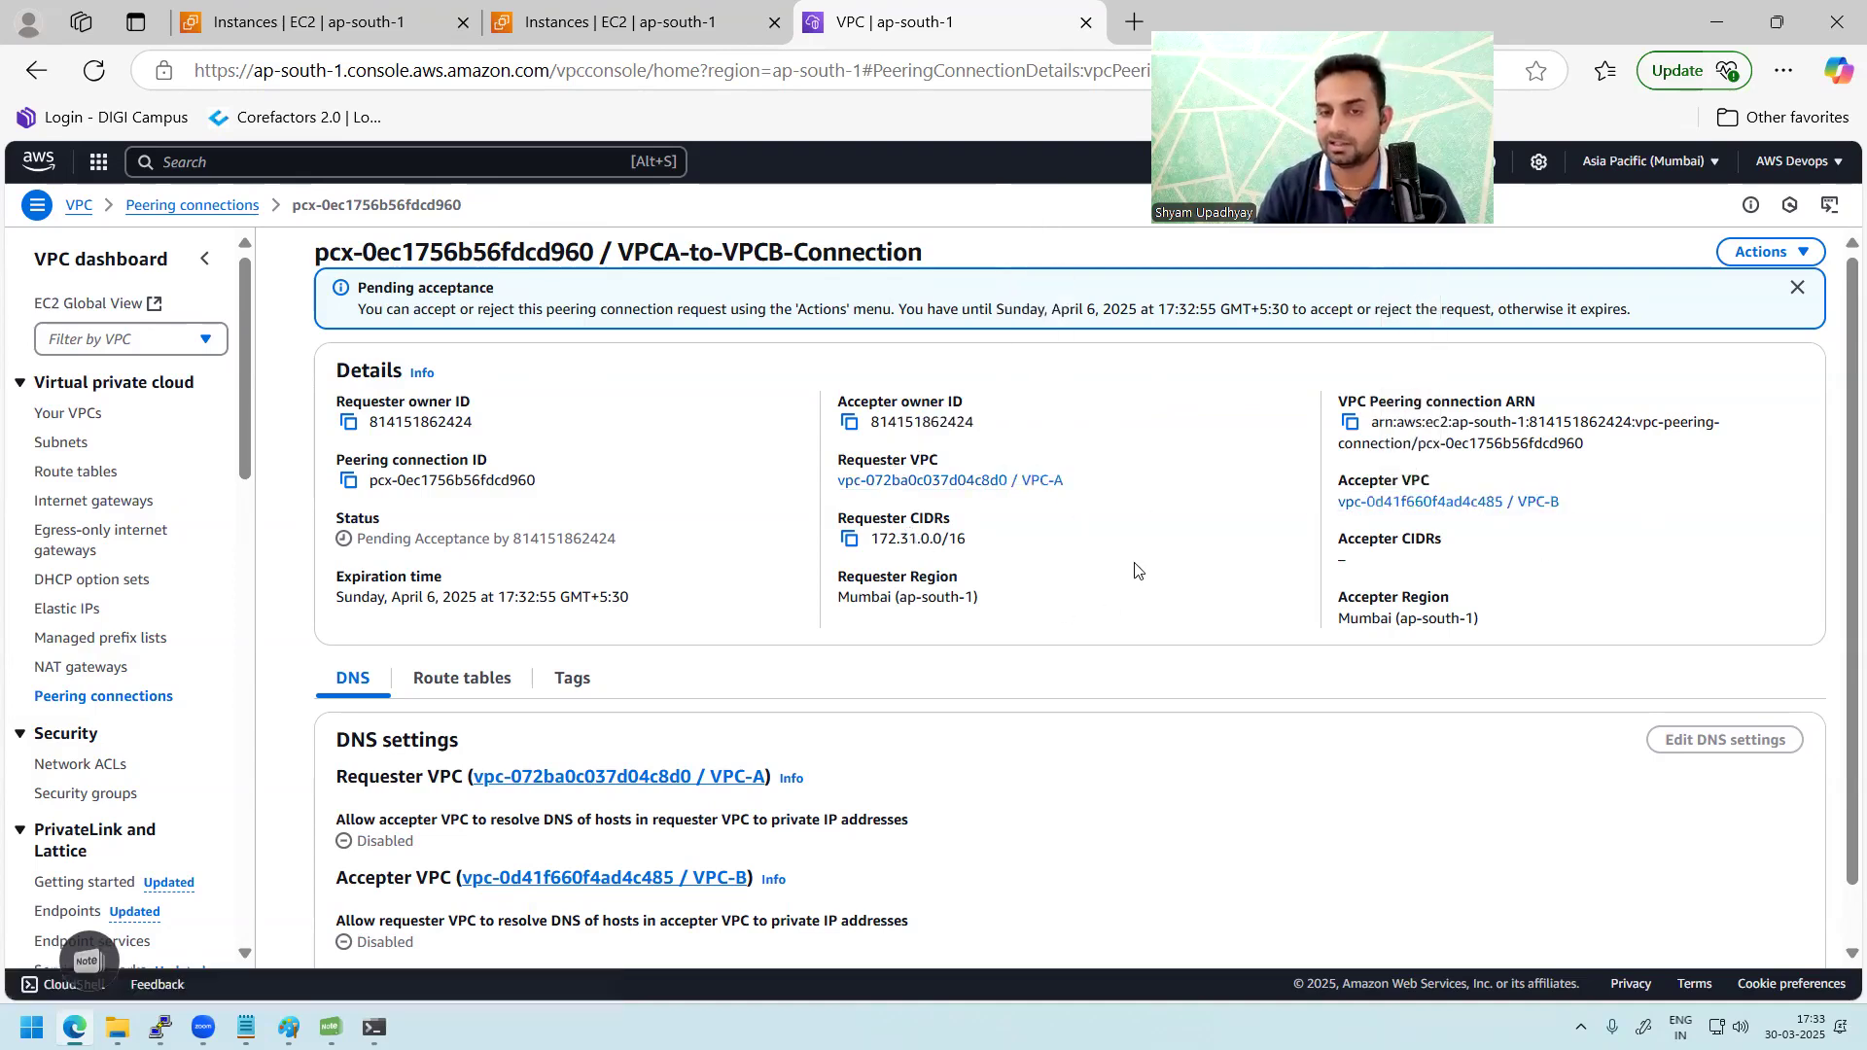
pyautogui.moveTo(956, 525); pyautogui.dragTo(868, 541)
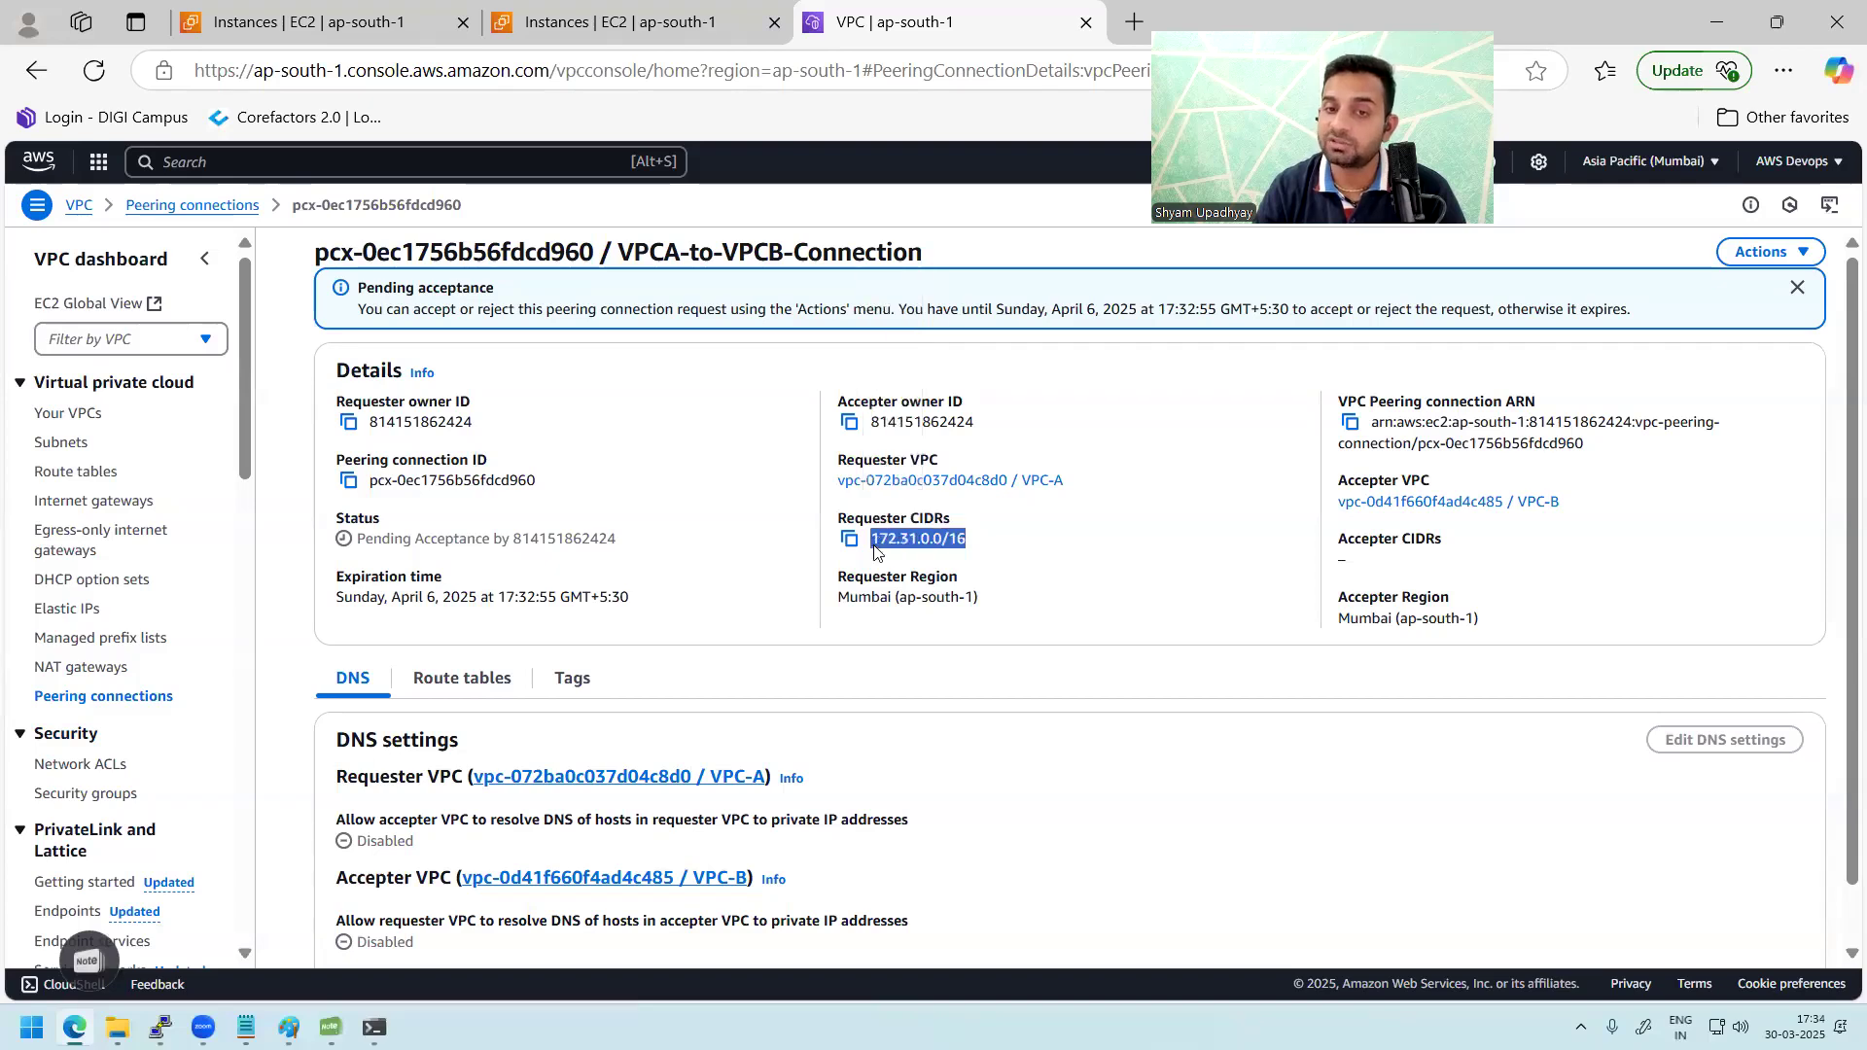
pyautogui.moveTo(1451, 566); pyautogui.dragTo(1492, 523)
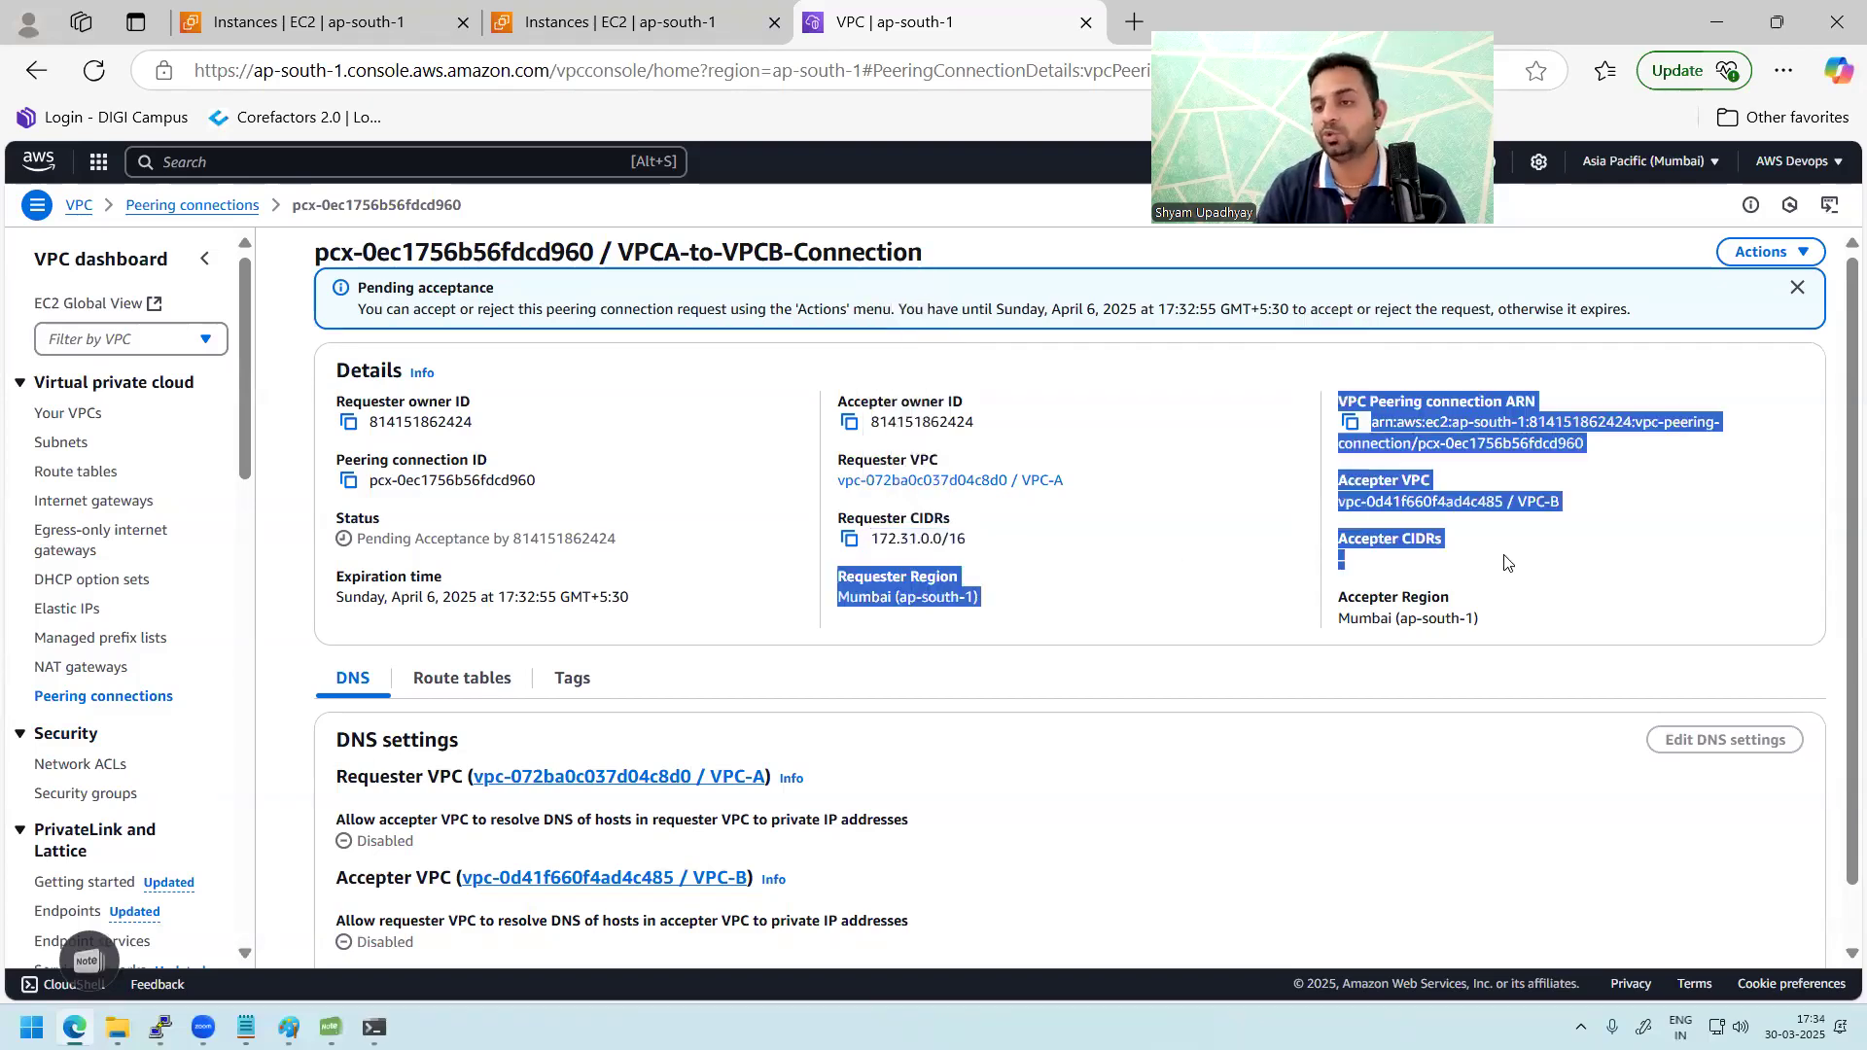
pyautogui.click(1539, 572)
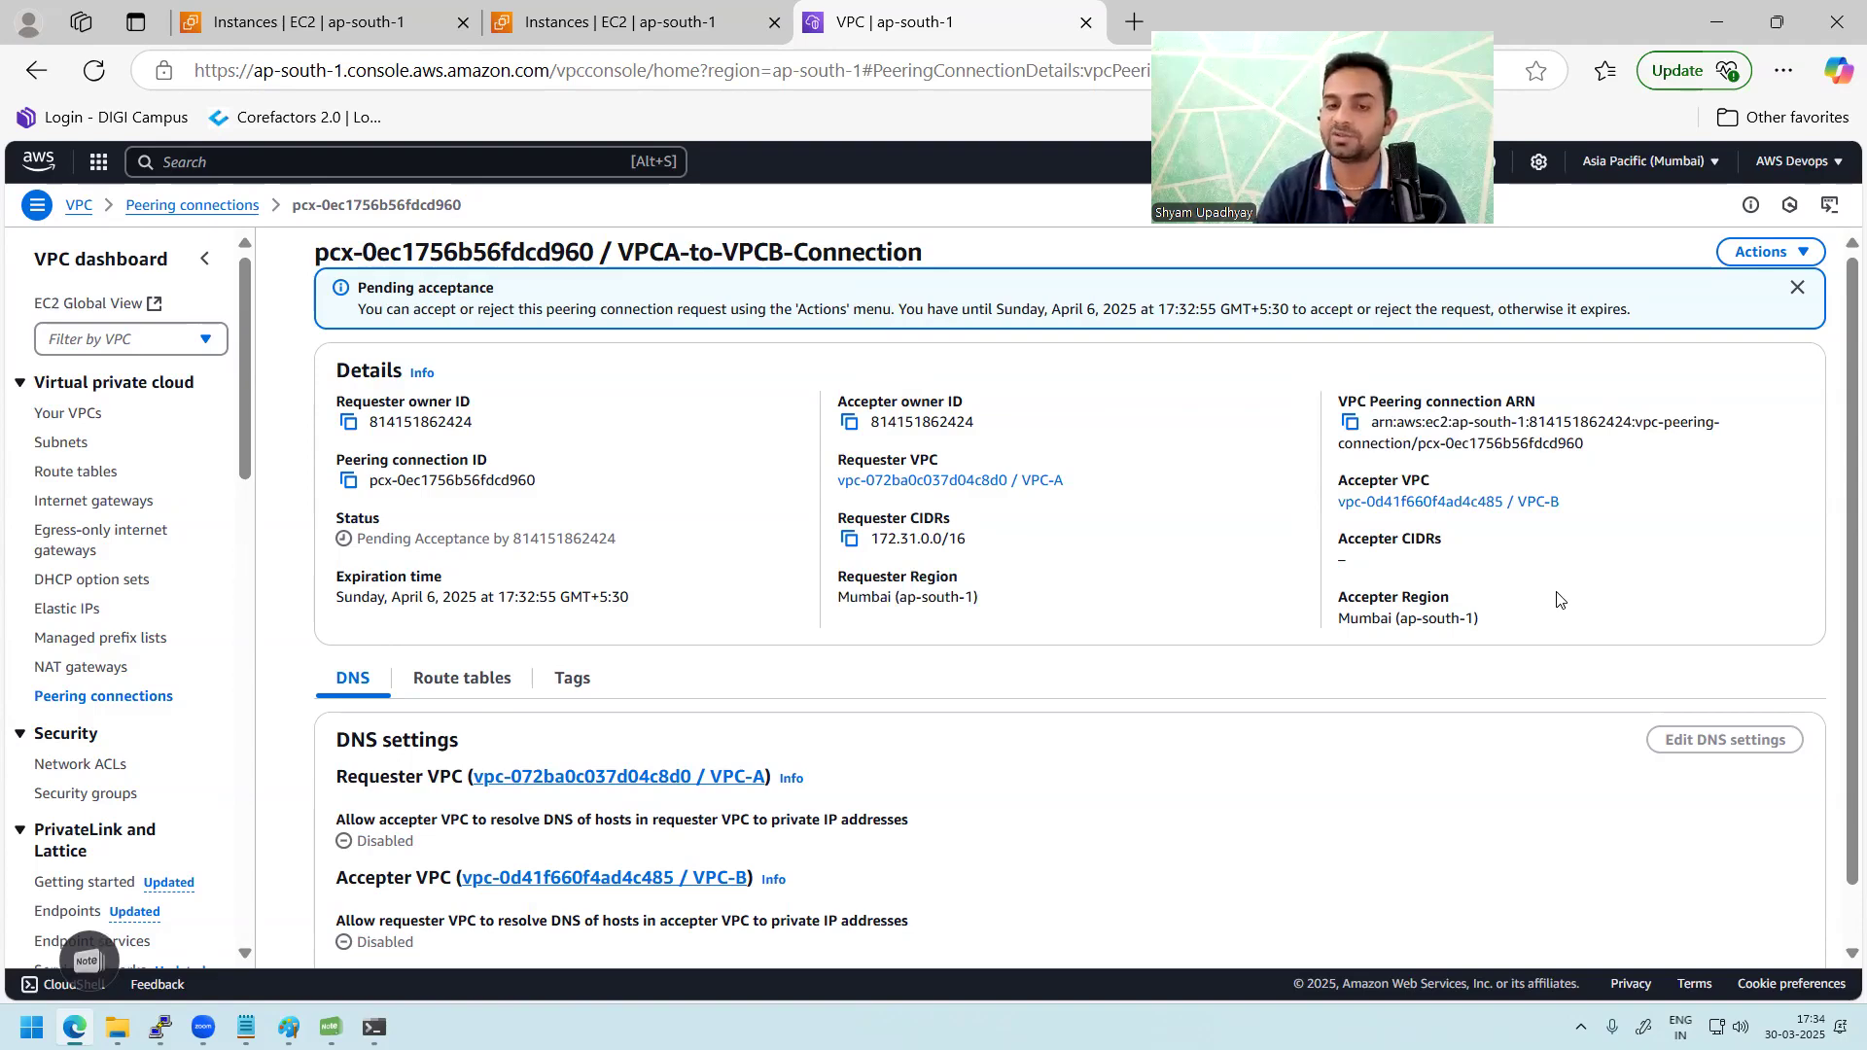
pyautogui.moveTo(1347, 537); pyautogui.dragTo(1522, 589)
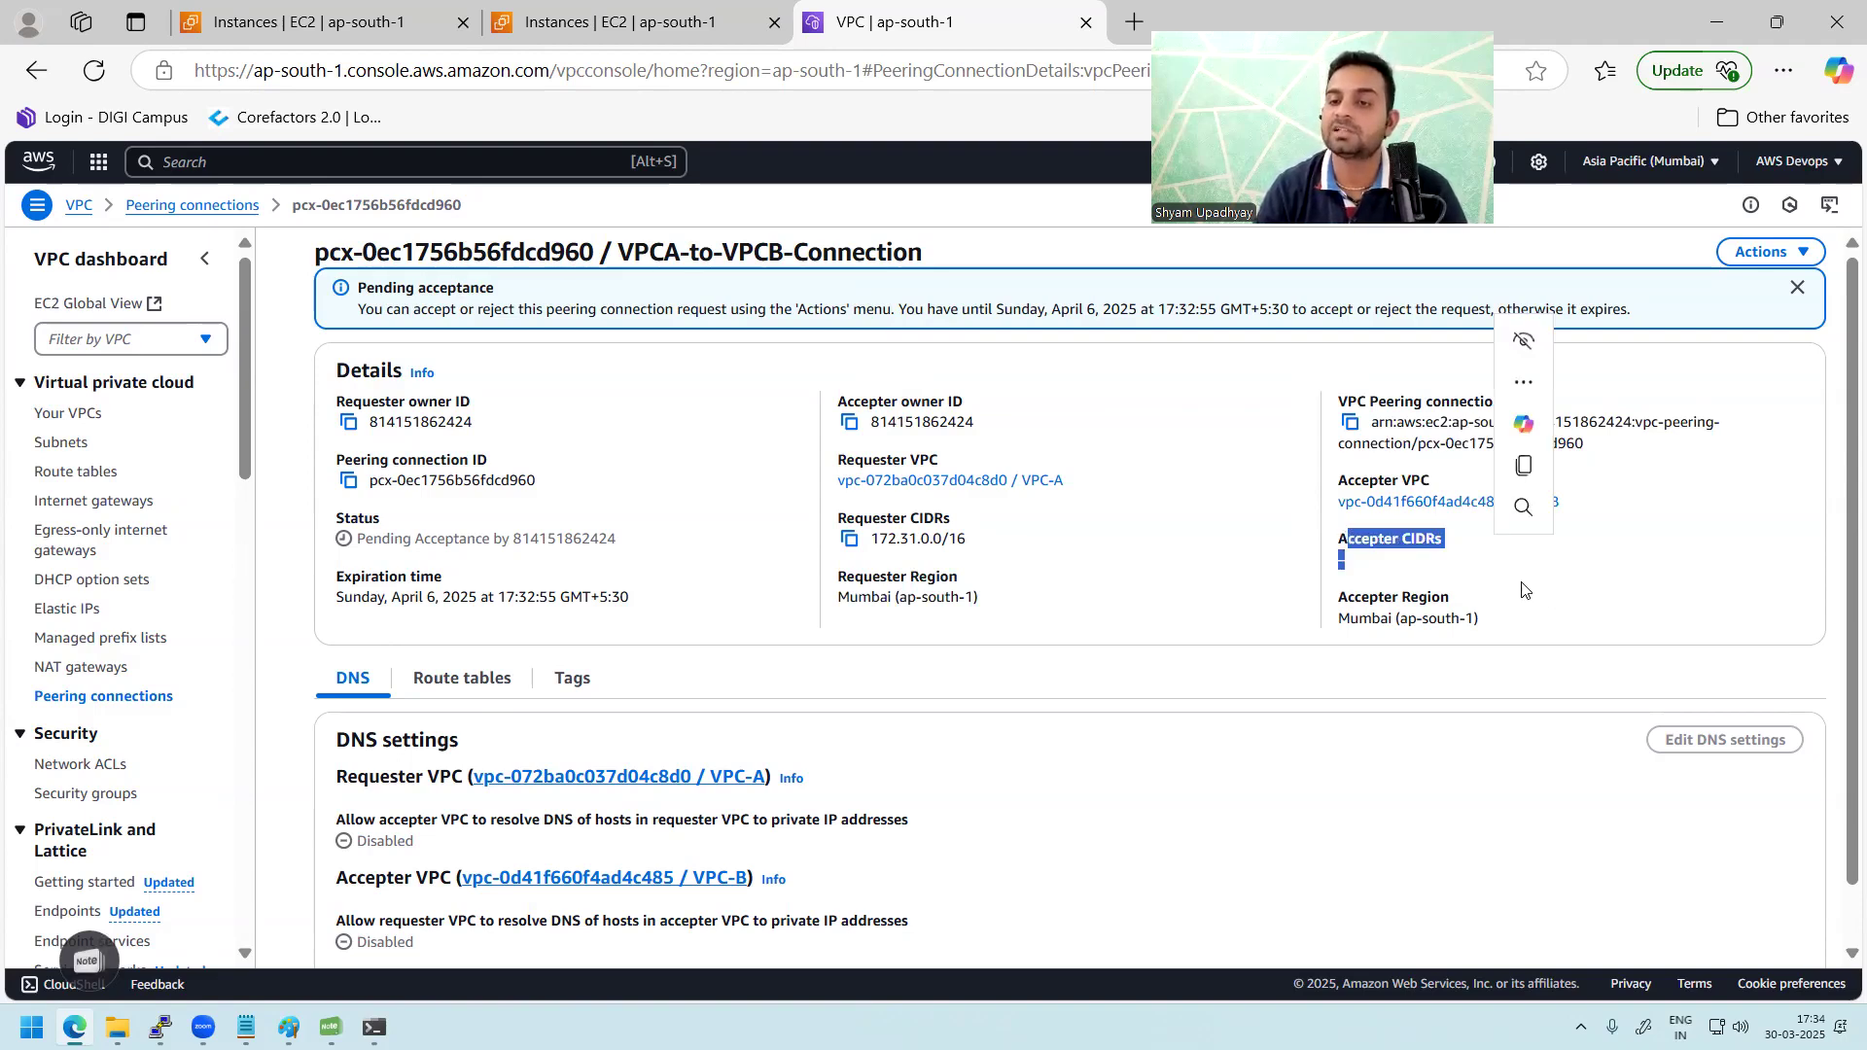
pyautogui.moveTo(1579, 508); pyautogui.dragTo(1537, 551)
pyautogui.click(1548, 570)
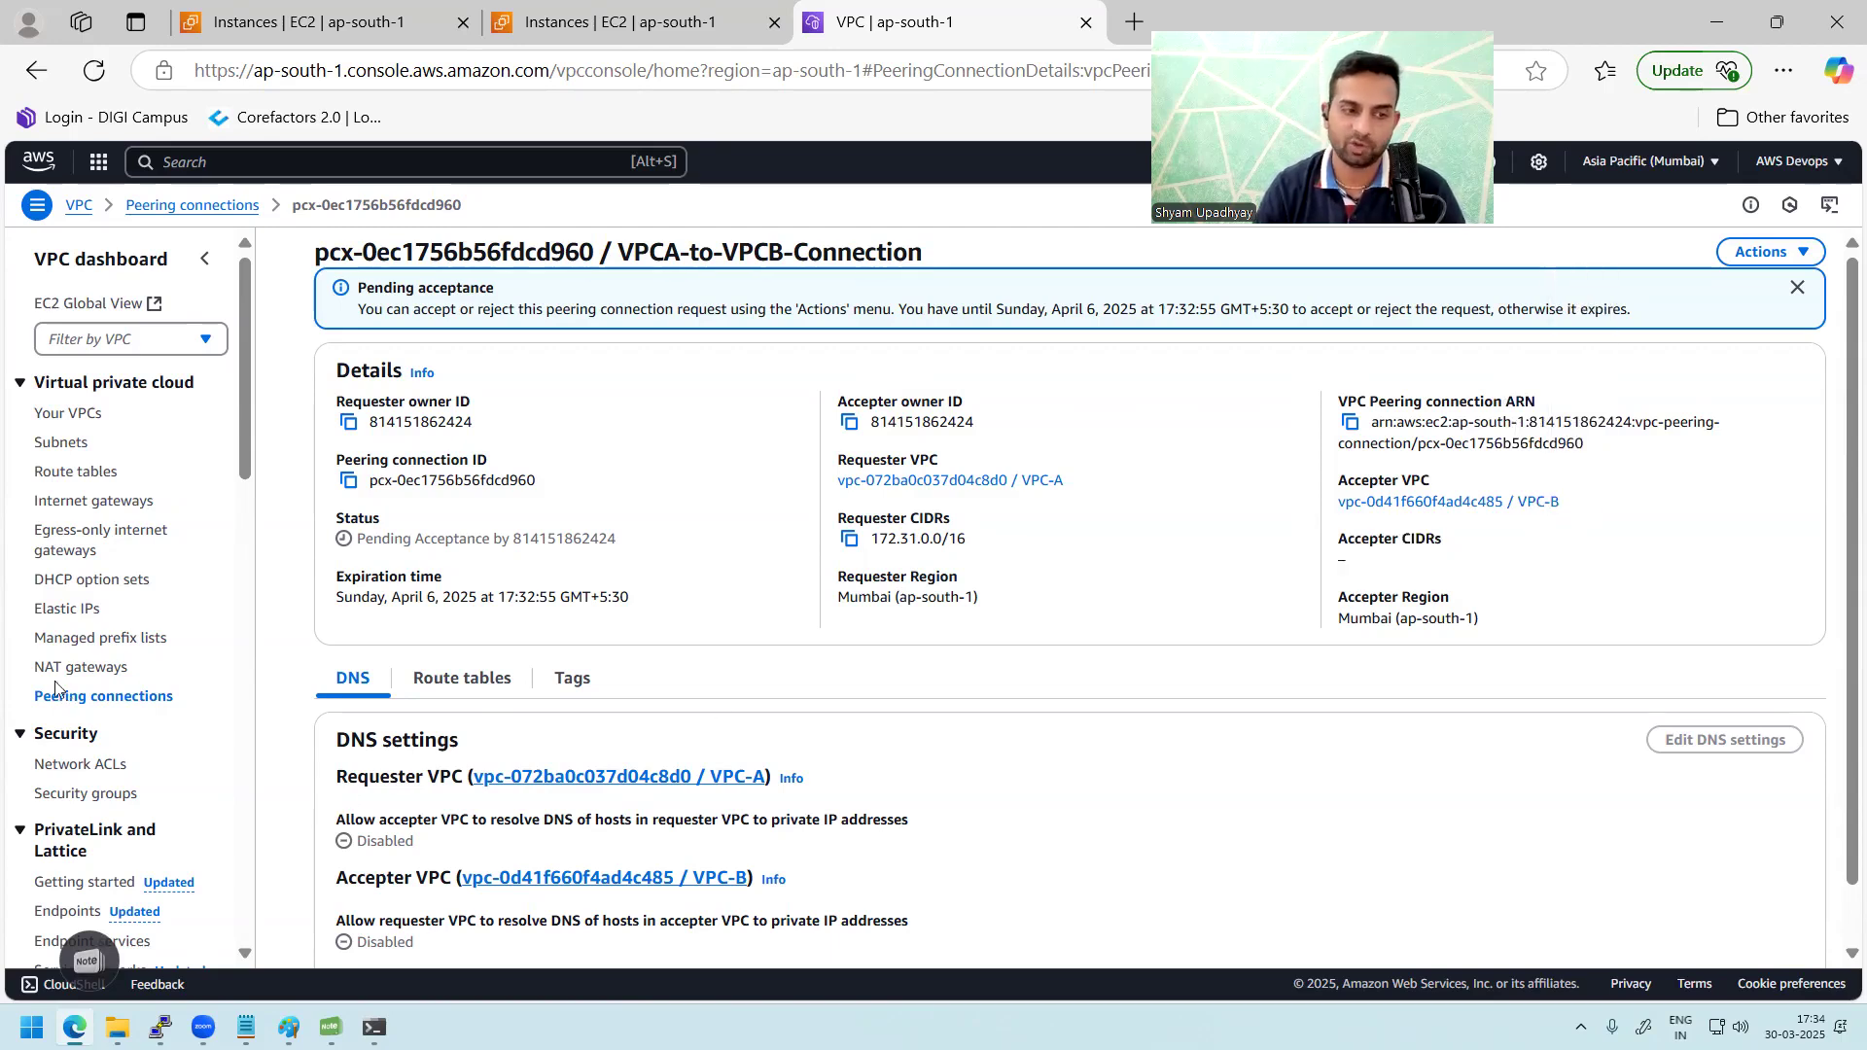
# Step: Accept the pending VPCA-to-VPCB-Connection request from the peering connections list and dismiss the resulting notice
pyautogui.click(94, 700)
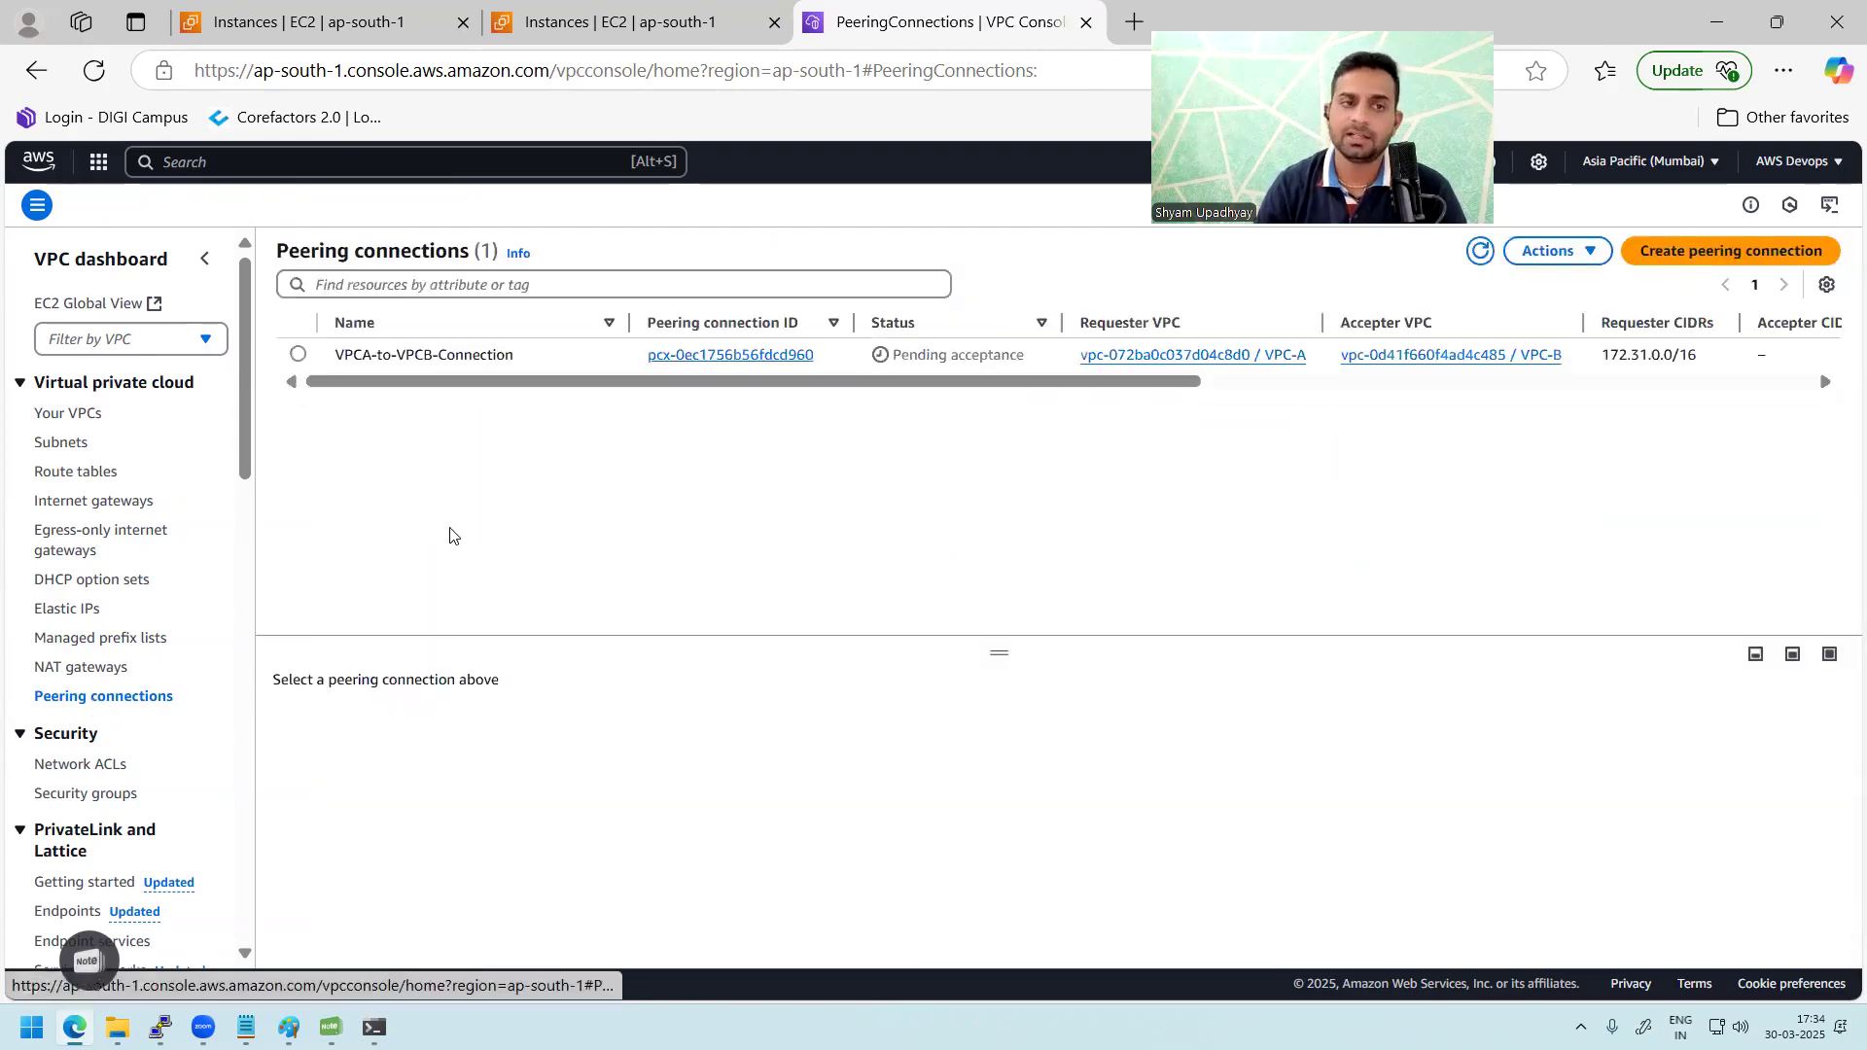
pyautogui.click(585, 358)
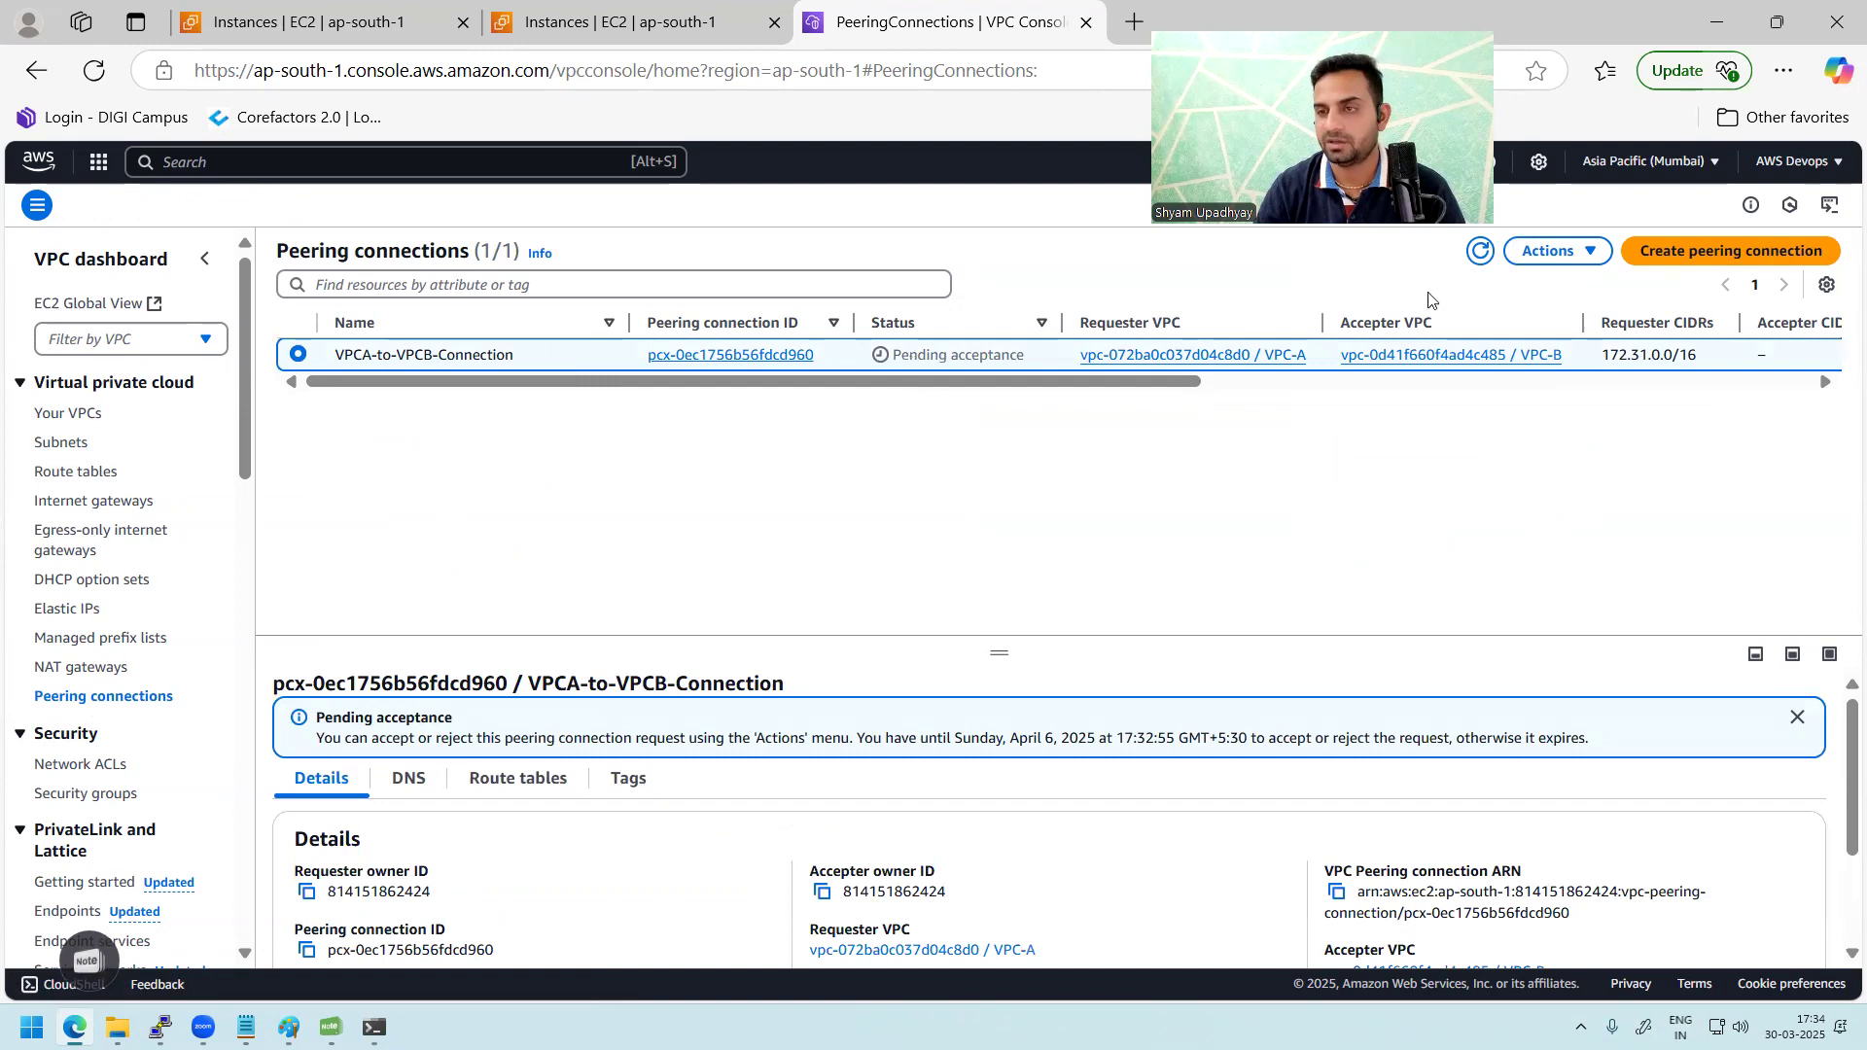
pyautogui.click(1554, 251)
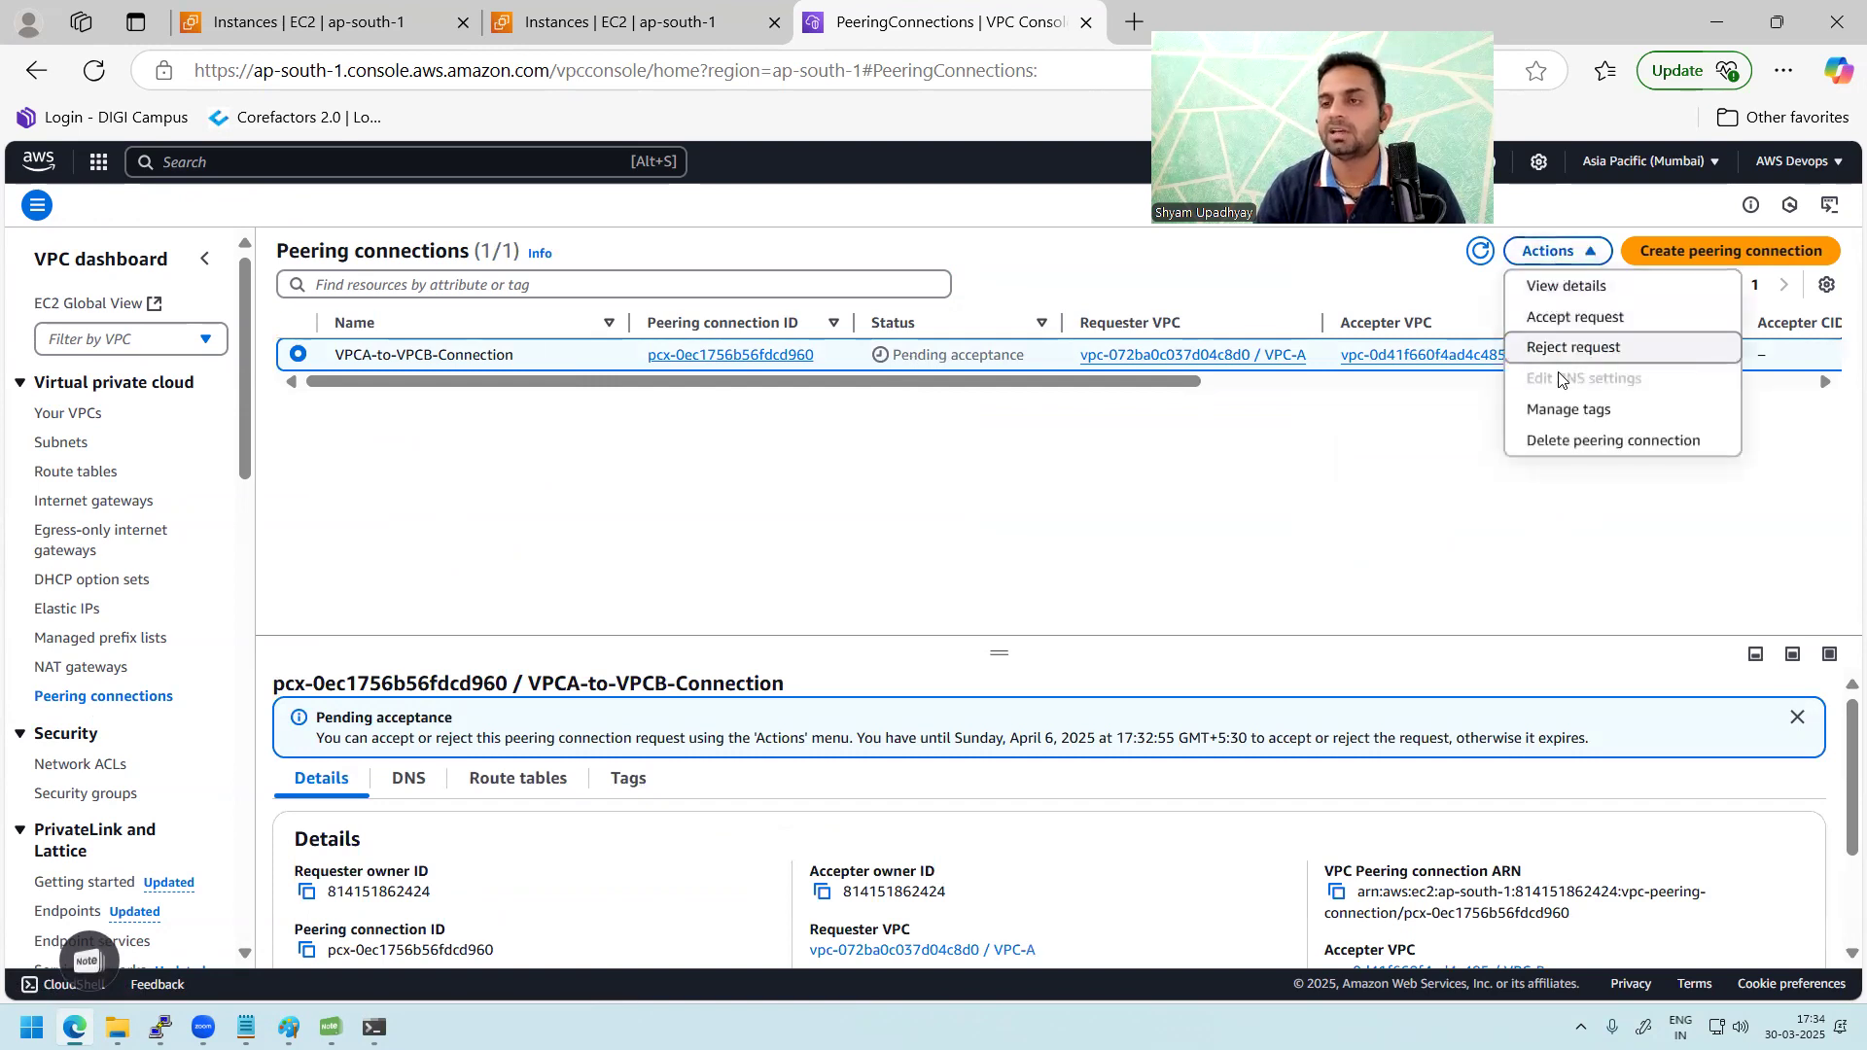
pyautogui.click(1571, 318)
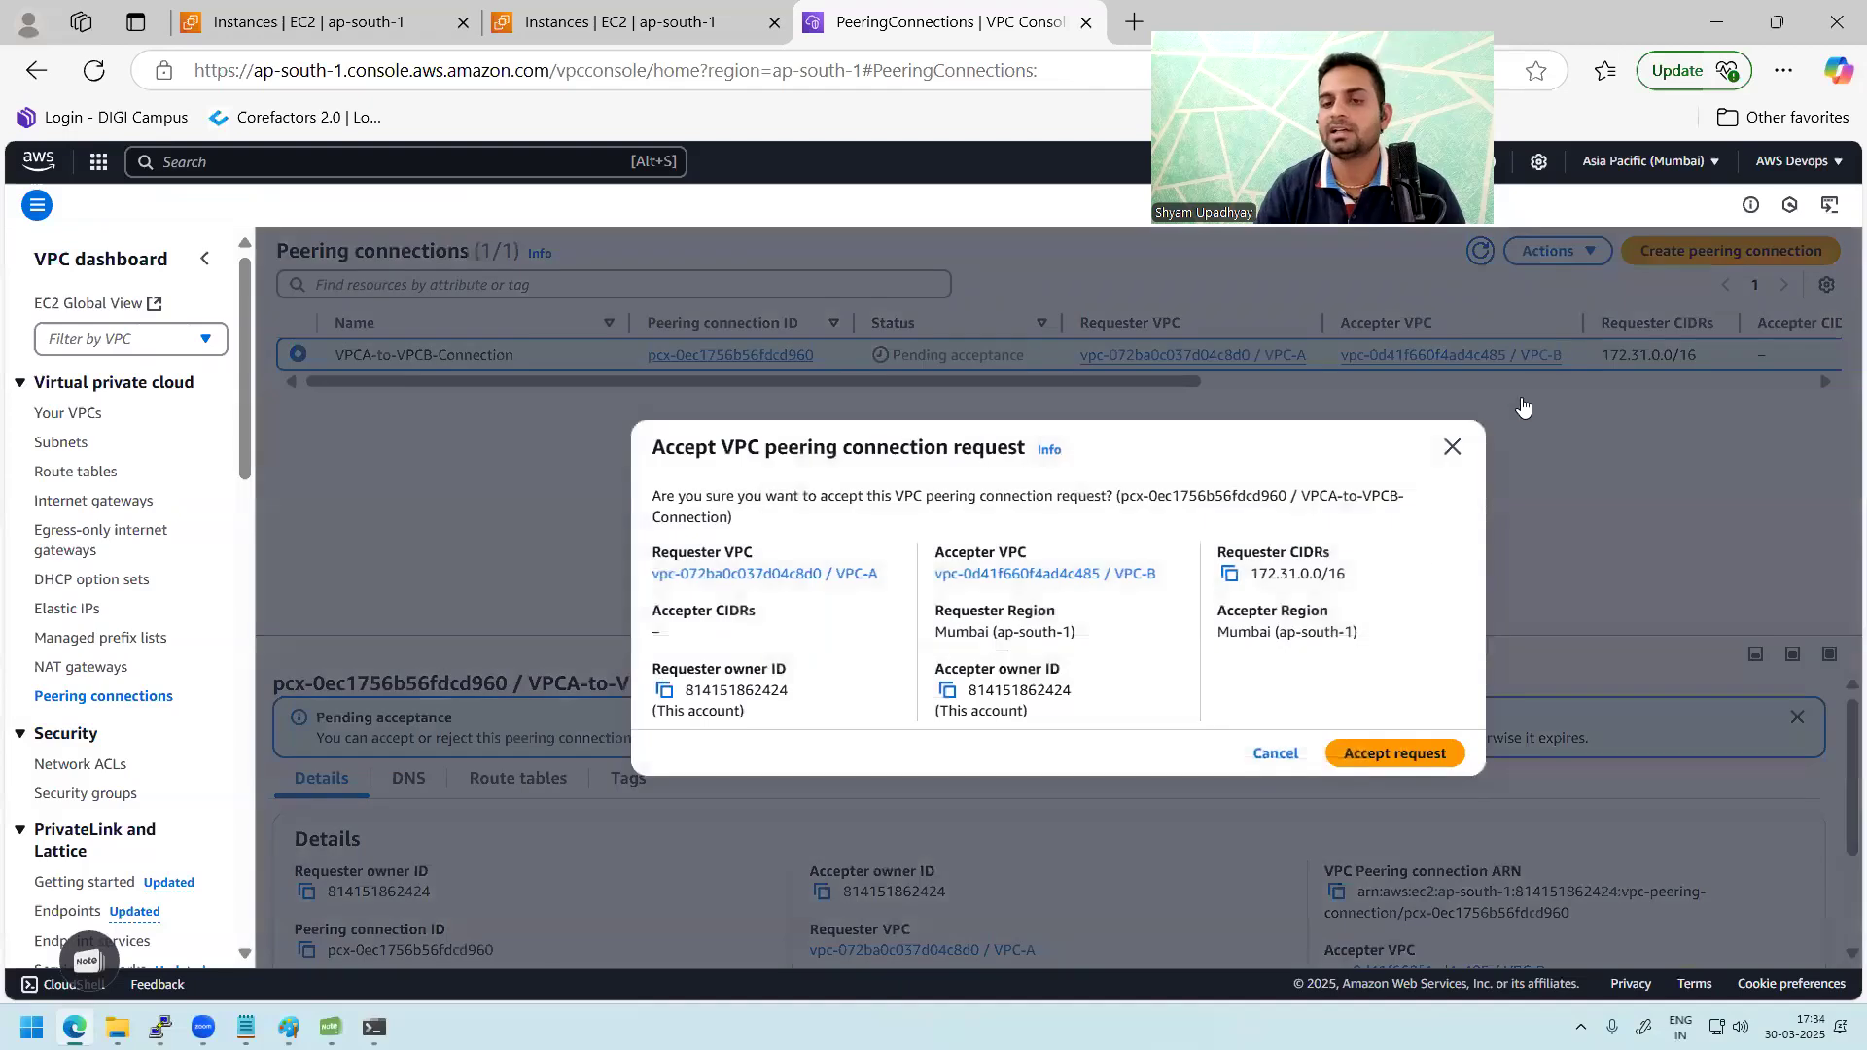
pyautogui.click(1390, 759)
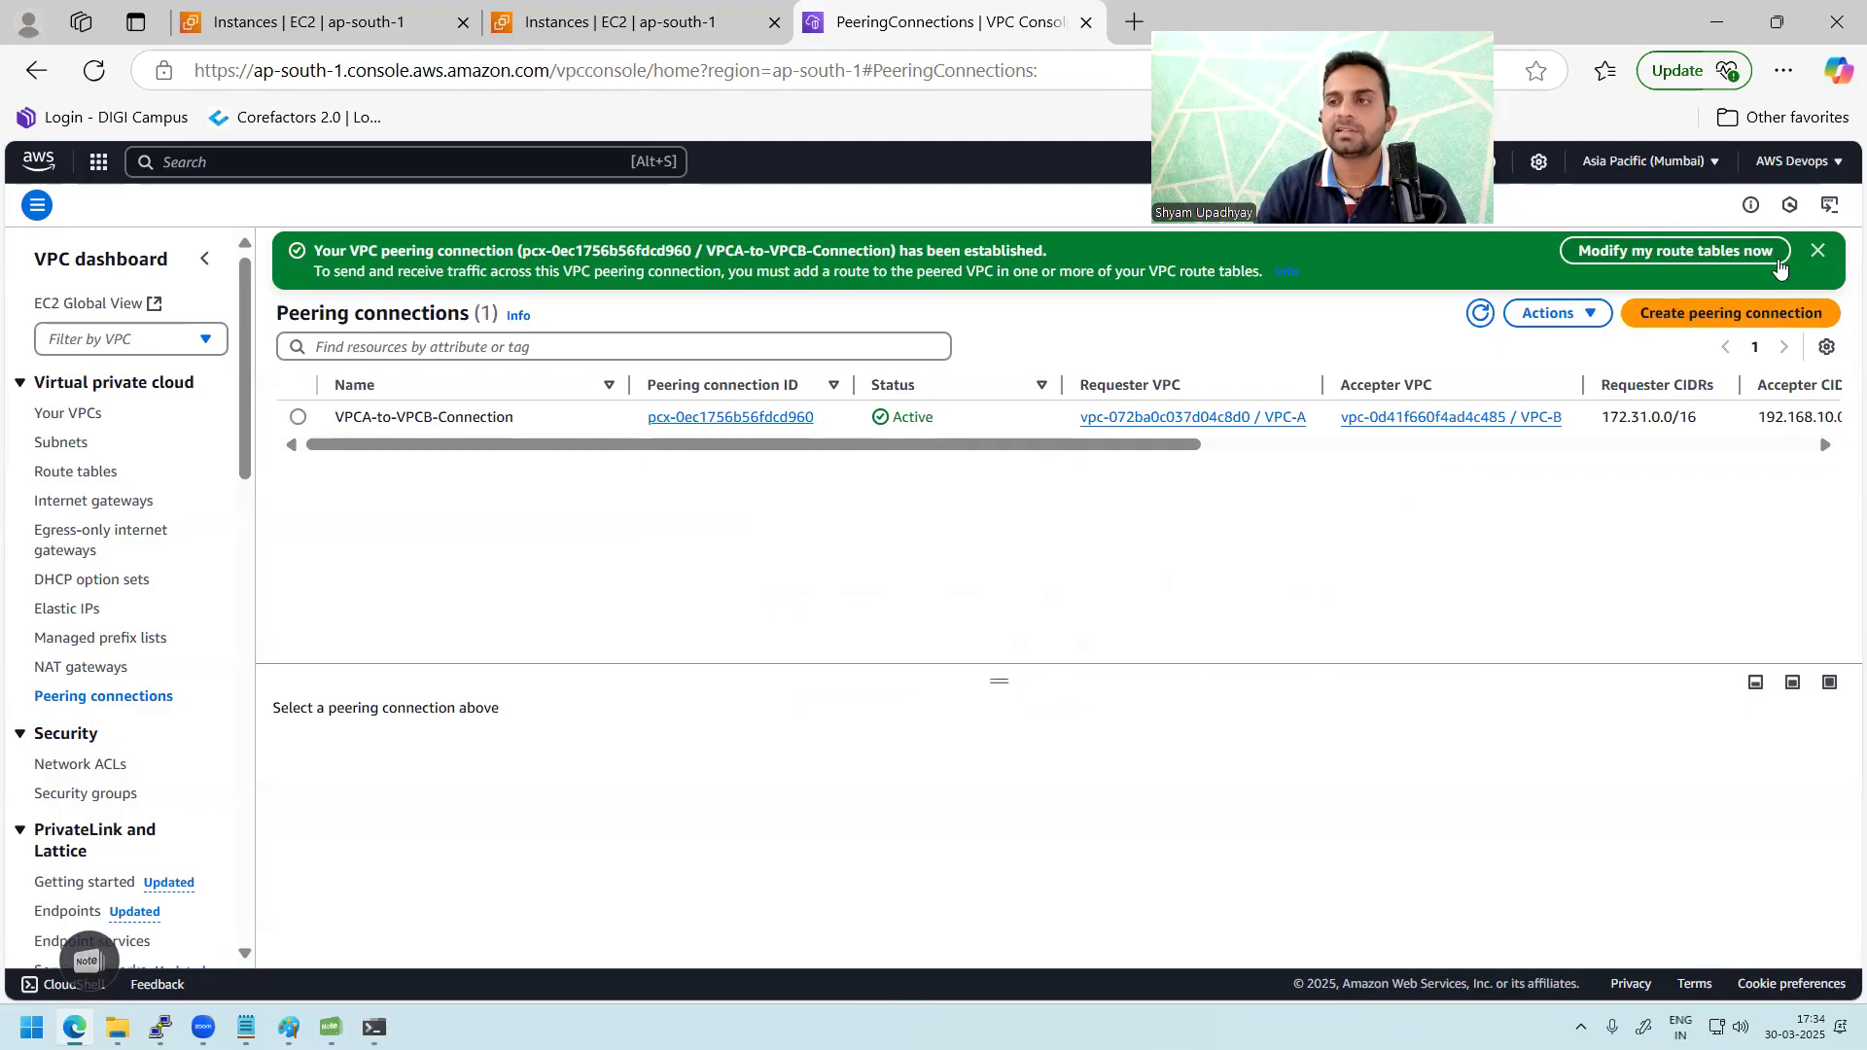
pyautogui.click(1817, 250)
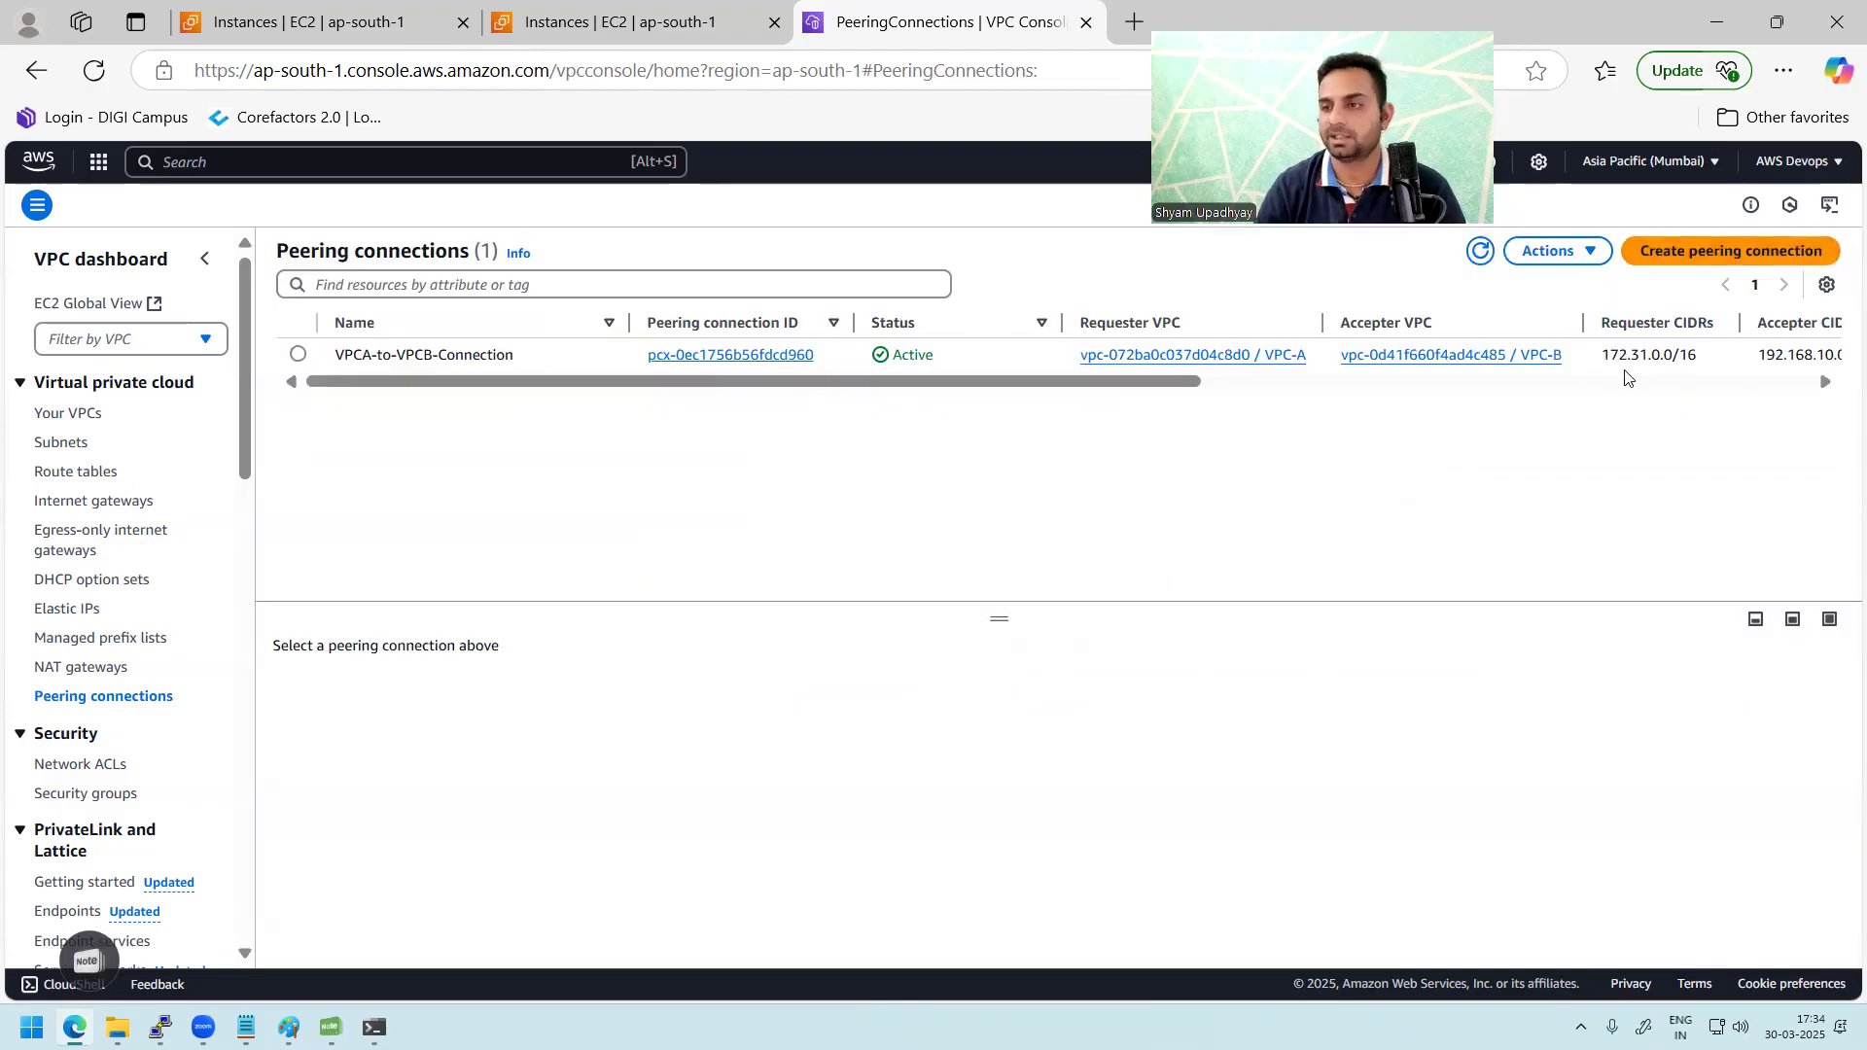
# Step: Open the VPCA-to-VPCB-Connection details in an enlarged pane and check the accepter CIDR
pyautogui.moveTo(1199, 382); pyautogui.dragTo(1206, 382)
pyautogui.click(1022, 361)
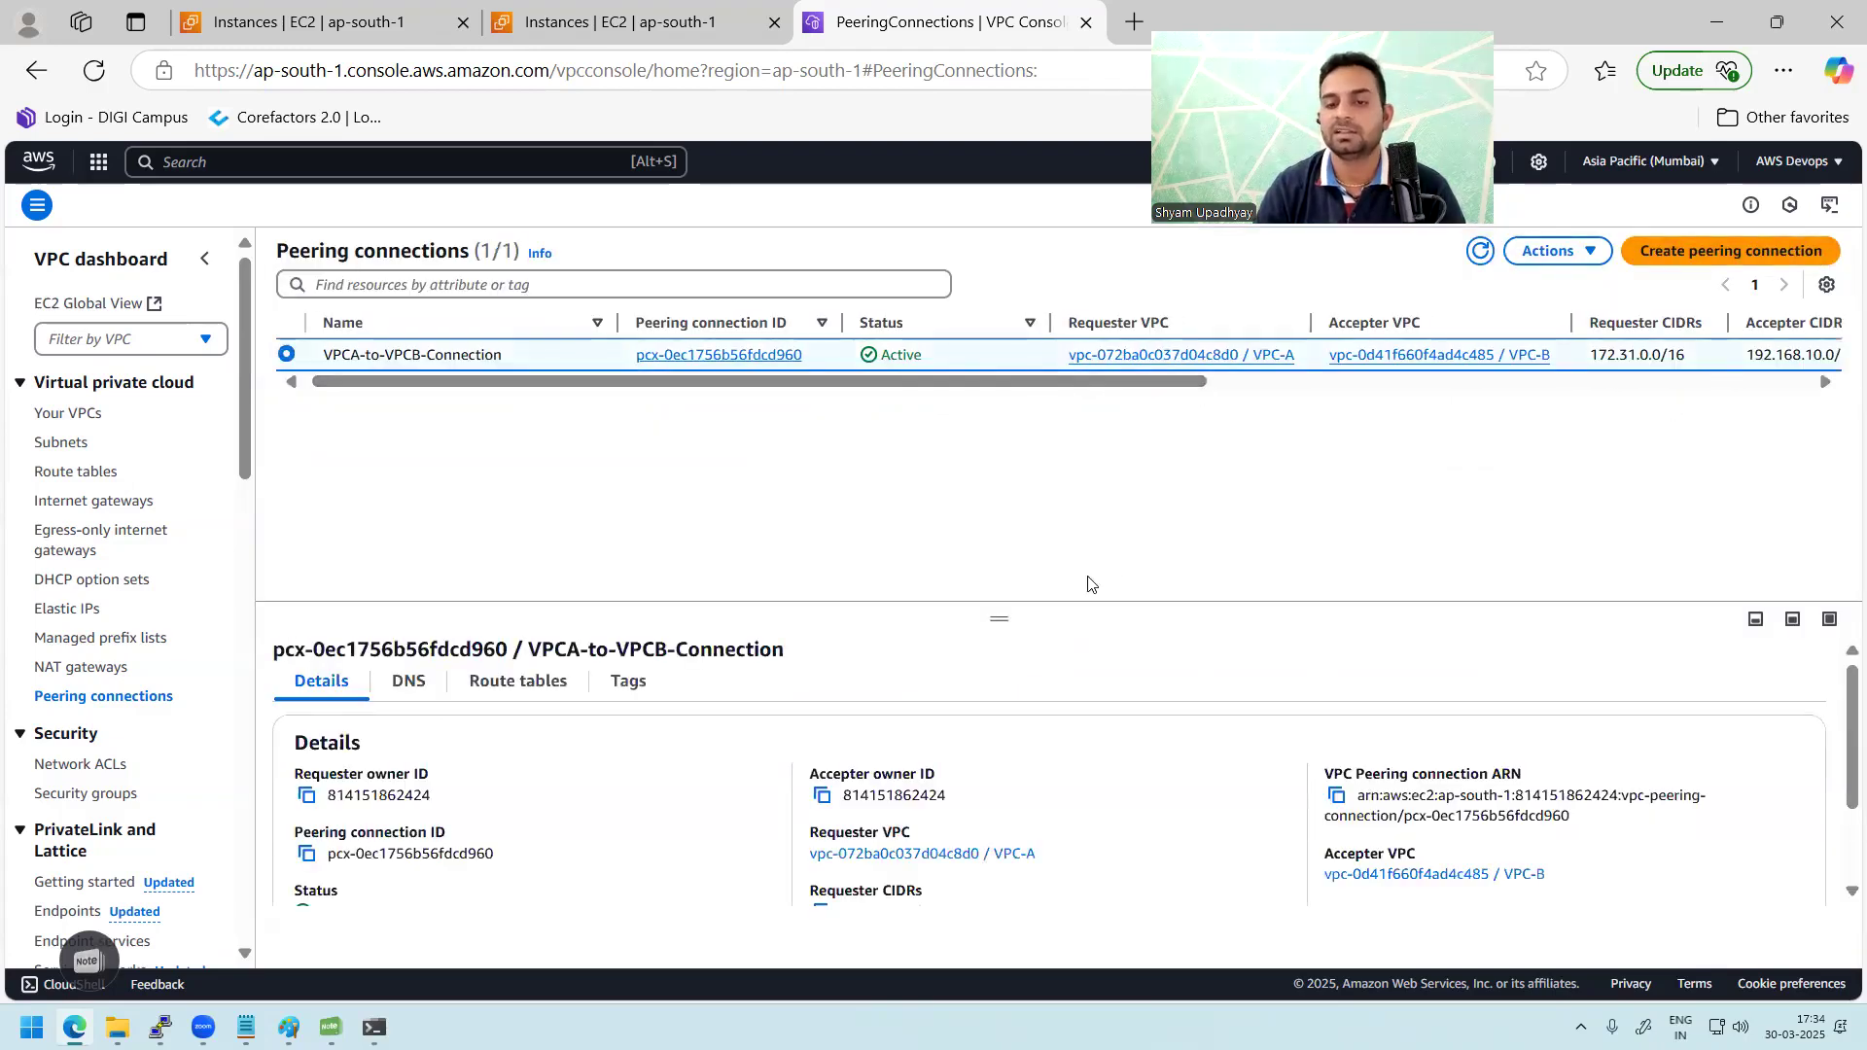
pyautogui.moveTo(1016, 610); pyautogui.dragTo(1033, 467)
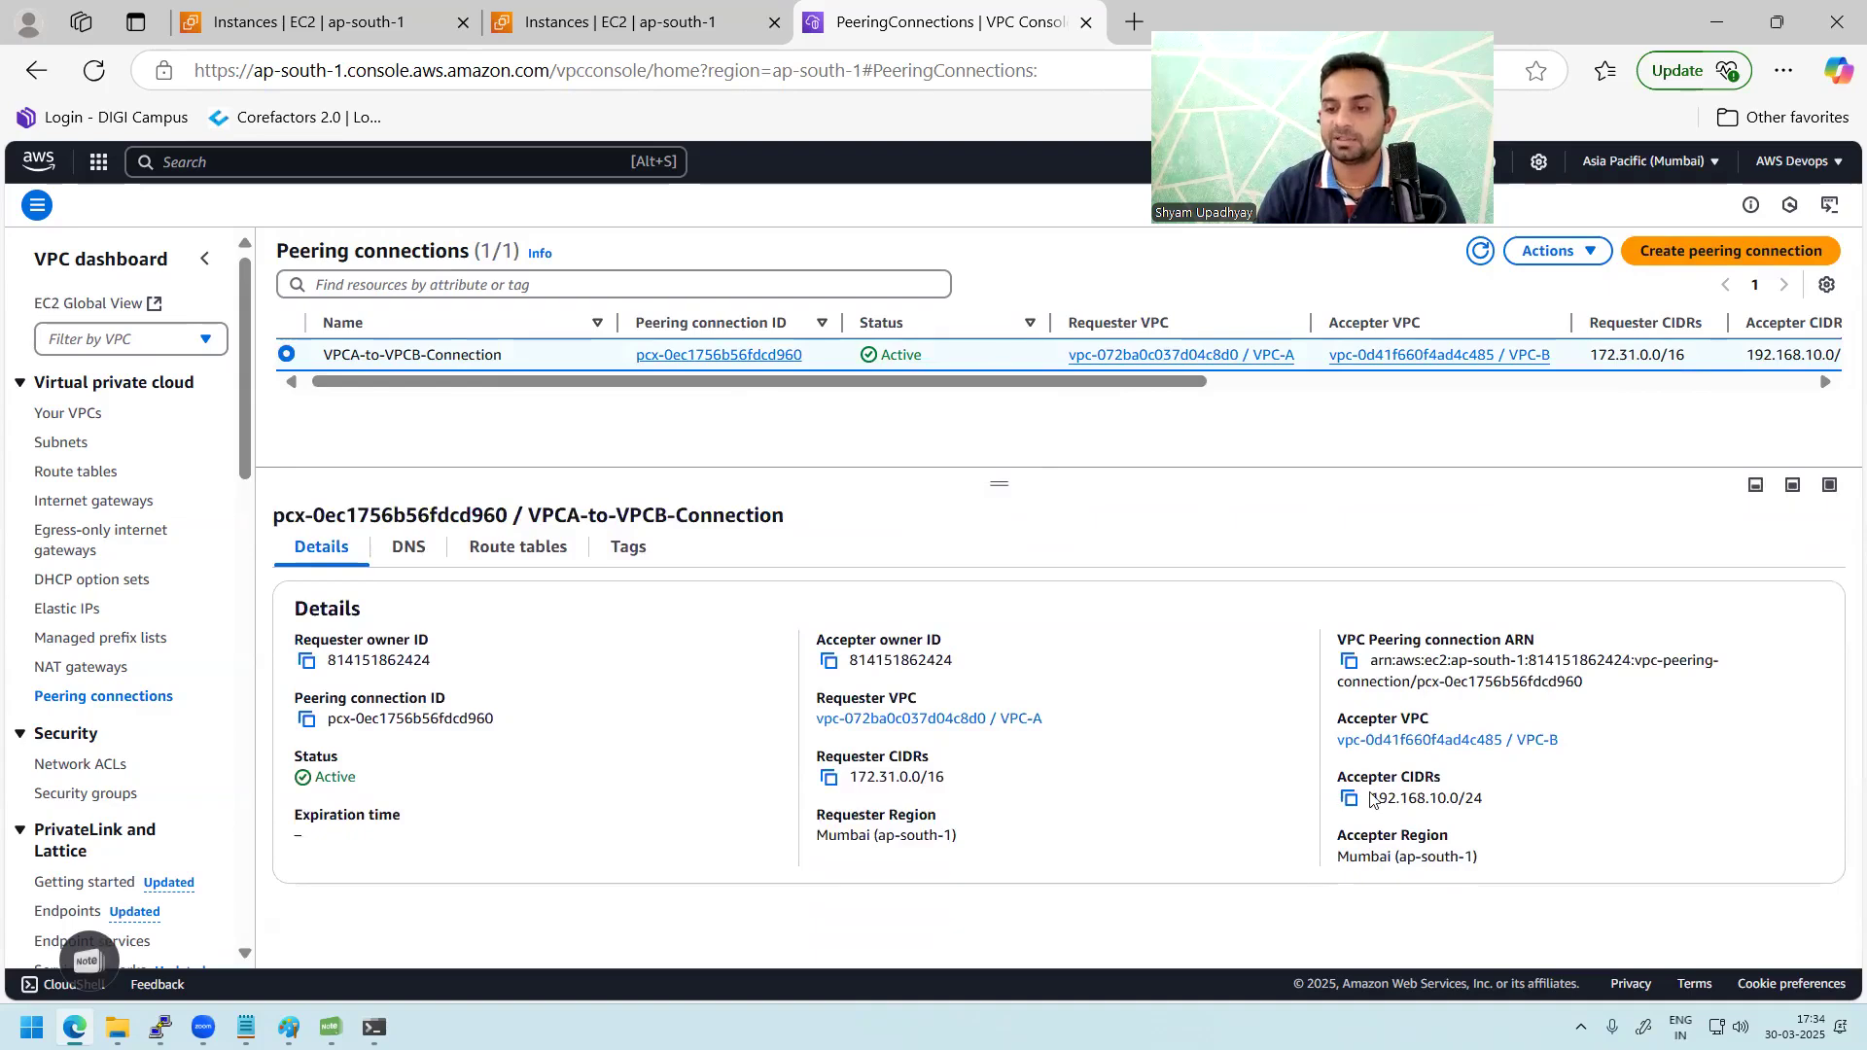
pyautogui.moveTo(1368, 798); pyautogui.dragTo(1507, 799)
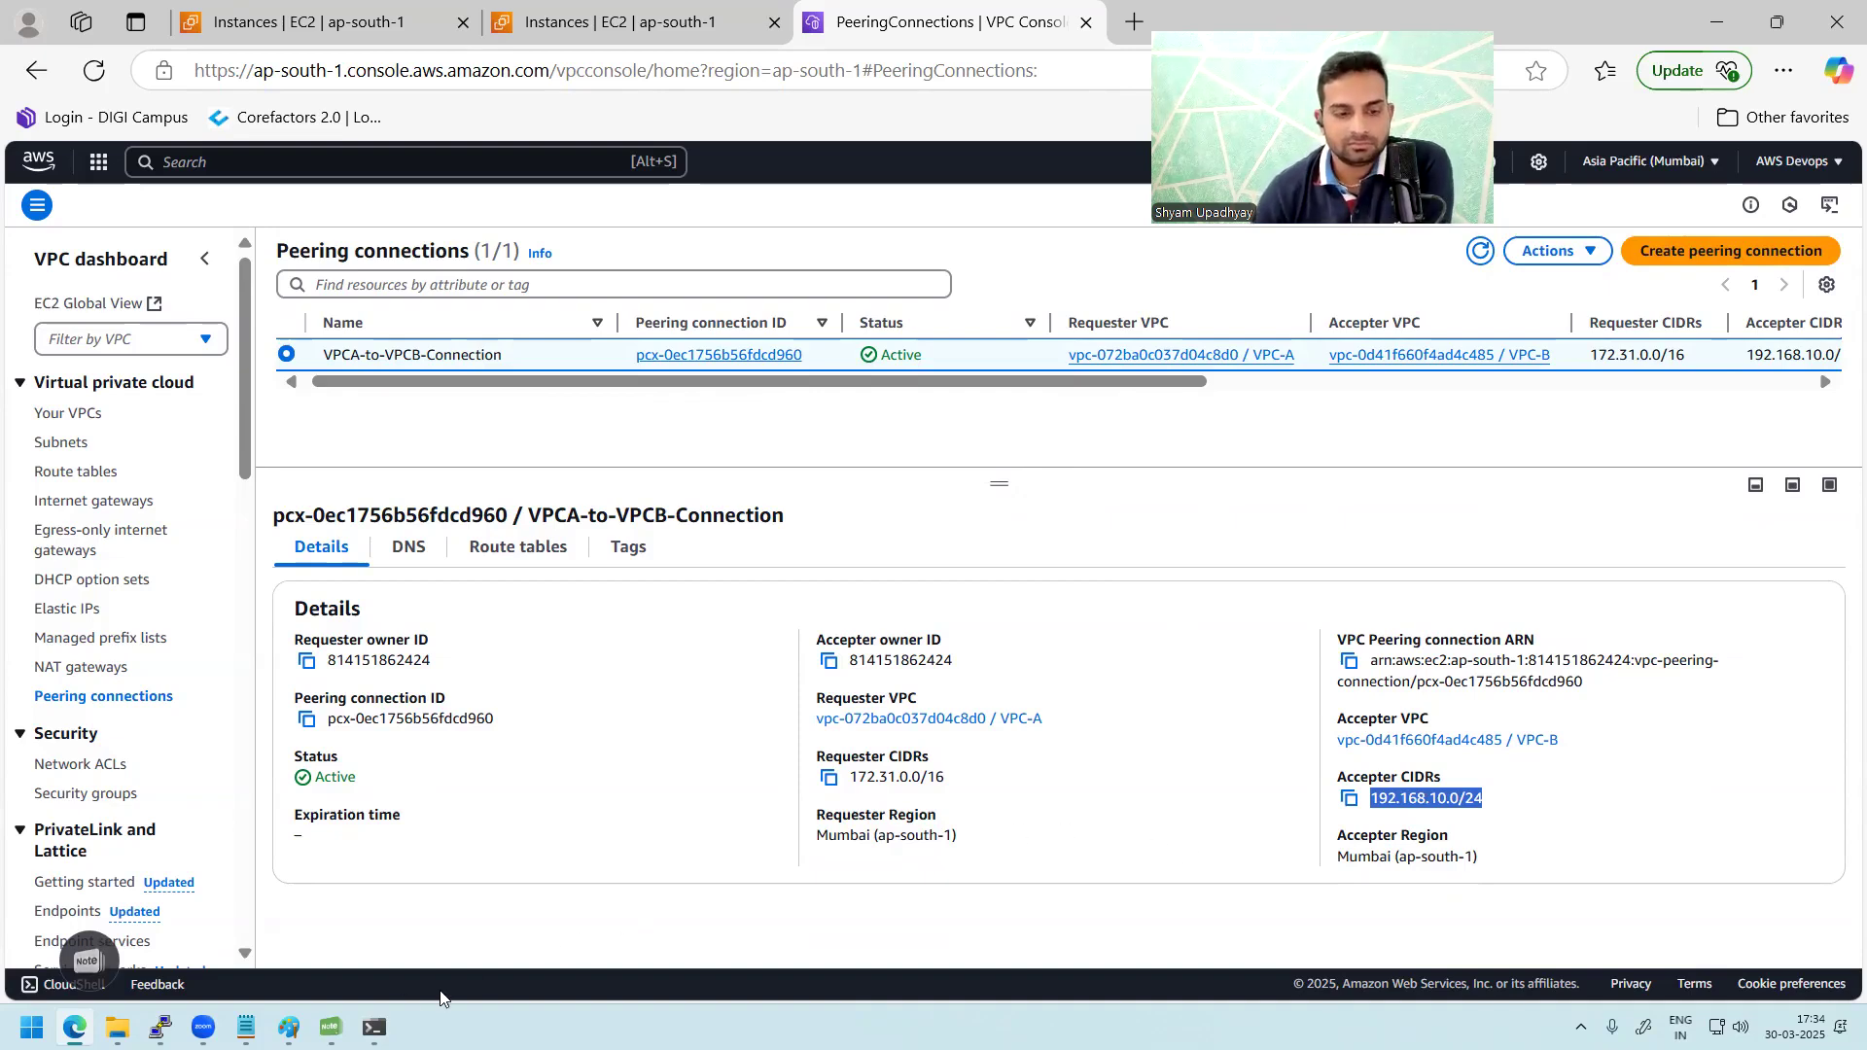
# Step: Bring up the server1-VPCA and server1-VPCB terminal sessions to check the ping between their private IP addresses
pyautogui.moveTo(299, 1017)
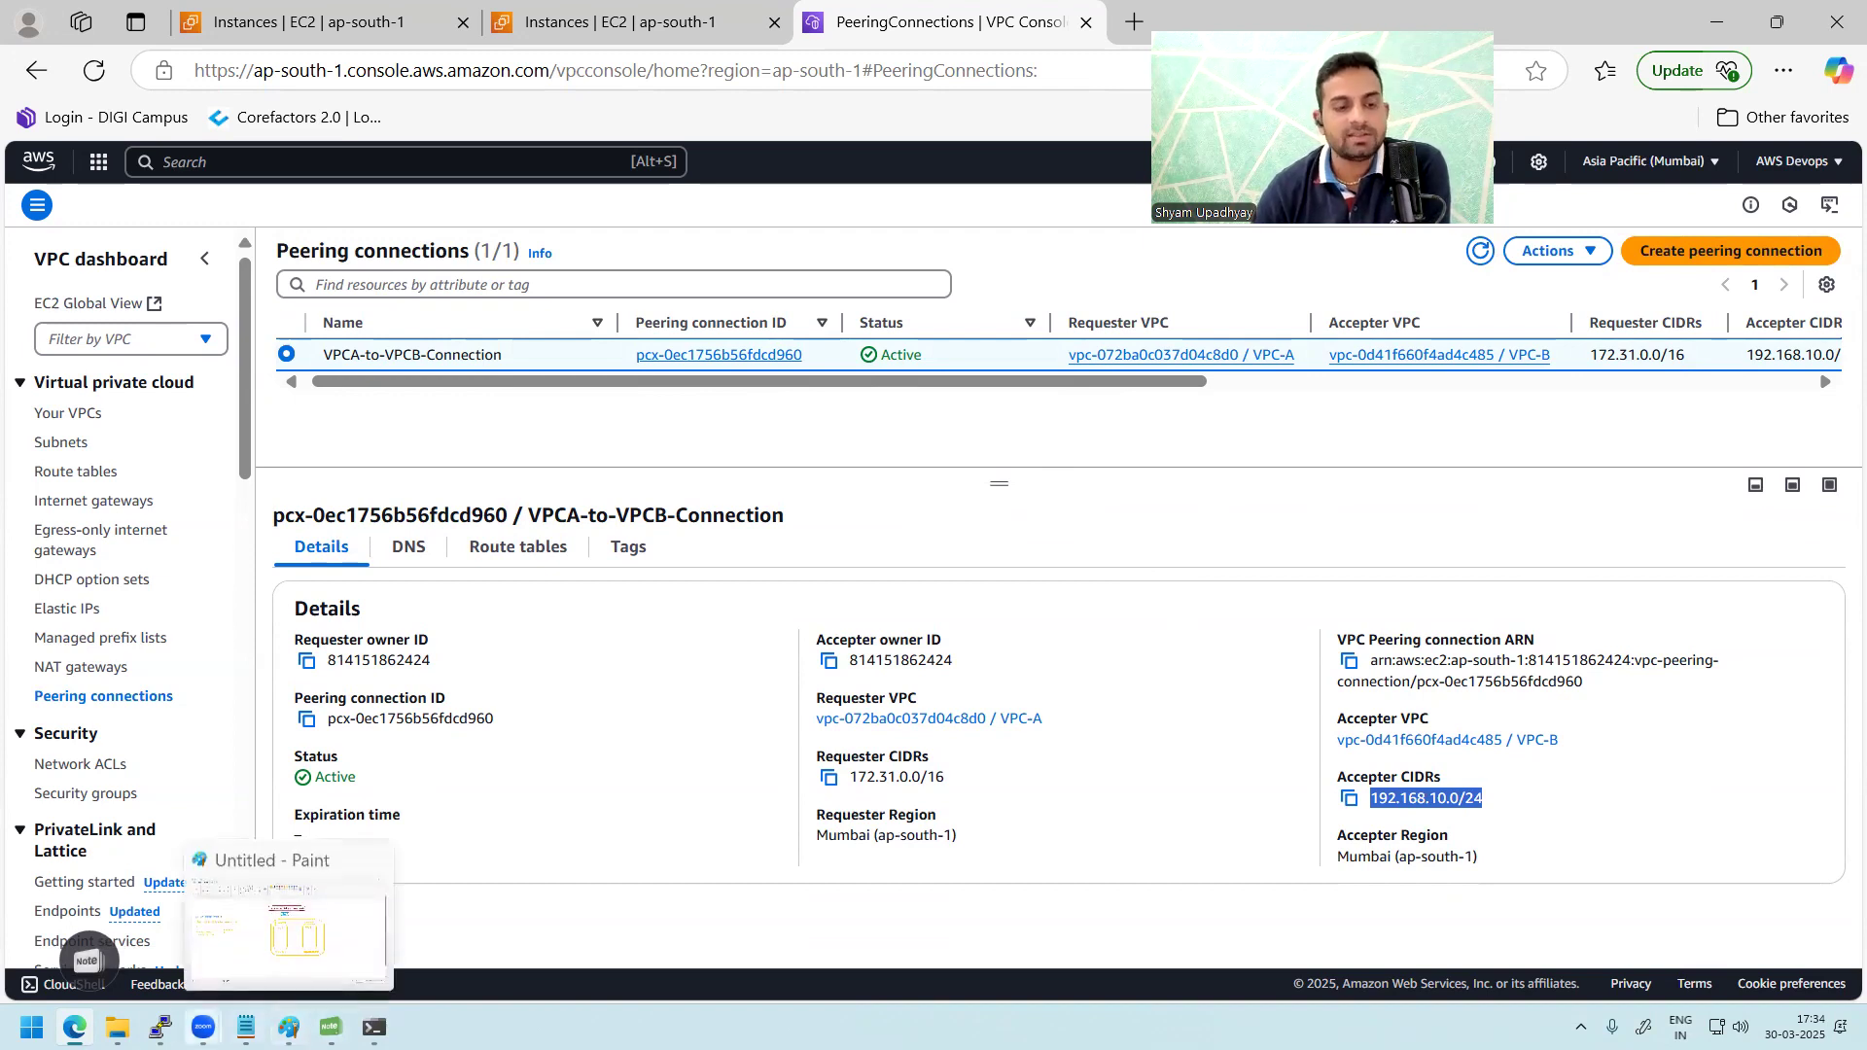
pyautogui.moveTo(160, 1026)
pyautogui.click(272, 907)
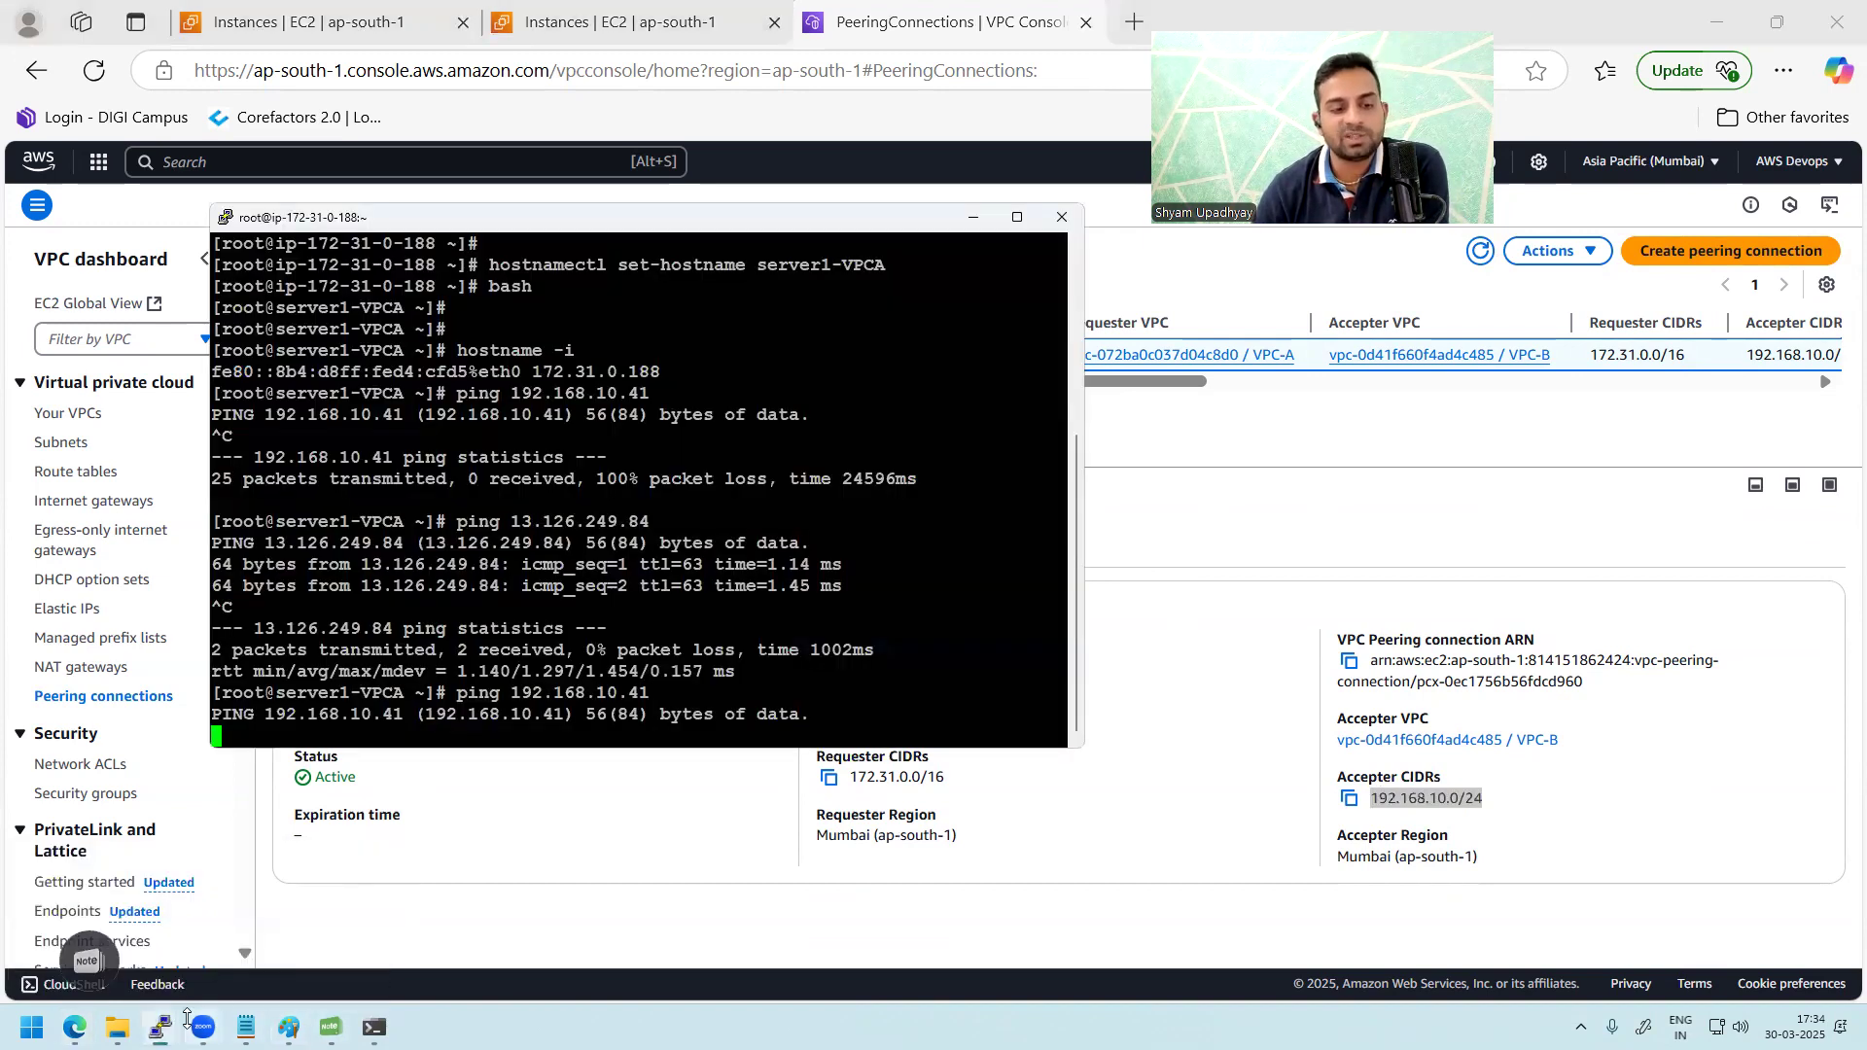
pyautogui.click(332, 938)
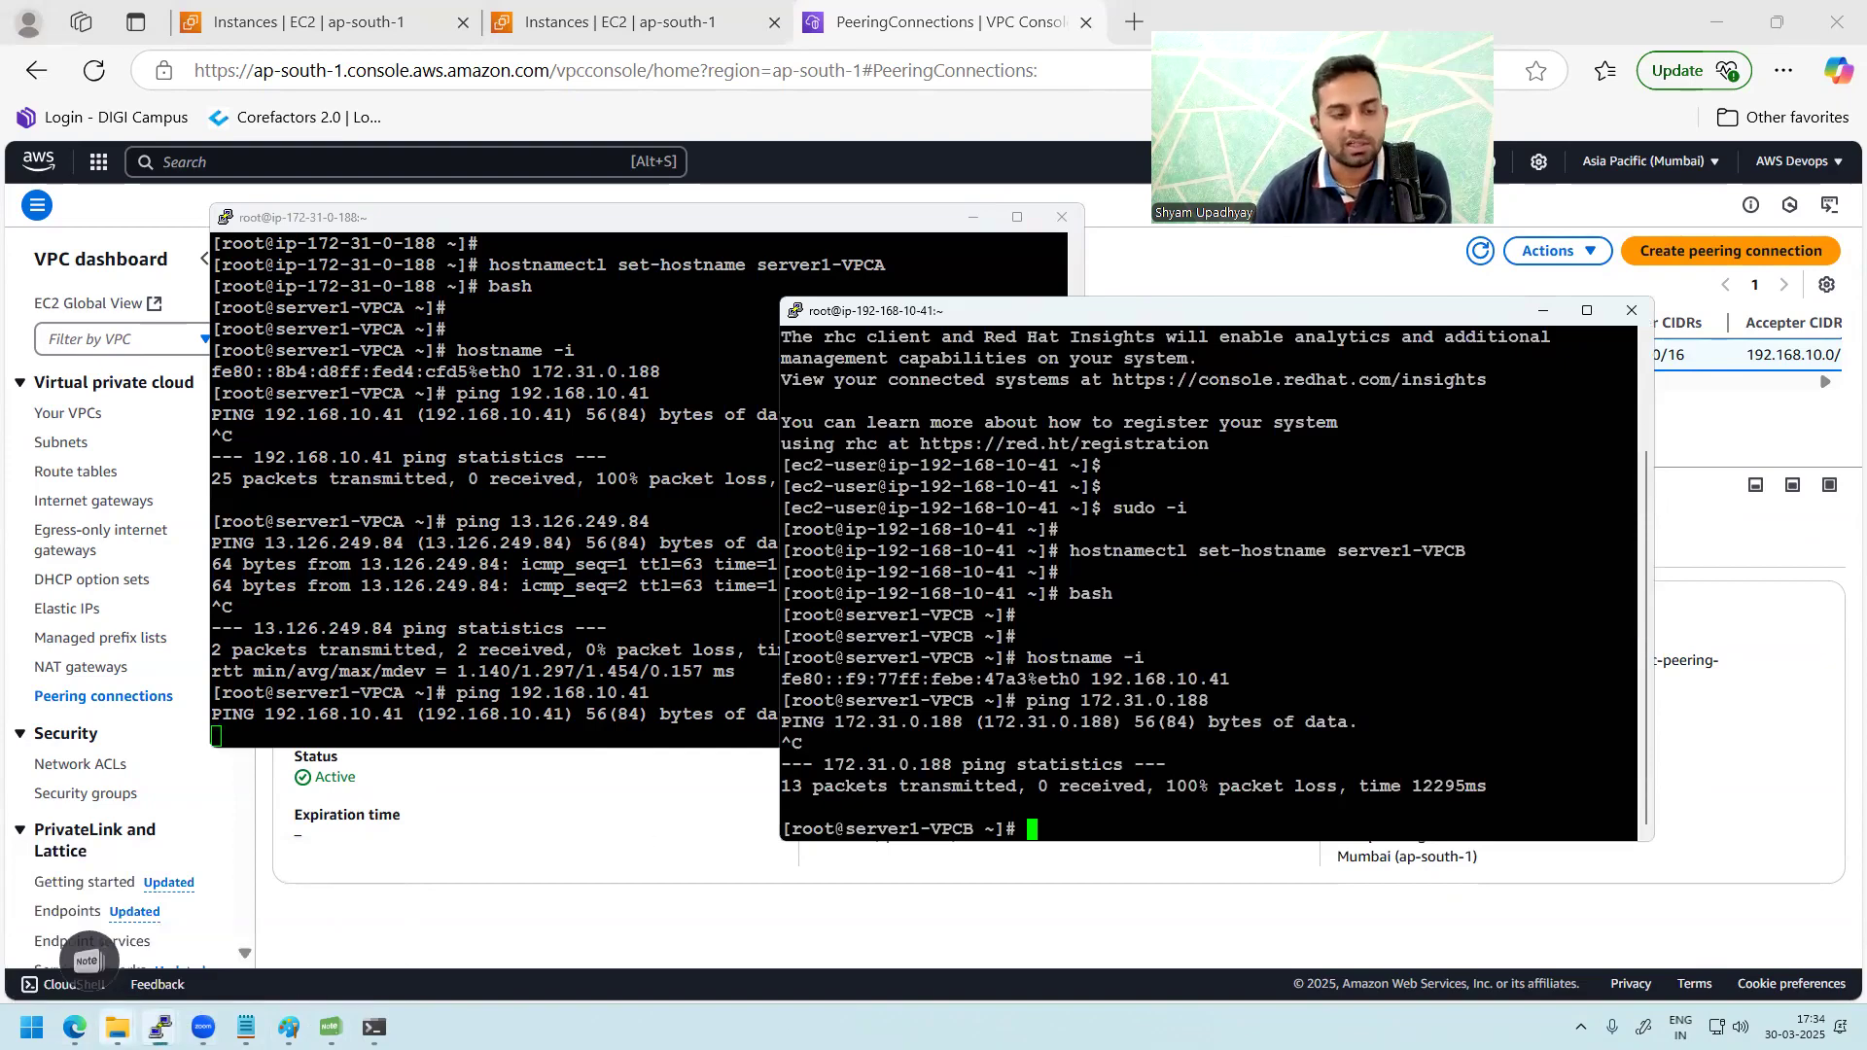
# Step: Return to the browser and show the Server1-VPCA instance's details in the EC2 instances list
pyautogui.click(74, 1027)
pyautogui.click(331, 22)
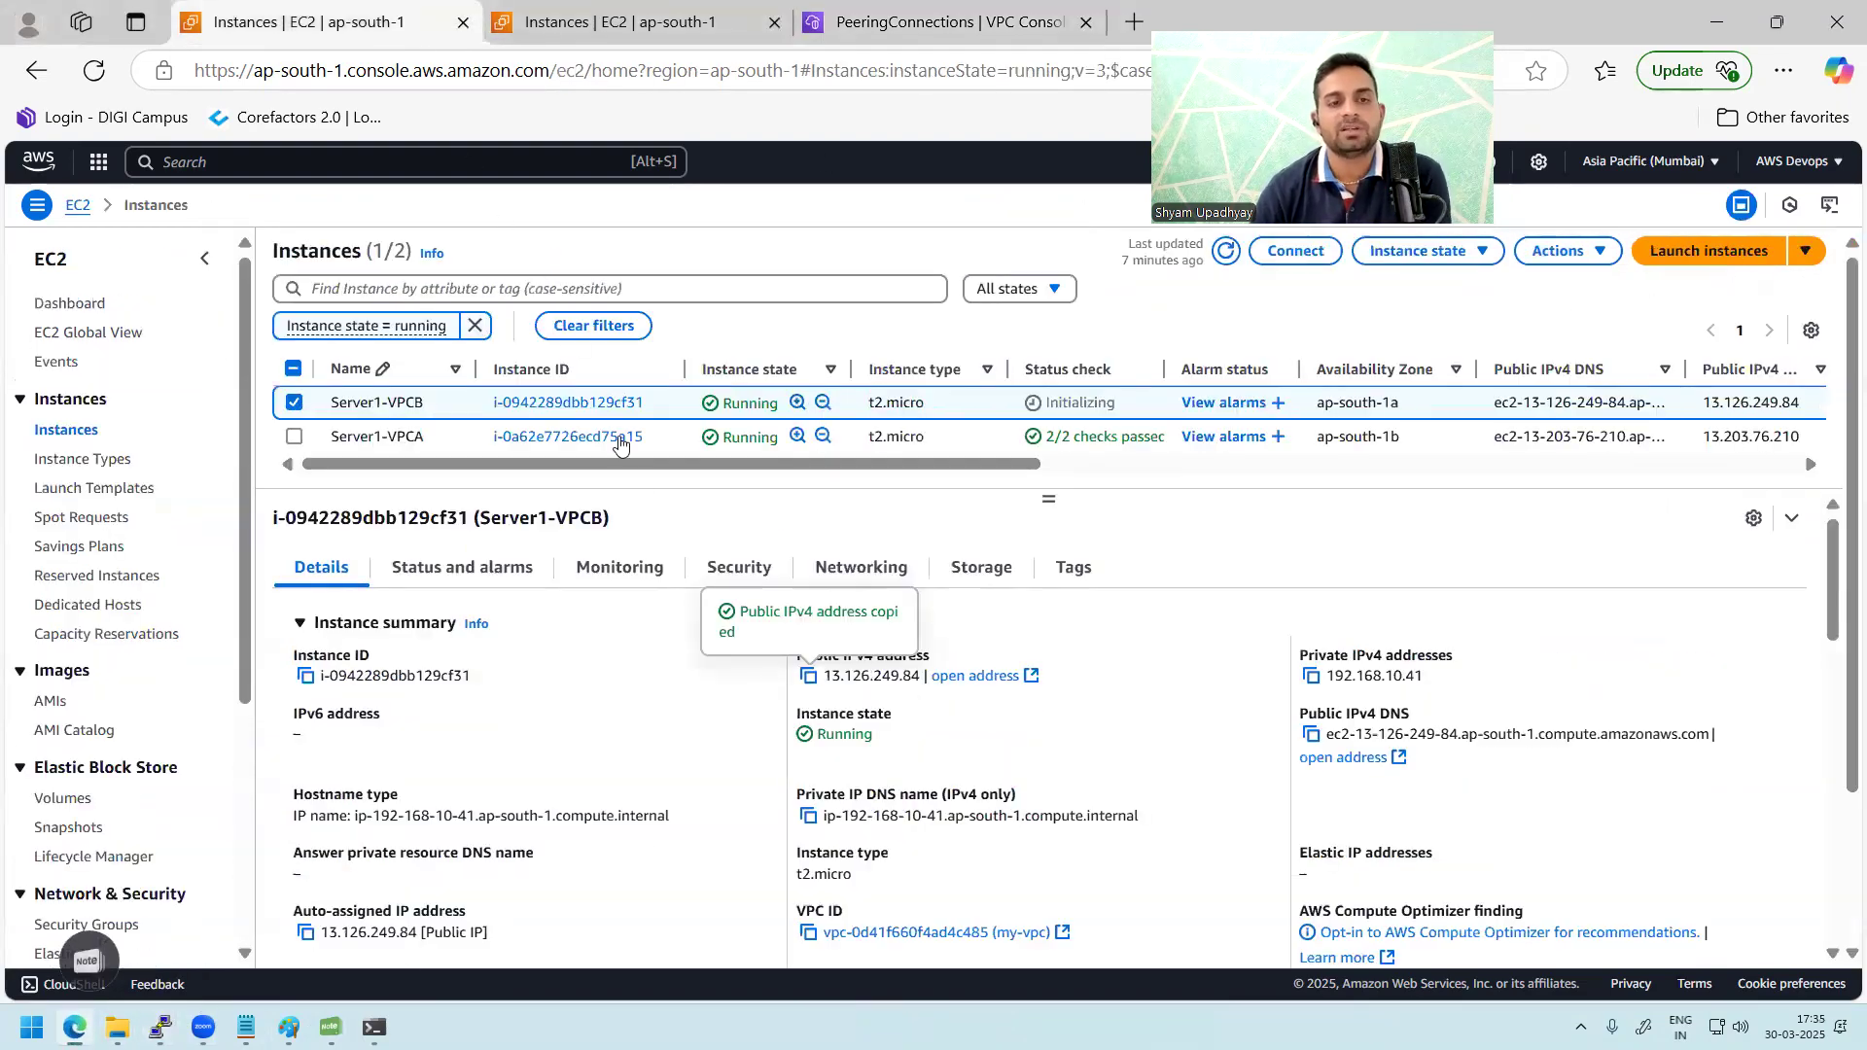
pyautogui.click(485, 443)
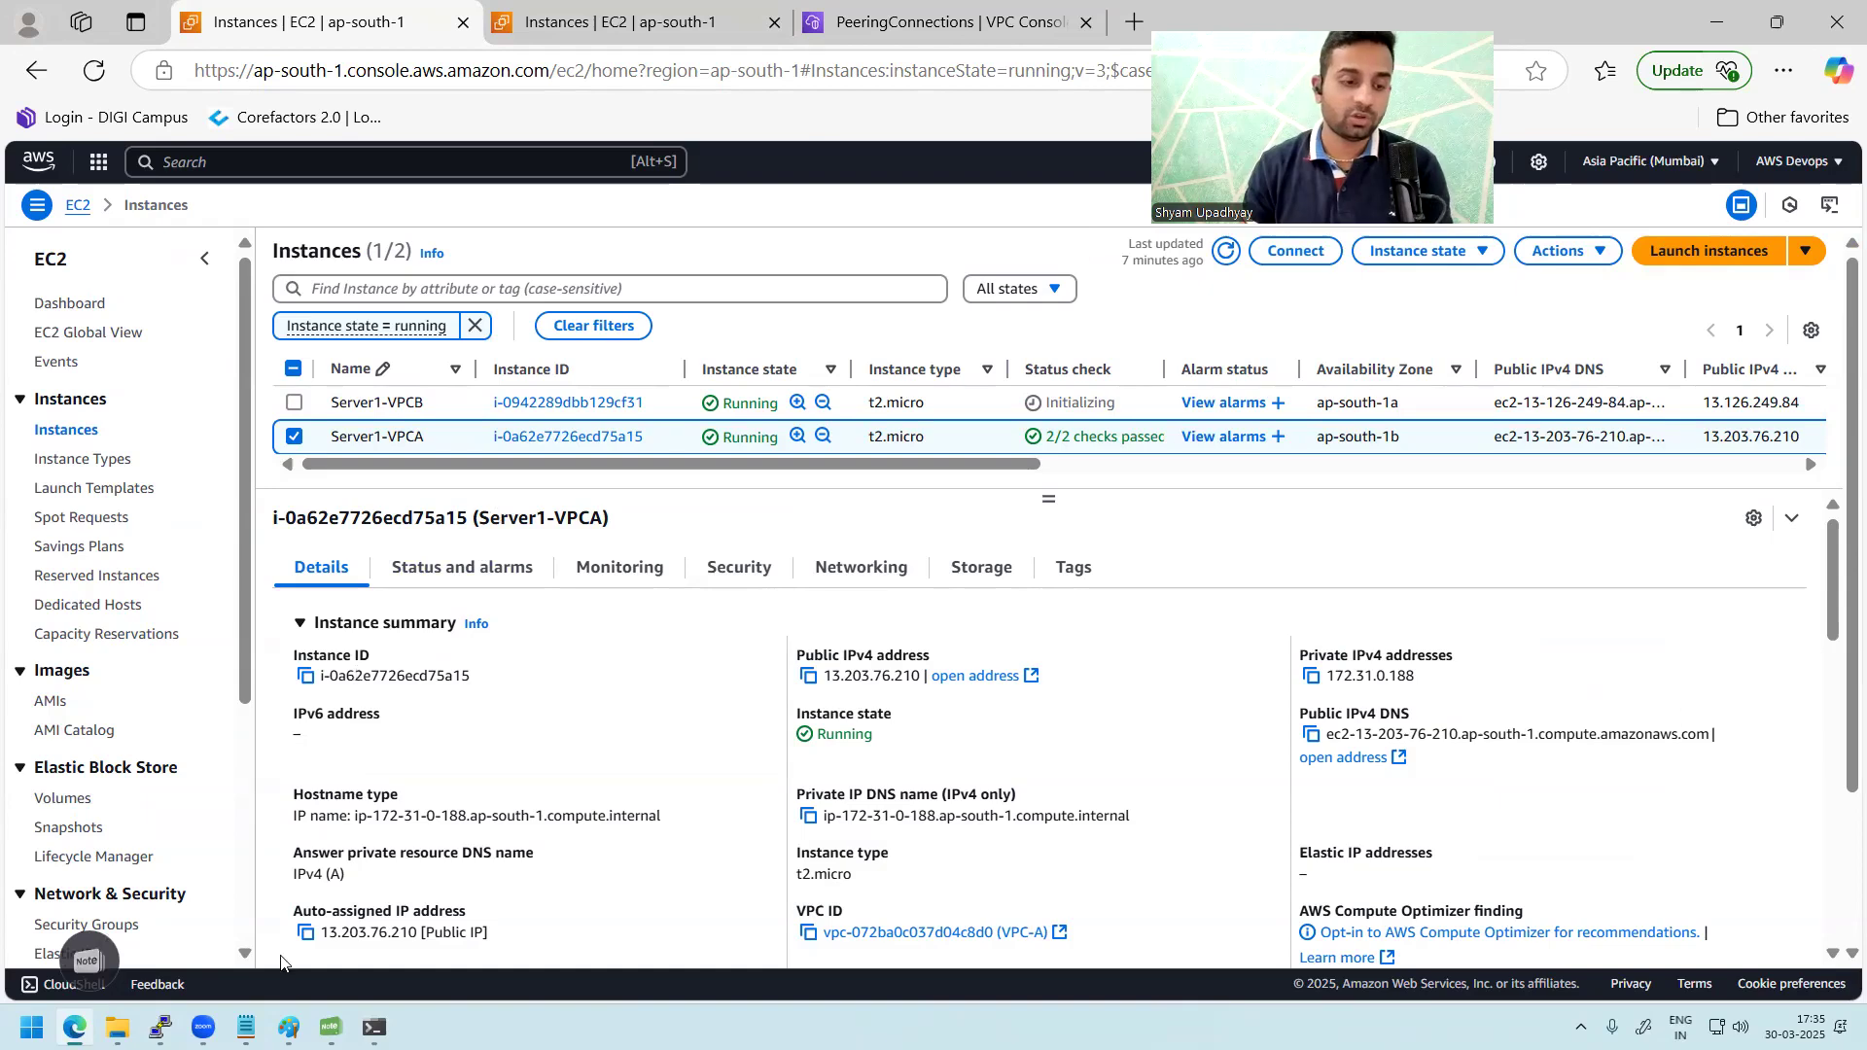
# Step: Switch to the Paint diagram and draw one rounded server box inside VPC-A and three smaller ones inside VPC-B
pyautogui.hotkey('alt', 'Tab')
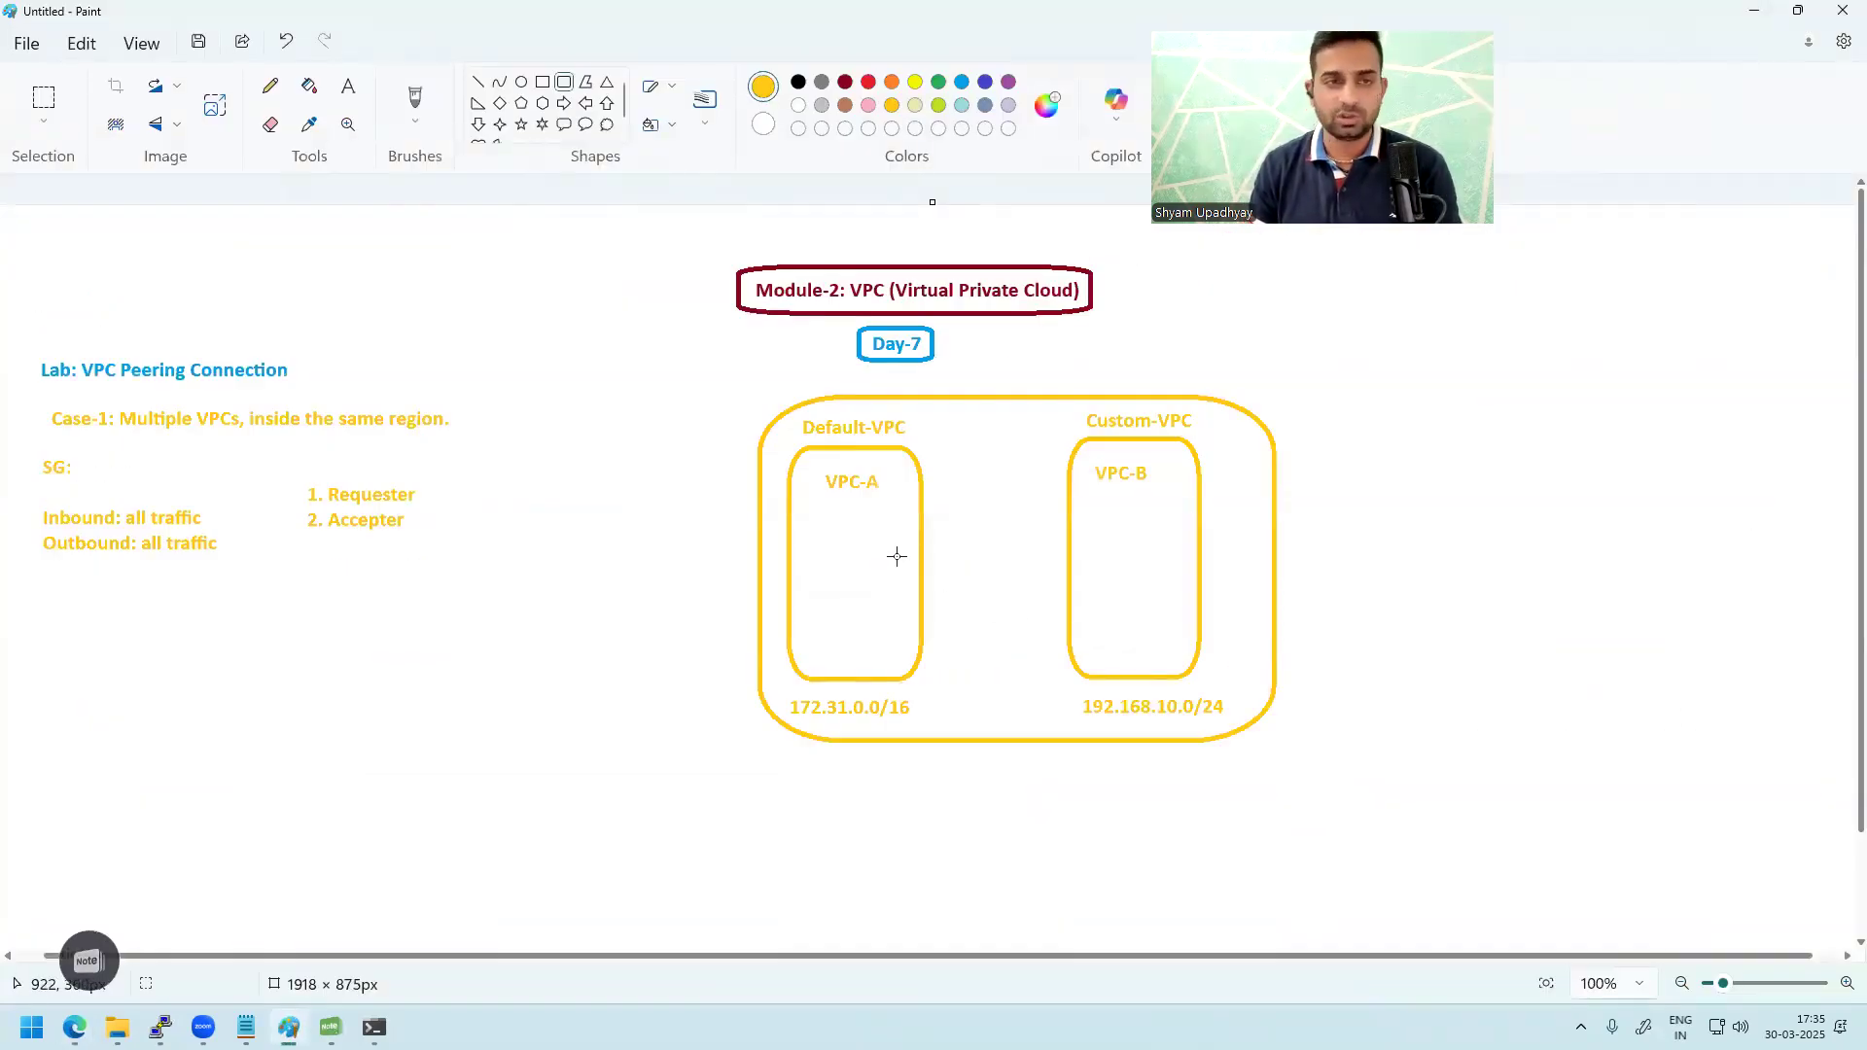
pyautogui.moveTo(818, 532); pyautogui.dragTo(889, 608)
pyautogui.moveTo(1098, 520); pyautogui.dragTo(1183, 632)
pyautogui.moveTo(1082, 598); pyautogui.dragTo(1118, 634)
pyautogui.click(1304, 767)
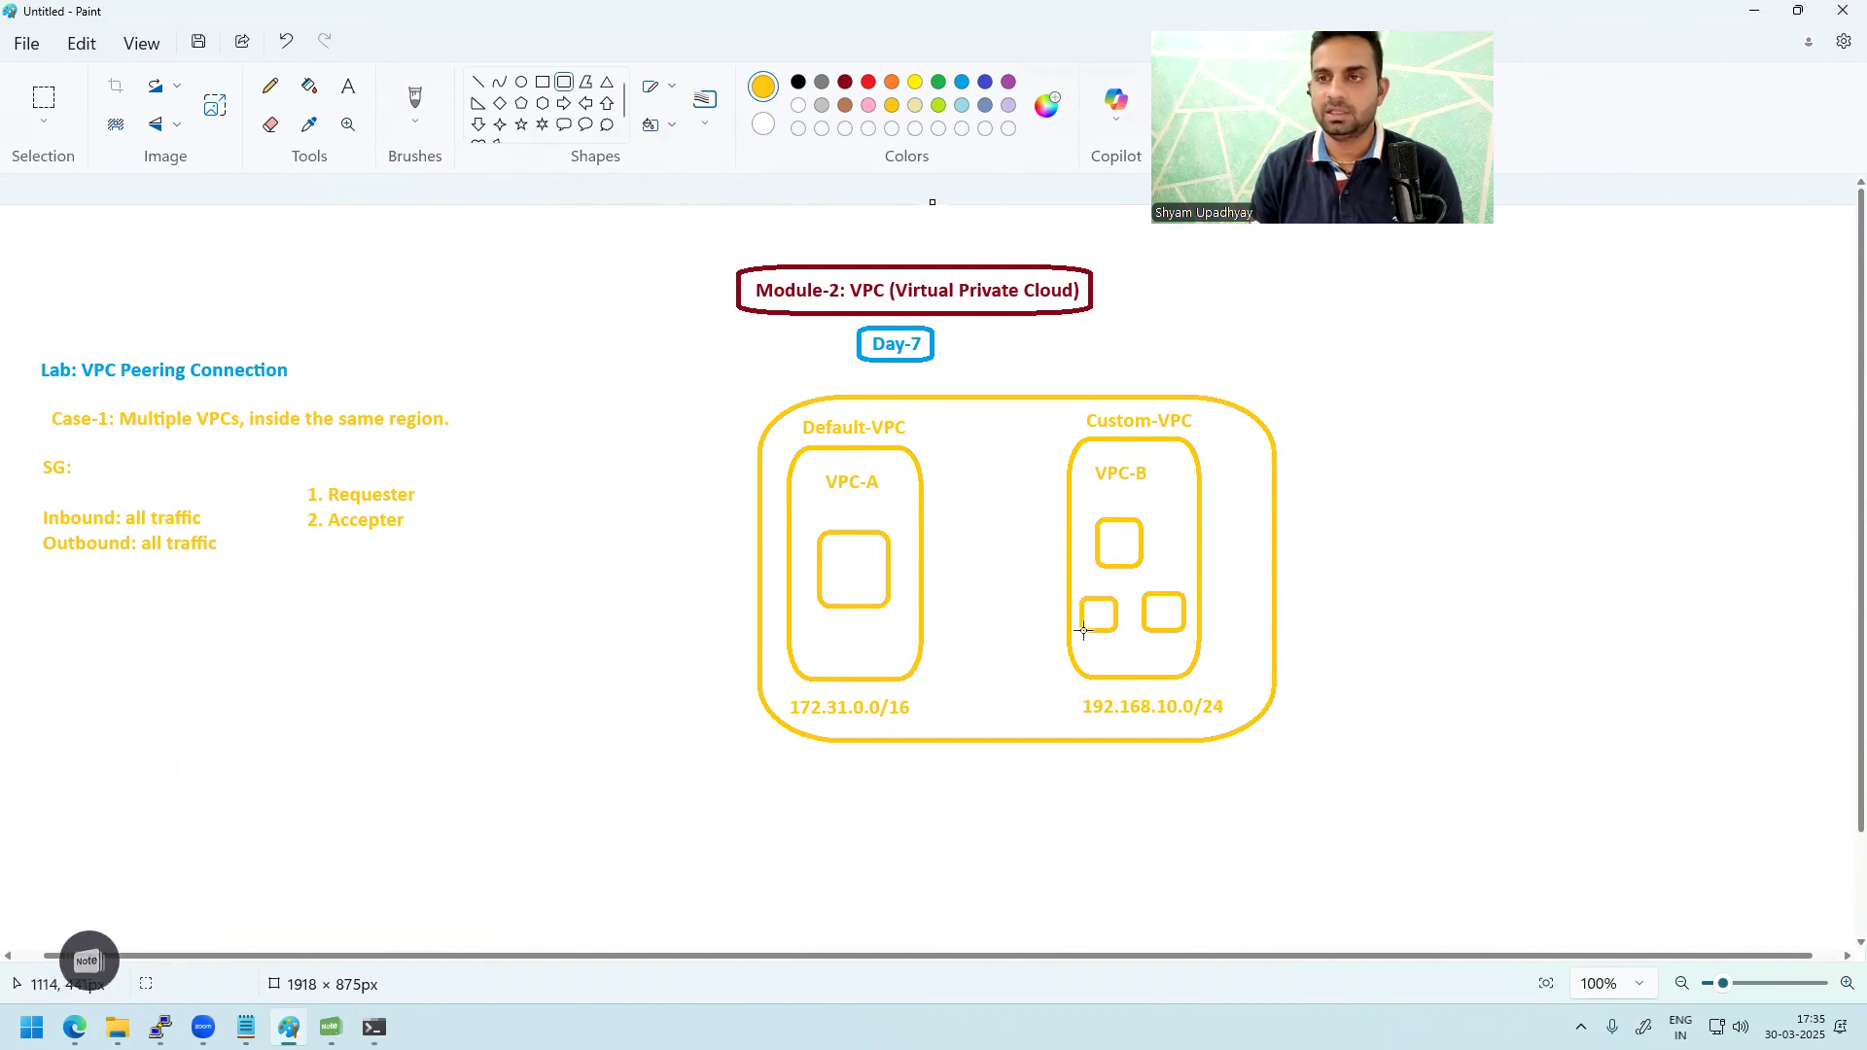
# Step: Label the three VPC-B server boxes 1, 2 and 3 with text
pyautogui.click(347, 86)
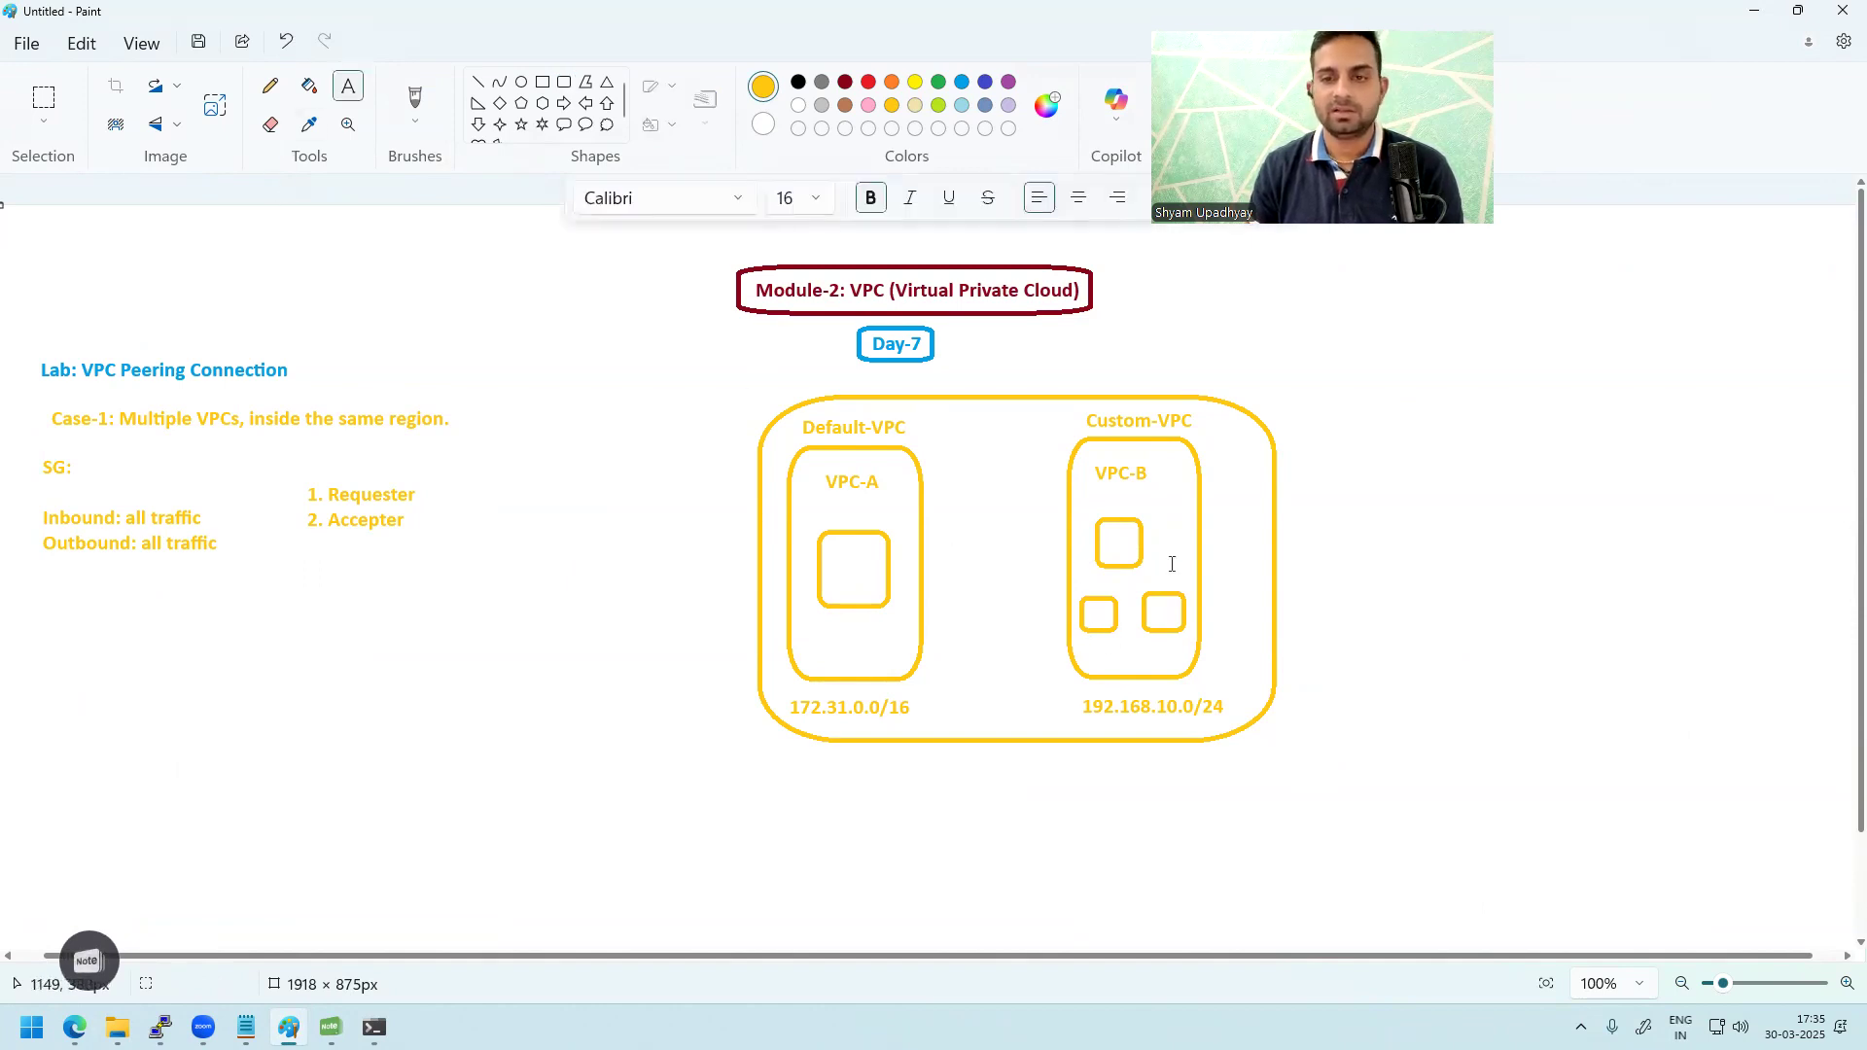
pyautogui.click(1151, 533)
pyautogui.write('1')
pyautogui.click(1164, 653)
pyautogui.click(1155, 642)
pyautogui.write('2')
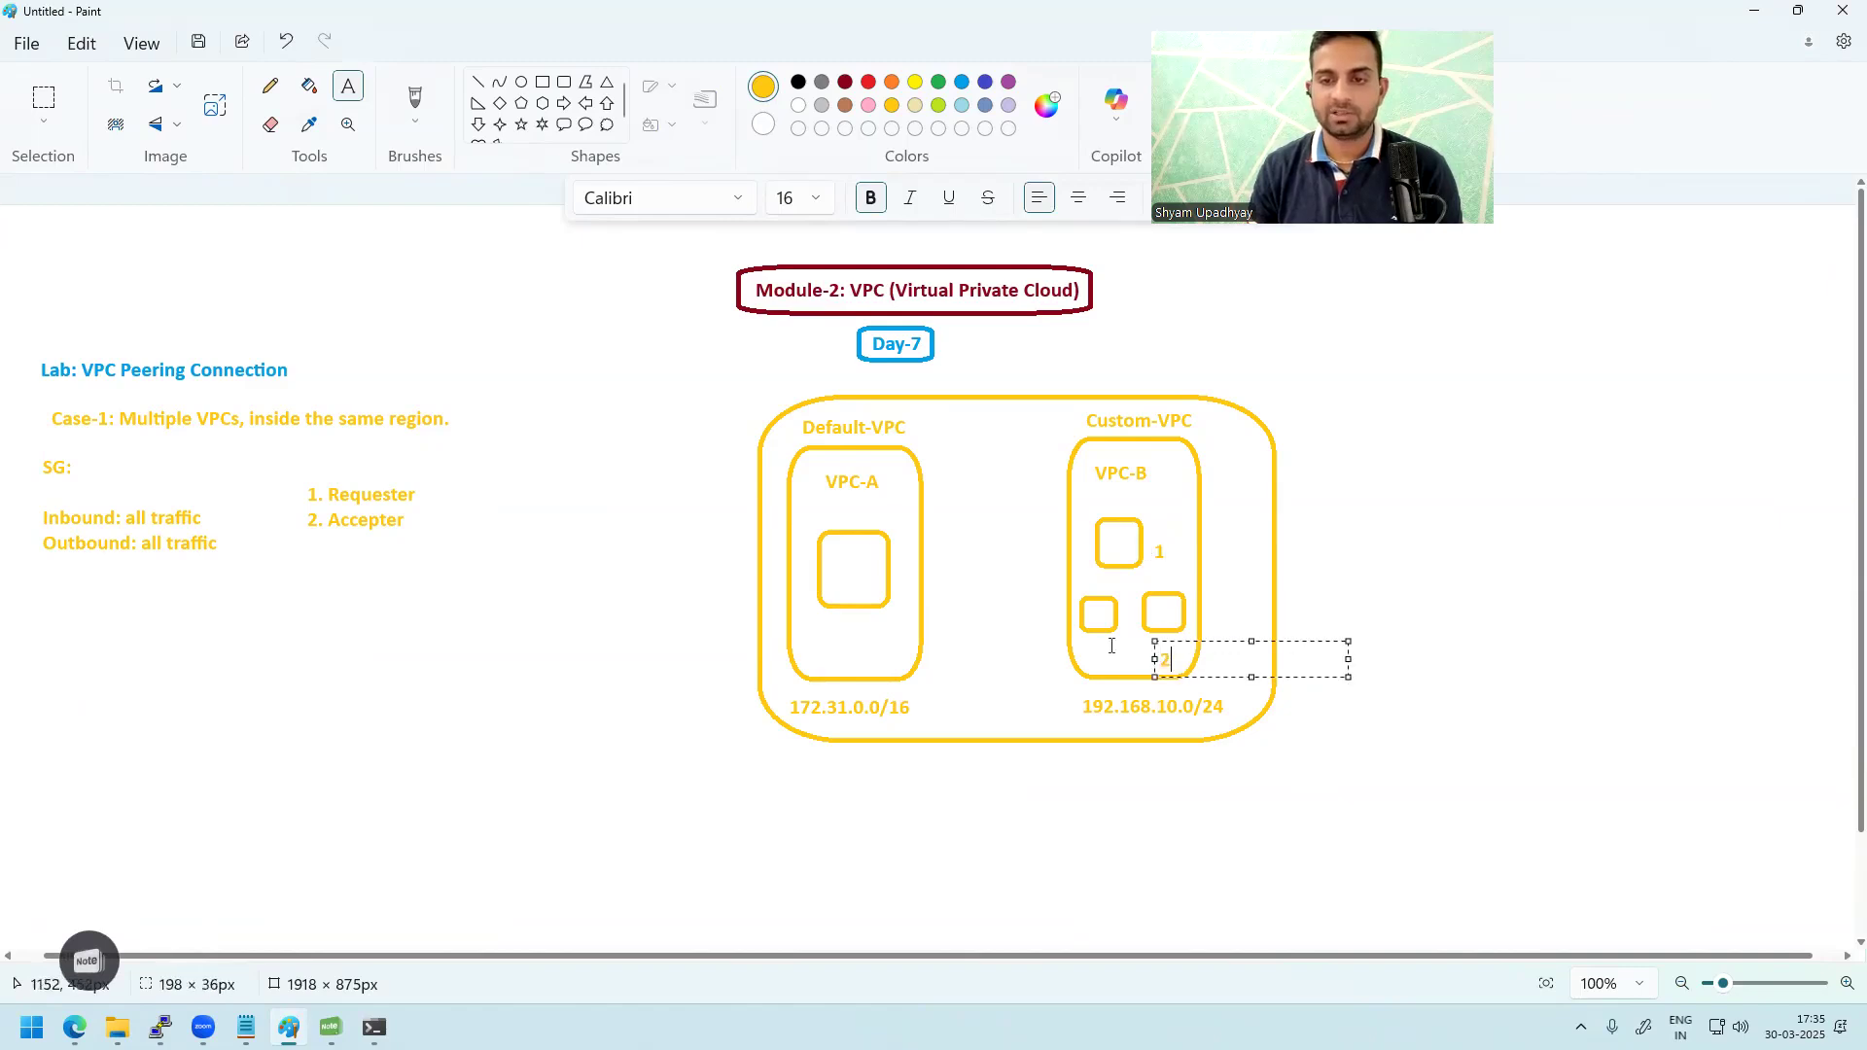
pyautogui.click(1088, 638)
pyautogui.write('3')
pyautogui.click(1335, 589)
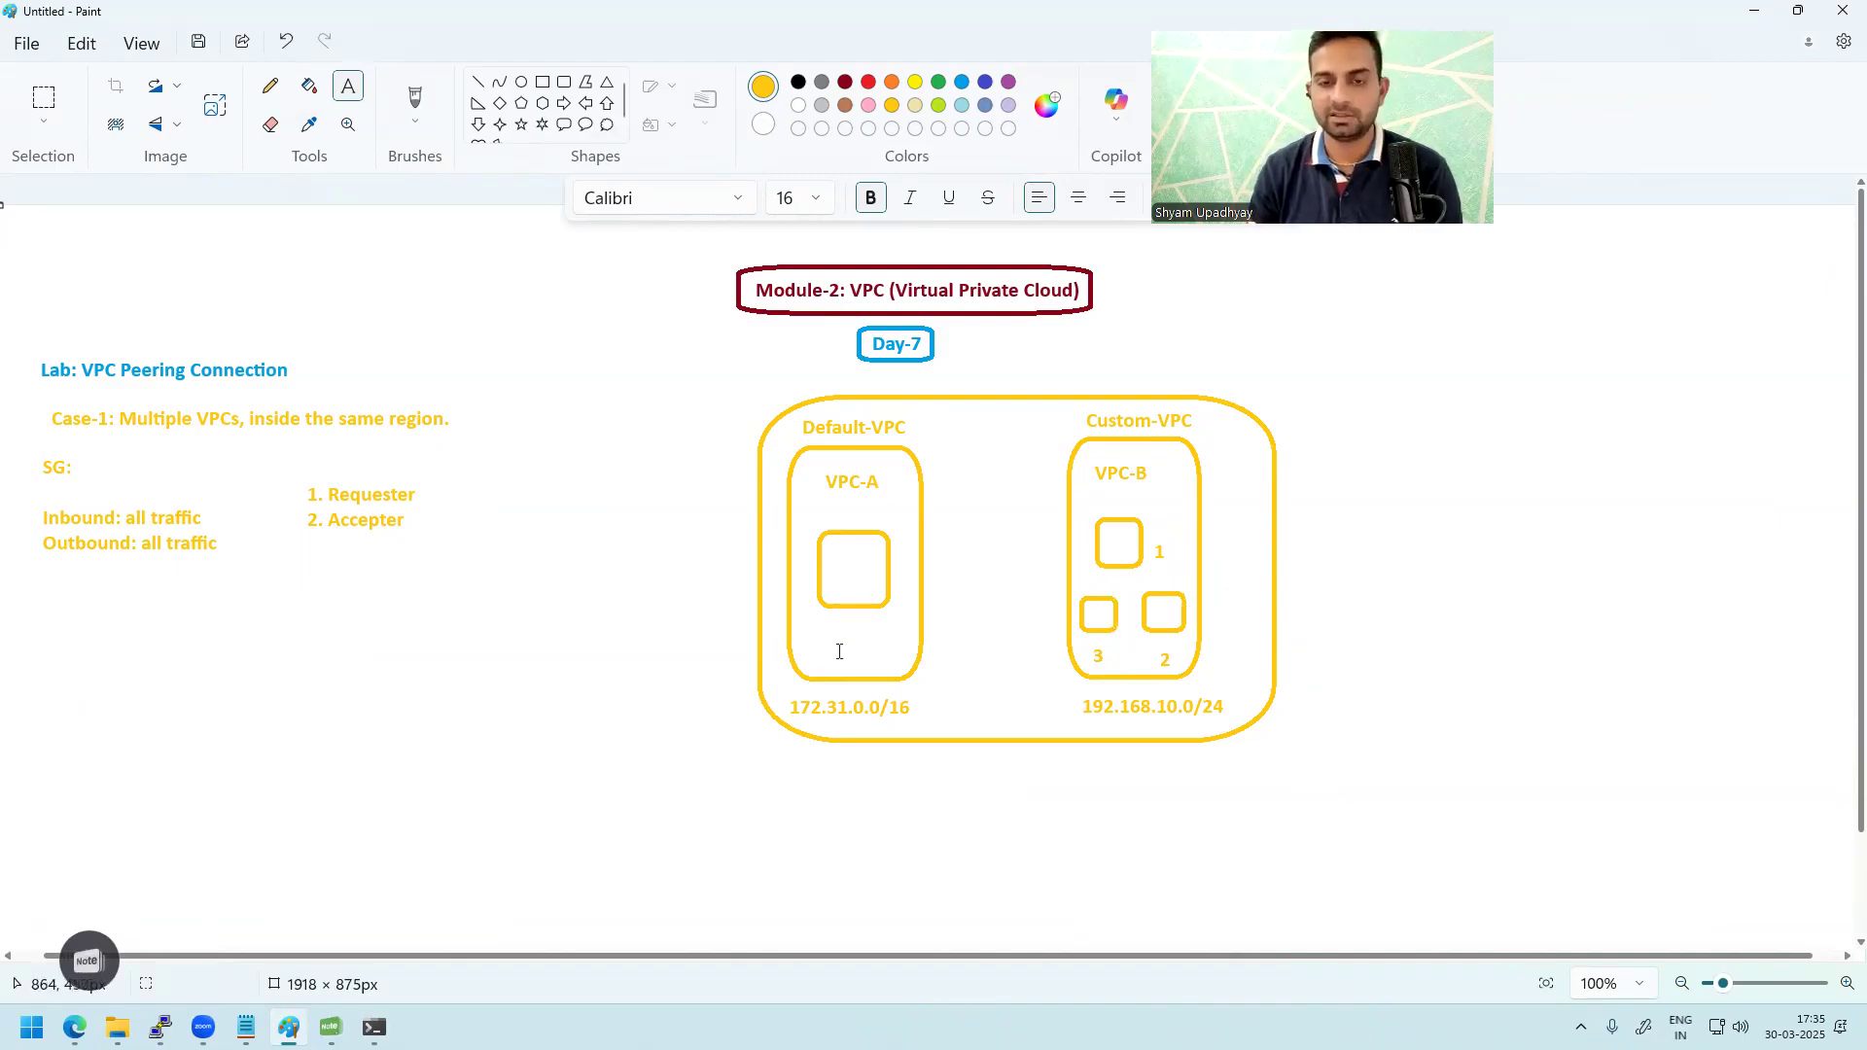
# Step: Draw a second, smaller rounded server box below the existing one inside VPC-A
pyautogui.click(564, 82)
pyautogui.moveTo(825, 625); pyautogui.dragTo(872, 663)
pyautogui.click(966, 700)
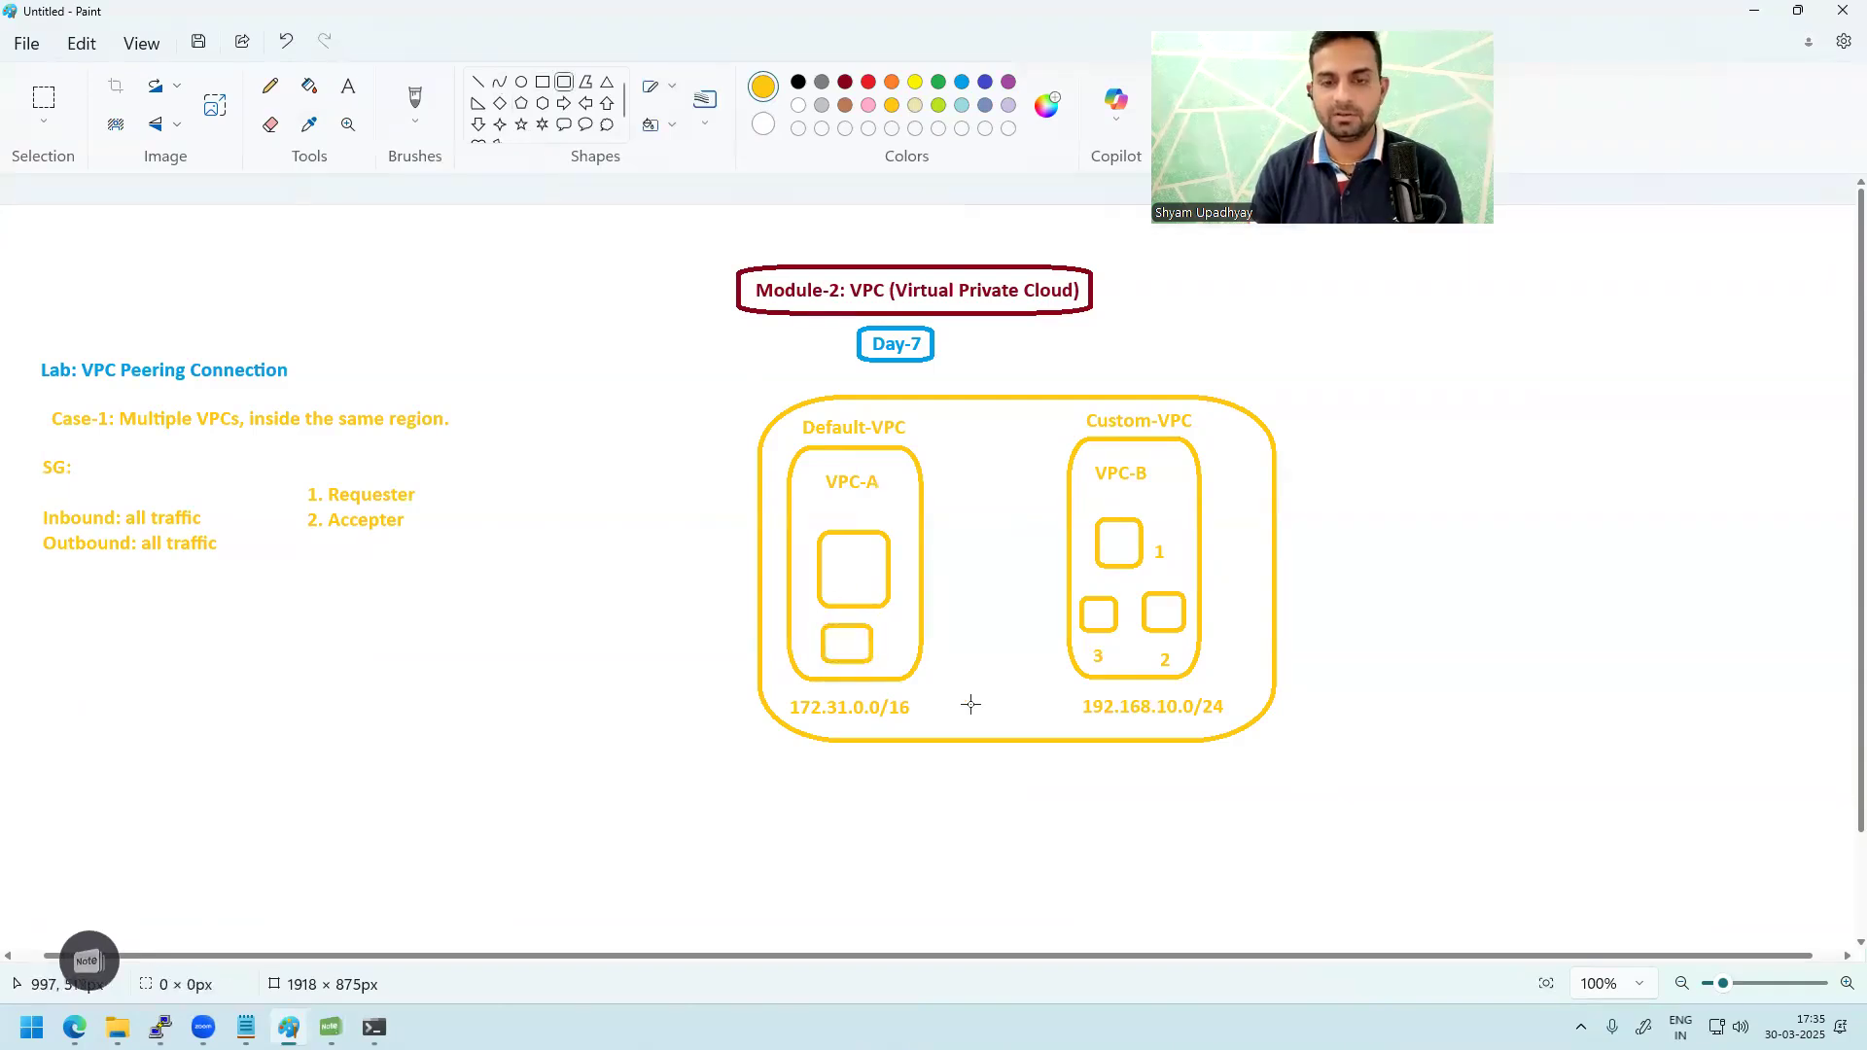
# Step: Label the two VPC-A server boxes 1 and 2 with text inside the boxes
pyautogui.click(348, 85)
pyautogui.click(848, 560)
pyautogui.write('1')
pyautogui.click(837, 640)
pyautogui.click(837, 639)
pyautogui.write('2')
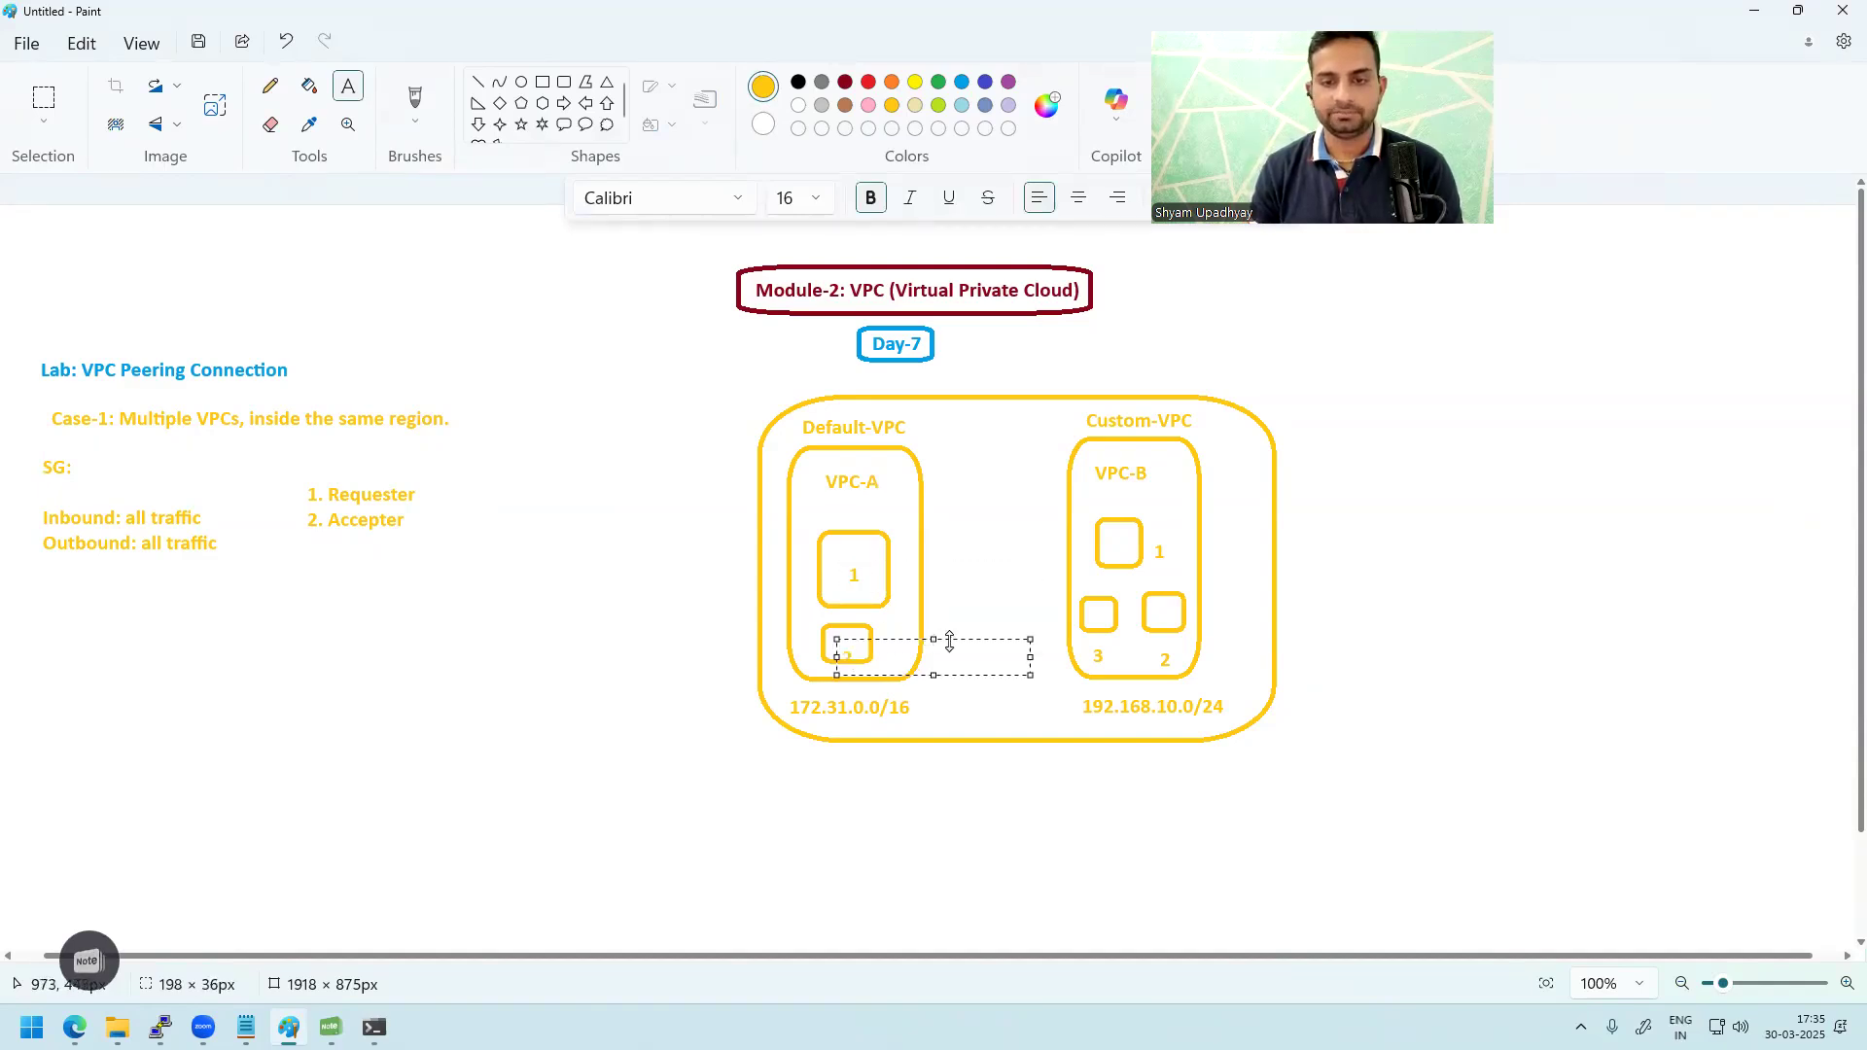
pyautogui.moveTo(952, 641); pyautogui.dragTo(950, 633)
pyautogui.click(980, 709)
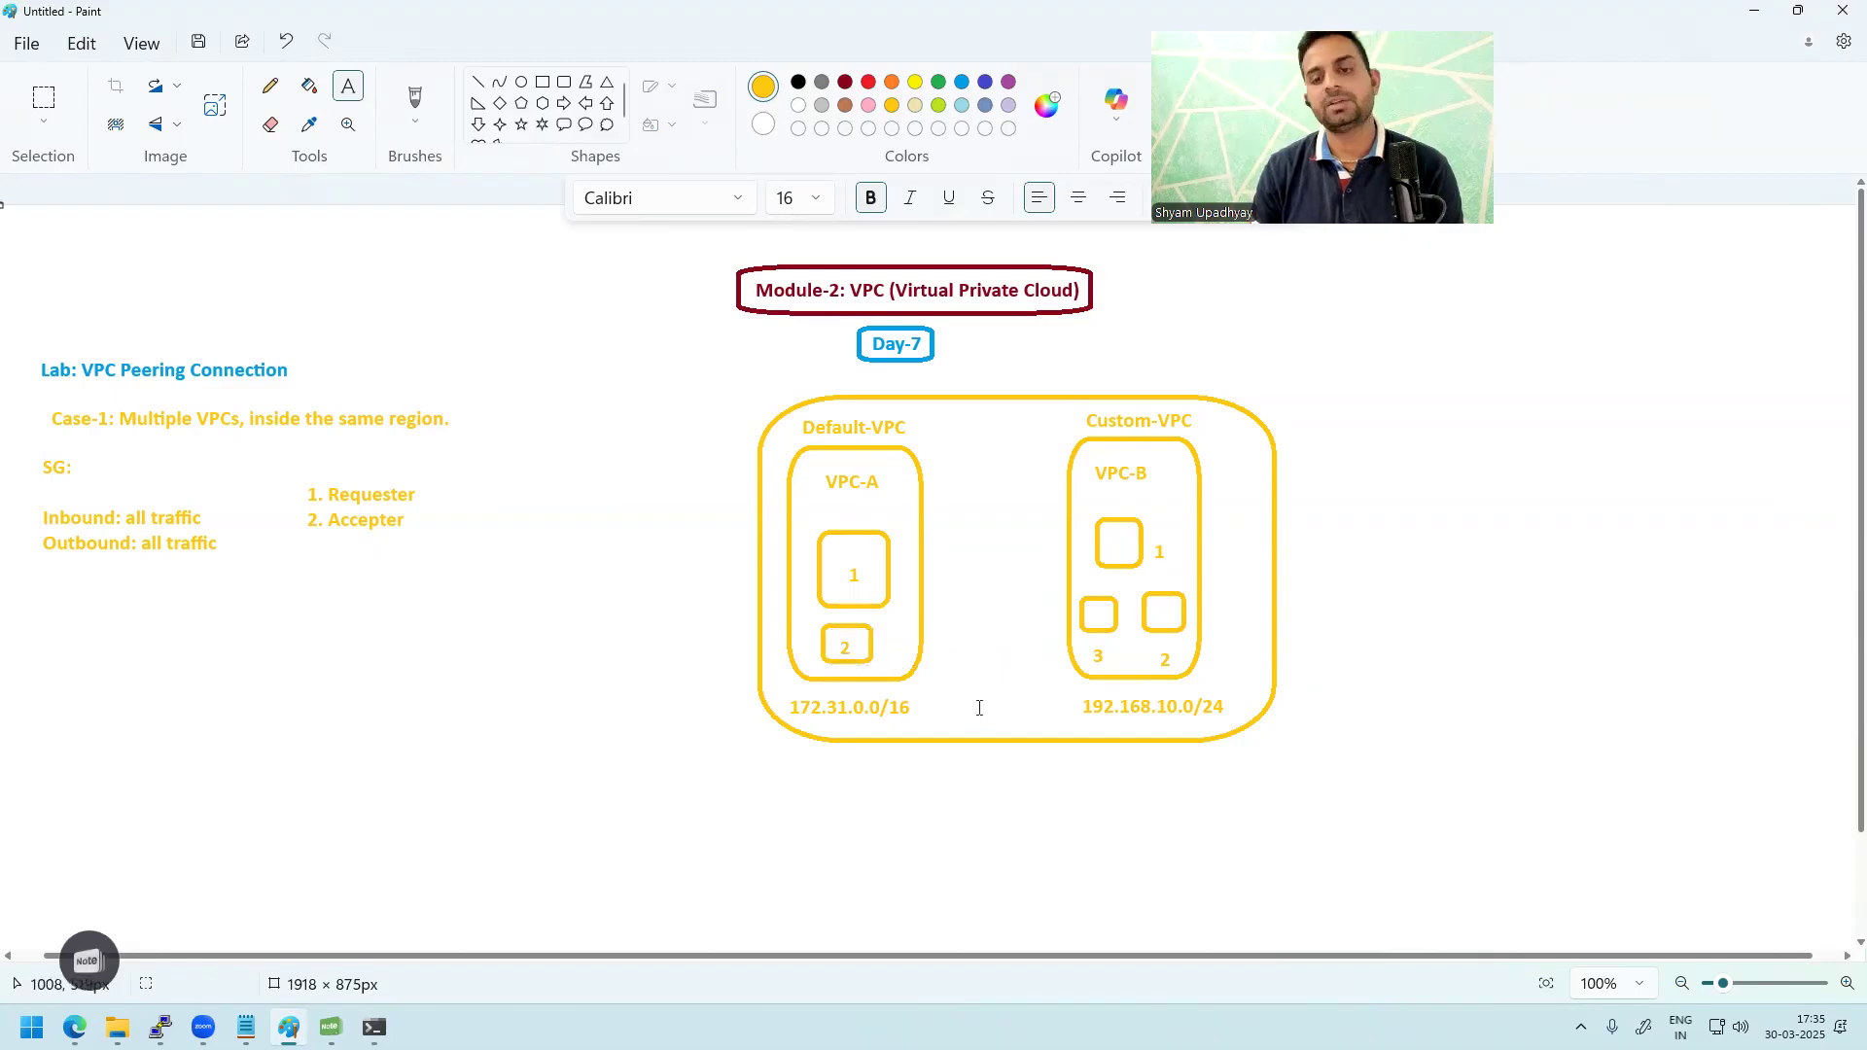
# Step: Pencil red tick marks beside and inside the server 1 boxes of VPC-A and VPC-B, undoing the stray dot
pyautogui.click(270, 85)
pyautogui.click(868, 85)
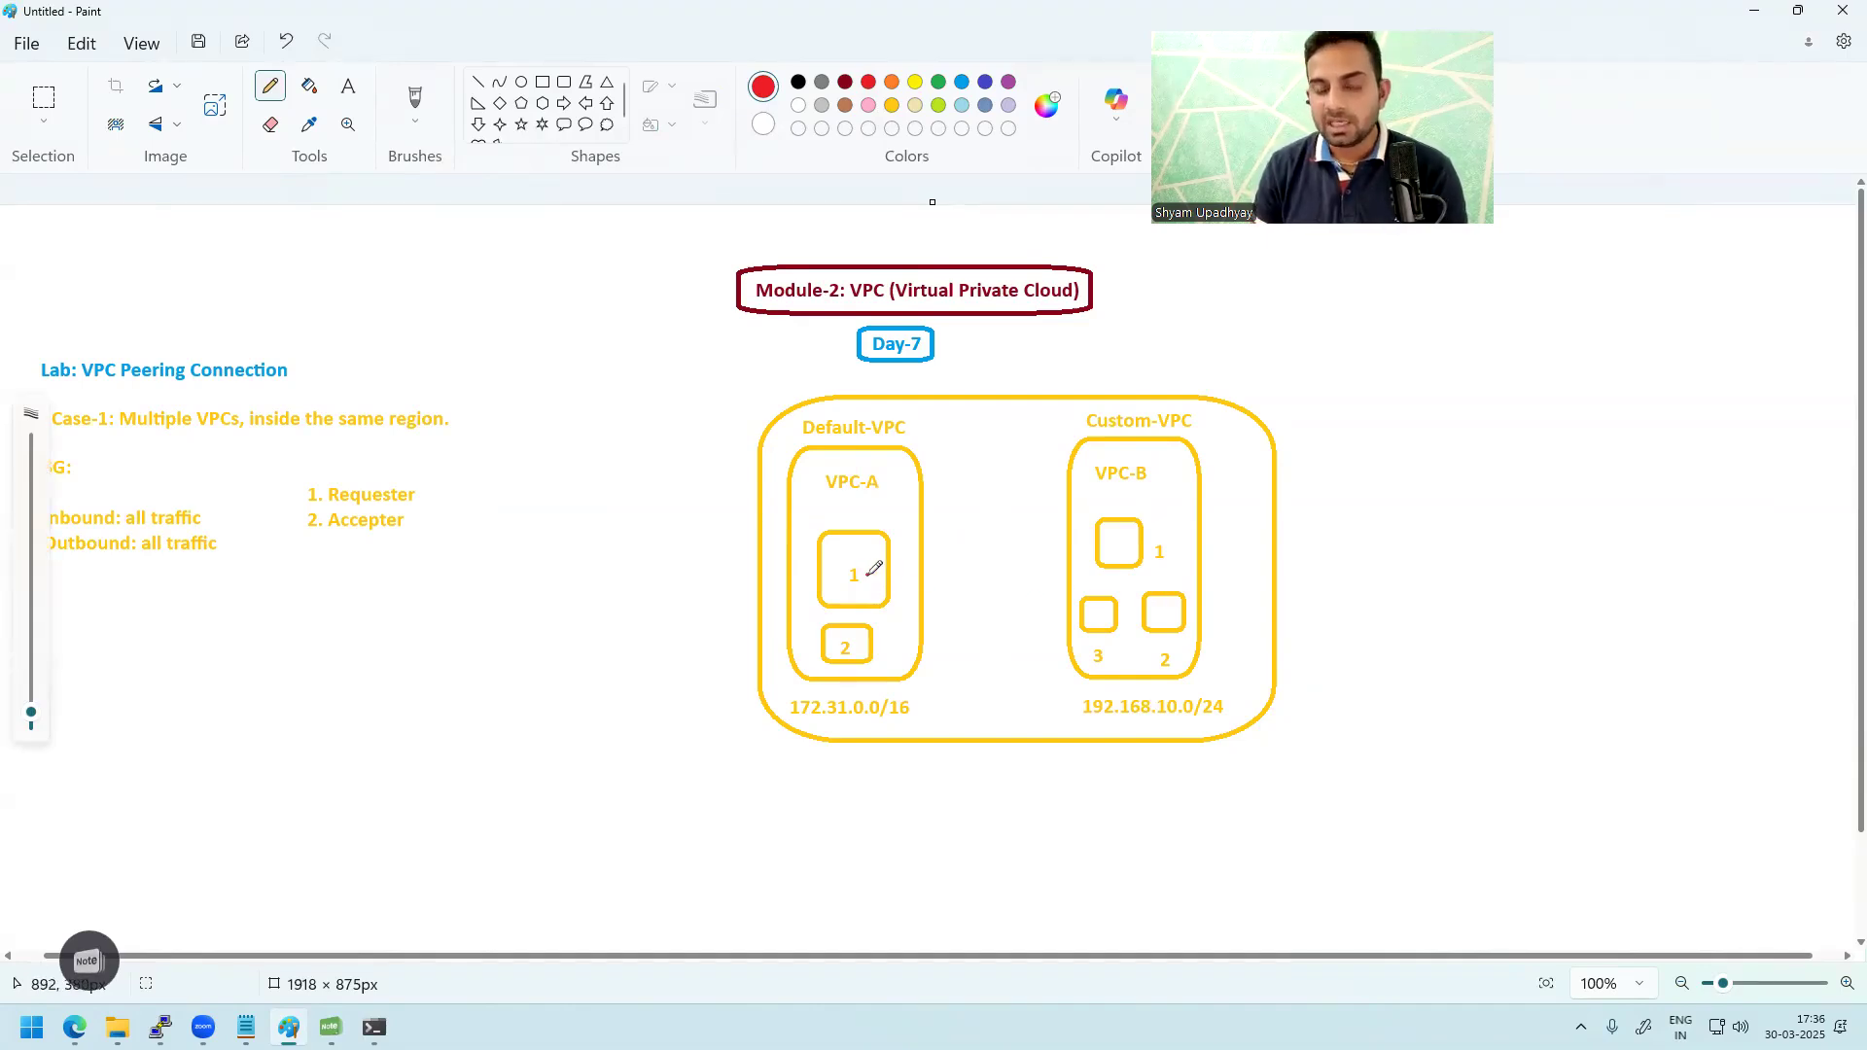
pyautogui.moveTo(891, 564)
pyautogui.mouseDown()
pyautogui.moveTo(901, 577)
pyautogui.moveTo(911, 553)
pyautogui.mouseUp()
pyautogui.moveTo(1169, 537); pyautogui.dragTo(1184, 531)
pyautogui.click(907, 663)
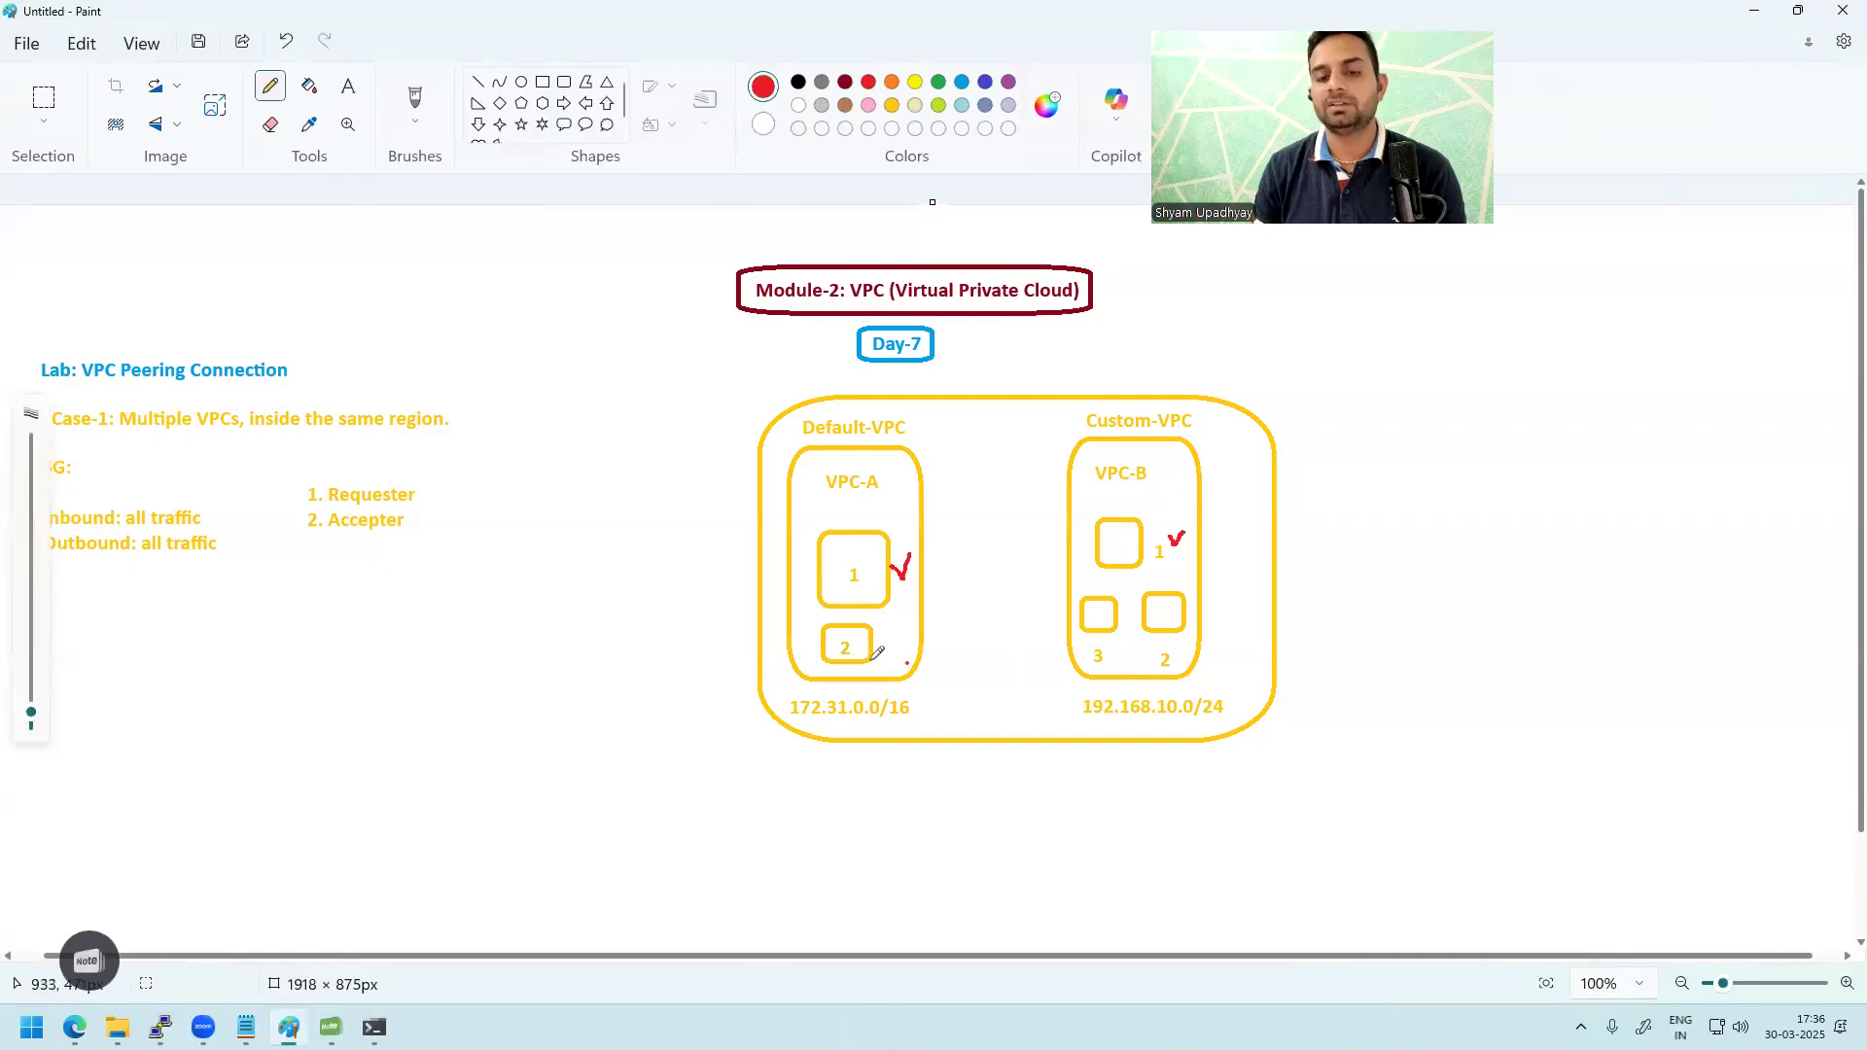
pyautogui.hotkey('ctrl', 'z')
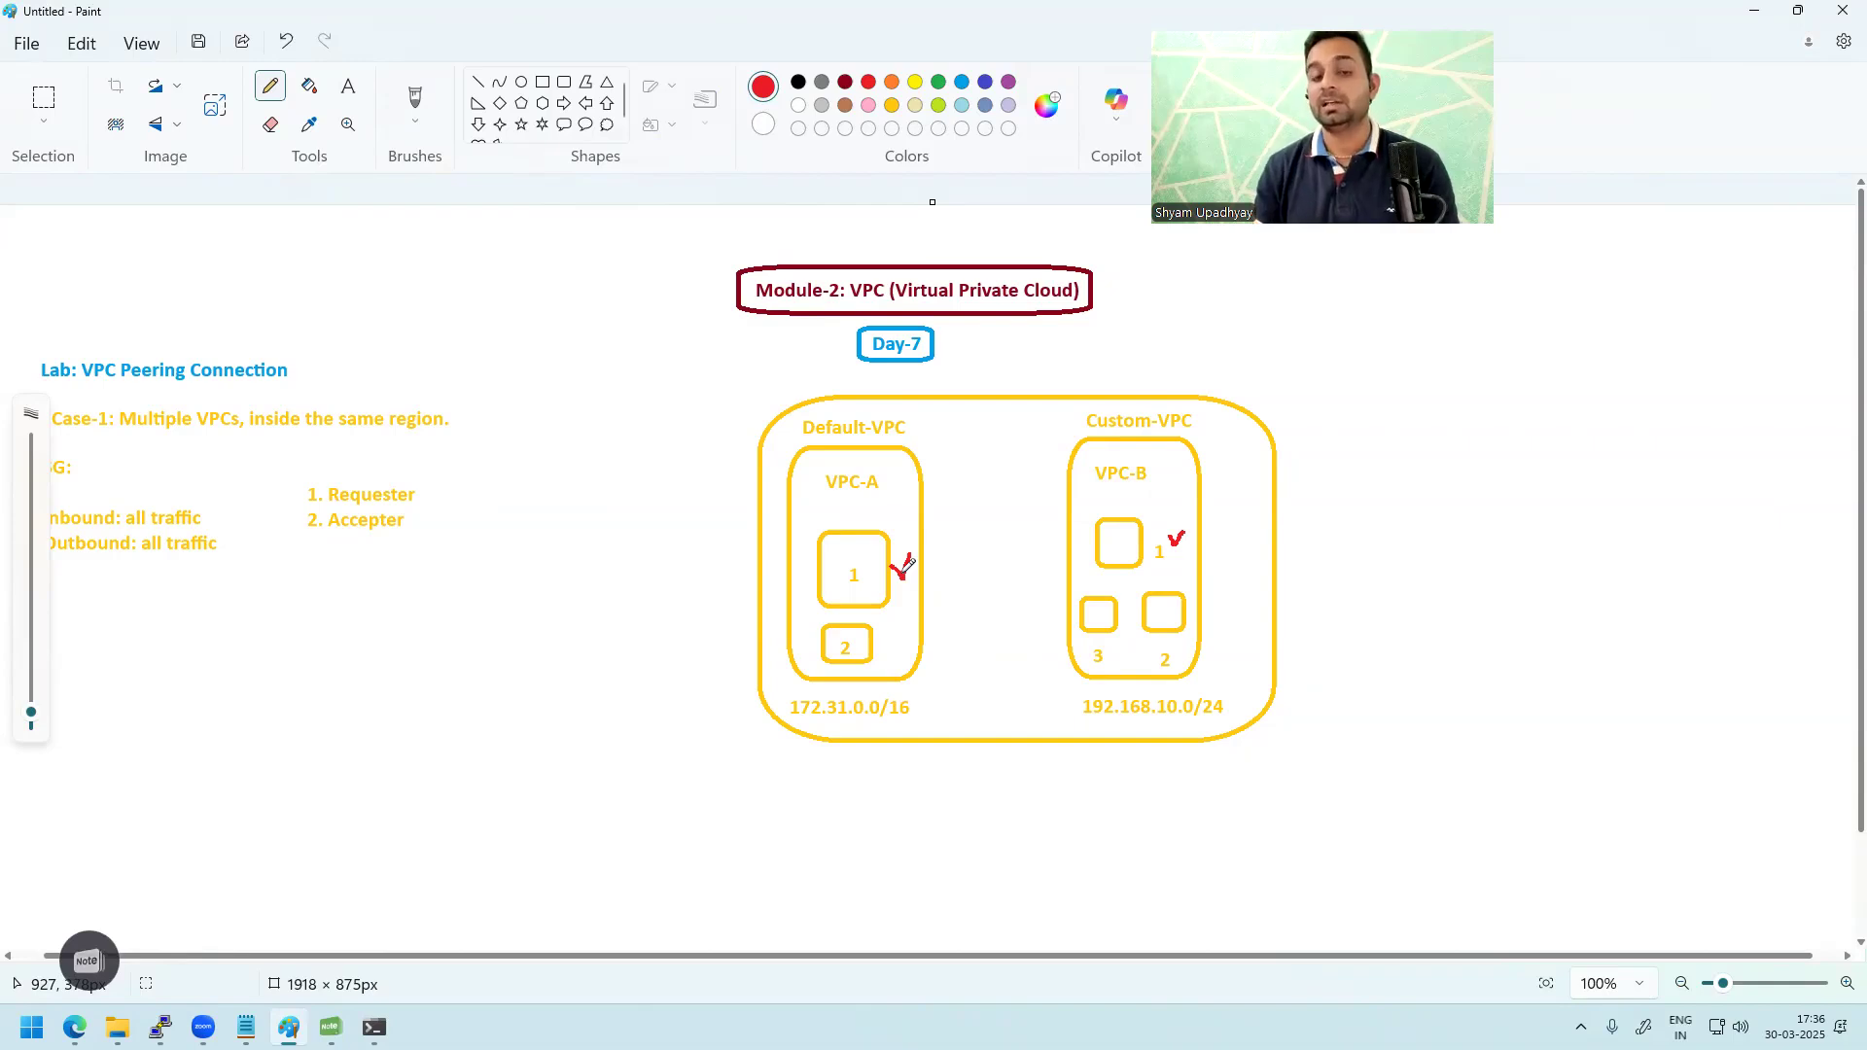
pyautogui.moveTo(853, 550); pyautogui.dragTo(868, 542)
pyautogui.moveTo(1113, 537); pyautogui.dragTo(1129, 528)
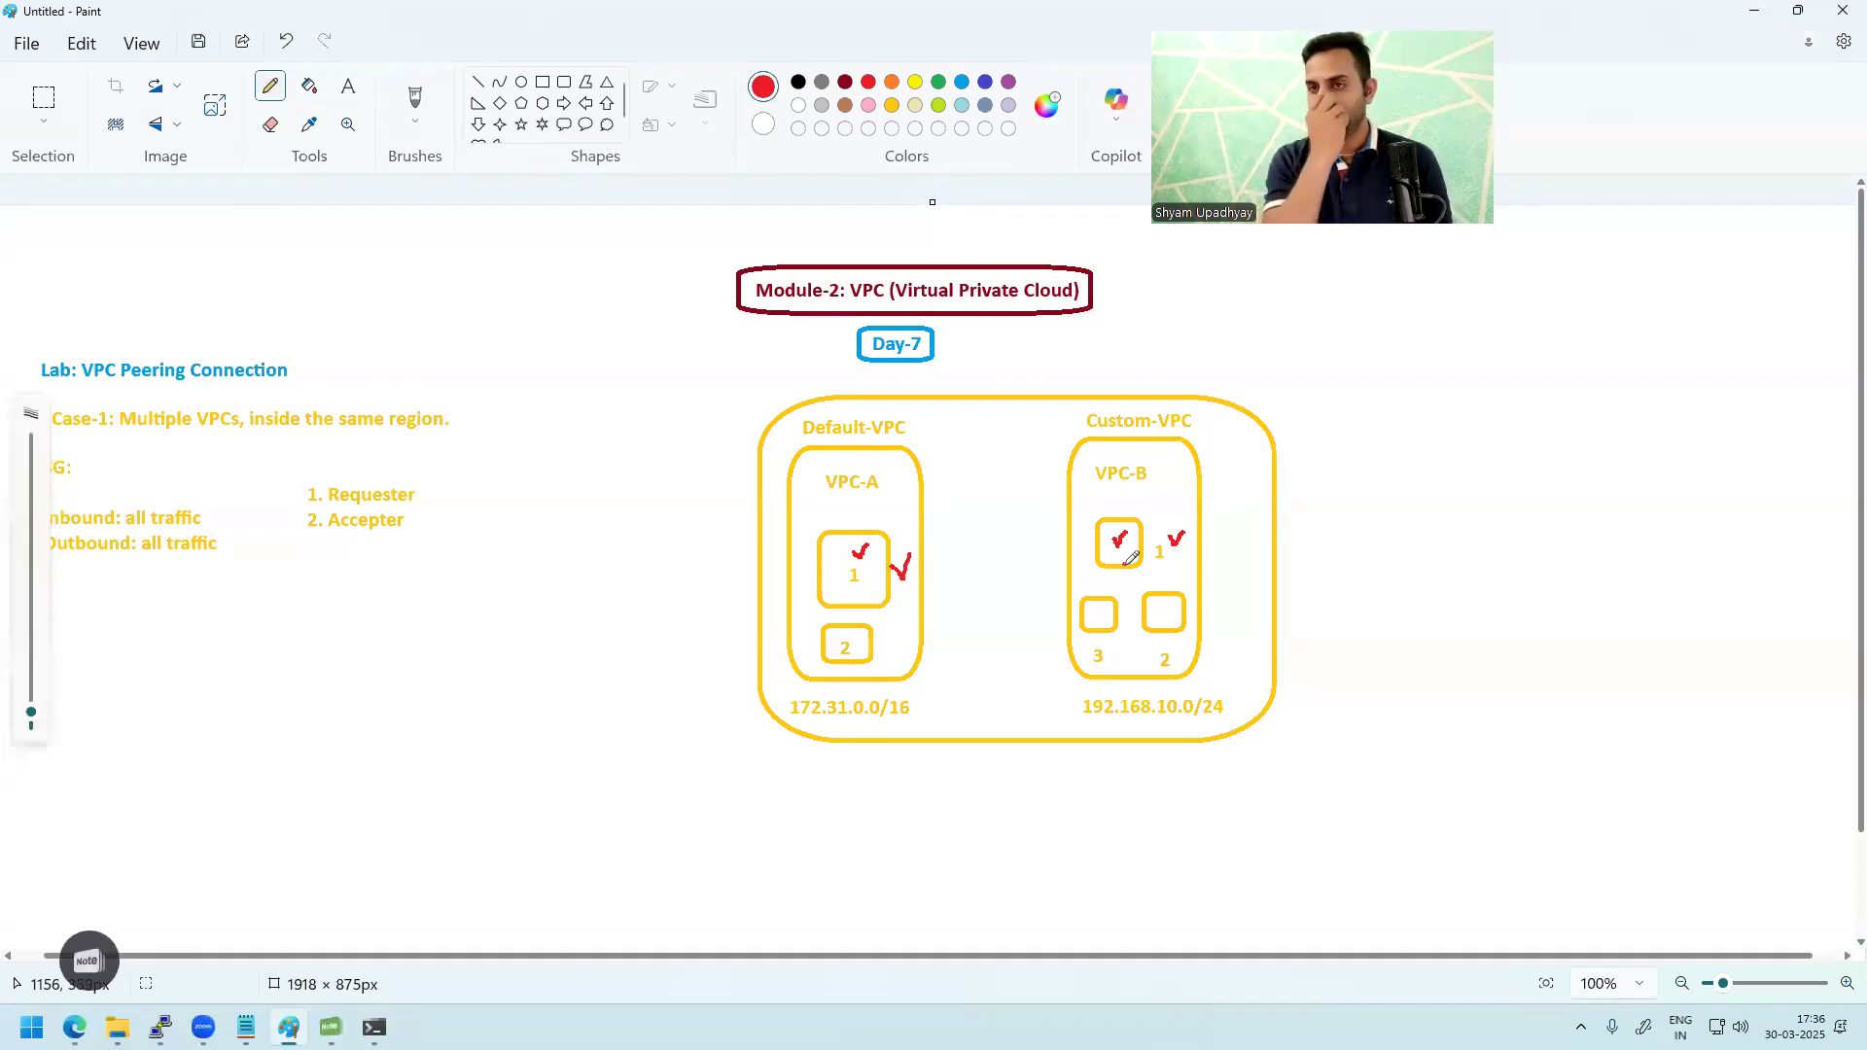
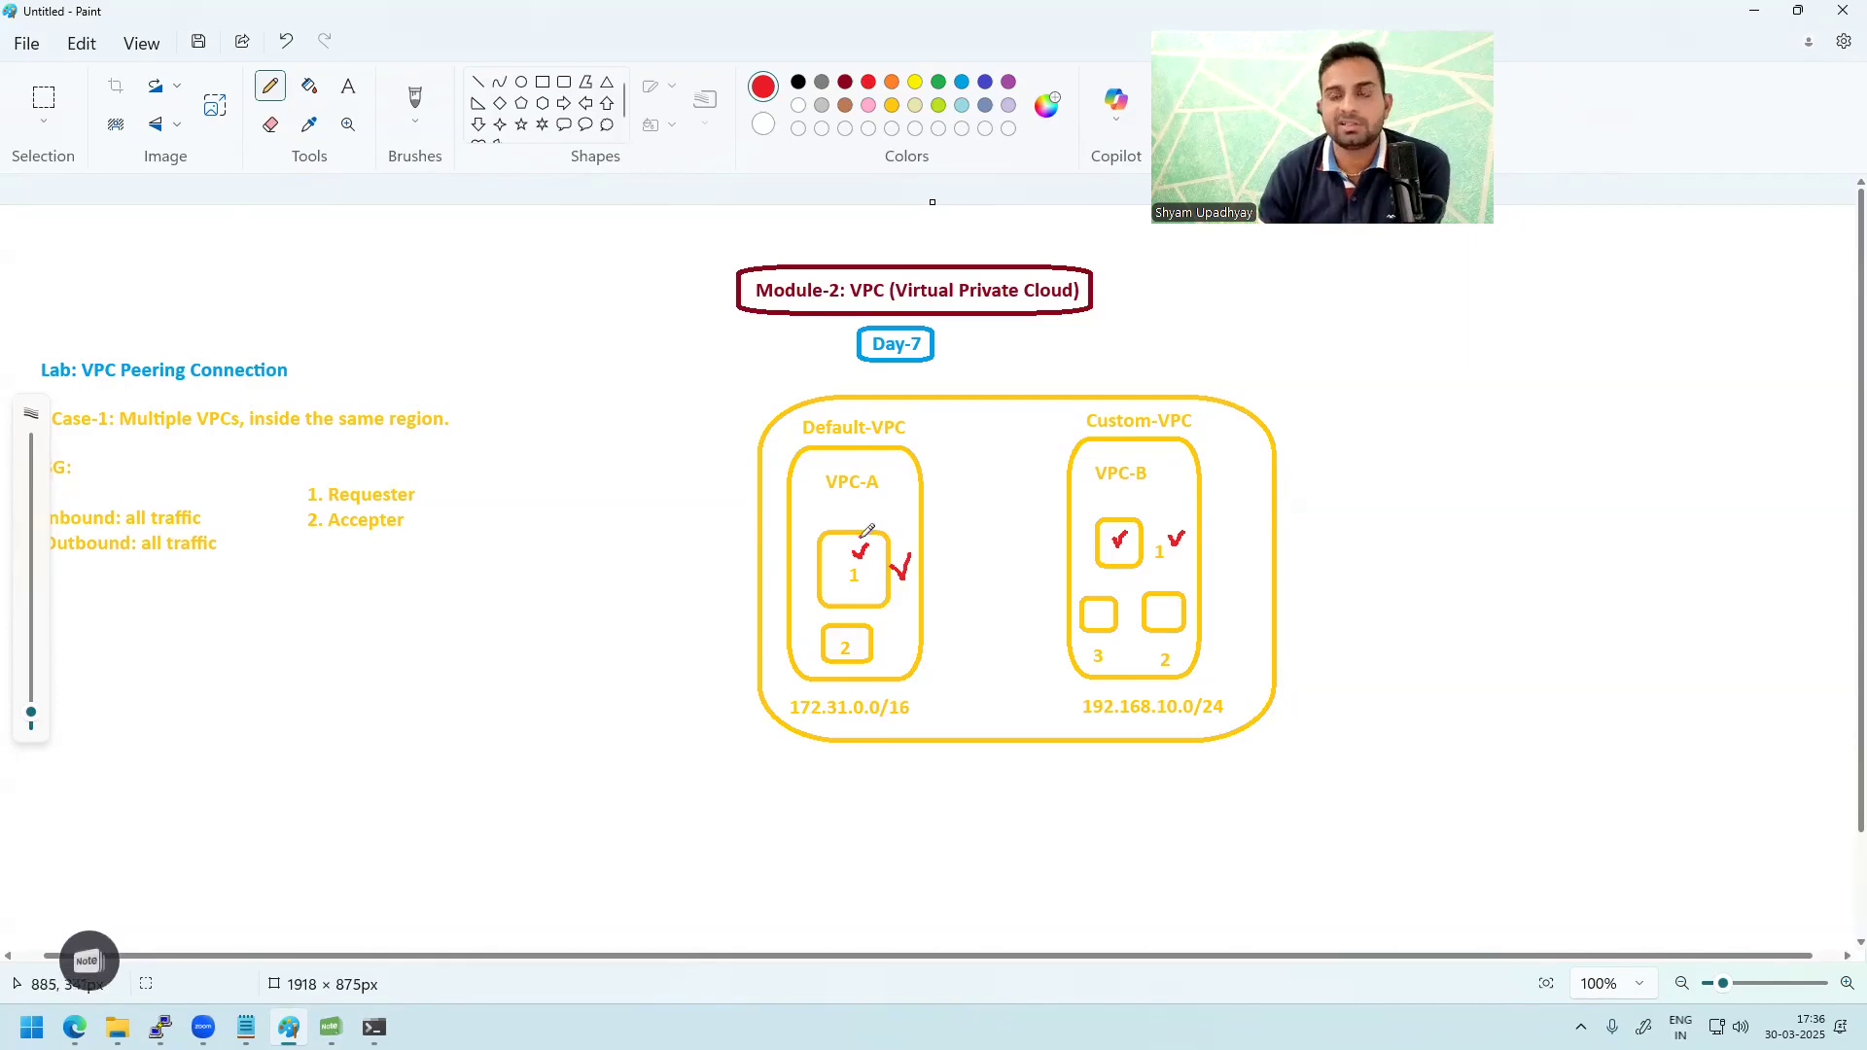
pyautogui.click(767, 594)
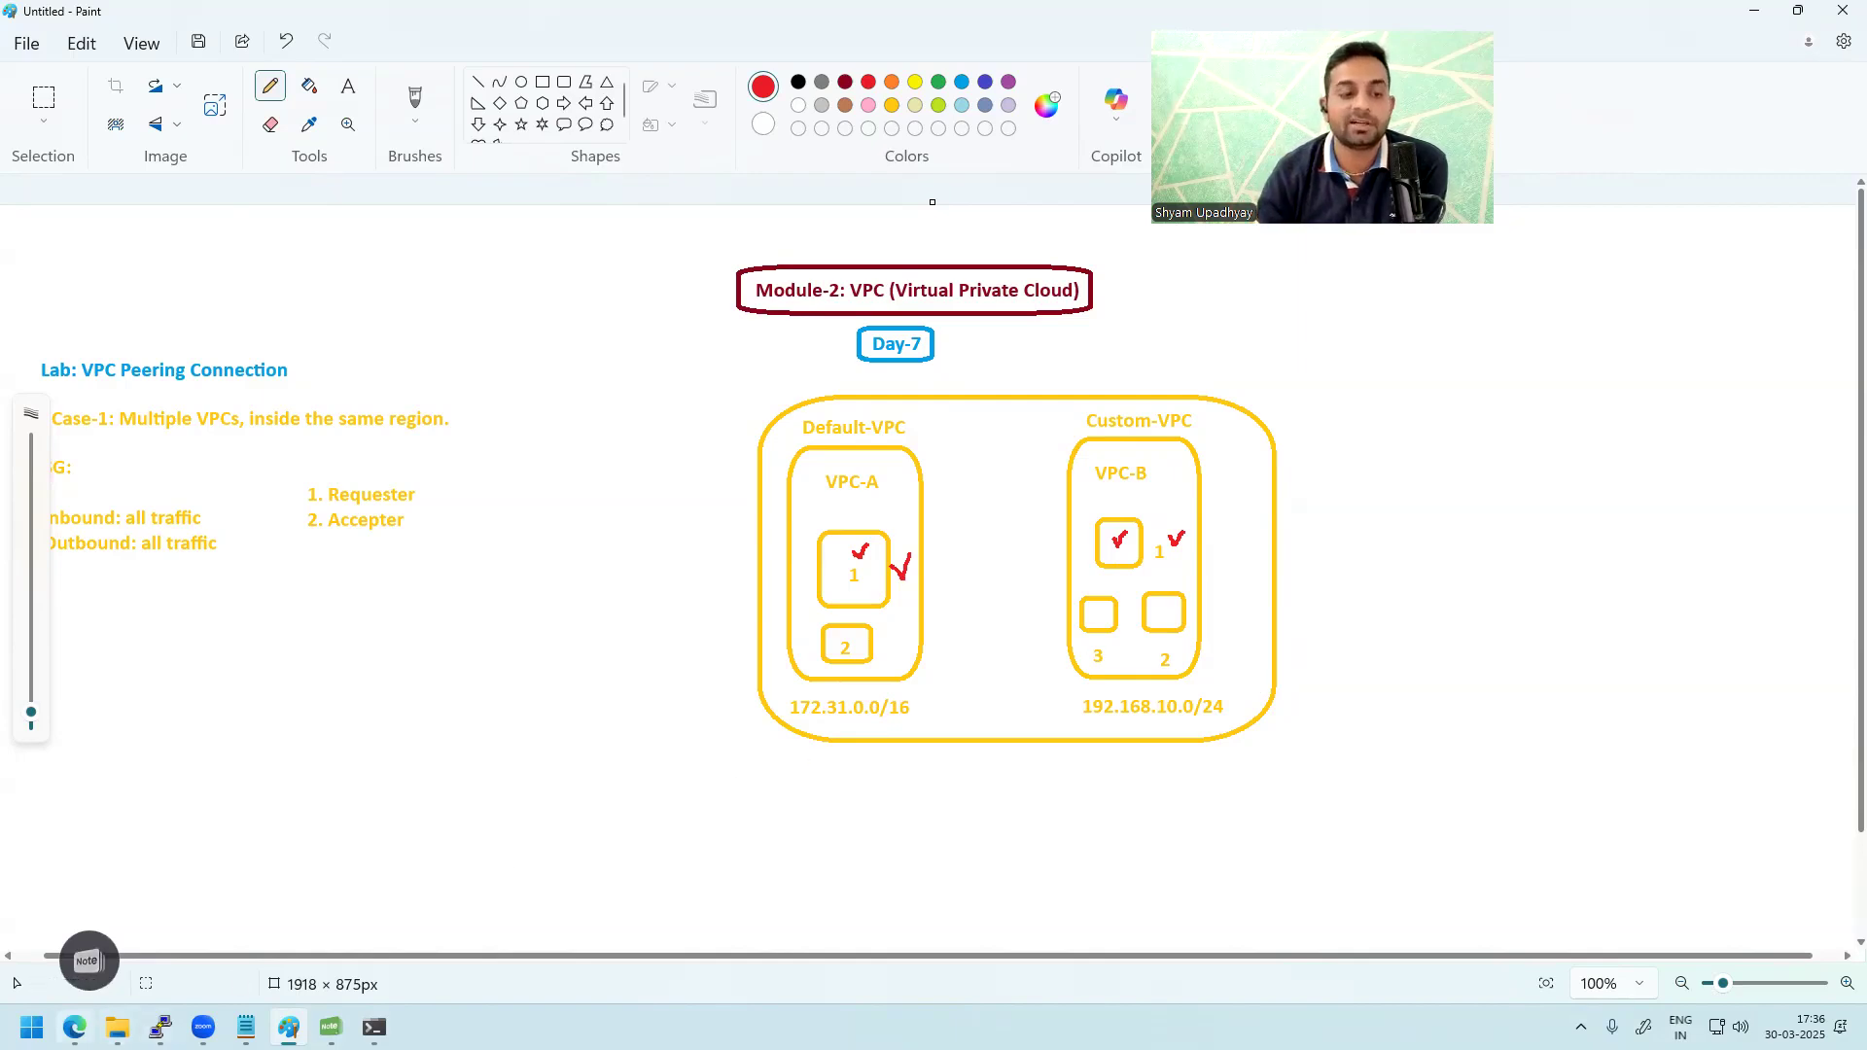
# Step: Switch back to the browser and check the VPC ID and subnet ID in the Server1-VPCA instance details
pyautogui.moveTo(75, 1028)
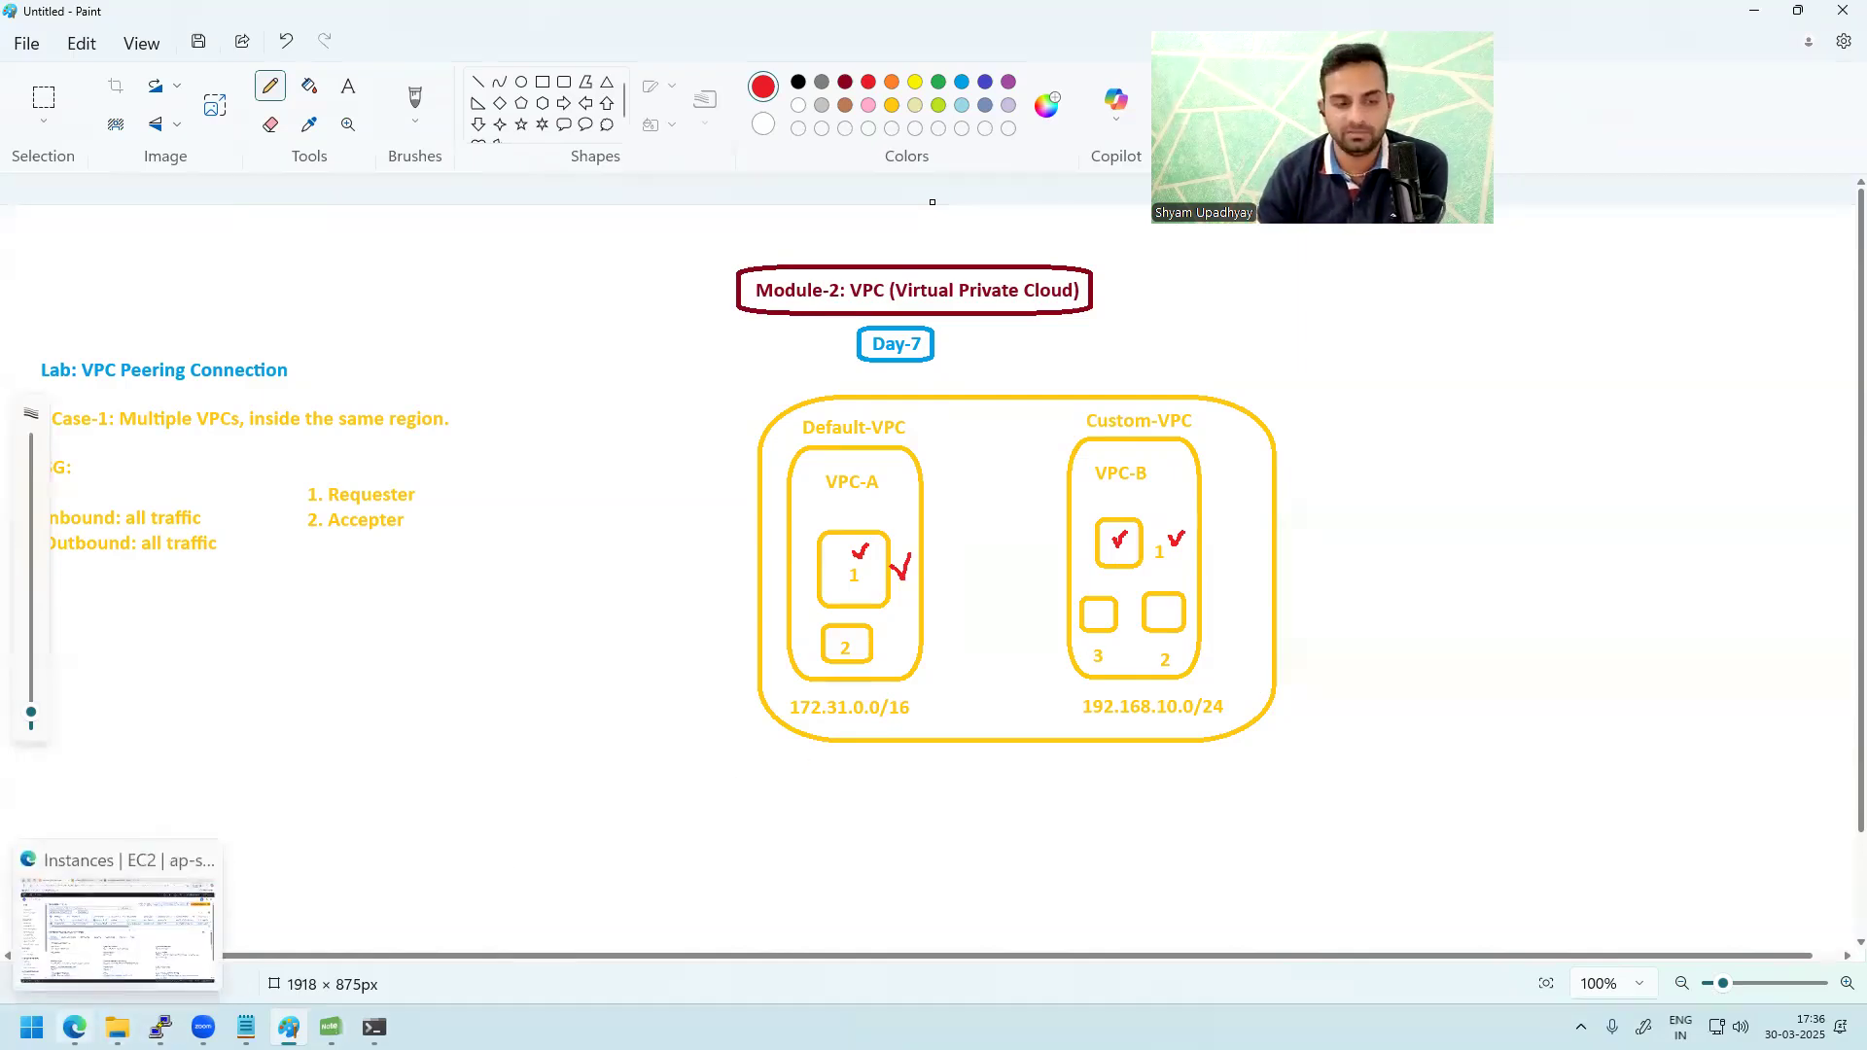
pyautogui.click(116, 923)
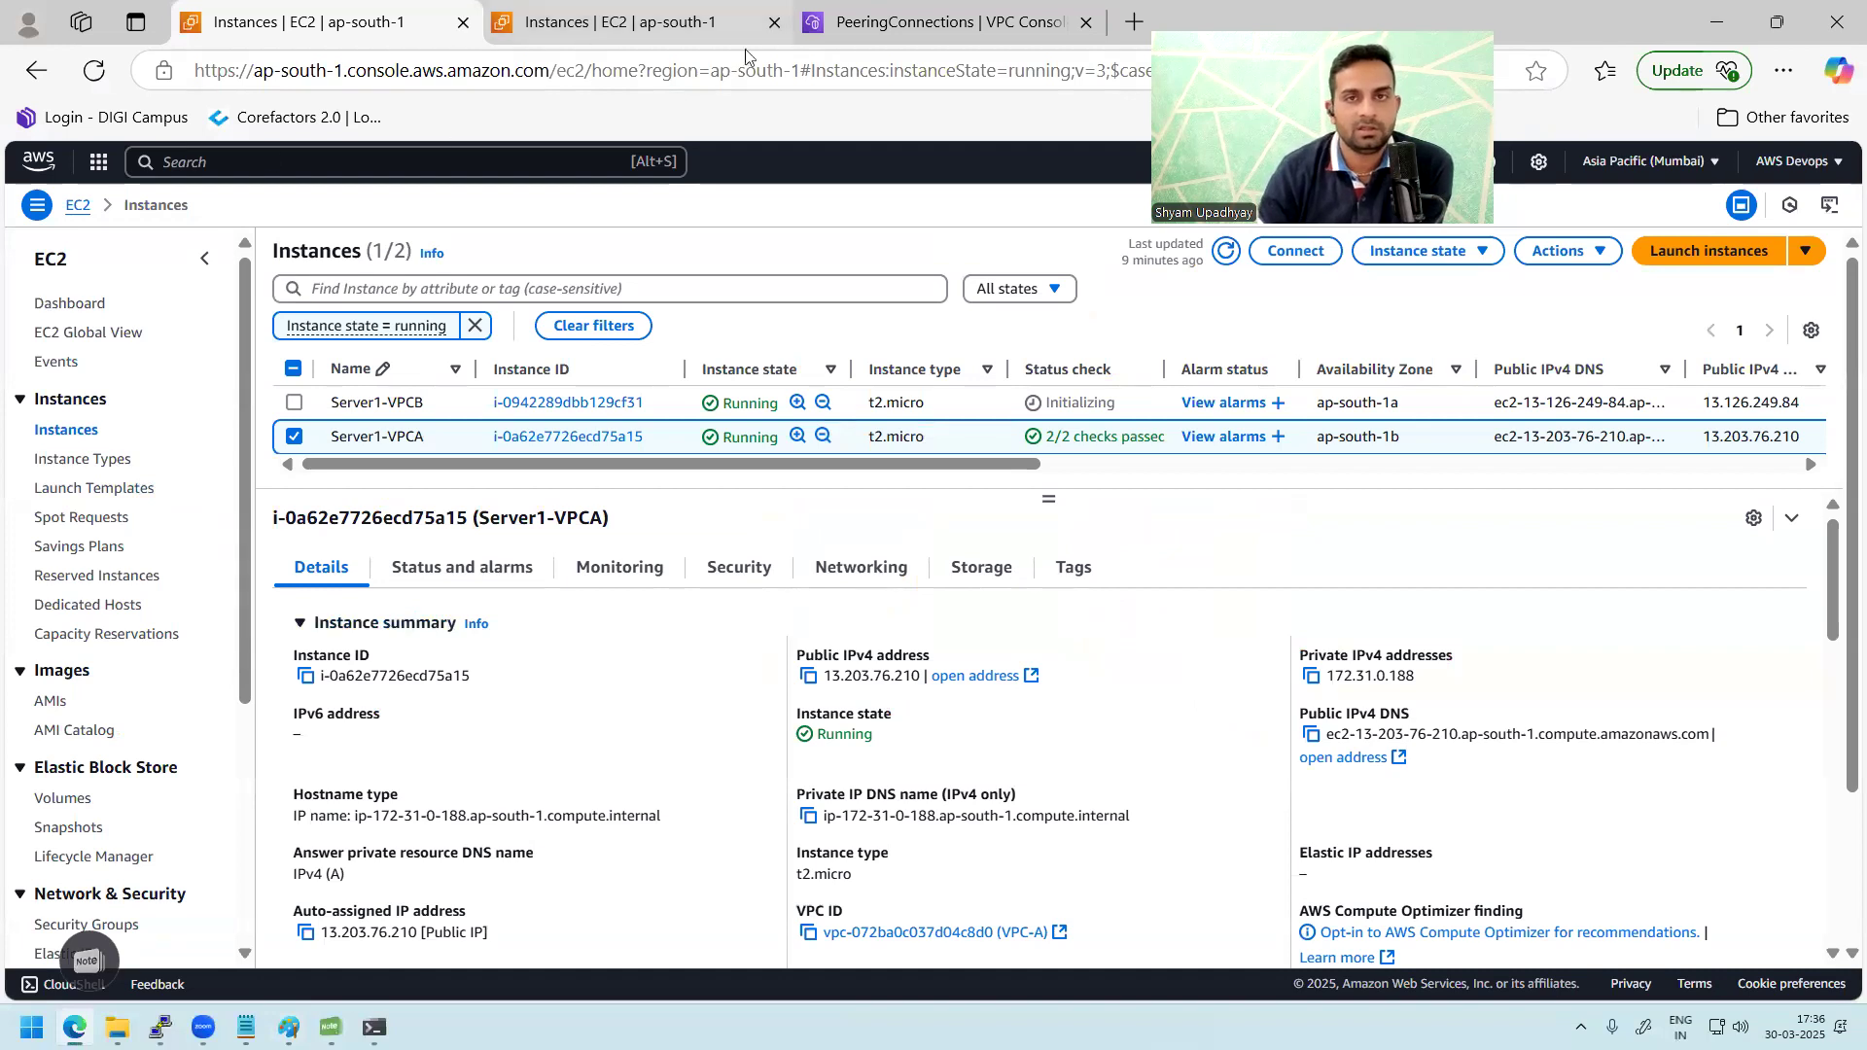
pyautogui.click(943, 21)
pyautogui.click(295, 32)
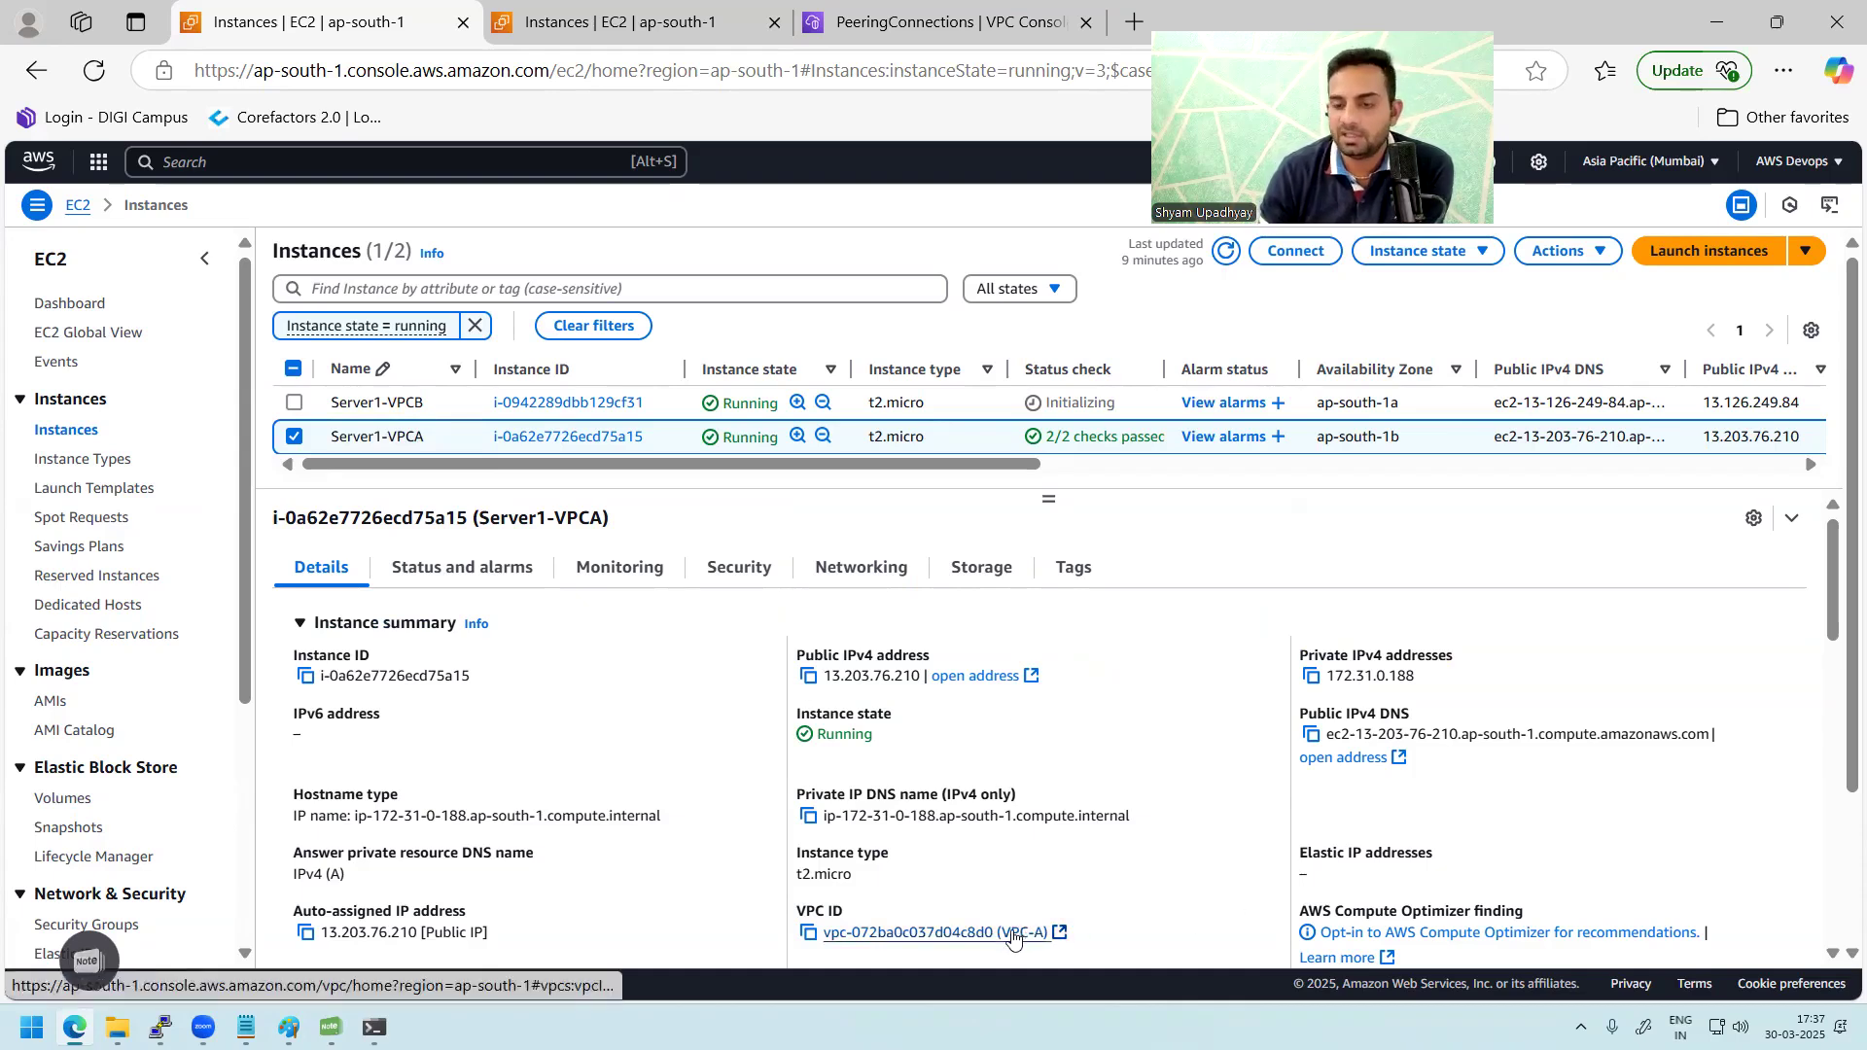
pyautogui.scroll(-3, 1233, 766)
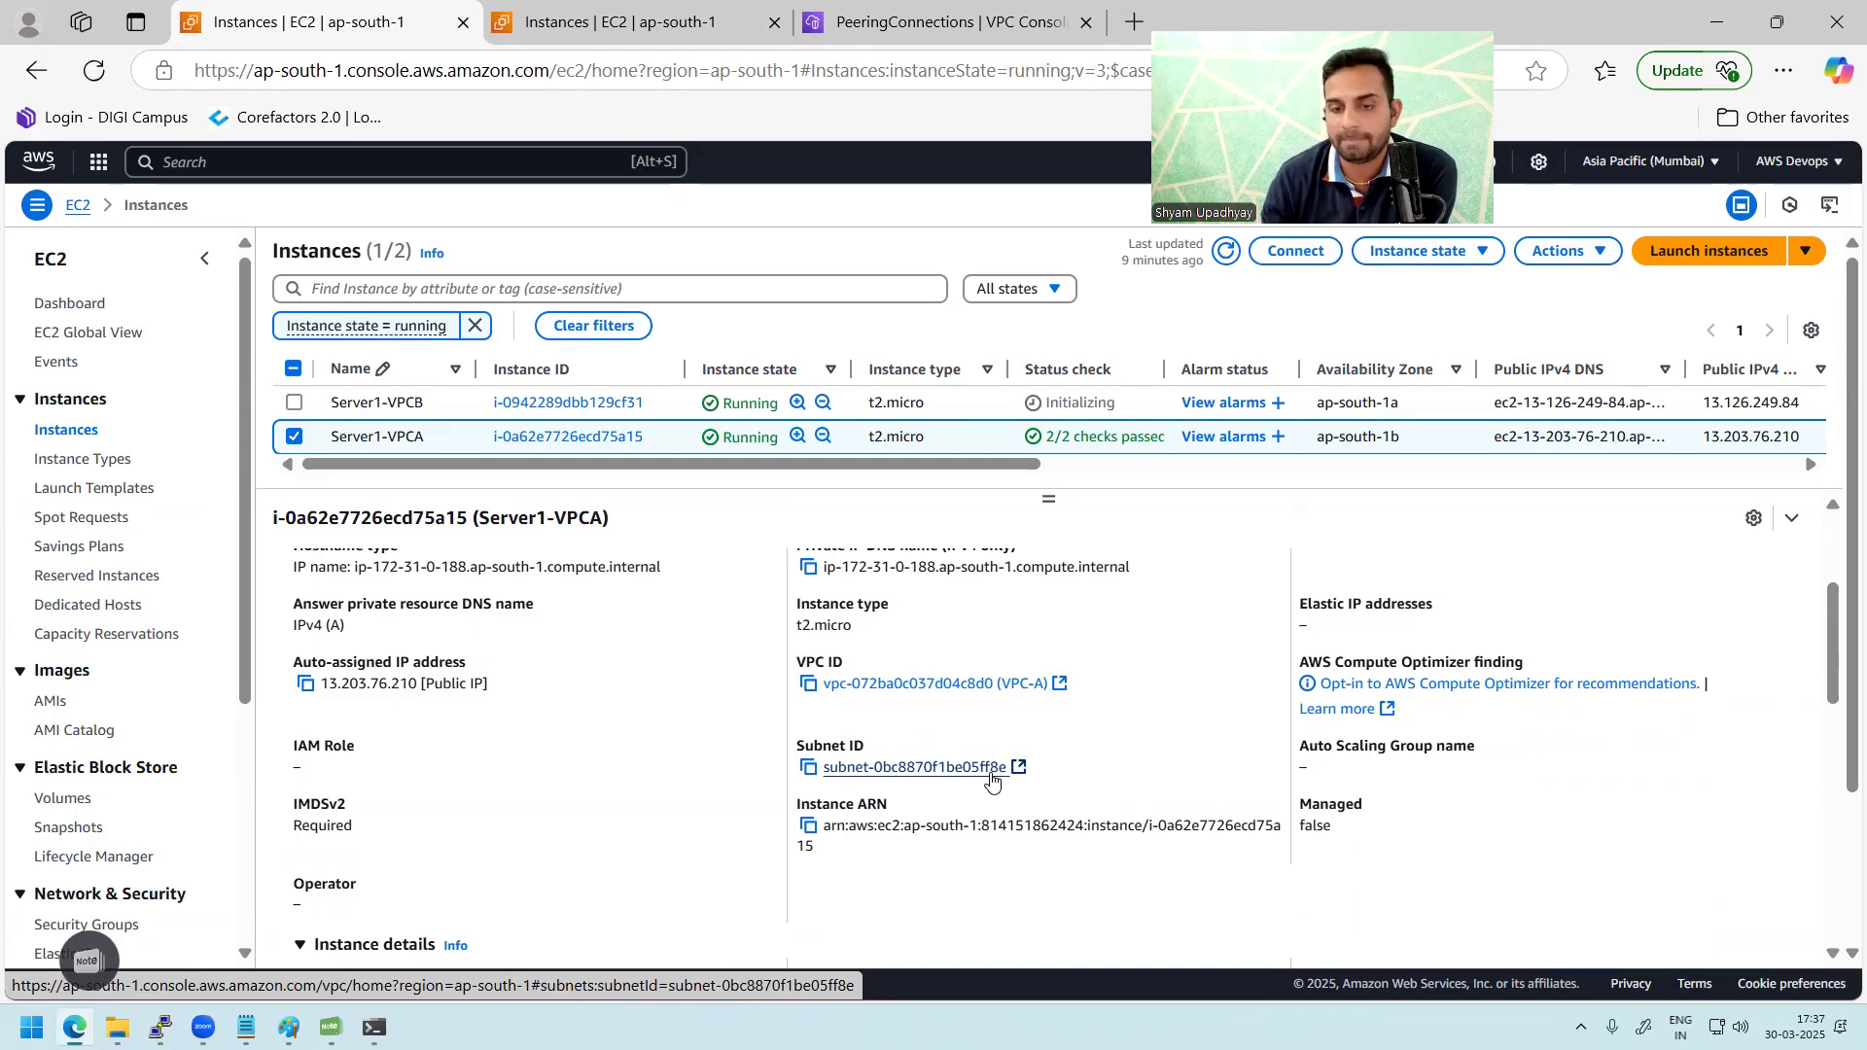
# Step: Open the VPC subnets list and check which route table the 172.31.0.0/20 subnet of VPC-A uses
pyautogui.click(856, 39)
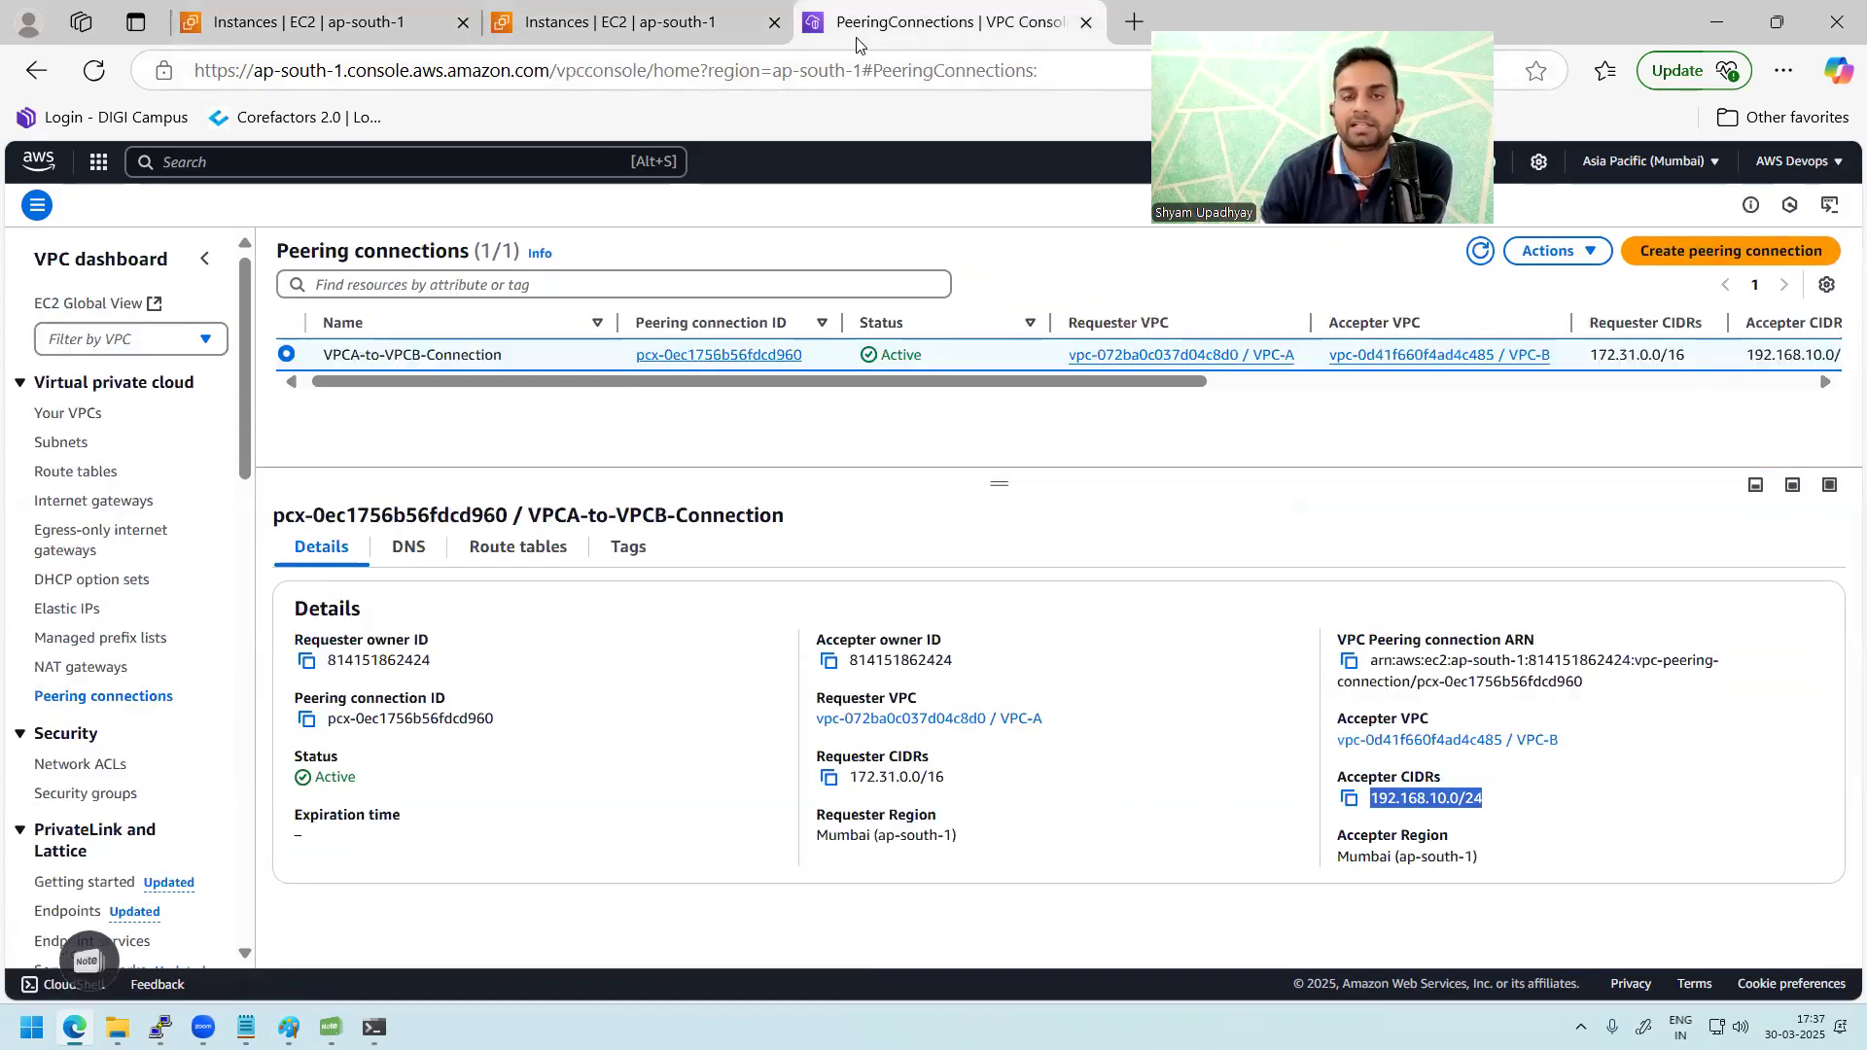
pyautogui.click(73, 451)
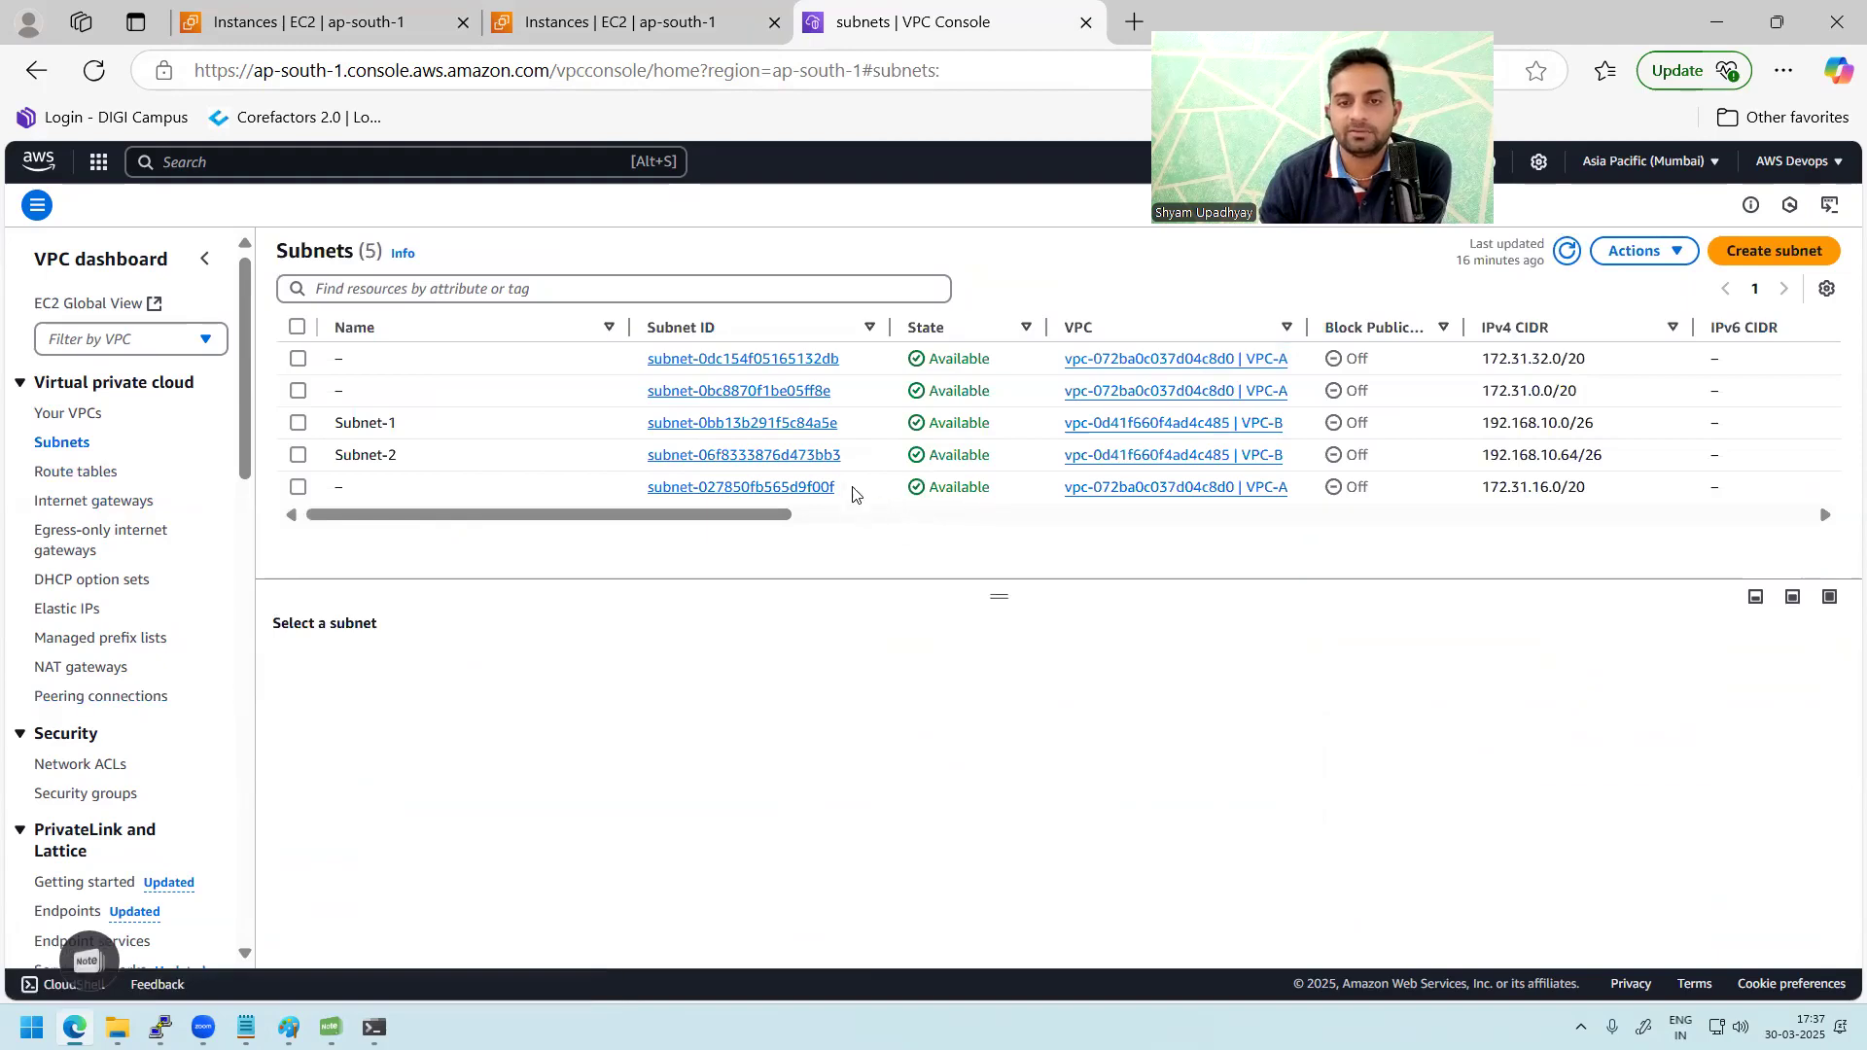
pyautogui.click(856, 393)
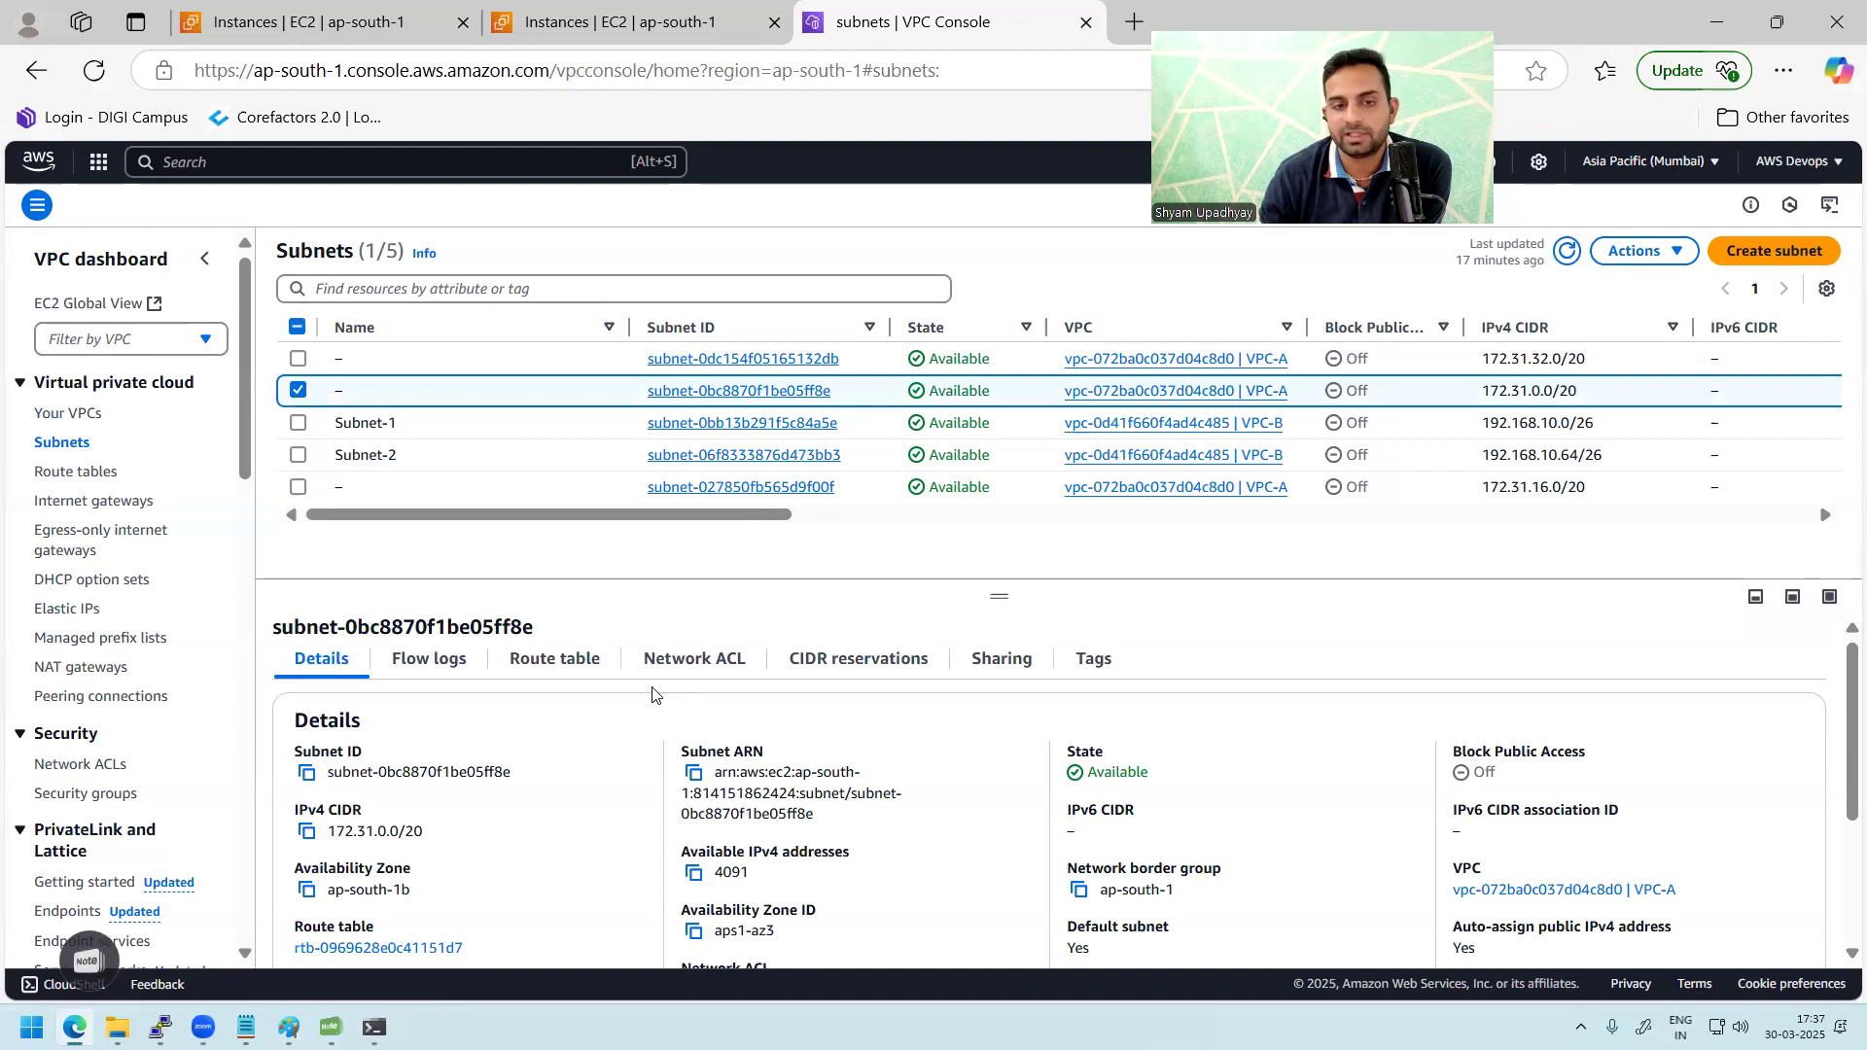
pyautogui.click(569, 669)
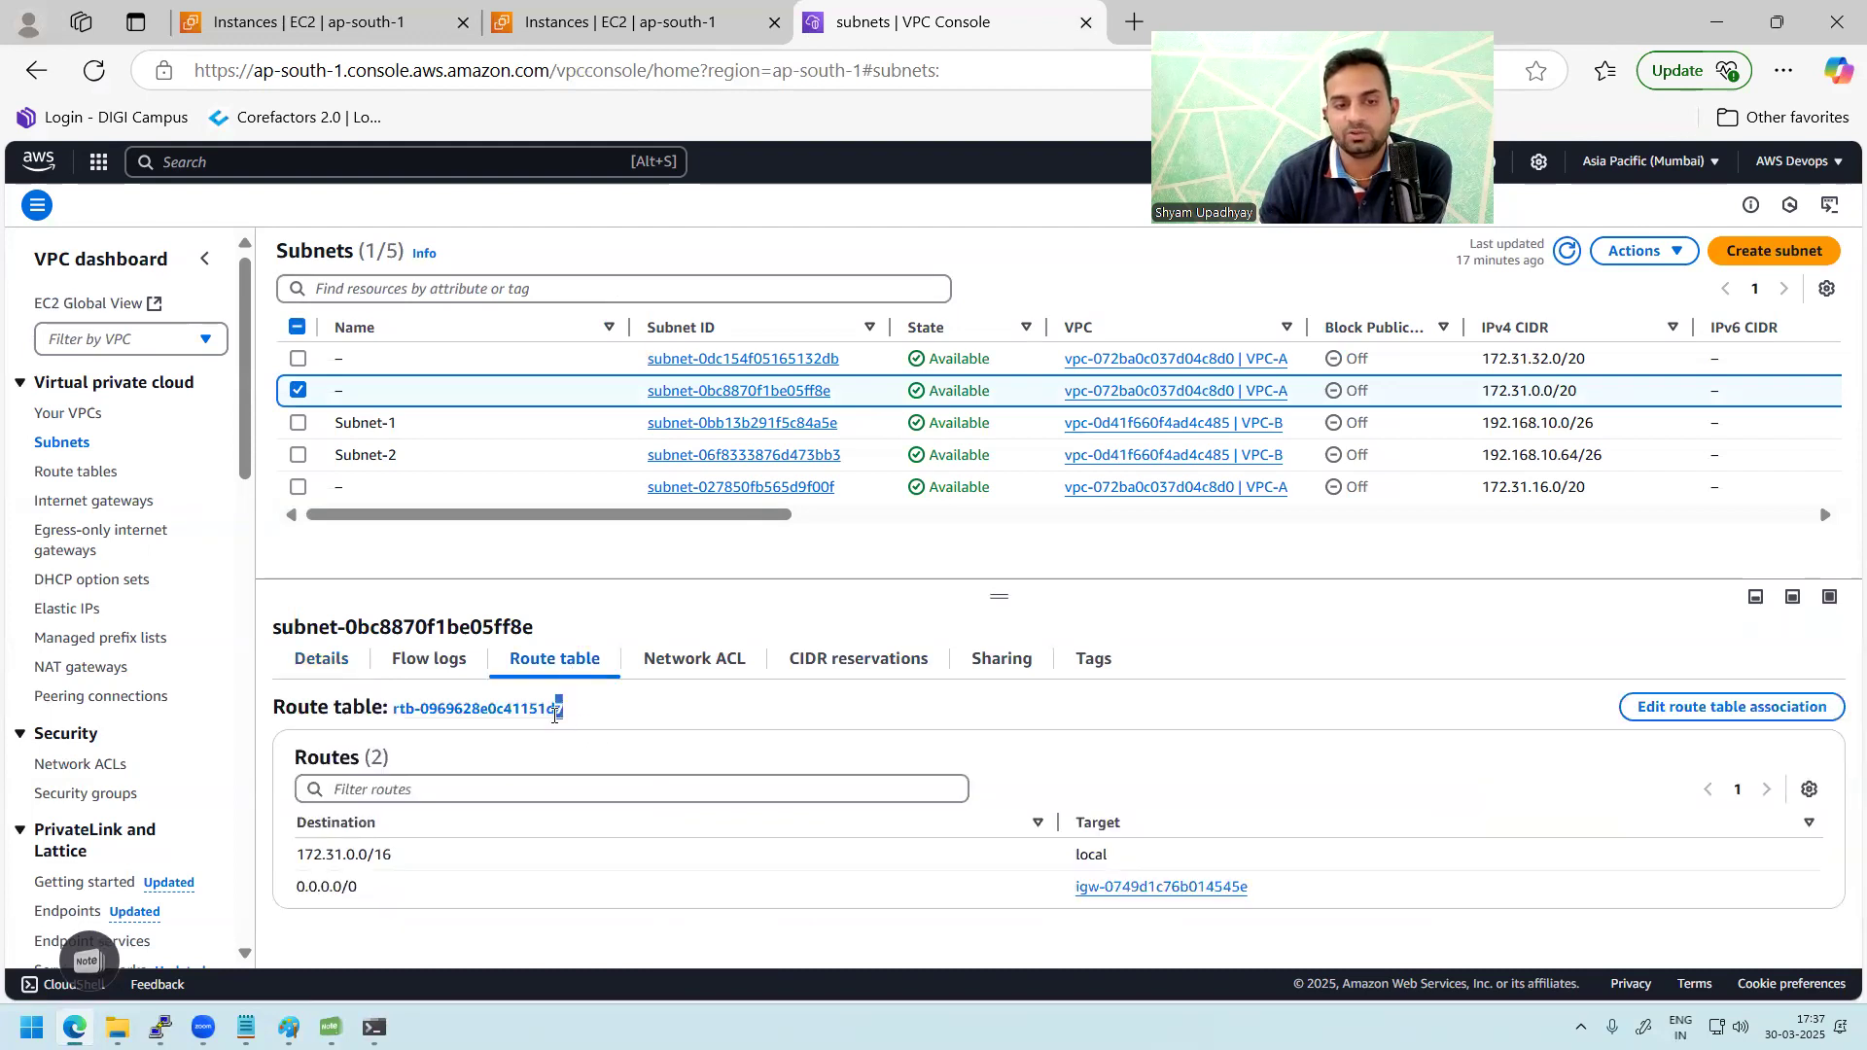
pyautogui.moveTo(564, 709); pyautogui.dragTo(522, 709)
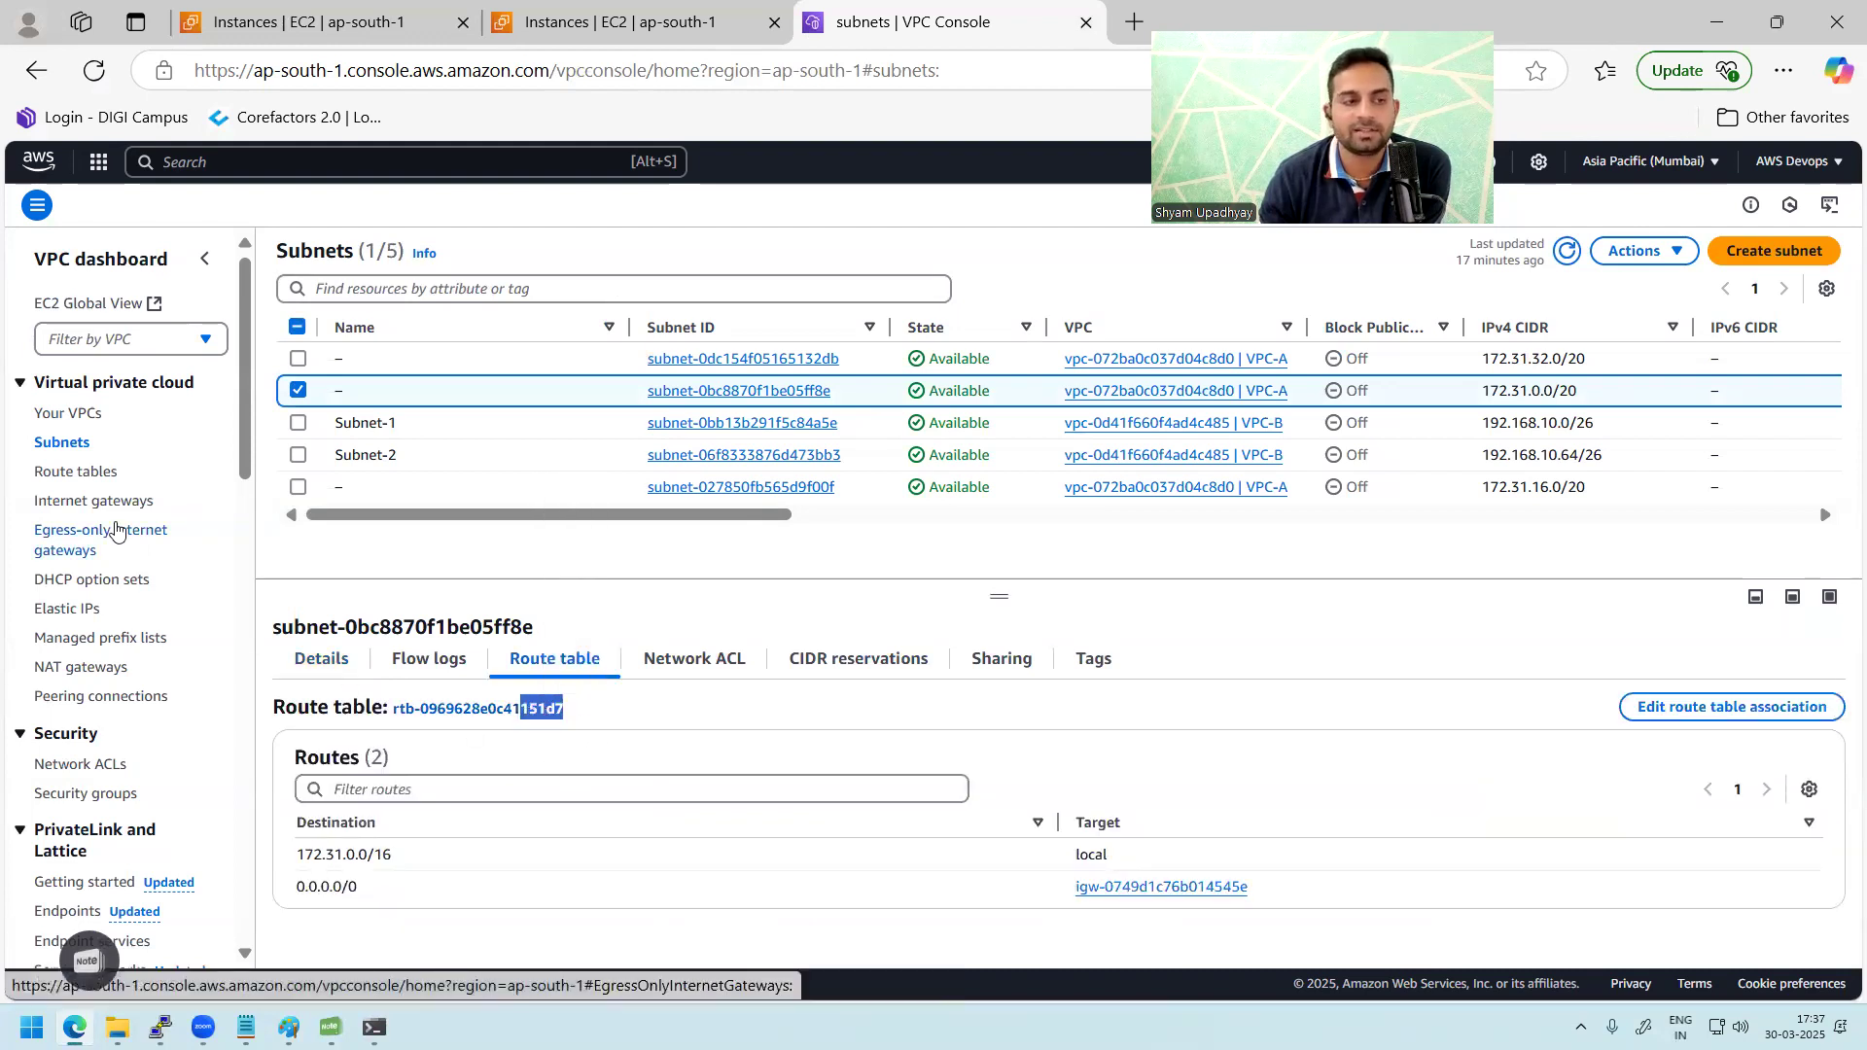
# Step: Show the routes of VPC-A's main route table in an enlarged pane and open them for editing
pyautogui.click(83, 472)
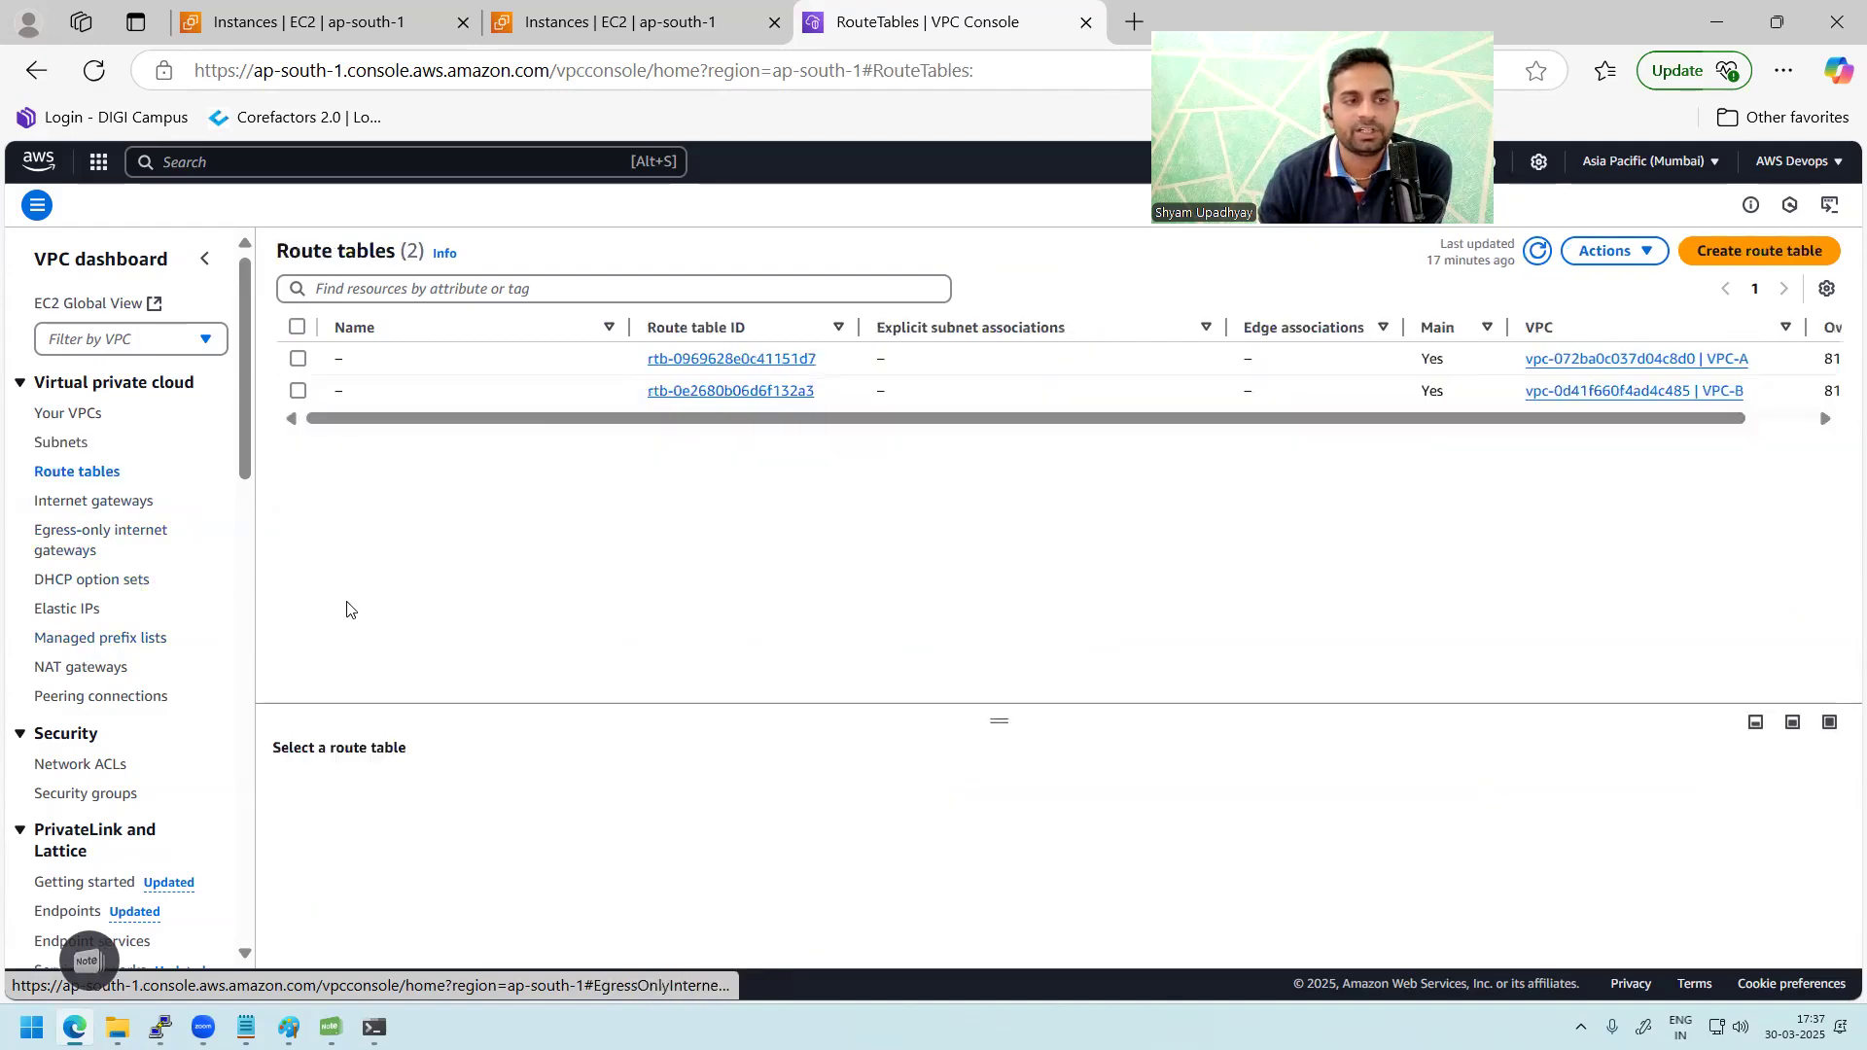
pyautogui.click(931, 362)
pyautogui.moveTo(983, 720); pyautogui.dragTo(988, 481)
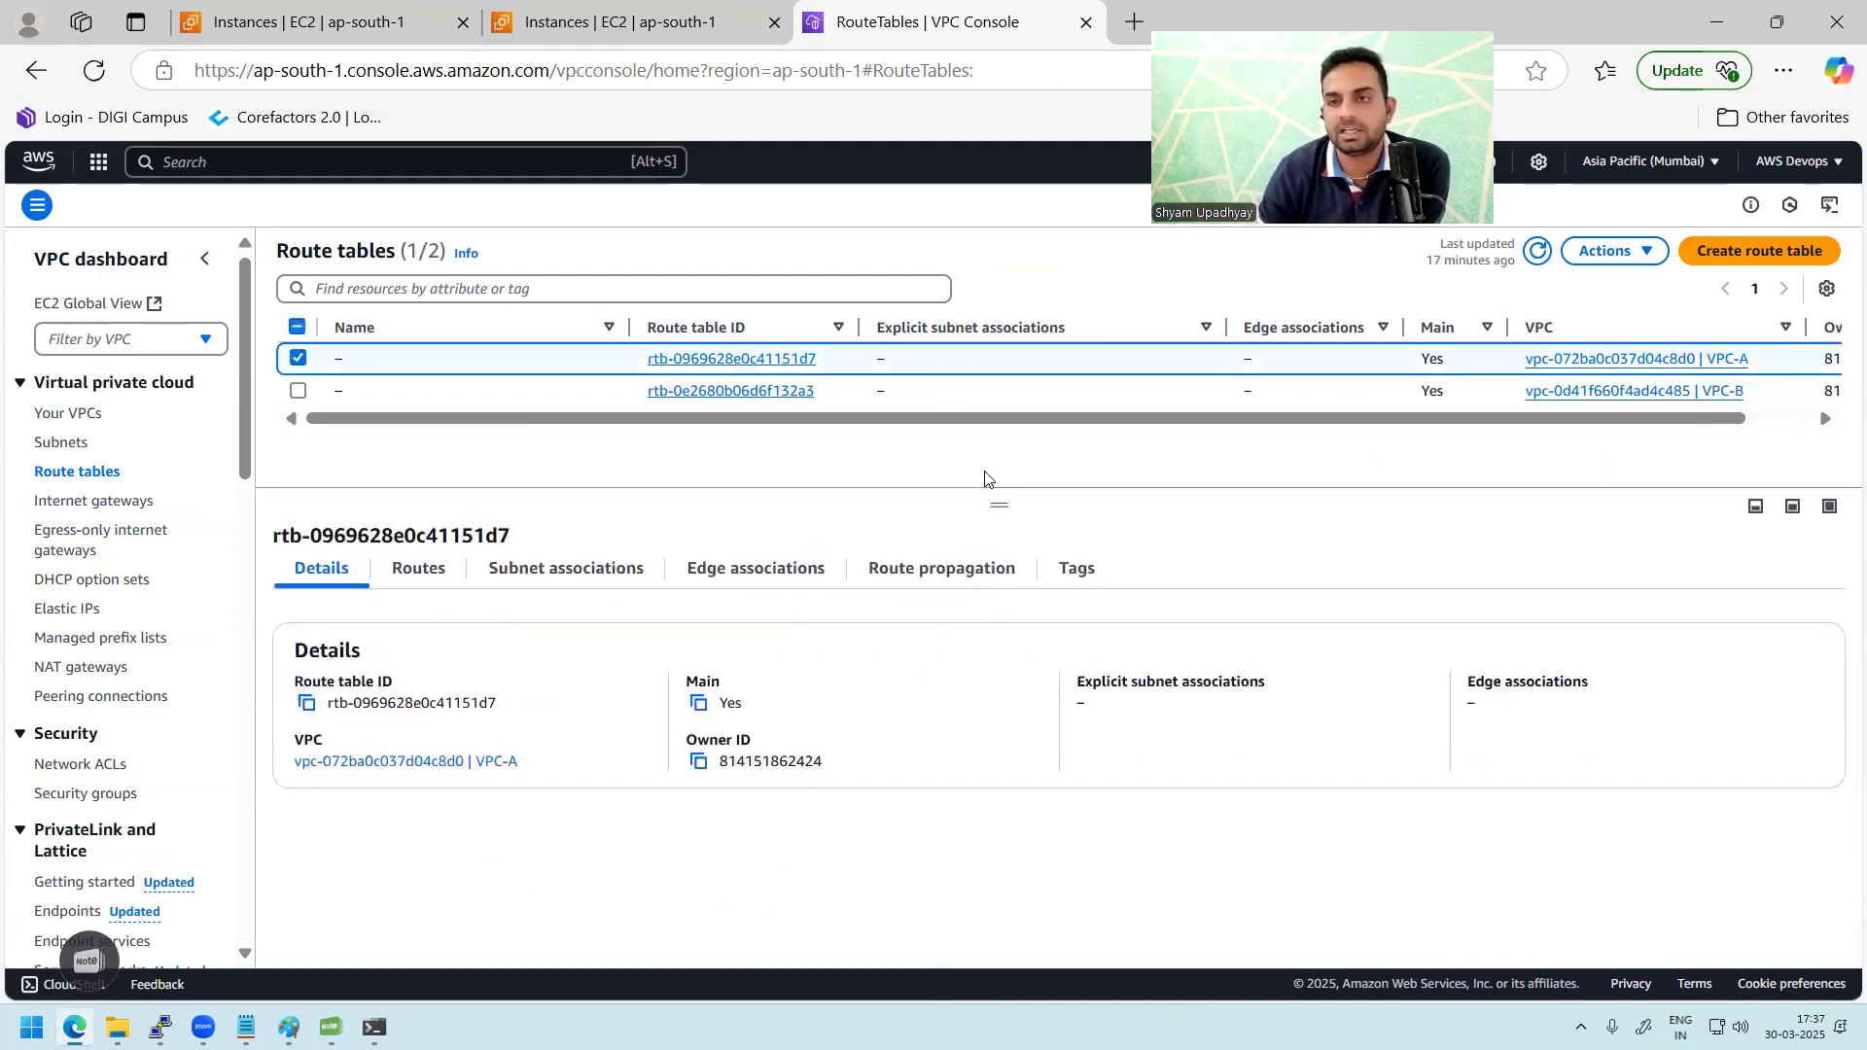
pyautogui.click(409, 548)
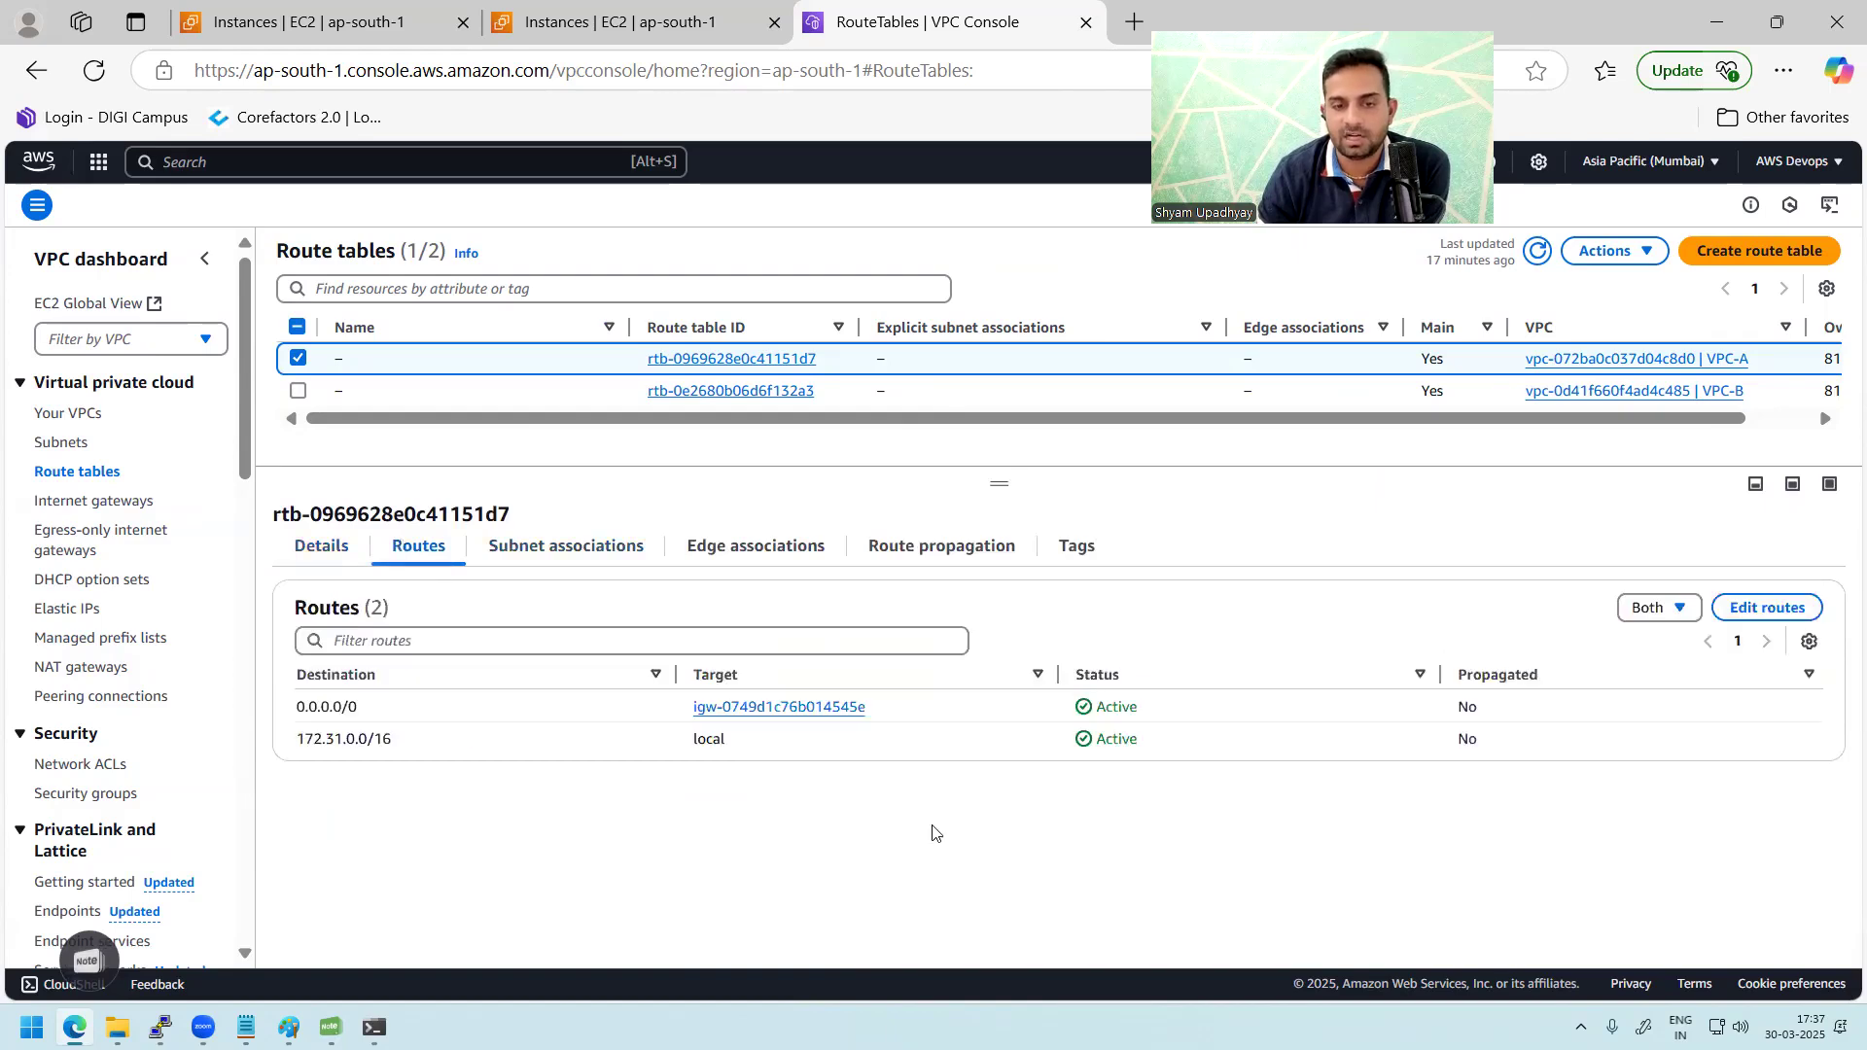
pyautogui.click(1738, 609)
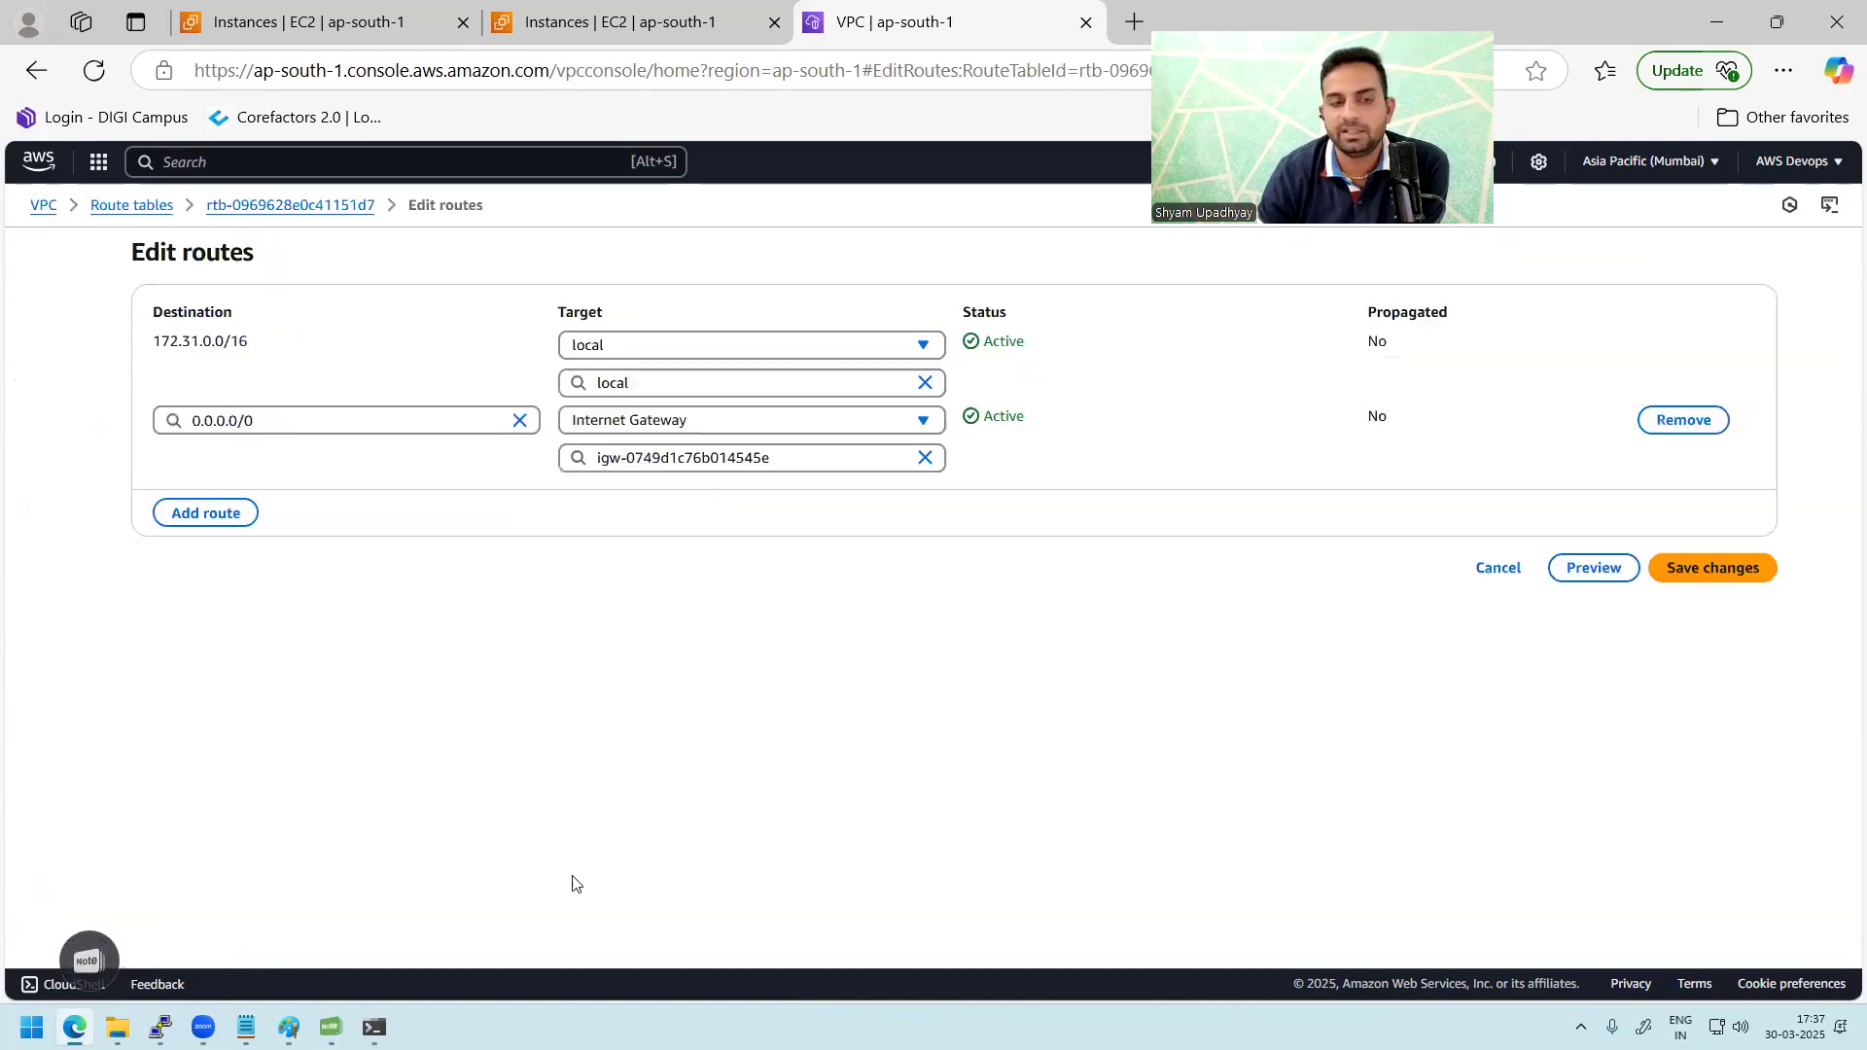
# Step: Add a route to VPC-A's route table and set its destination to 192.168.10.0/24
pyautogui.click(207, 514)
pyautogui.click(292, 498)
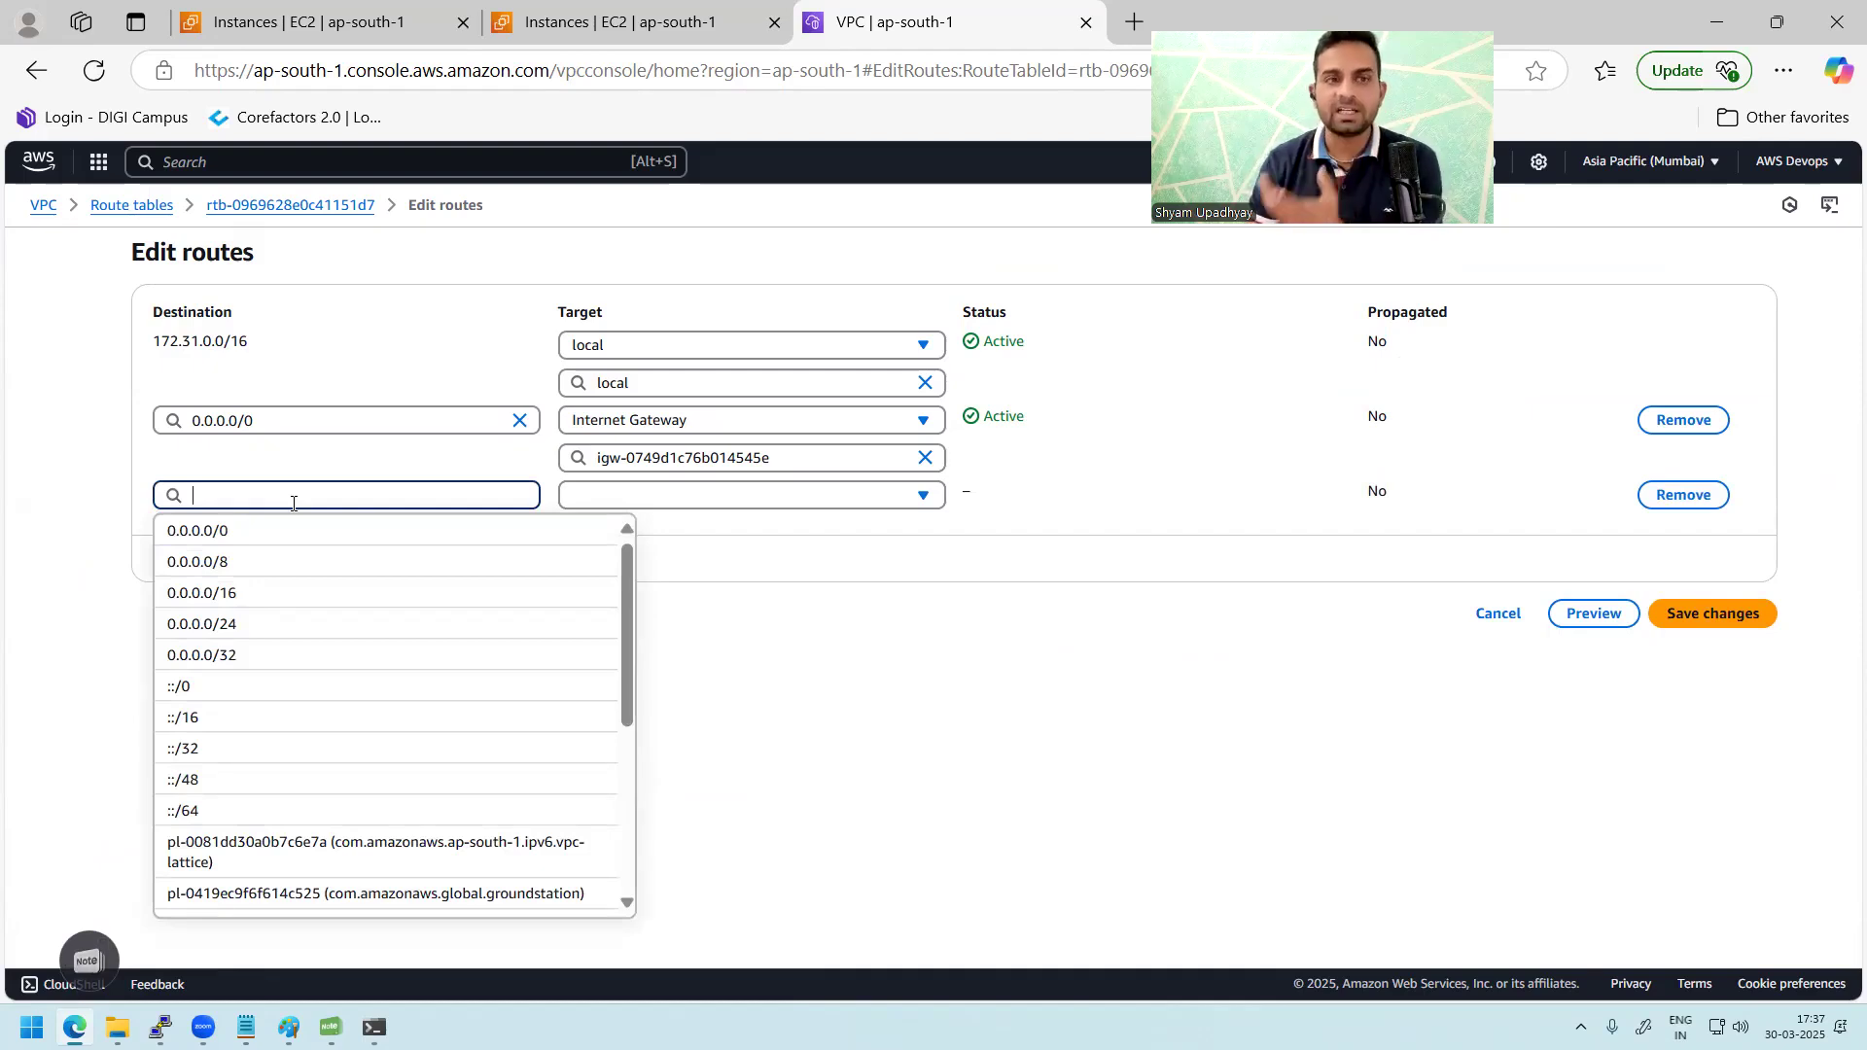
pyautogui.write('19')
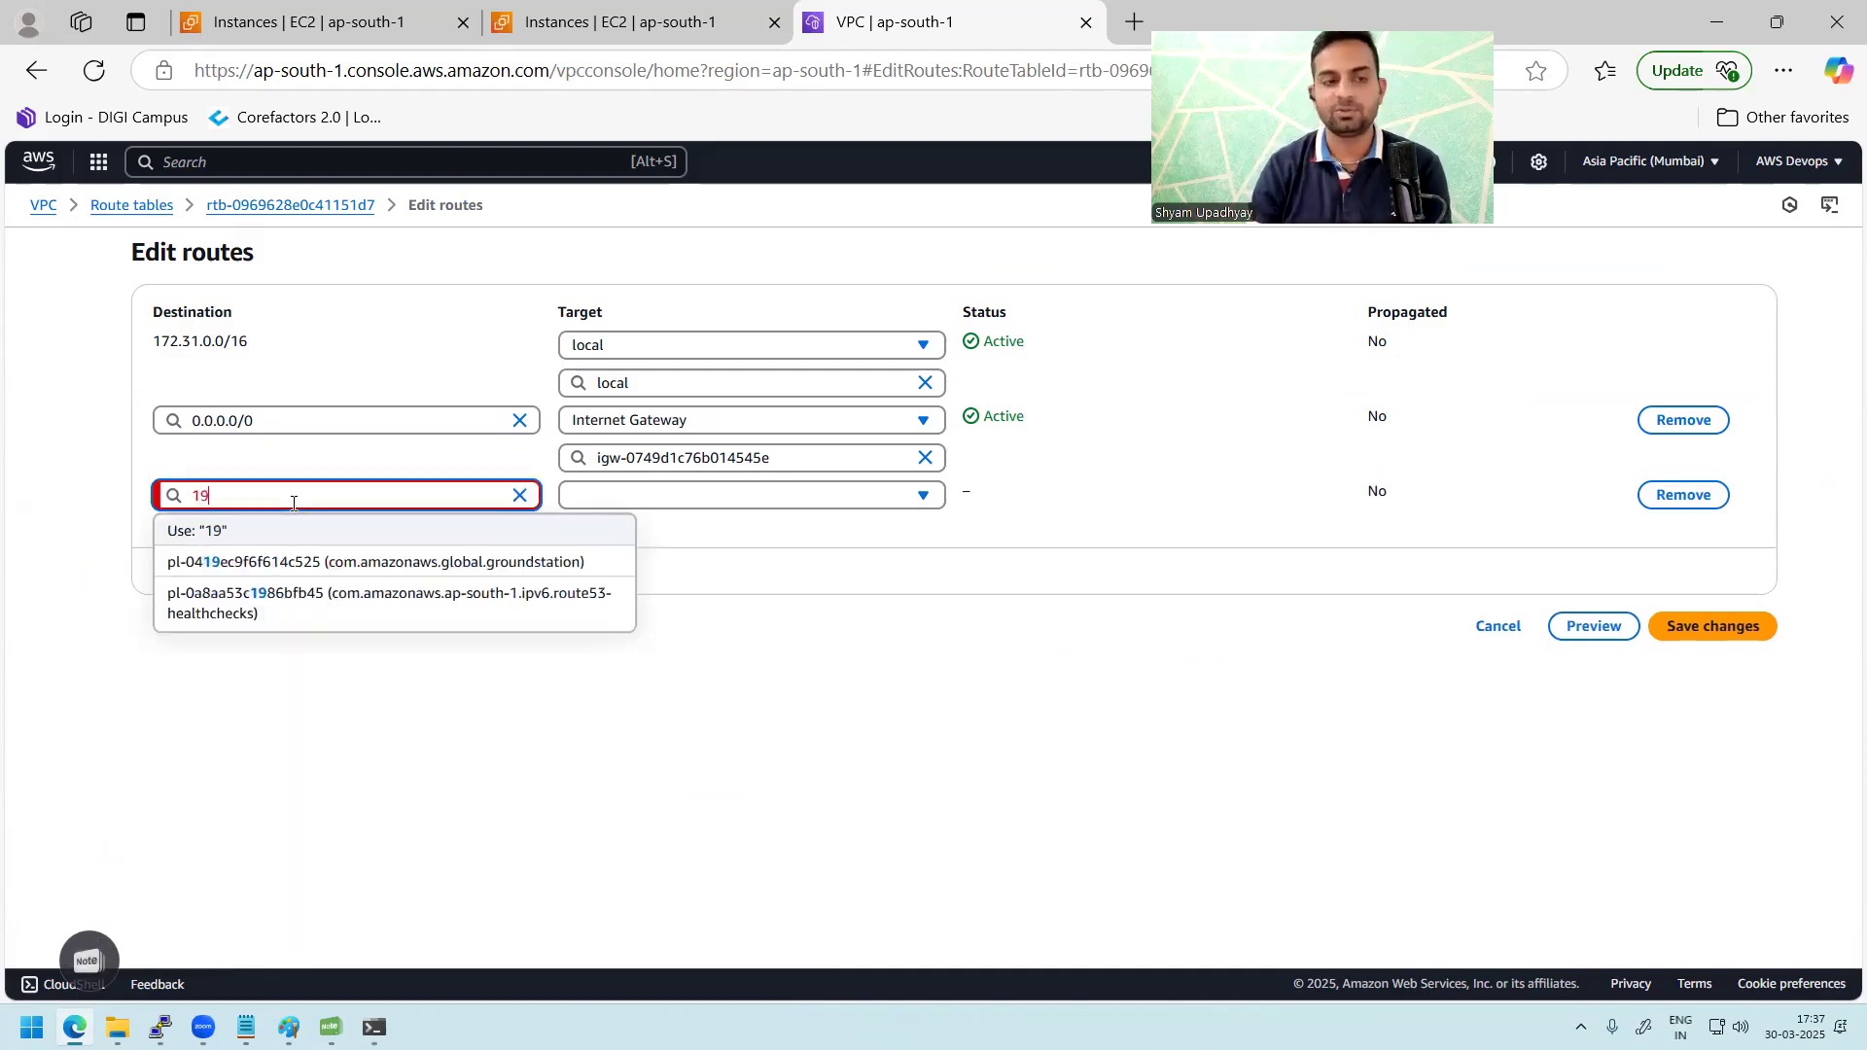
pyautogui.write('2.168.10.0')
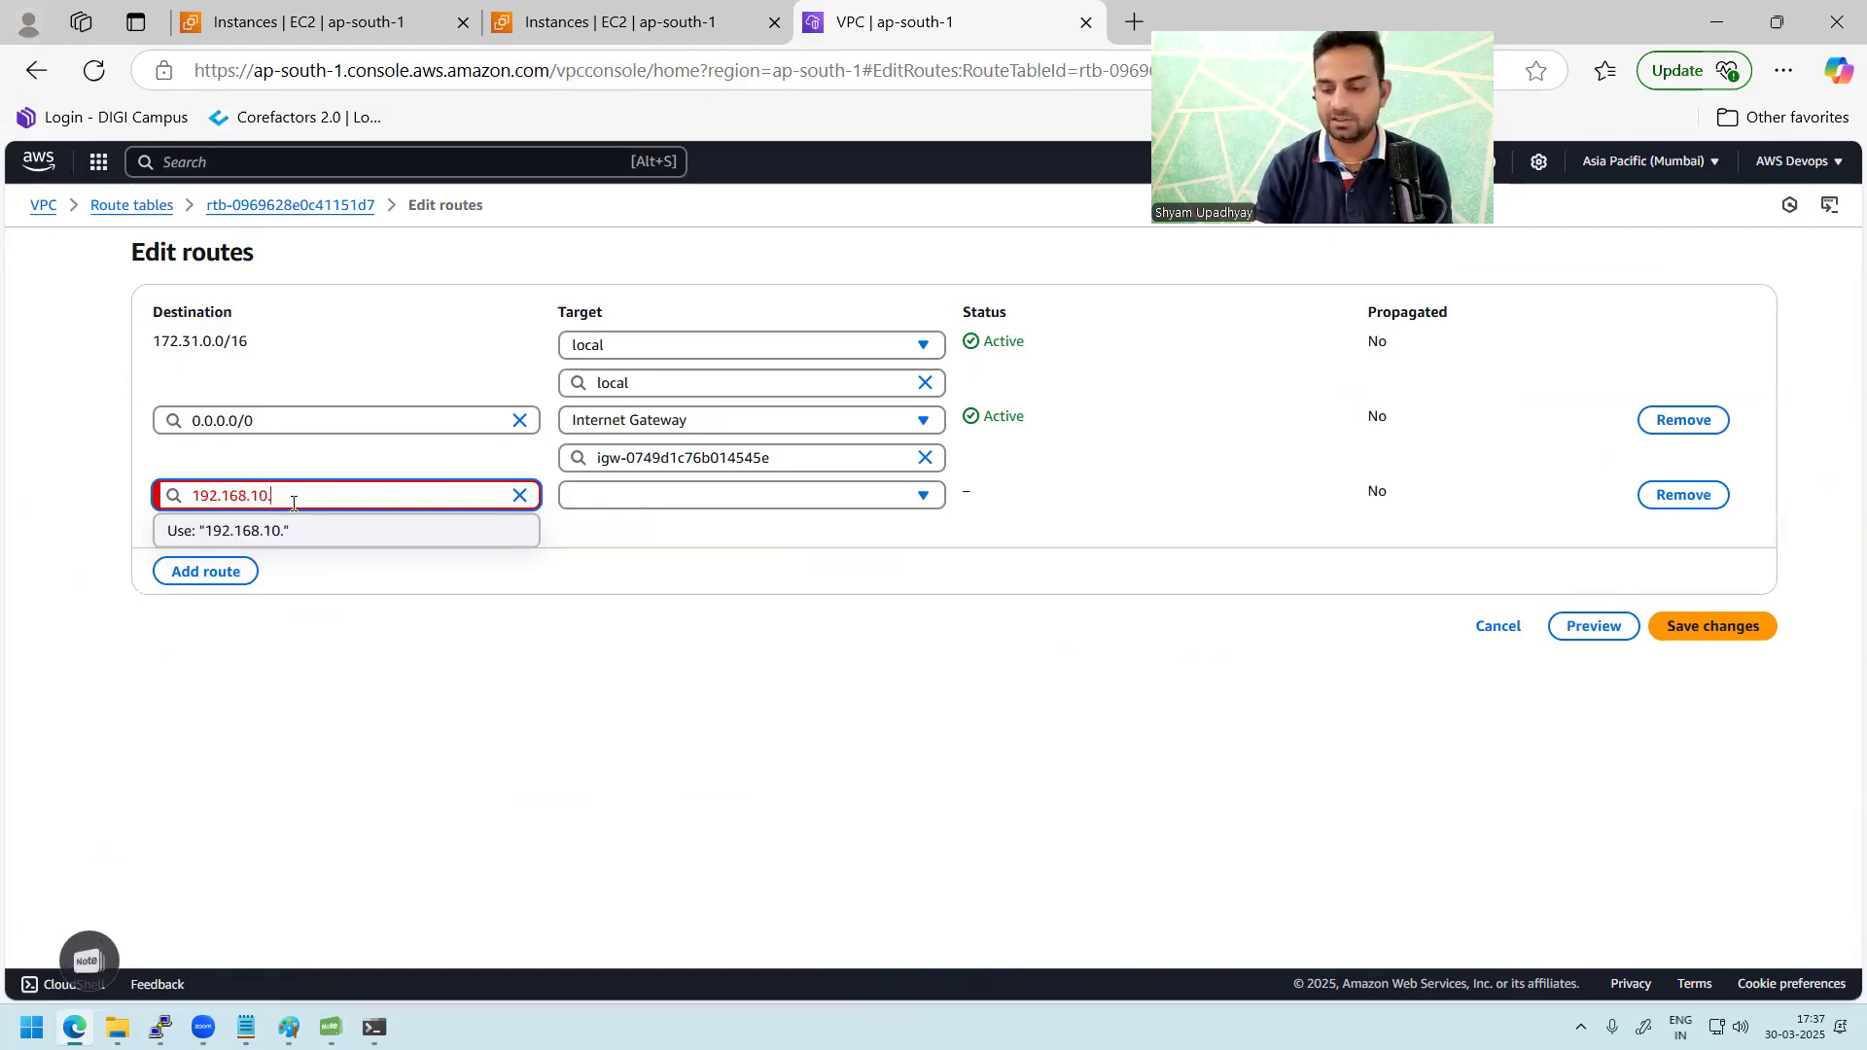
pyautogui.write('4/26')
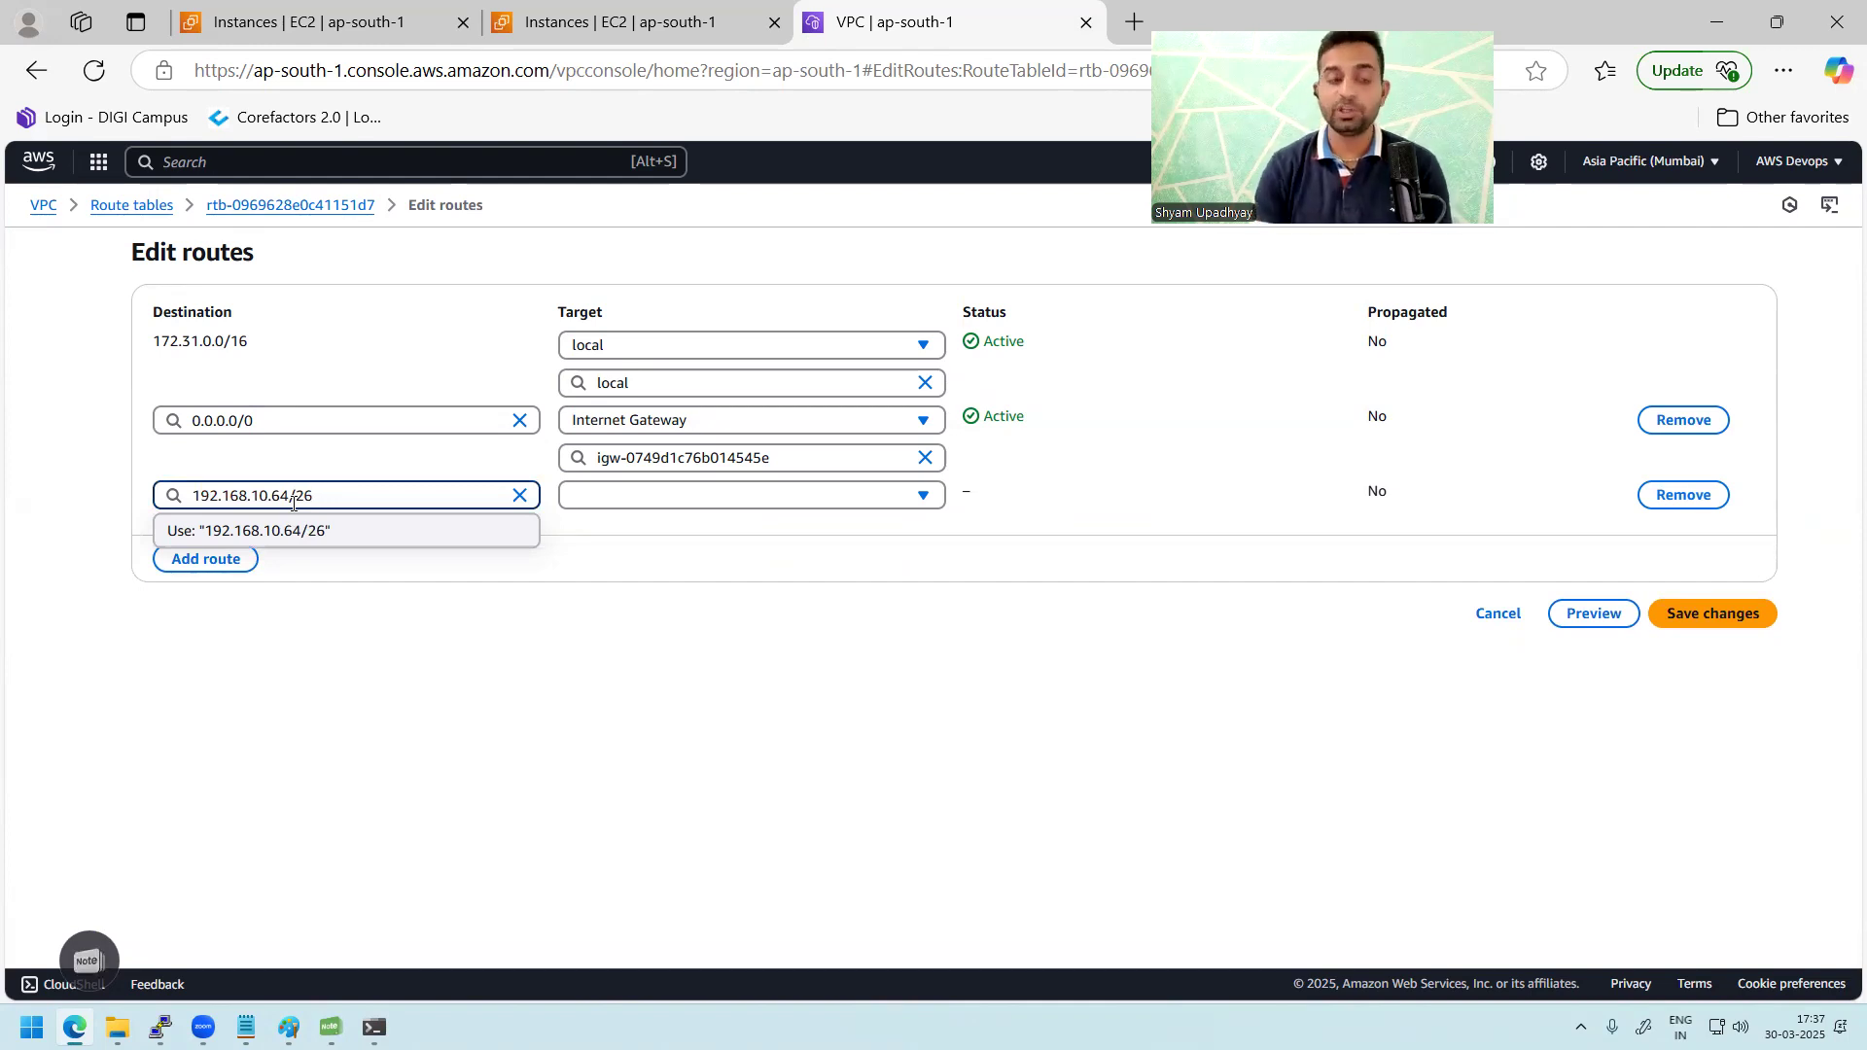
pyautogui.press('BackSpace')
pyautogui.press('BackSpace')
pyautogui.press('BackSpace')
pyautogui.press('BackSpace')
pyautogui.press('BackSpace')
pyautogui.write('0/24')
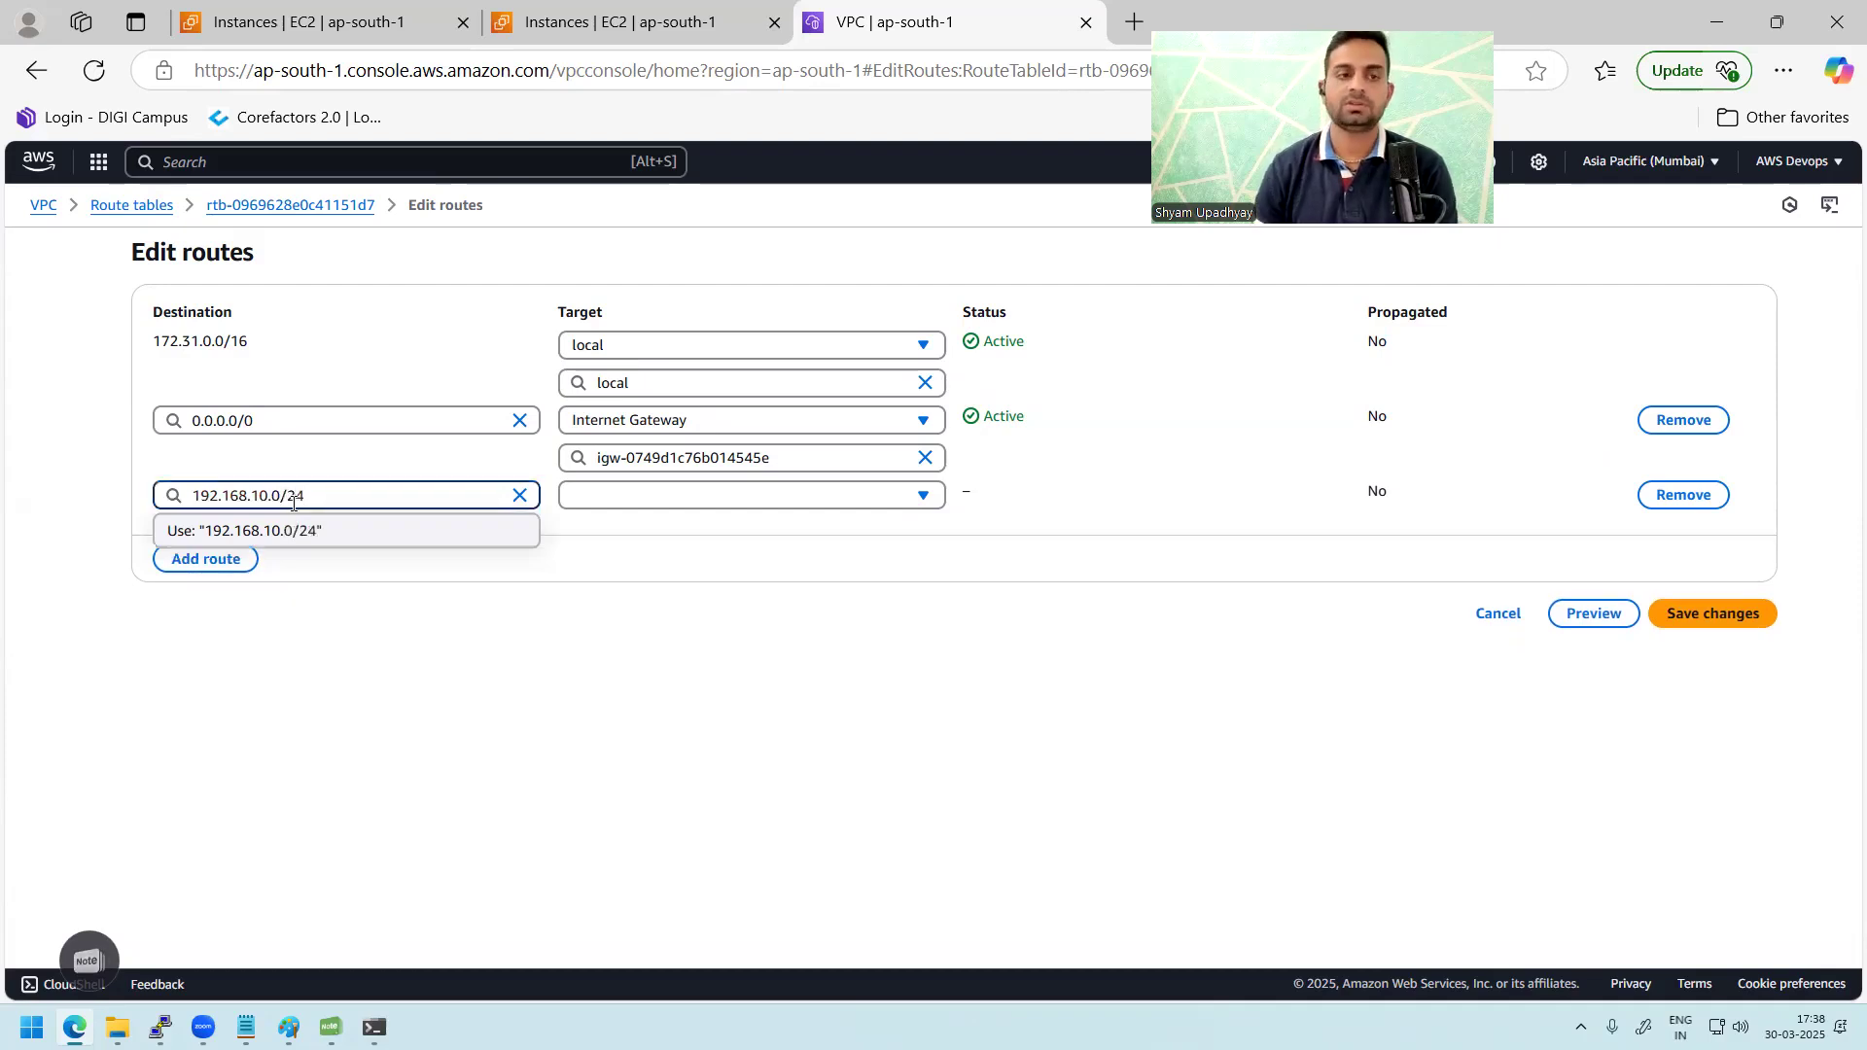
pyautogui.click(380, 632)
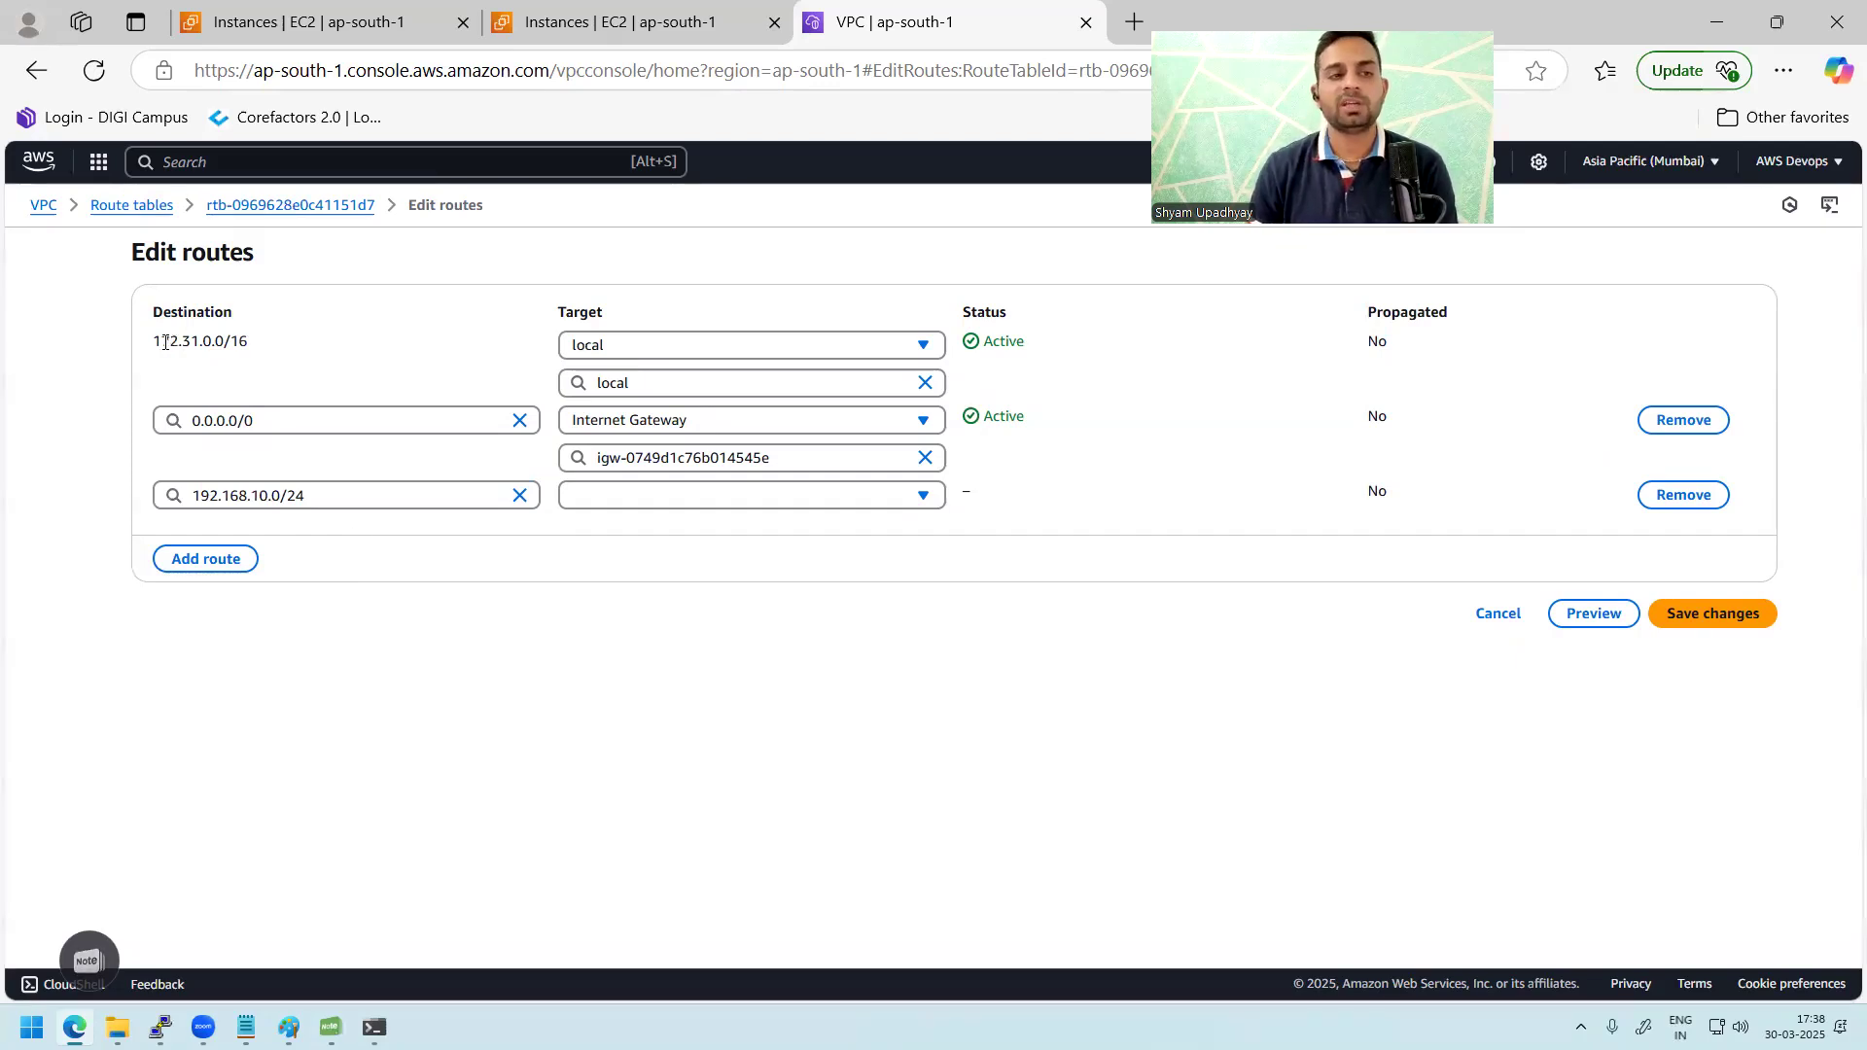
# Step: Target the 192.168.10.0/24 route at the peering connection VPCA-to-VPCB-Connection and save the route changes
pyautogui.moveTo(166, 341); pyautogui.dragTo(259, 345)
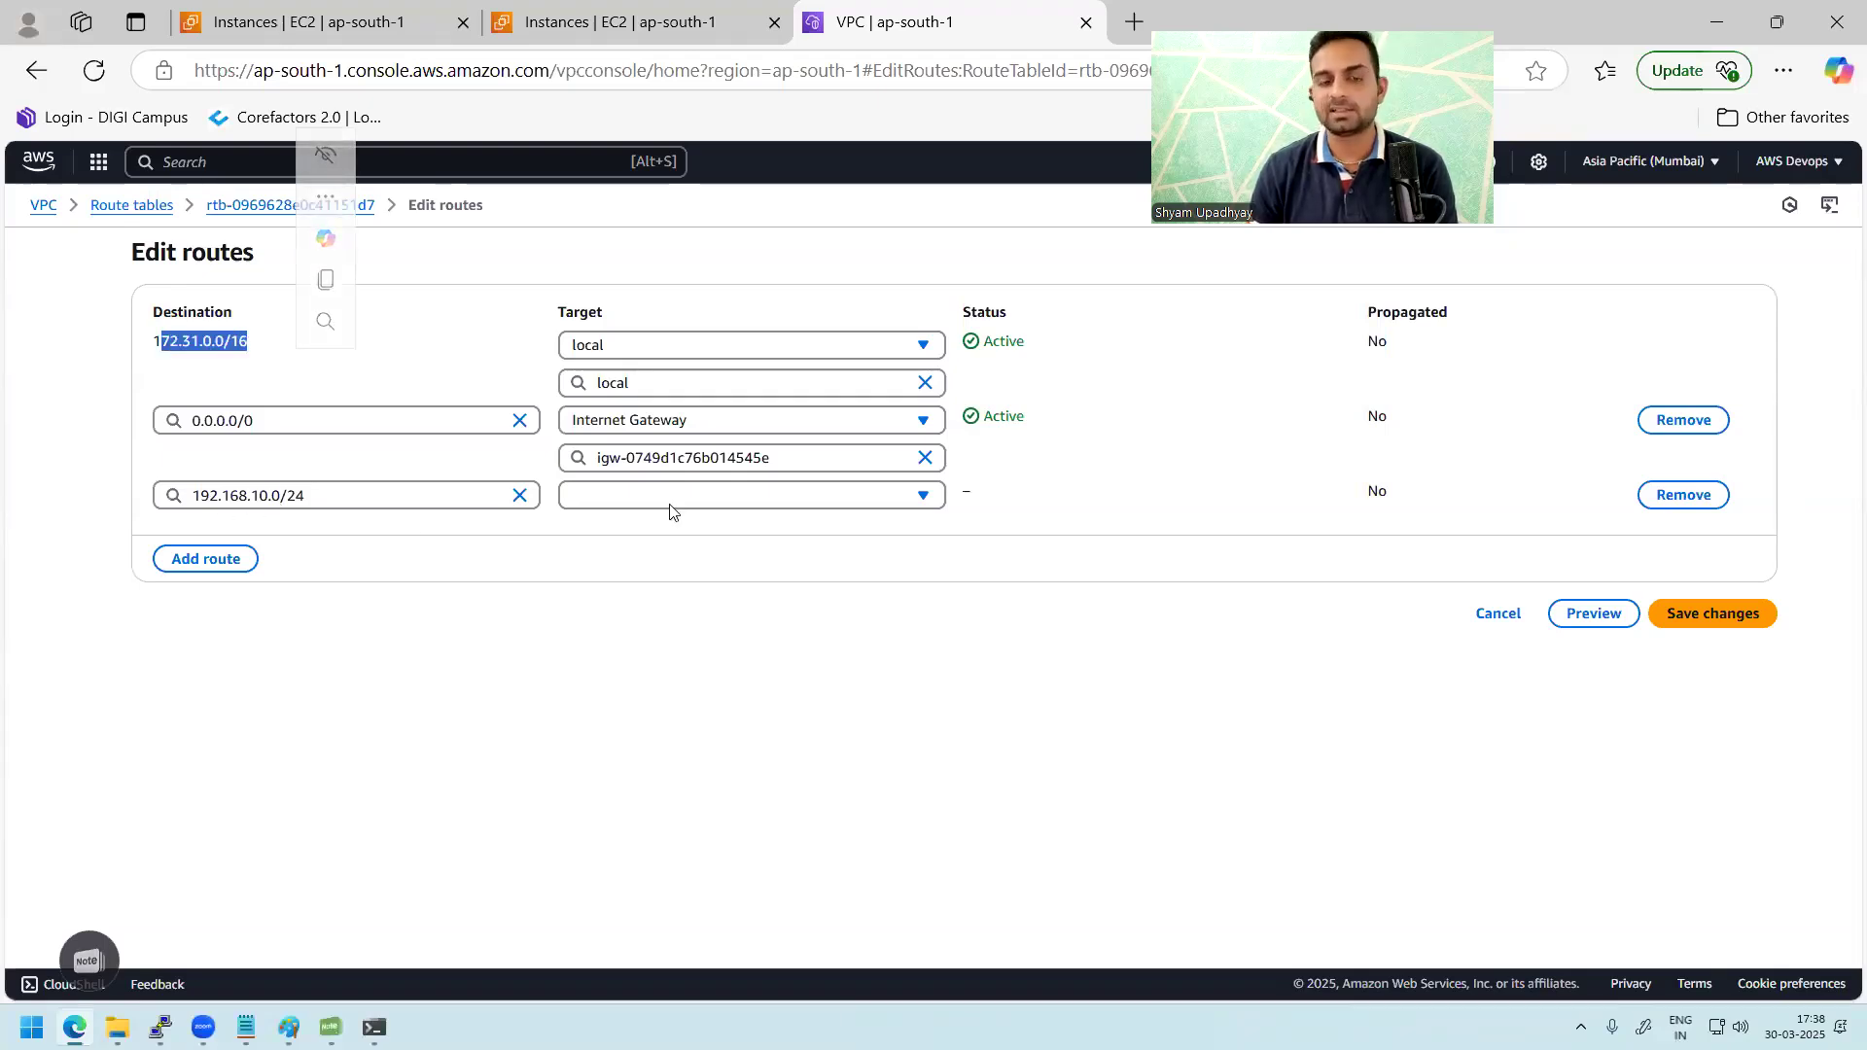
pyautogui.click(701, 506)
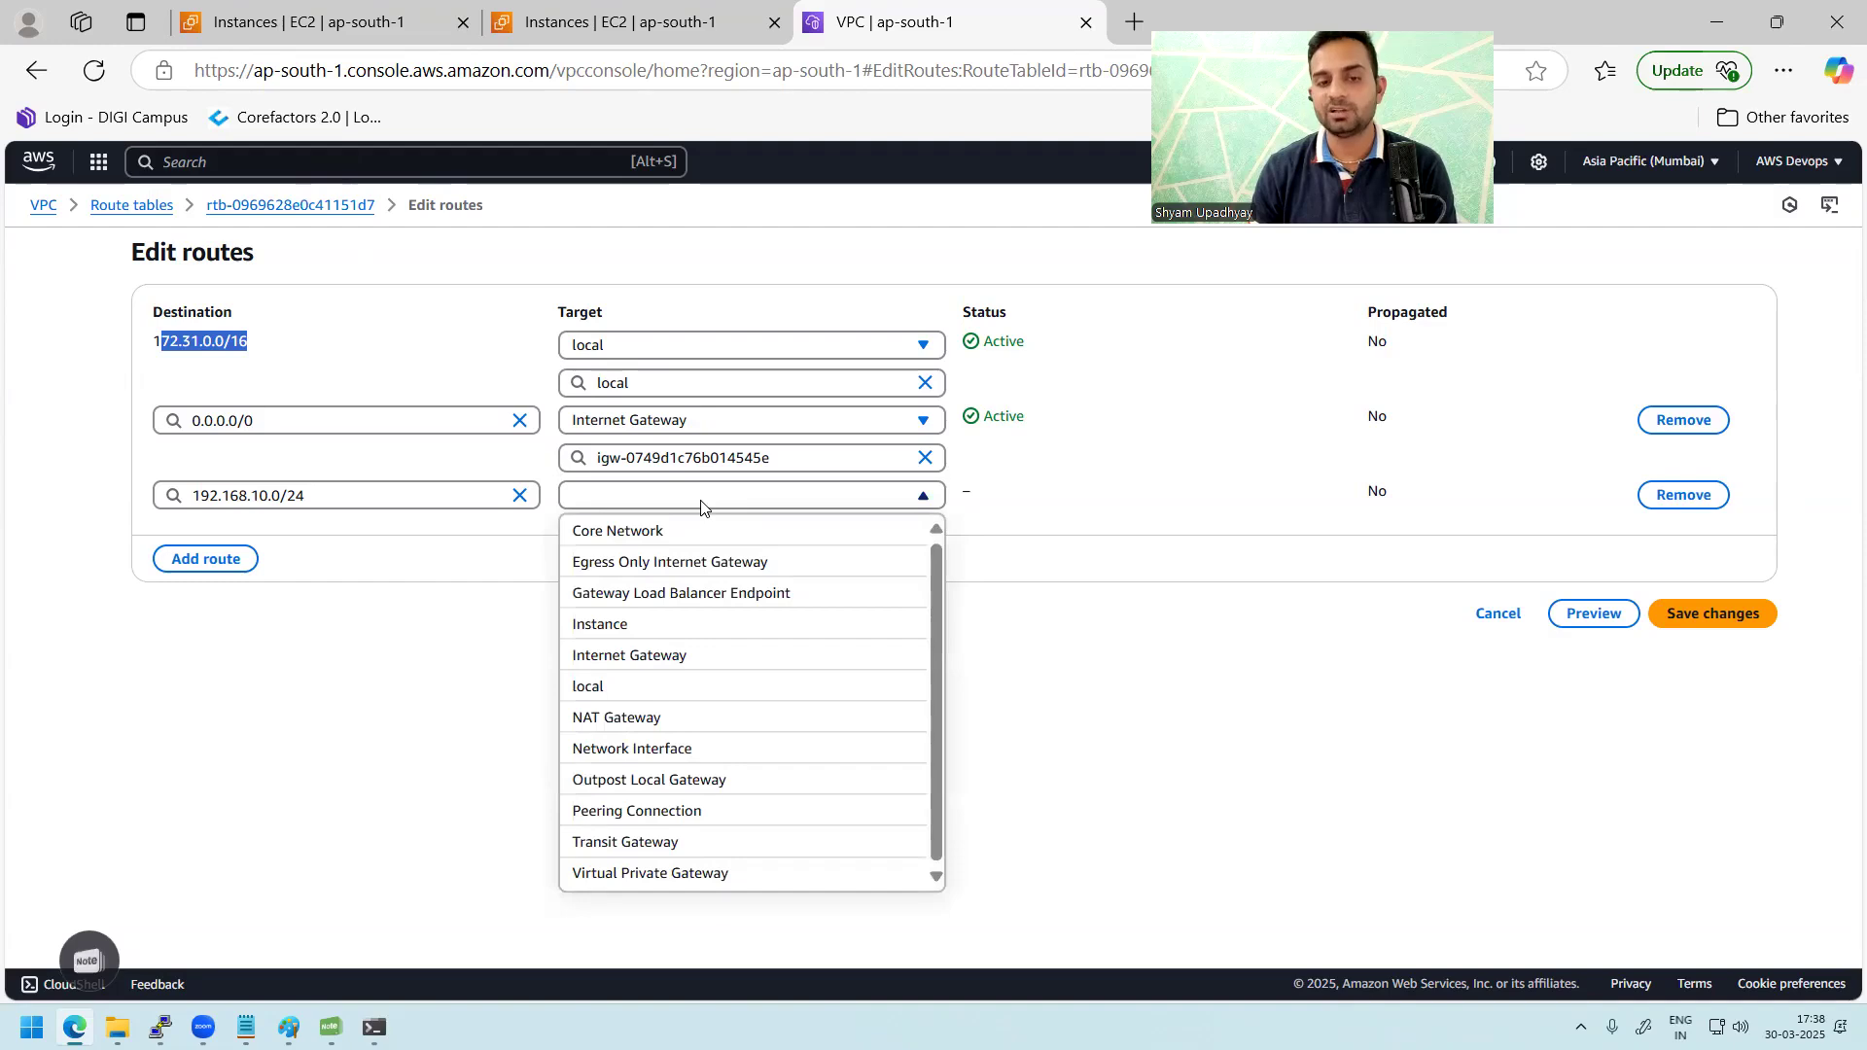
pyautogui.click(706, 811)
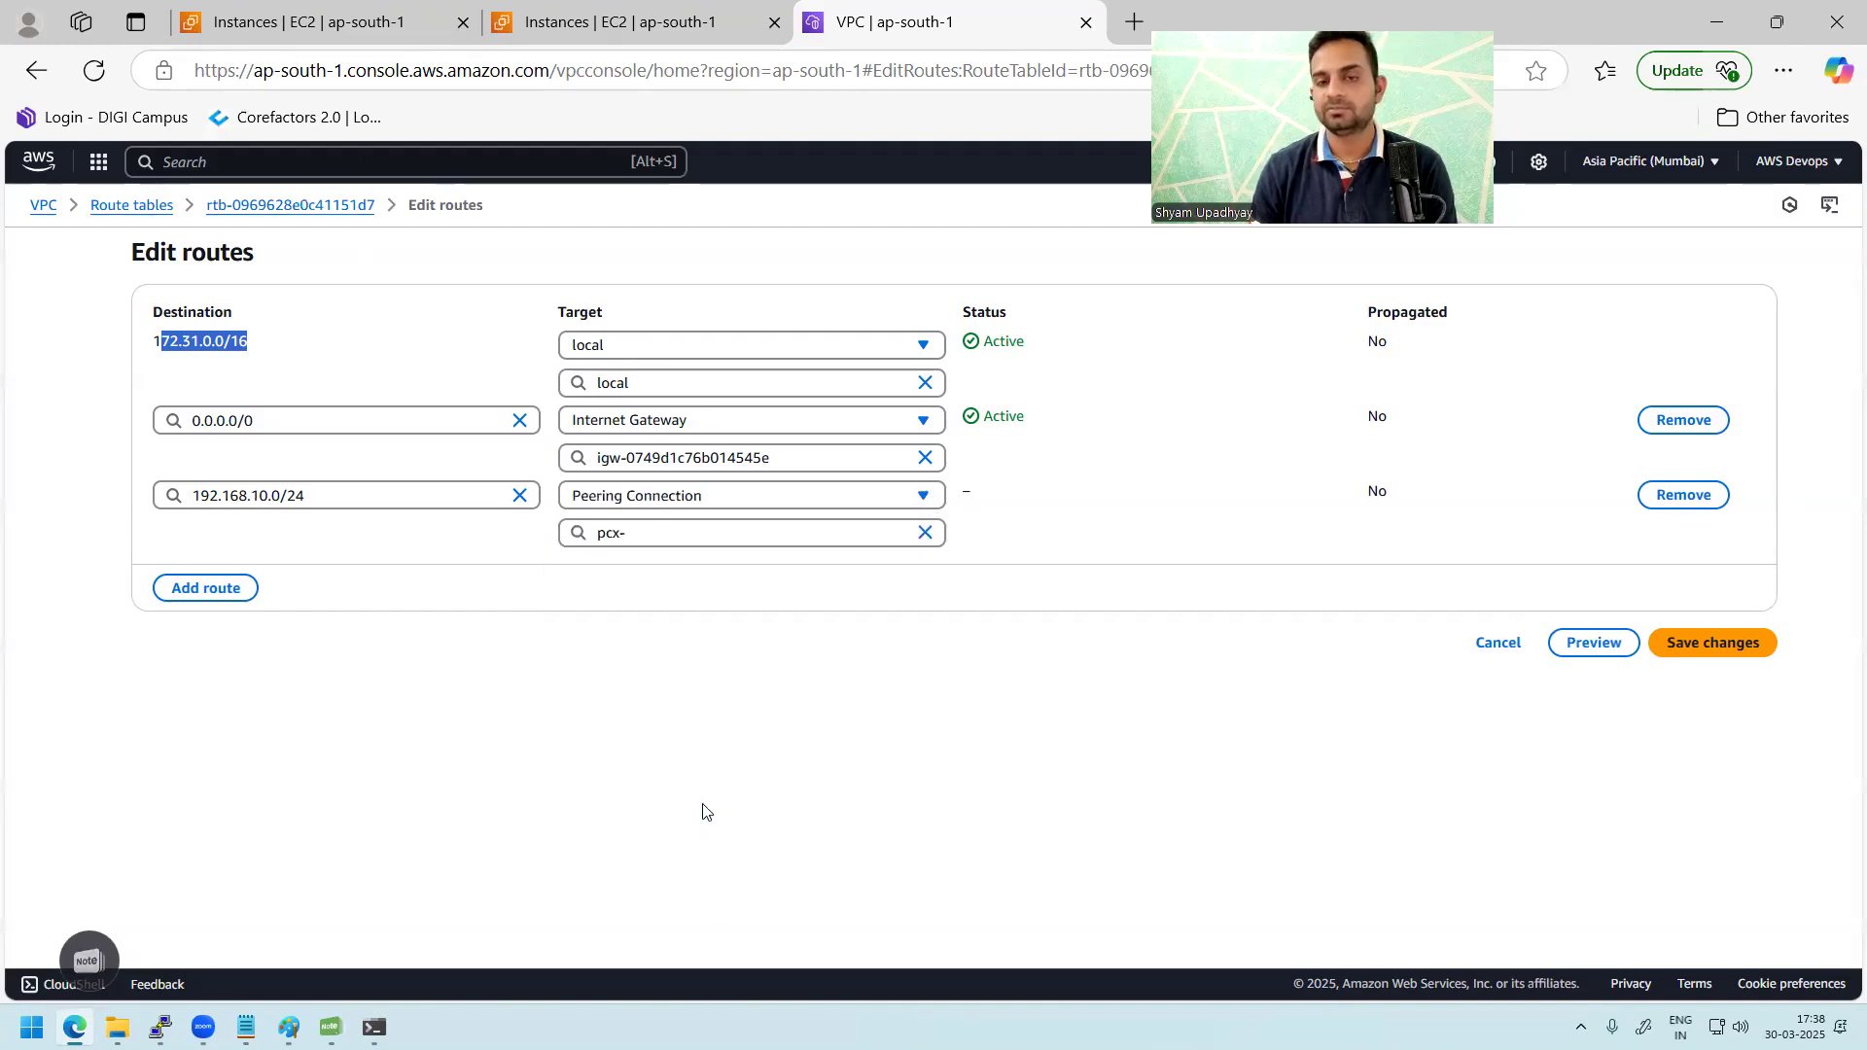
pyautogui.click(775, 497)
pyautogui.click(782, 498)
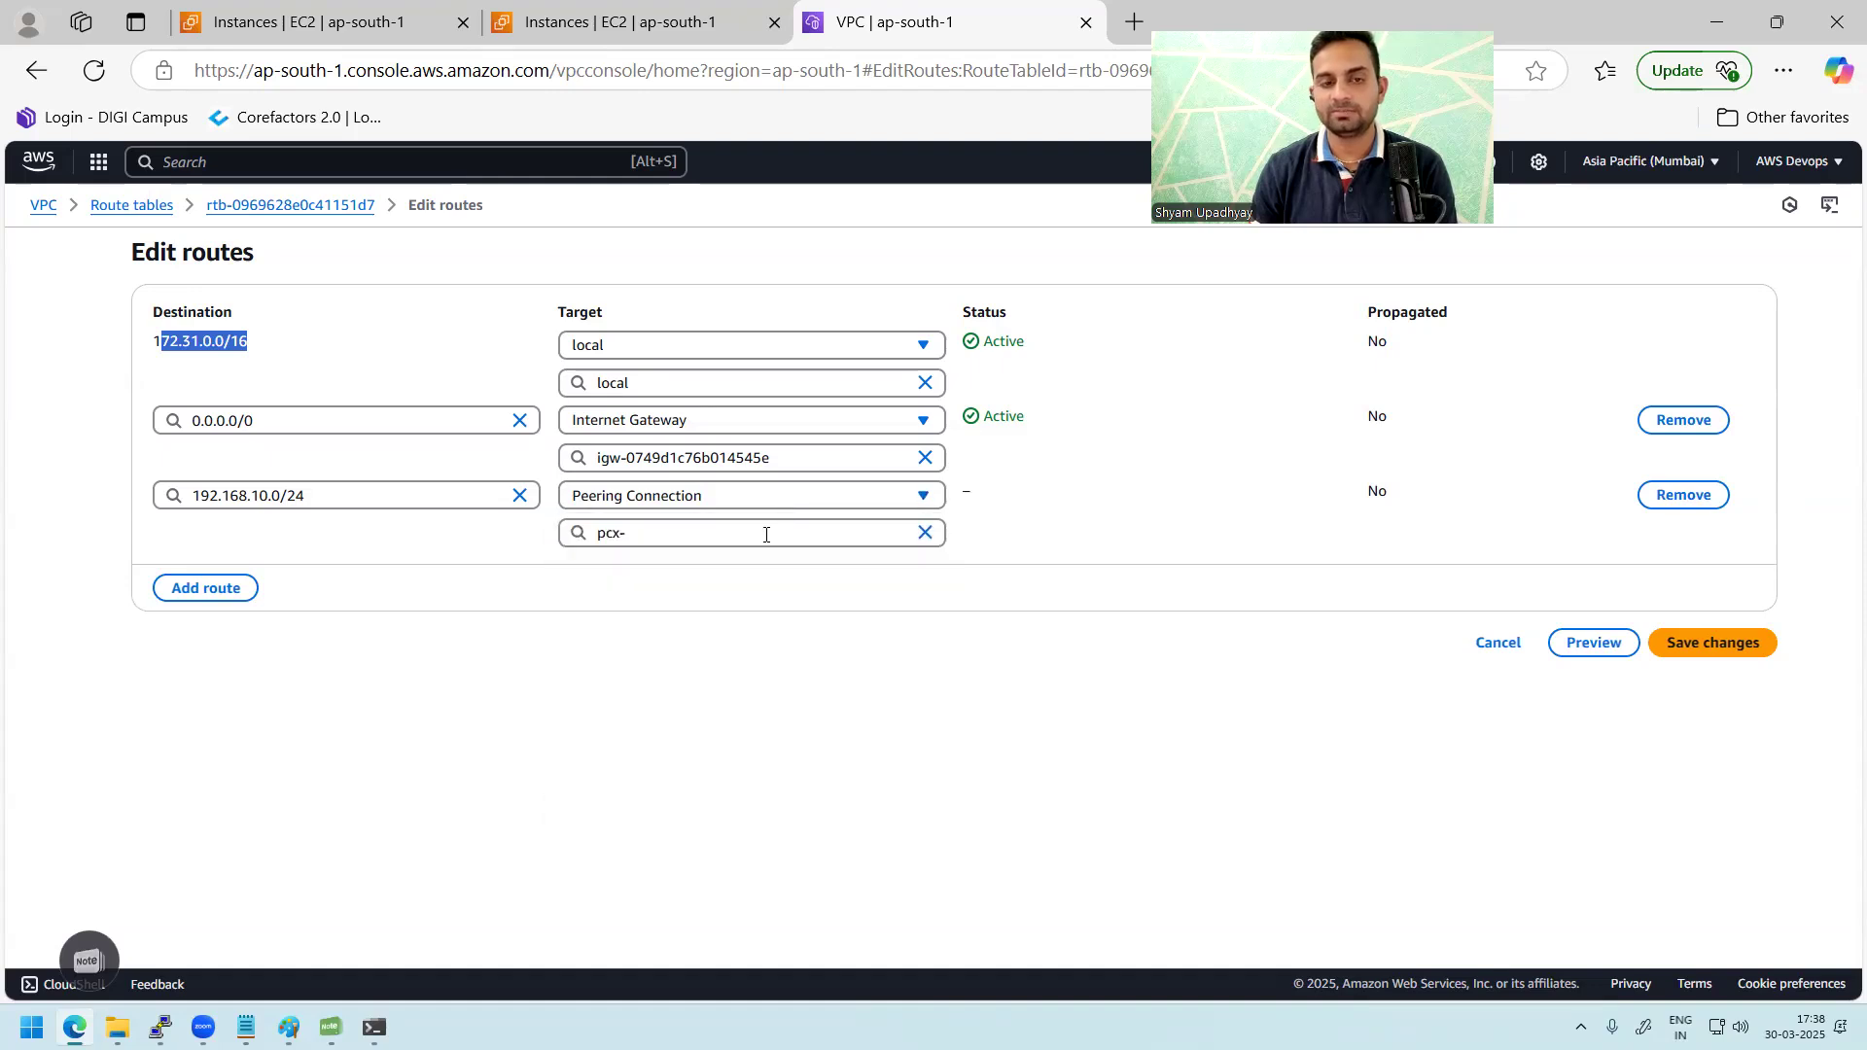
pyautogui.click(766, 534)
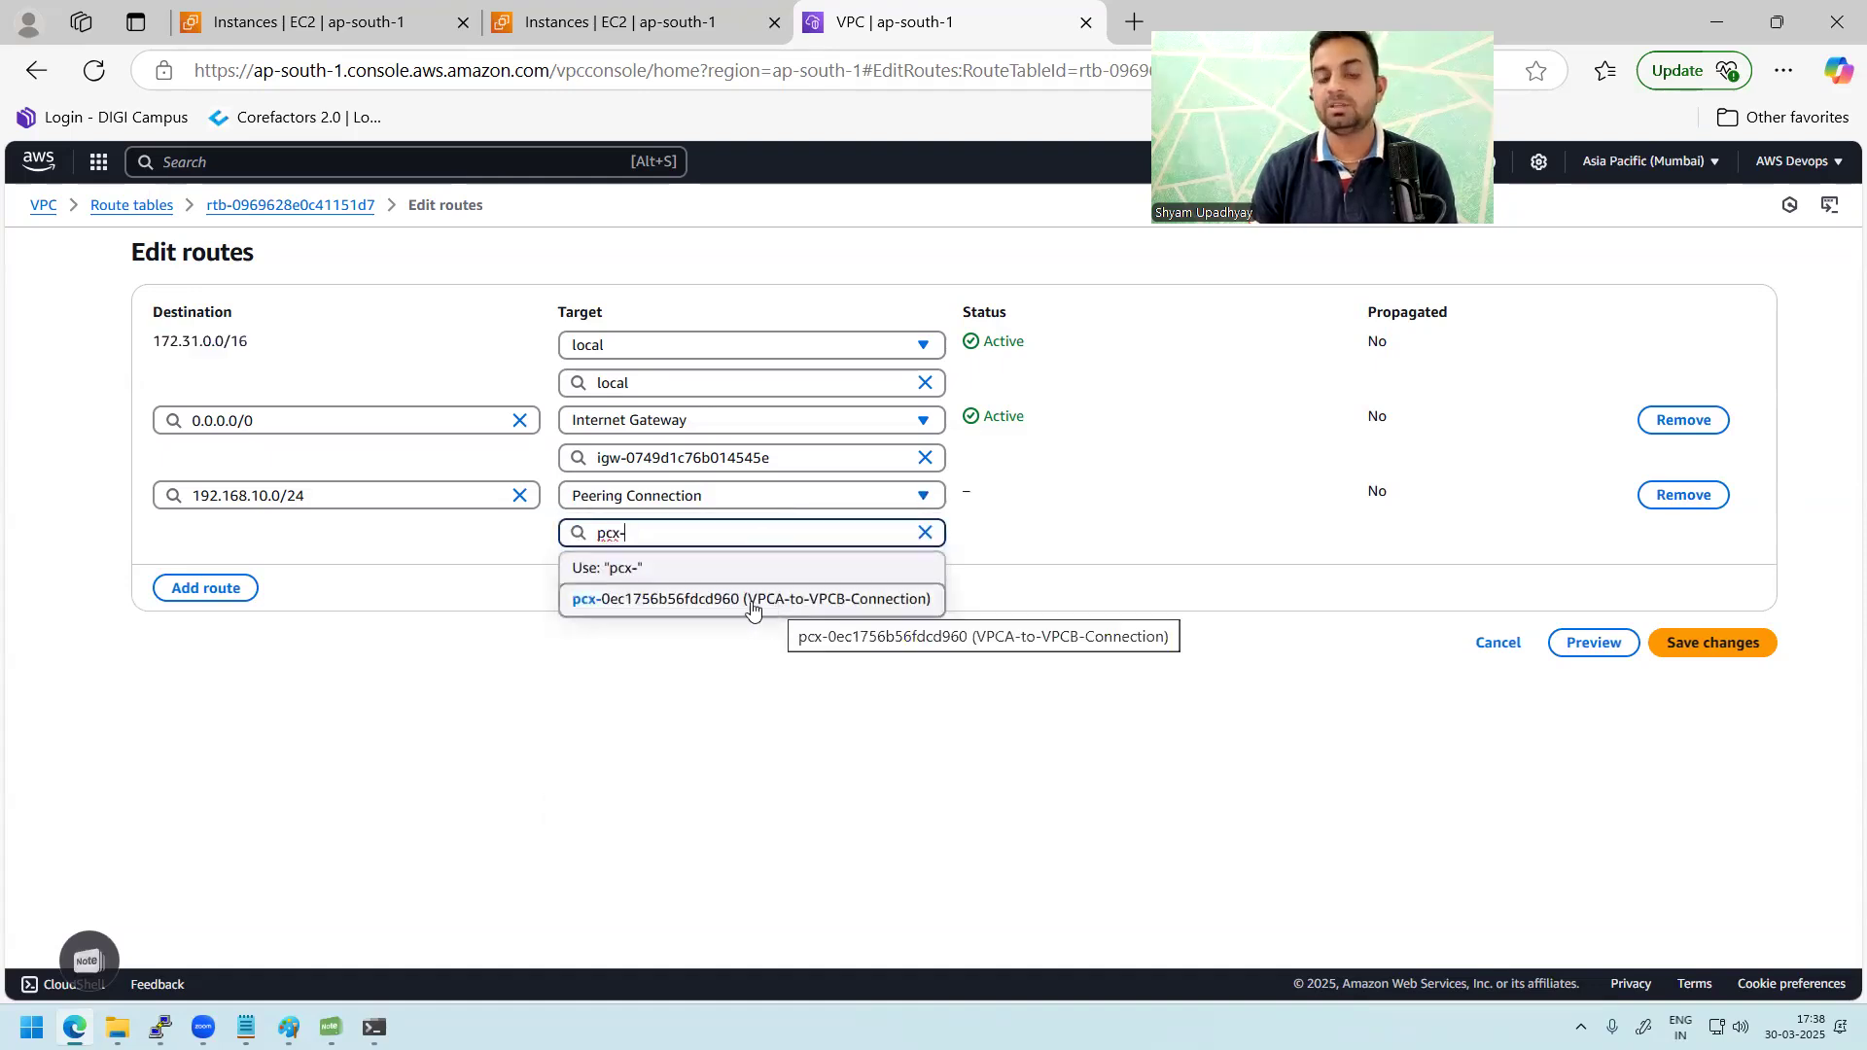
pyautogui.click(820, 602)
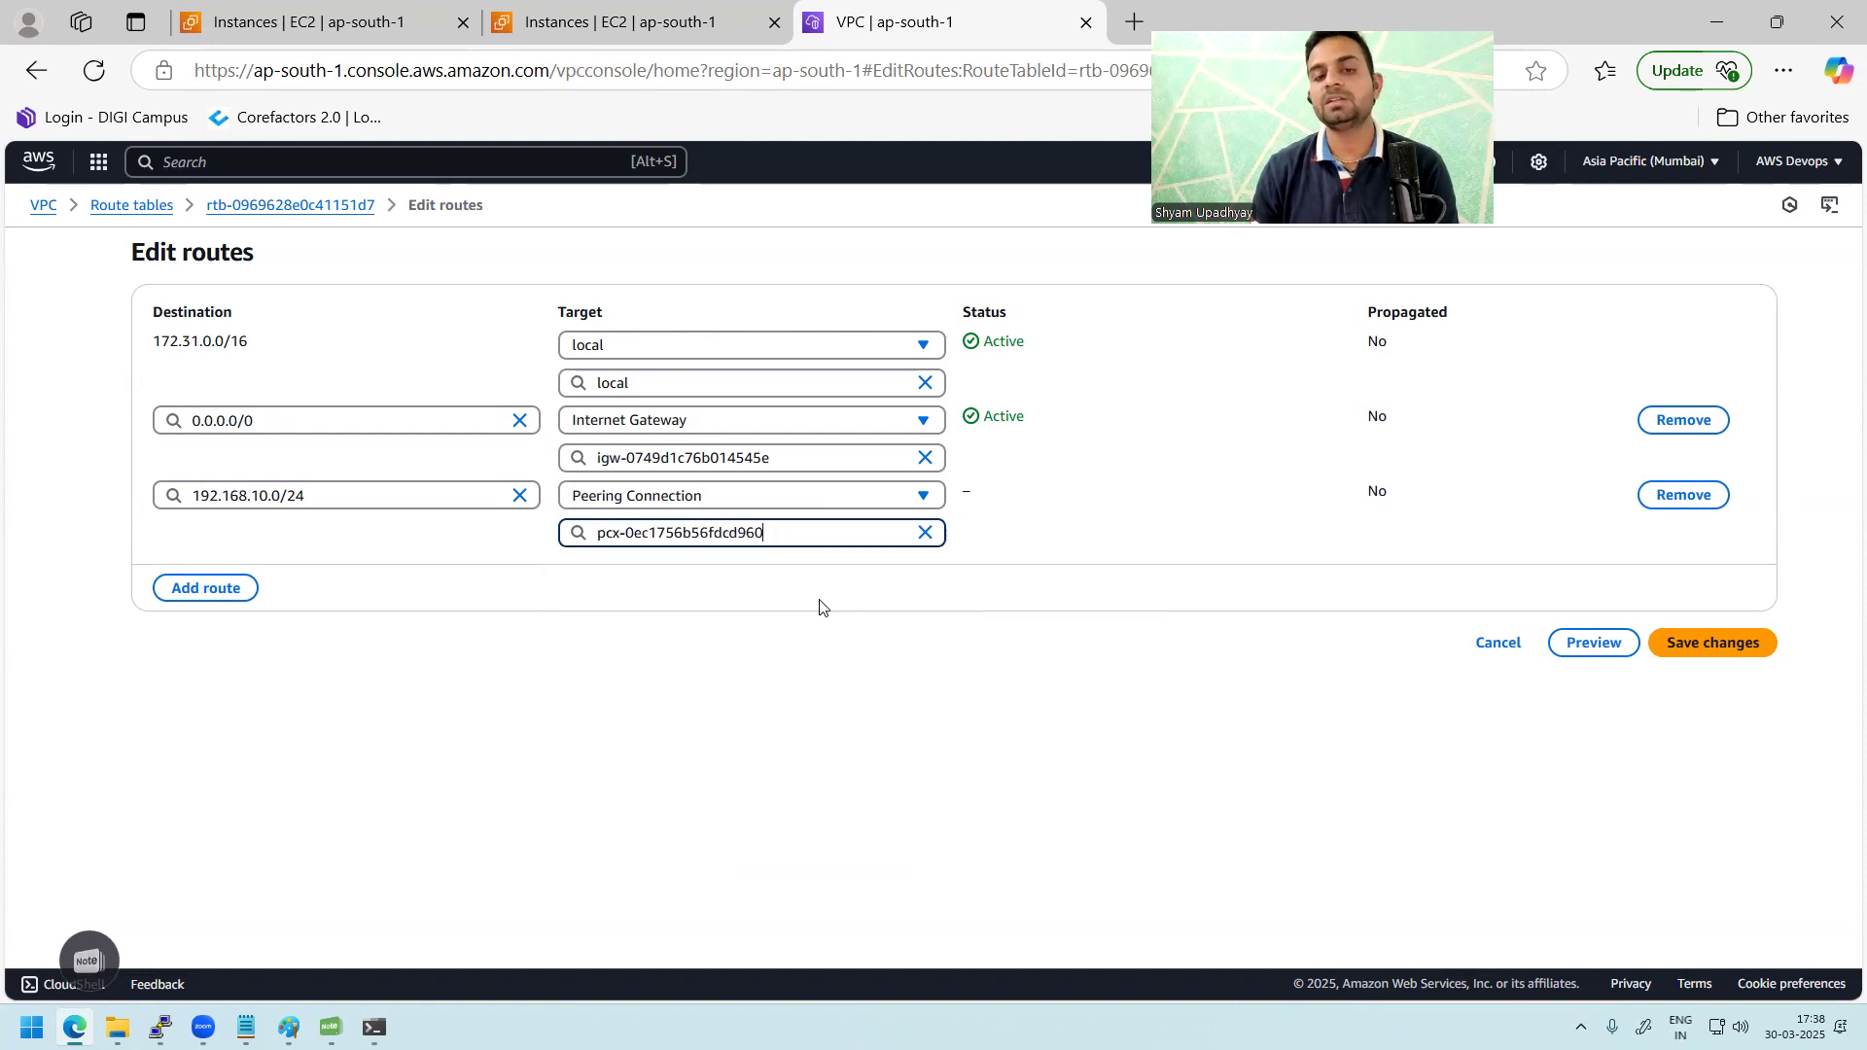
pyautogui.click(1685, 649)
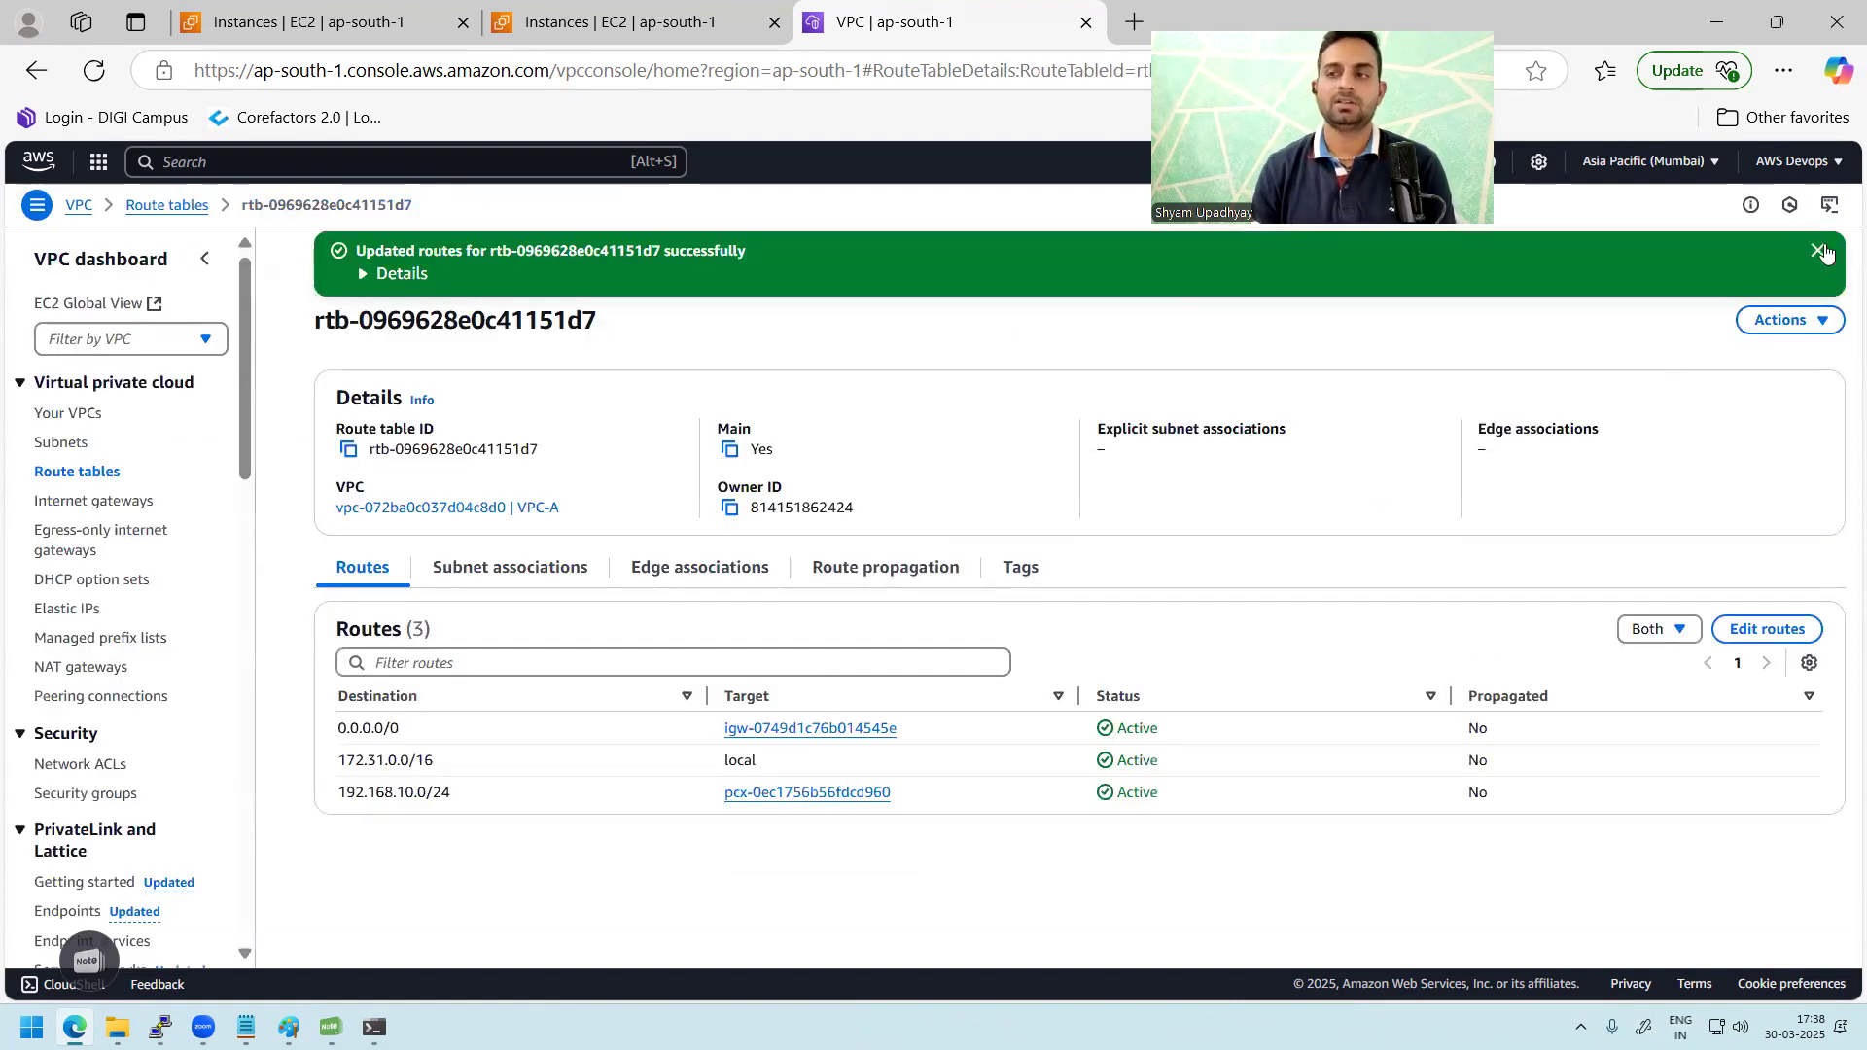
pyautogui.scroll(-1, 1716, 335)
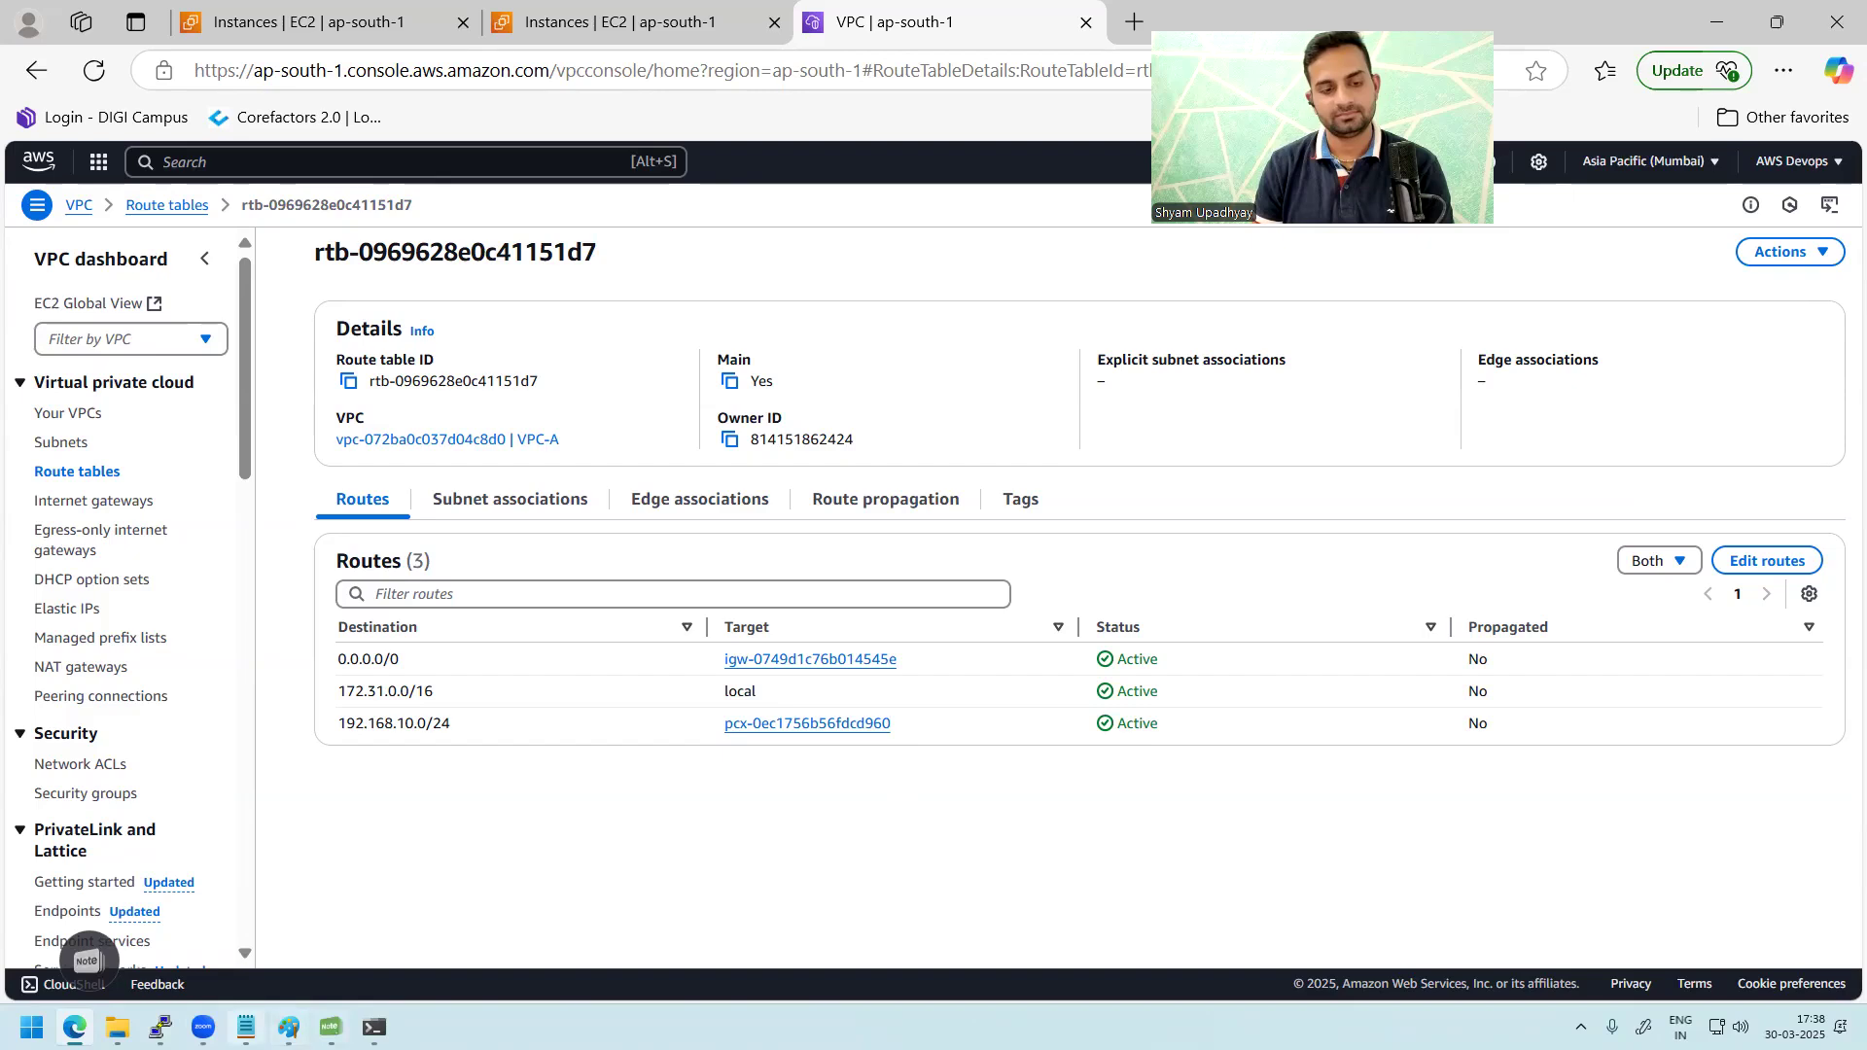
# Step: Switch from the browser to the open terminal sessions of the two servers
pyautogui.moveTo(160, 1028)
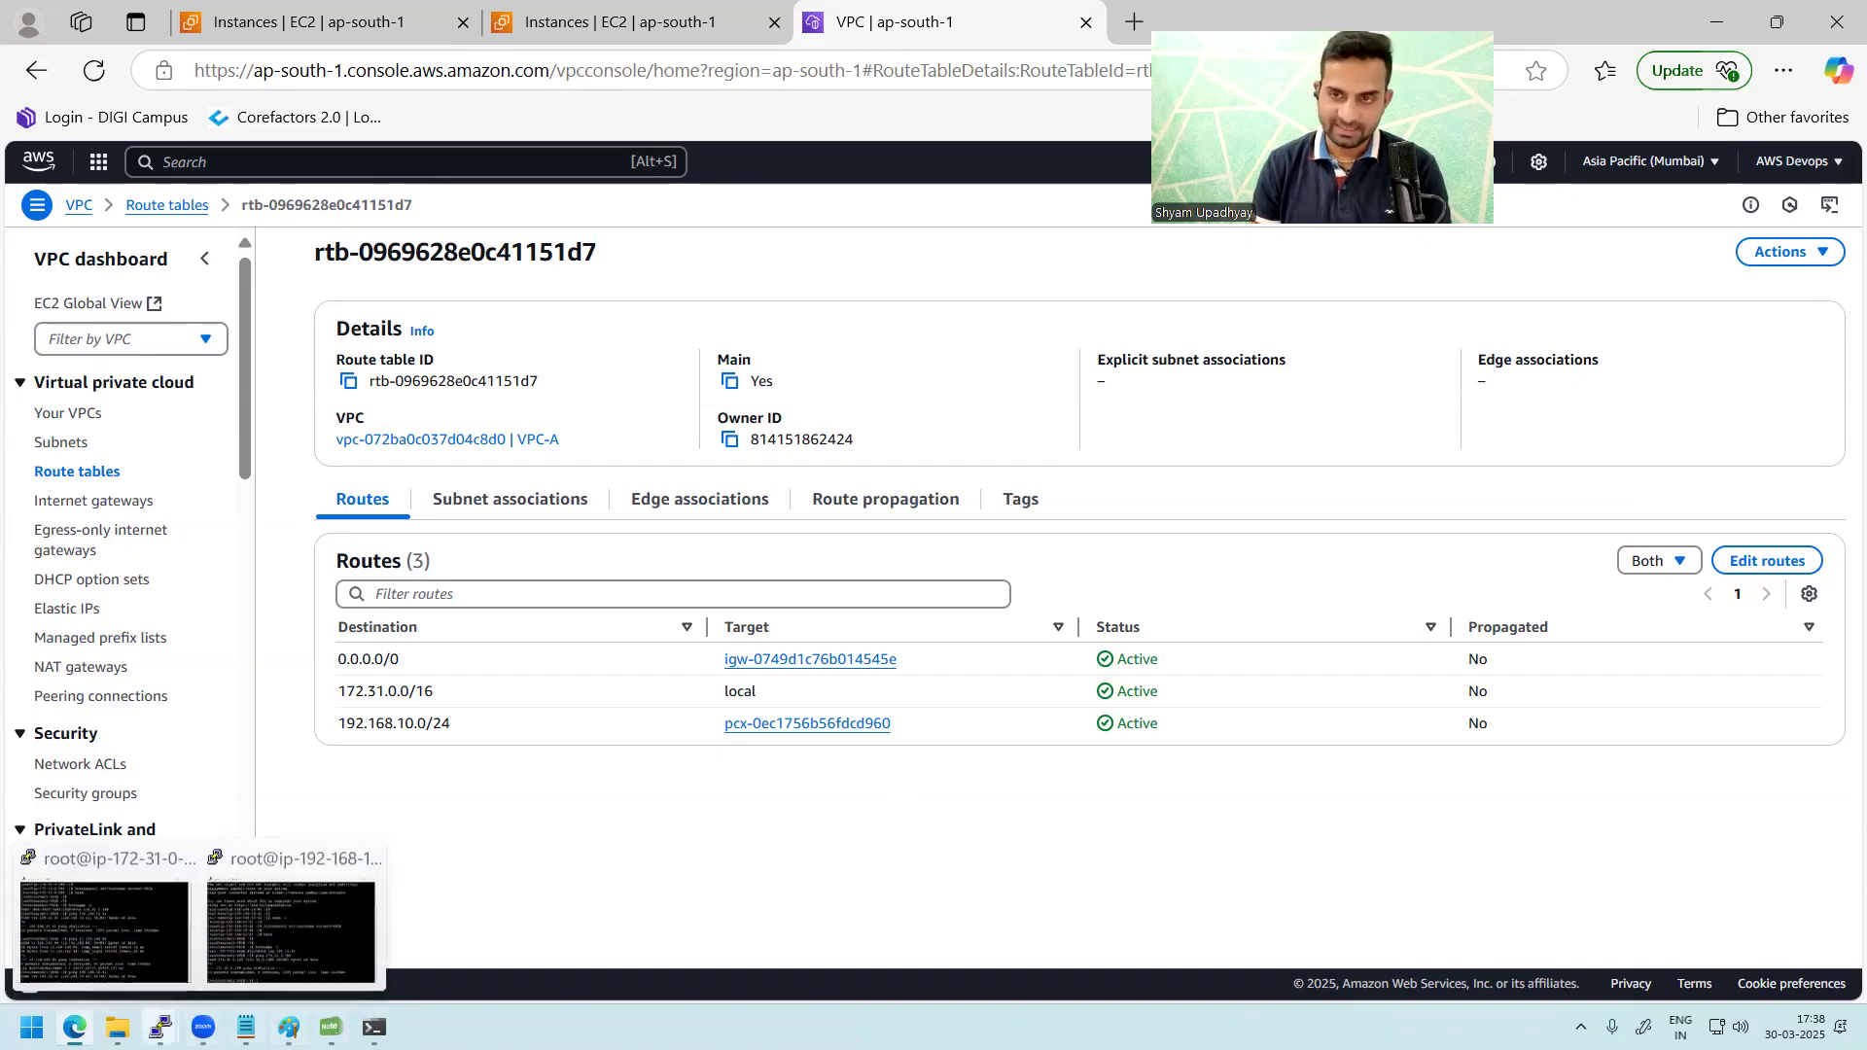
# Step: Check the ping output in the VPC-A and VPC-B server terminals and review the VPC diagram in Paint
pyautogui.click(163, 937)
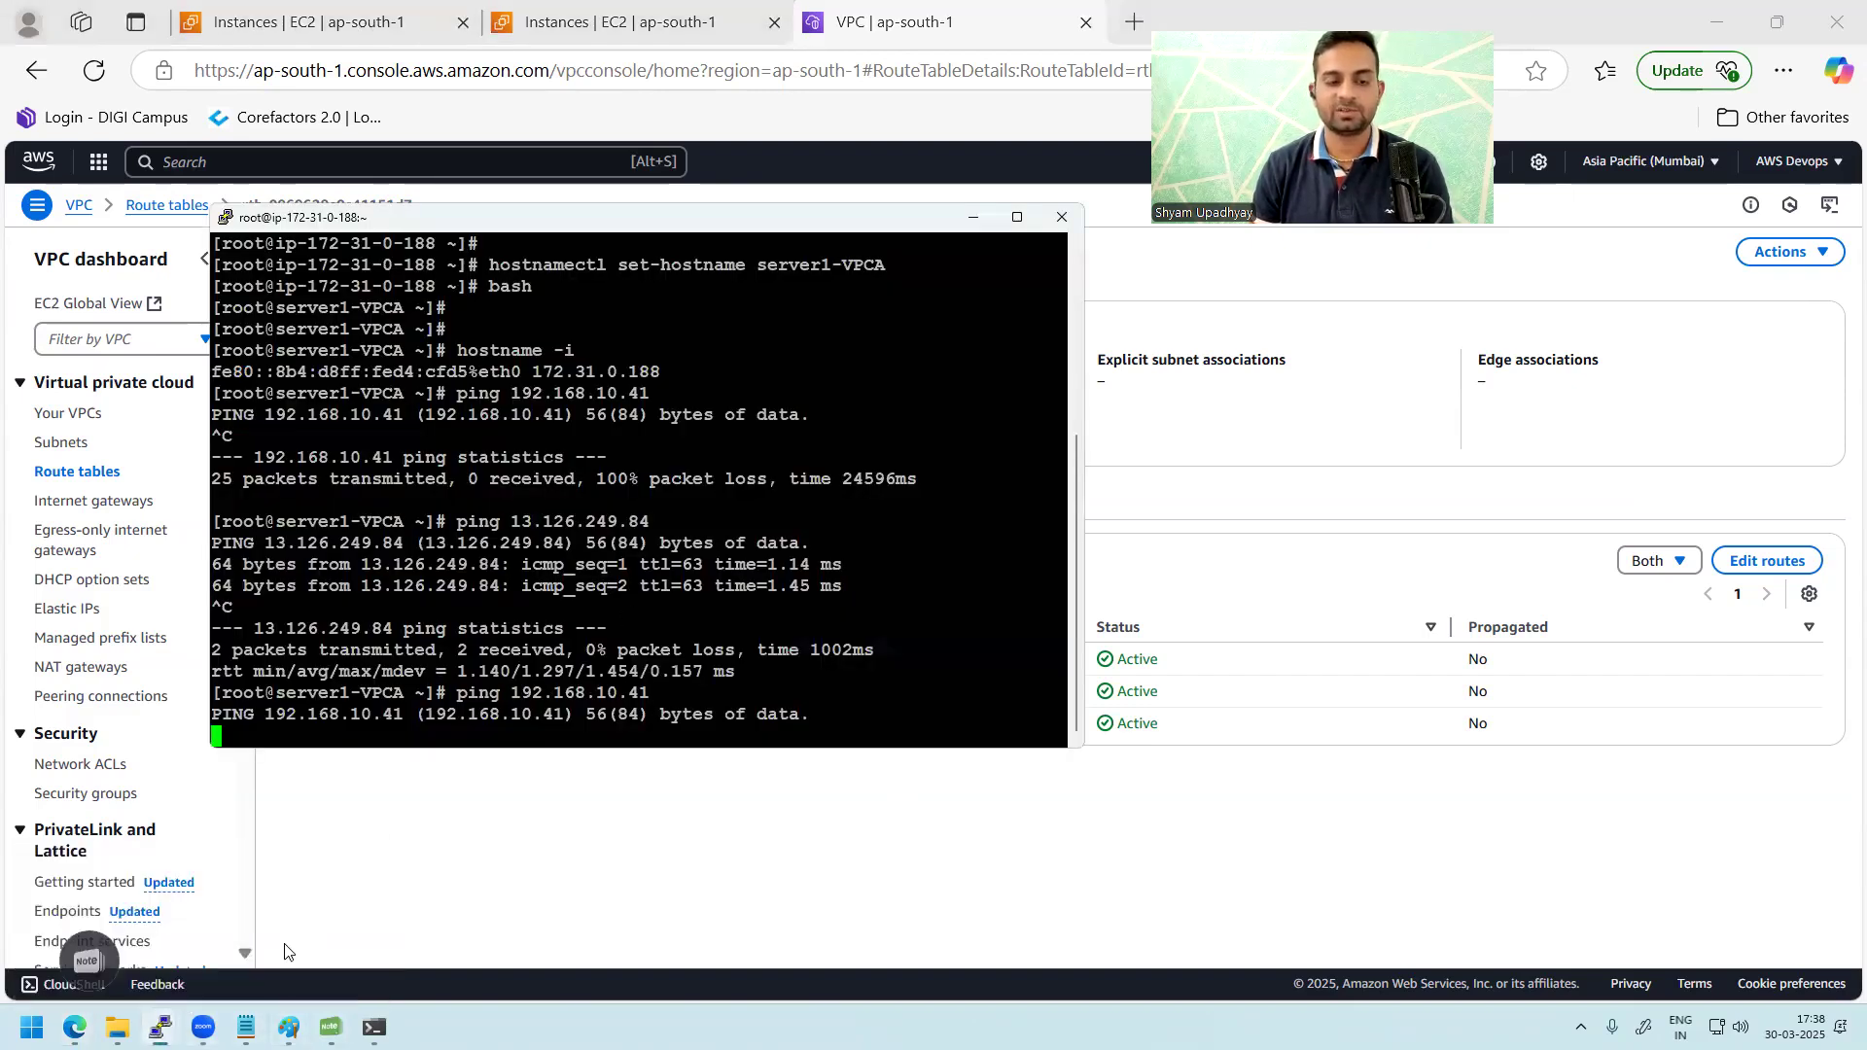
pyautogui.click(260, 936)
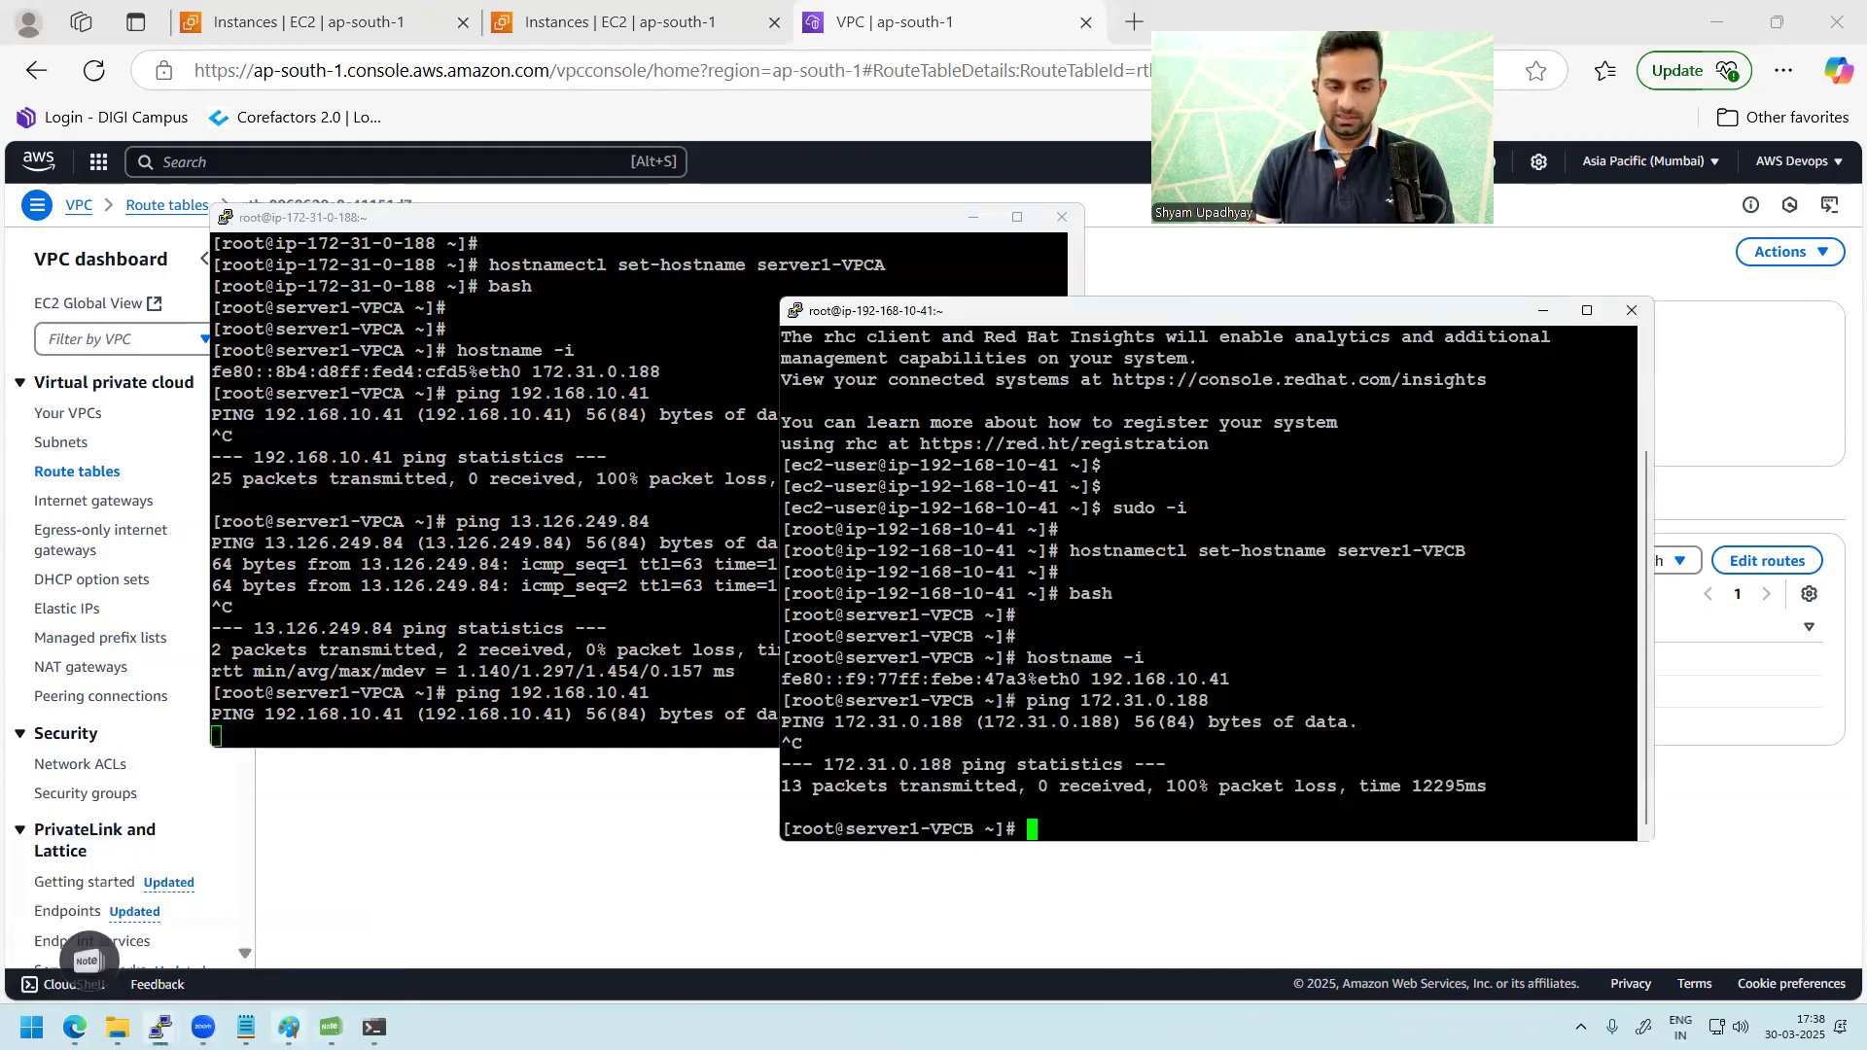
pyautogui.click(289, 1028)
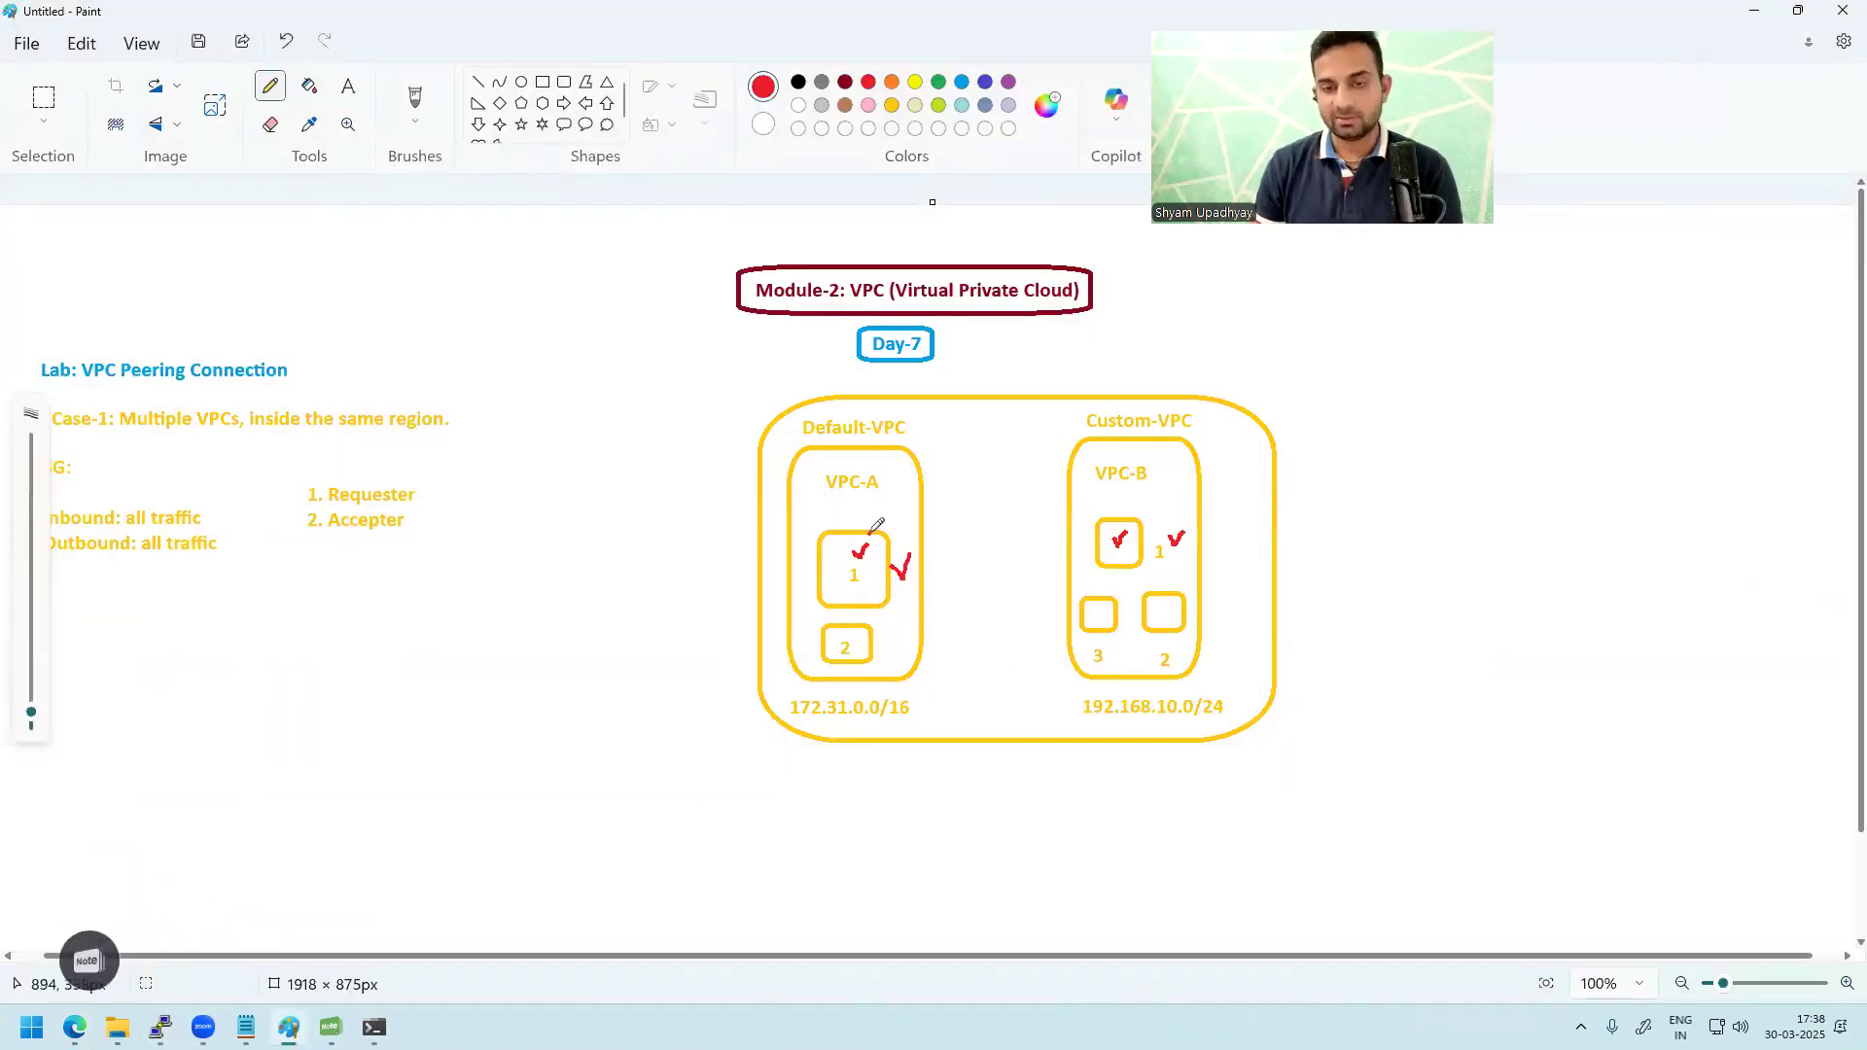
pyautogui.click(1136, 454)
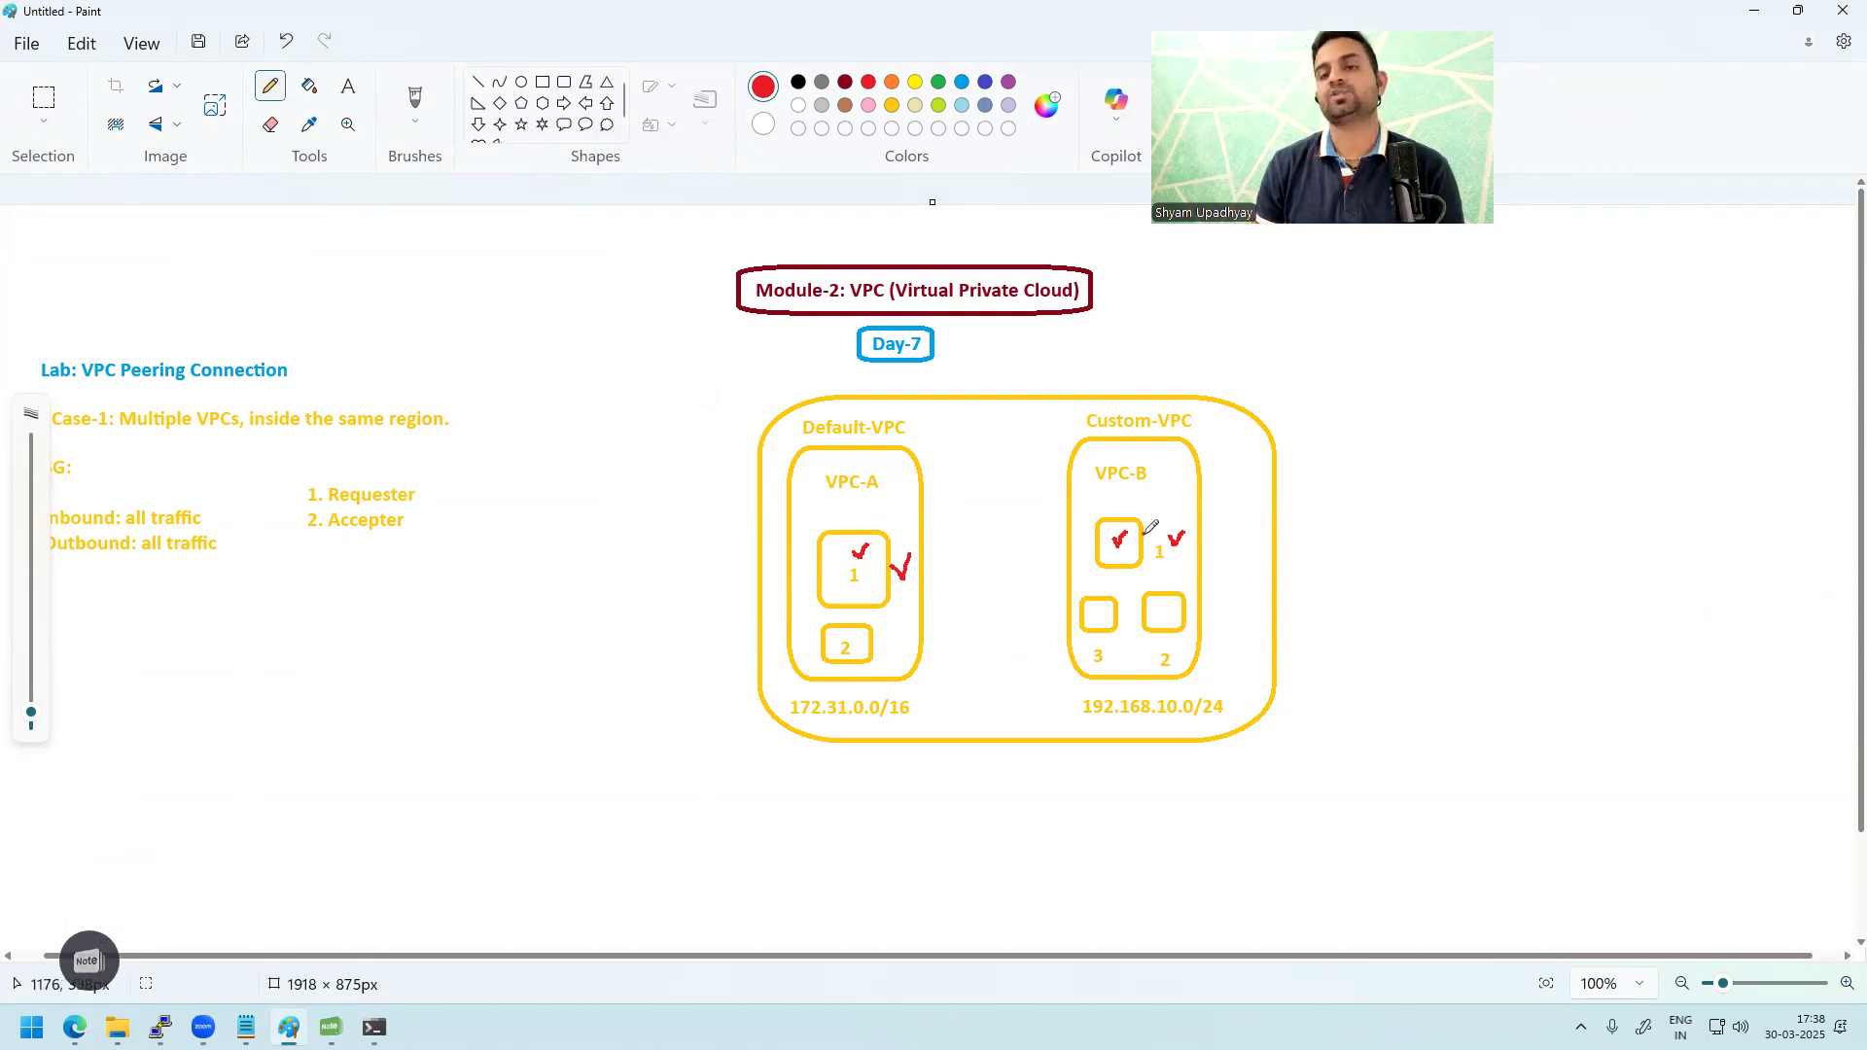
pyautogui.moveTo(1105, 537); pyautogui.dragTo(1120, 533)
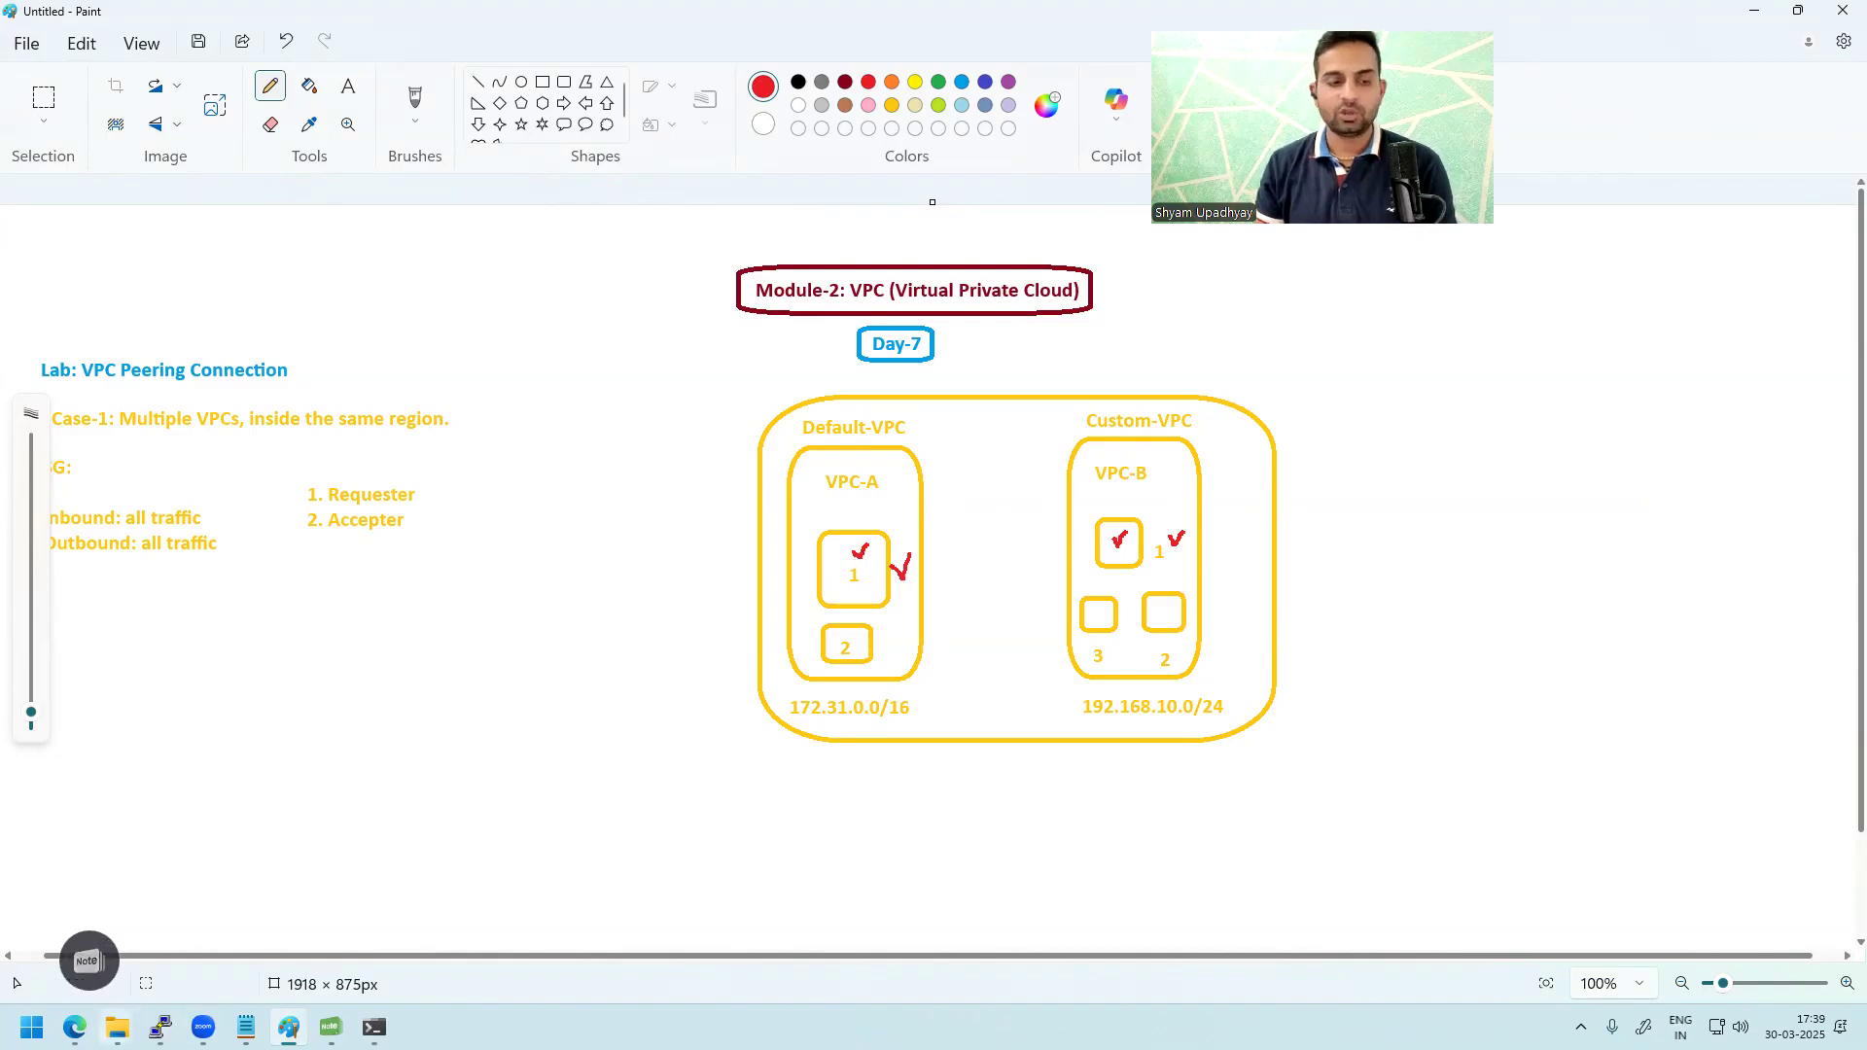
# Step: Switch to the browser's EC2 instances list and examine the VPC and subnet details of Server1-VPCB
pyautogui.click(75, 1028)
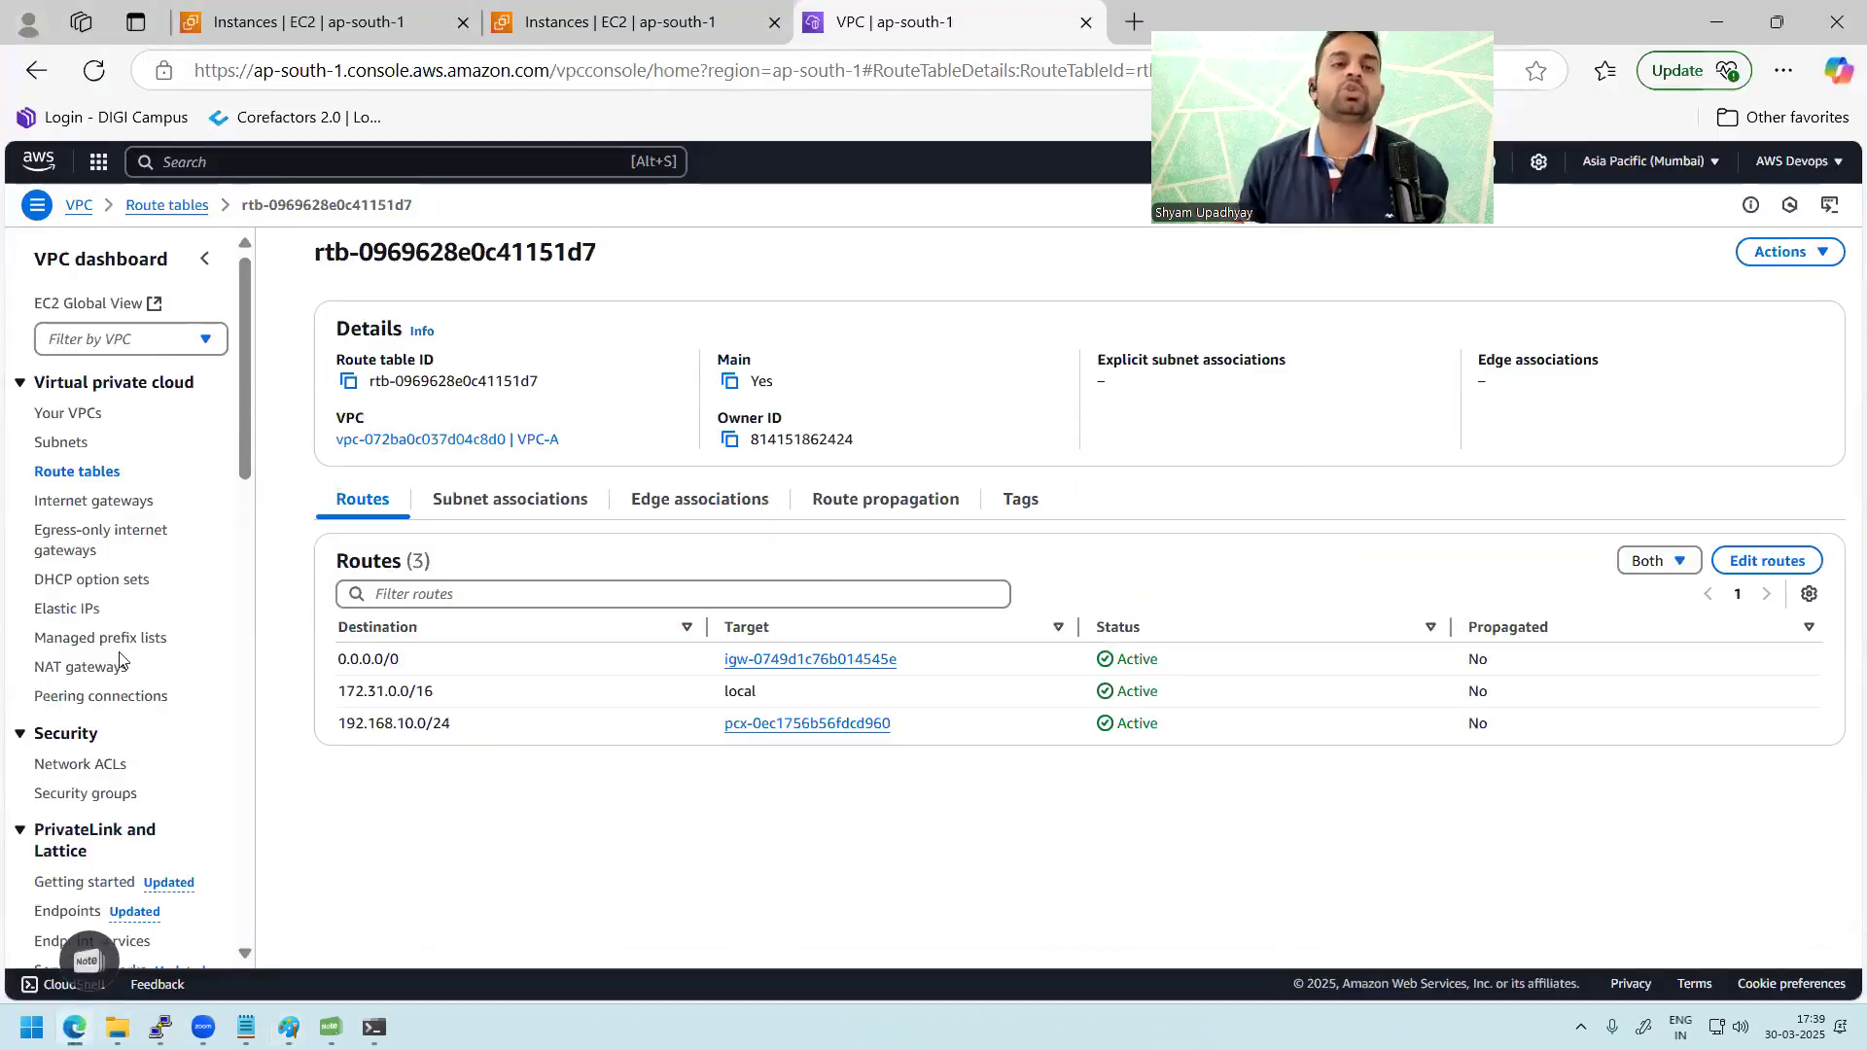
pyautogui.click(362, 18)
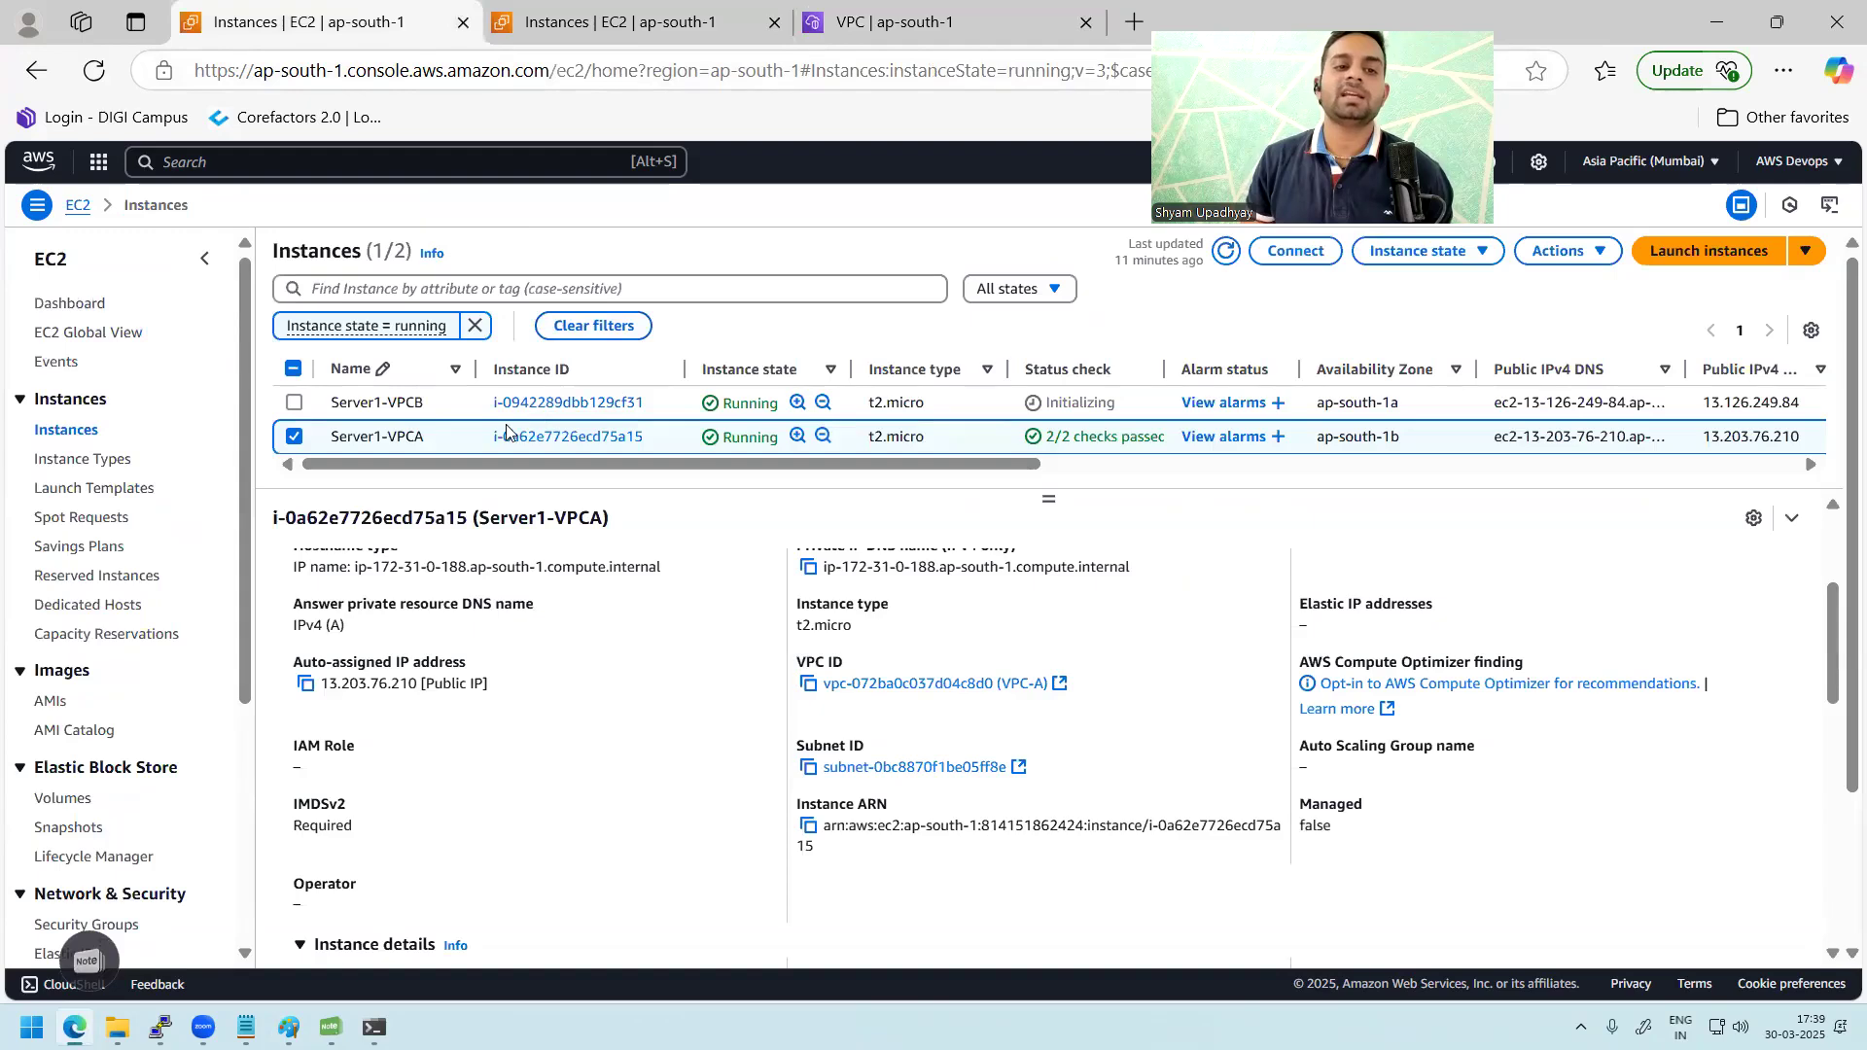
pyautogui.click(466, 411)
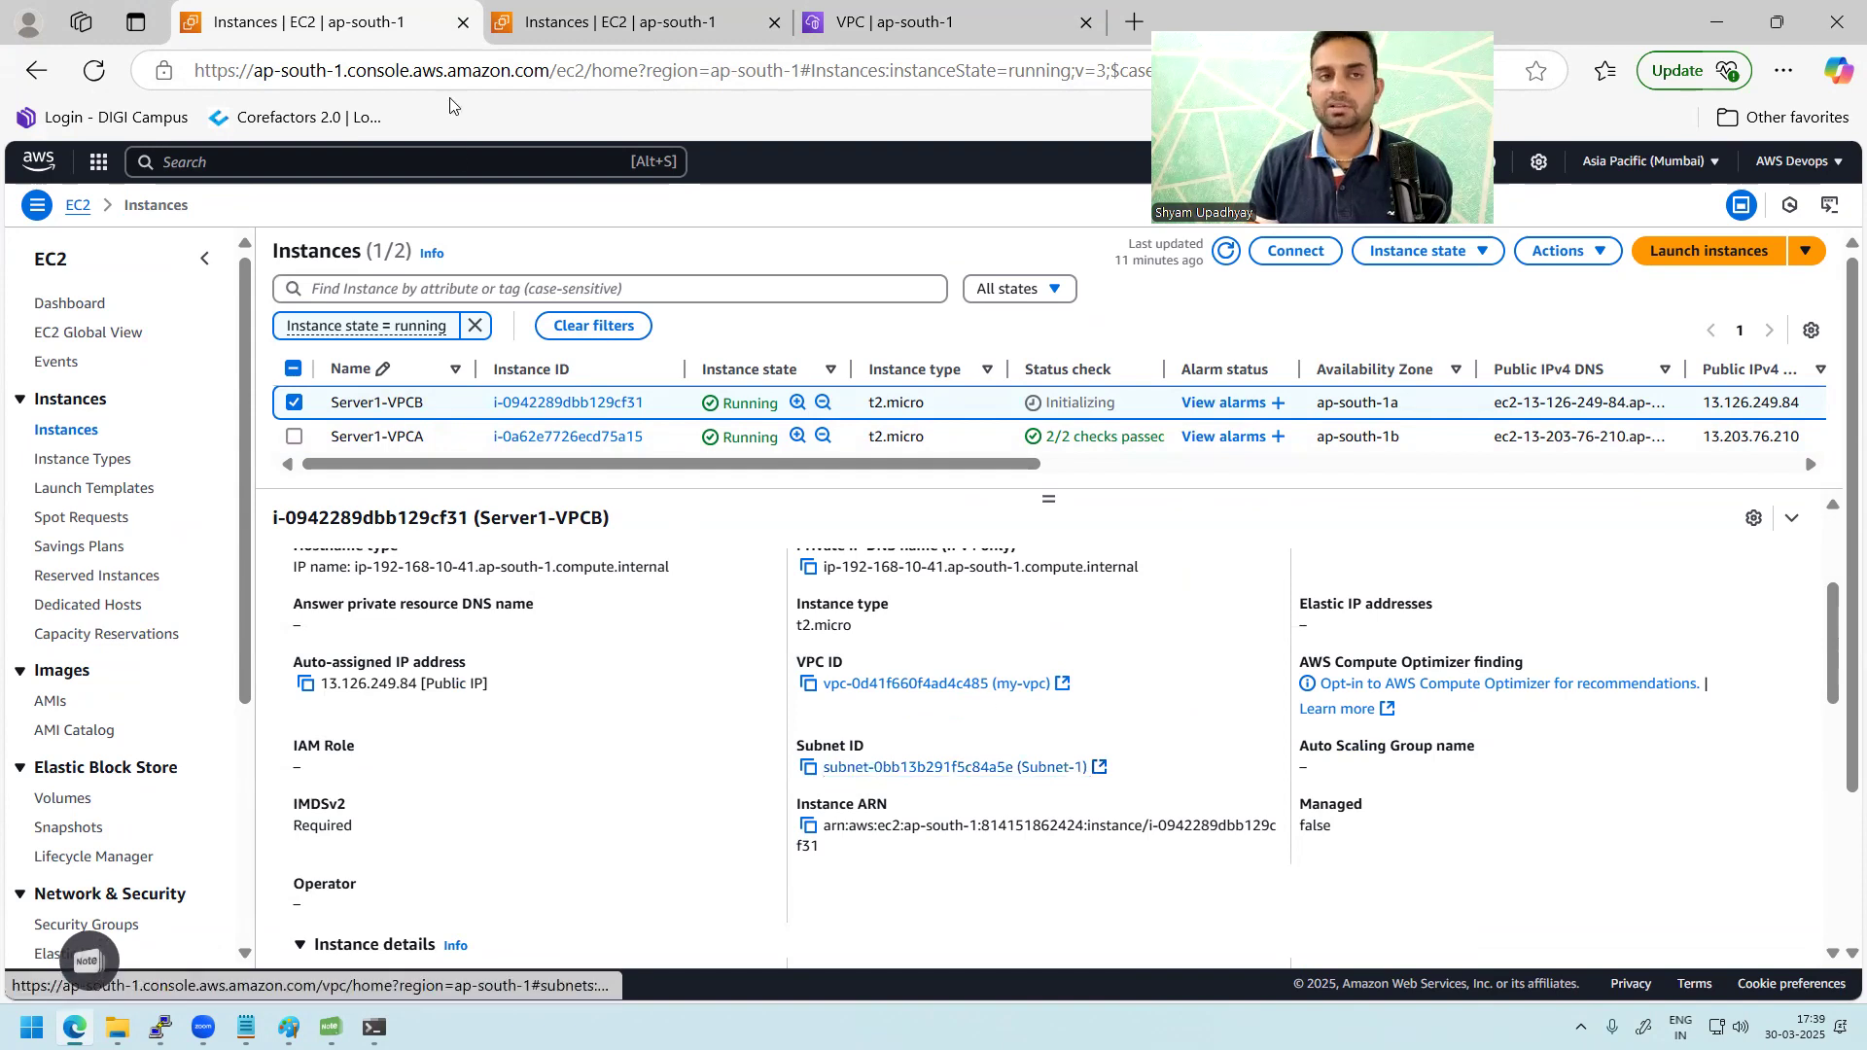
# Step: In the VPC console's subnets list, examine the route table that Subnet-1 of VPC-B uses
pyautogui.click(807, 43)
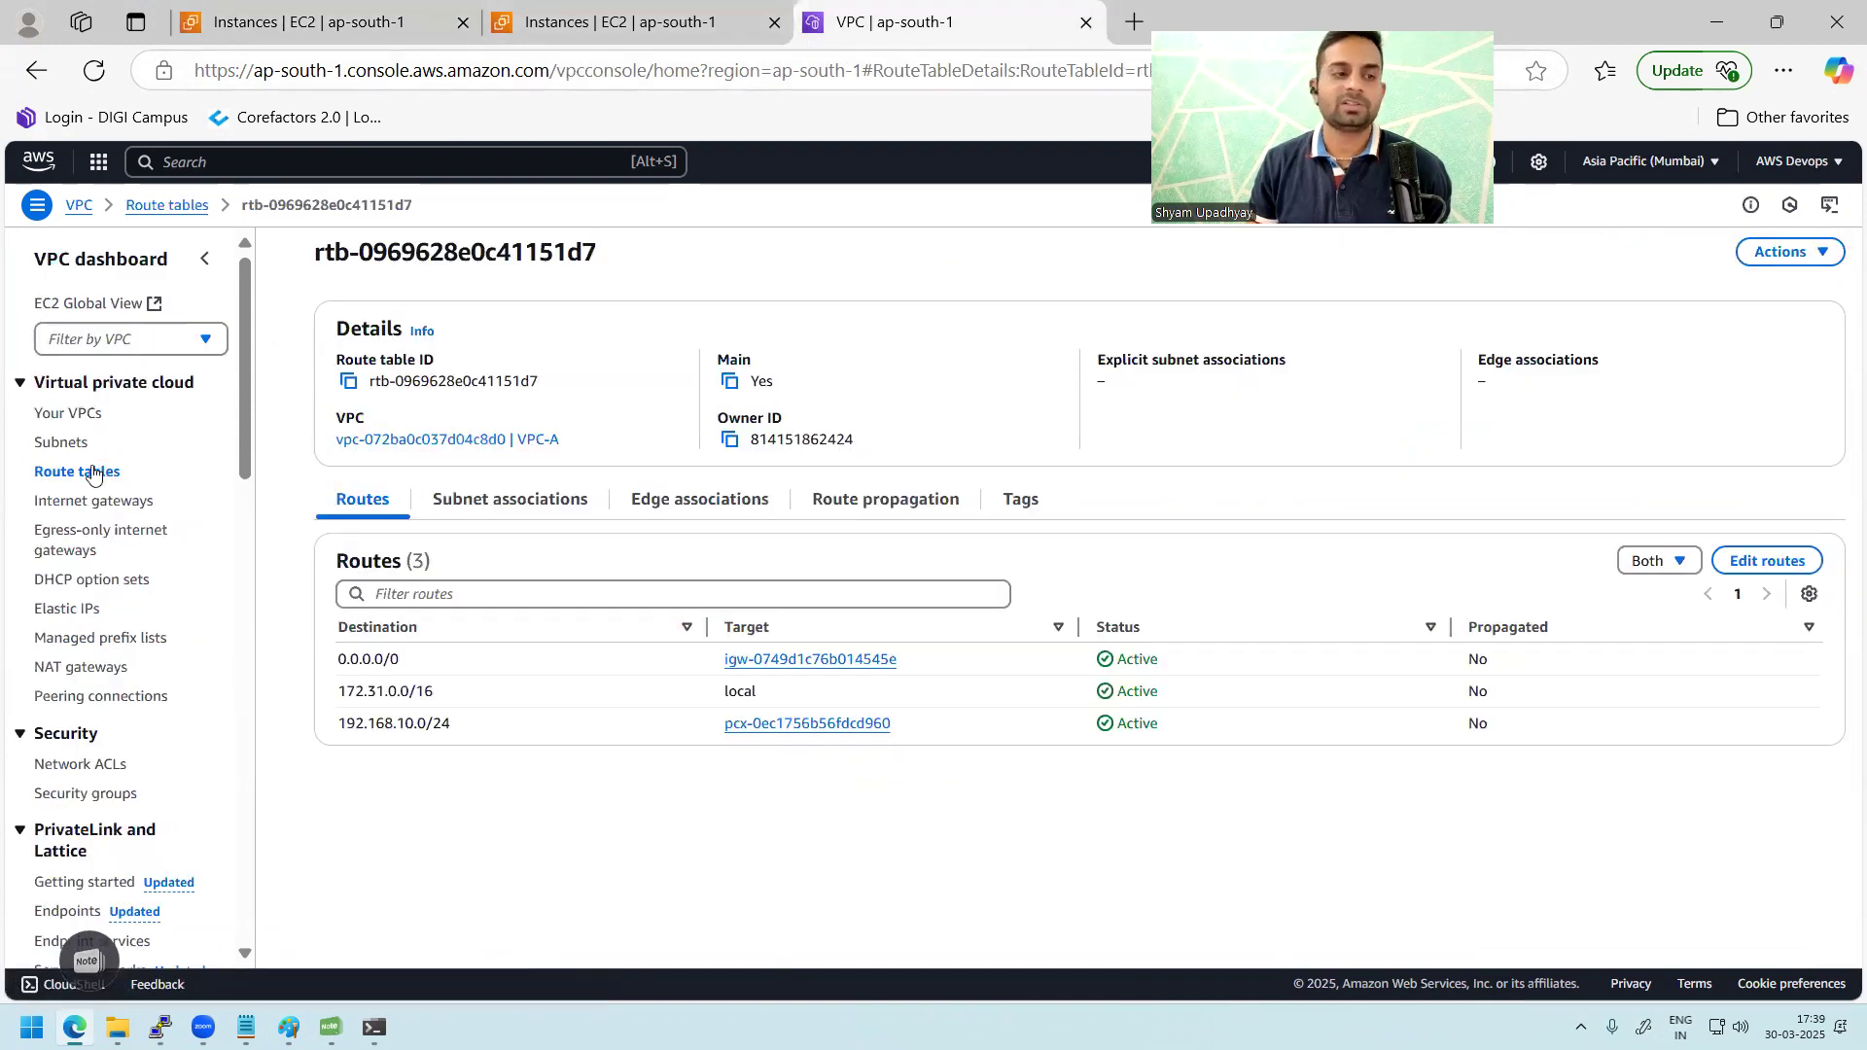
pyautogui.click(65, 447)
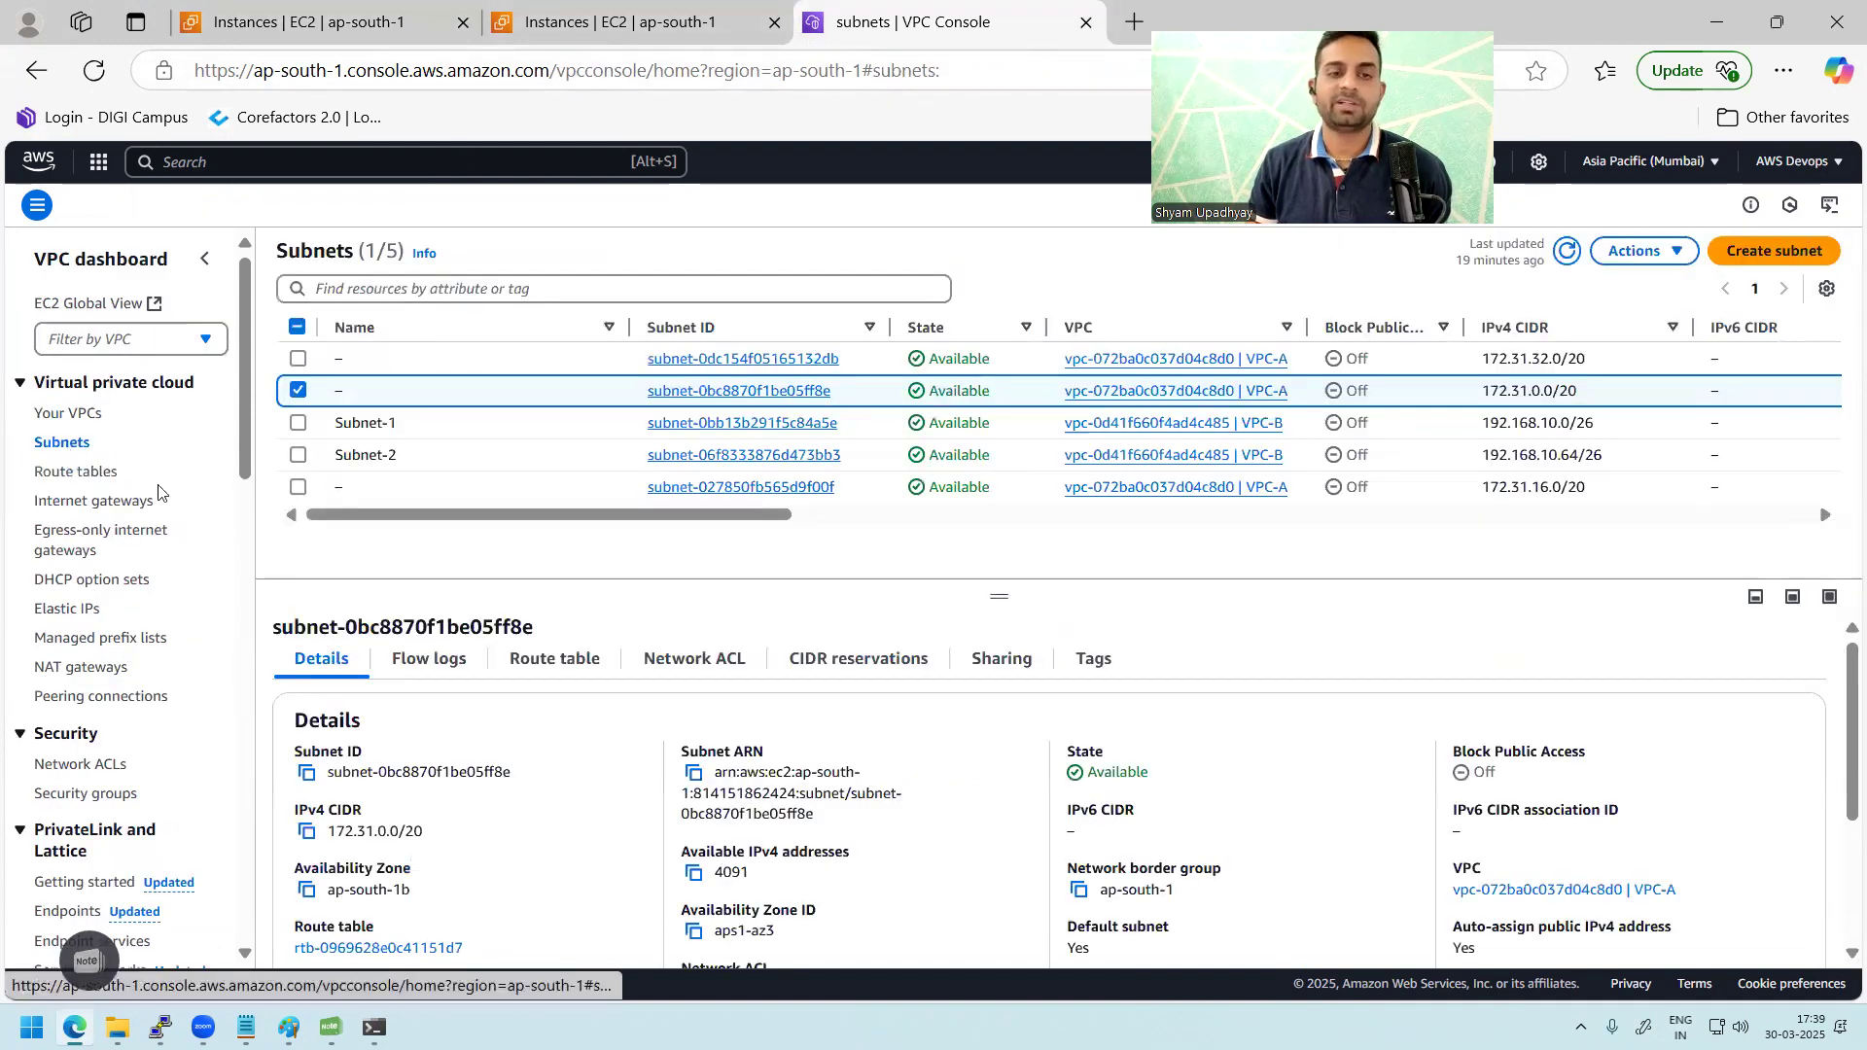
pyautogui.click(553, 434)
pyautogui.click(555, 667)
pyautogui.moveTo(564, 708); pyautogui.dragTo(528, 709)
# Step: Edit the routes of VPC-B's main route table and add a route with destination 172.31.0.0/16
pyautogui.click(84, 475)
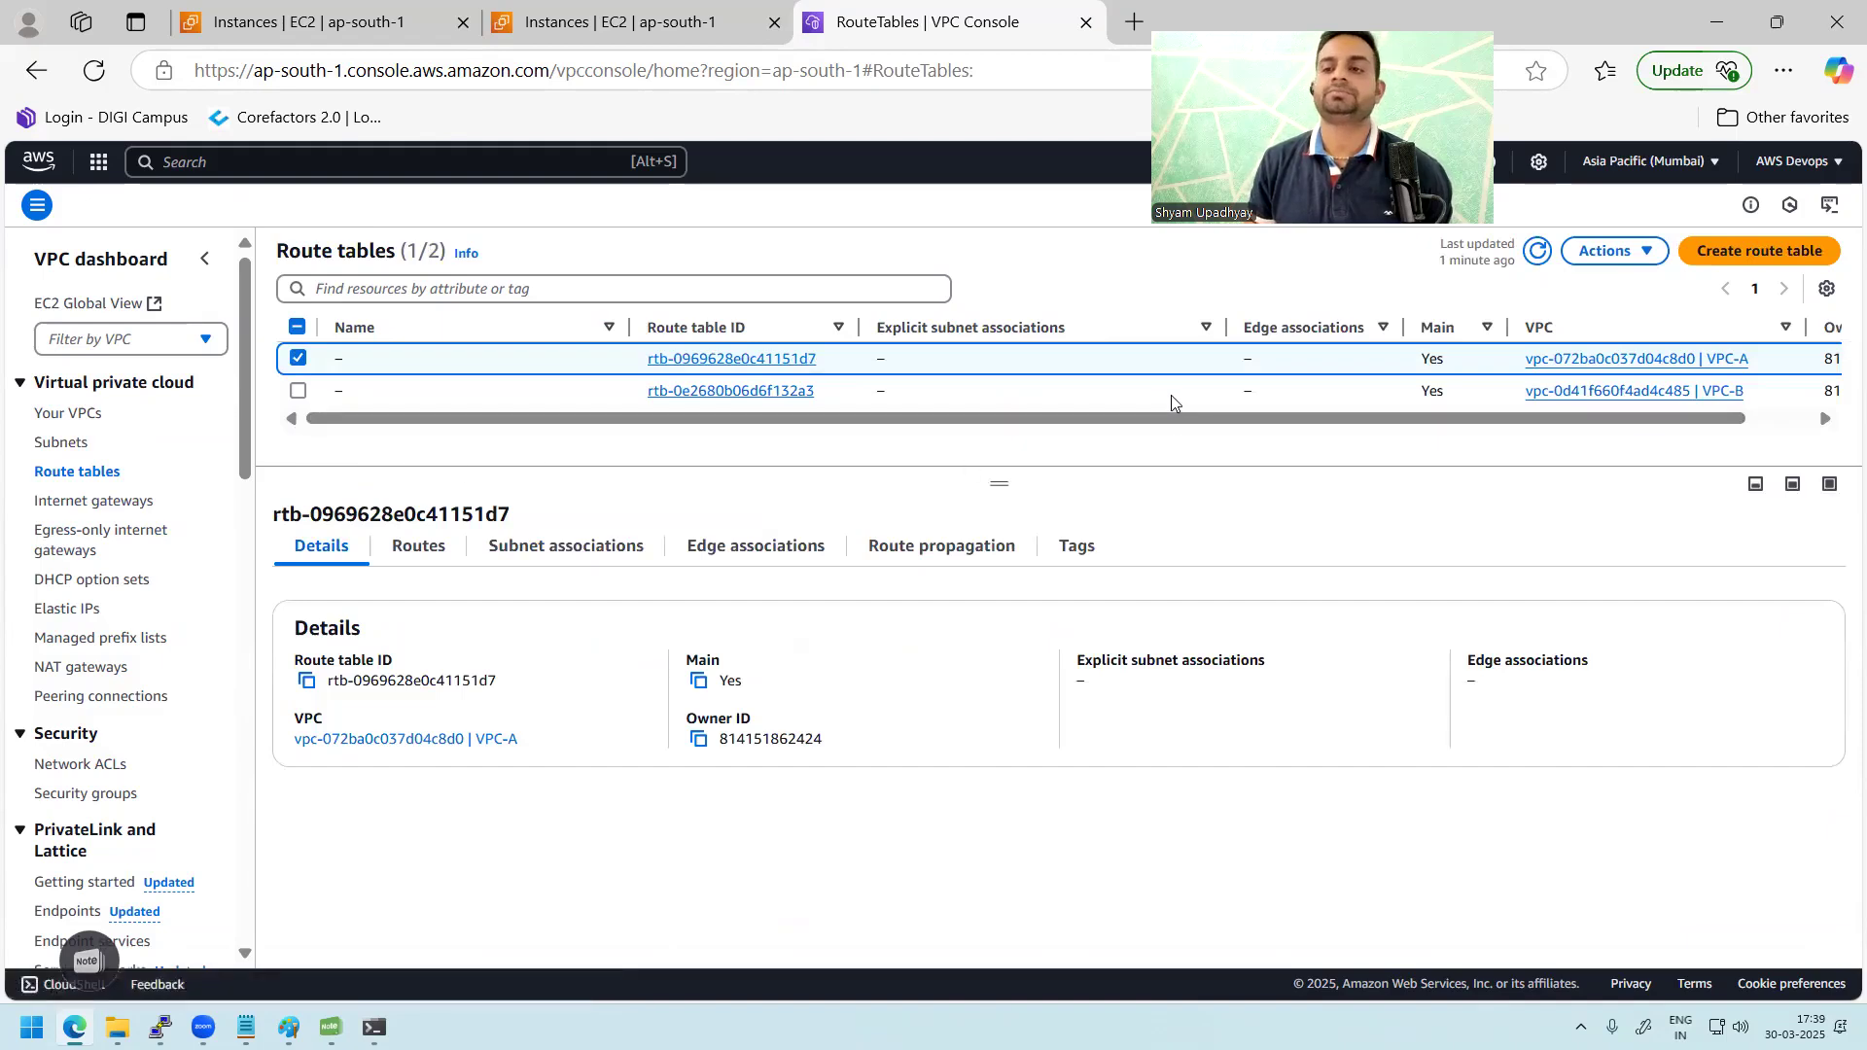
pyautogui.click(846, 393)
pyautogui.click(428, 554)
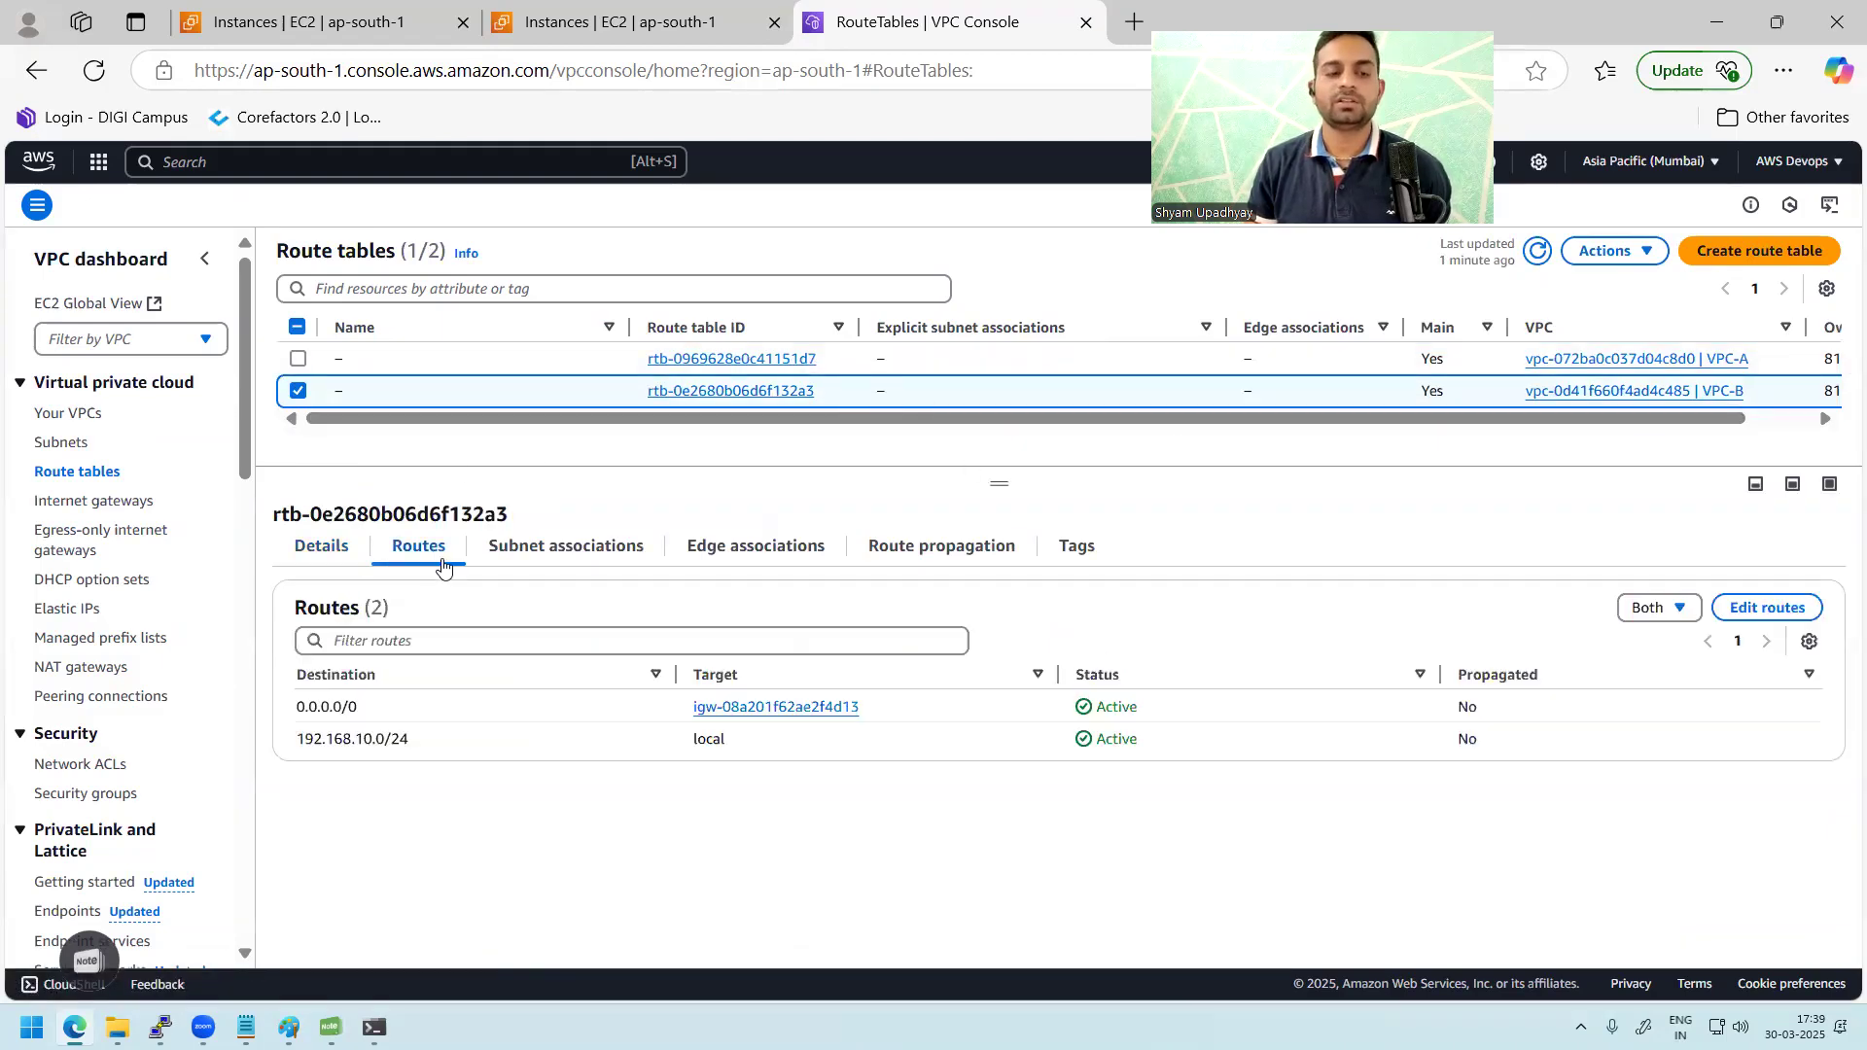
pyautogui.click(1767, 607)
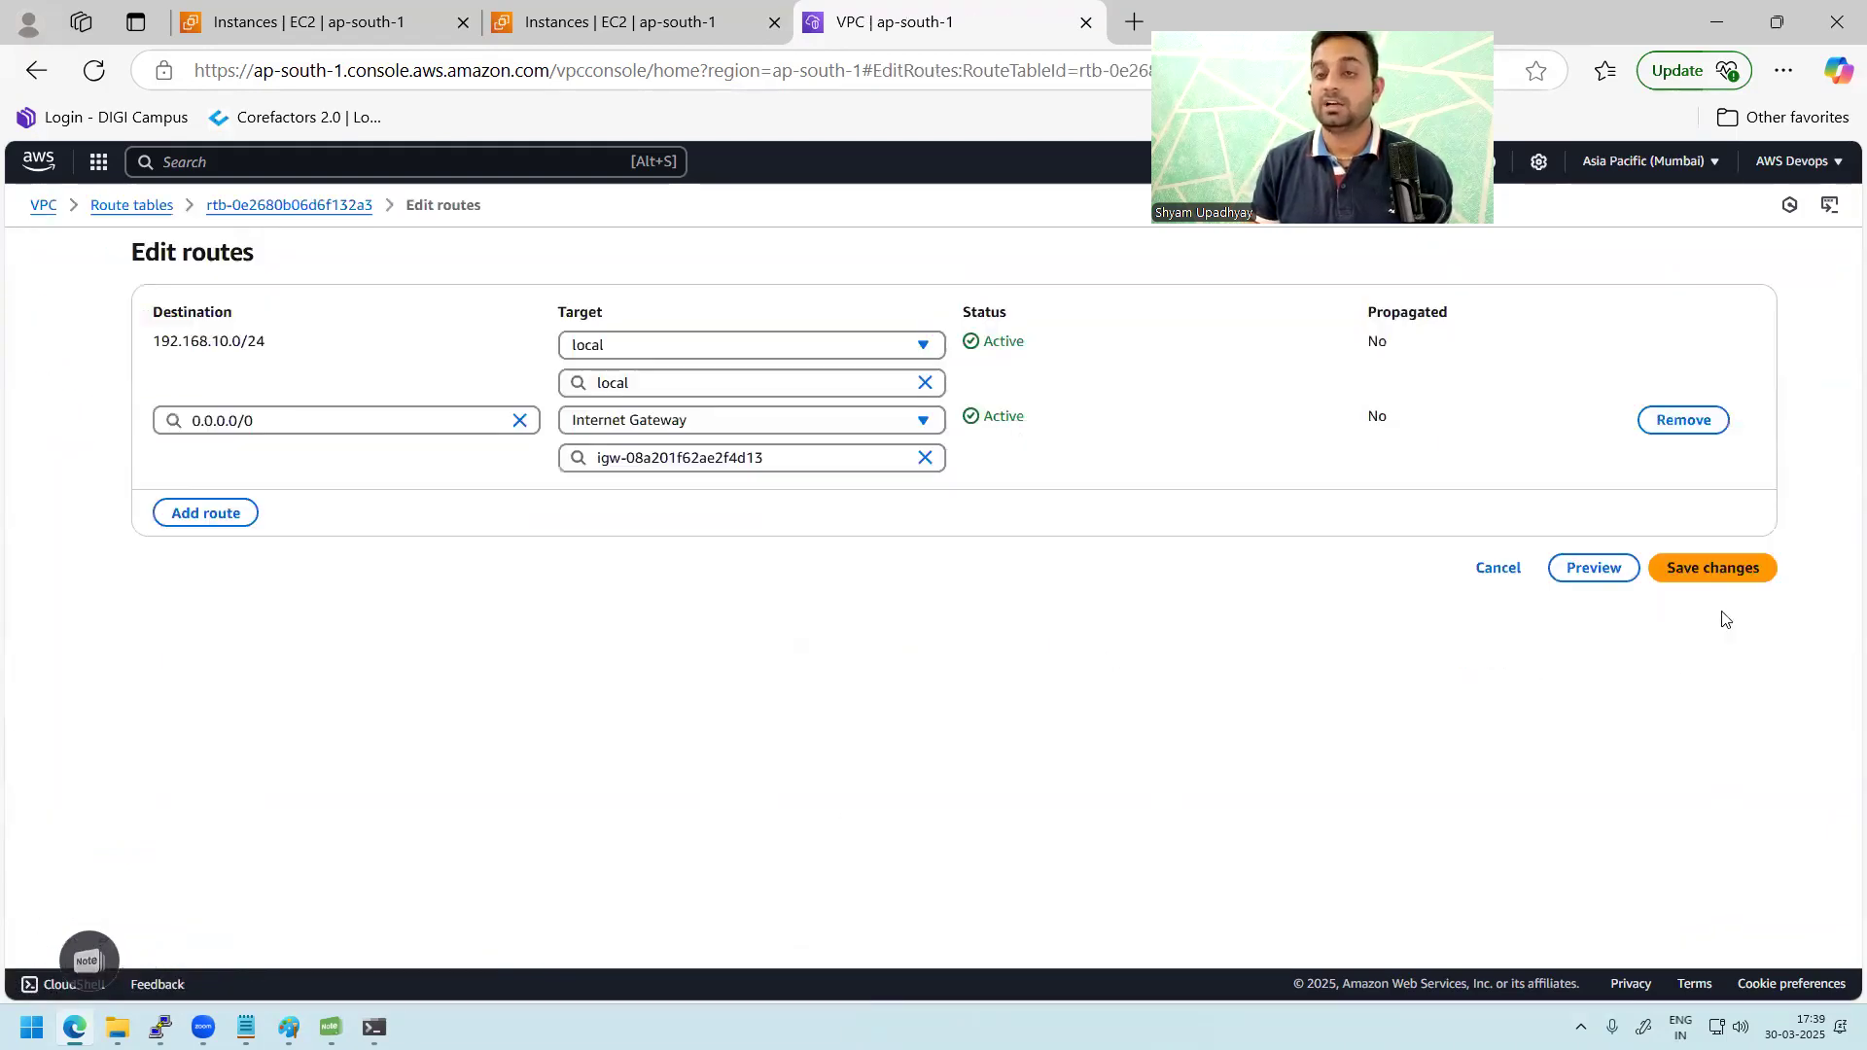
pyautogui.click(196, 523)
pyautogui.click(230, 500)
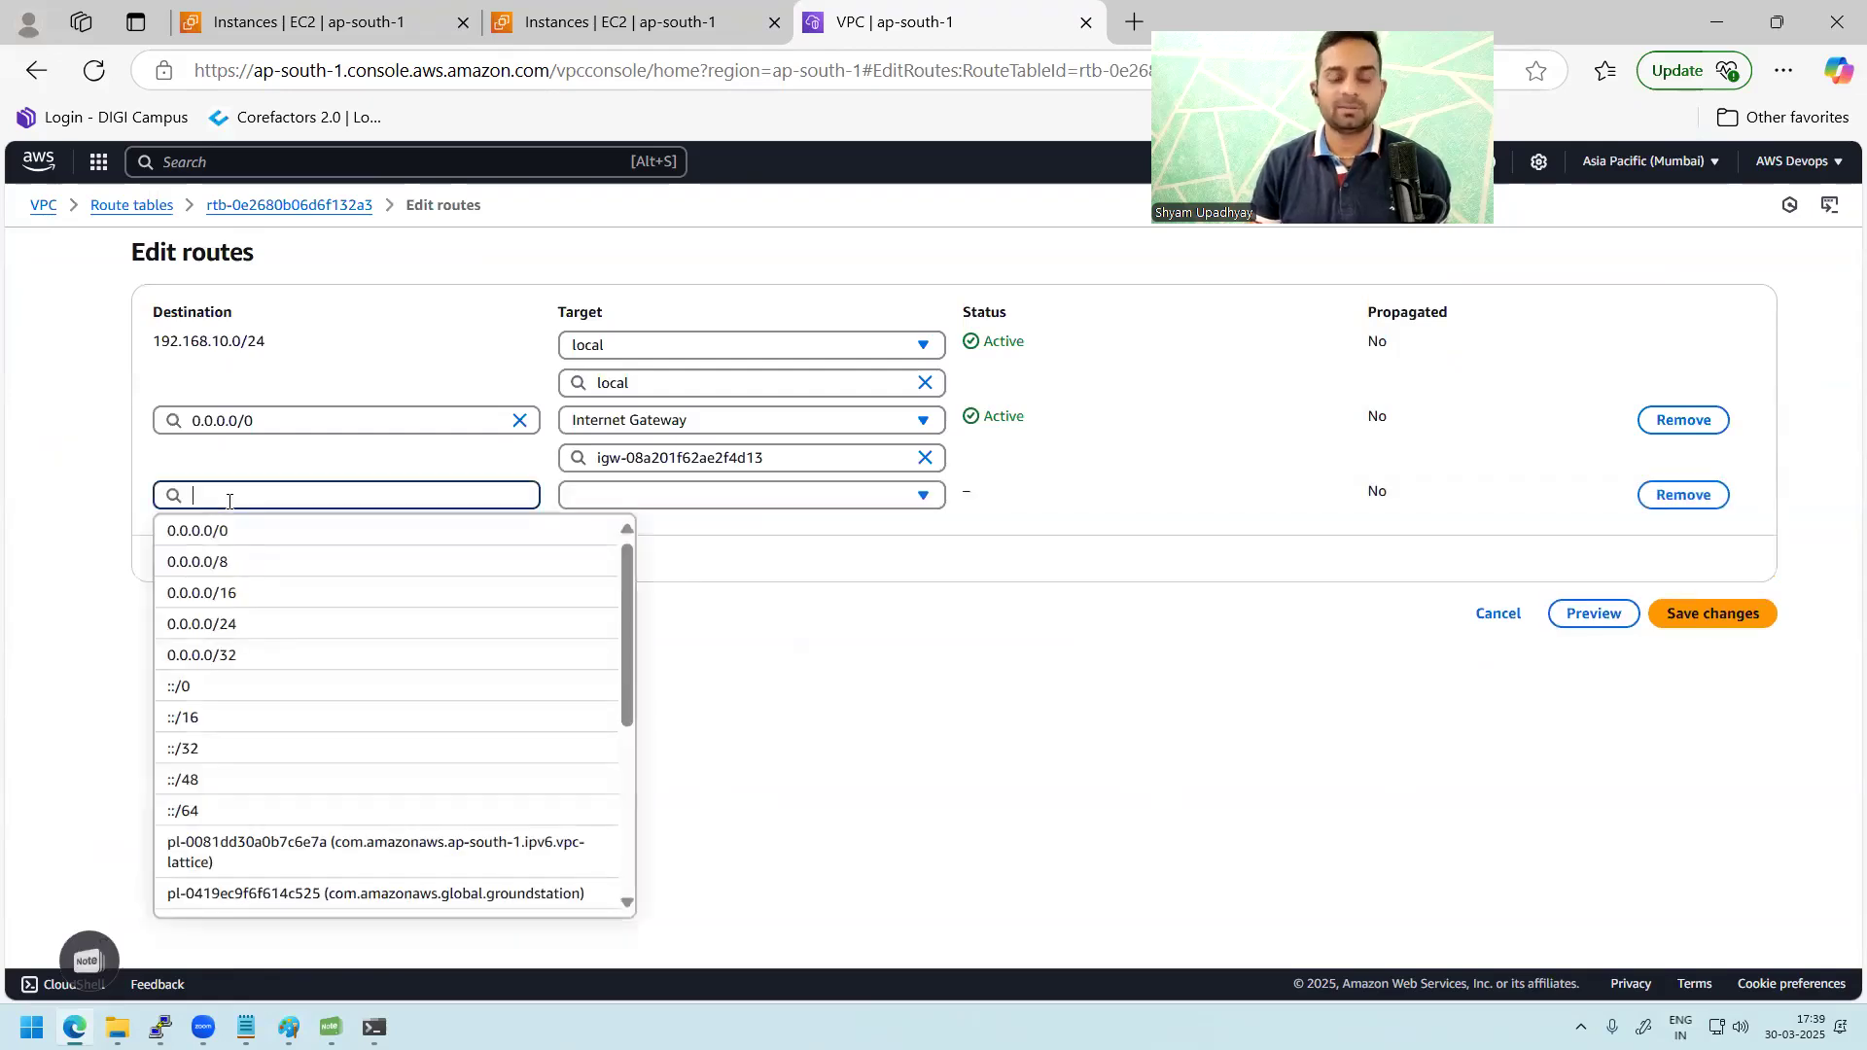
pyautogui.write('172.31.0.0/16')
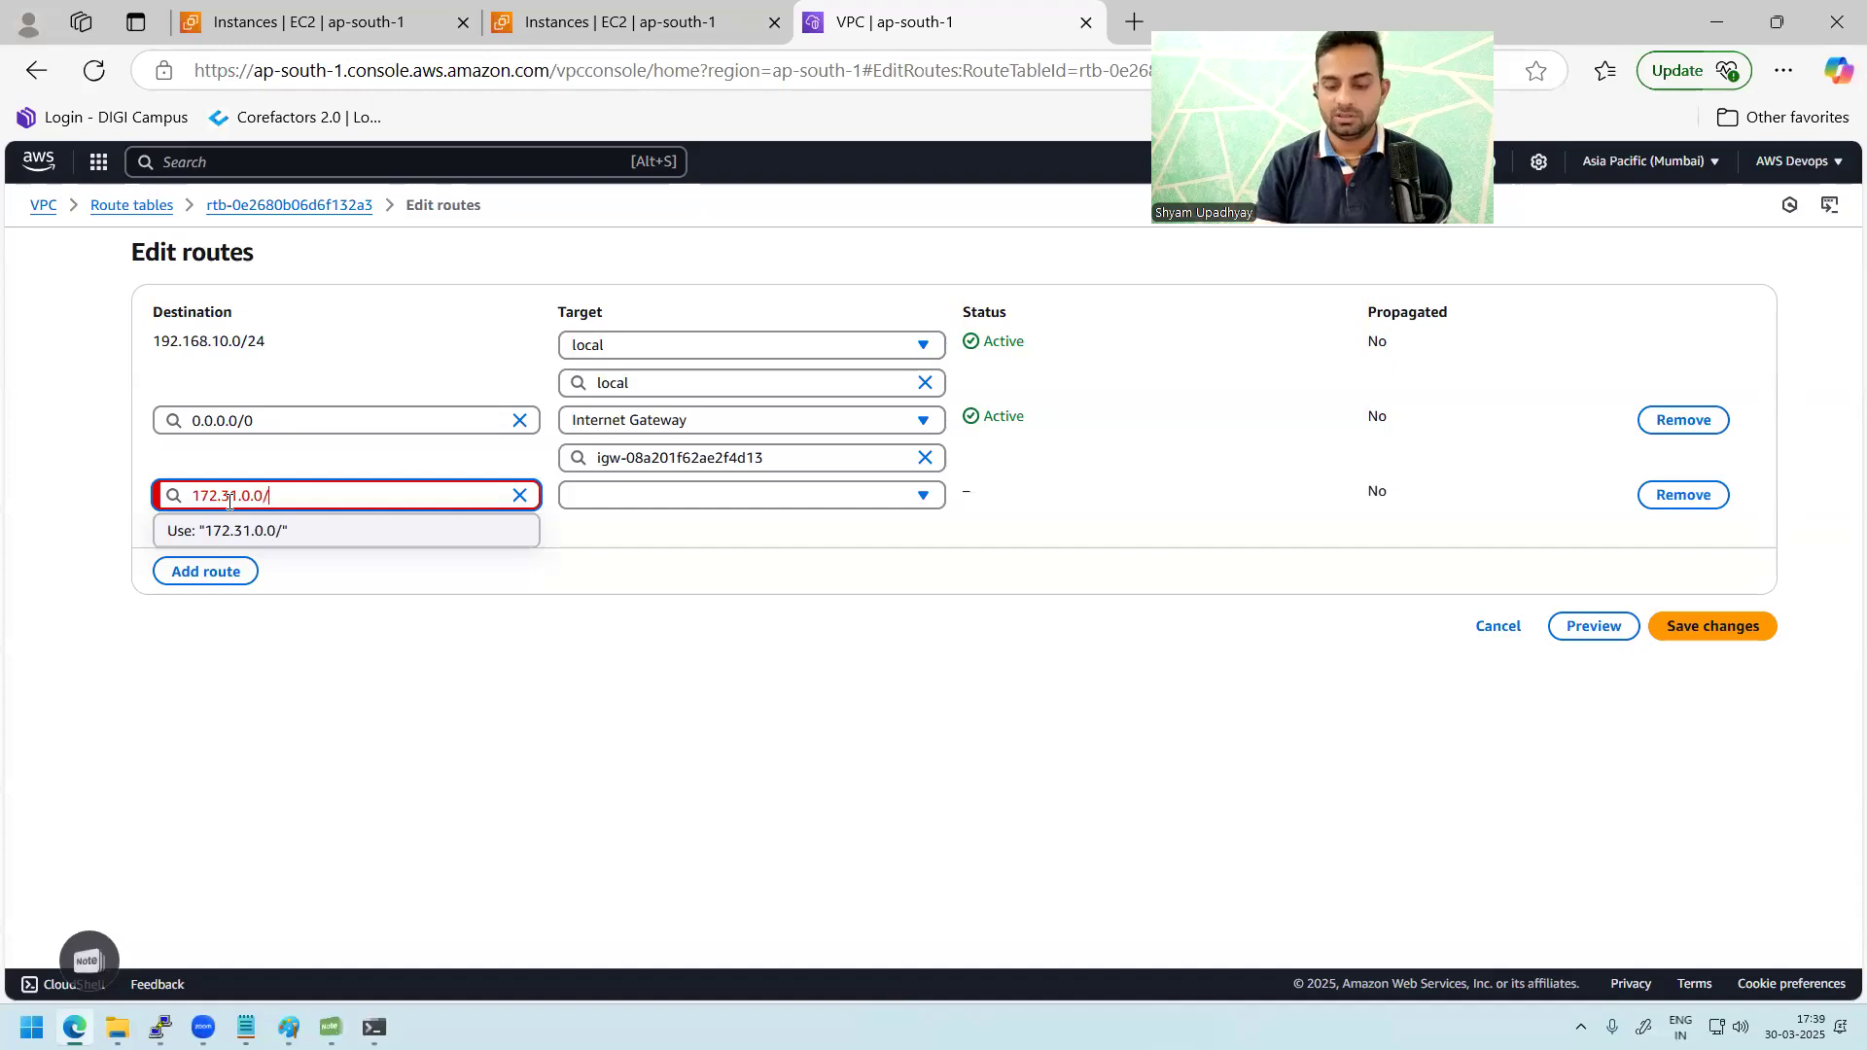
pyautogui.click(644, 653)
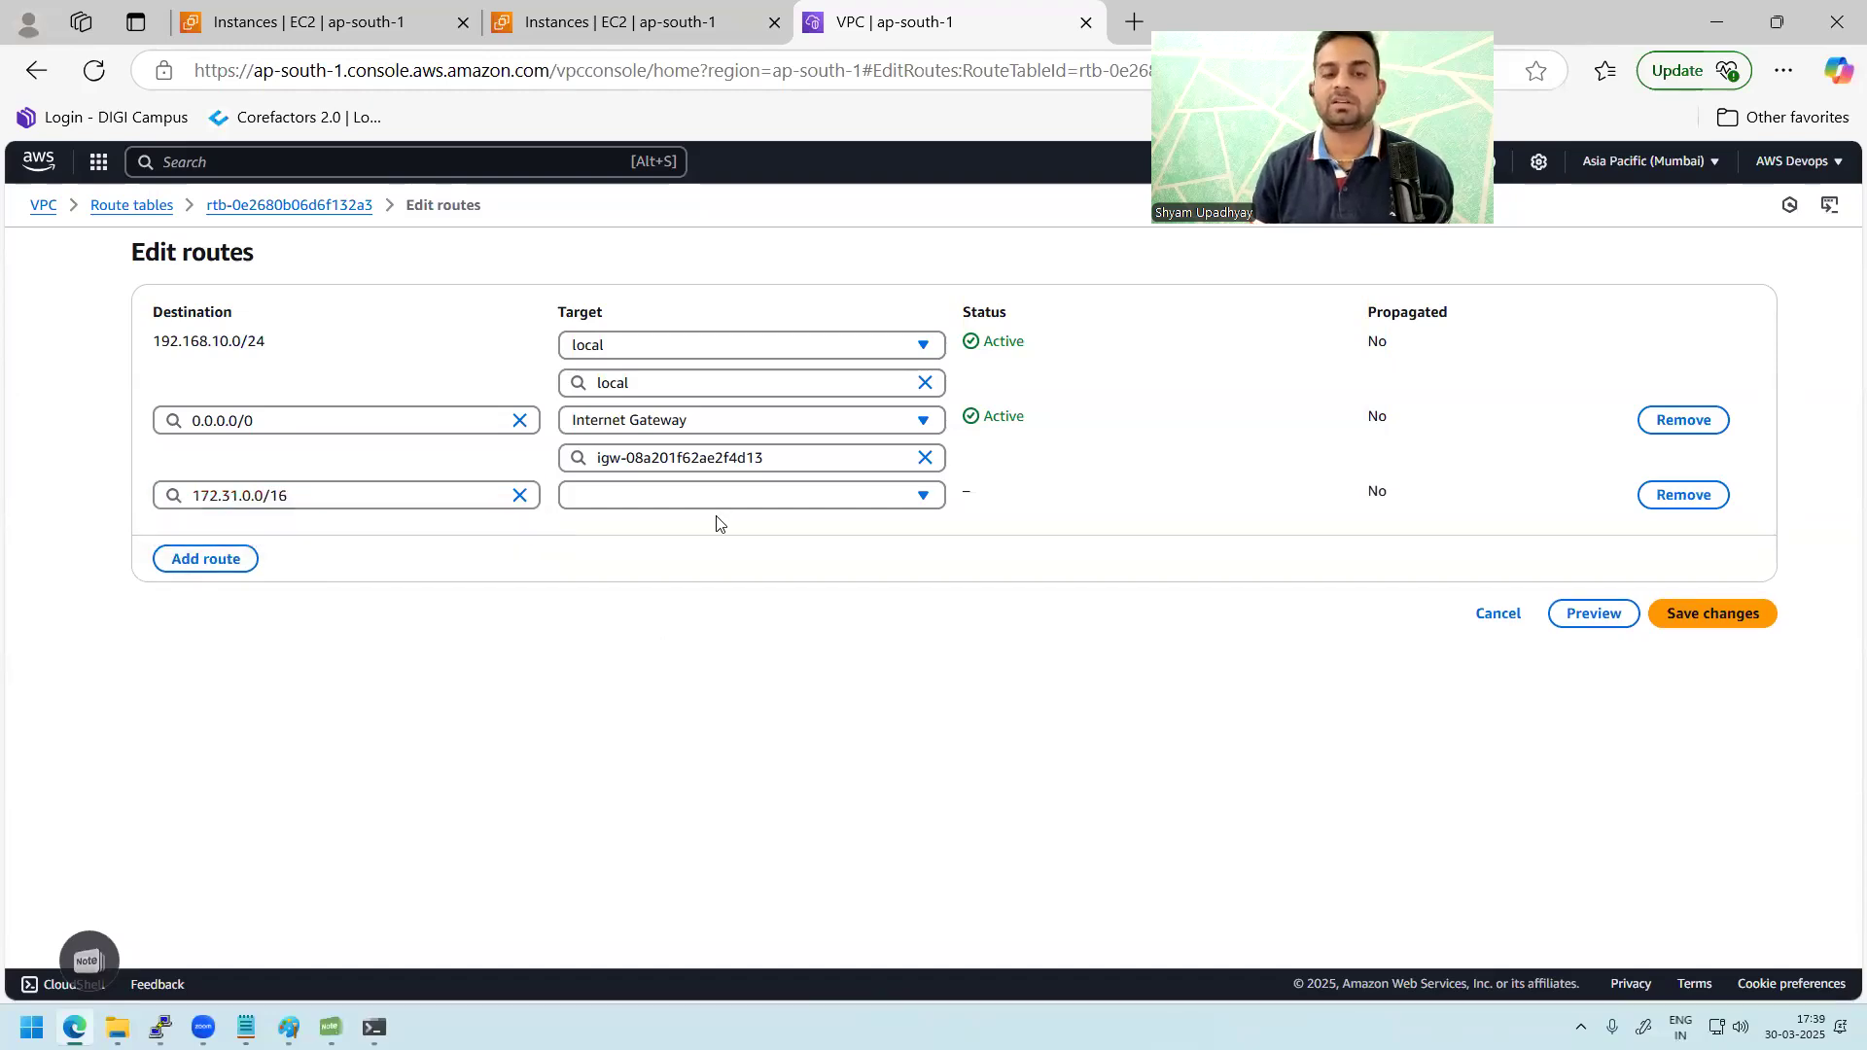
# Step: Target the new route at peering connection pcx-0ec1756b56fdcd960, save the route changes and dismiss the notification
pyautogui.click(733, 497)
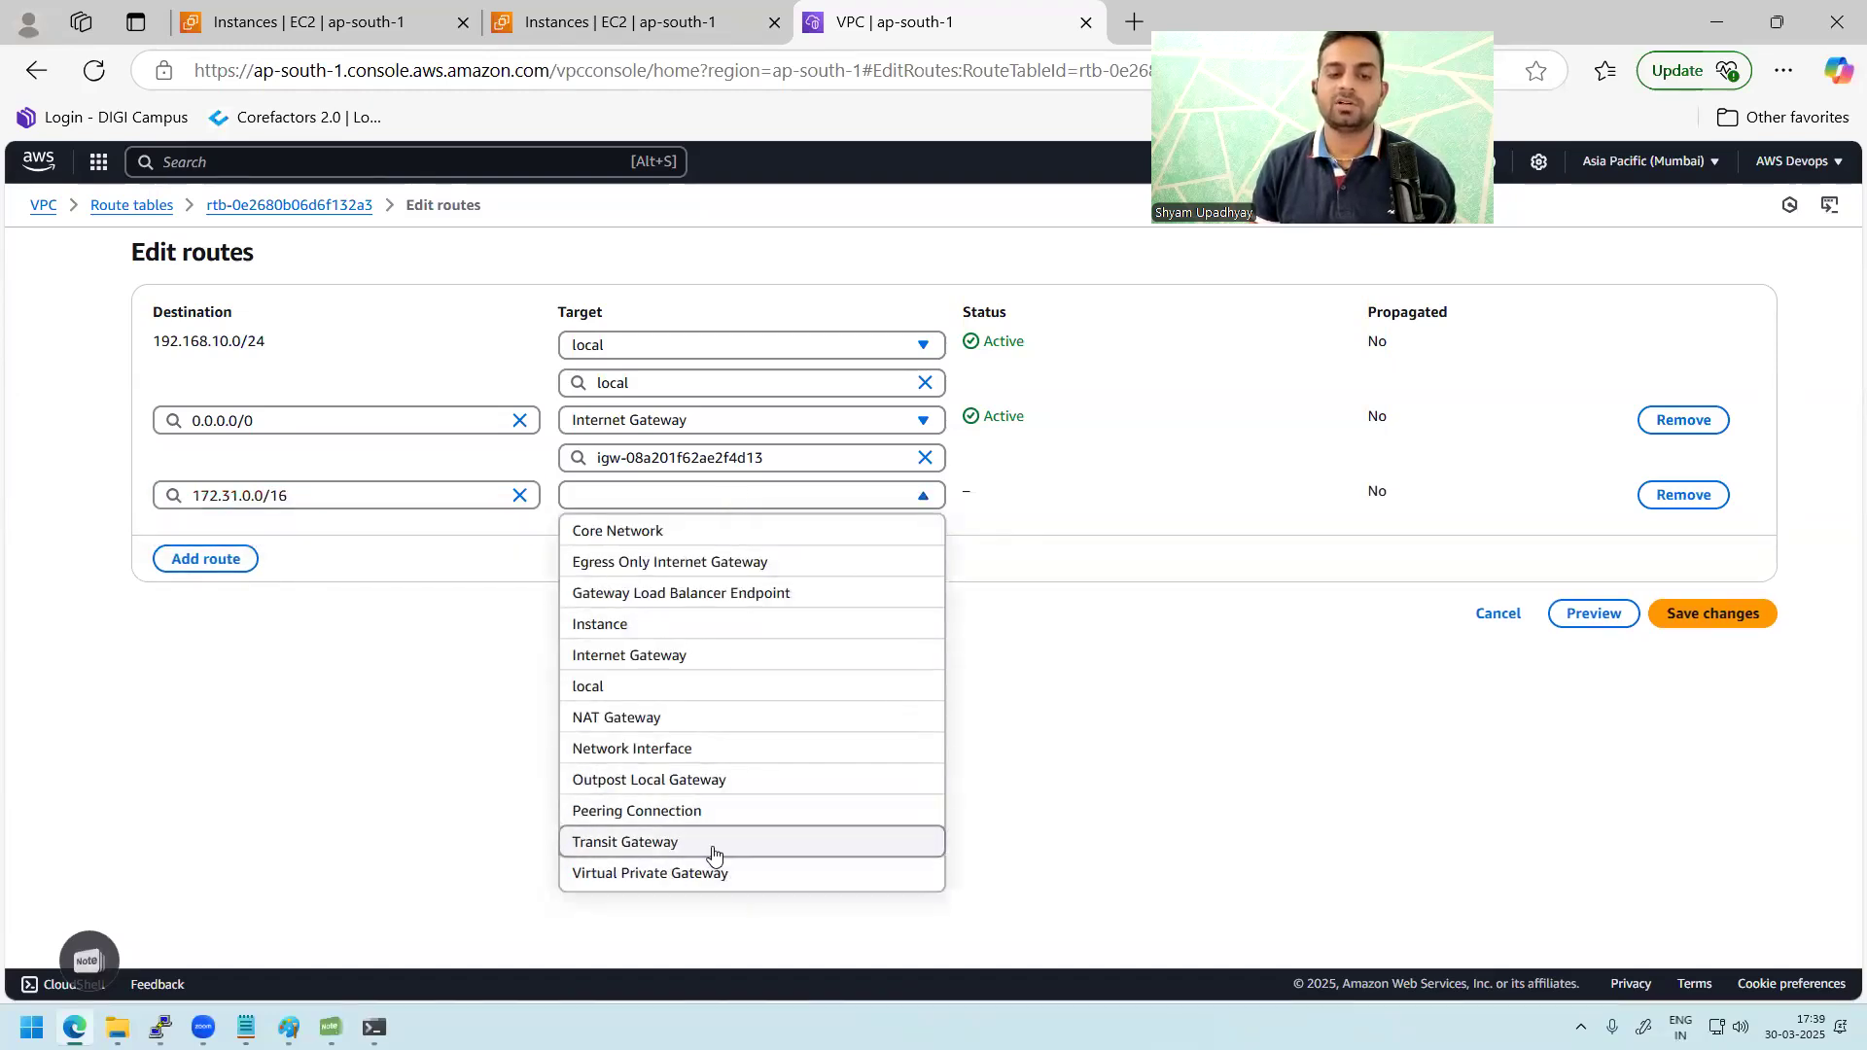
pyautogui.click(687, 820)
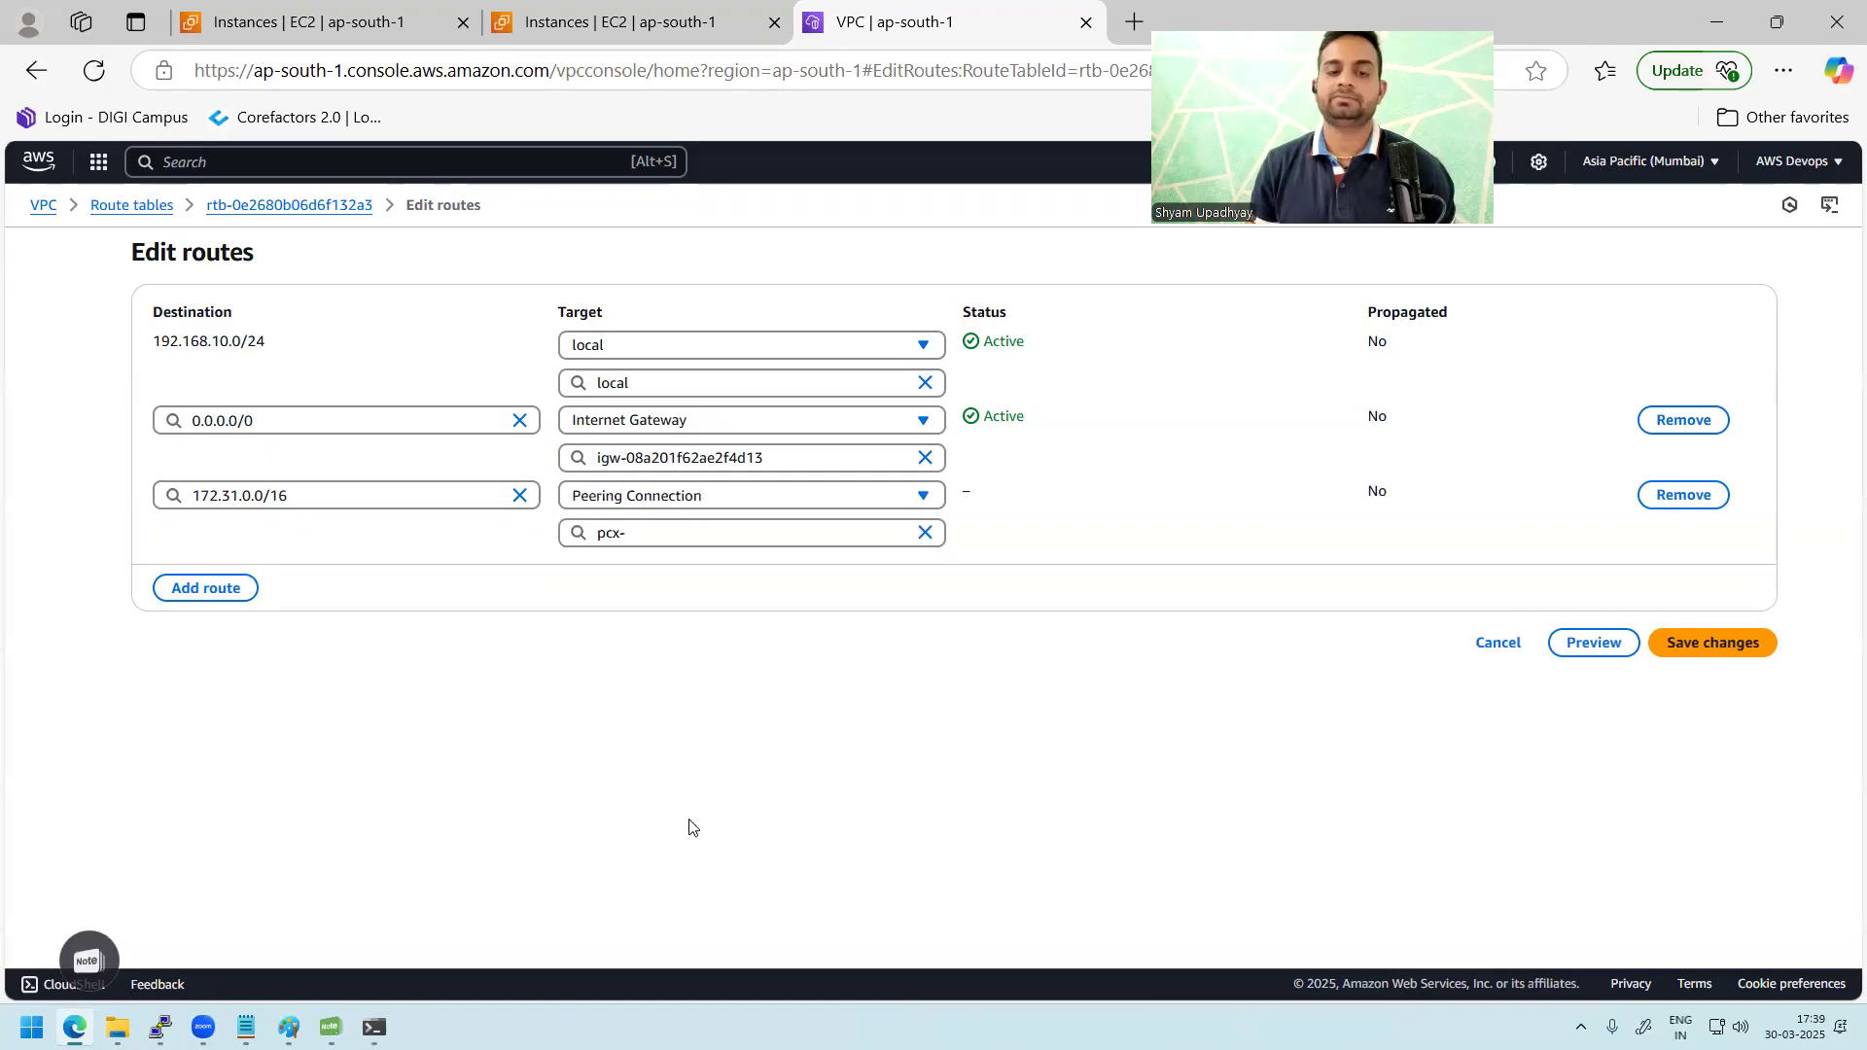
pyautogui.click(777, 534)
pyautogui.click(795, 599)
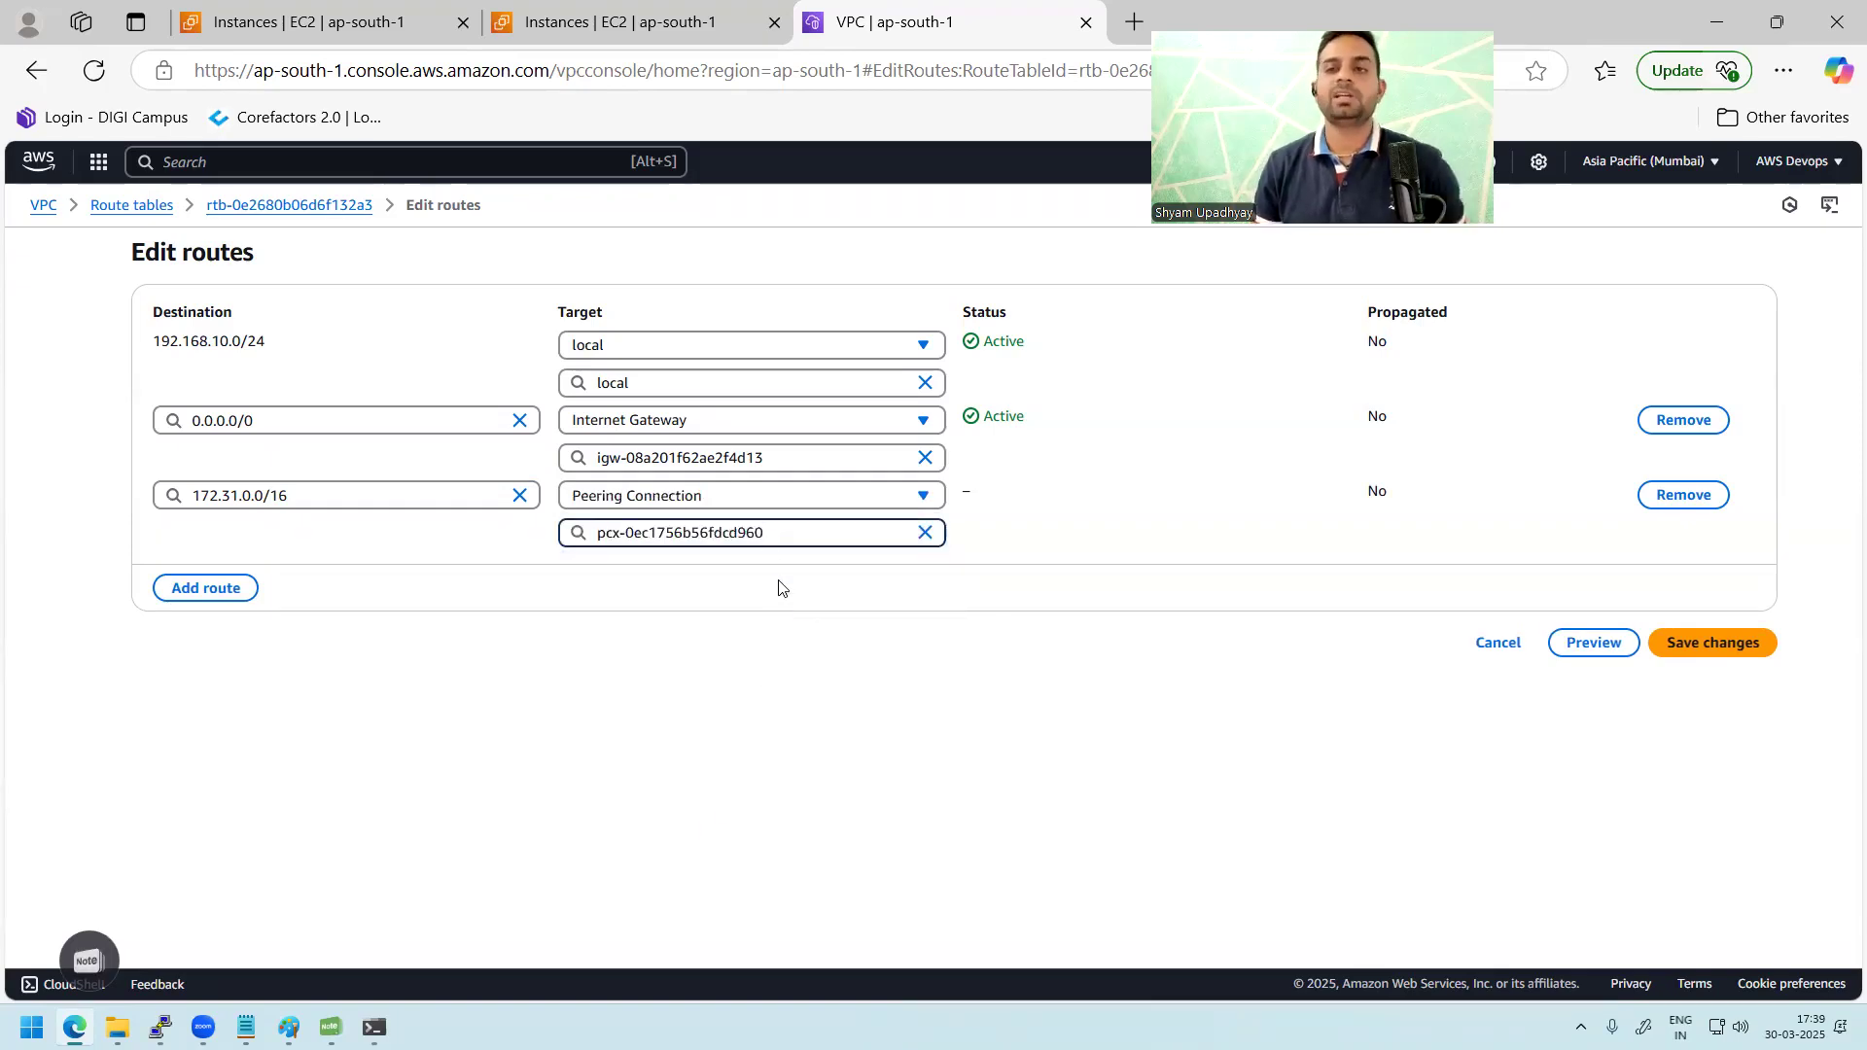
pyautogui.click(1738, 648)
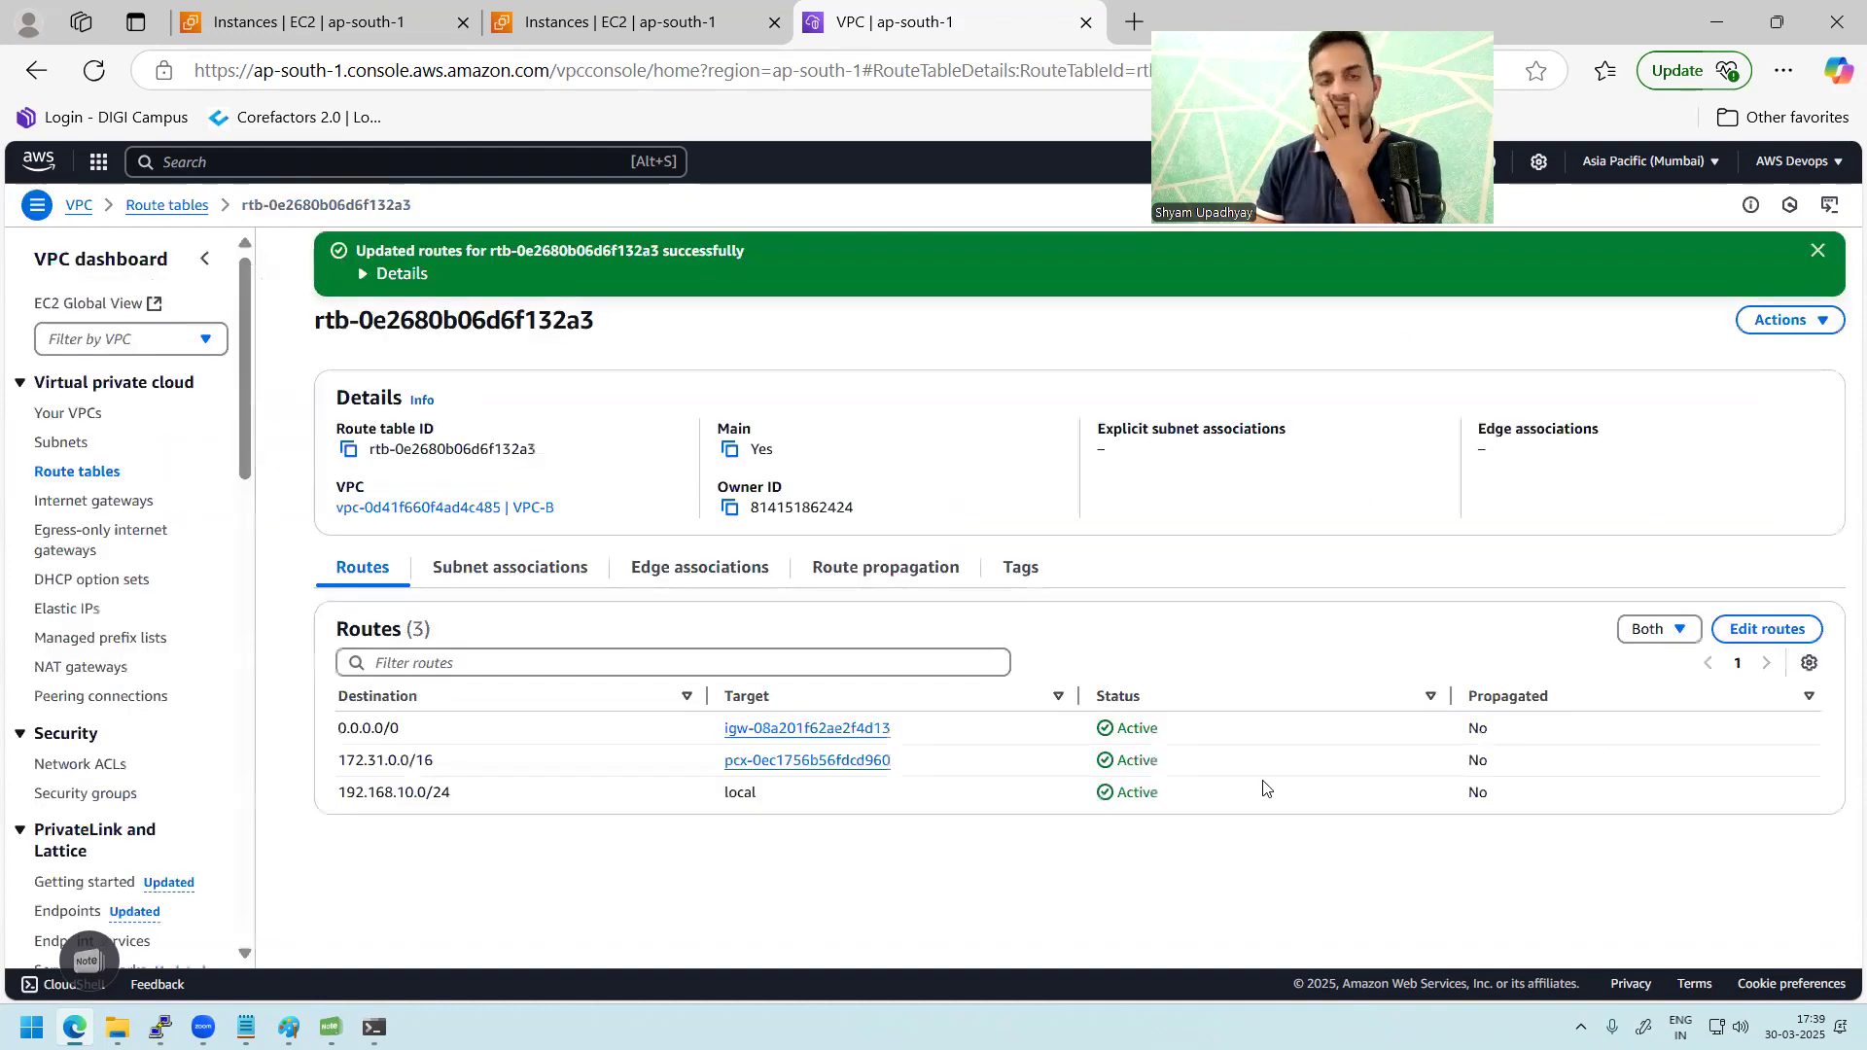
pyautogui.click(1817, 250)
# Step: Switch to the VPC-B server's terminal, rerun the ping to 172.31.0.188 and stop it after several replies
pyautogui.click(66, 413)
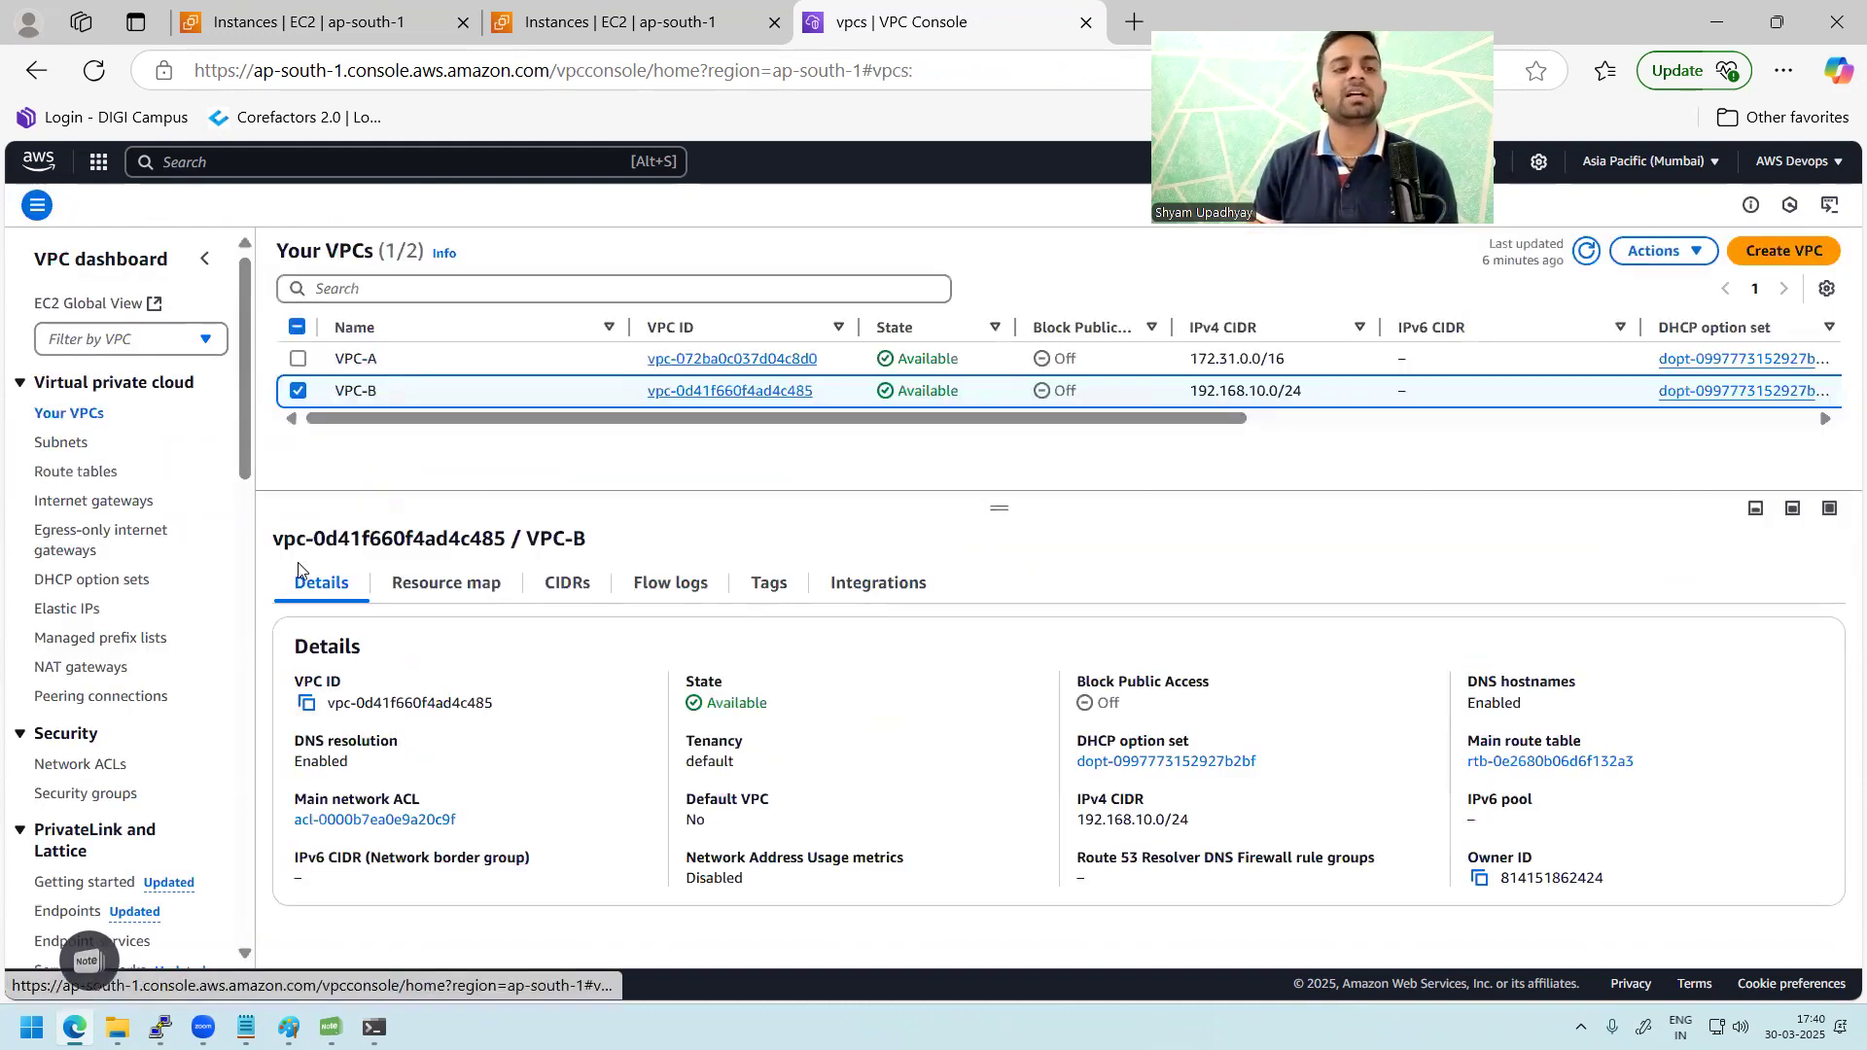
pyautogui.moveTo(160, 1028)
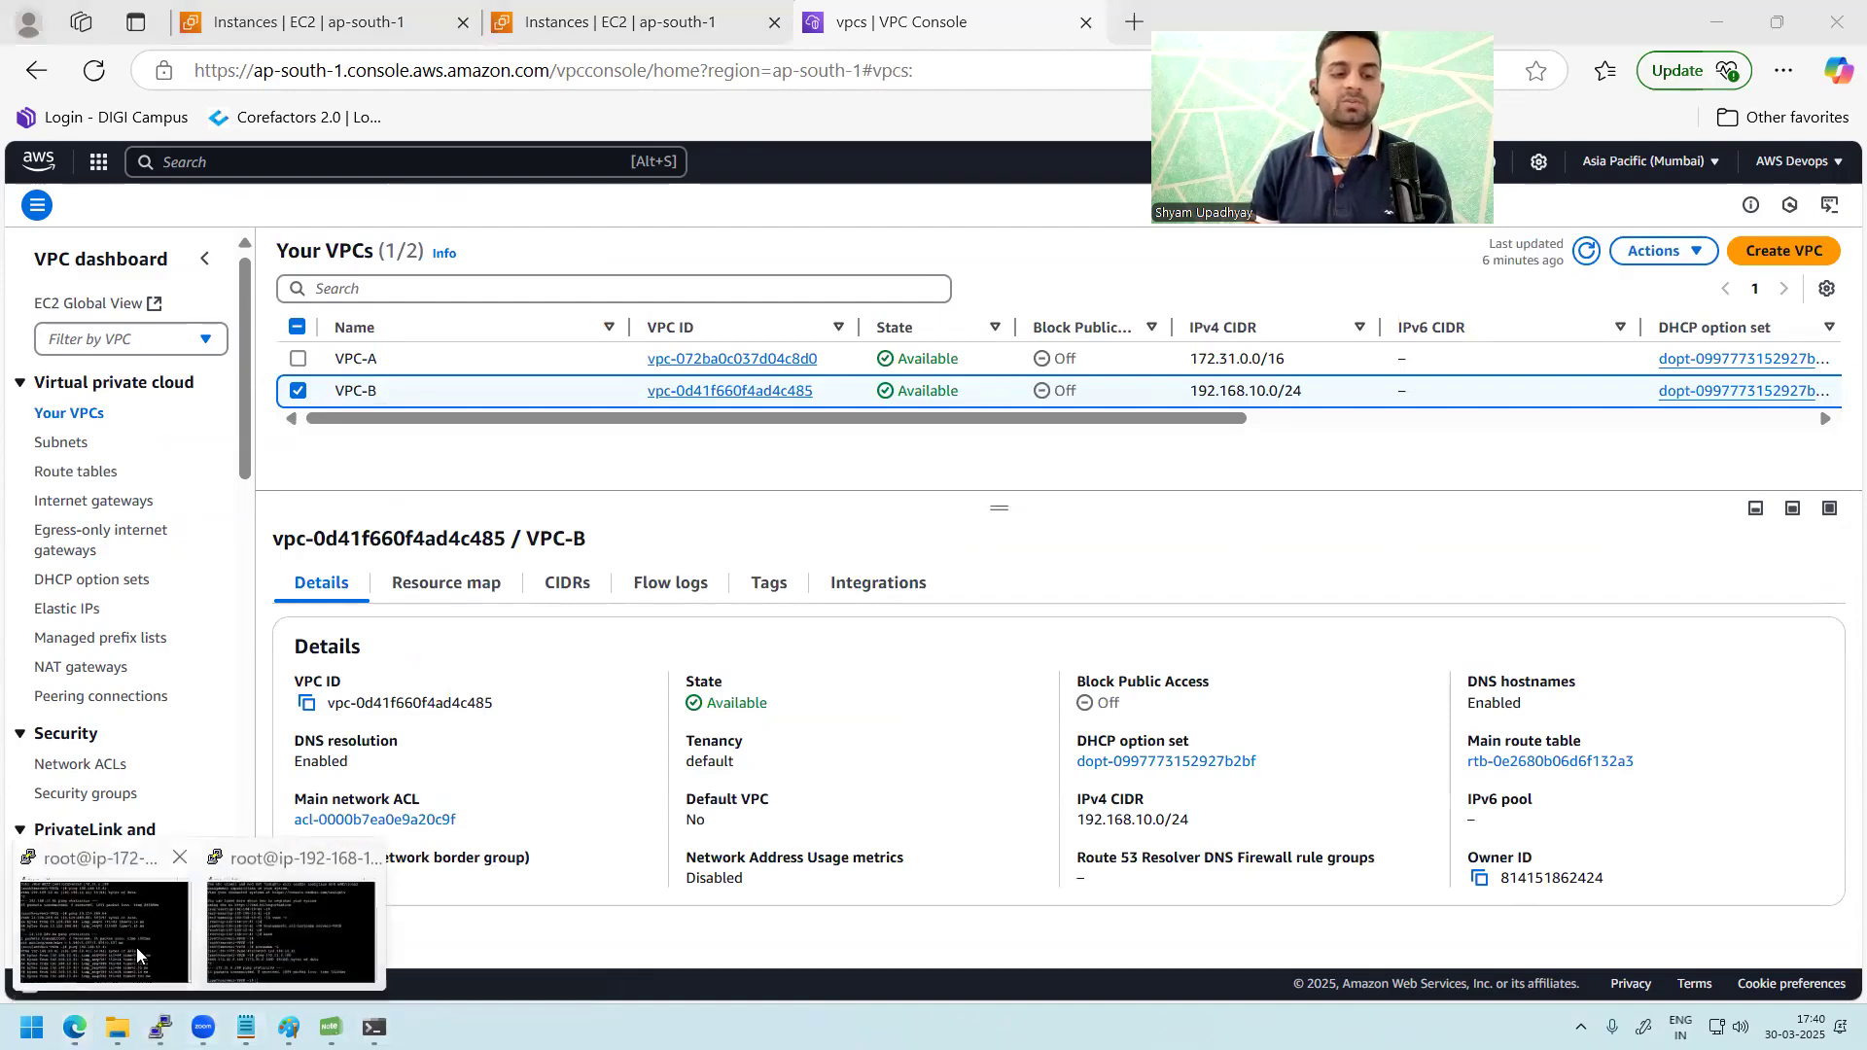
pyautogui.click(380, 941)
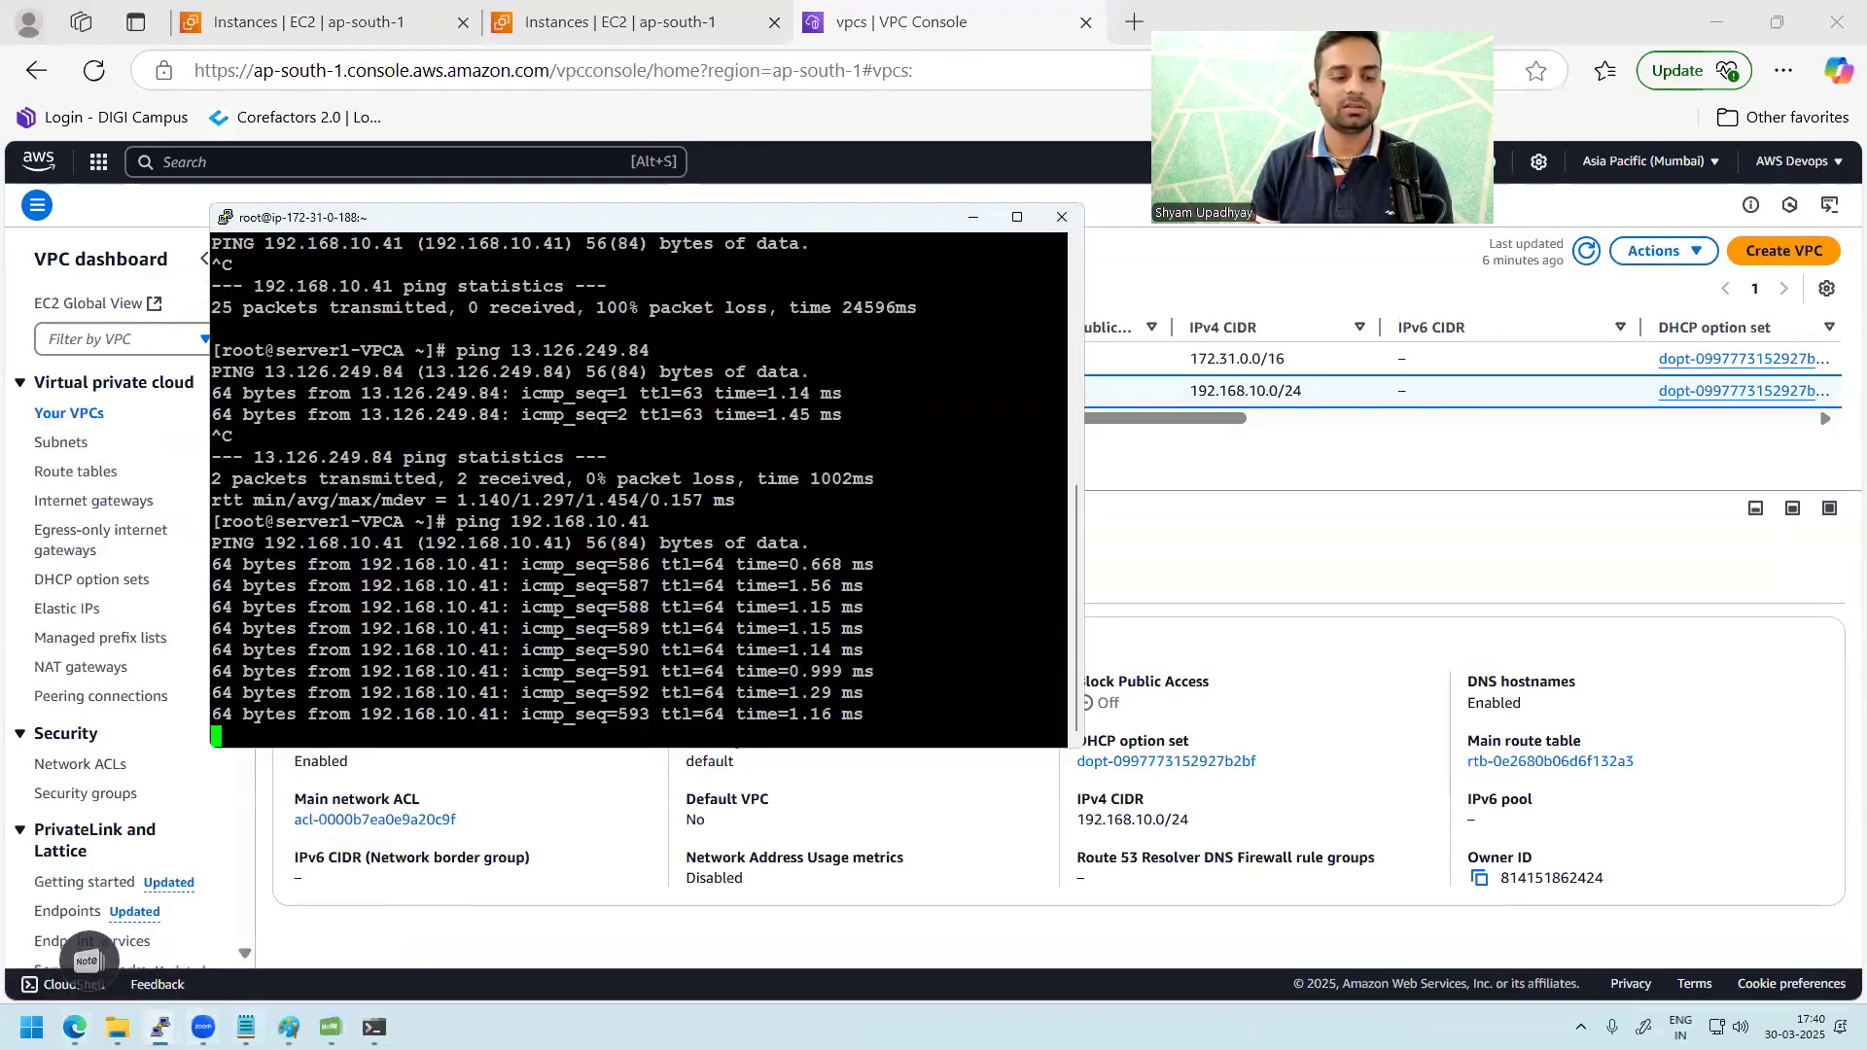
pyautogui.click(327, 935)
pyautogui.press('Up')
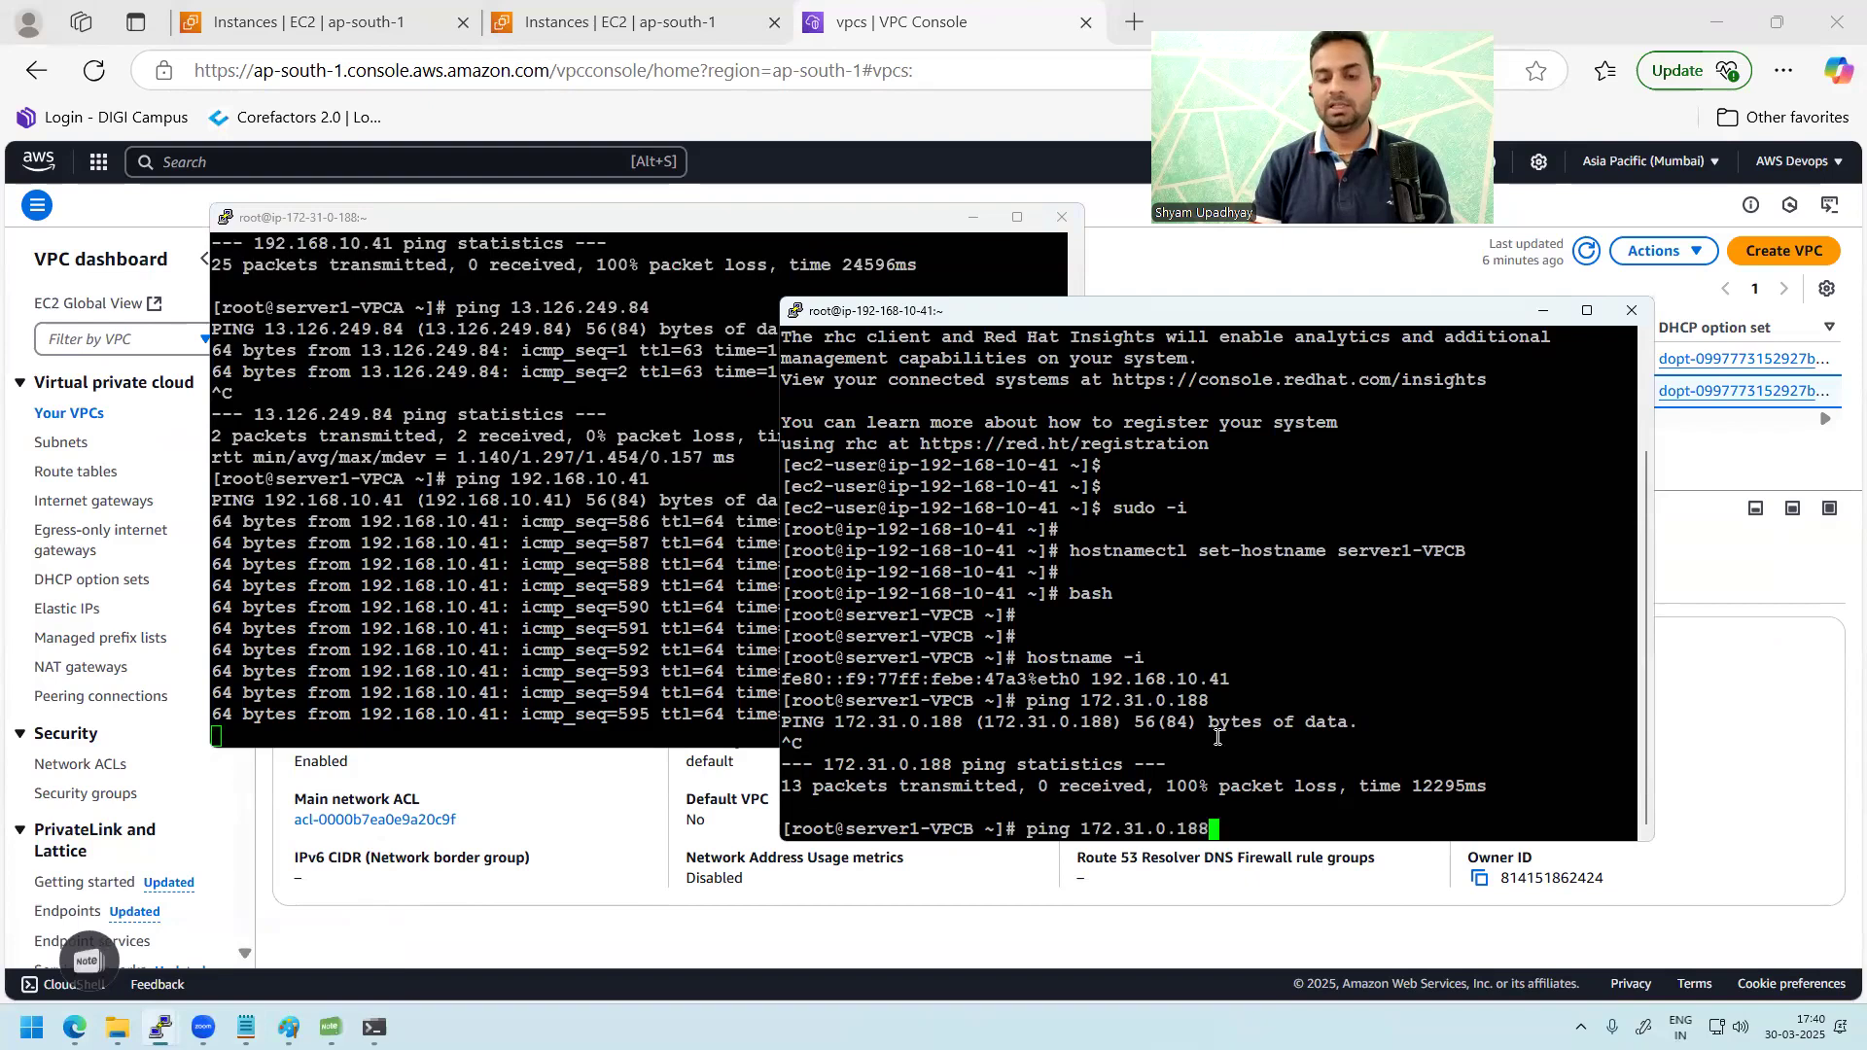
pyautogui.press('Return')
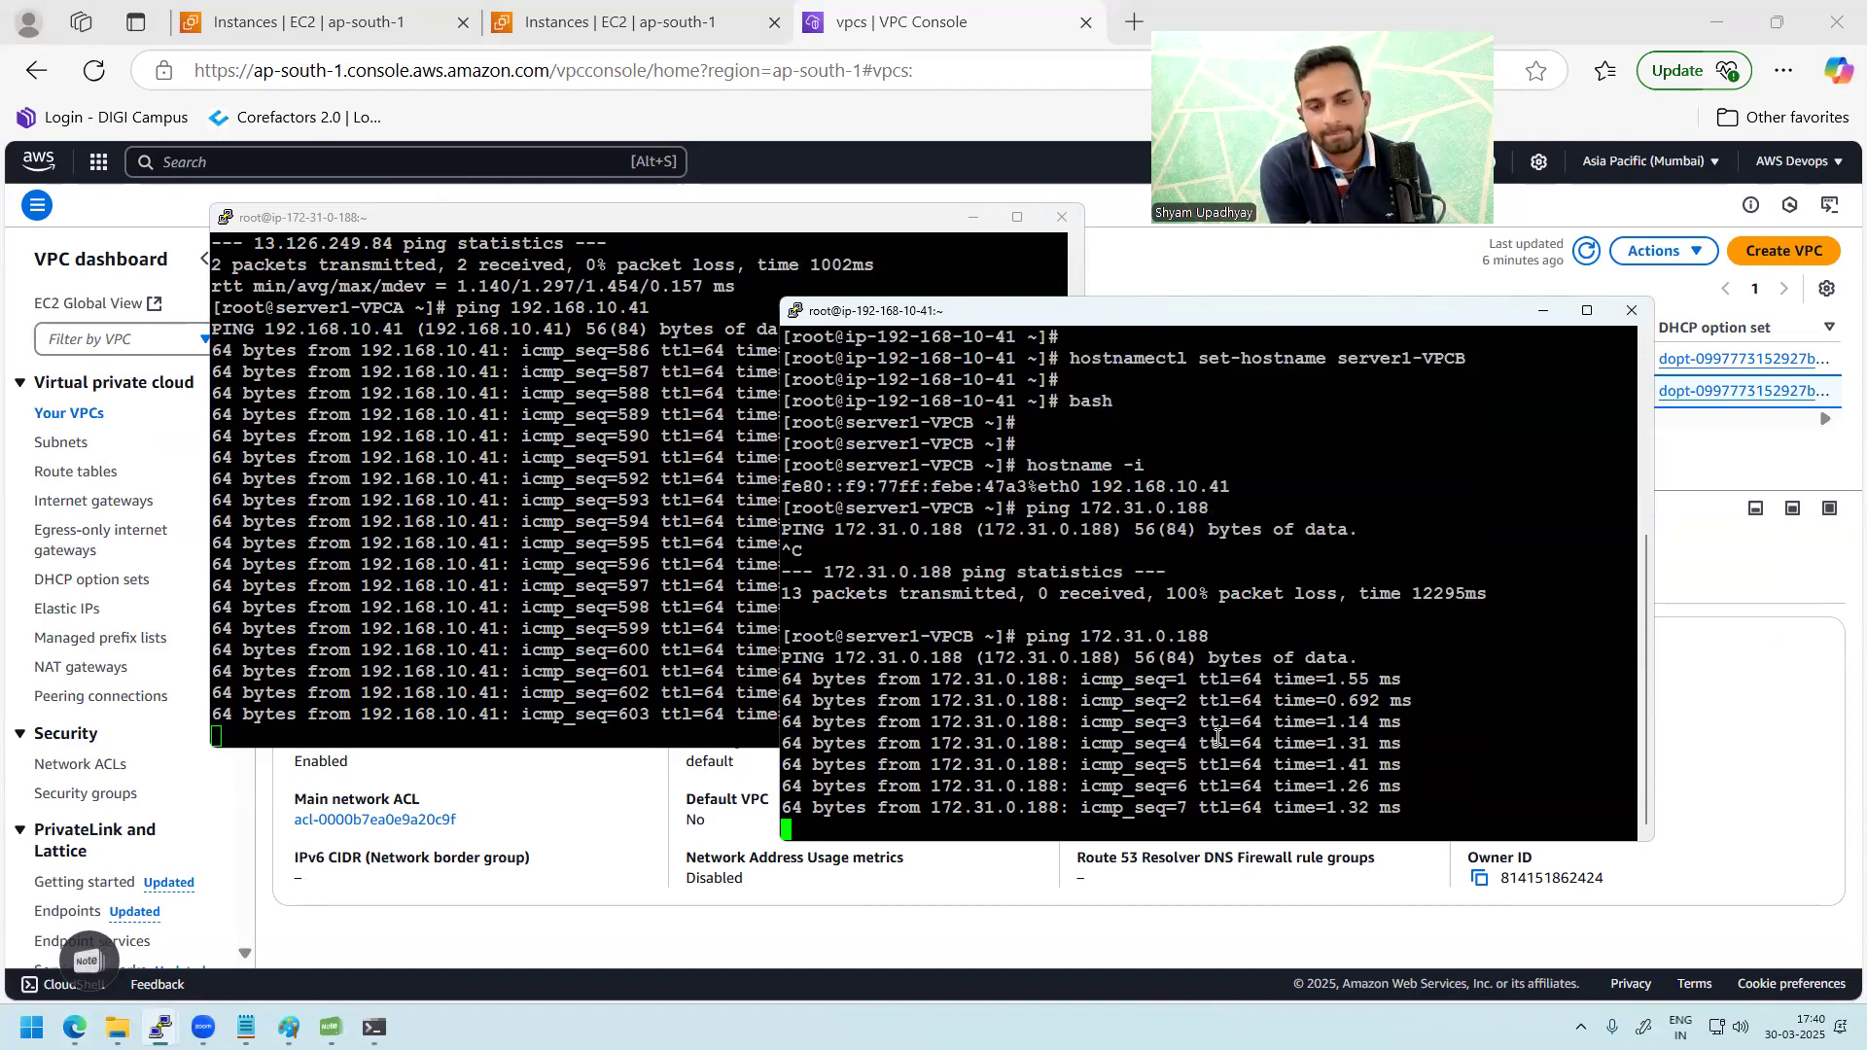
pyautogui.hotkey('ctrl', 'c')
# Step: Stop the running ping to 192.168.10.41 in the VPC-A server's terminal
pyautogui.click(712, 618)
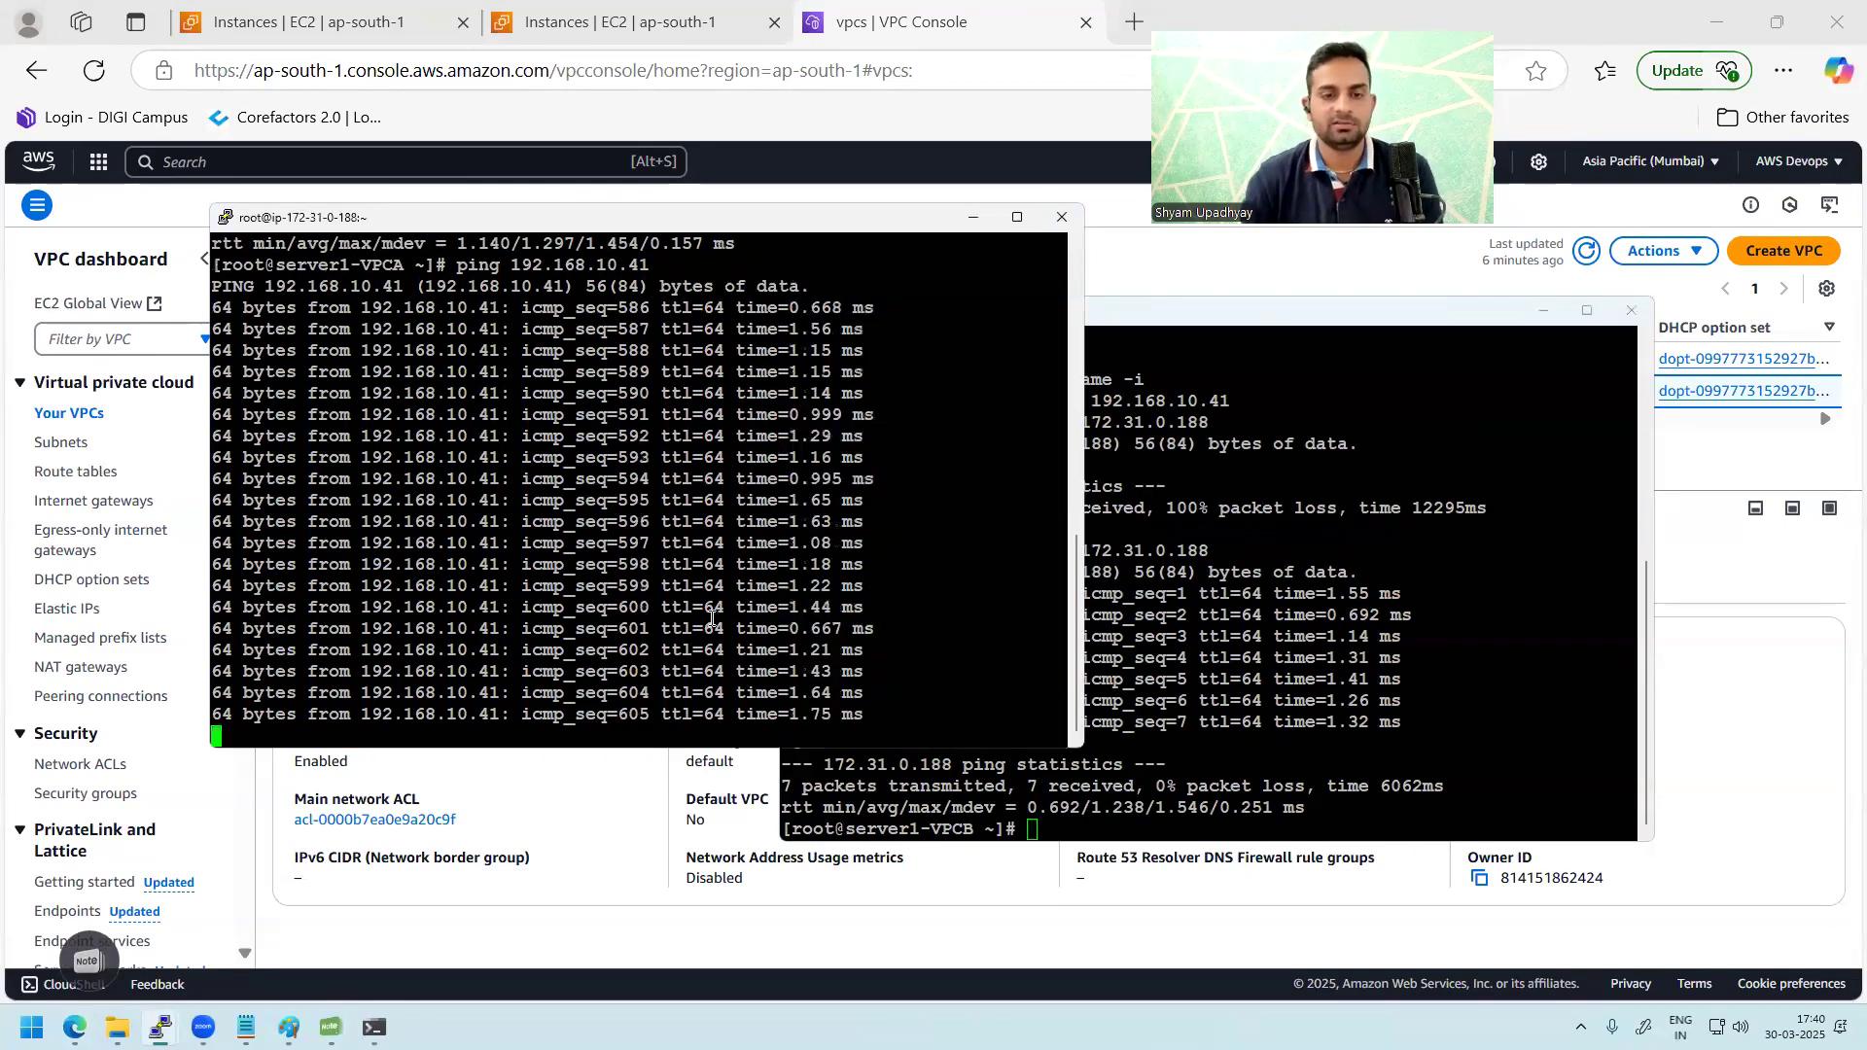
pyautogui.hotkey('ctrl', 'c')
pyautogui.hotkey('ctrl', 'x')
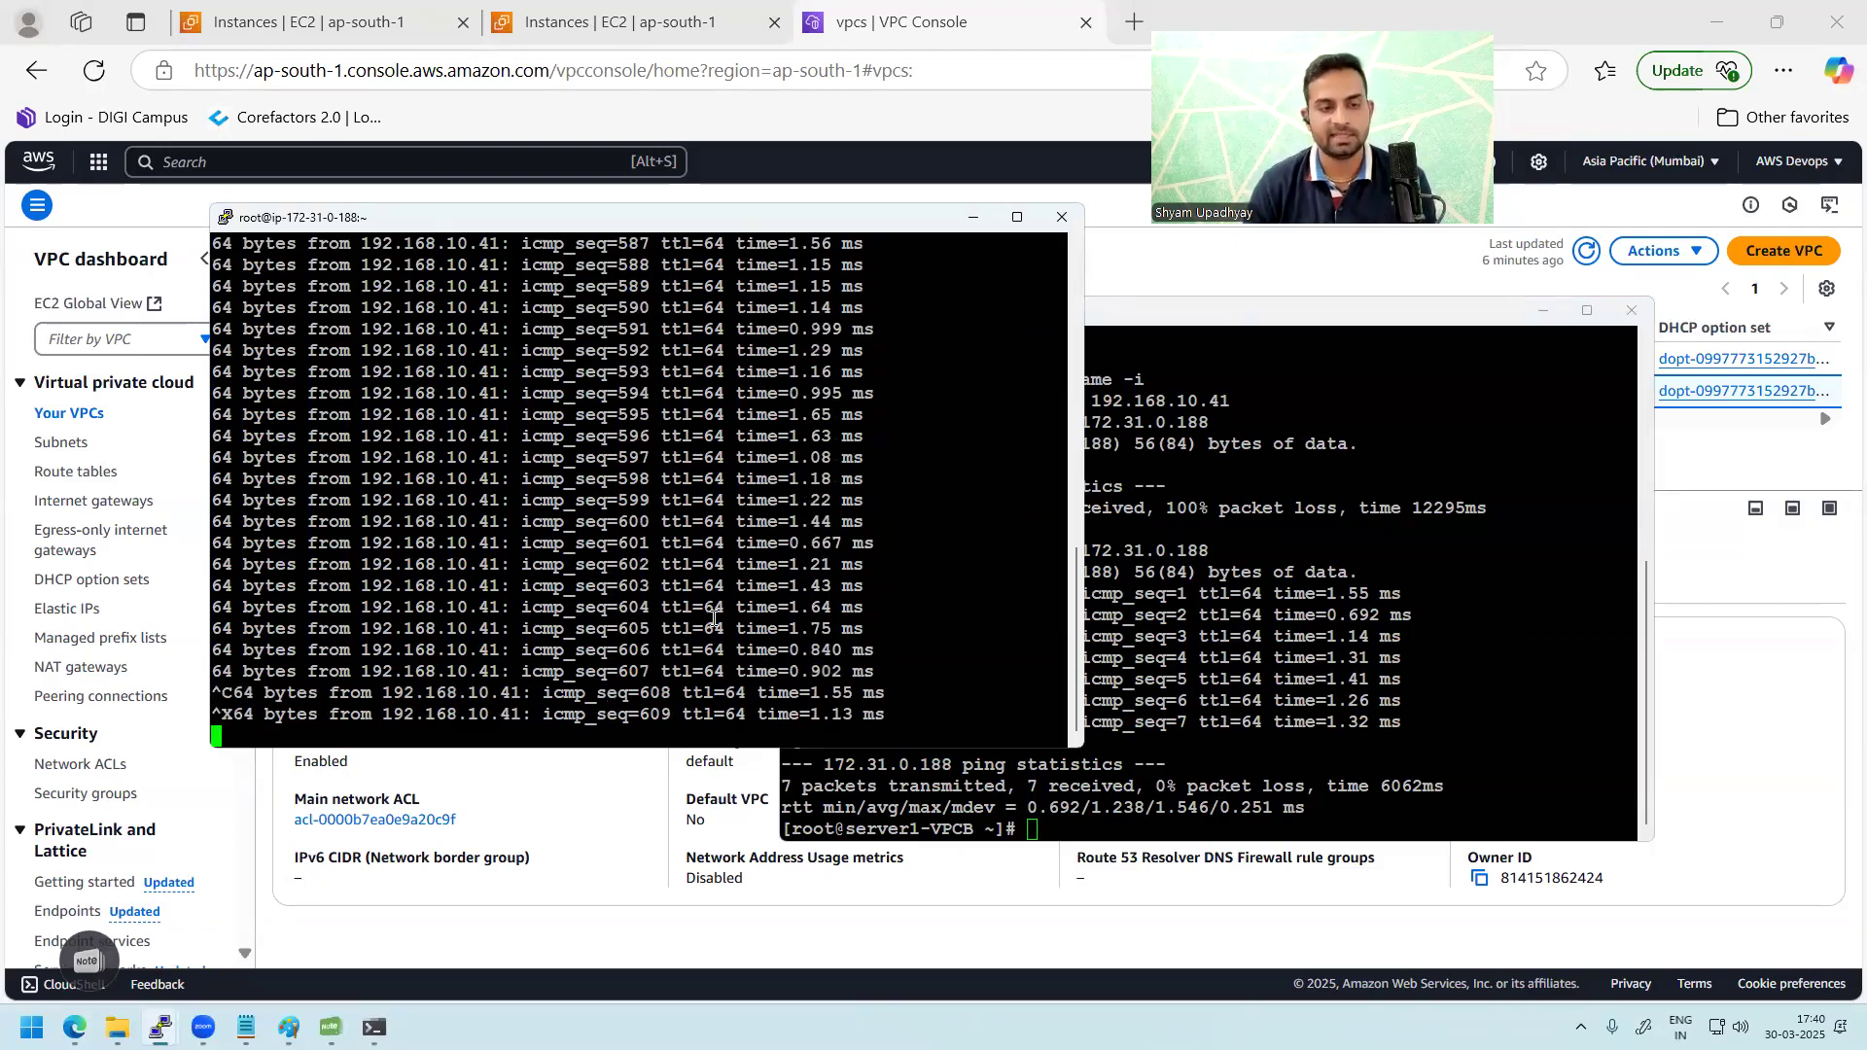
pyautogui.hotkey('ctrl', 'z')
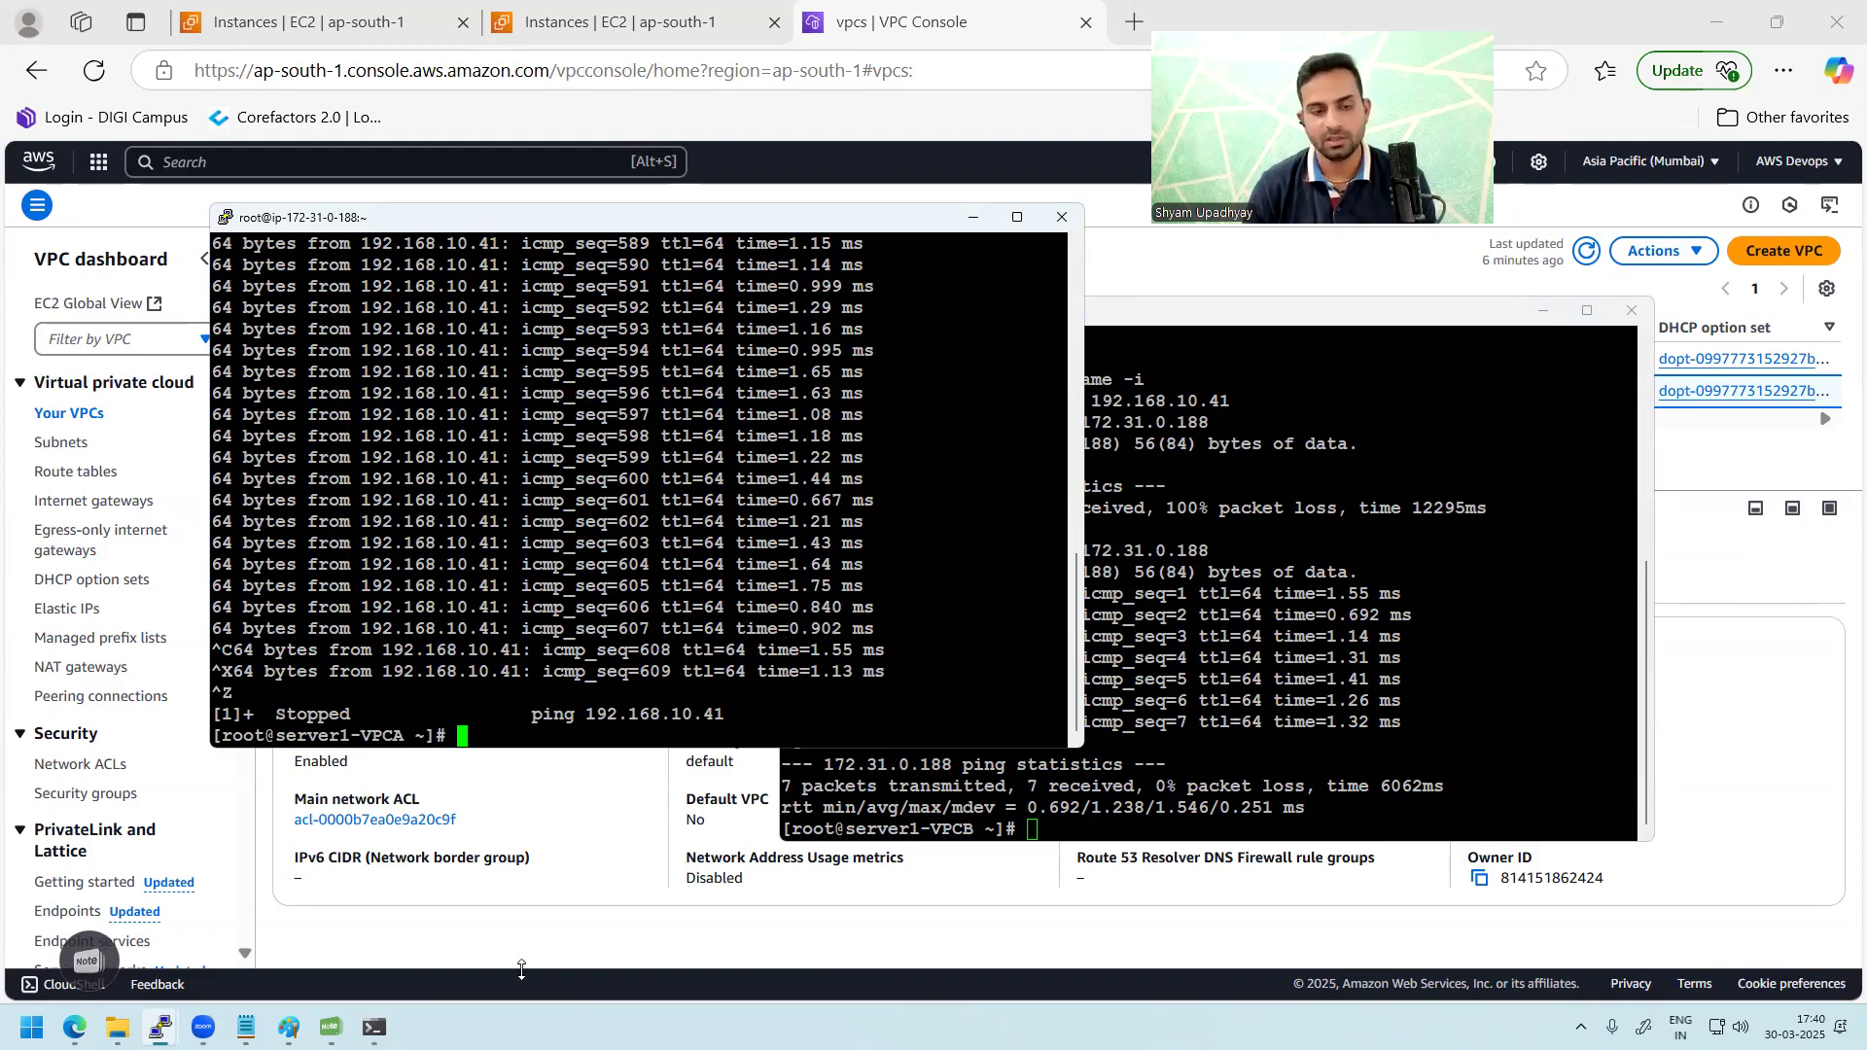
# Step: Switch to Paint and place a text box about 495 × 105 px below the "Outbound: all traffic" note
pyautogui.click(288, 1028)
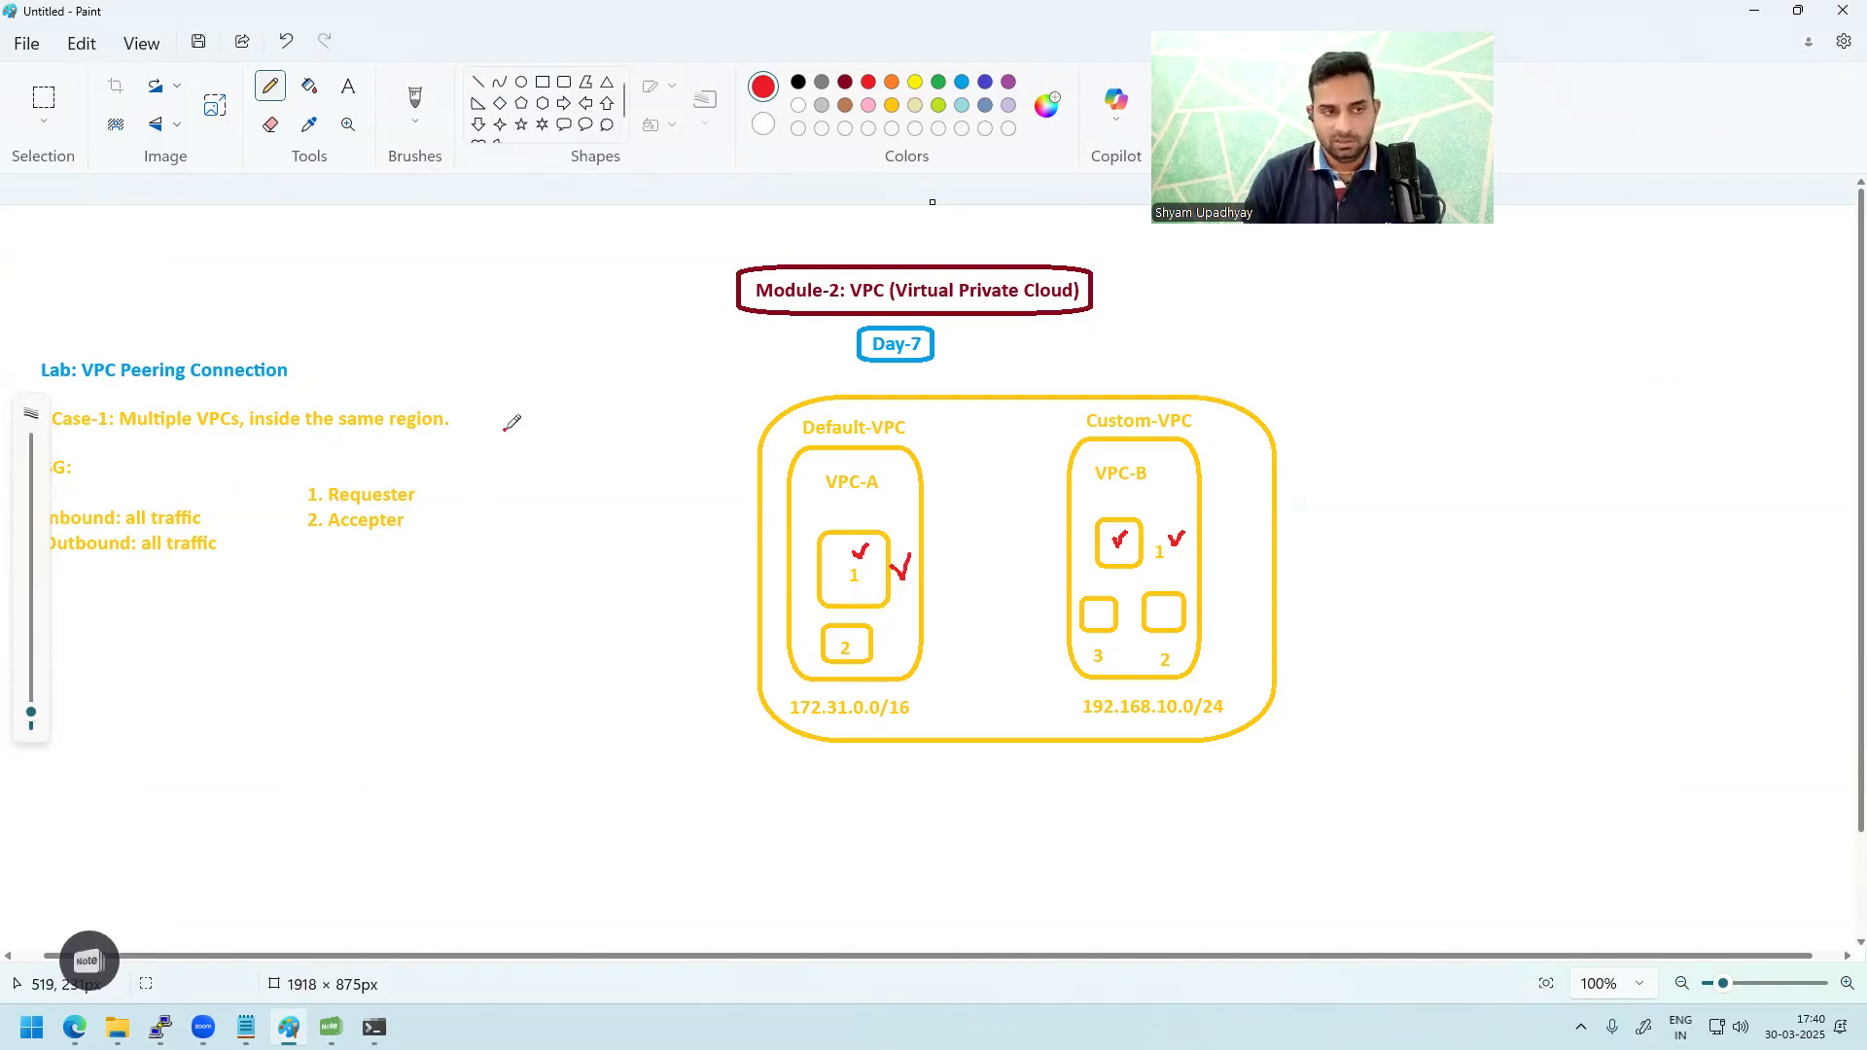
pyautogui.click(347, 85)
pyautogui.moveTo(49, 577); pyautogui.dragTo(530, 681)
pyautogui.write('Case-2')
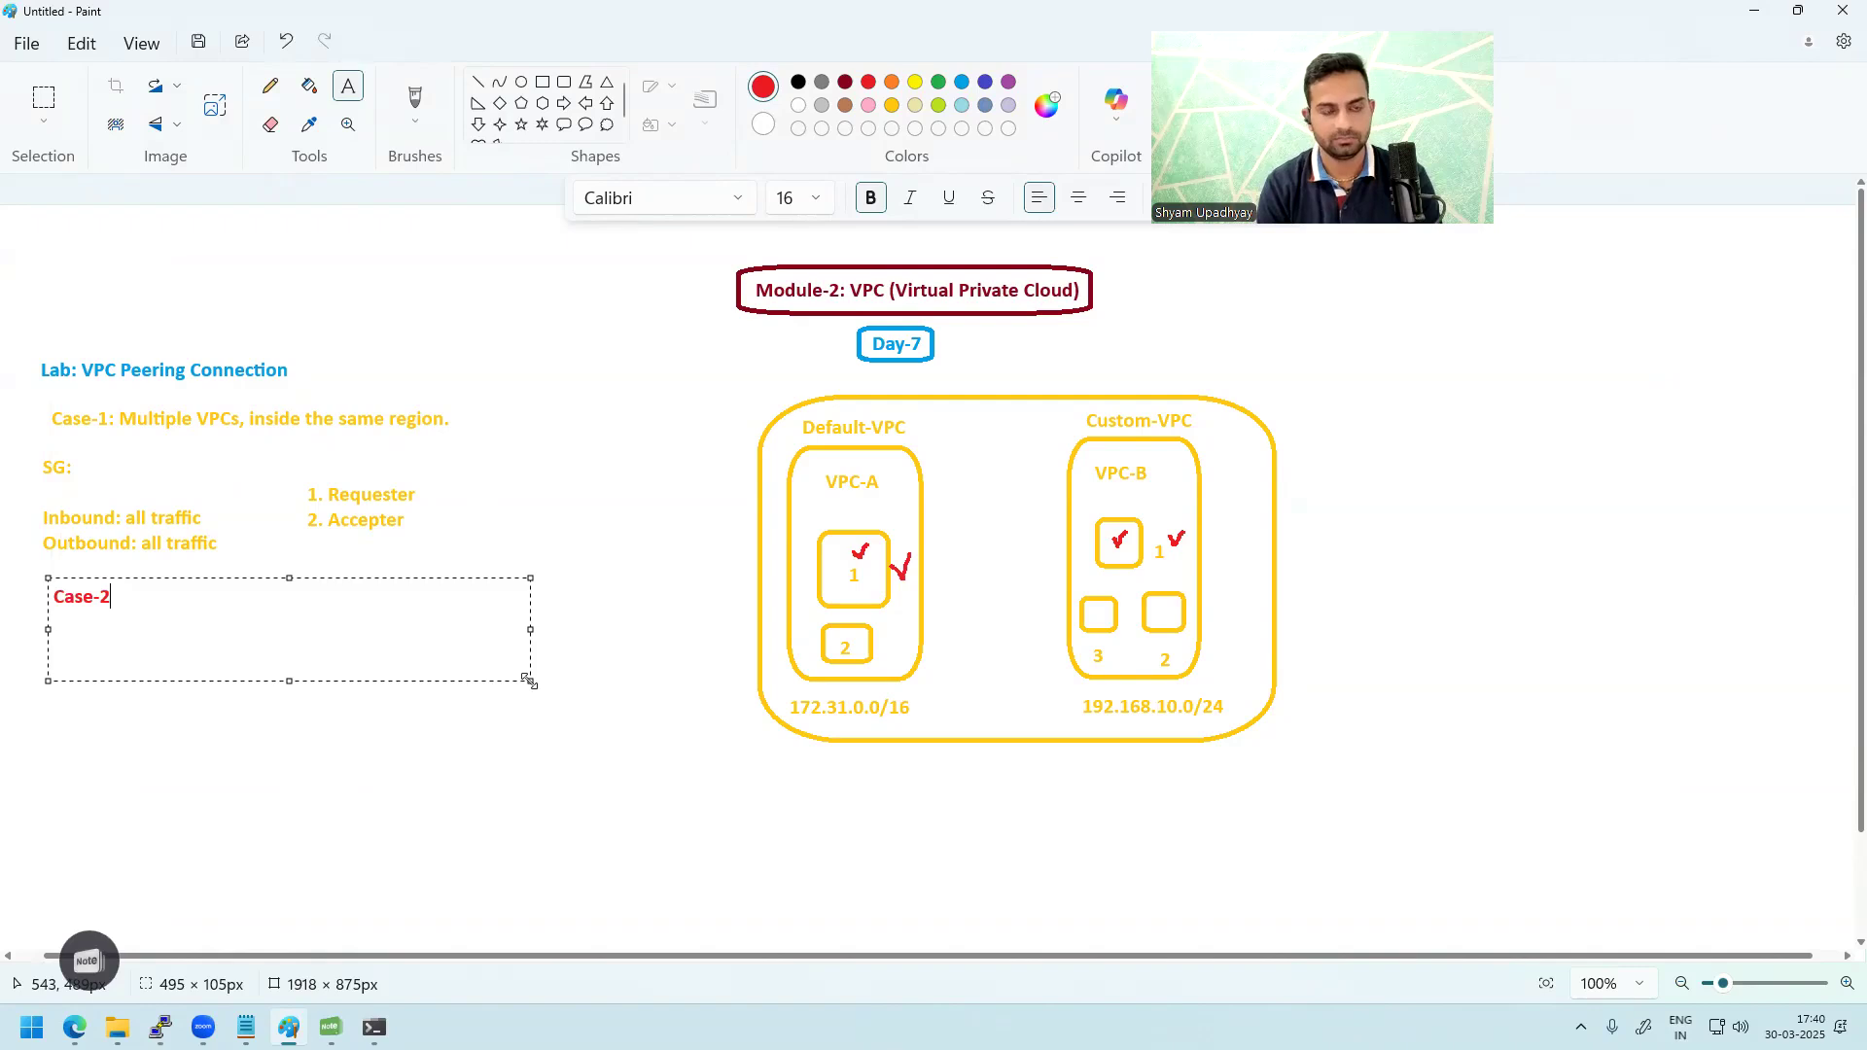
pyautogui.press('BackSpace')
pyautogui.press('BackSpace')
pyautogui.press('BackSpace')
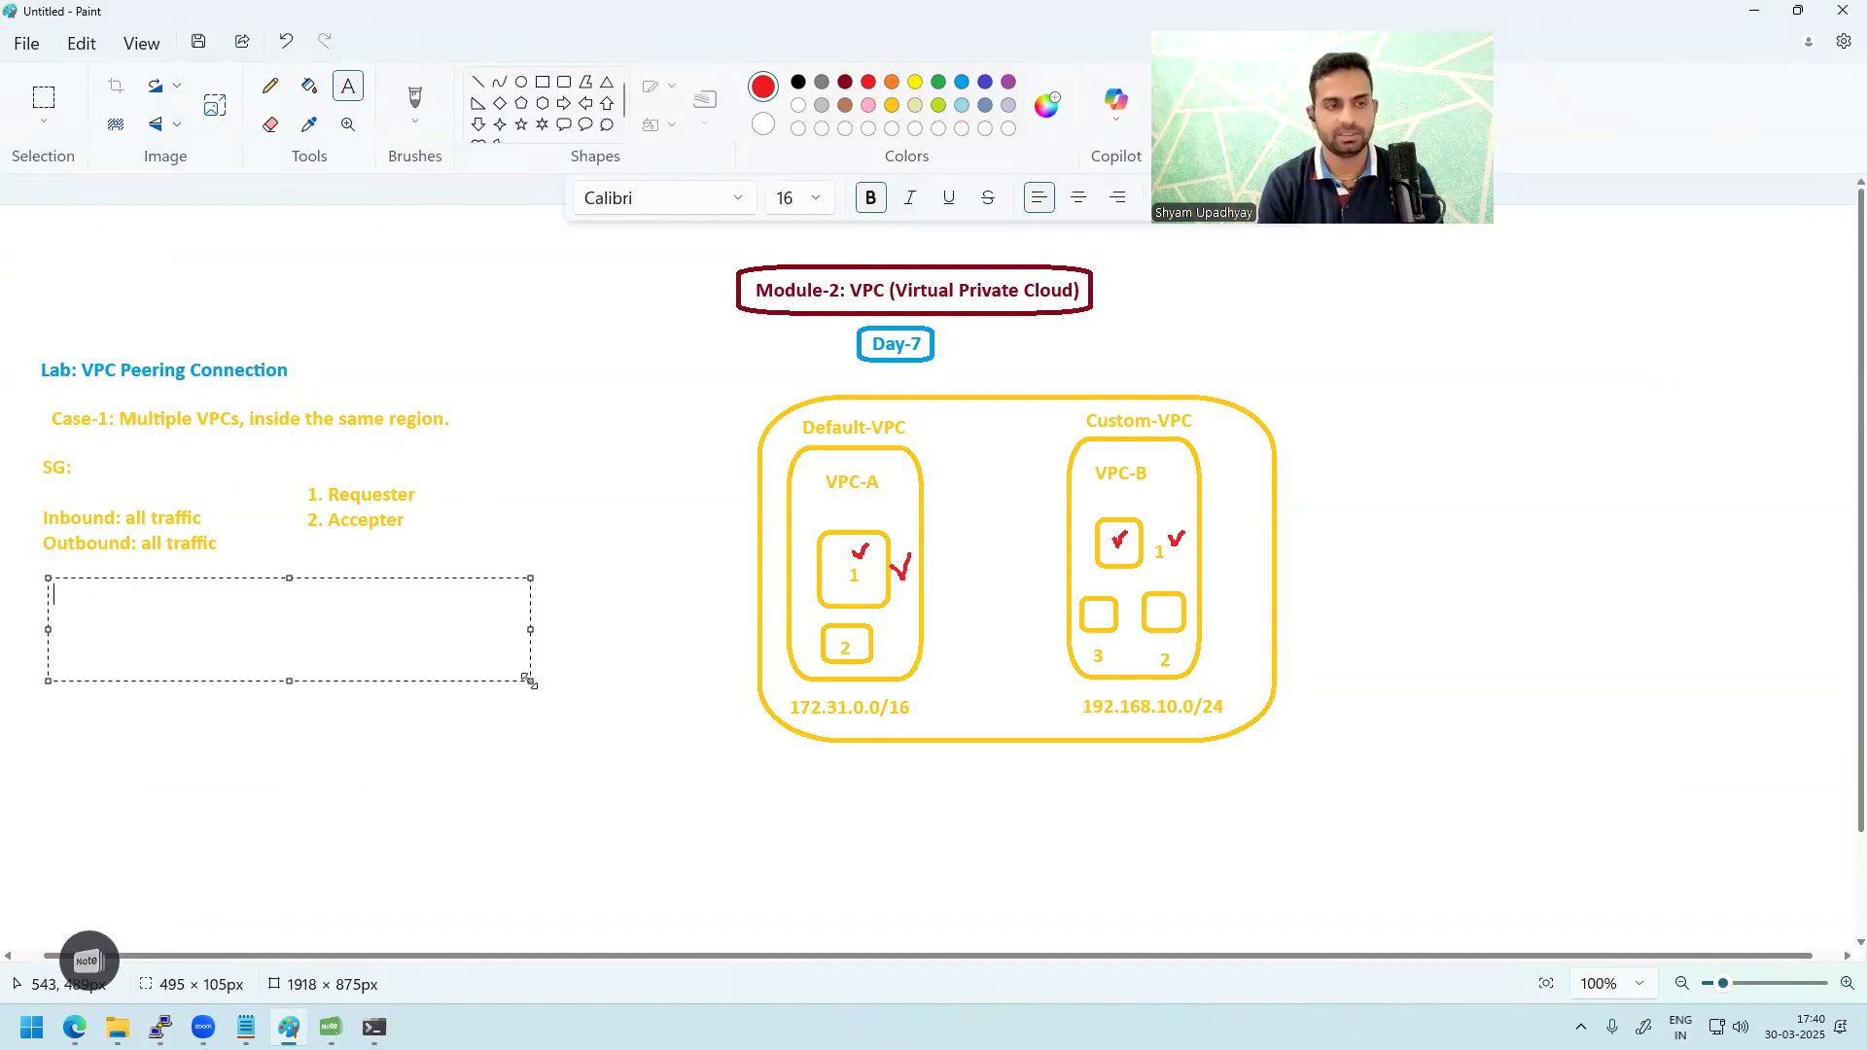
# Step: Write "Case-2: Different VPCs, inside the different" in gold in the text box below the "Outbound: all traffic" note
pyautogui.click(892, 107)
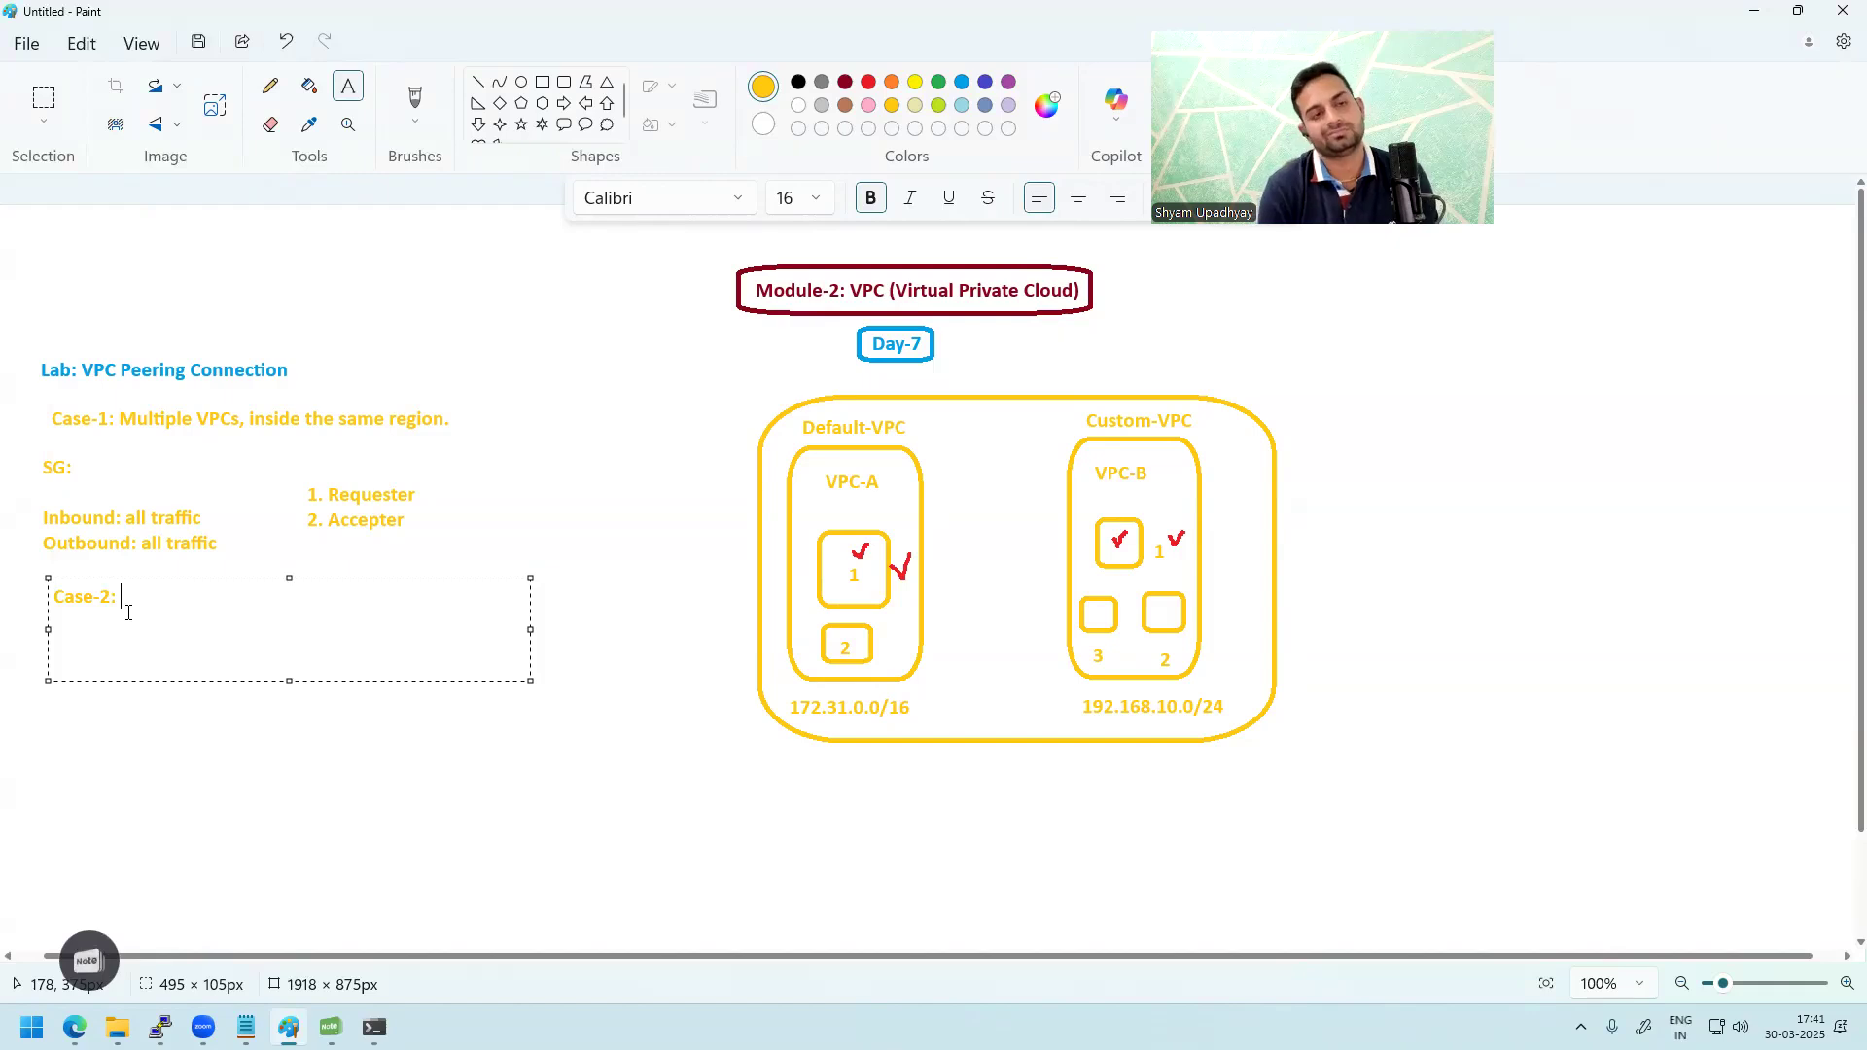
pyautogui.write('Differe')
pyautogui.press('BackSpace')
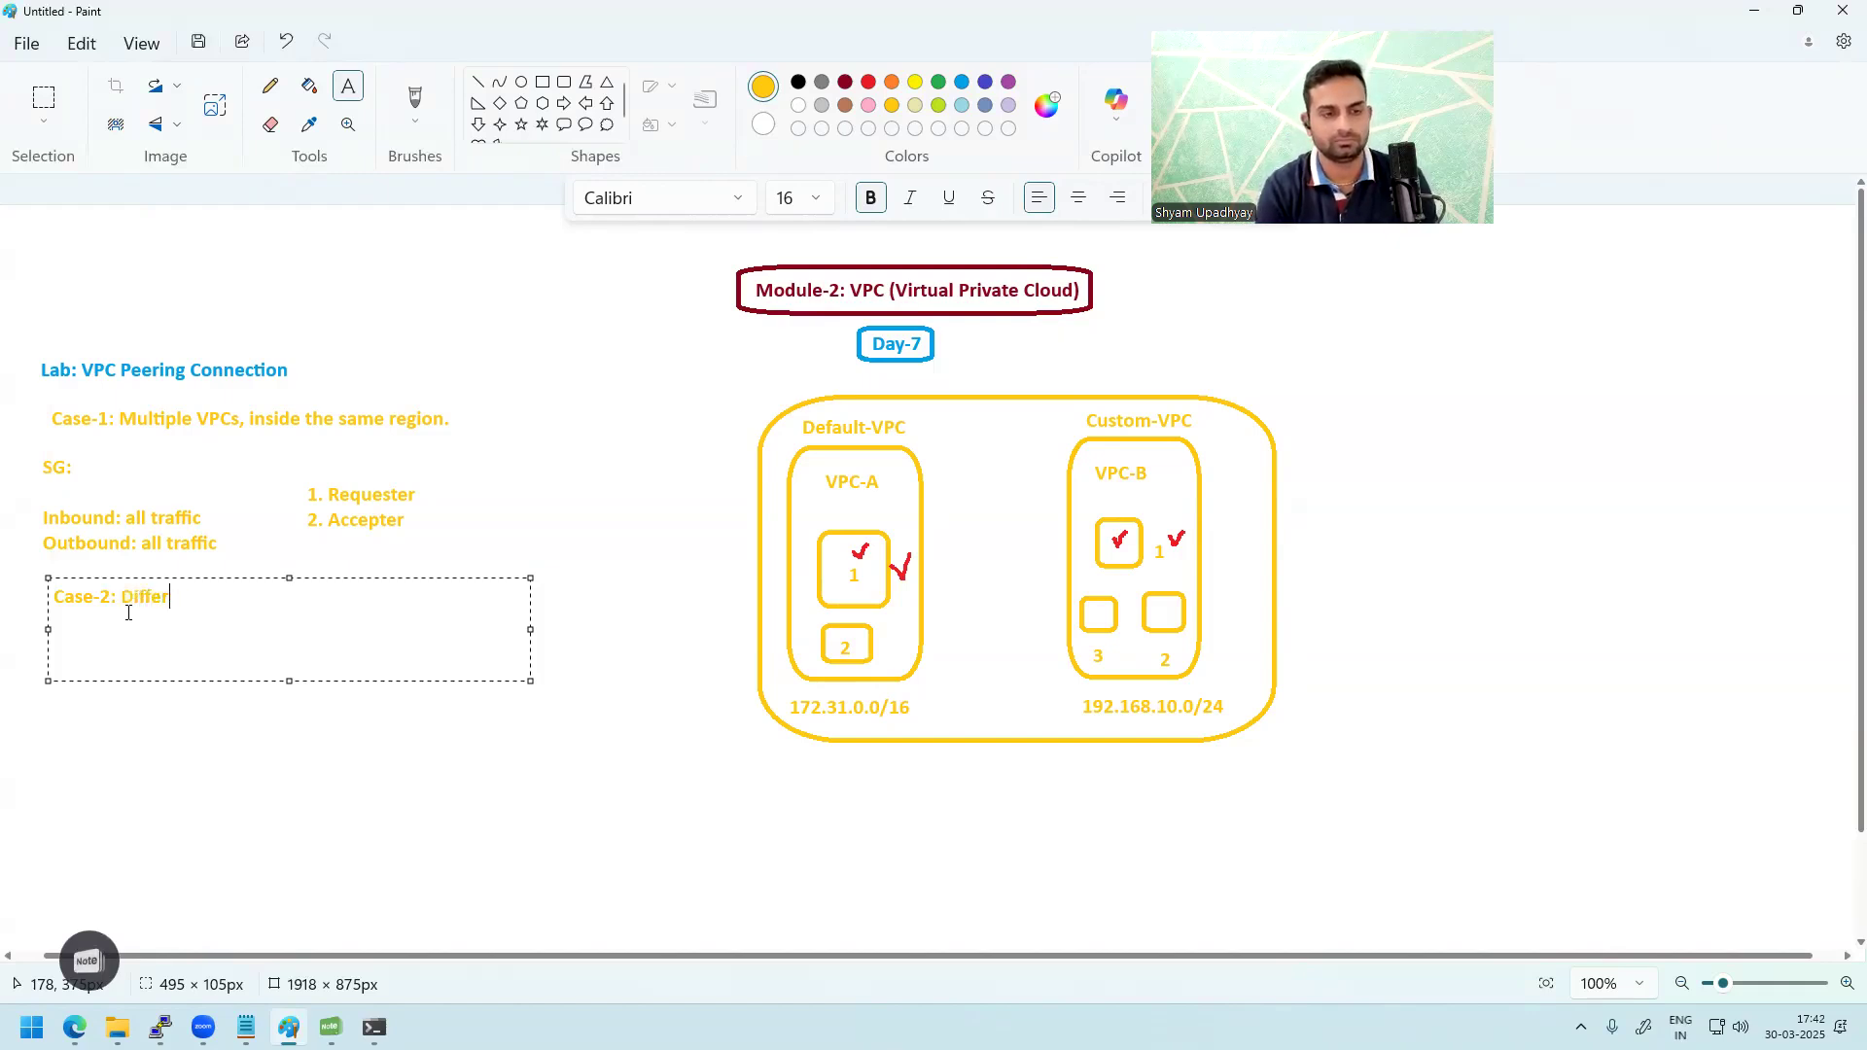
pyautogui.write('ent VPCs')
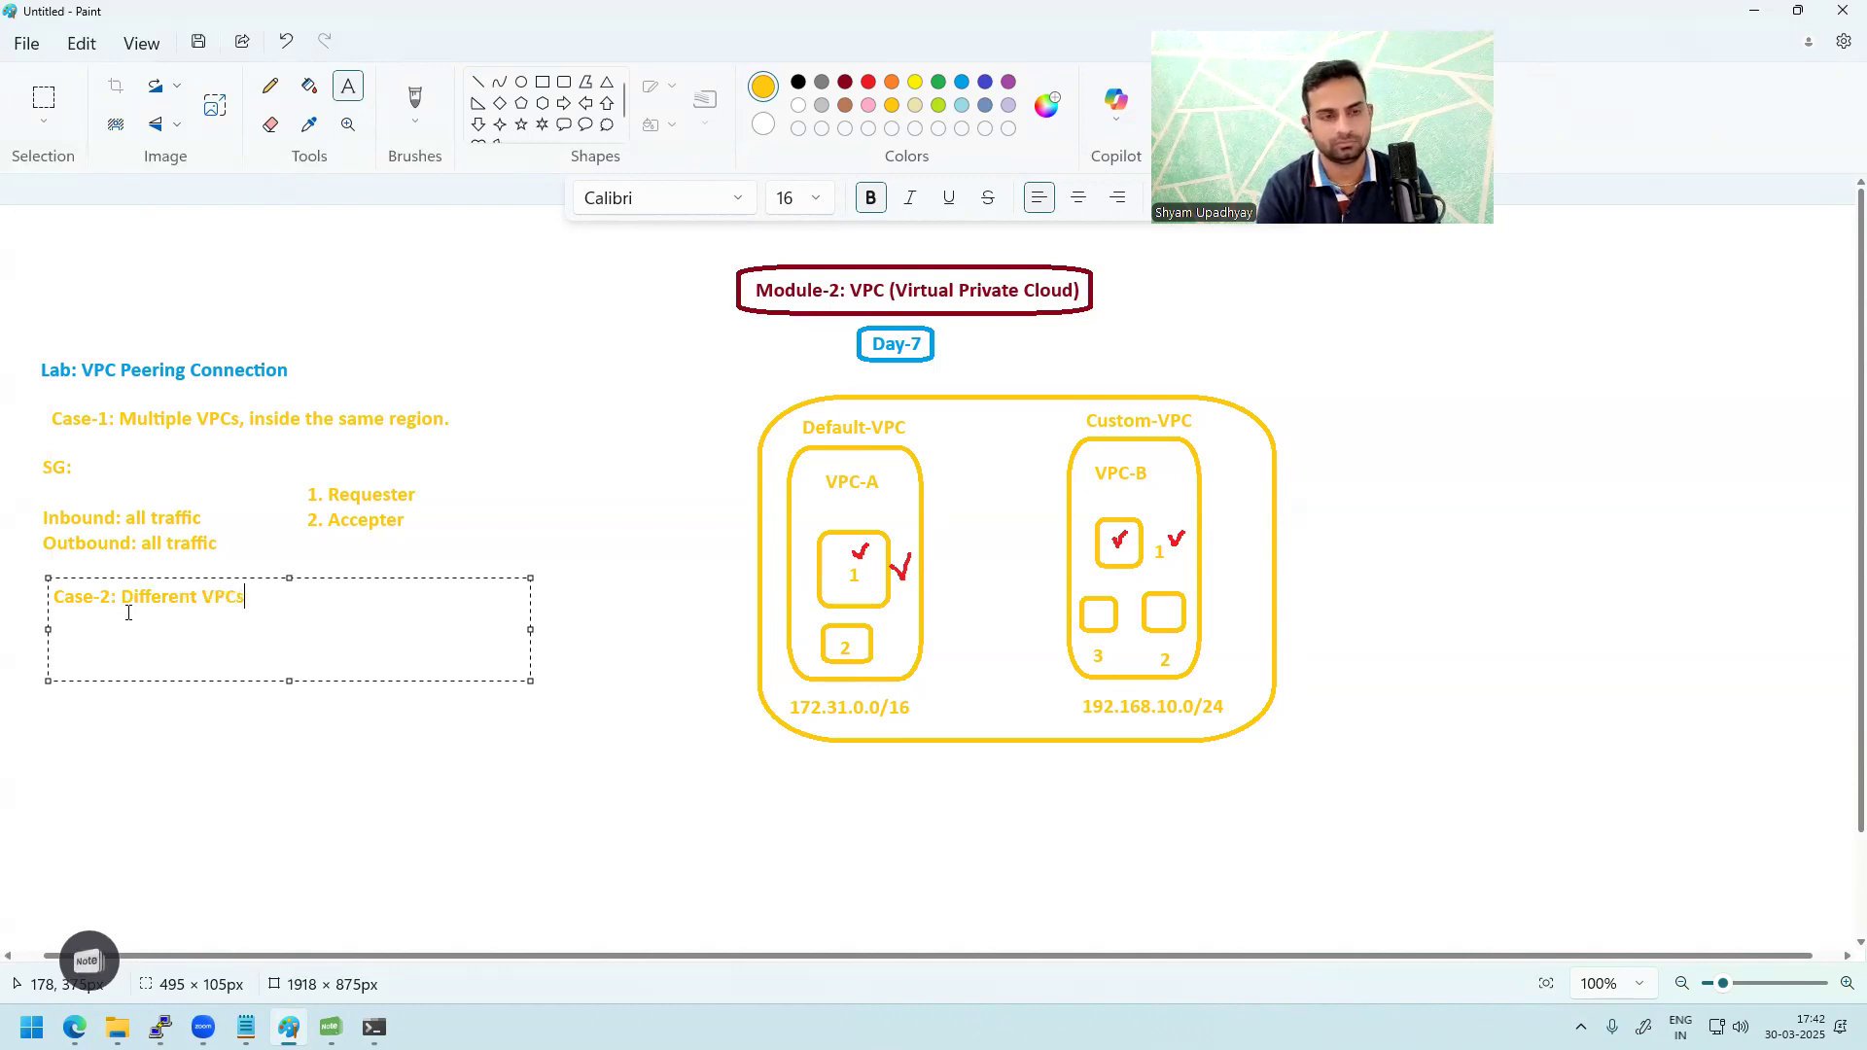
pyautogui.write(', inside')
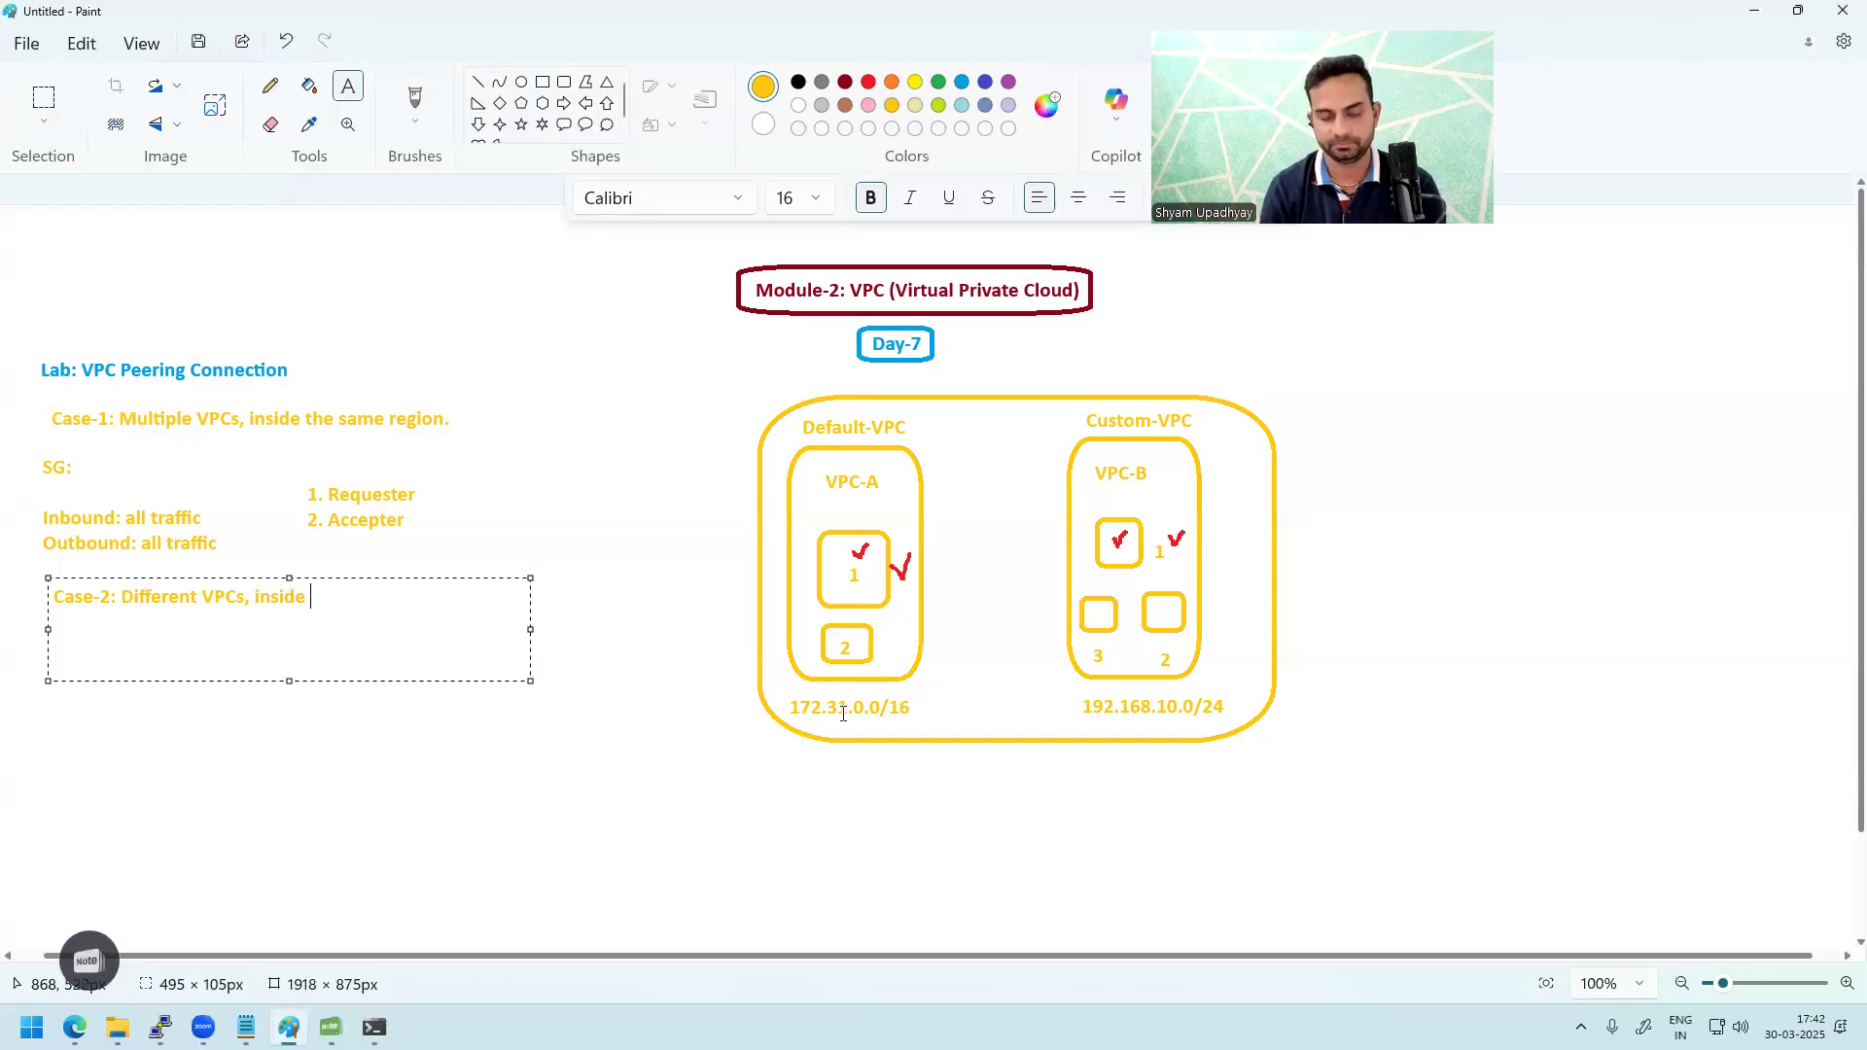
pyautogui.write('the ')
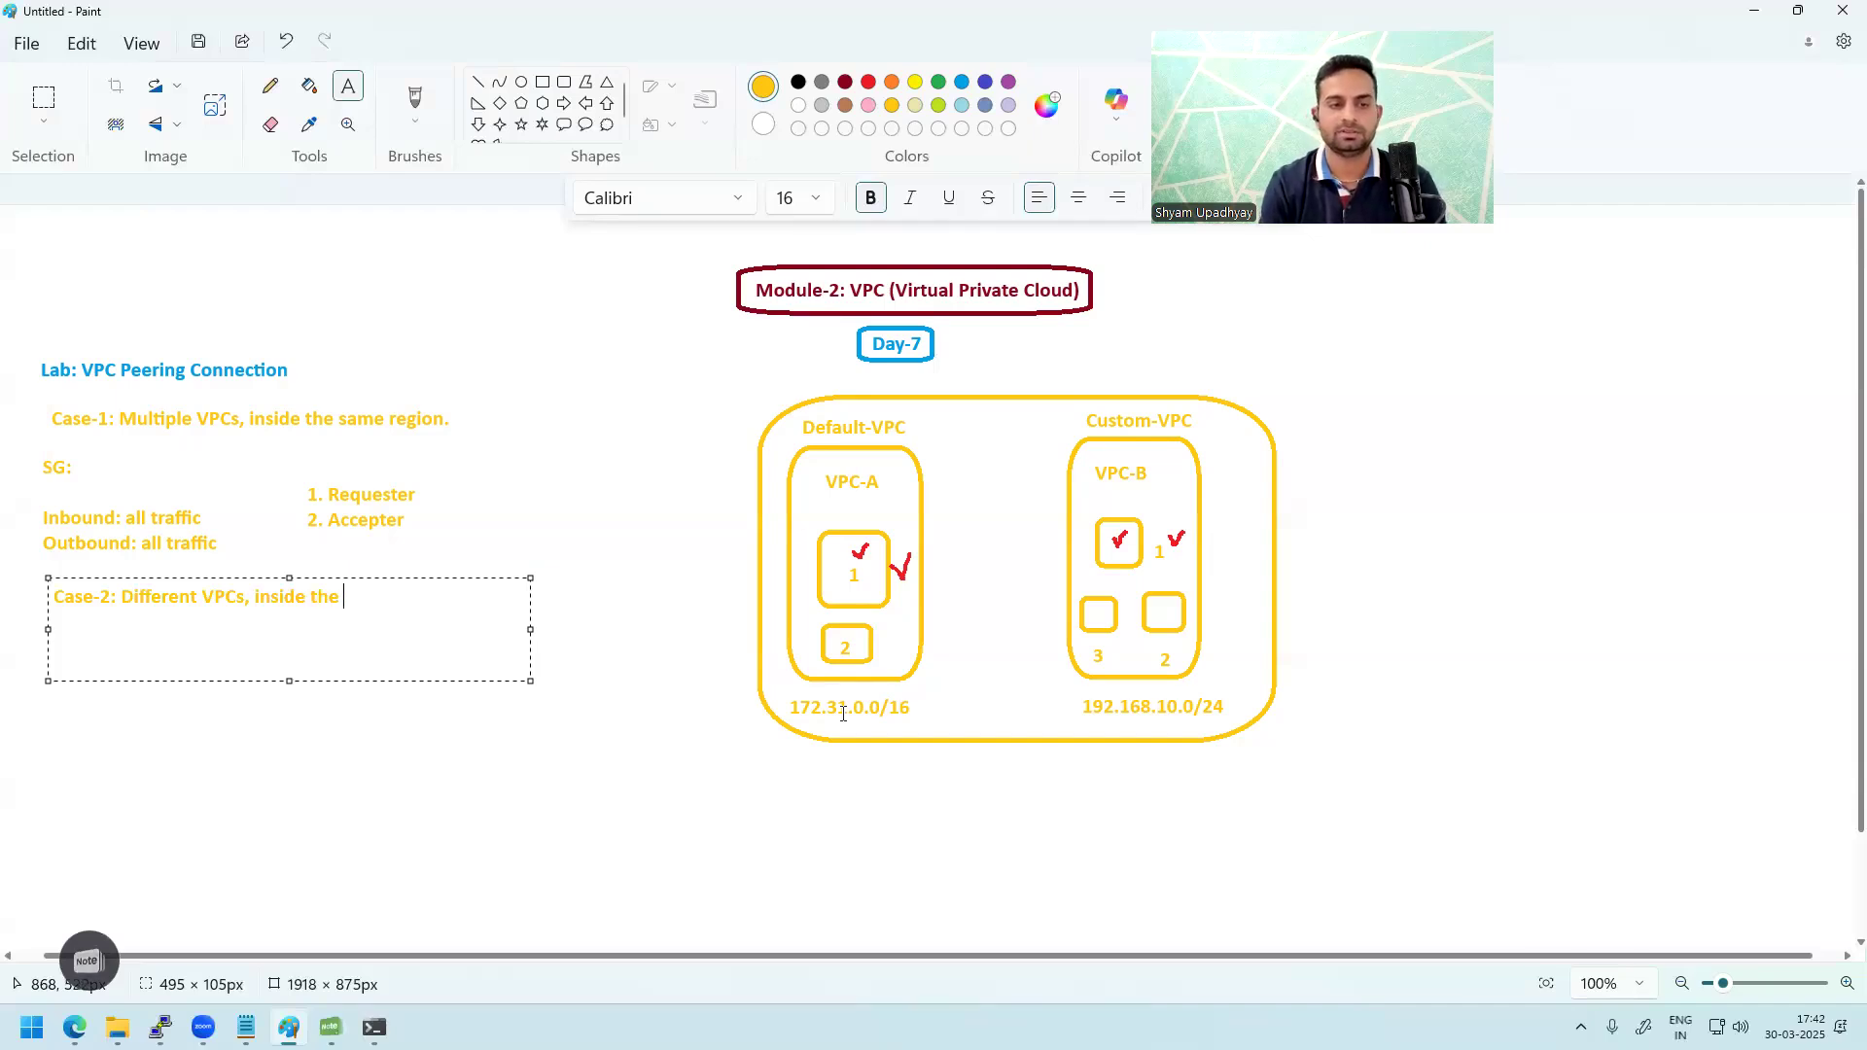
pyautogui.write('dif')
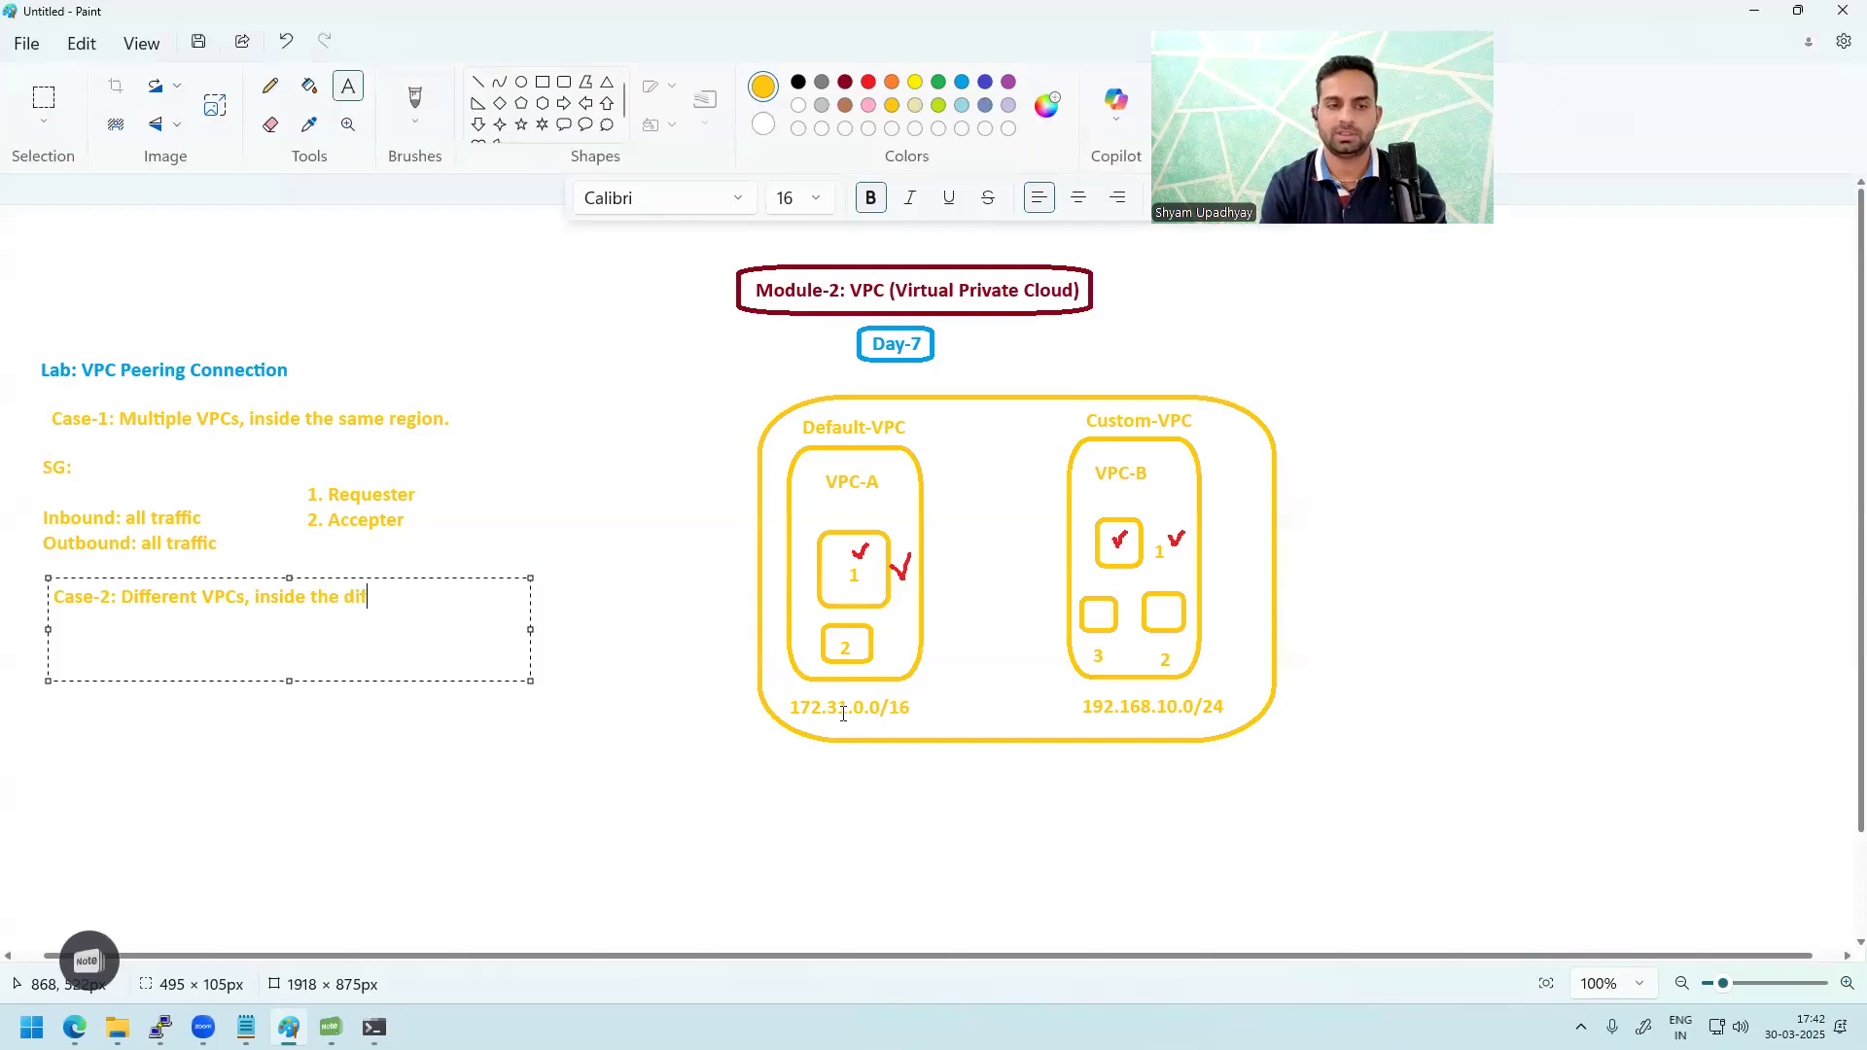
pyautogui.write('ferent')
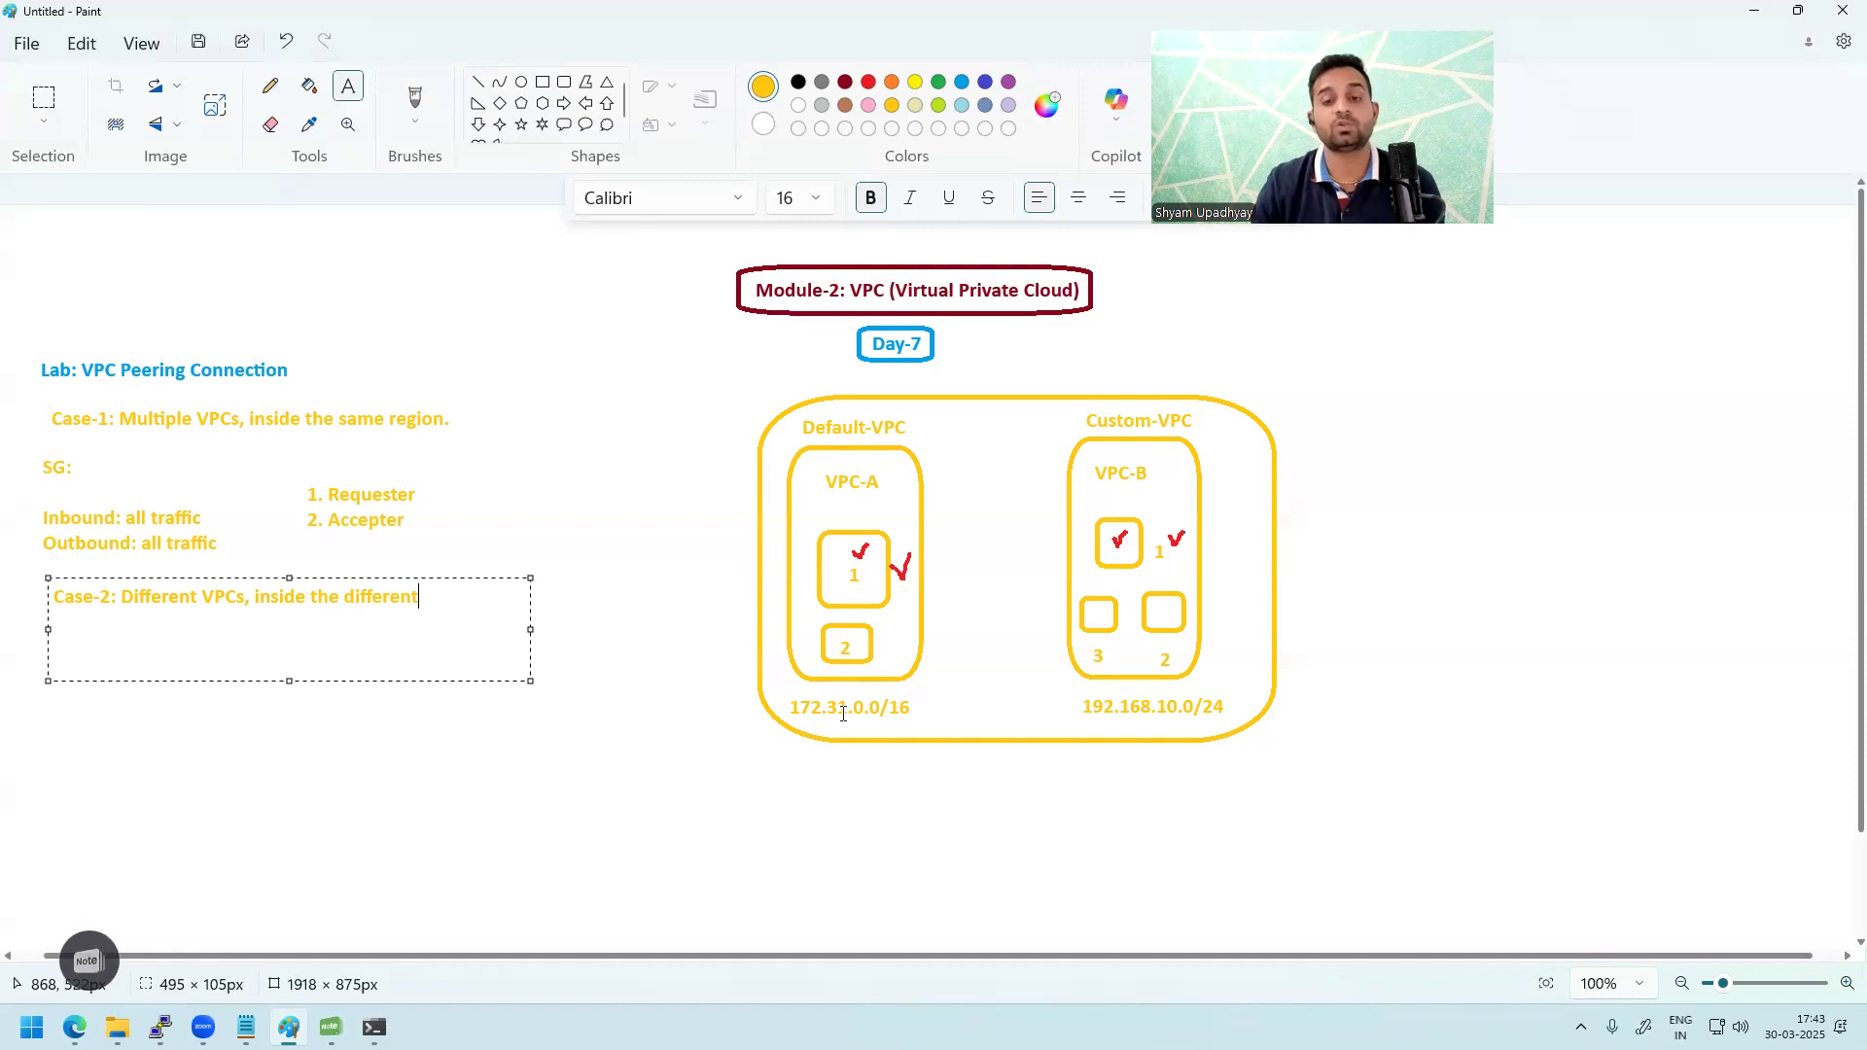
pyautogui.click(820, 846)
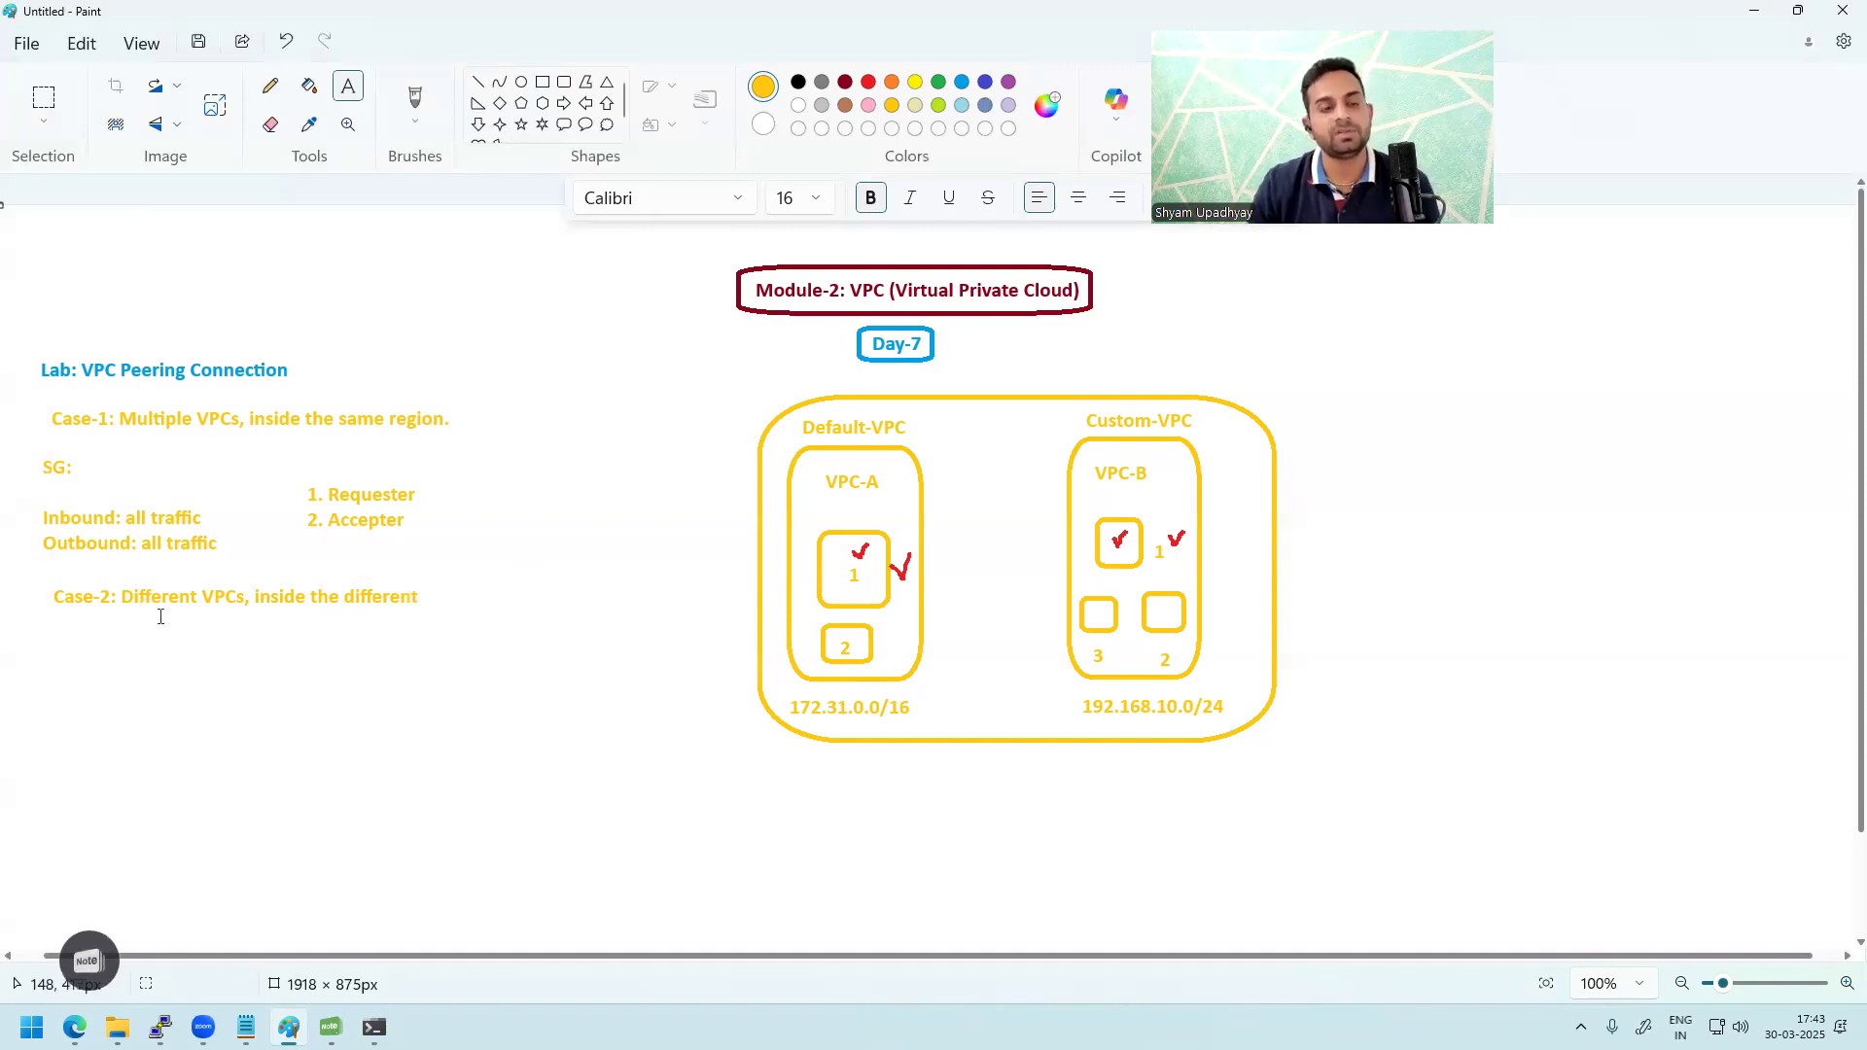
# Step: Complete the Case-2 line with "region" in a separate text box of about 198 × 53 px, aligned with the line
pyautogui.moveTo(424, 581); pyautogui.dragTo(548, 632)
pyautogui.write('region')
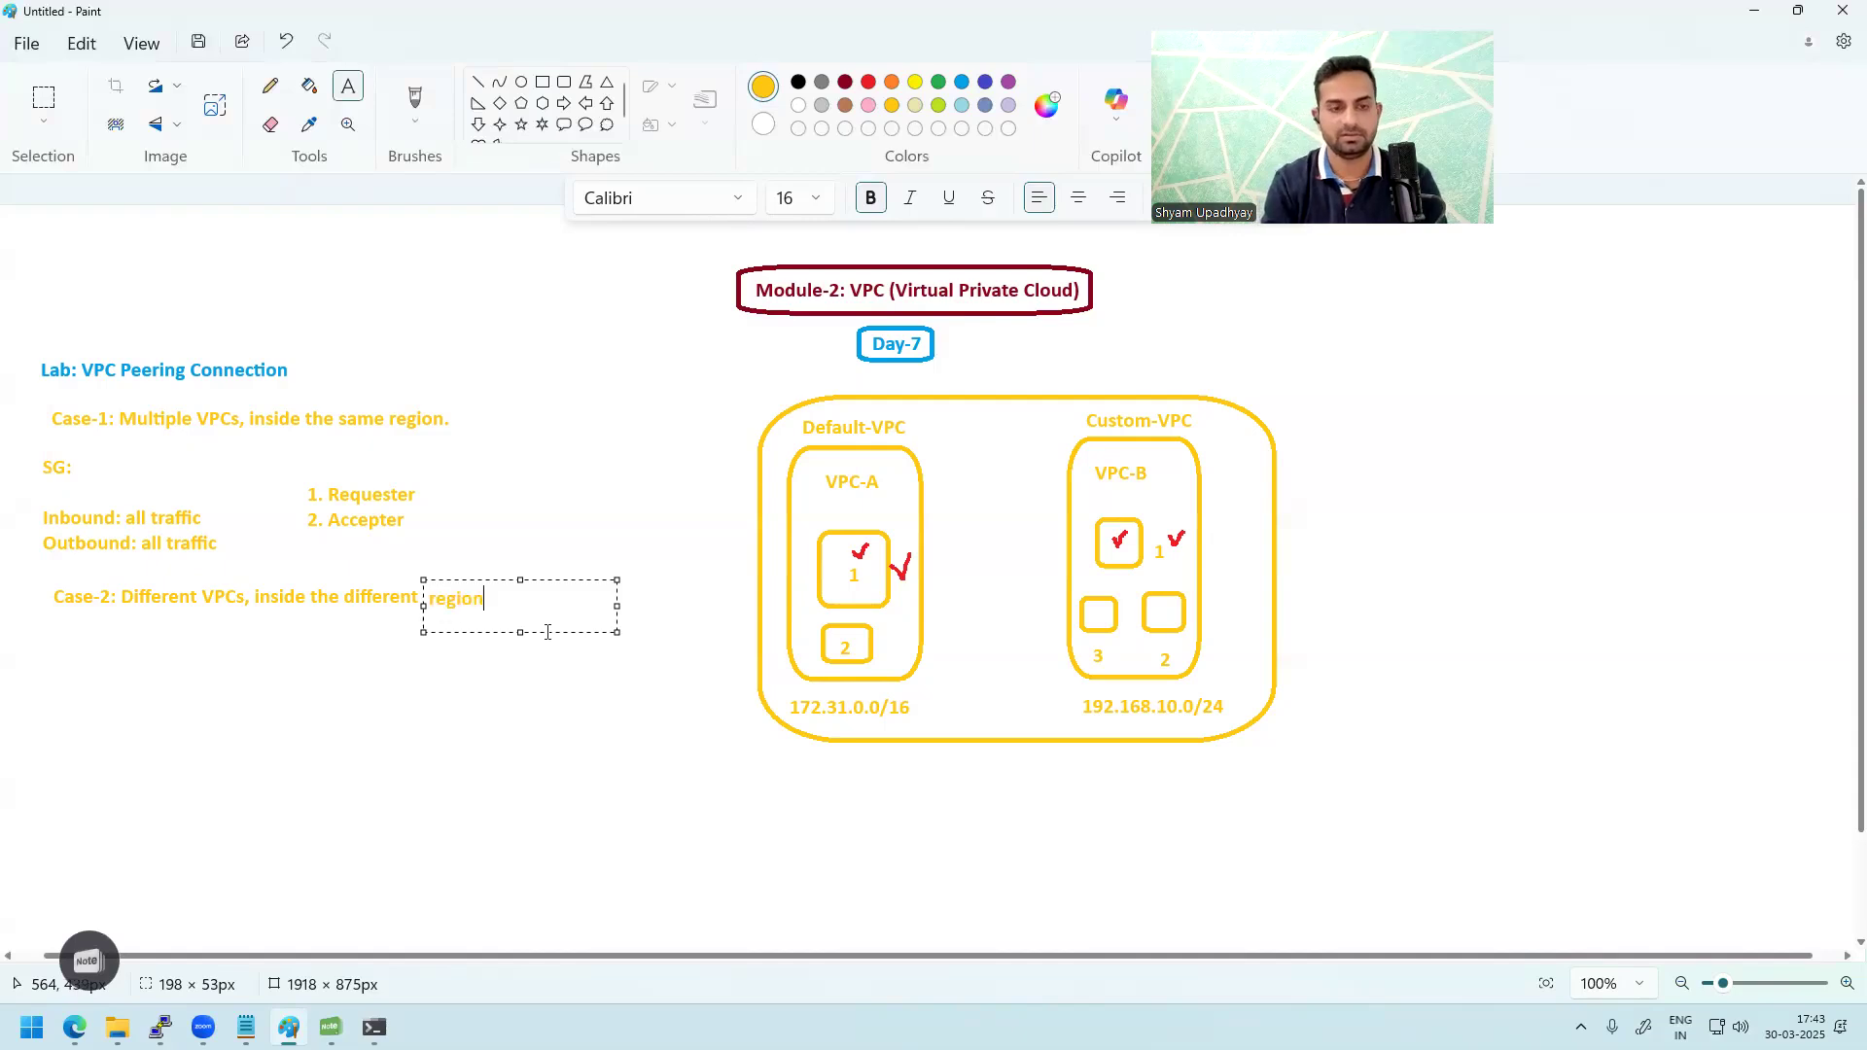
pyautogui.moveTo(557, 580); pyautogui.dragTo(553, 577)
pyautogui.click(580, 709)
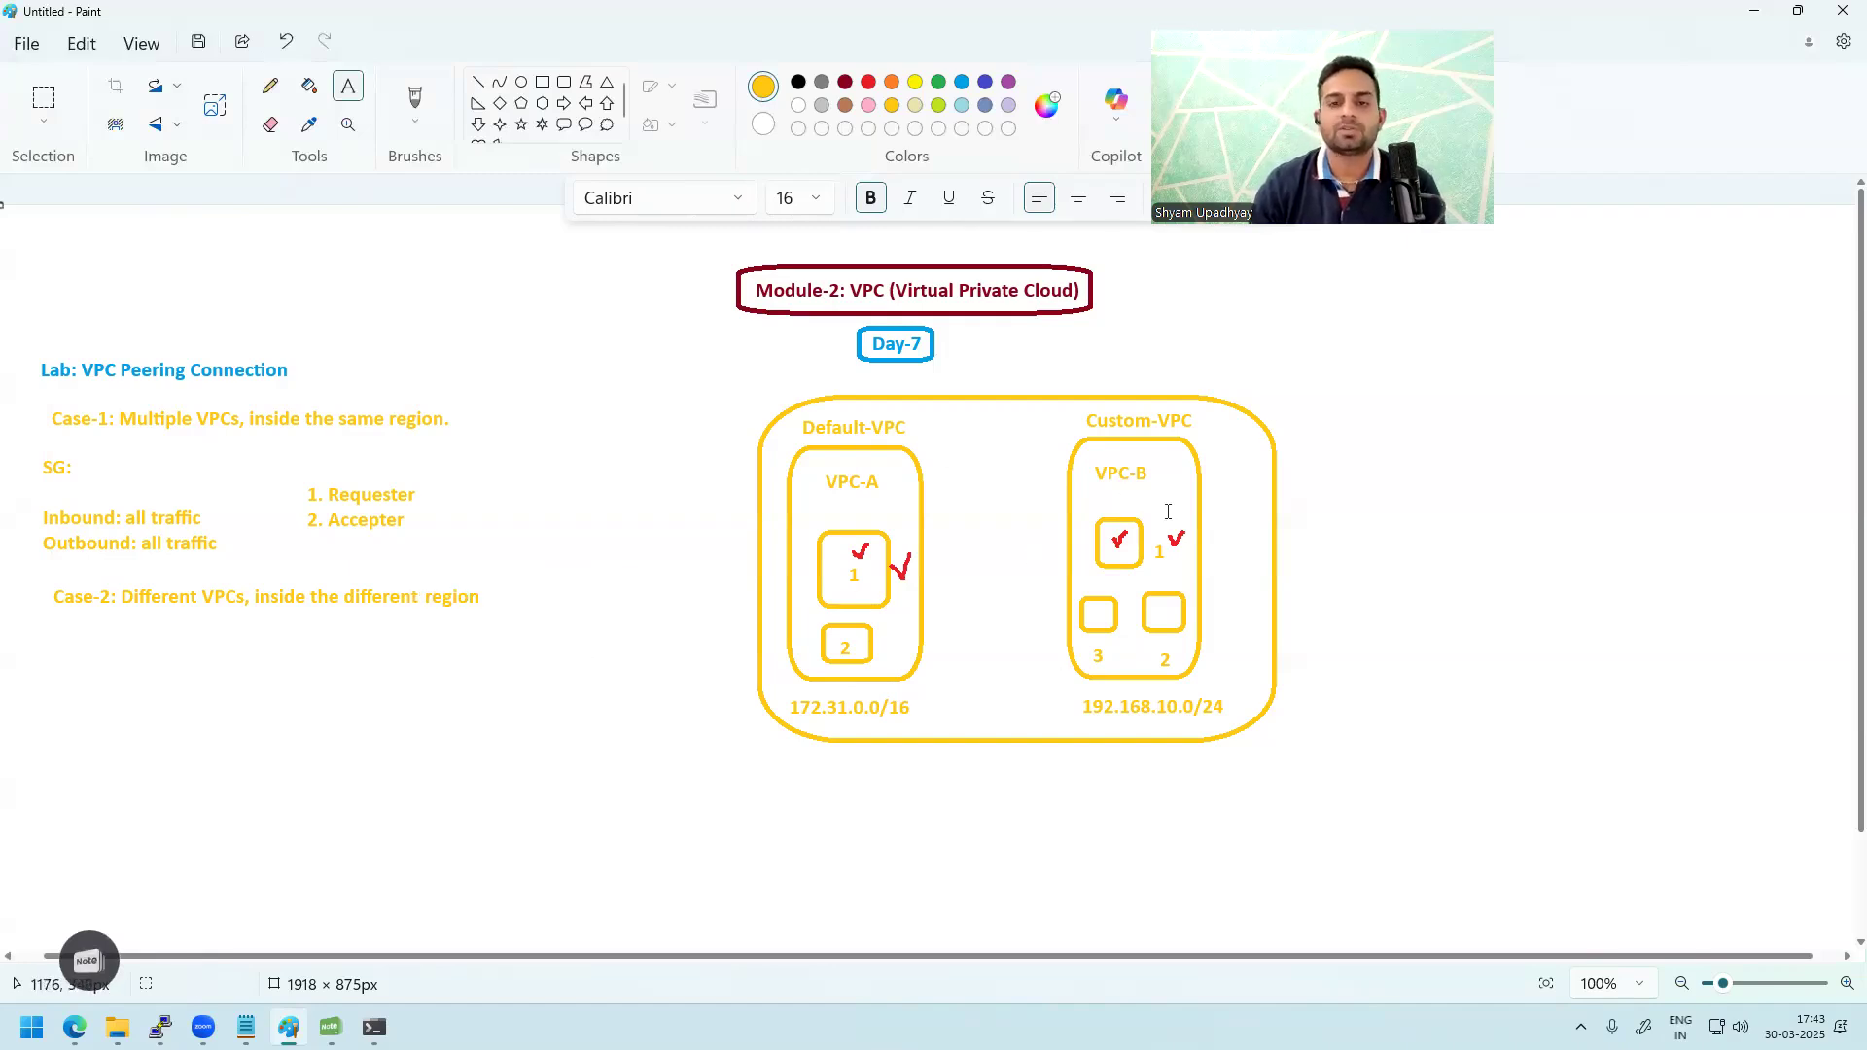
# Step: Add a red "AWS" label above Custom-VPC in a text box of about 286 × 36 px
pyautogui.click(868, 82)
pyautogui.moveTo(1123, 356); pyautogui.dragTo(1402, 388)
pyautogui.write('AWS')
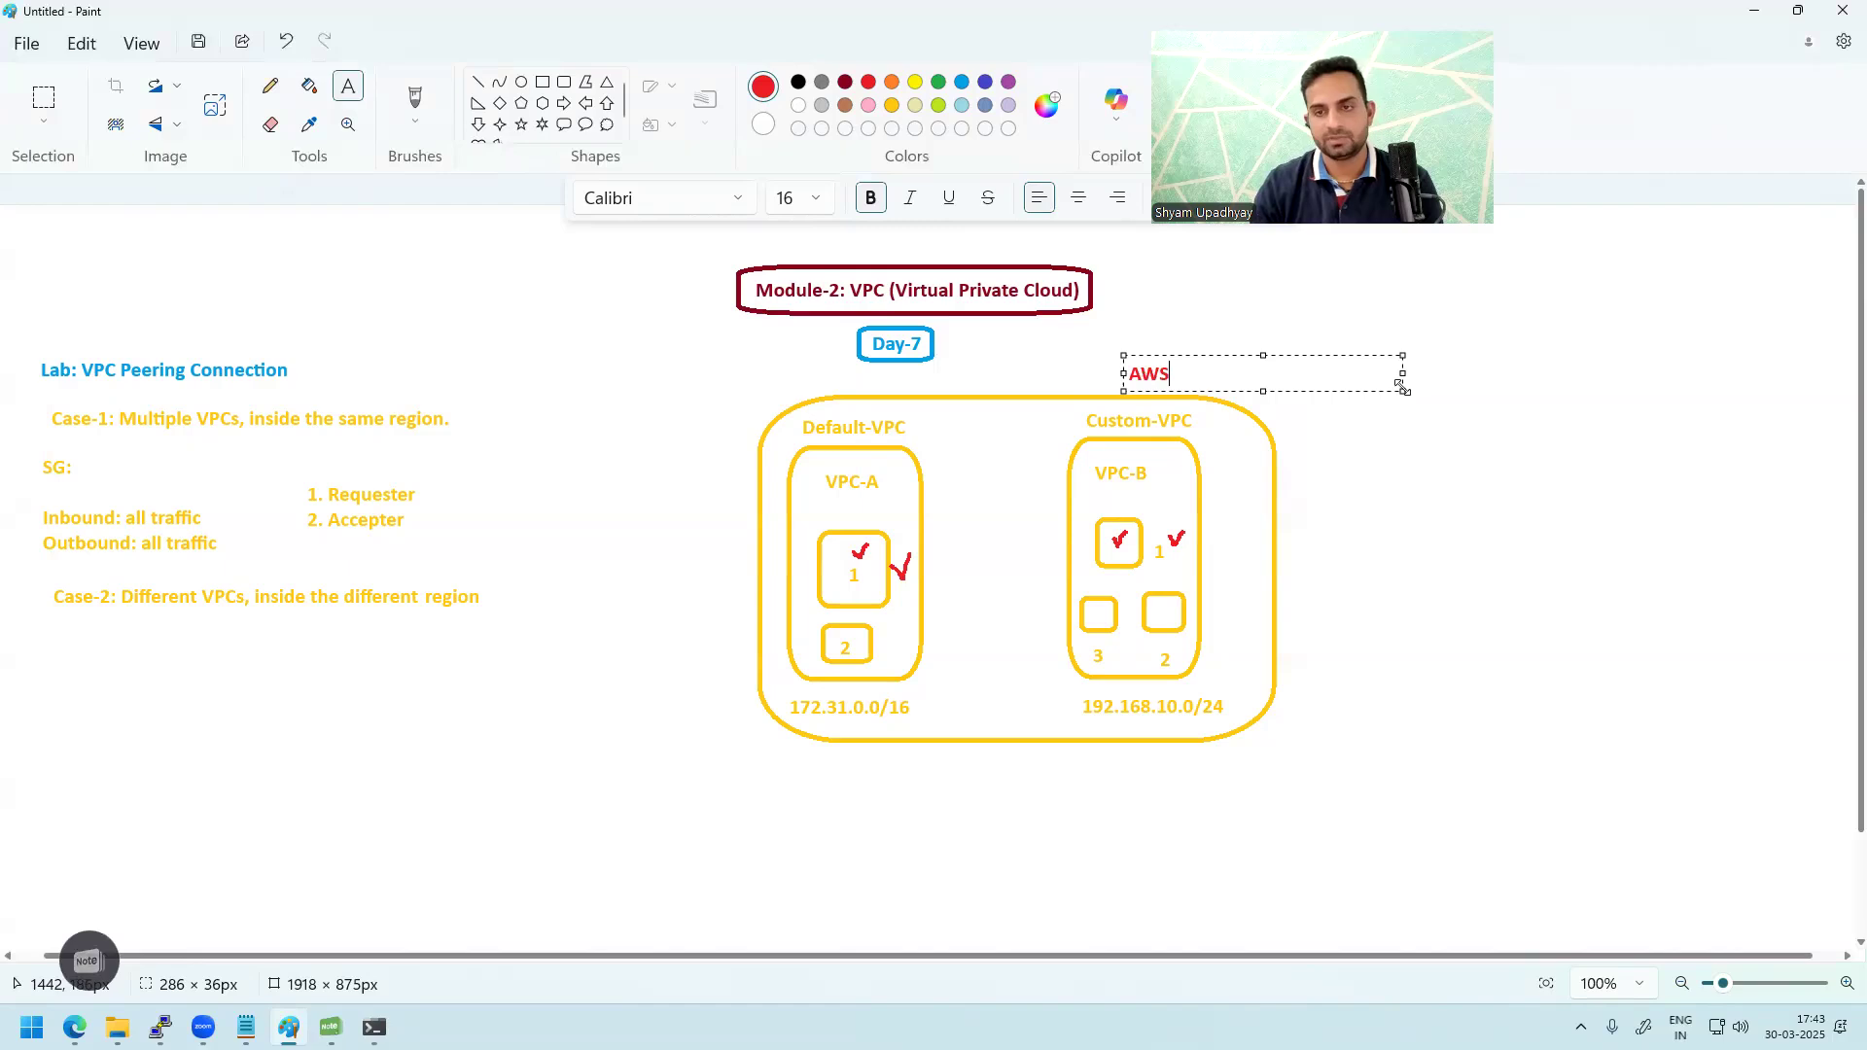
pyautogui.click(1361, 584)
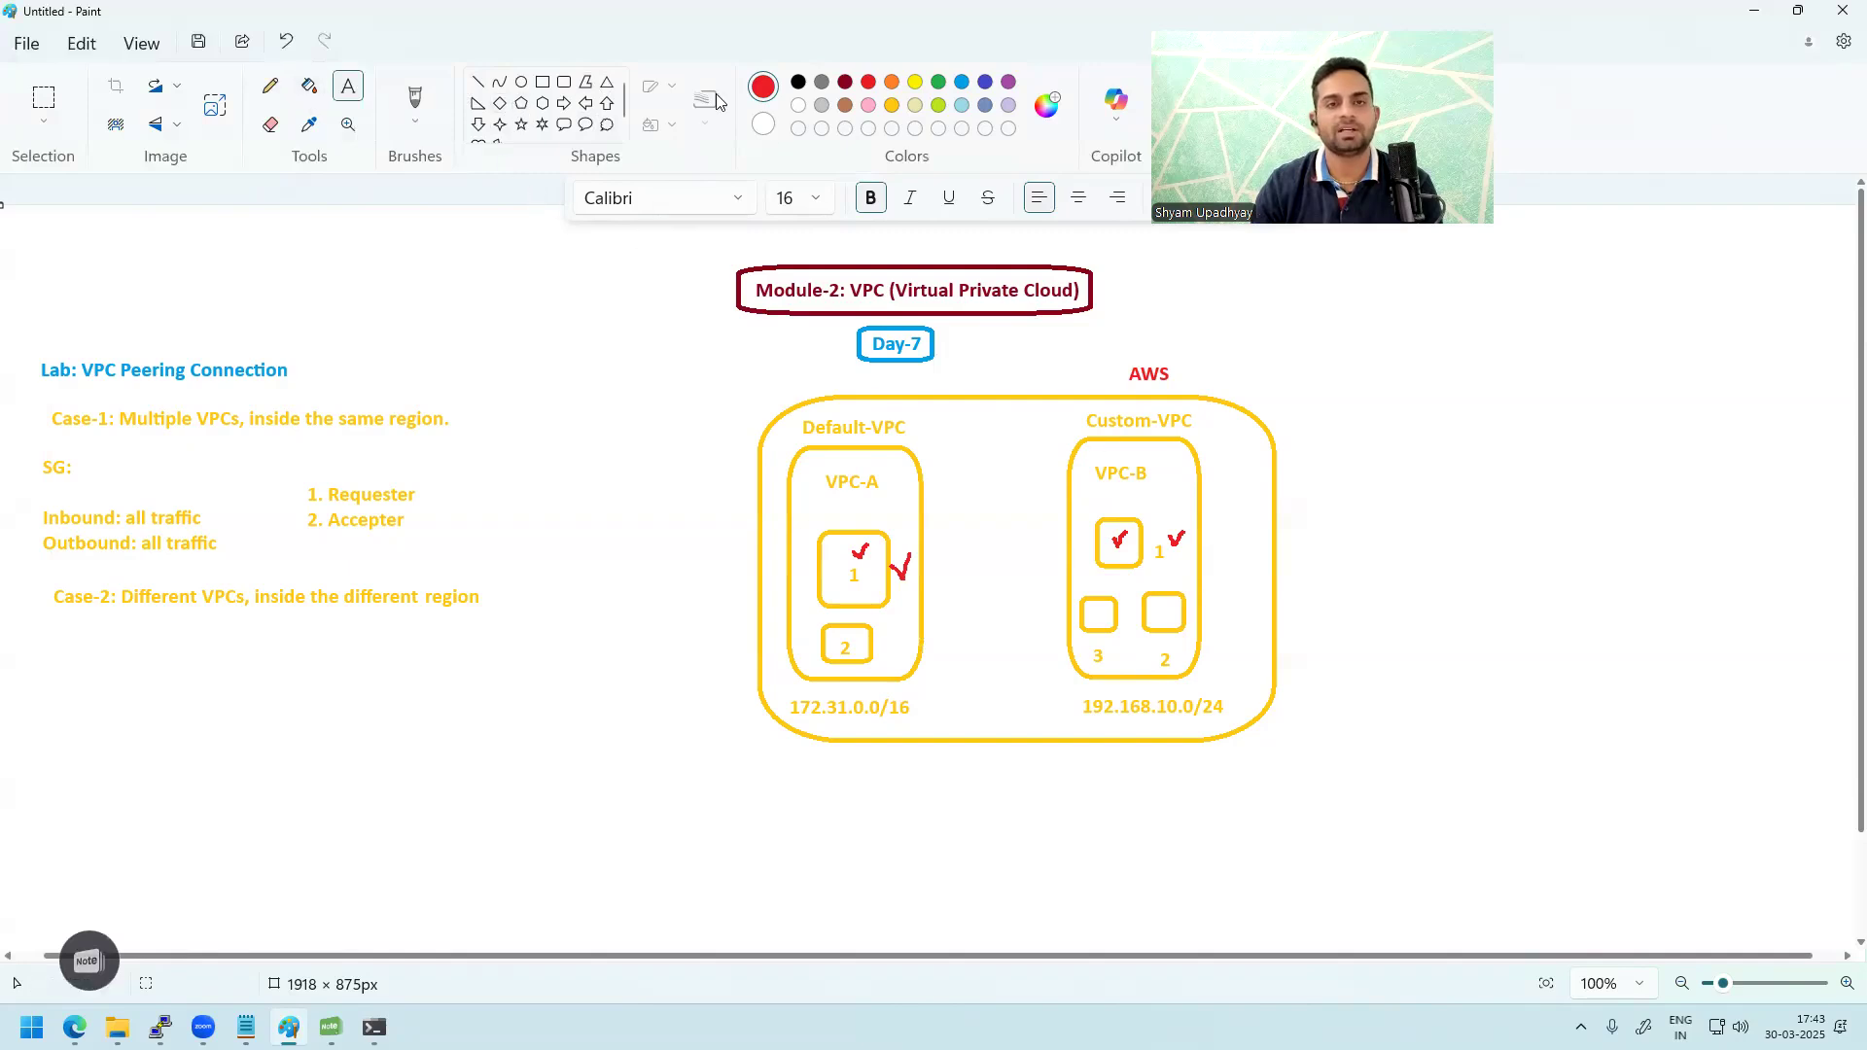
# Step: Add an indigo "ap-south-1" label beside VPC-B in a text box of about 386 × 69 px
pyautogui.click(985, 82)
pyautogui.moveTo(1206, 527); pyautogui.dragTo(1582, 593)
pyautogui.write('ap')
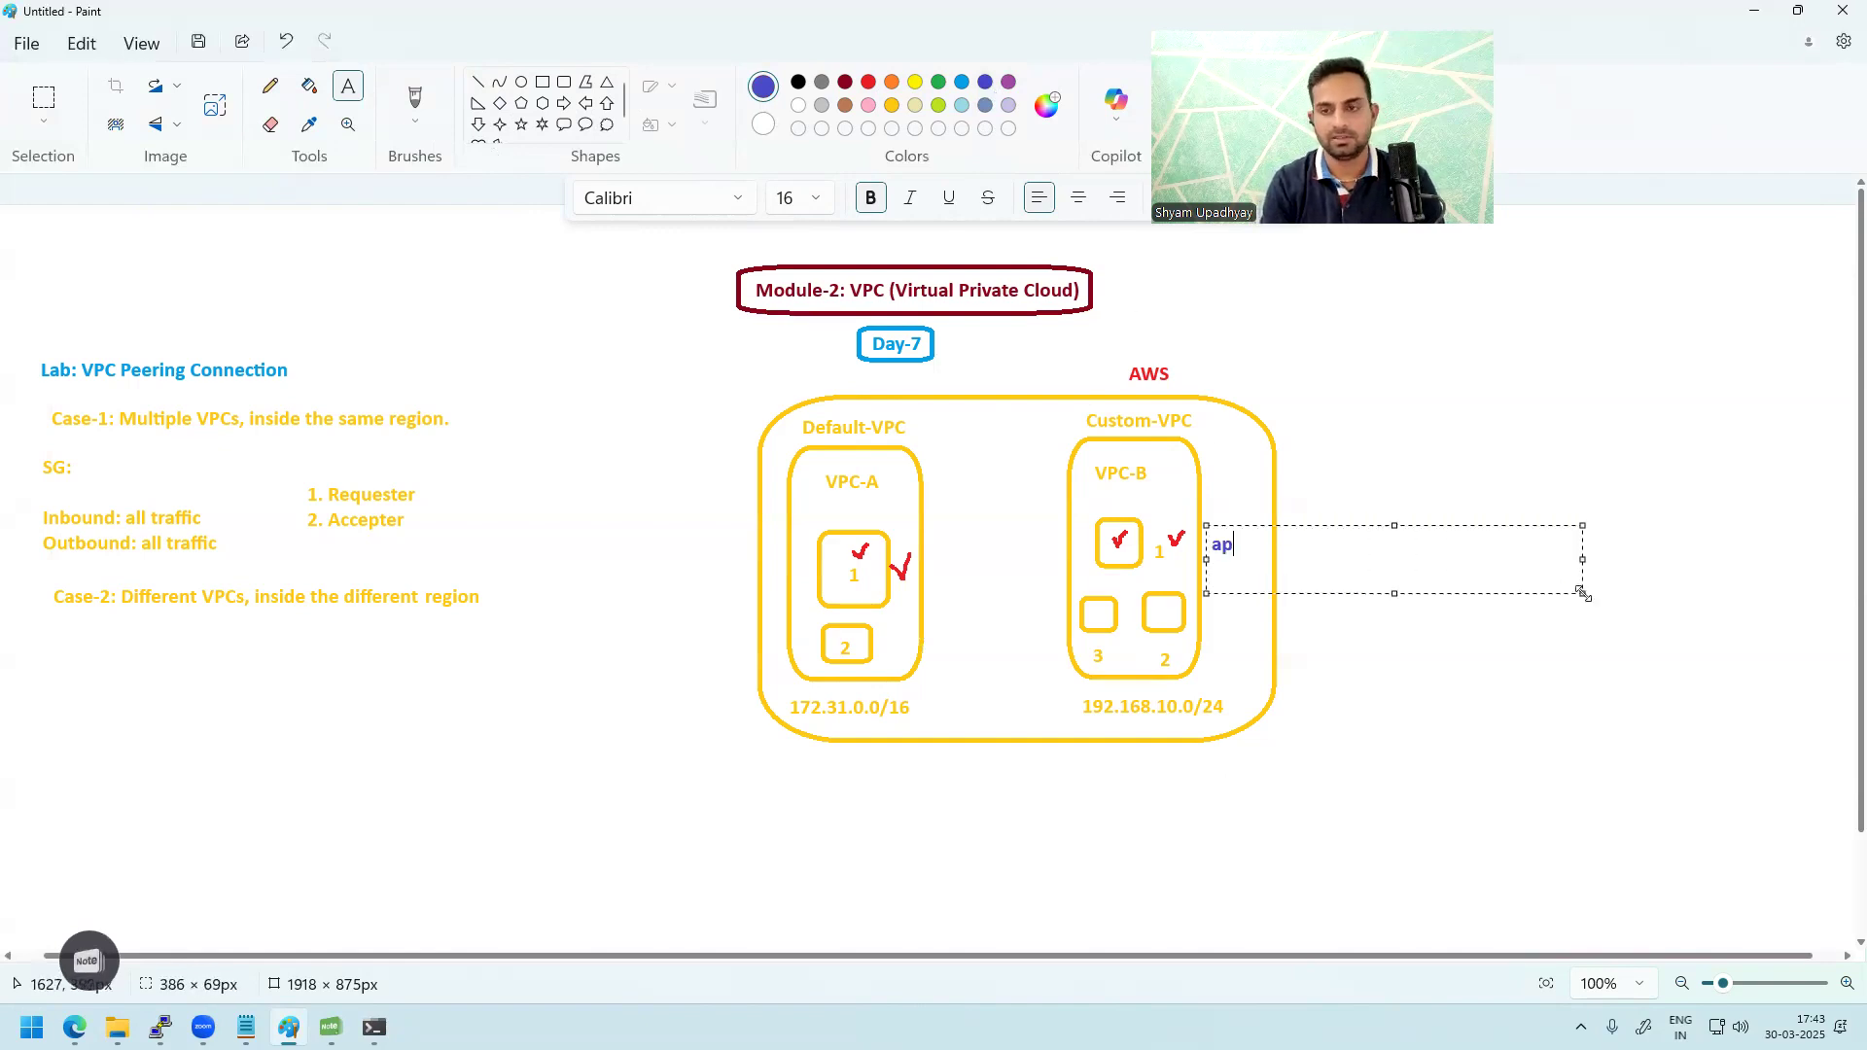
pyautogui.write('-south-1')
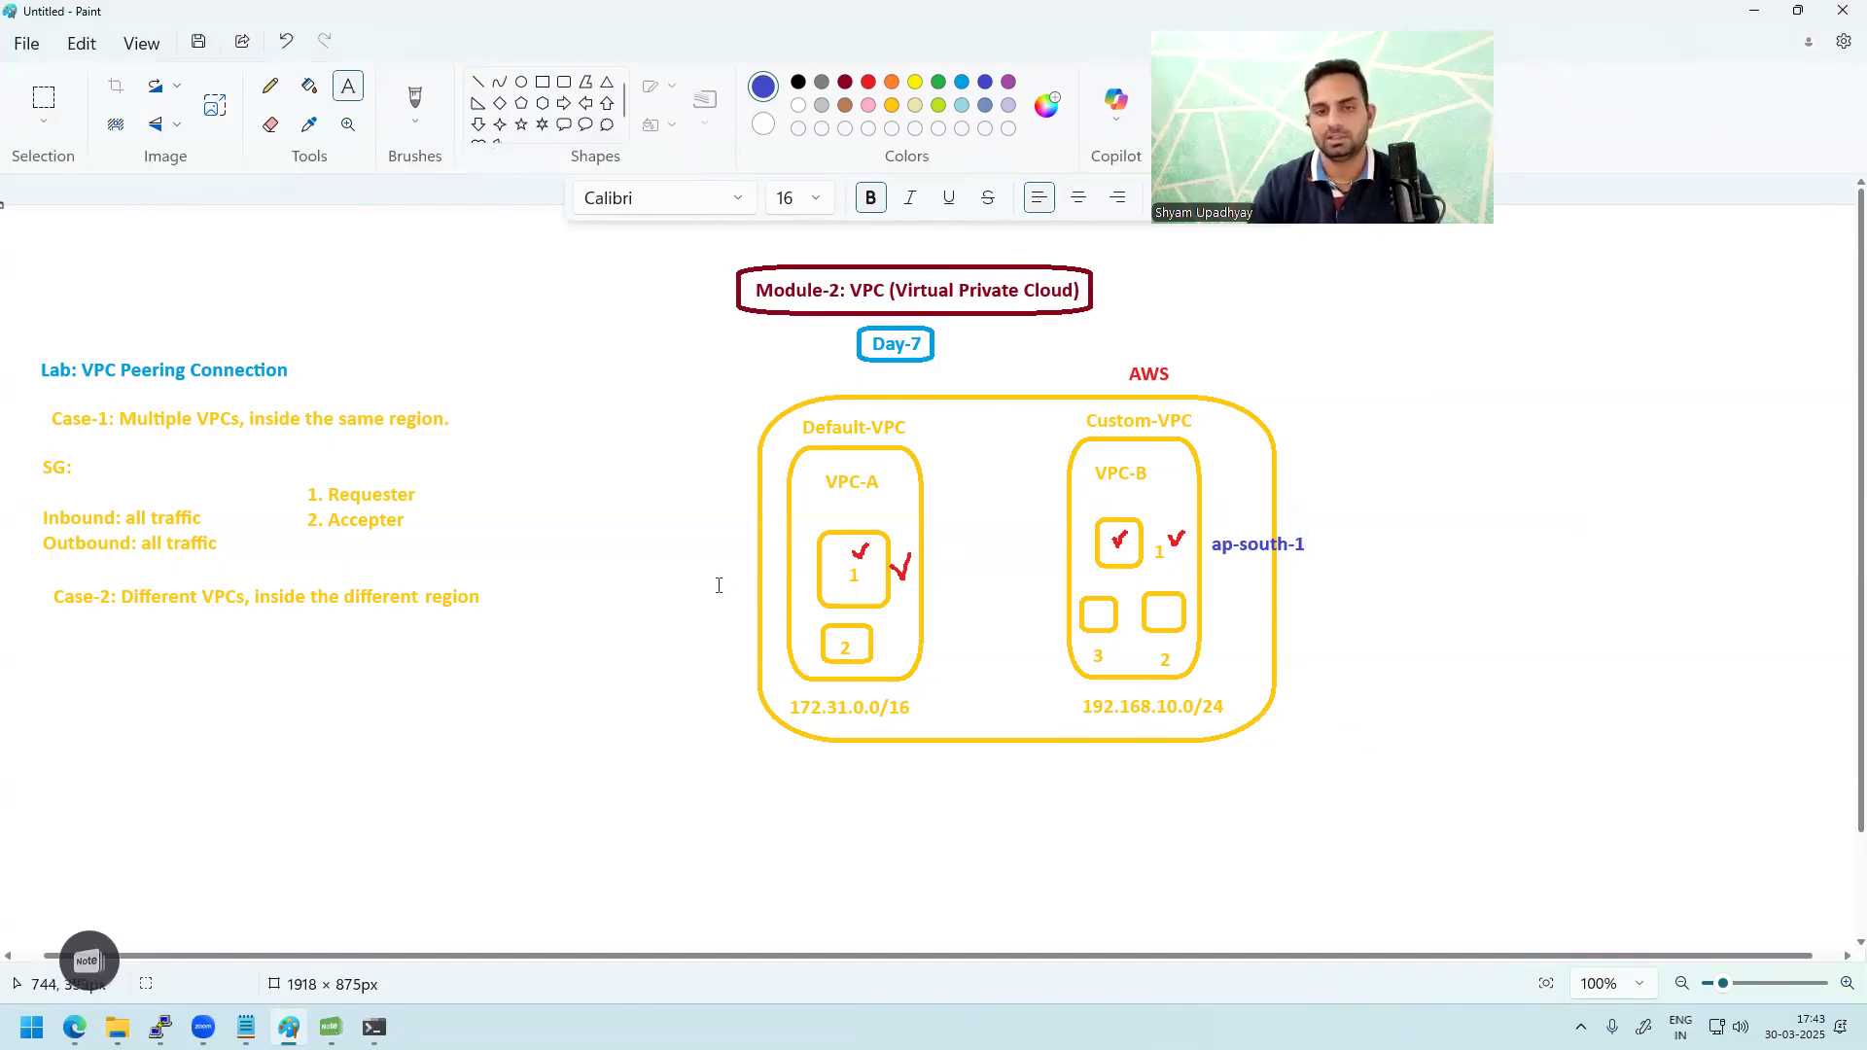
# Step: Add an indigo "us-east-1" label beside VPC-A in a text box of about 198 × 37 px, shifting it slightly toward the VPC-A frame
pyautogui.moveTo(672, 540); pyautogui.dragTo(819, 576)
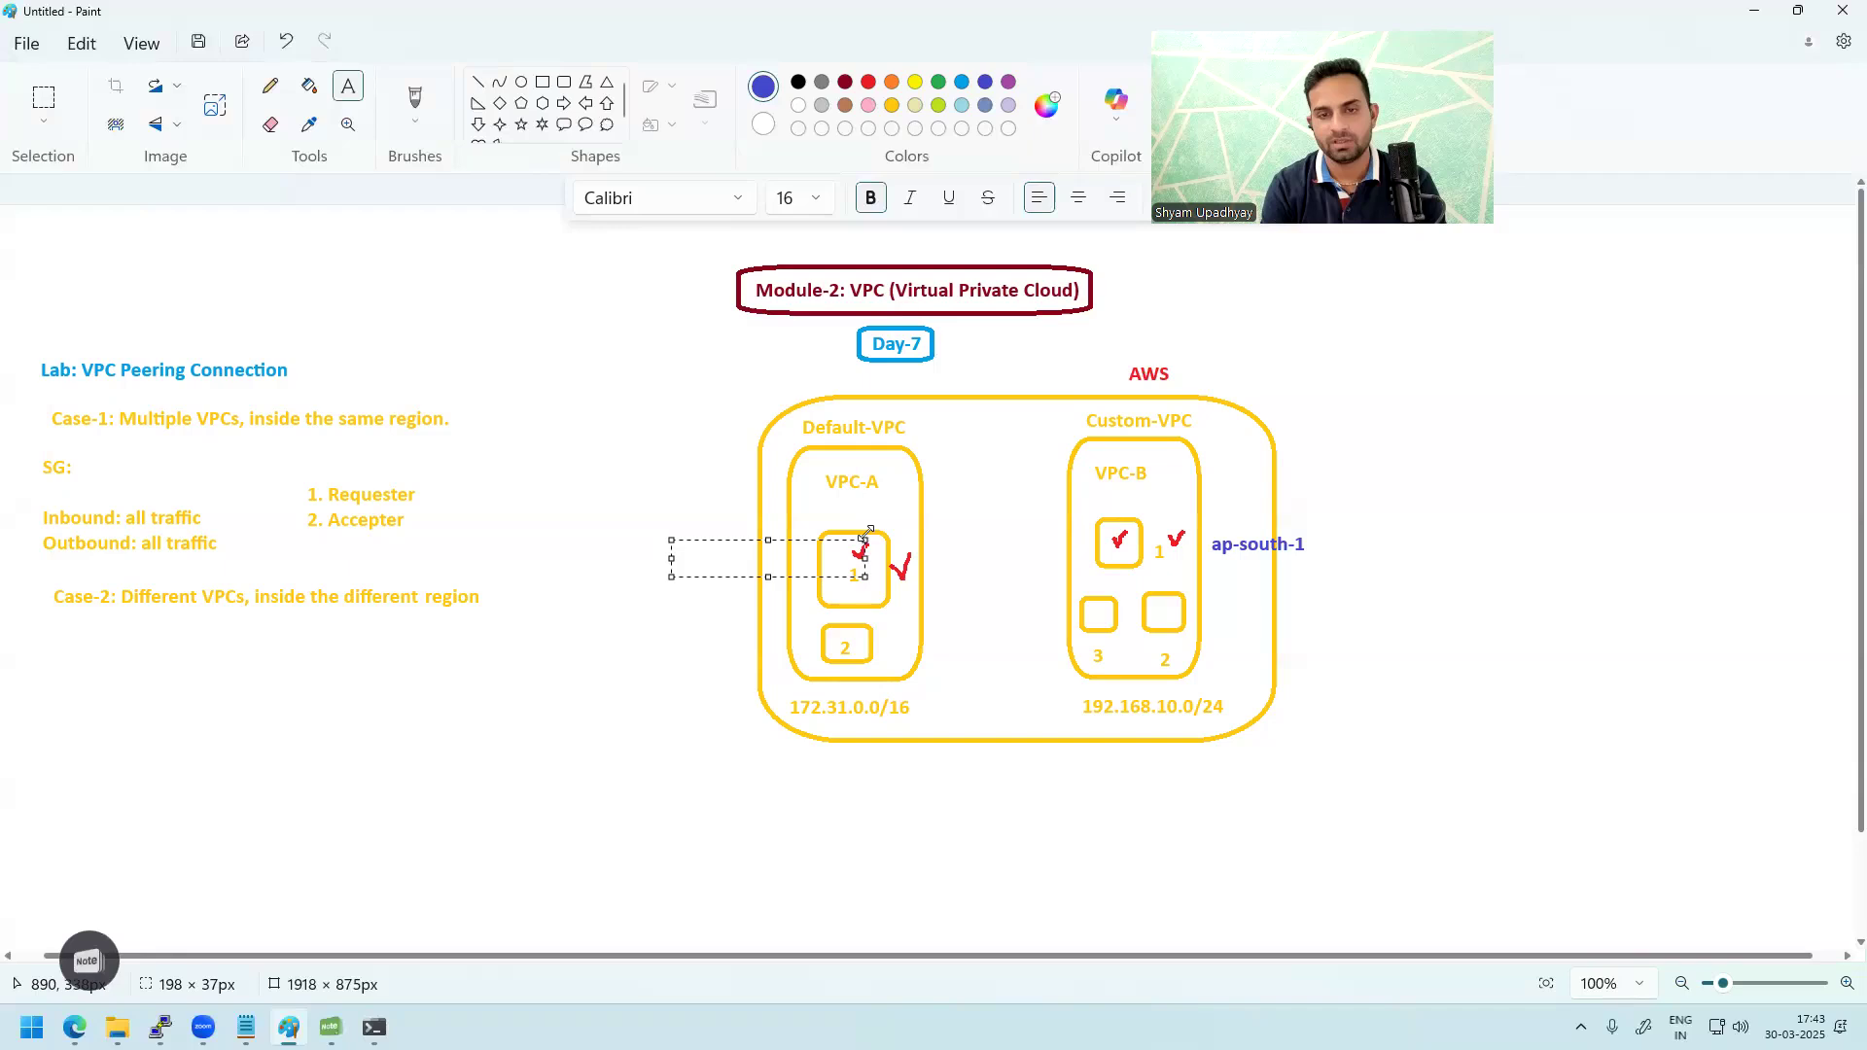
pyautogui.write('us-east-1')
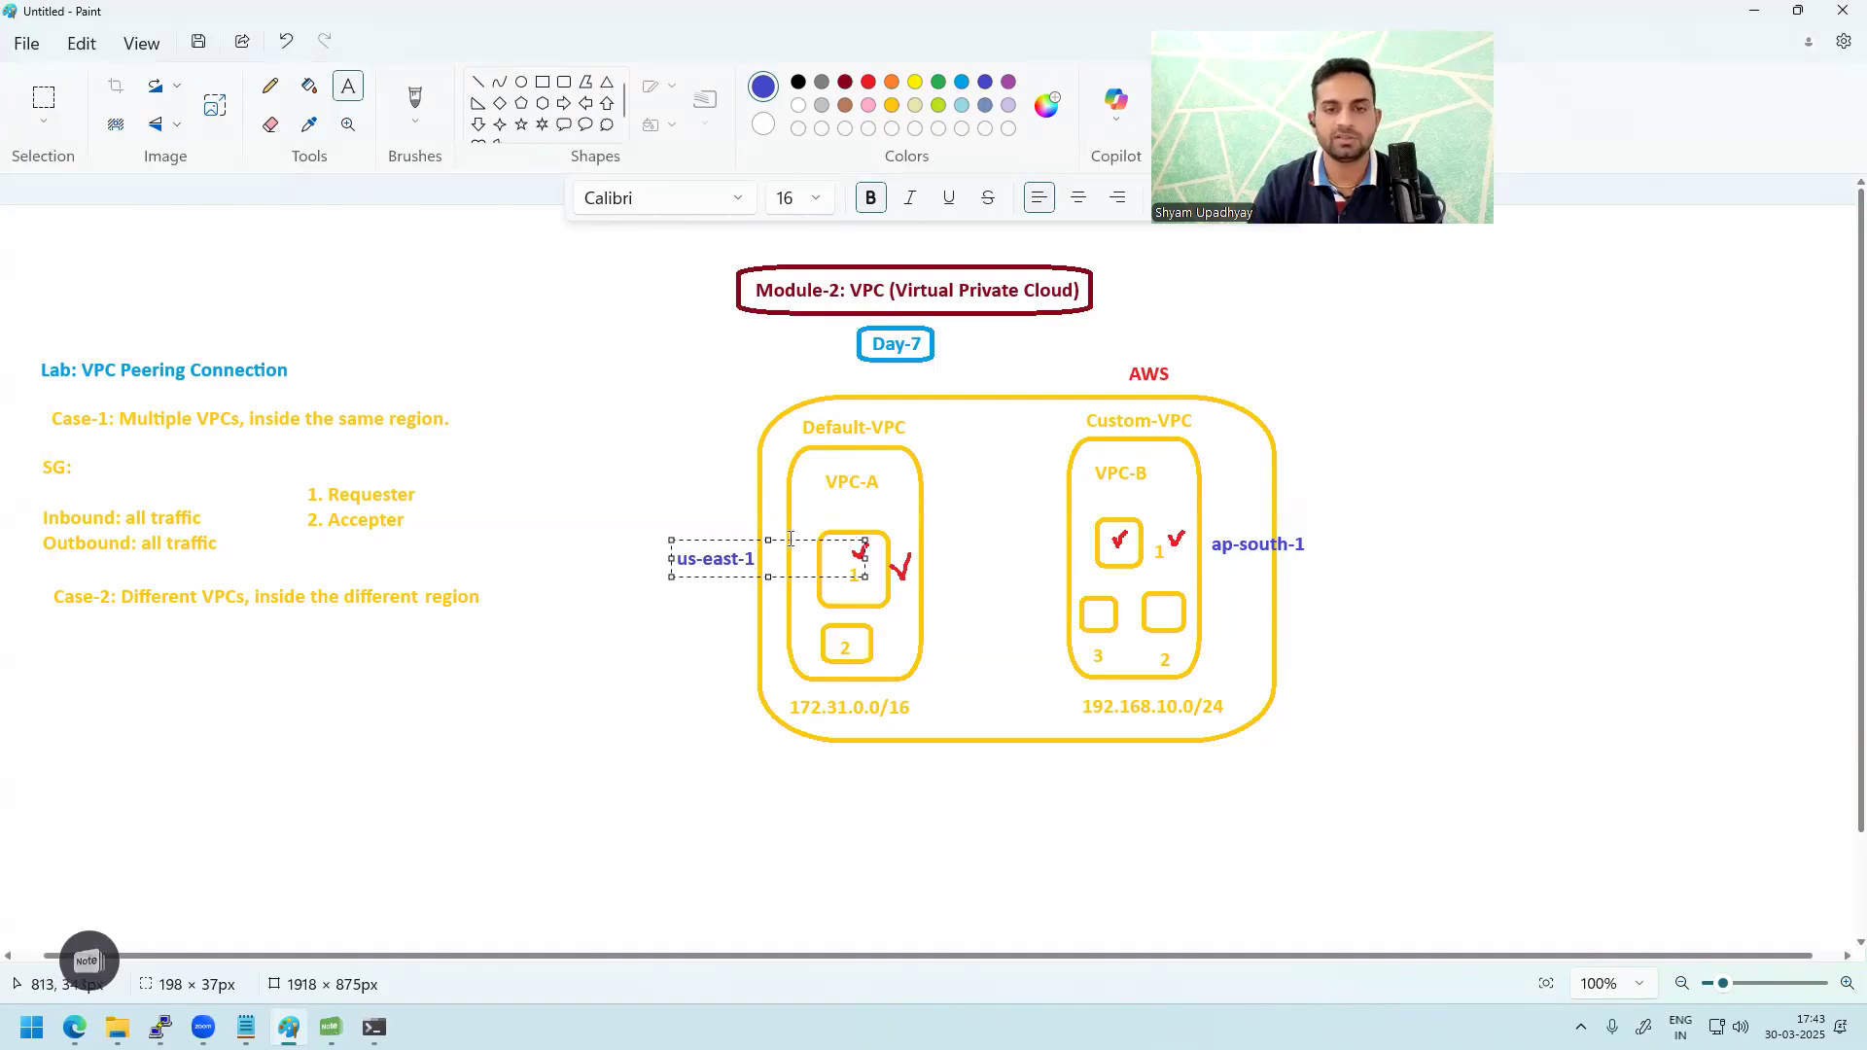
pyautogui.moveTo(800, 542); pyautogui.dragTo(819, 542)
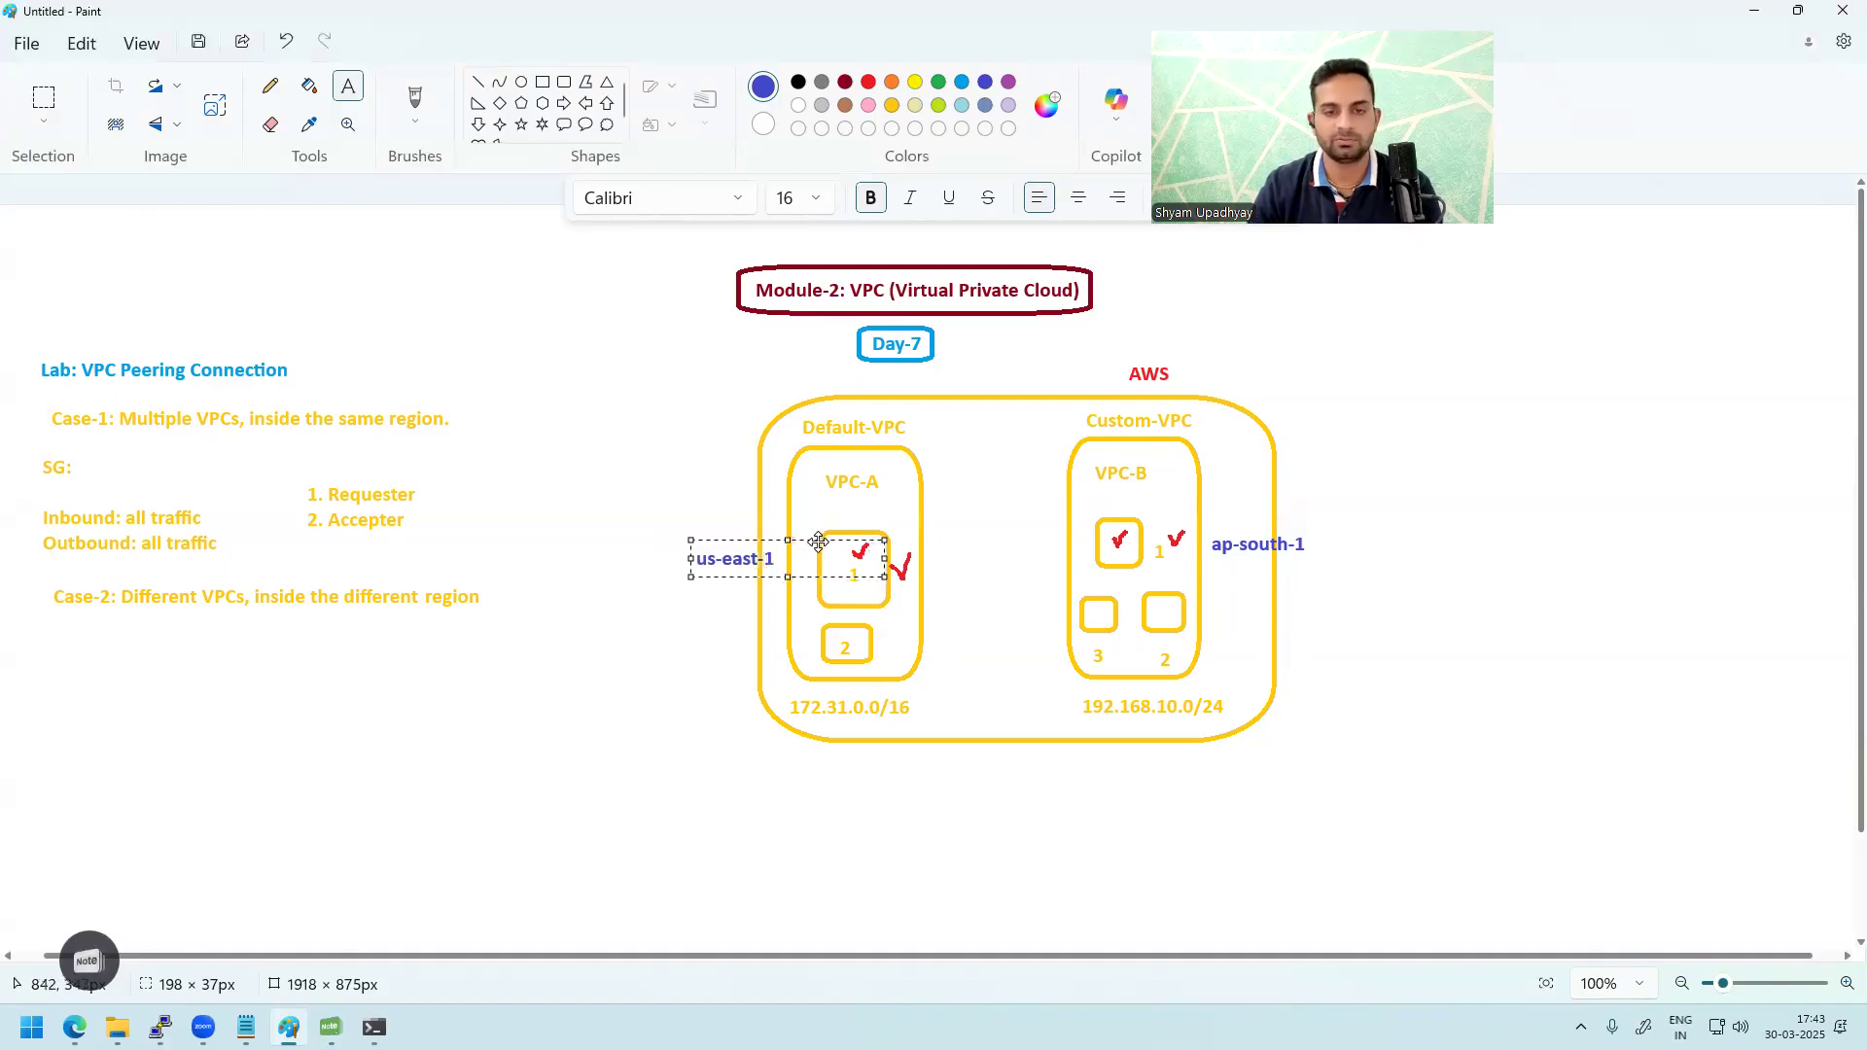
pyautogui.click(1054, 787)
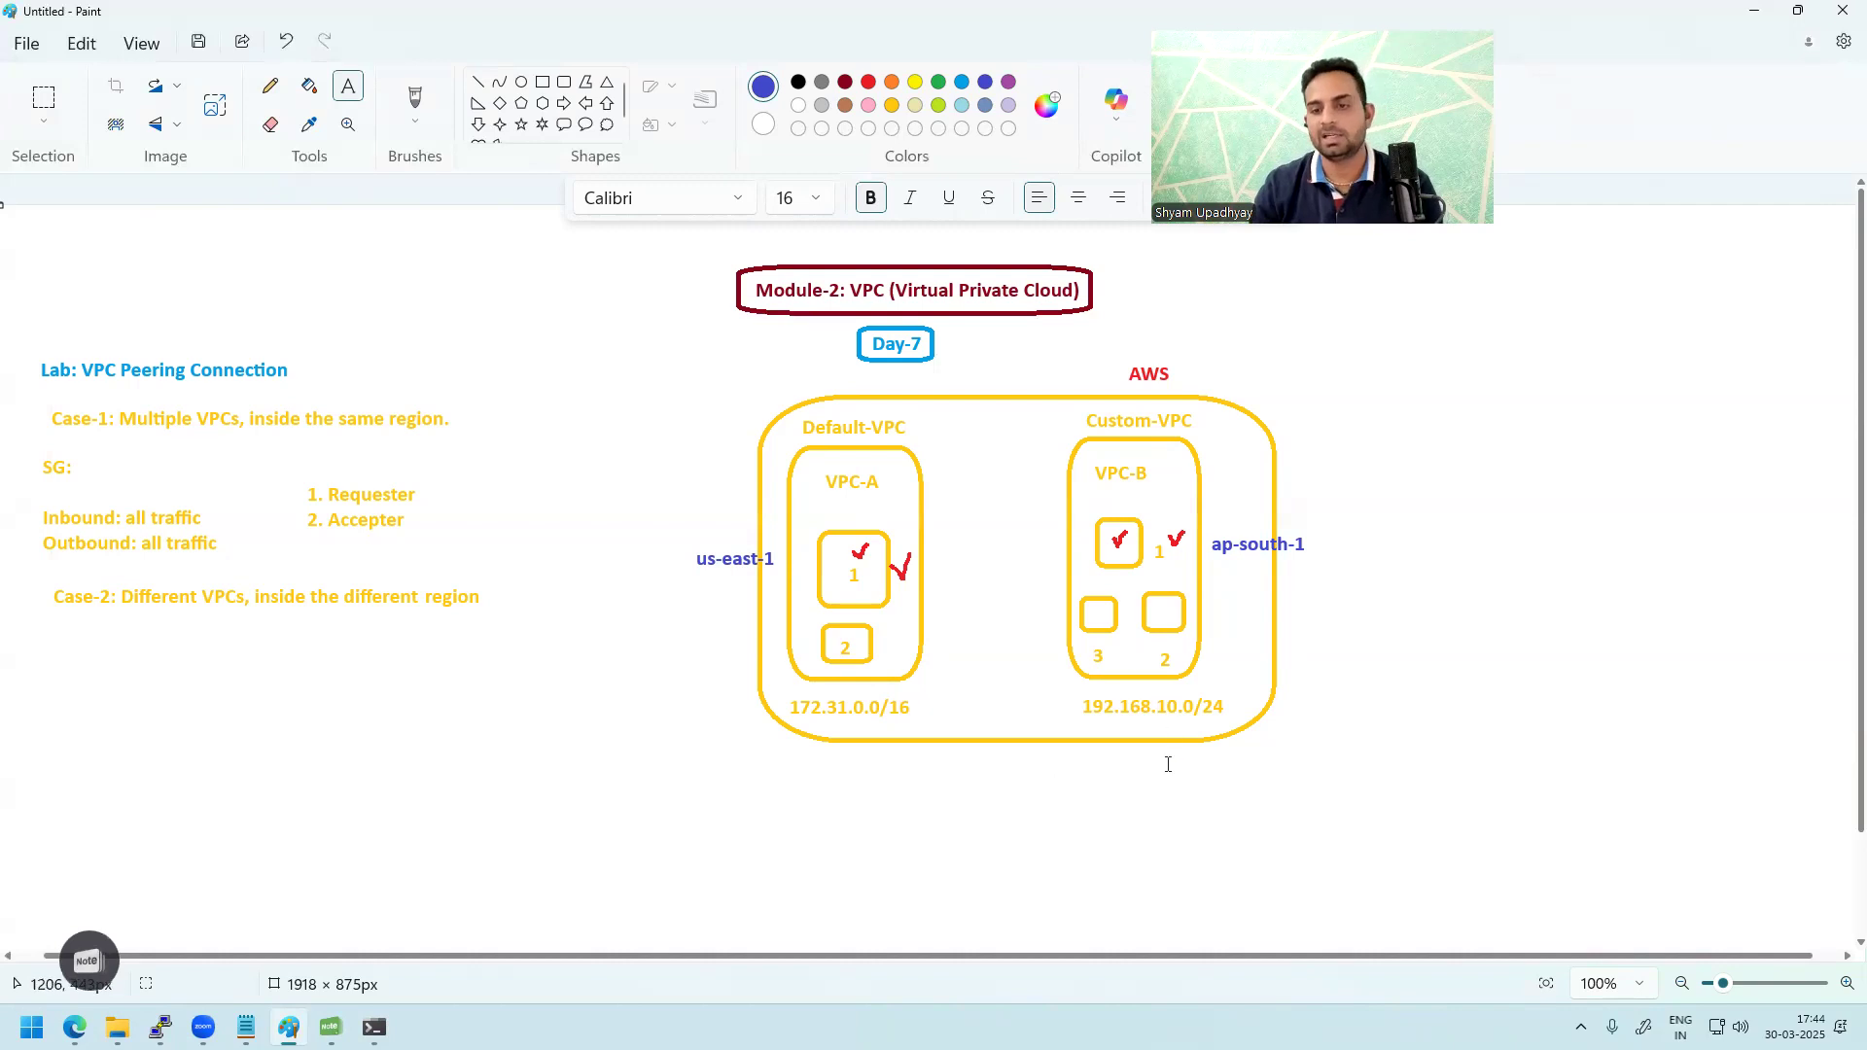
# Step: Switch to the AWS console in Edge, terminate the Server1-VPCA instance, dismiss the notification and refresh the instance list
pyautogui.click(75, 1027)
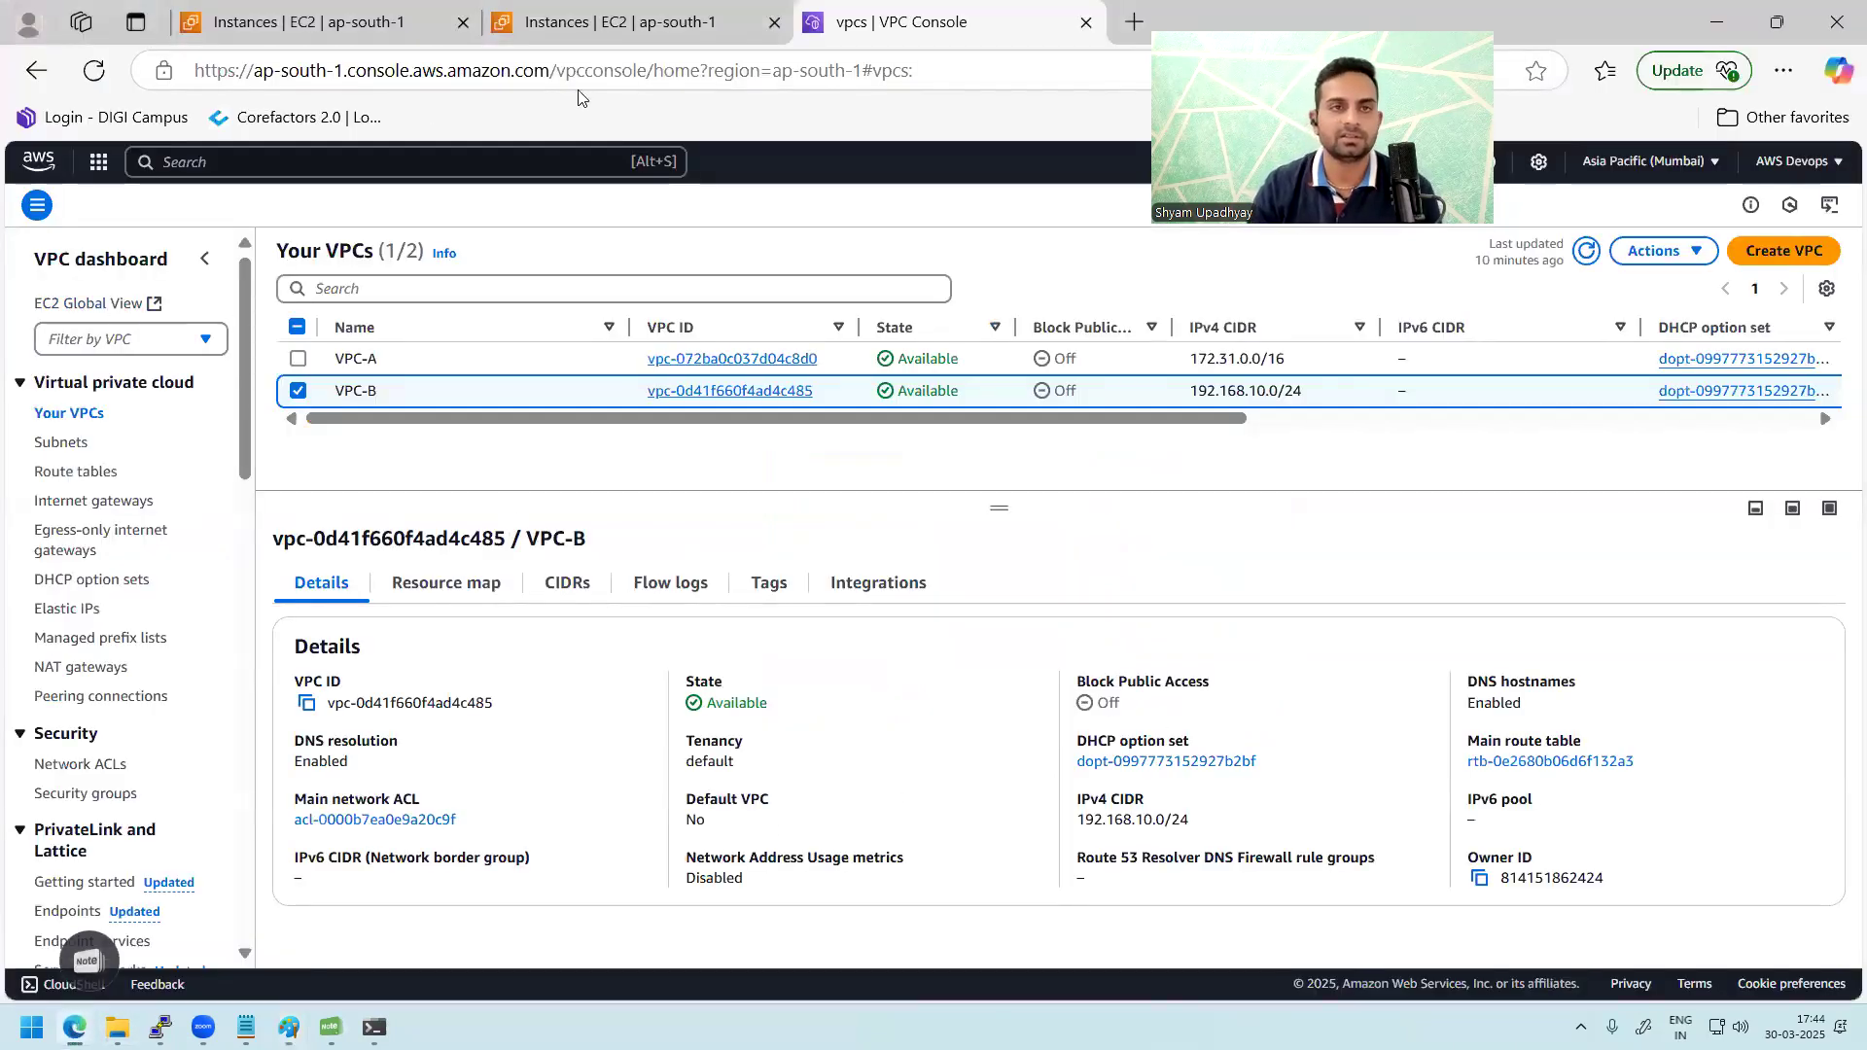
pyautogui.click(762, 37)
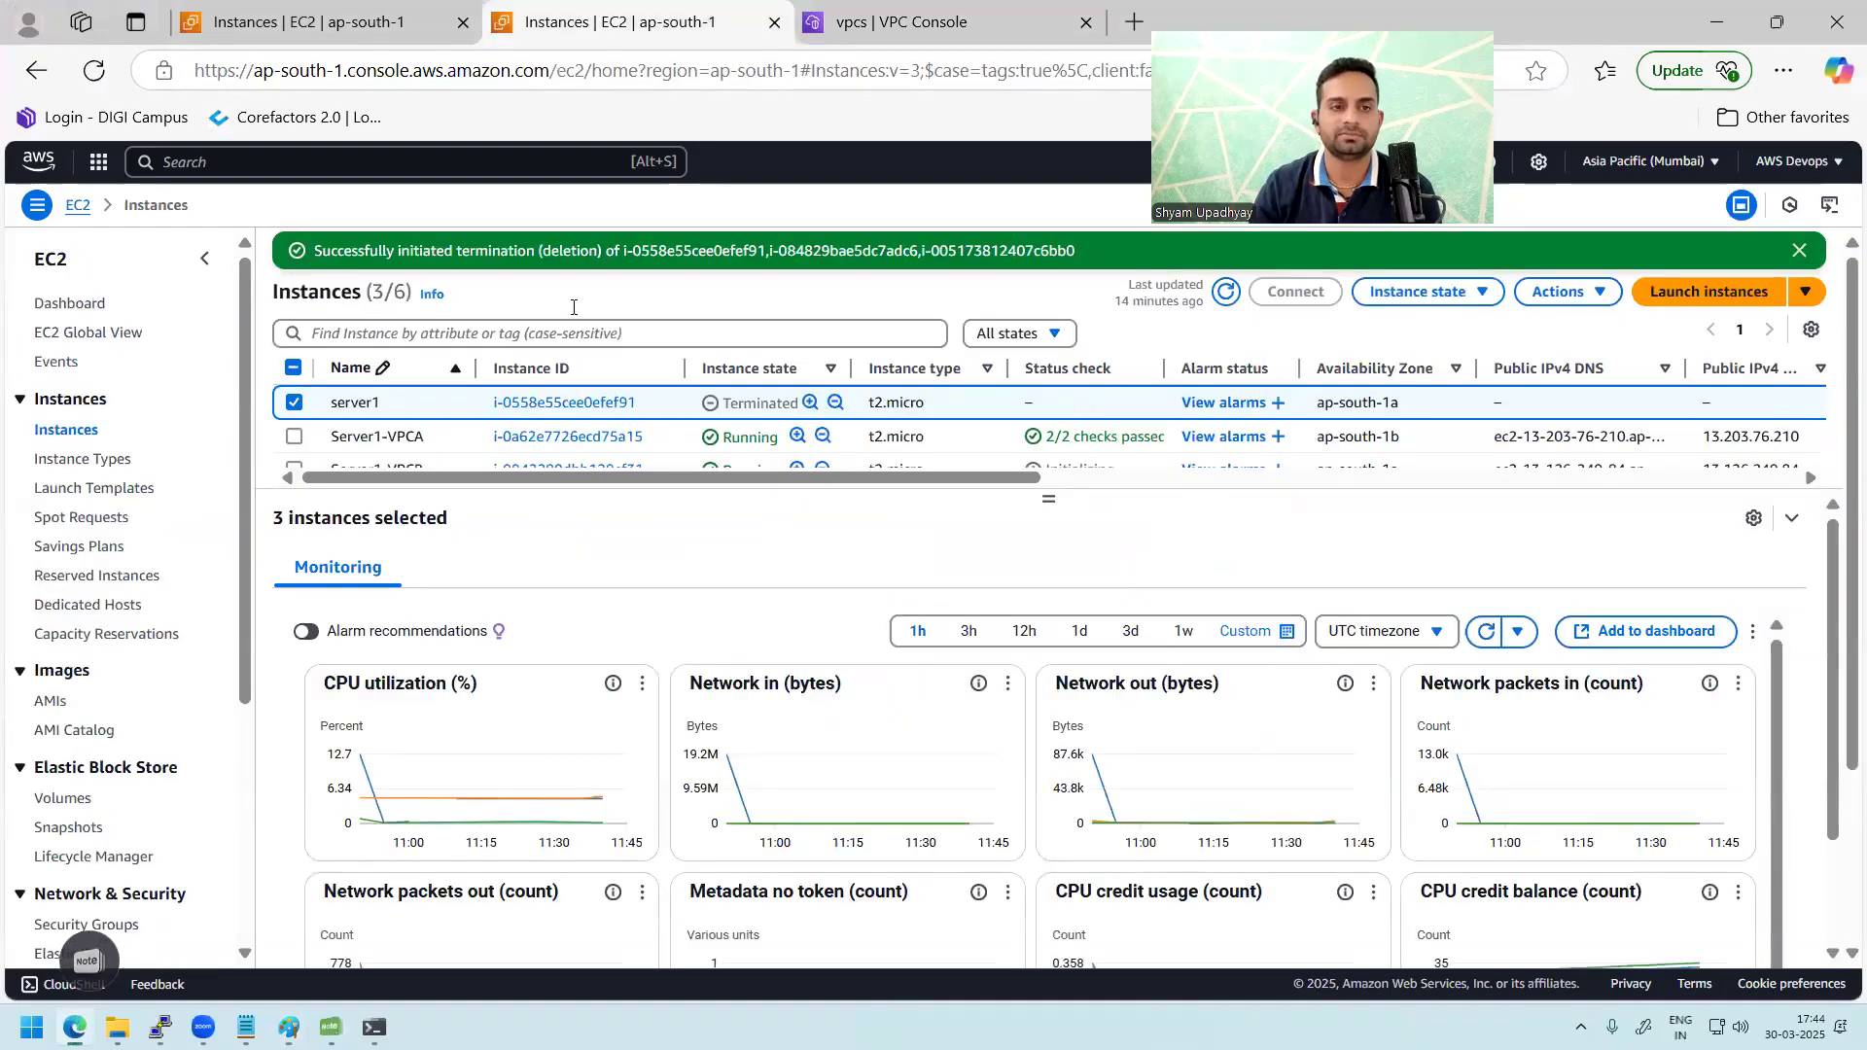
pyautogui.click(406, 33)
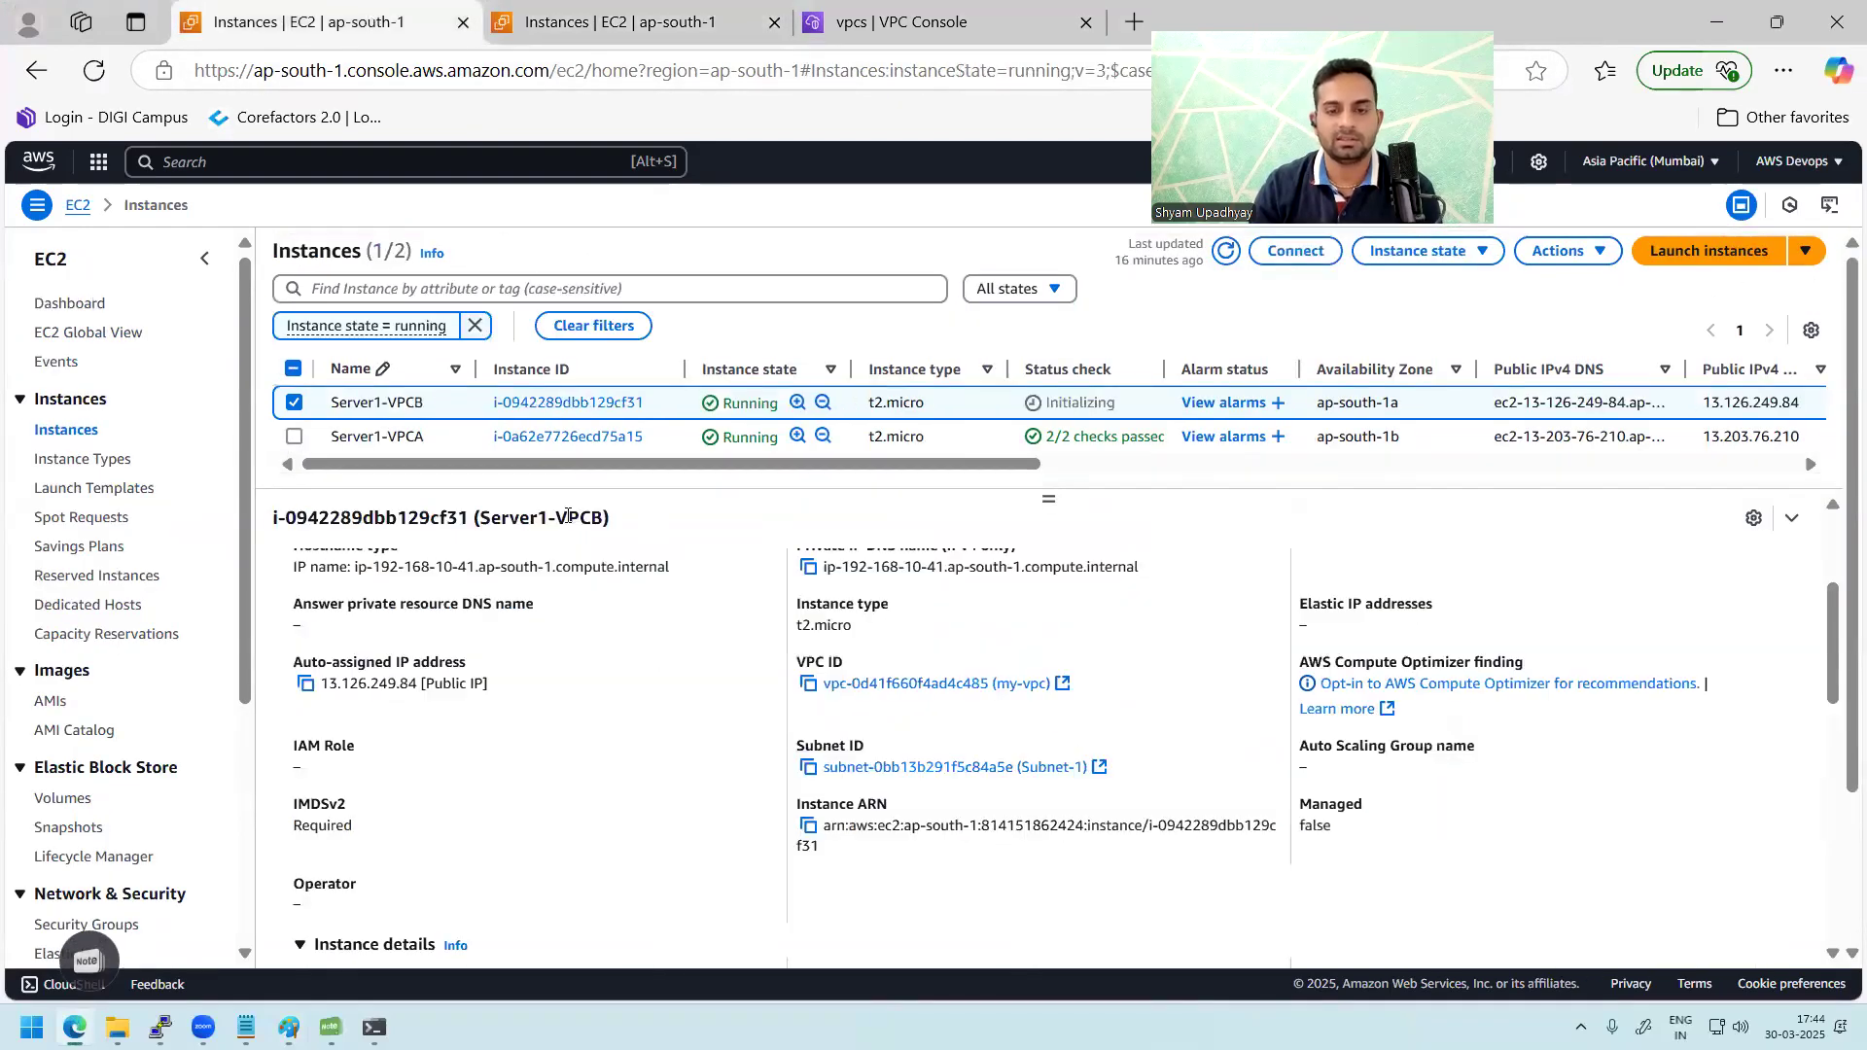
pyautogui.click(478, 439)
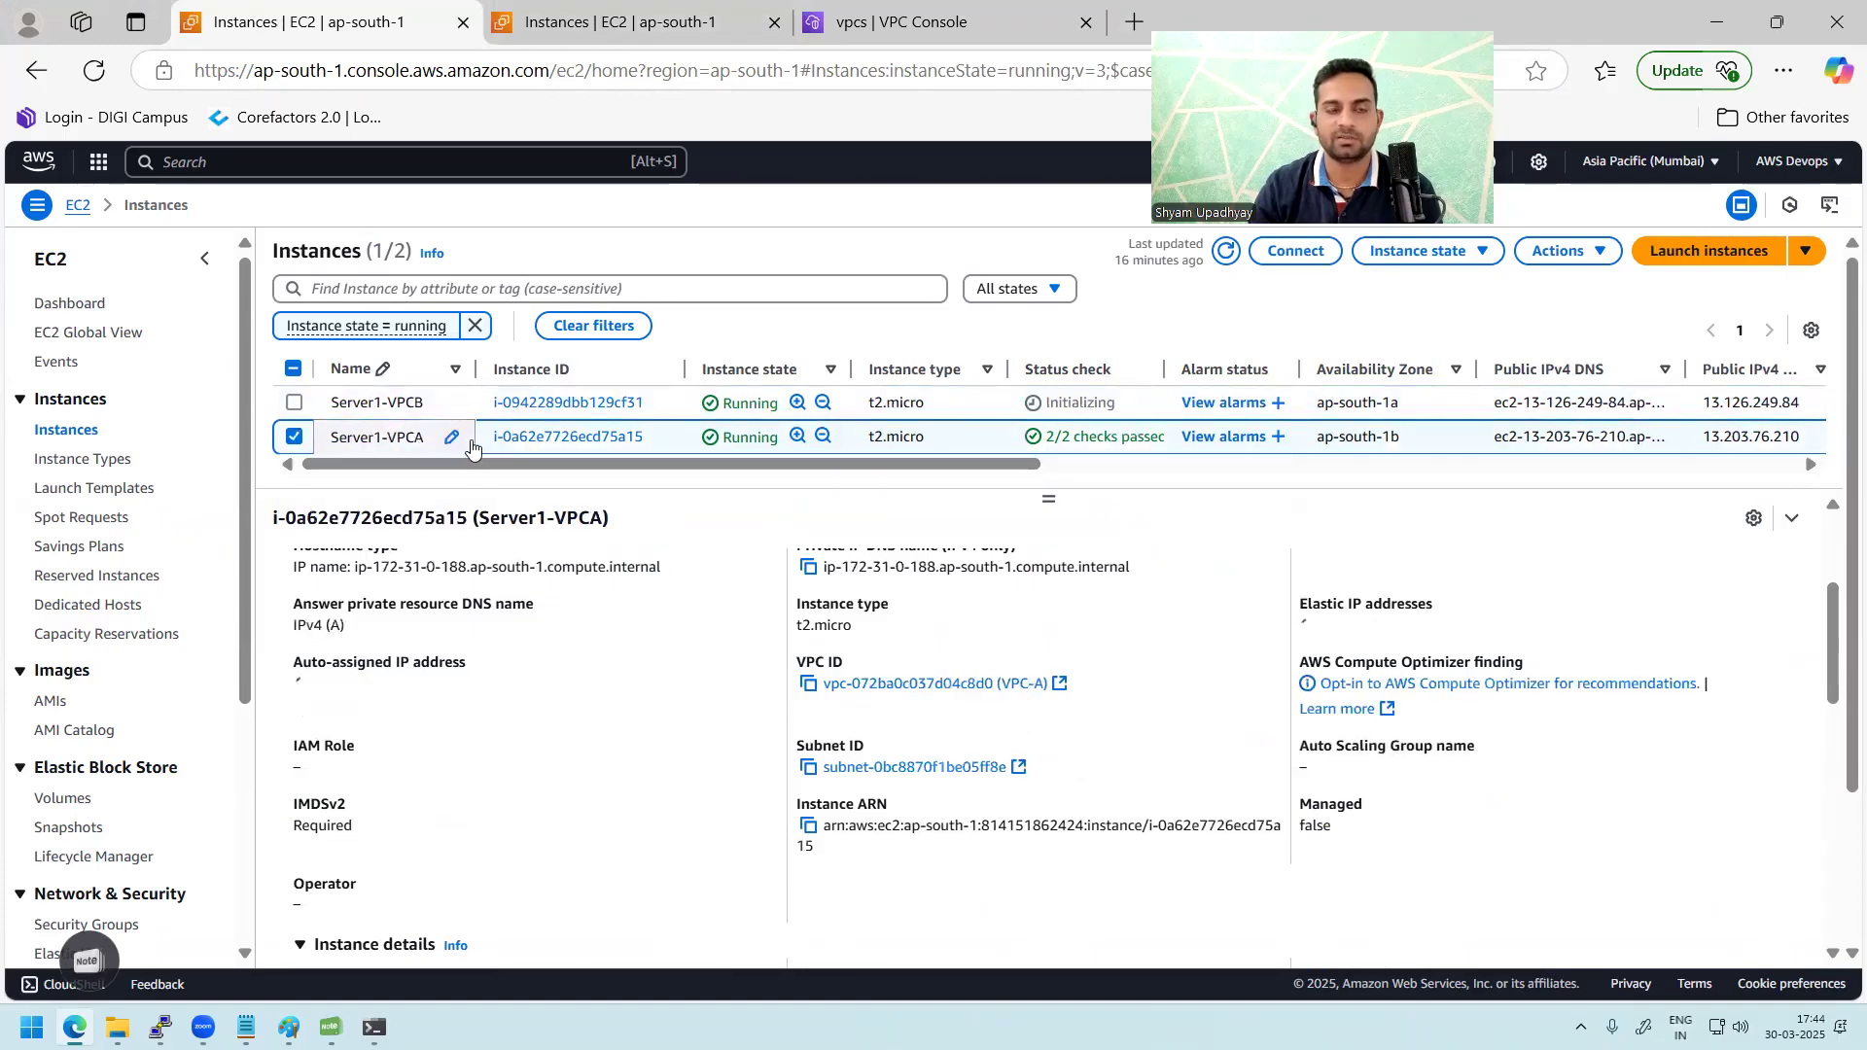
pyautogui.click(1420, 250)
pyautogui.click(1459, 406)
pyautogui.click(1378, 736)
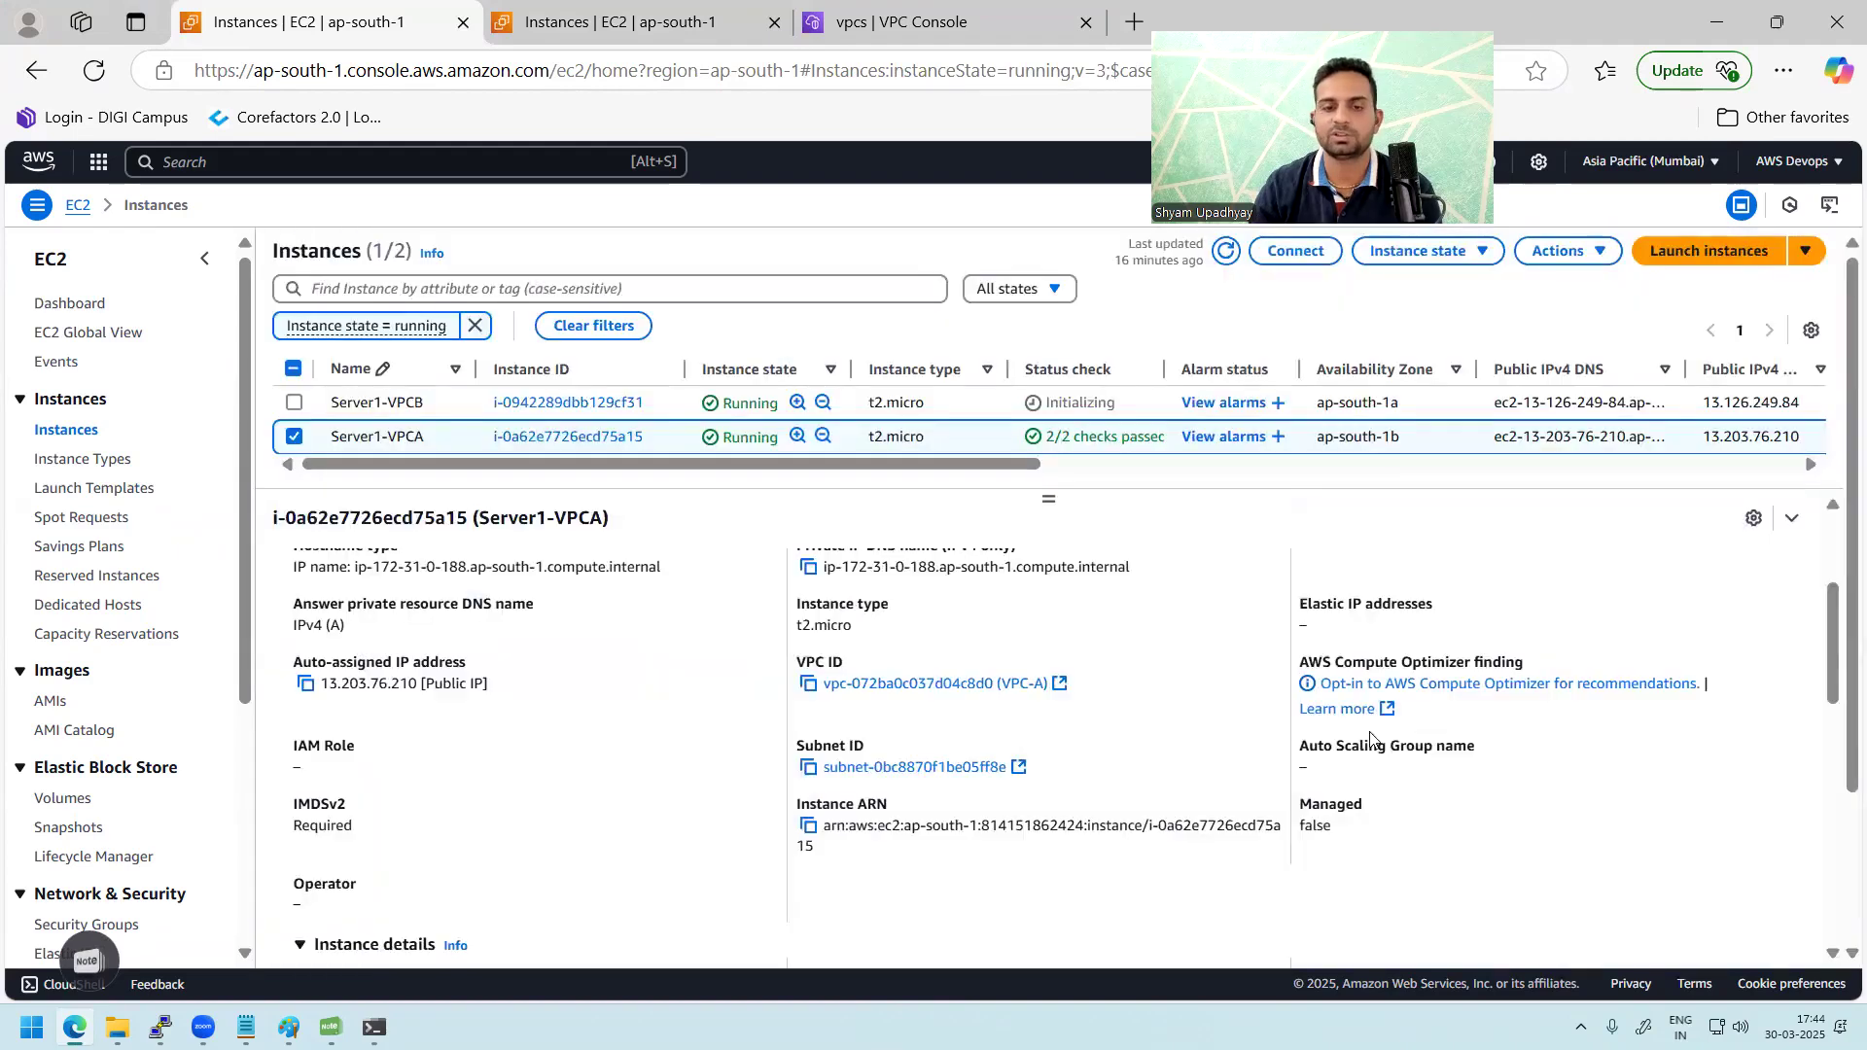
pyautogui.click(1800, 252)
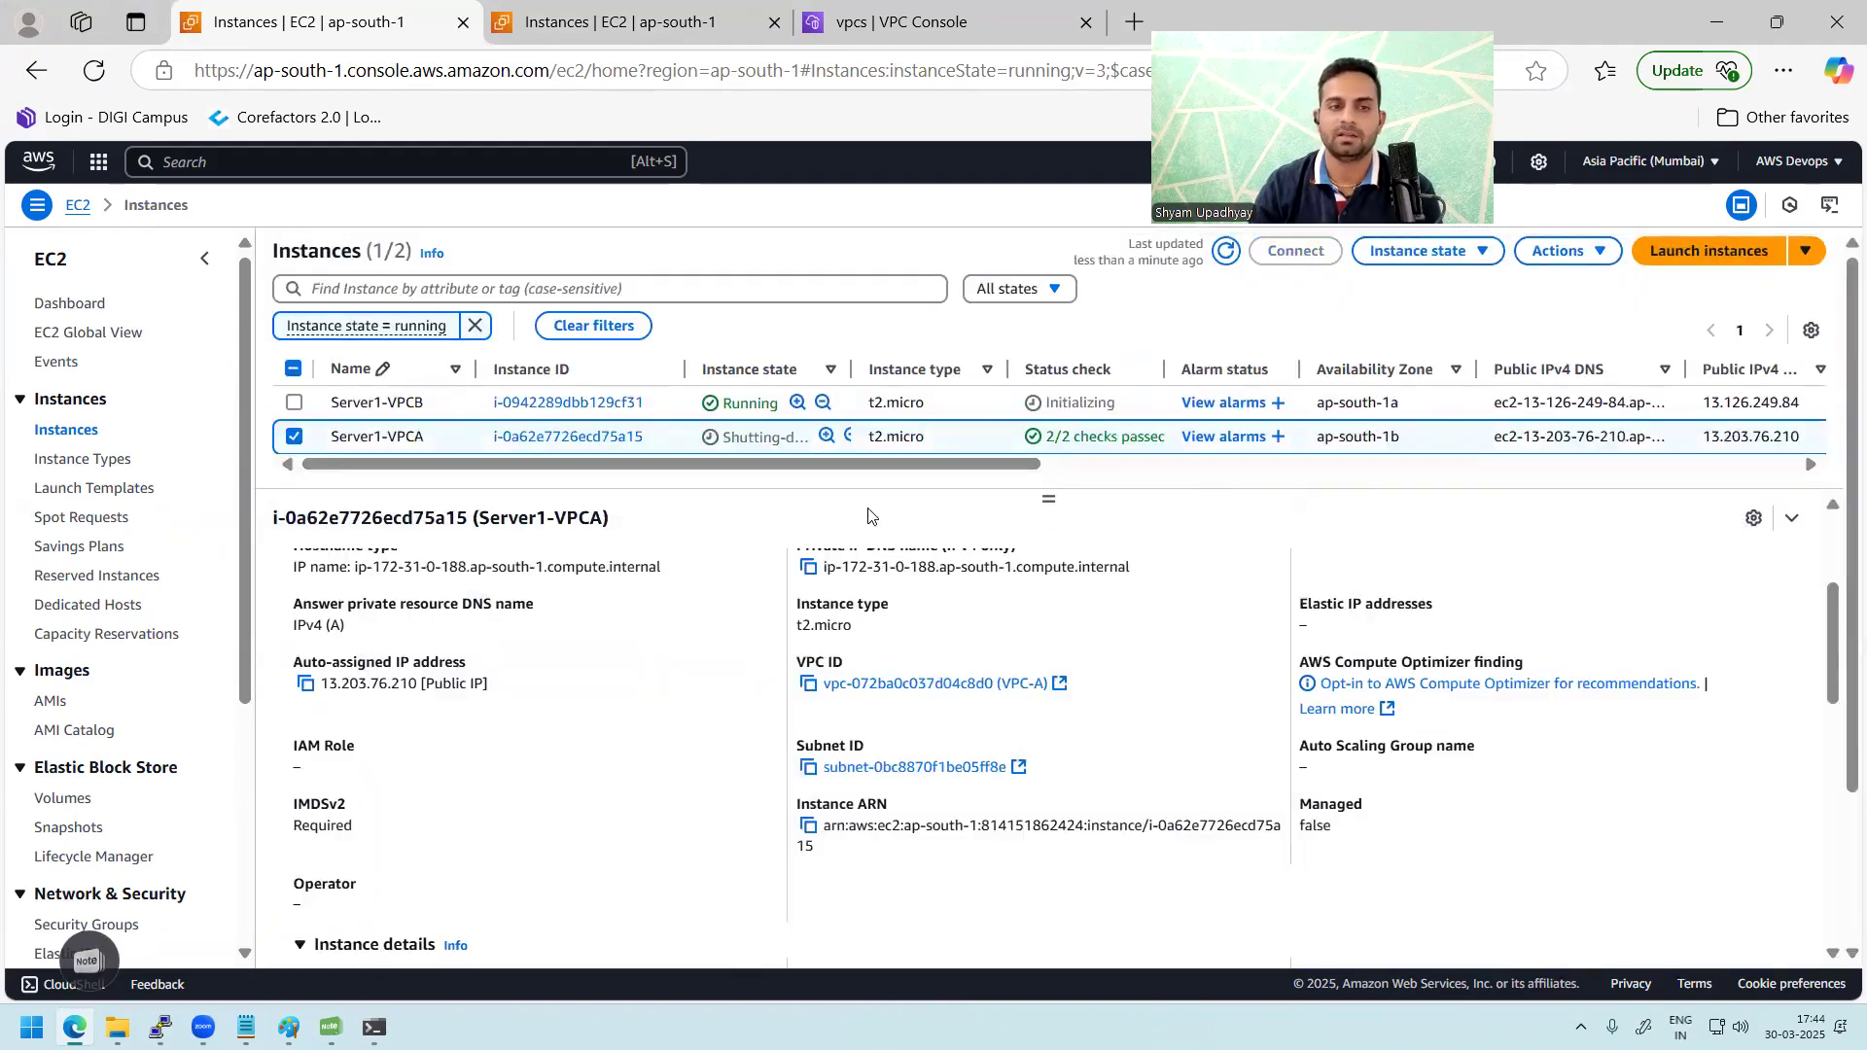
pyautogui.click(1226, 259)
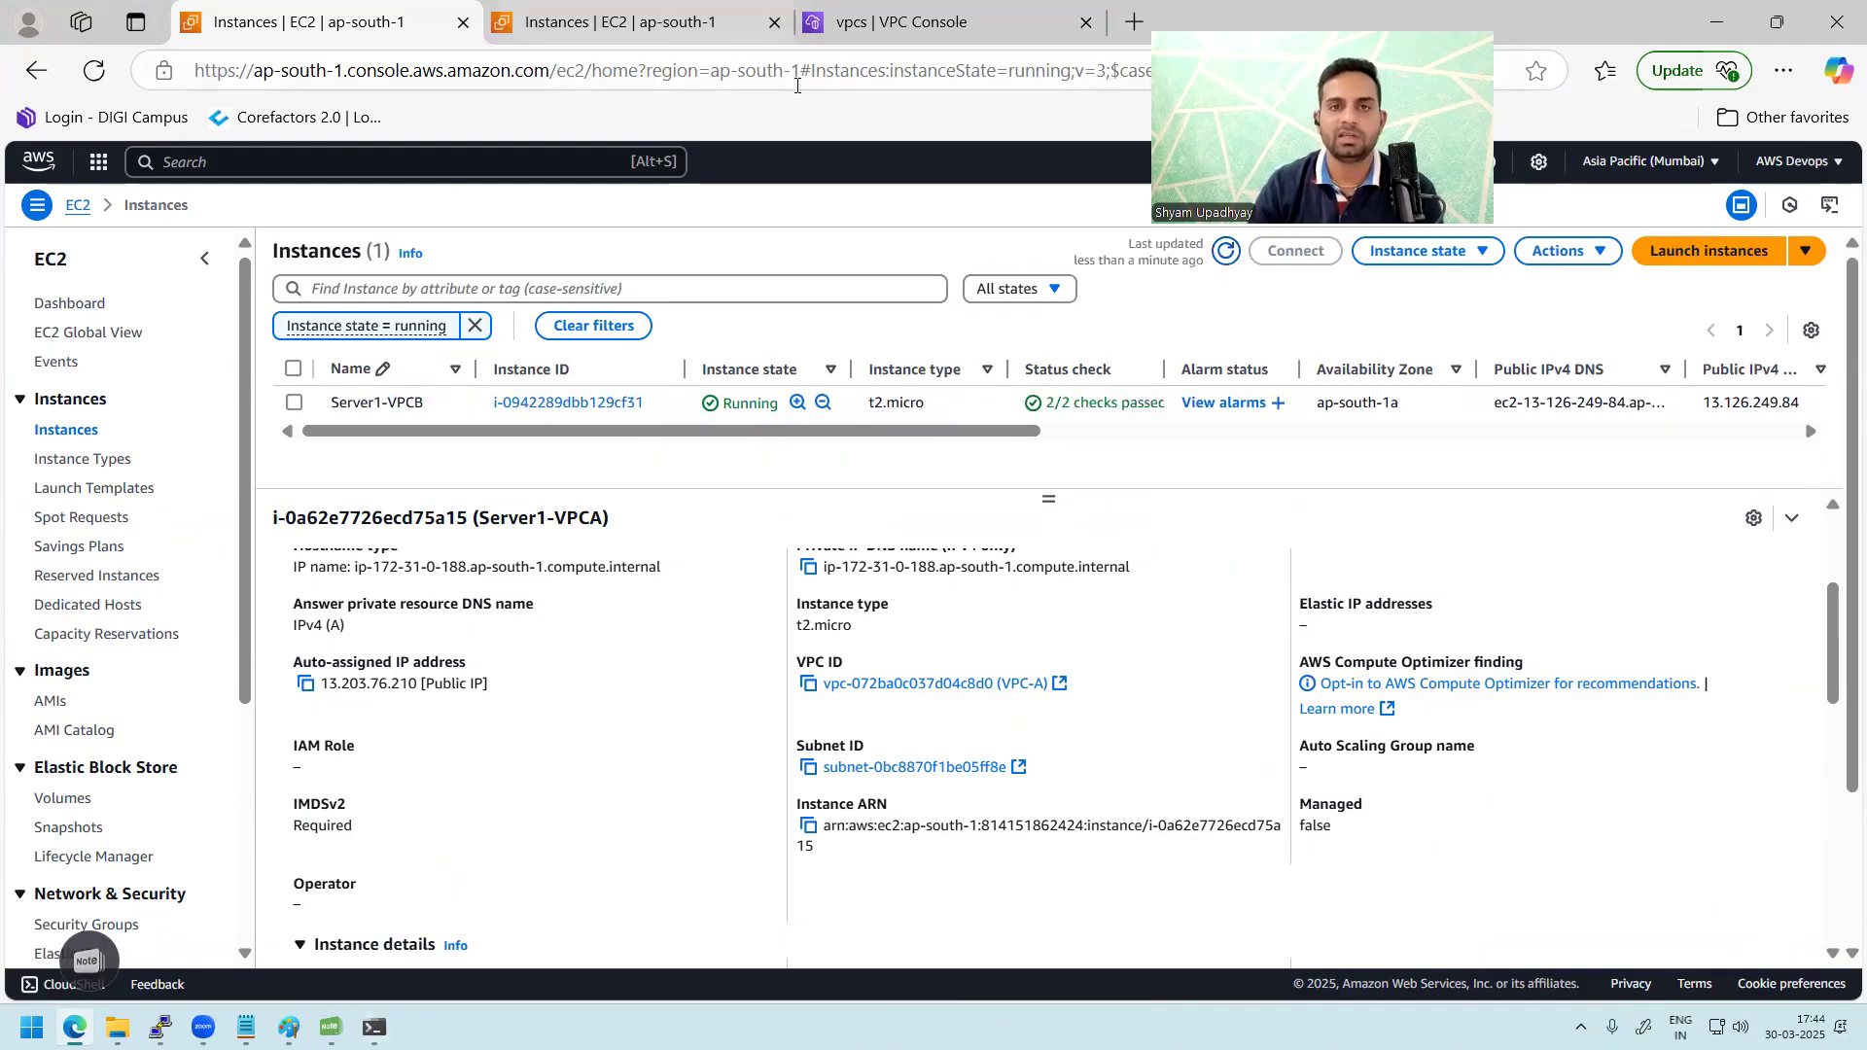
# Step: Duplicate the VPC console page in a new browser tab and set its region to N. Virginia (us-east-1)
pyautogui.click(858, 29)
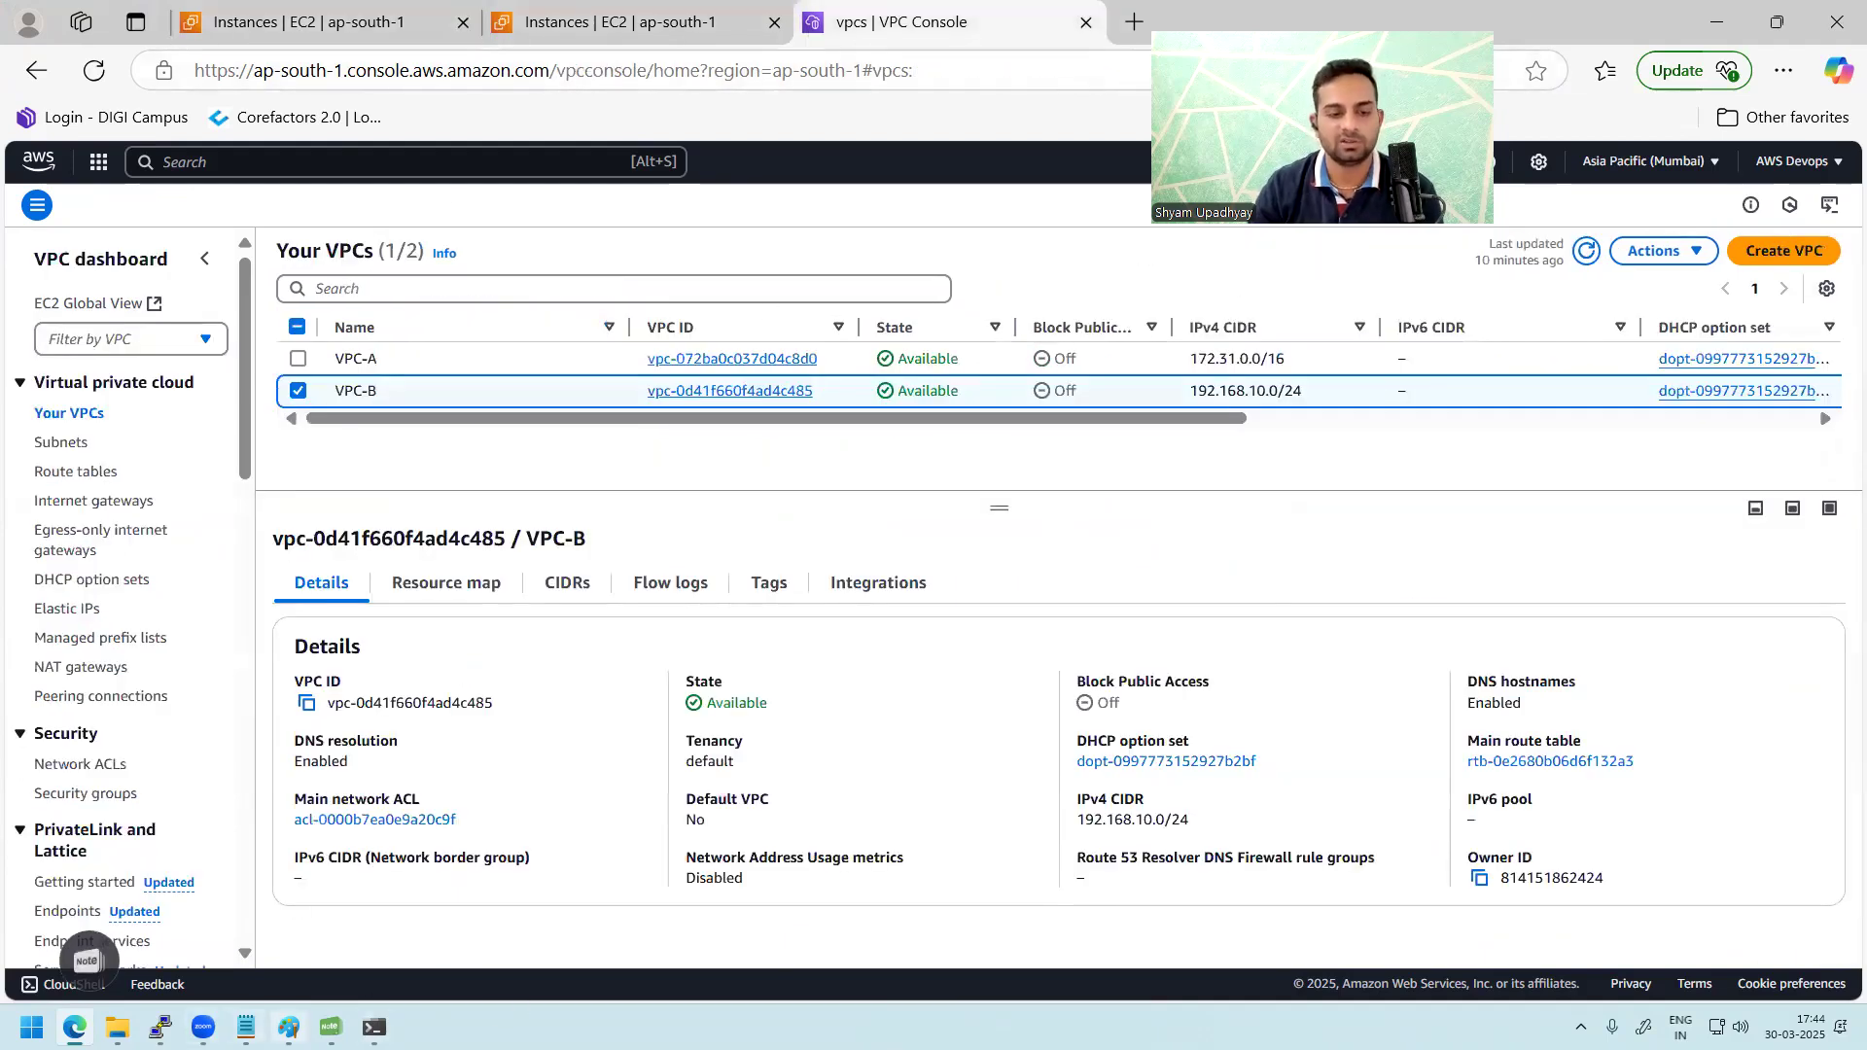
pyautogui.click(289, 1028)
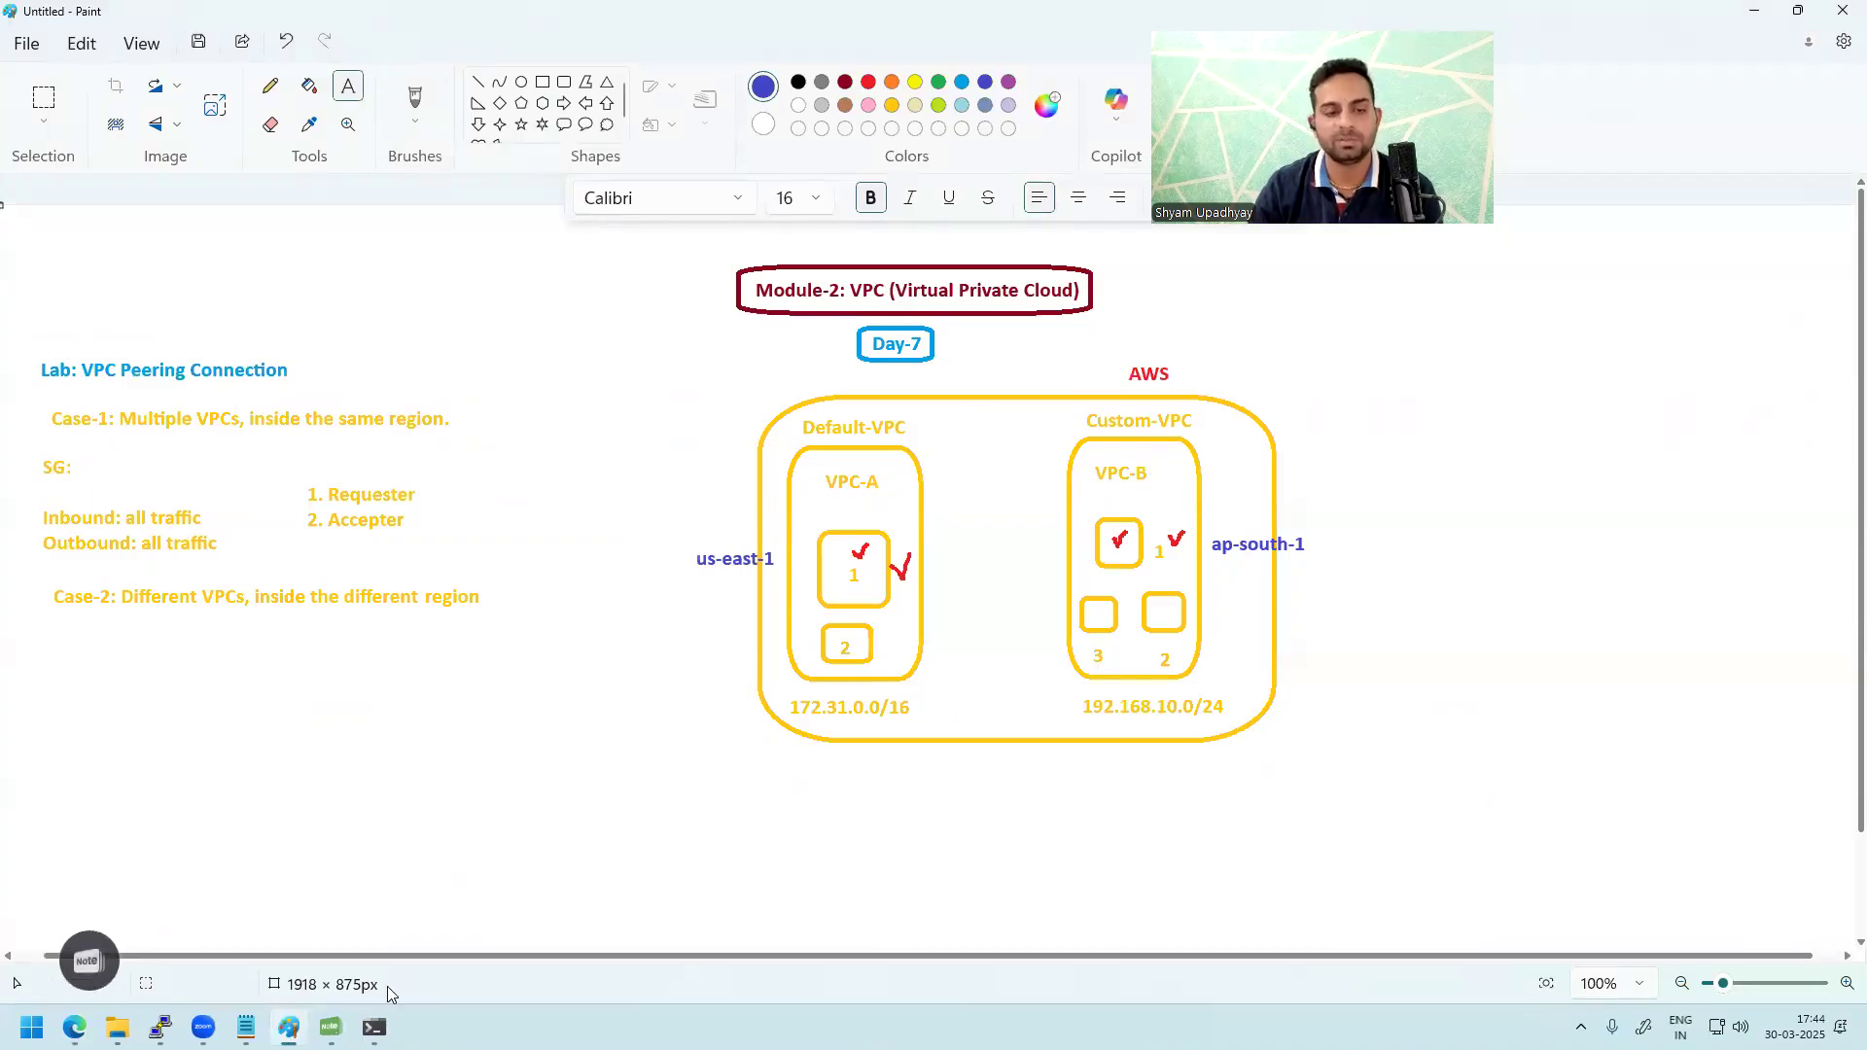
pyautogui.click(75, 1027)
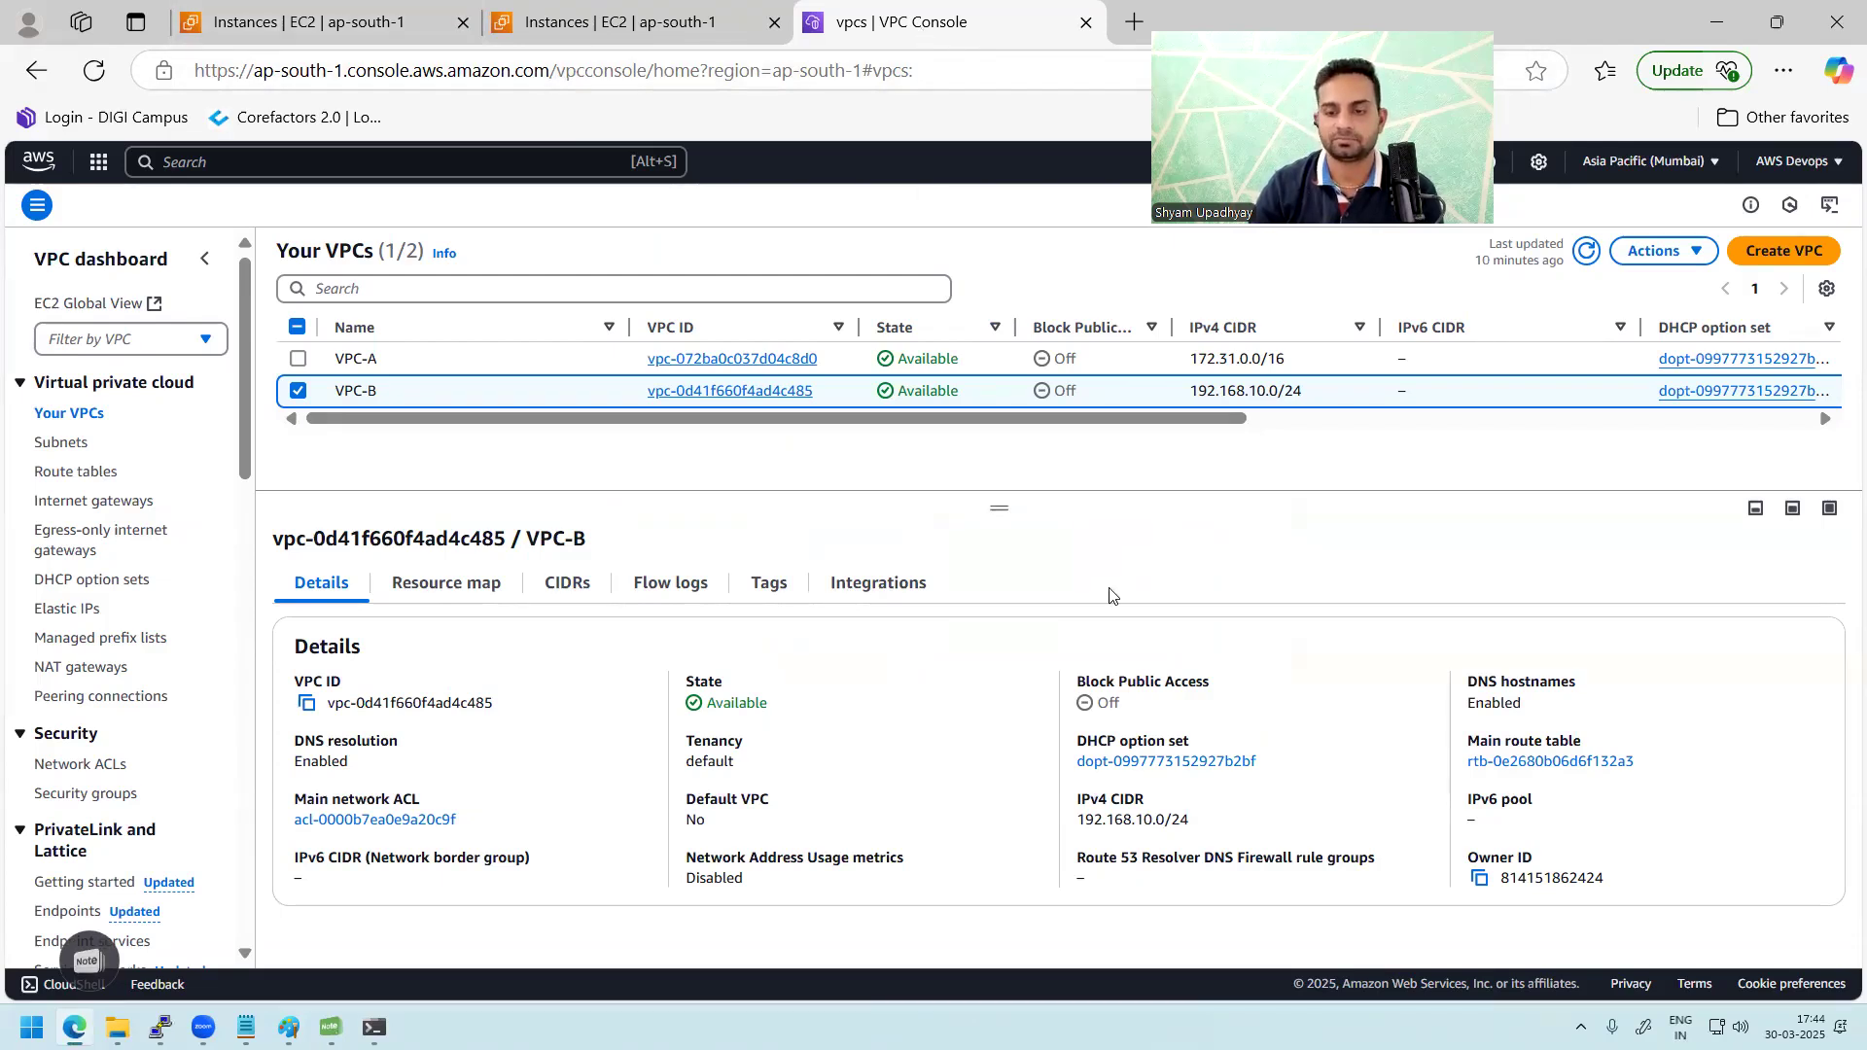
pyautogui.rightClick(944, 27)
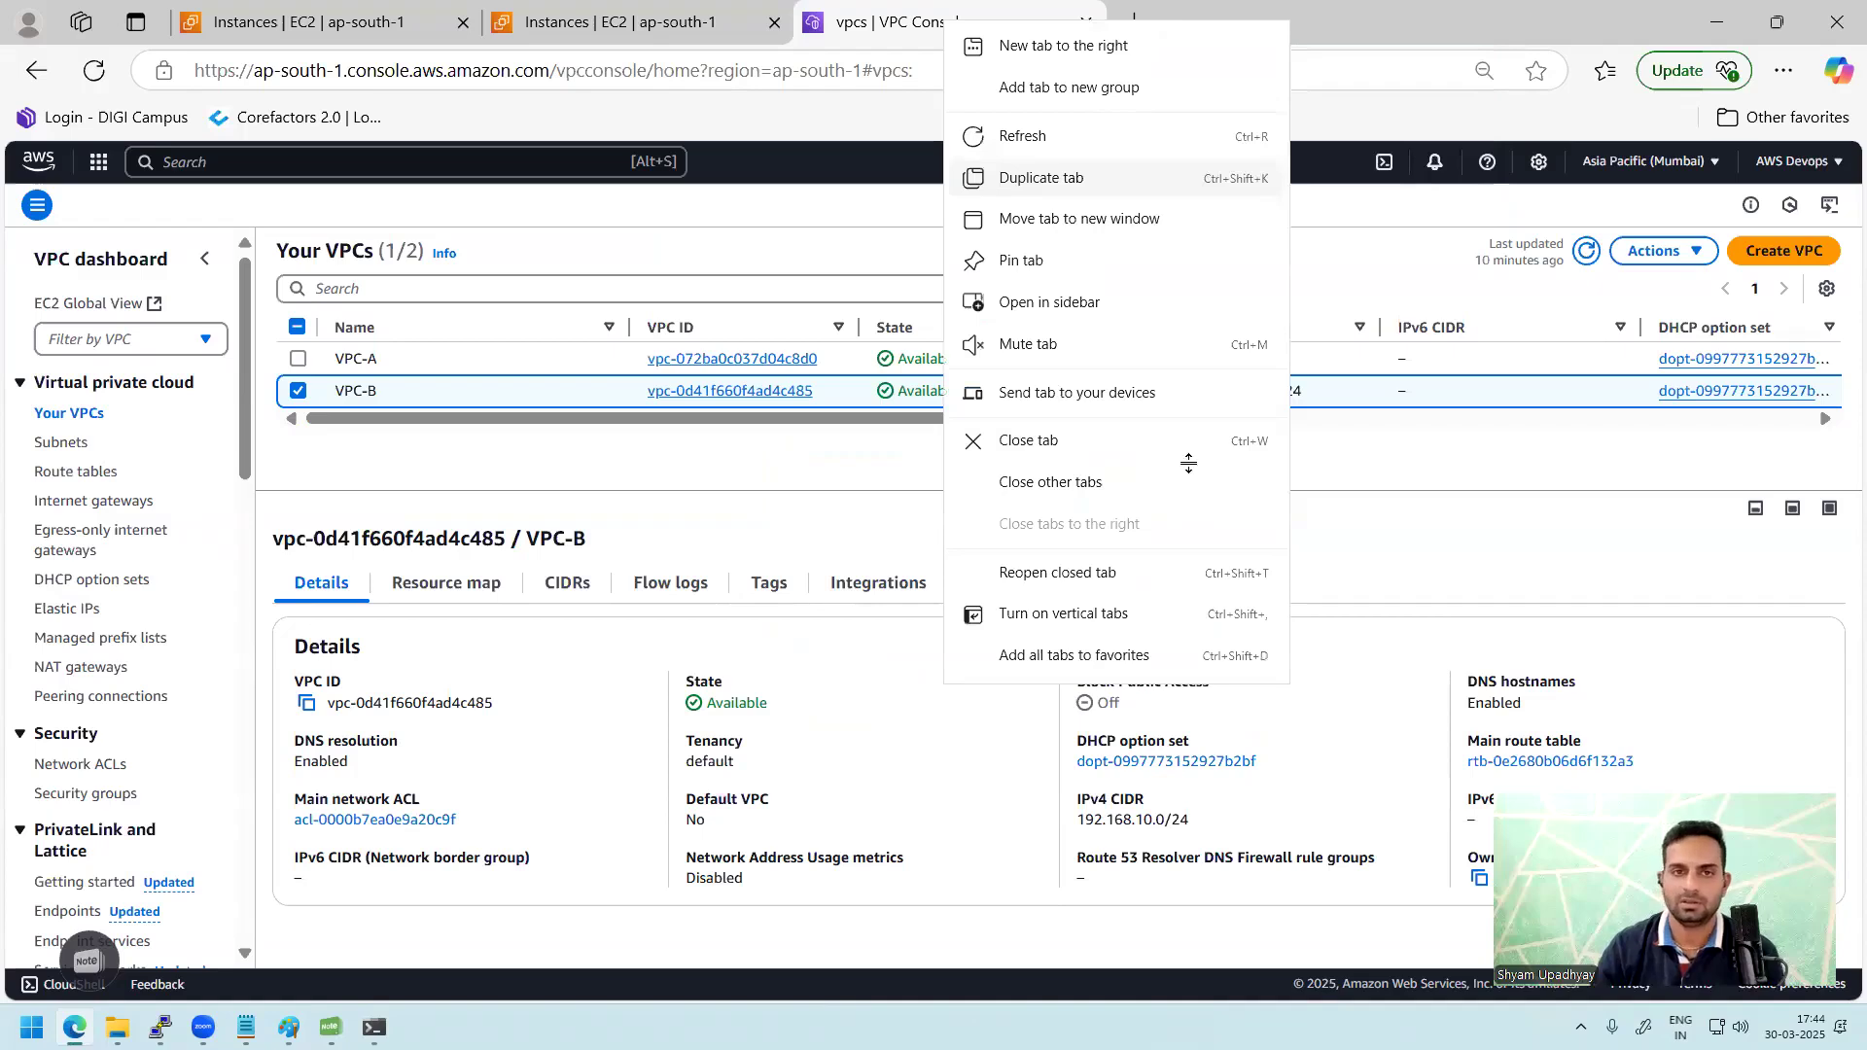
pyautogui.click(1591, 178)
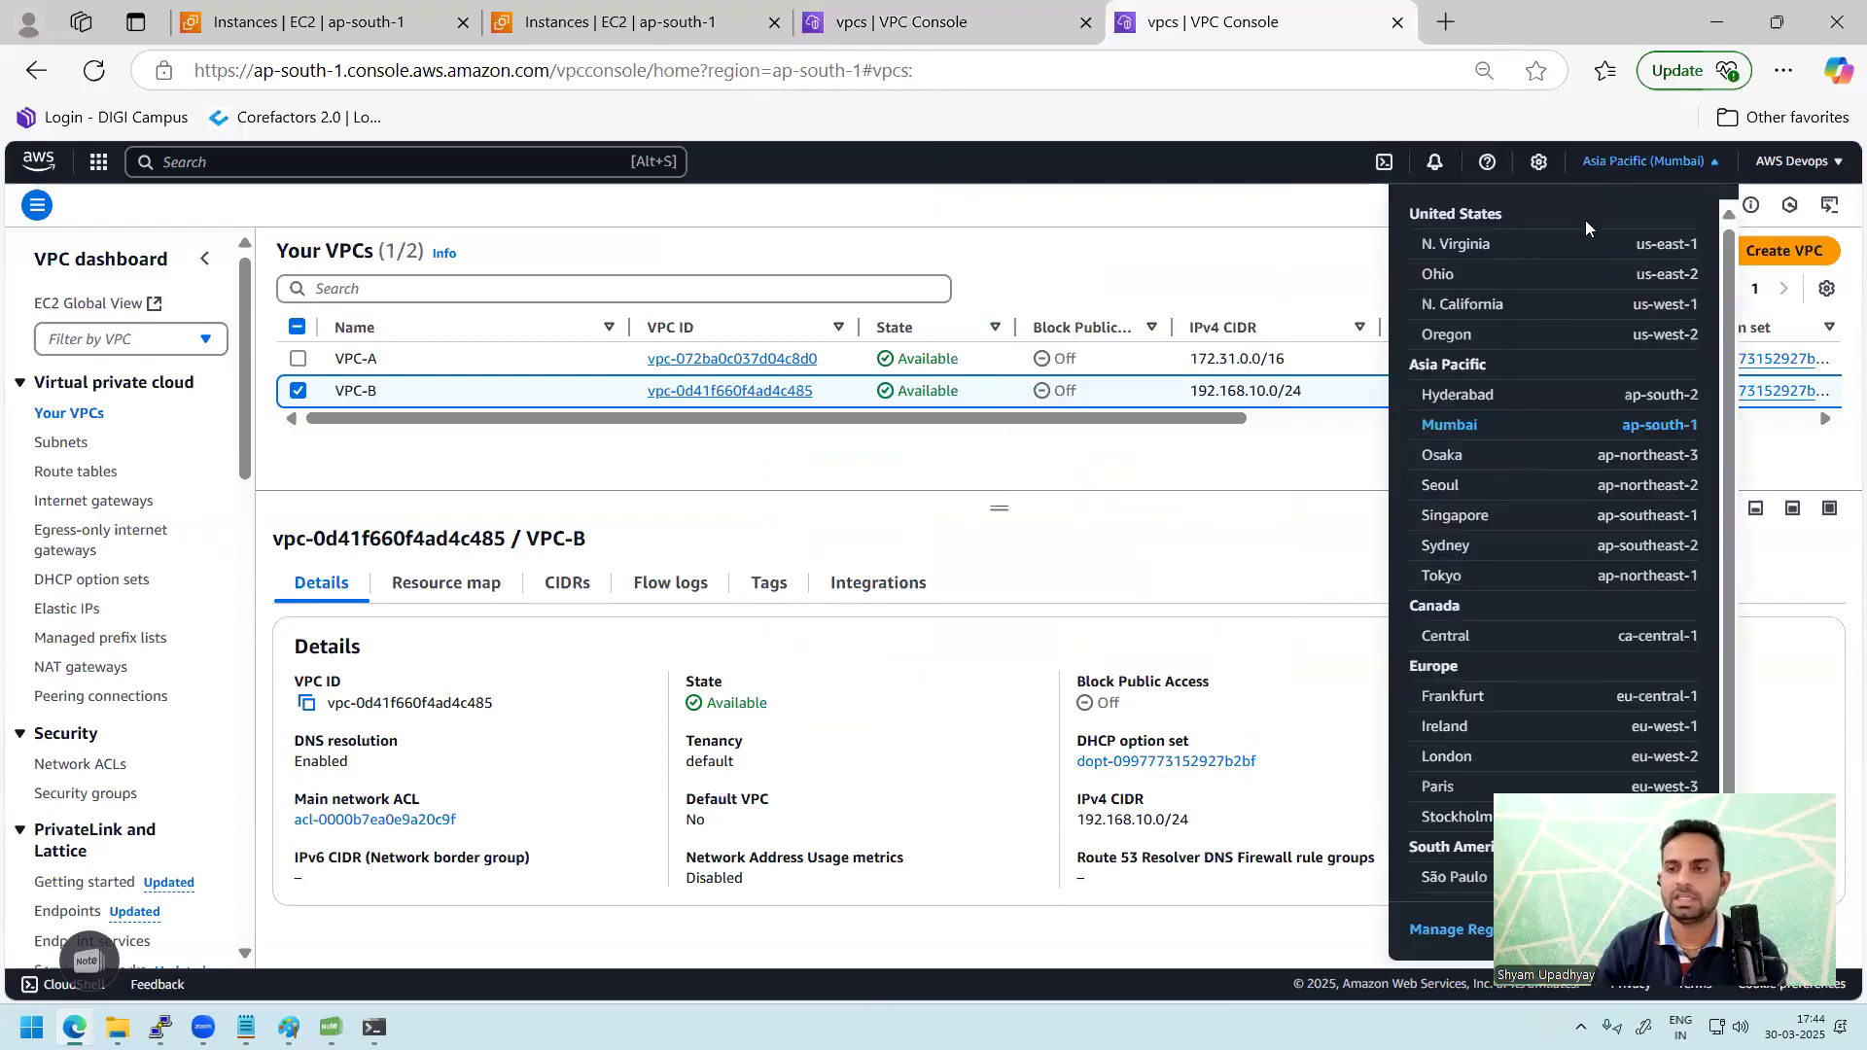
pyautogui.click(1466, 245)
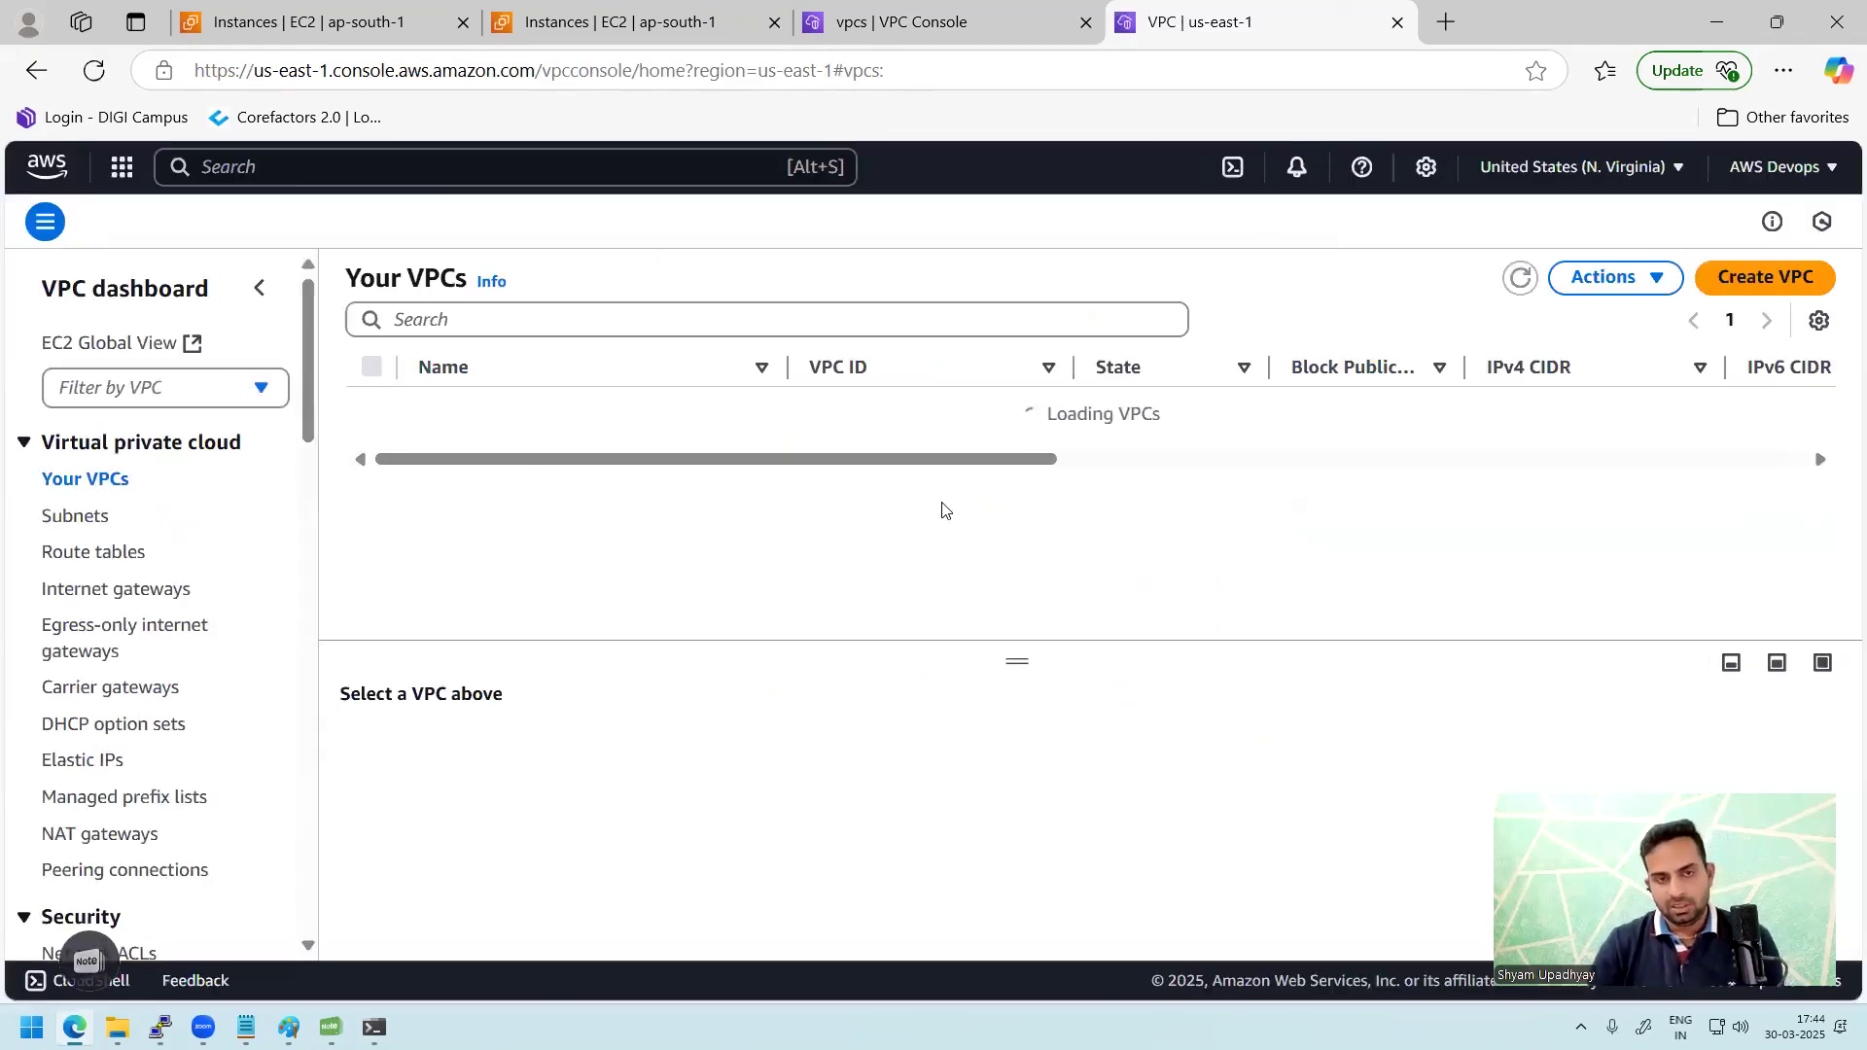
# Step: Name the unnamed 172.31.0.0/16 VPC VPC-A, check the name against the Paint diagram and save it
pyautogui.moveTo(534, 416)
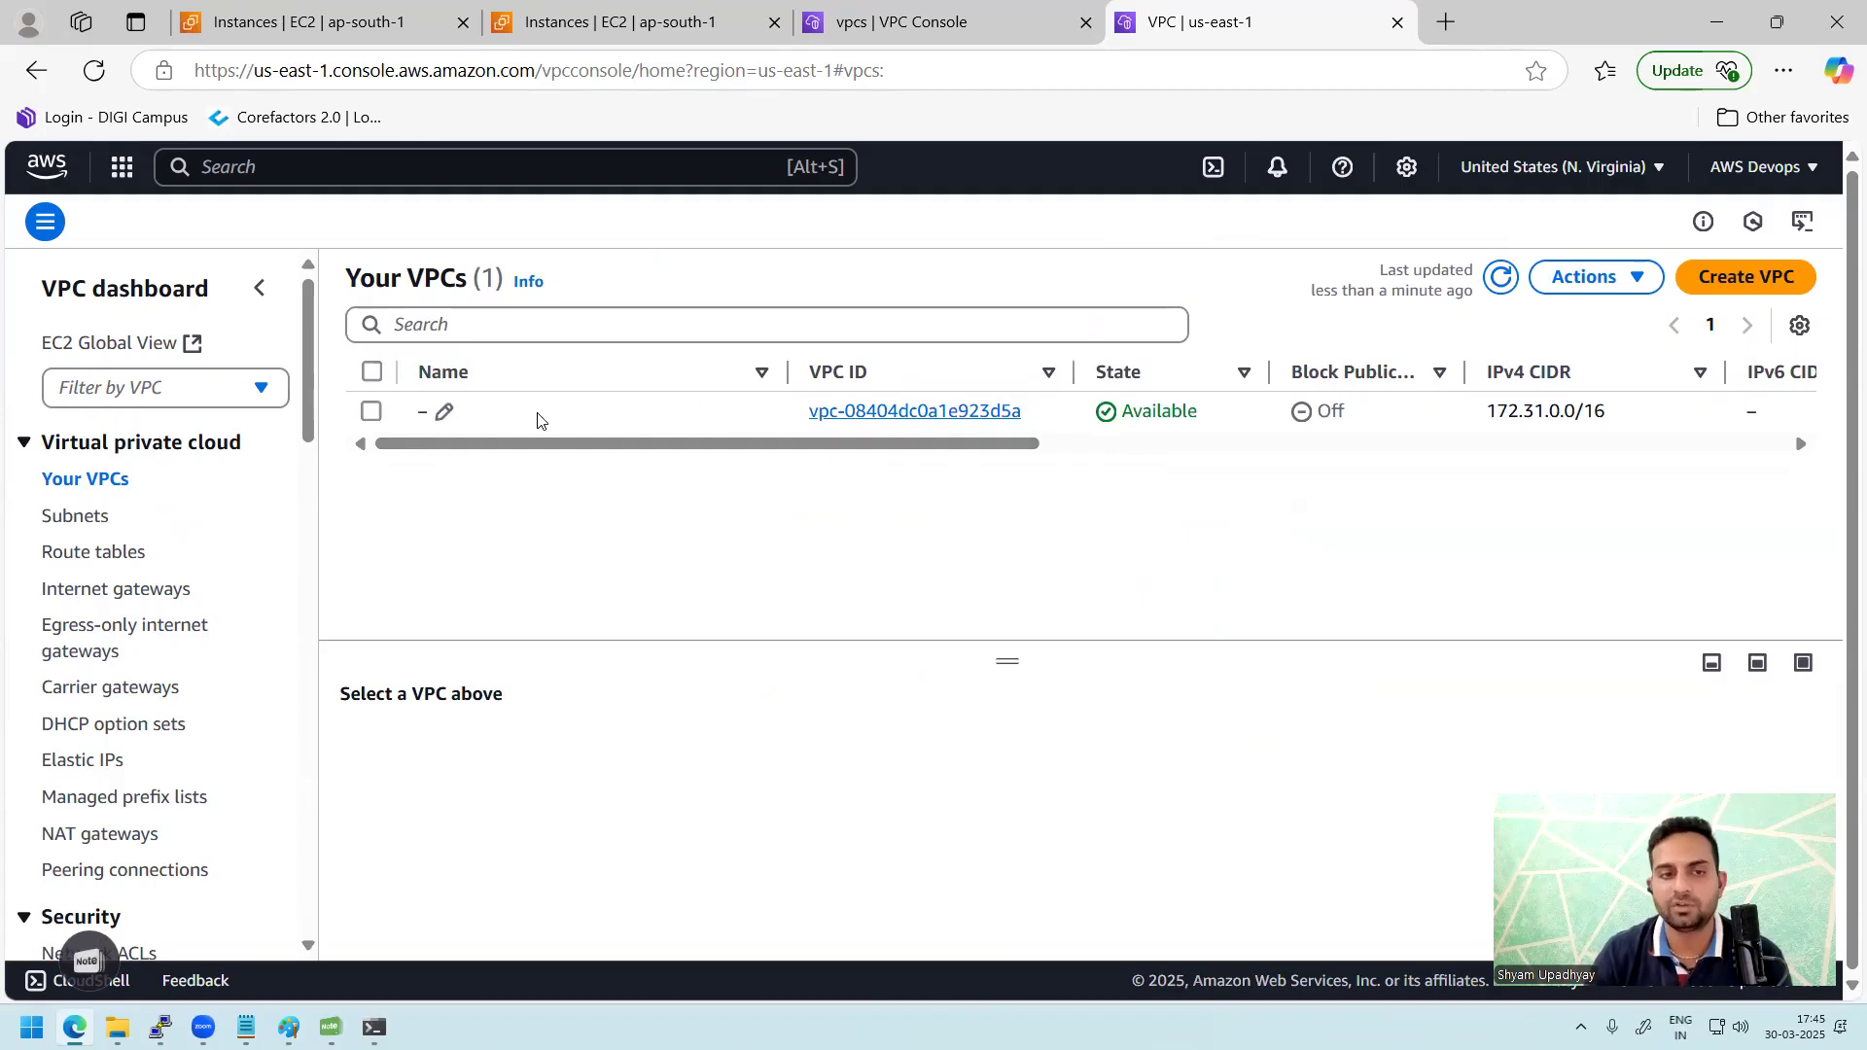
pyautogui.click(443, 413)
pyautogui.write('VPC-A')
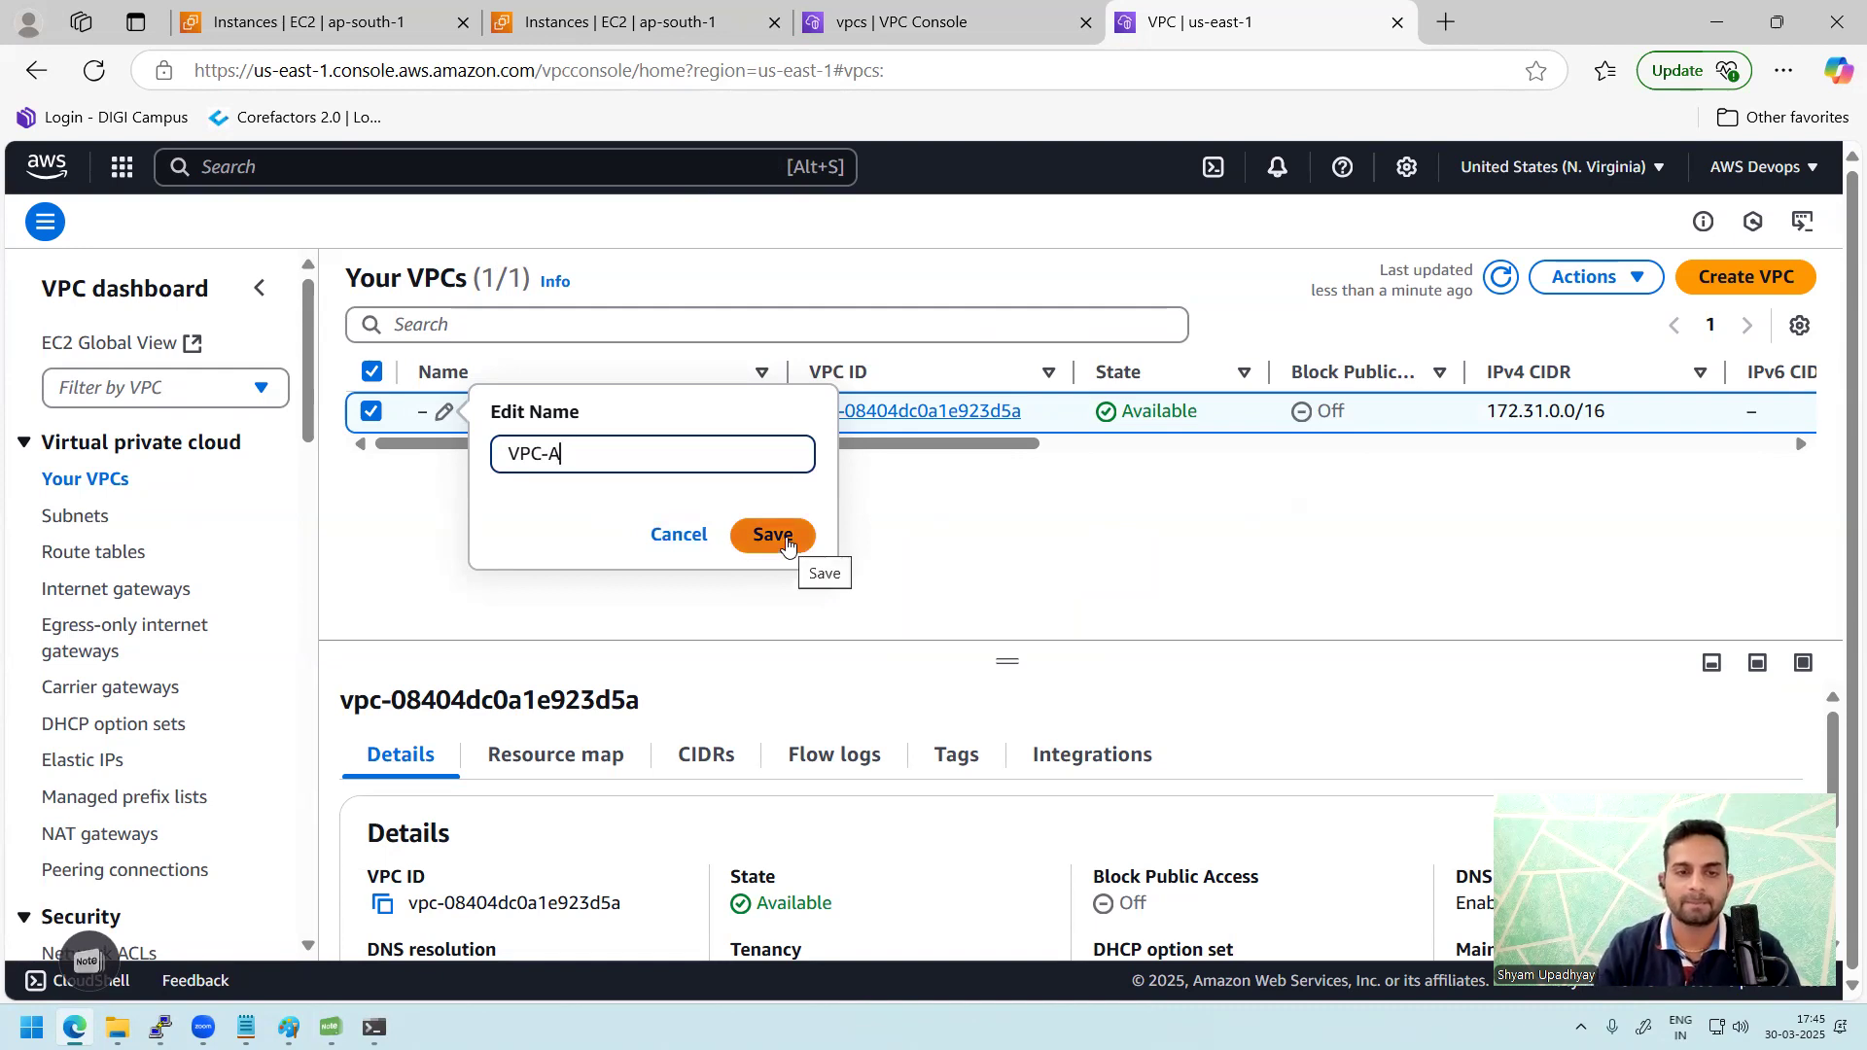
pyautogui.hotkey('alt', 'Tab')
pyautogui.hotkey('alt', 'Tab')
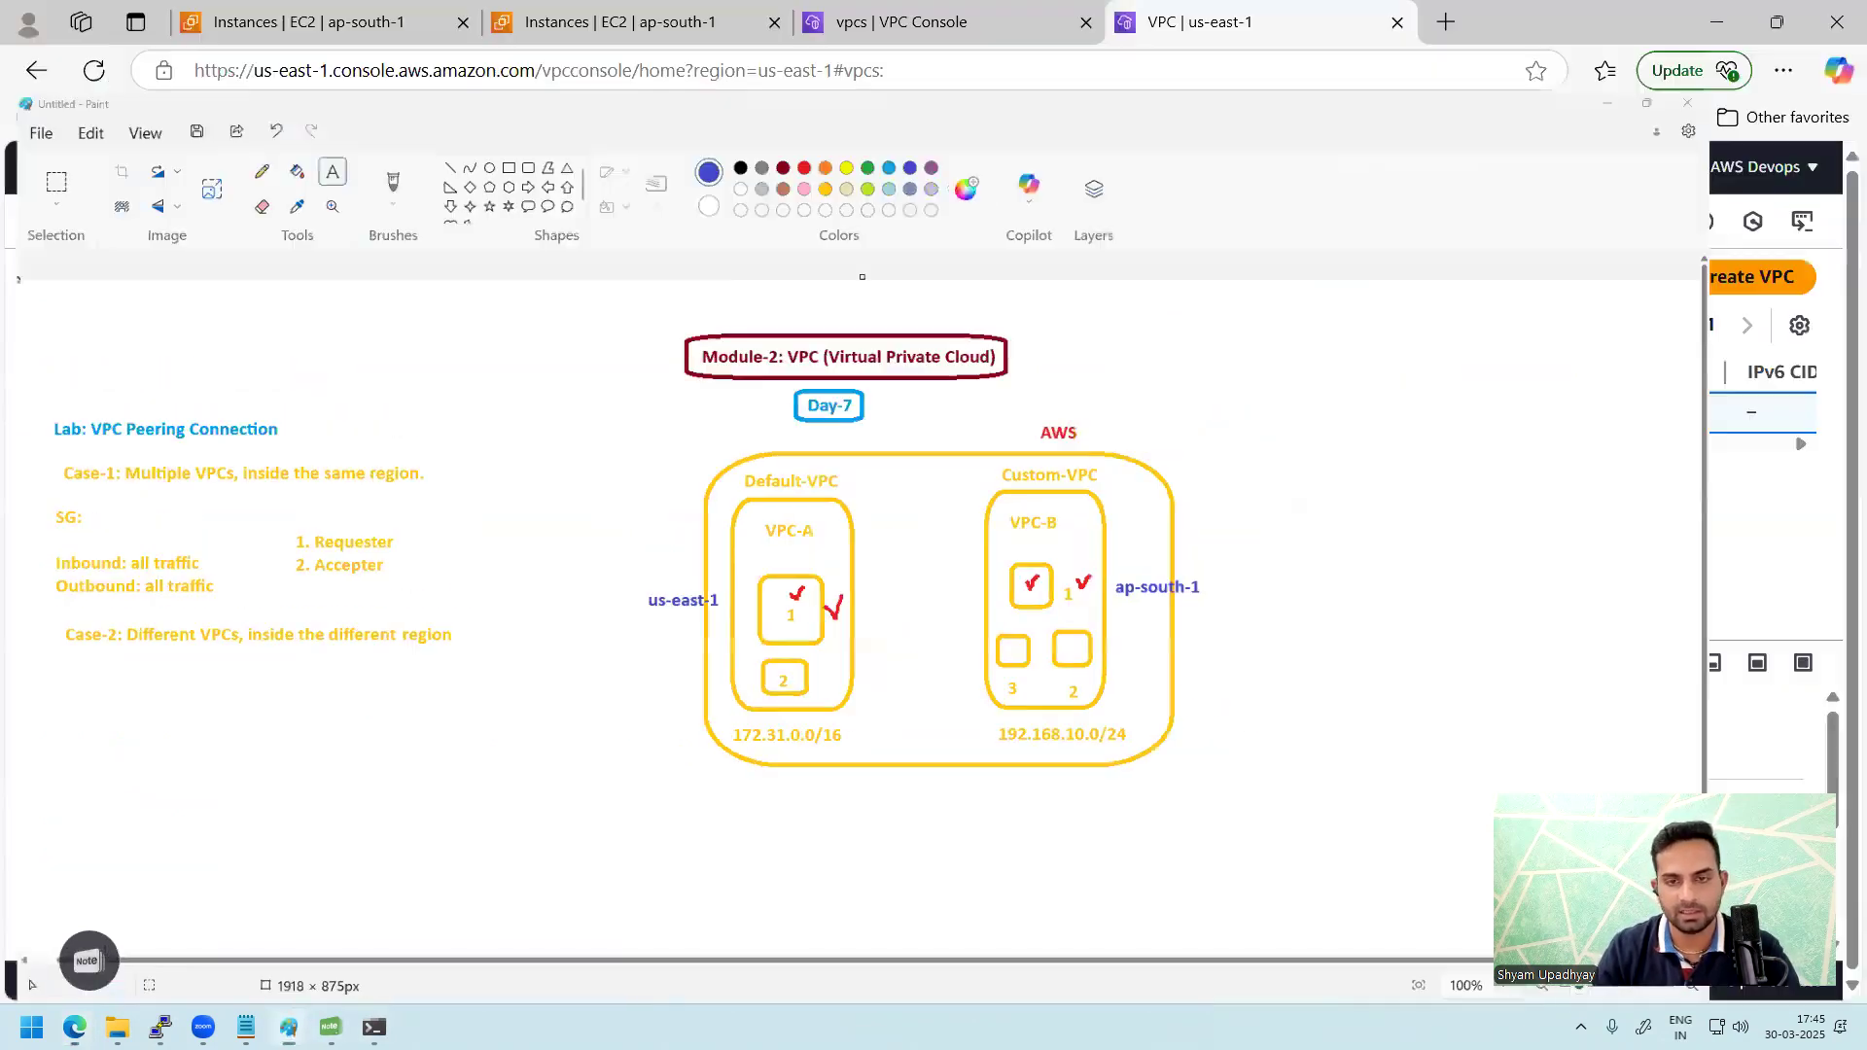
pyautogui.click(768, 534)
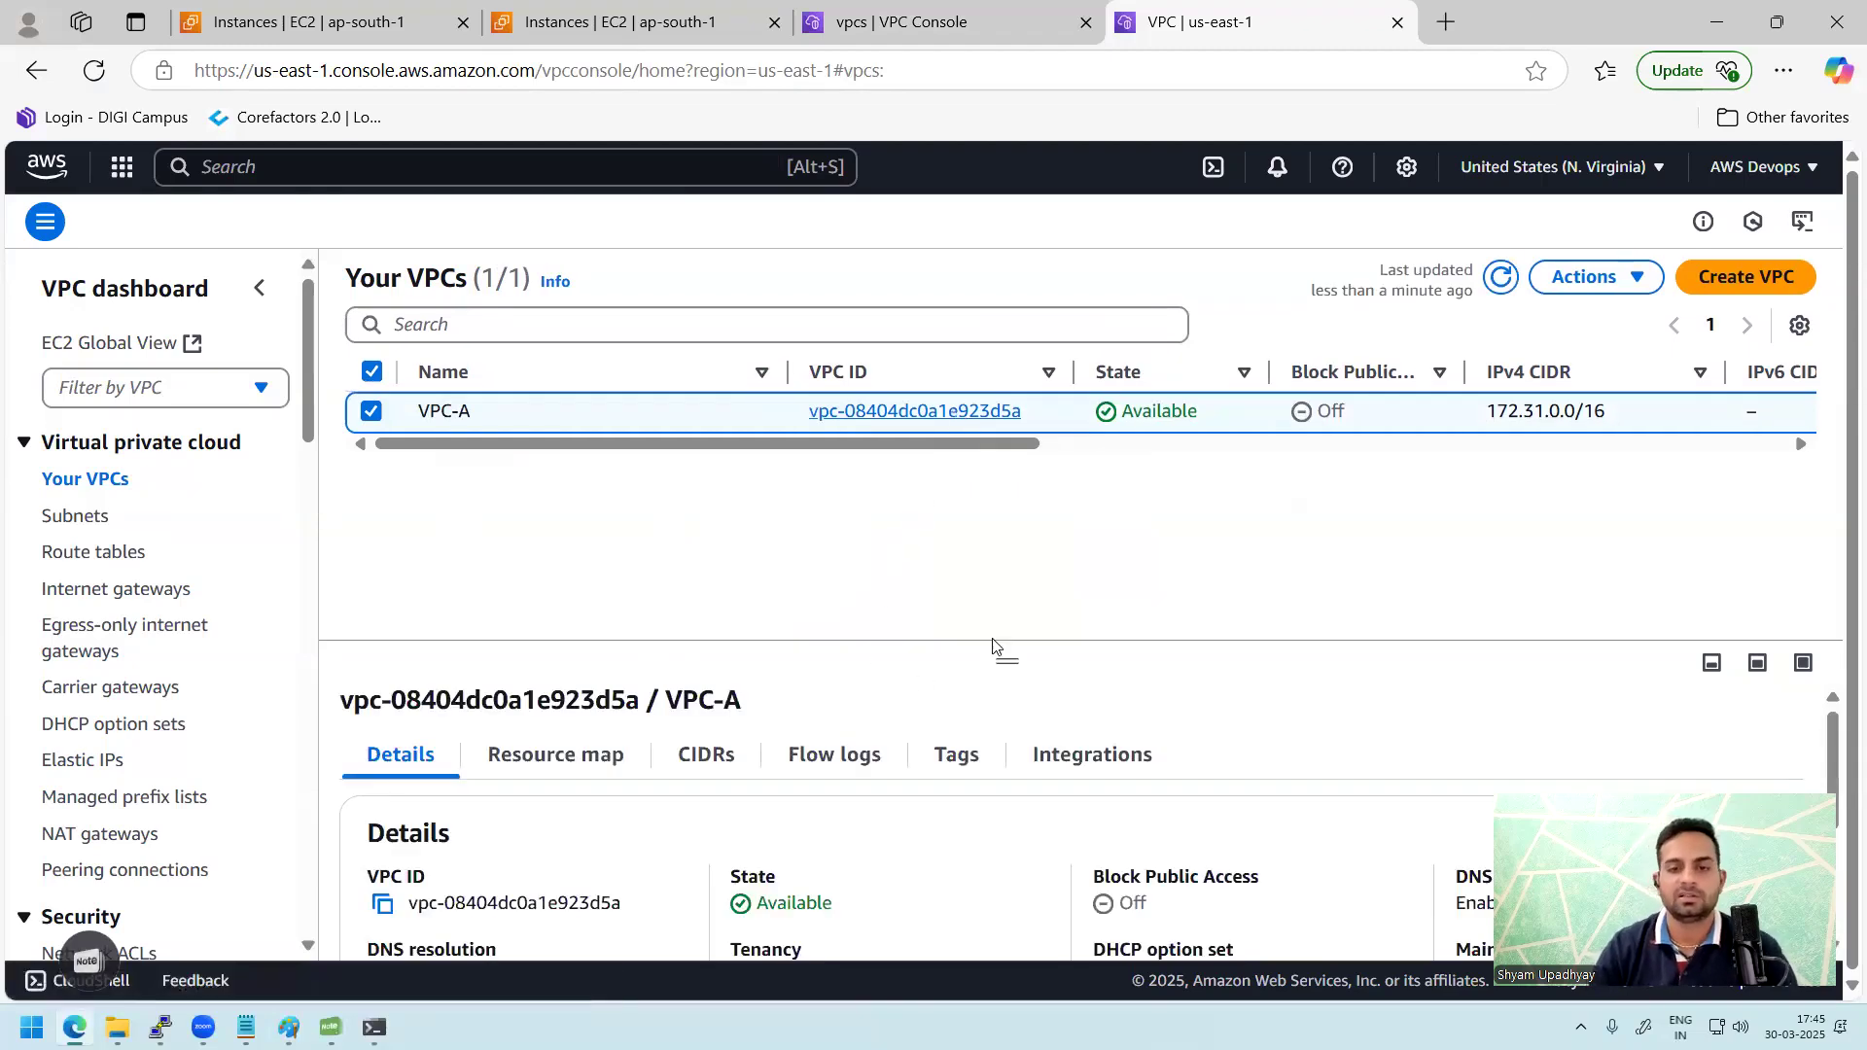
# Step: Check VPC-B in the Mumbai region's VPC list and compare the setup with the peering diagram in Paint
pyautogui.moveTo(993, 638); pyautogui.dragTo(993, 588)
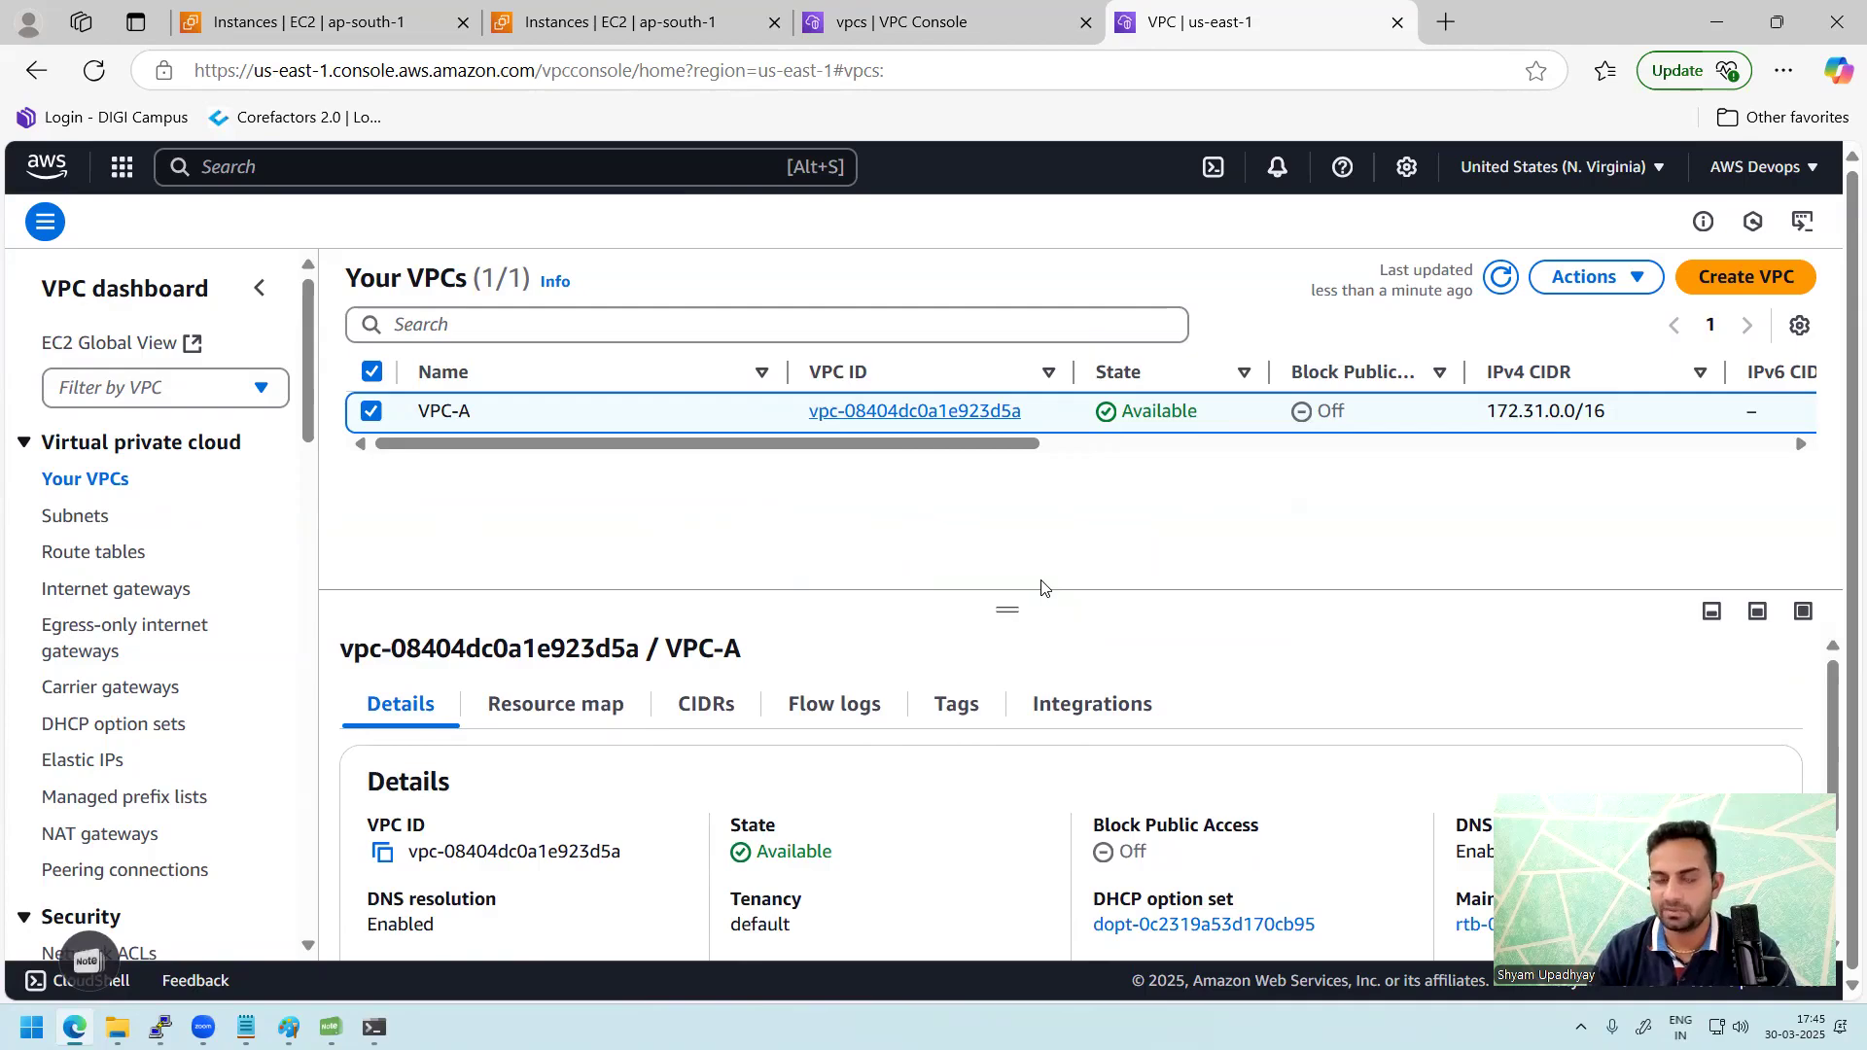
pyautogui.click(860, 25)
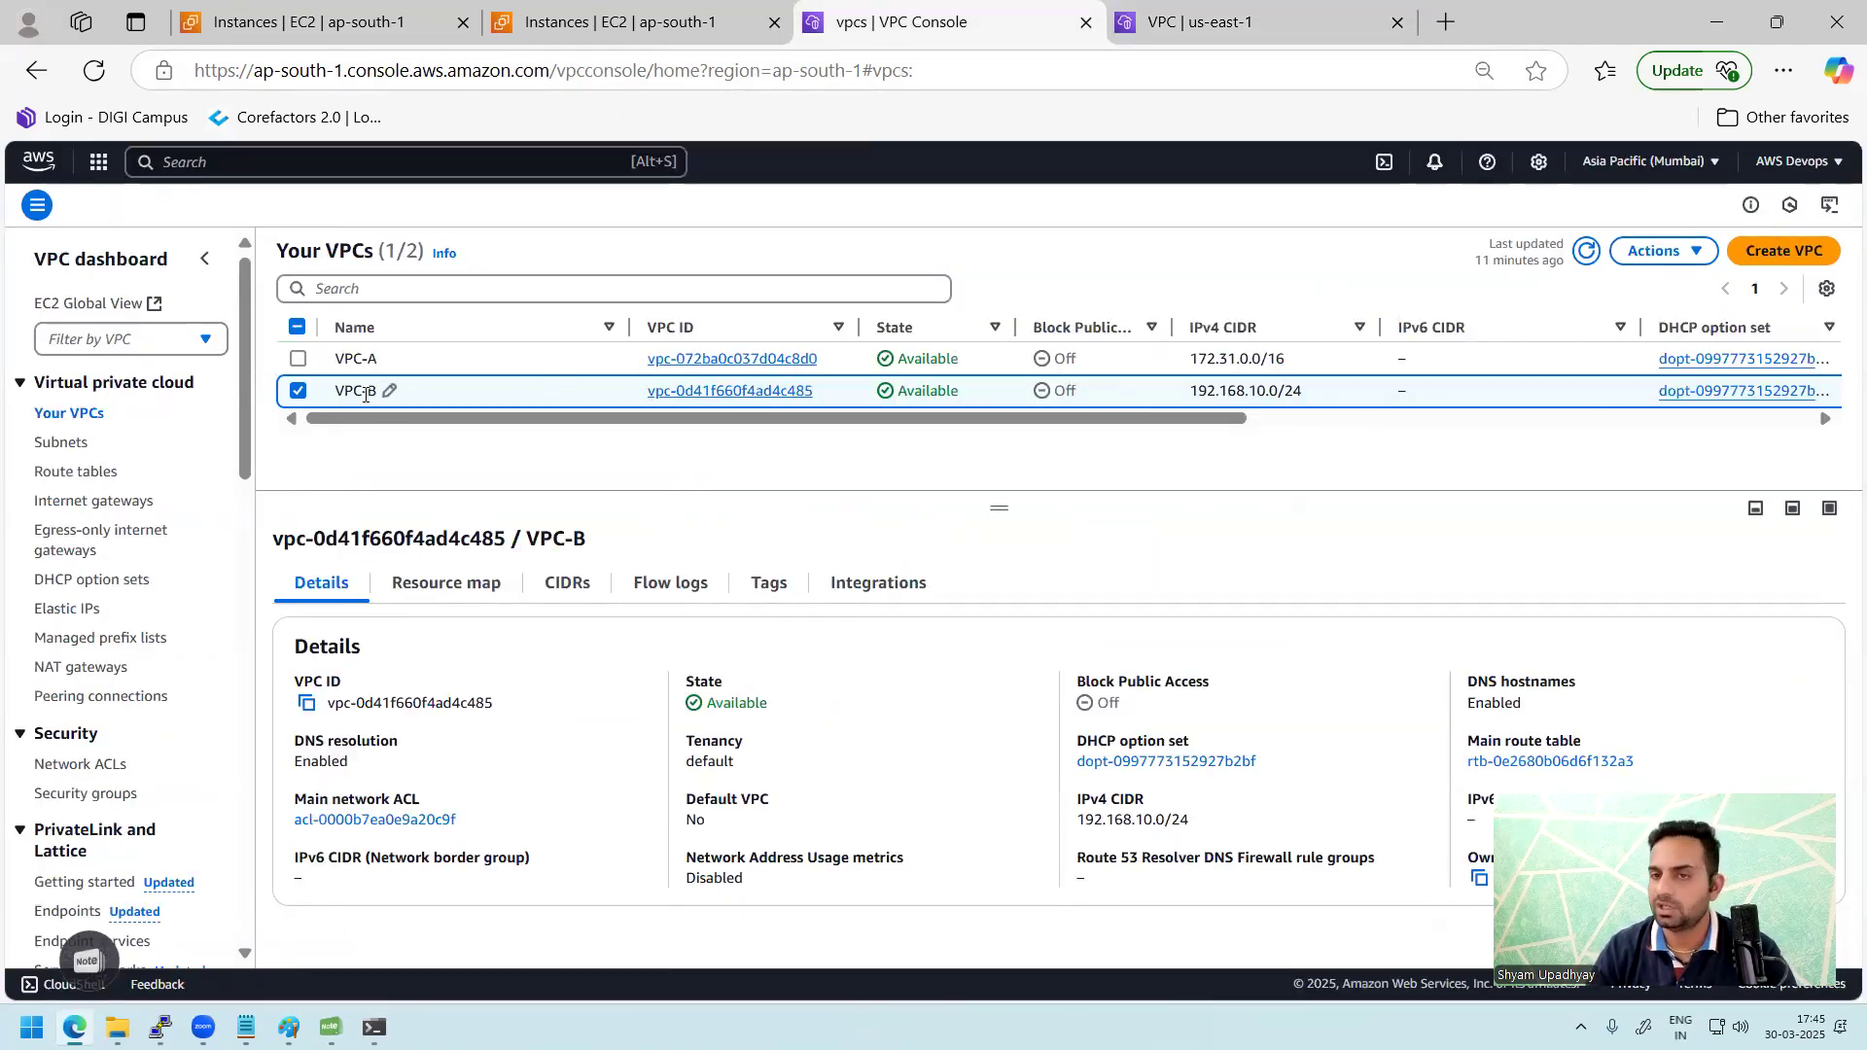
pyautogui.click(287, 1023)
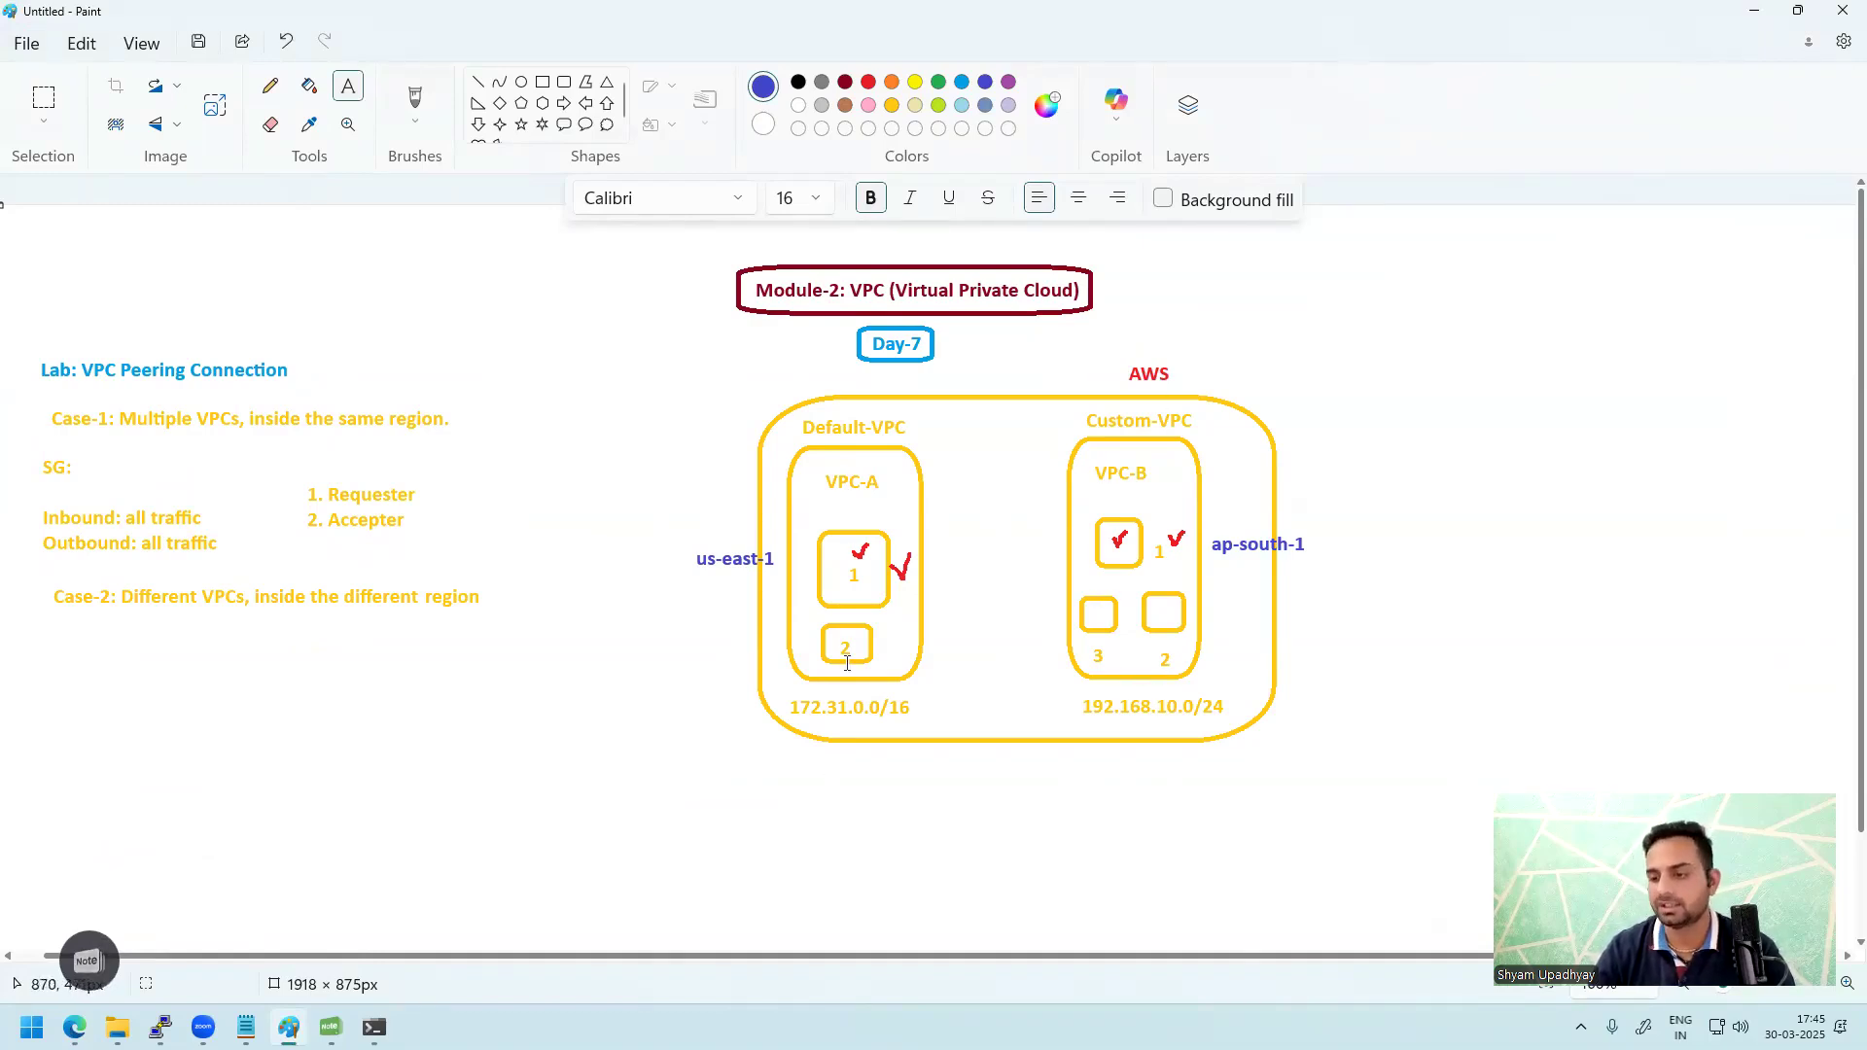
pyautogui.click(75, 1028)
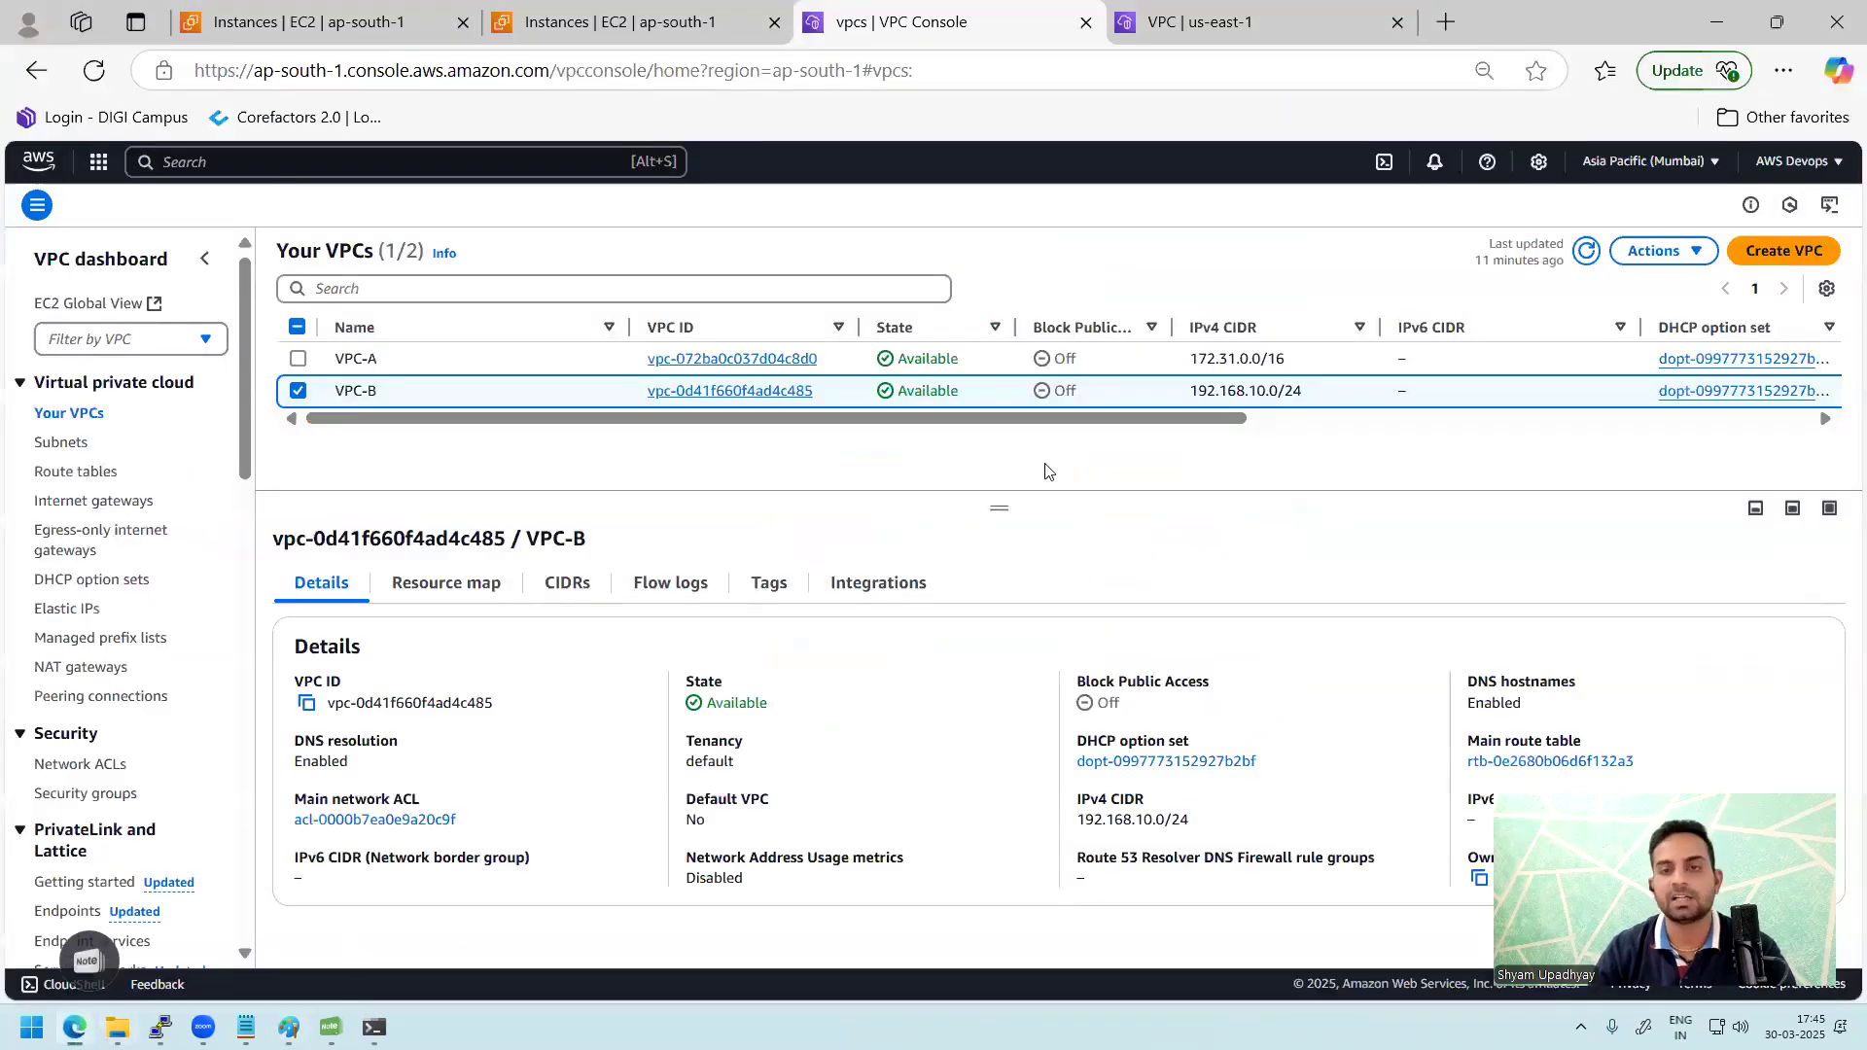
# Step: Switch the second EC2 instances page to the N. Virginia (us-east-1) region
pyautogui.click(622, 22)
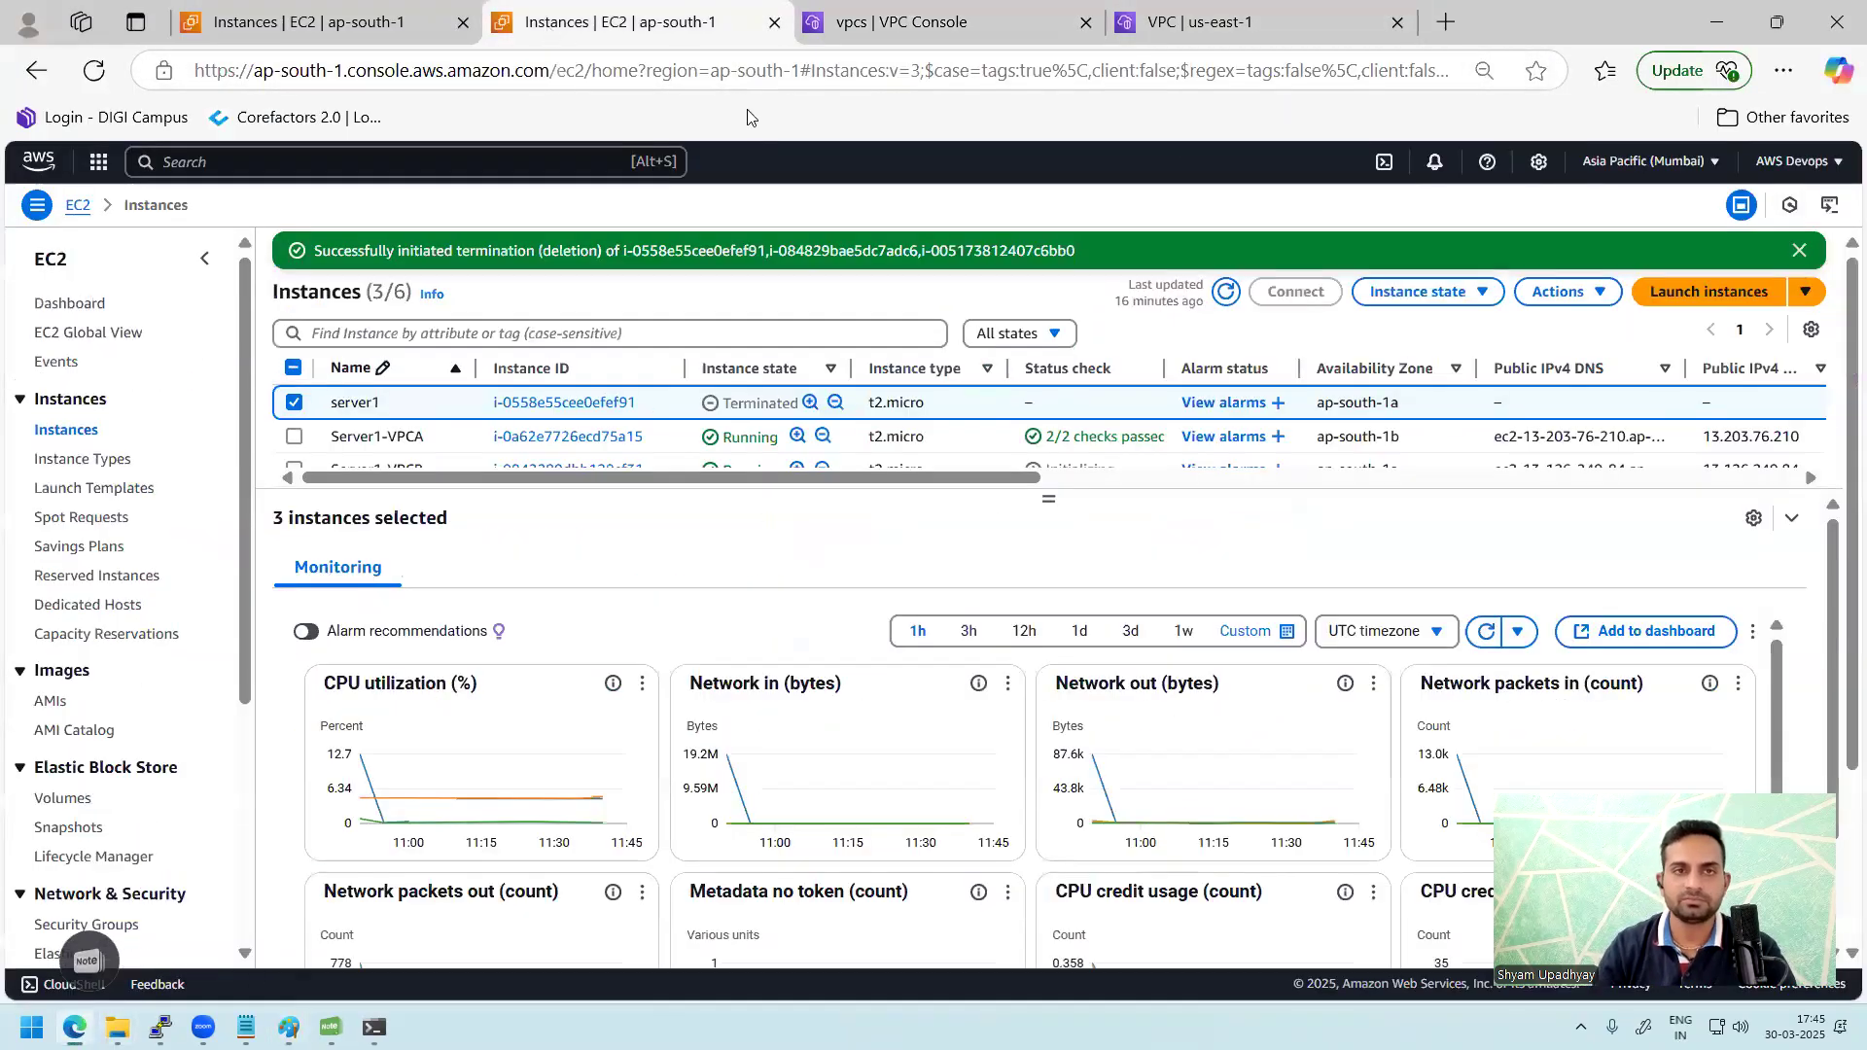
pyautogui.click(1691, 178)
pyautogui.click(1459, 244)
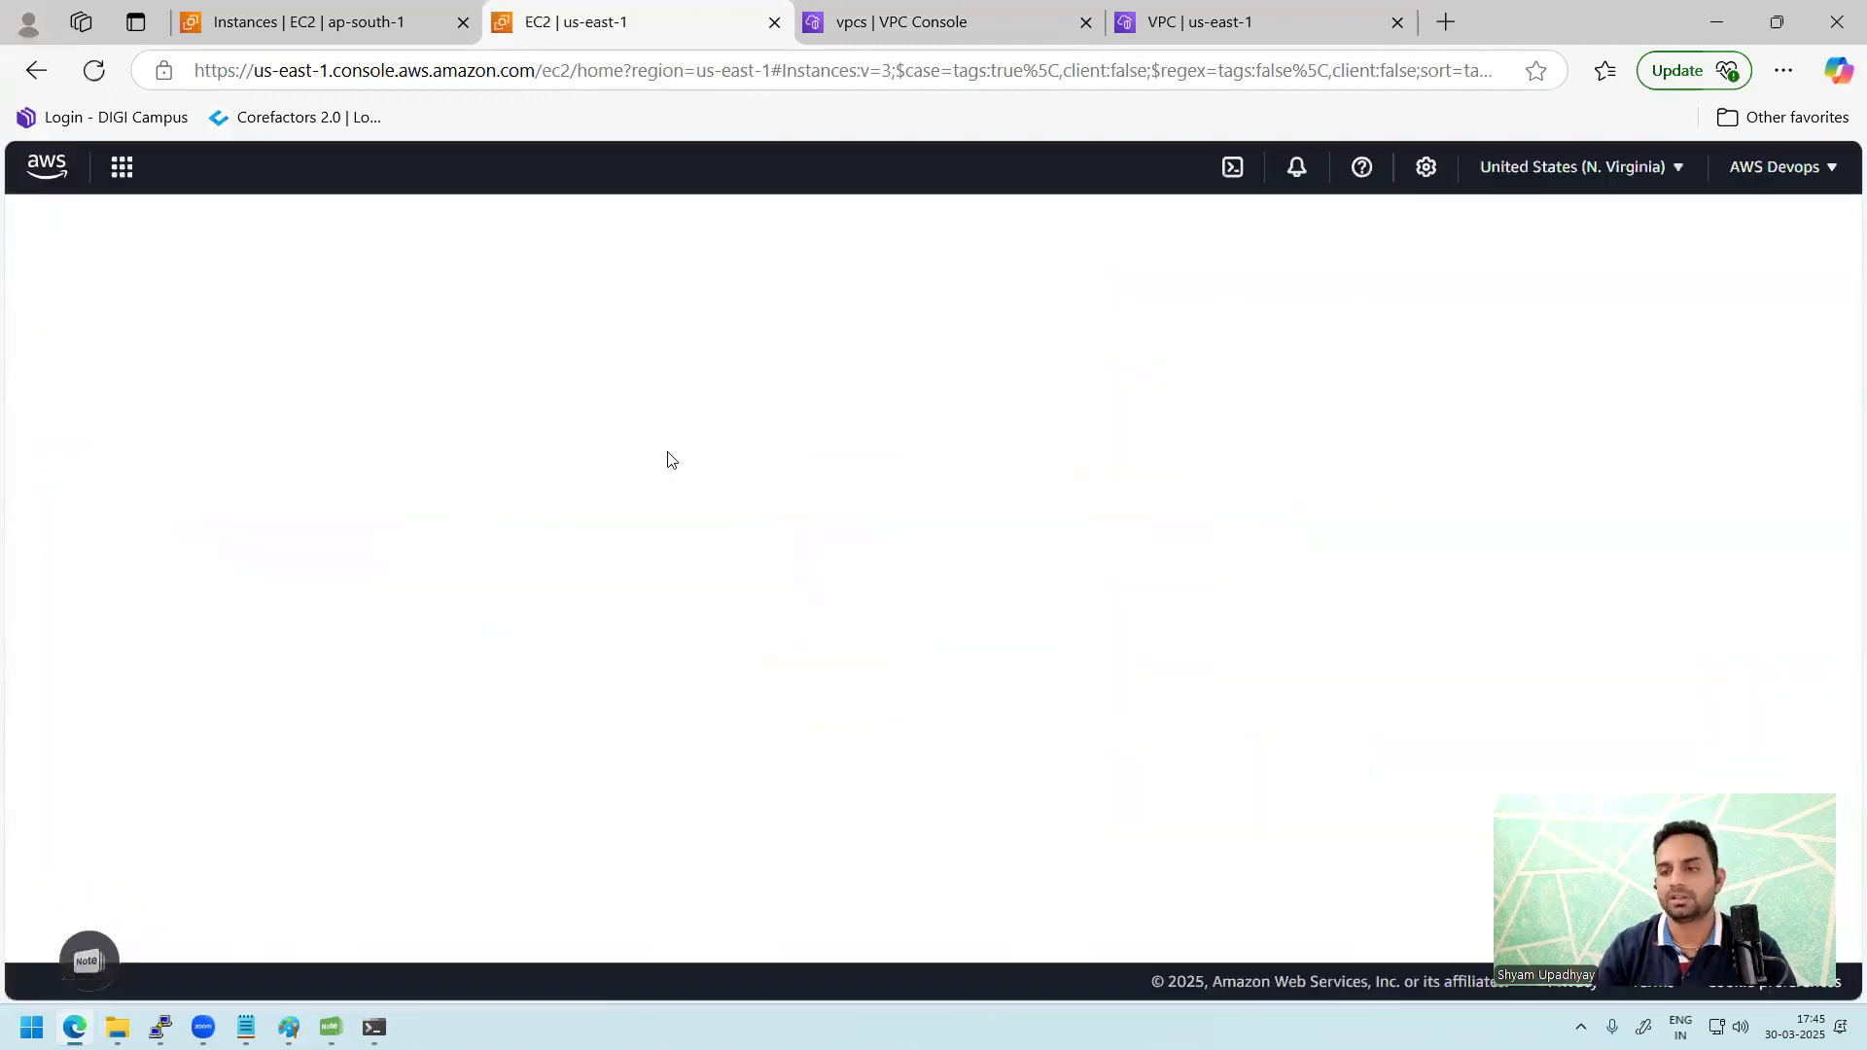
# Step: Compare the regions set on the open EC2 and VPC console pages and return to the N. Virginia instances page
pyautogui.hotkey('ctrl', 'shift', 'Tab')
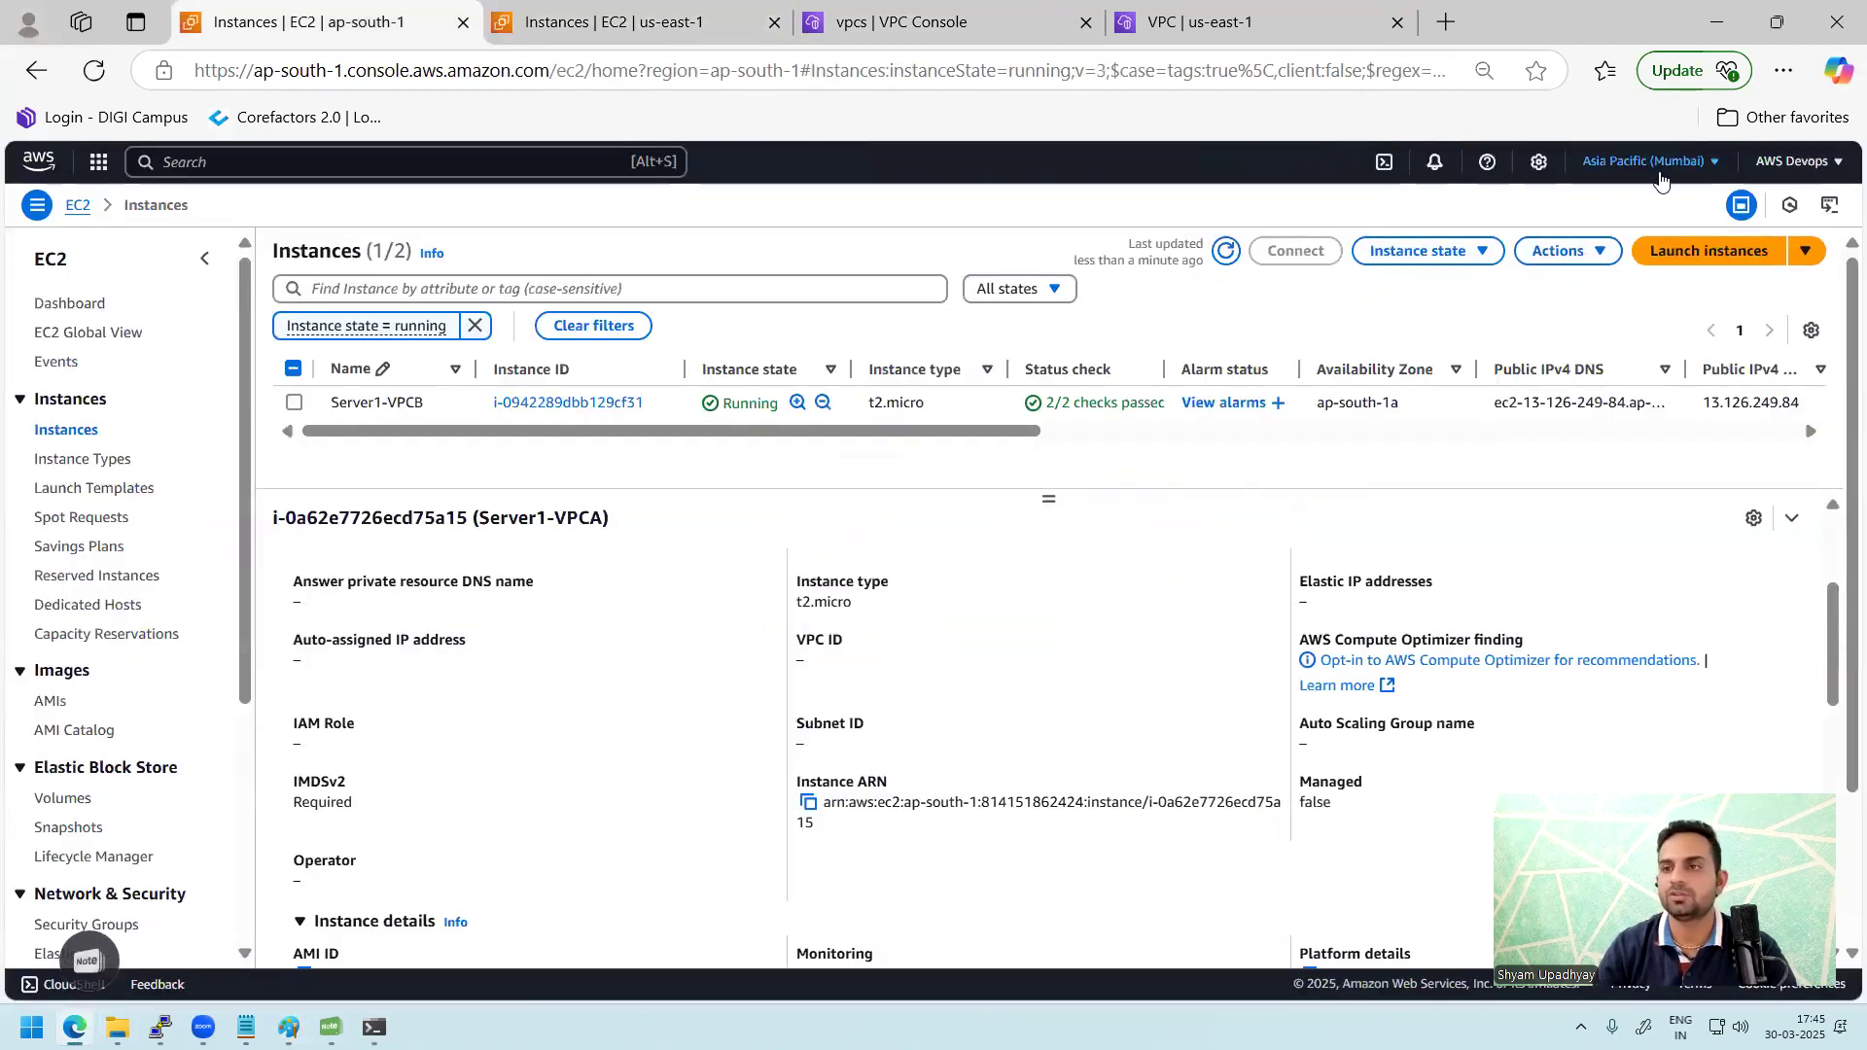
pyautogui.hotkey('ctrl', 'Tab')
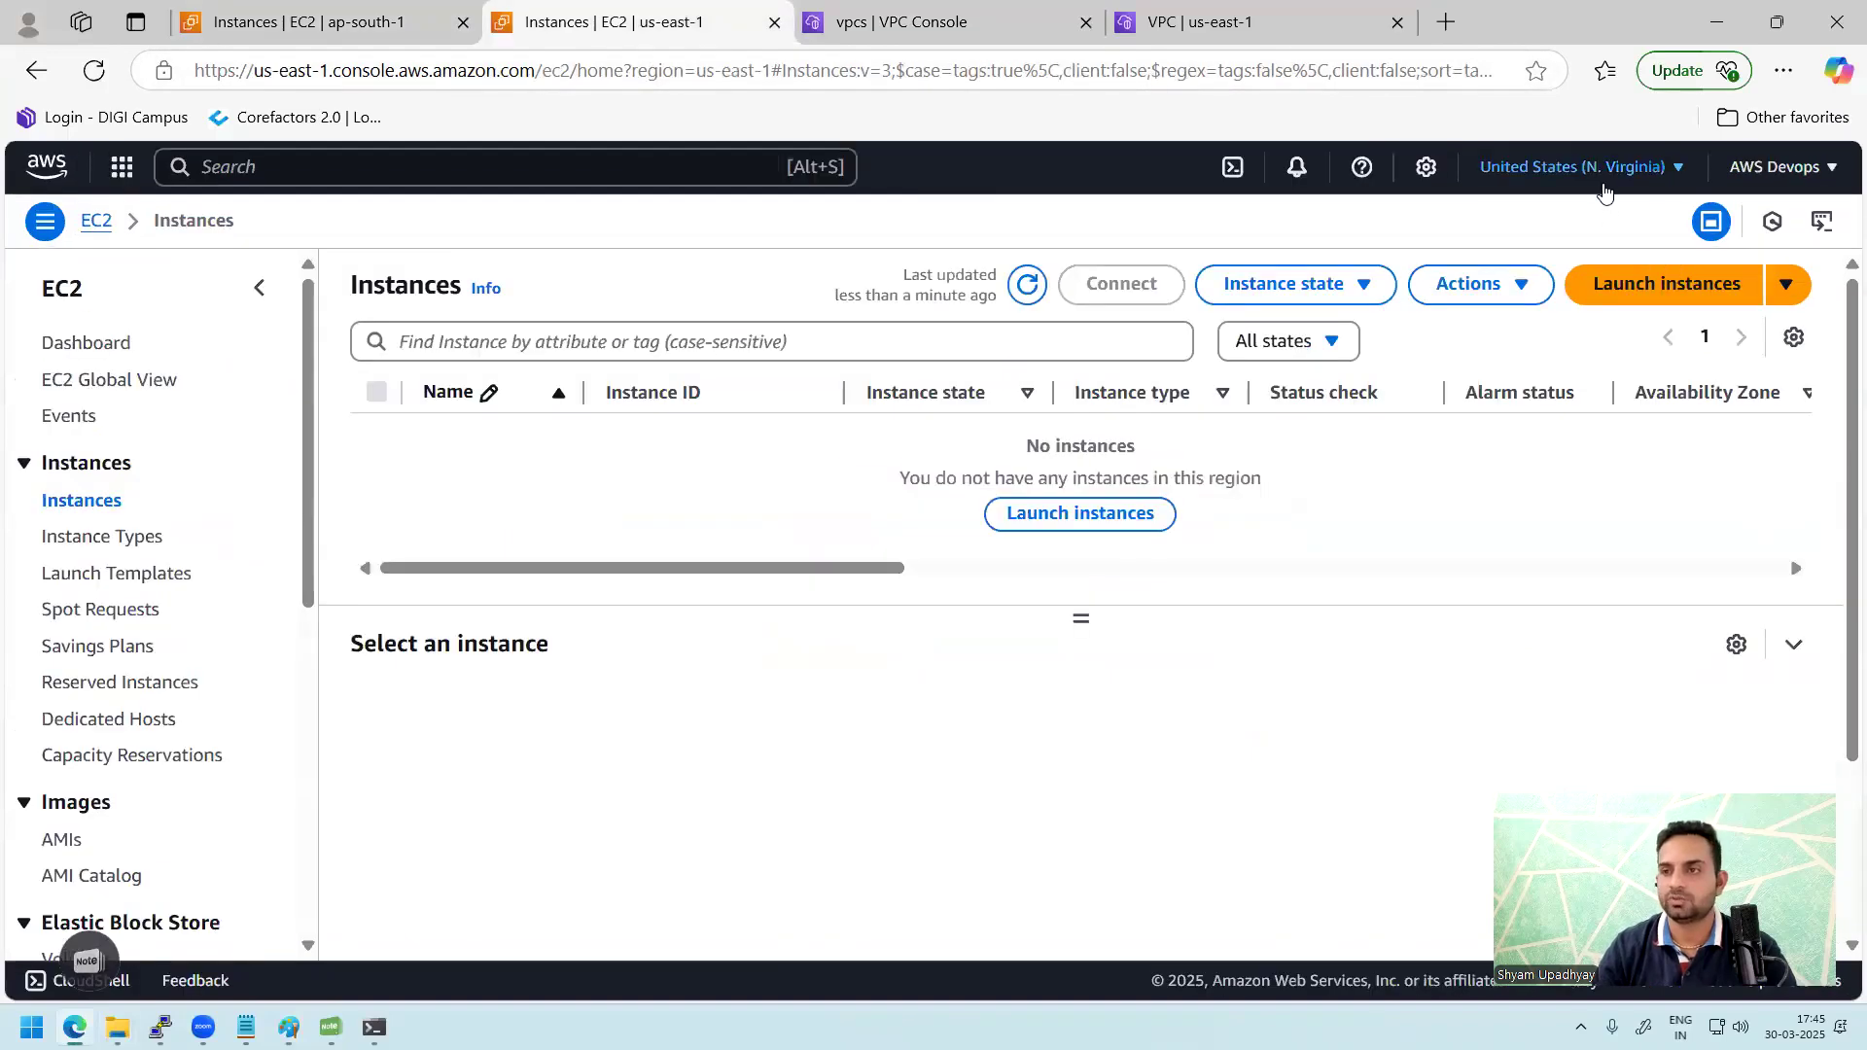
pyautogui.click(1000, 25)
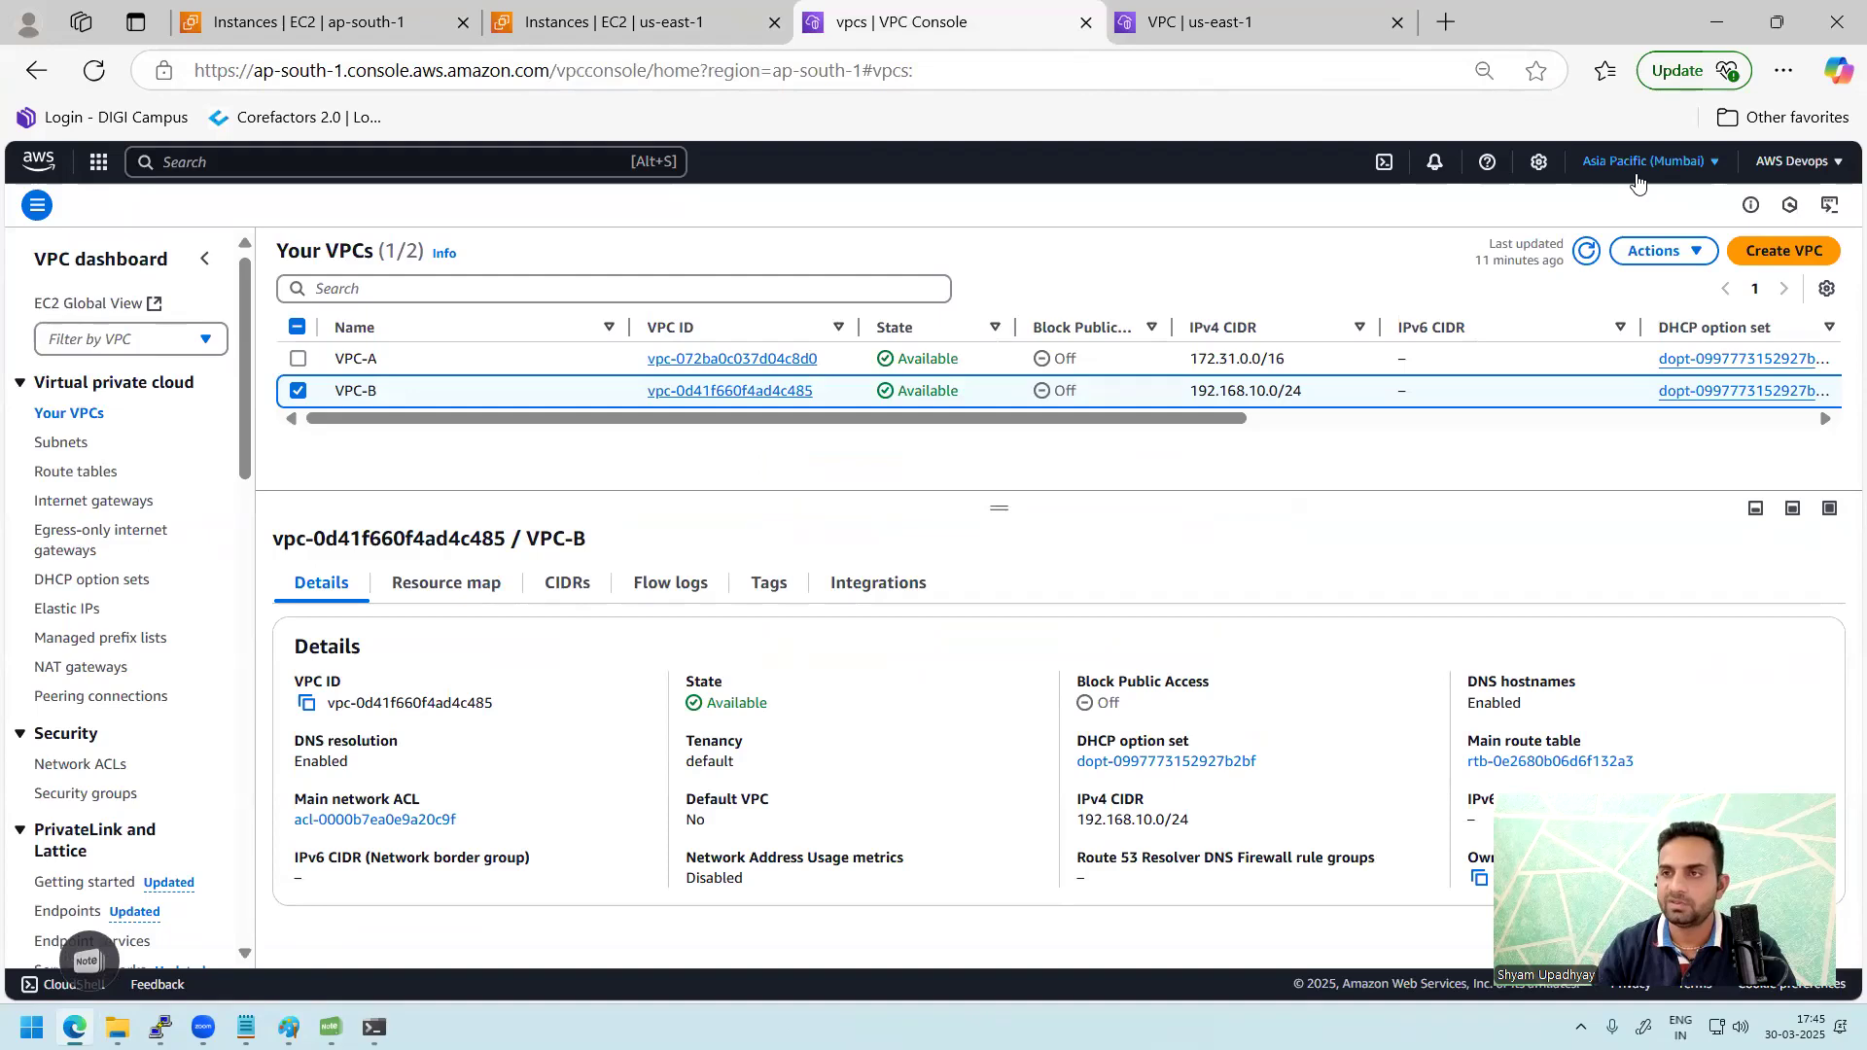
pyautogui.click(1233, 21)
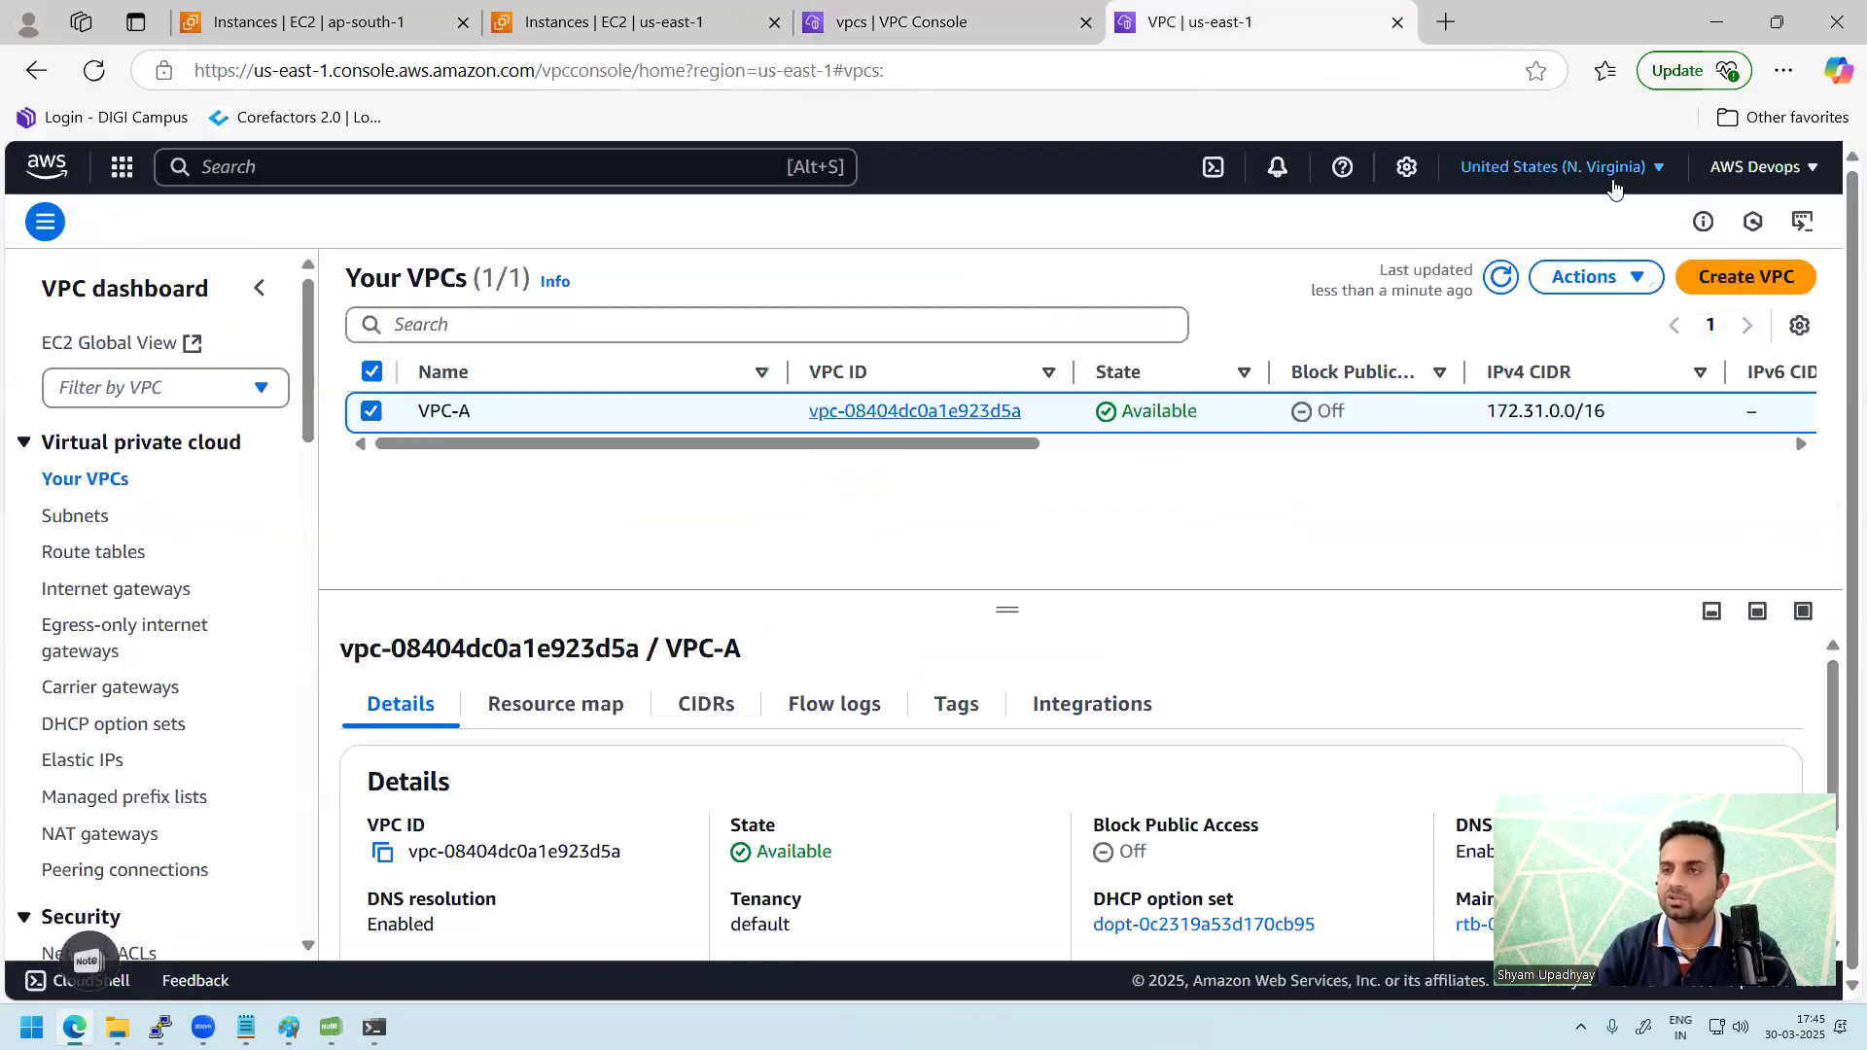
pyautogui.click(622, 21)
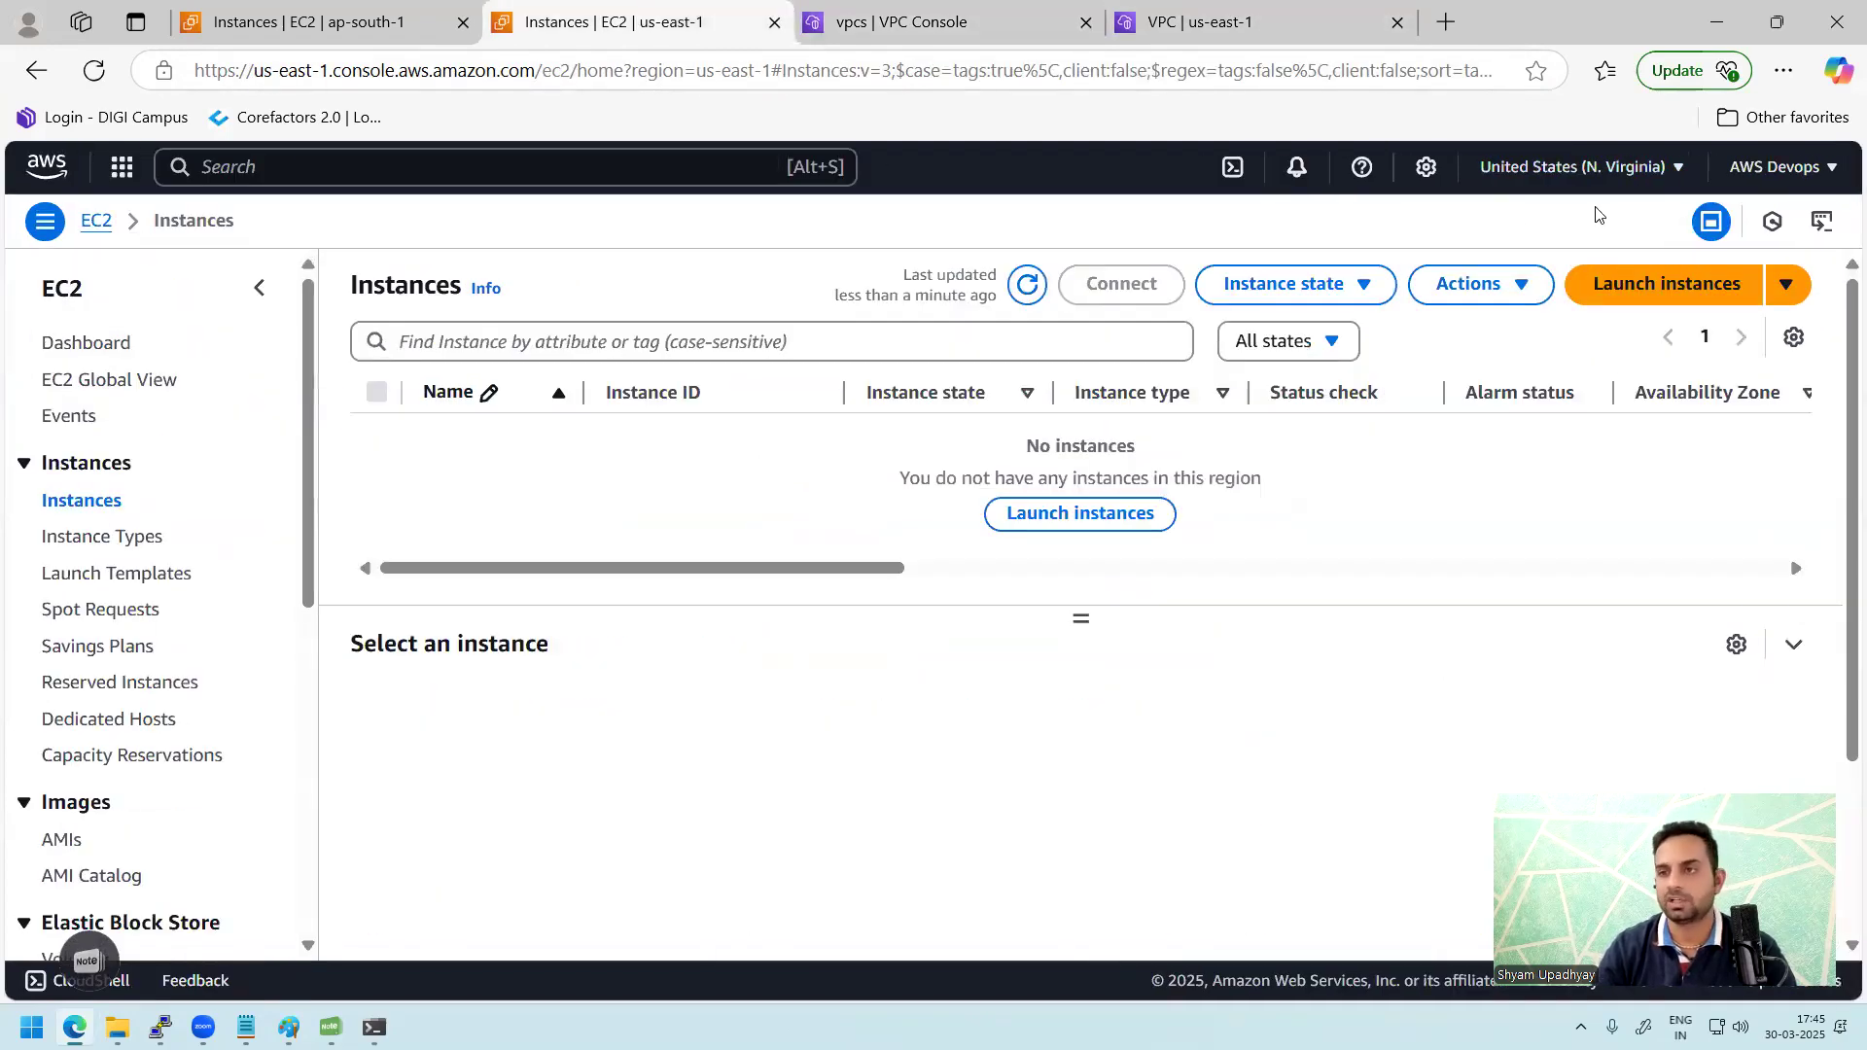
# Step: Begin launching a new instance in N. Virginia, name it Server1-VPCA and choose the Red Hat image
pyautogui.click(1697, 284)
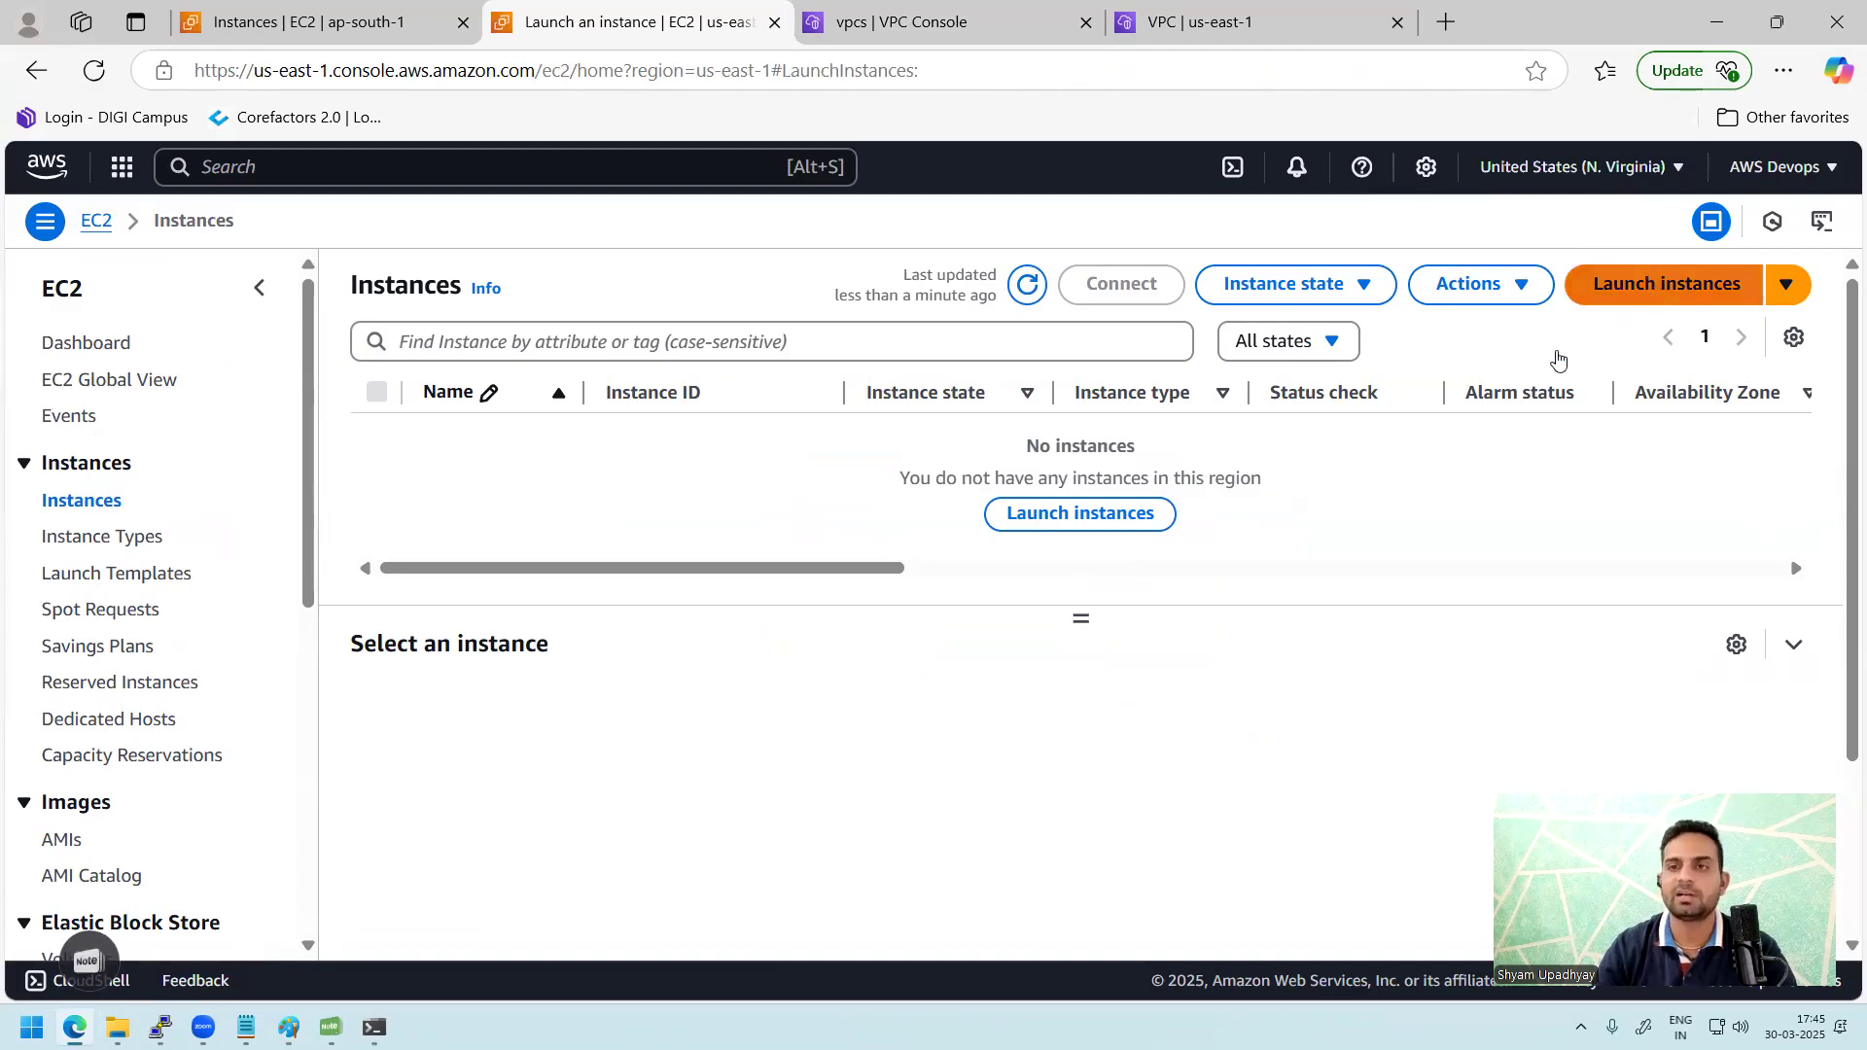
pyautogui.hotkey('ctrl', '0')
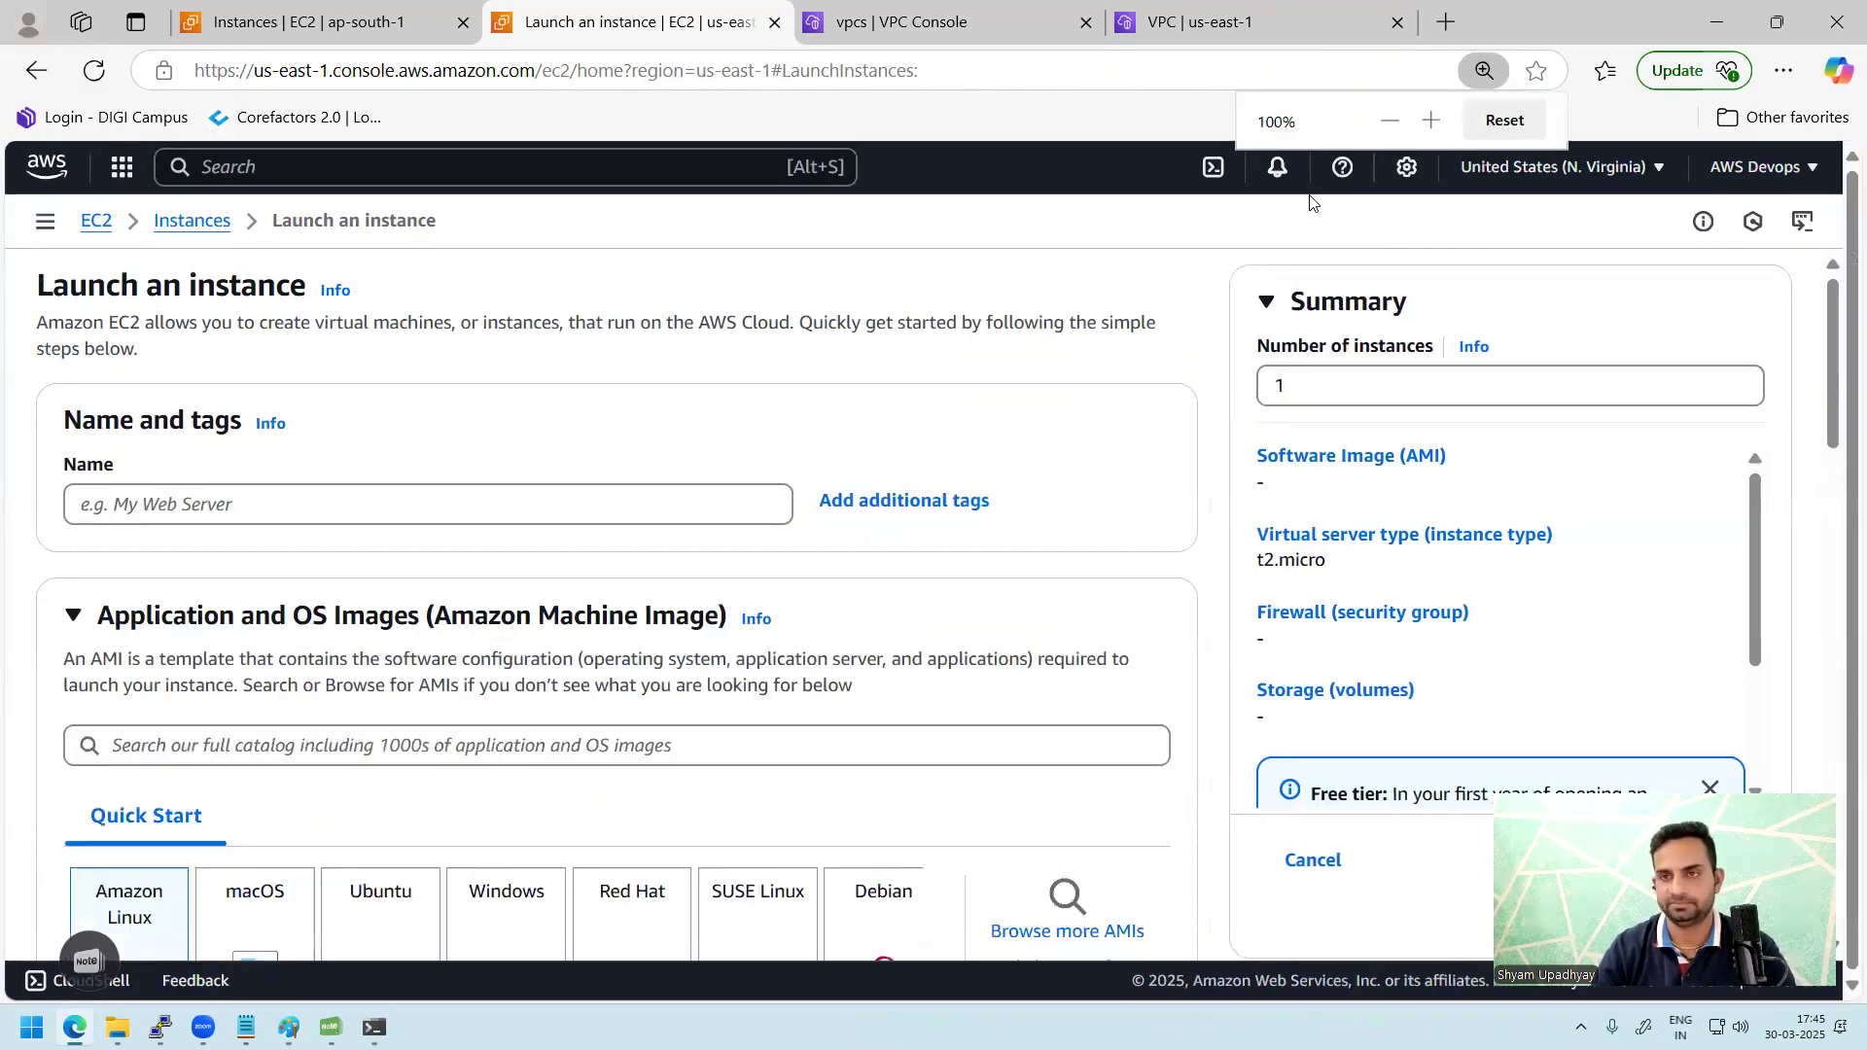
pyautogui.click(1388, 121)
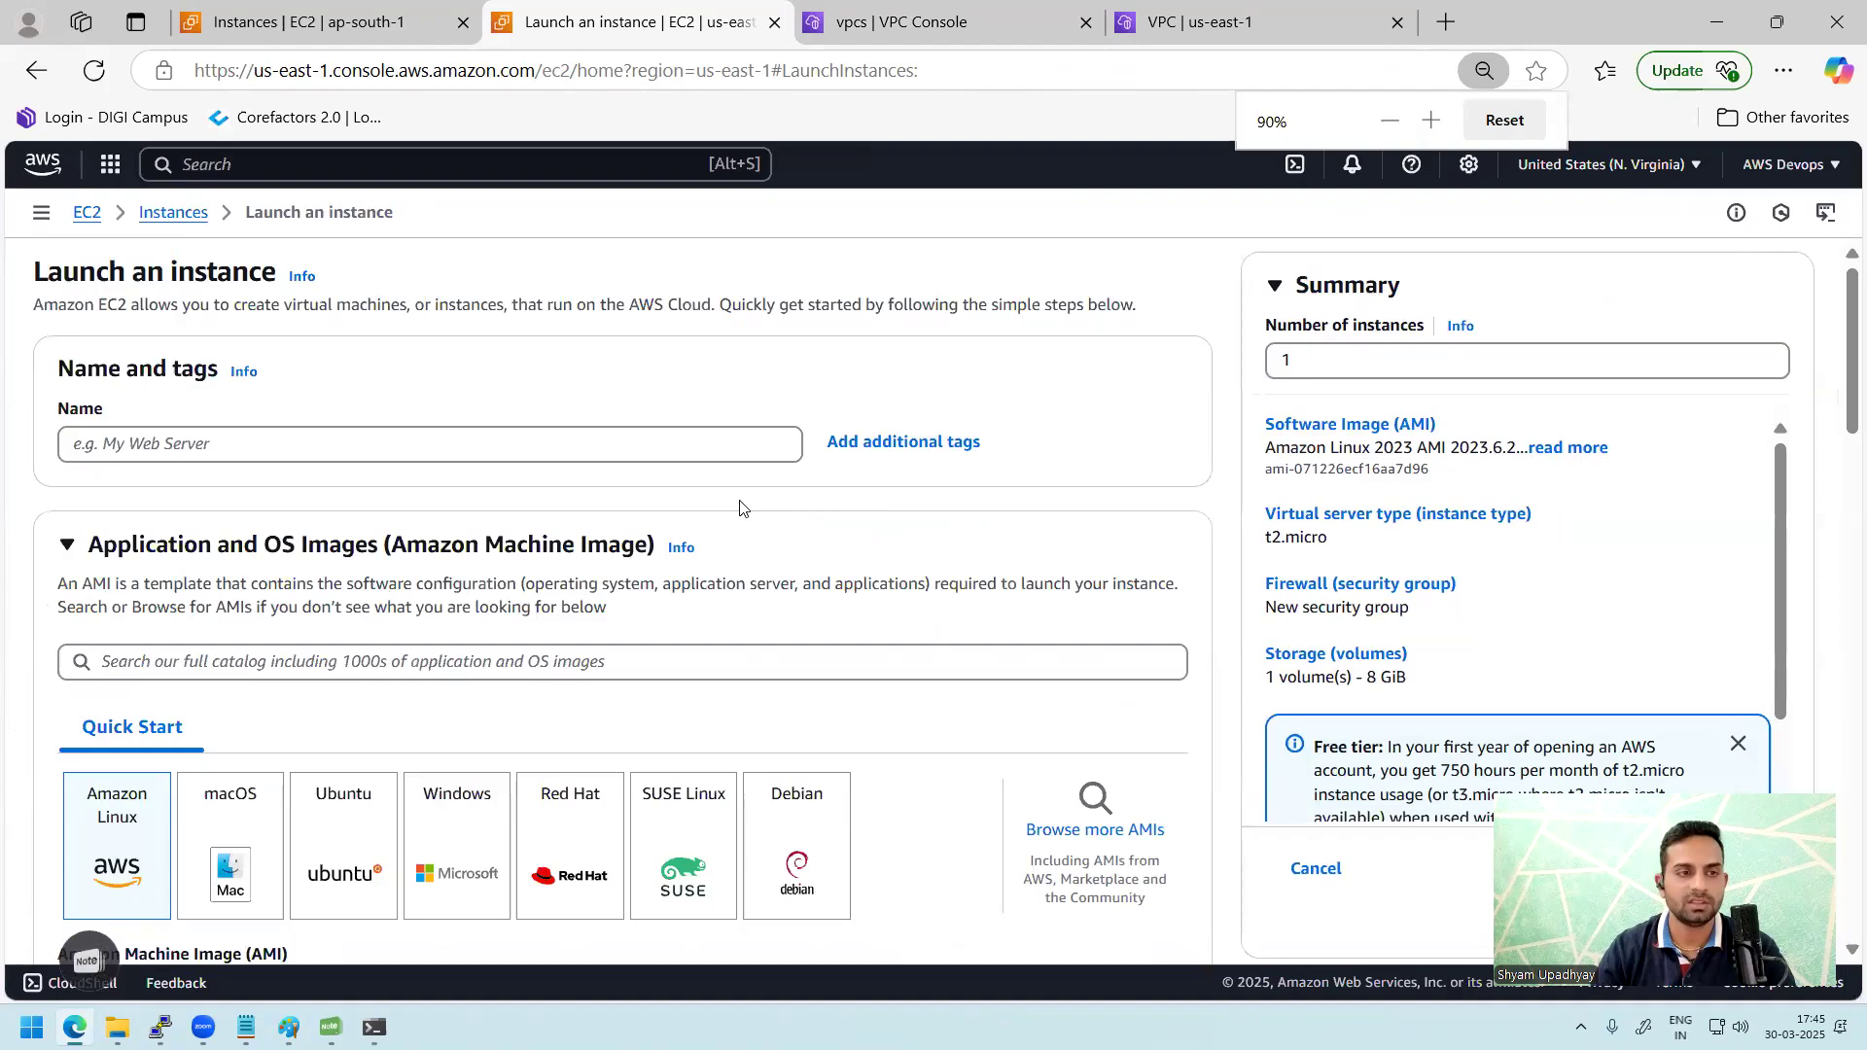
pyautogui.click(407, 454)
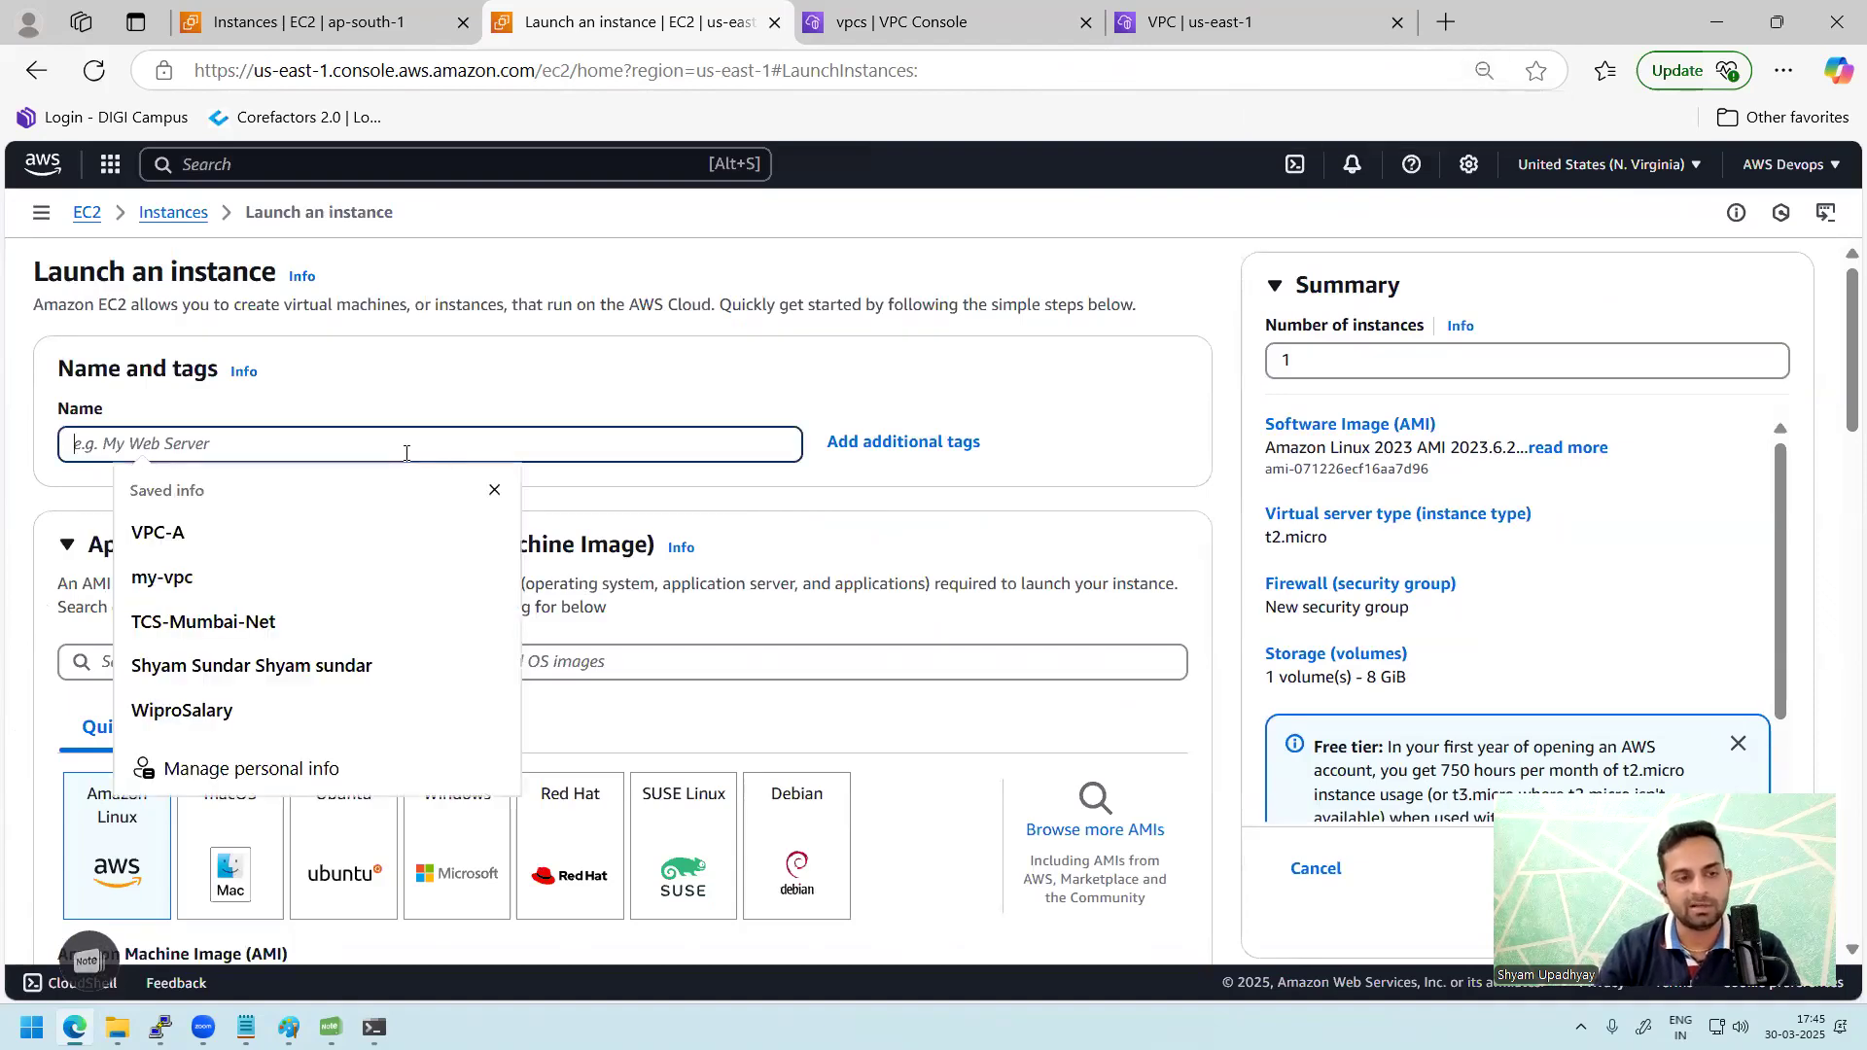
pyautogui.write('Server1-VPCA')
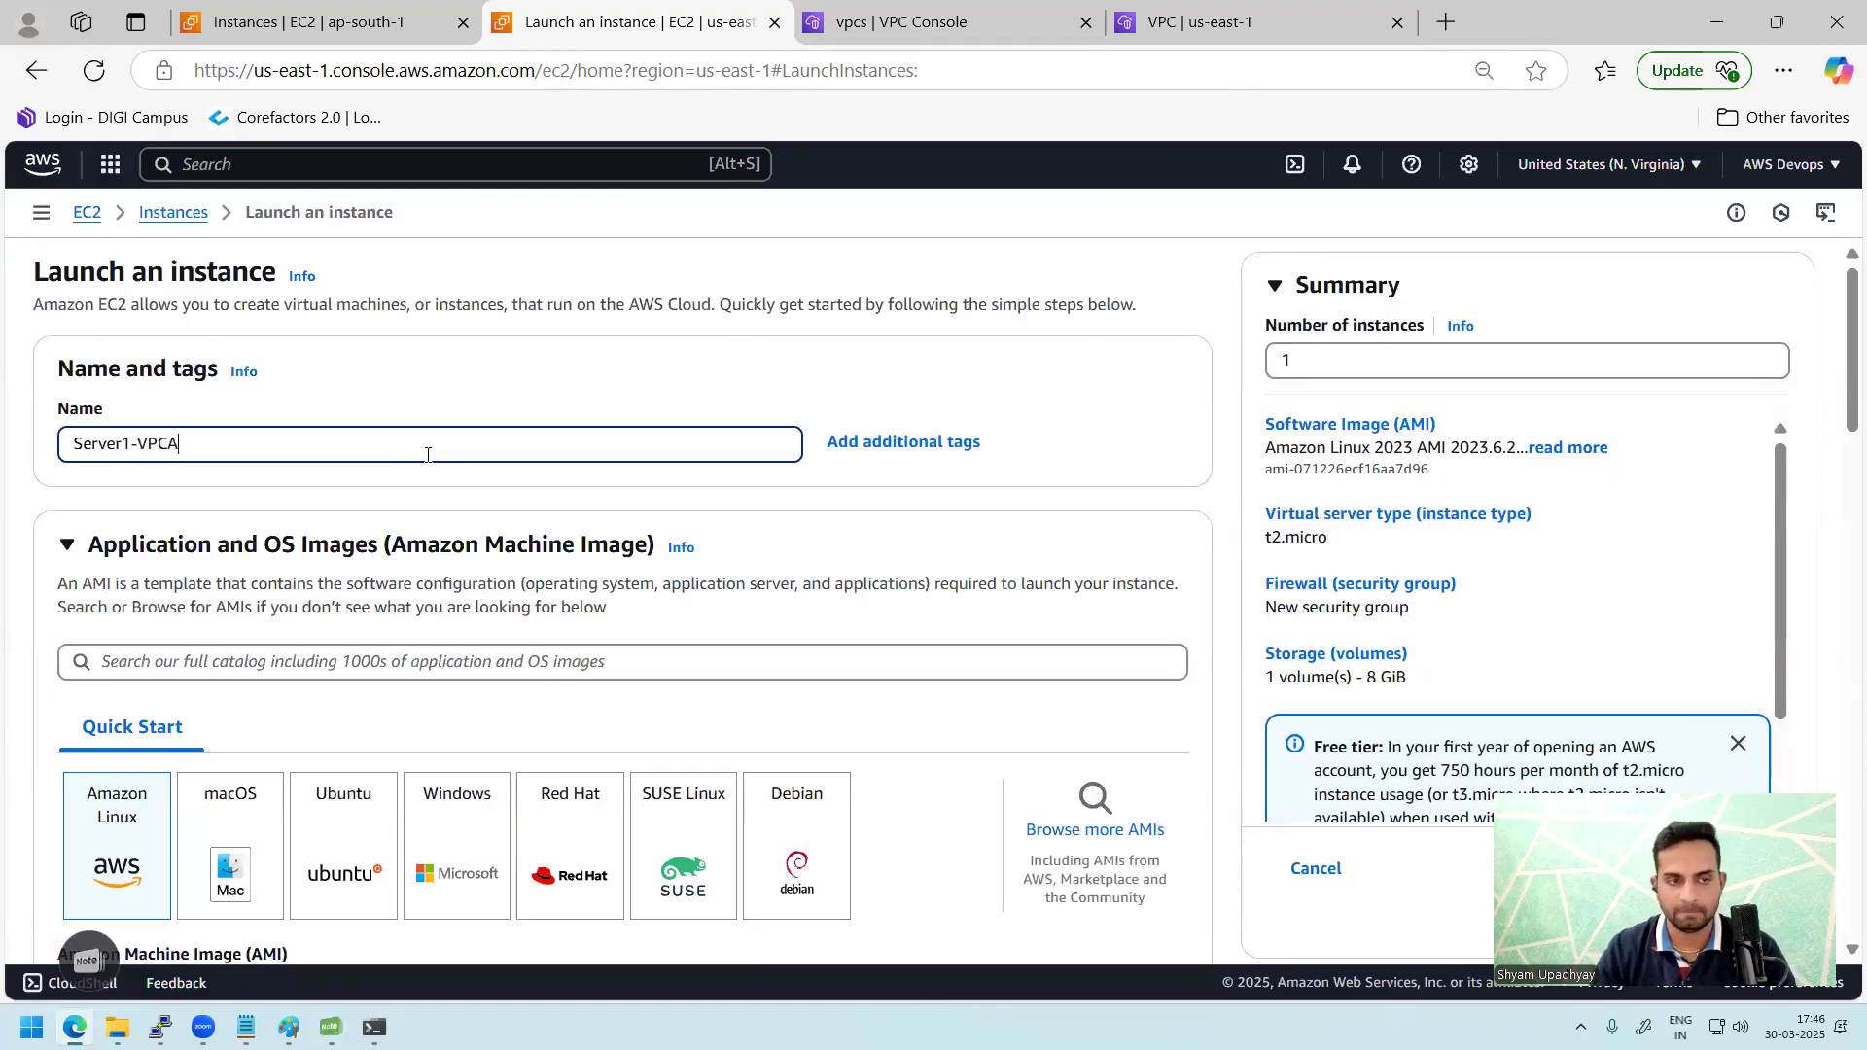
pyautogui.scroll(-2, 785, 632)
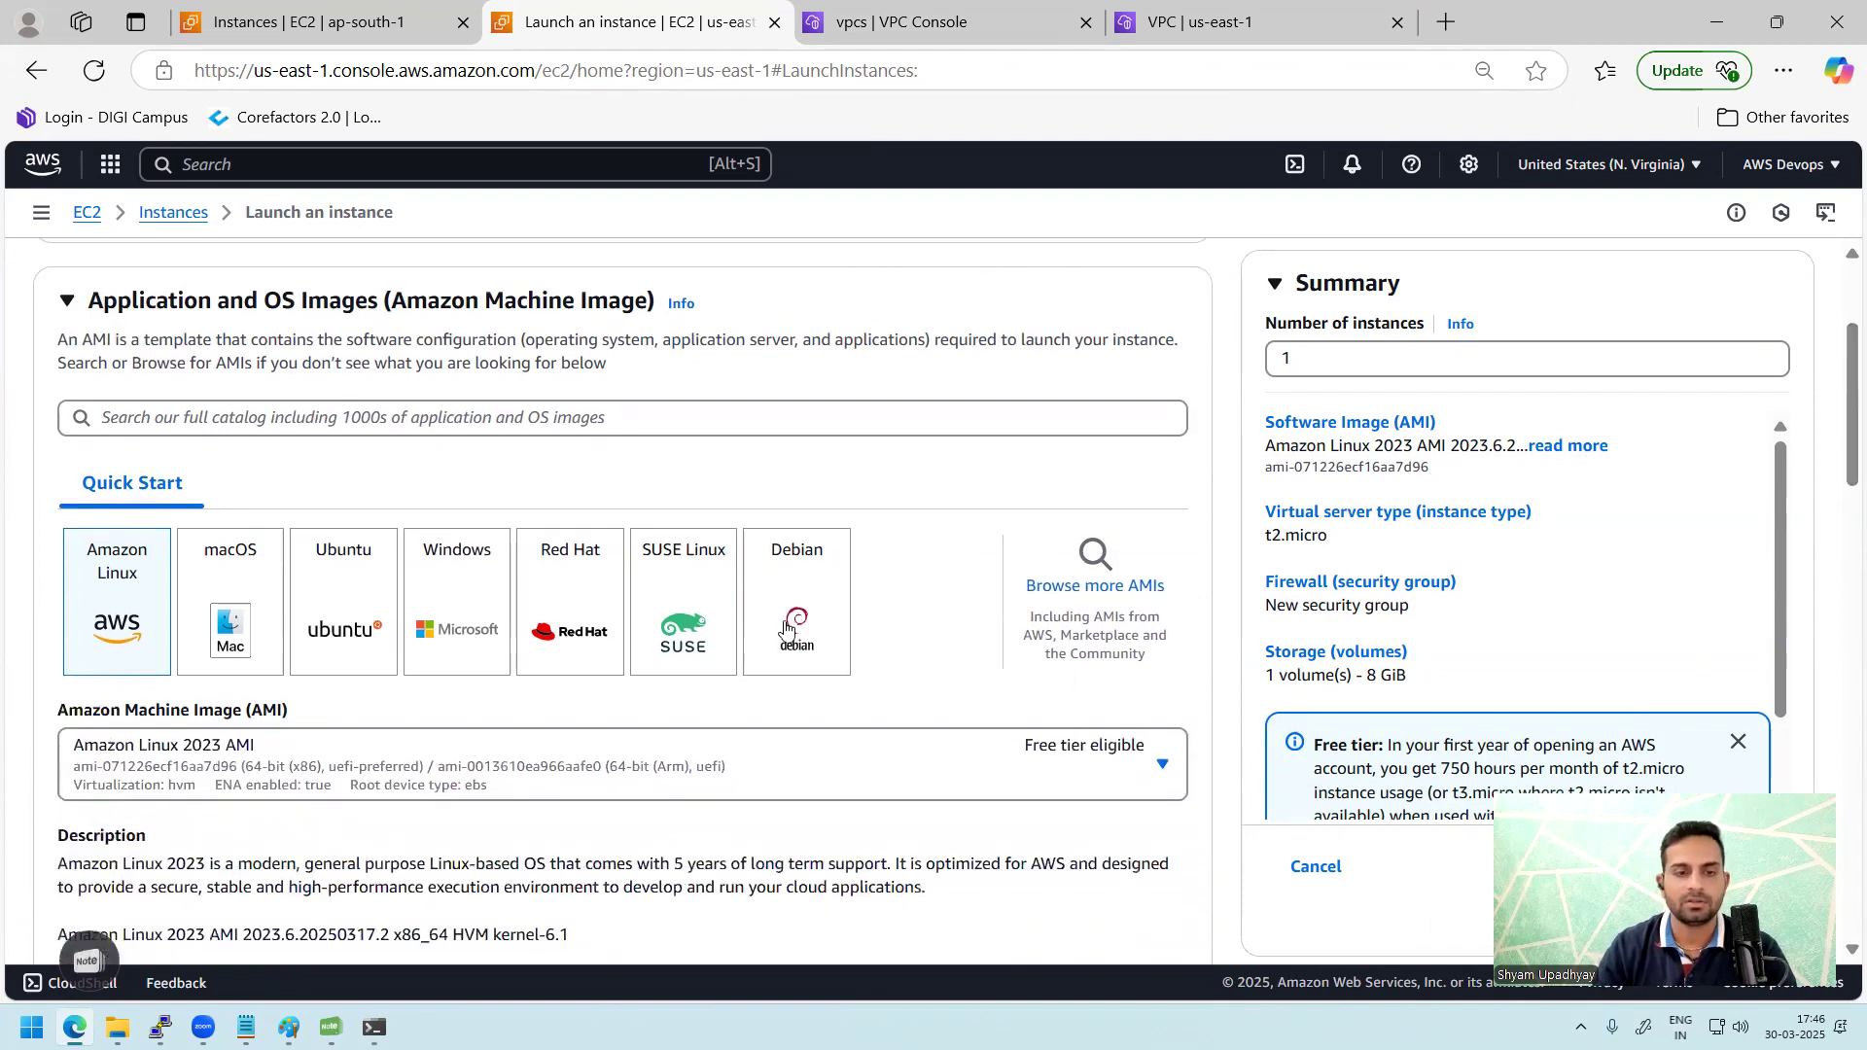
pyautogui.moveTo(1841, 478); pyautogui.dragTo(1843, 667)
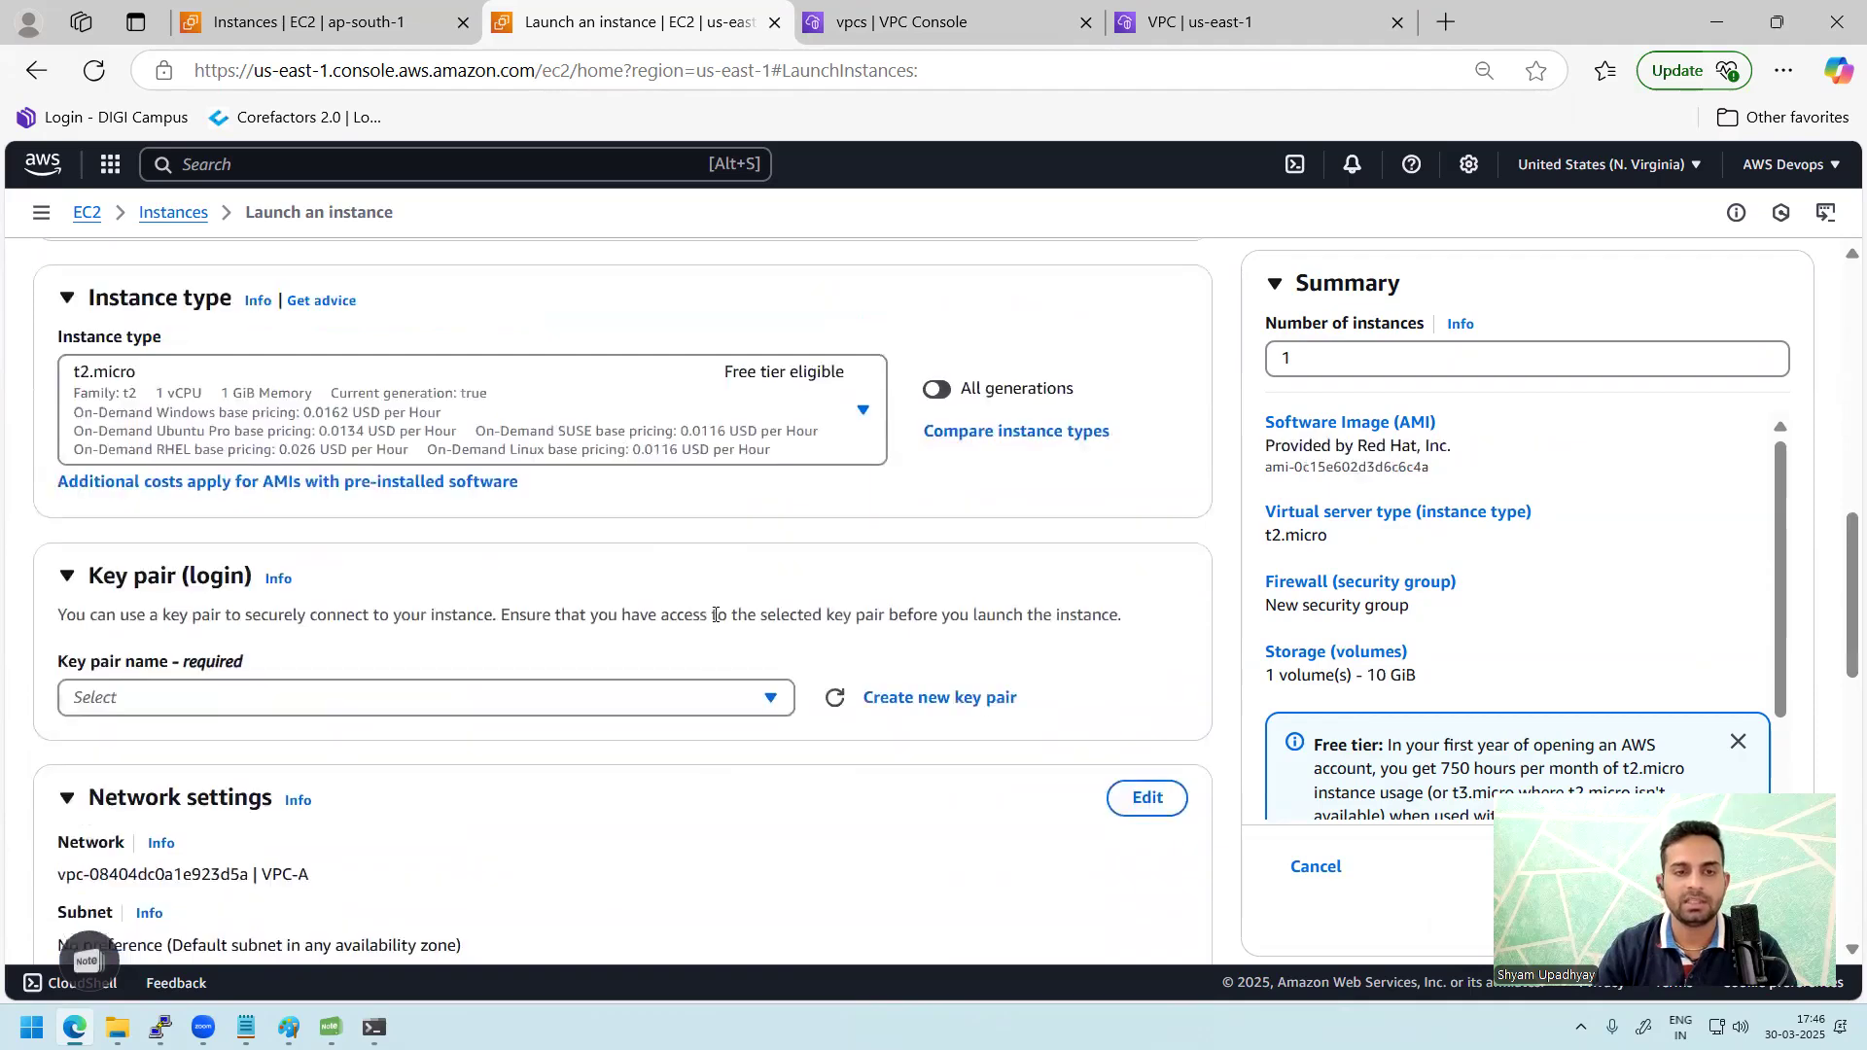
# Step: Create an RSA key pair named north-virginia in .pem format for the new instance
pyautogui.click(686, 708)
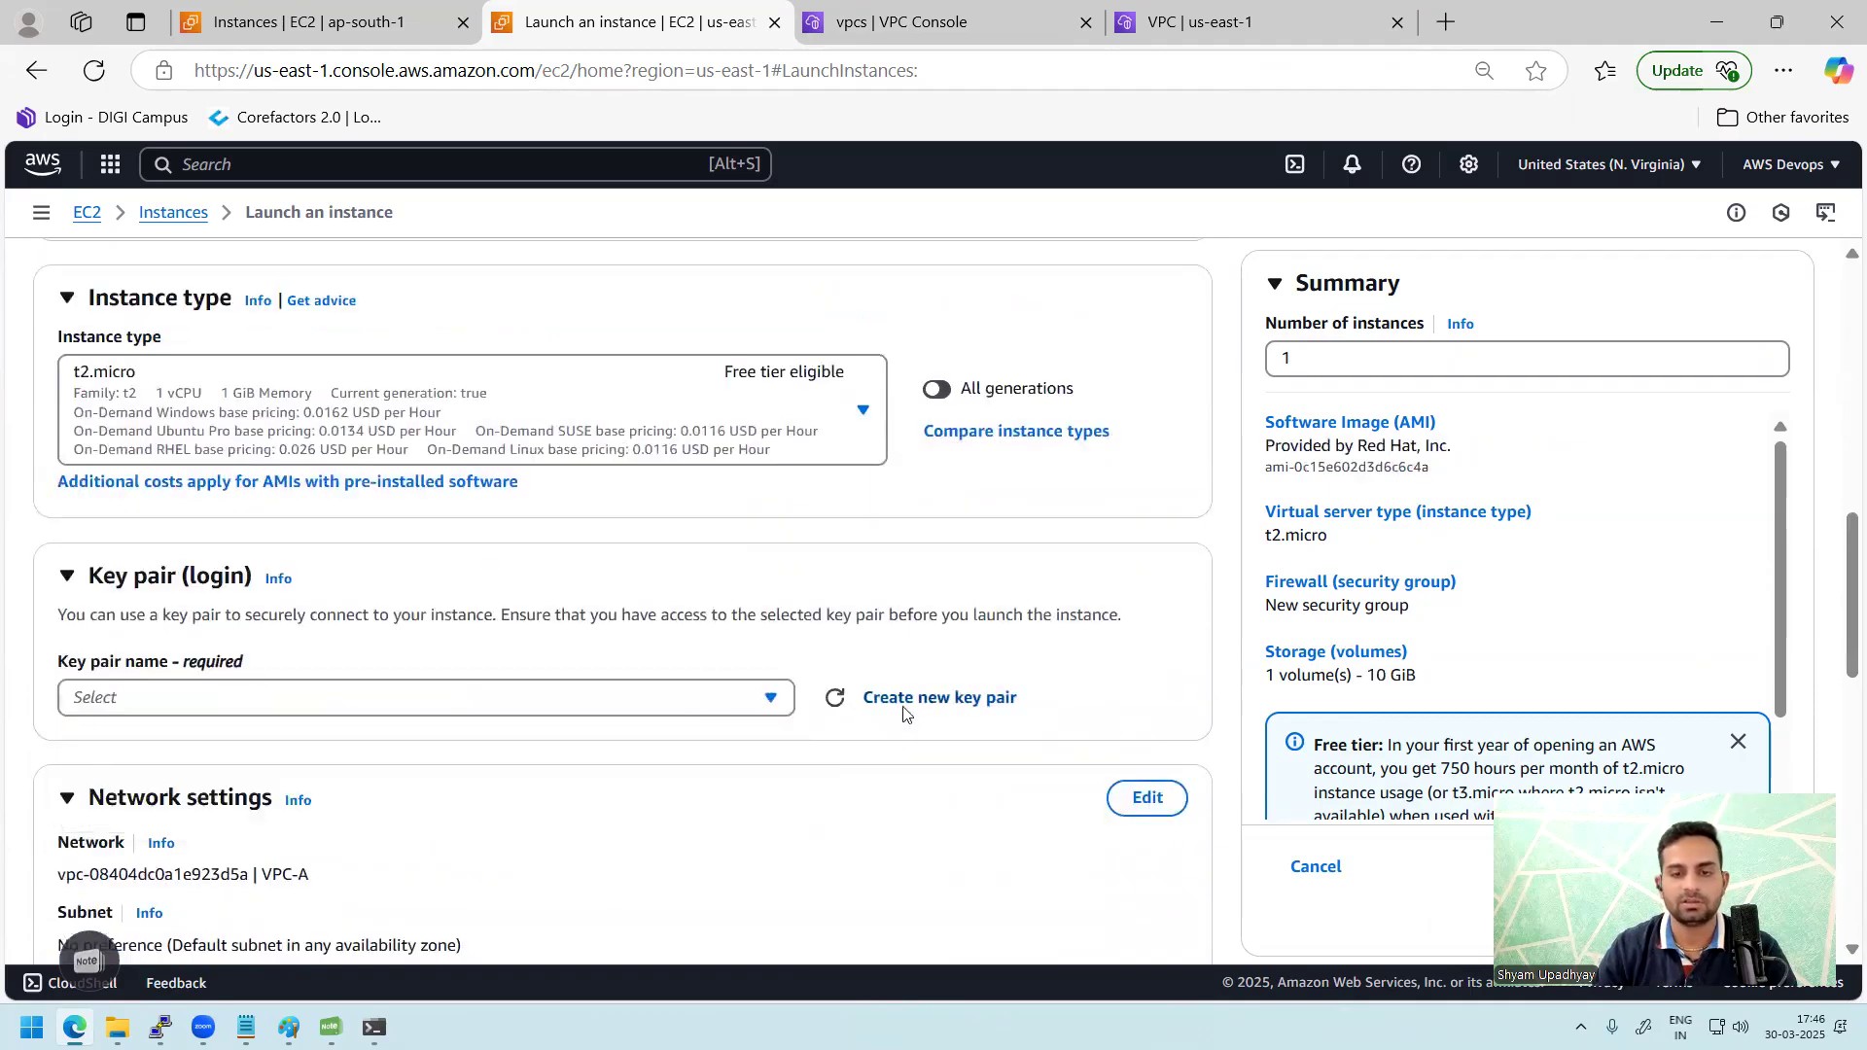
pyautogui.click(909, 700)
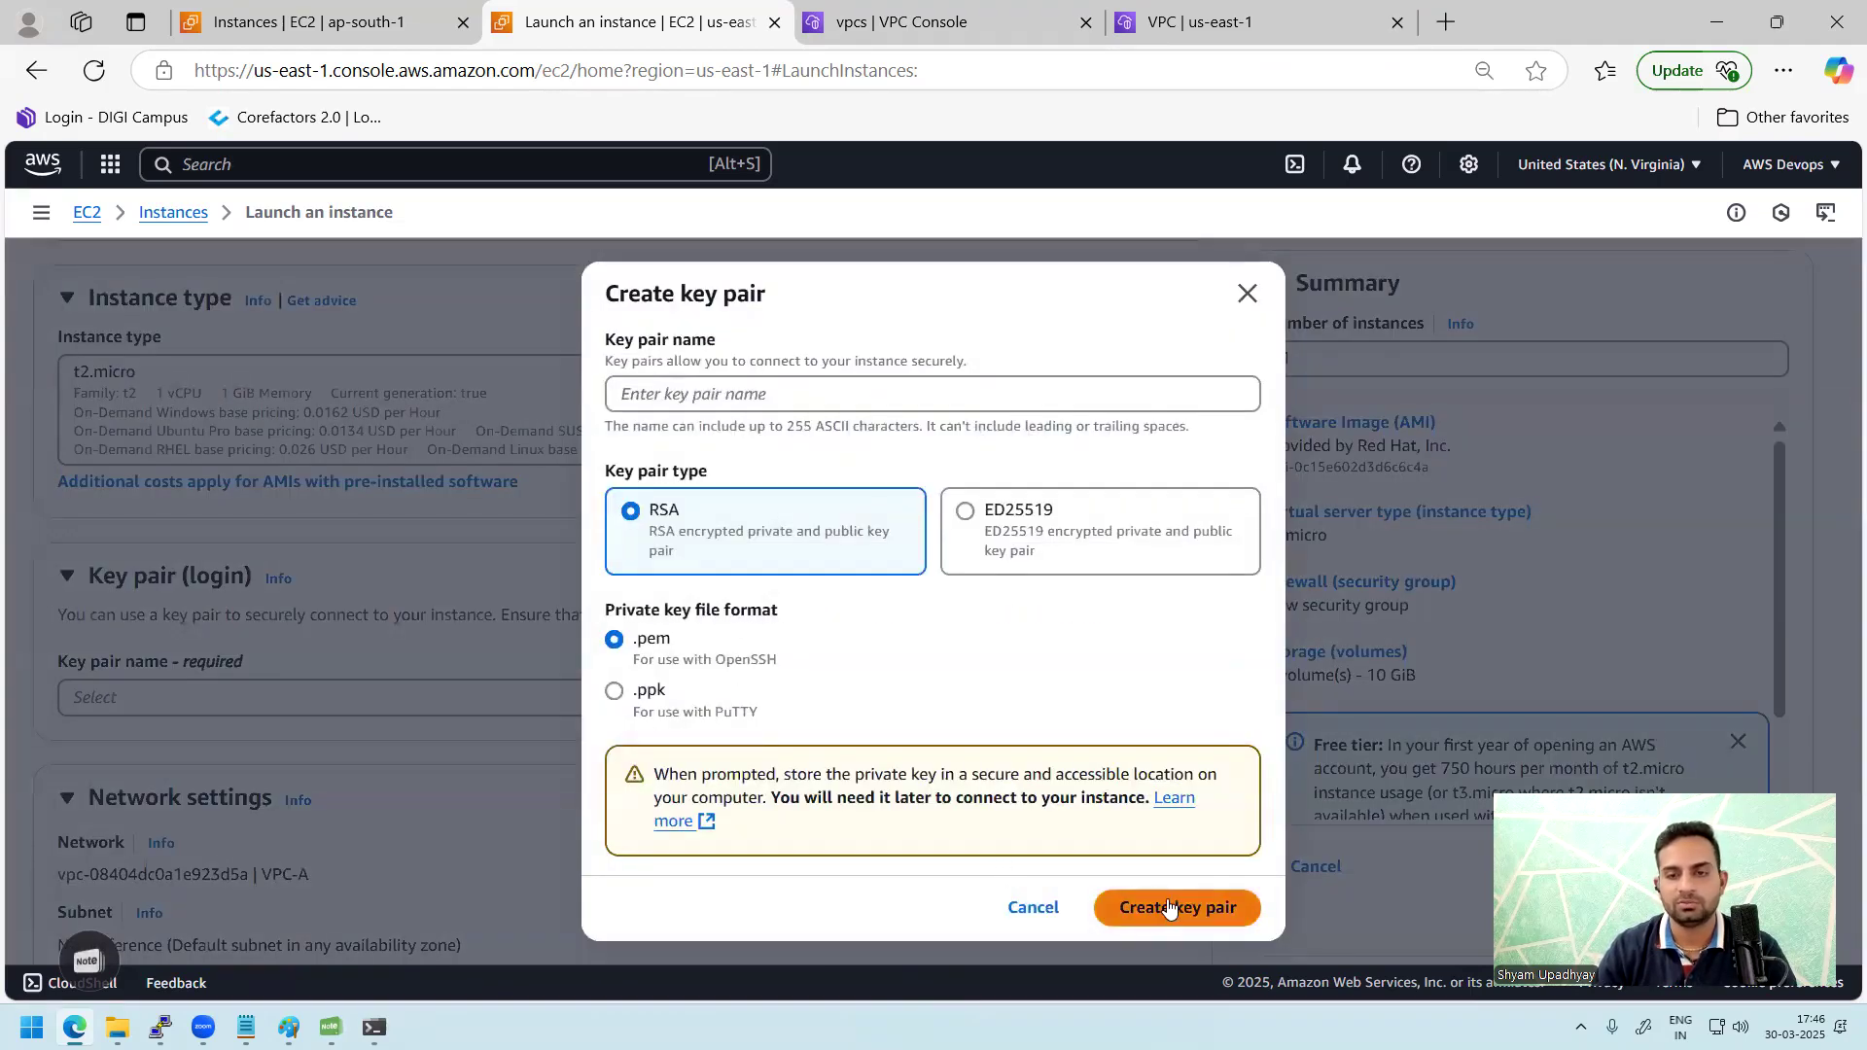
pyautogui.click(818, 397)
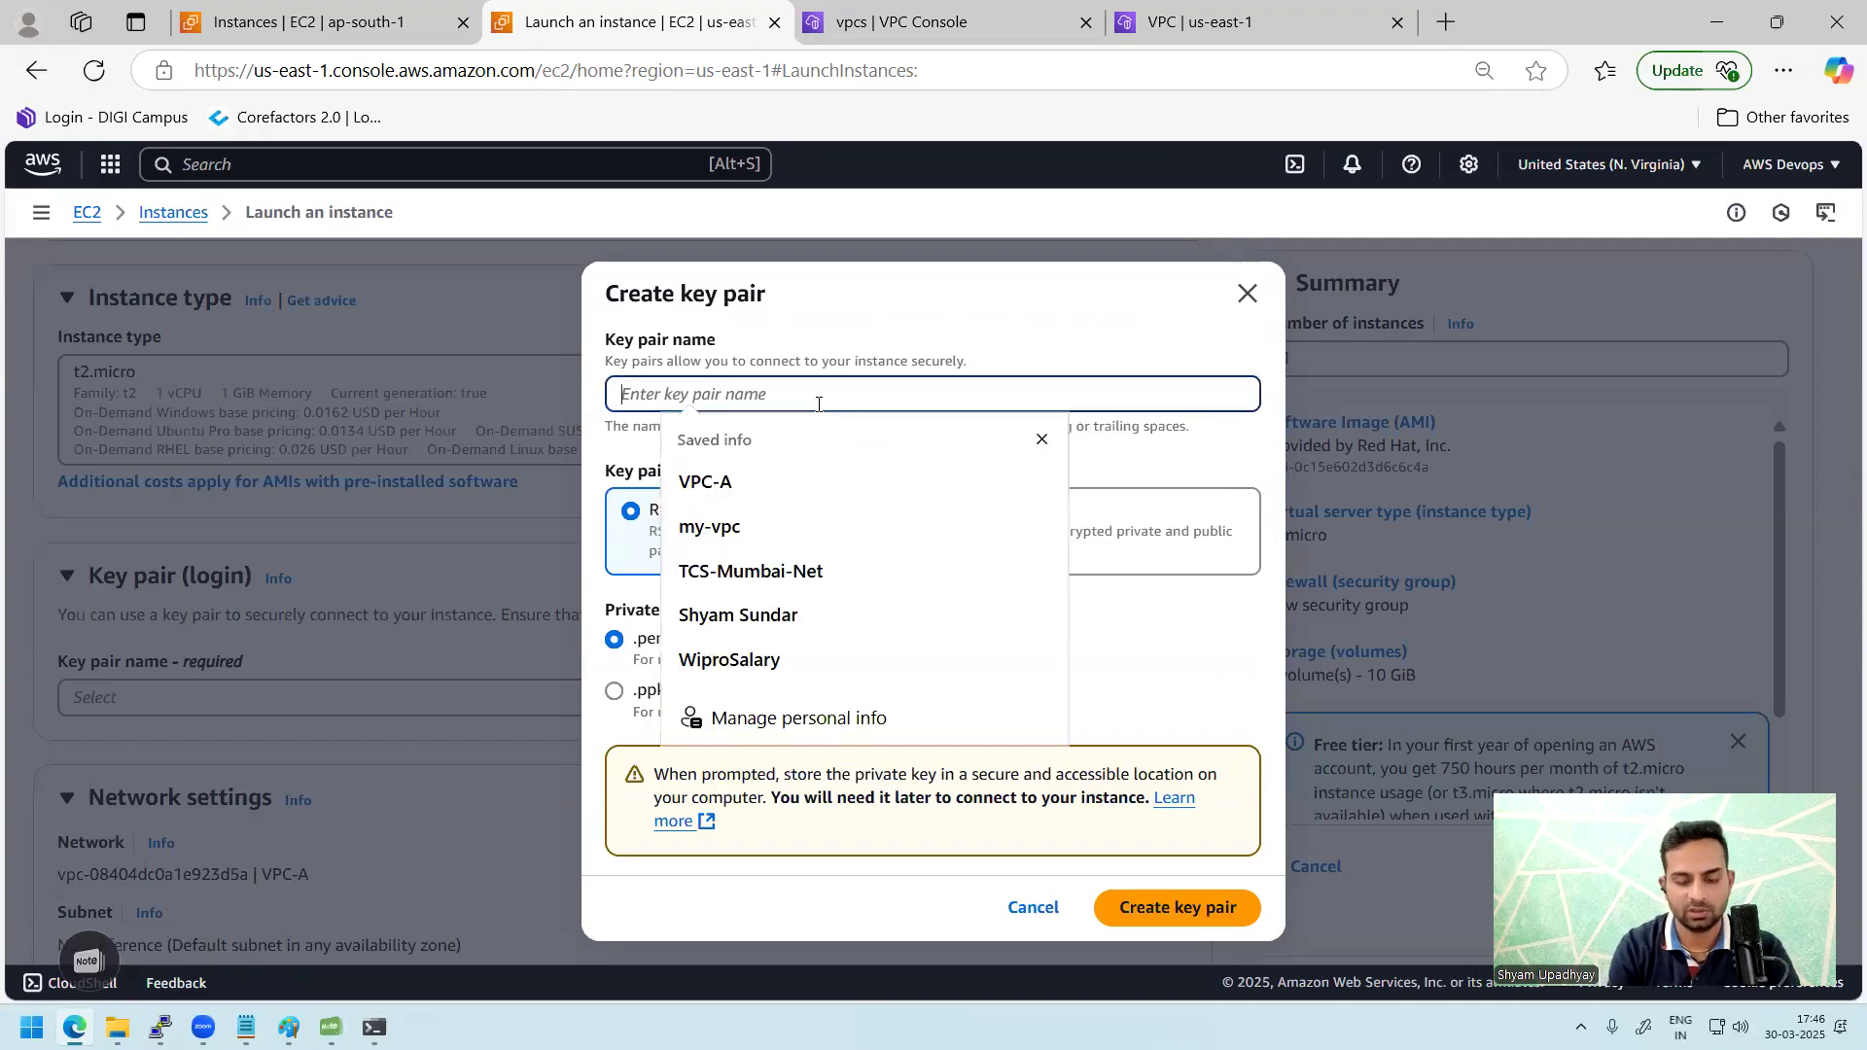
pyautogui.write('north-')
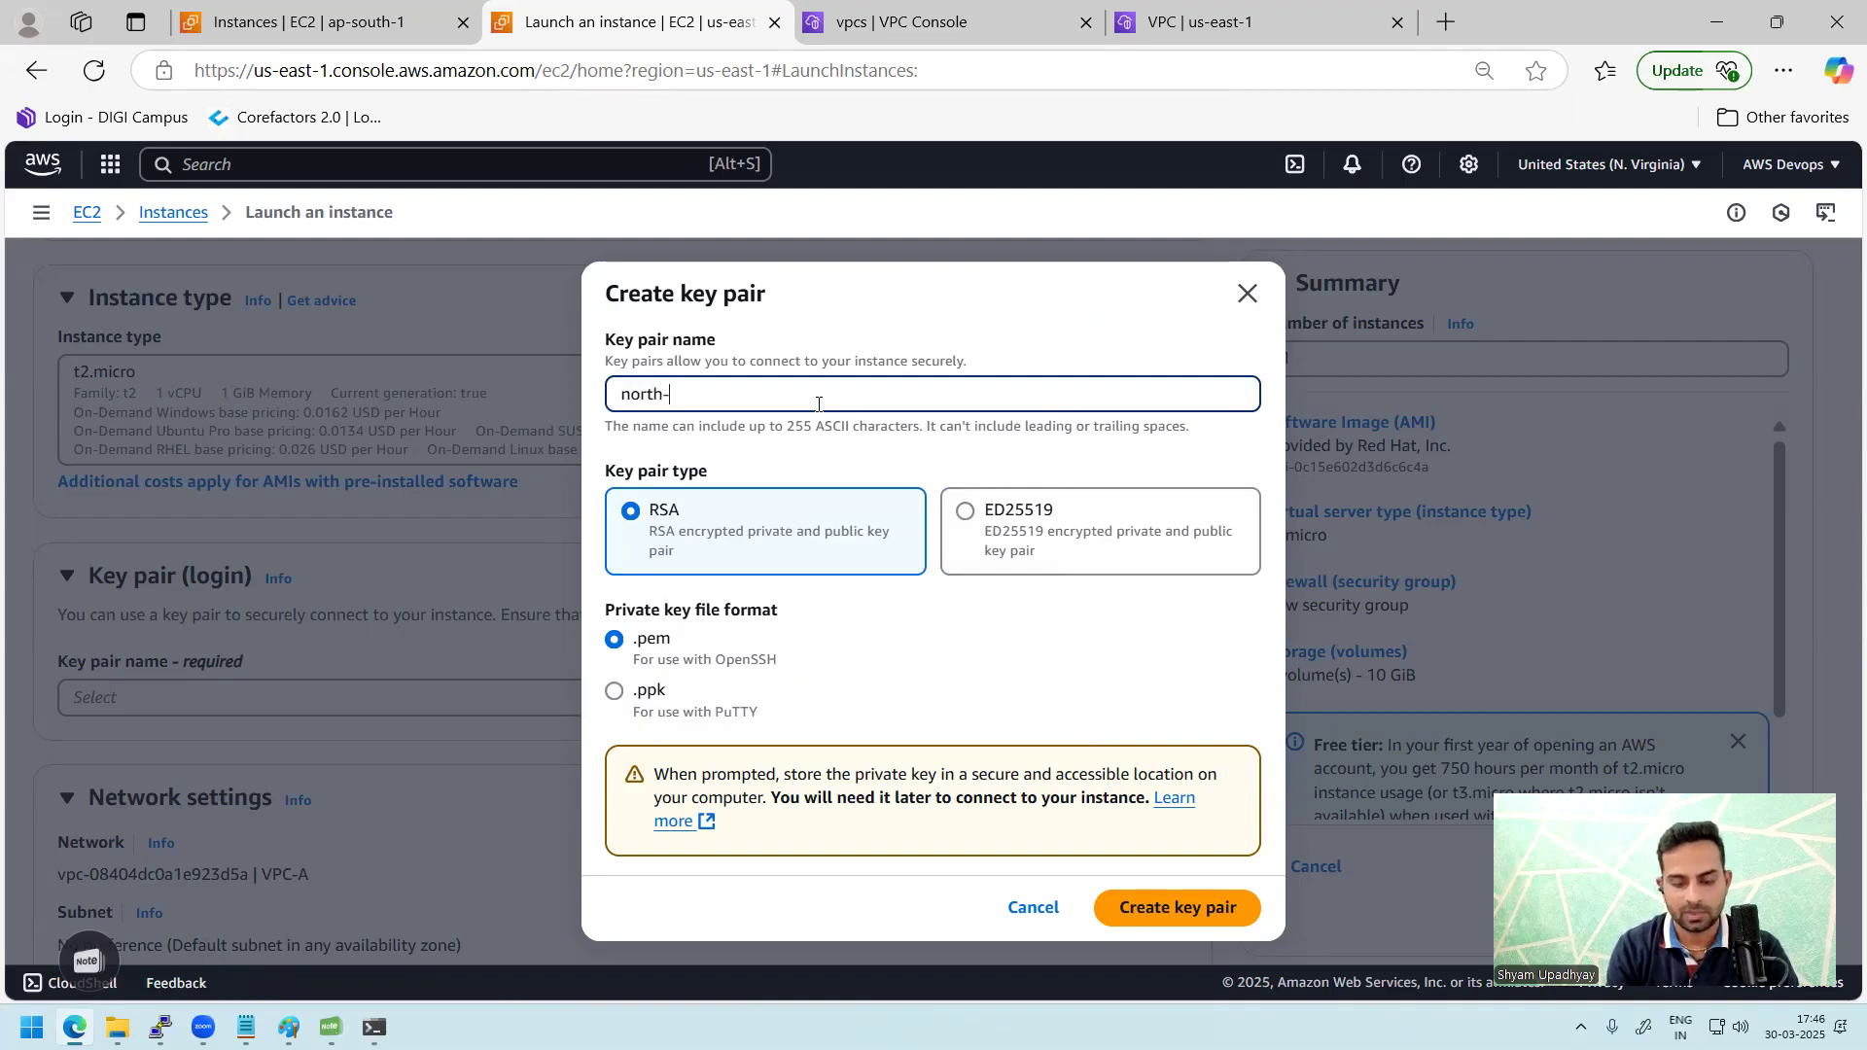
pyautogui.write('virginia')
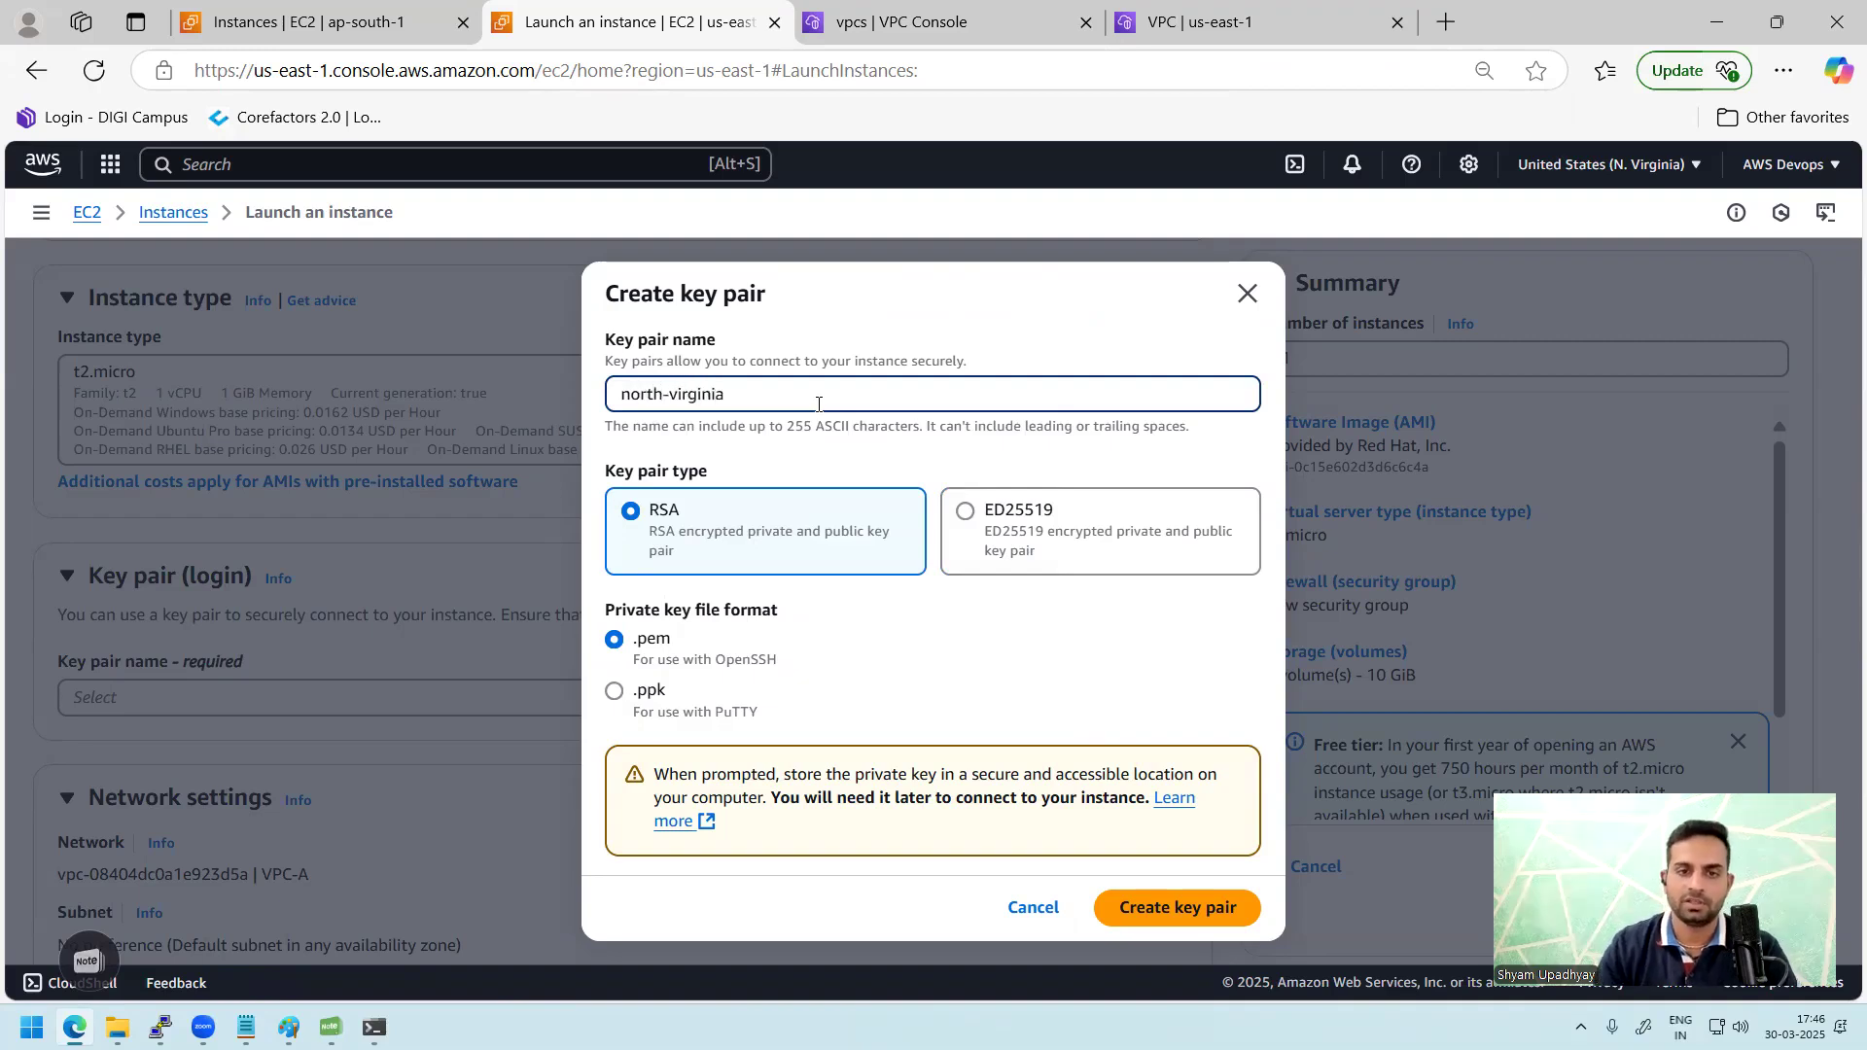
pyautogui.click(1155, 915)
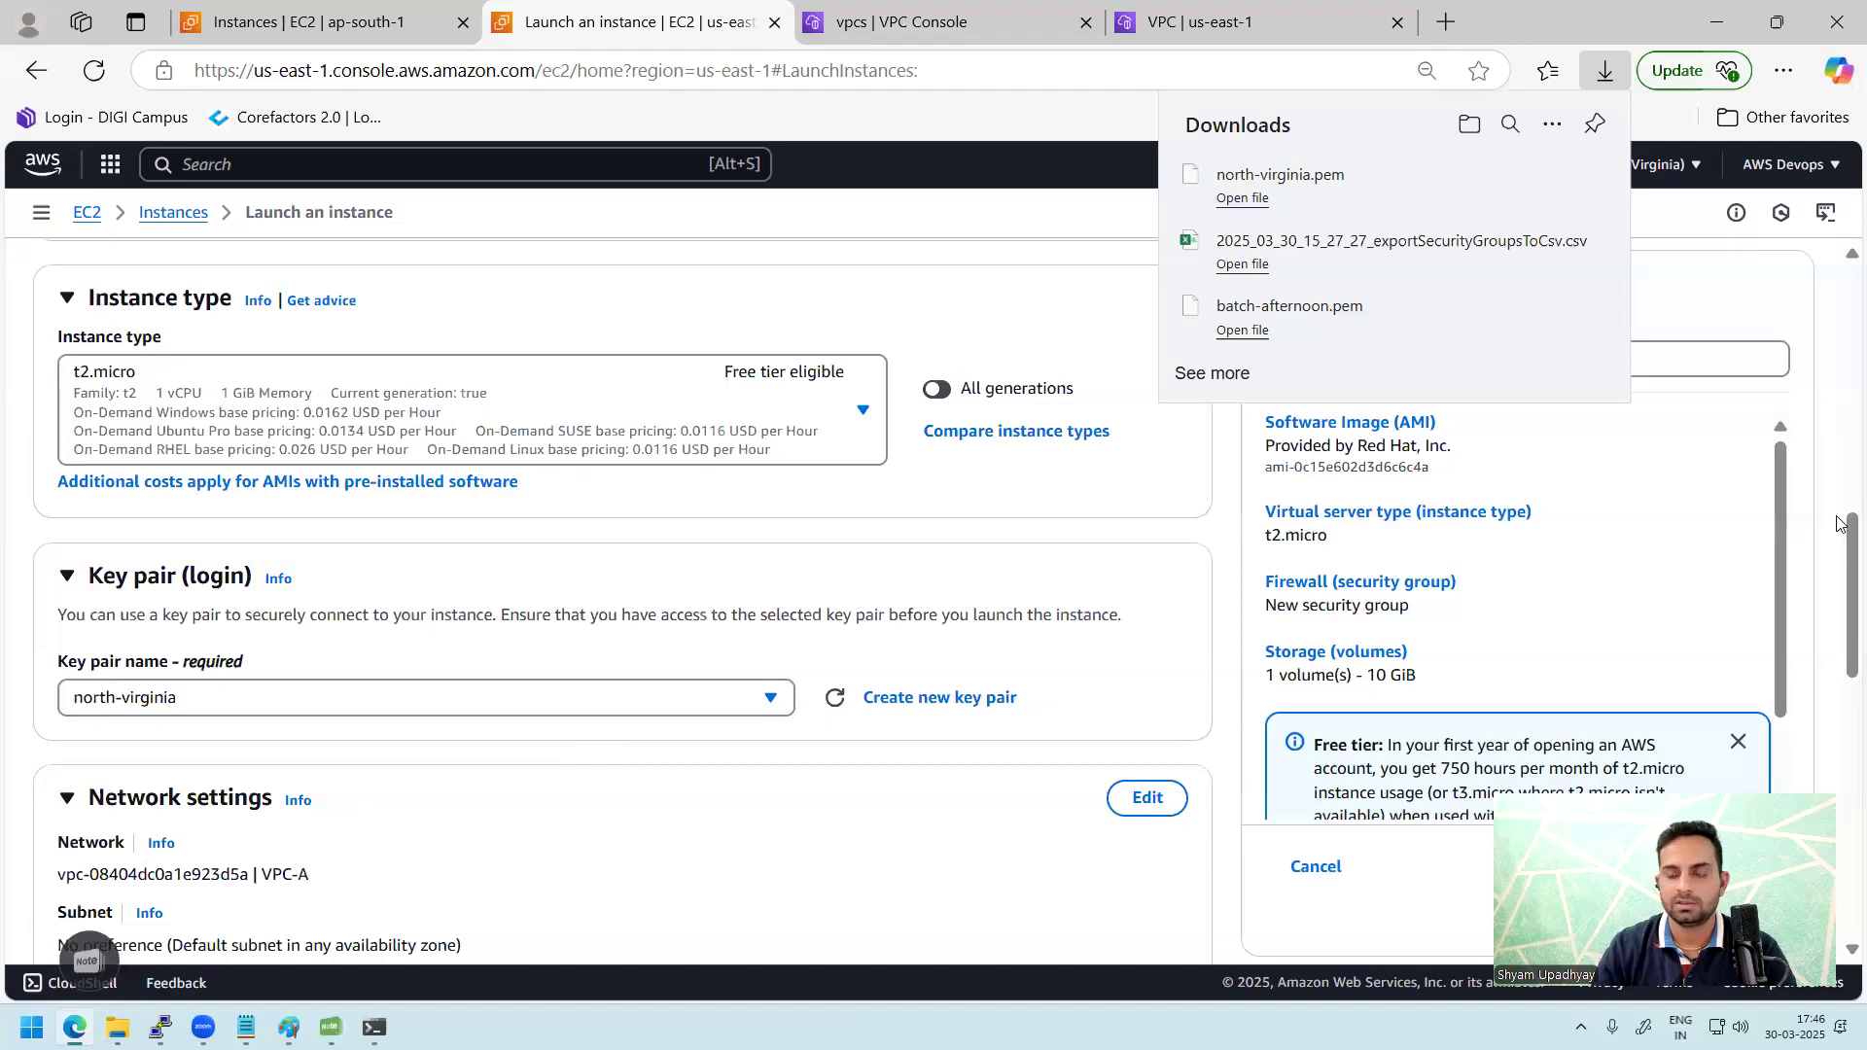
# Step: Assign VPC-A's existing default security group to the instance, launch it and return to the instance list
pyautogui.scroll(-5, 809, 632)
pyautogui.click(744, 632)
pyautogui.click(505, 711)
pyautogui.click(291, 795)
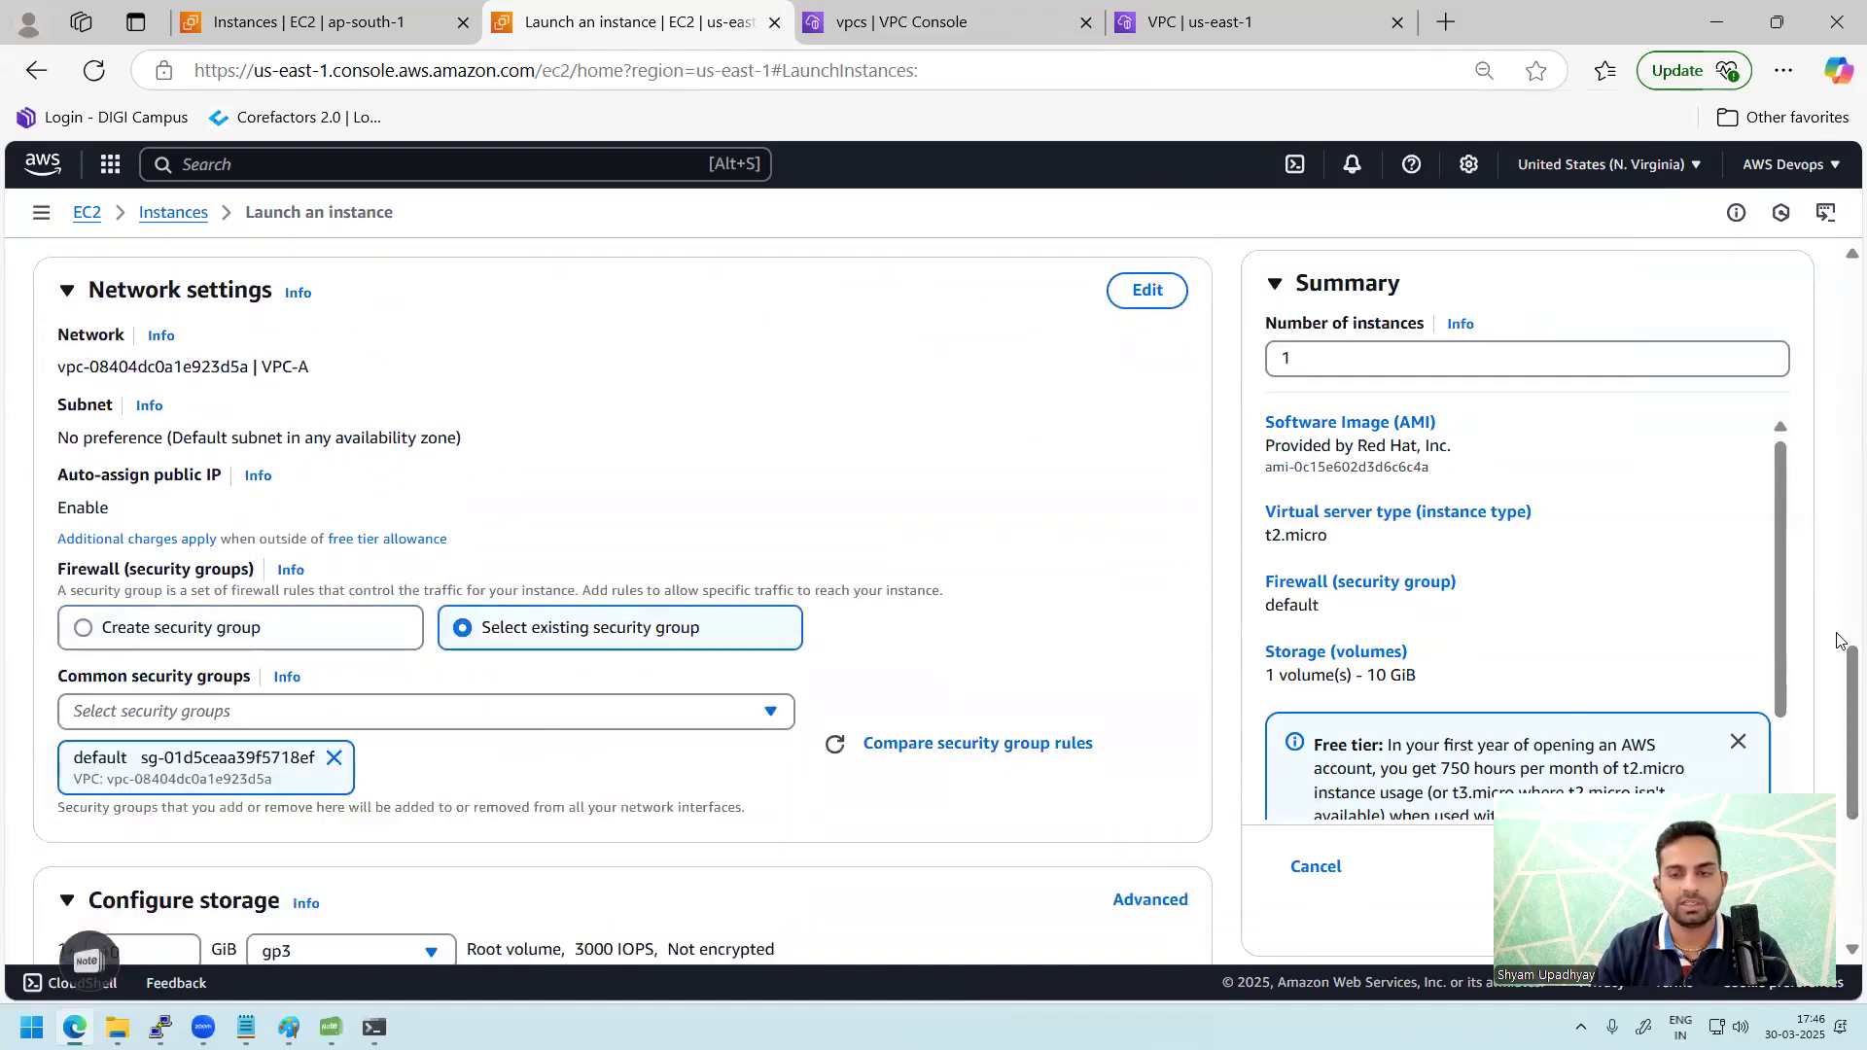
pyautogui.moveTo(1841, 654); pyautogui.dragTo(1841, 848)
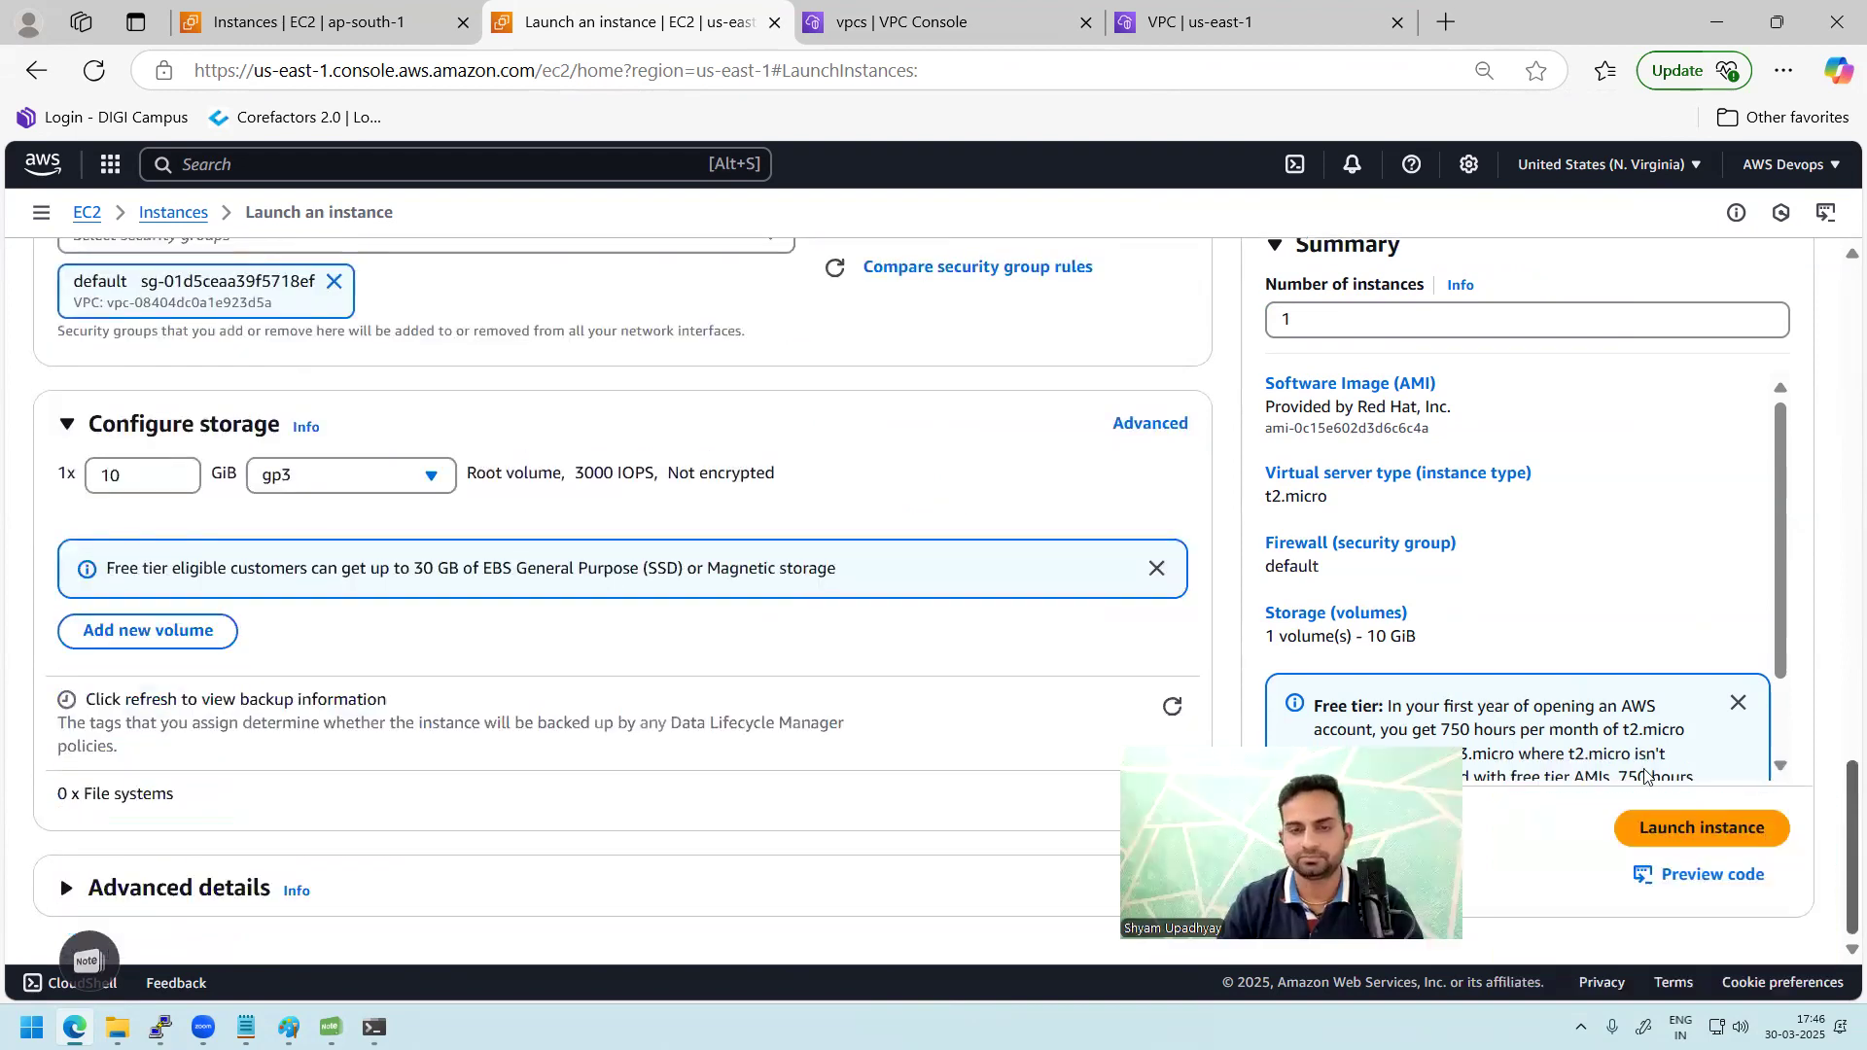
pyautogui.click(180, 216)
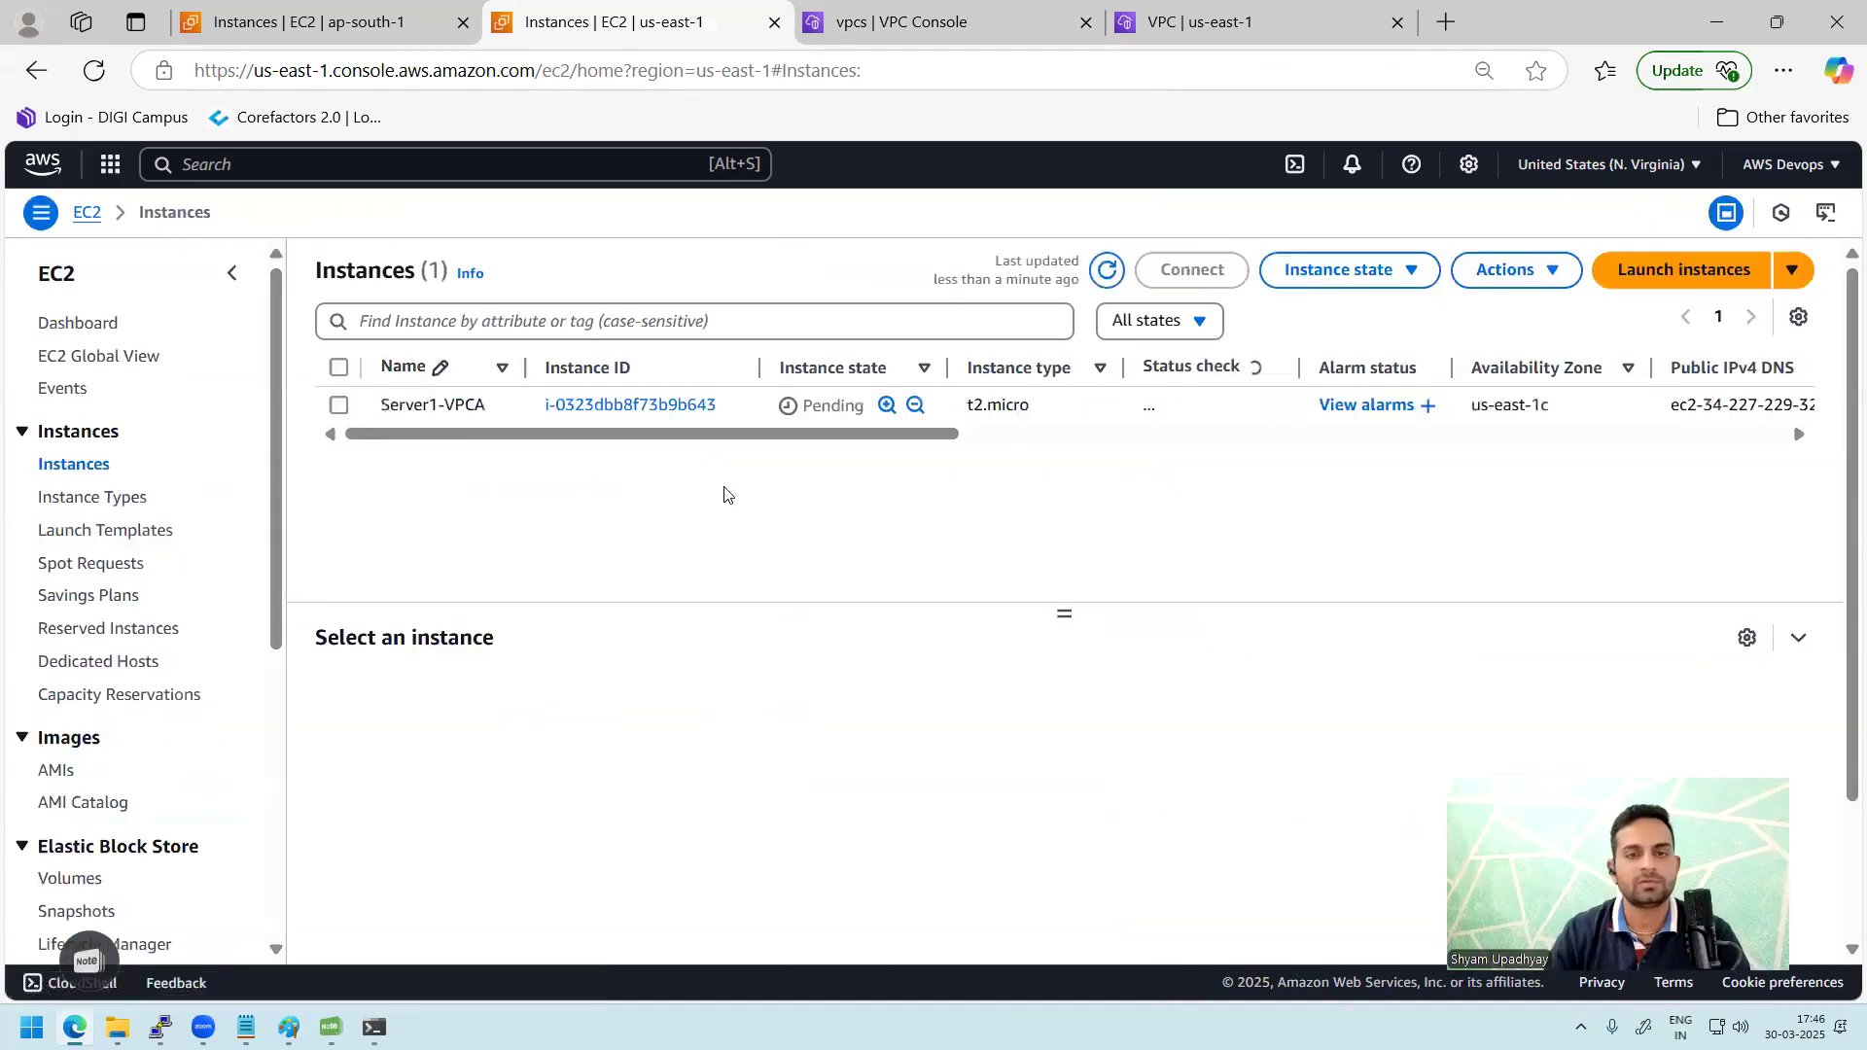
# Step: Select the Server1-VPCA instance, view its security details and open its default security group
pyautogui.click(1089, 414)
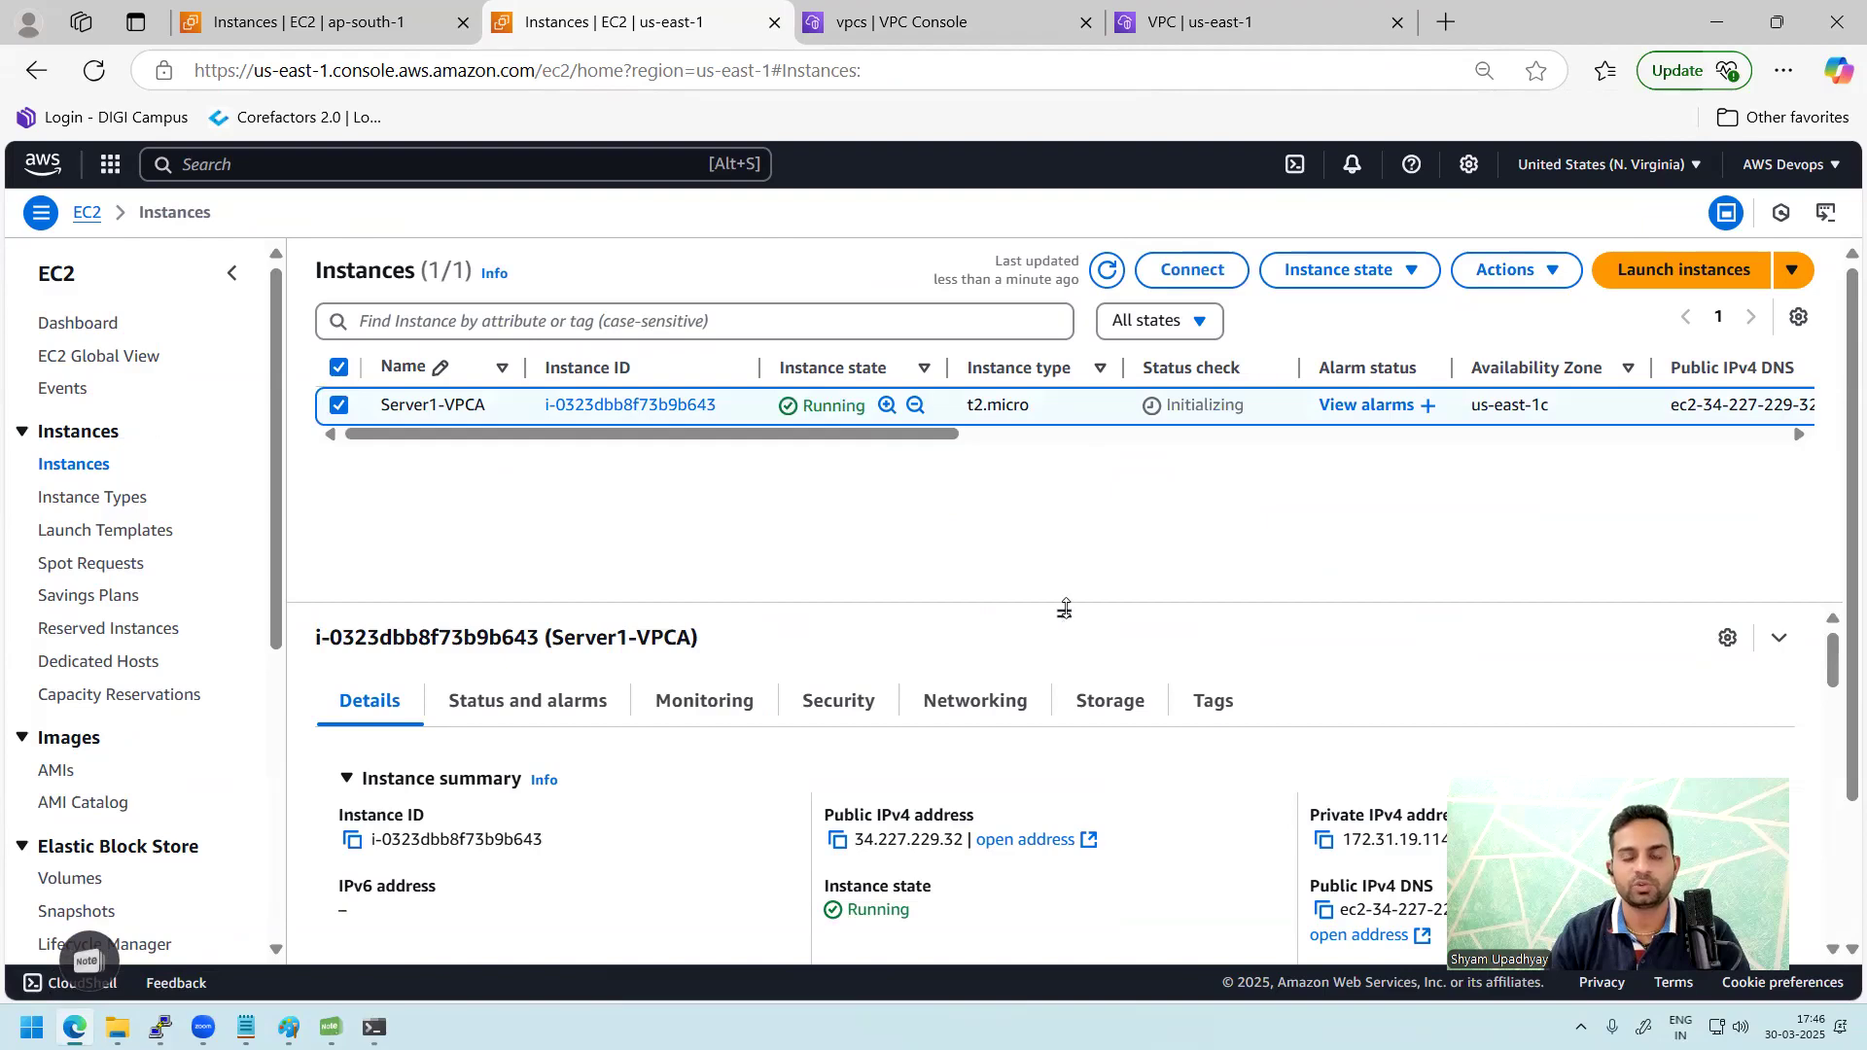
pyautogui.moveTo(1070, 526); pyautogui.dragTo(1070, 533)
pyautogui.click(842, 638)
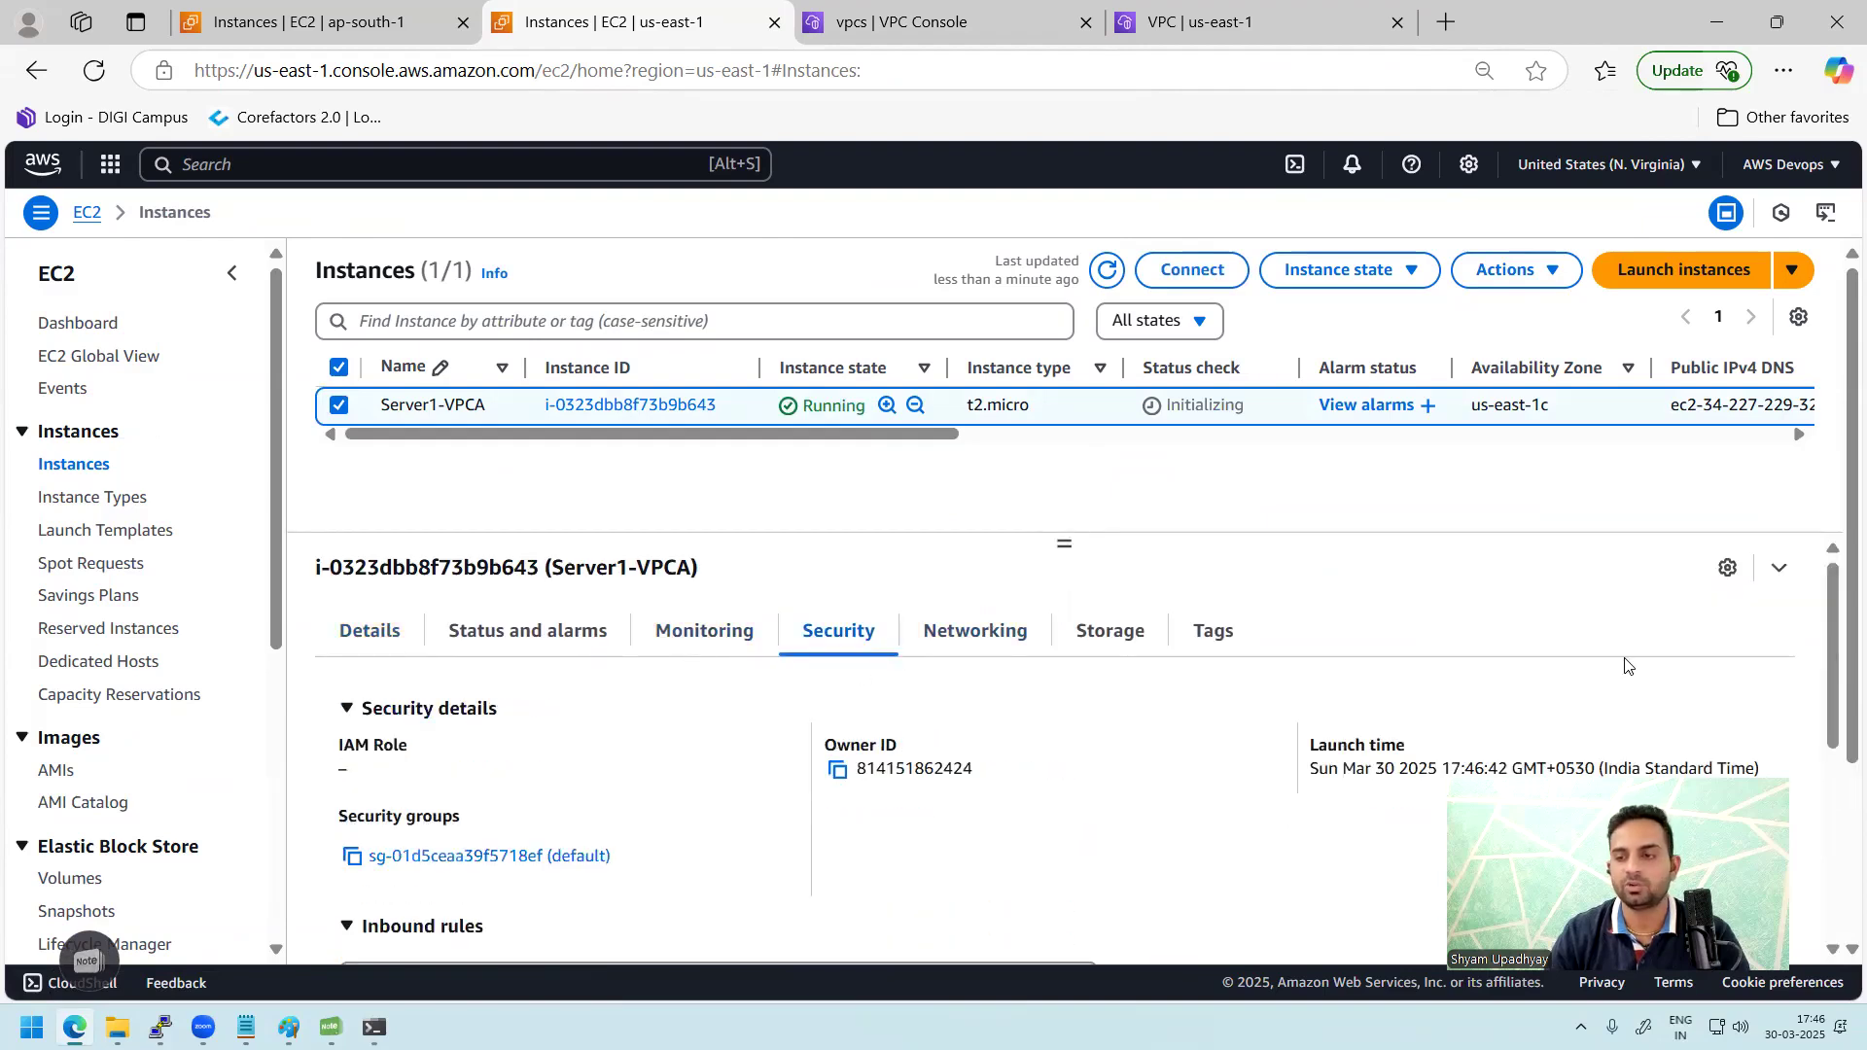
pyautogui.click(476, 857)
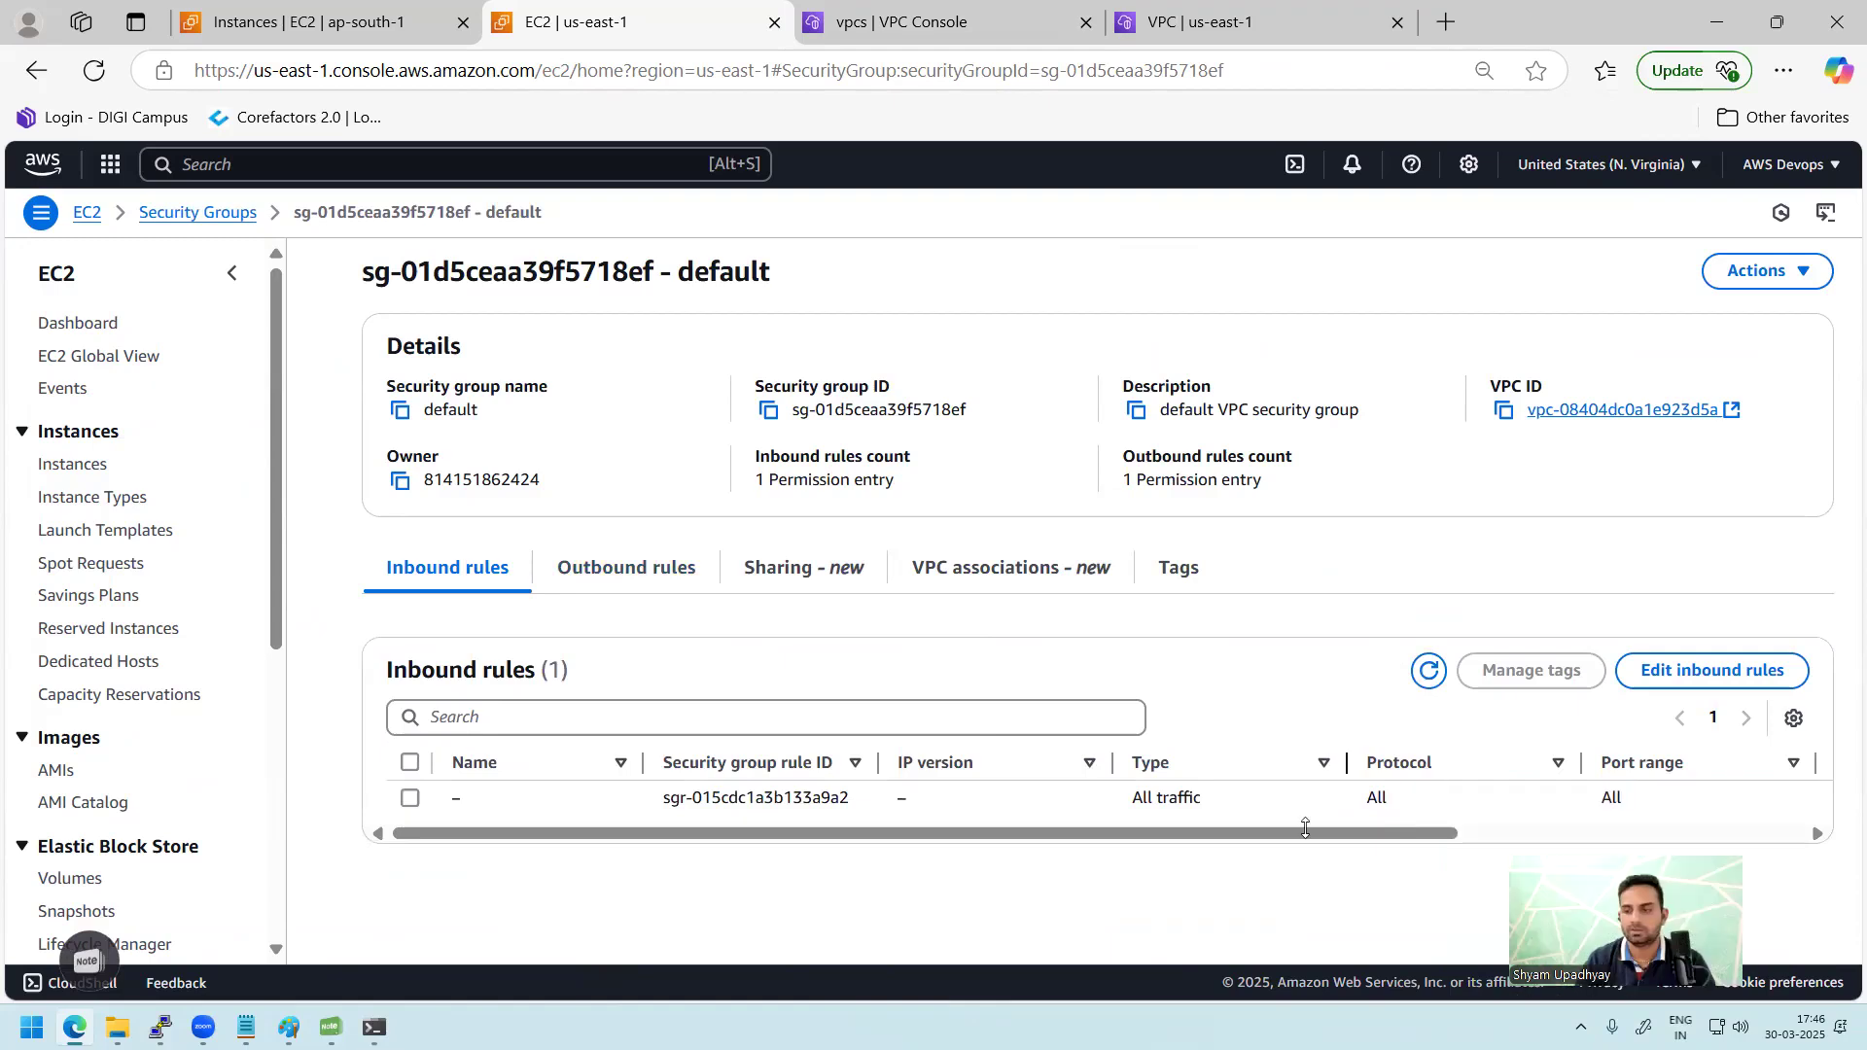
pyautogui.moveTo(1305, 826); pyautogui.dragTo(1641, 805)
# Step: Replace the default group's inbound rule with one allowing all traffic from anywhere (0.0.0.0/0) and save the rules
pyautogui.click(1711, 670)
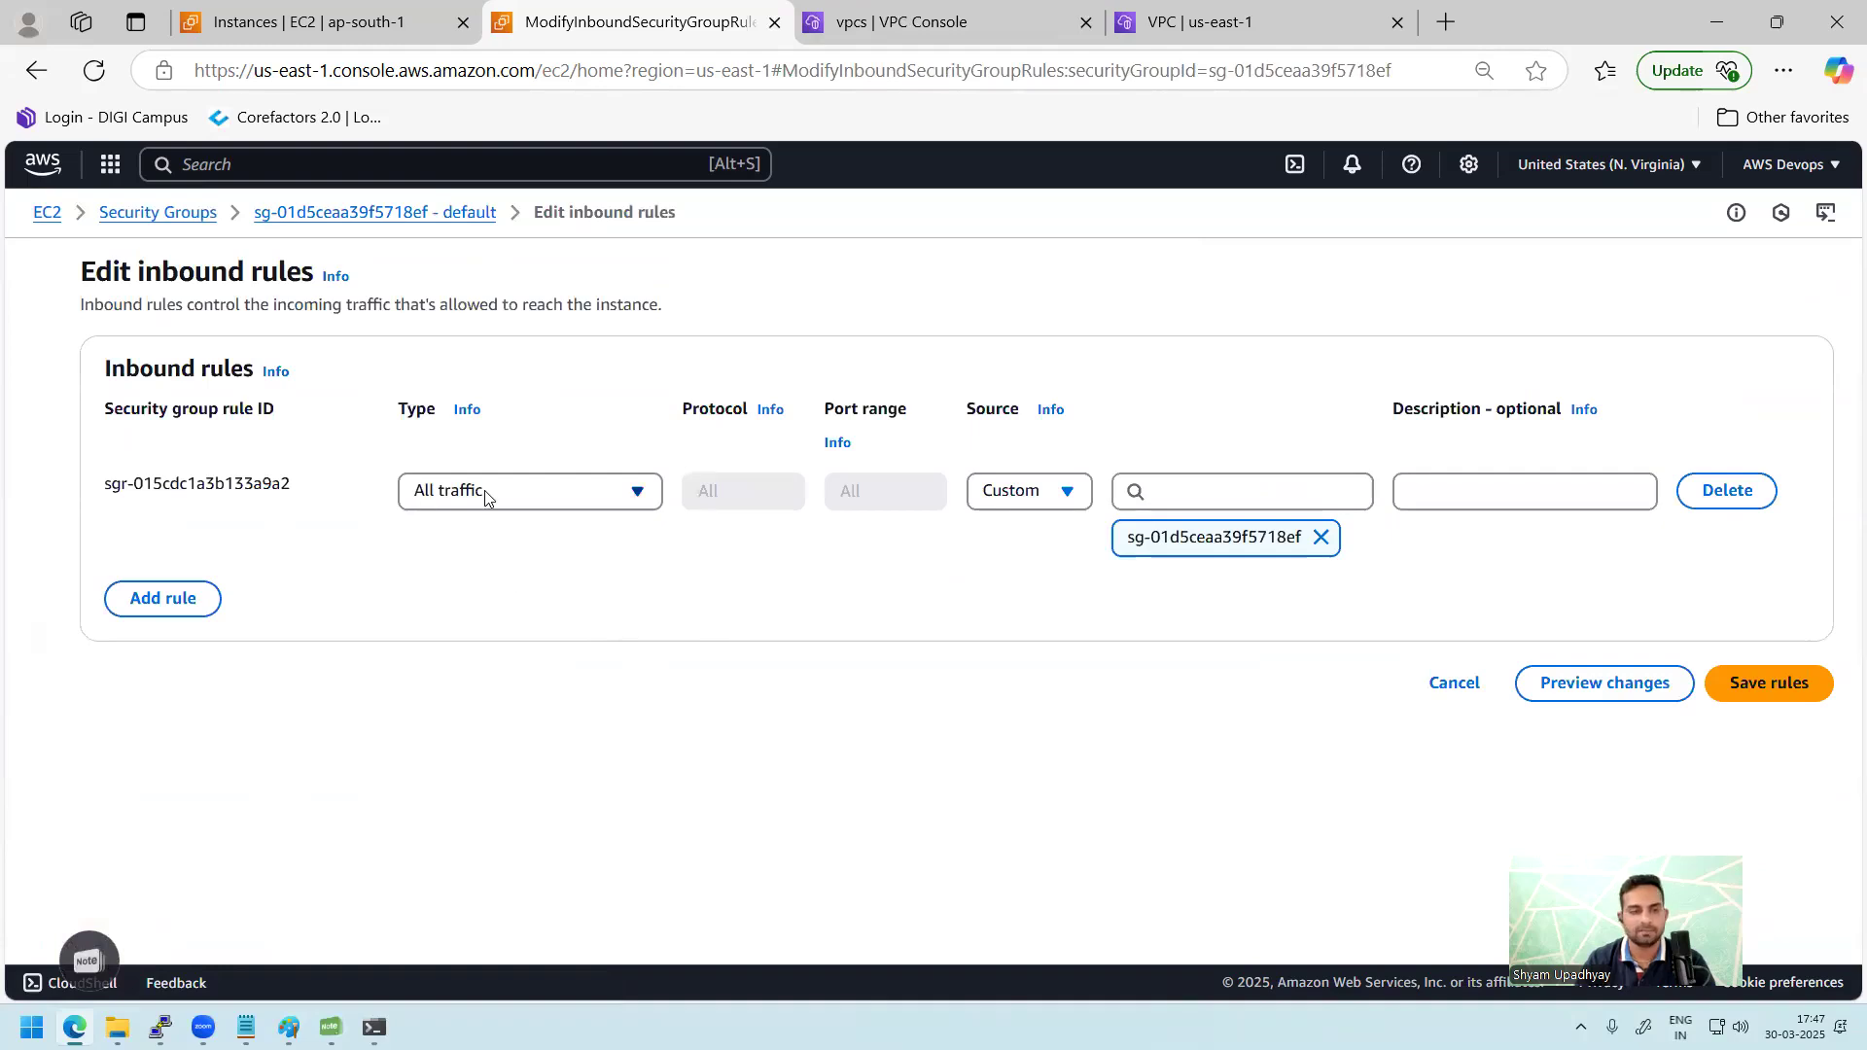
pyautogui.click(1726, 490)
pyautogui.click(164, 492)
pyautogui.click(530, 494)
pyautogui.click(583, 846)
pyautogui.click(1137, 491)
pyautogui.click(1245, 574)
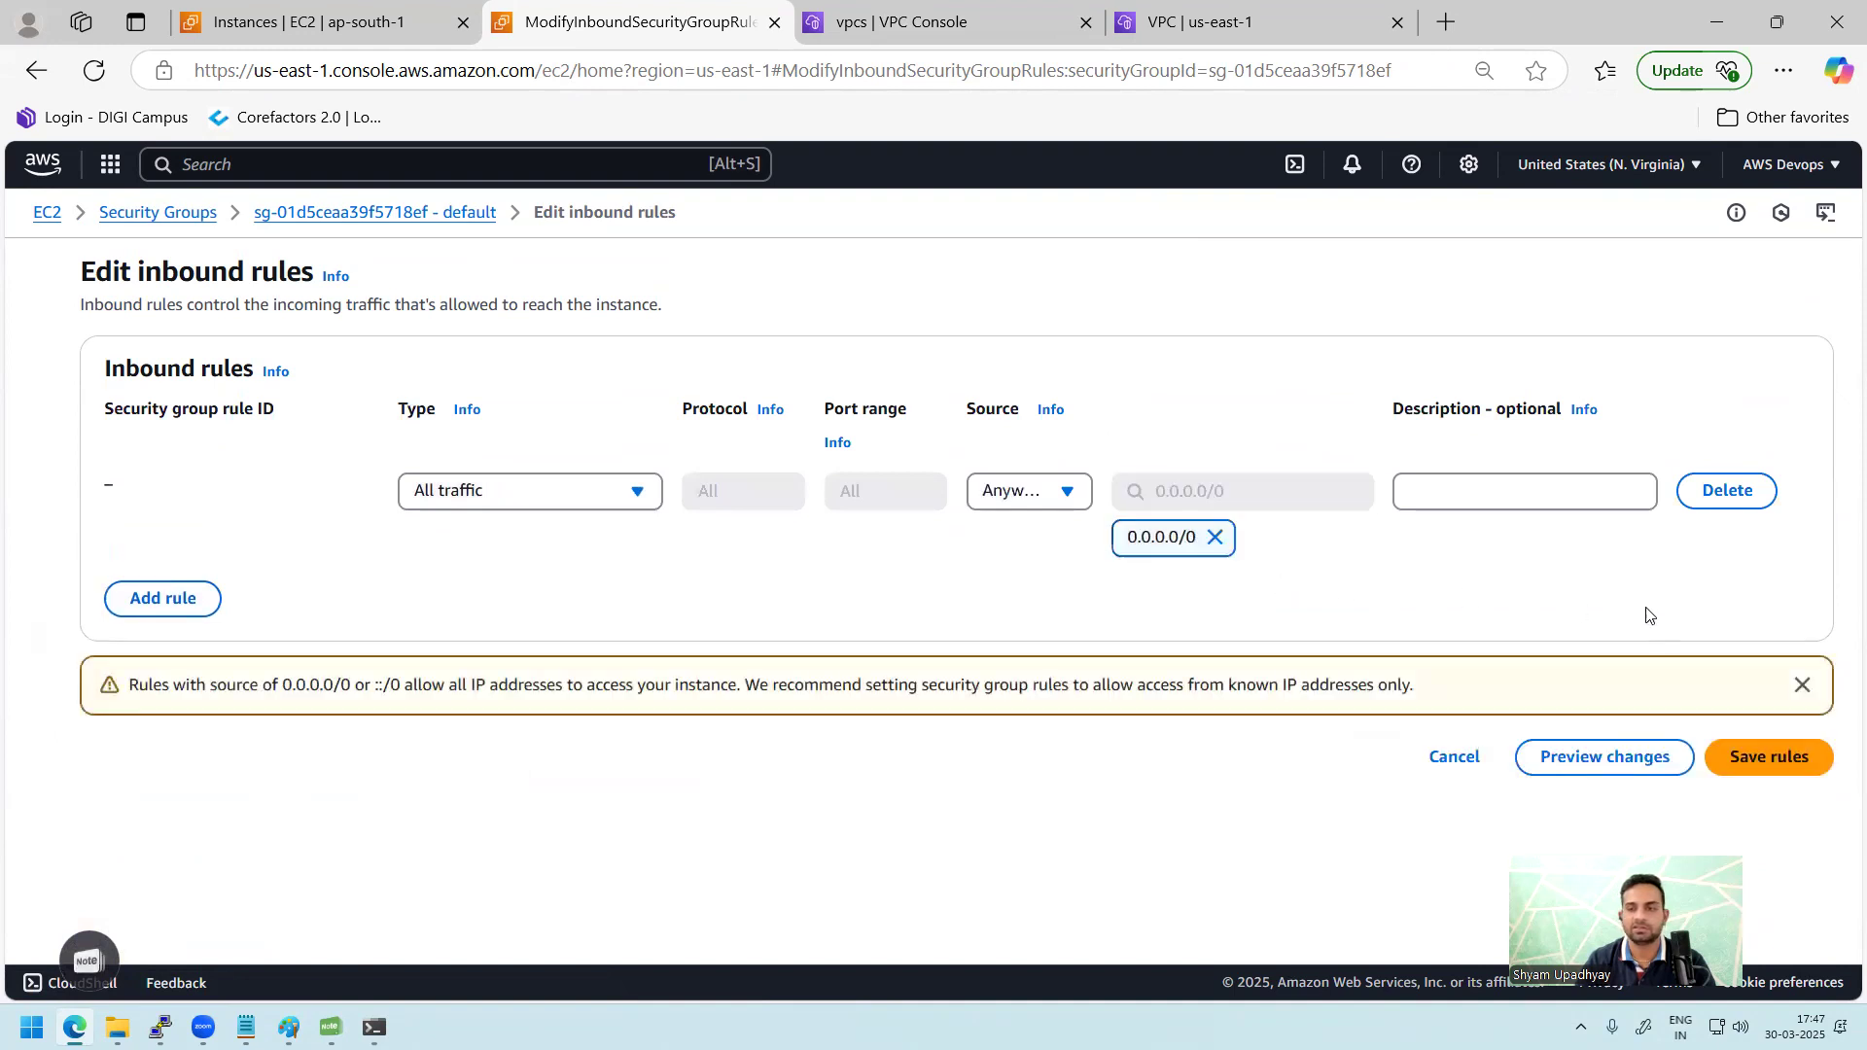
pyautogui.click(1774, 760)
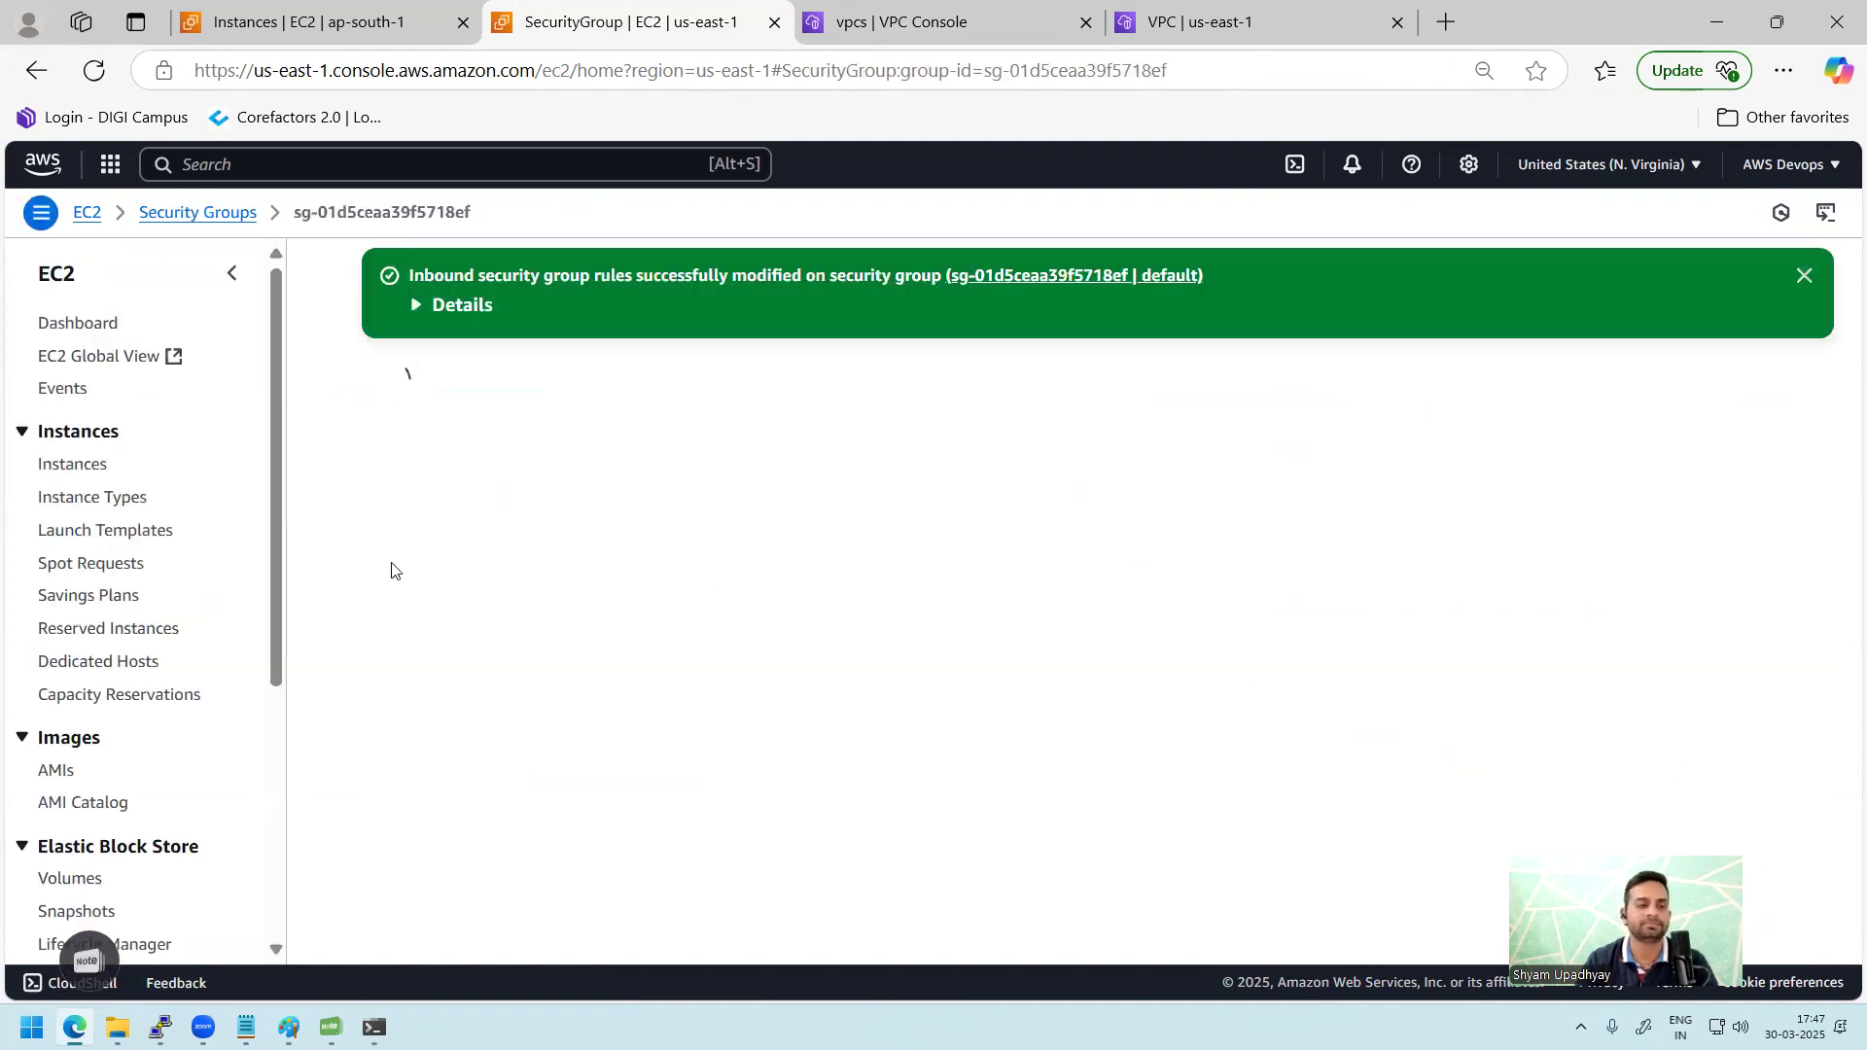
# Step: Return to the instance list and view the general details of Server1-VPCA
pyautogui.click(50, 470)
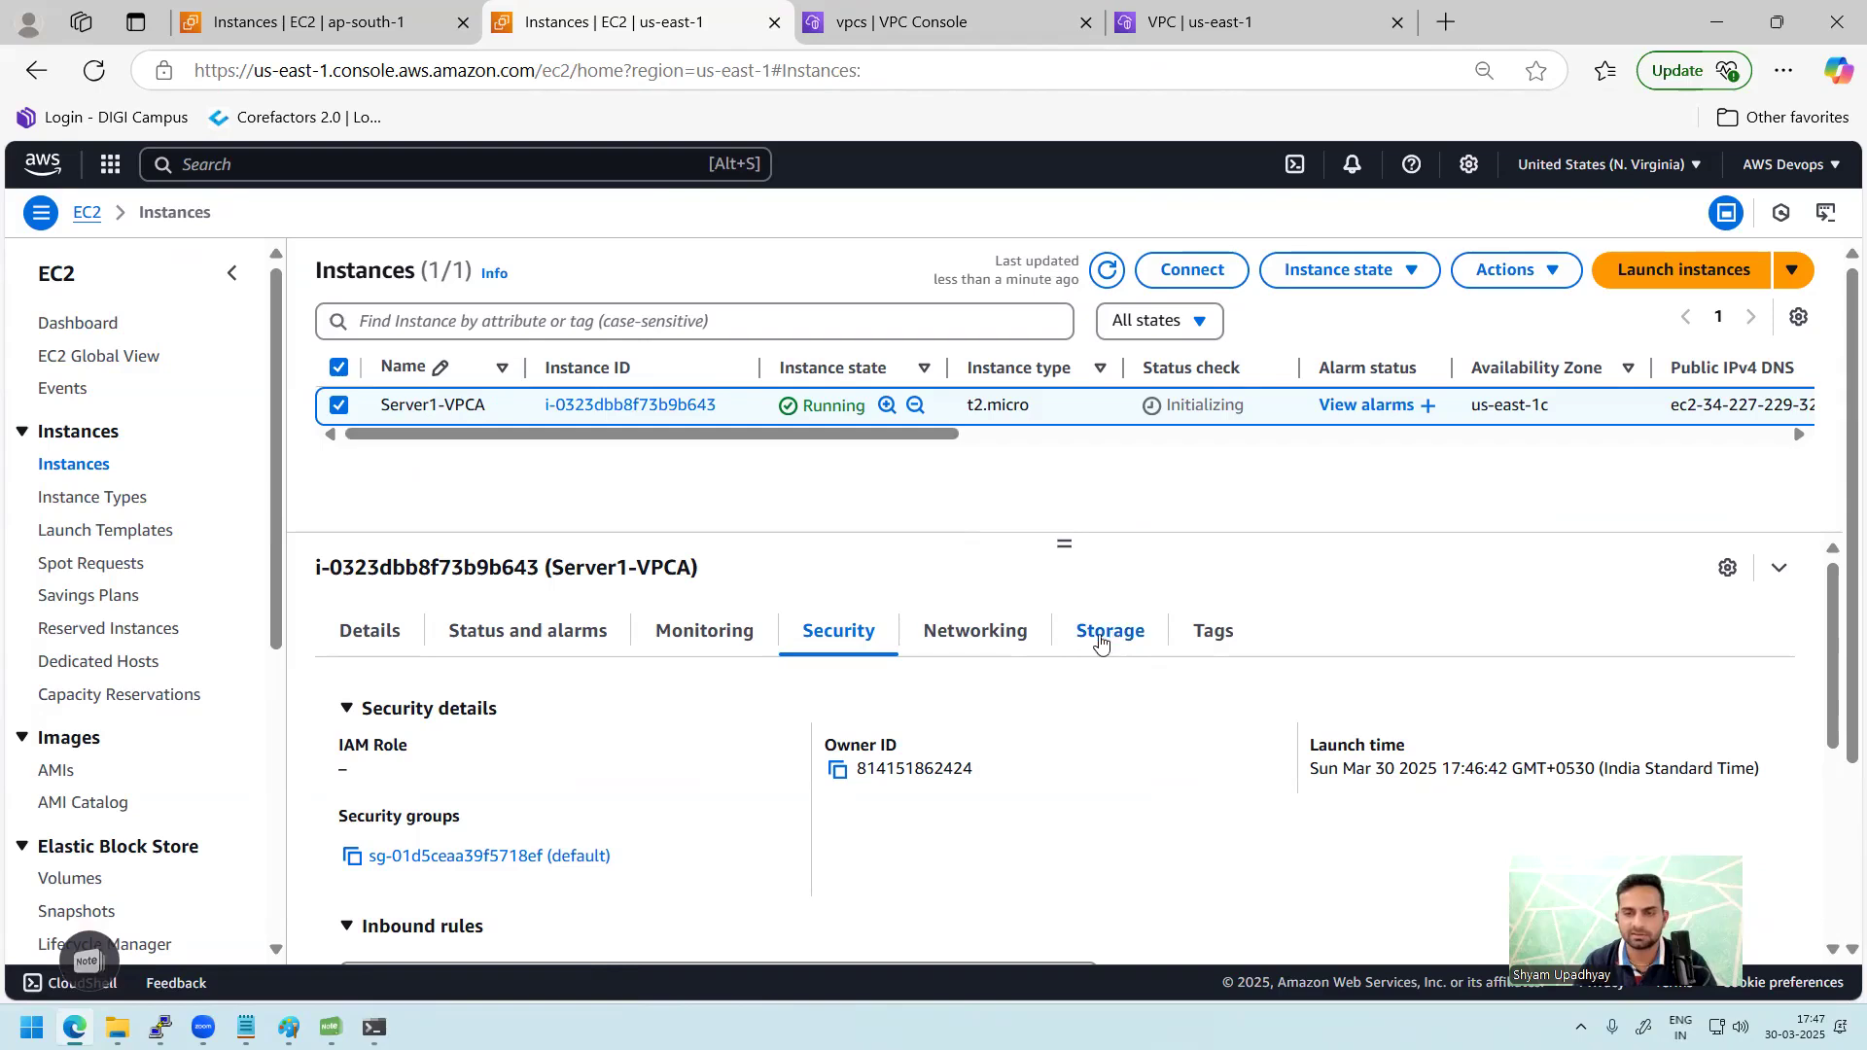
pyautogui.click(396, 628)
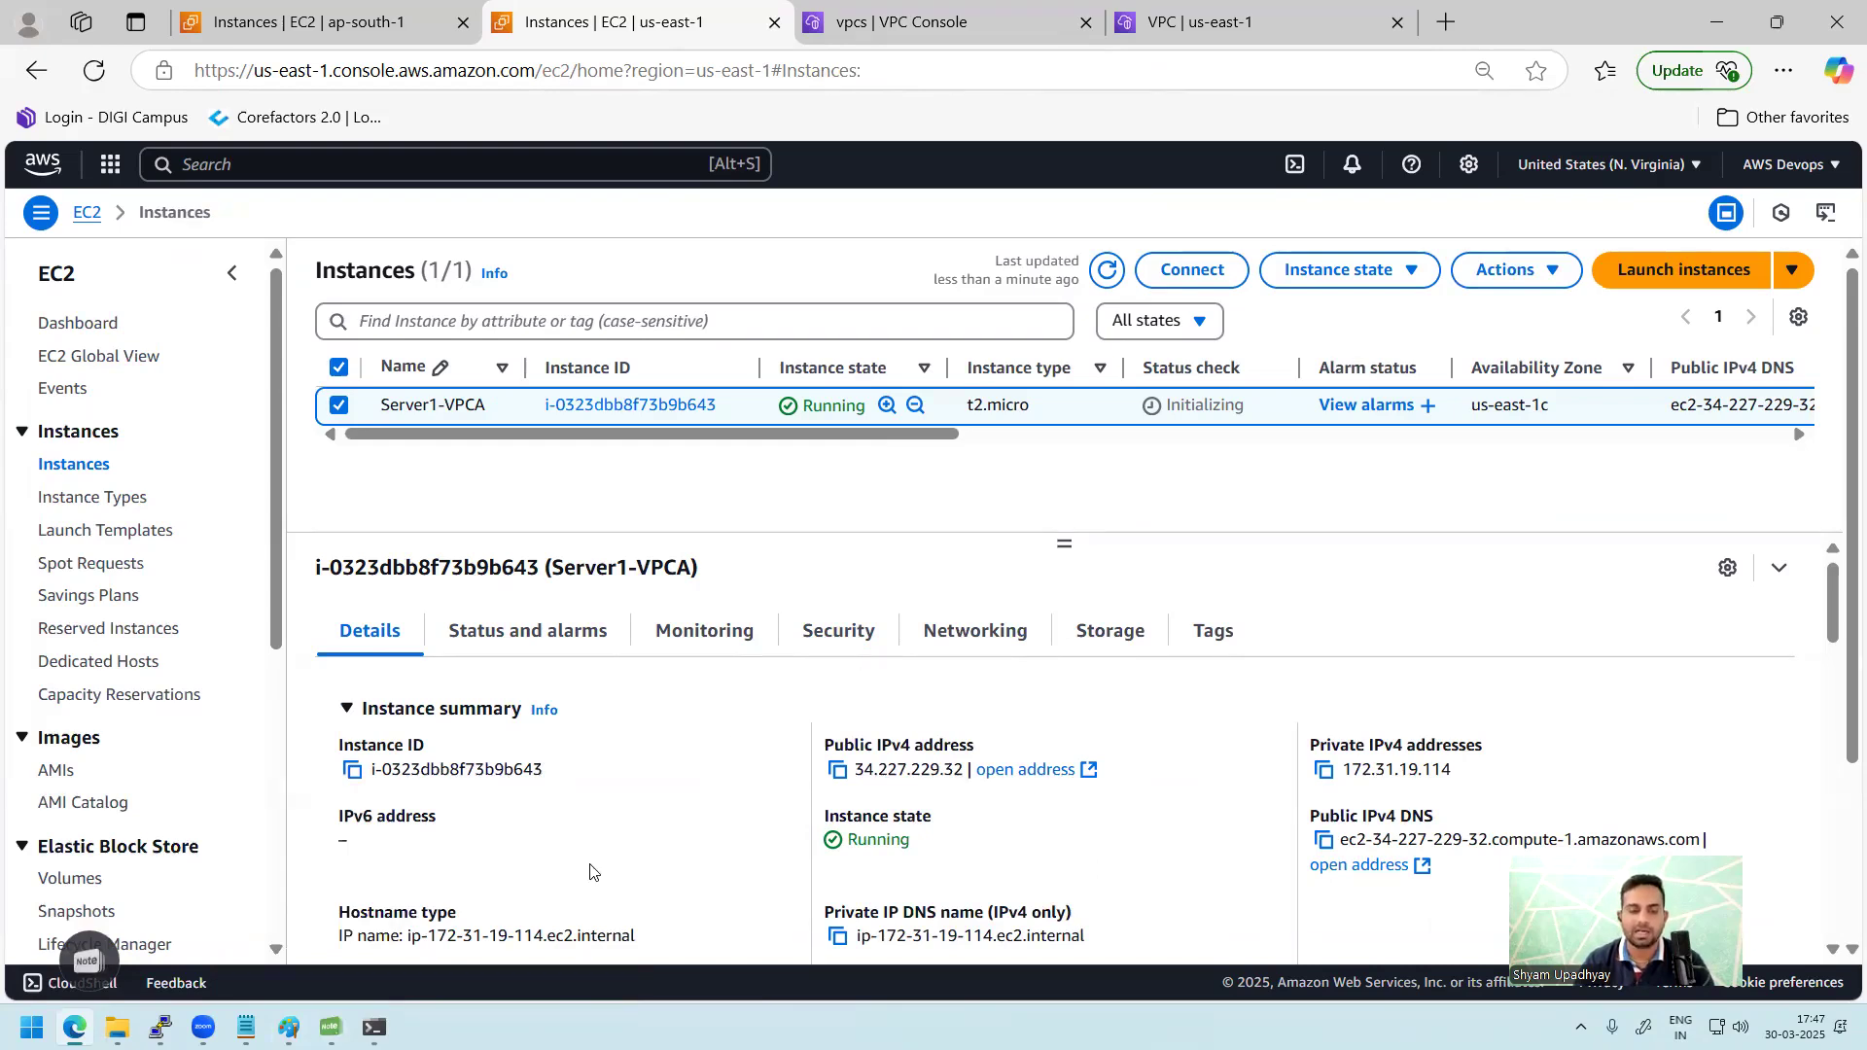
# Step: Switch to Paint and draw a small blue circle with a cross inside it between the VPC-A and VPC-B boxes
pyautogui.click(289, 1028)
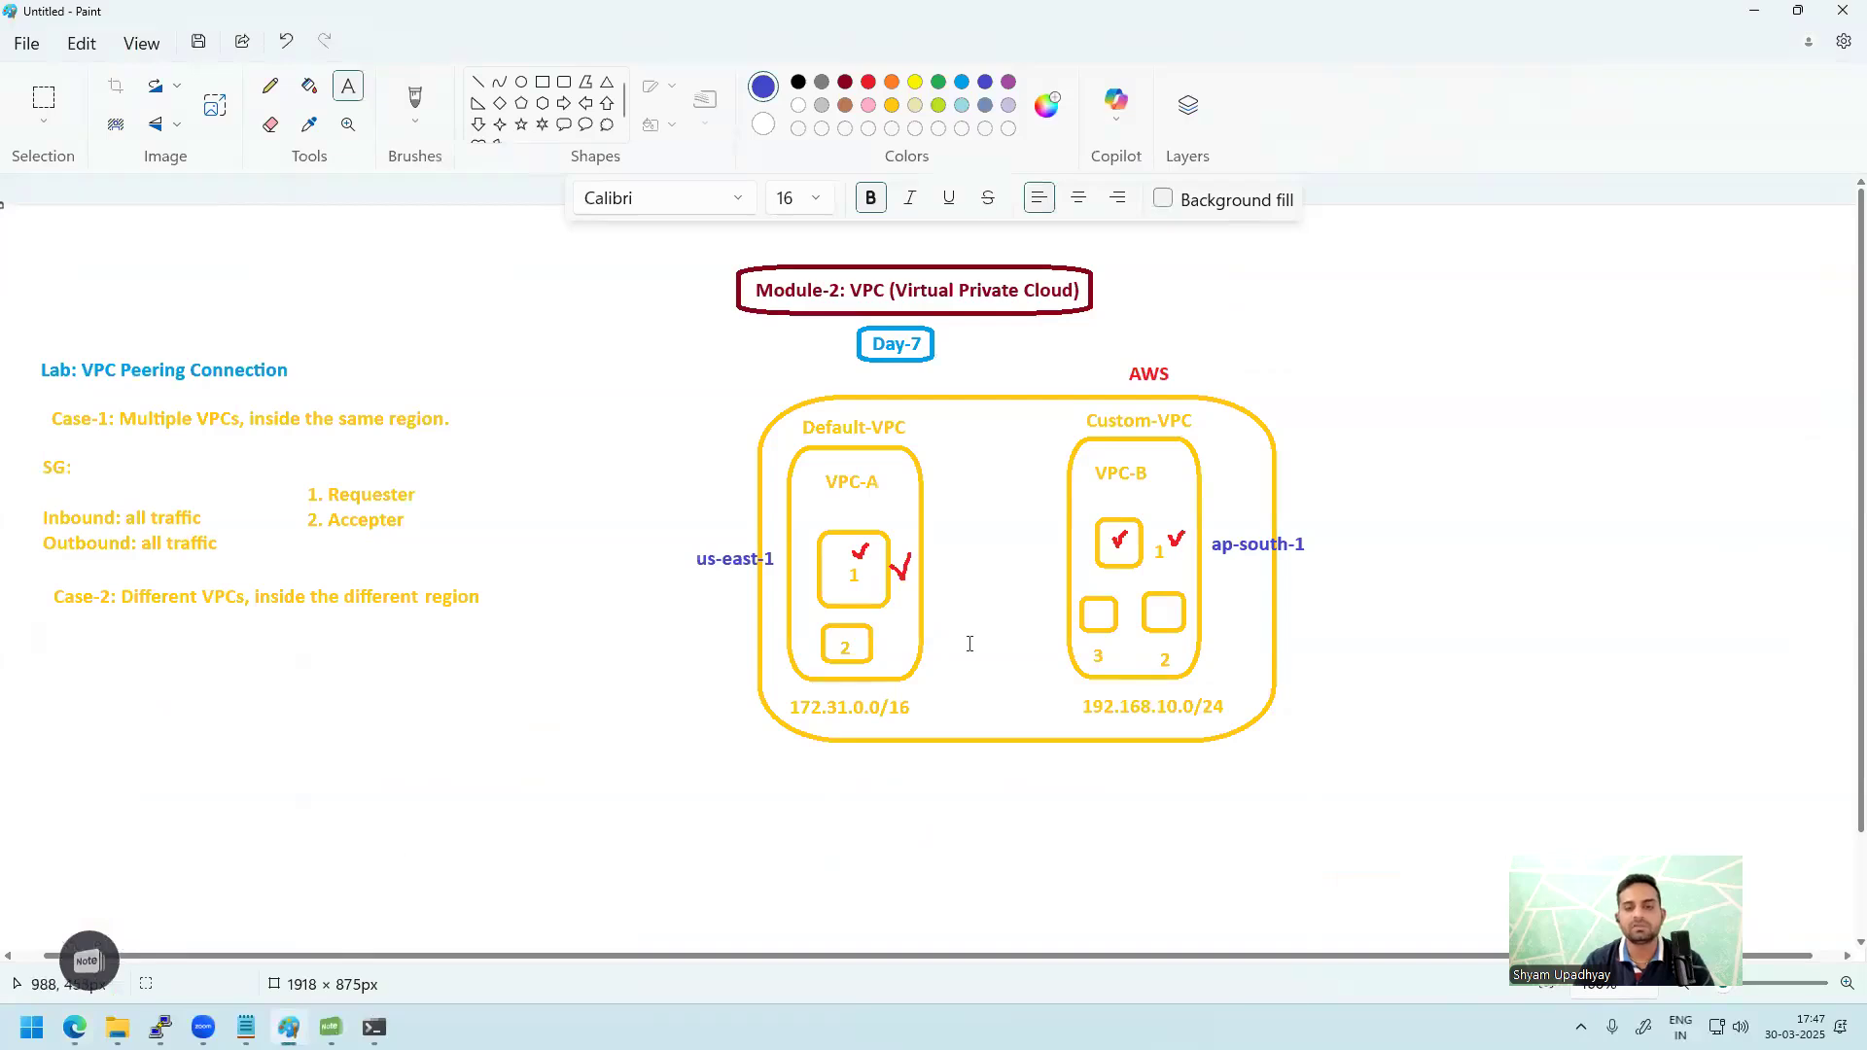
pyautogui.click(521, 86)
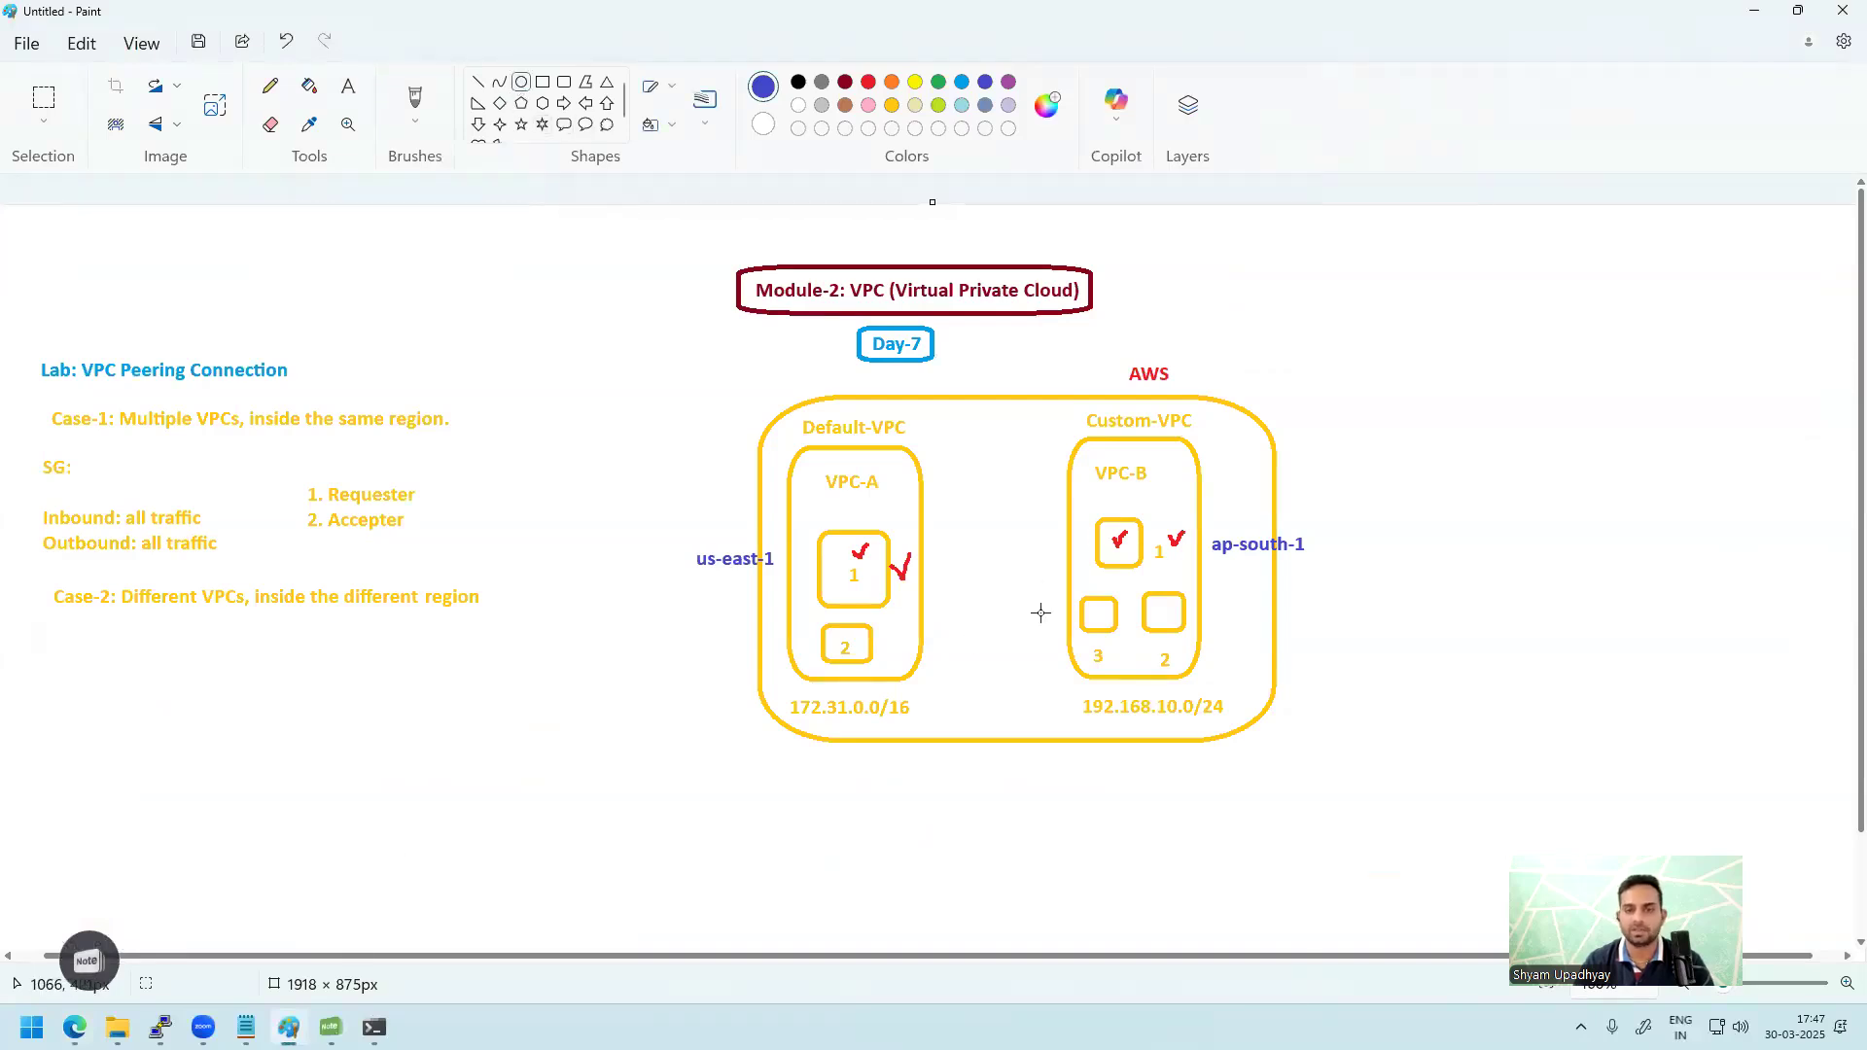
pyautogui.moveTo(977, 534); pyautogui.dragTo(1014, 571)
pyautogui.click(479, 84)
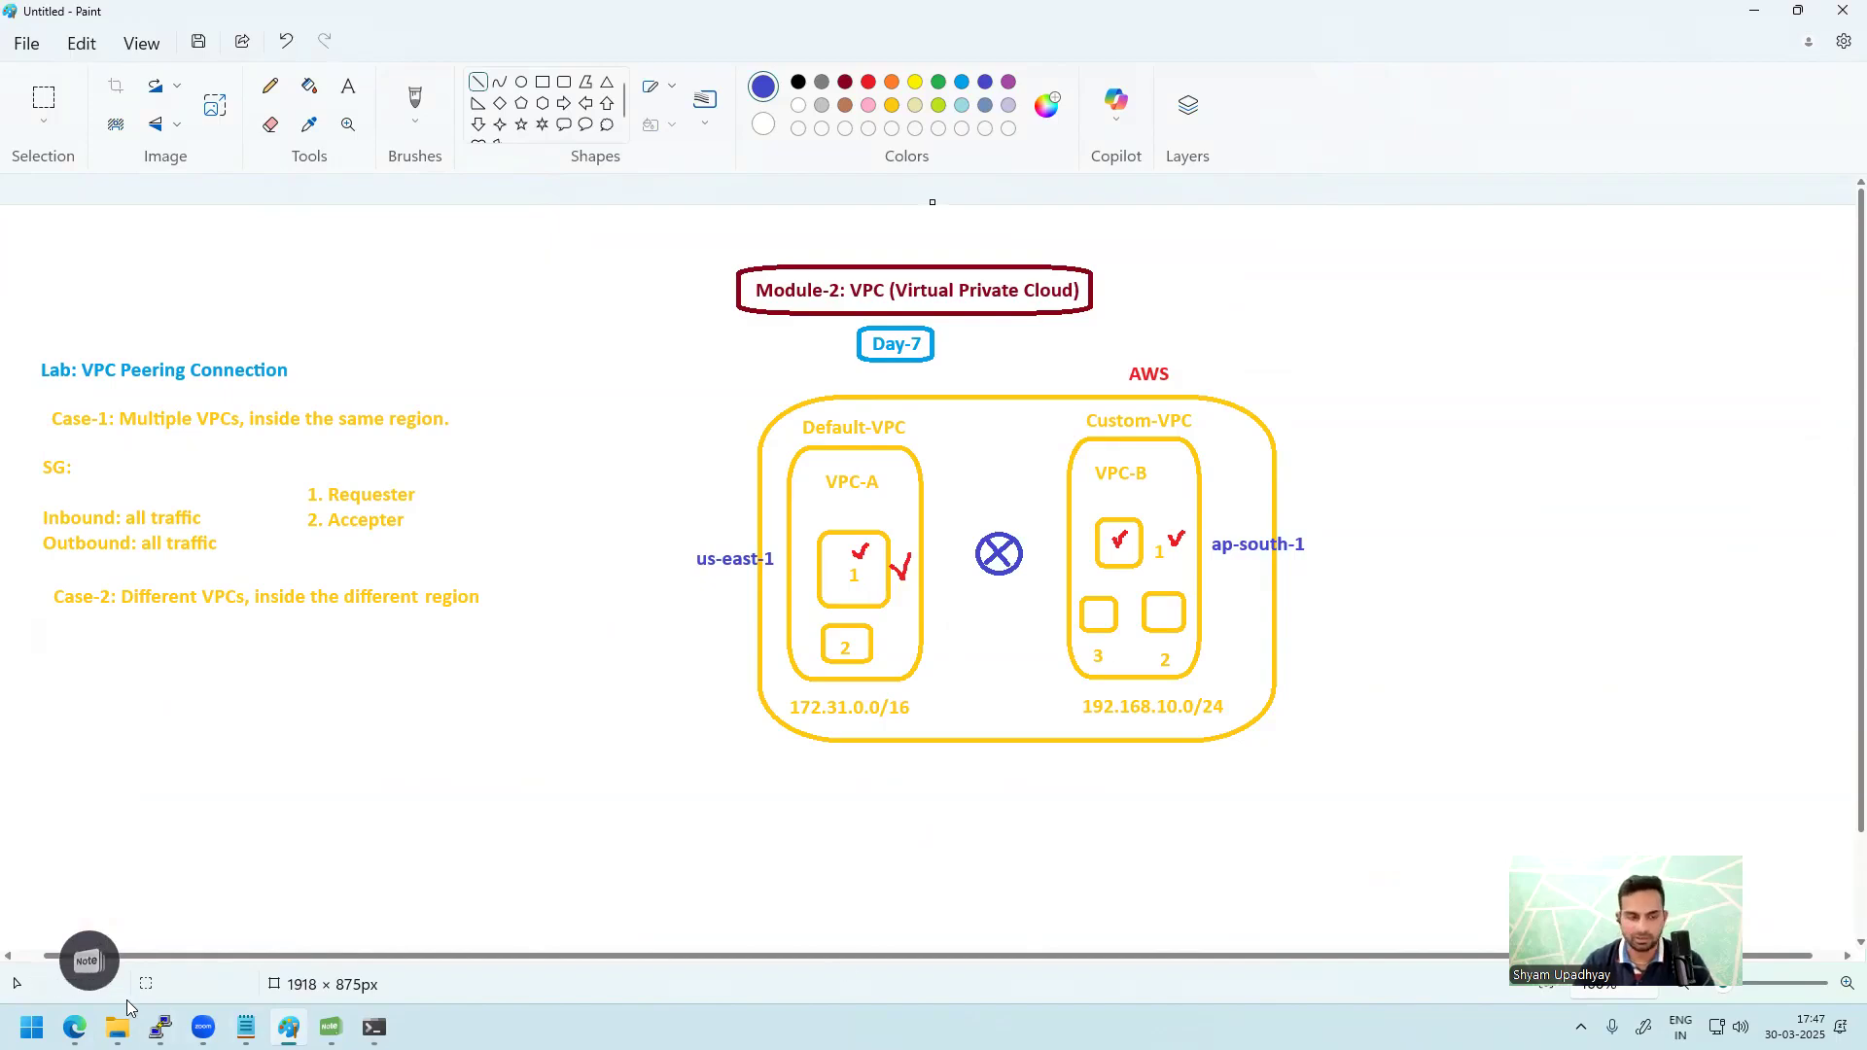
# Step: Switch back to the browser and start creating a peering connection in the ap-south-1 VPC console
pyautogui.click(75, 1027)
pyautogui.click(1223, 17)
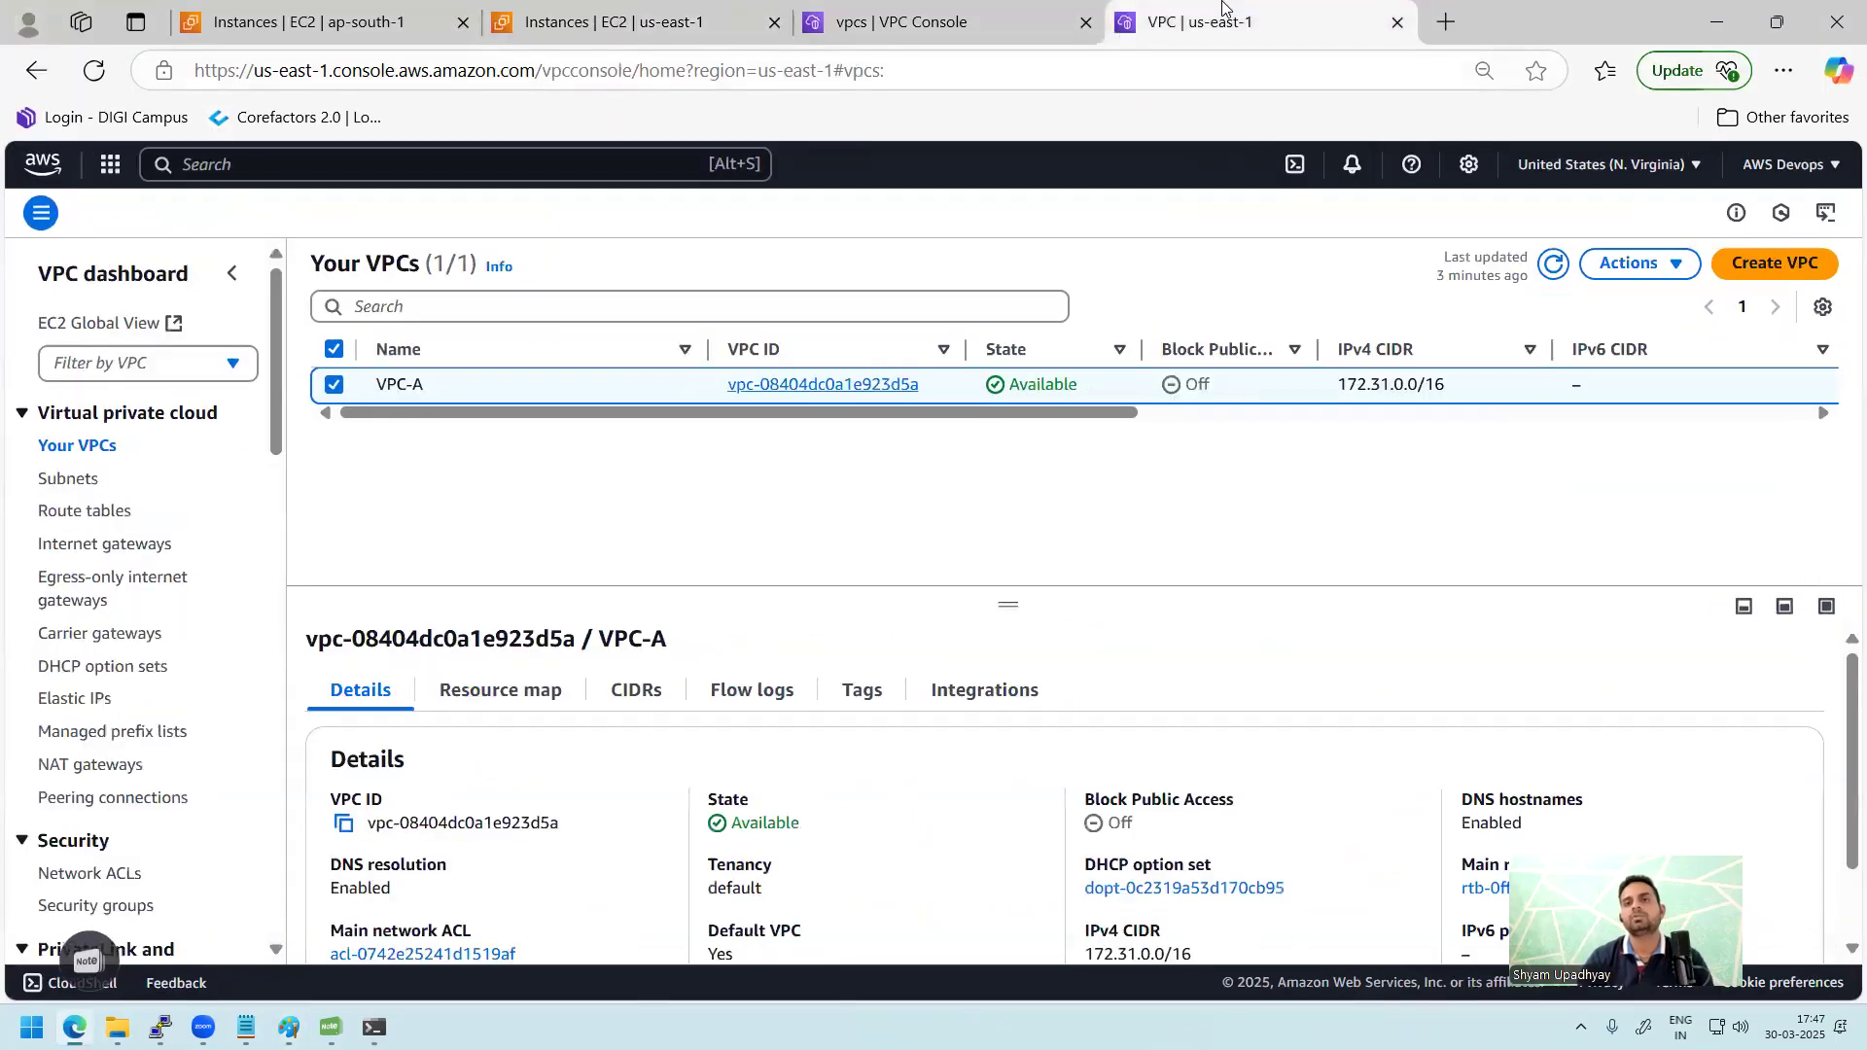
pyautogui.click(963, 21)
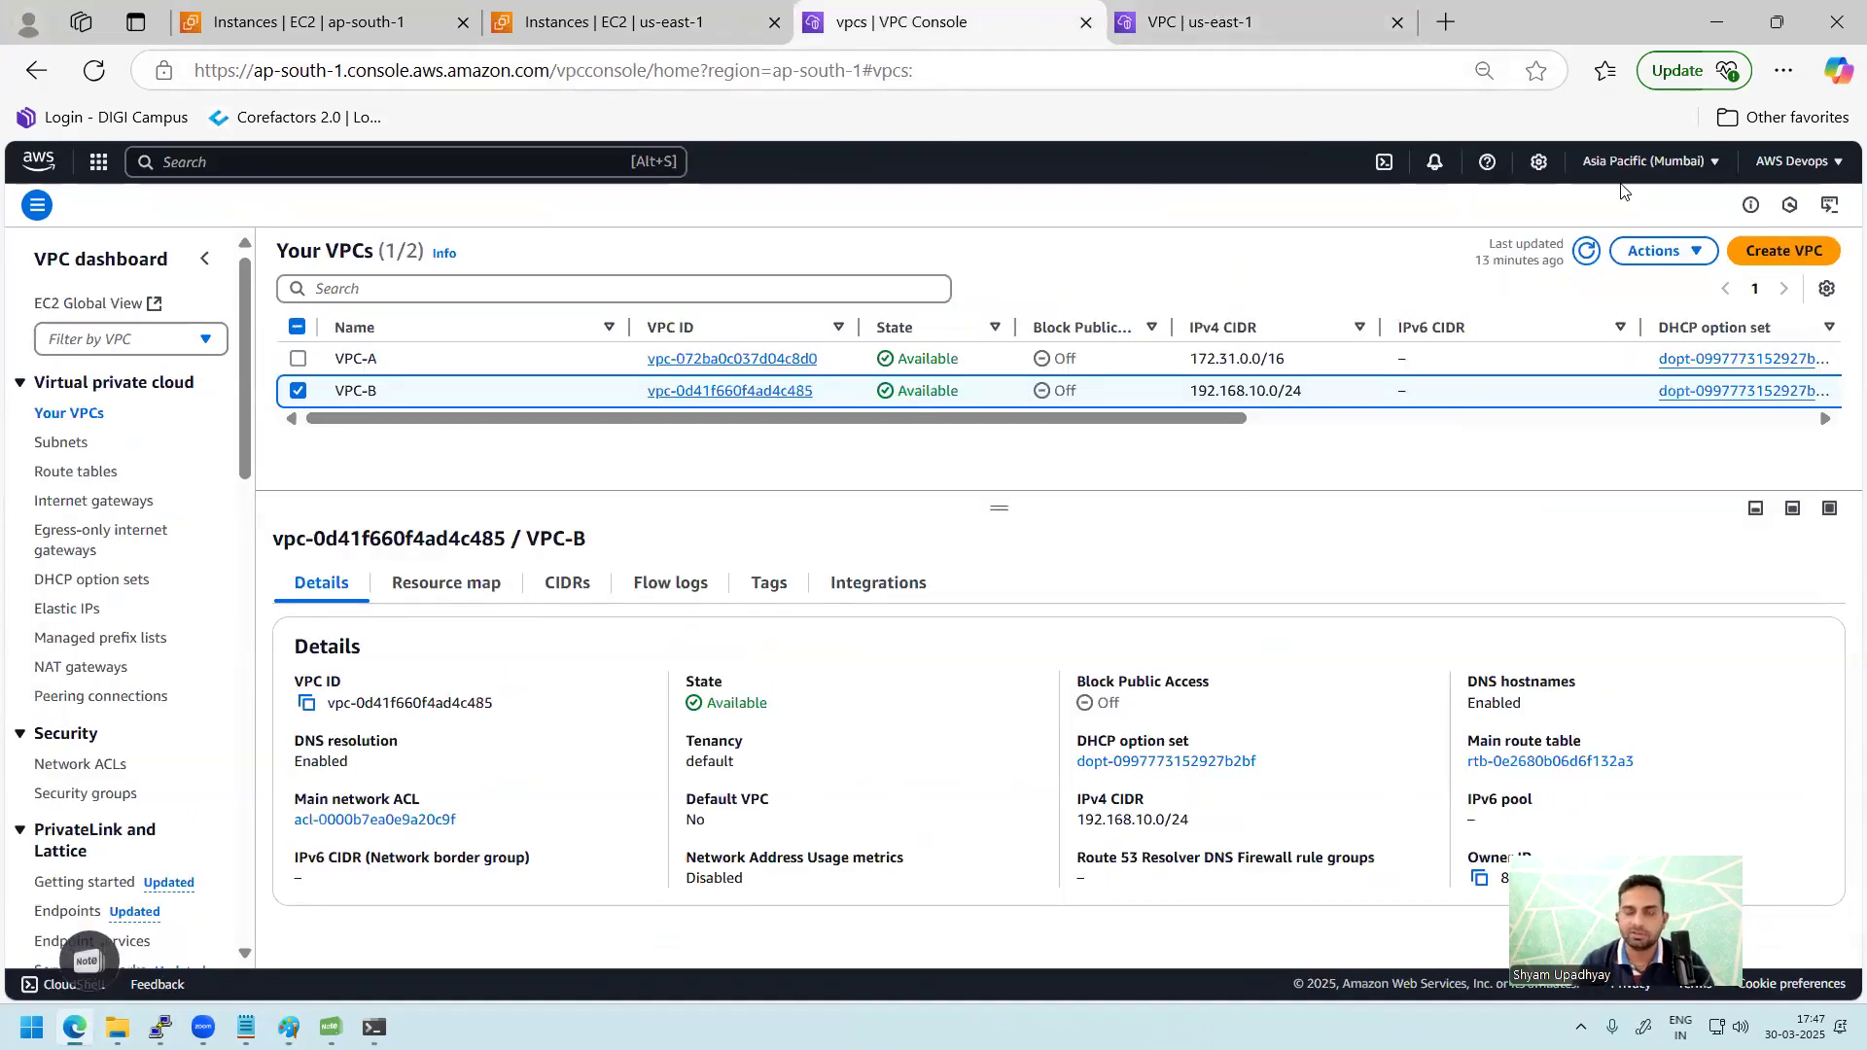
pyautogui.moveTo(244, 453); pyautogui.dragTo(269, 651)
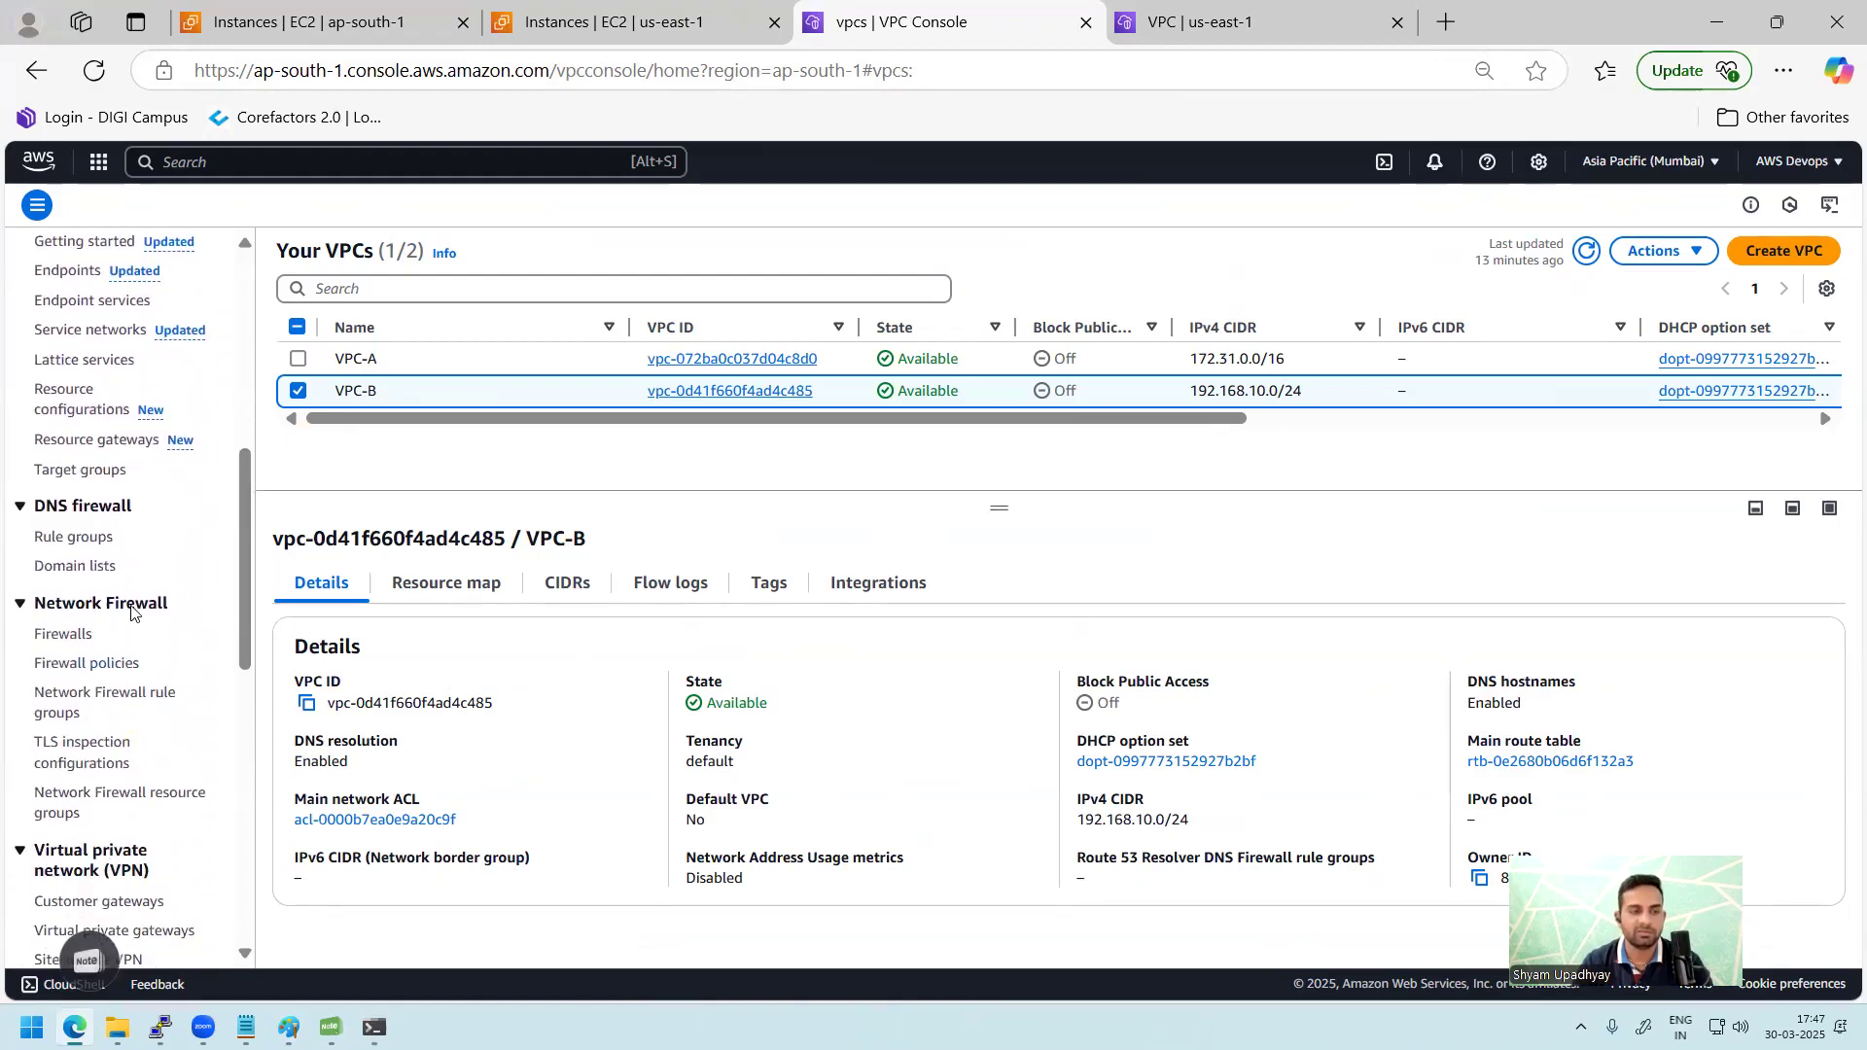
pyautogui.scroll(4, 126, 461)
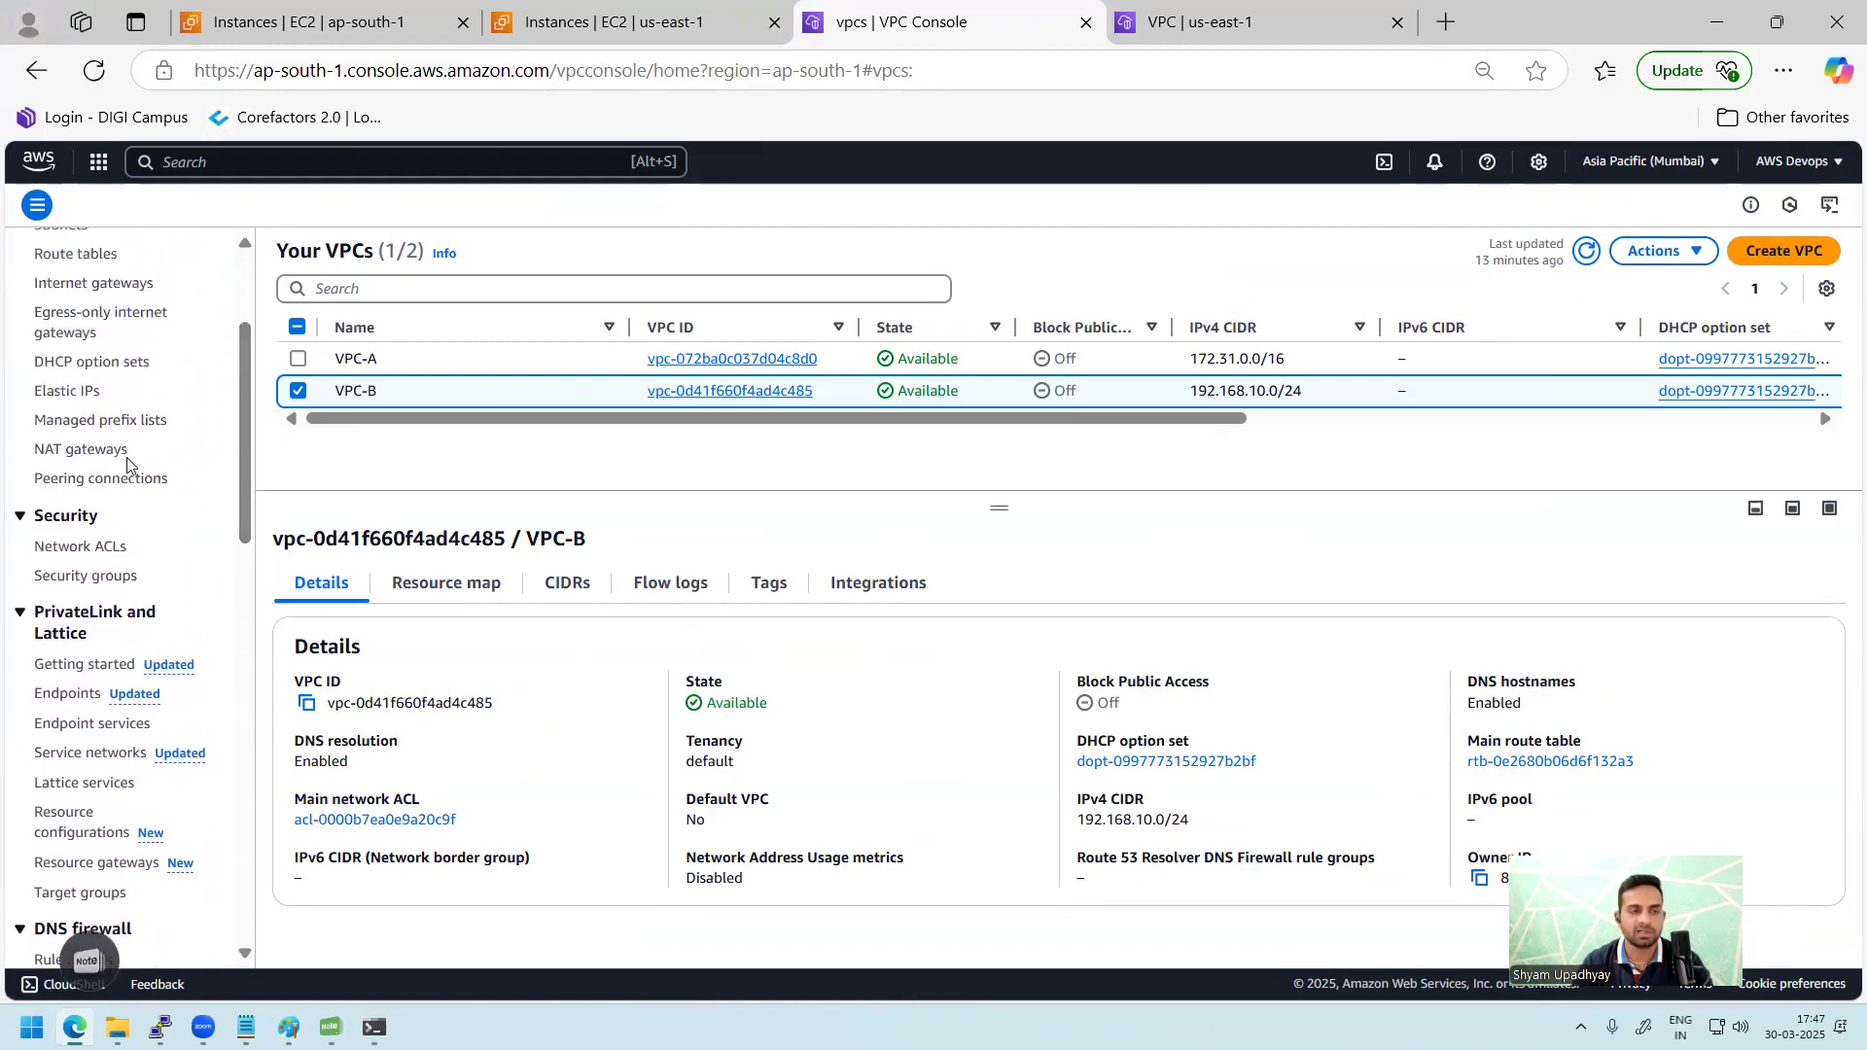
pyautogui.click(101, 477)
pyautogui.click(1733, 254)
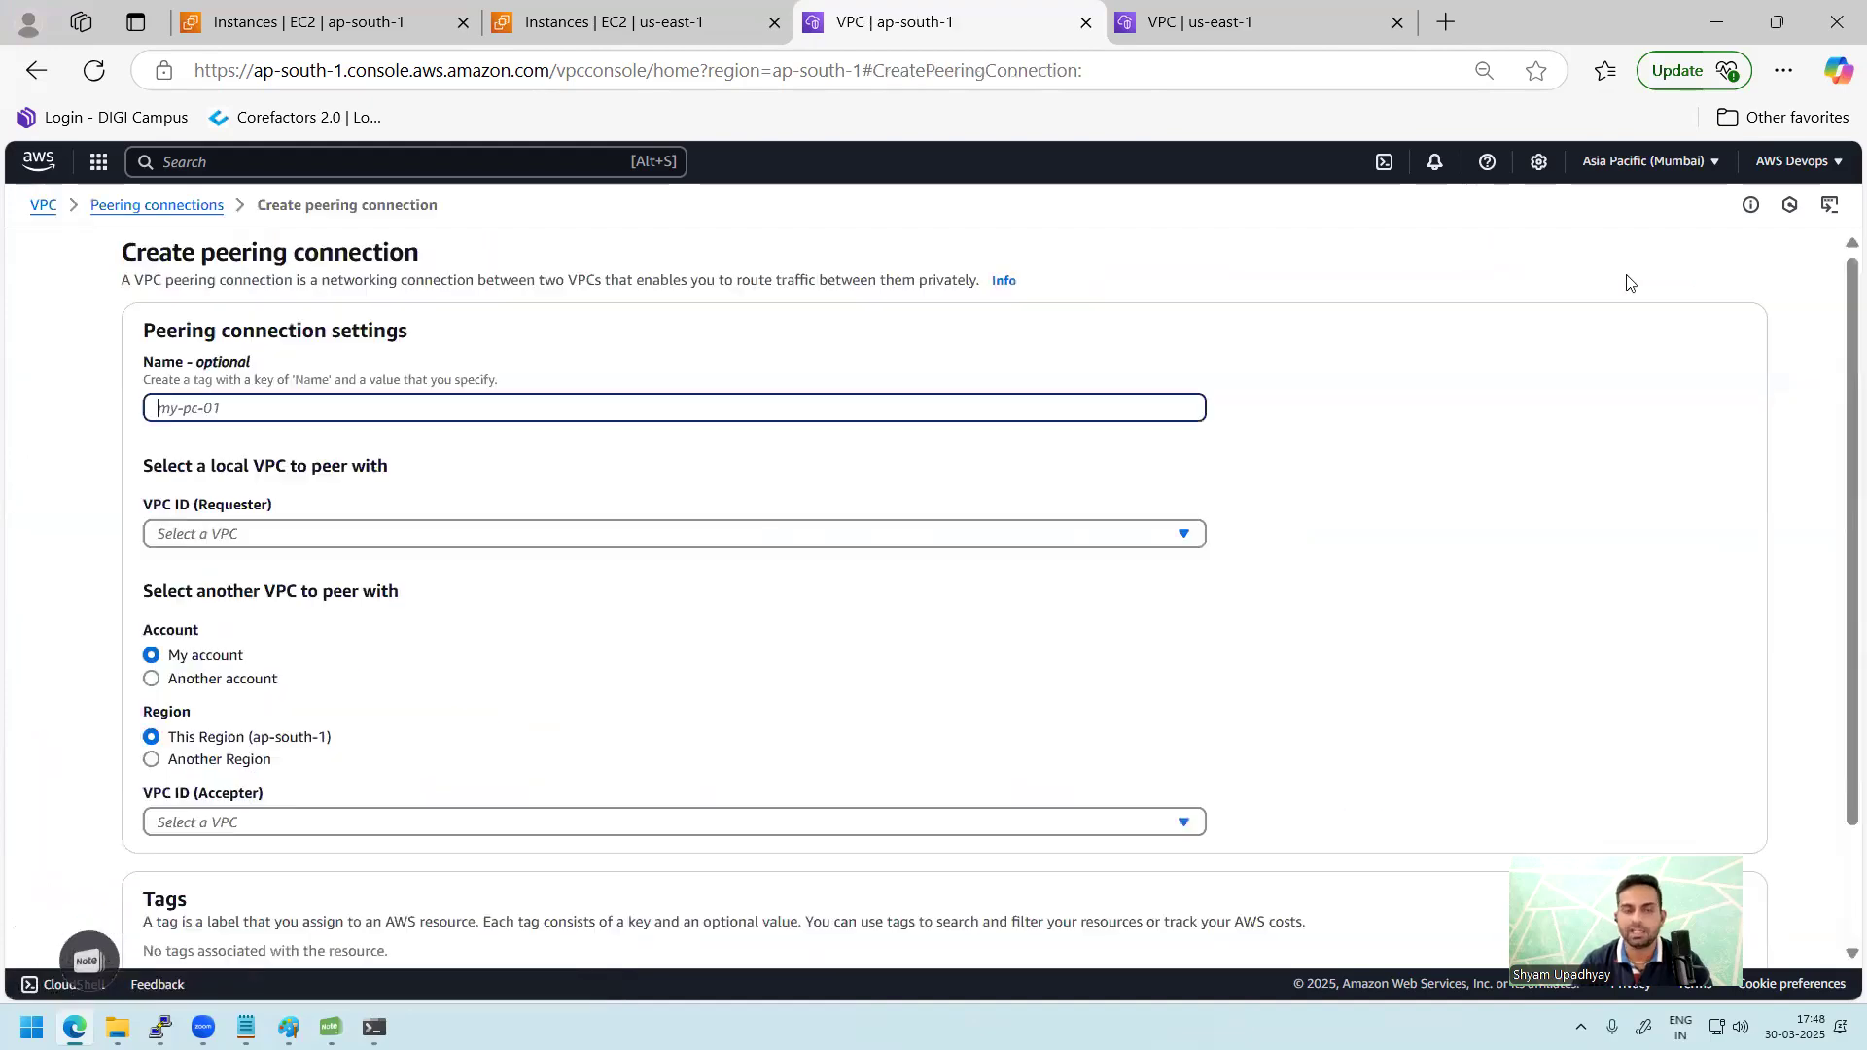
# Step: Name the peering connection Mumbai-to-Virginia and choose VPC-B as the requester VPC
pyautogui.click(374, 413)
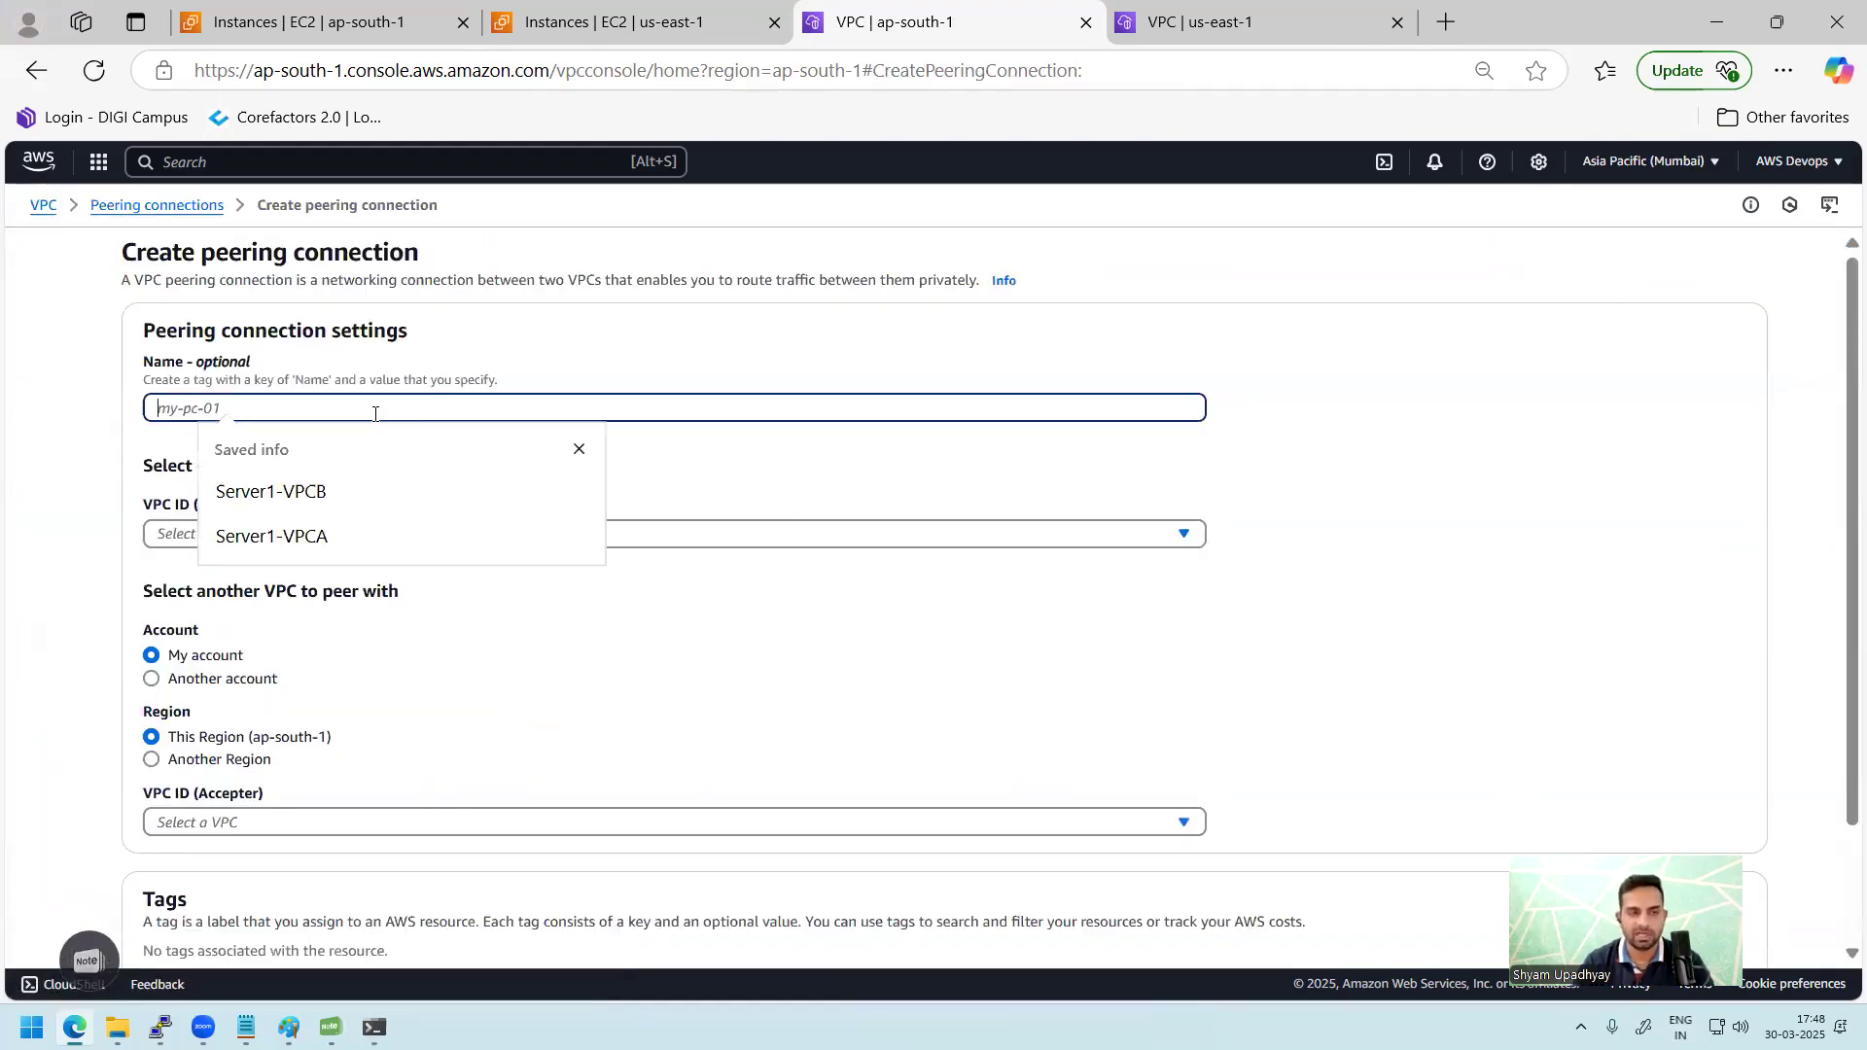
pyautogui.write('Mumbai-to-Virginia')
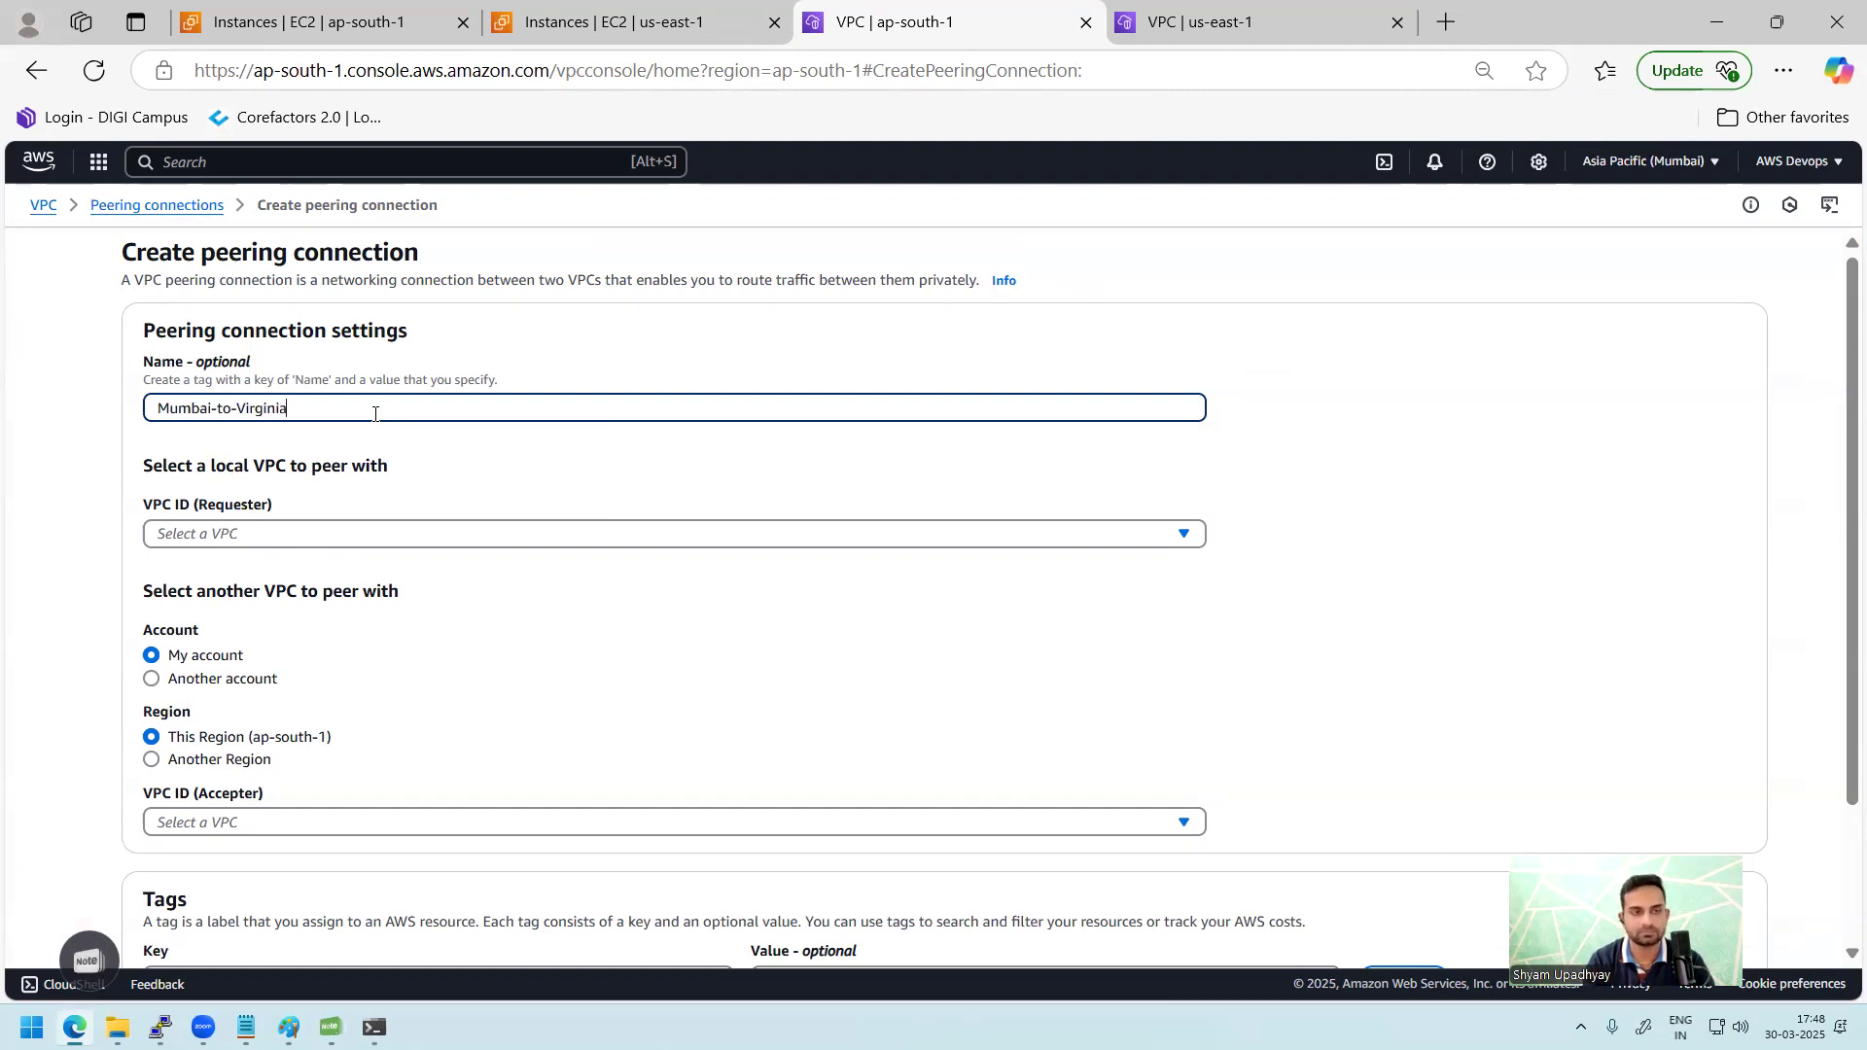
pyautogui.click(1184, 535)
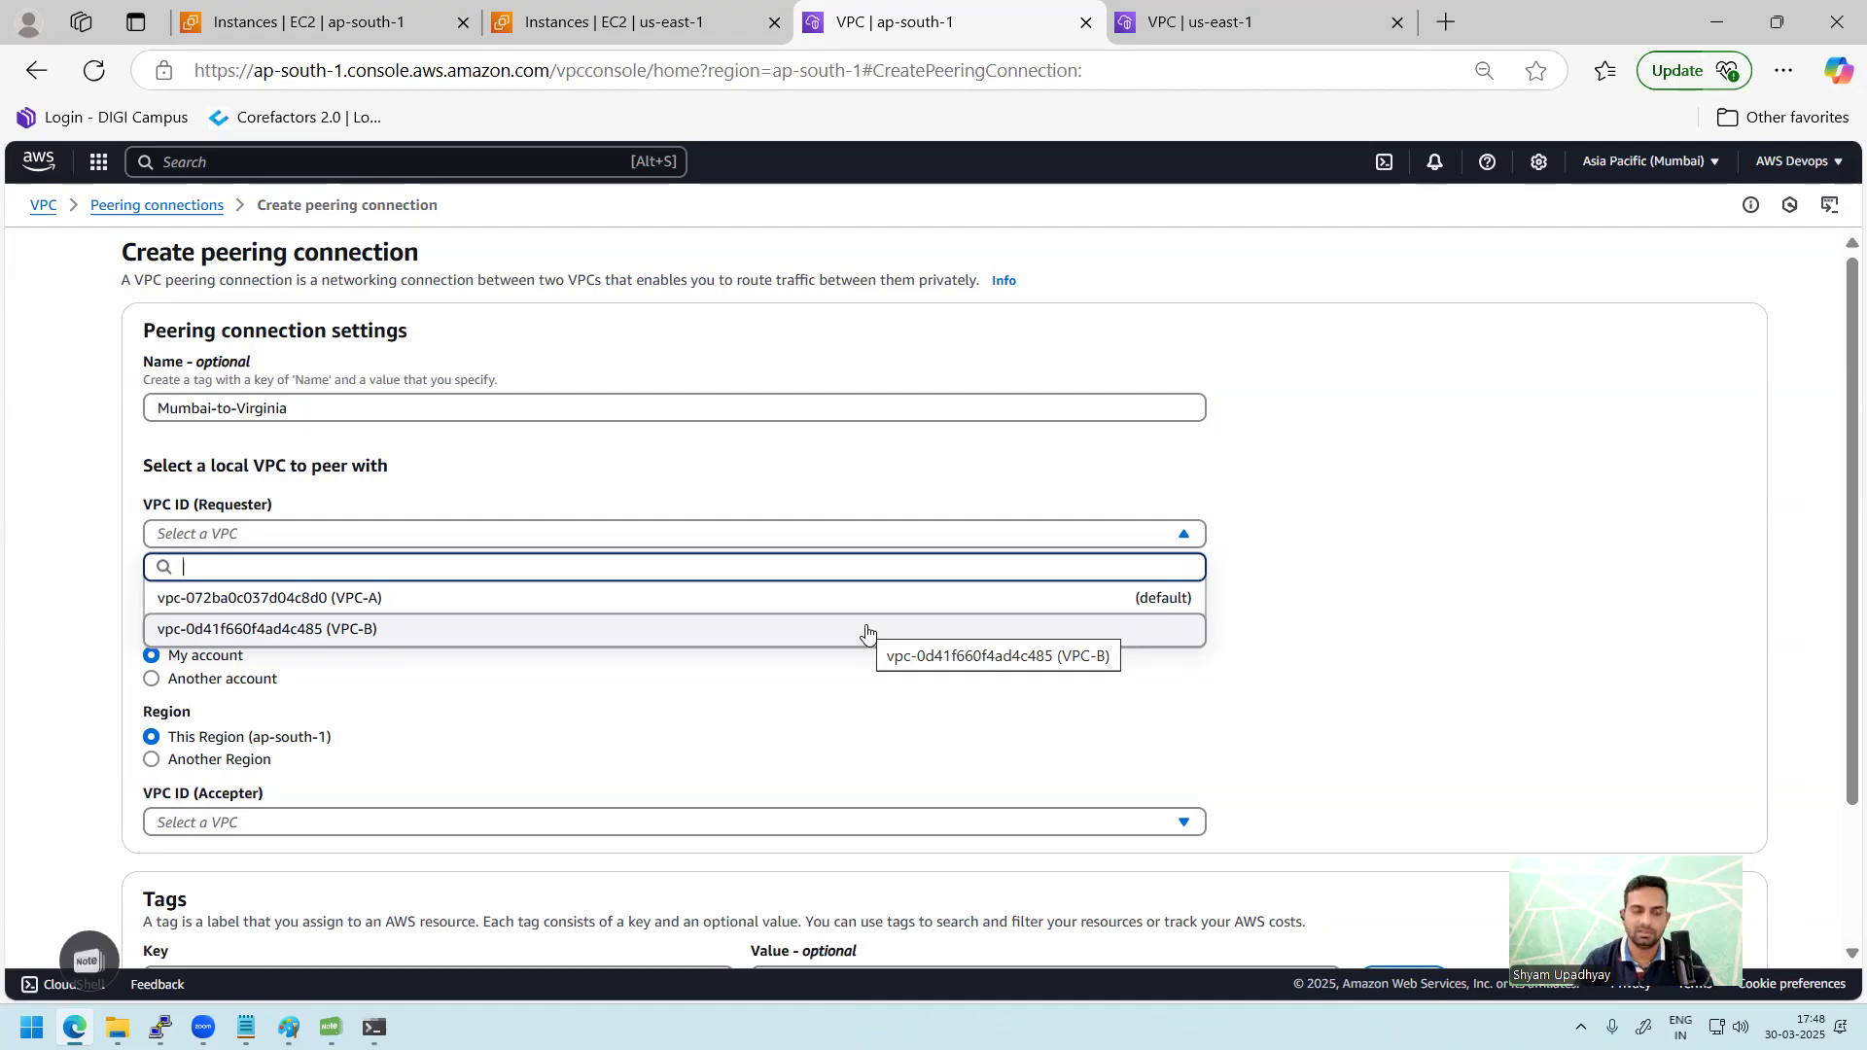
pyautogui.click(561, 631)
pyautogui.moveTo(166, 642); pyautogui.dragTo(279, 654)
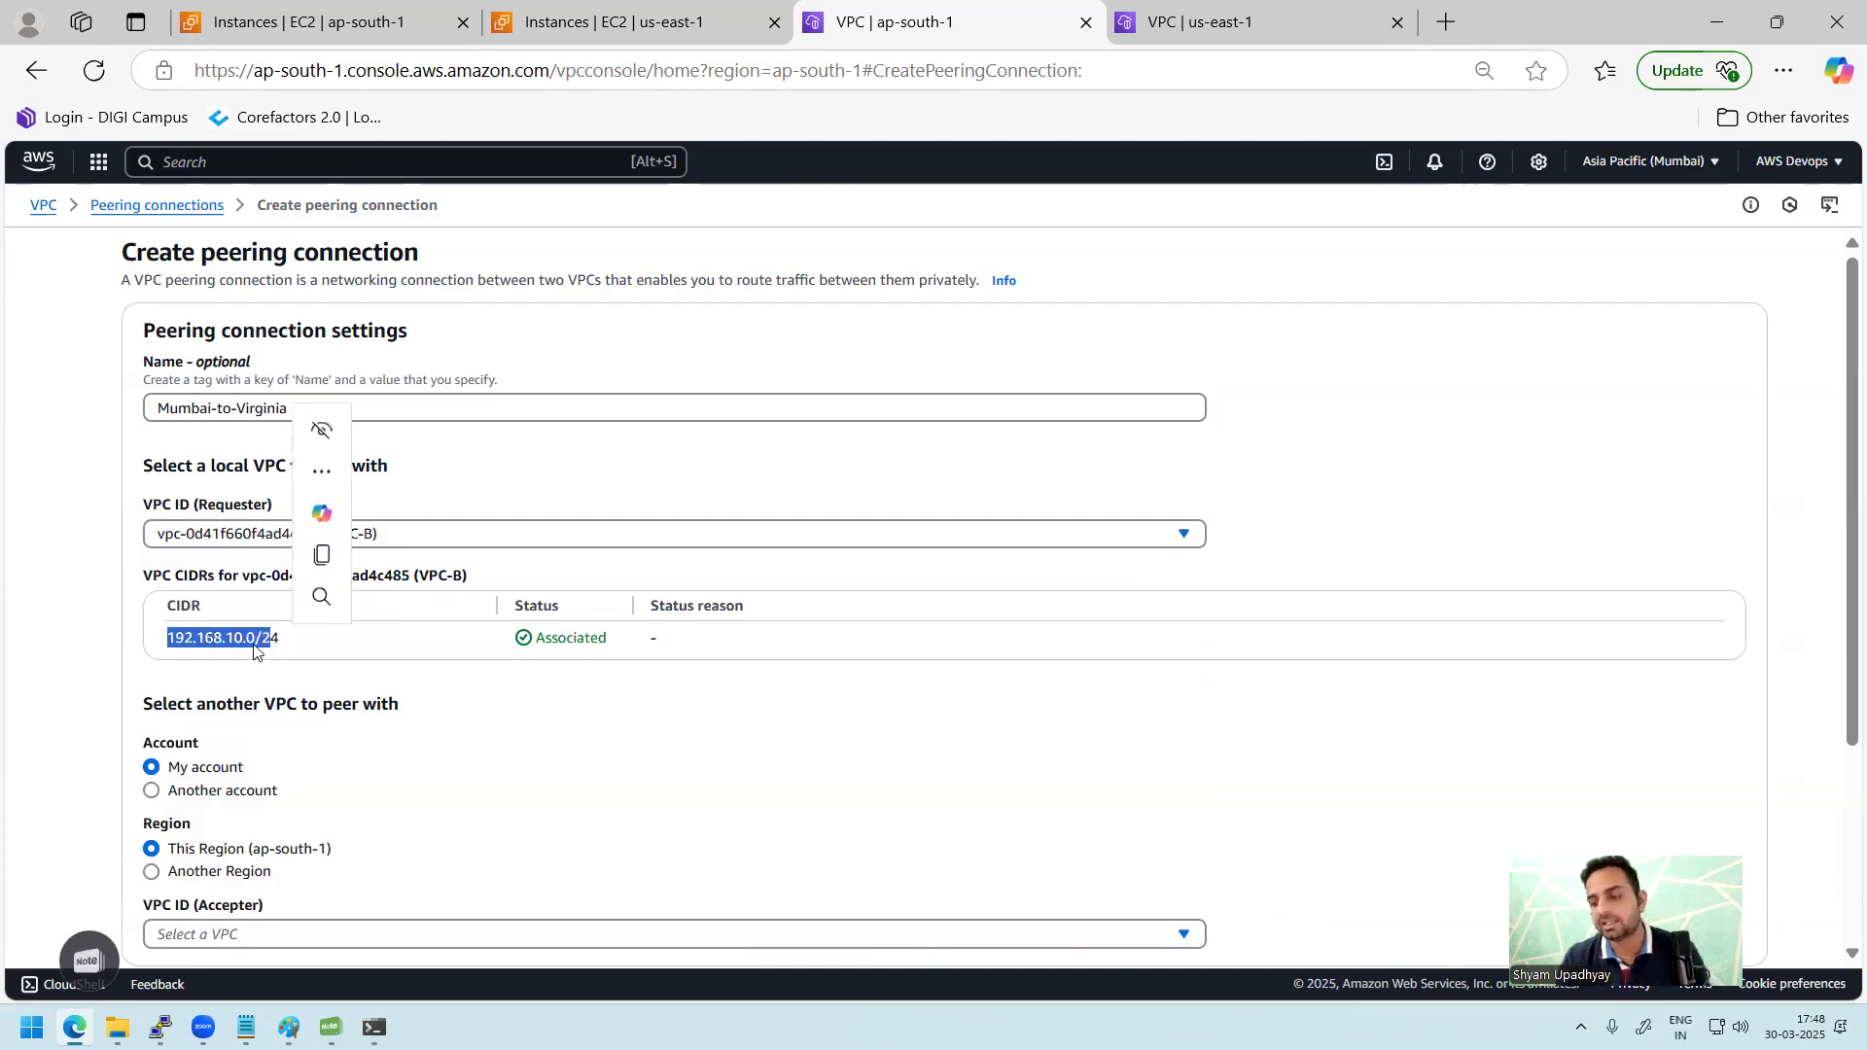
pyautogui.moveTo(1206, 9)
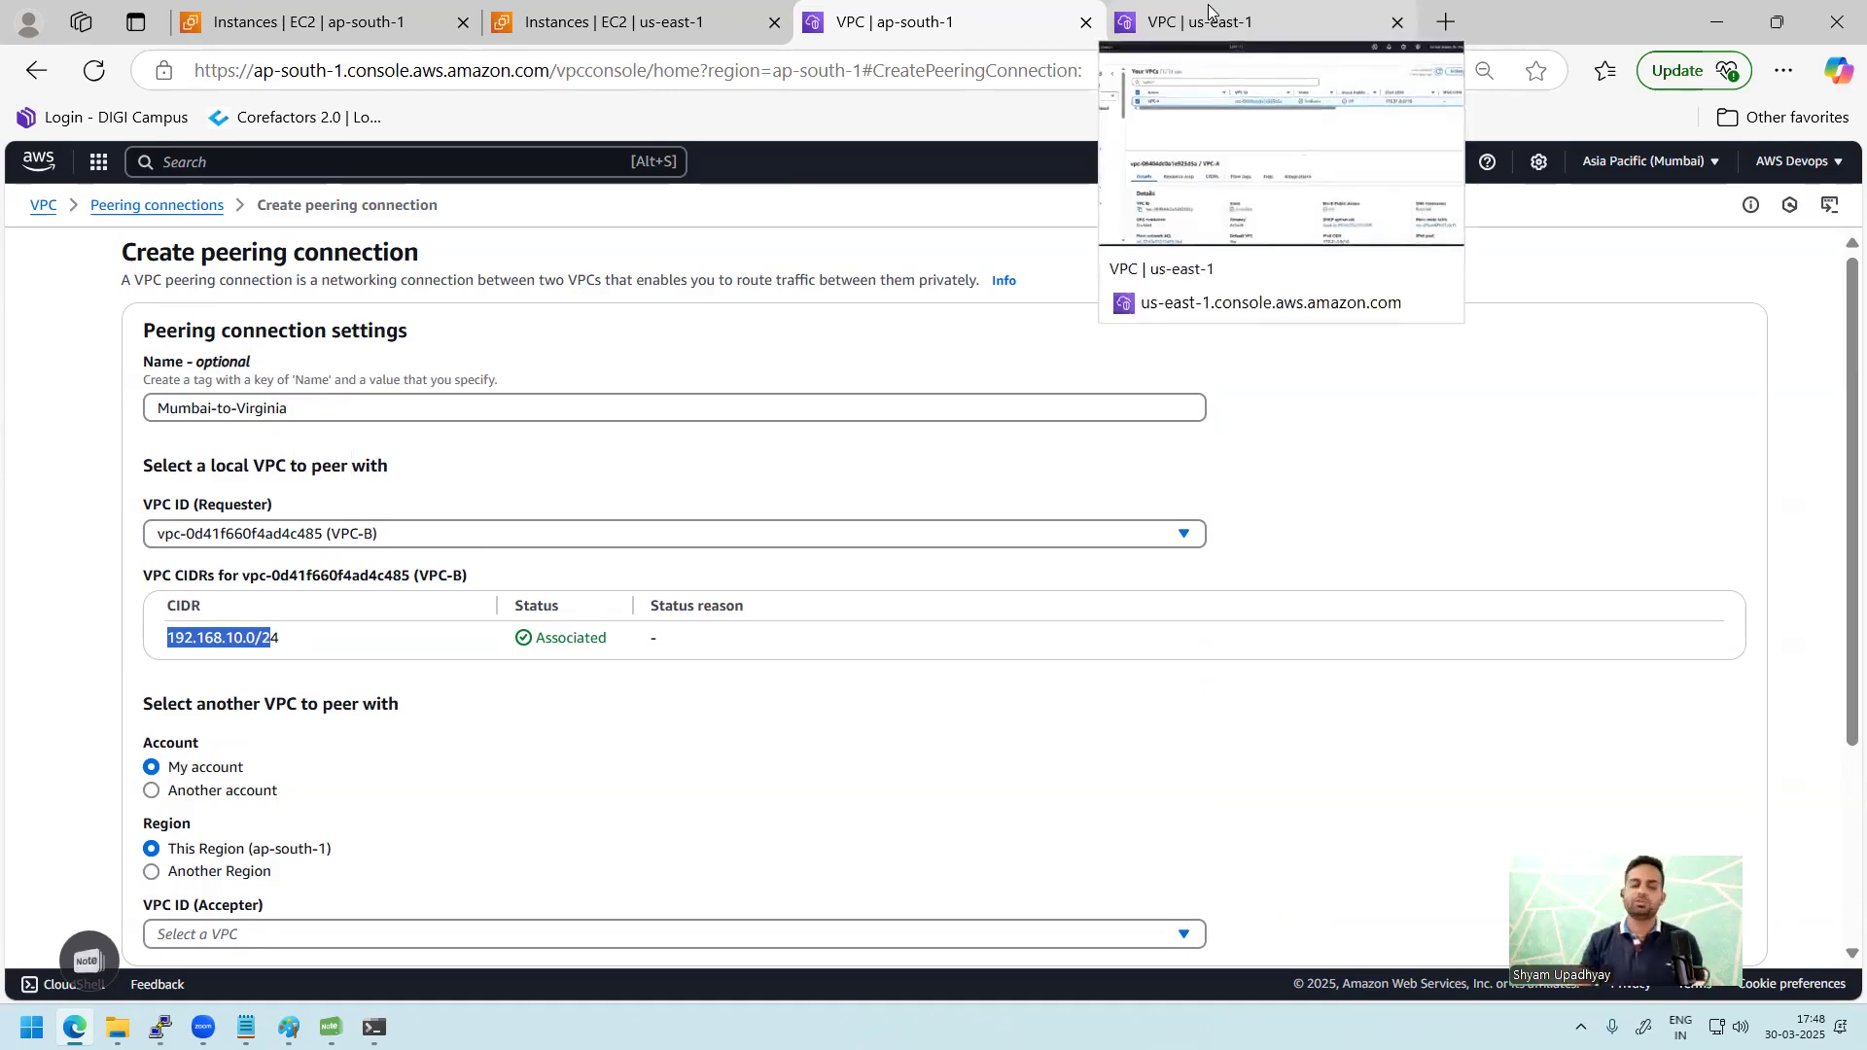
# Step: Set the accepter to another region, United States (N. Virginia) (us-east-1), keeping the account as My account
pyautogui.moveTo(1844, 306); pyautogui.dragTo(1840, 480)
pyautogui.moveTo(152, 494); pyautogui.dragTo(225, 493)
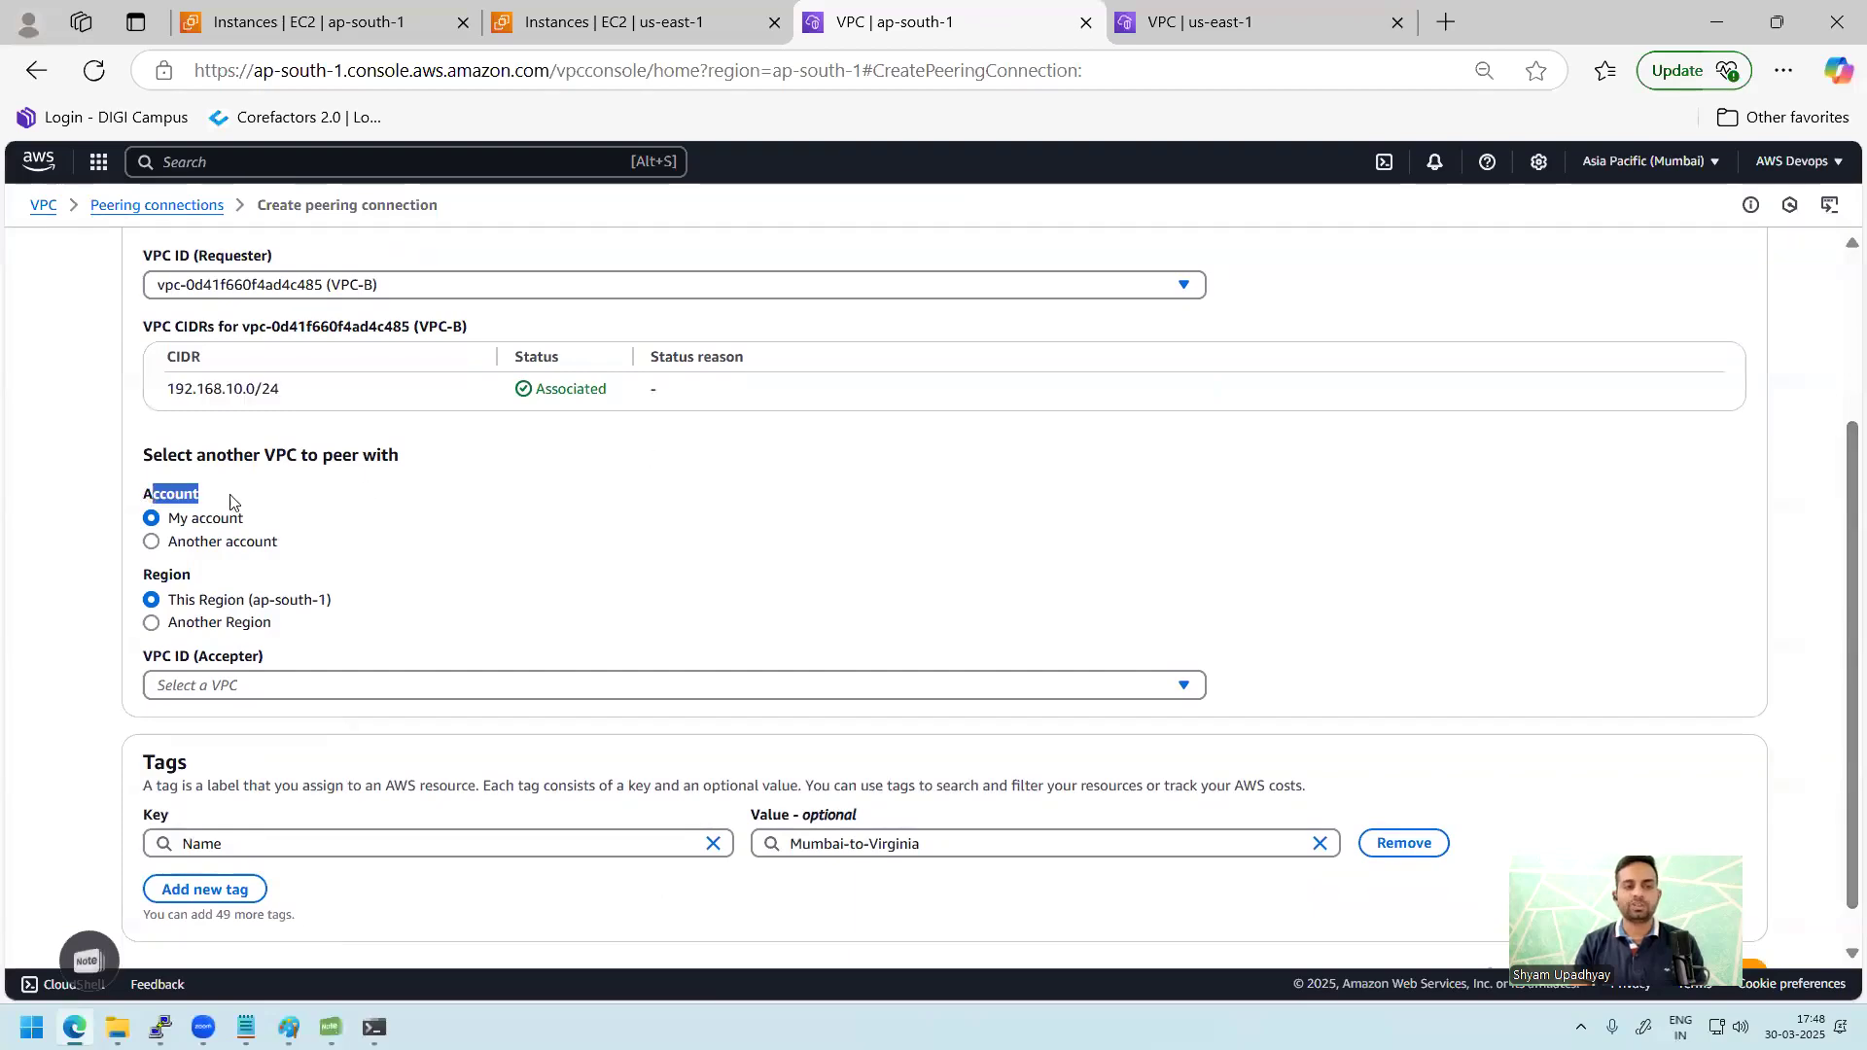
pyautogui.click(197, 623)
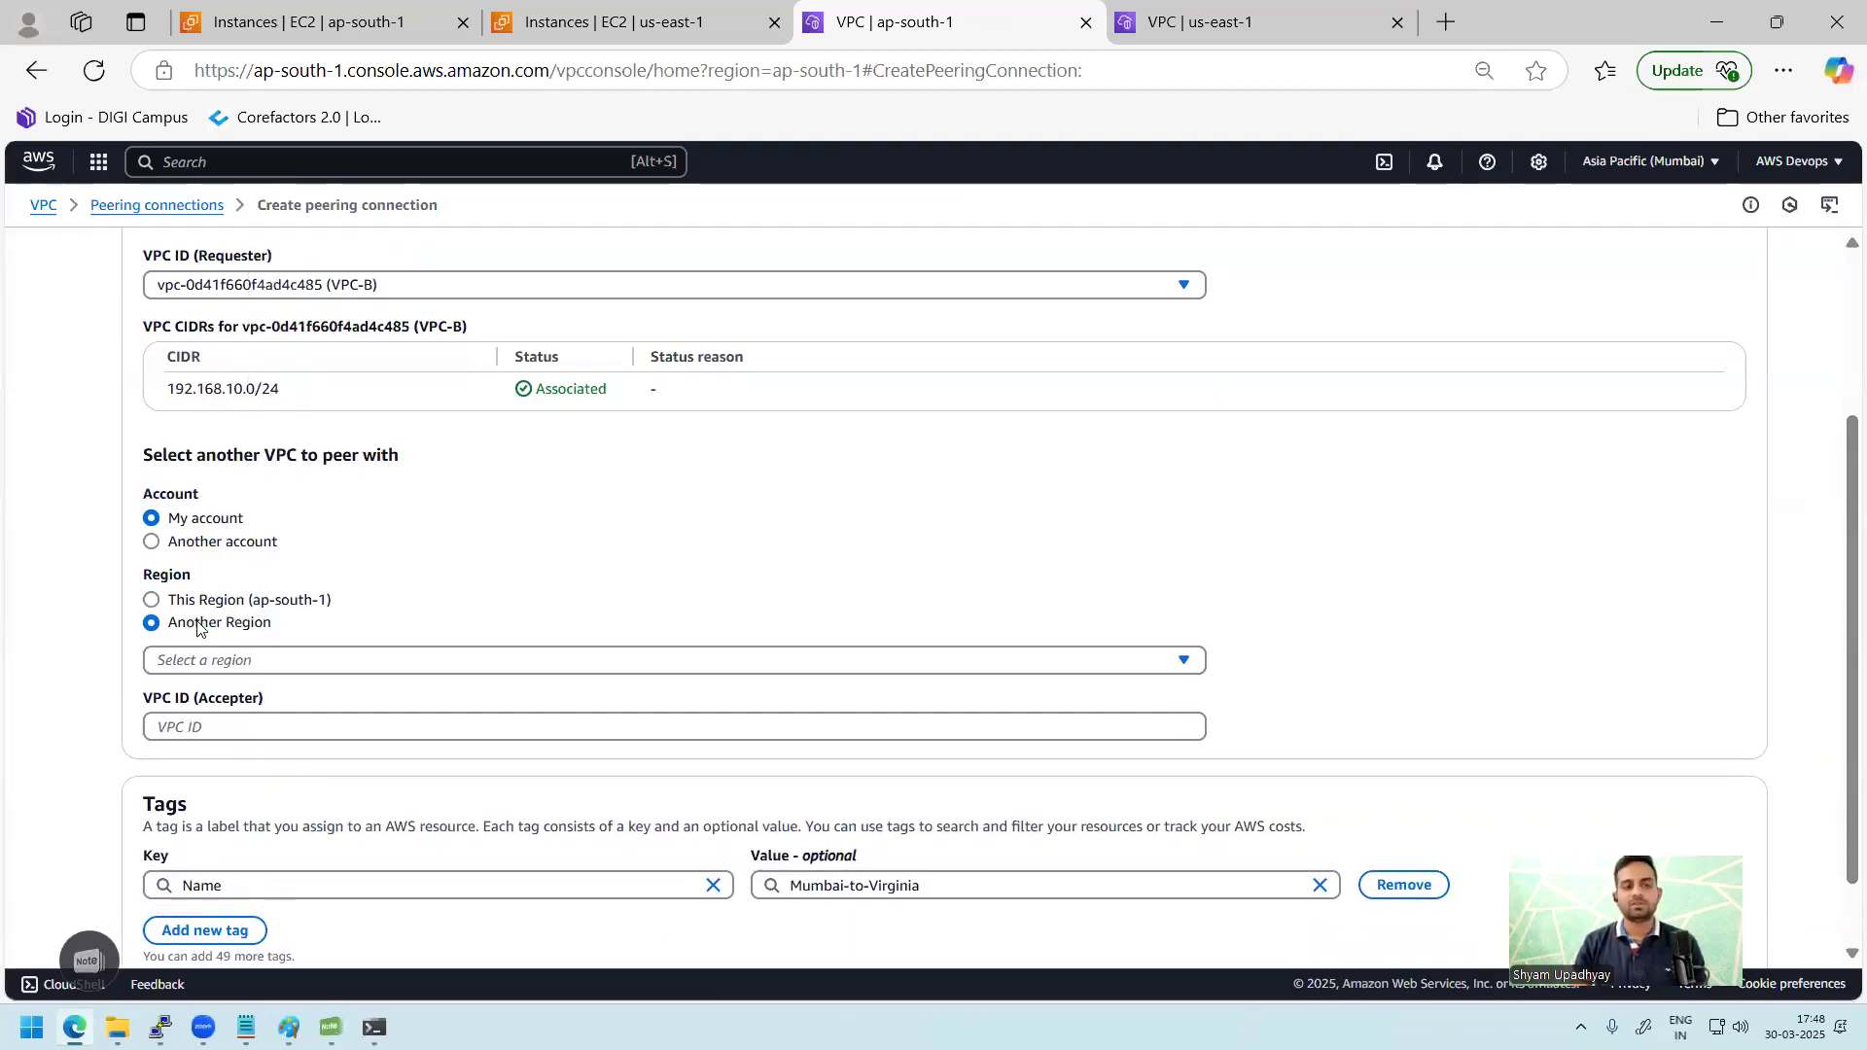
pyautogui.click(437, 661)
pyautogui.write('north')
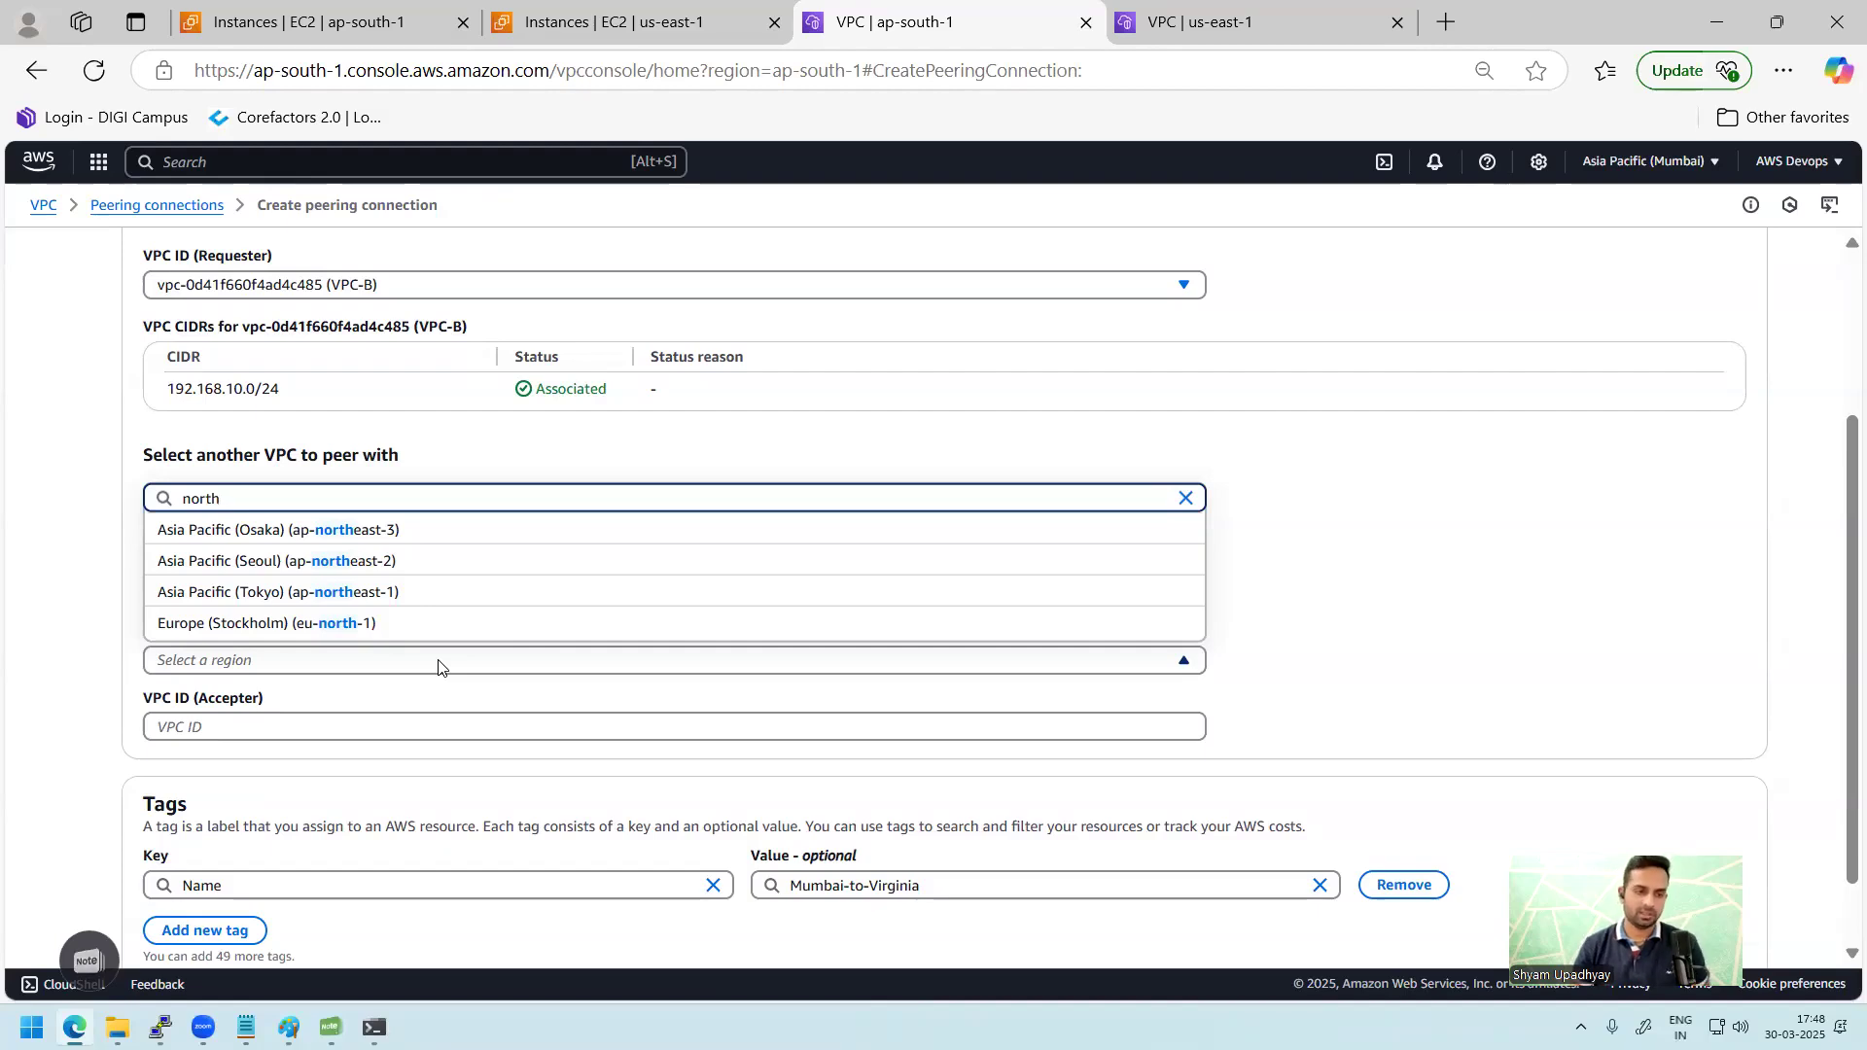
pyautogui.press('BackSpace')
pyautogui.press('BackSpace')
pyautogui.press('BackSpace')
pyautogui.press('BackSpace')
pyautogui.press('BackSpace')
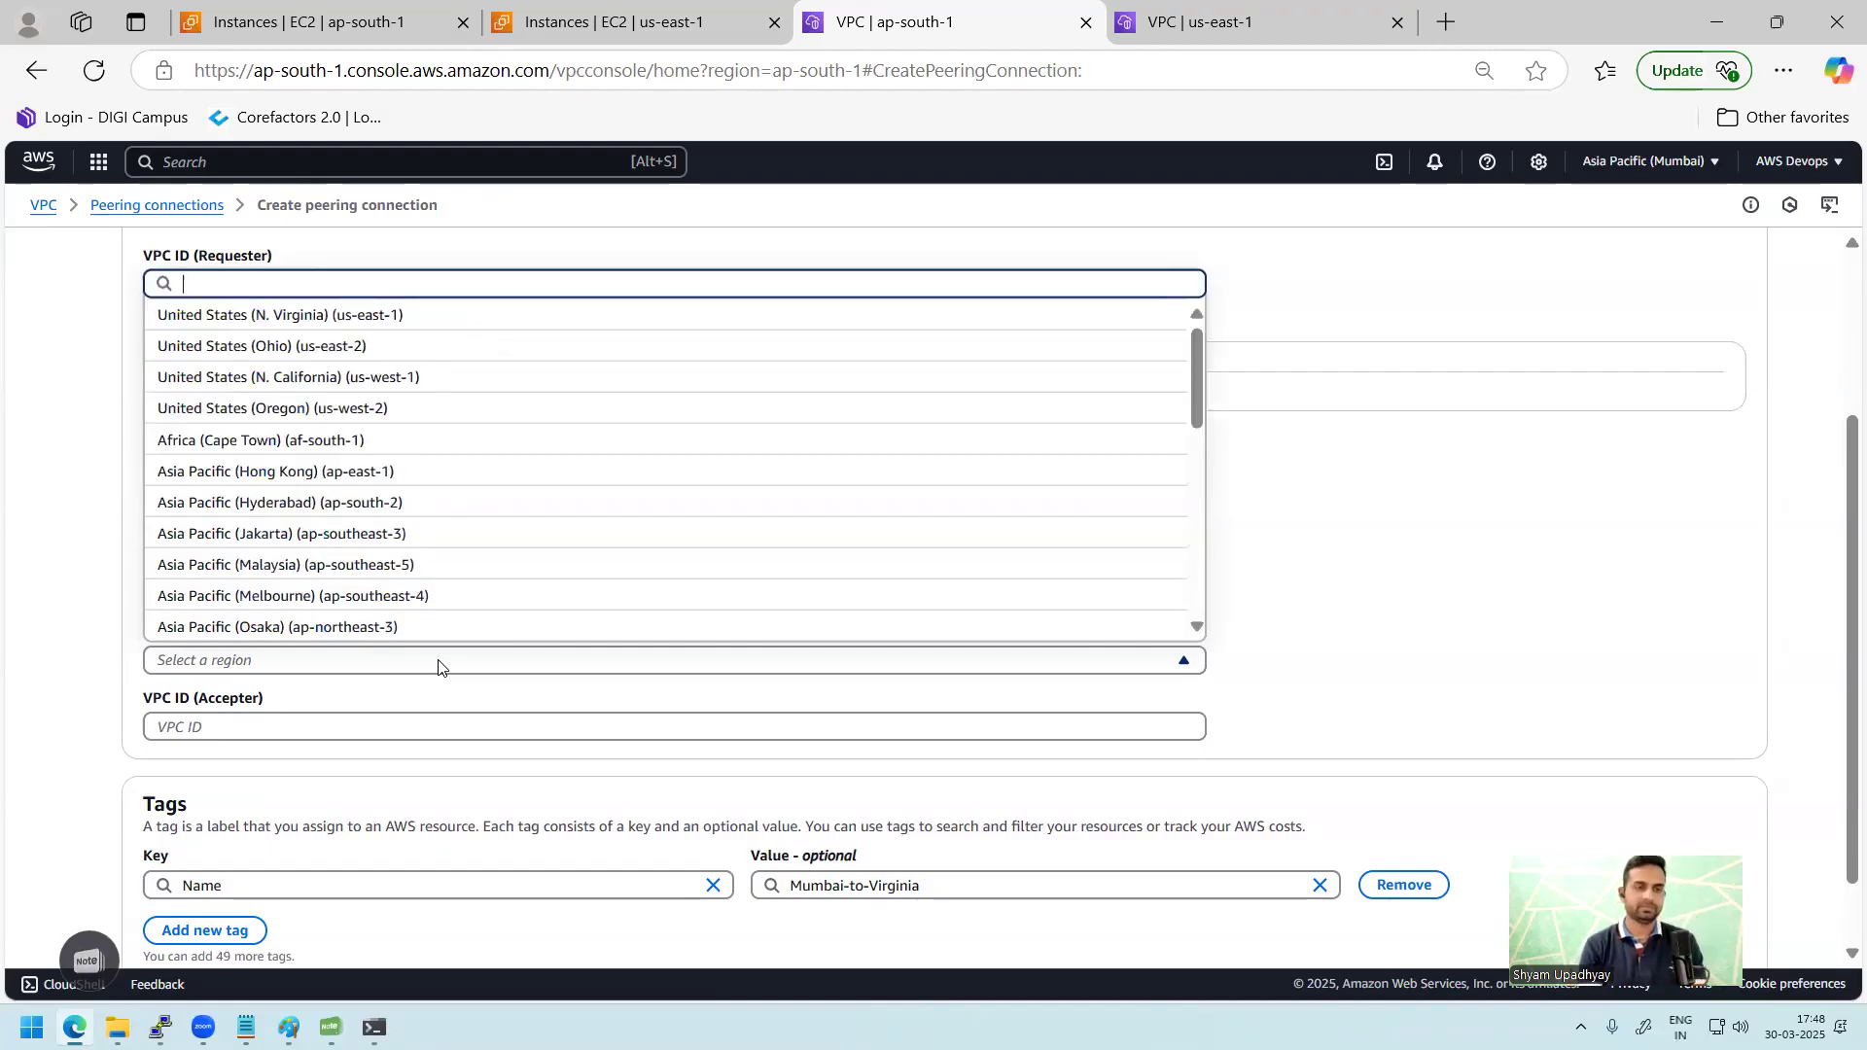
pyautogui.write('vir')
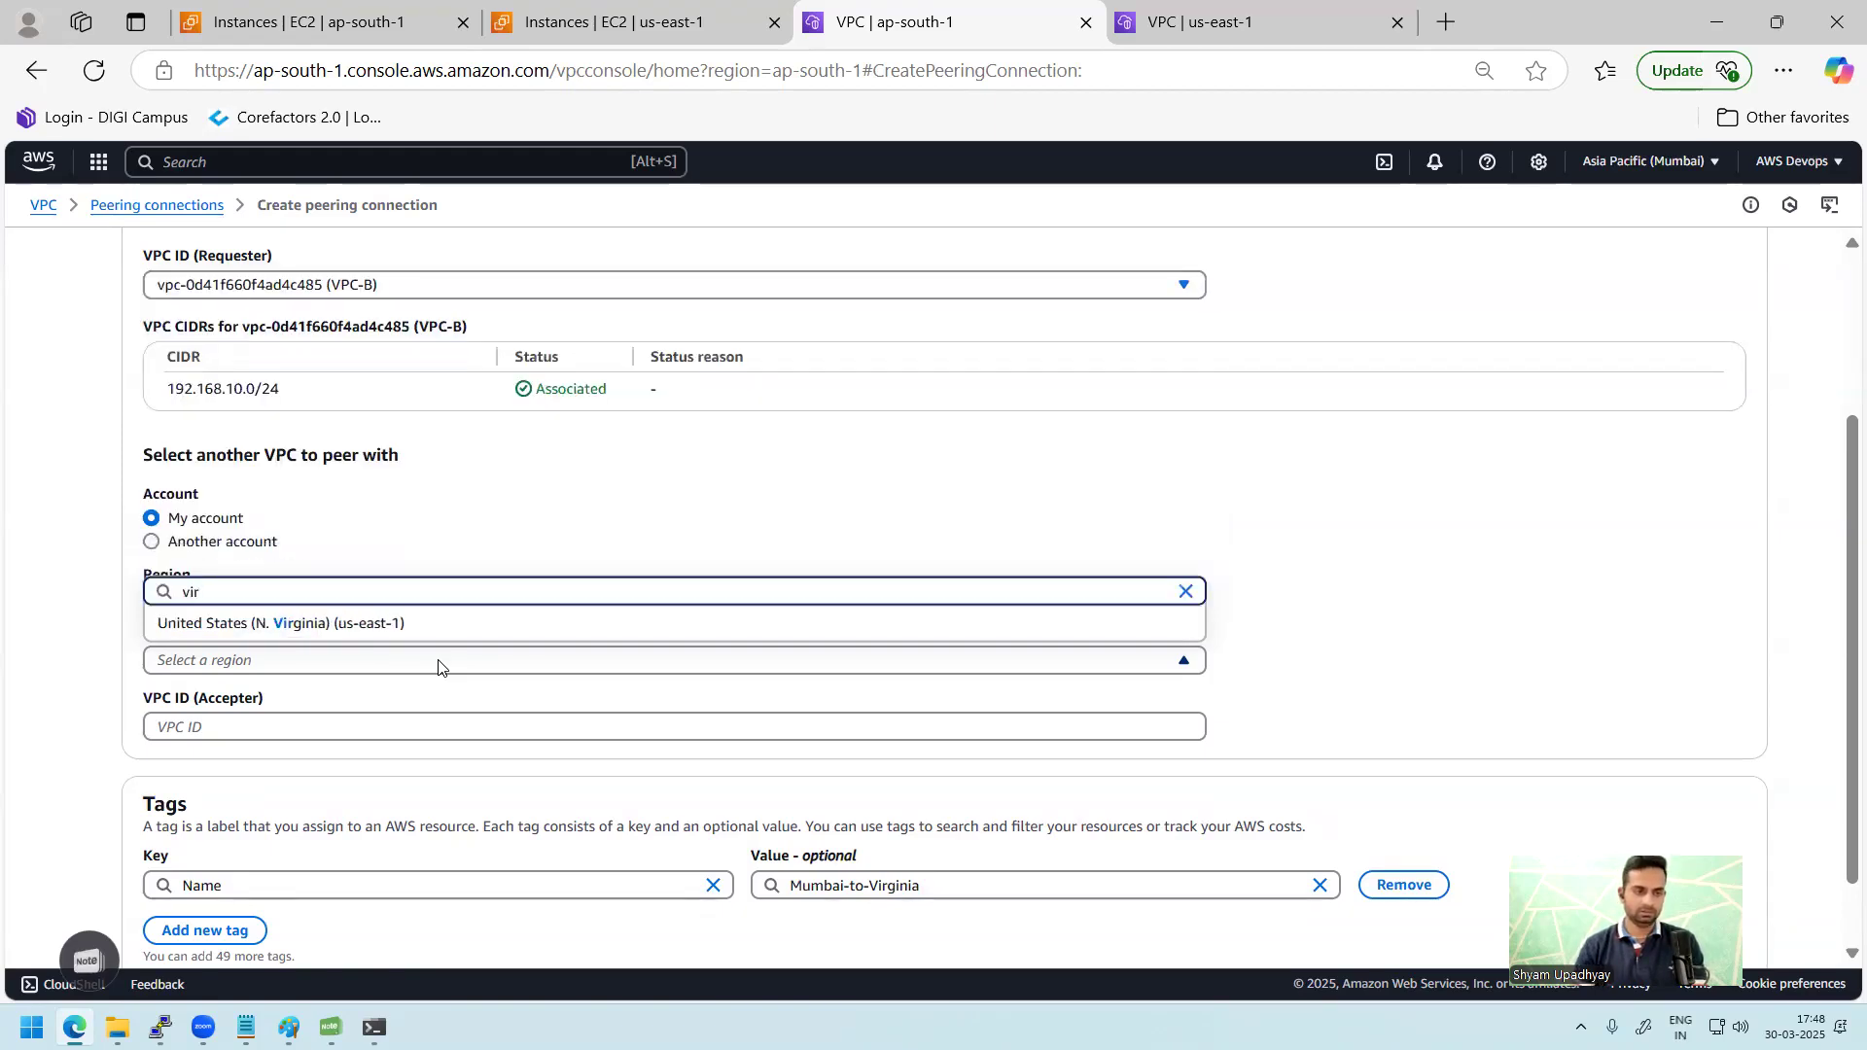
pyautogui.click(506, 630)
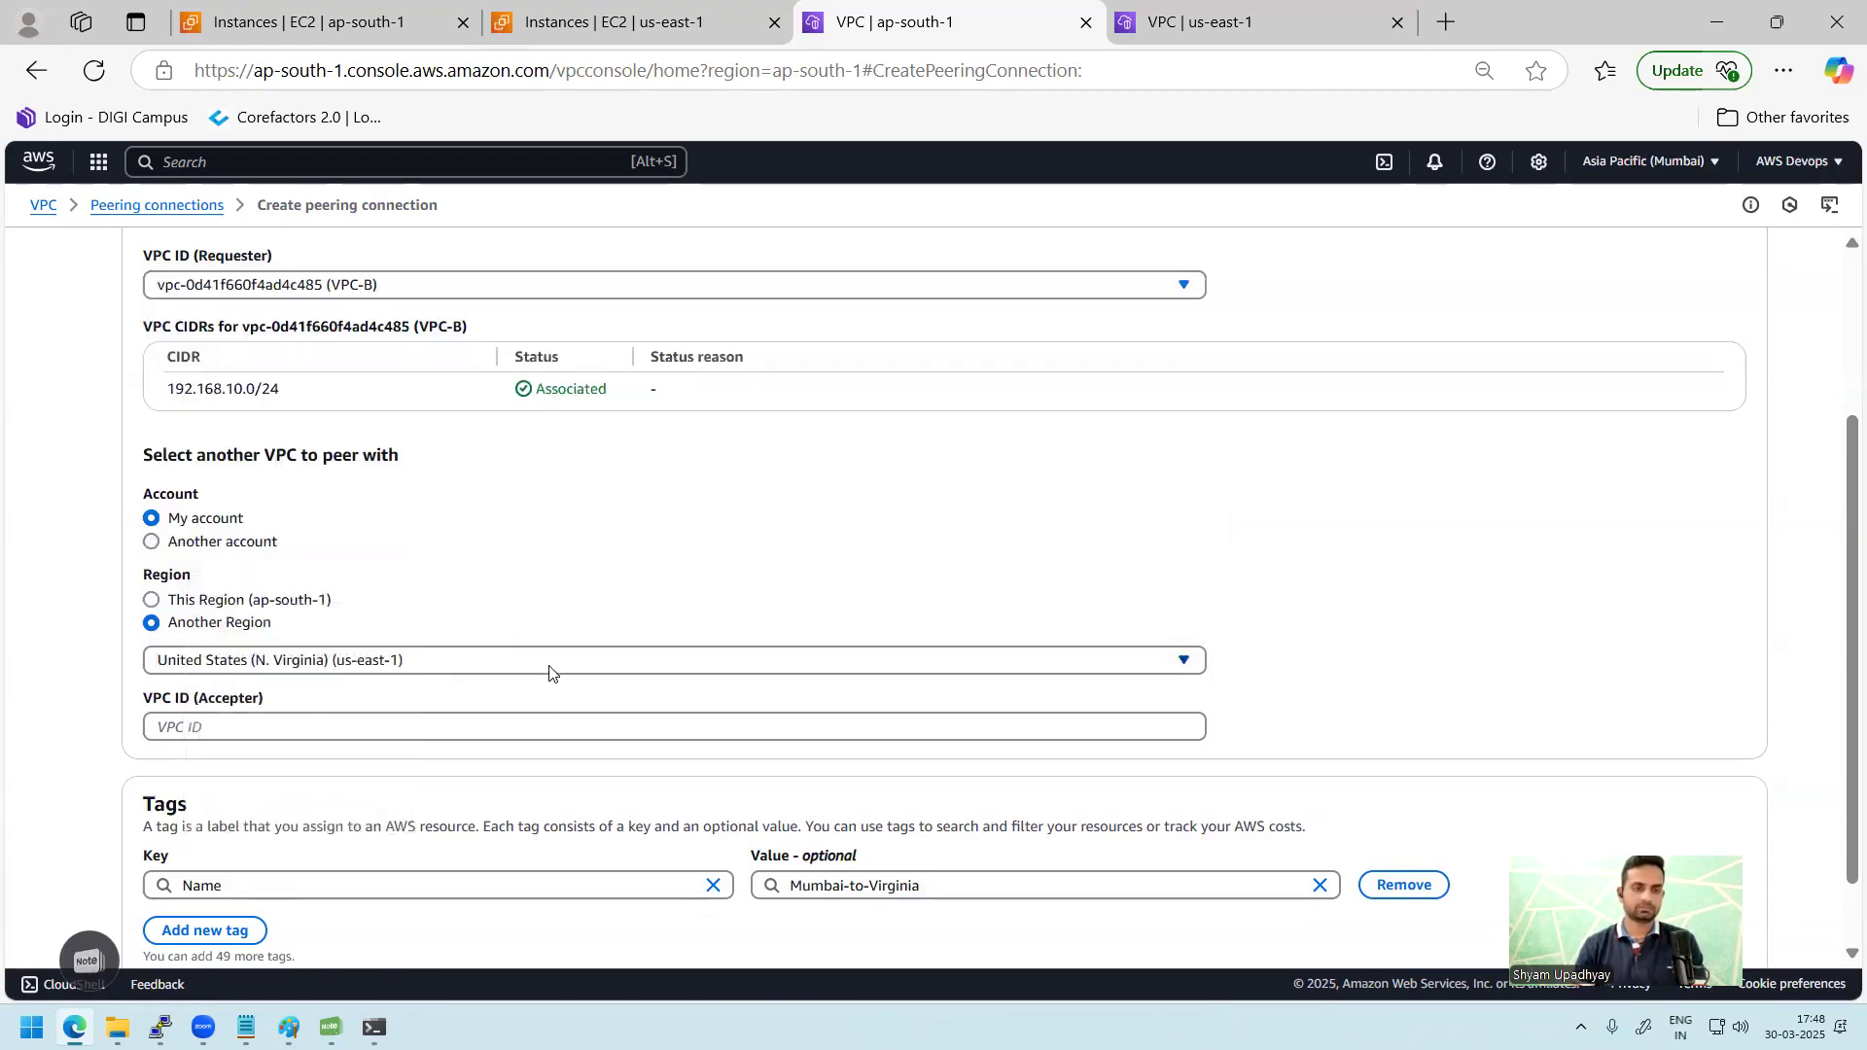
# Step: Copy VPC-A's ID from the us-east-1 VPC console and paste it as the accepter VPC ID
pyautogui.click(514, 723)
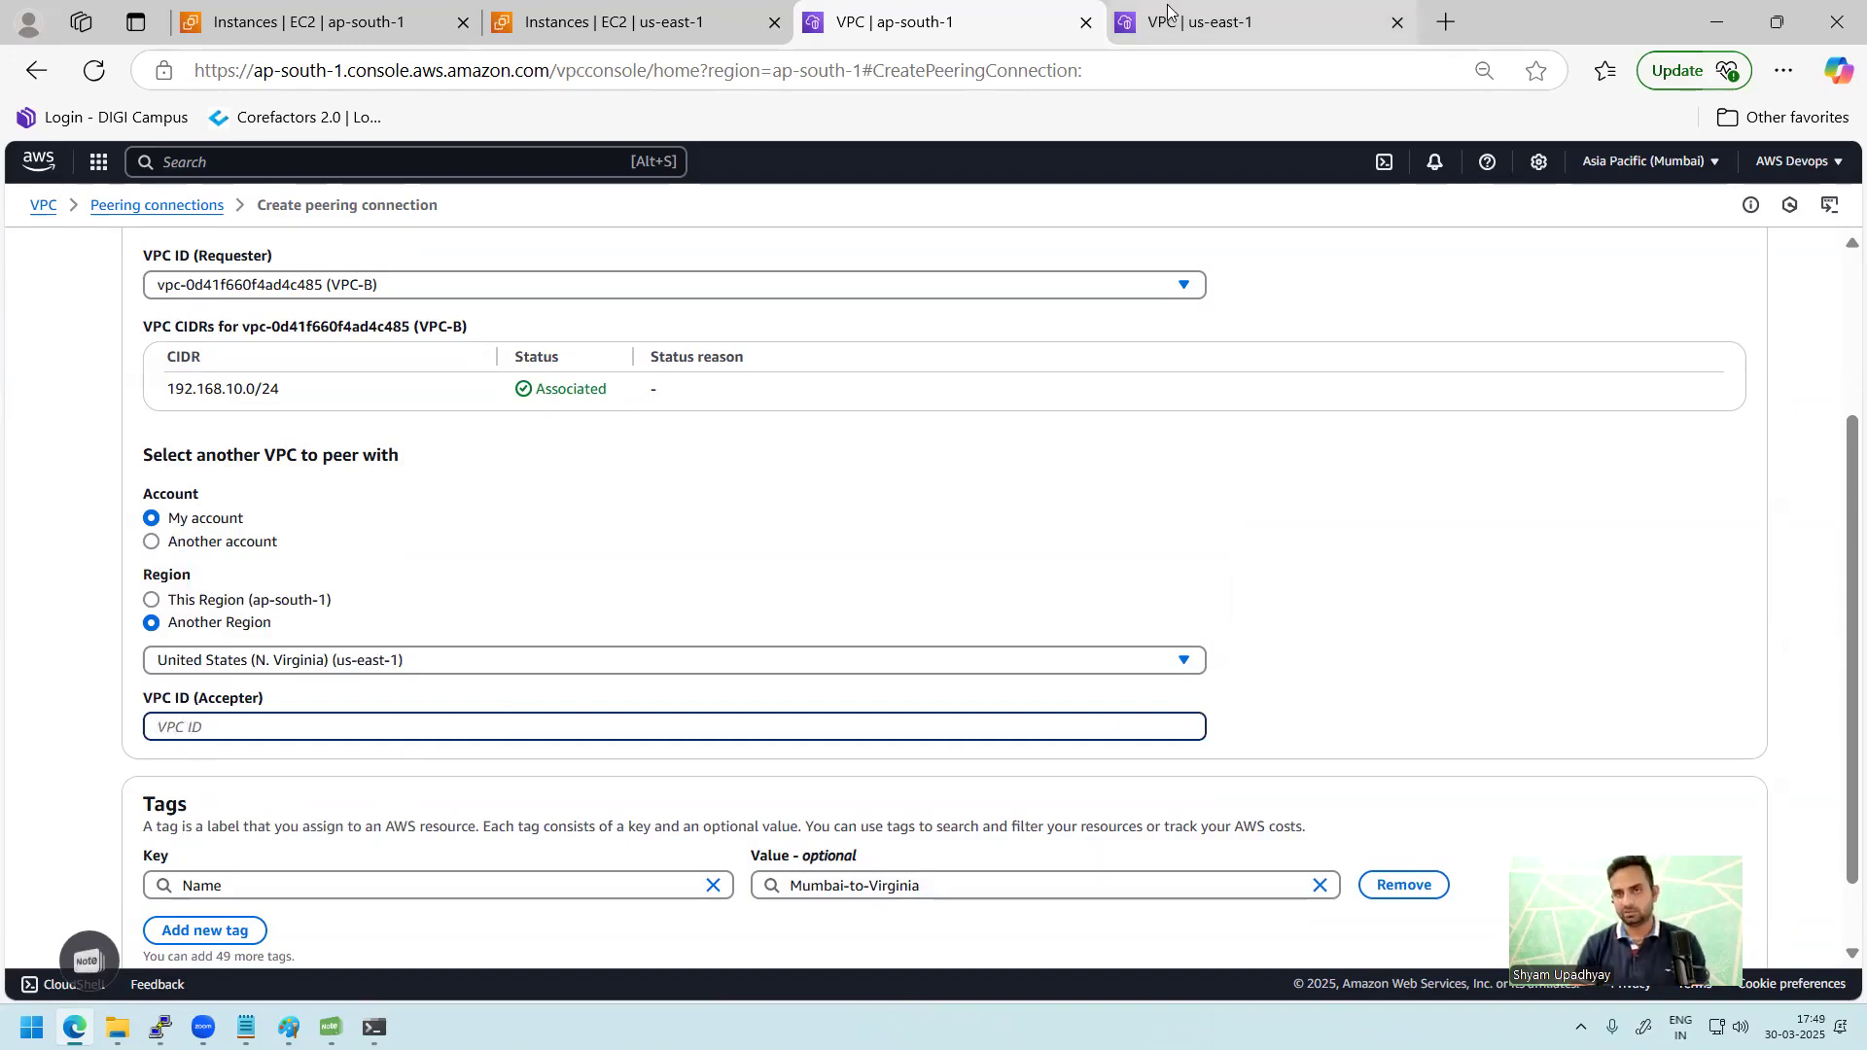
pyautogui.click(1206, 21)
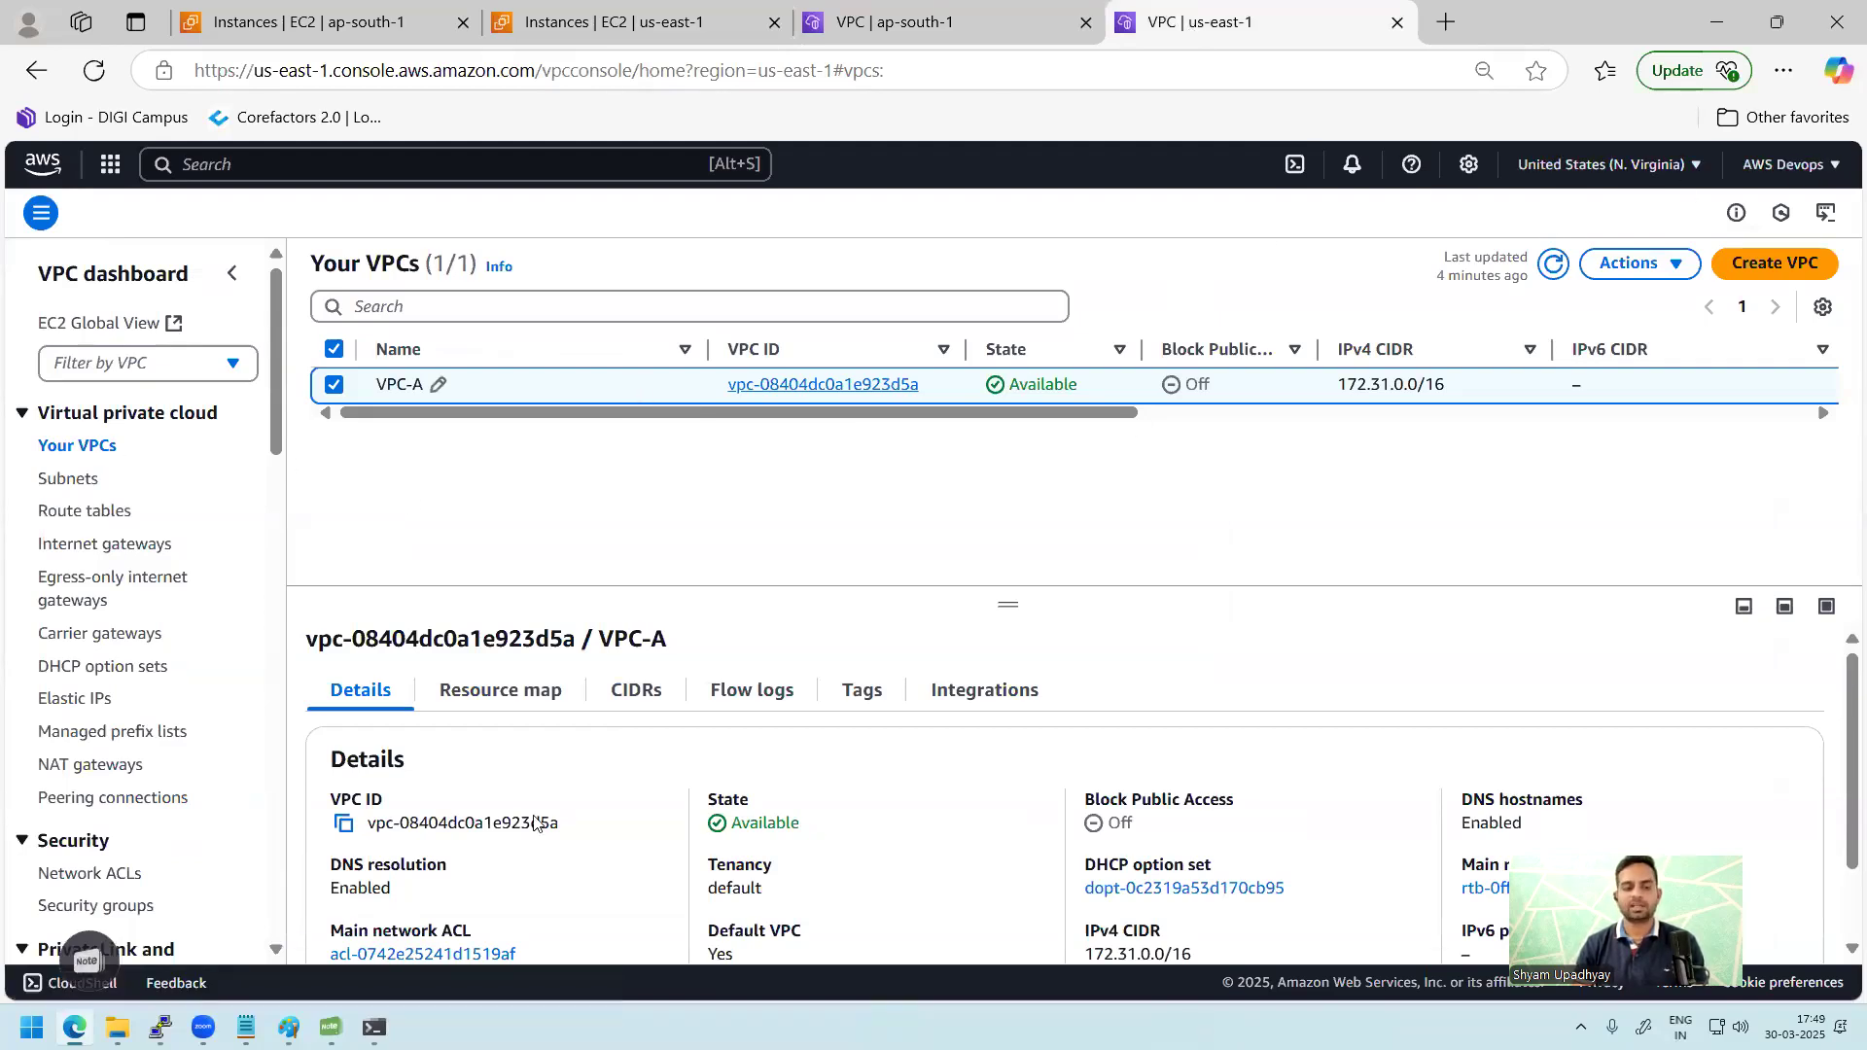
pyautogui.click(345, 825)
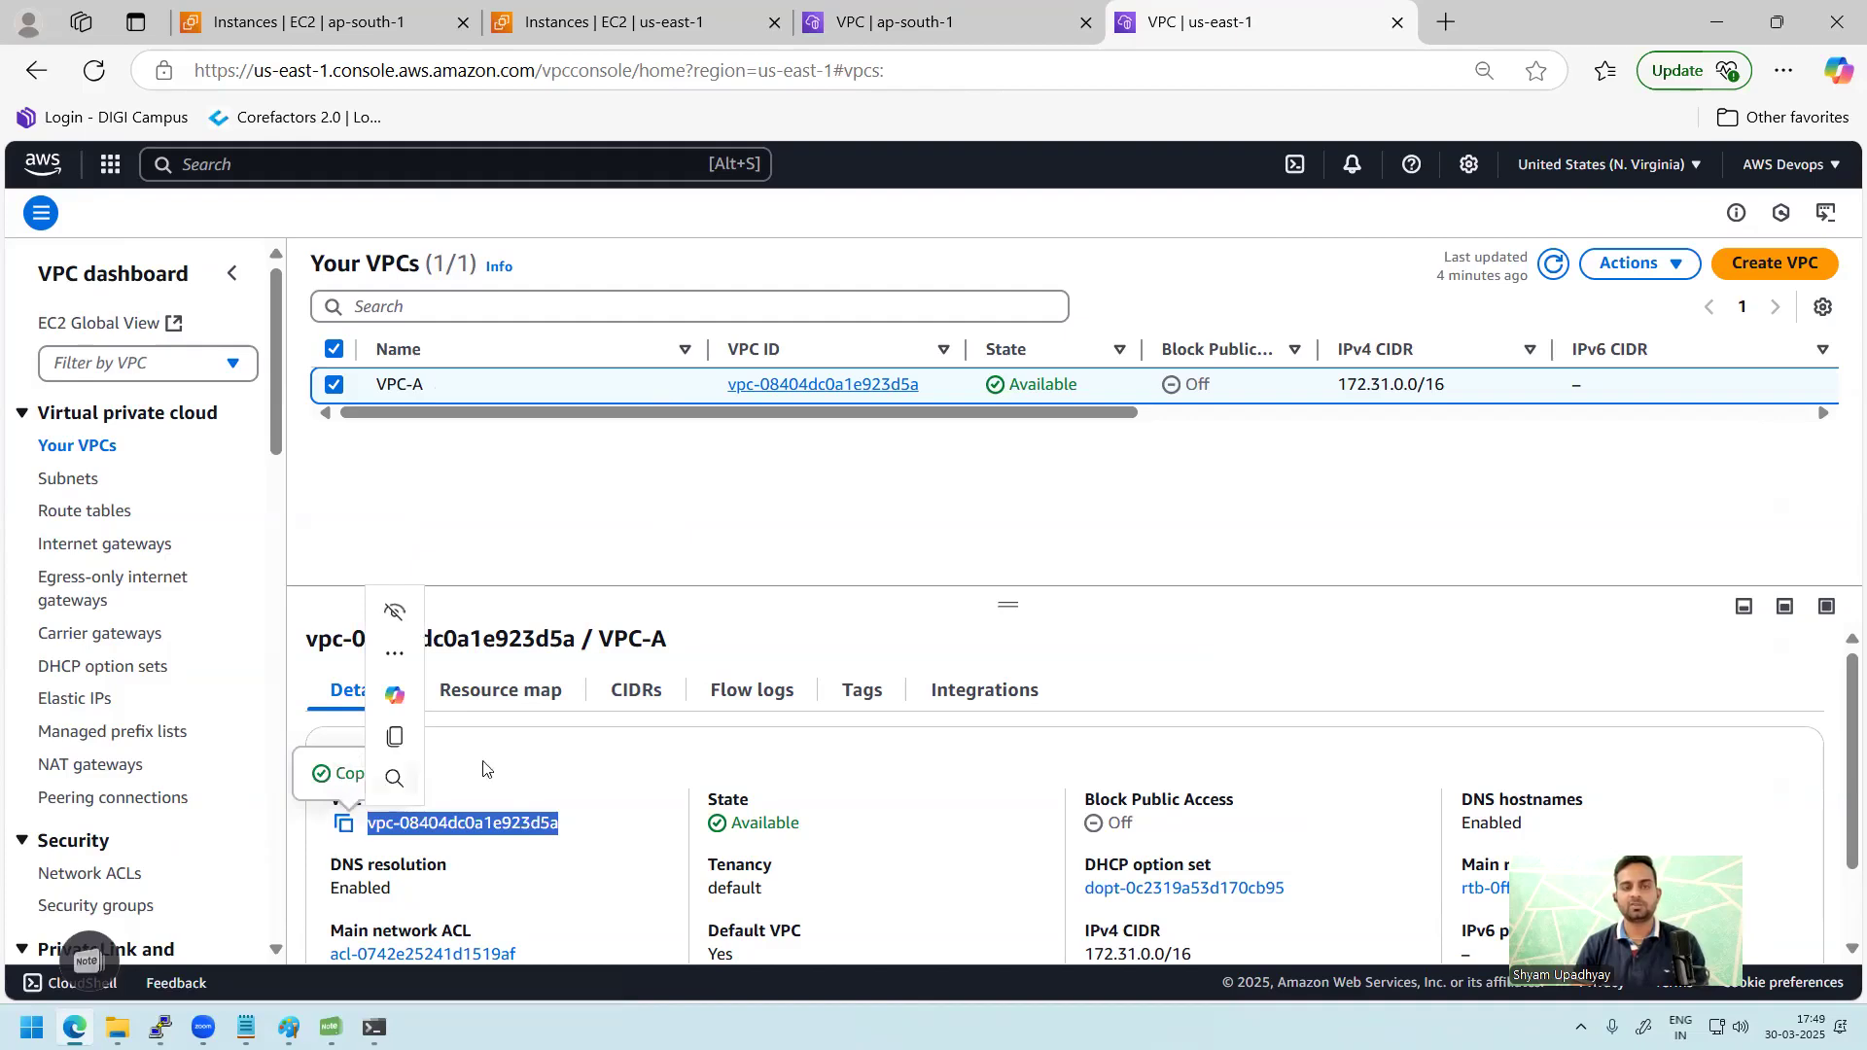
pyautogui.click(822, 24)
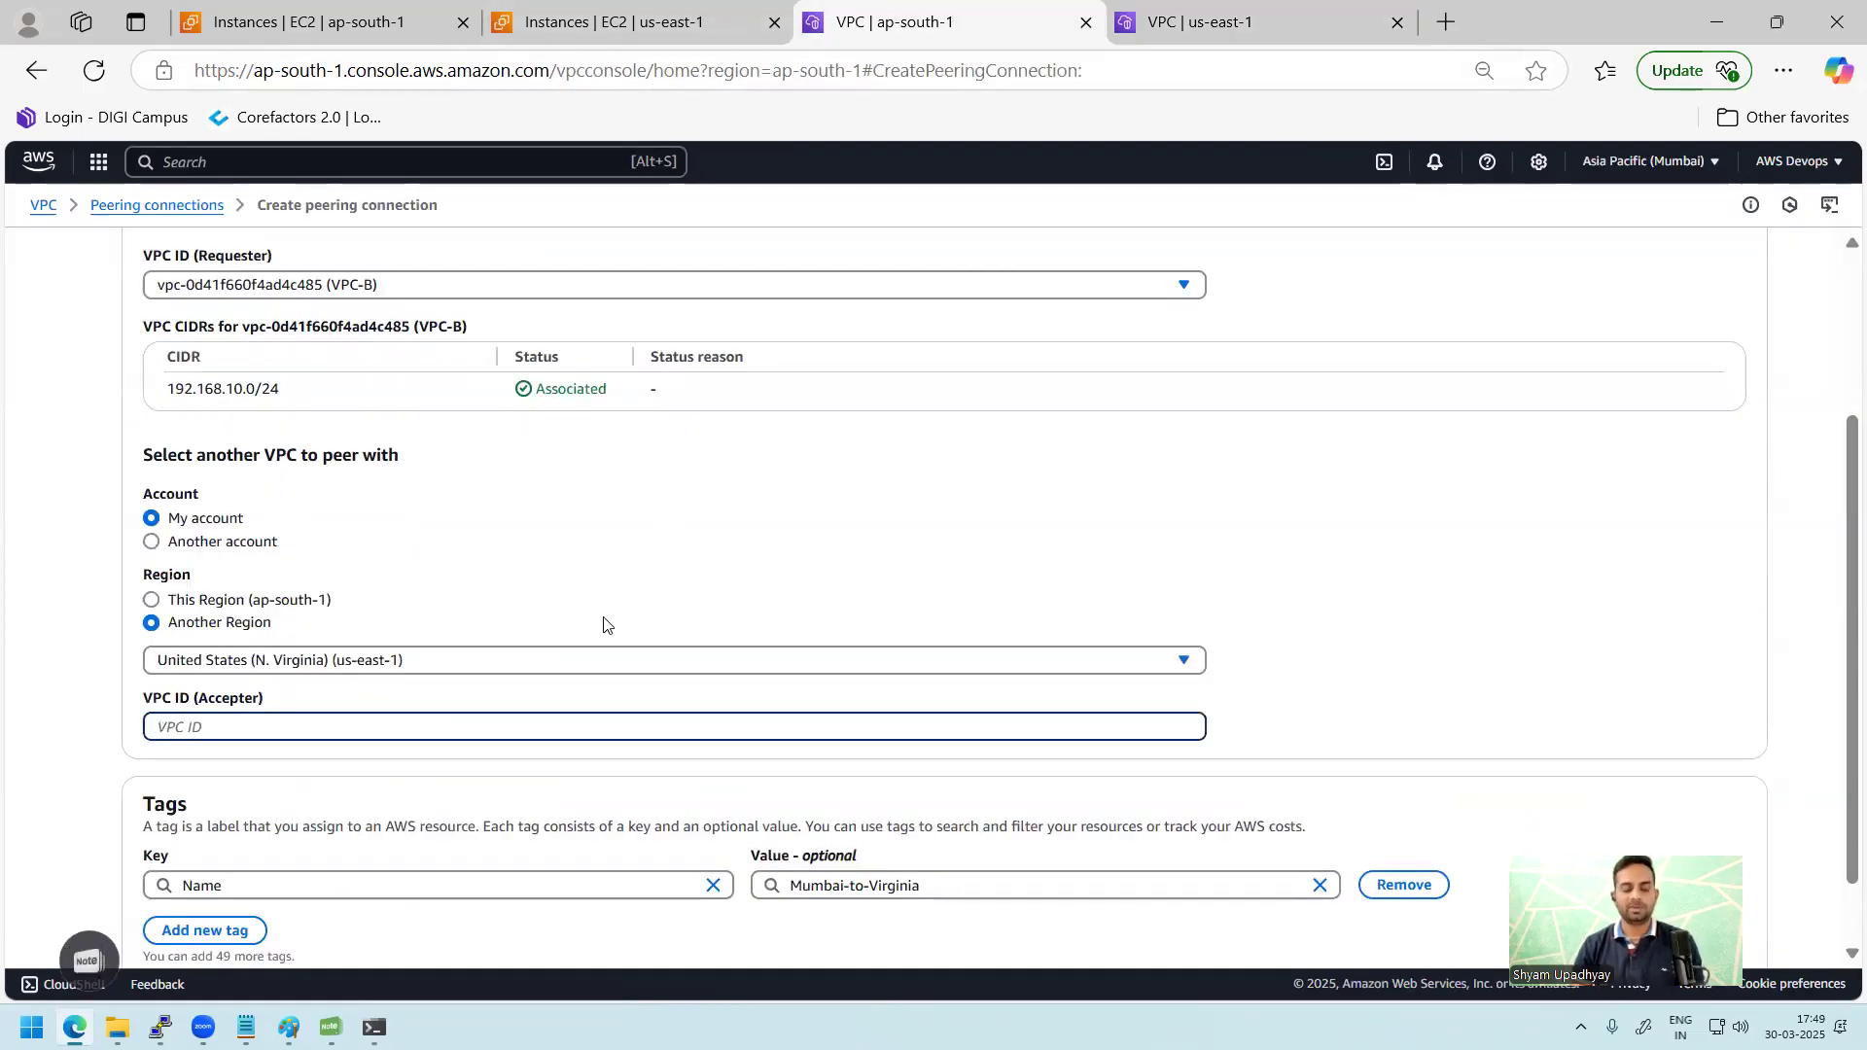
pyautogui.hotkey('ctrl', 'v')
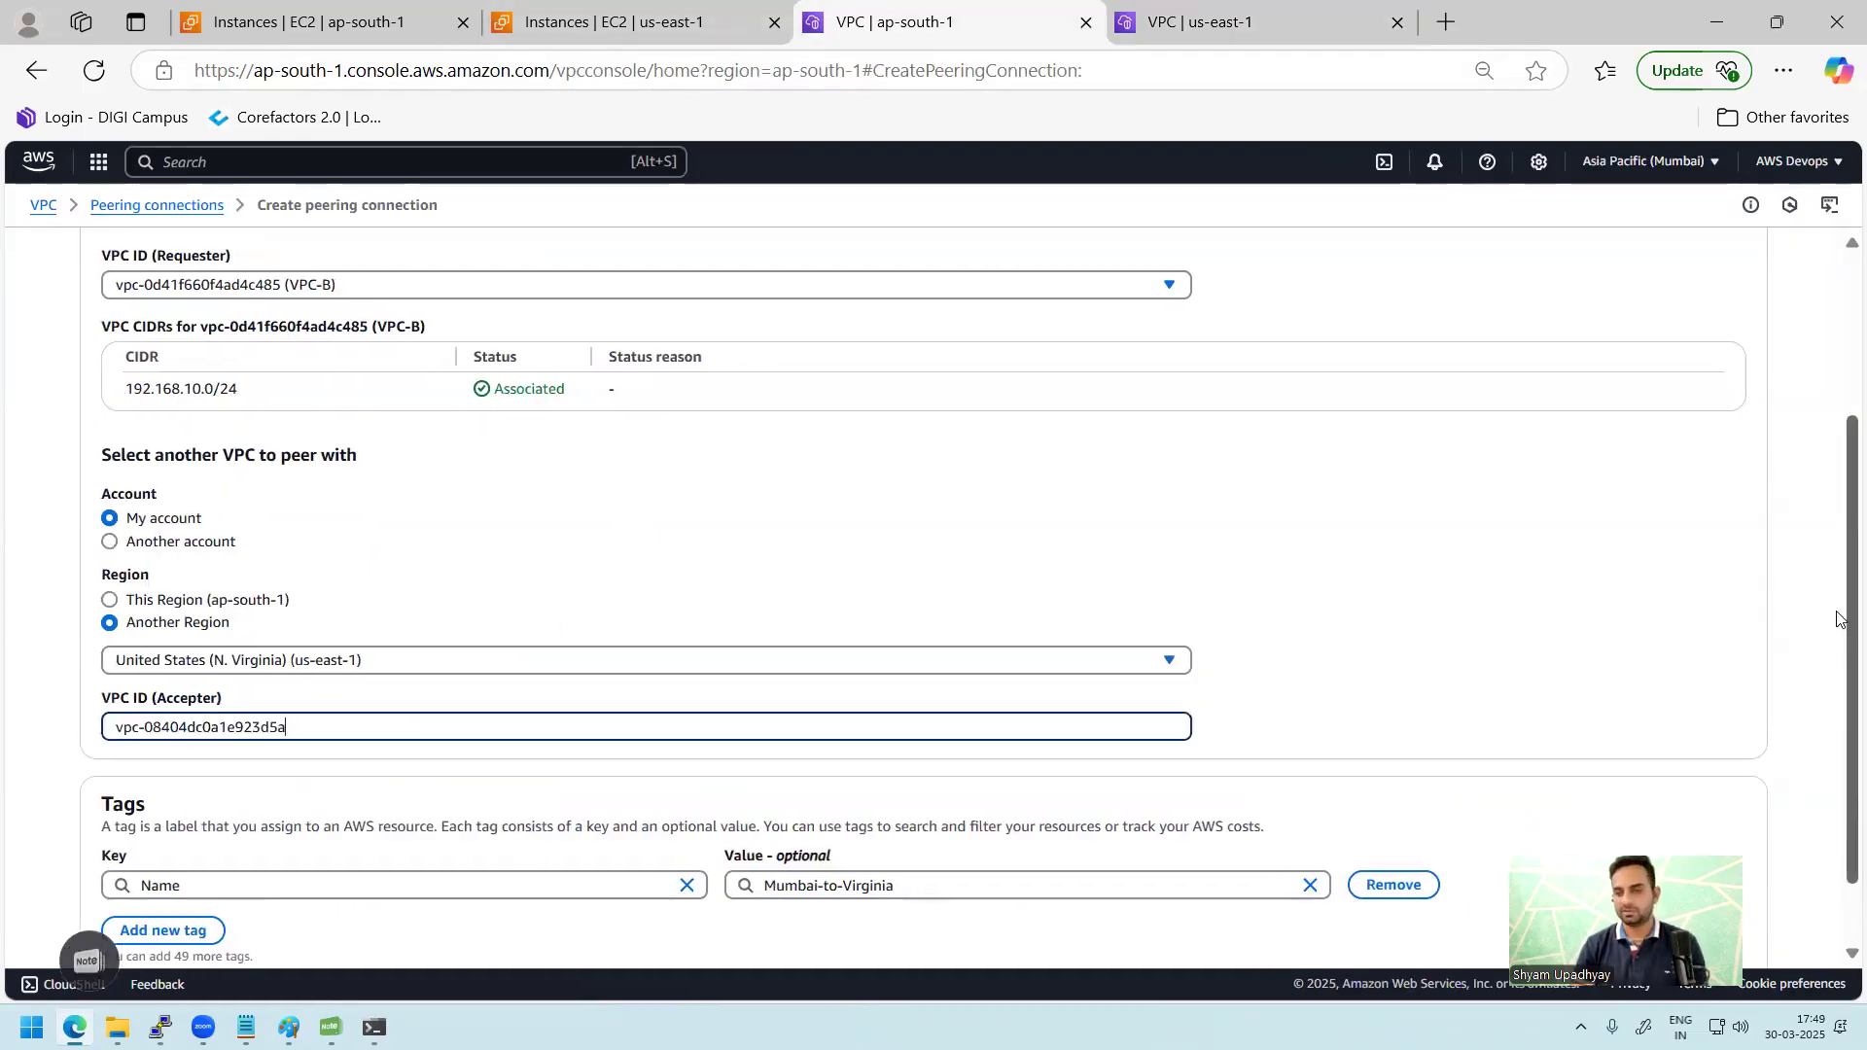
# Step: Create the peering connection, return to the peering connections list and select Mumbai-to-Virginia to view its details
pyautogui.scroll(-1, 1837, 619)
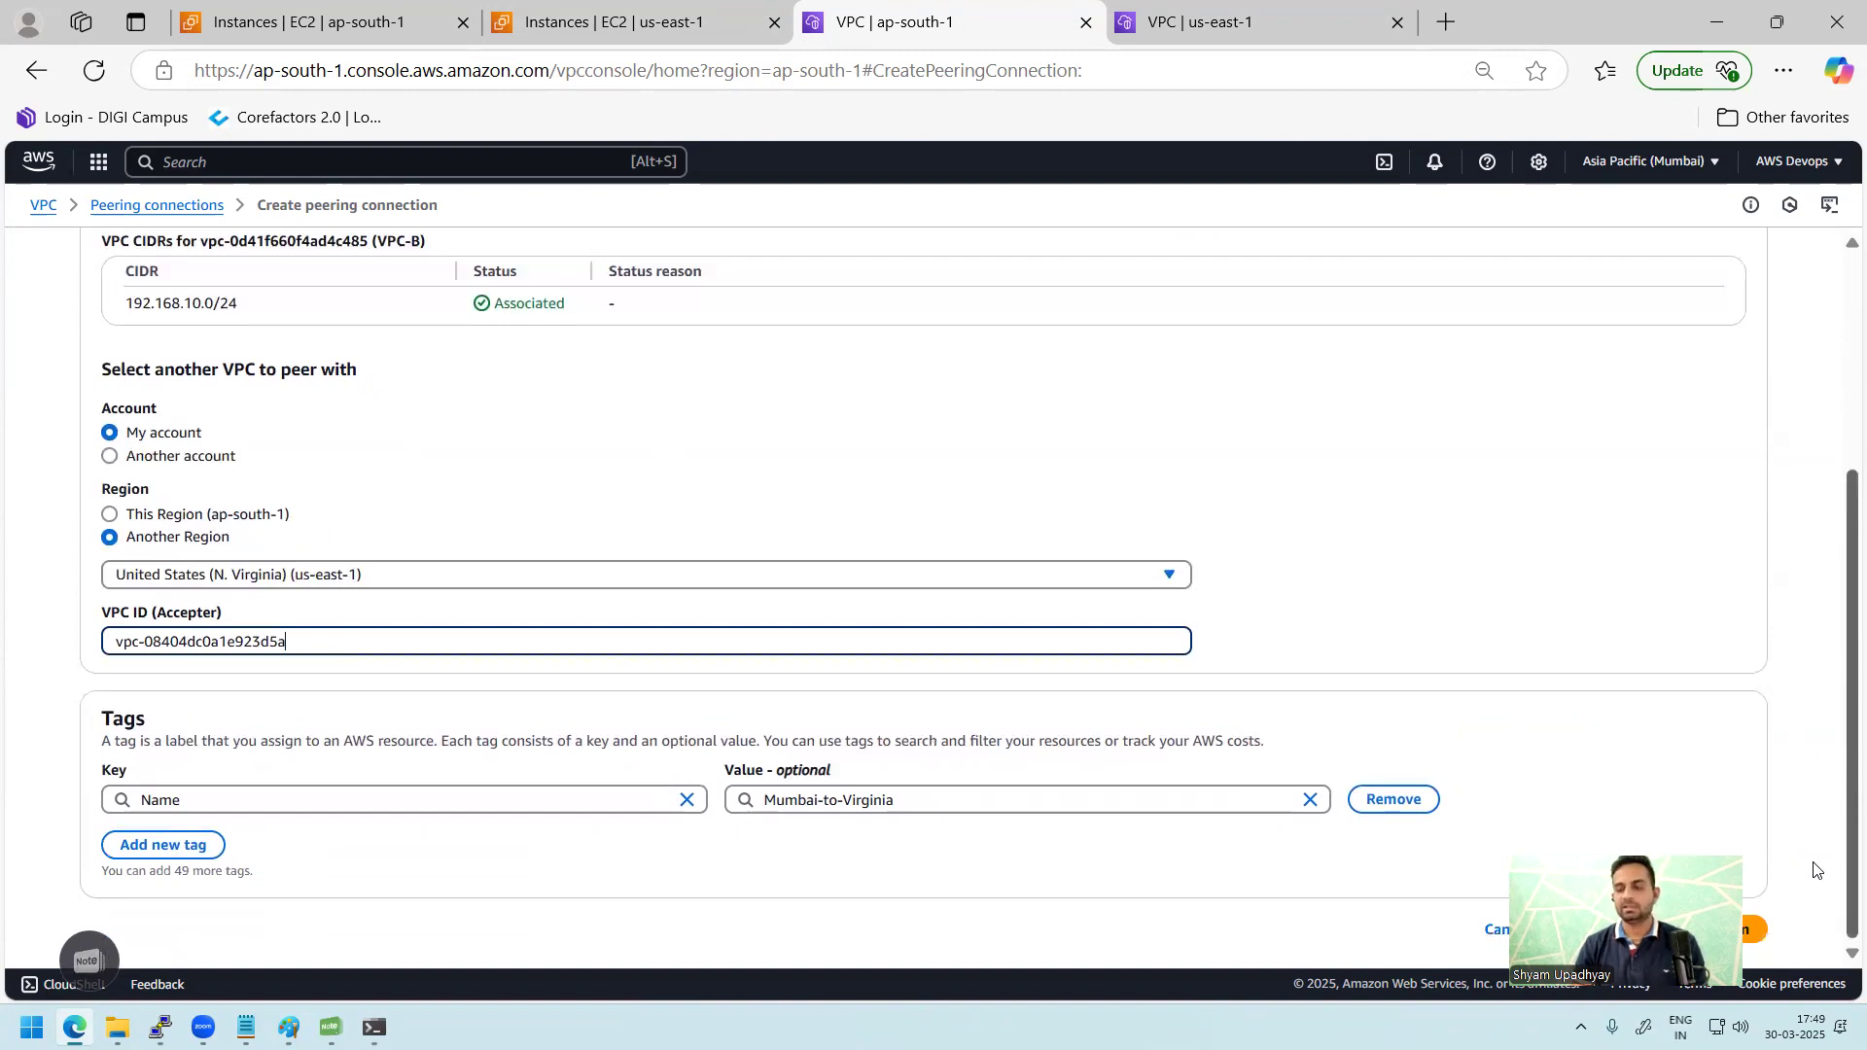
pyautogui.click(1659, 930)
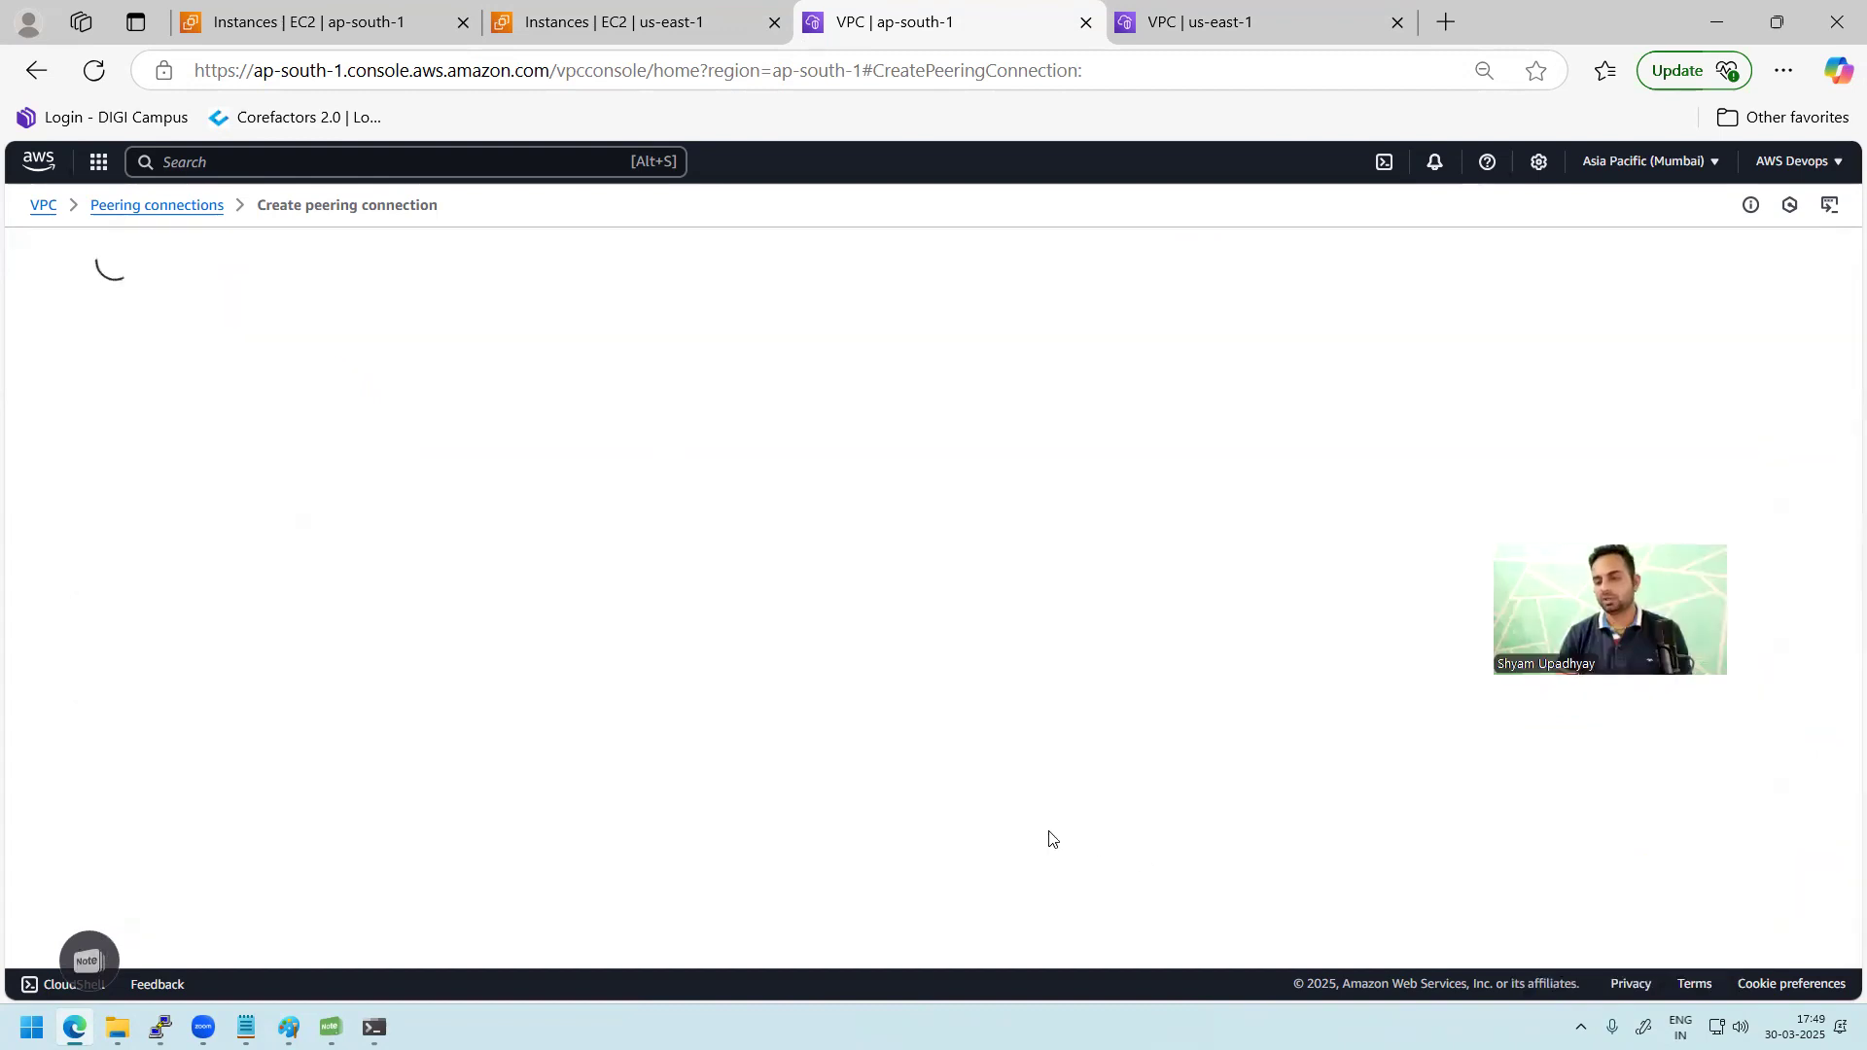
pyautogui.click(1798, 255)
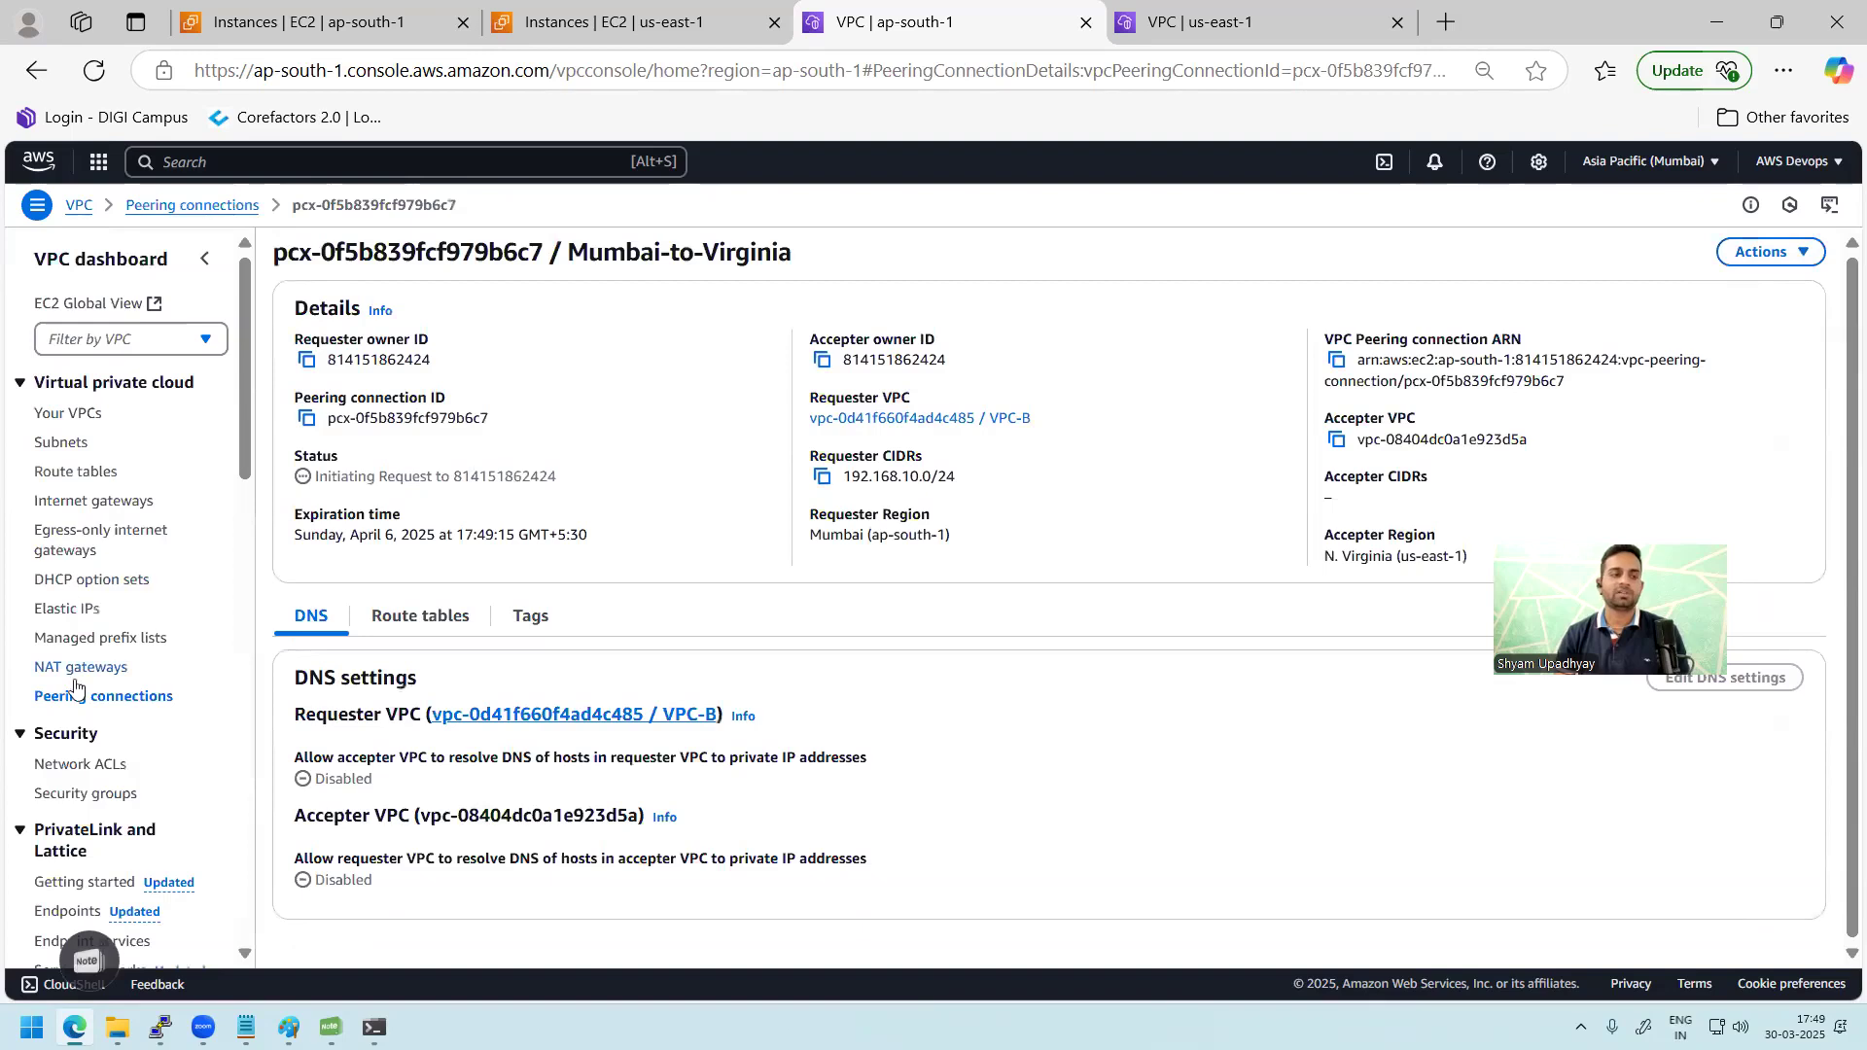
pyautogui.click(117, 696)
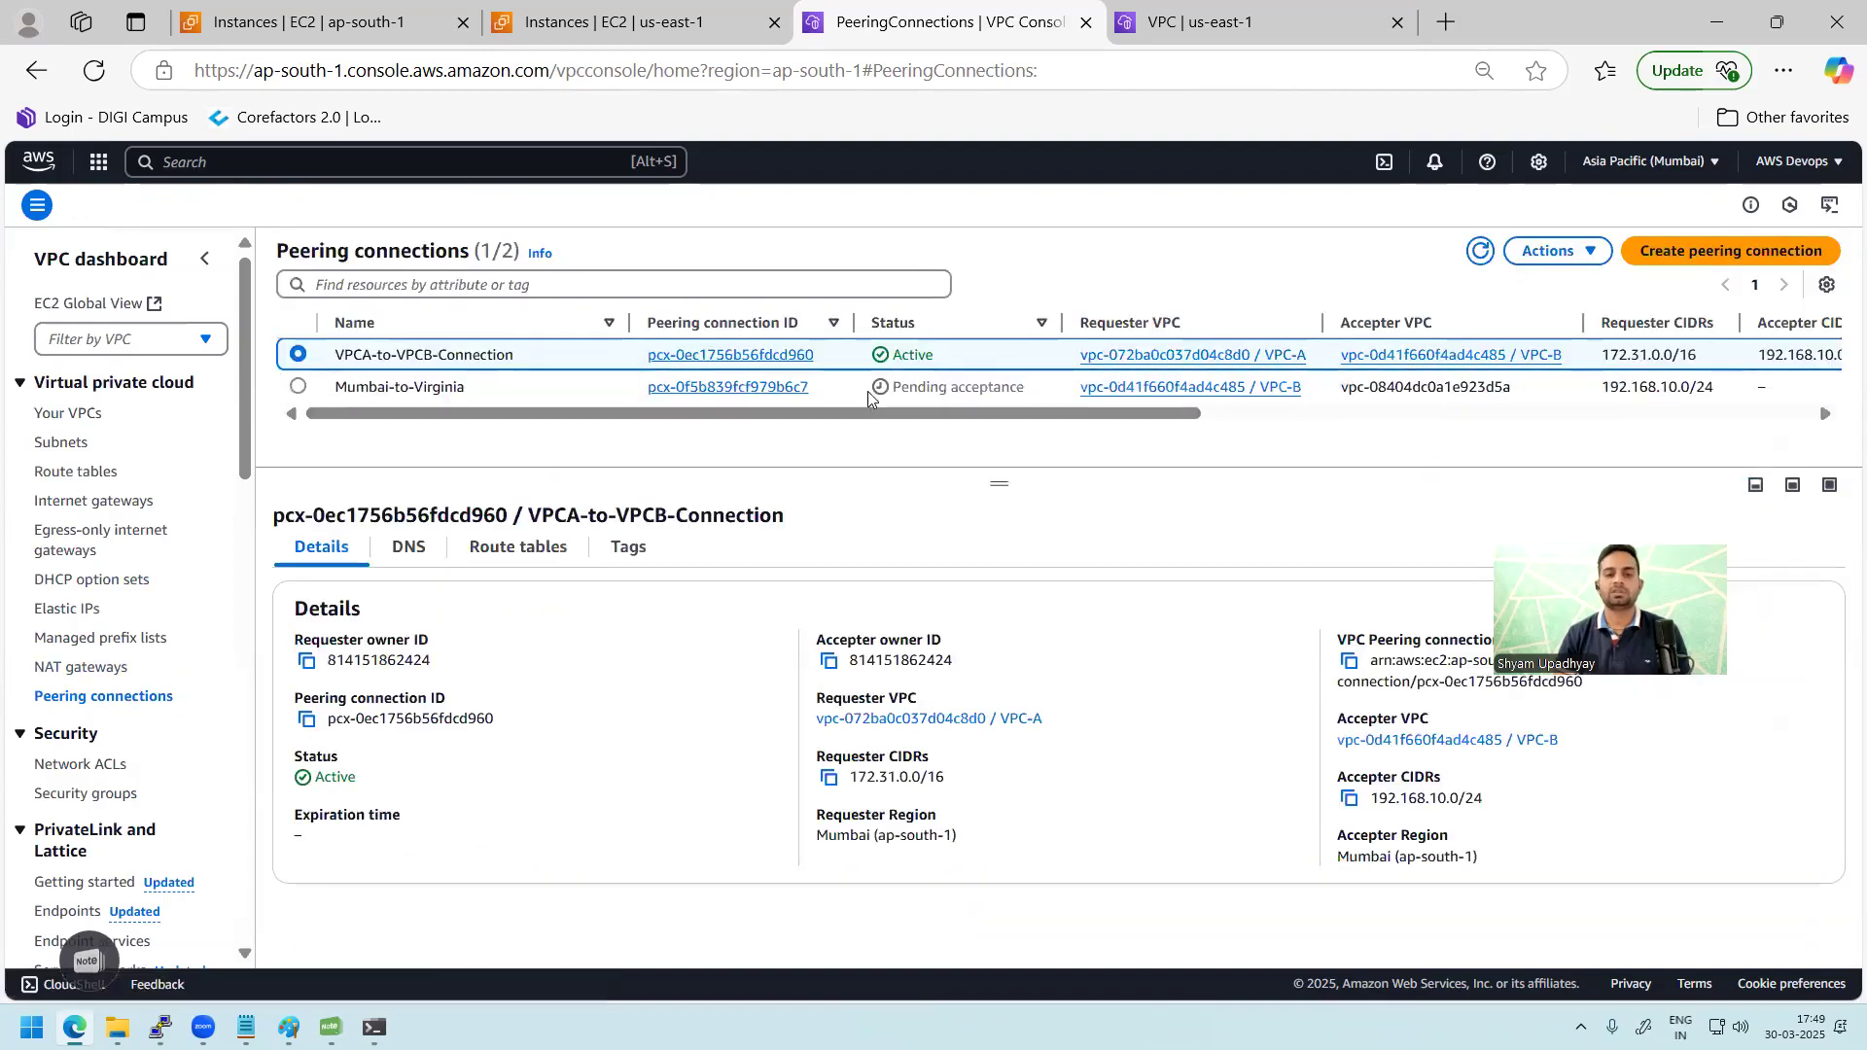
pyautogui.click(860, 390)
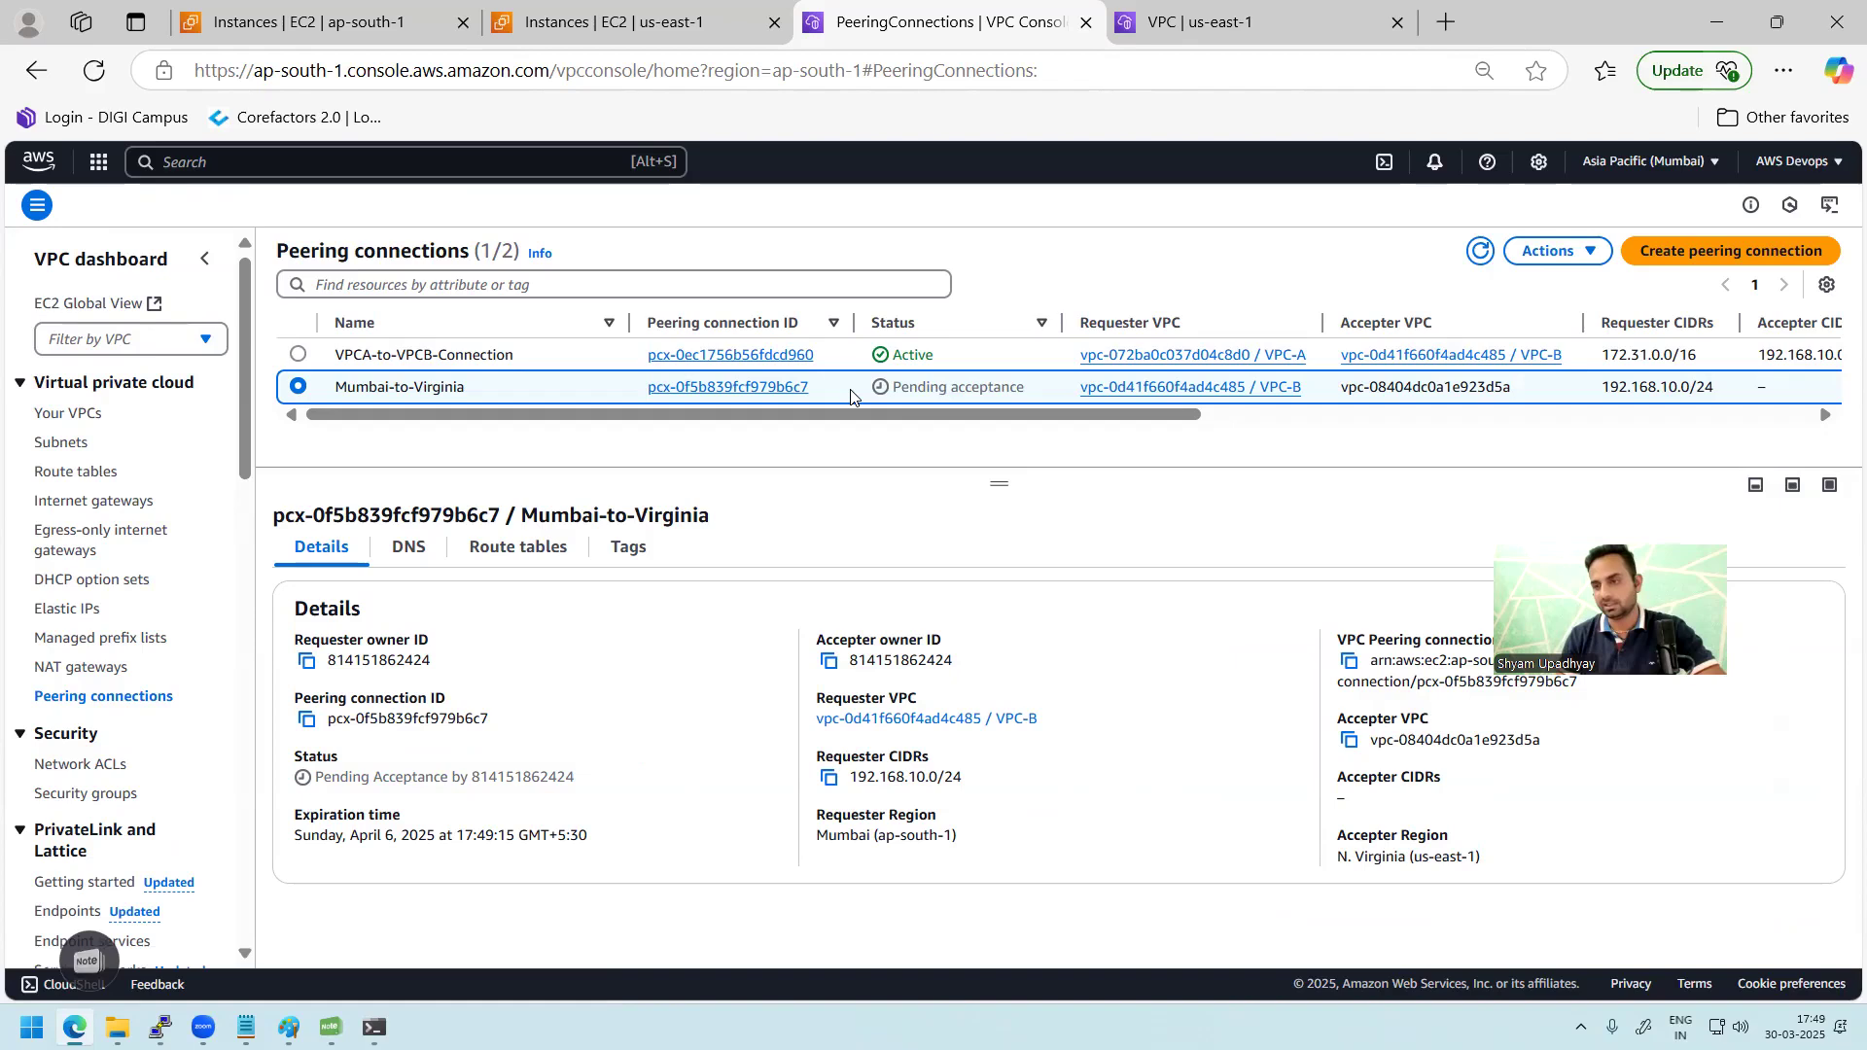
# Step: Accept the pending peering request in the us-east-1 VPC console, dismiss the notice and refresh the peering connections list
pyautogui.click(1205, 21)
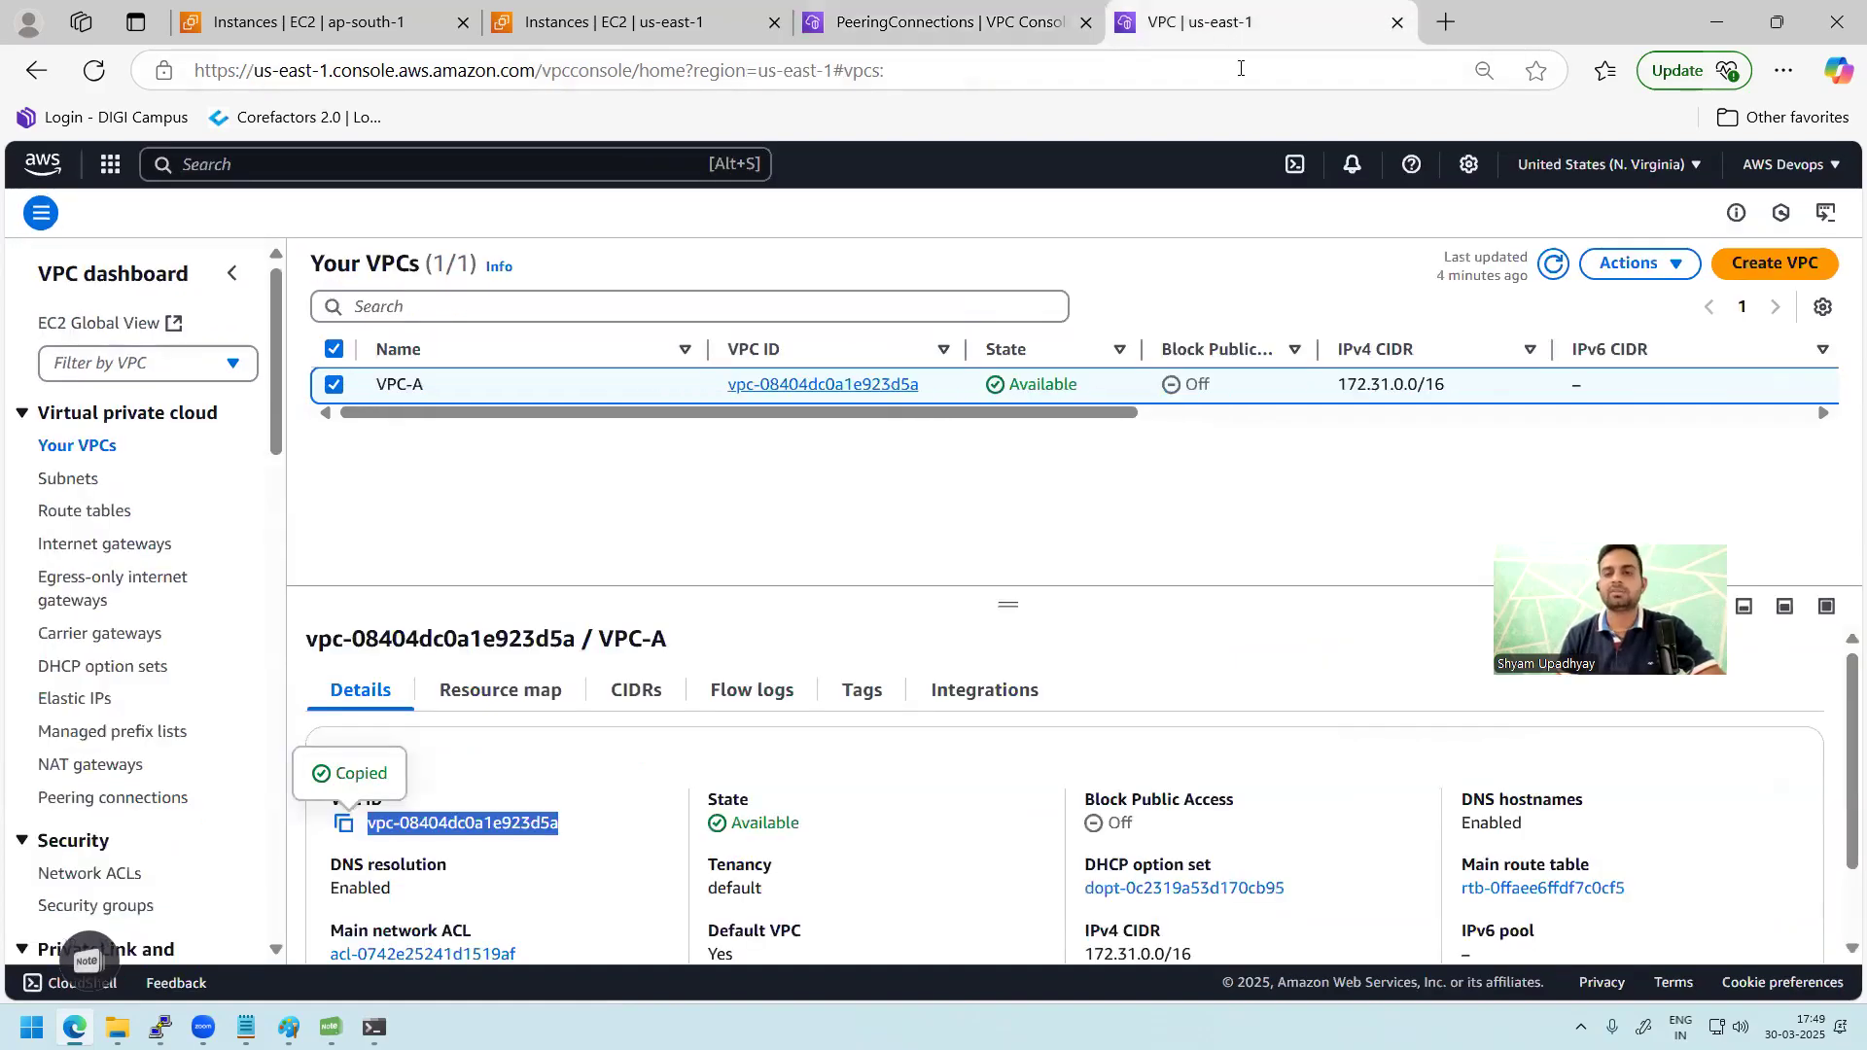
pyautogui.click(105, 800)
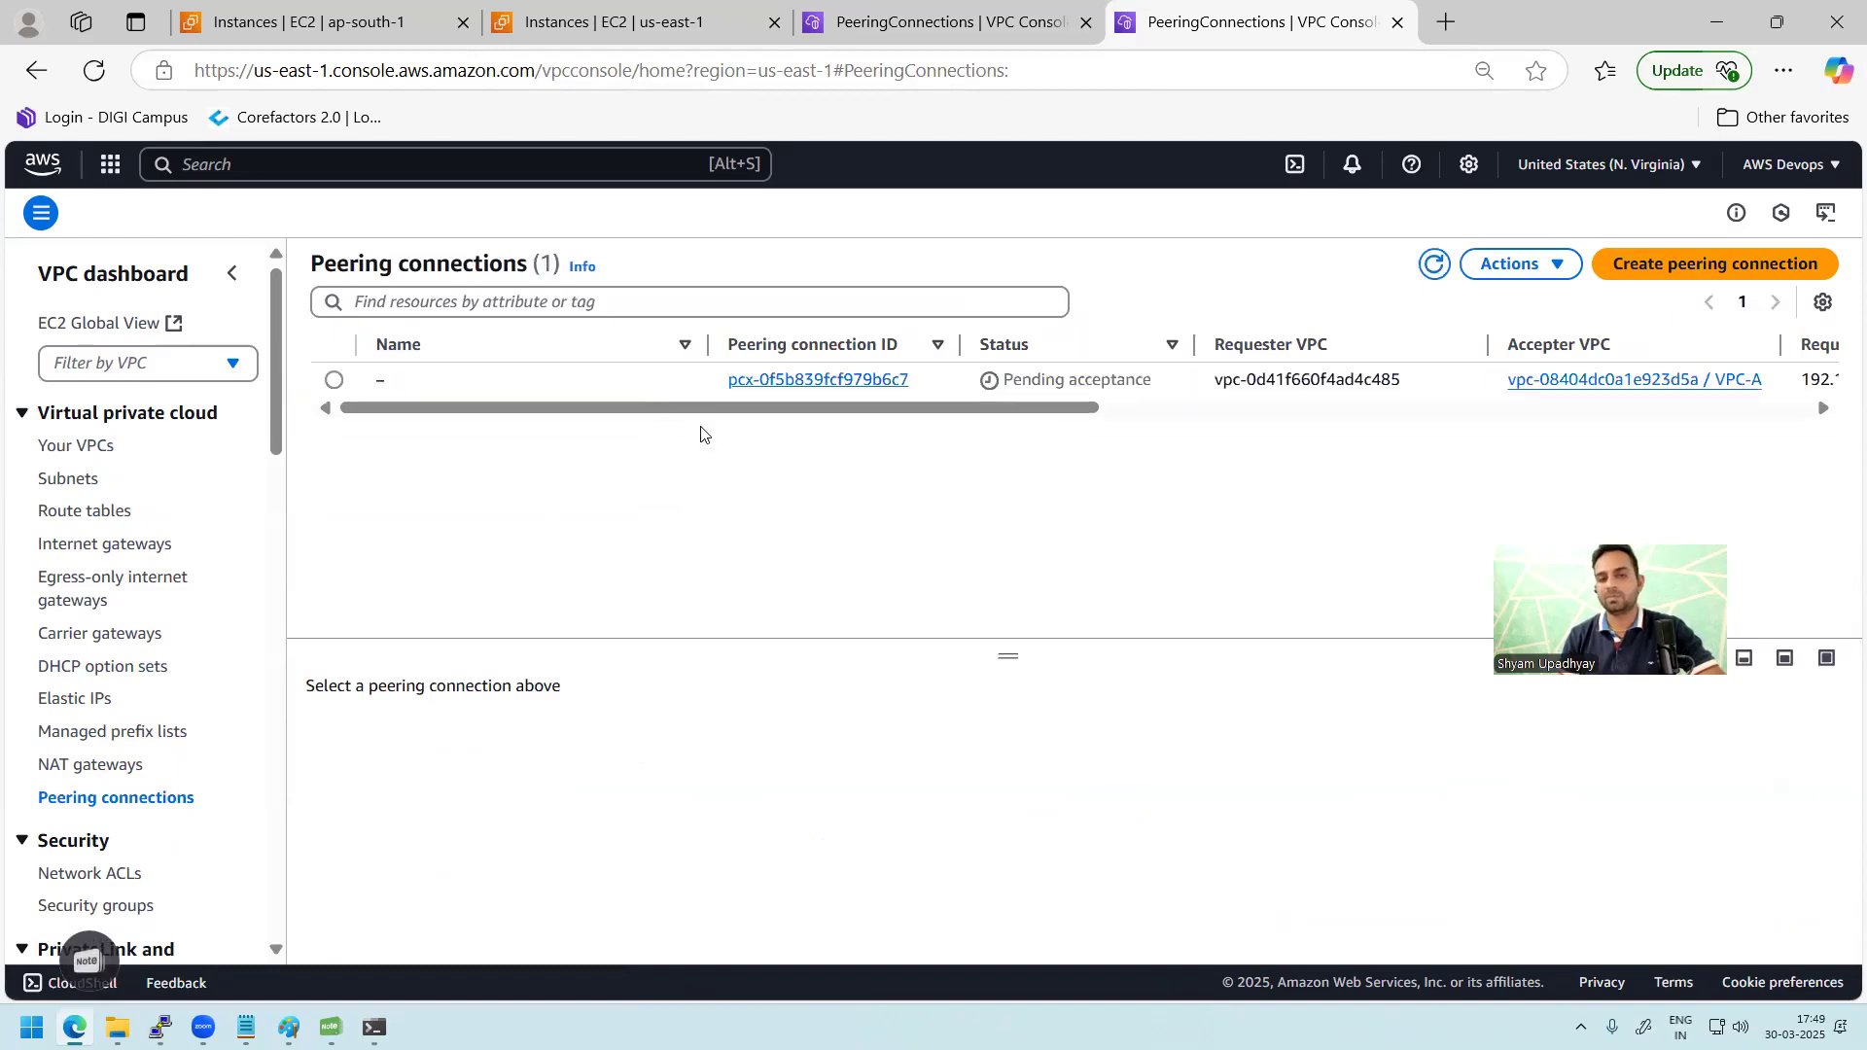
pyautogui.click(634, 383)
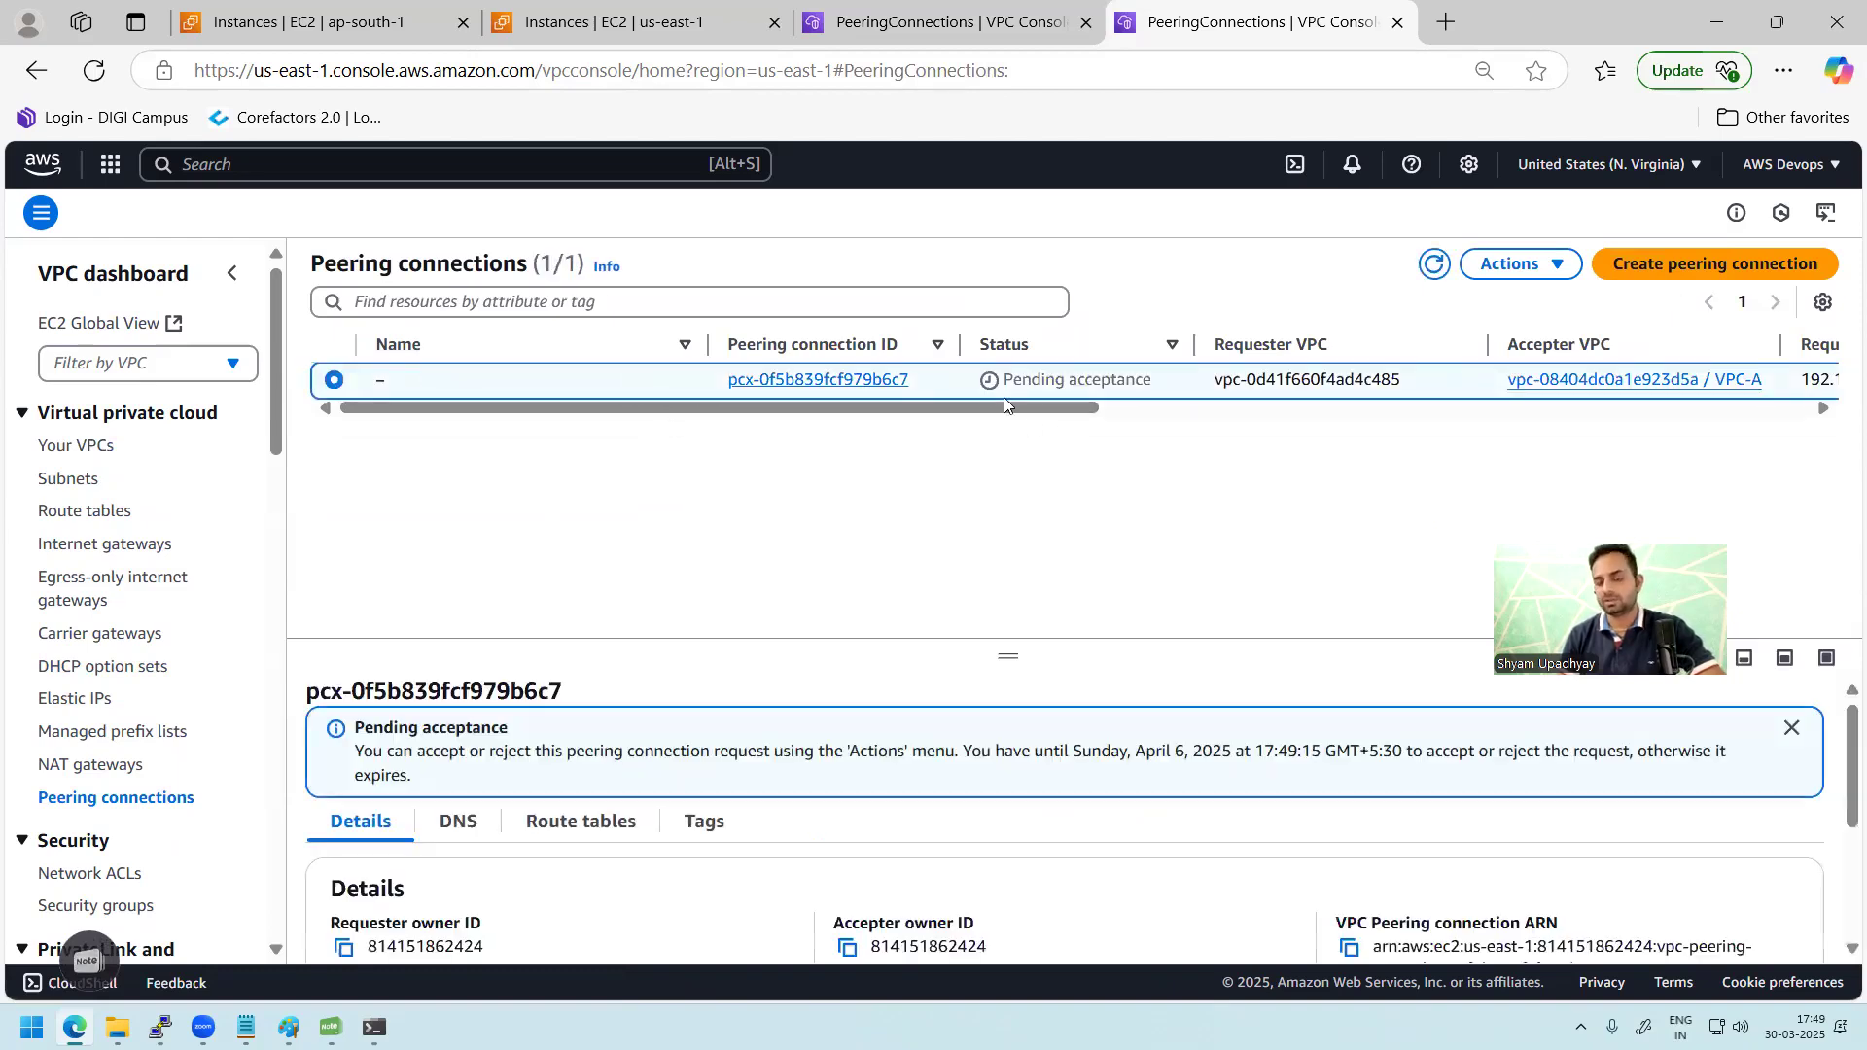
pyautogui.click(1535, 276)
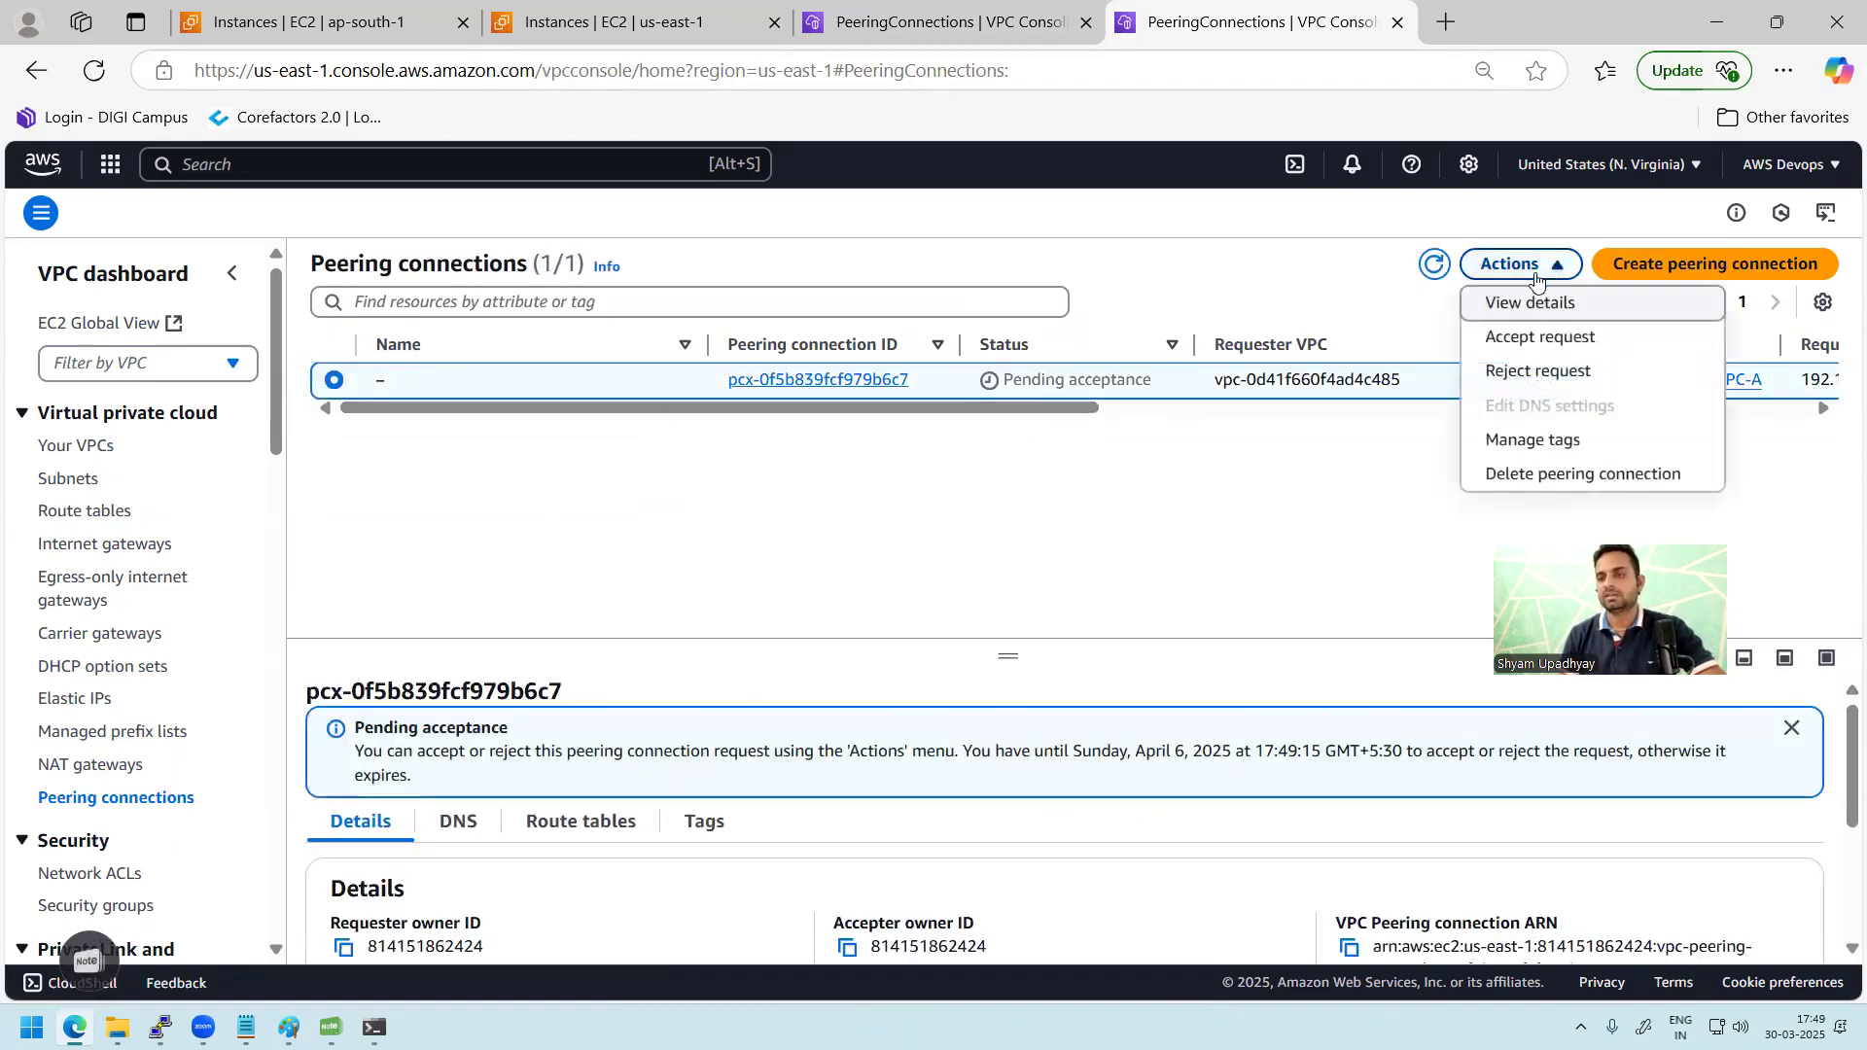
pyautogui.click(1497, 336)
pyautogui.click(1459, 764)
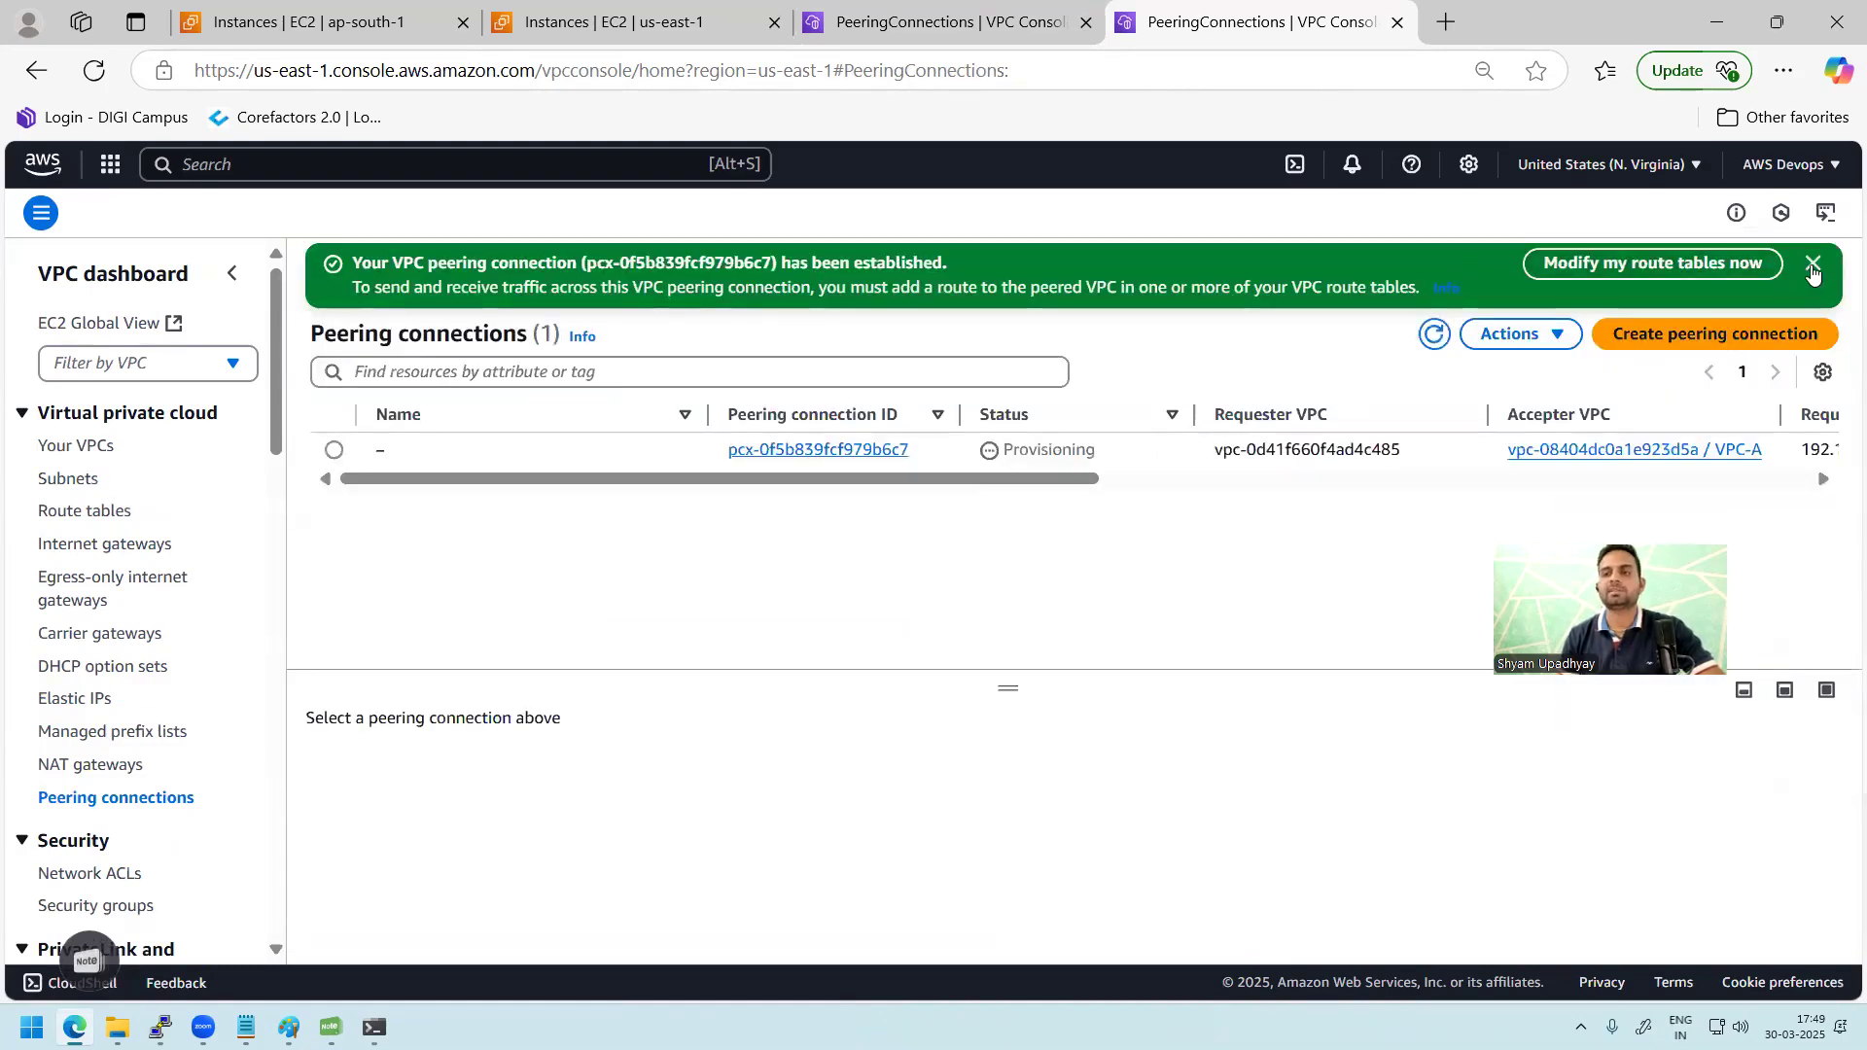
pyautogui.click(1813, 265)
pyautogui.click(1434, 264)
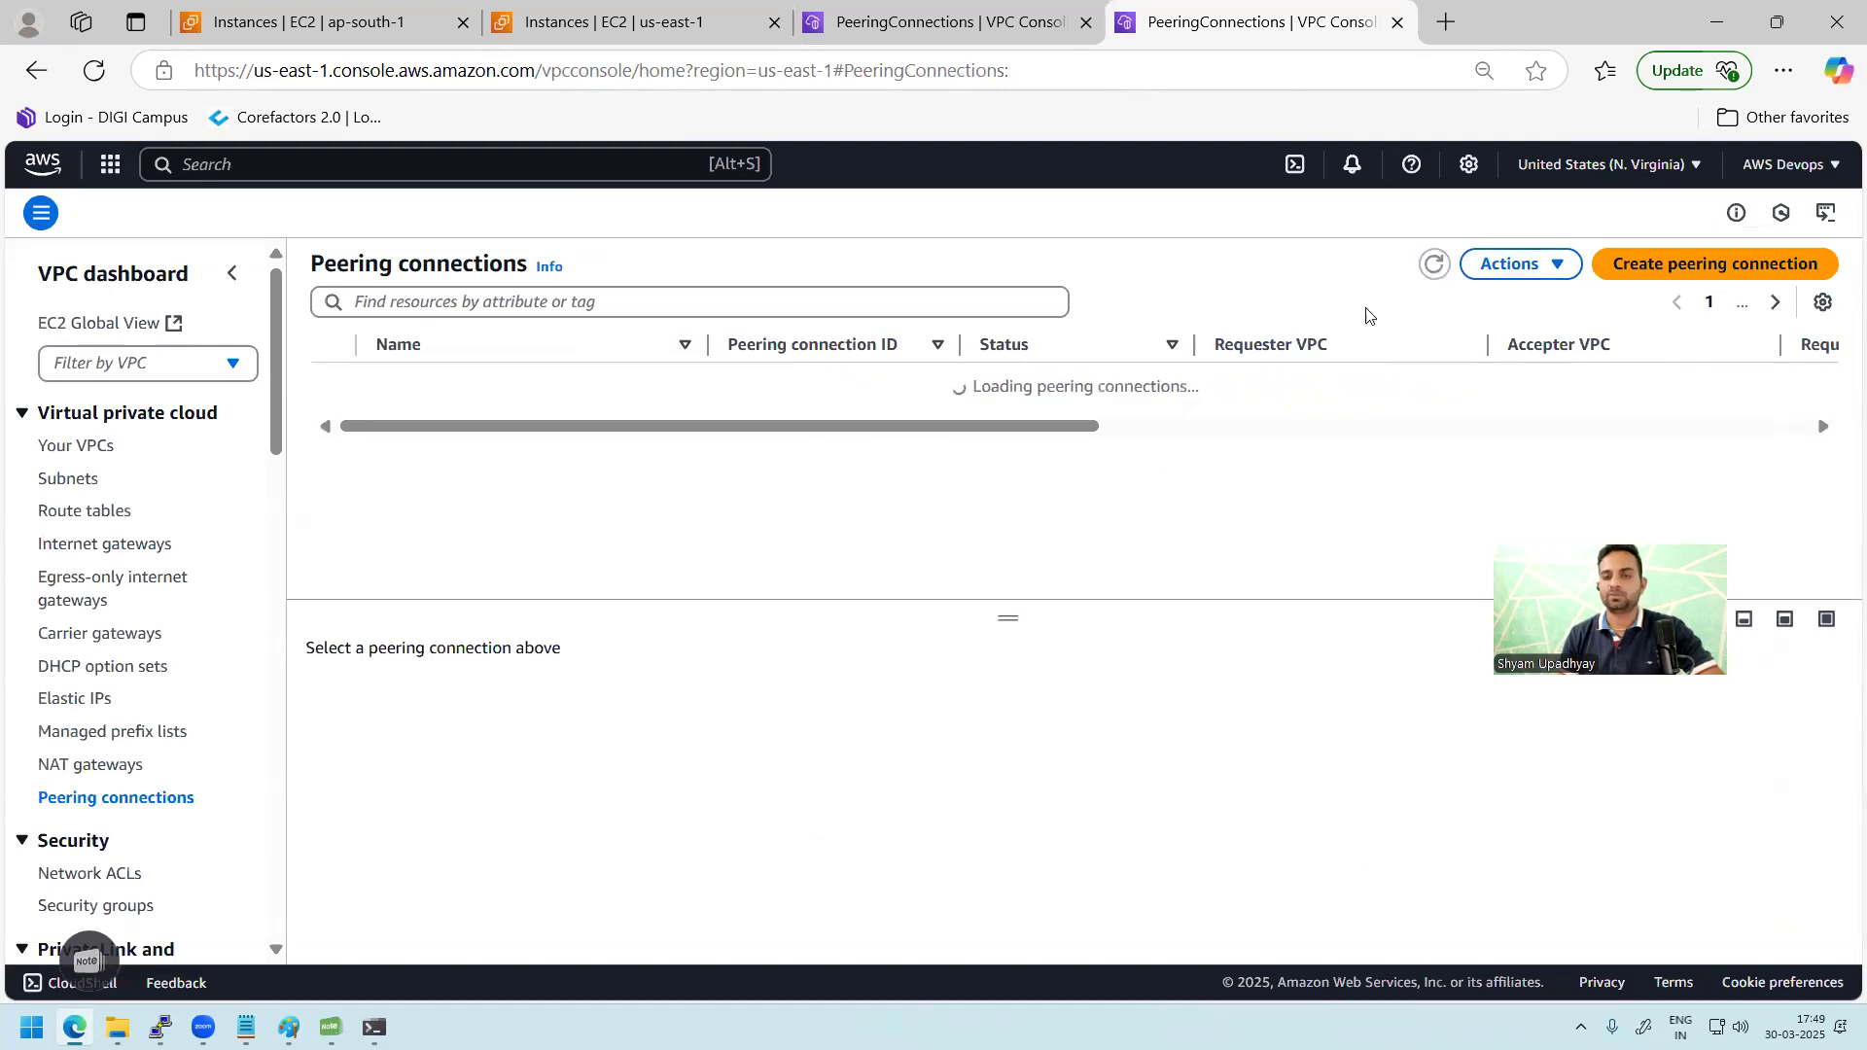
# Step: Refresh the peering connections list in the ap-south-1 VPC console and close the inactive PuTTY session of the old server1-VPCA
pyautogui.click(1072, 39)
pyautogui.click(1480, 251)
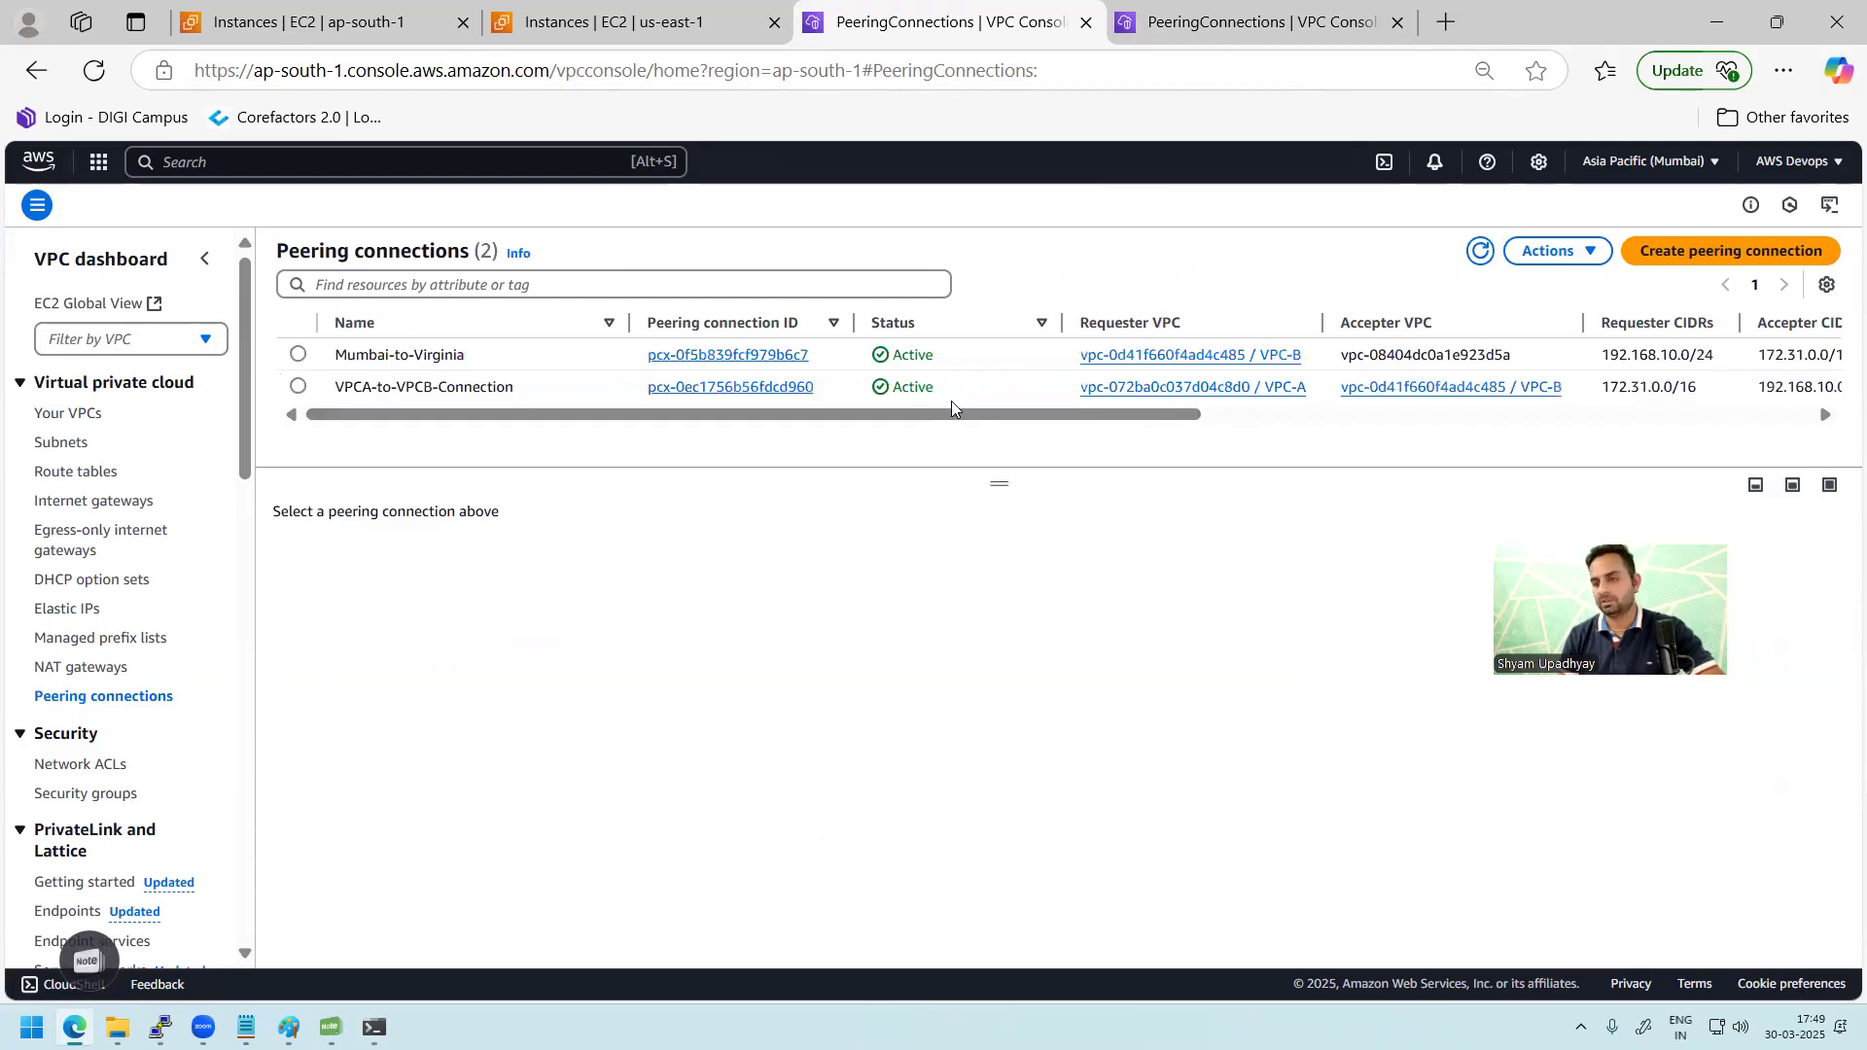
pyautogui.click(161, 1028)
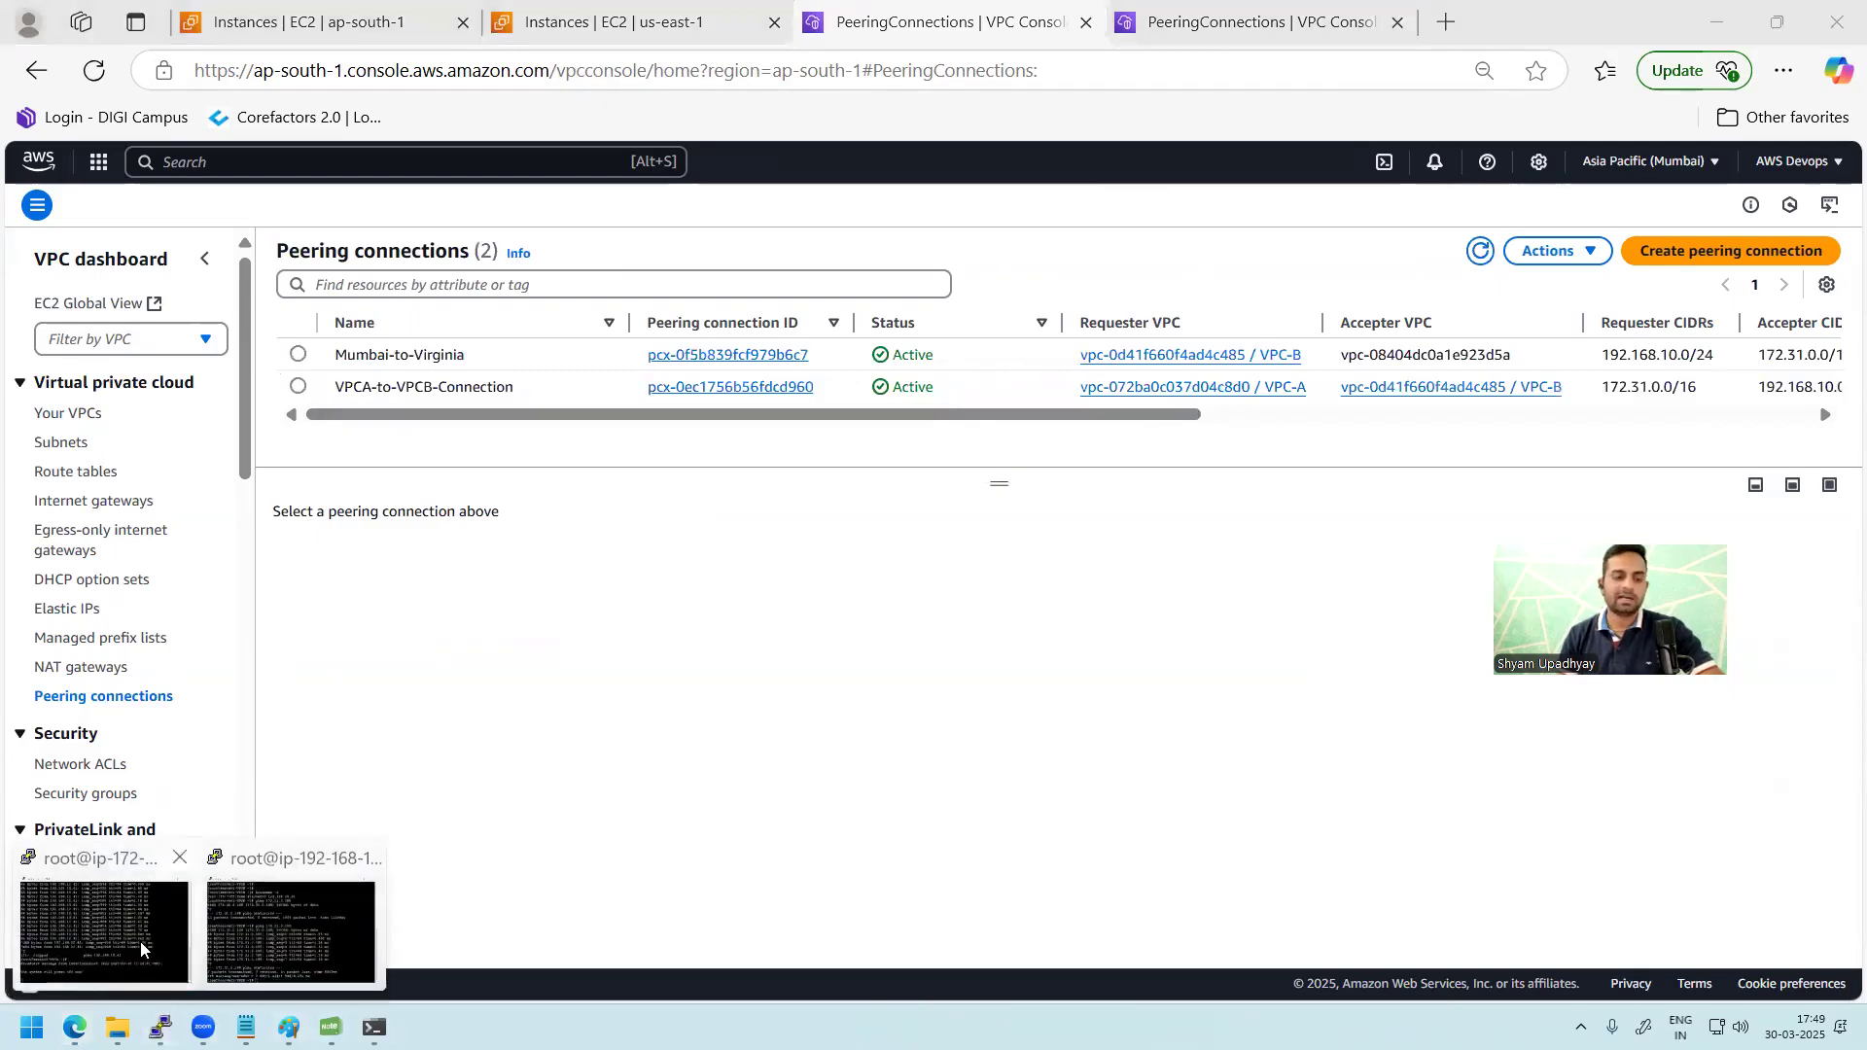
pyautogui.click(140, 942)
pyautogui.click(1070, 580)
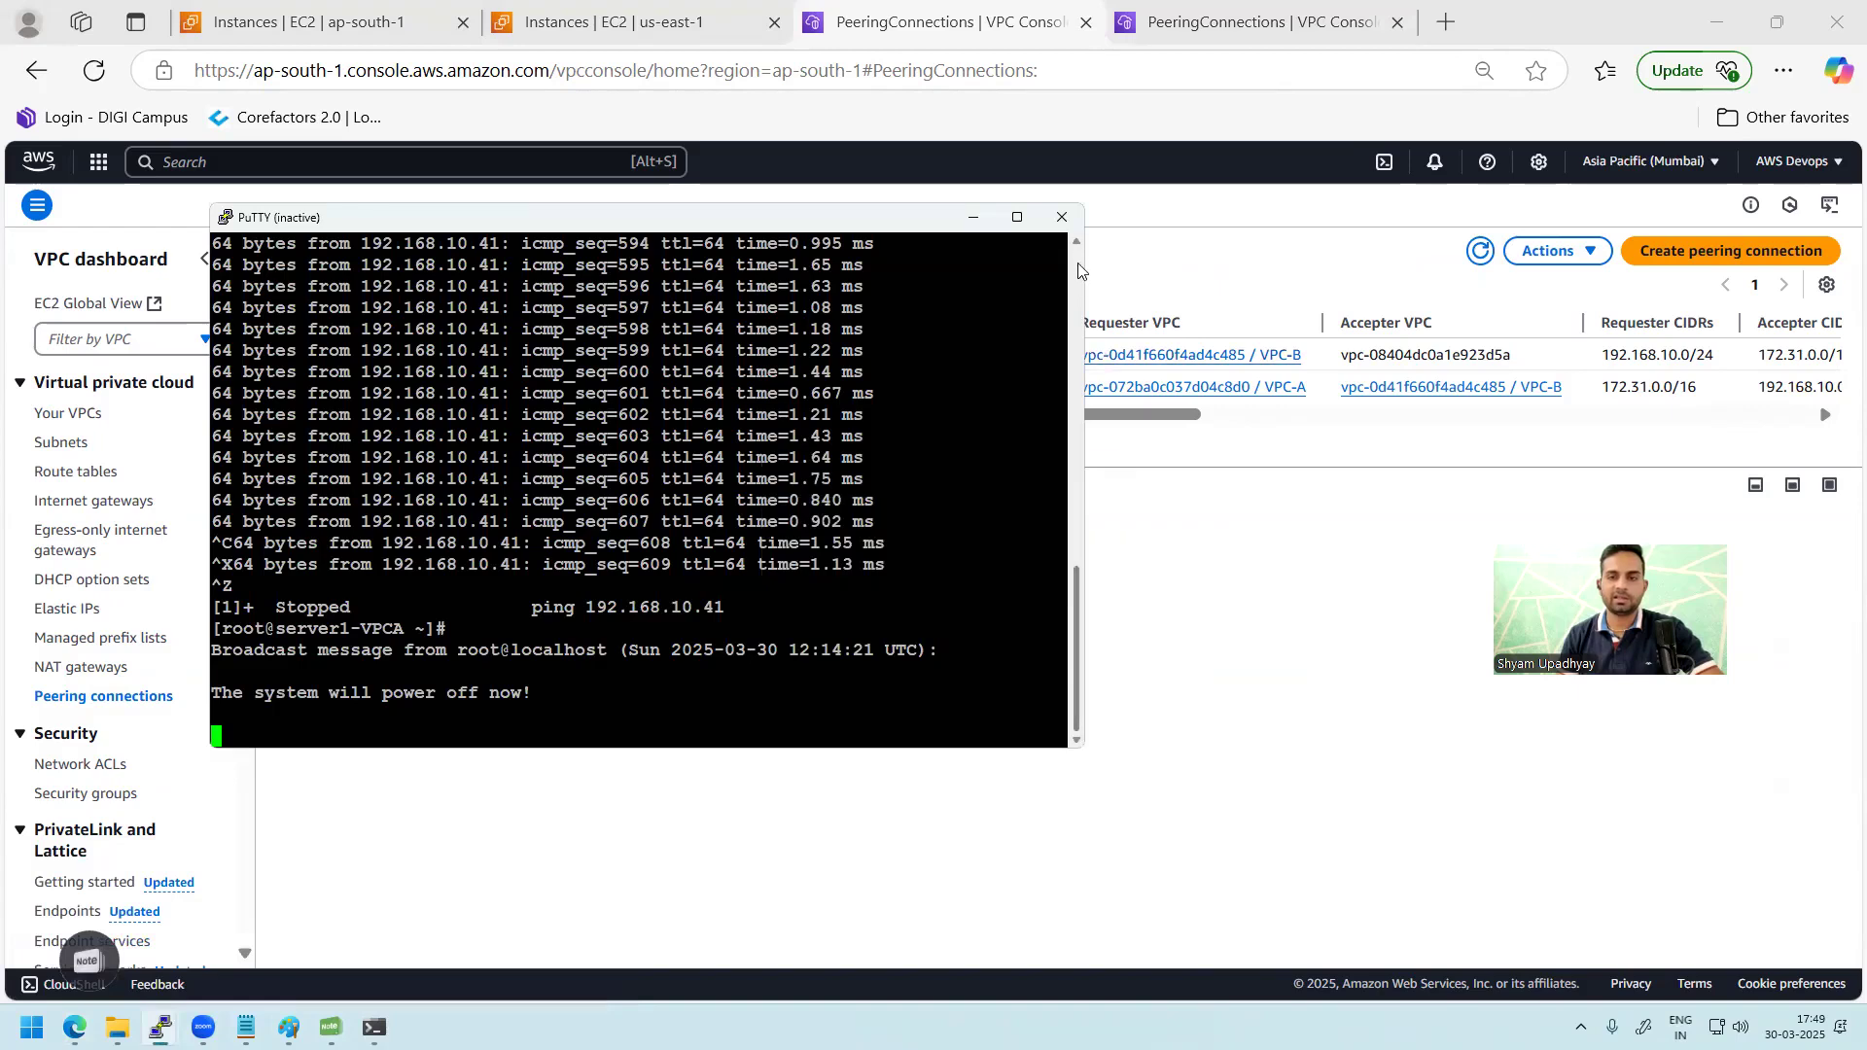
pyautogui.click(1062, 217)
# Step: Ping Server1-VPCA's private IPv4 address 172.31.19.114, copied from its us-east-1 instance details, from the server1-VPCB terminal
pyautogui.hotkey('alt', 'Tab')
pyautogui.press('Return')
pyautogui.press('Return')
pyautogui.press('Return')
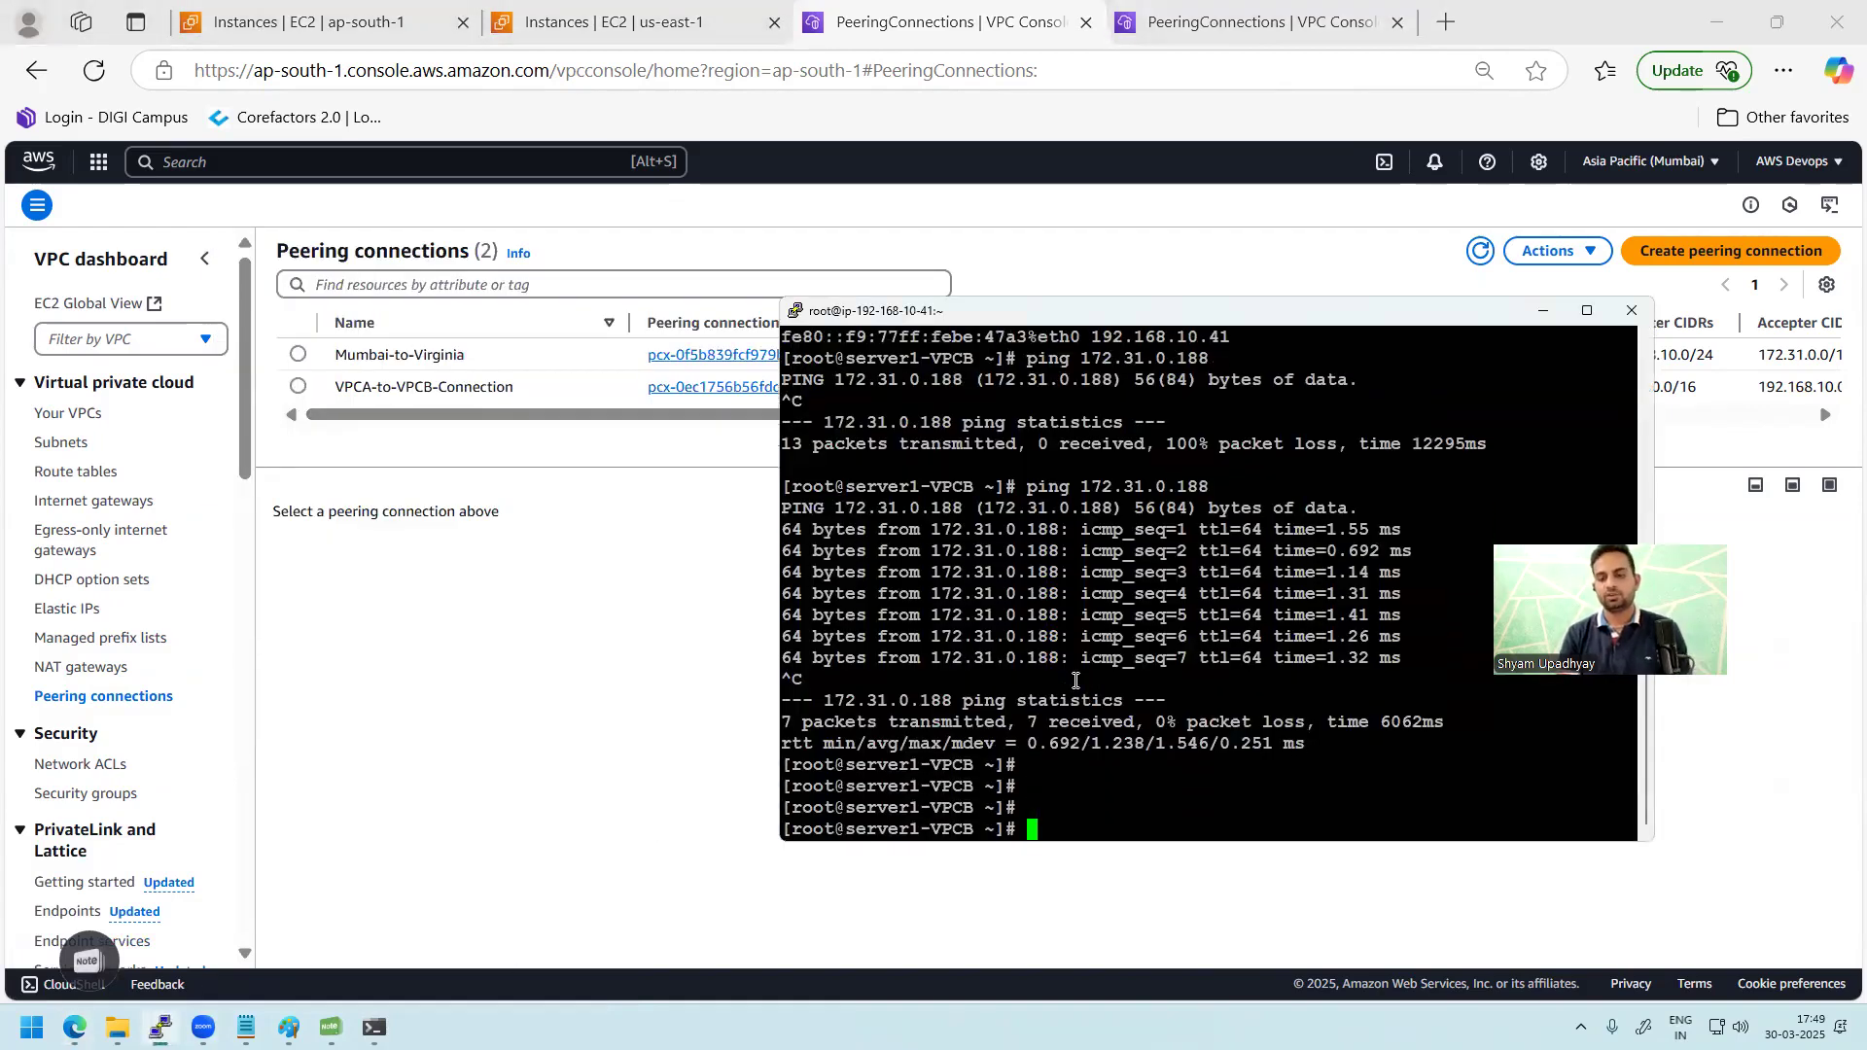
pyautogui.write('ping')
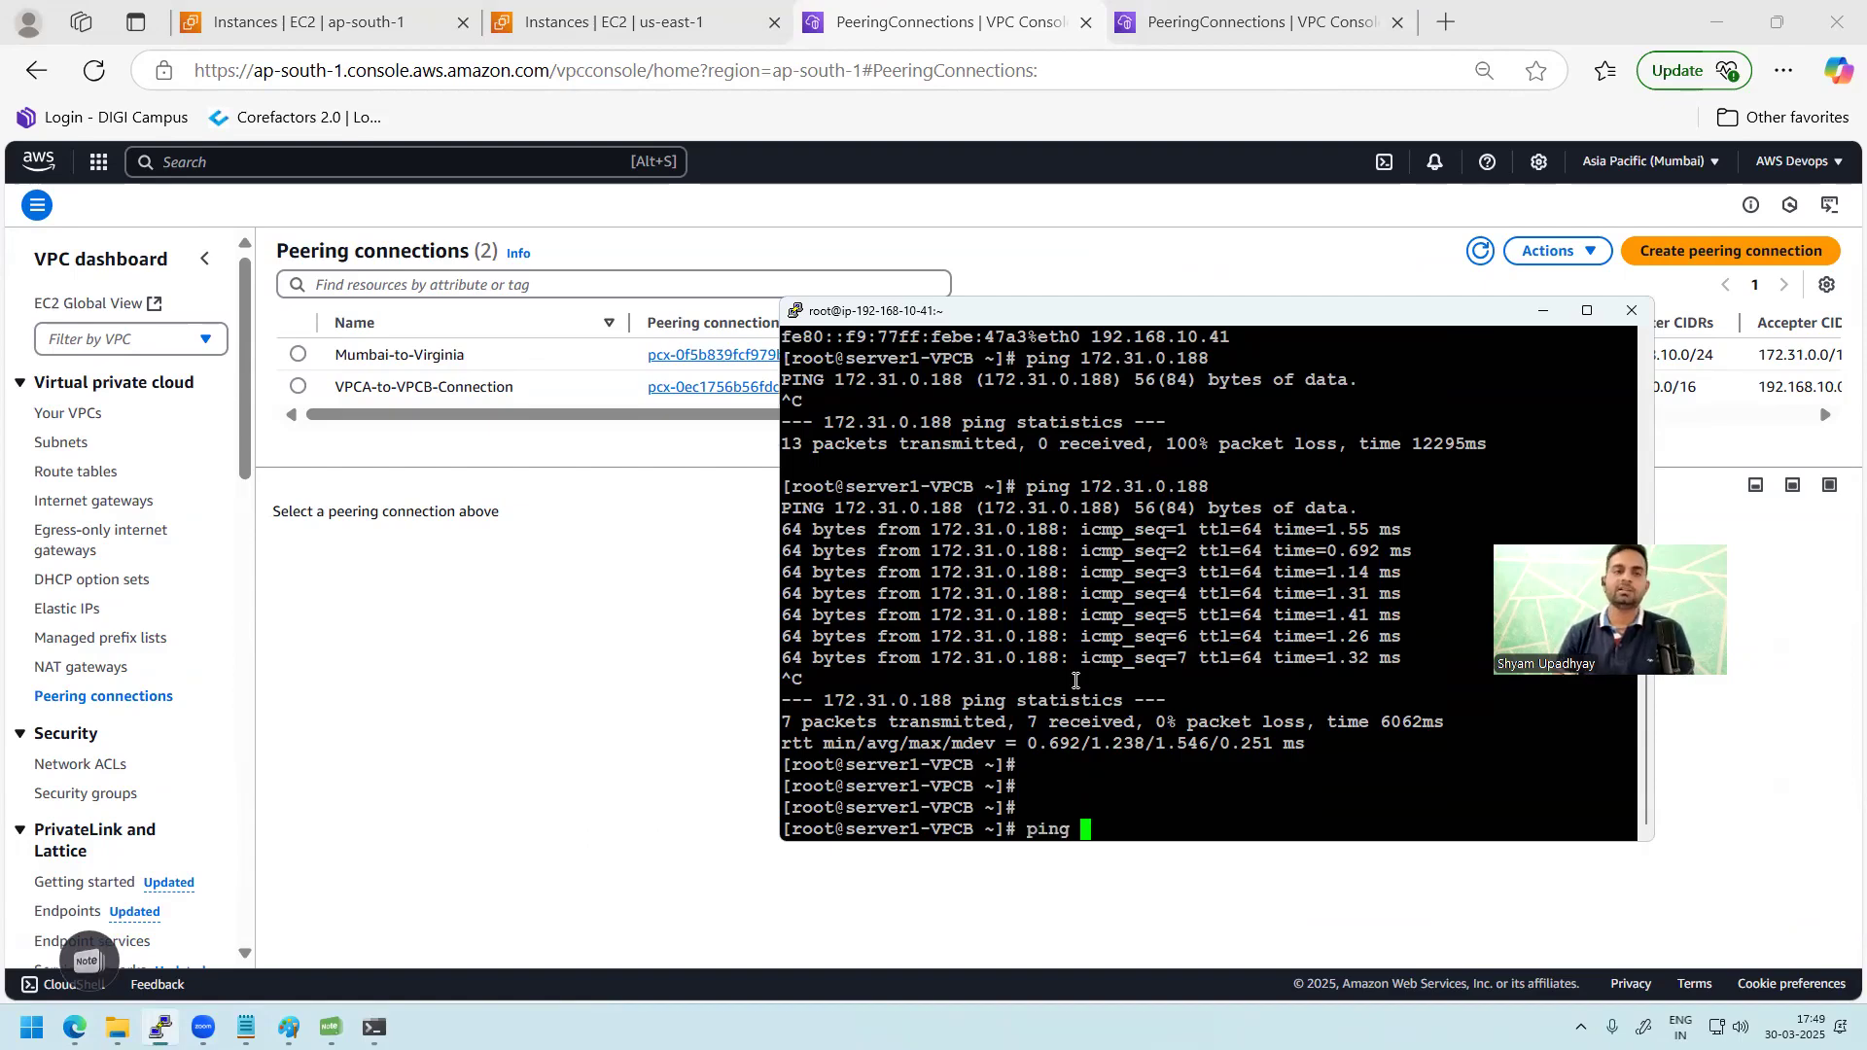
pyautogui.click(590, 26)
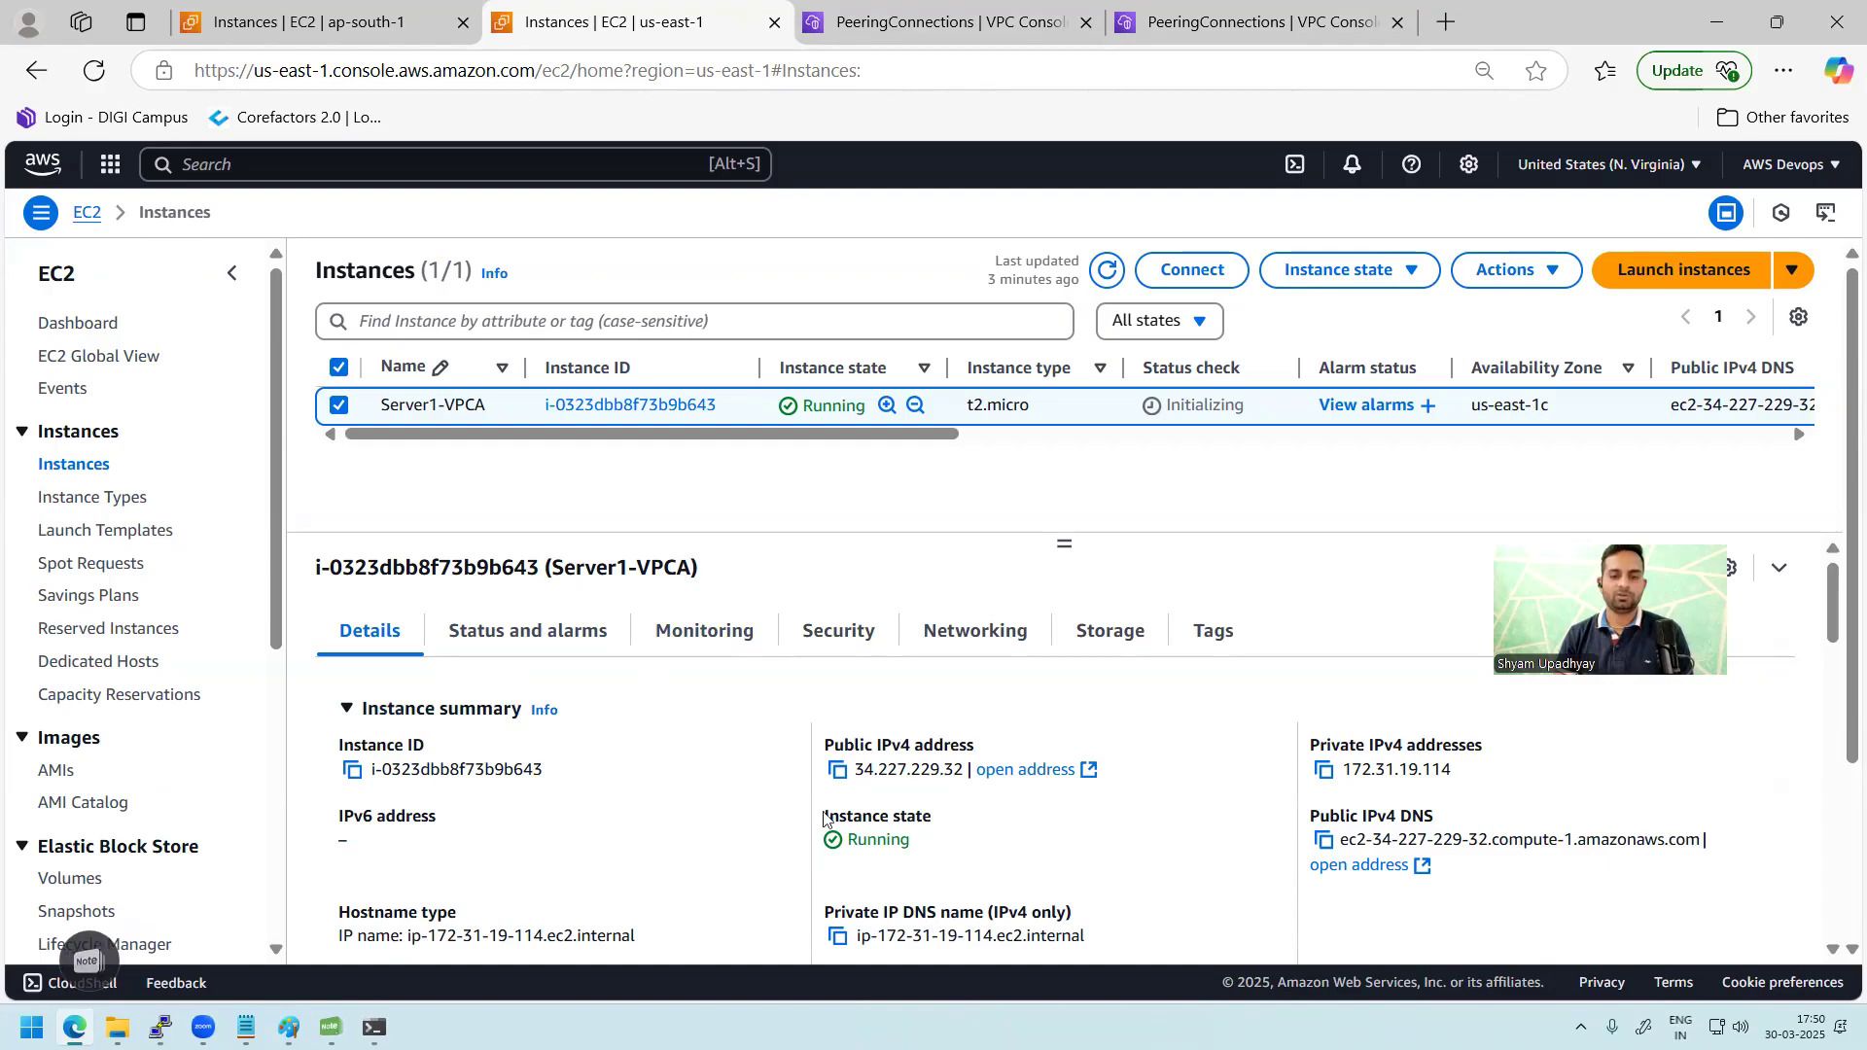
pyautogui.click(1323, 769)
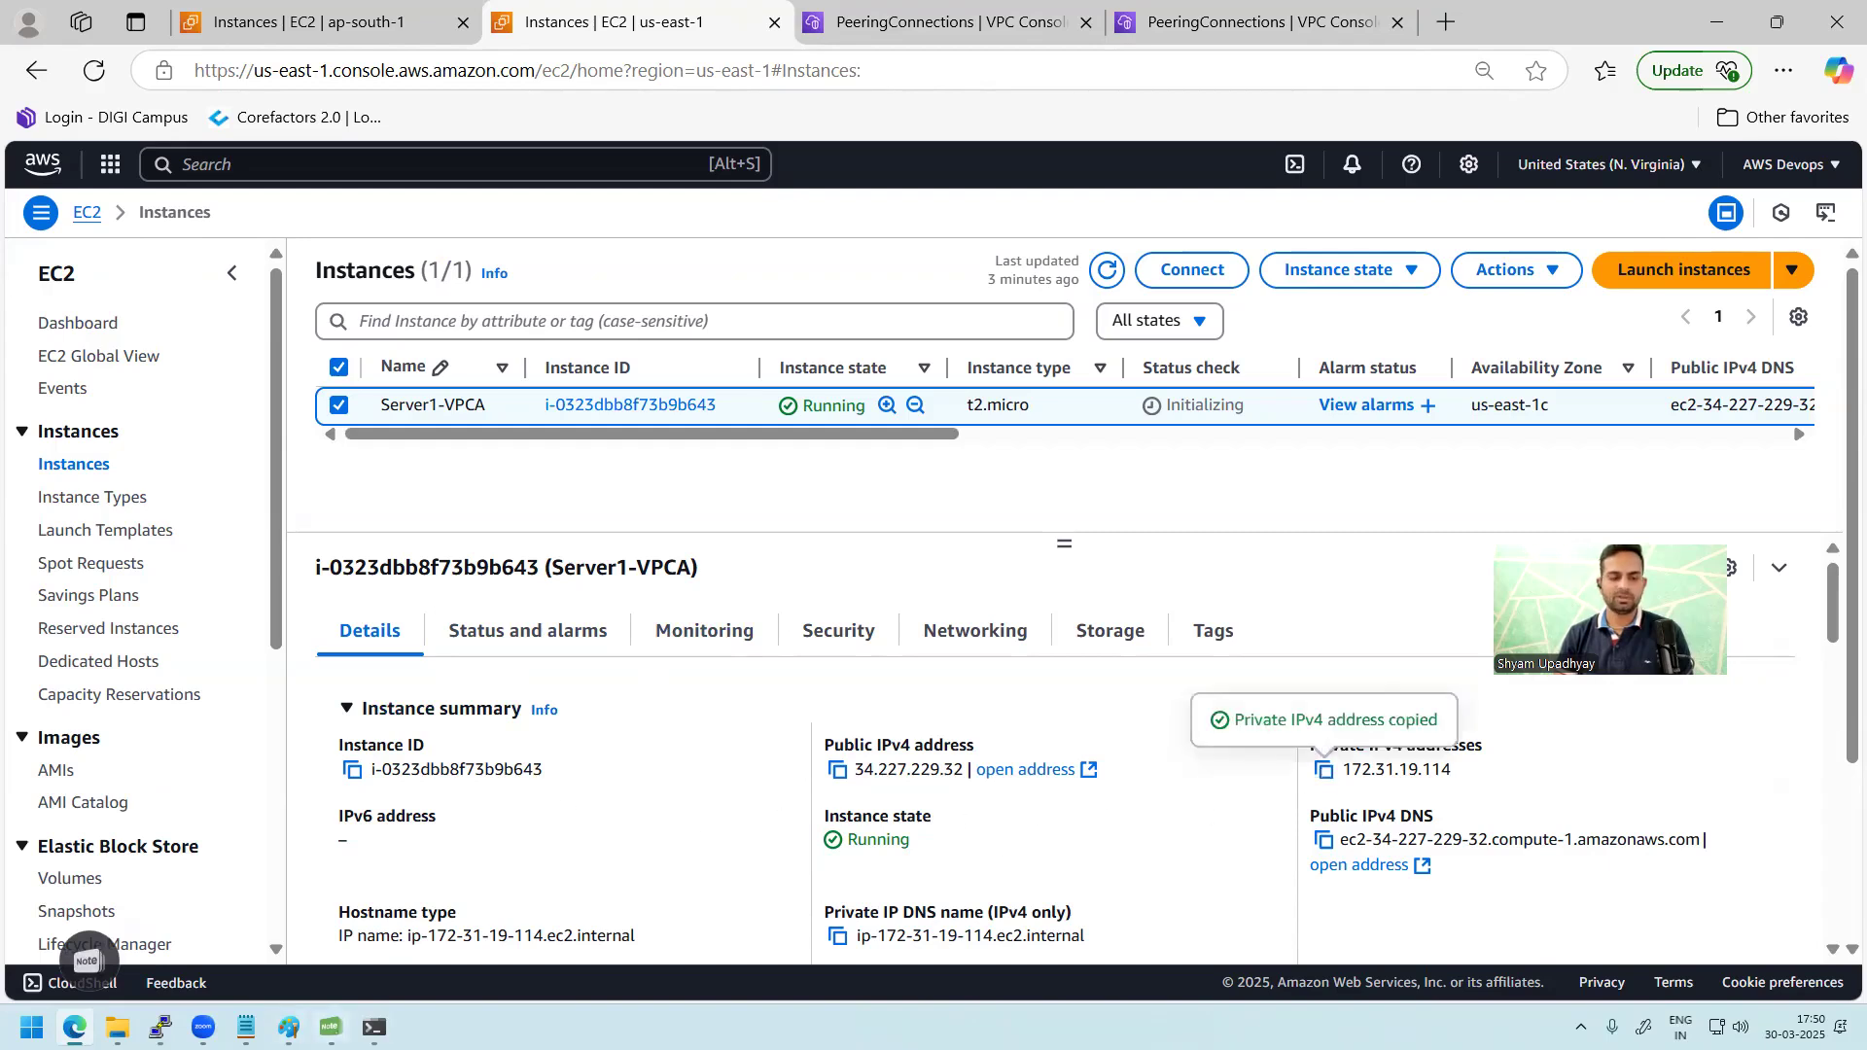
pyautogui.hotkey('alt', 'Tab')
pyautogui.rightClick(1100, 731)
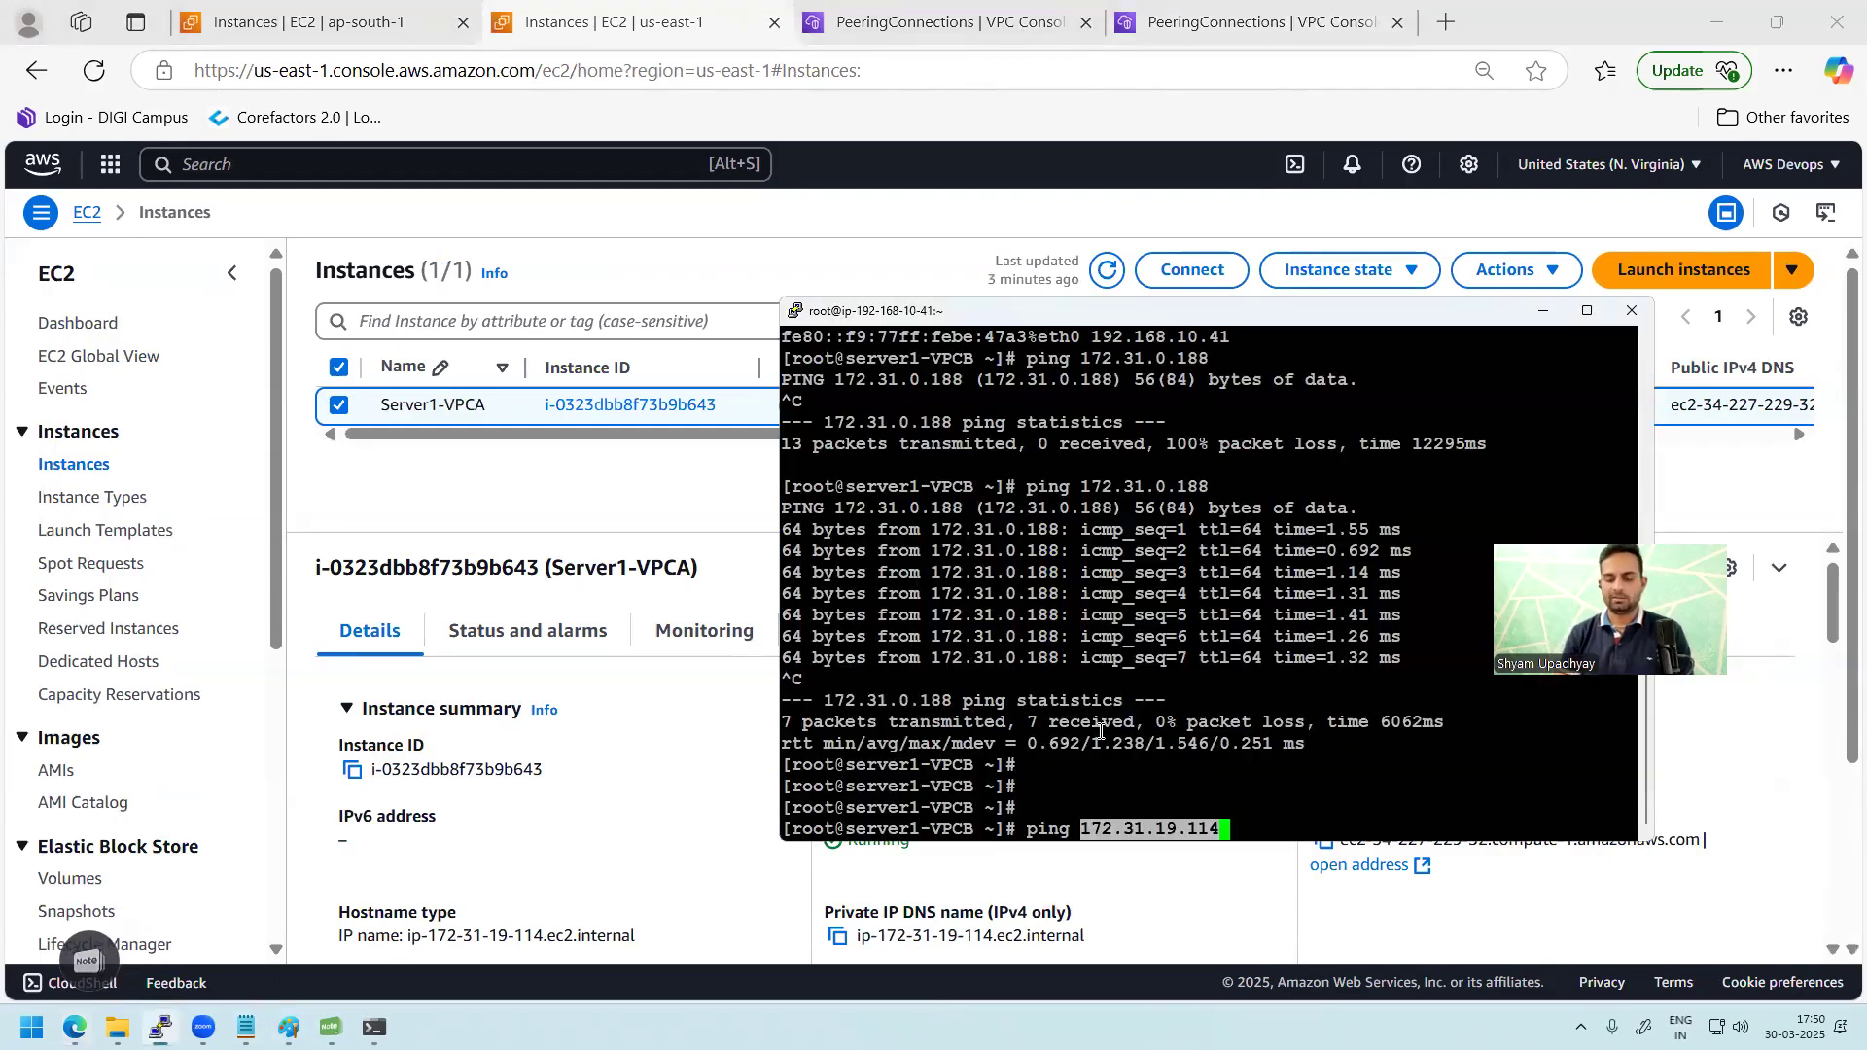
pyautogui.press('Return')
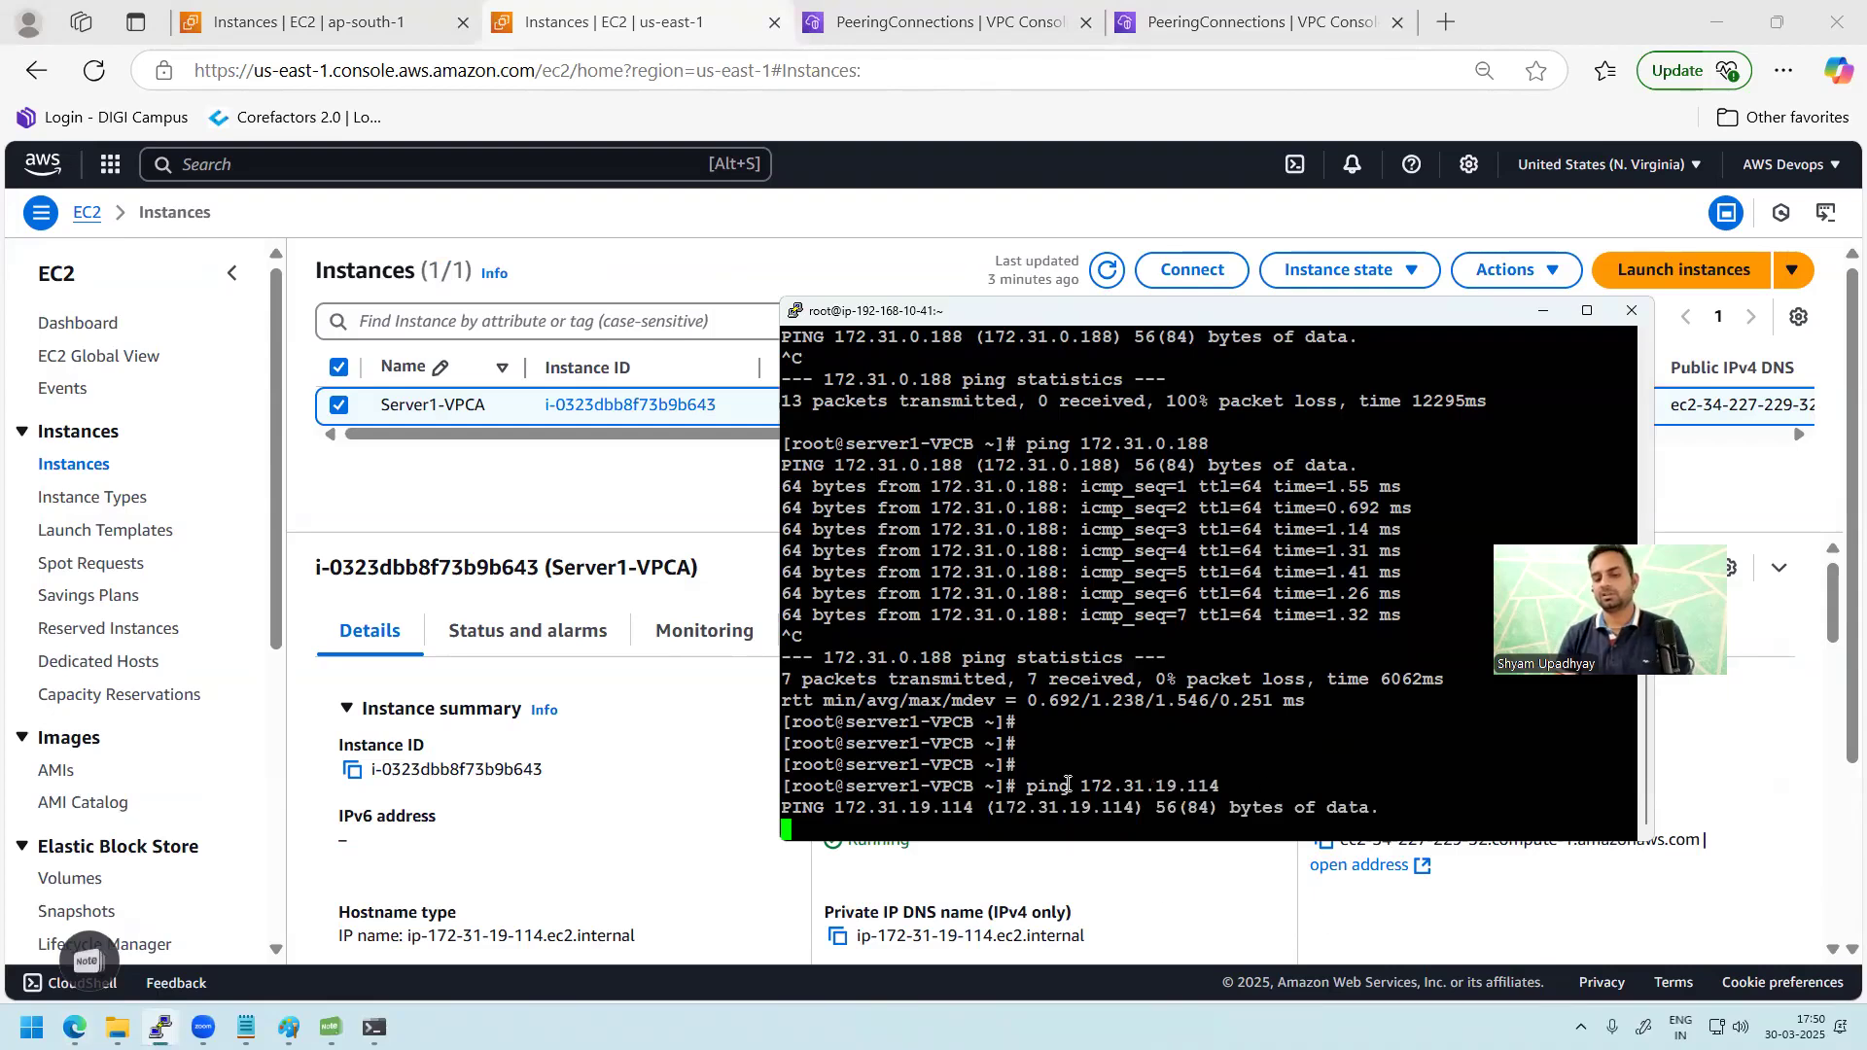
pyautogui.moveTo(1067, 784); pyautogui.dragTo(1225, 783)
pyautogui.click(1206, 783)
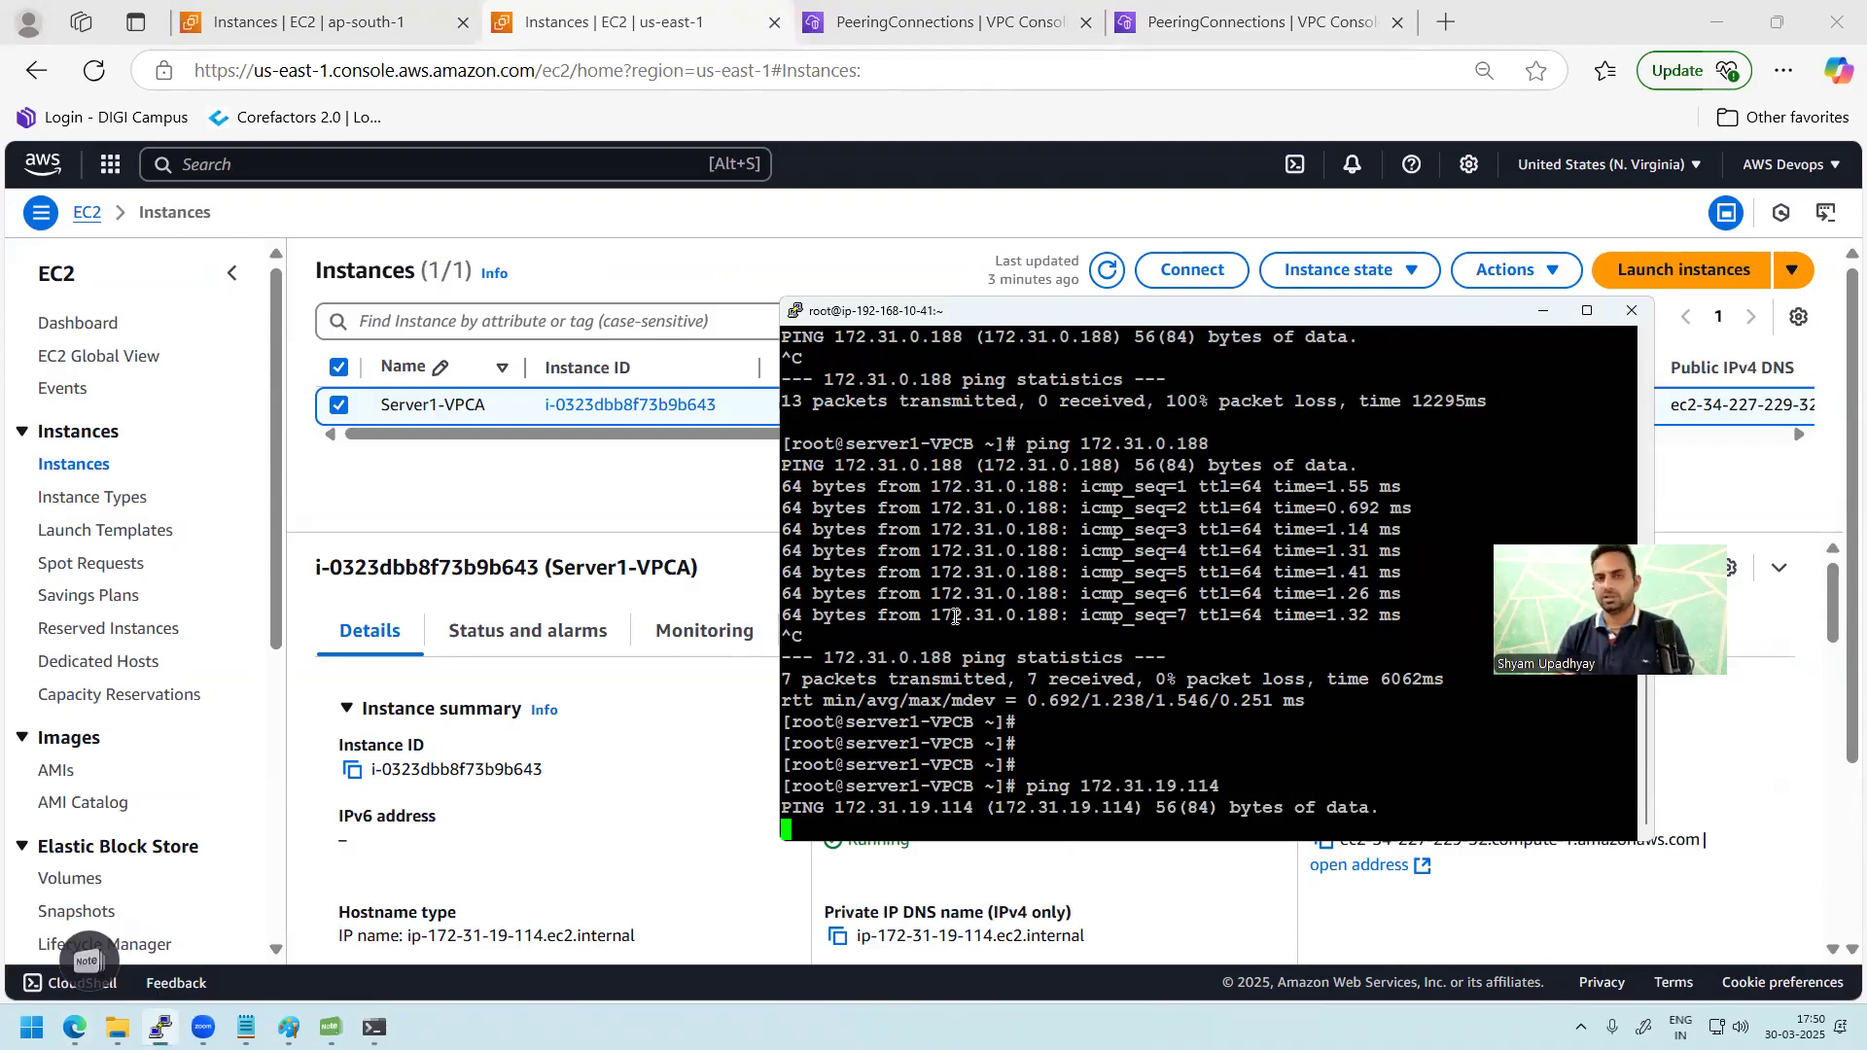
# Step: Refresh the ap-south-1 EC2 instances list and select Server1-VPCB to look up its subnet ID in the instance details
pyautogui.click(987, 12)
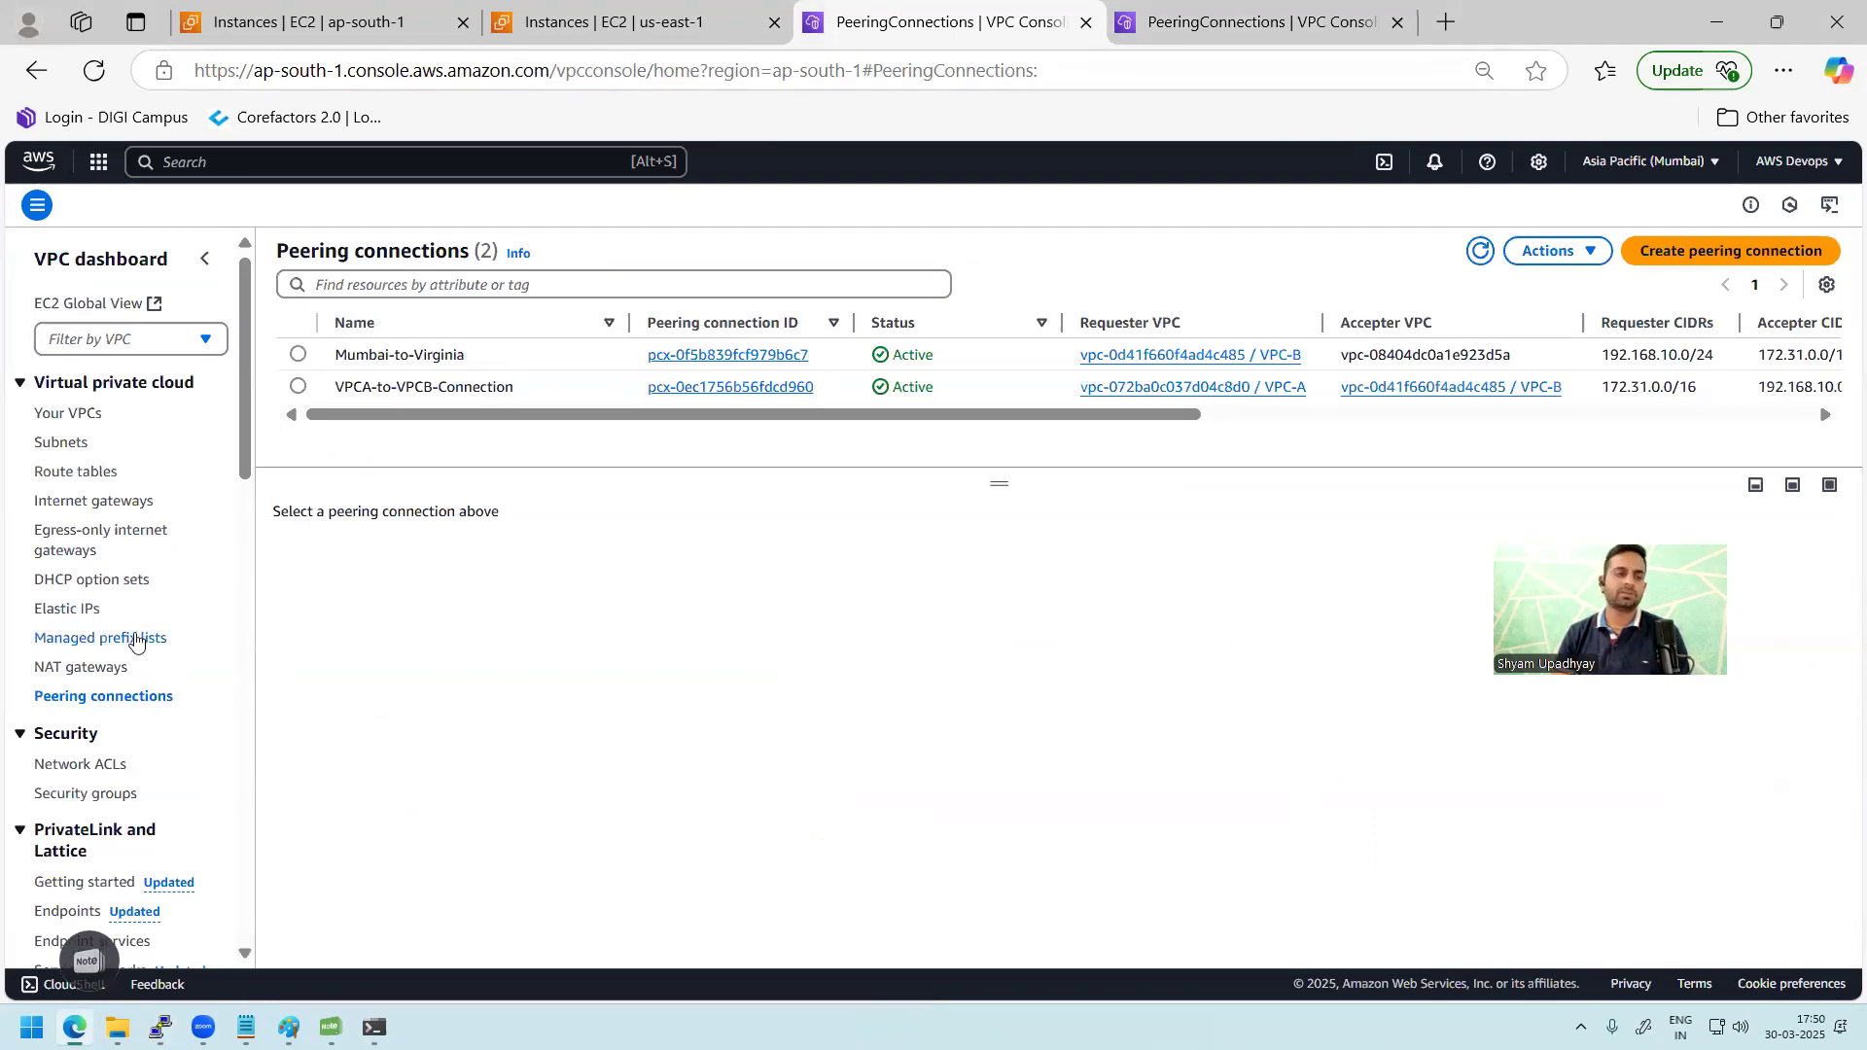
pyautogui.click(82, 483)
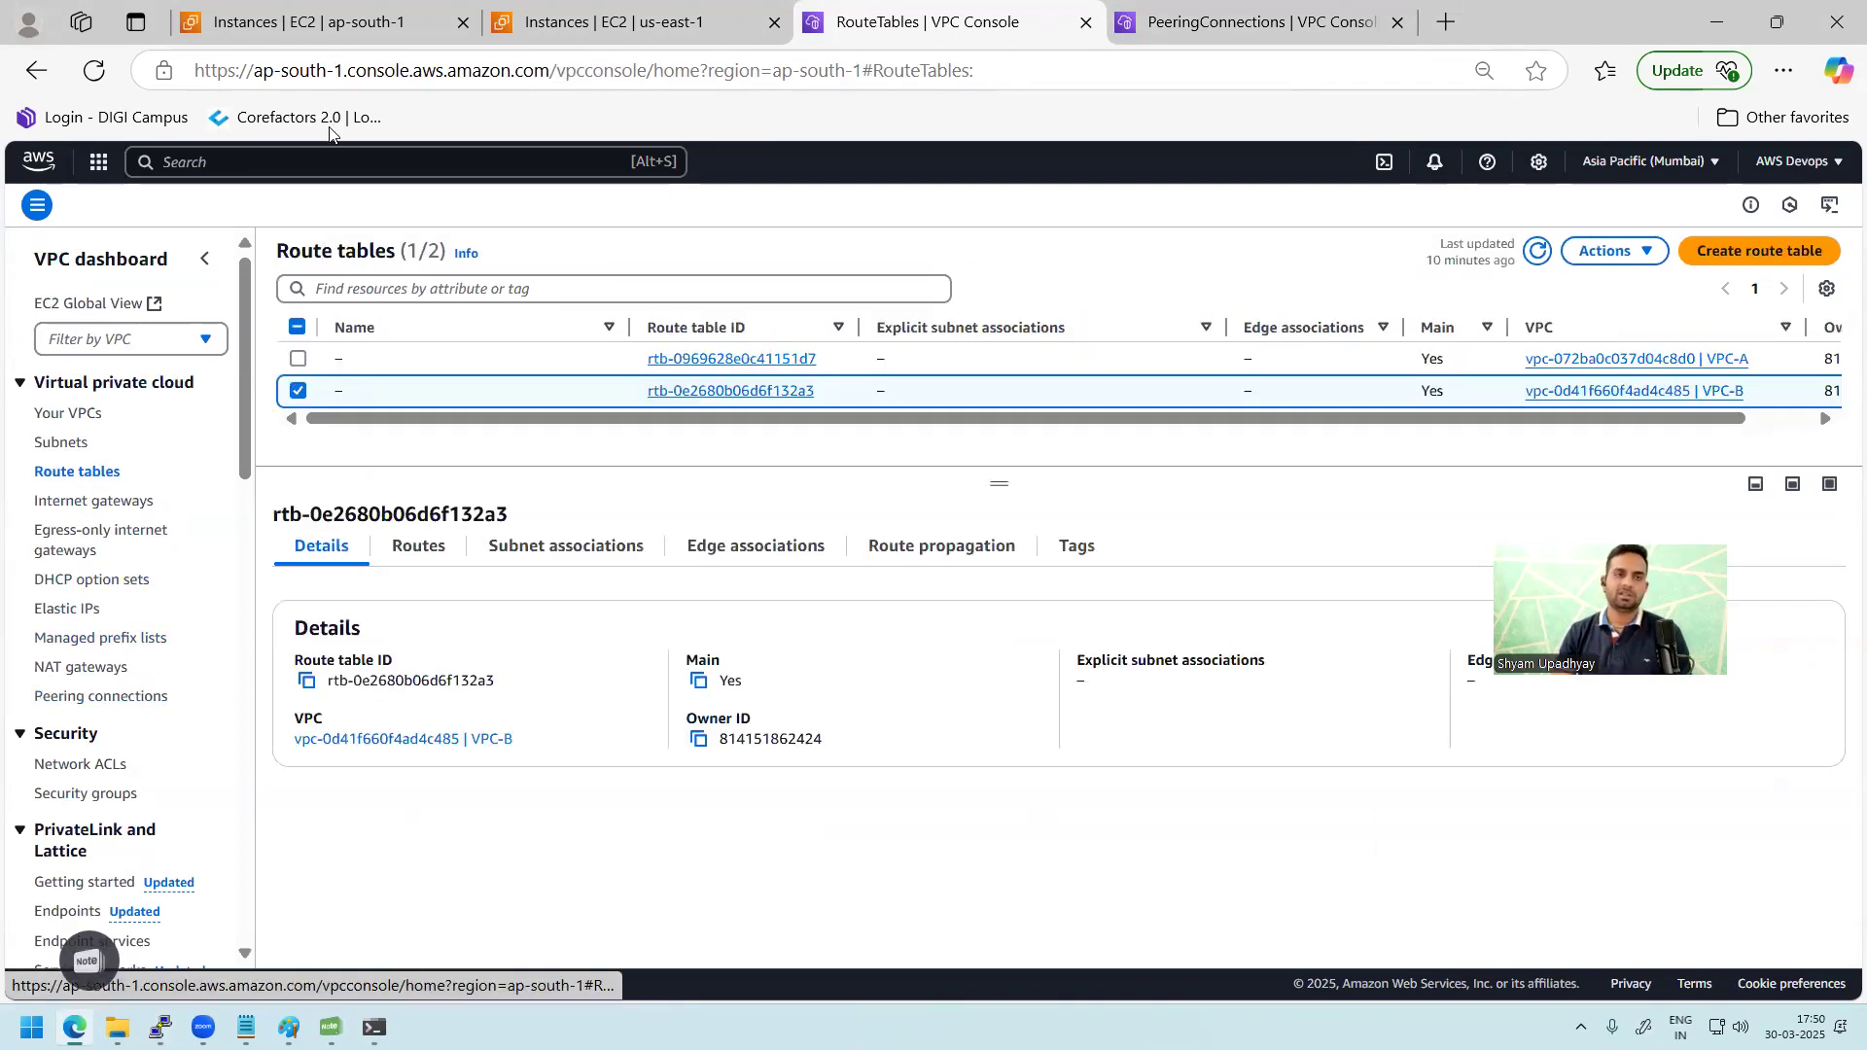
pyautogui.click(296, 29)
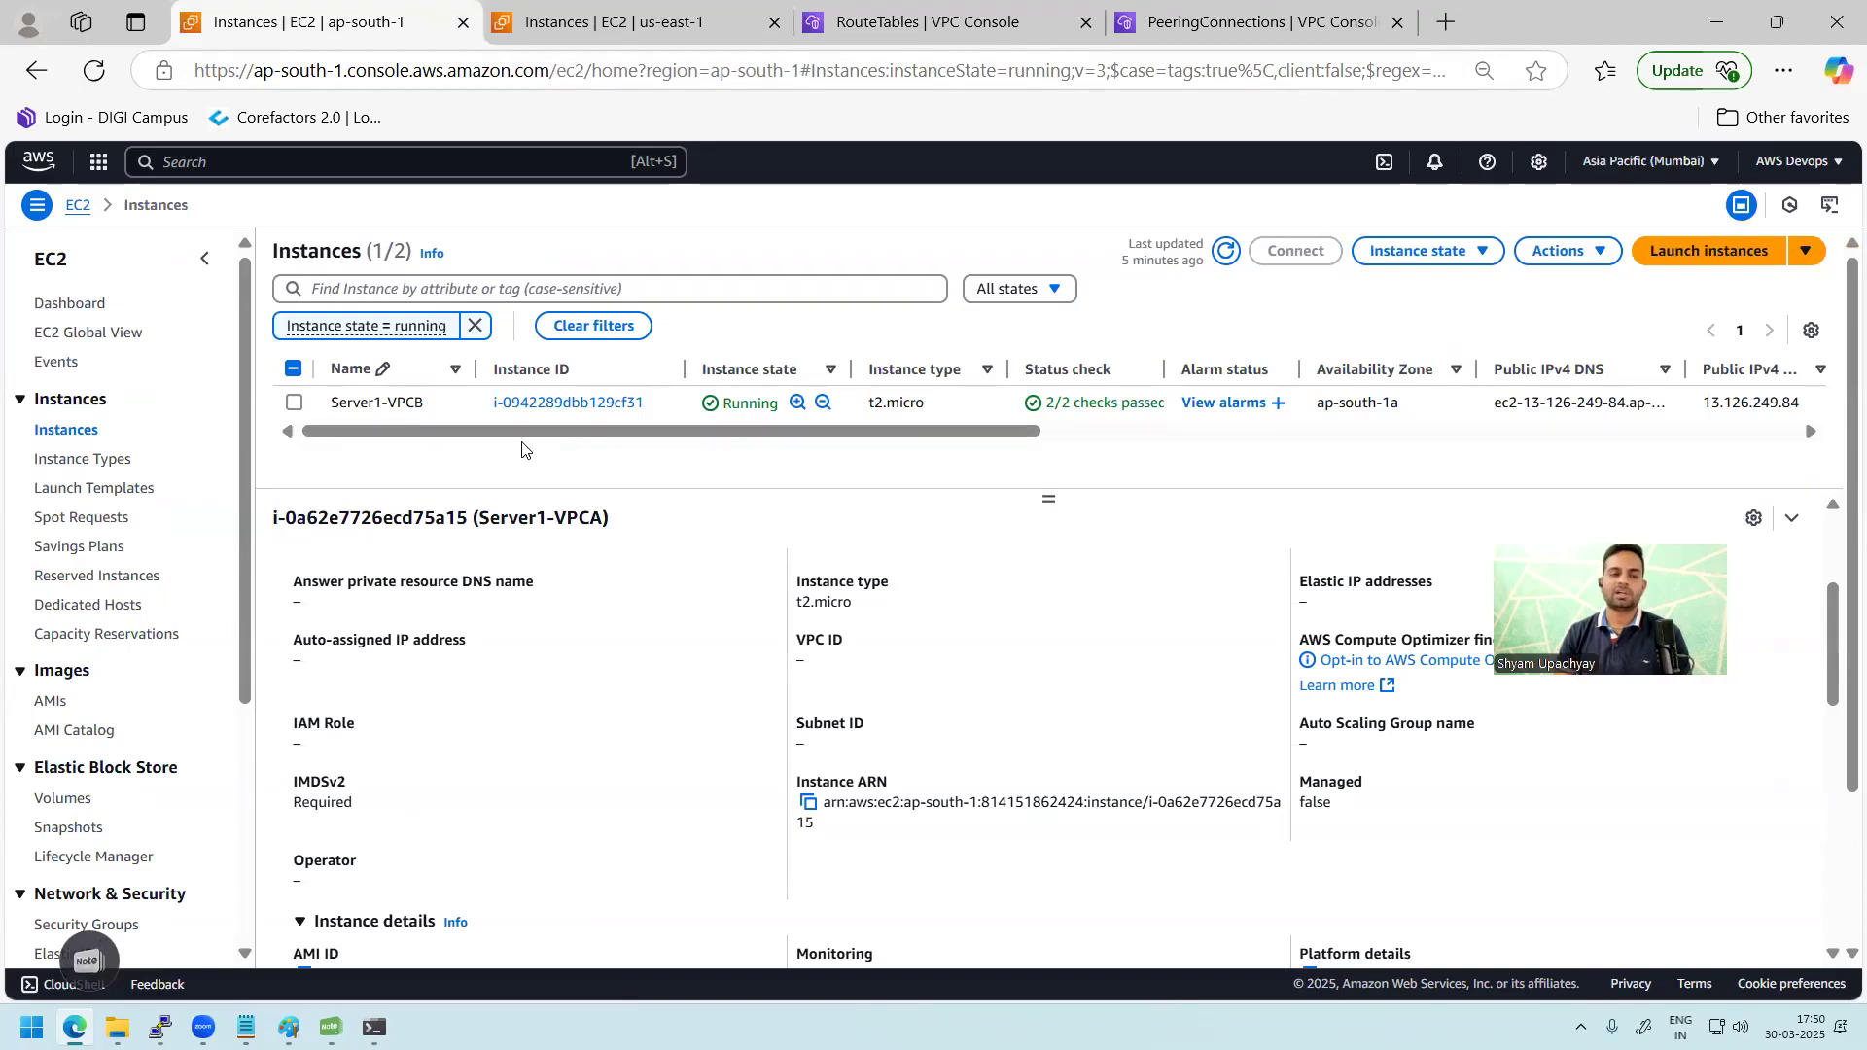
pyautogui.click(1226, 251)
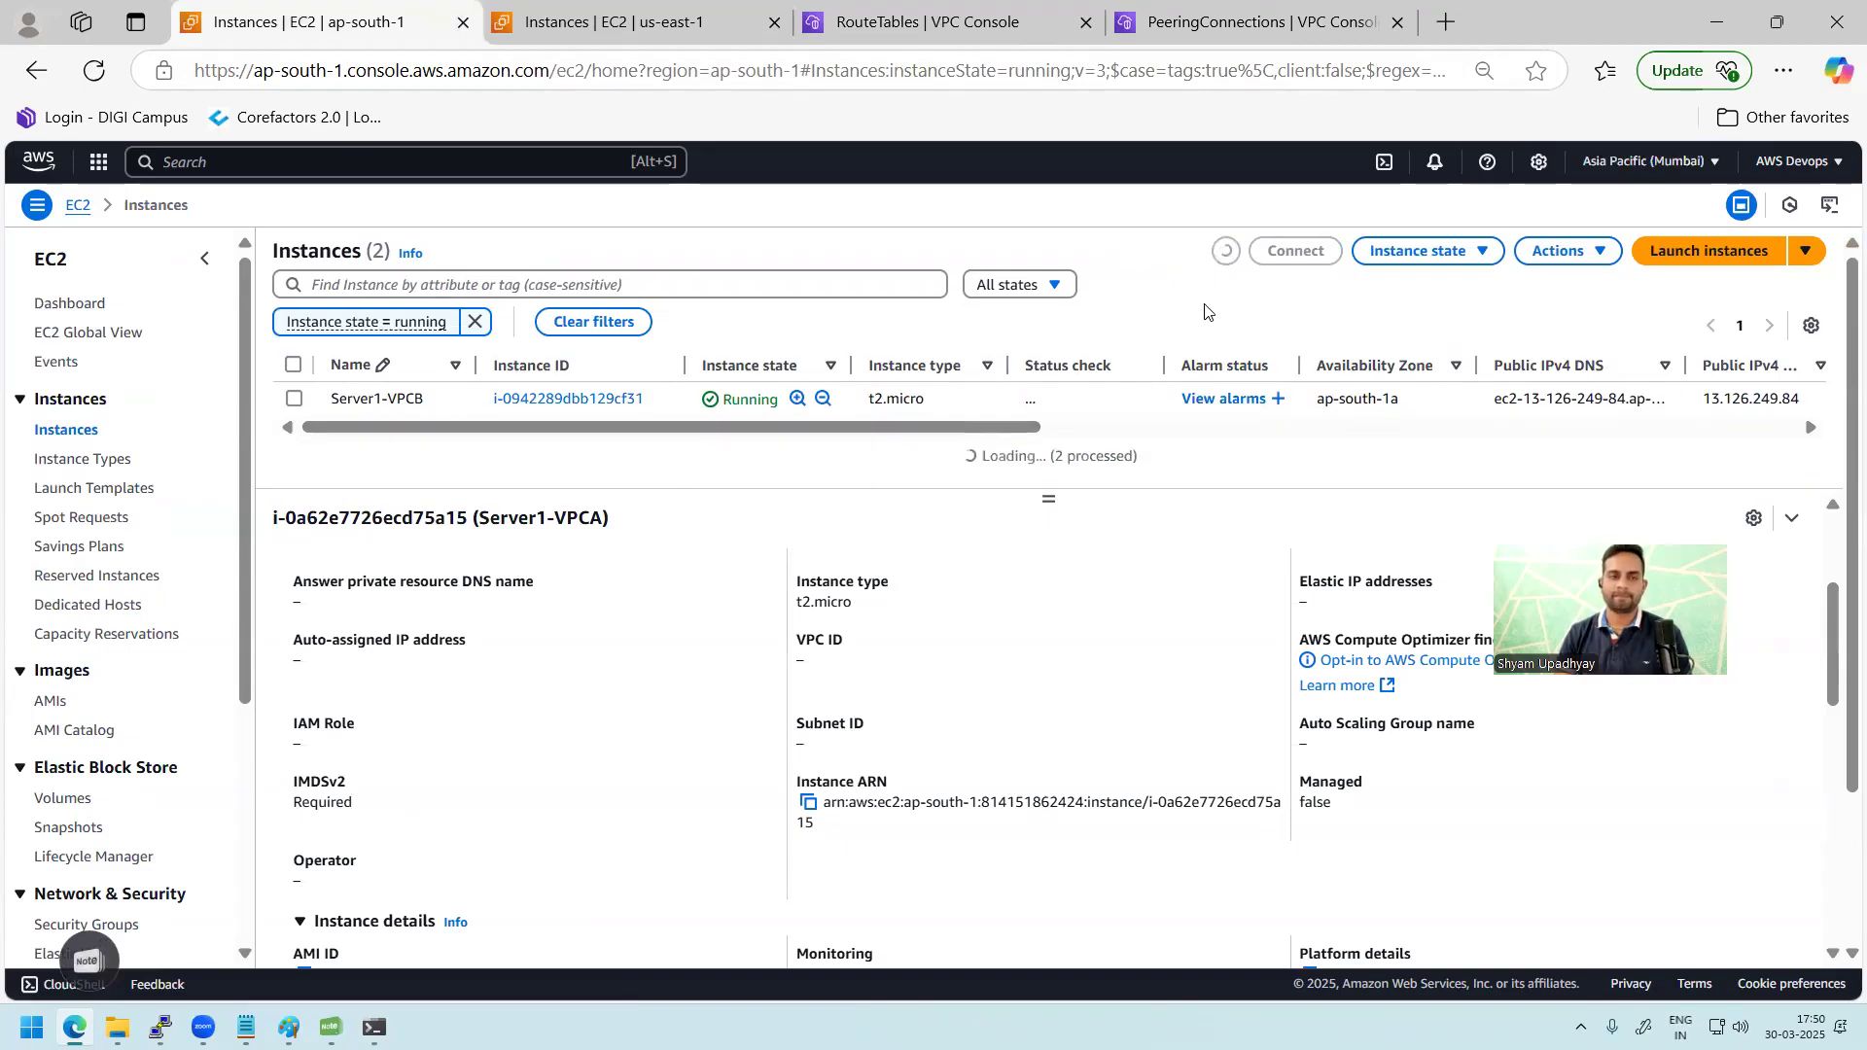
pyautogui.click(975, 406)
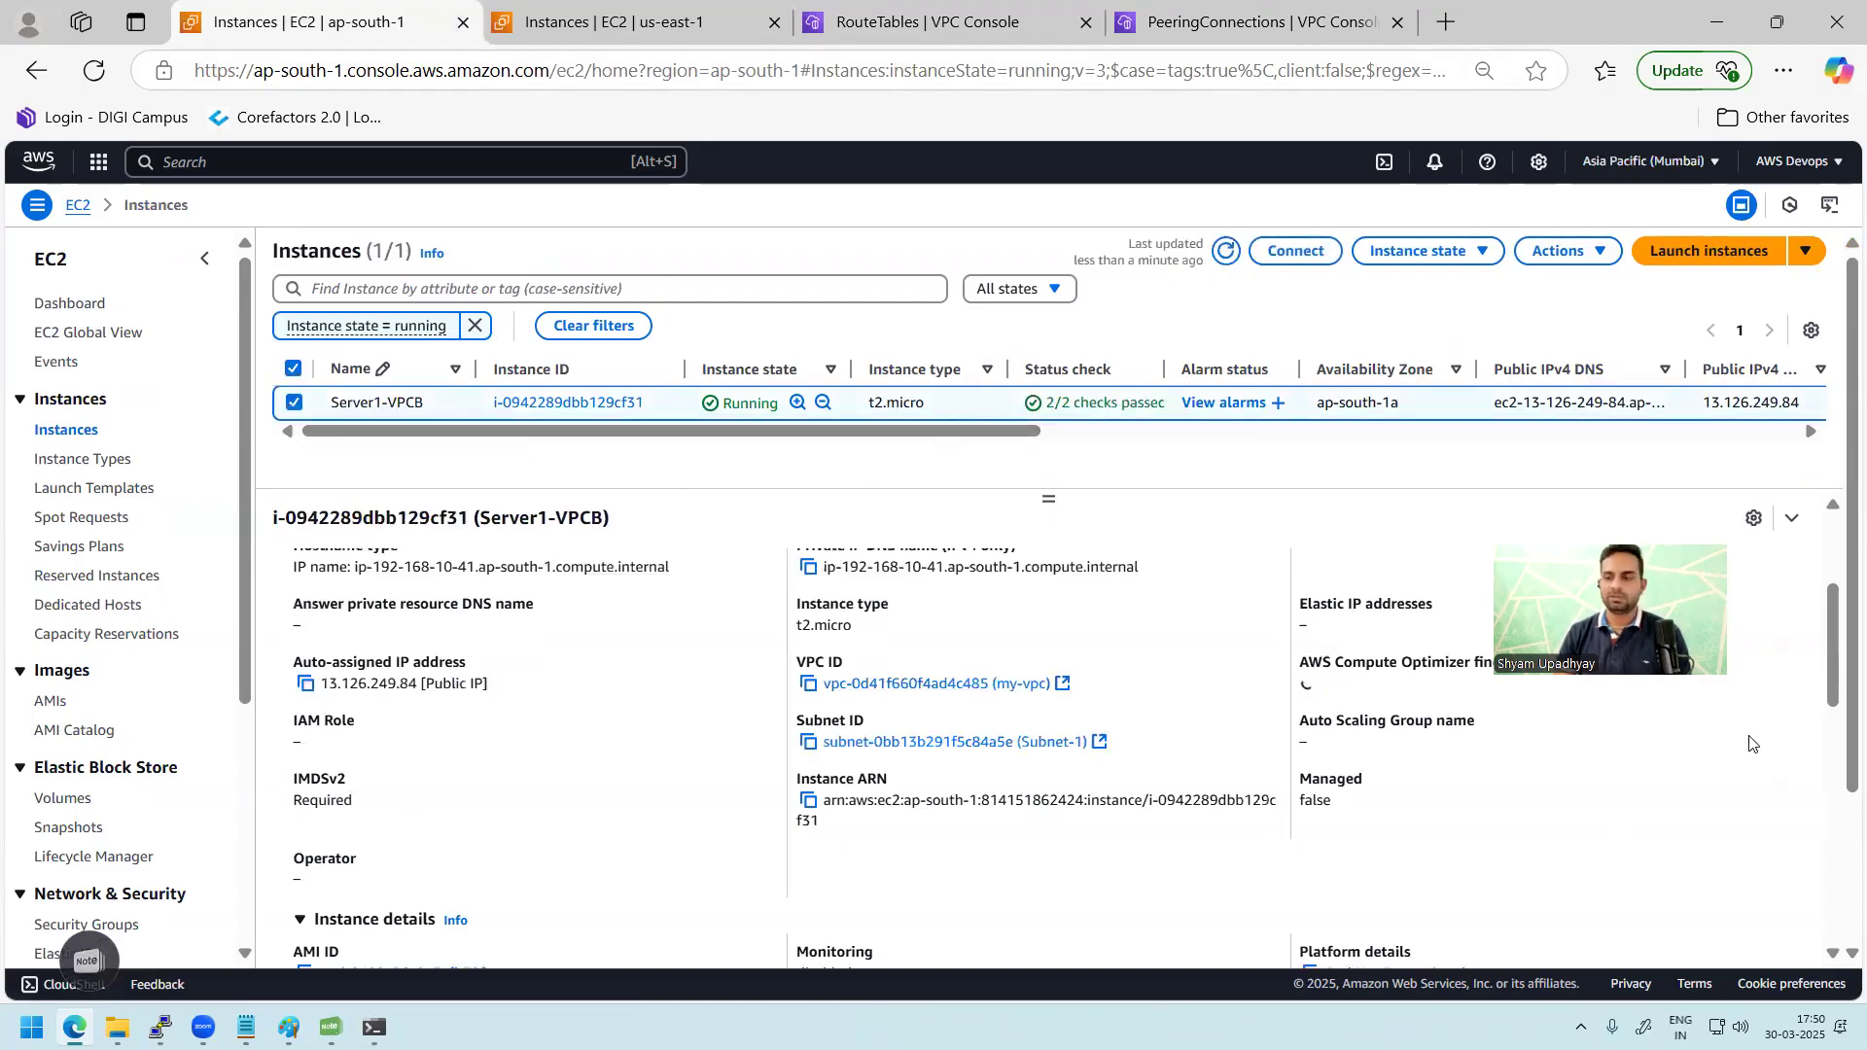
pyautogui.moveTo(1834, 632); pyautogui.dragTo(1836, 563)
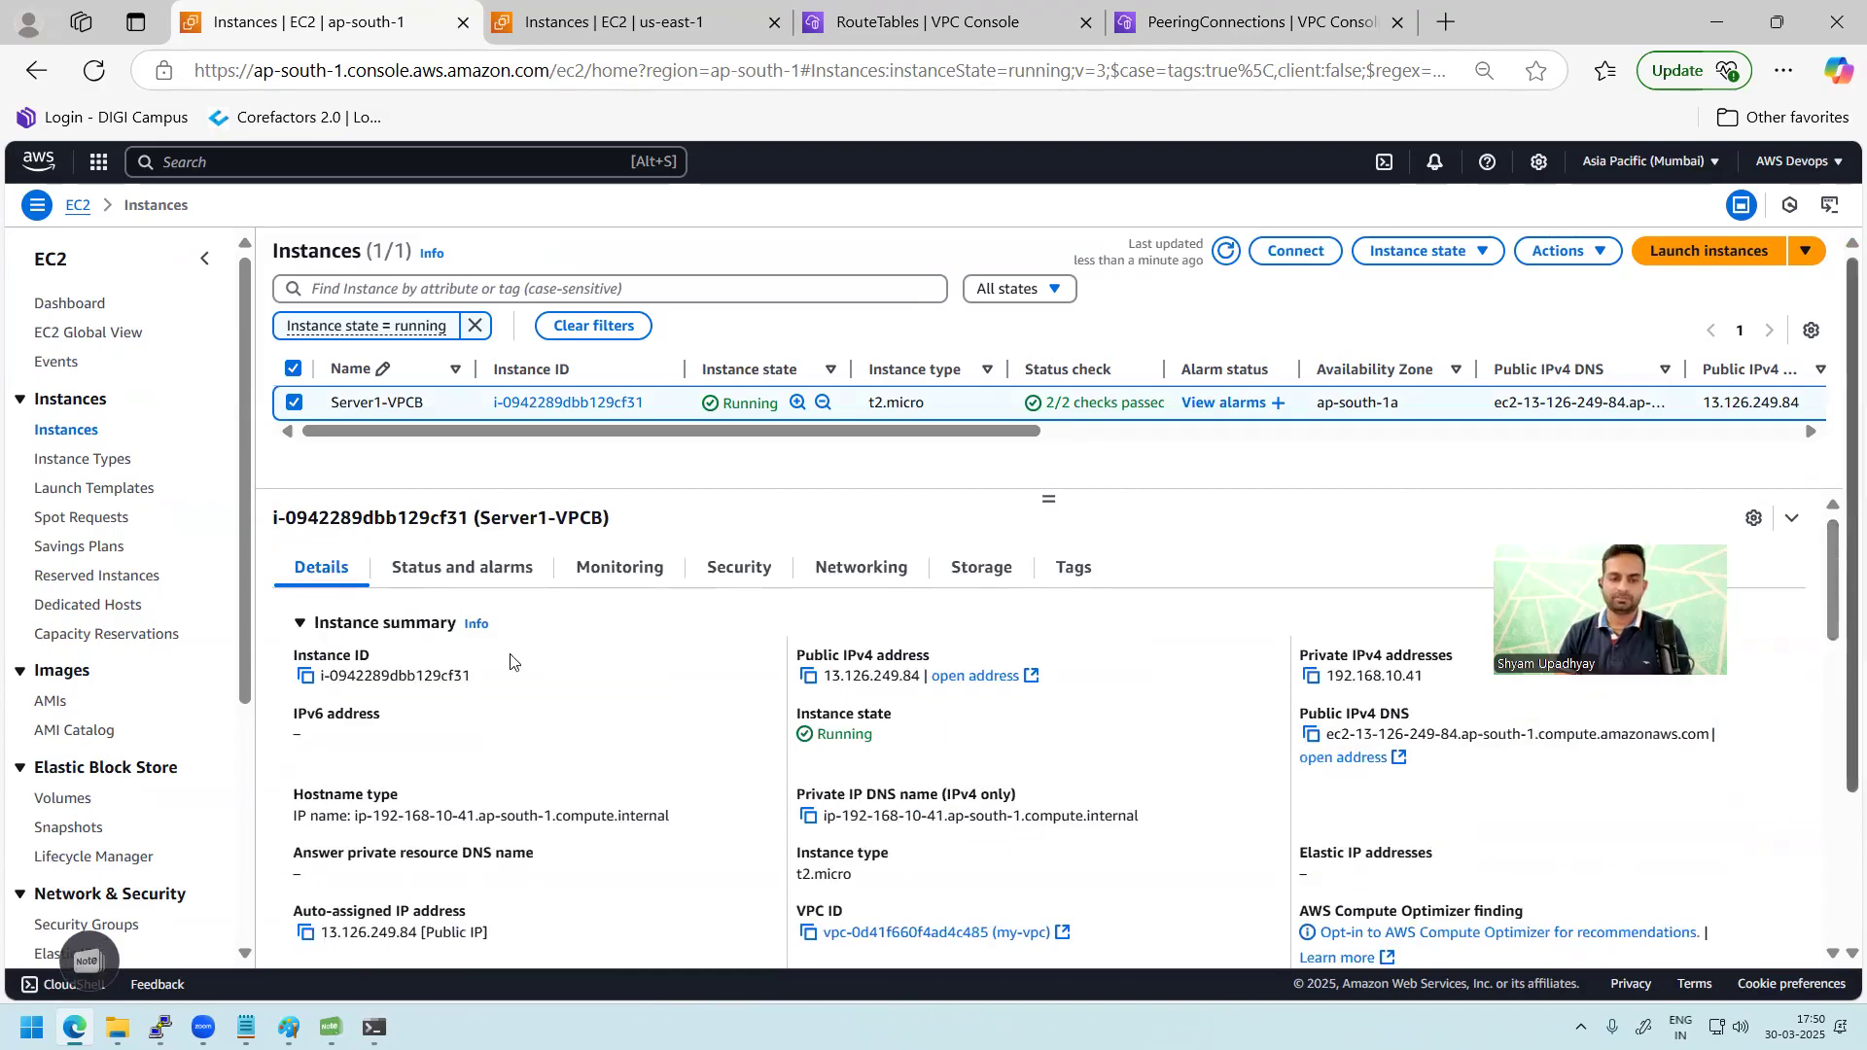
pyautogui.moveTo(1833, 632); pyautogui.dragTo(1837, 674)
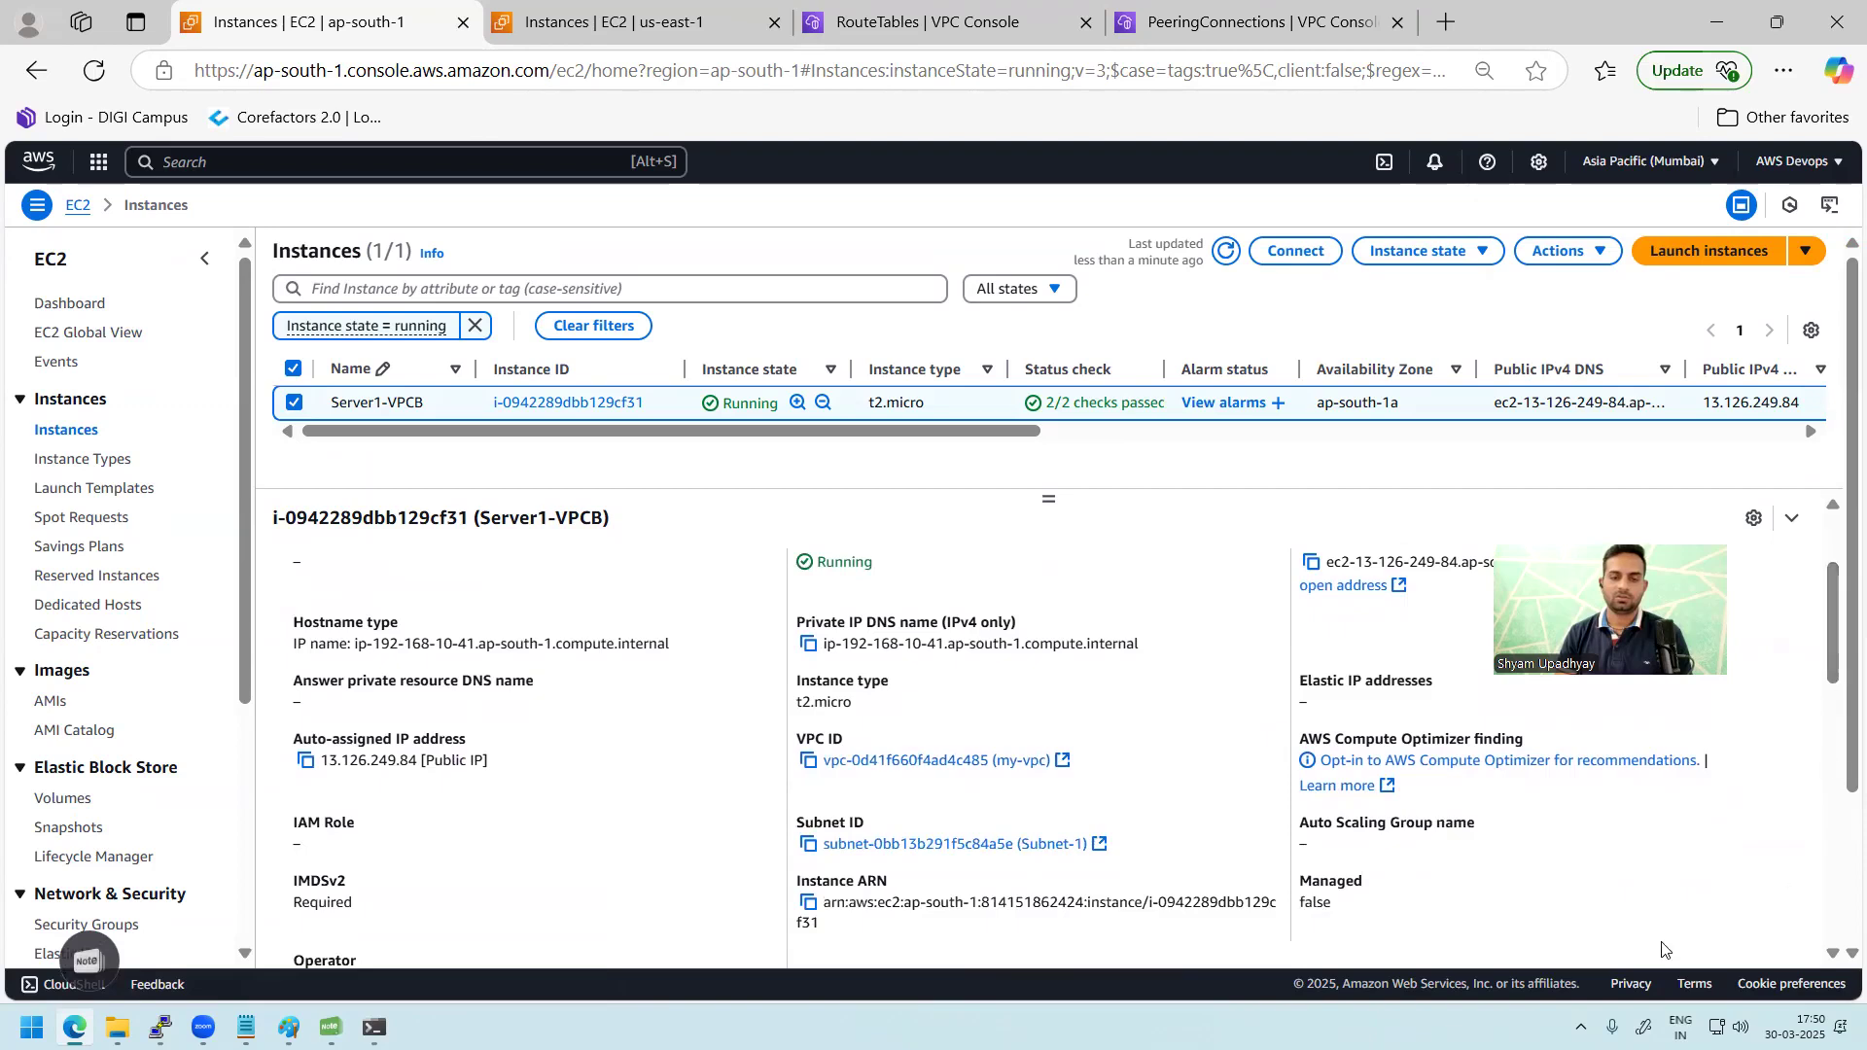
# Step: Examine the route table associated with Subnet-1 of VPC-B in the ap-south-1 VPC console
pyautogui.click(992, 21)
pyautogui.click(64, 443)
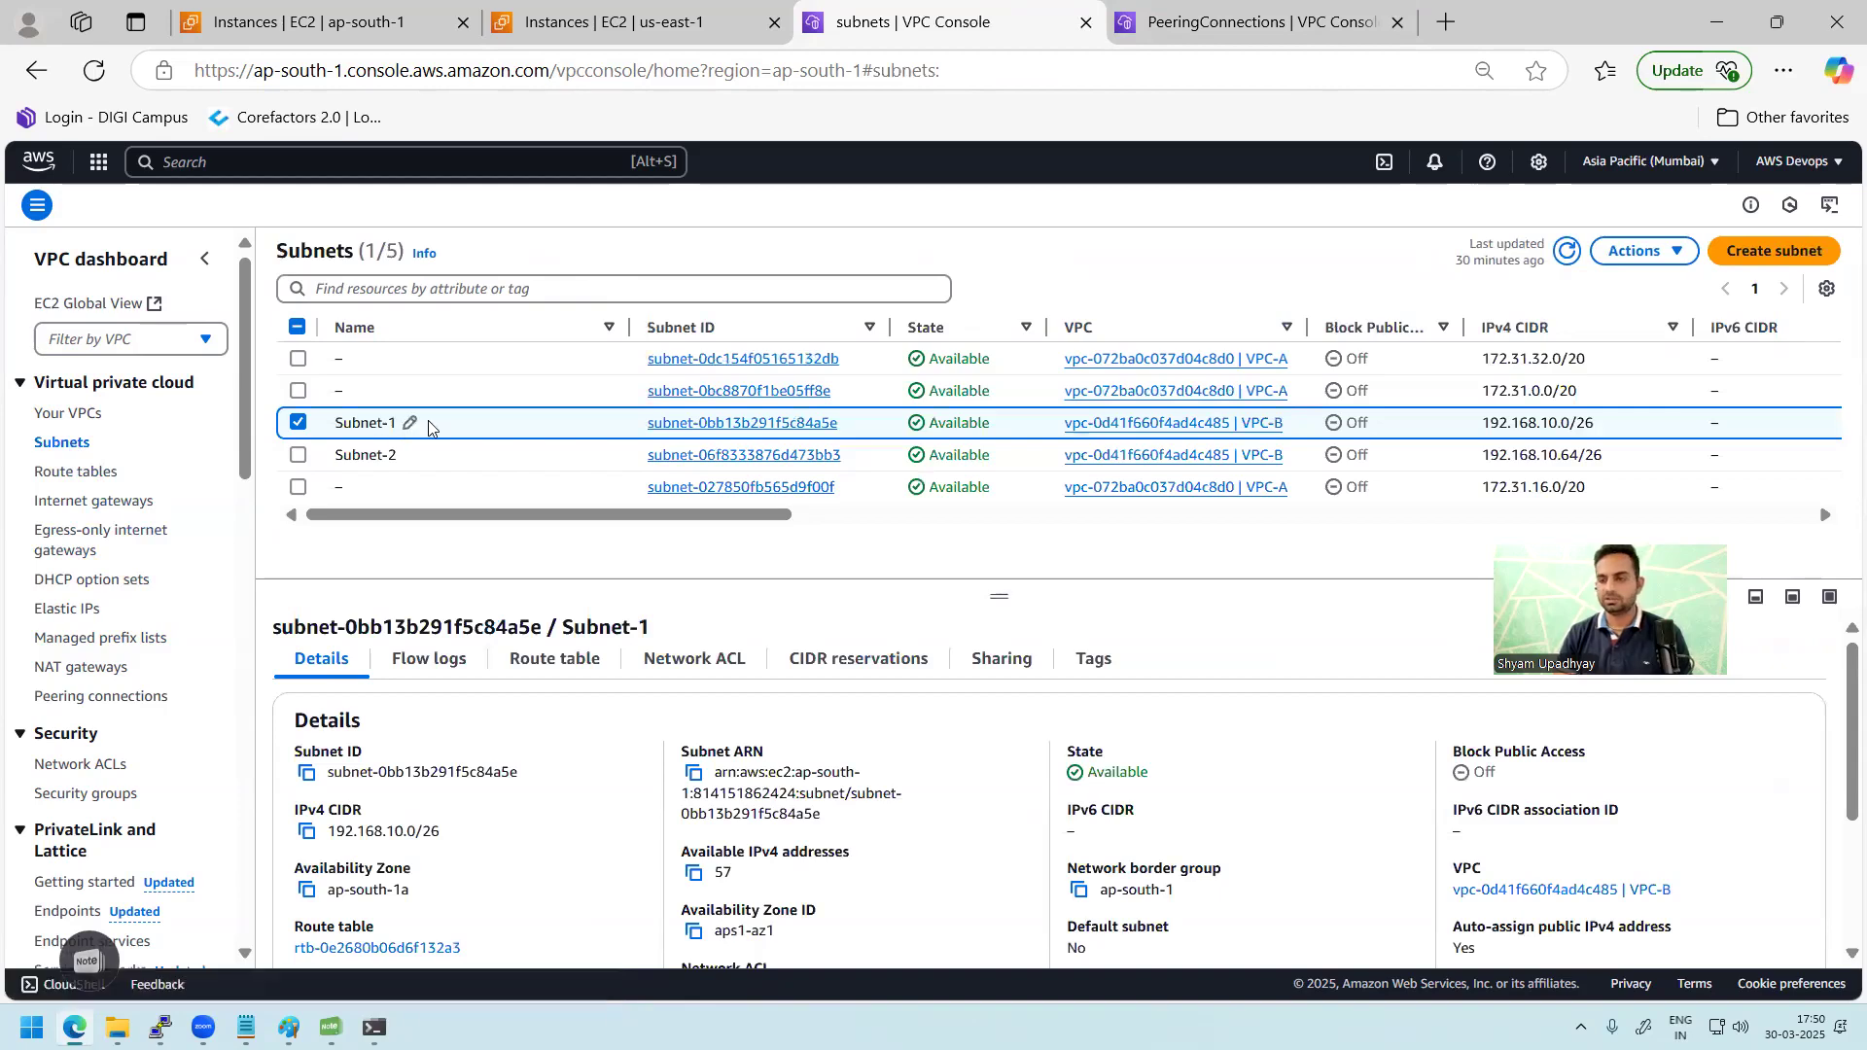
pyautogui.click(556, 663)
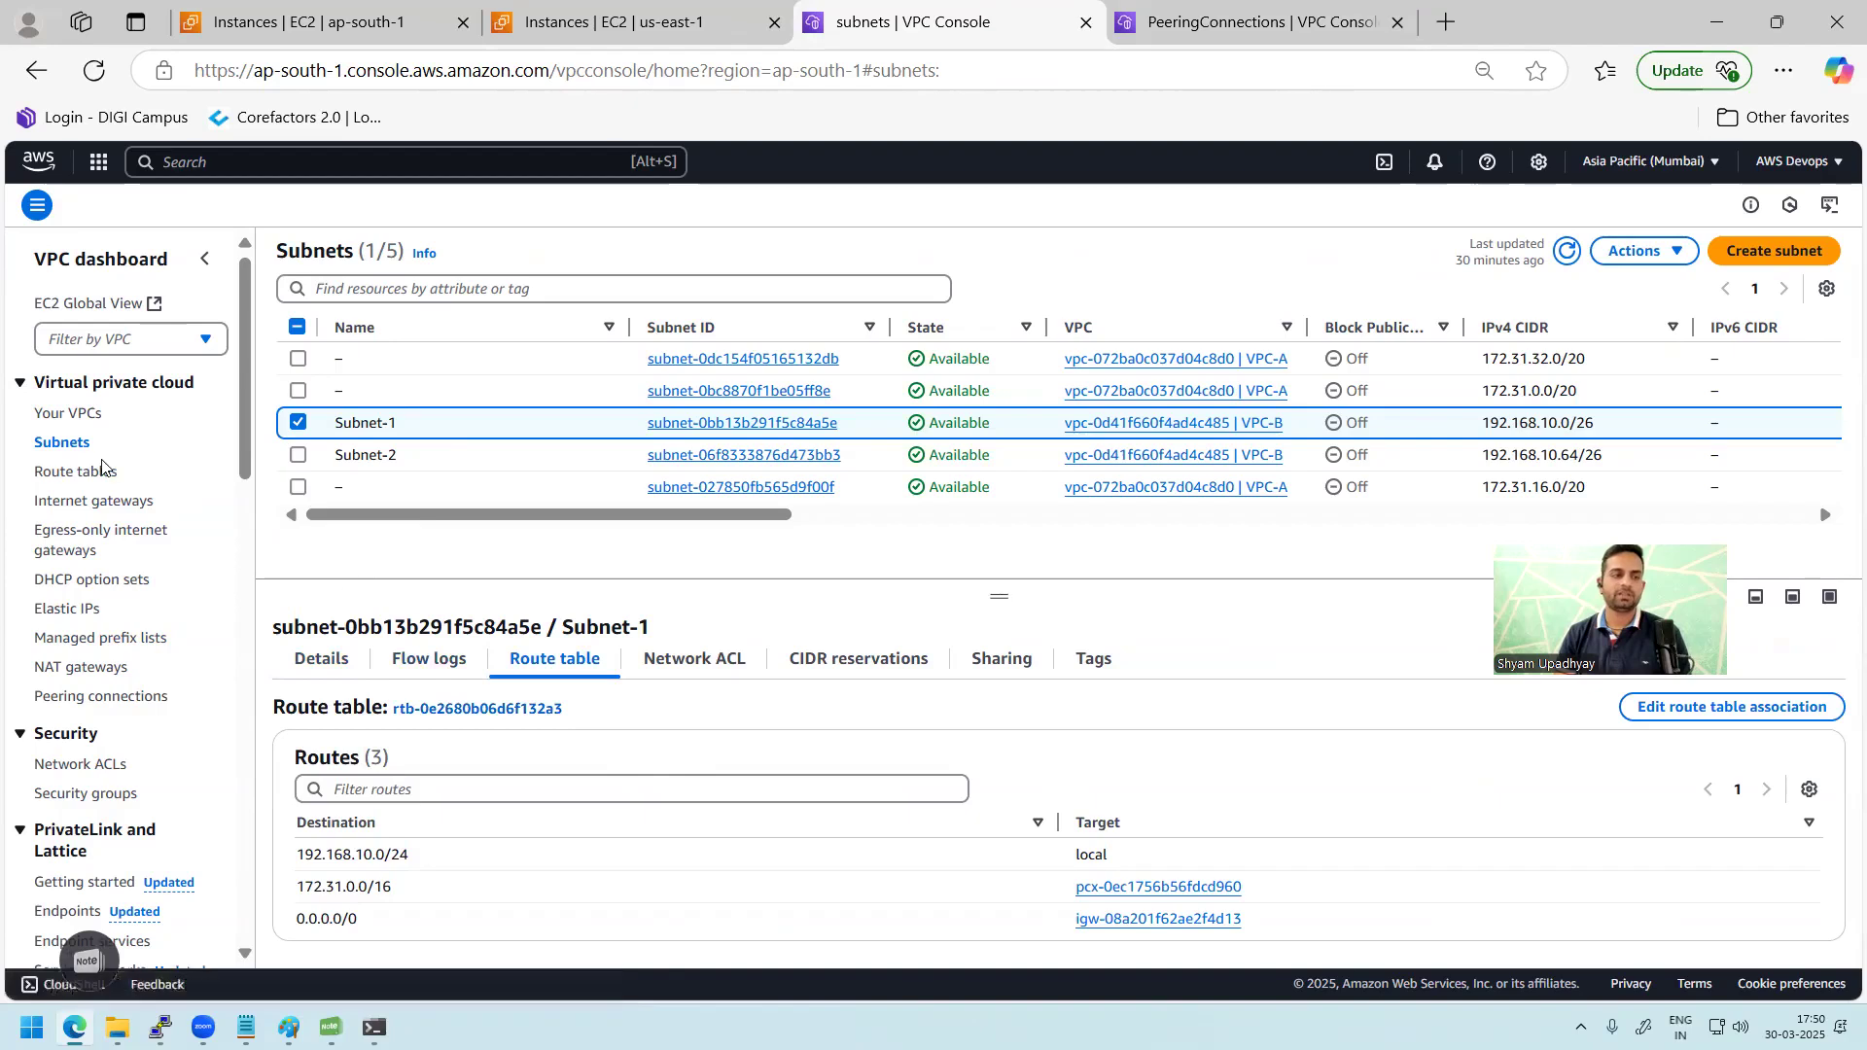
# Step: Edit the routes of VPC-B's main route table and remove the 172.31.0.0/16 route to the VPCA-to-VPCB-Connection peering
pyautogui.click(136, 474)
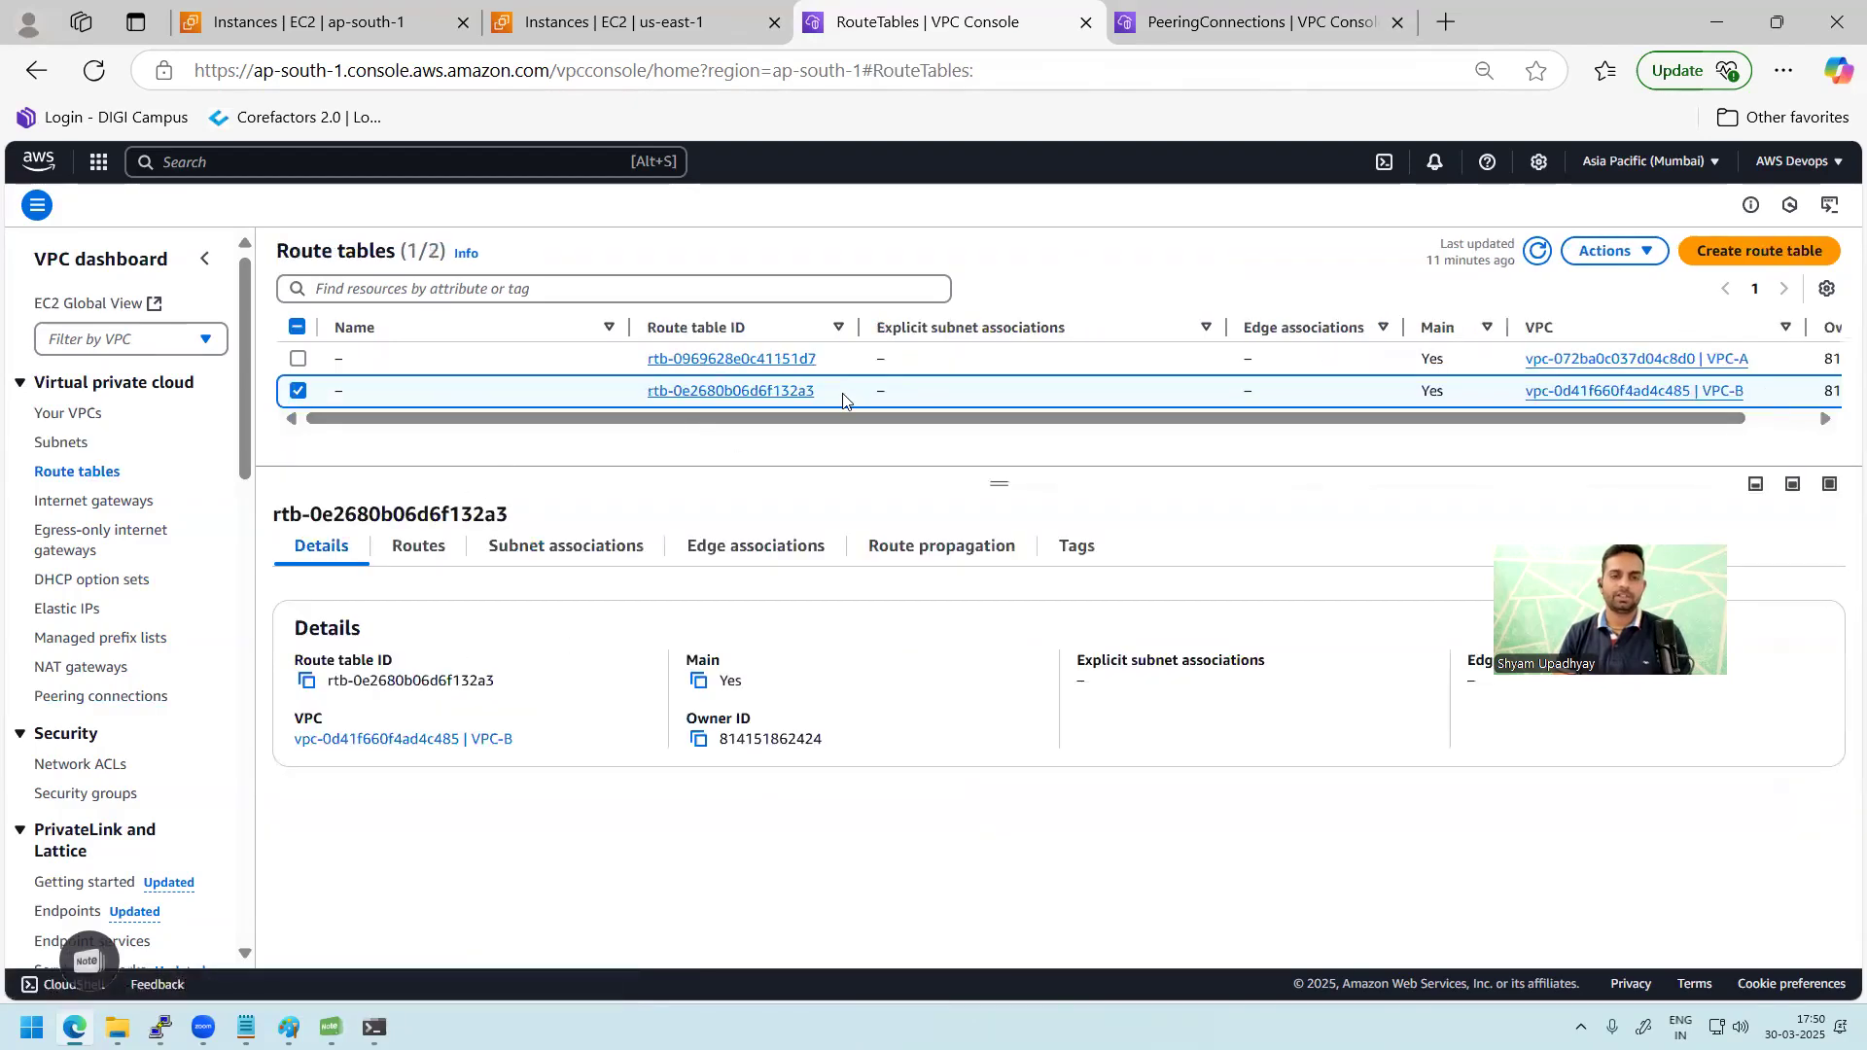
pyautogui.click(419, 556)
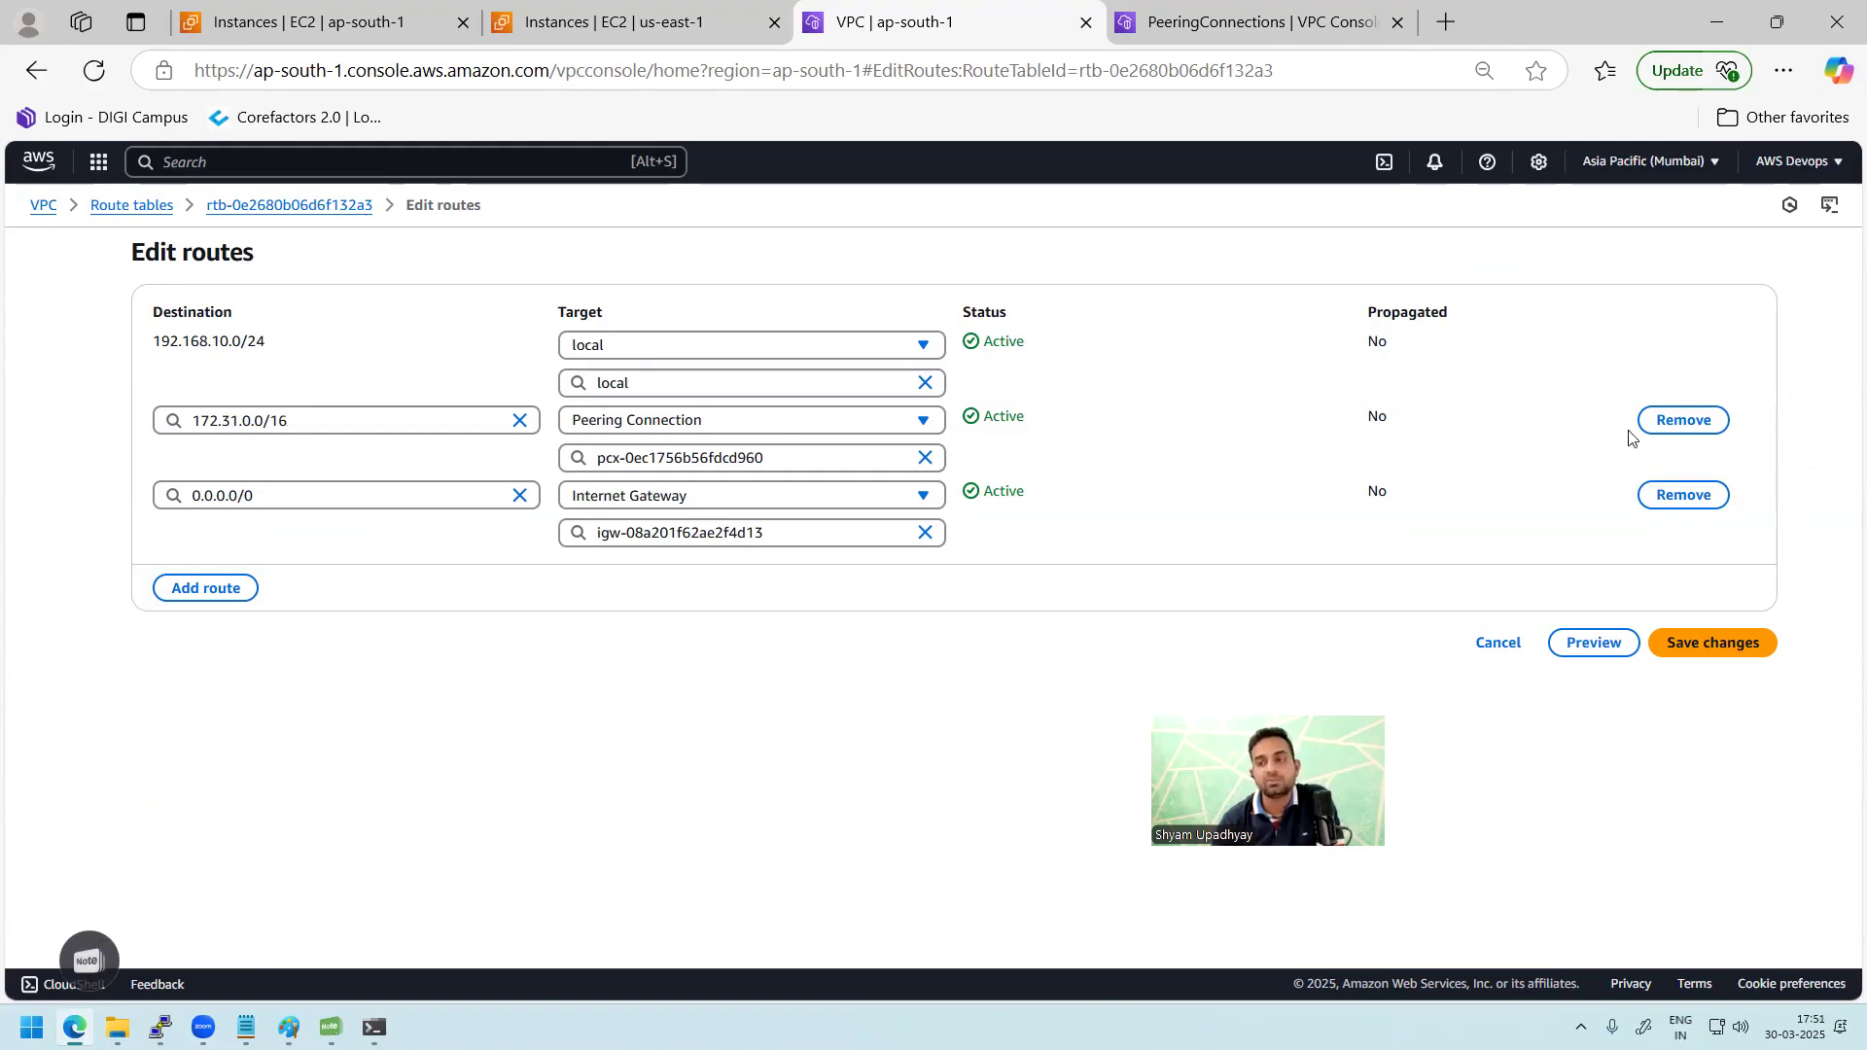
pyautogui.click(1672, 422)
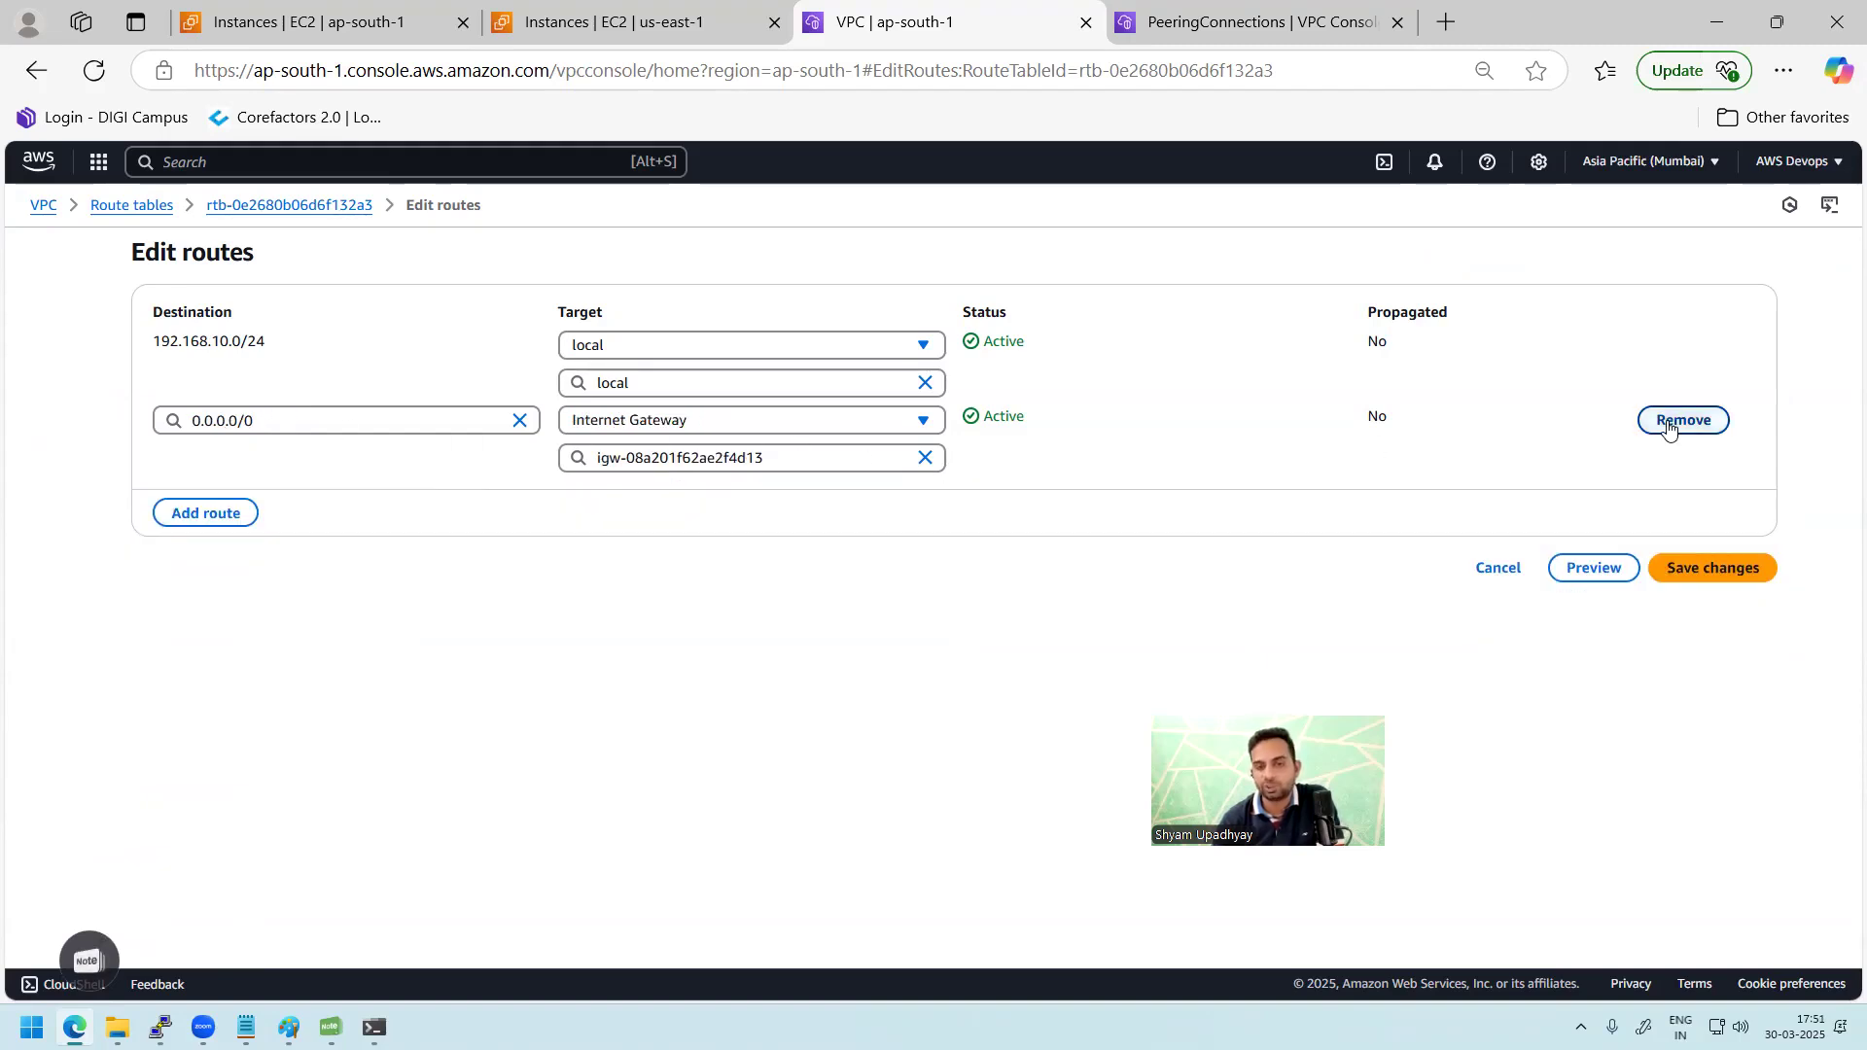
# Step: Add a 172.31.0.0/16 route targeting the Mumbai-to-Virginia peering connection, save the route table changes and dismiss the notice
pyautogui.click(213, 516)
pyautogui.click(302, 498)
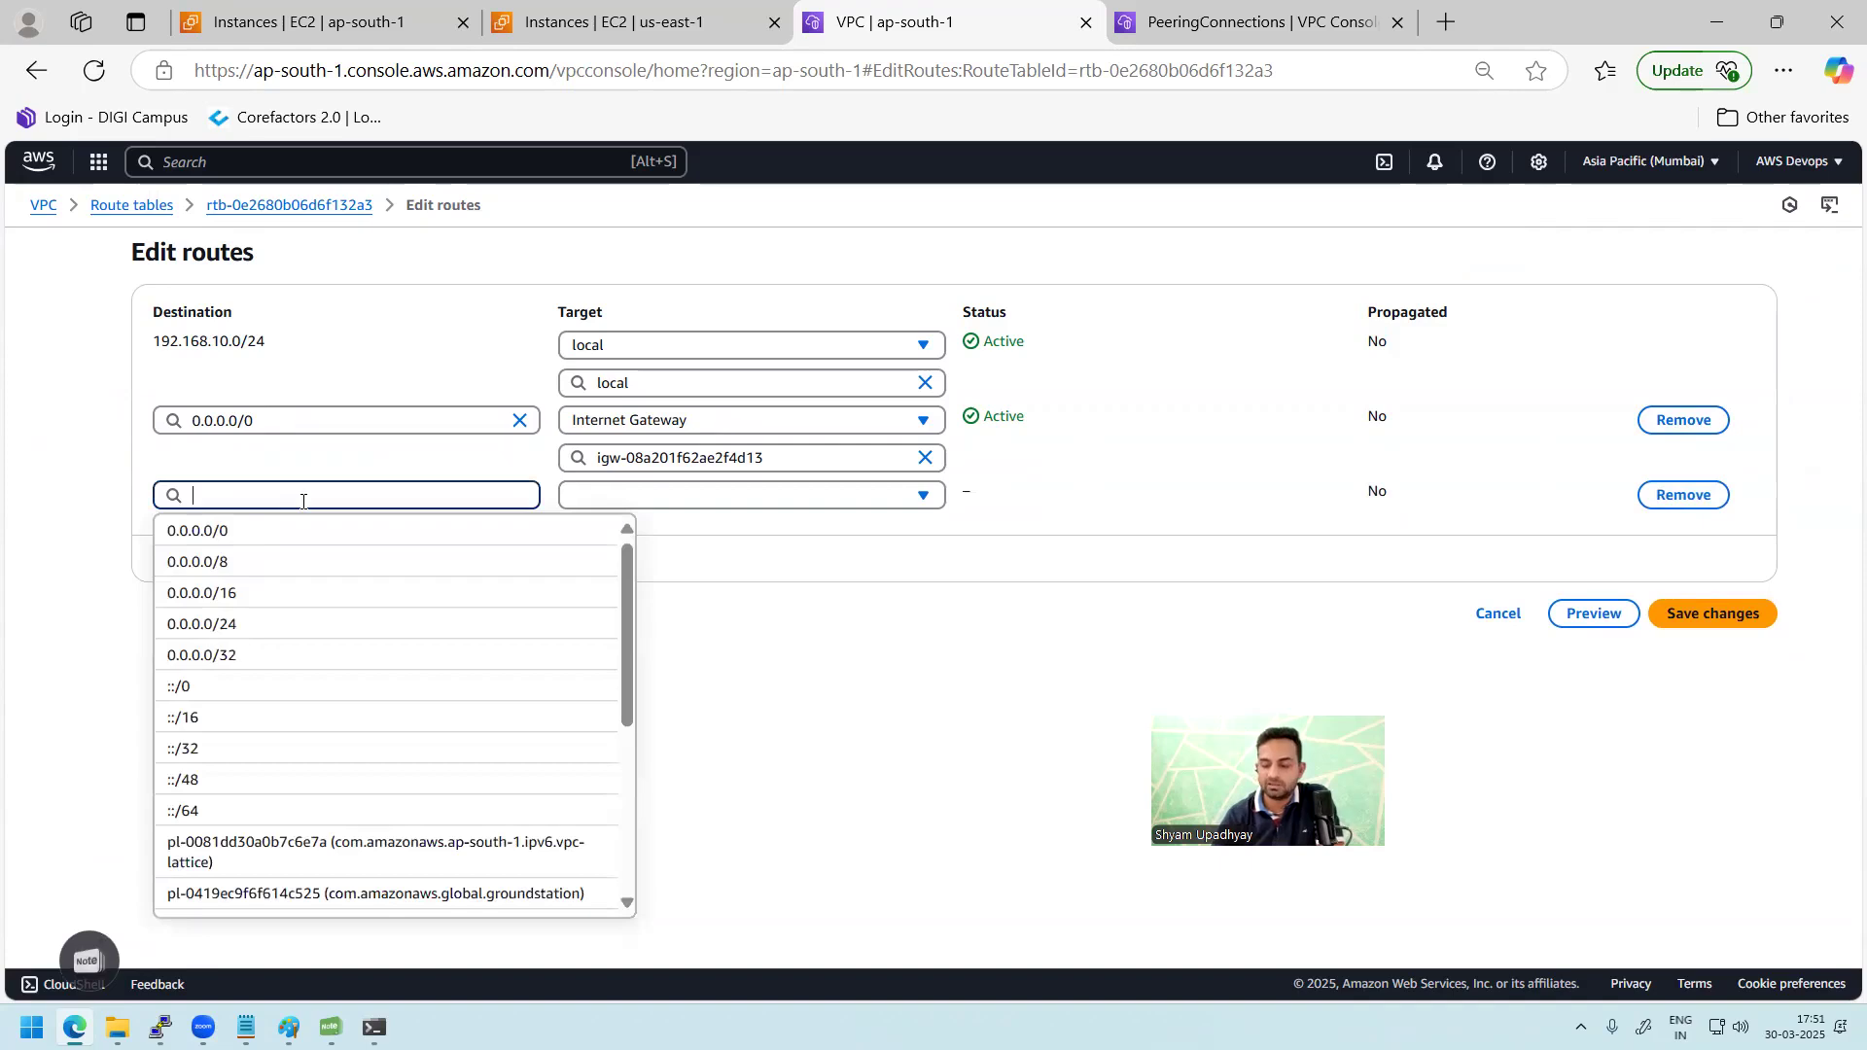
pyautogui.write('172.31')
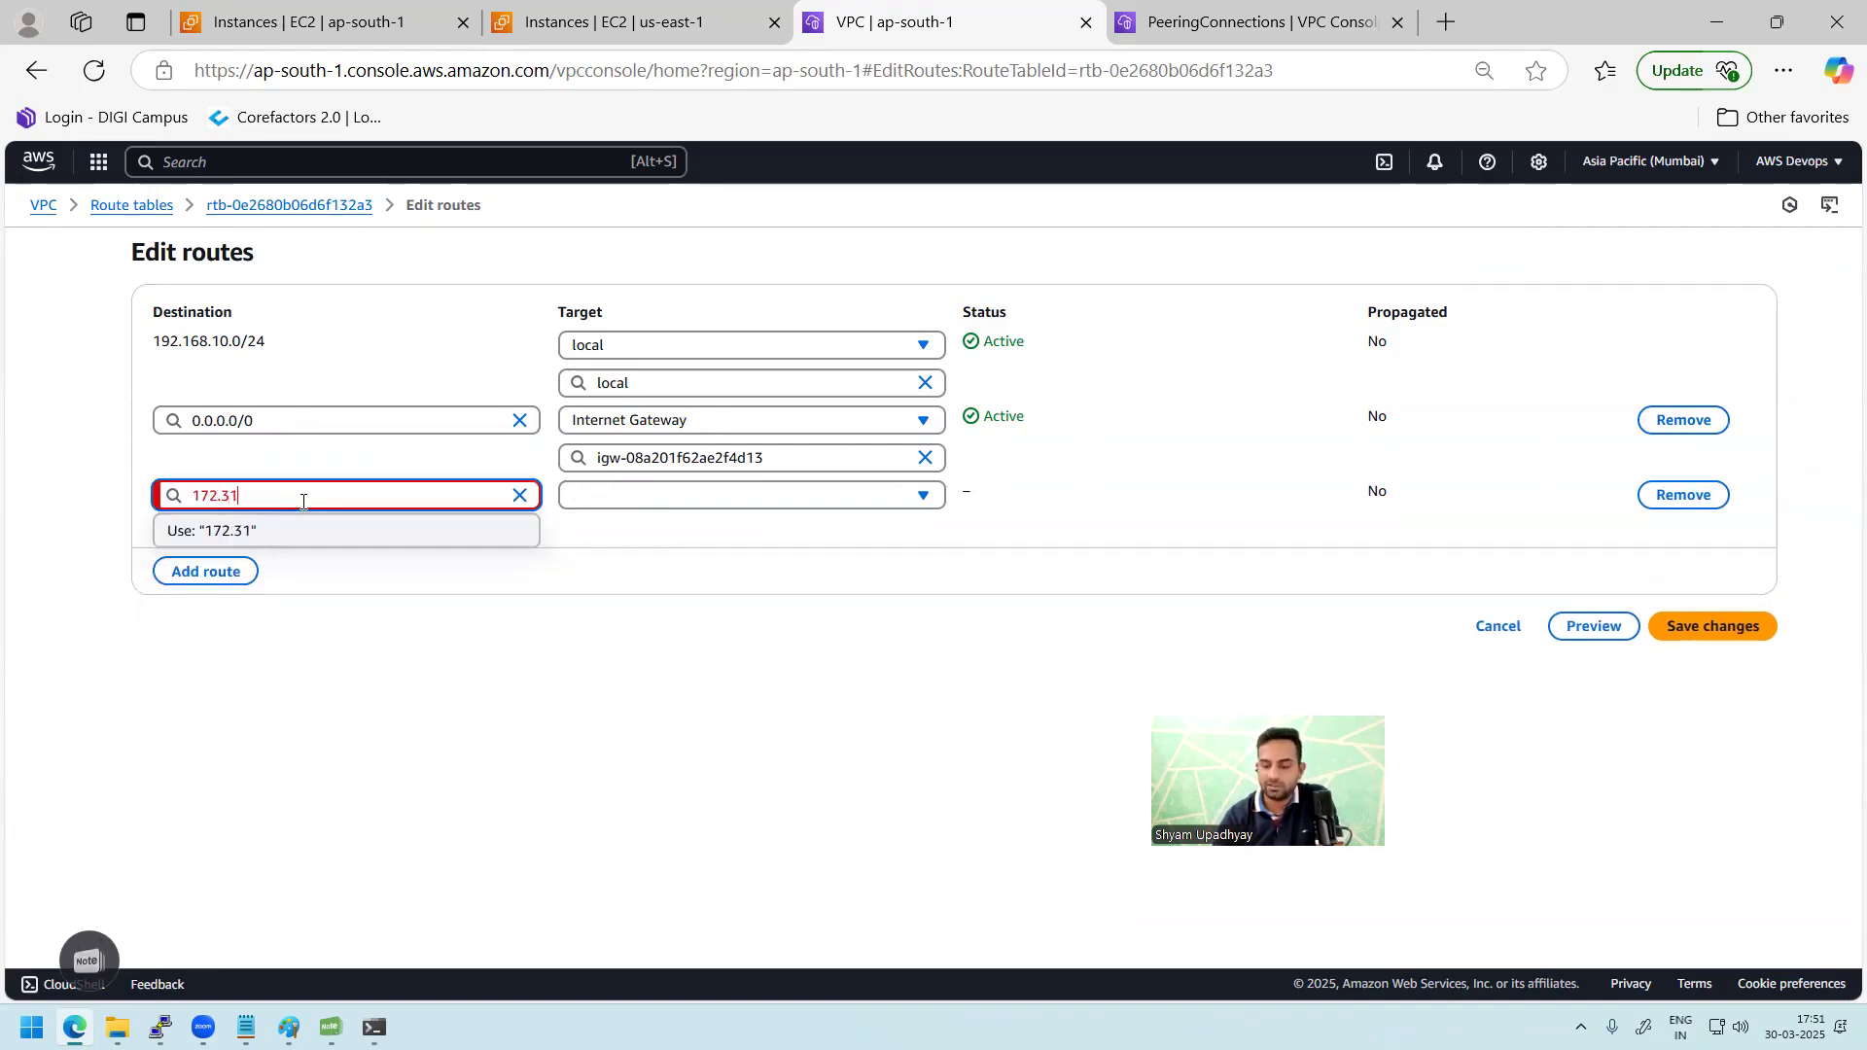
pyautogui.write('.0.0/16+')
pyautogui.press('BackSpace')
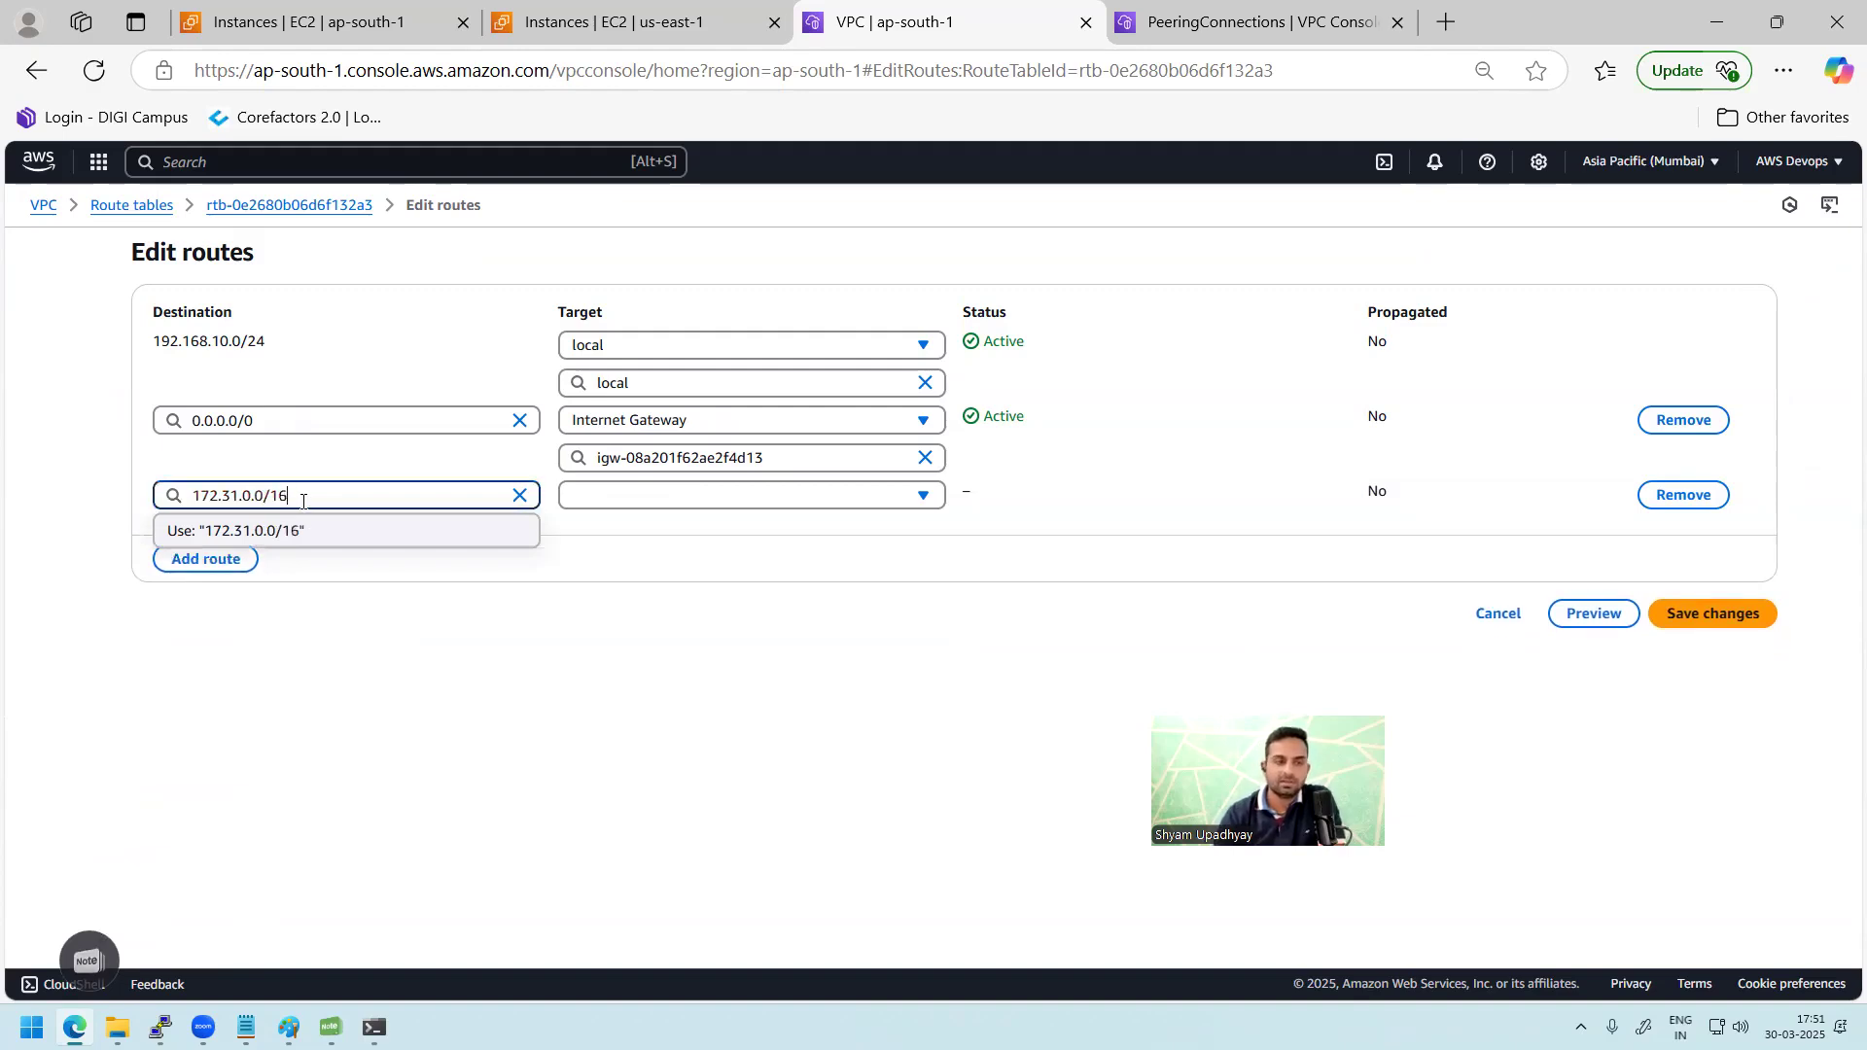
pyautogui.click(739, 498)
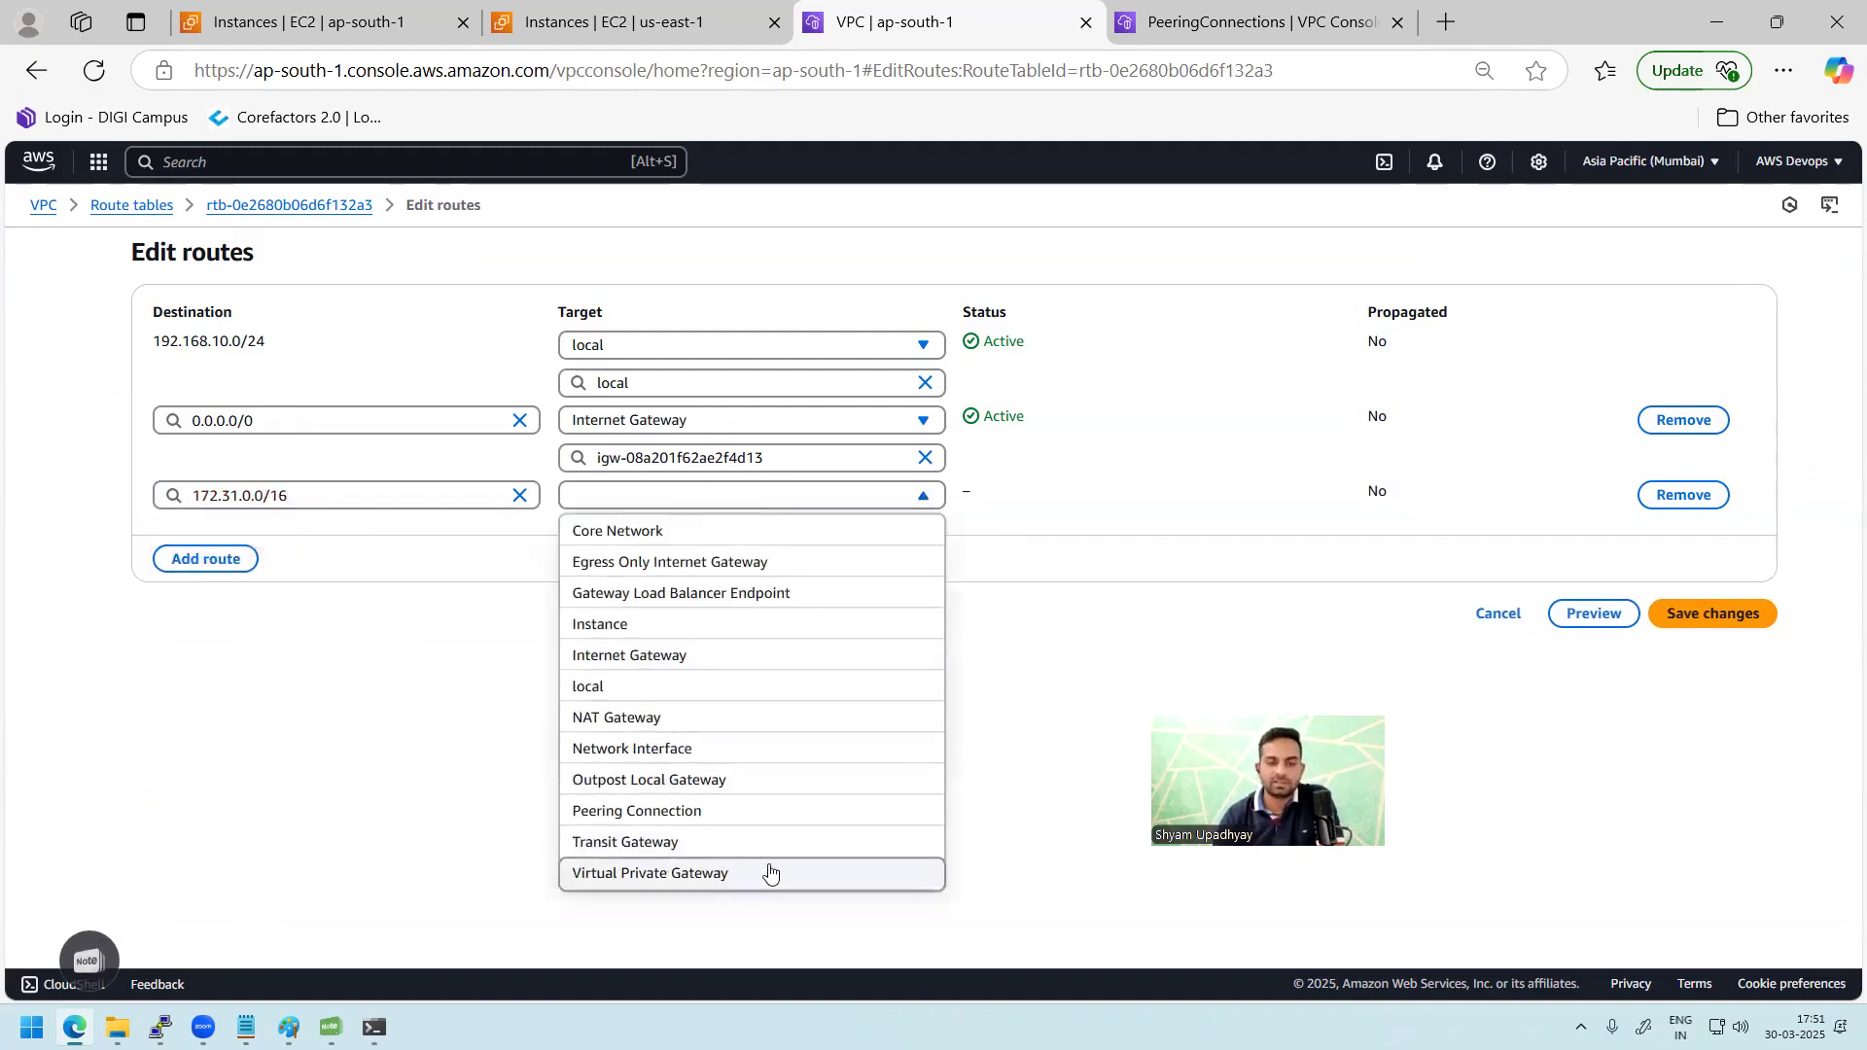
pyautogui.click(721, 813)
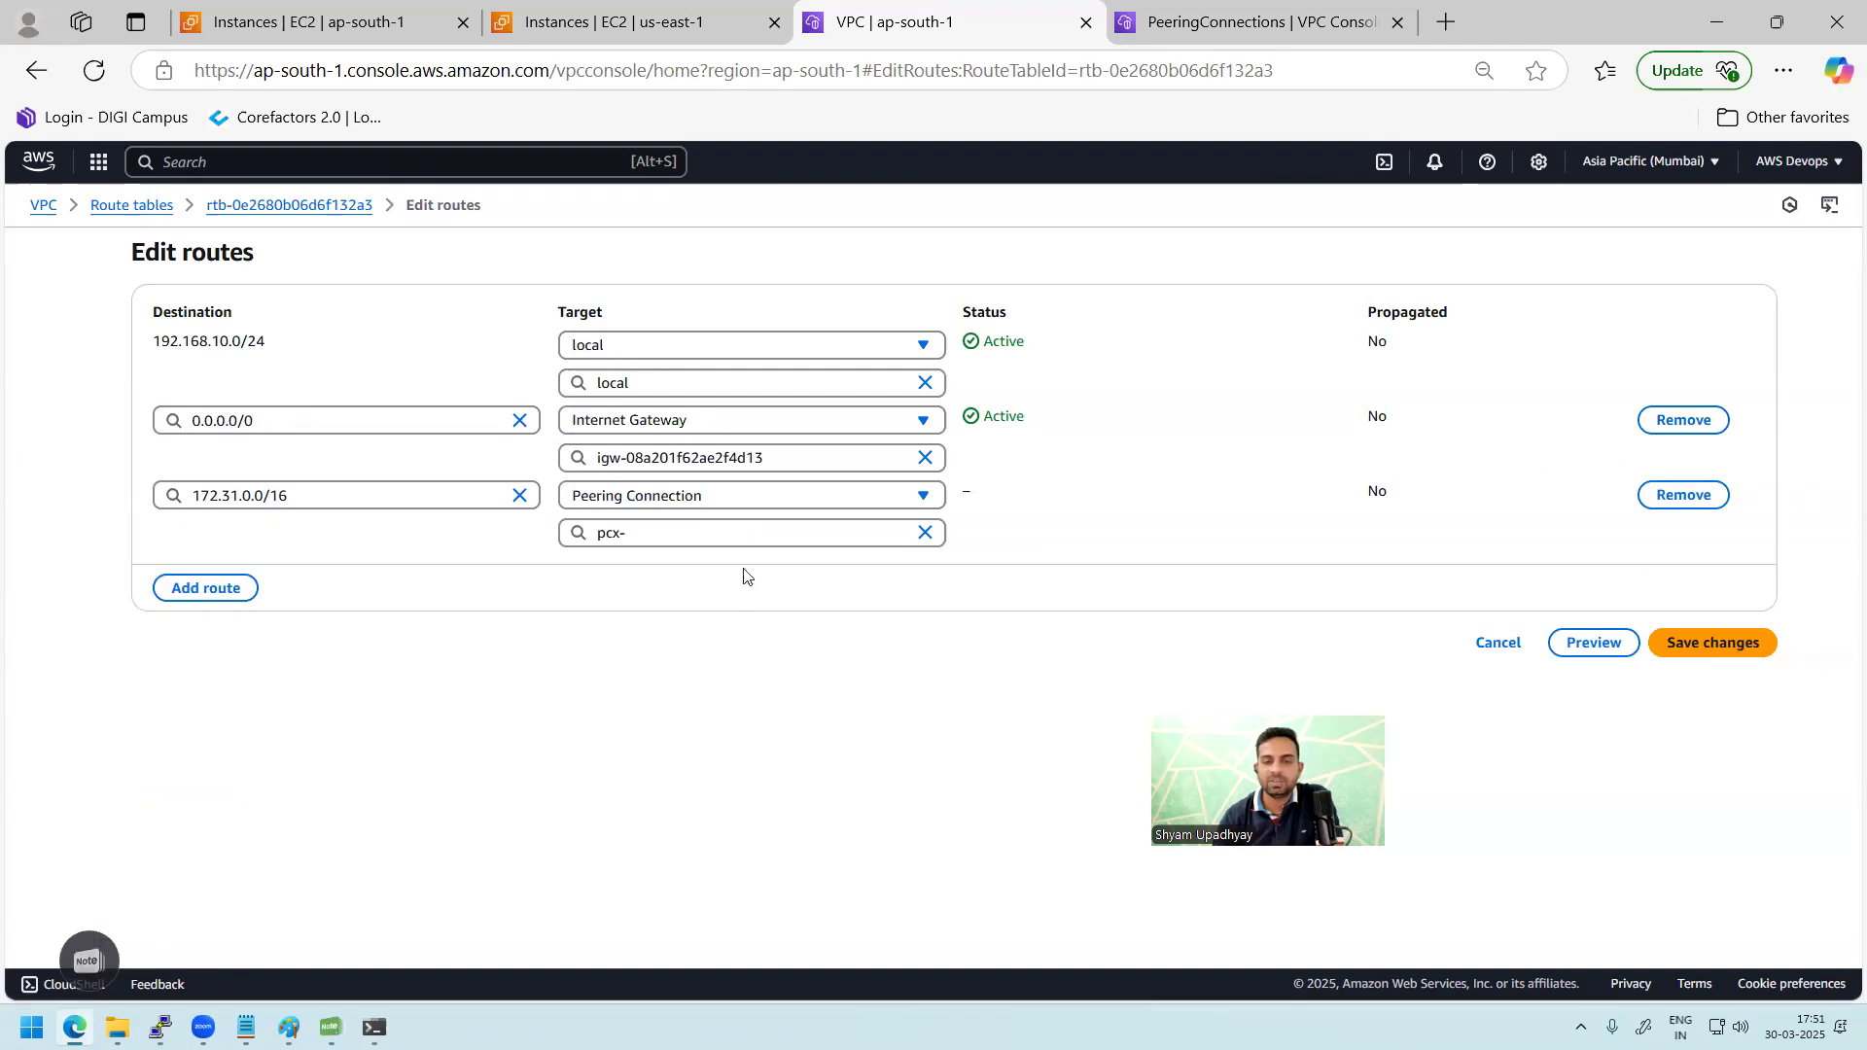
pyautogui.click(762, 533)
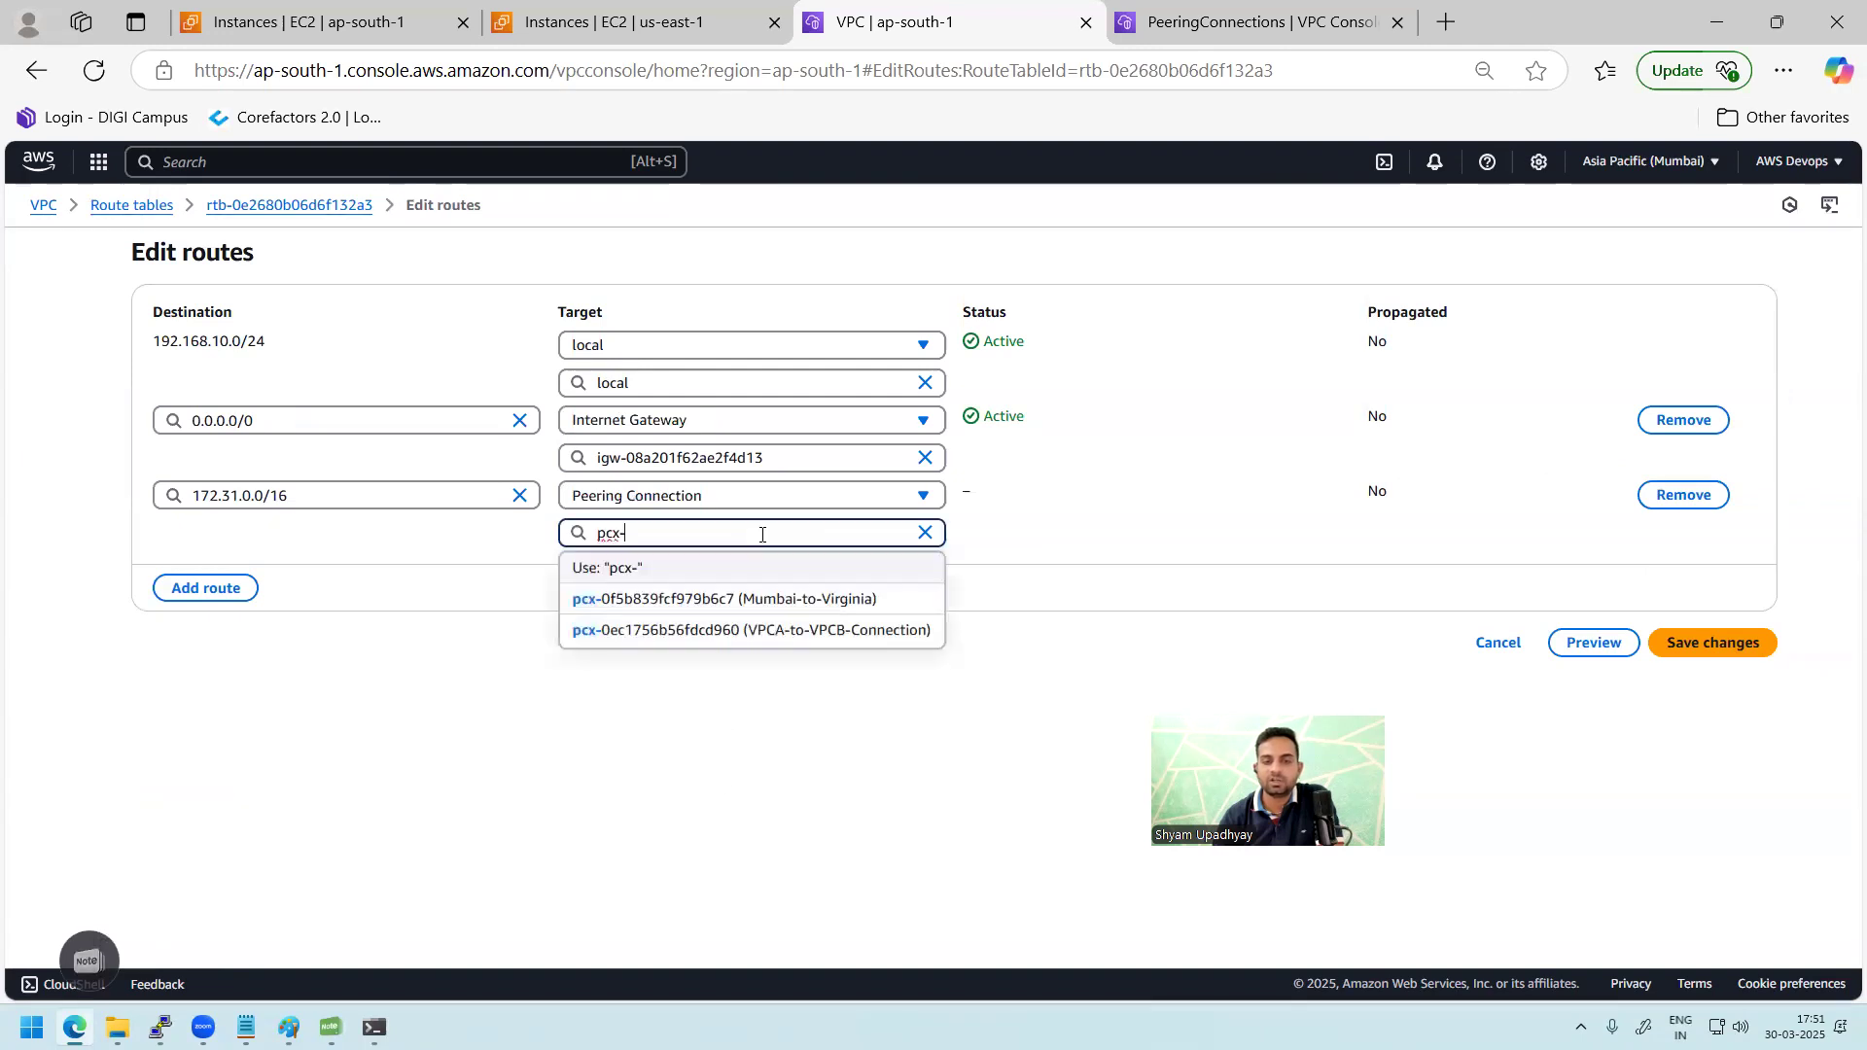
pyautogui.click(811, 601)
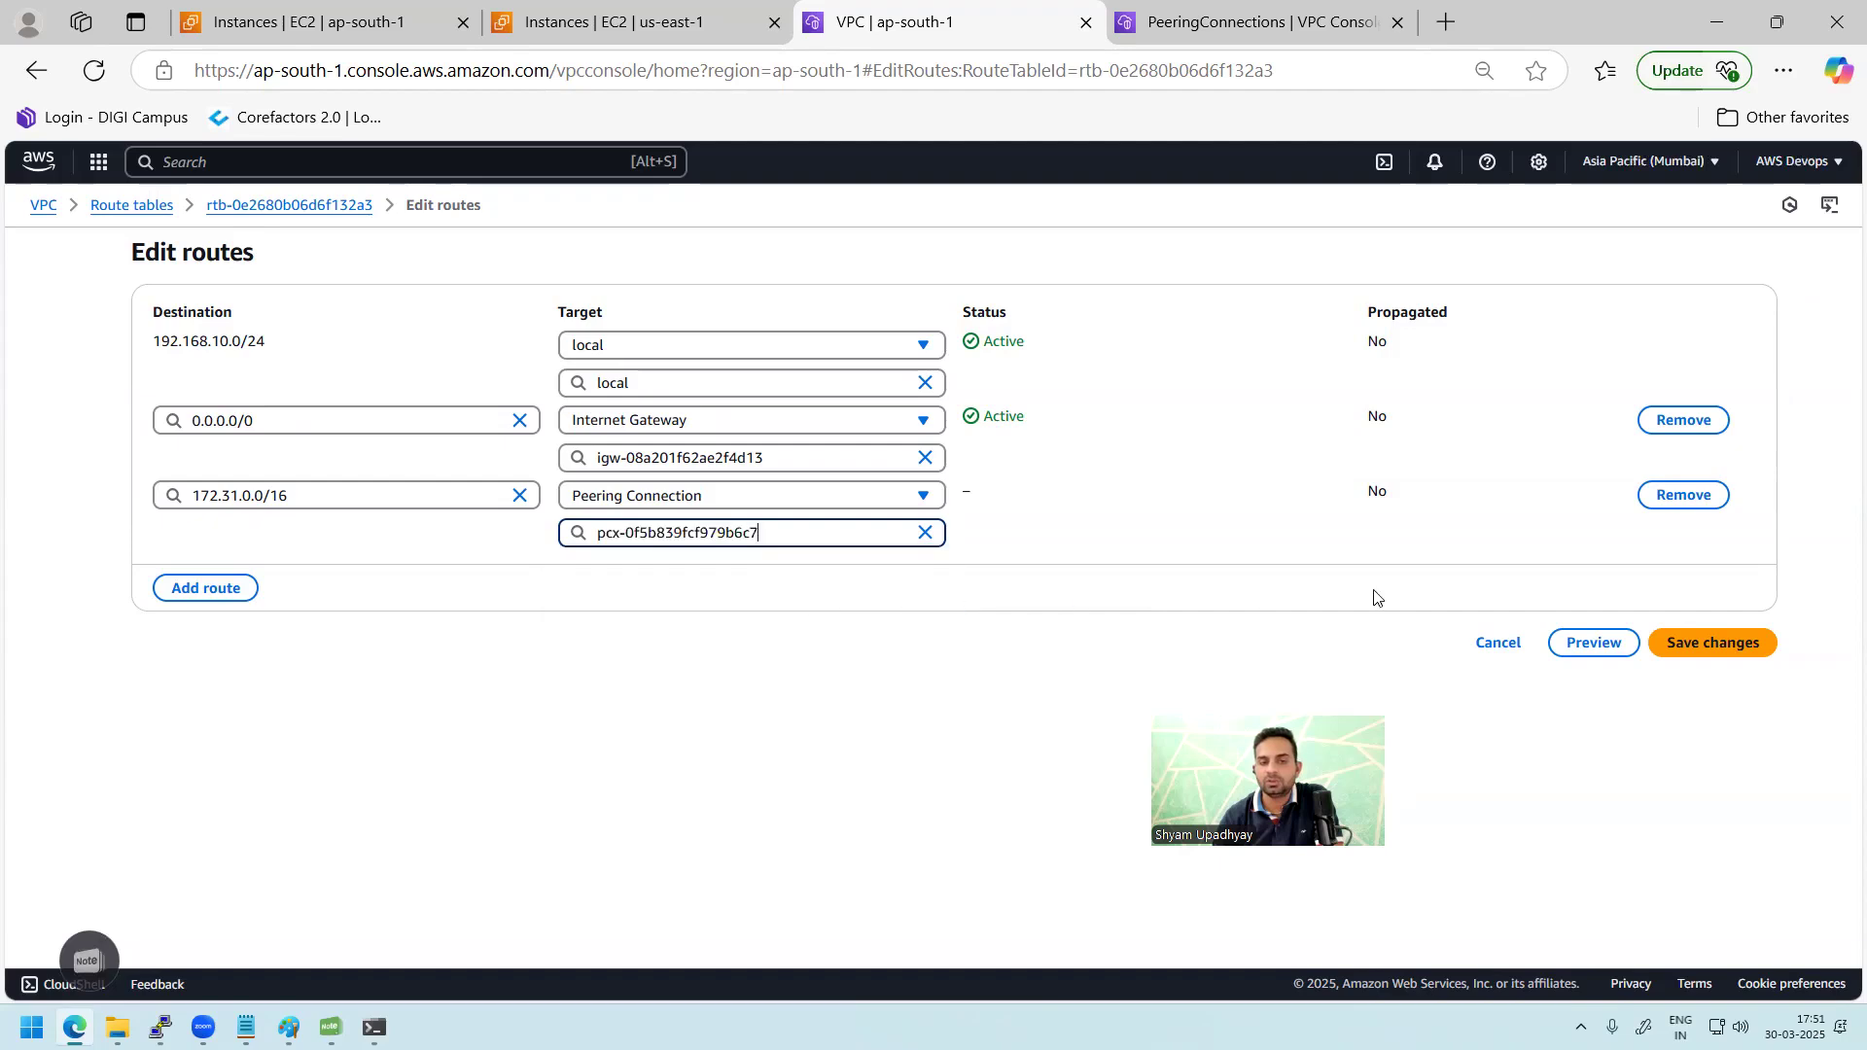
pyautogui.click(1745, 635)
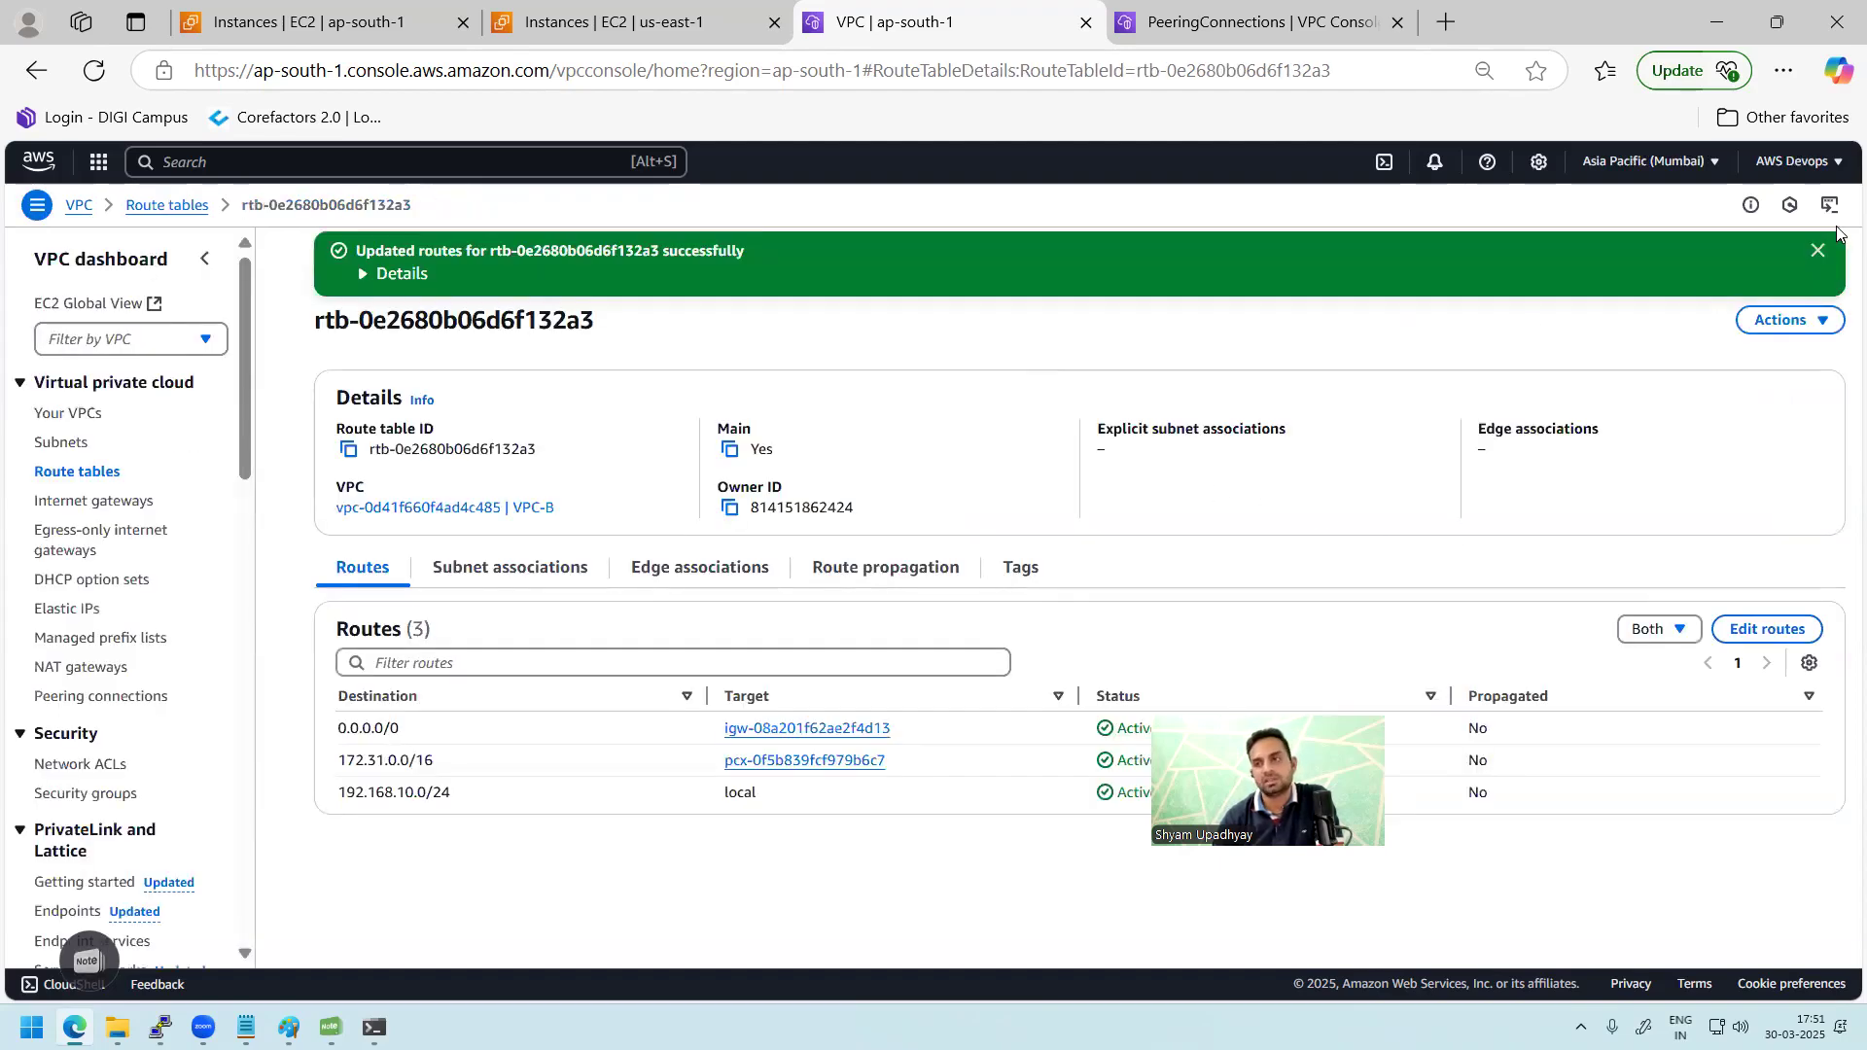
pyautogui.click(1818, 250)
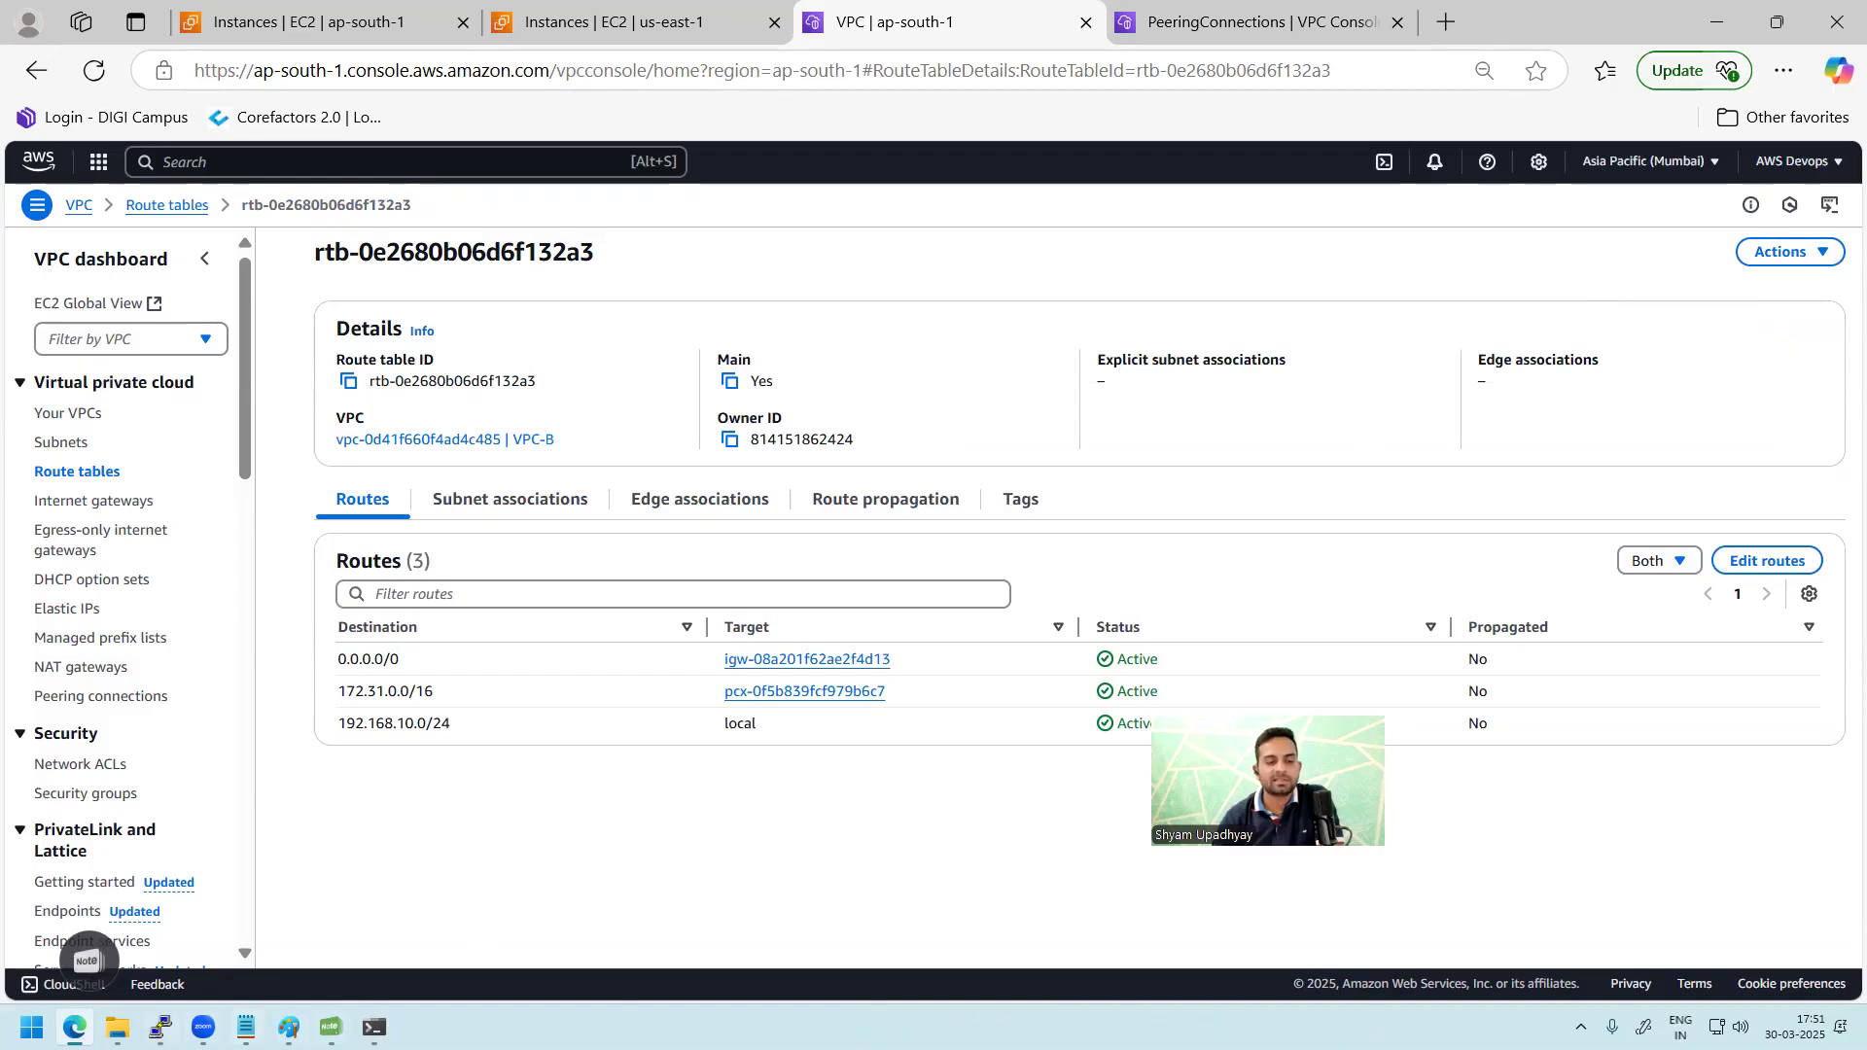
# Step: Check the running ping in the PuTTY terminal and look up Server1-VPCA's subnet ID in the us-east-1 EC2 instance details in the browser
pyautogui.click(161, 1026)
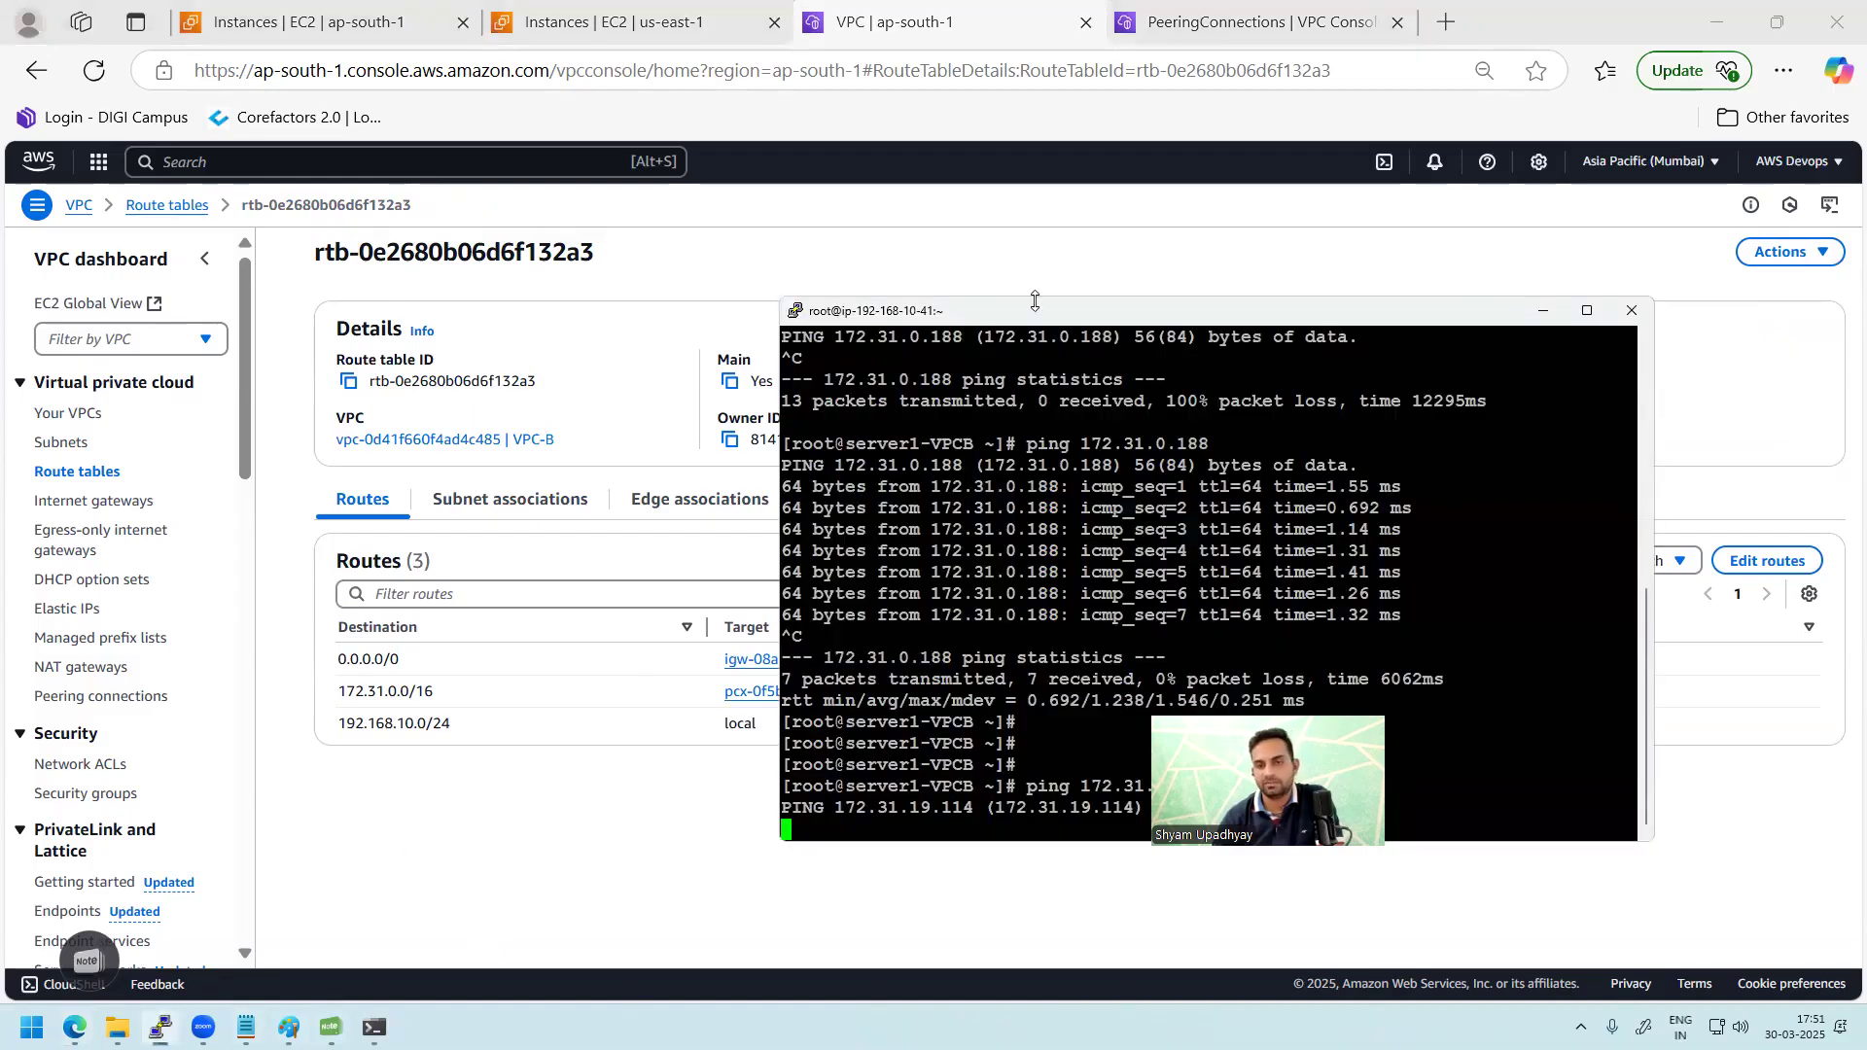
pyautogui.moveTo(1040, 316); pyautogui.dragTo(652, 309)
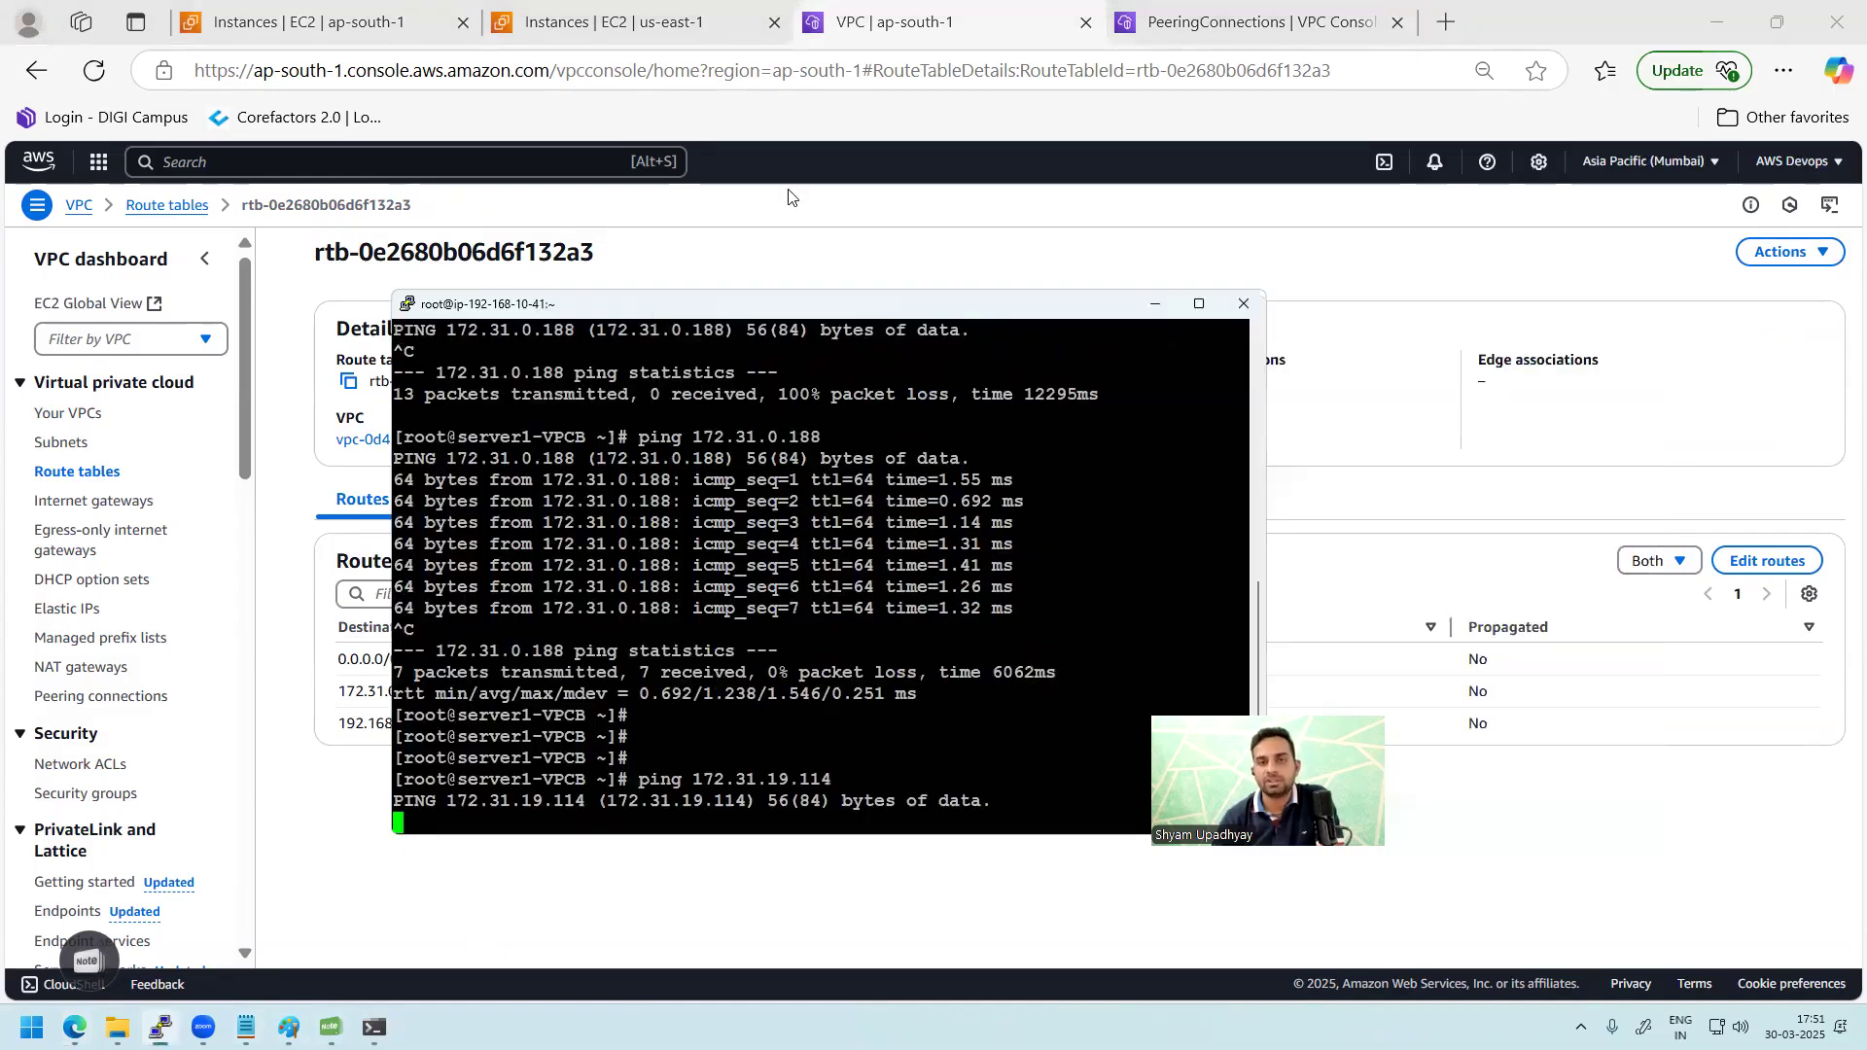
pyautogui.click(1227, 21)
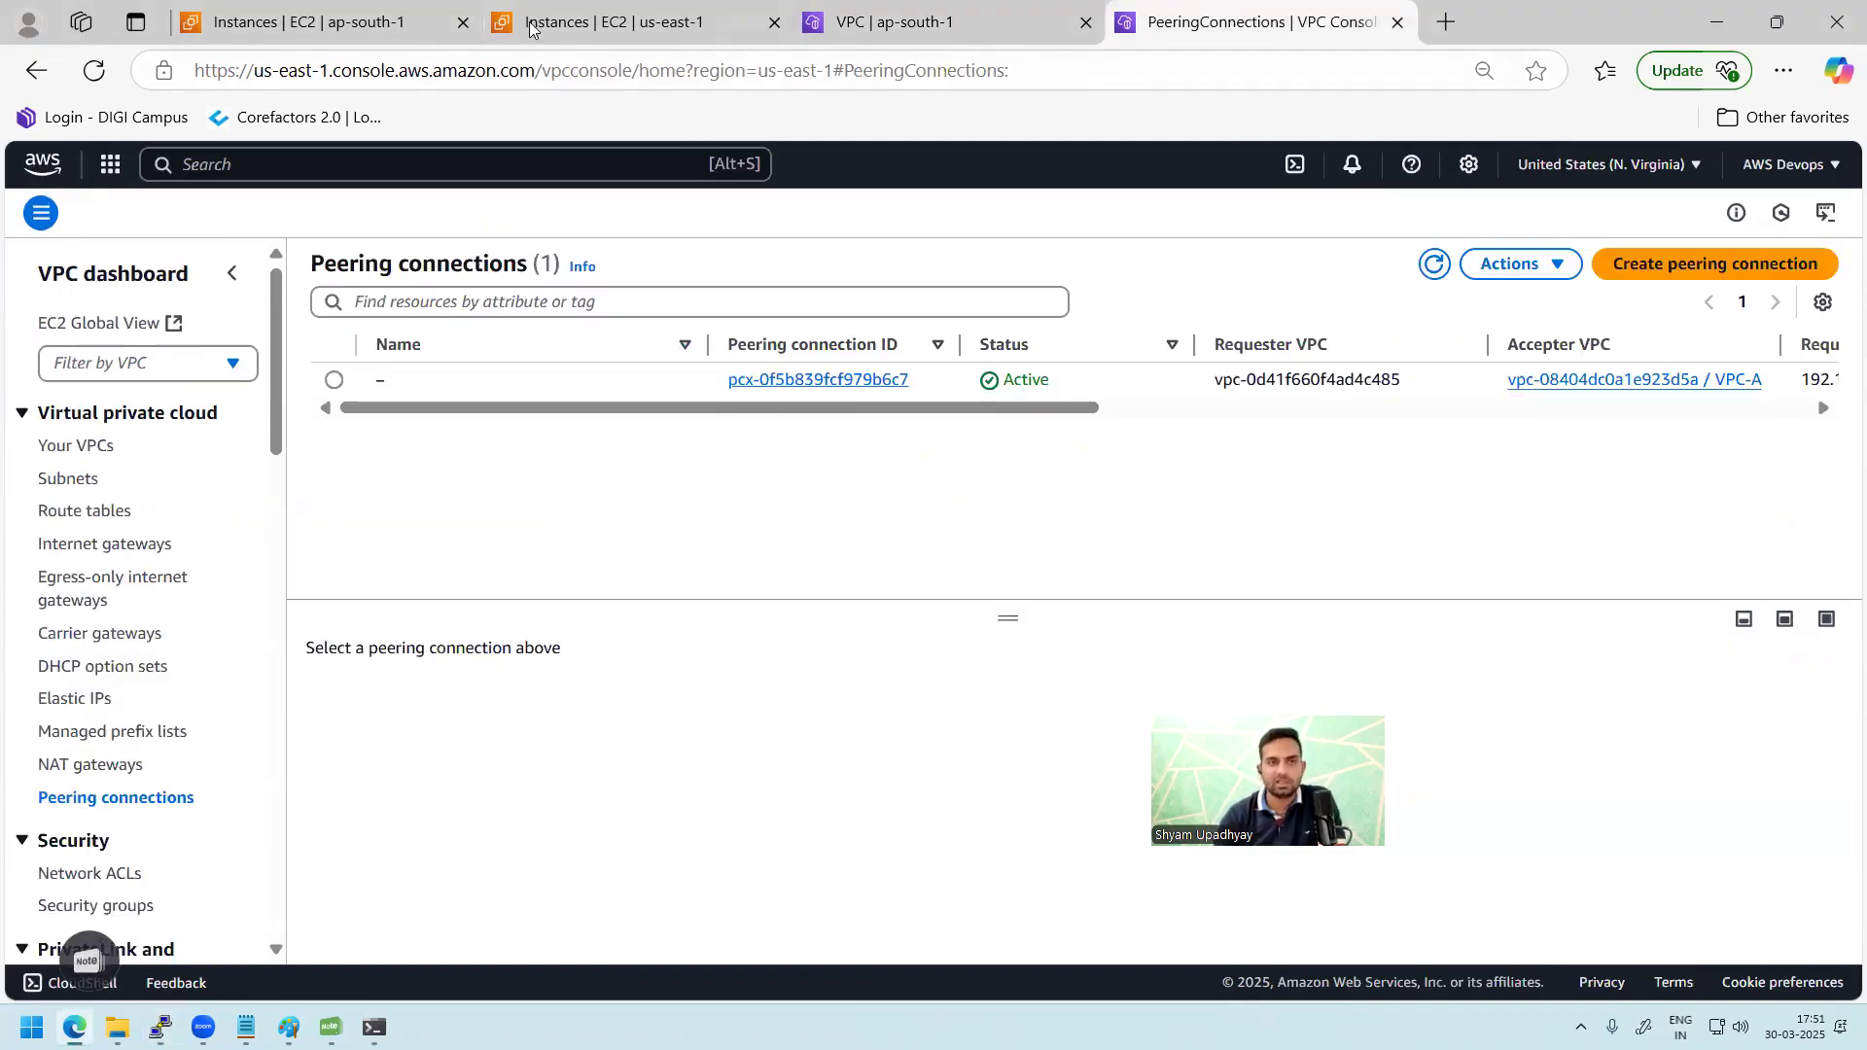
pyautogui.click(619, 23)
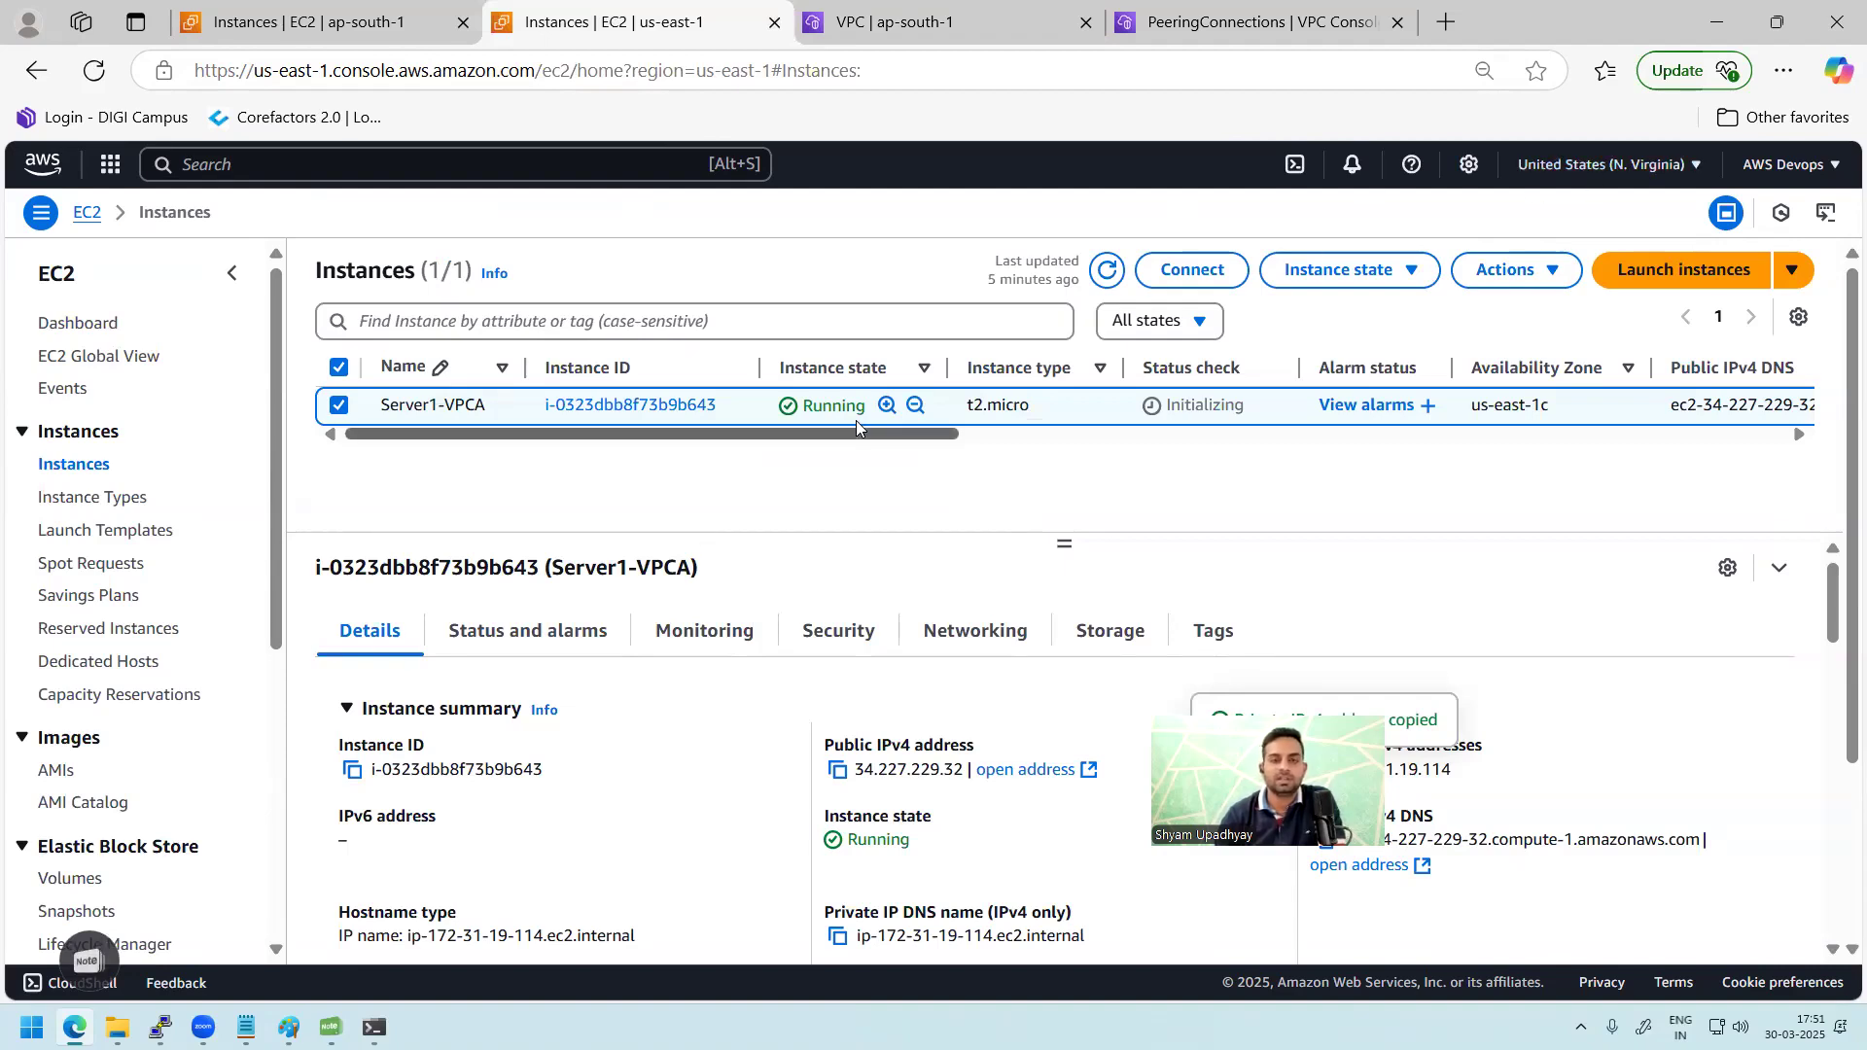
pyautogui.click(1485, 72)
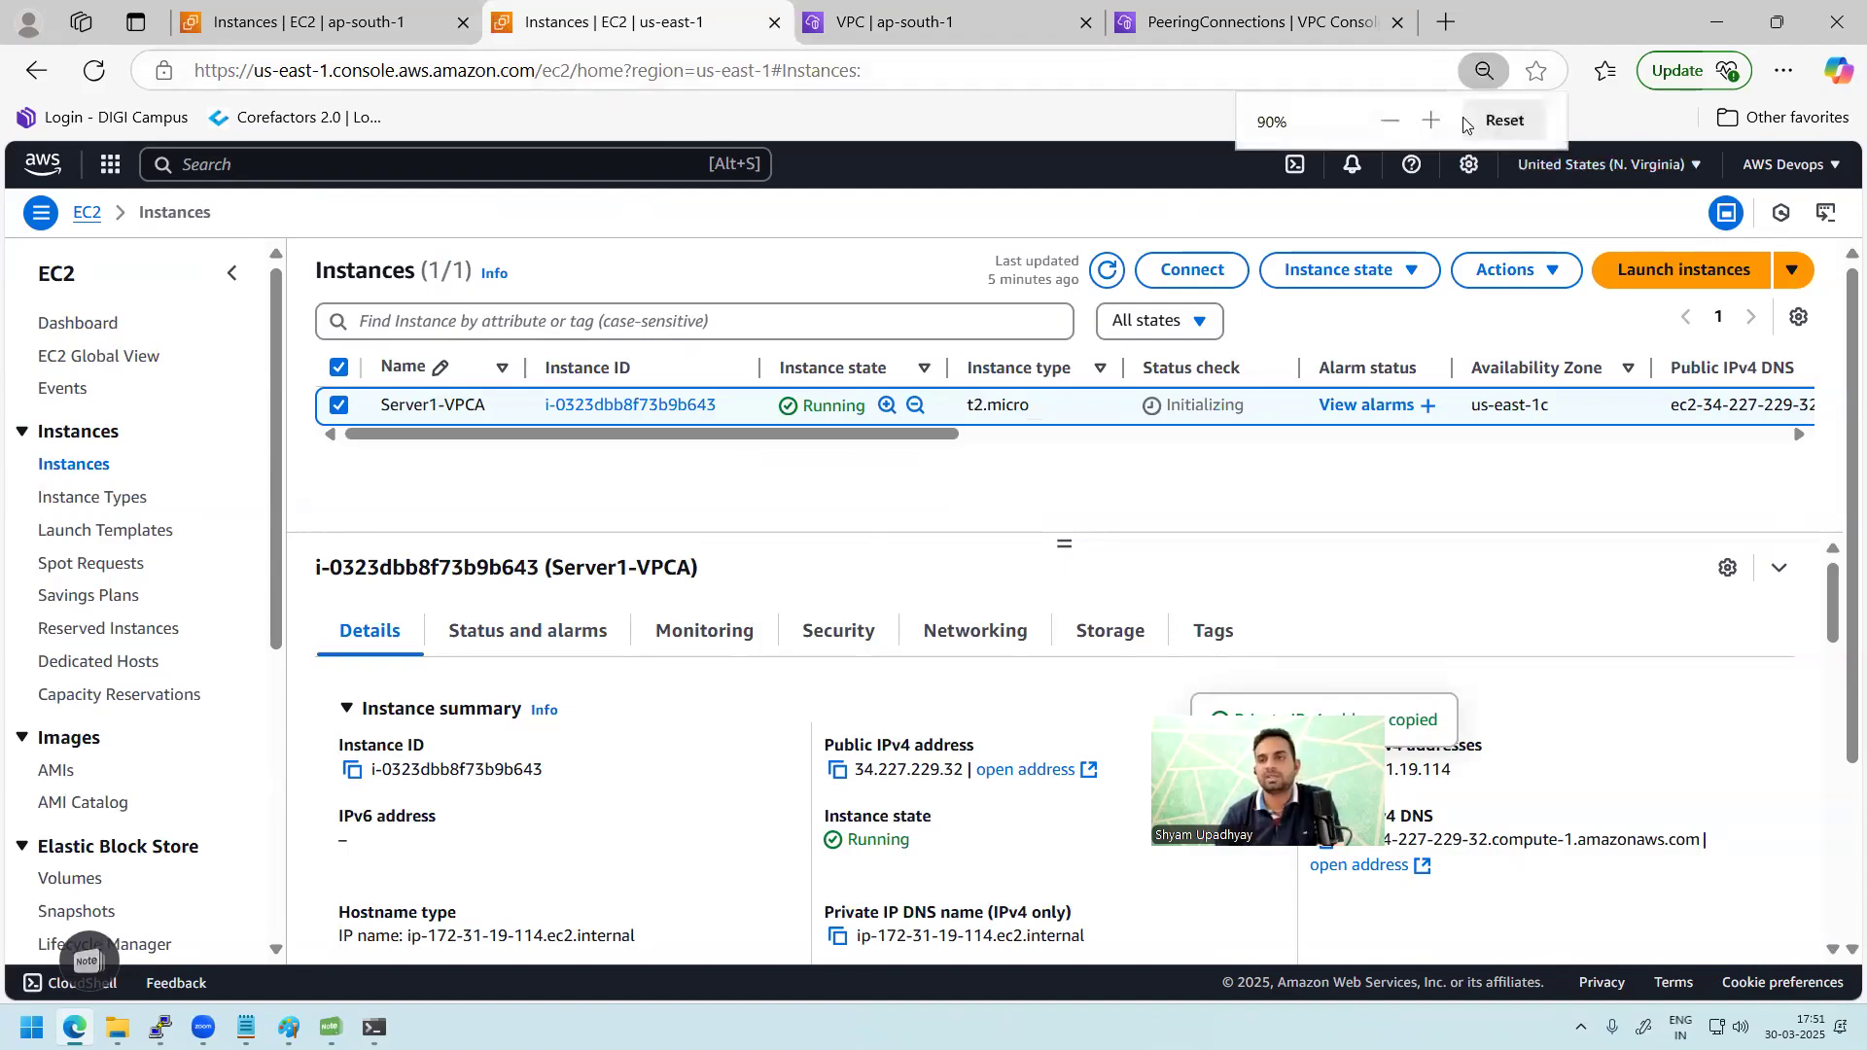
pyautogui.click(1389, 120)
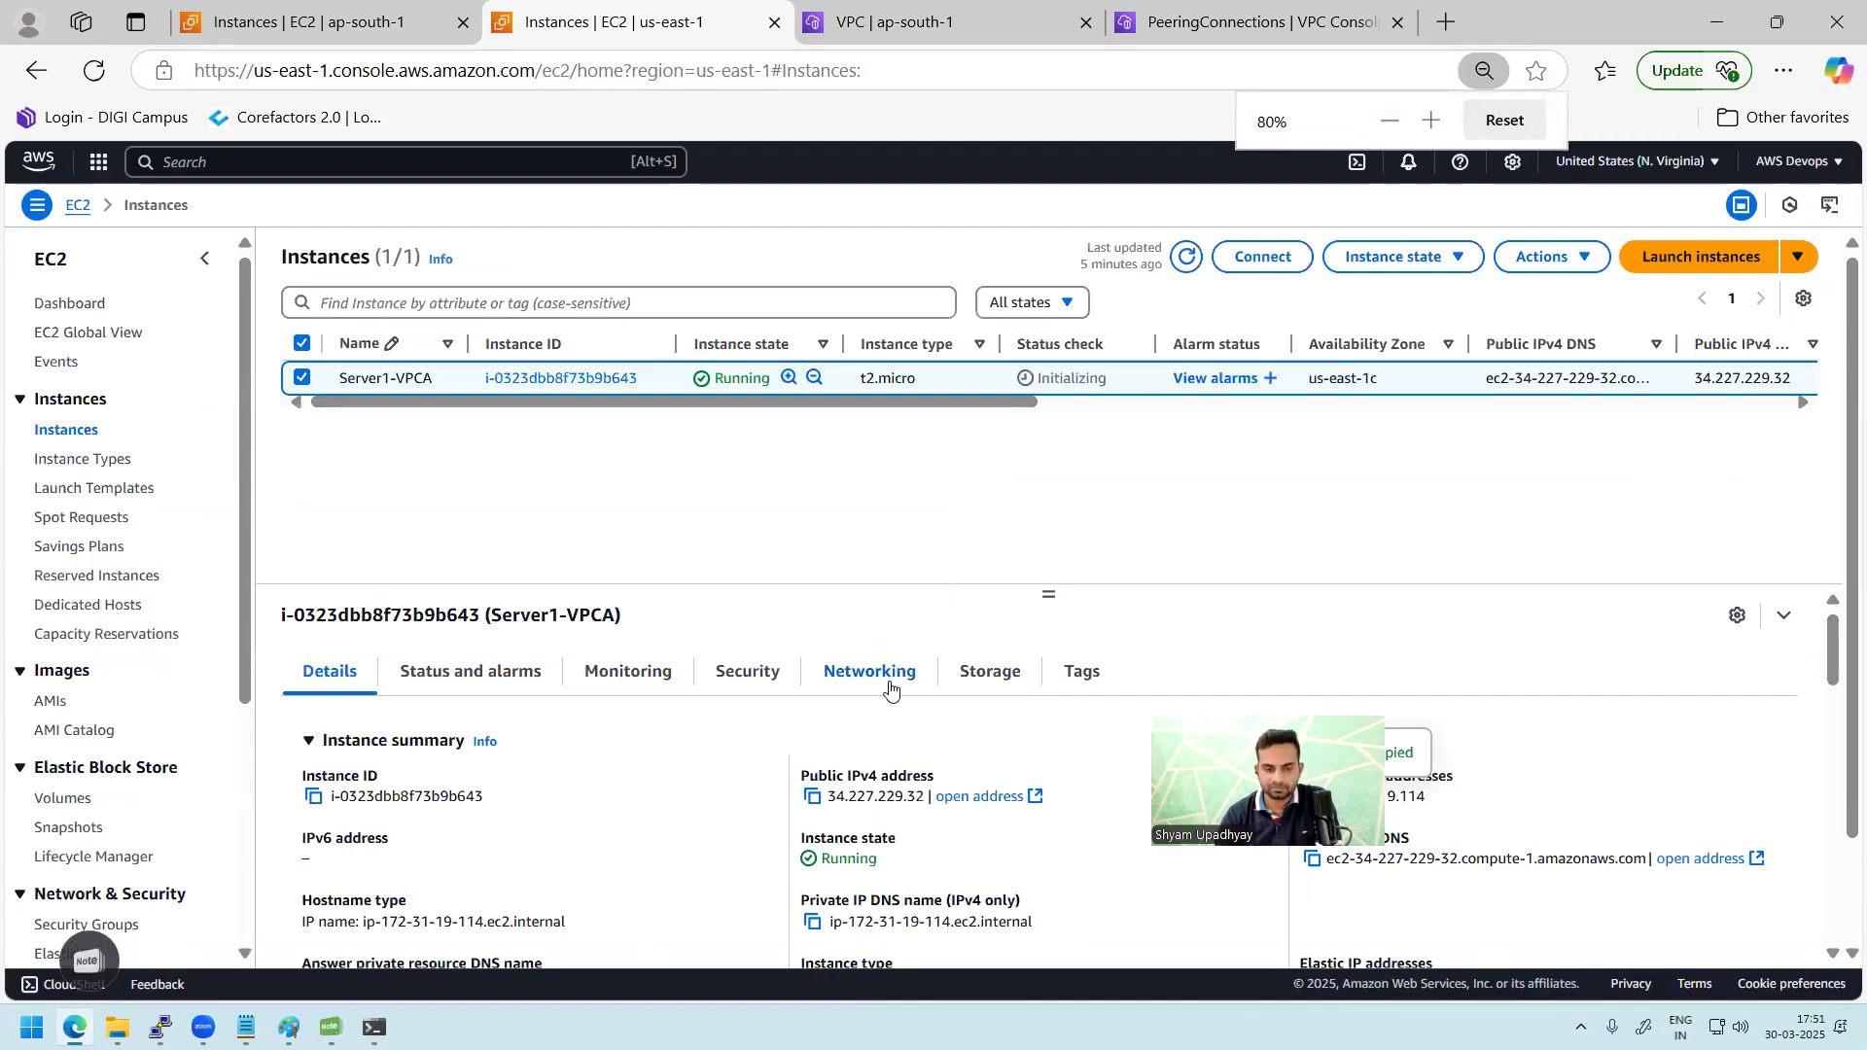
pyautogui.moveTo(1834, 649); pyautogui.dragTo(1833, 688)
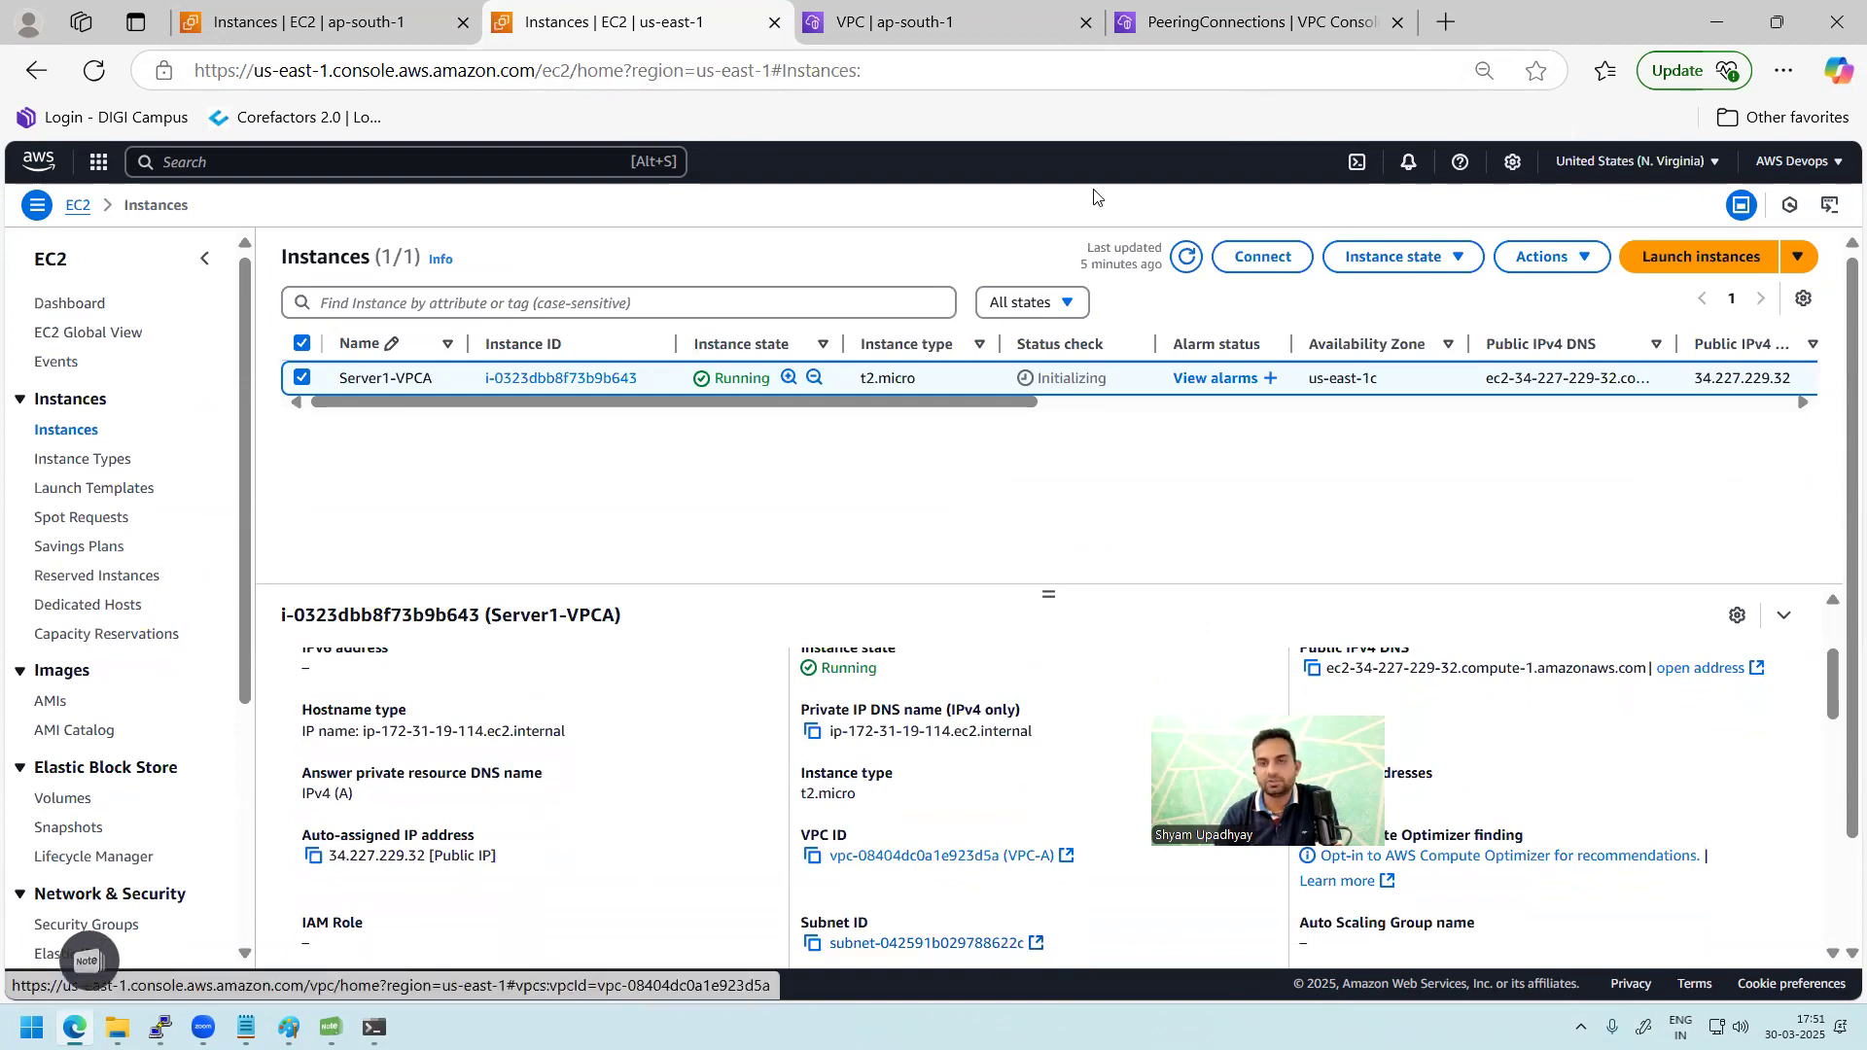
# Step: Examine the route table associated with Server1-VPCA's subnet, 172.31.16.0/20, in the us-east-1 VPC console
pyautogui.click(1264, 23)
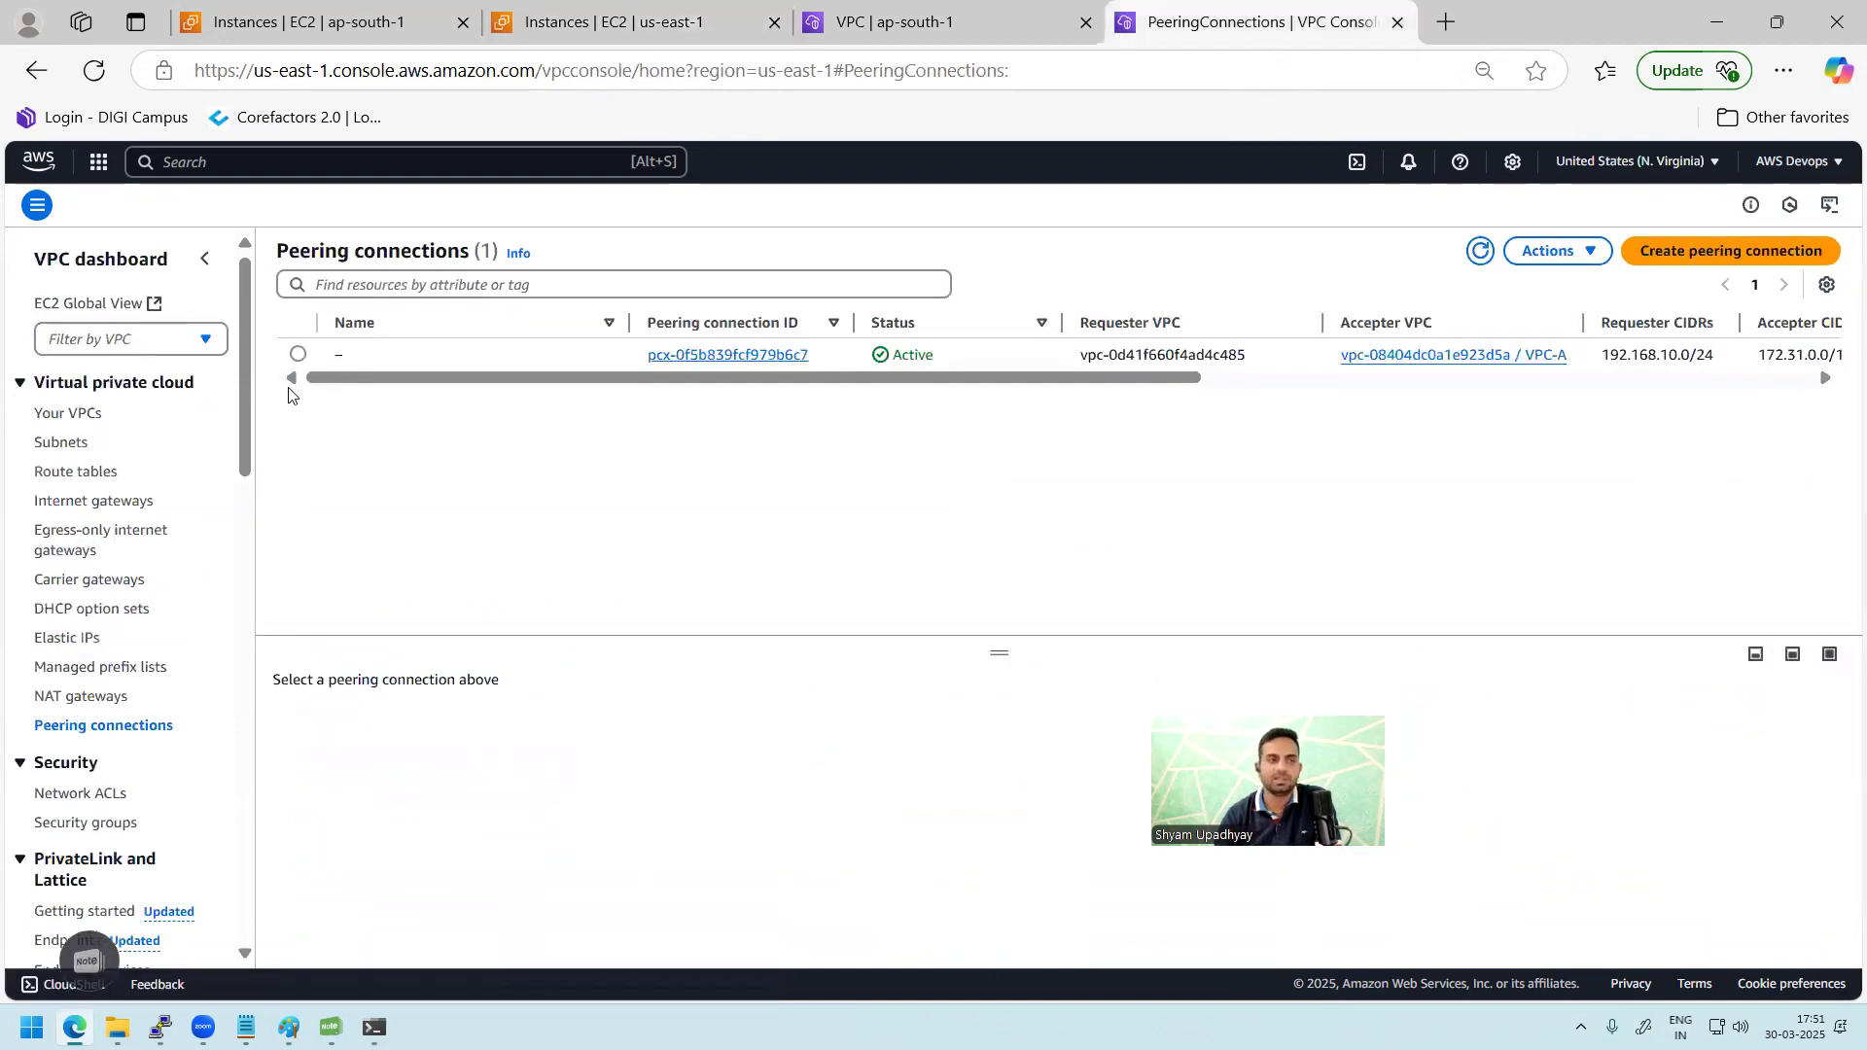
pyautogui.click(62, 444)
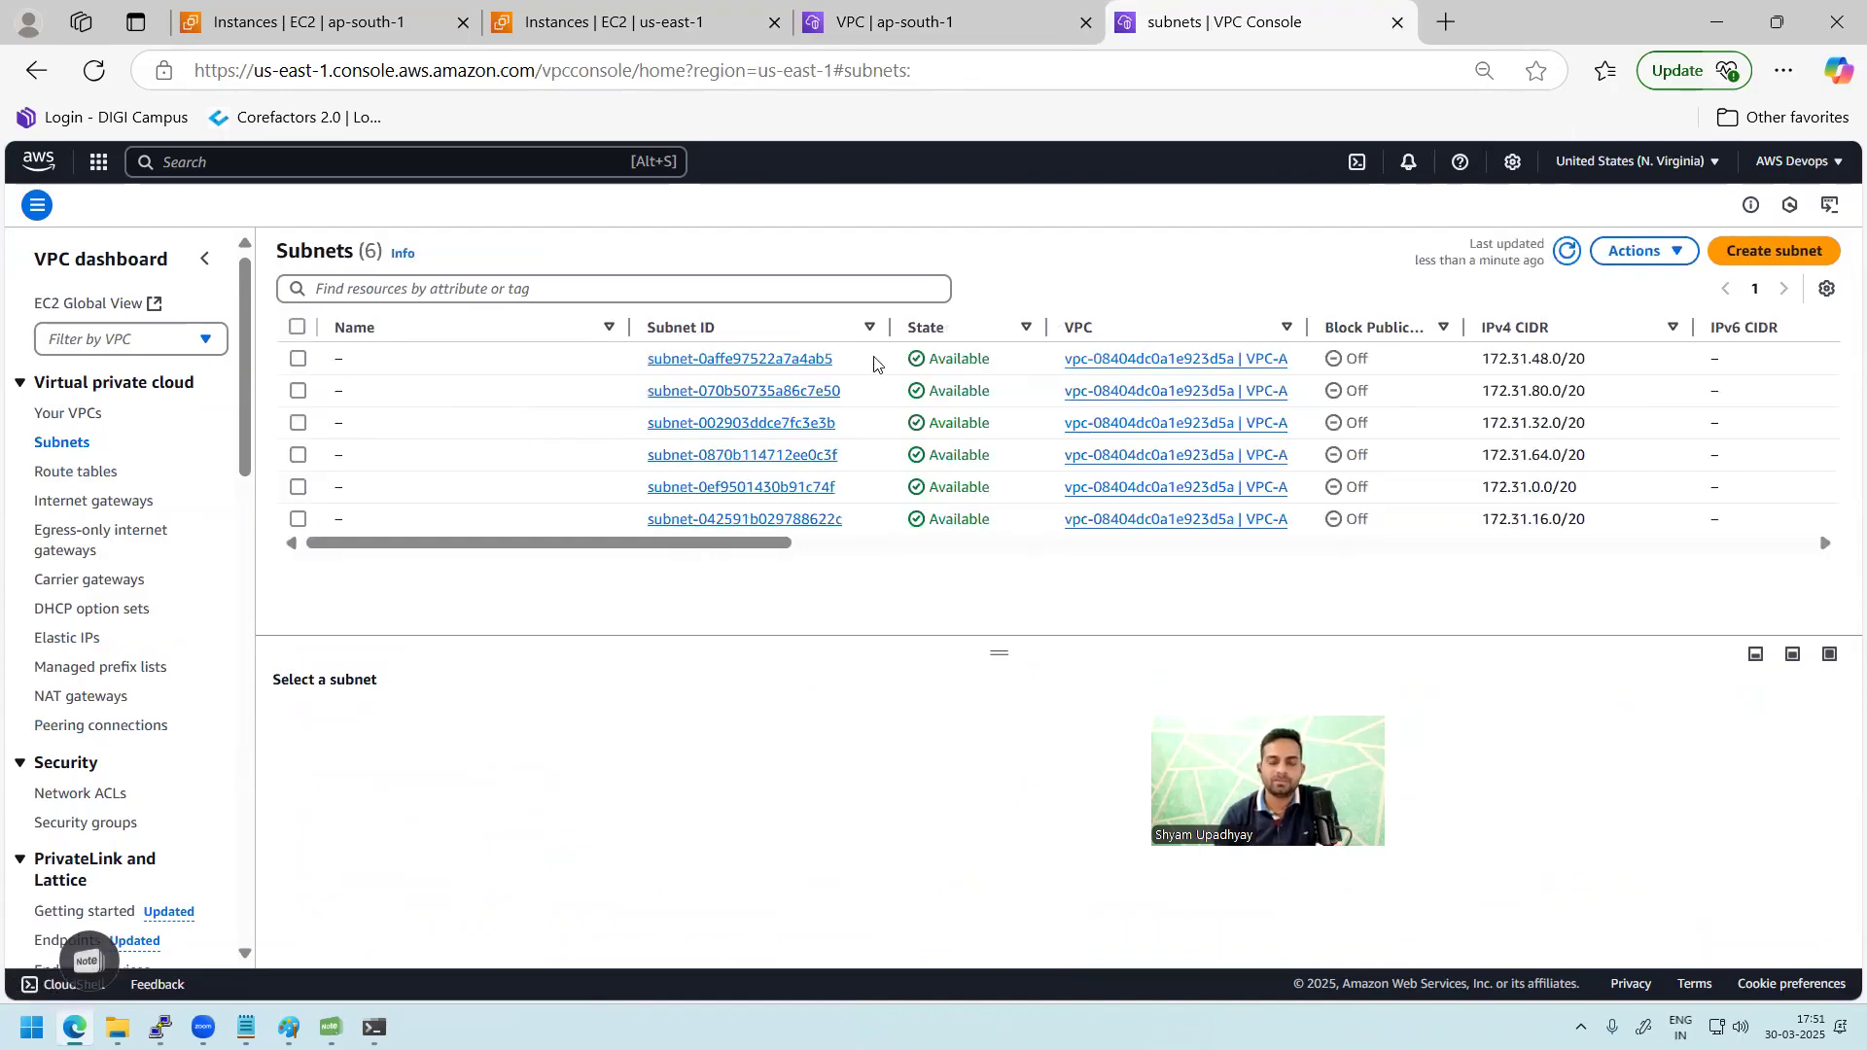
pyautogui.click(859, 525)
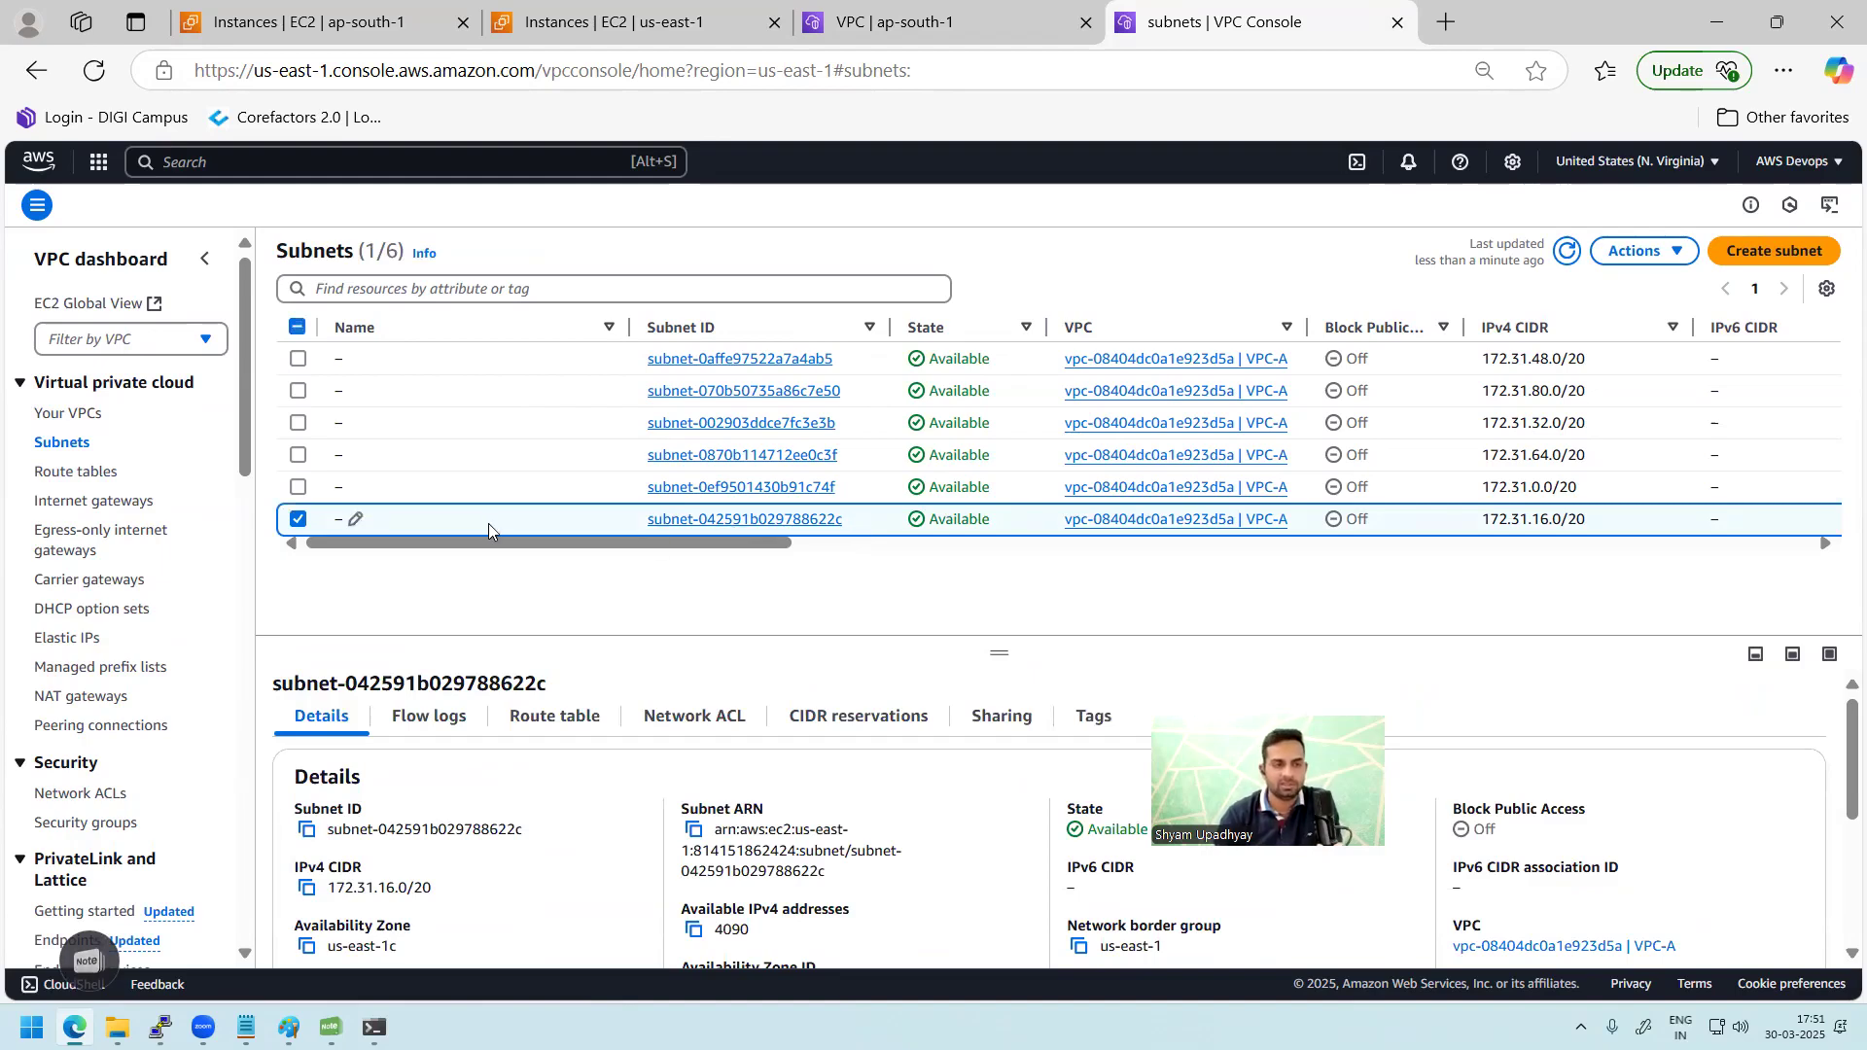
pyautogui.click(503, 724)
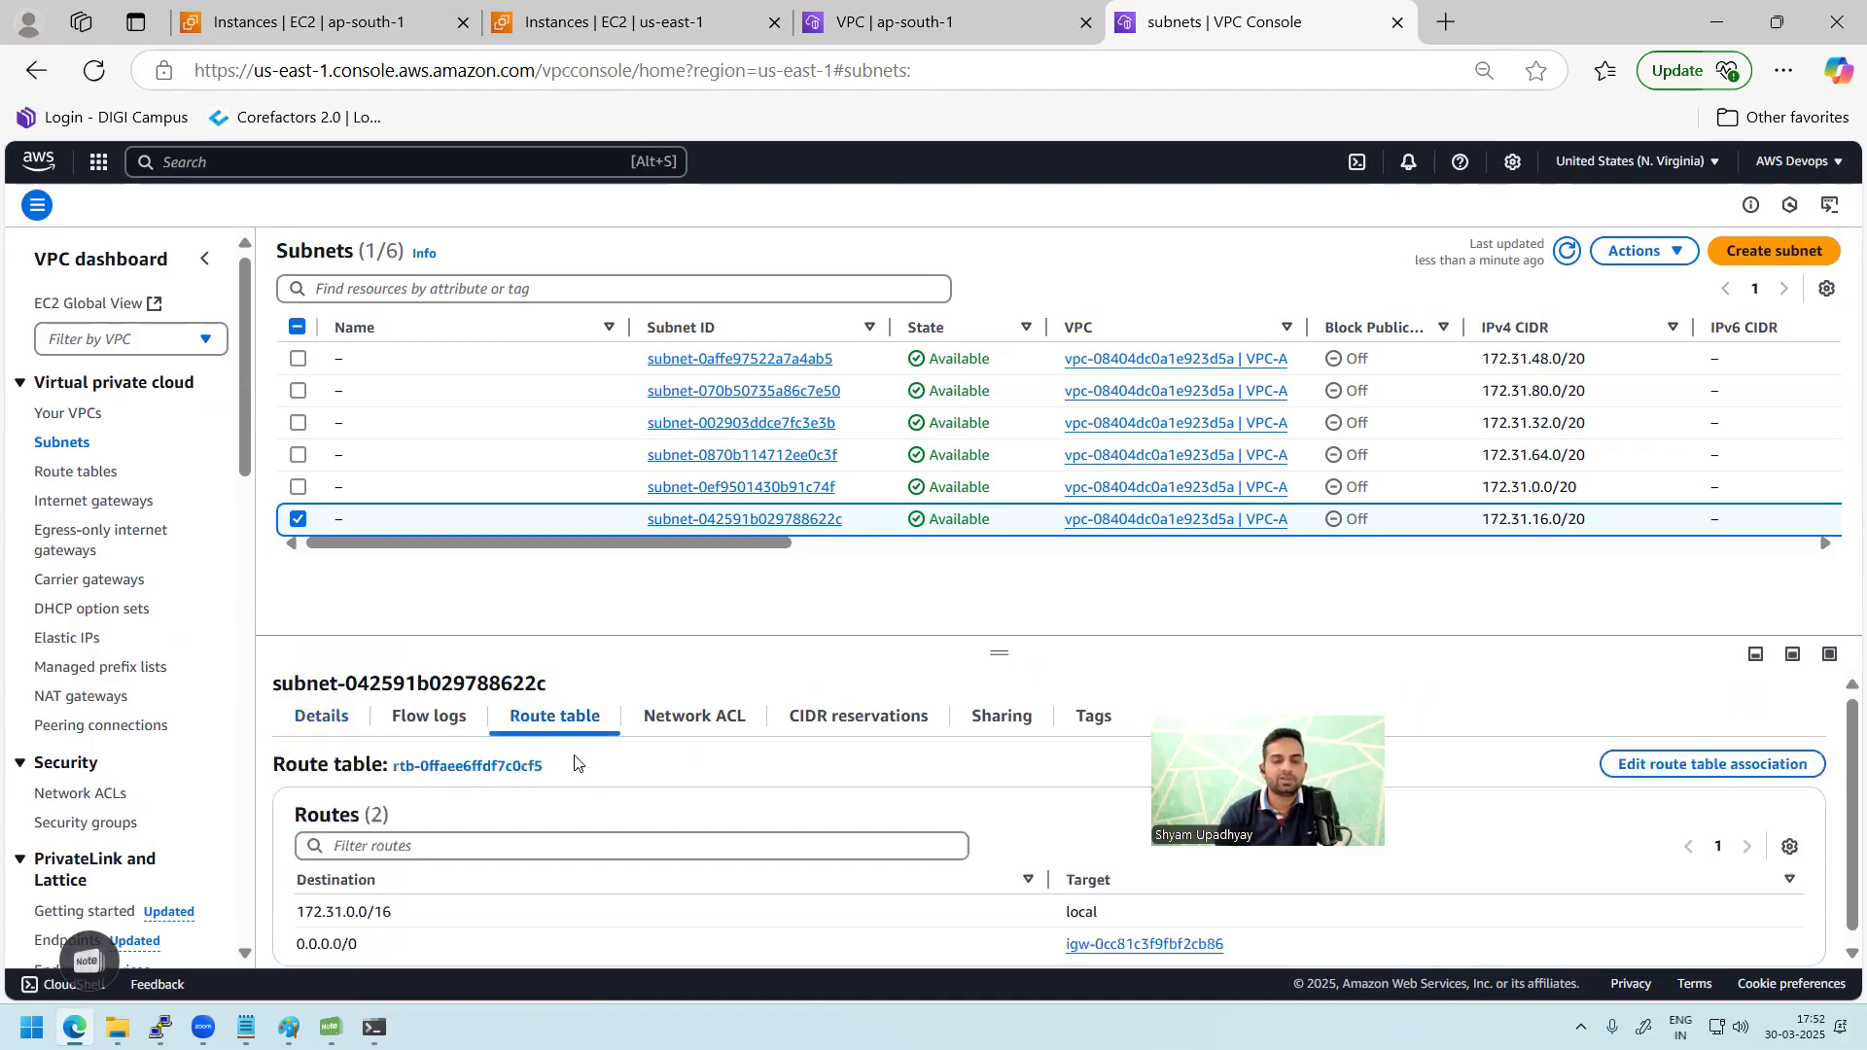
pyautogui.moveTo(545, 776); pyautogui.dragTo(510, 784)
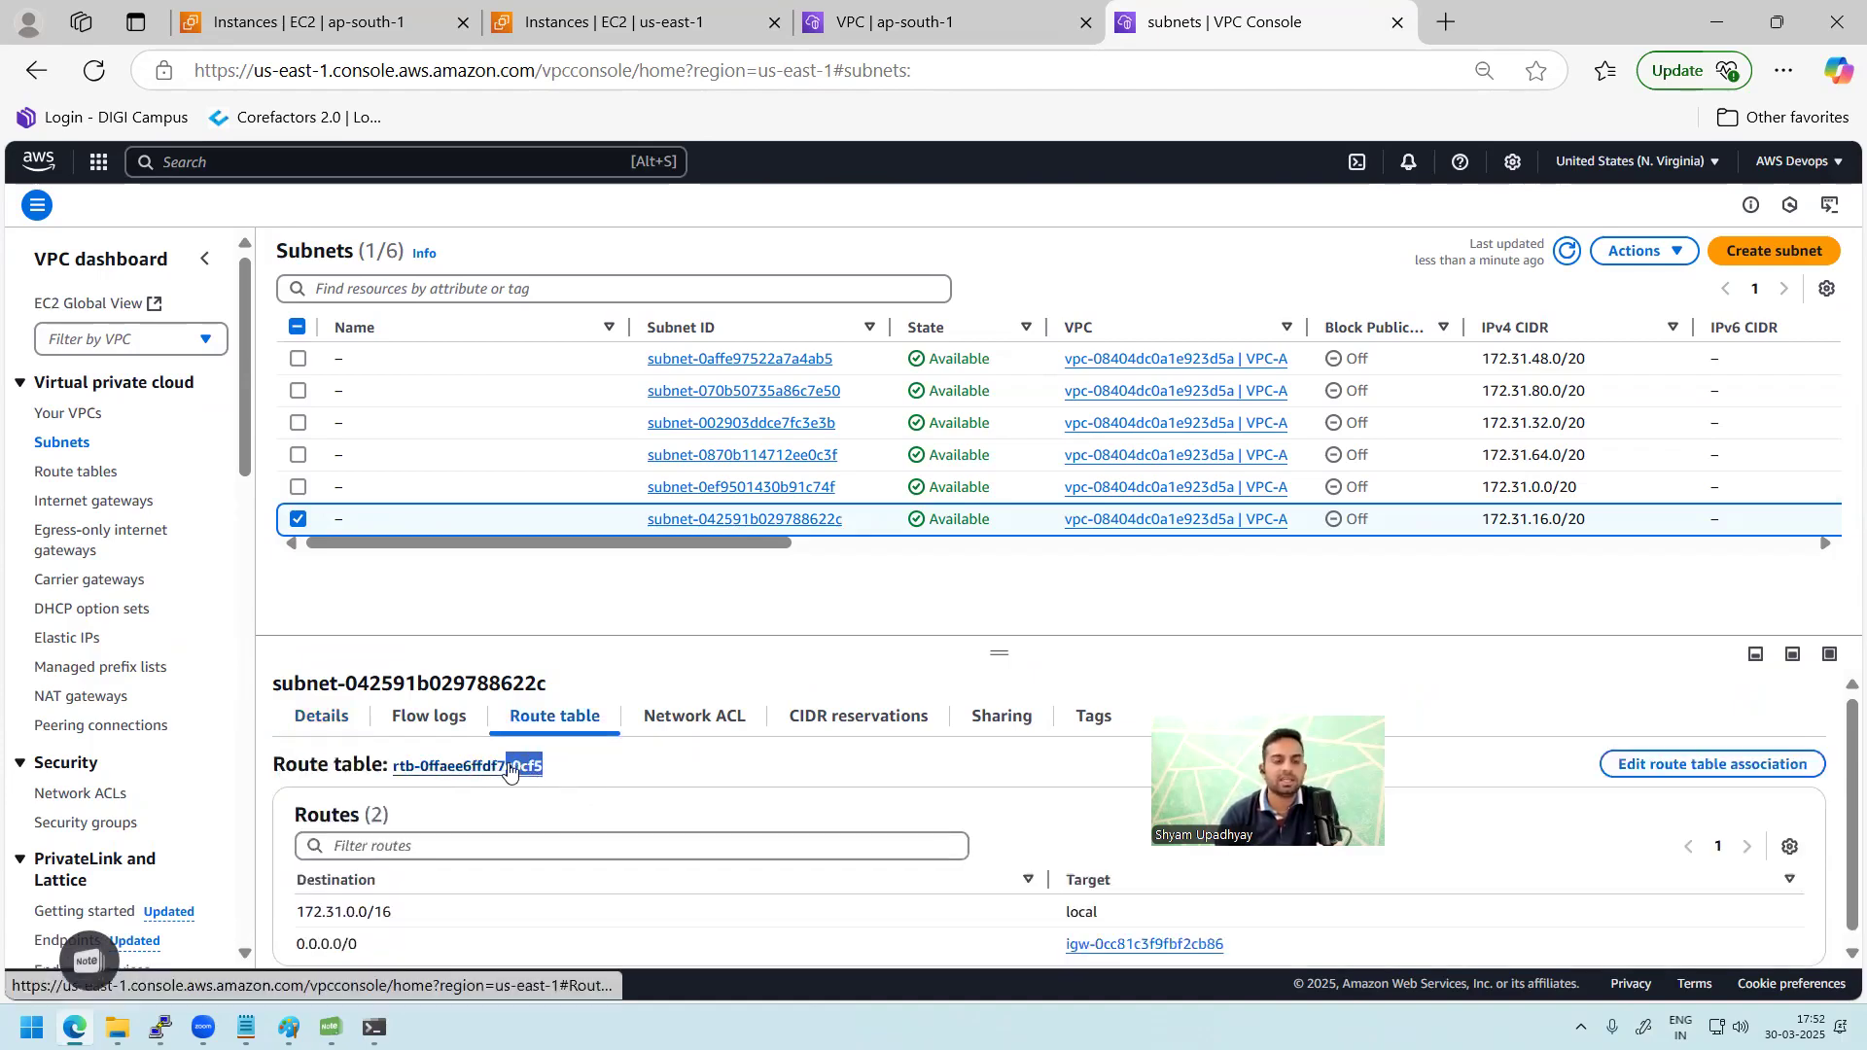
# Step: Edit the routes of VPC-A's main route table and add a route with destination 192.168.10.0/24
pyautogui.click(75, 473)
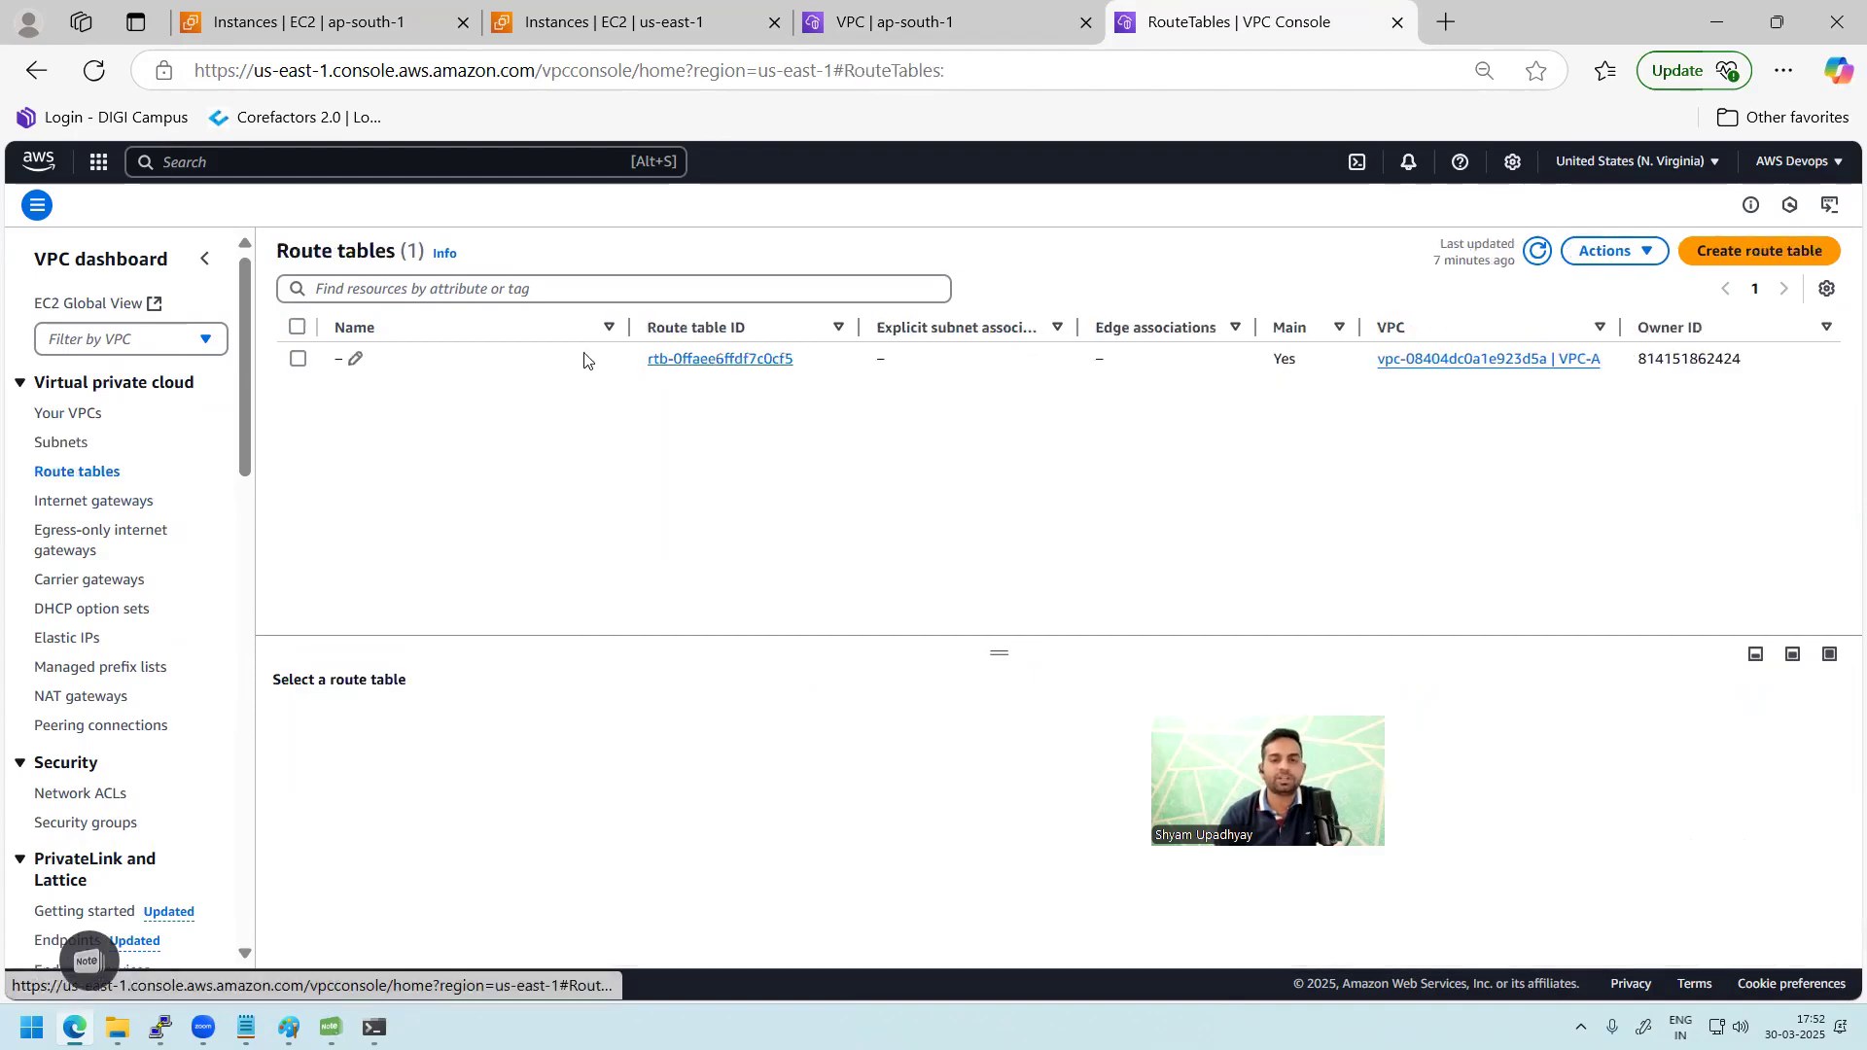
pyautogui.click(583, 359)
pyautogui.moveTo(685, 638); pyautogui.dragTo(681, 511)
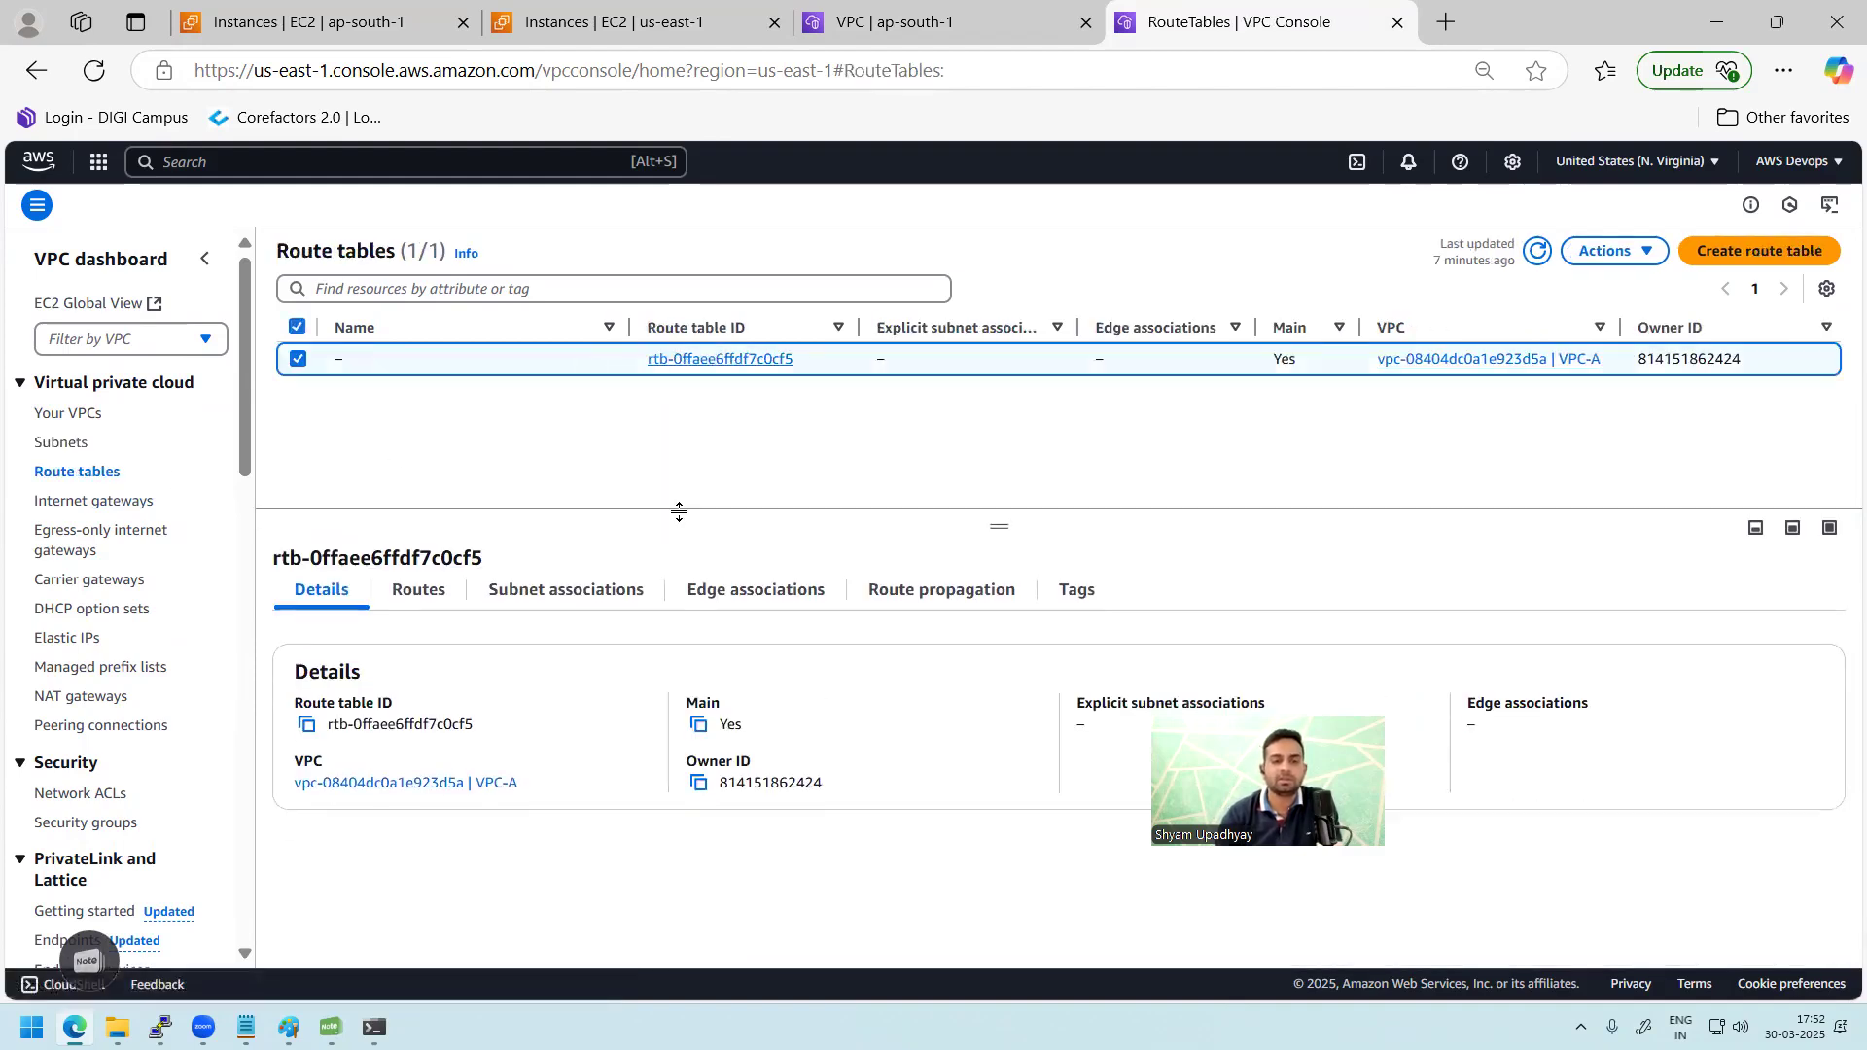
pyautogui.click(424, 589)
pyautogui.click(1766, 652)
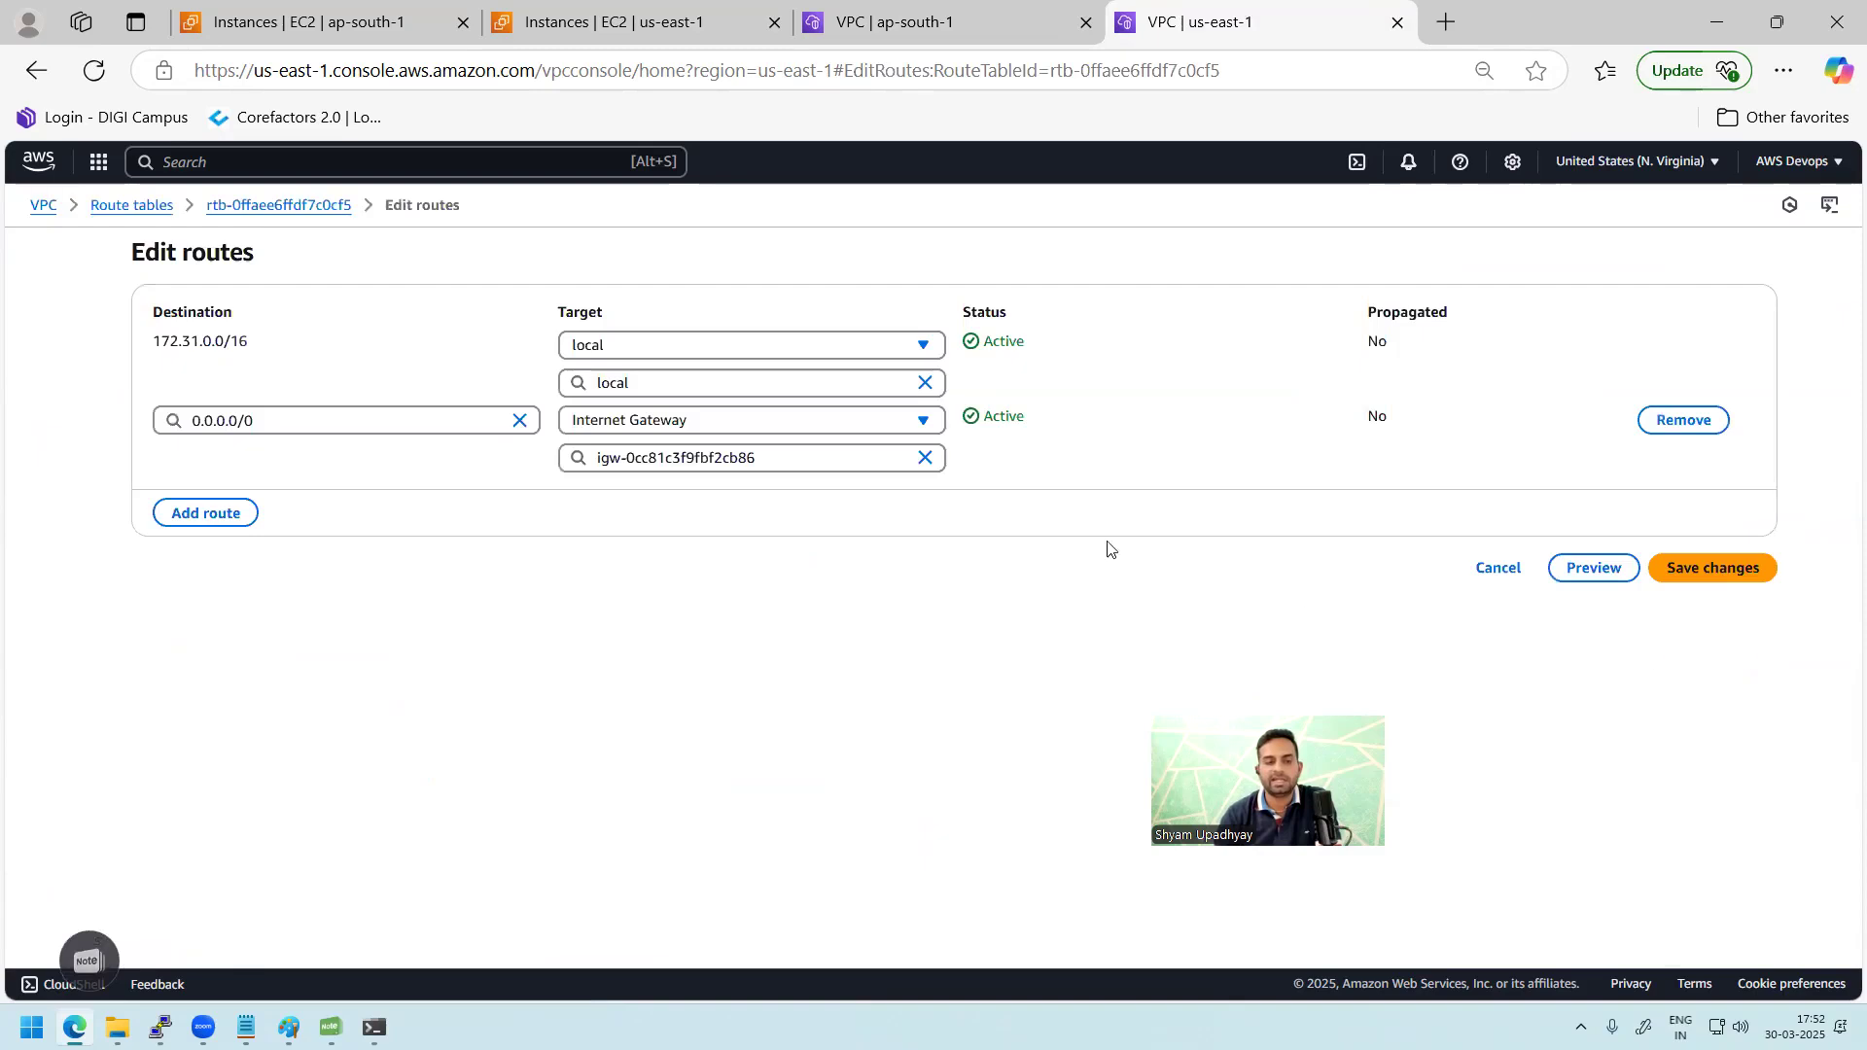
pyautogui.click(255, 513)
pyautogui.click(321, 495)
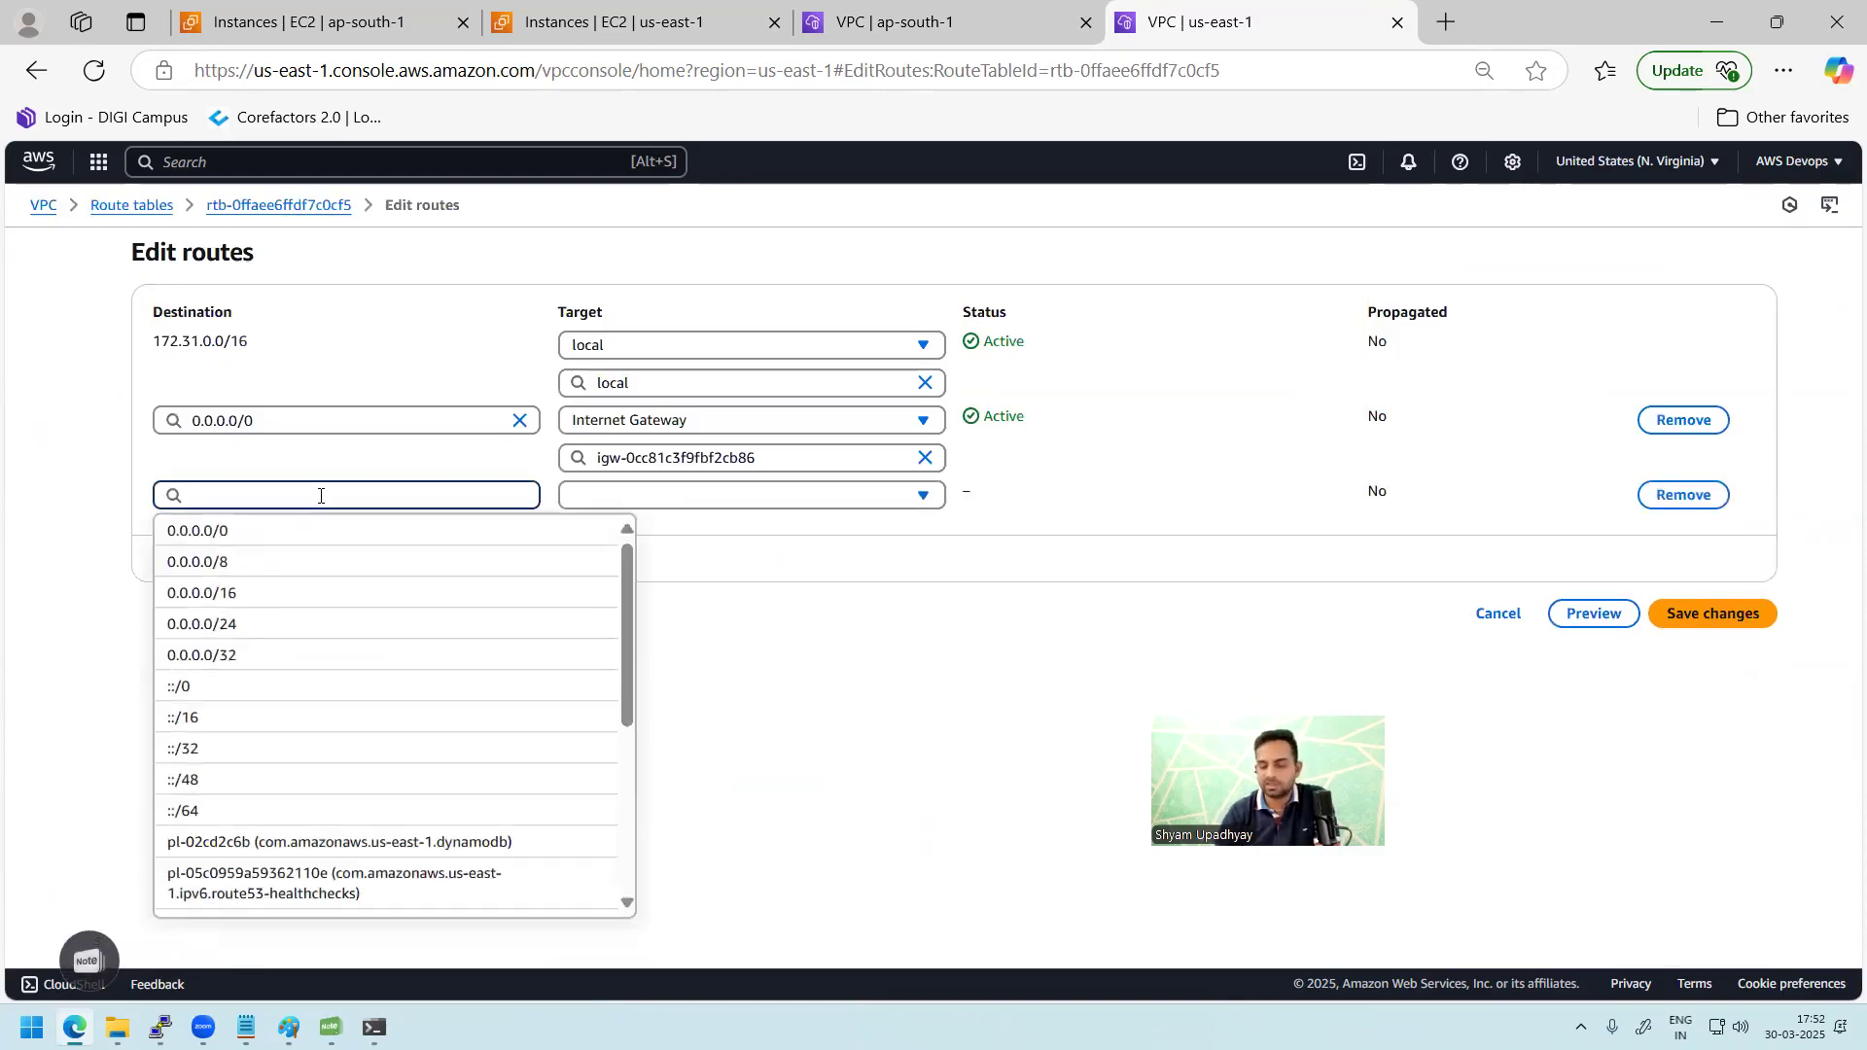
pyautogui.write('192.168.10.0/')
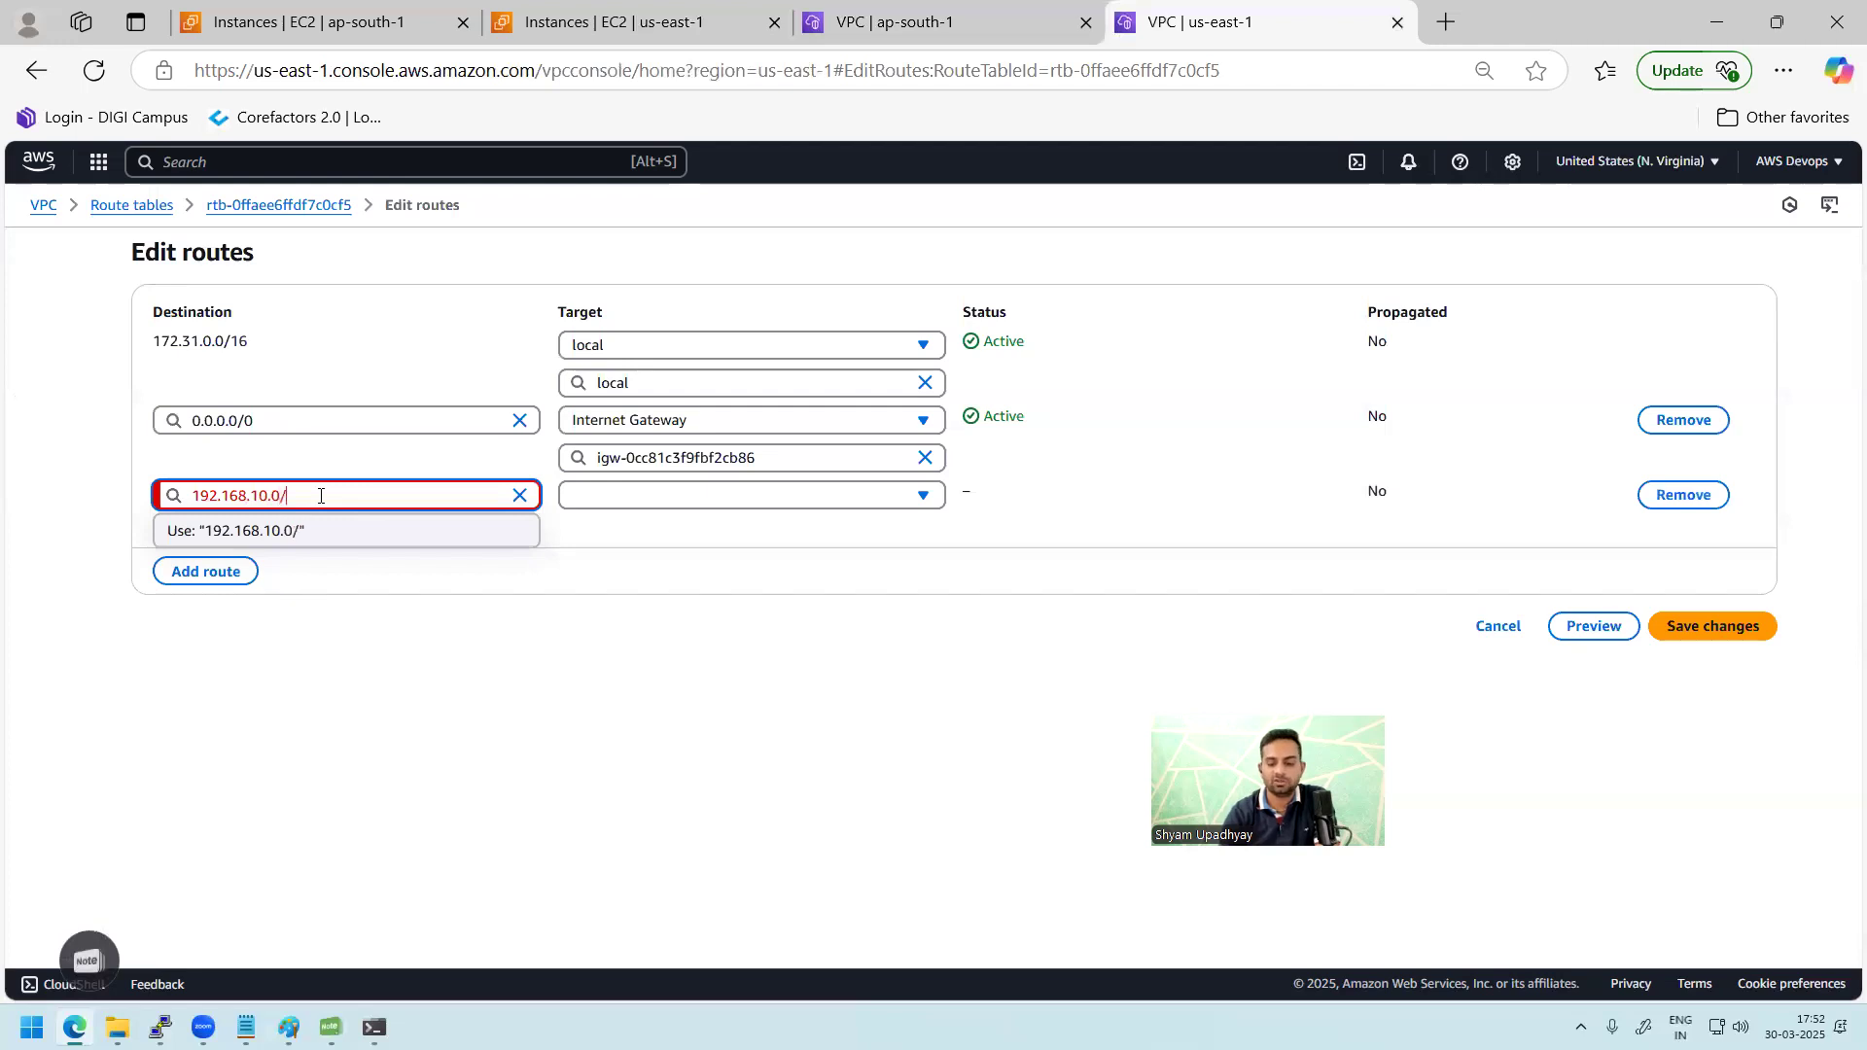
pyautogui.write('24')
# Step: Target the new route at peering connection pcx-0f5b839fcf979b6c7, save the route table changes and dismiss the notice
pyautogui.click(659, 502)
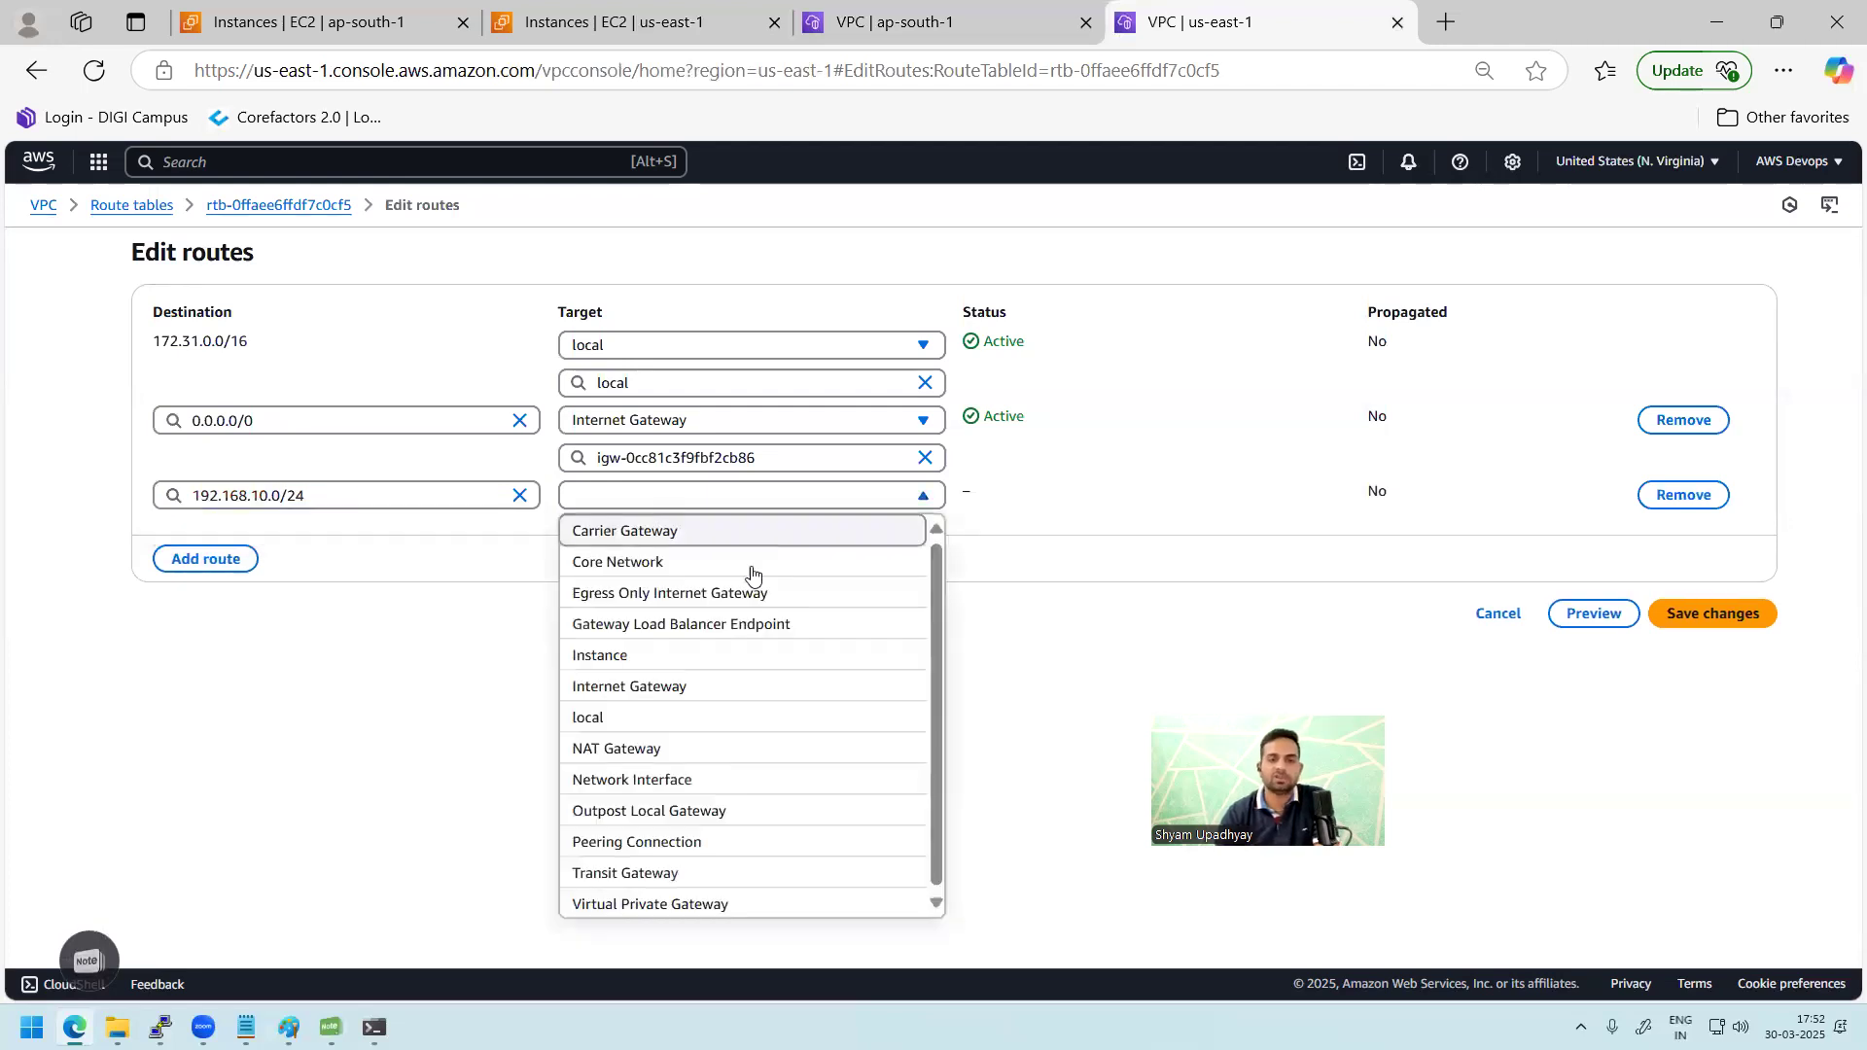
pyautogui.click(744, 844)
pyautogui.click(779, 538)
pyautogui.click(762, 597)
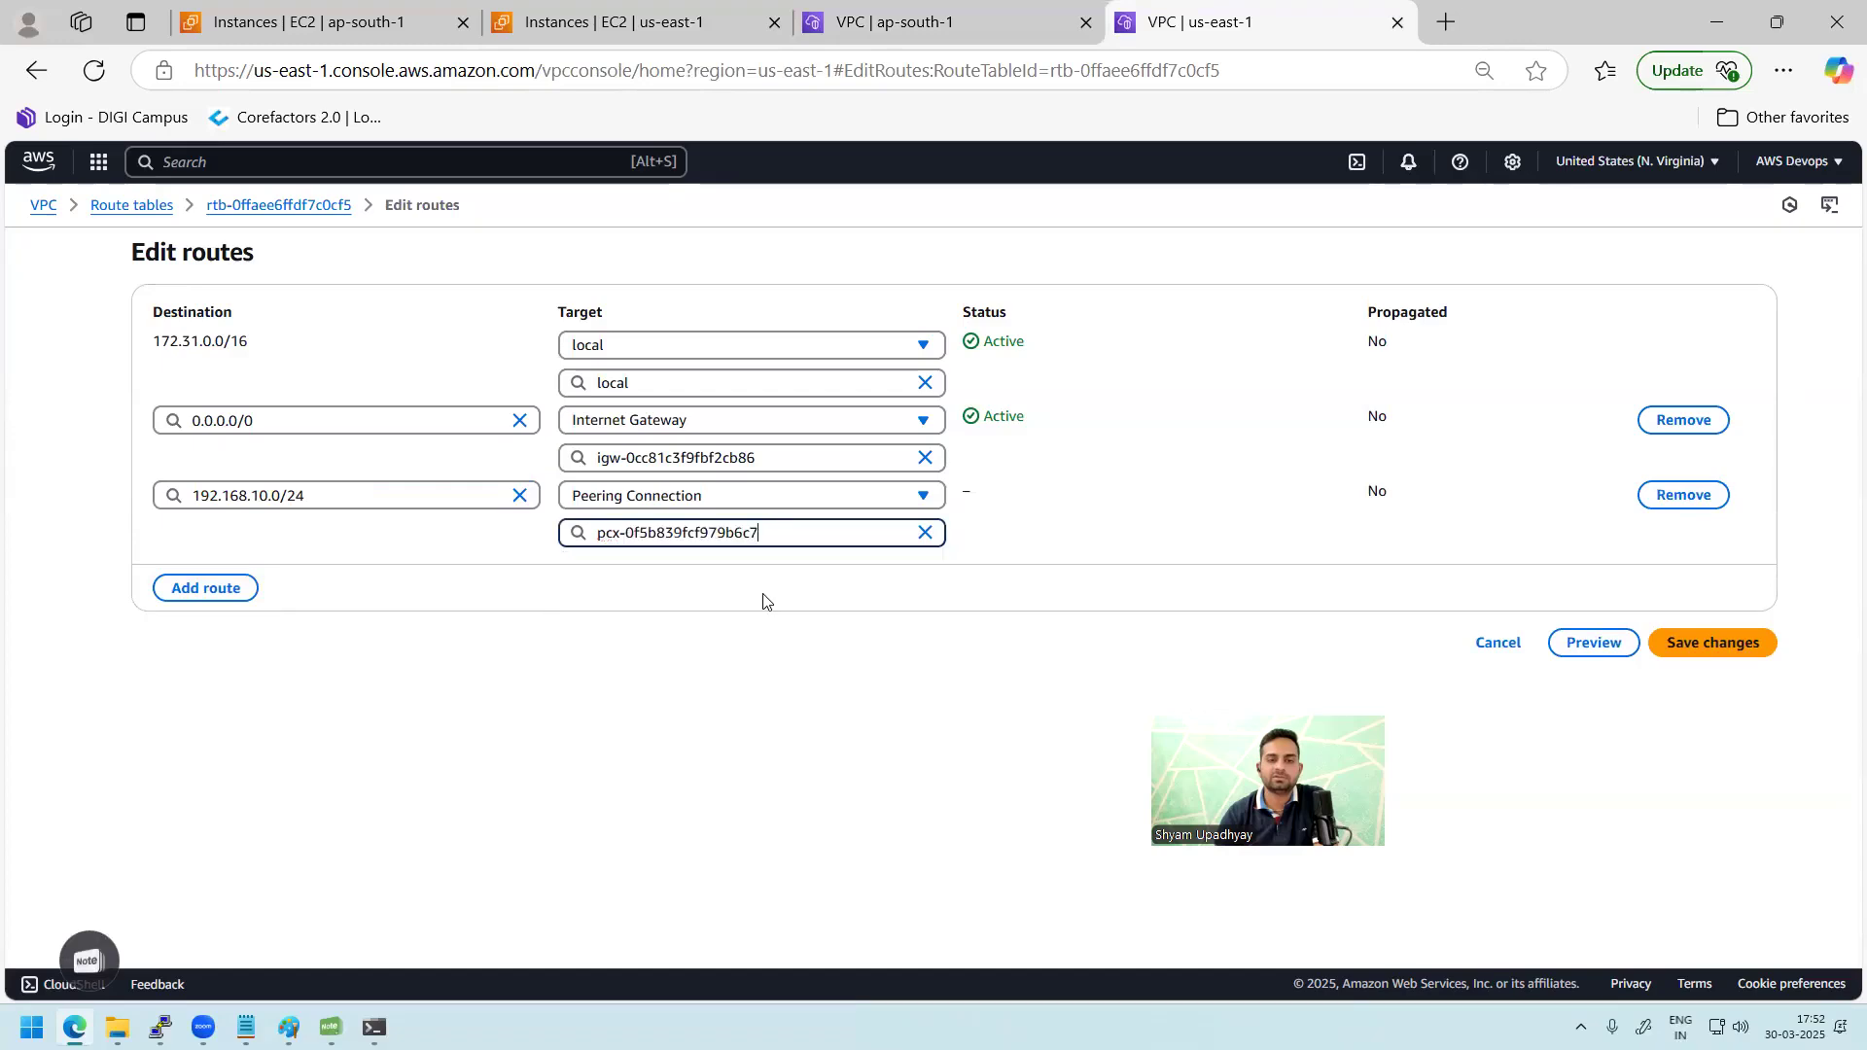
pyautogui.click(1703, 645)
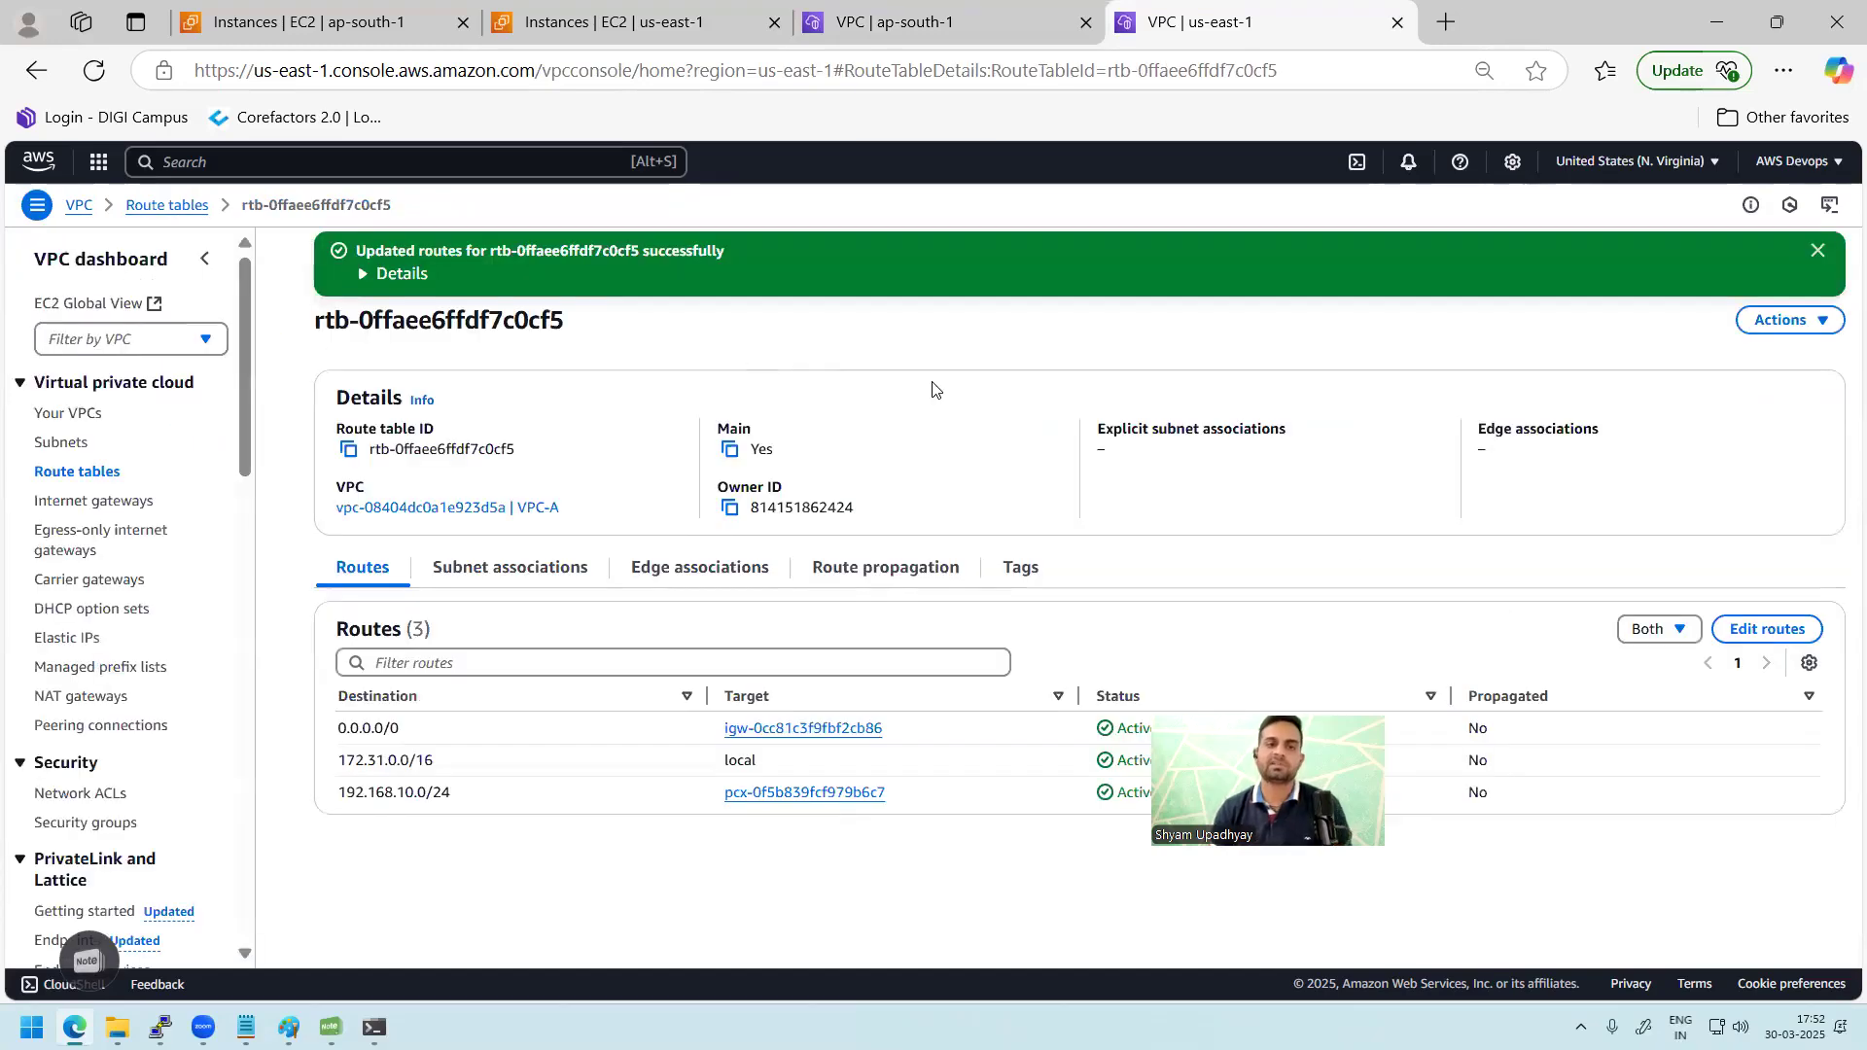
pyautogui.click(1816, 250)
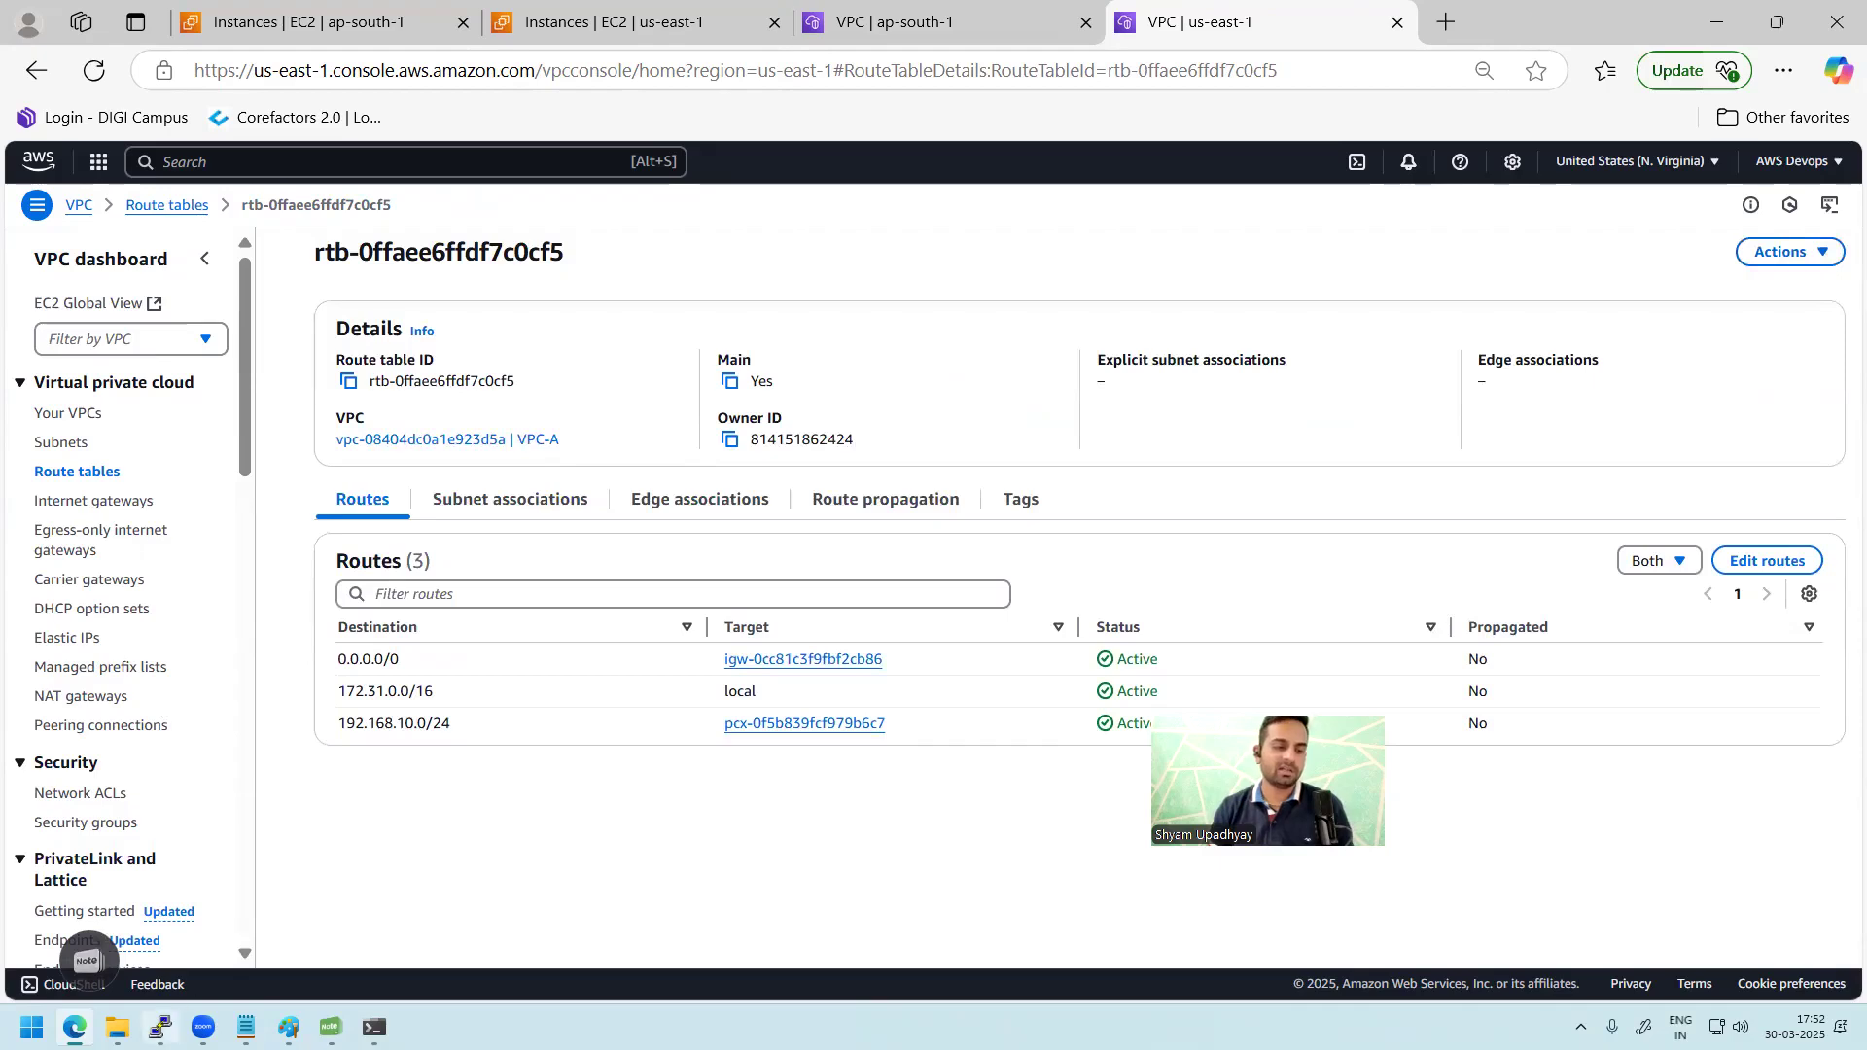
# Step: Check the replies to the ping of 172.31.19.114 in Server1-VPCB's PuTTY terminal and stop the ping
pyautogui.click(160, 1028)
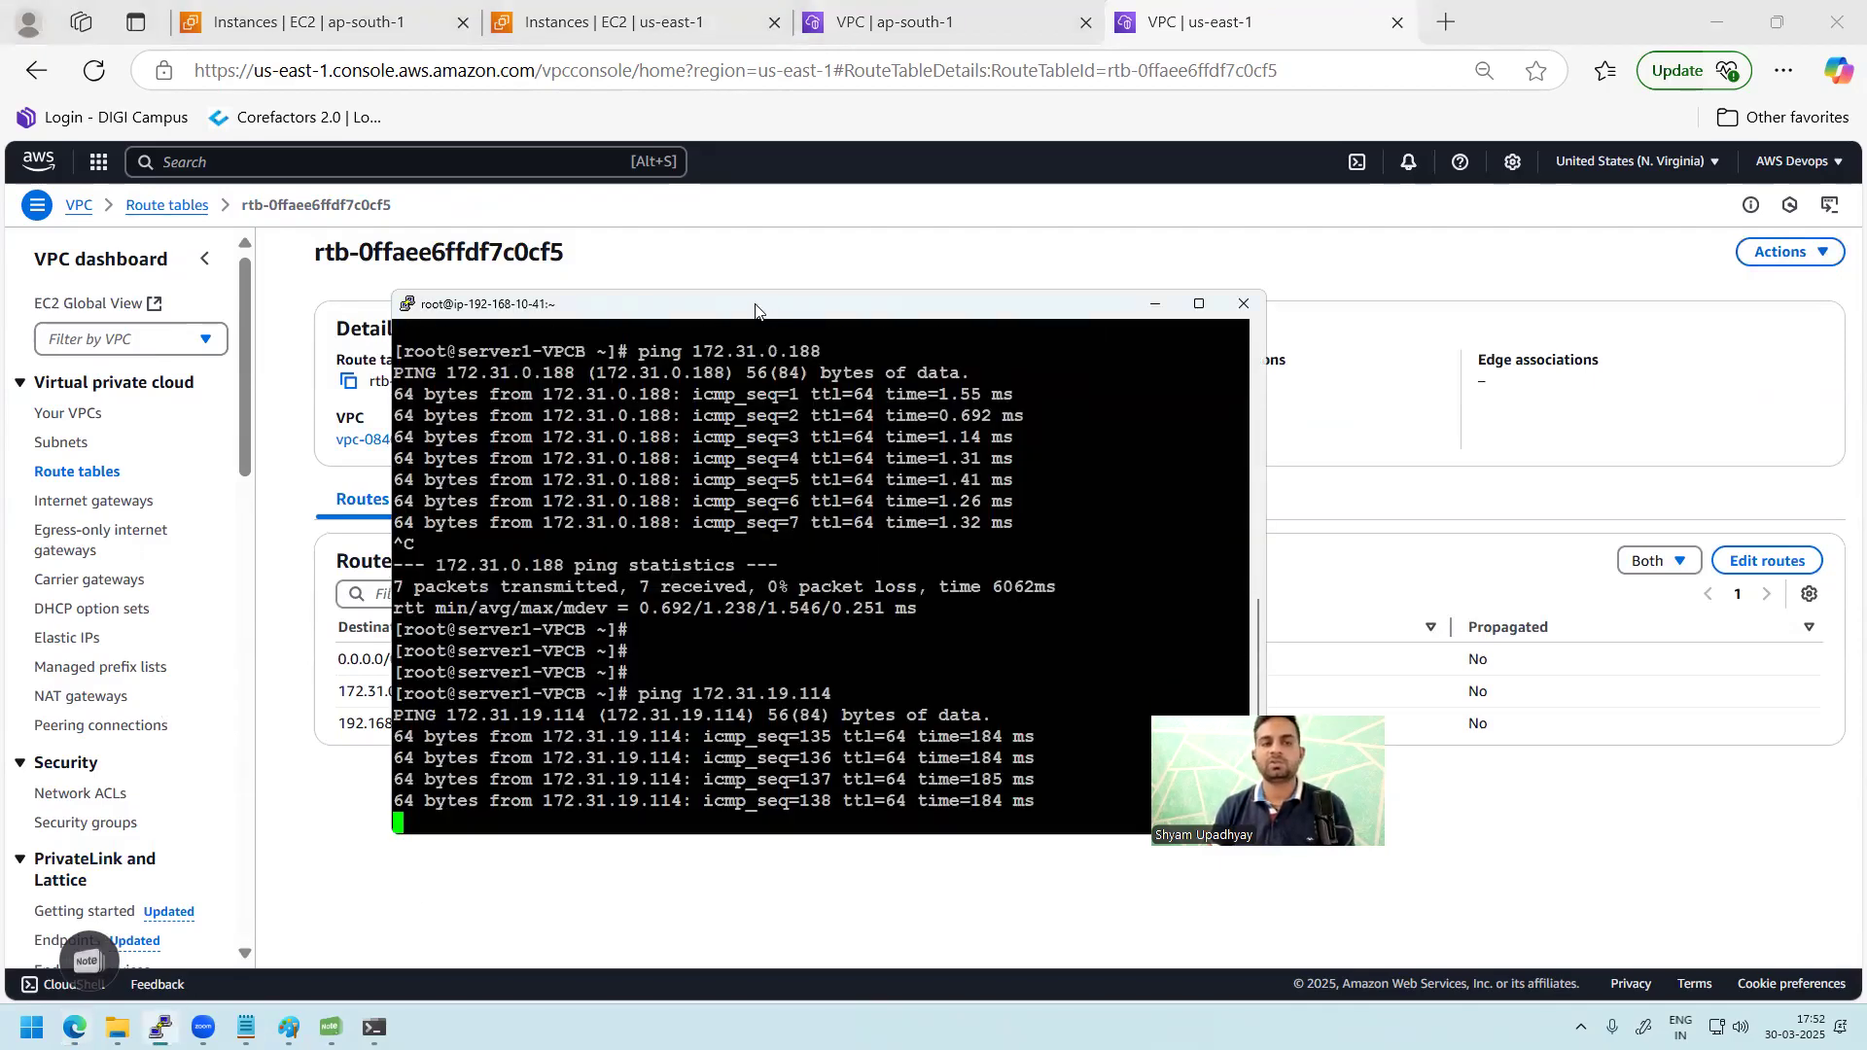
pyautogui.moveTo(770, 313); pyautogui.dragTo(617, 251)
pyautogui.moveTo(435, 609); pyautogui.dragTo(706, 705)
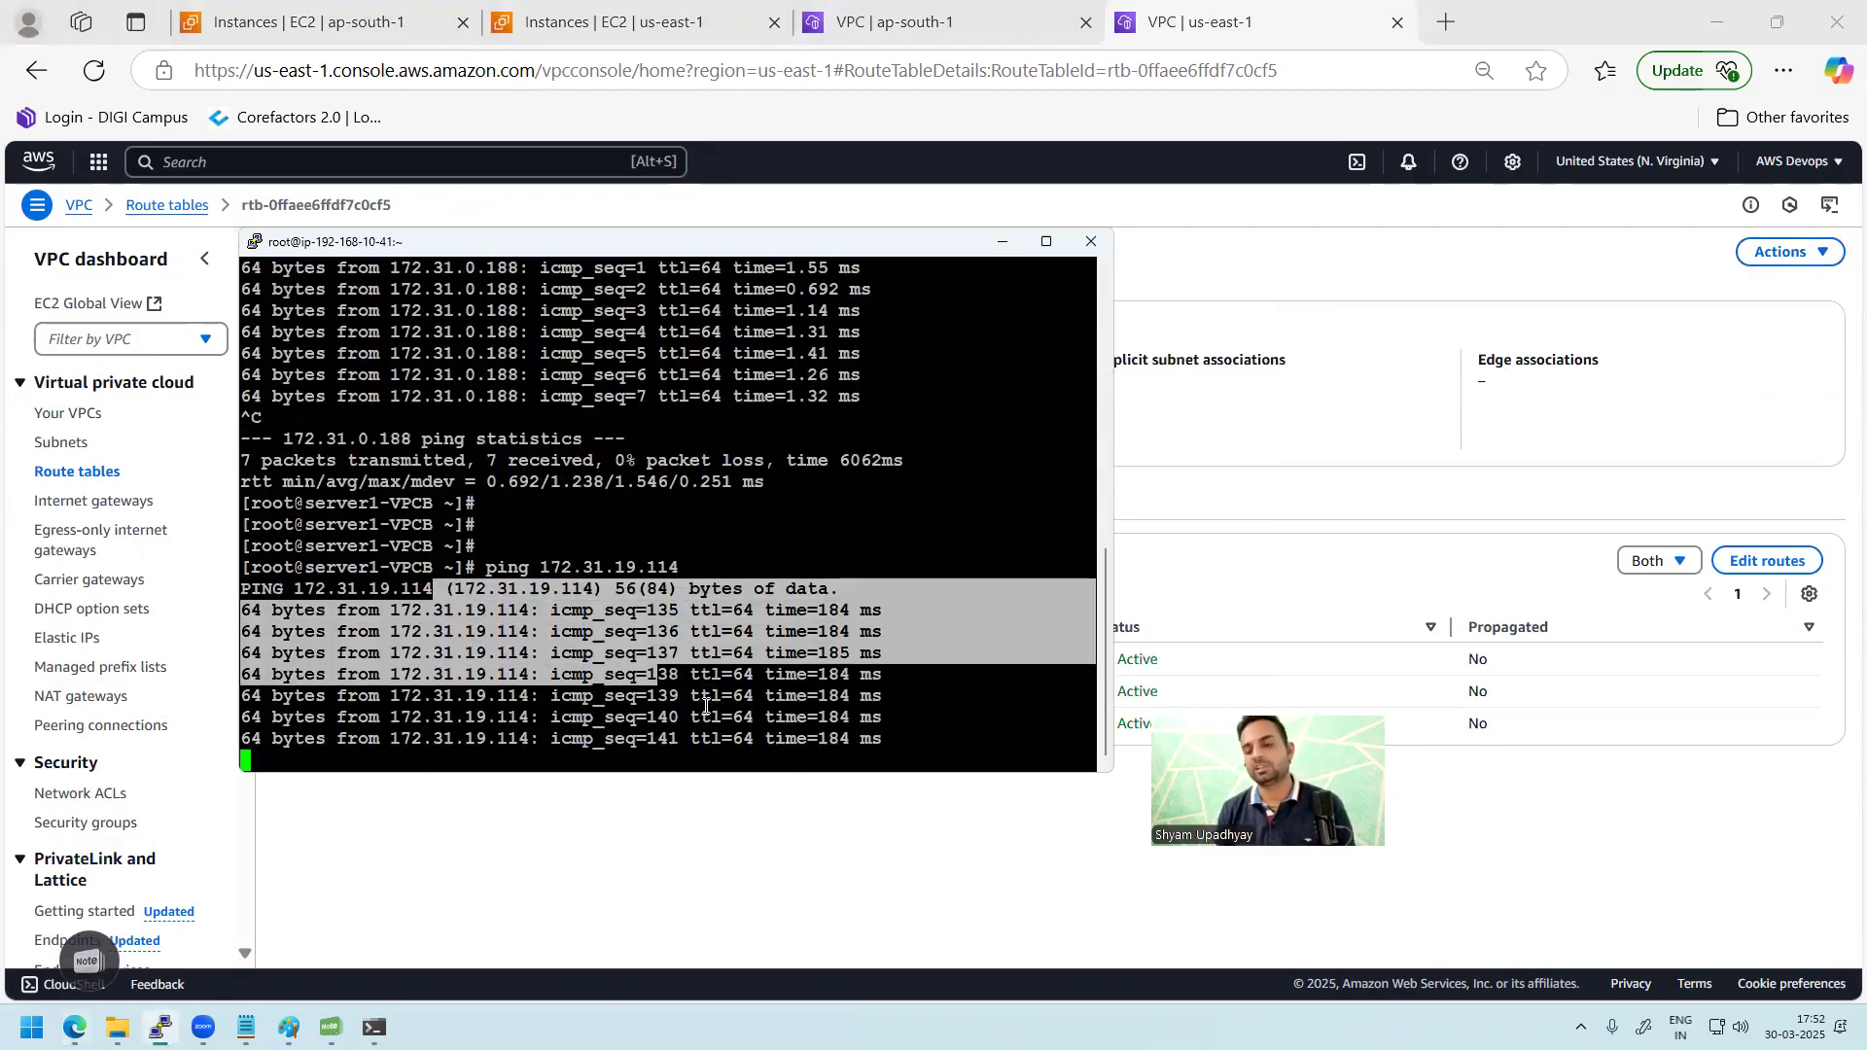
pyautogui.hotkey('ctrl', 'c')
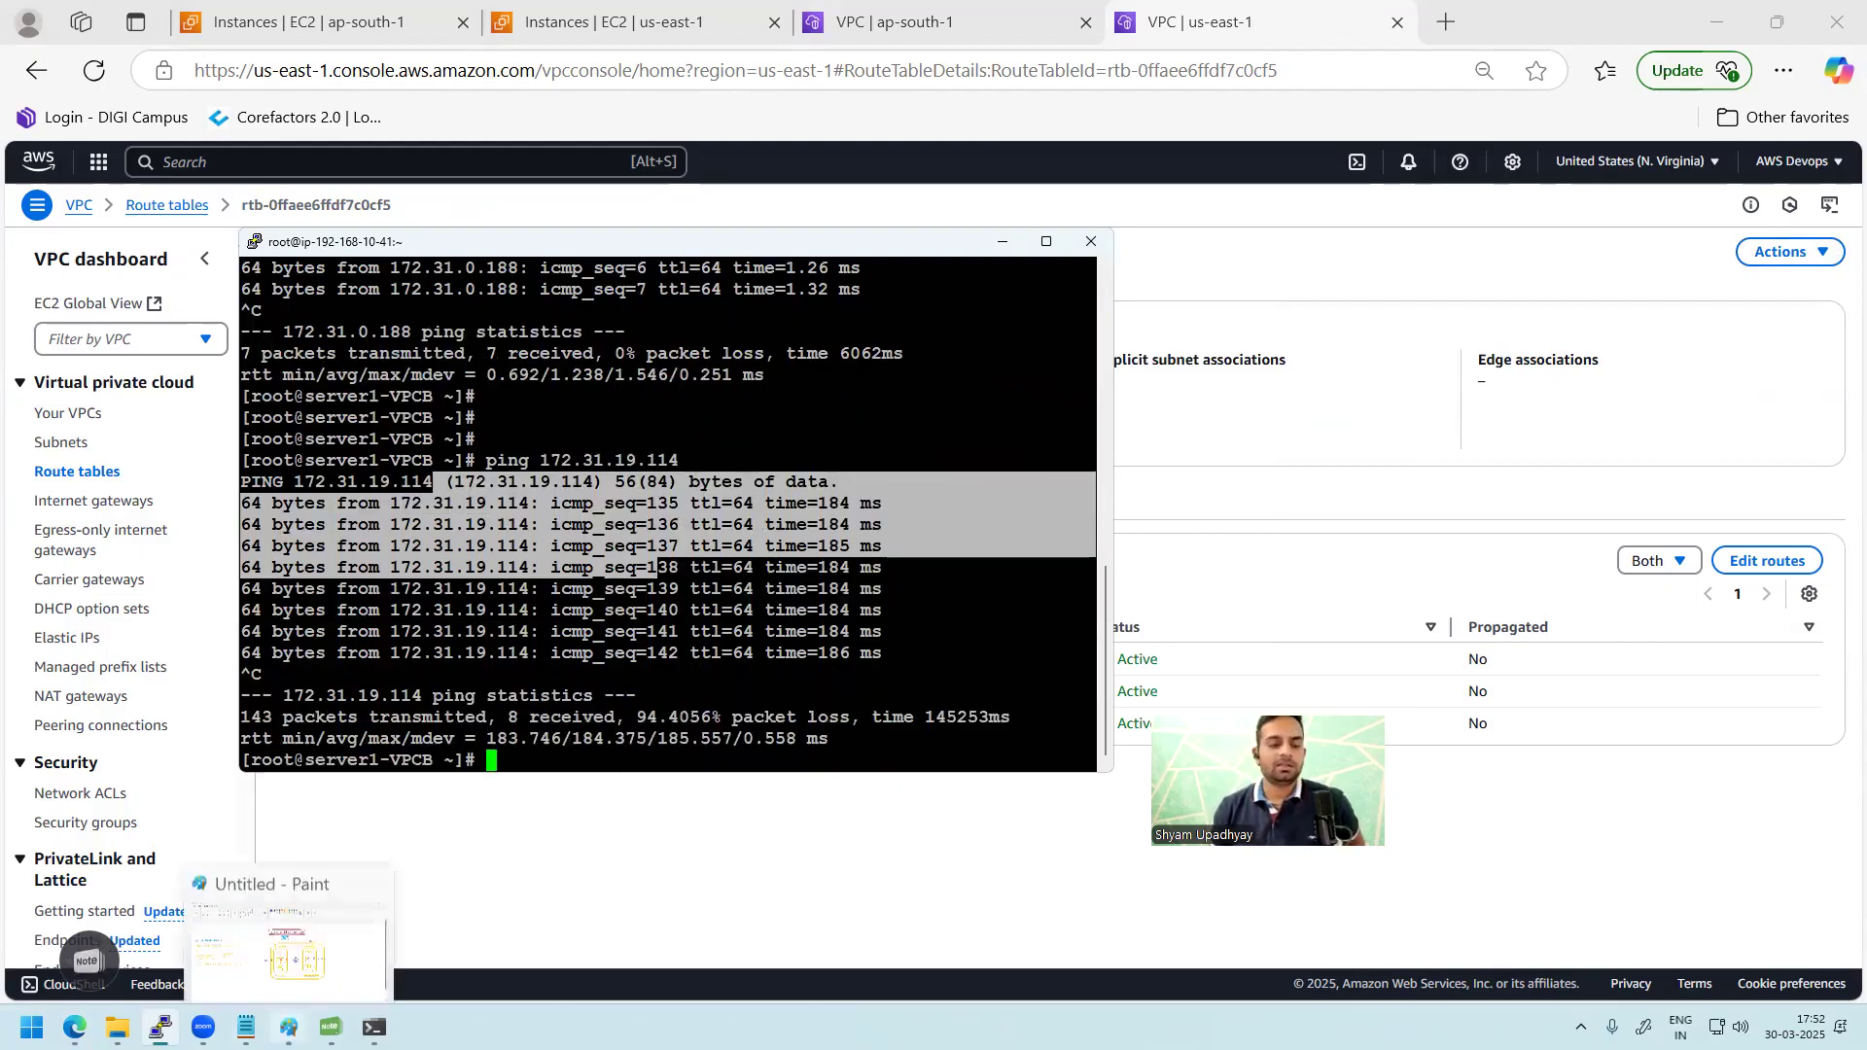
# Step: Switch to the Paint diagram and draw red pencil check marks beside the Case-2 and Case-1 lines
pyautogui.click(289, 1028)
pyautogui.click(271, 87)
pyautogui.click(868, 82)
pyautogui.moveTo(499, 587)
pyautogui.mouseDown()
pyautogui.moveTo(506, 603)
pyautogui.moveTo(531, 568)
pyautogui.mouseUp()
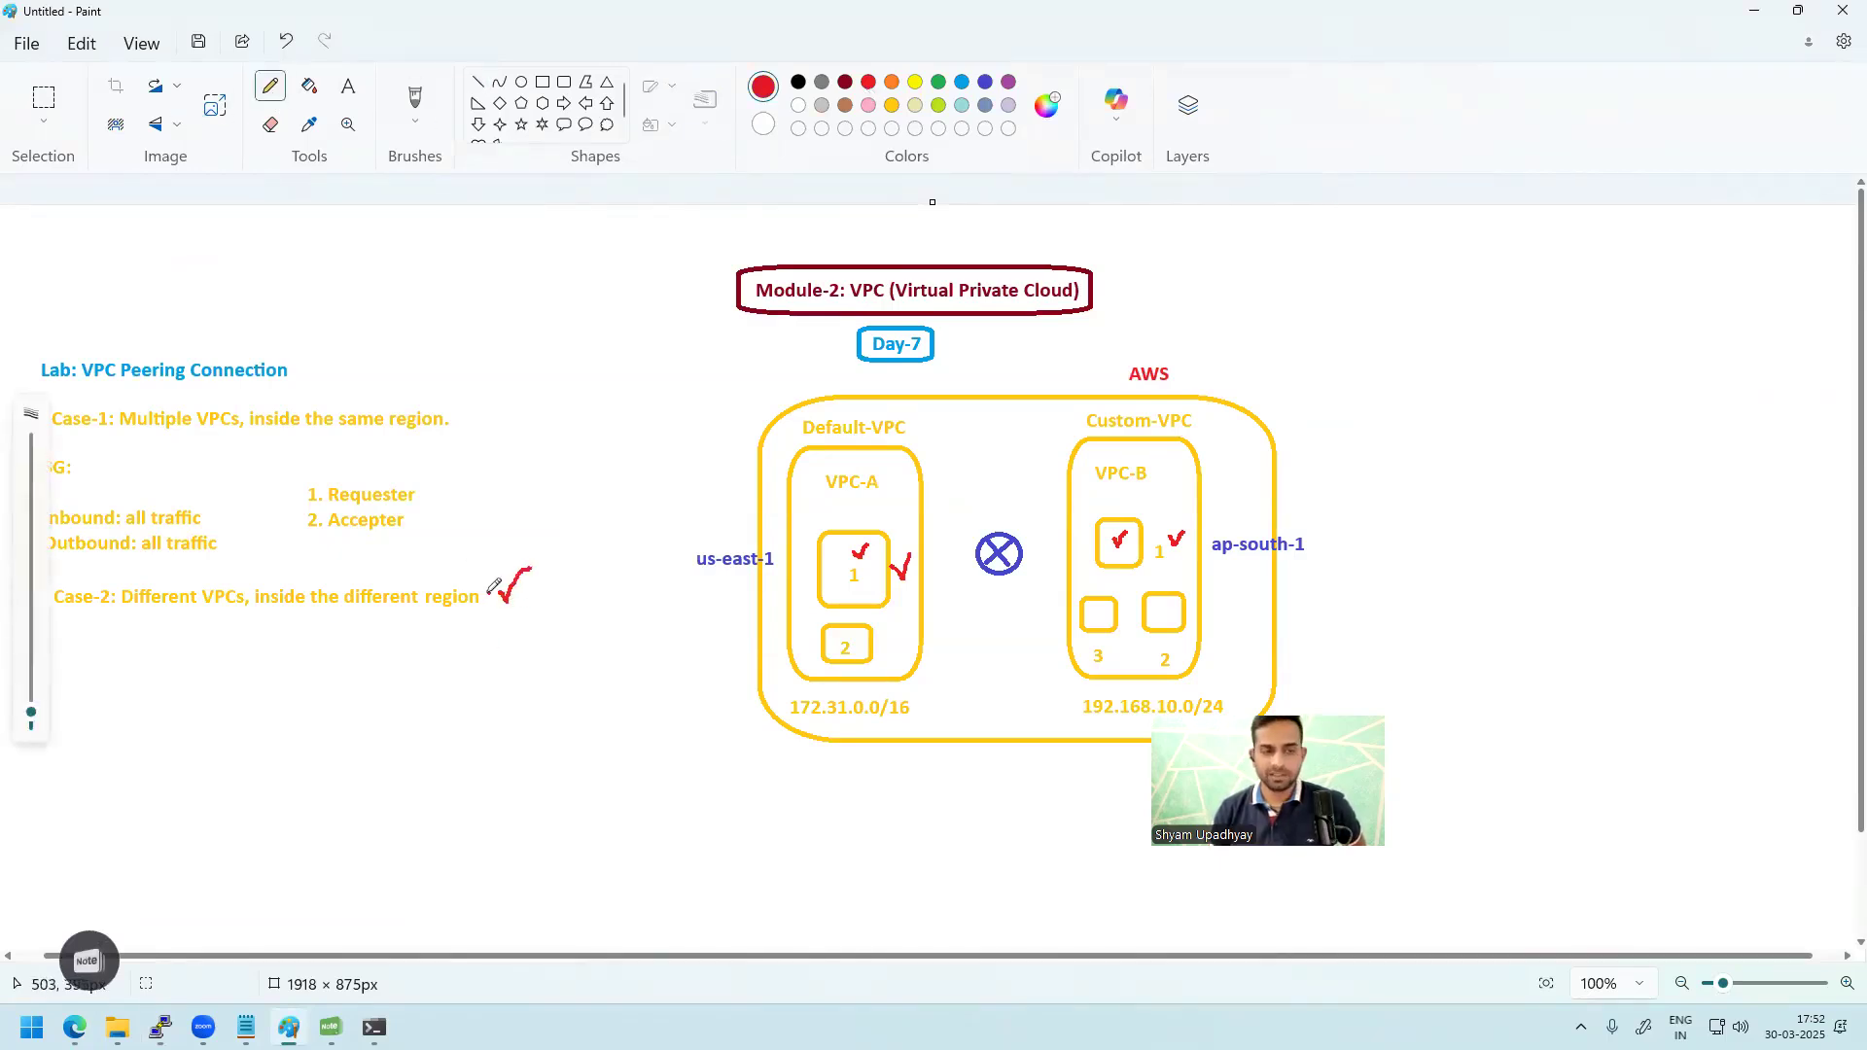
pyautogui.moveTo(467, 412); pyautogui.dragTo(489, 395)
pyautogui.click(360, 288)
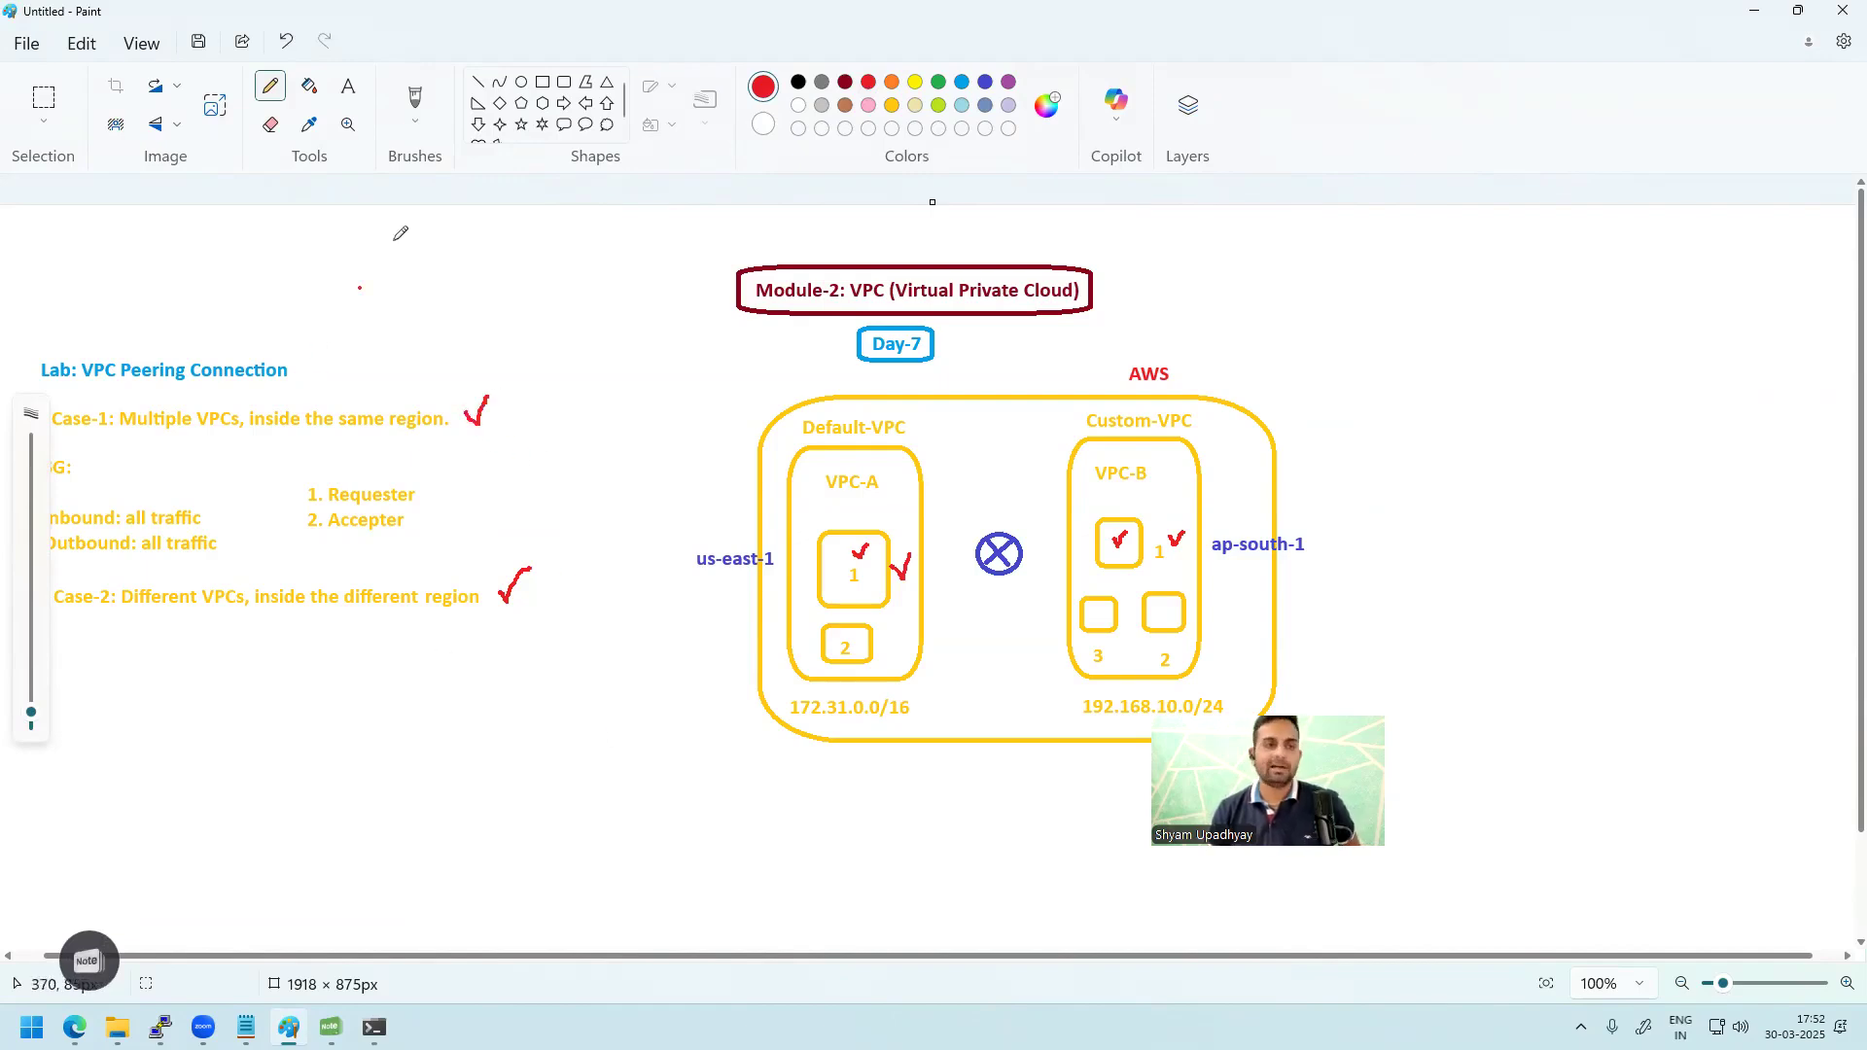
# Step: Draw a text box about 546 × 143 px below the Case-2 line and set its text colour to orange
pyautogui.click(347, 86)
pyautogui.click(43, 630)
pyautogui.moveTo(58, 637); pyautogui.dragTo(573, 769)
pyautogui.click(891, 82)
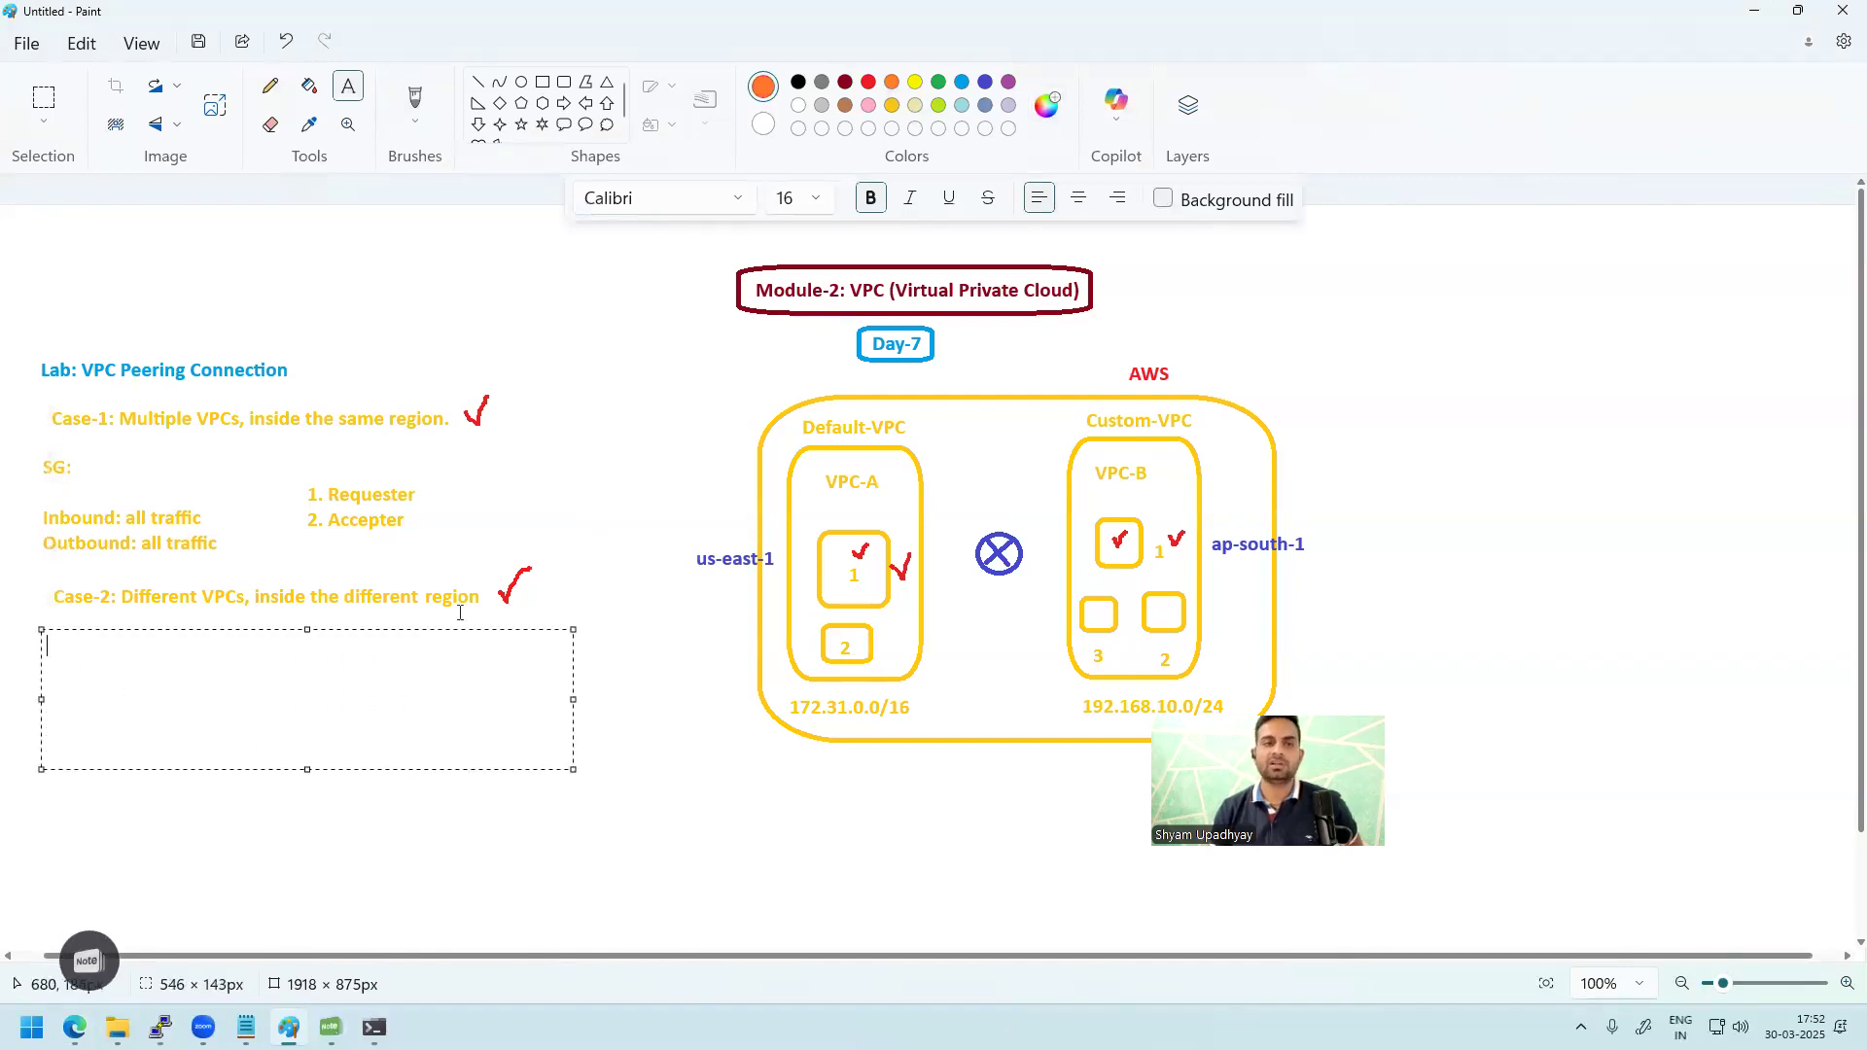
# Step: Enter the line "Case-3: Different VPCs, in different account" in the text box and place it on the canvas
pyautogui.write('Case')
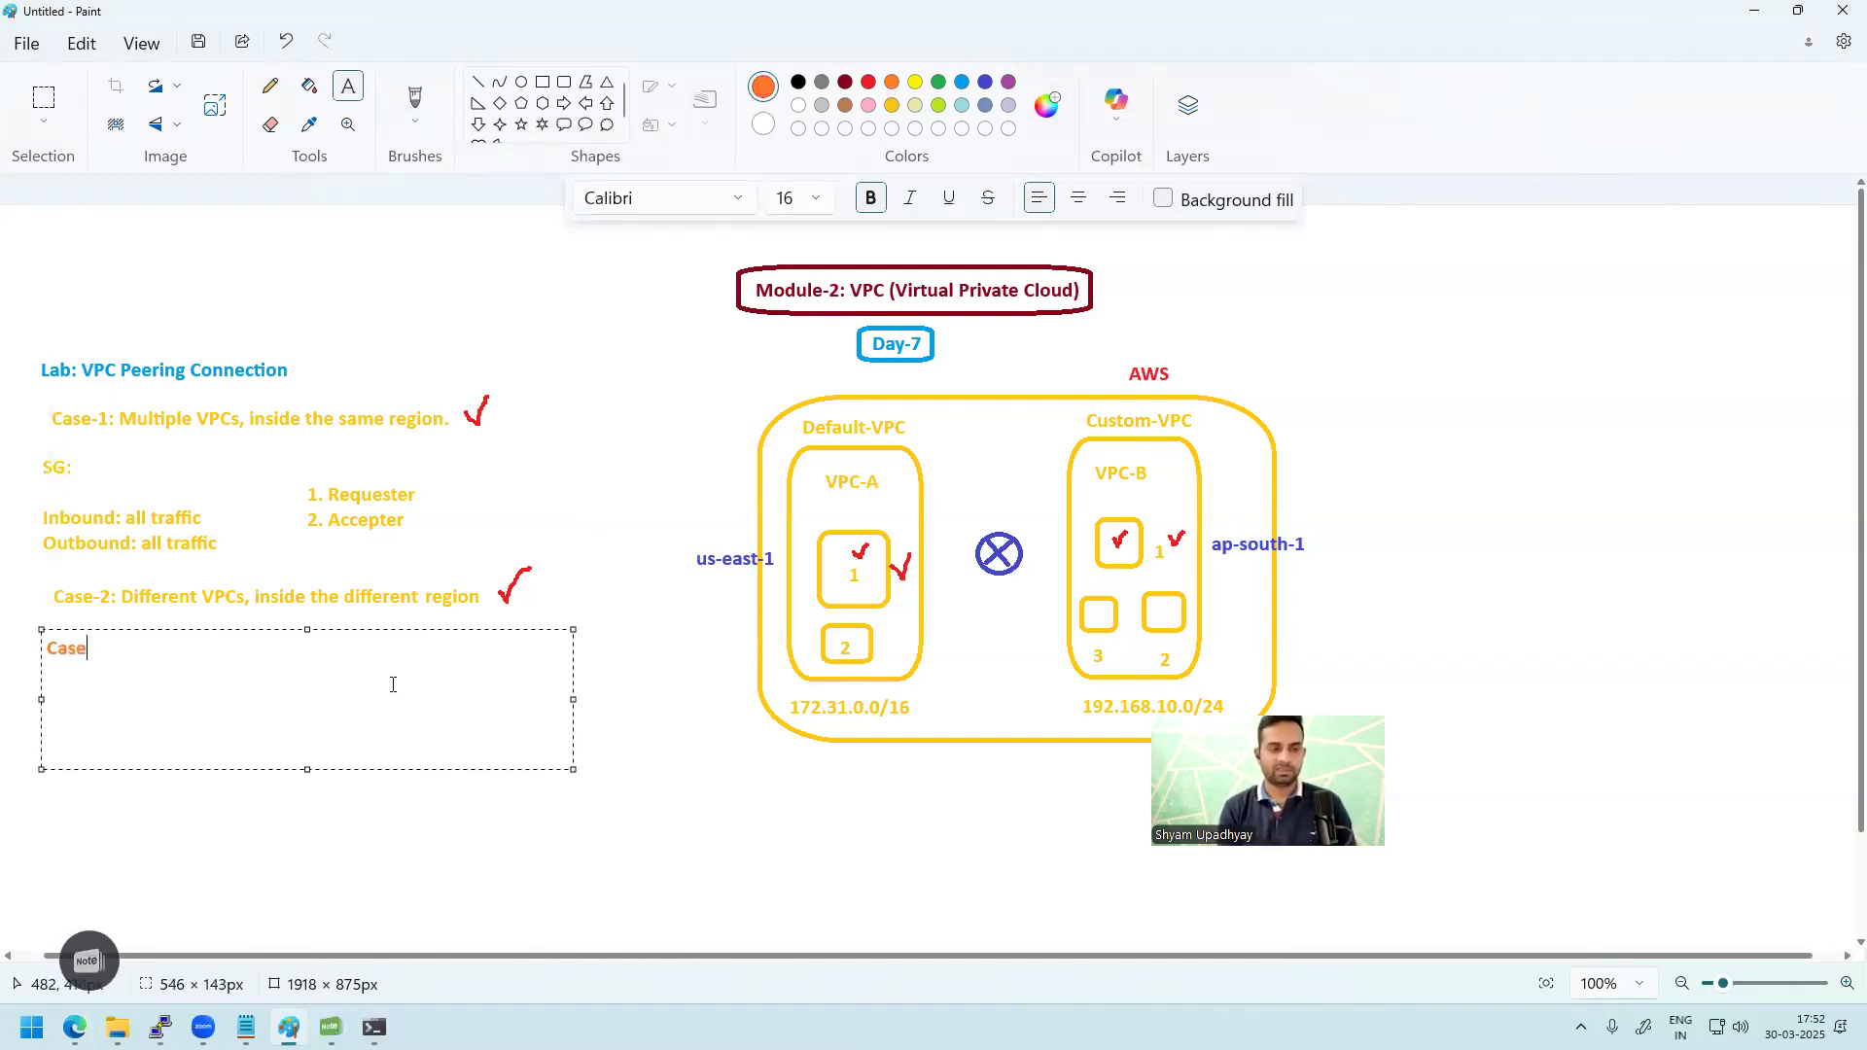
pyautogui.write('-3: Di')
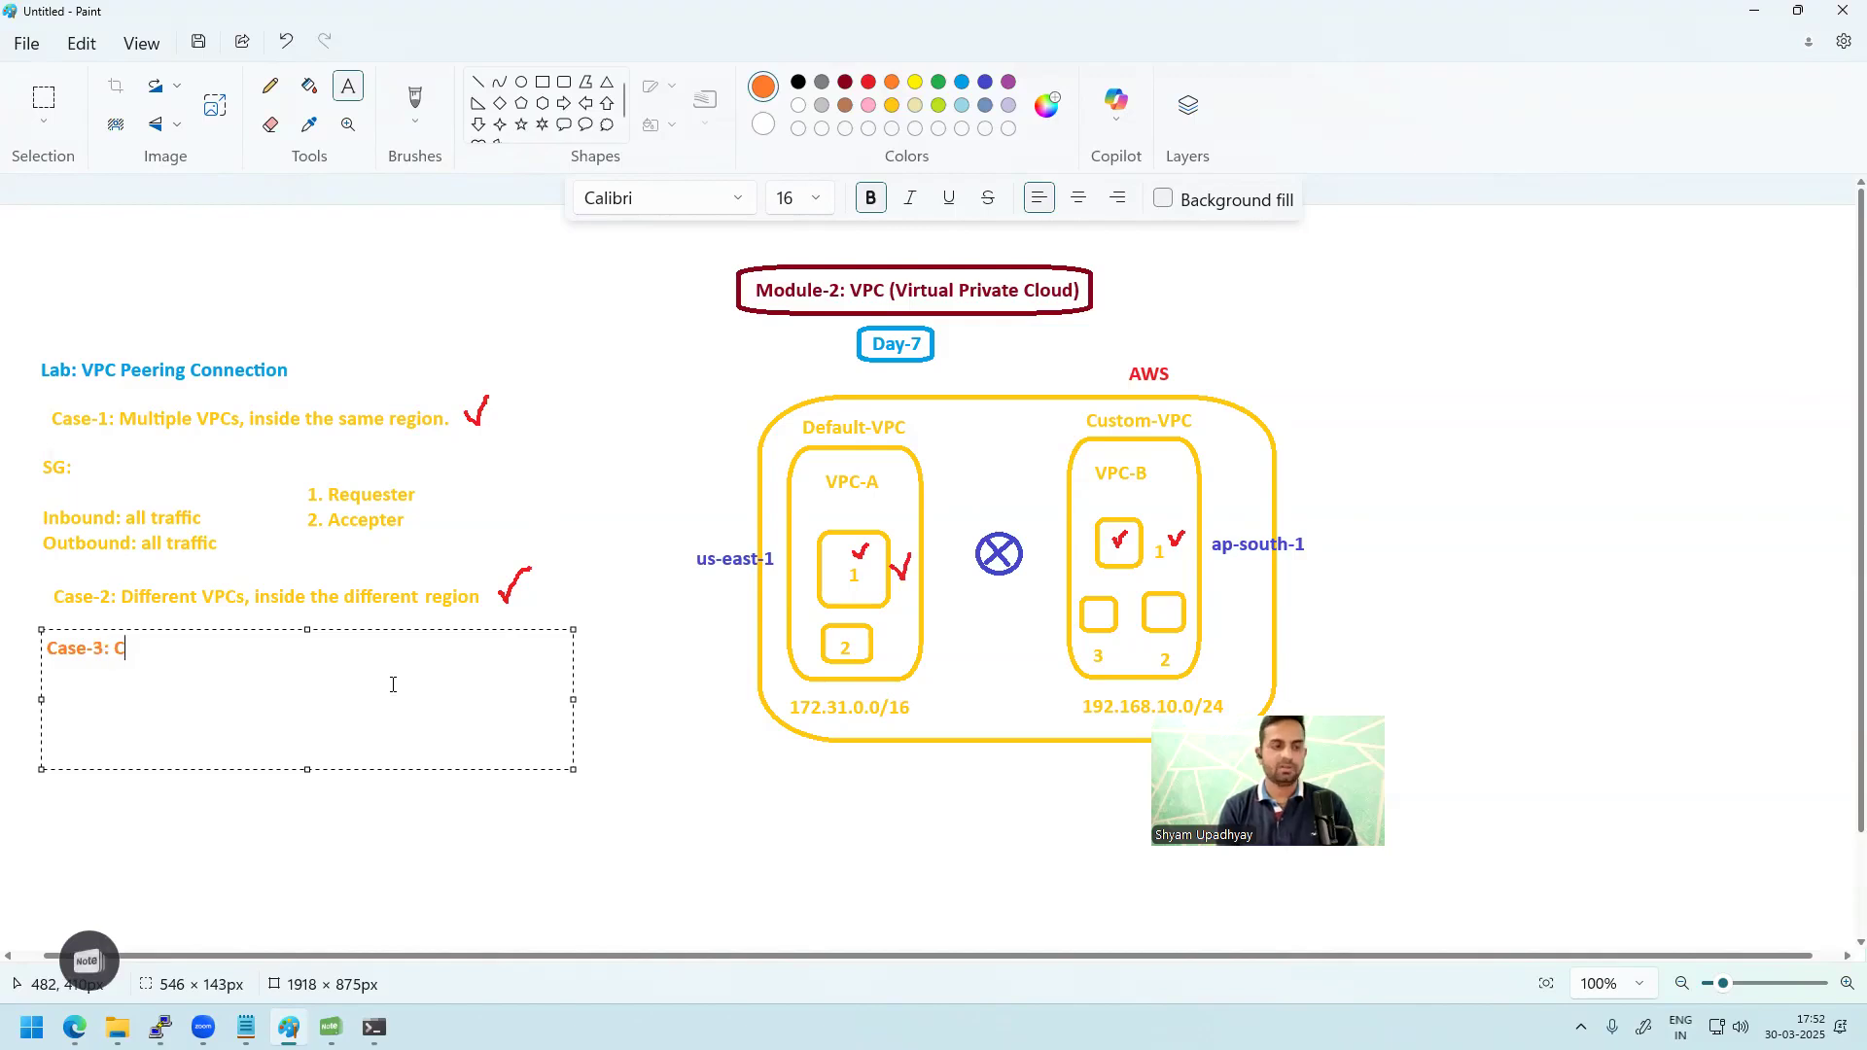
pyautogui.write('fferent P')
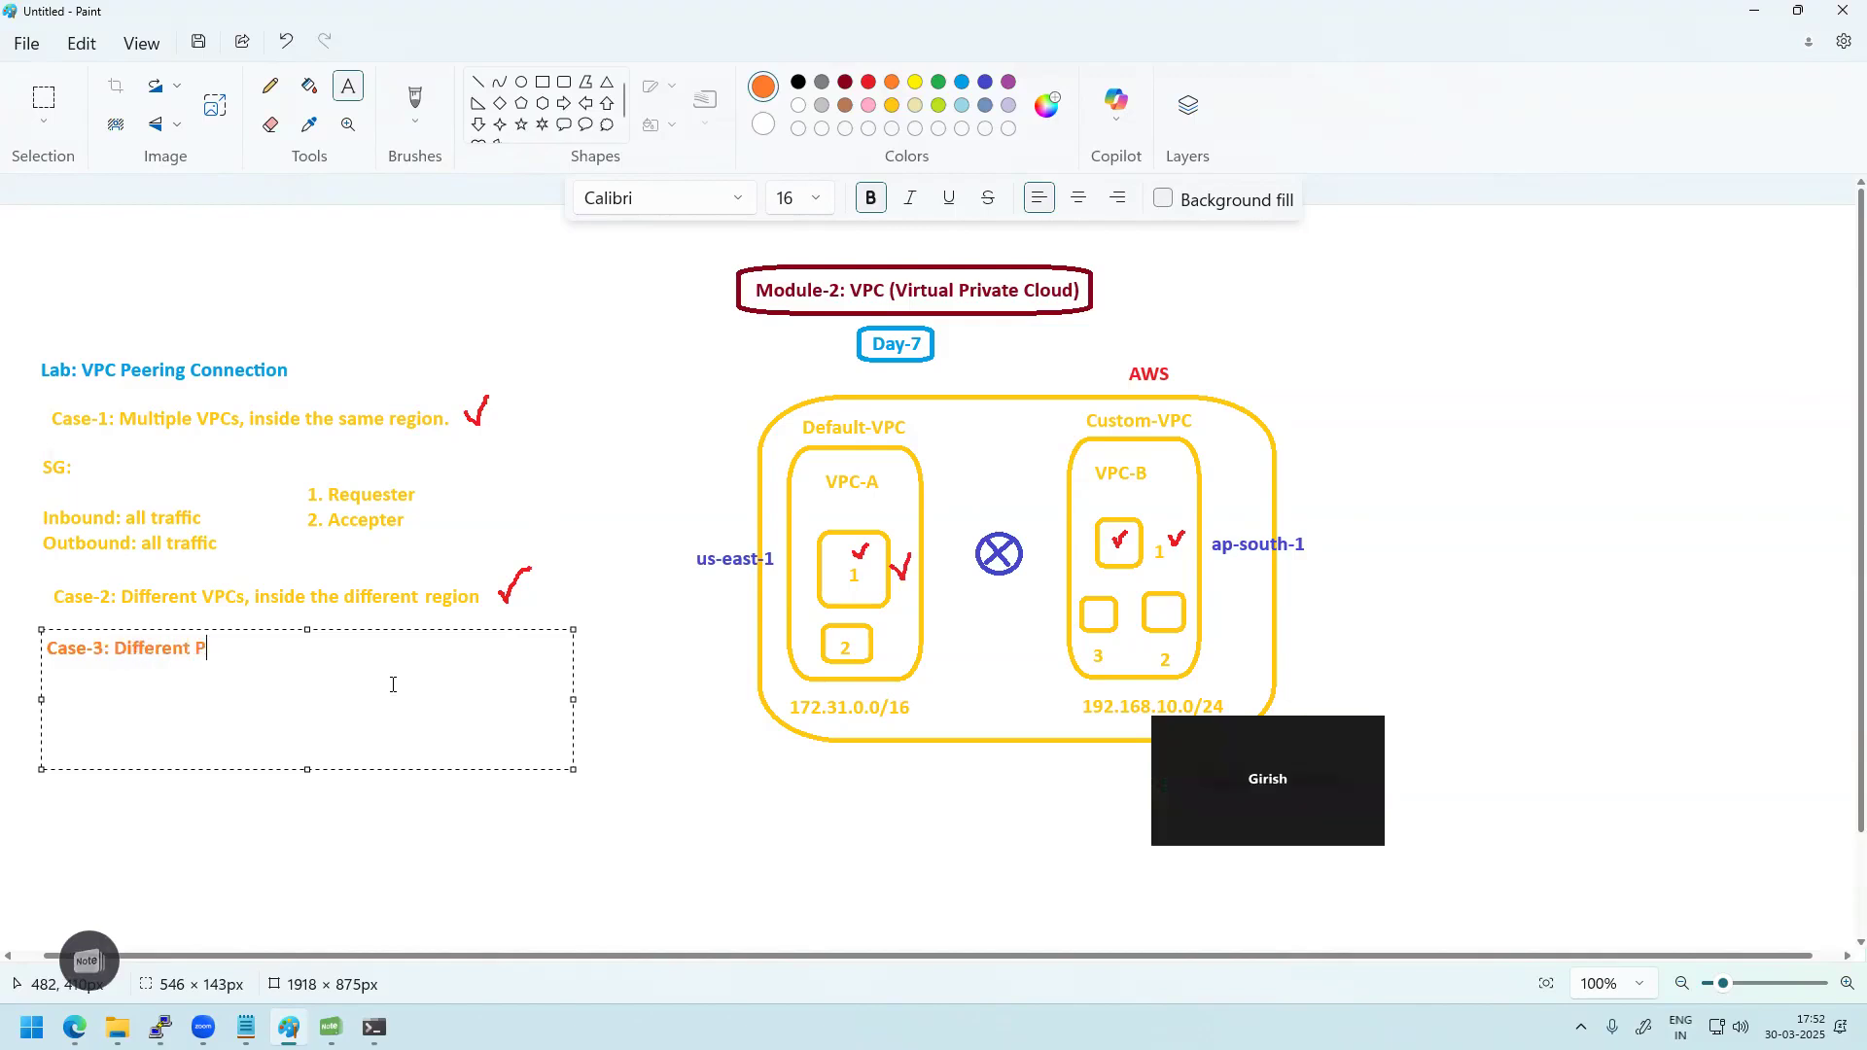
pyautogui.press('BackSpace')
pyautogui.write('VPCs')
pyautogui.write(', in')
pyautogui.write('nd')
pyautogui.press('BackSpace')
pyautogui.press('BackSpace')
pyautogui.press('BackSpace')
pyautogui.write('diffe')
pyautogui.press('BackSpace')
pyautogui.press('BackSpace')
pyautogui.write('fer')
pyautogui.write('ent')
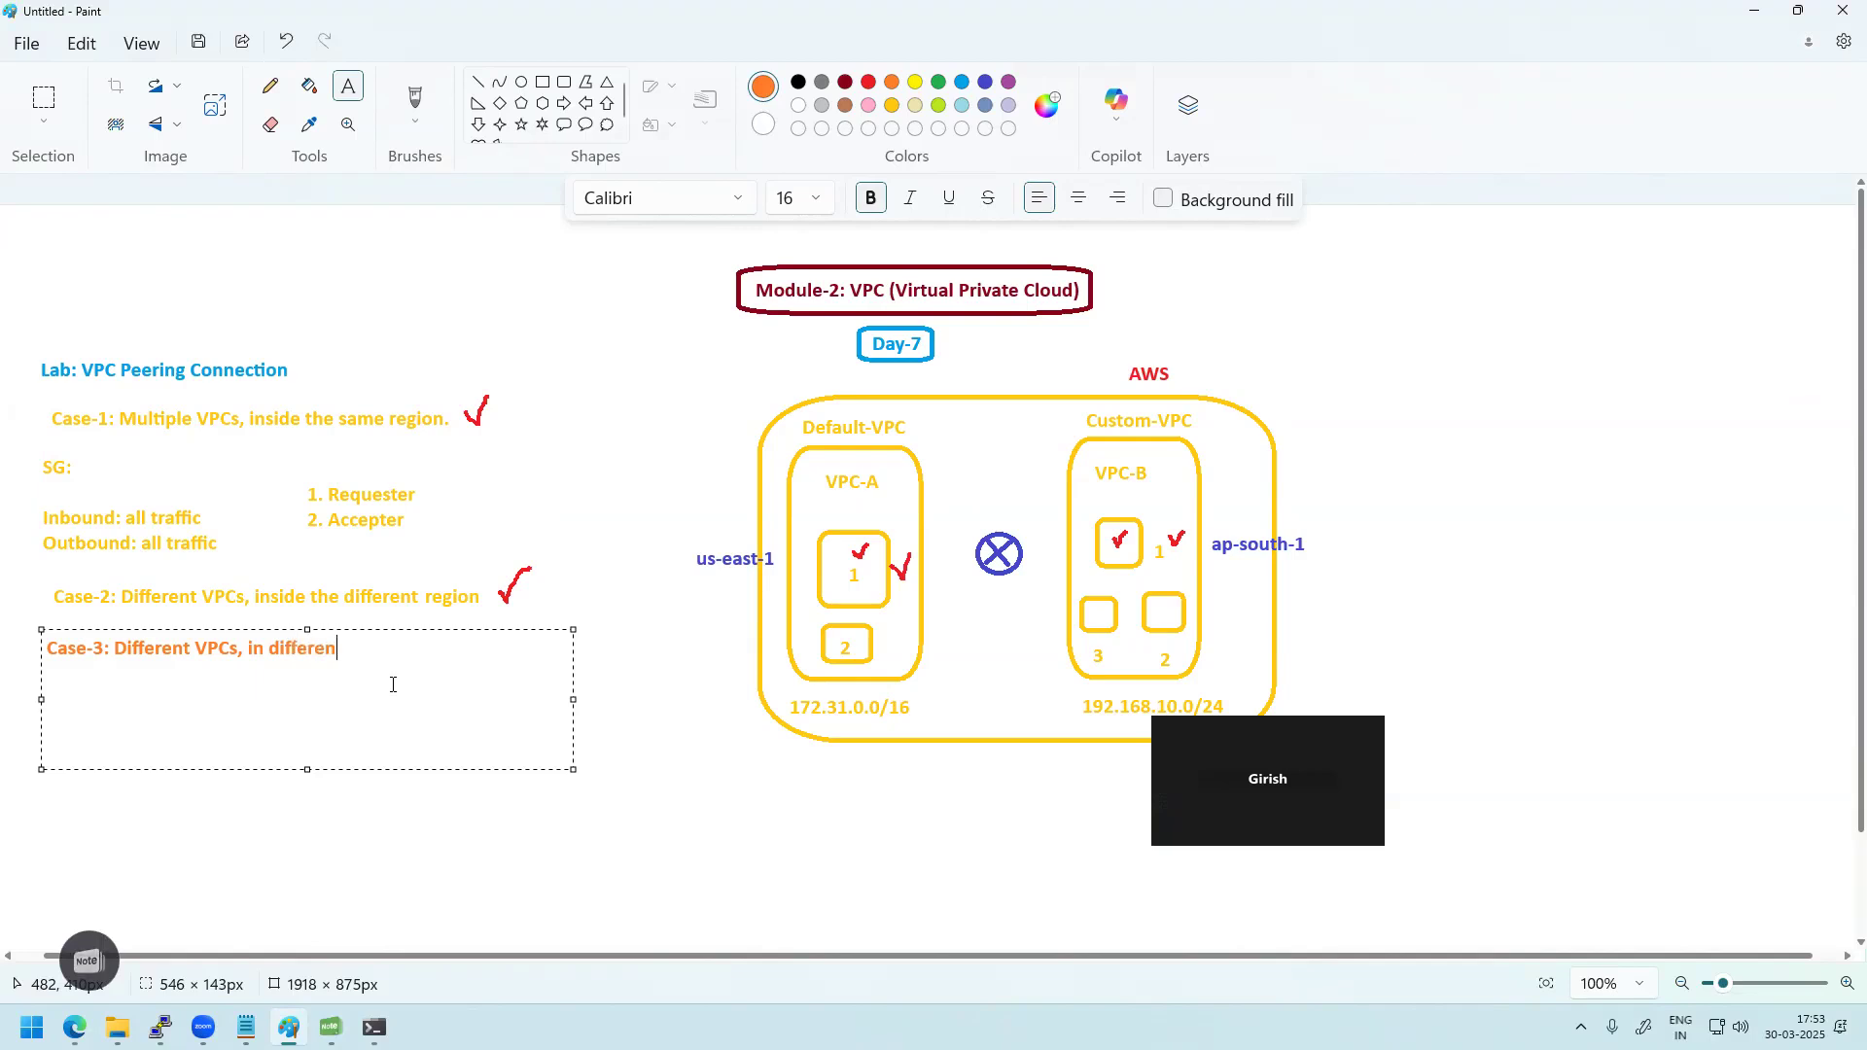
pyautogui.write(' account')
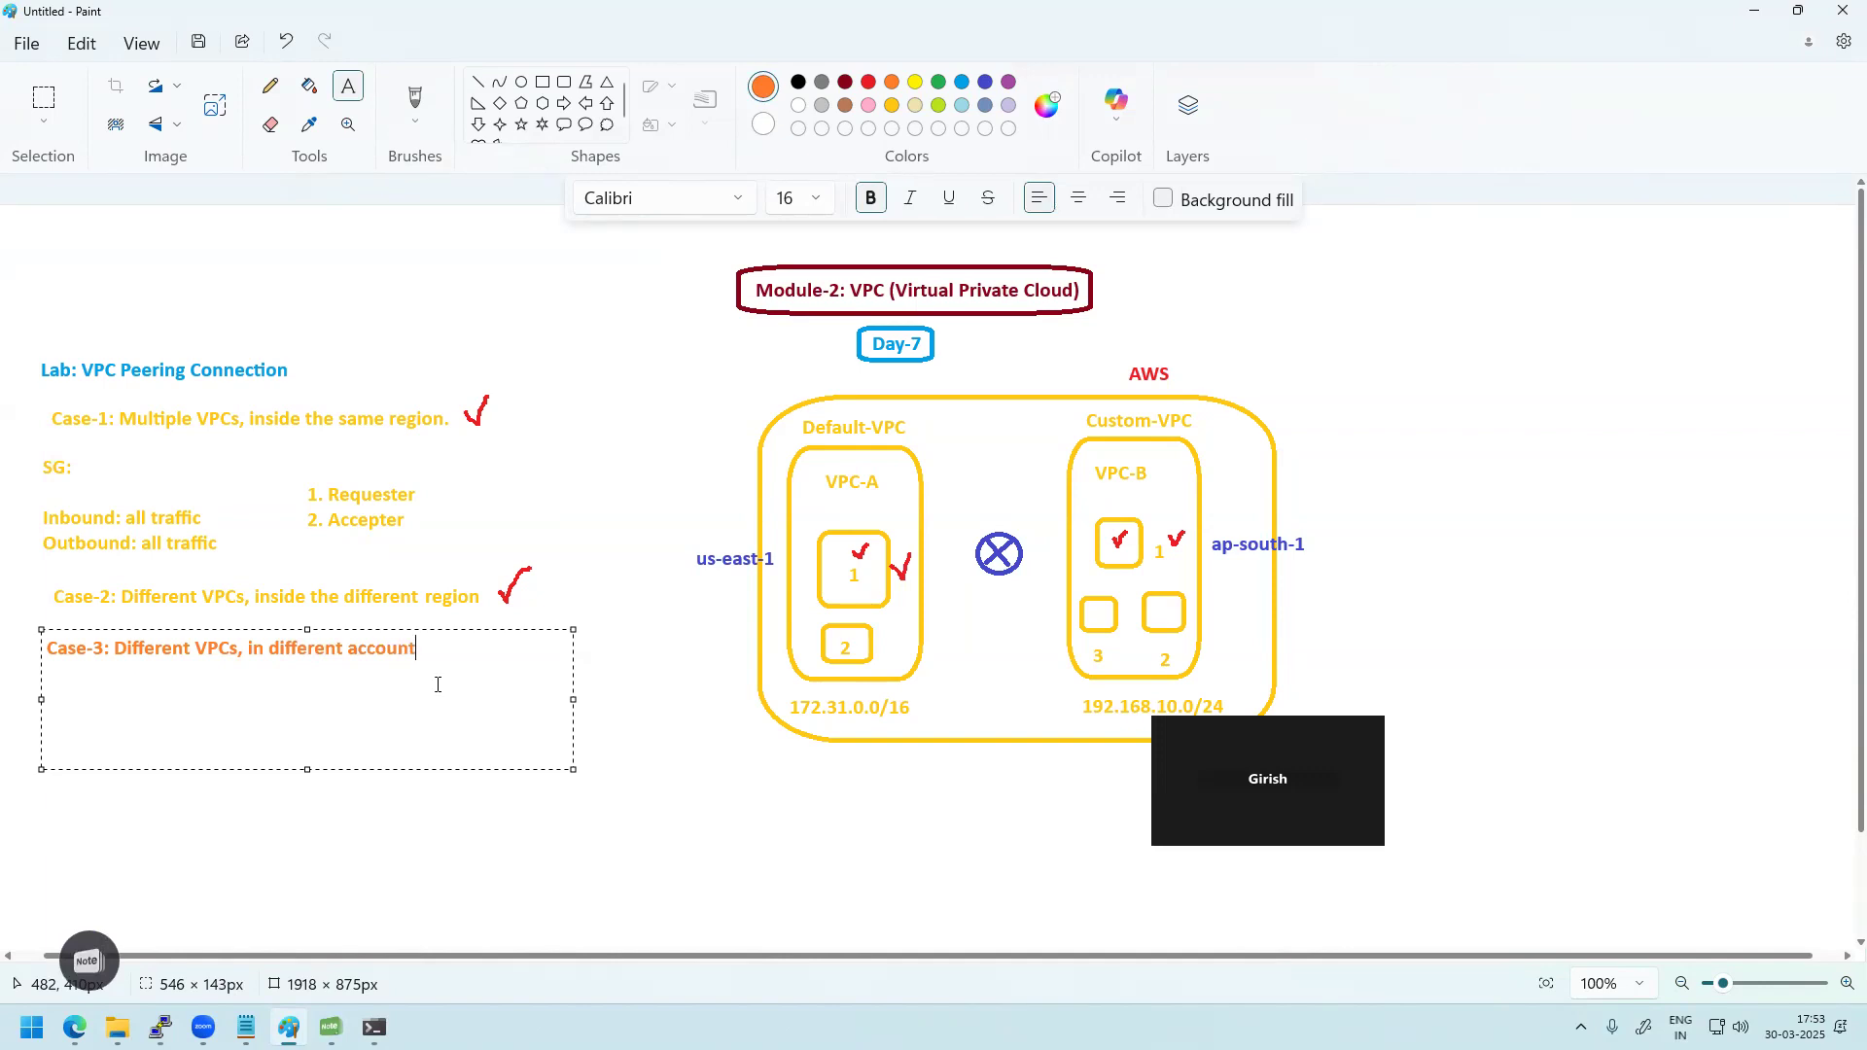
pyautogui.click(696, 763)
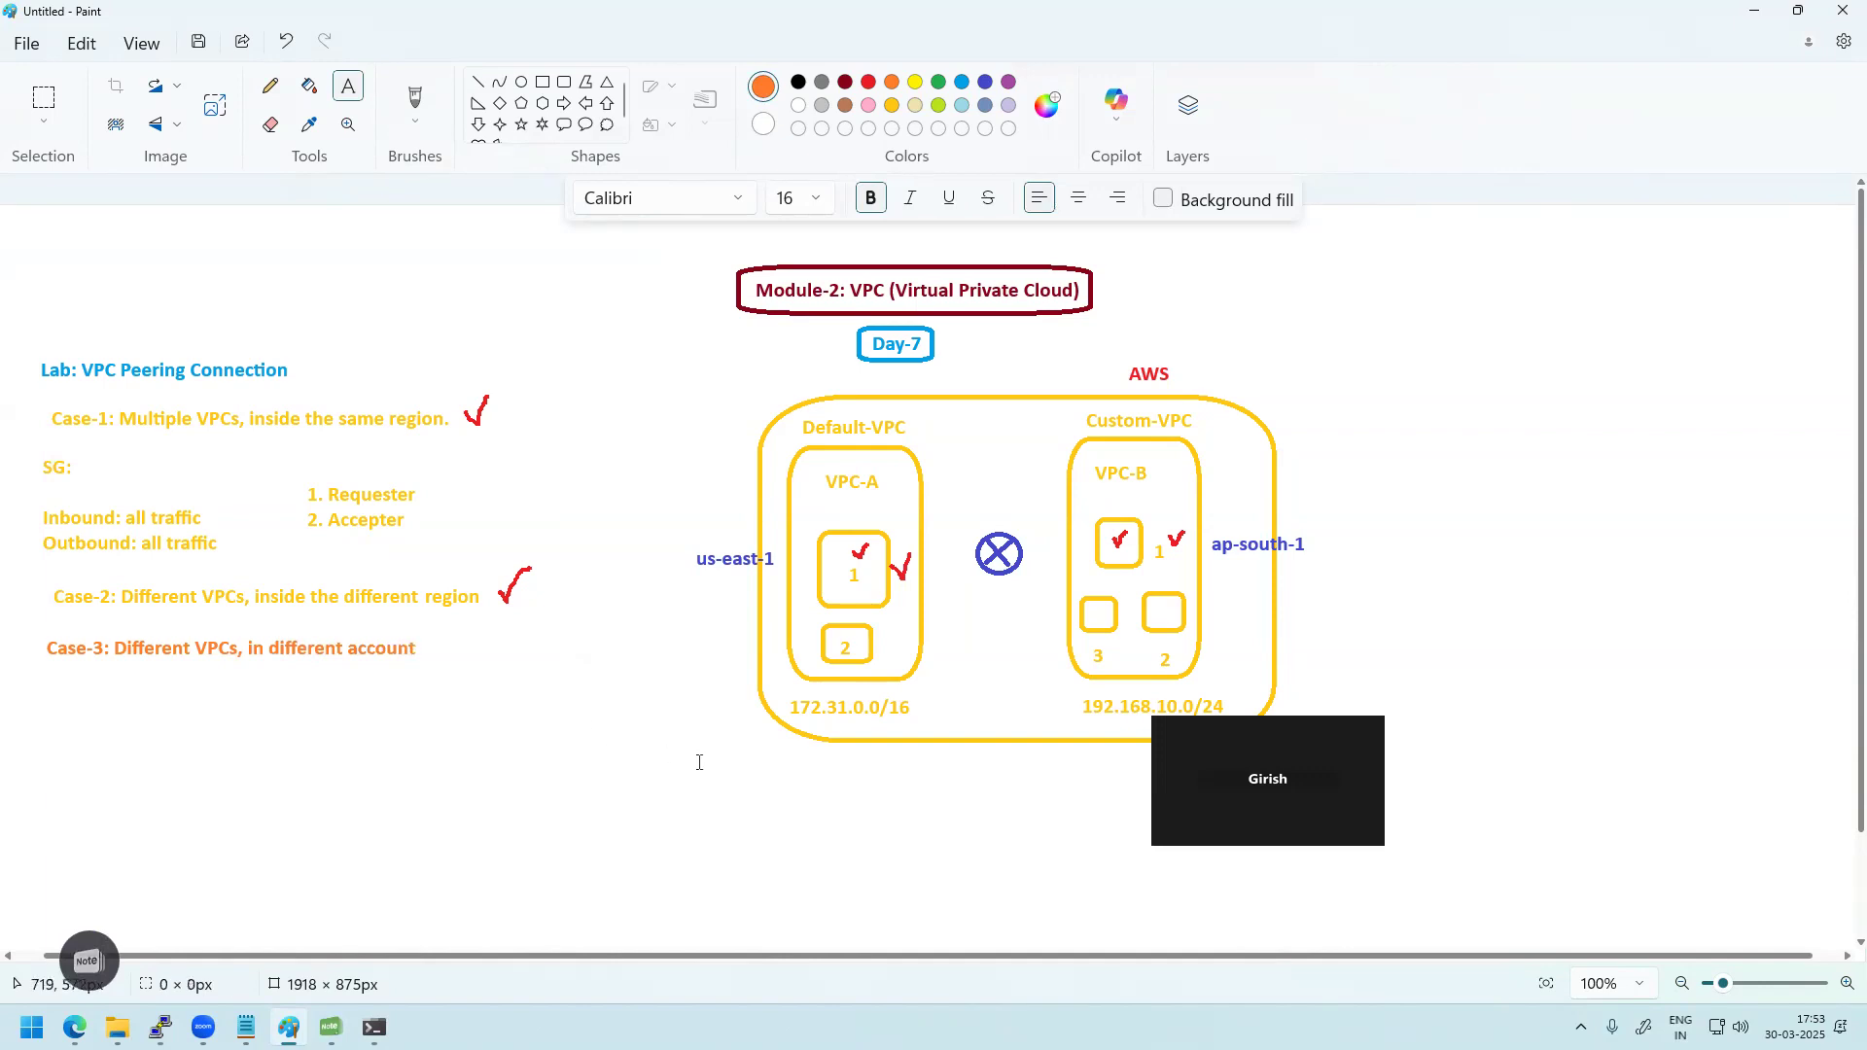
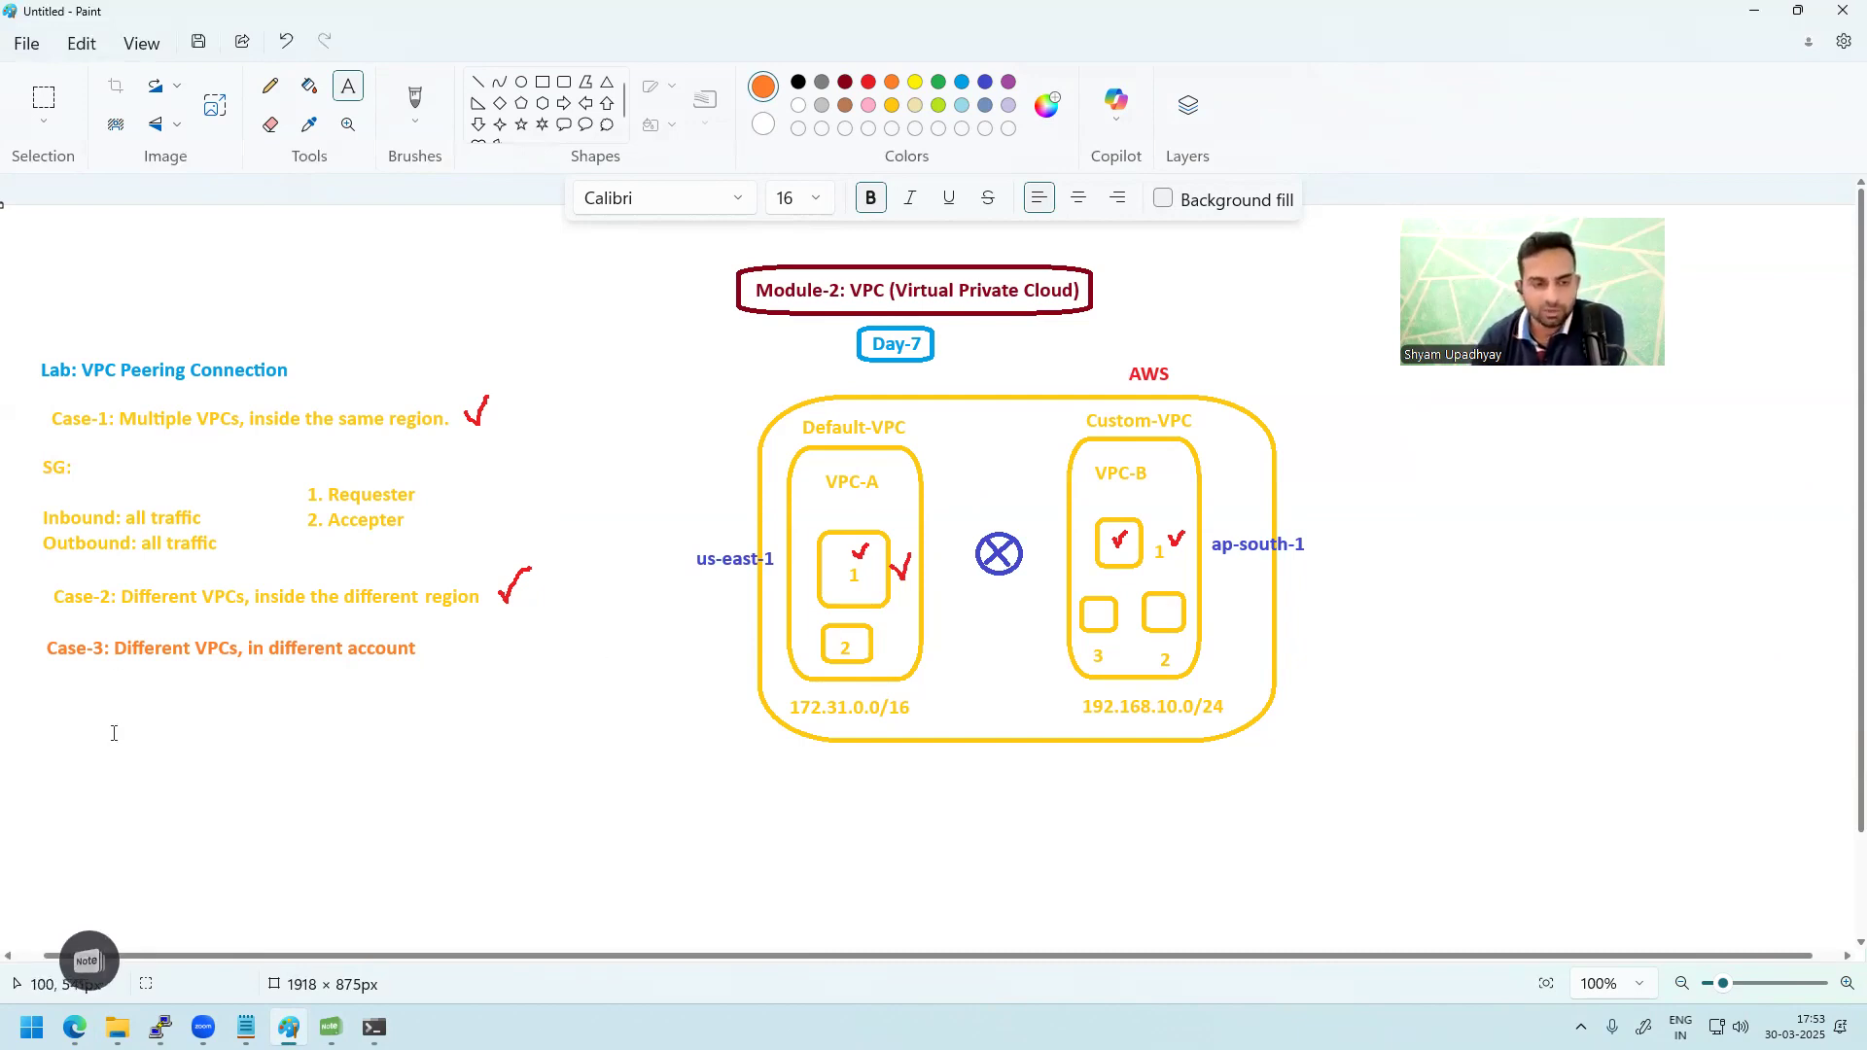
# Step: Draw a text box about 515 × 114 px below the Case-3 line and enter "1. two aws account" and "2. two vpcs with different network range"
pyautogui.moveTo(87, 685); pyautogui.dragTo(590, 795)
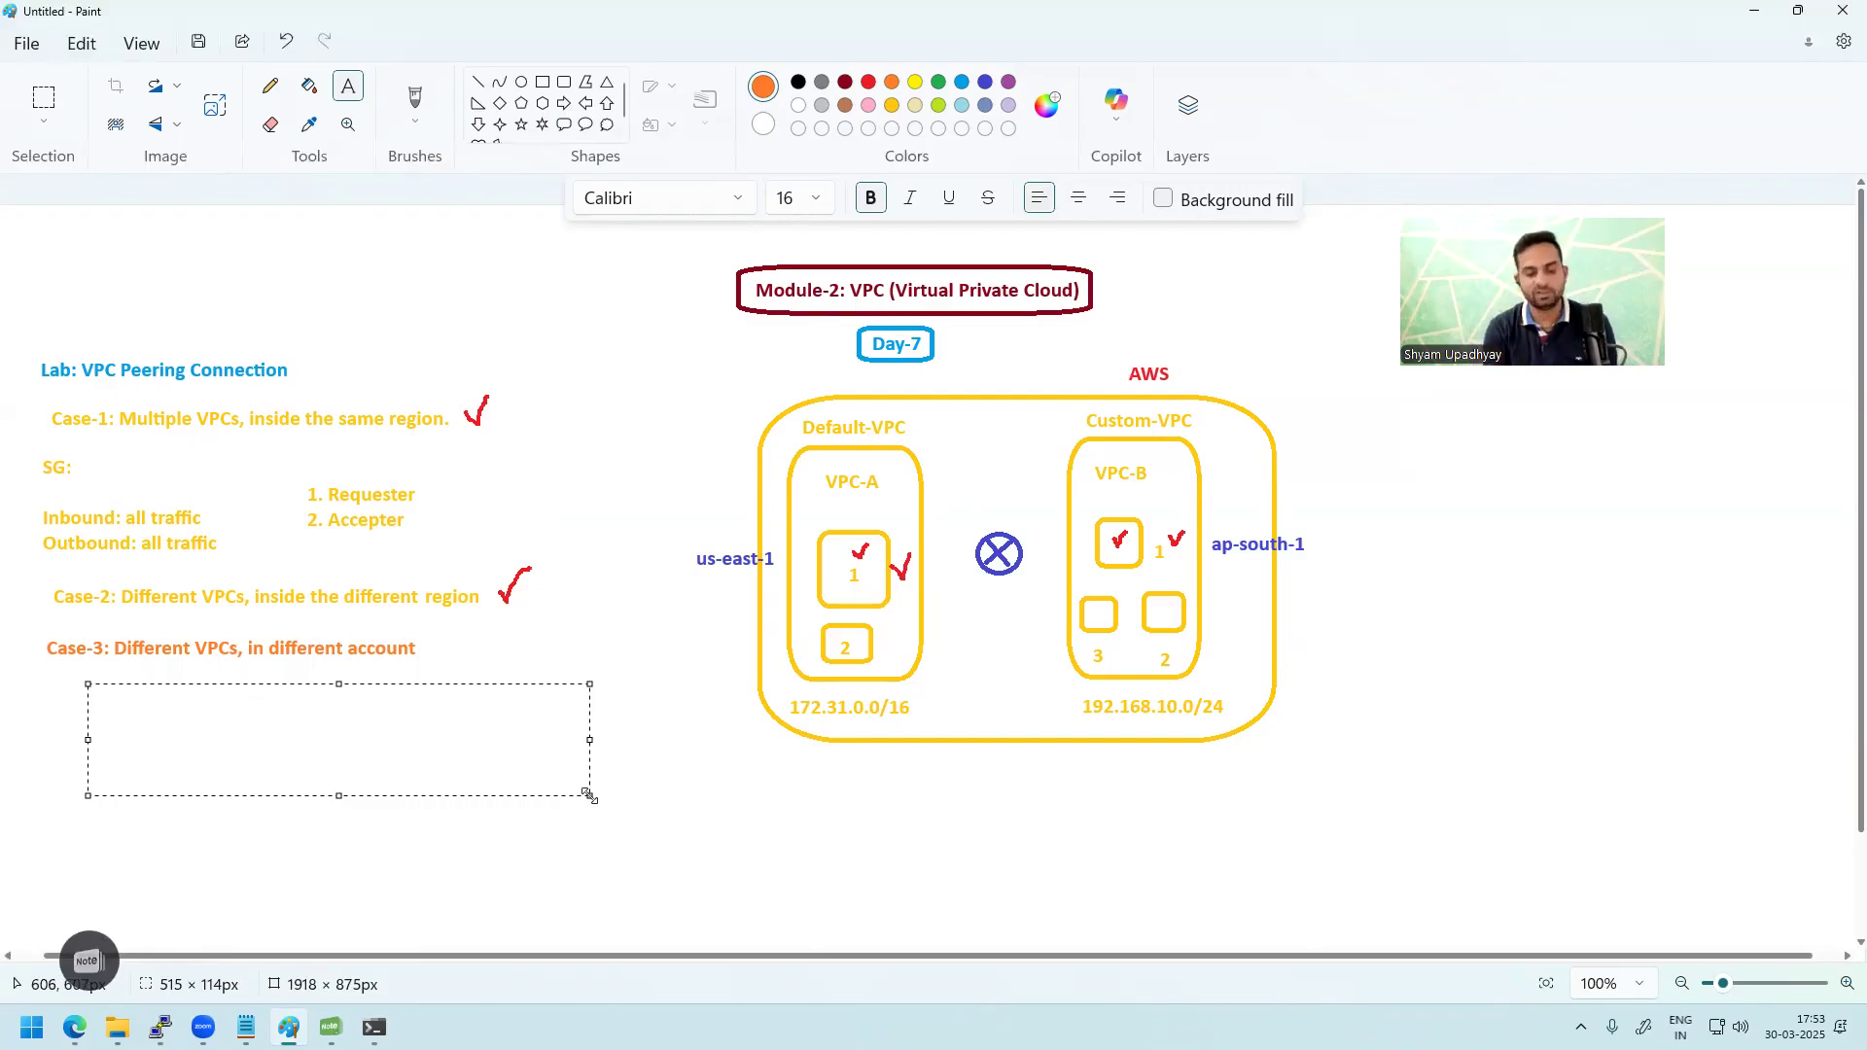
pyautogui.write('1. two aws account ')
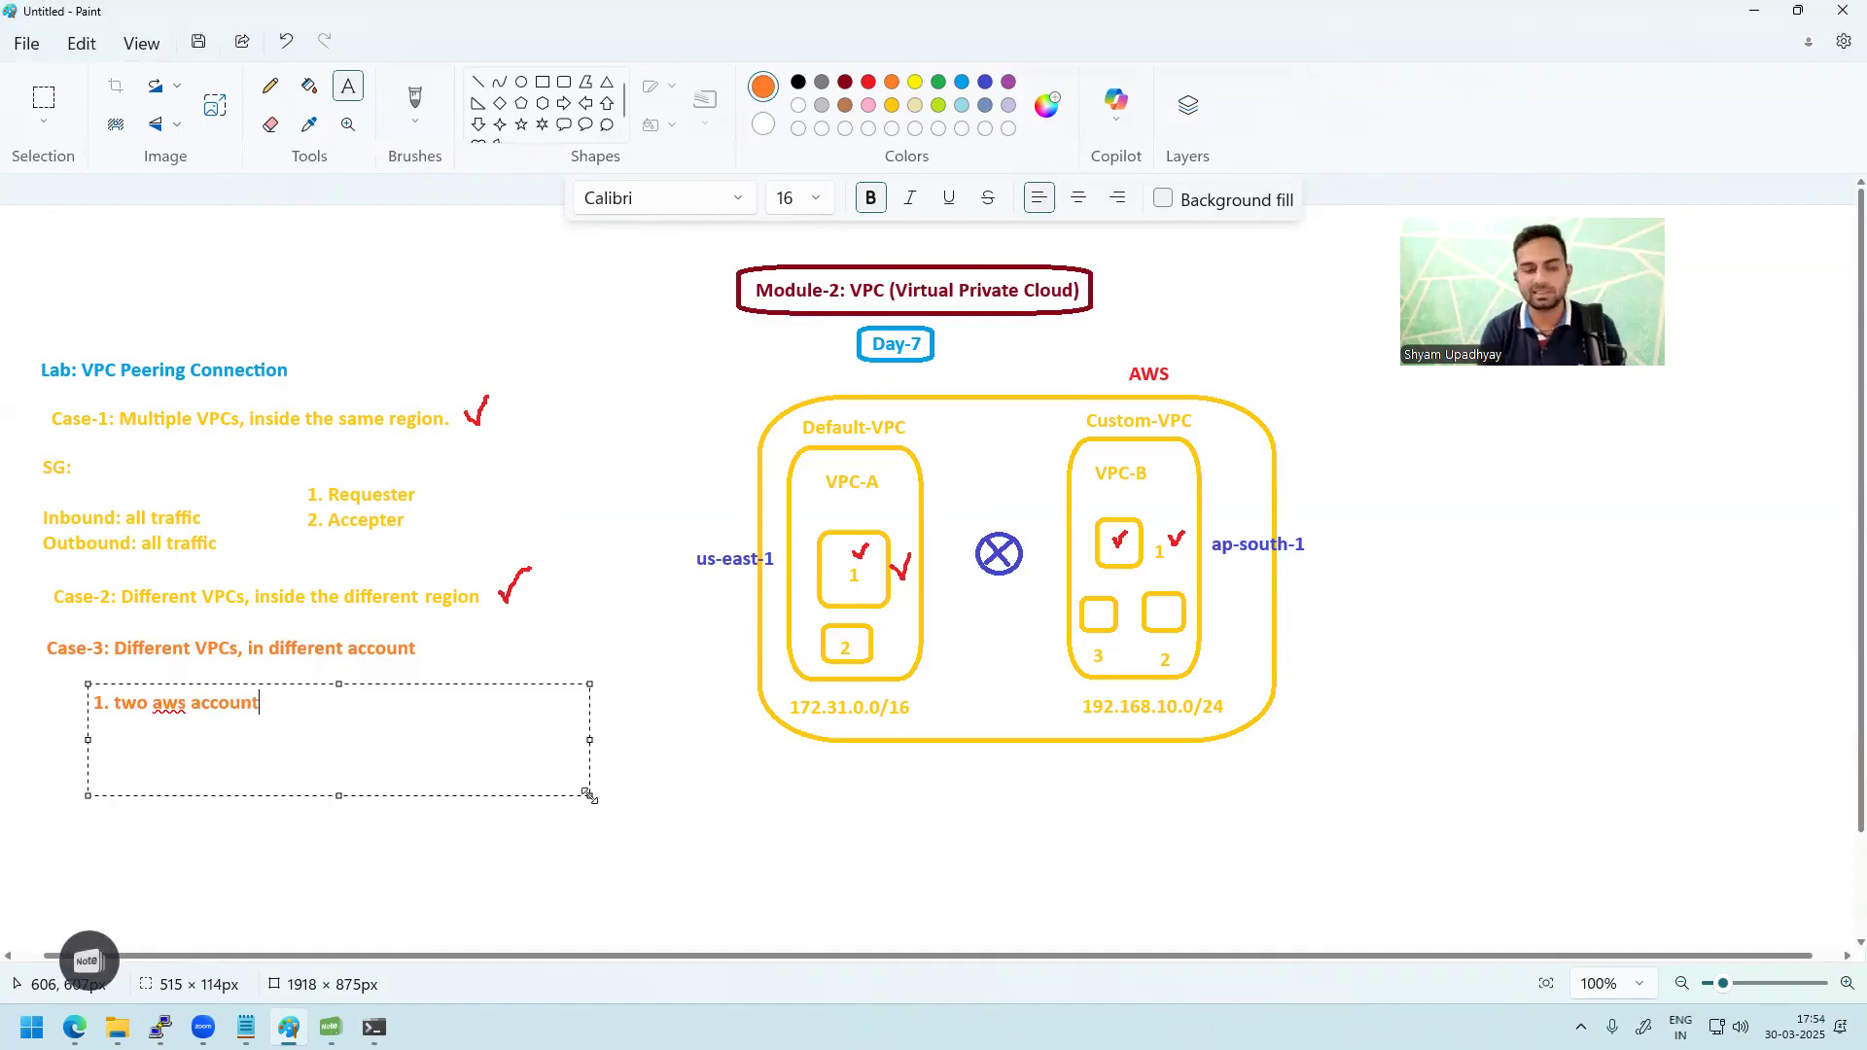
pyautogui.write('2.')
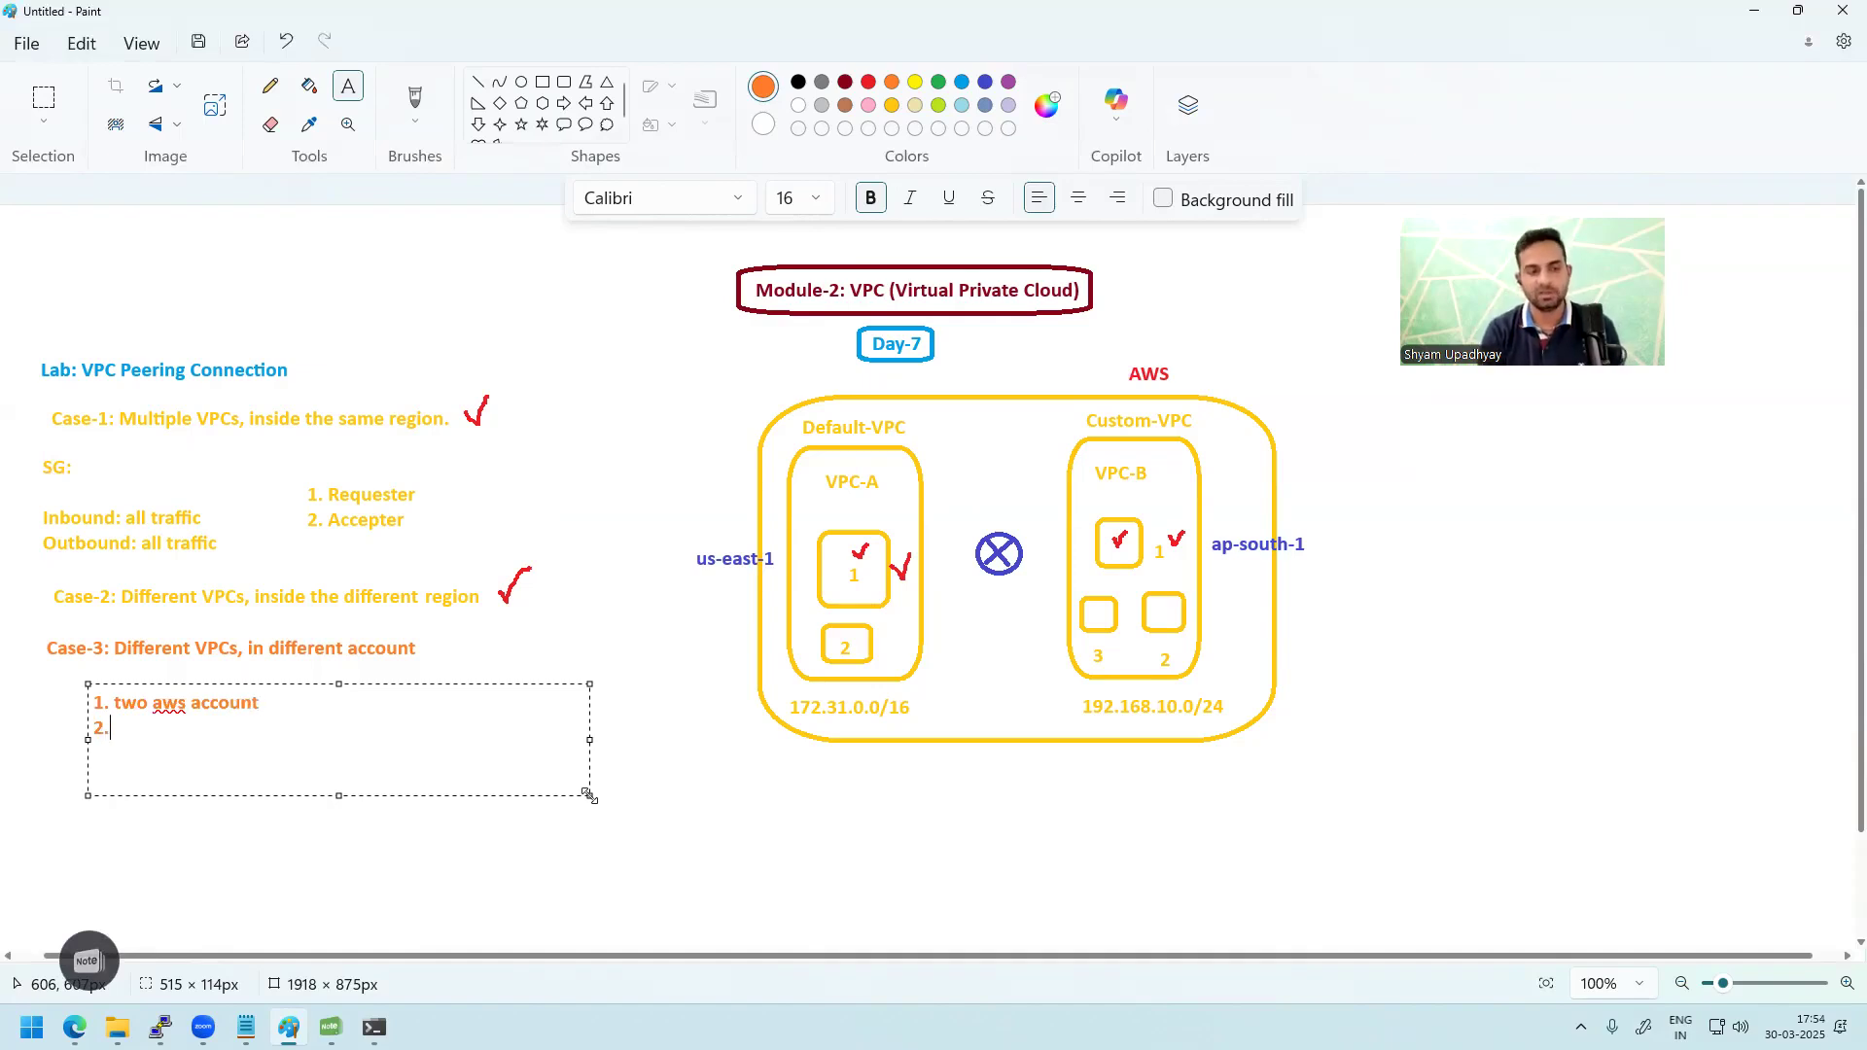
pyautogui.write(' two vpcs')
pyautogui.write(' with diff')
pyautogui.write('ertn')
pyautogui.press('BackSpace')
pyautogui.press('BackSpace')
pyautogui.write('ent ')
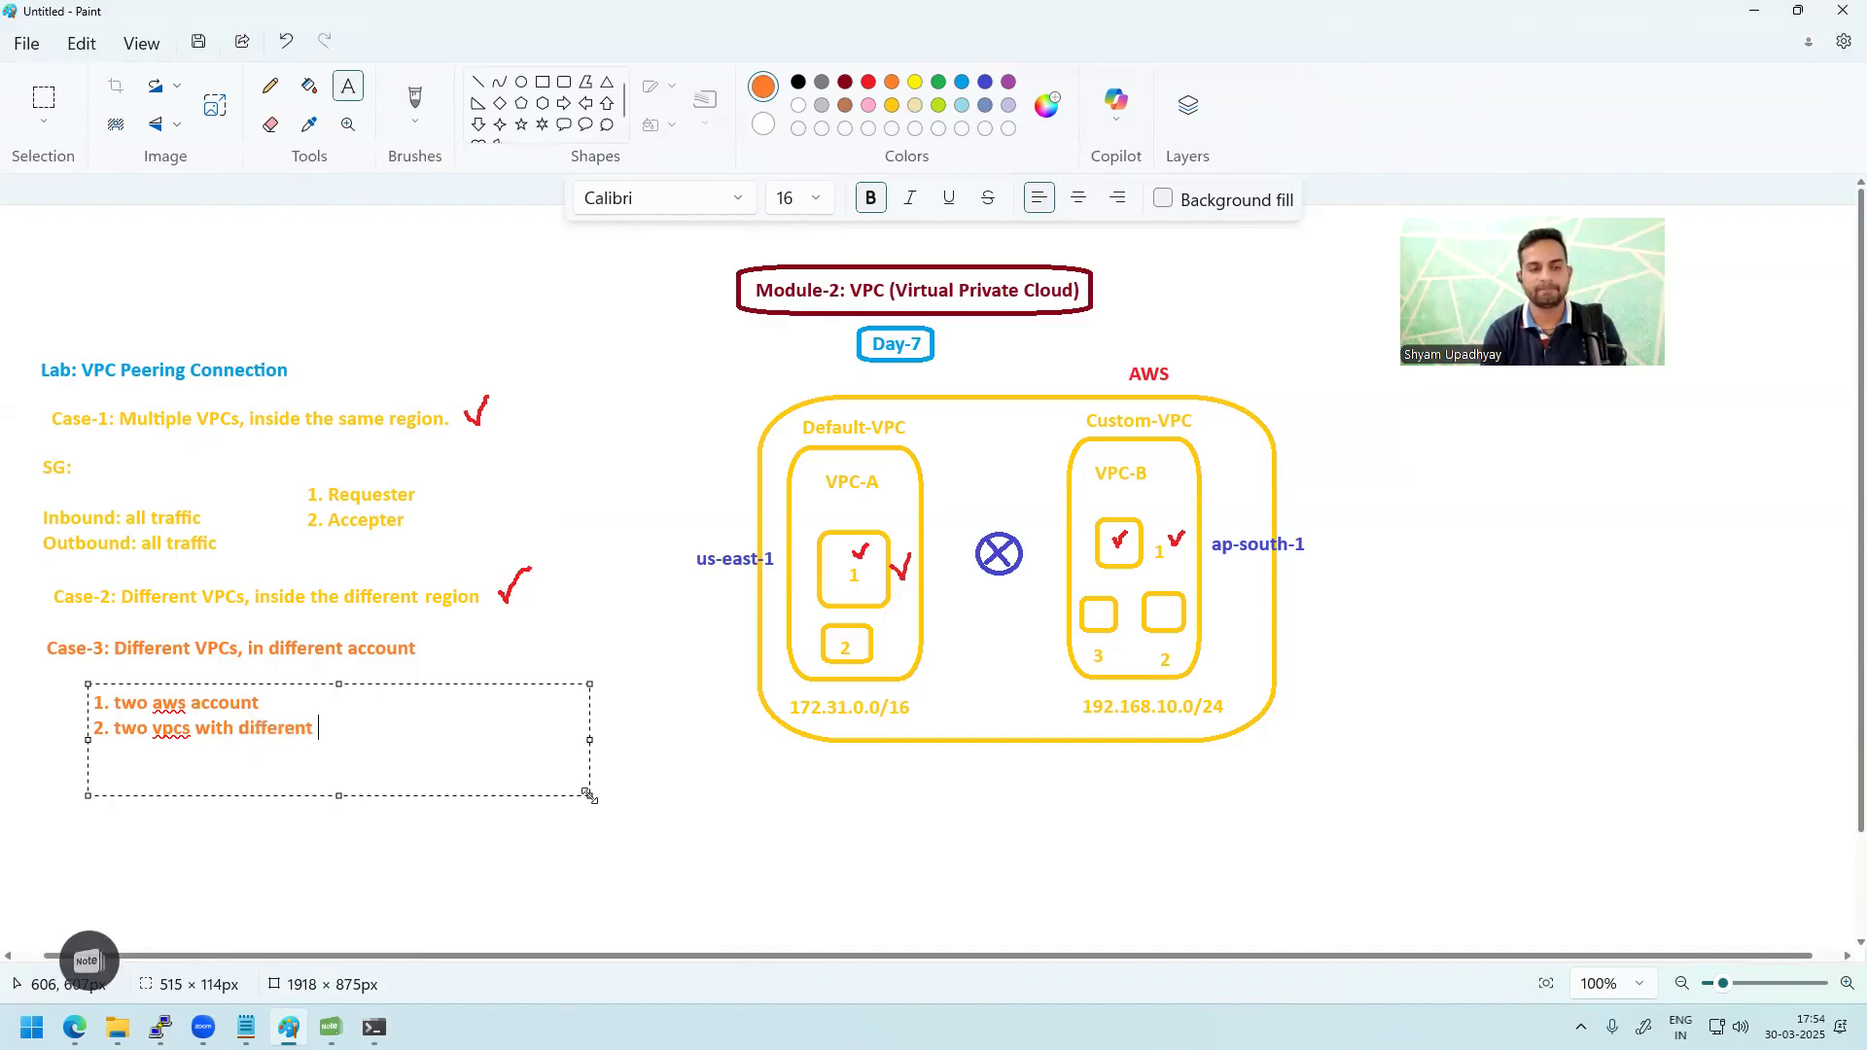
pyautogui.write('network ID')
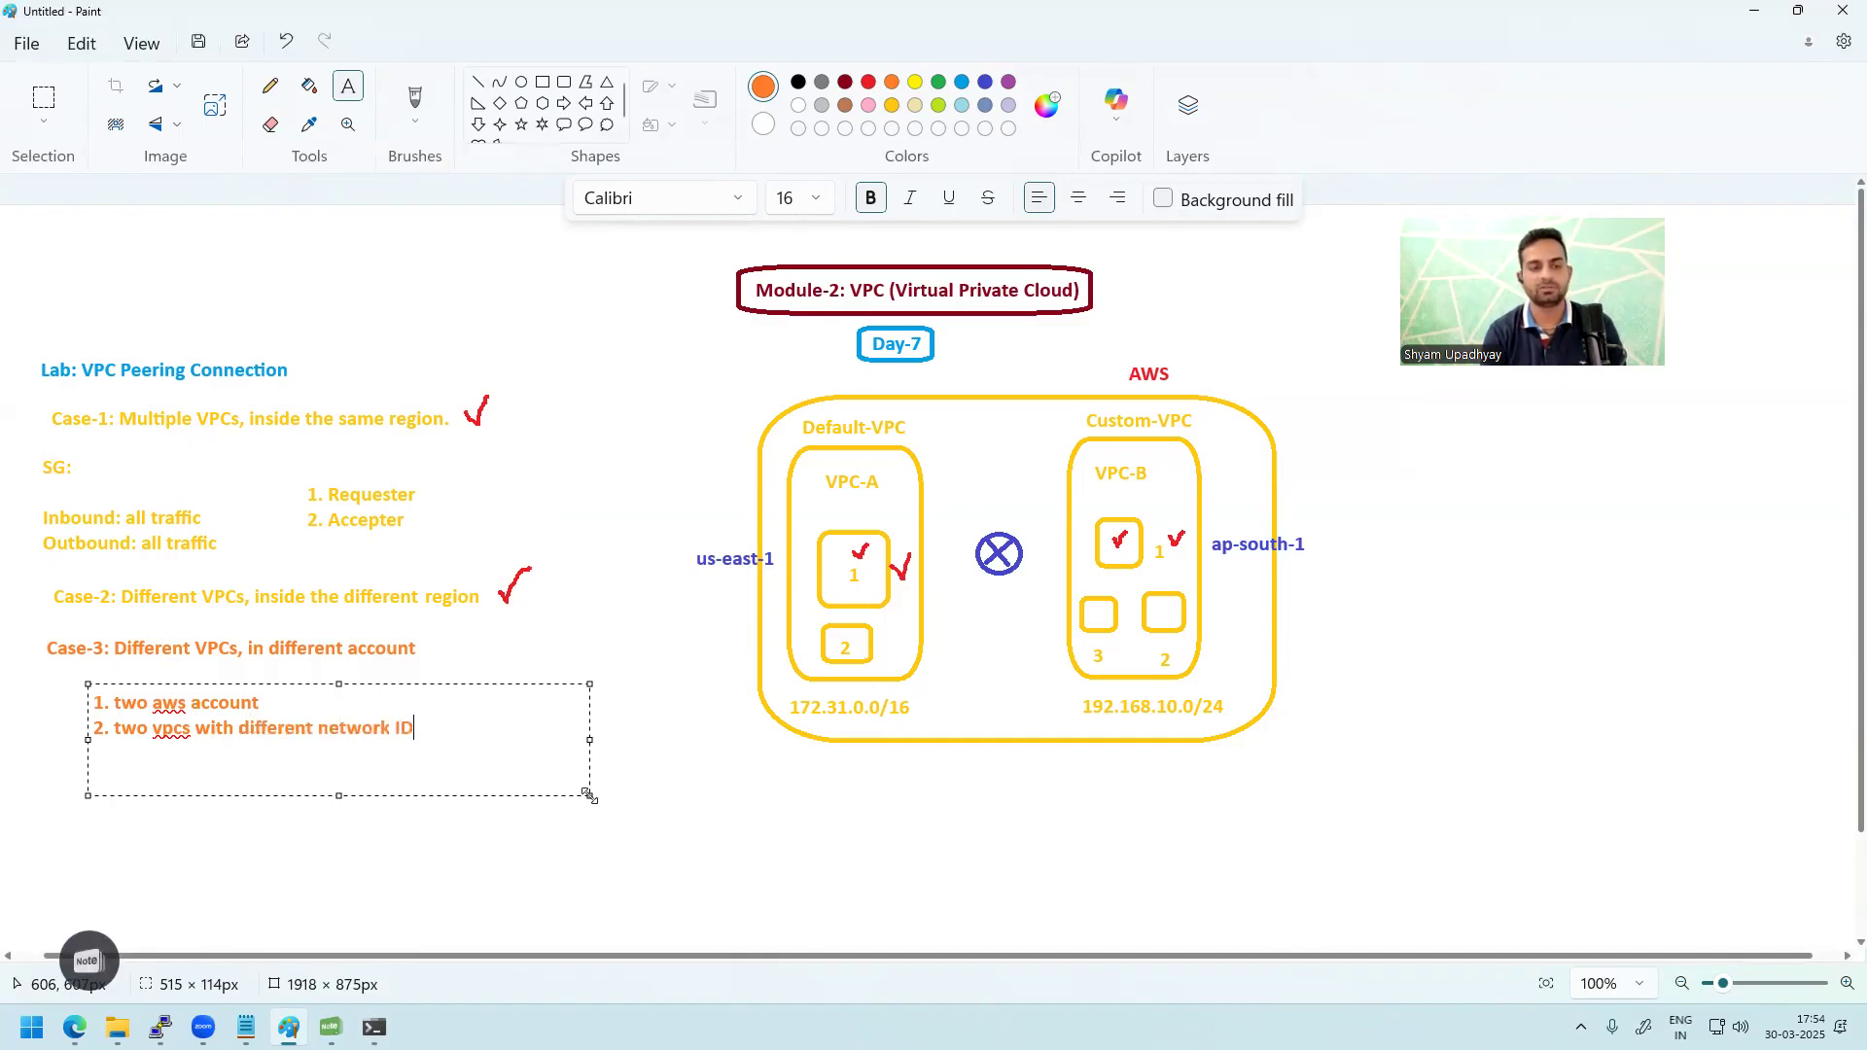
pyautogui.press('BackSpace')
pyautogui.press('BackSpace')
pyautogui.write('range ')
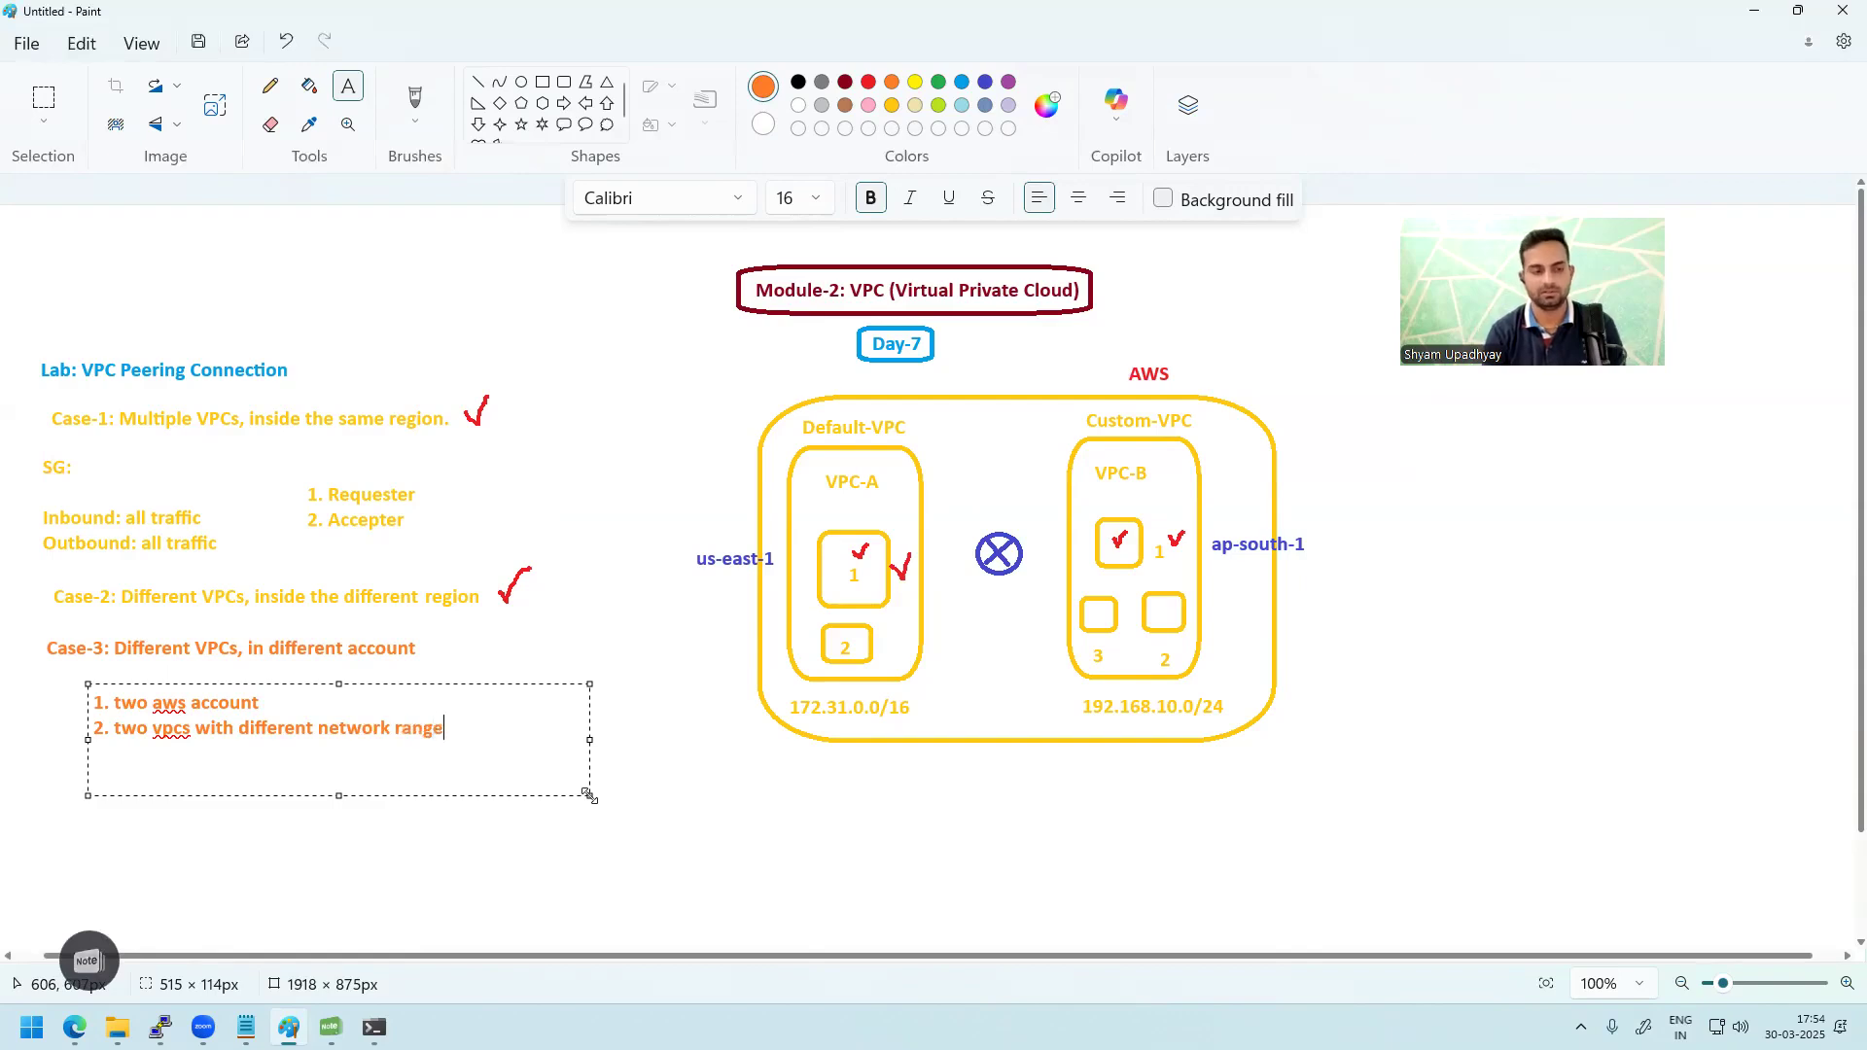
# Step: Add the lines "3. create the servers in each of the account" and "4. create the peering connection" to the Case-3 text box
pyautogui.write('3')
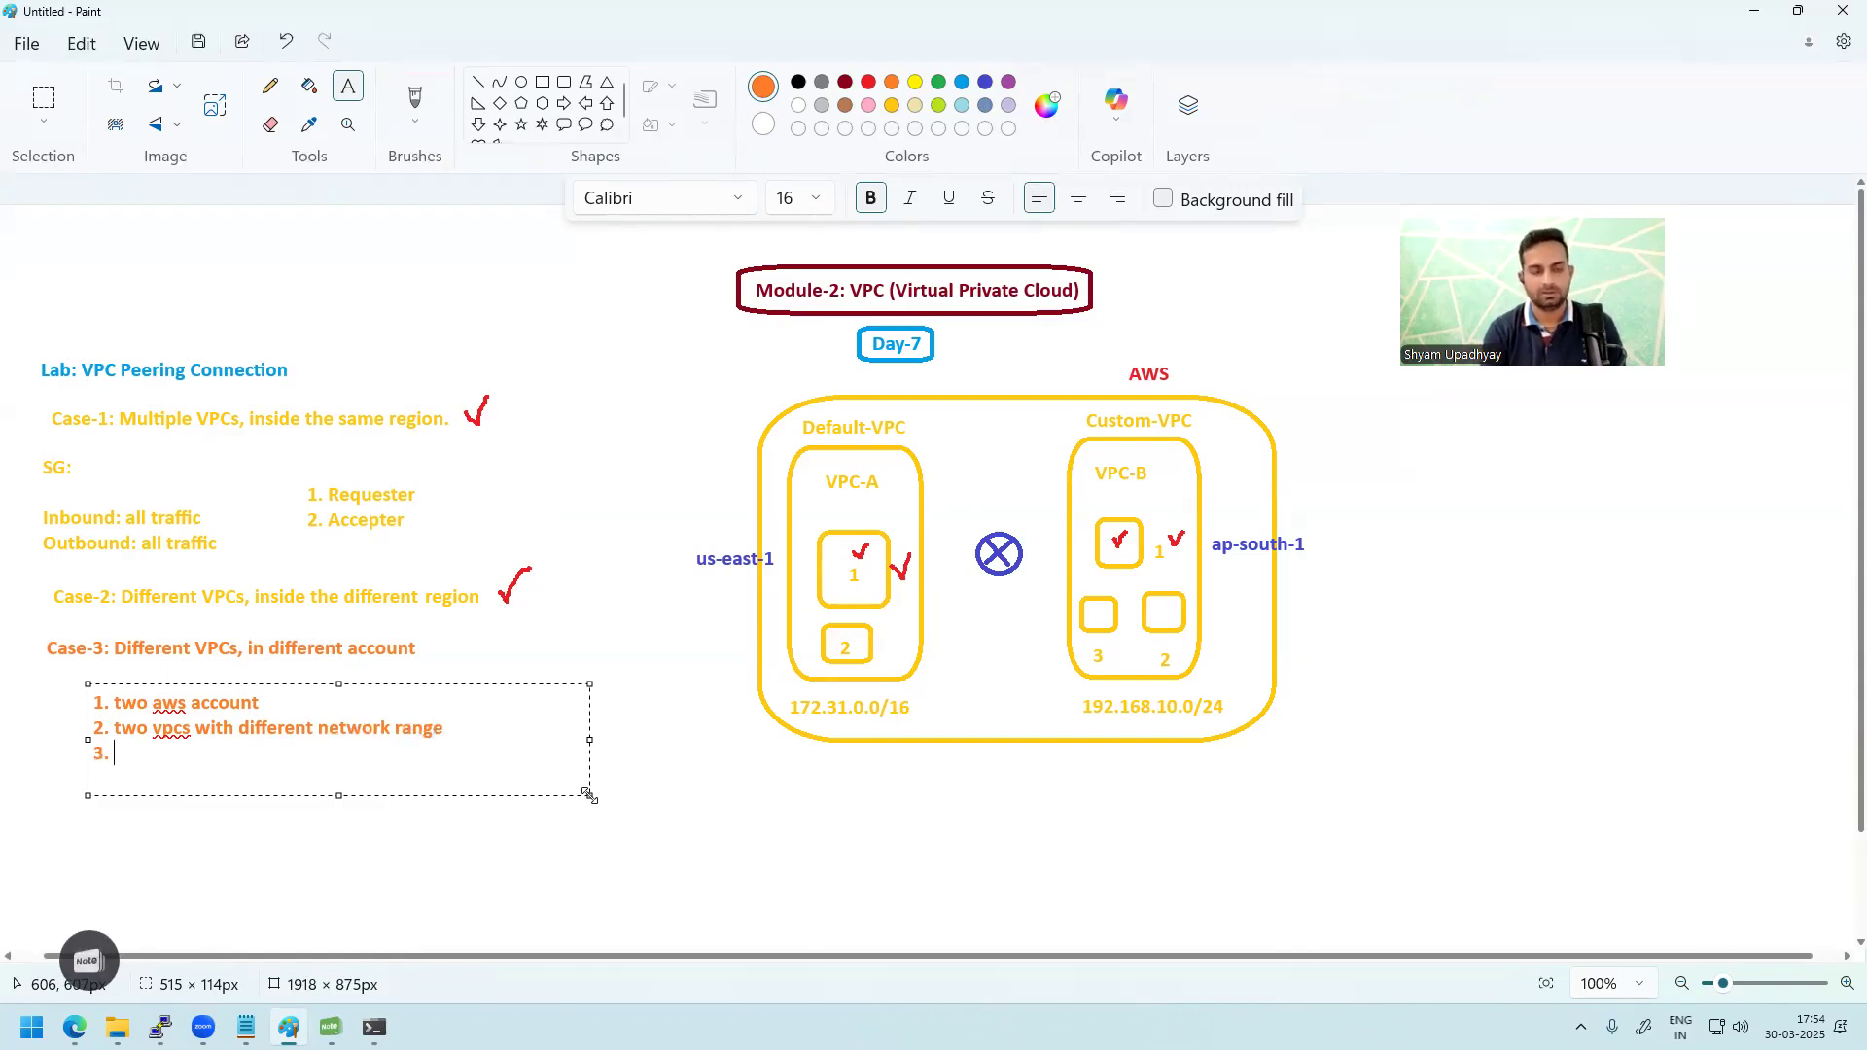
pyautogui.write('. create the ')
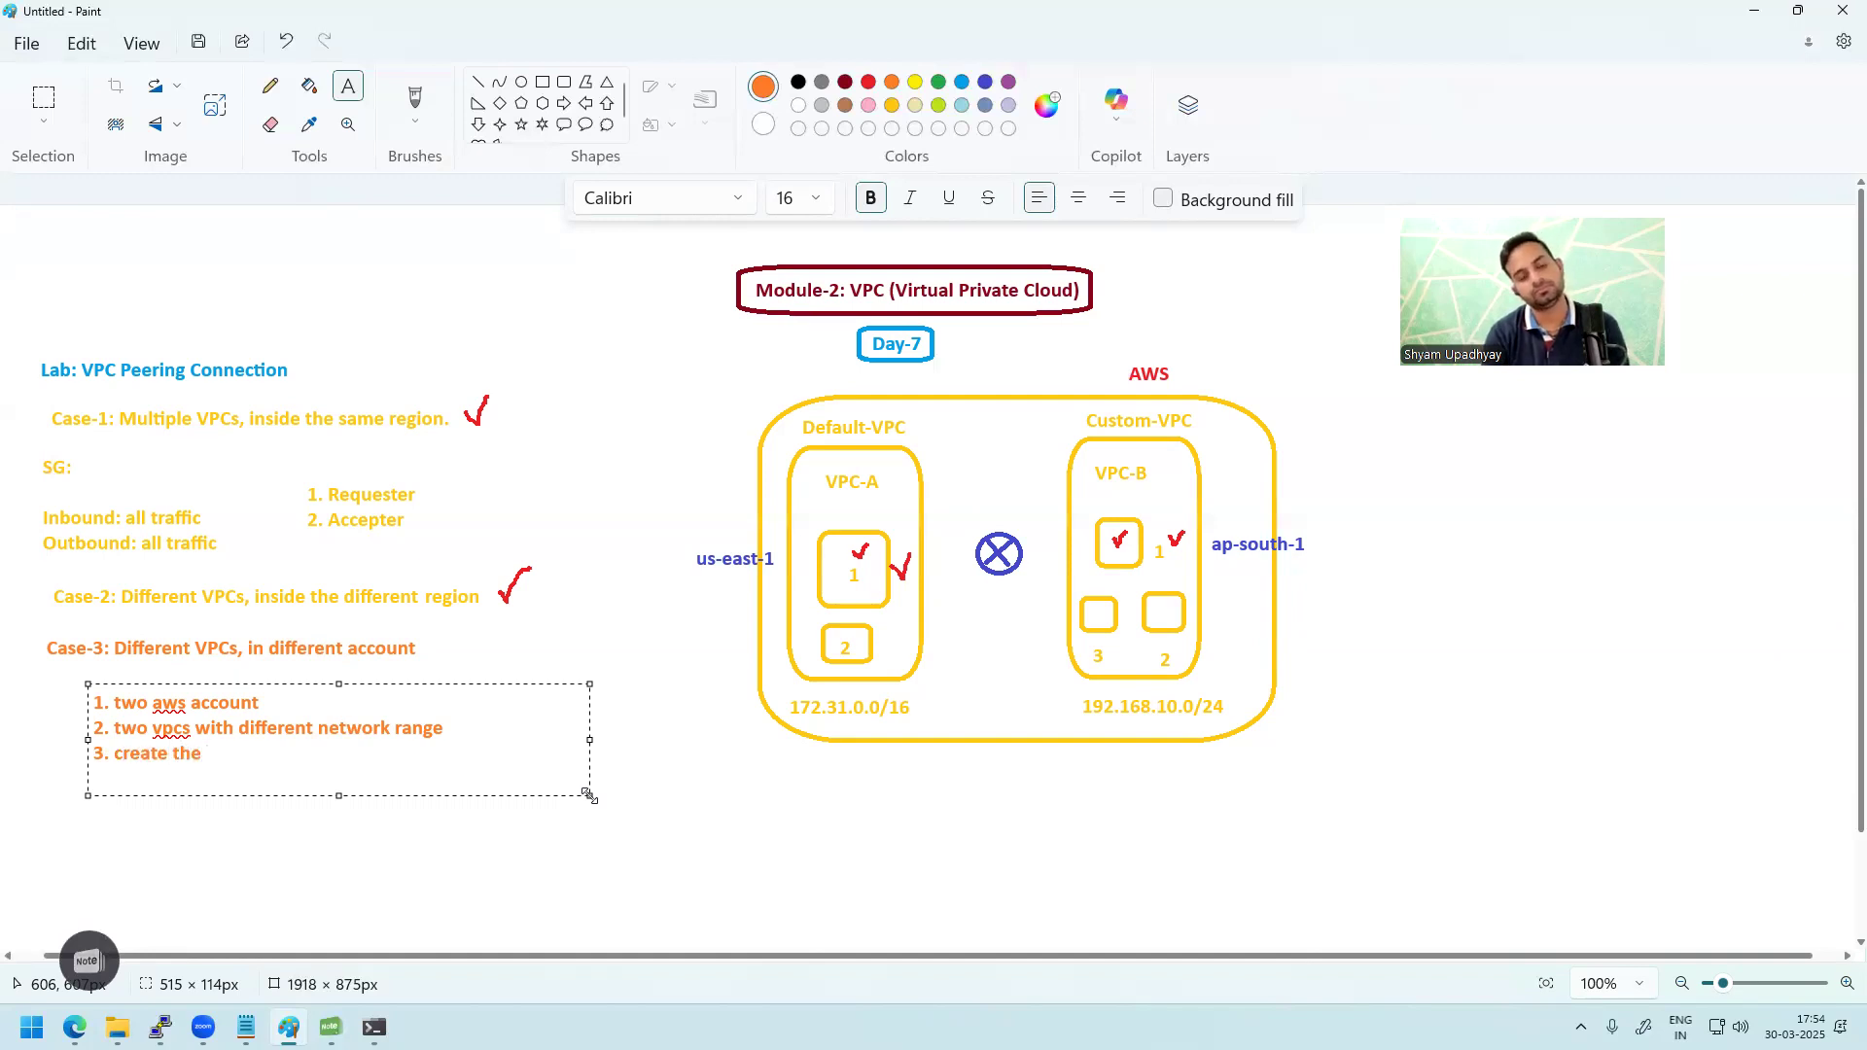
pyautogui.write('server')
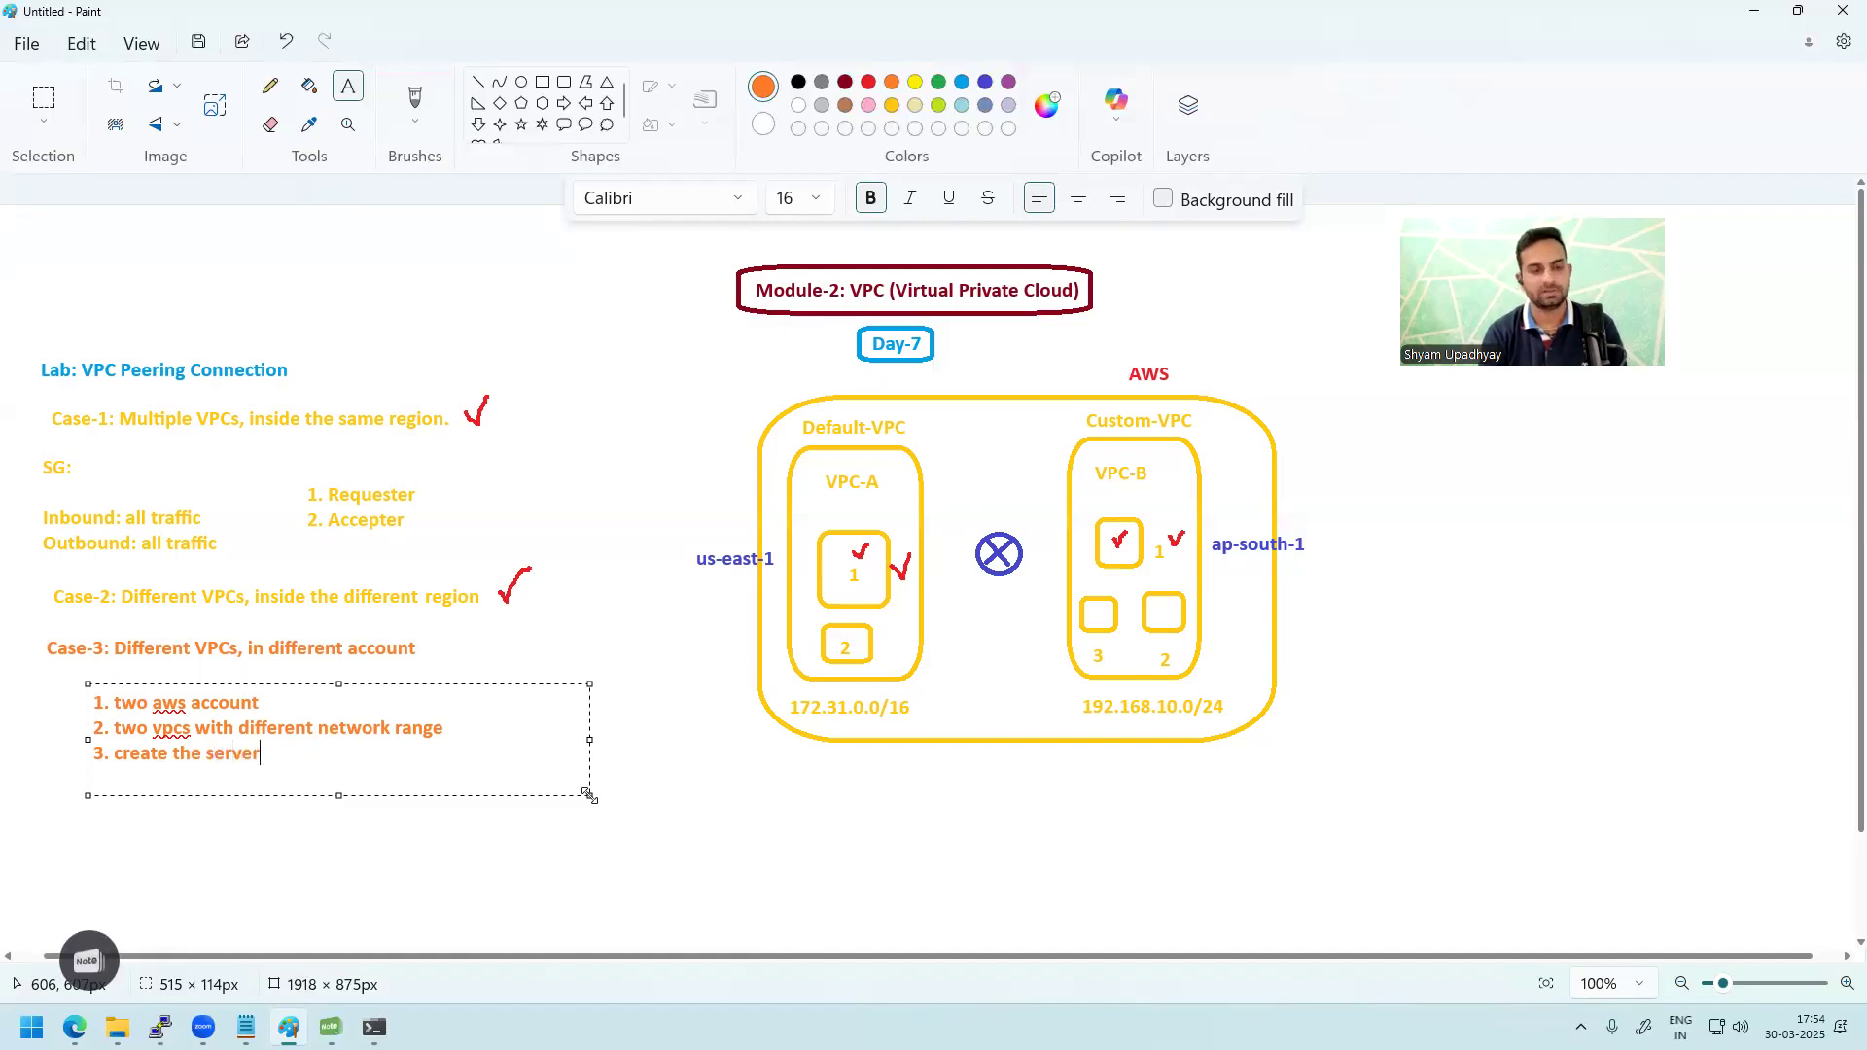
pyautogui.write('s in each o')
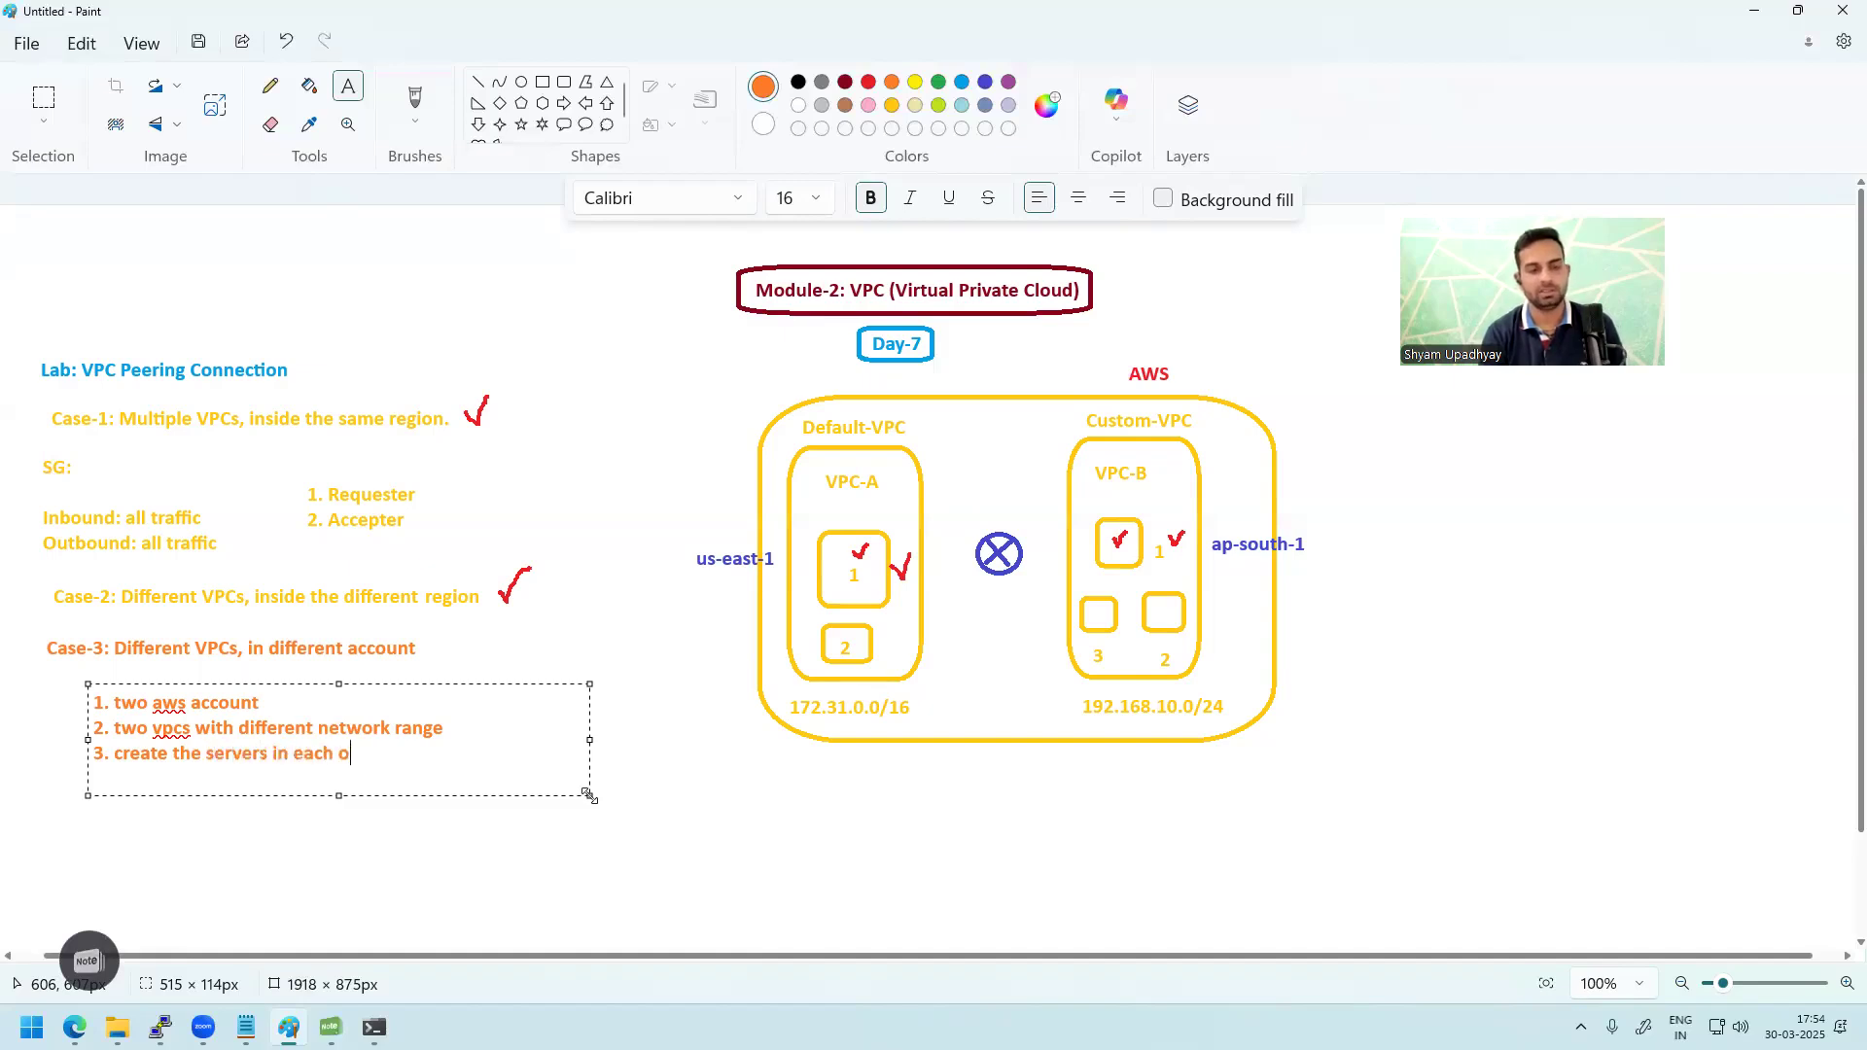
pyautogui.write('f the account ')
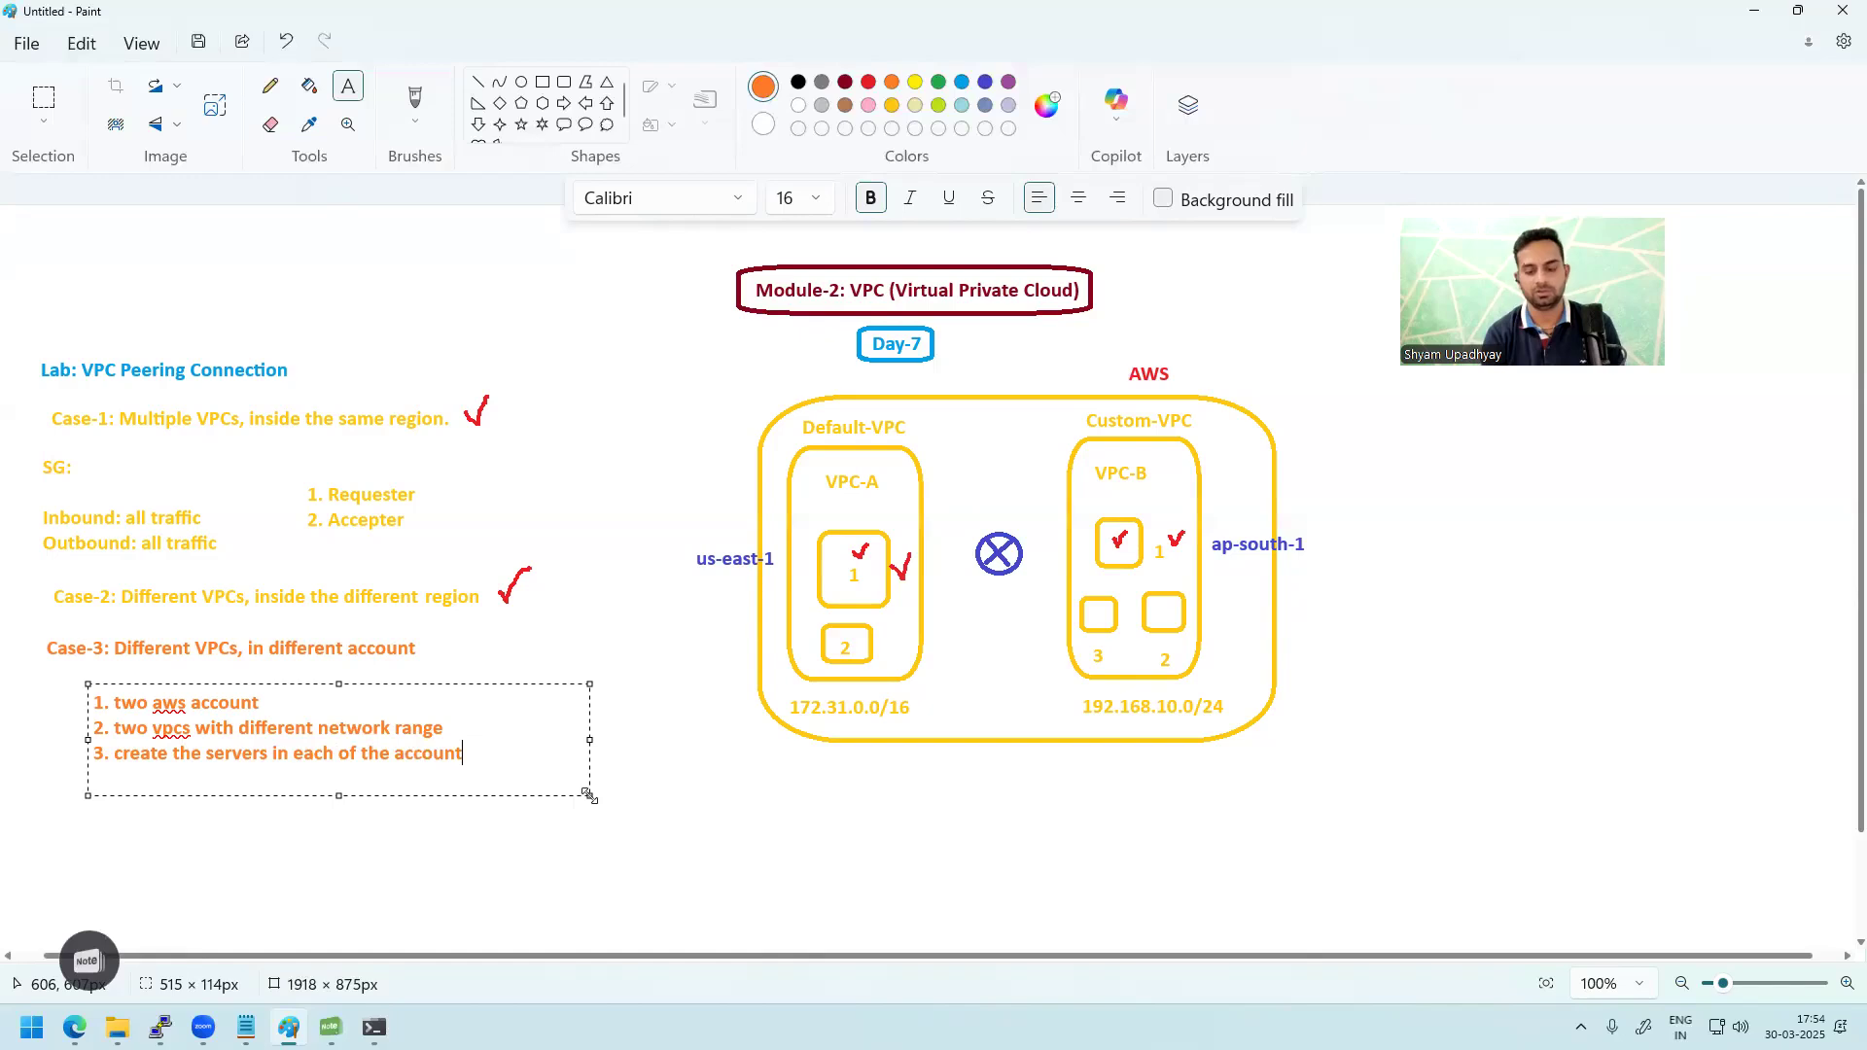
pyautogui.write('4.')
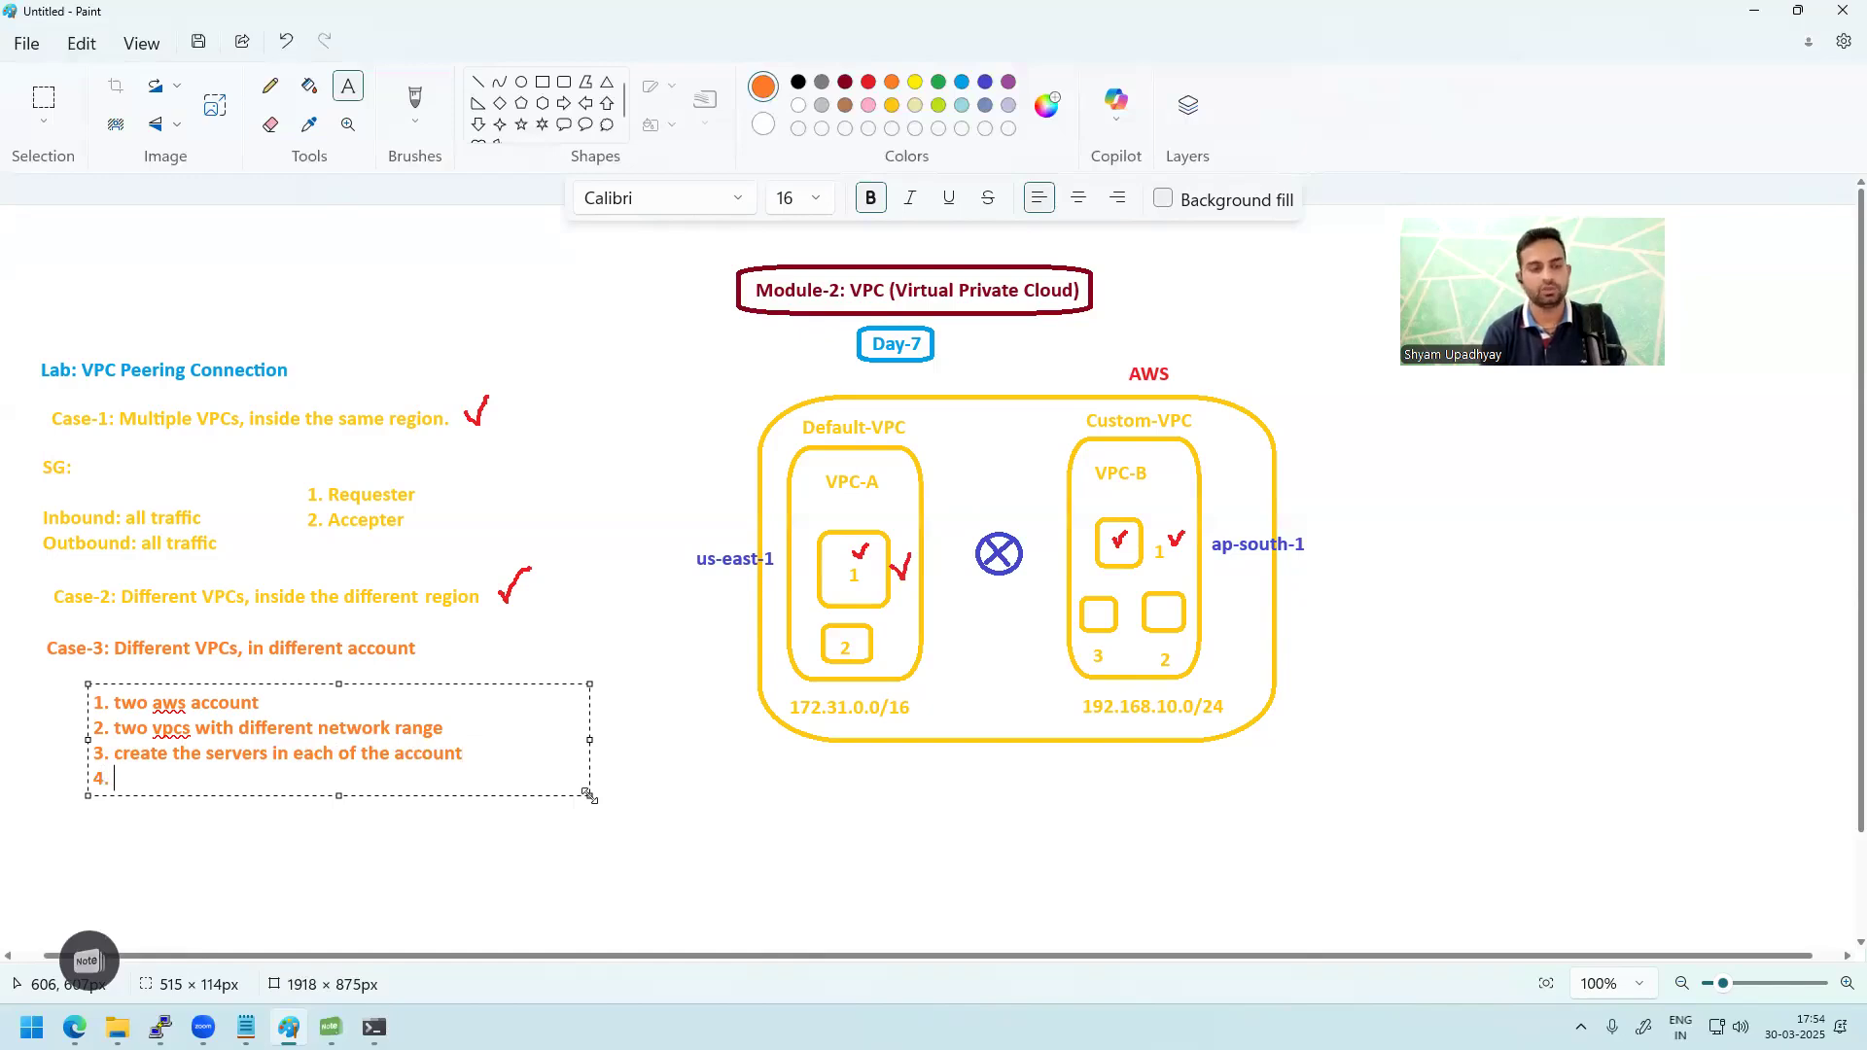
pyautogui.write('reate the peering connce')
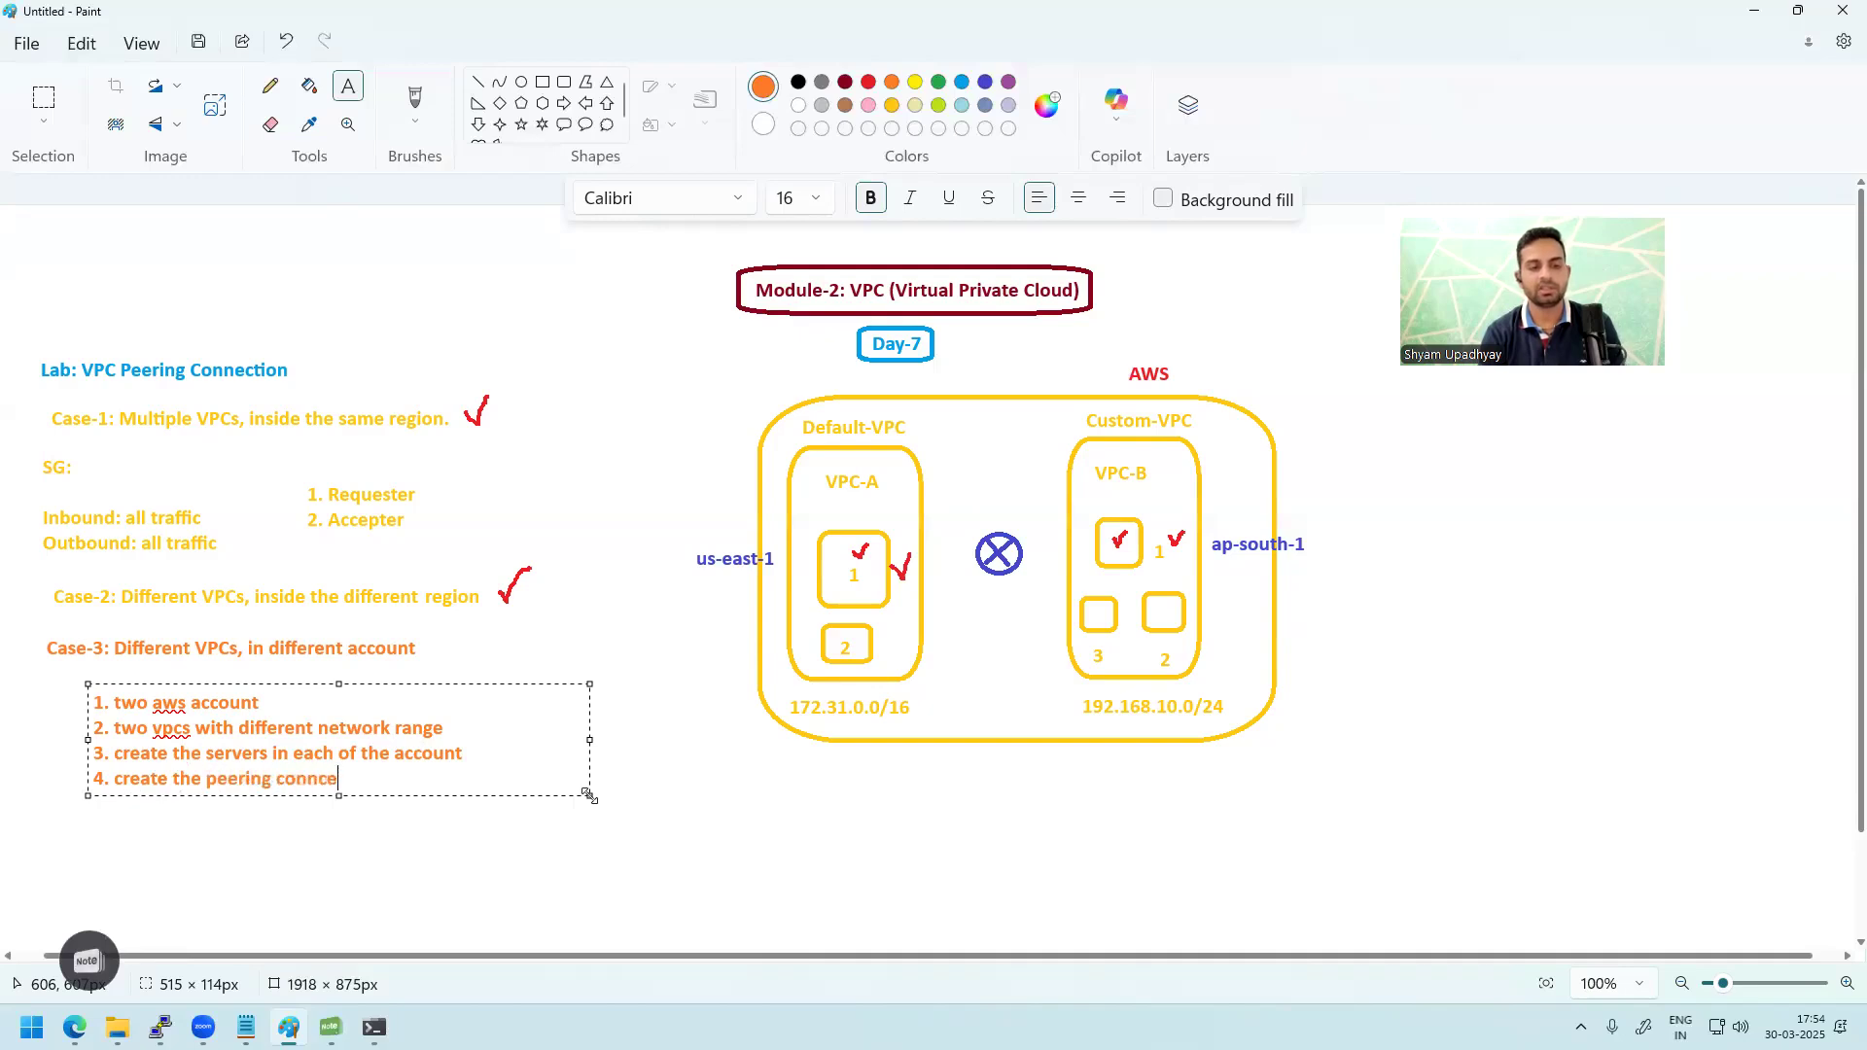
pyautogui.press('Return')
# Step: Add "5. make the route entries for the respective VPCs." and "6. ping should work." to the list and place the text on the canvas
pyautogui.write('5.')
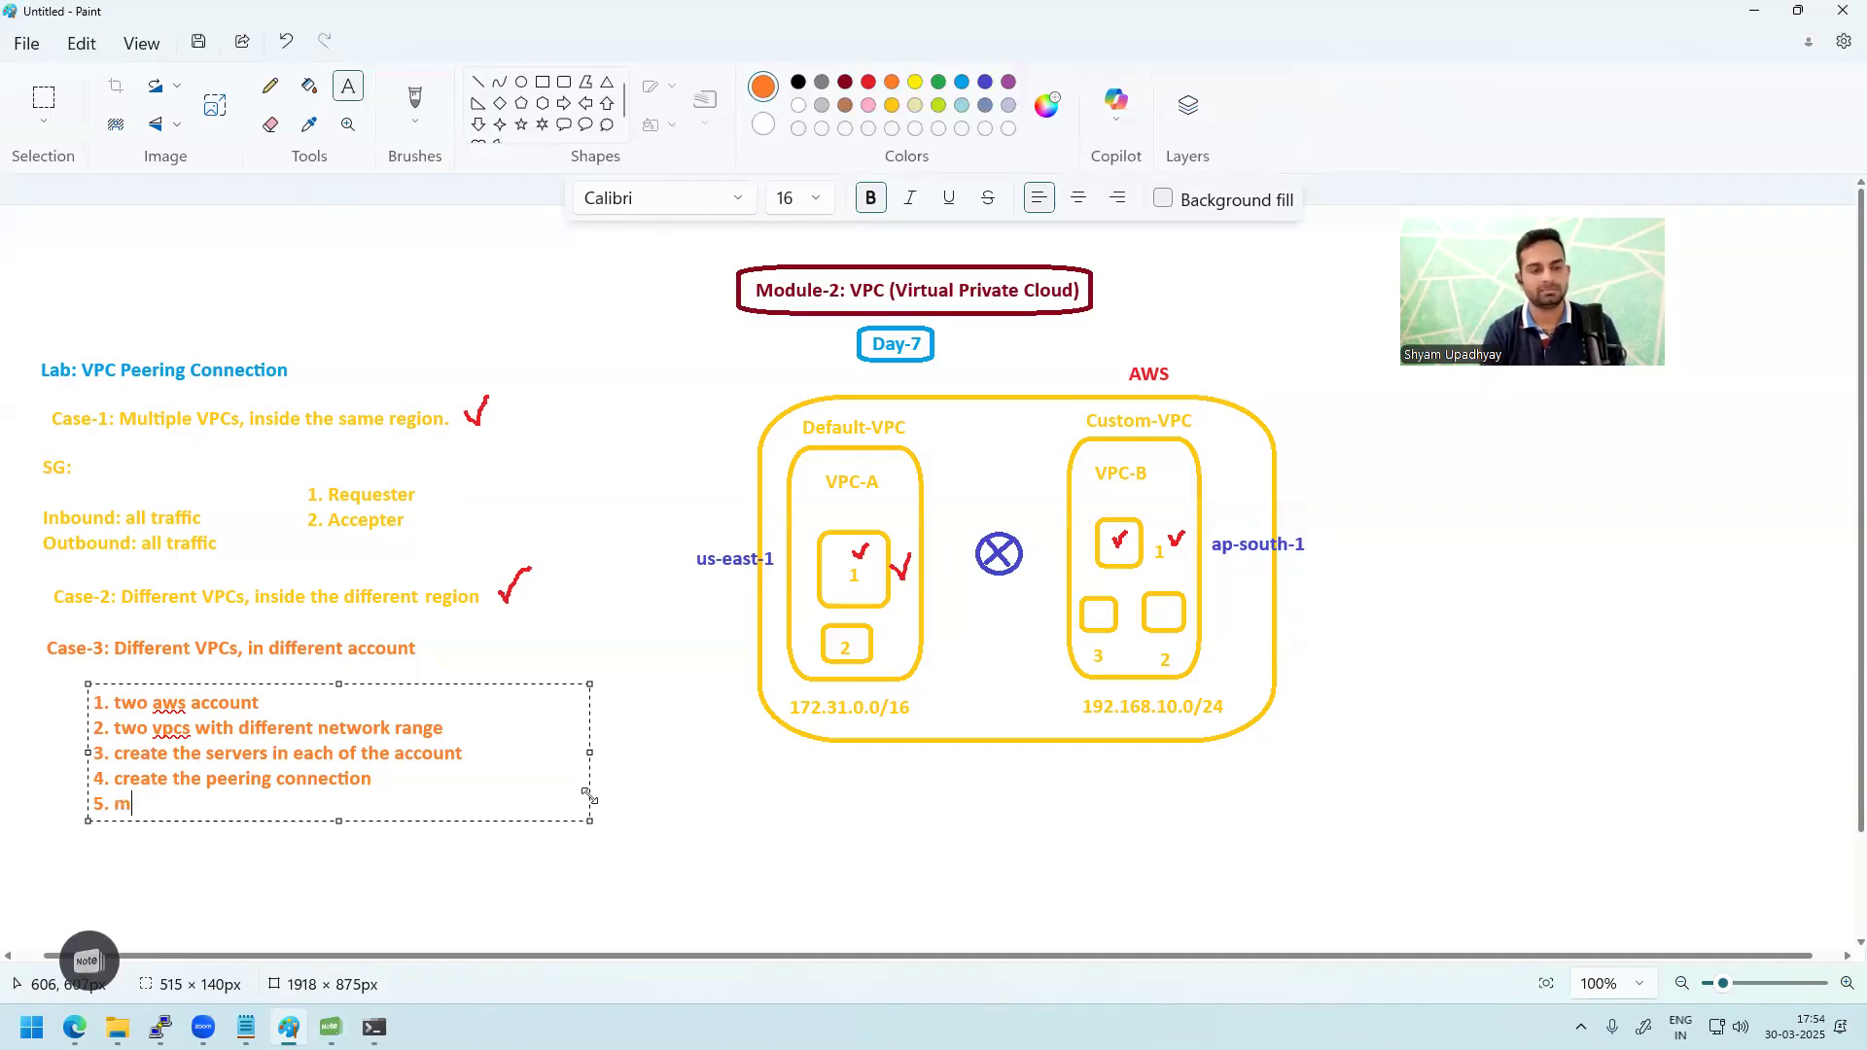
pyautogui.write('make the route ent')
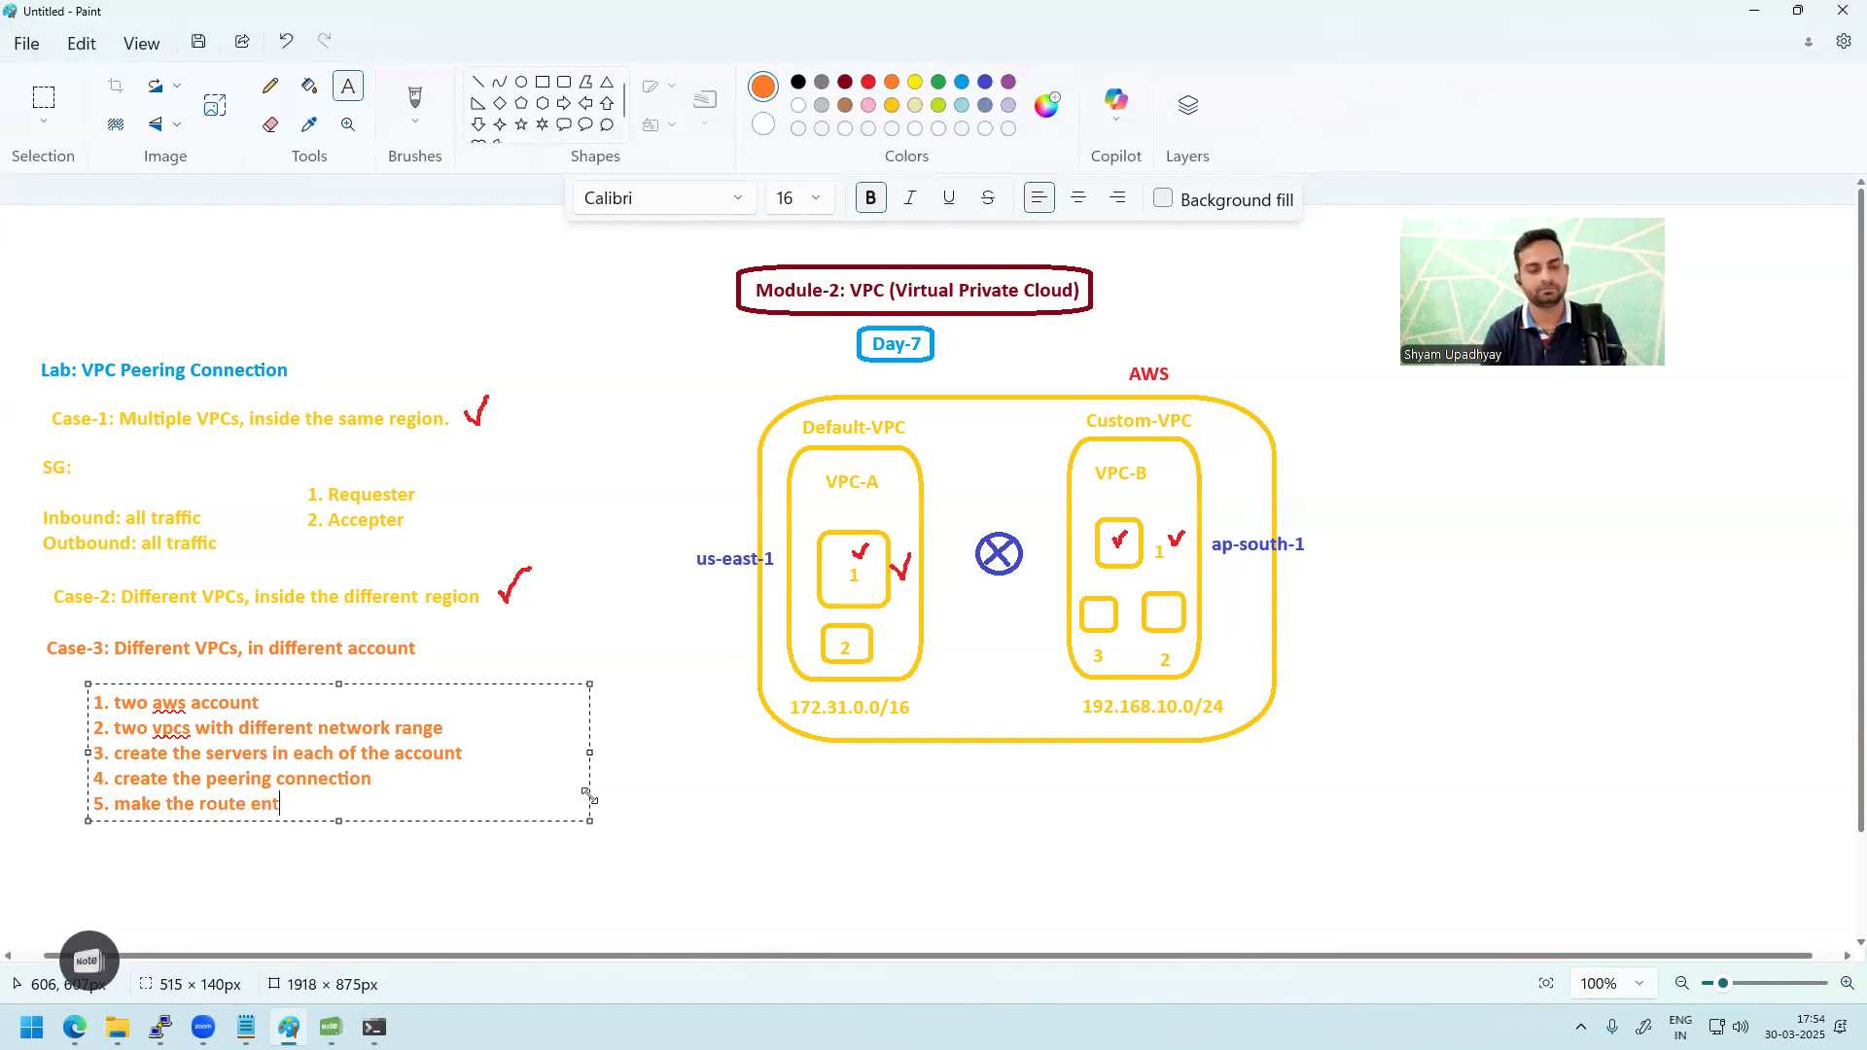
pyautogui.write('respective VPCs.')
pyautogui.press('Return')
pyautogui.write('6. ping should work.')
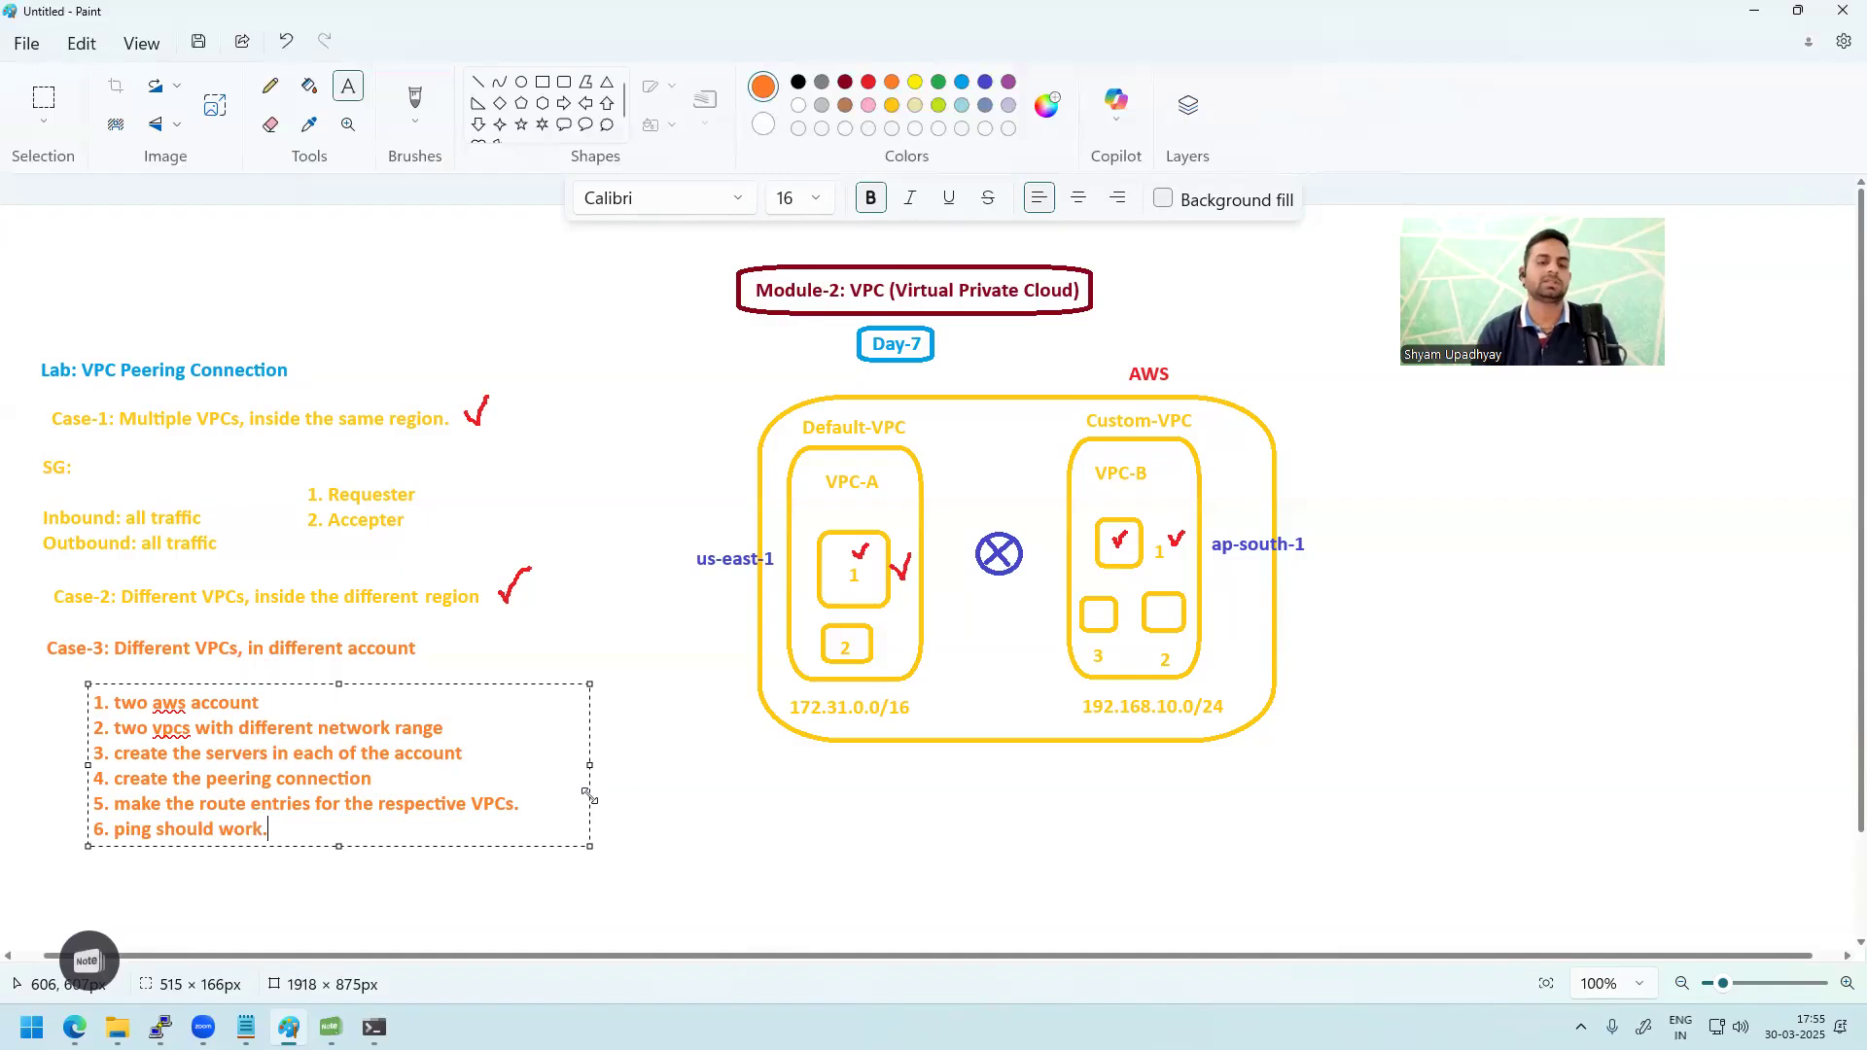
pyautogui.click(667, 783)
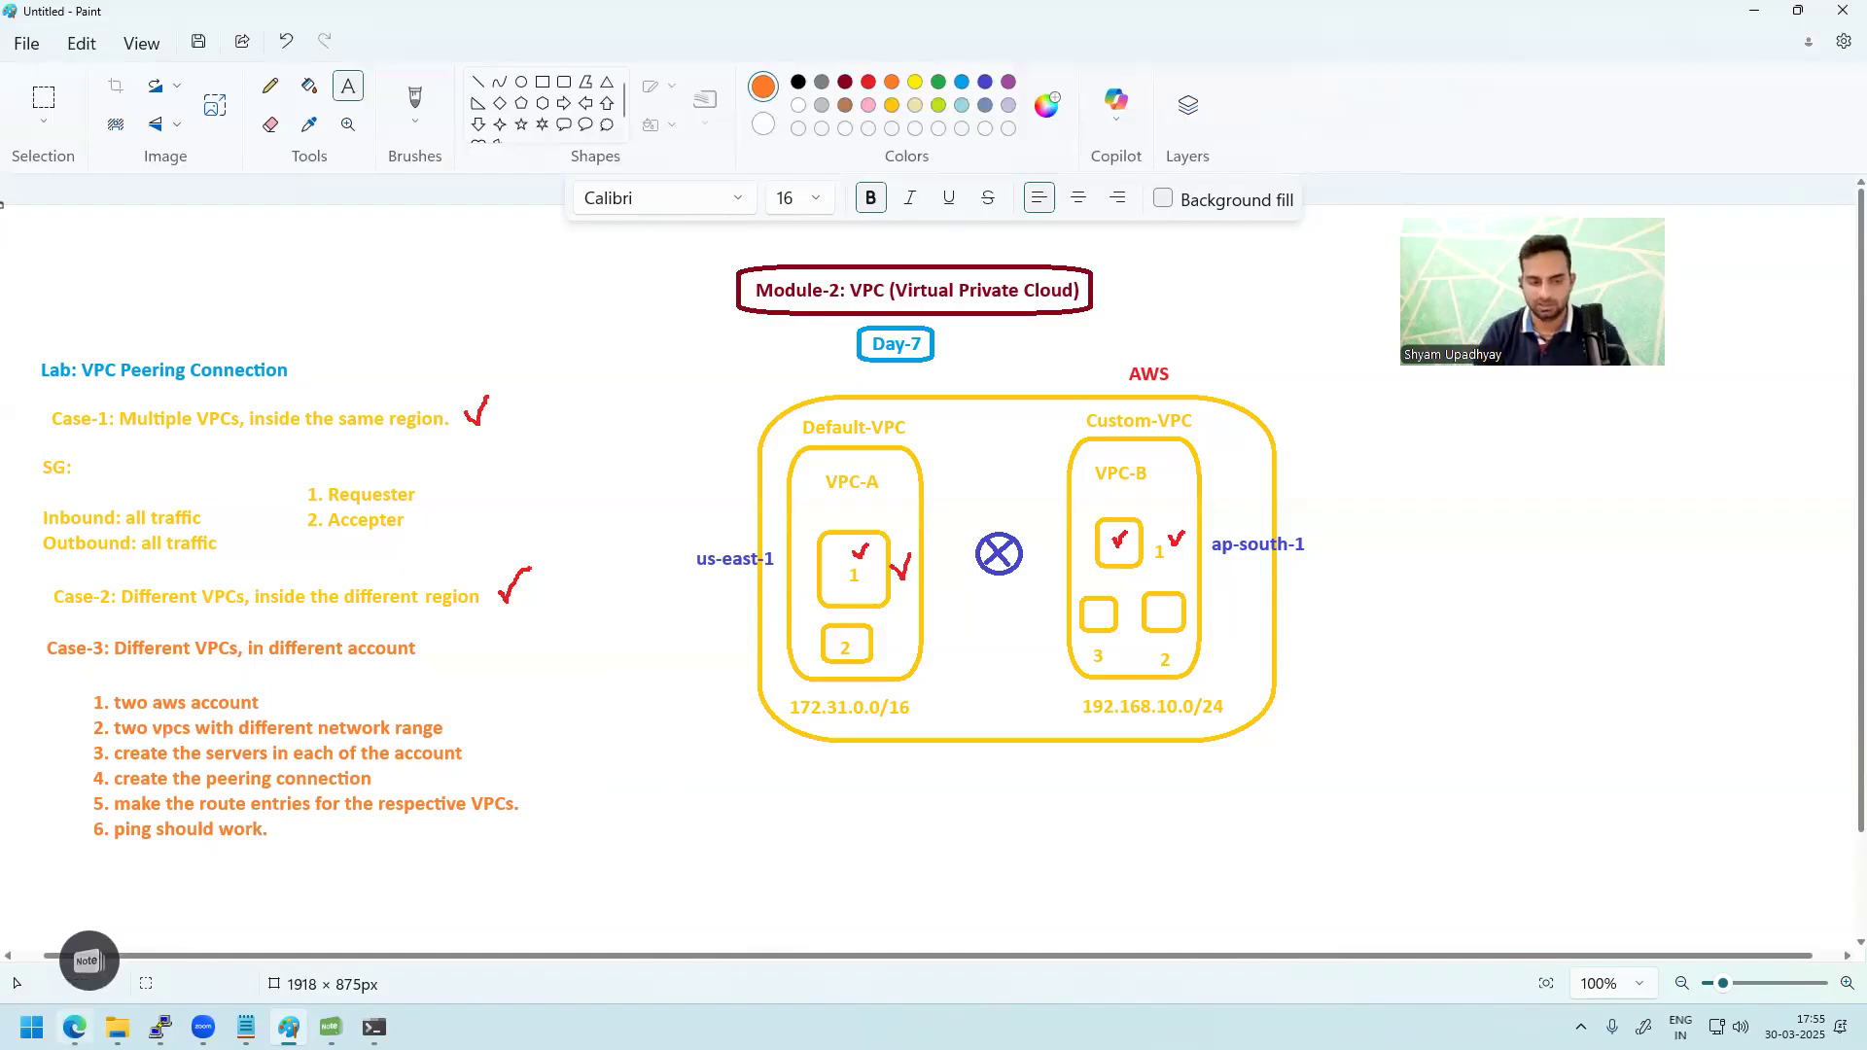
# Step: Switch to the us-east-1 VPC console in Edge and start a new peering connection with VPC-A as the requester
pyautogui.click(74, 1027)
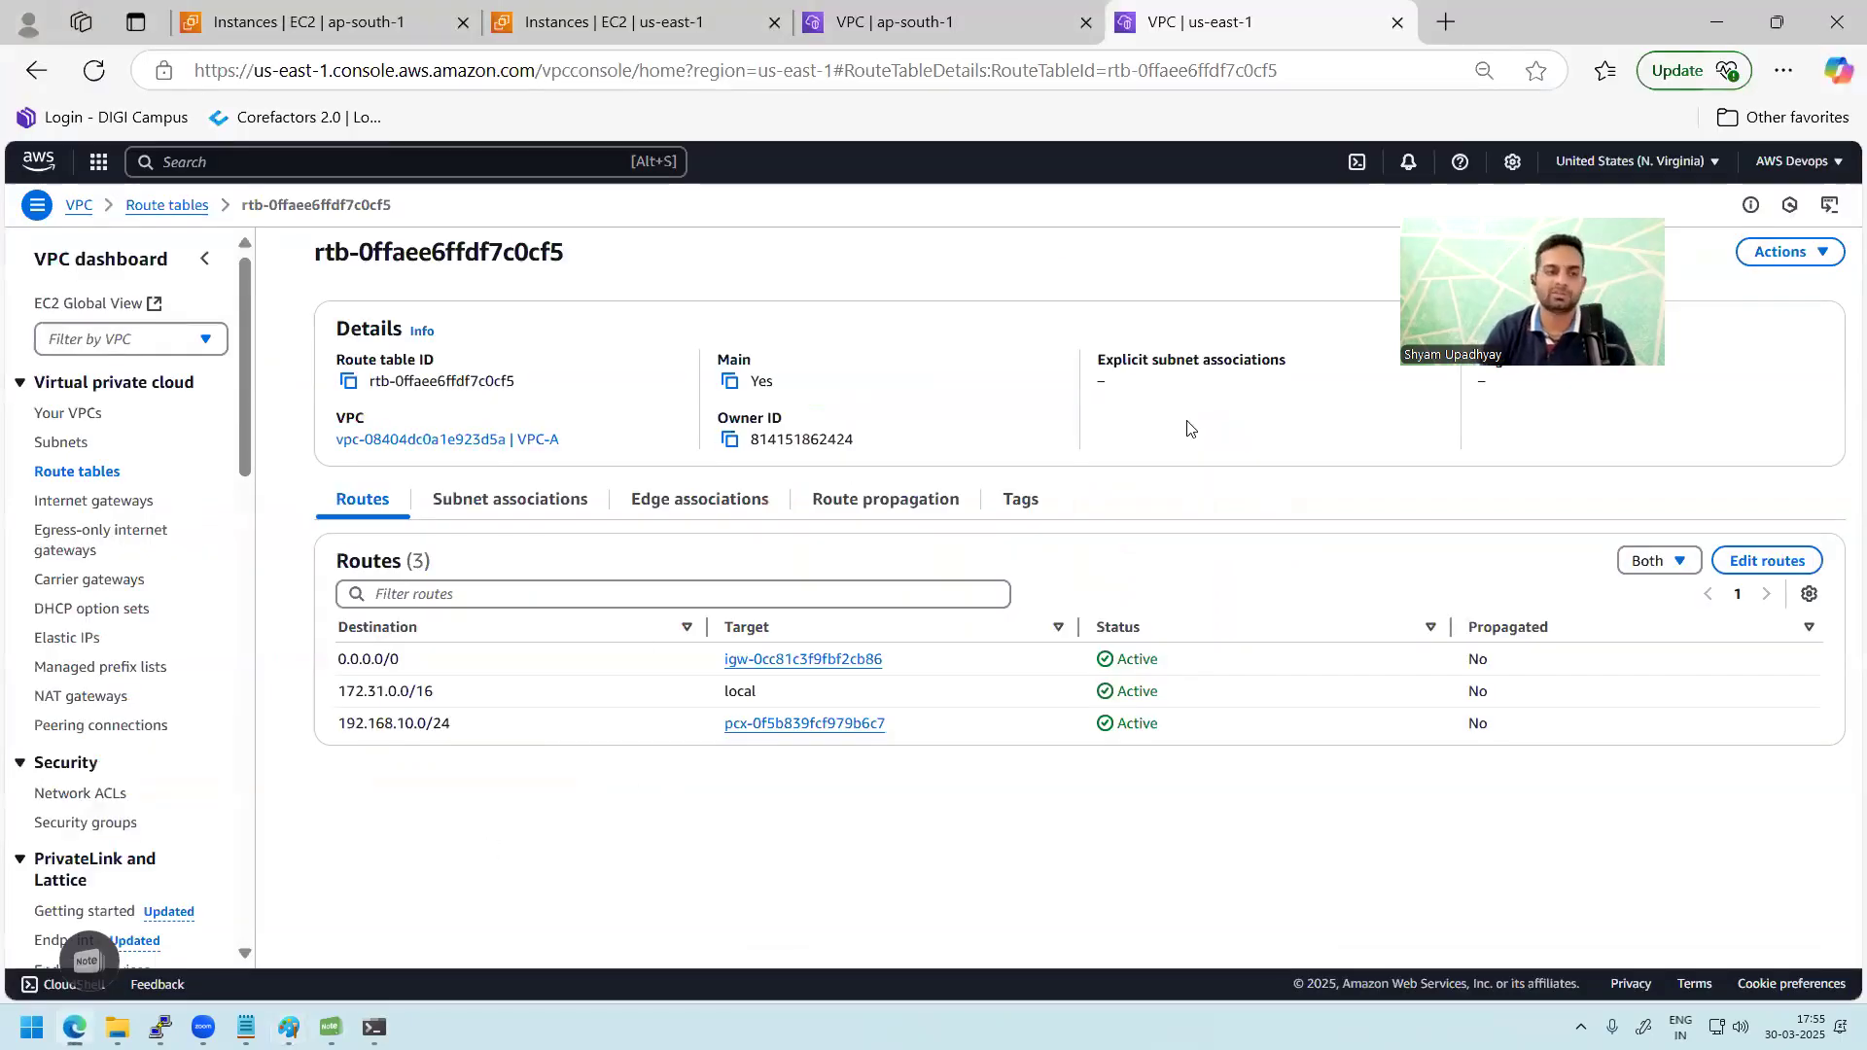
pyautogui.click(98, 728)
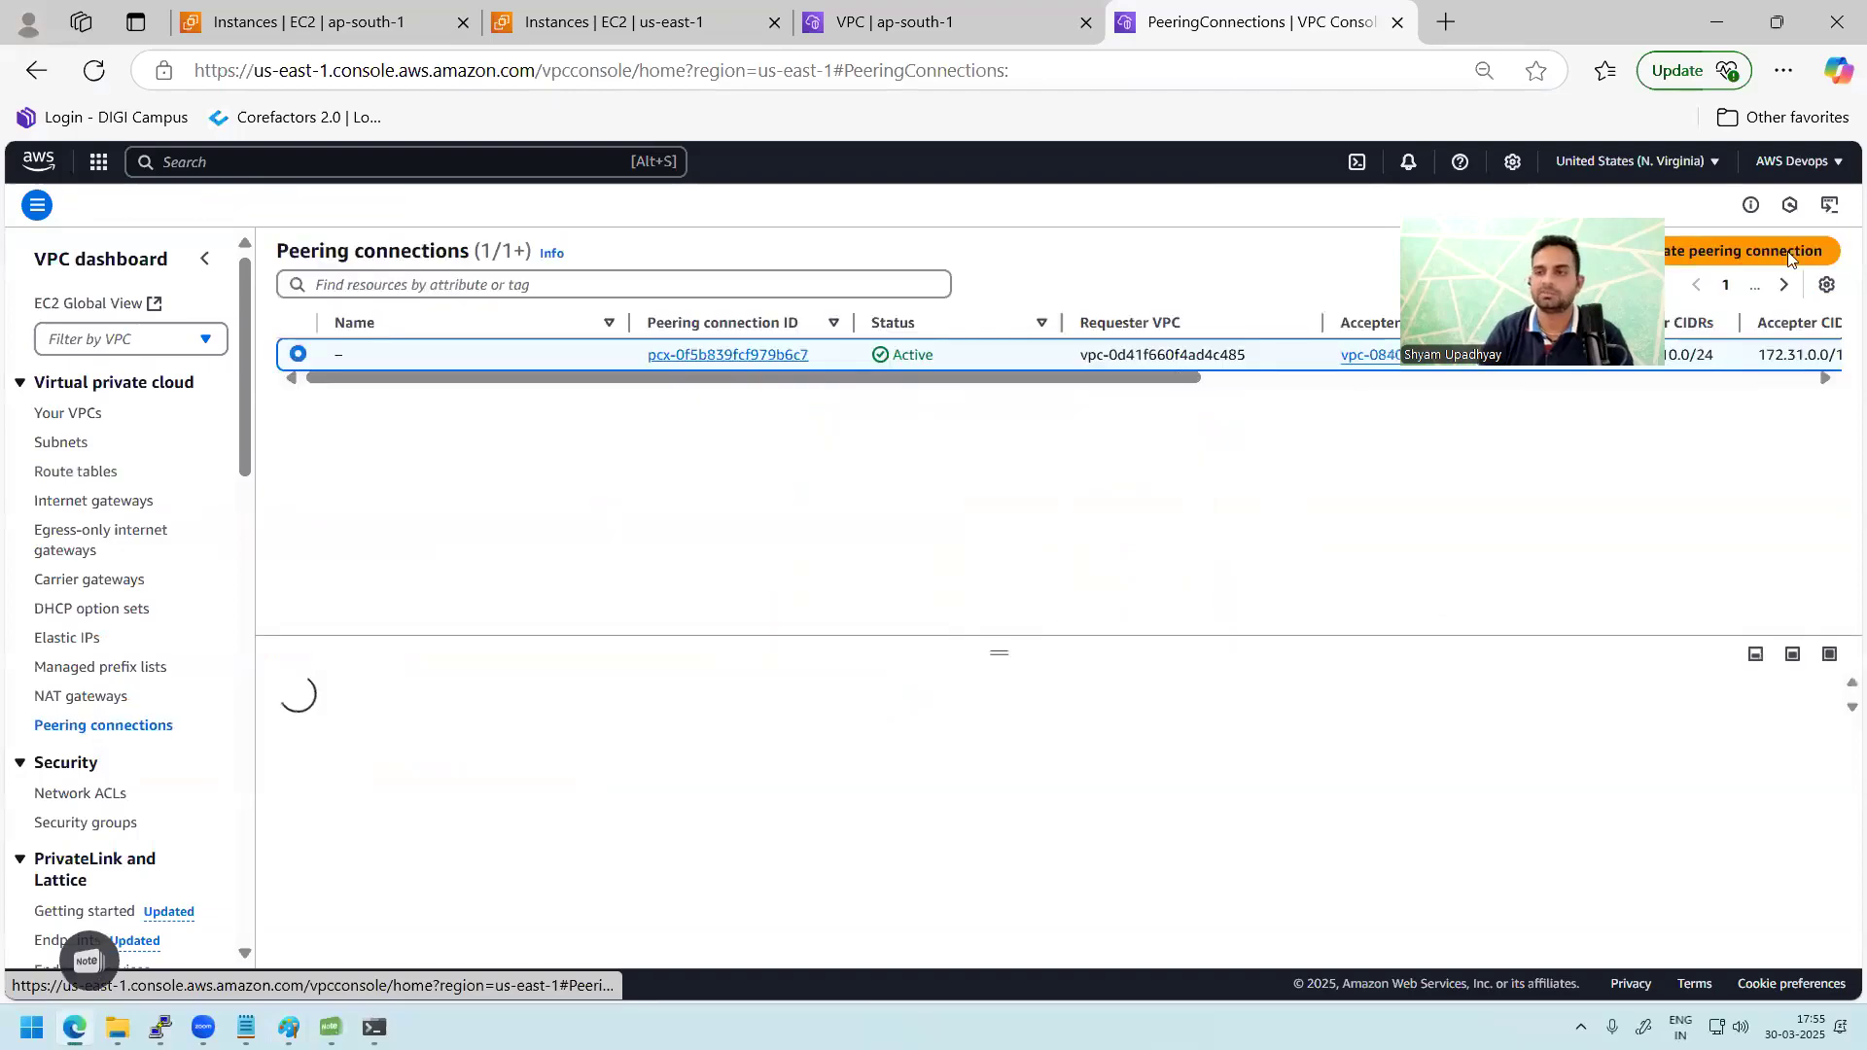
pyautogui.click(1787, 251)
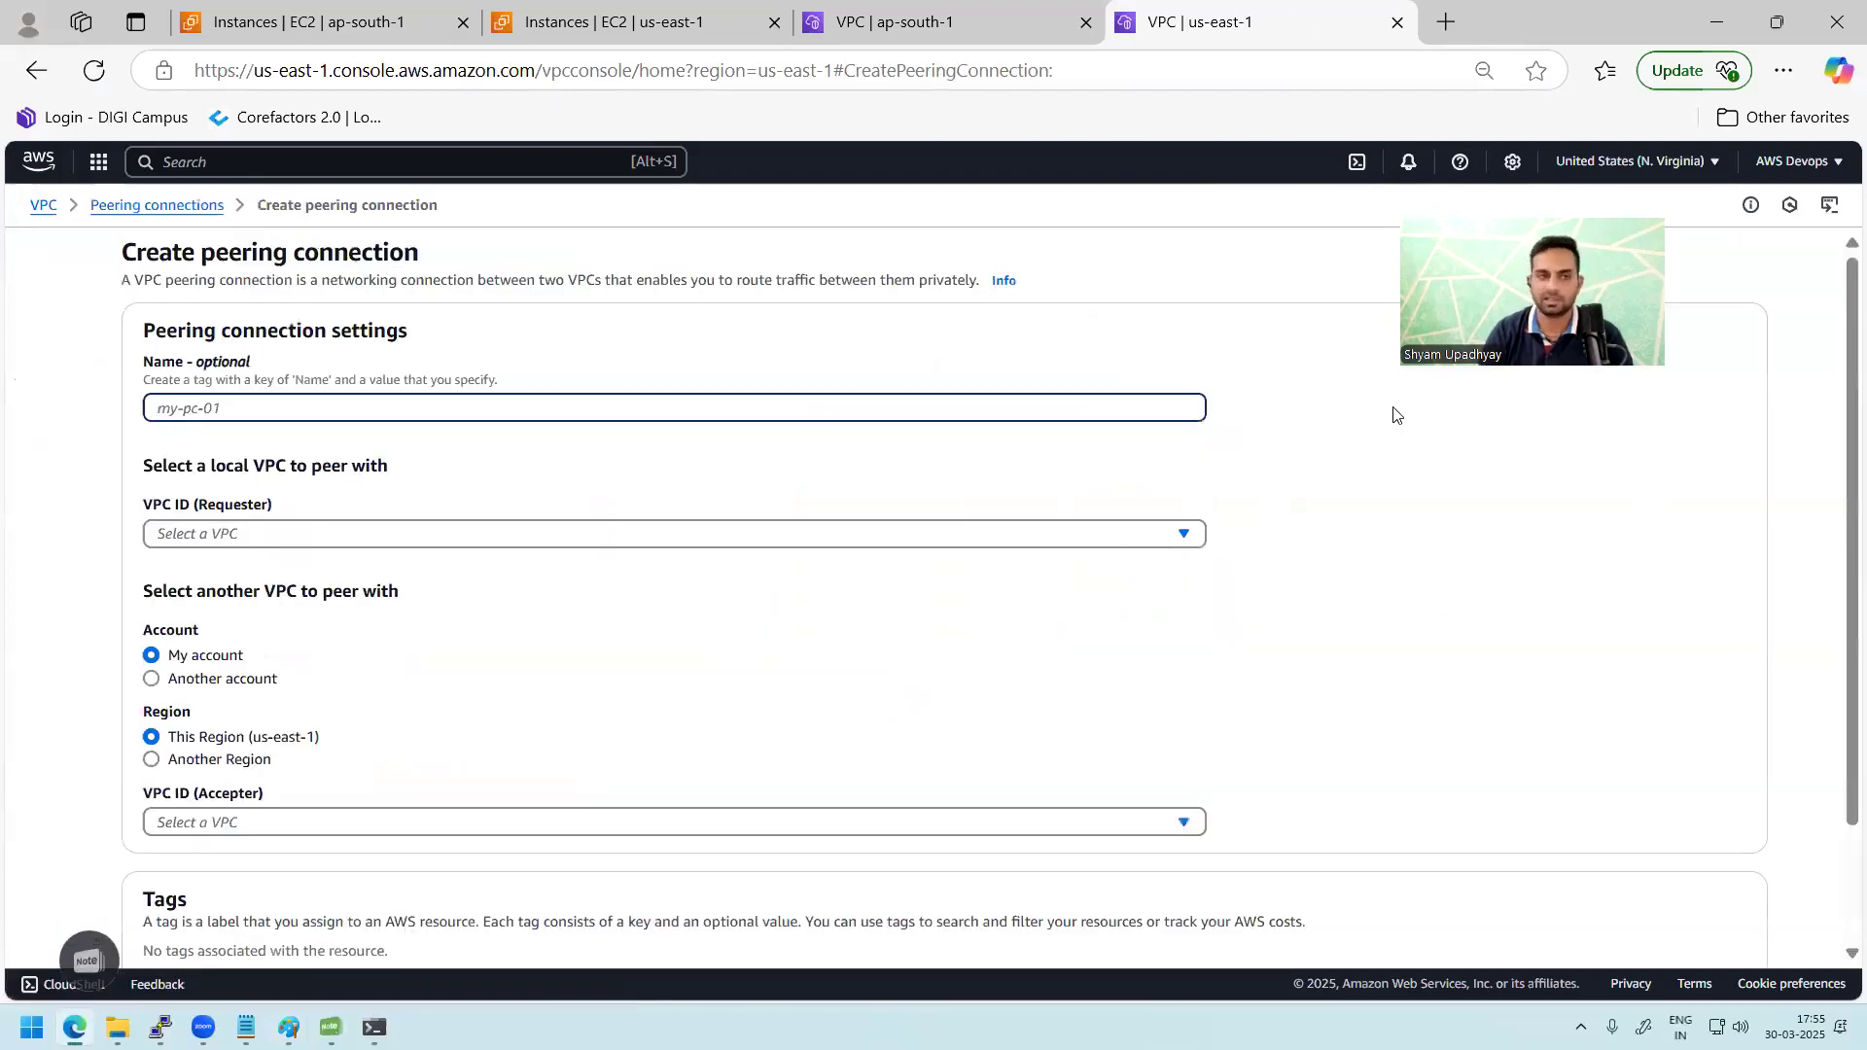
pyautogui.click(339, 536)
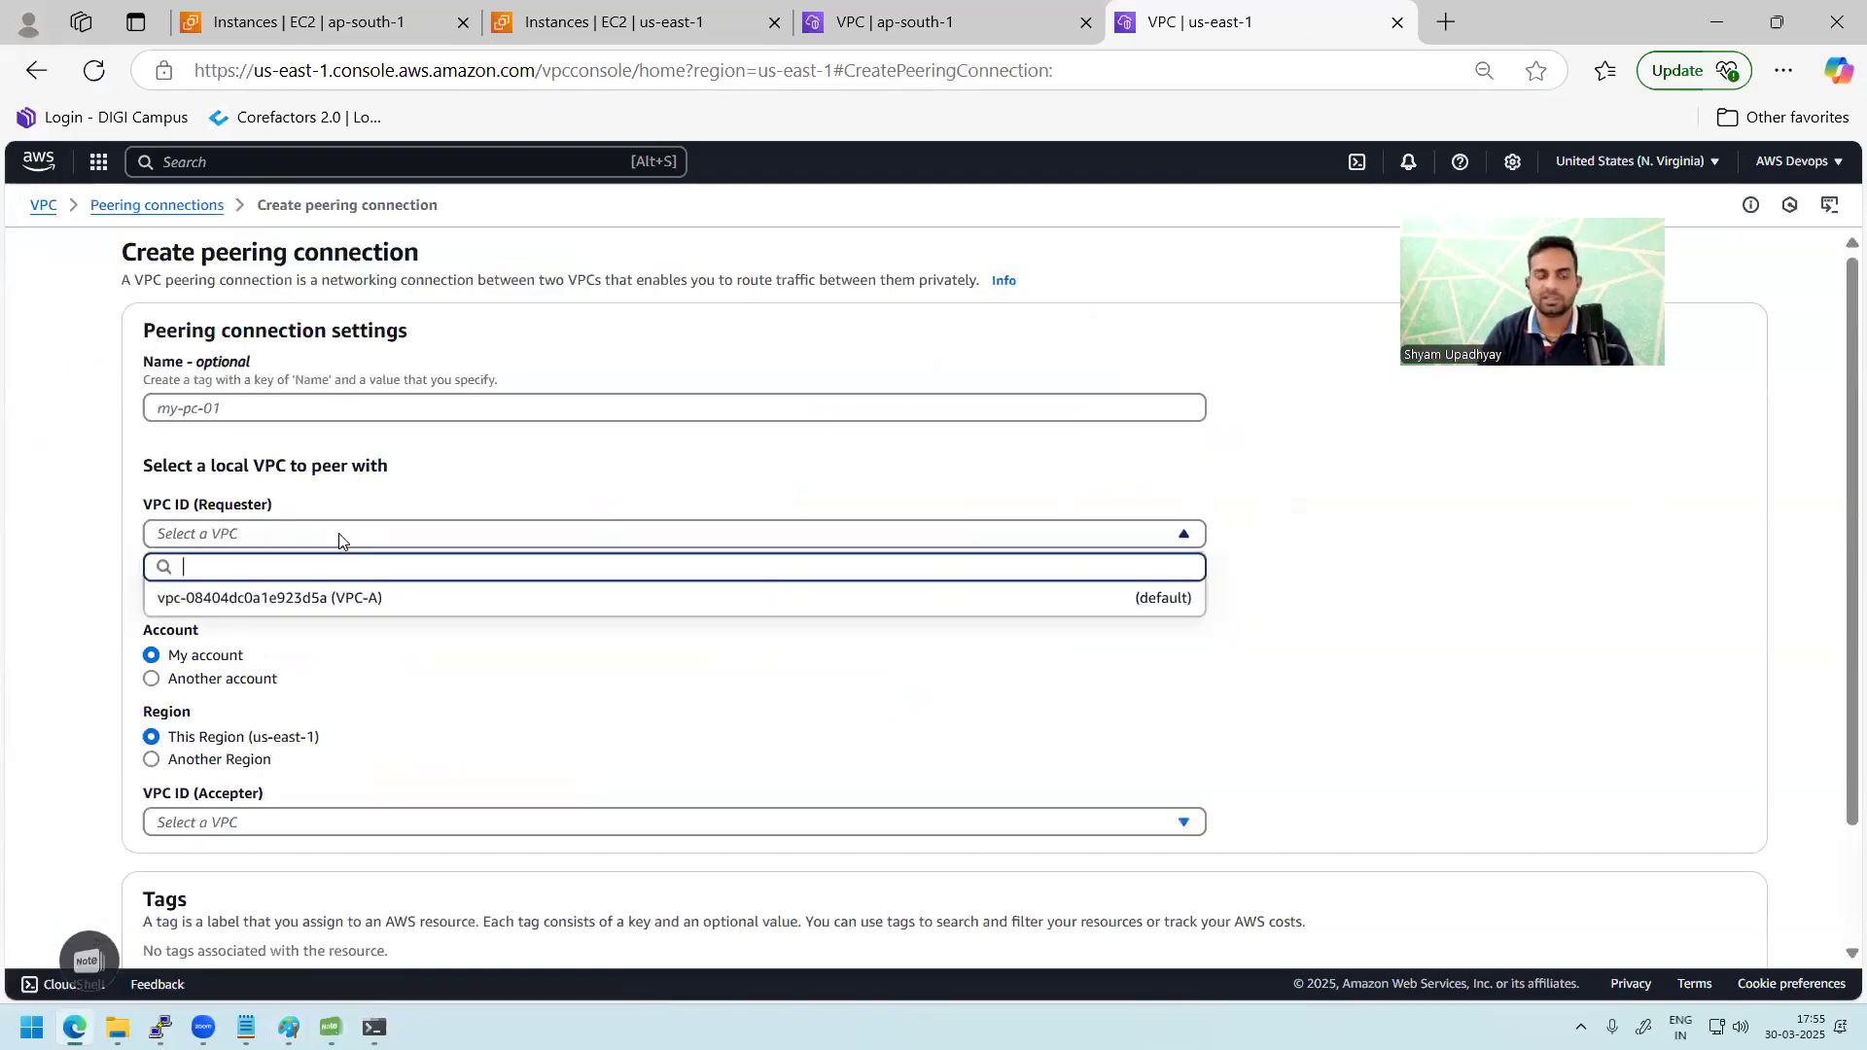
pyautogui.click(340, 597)
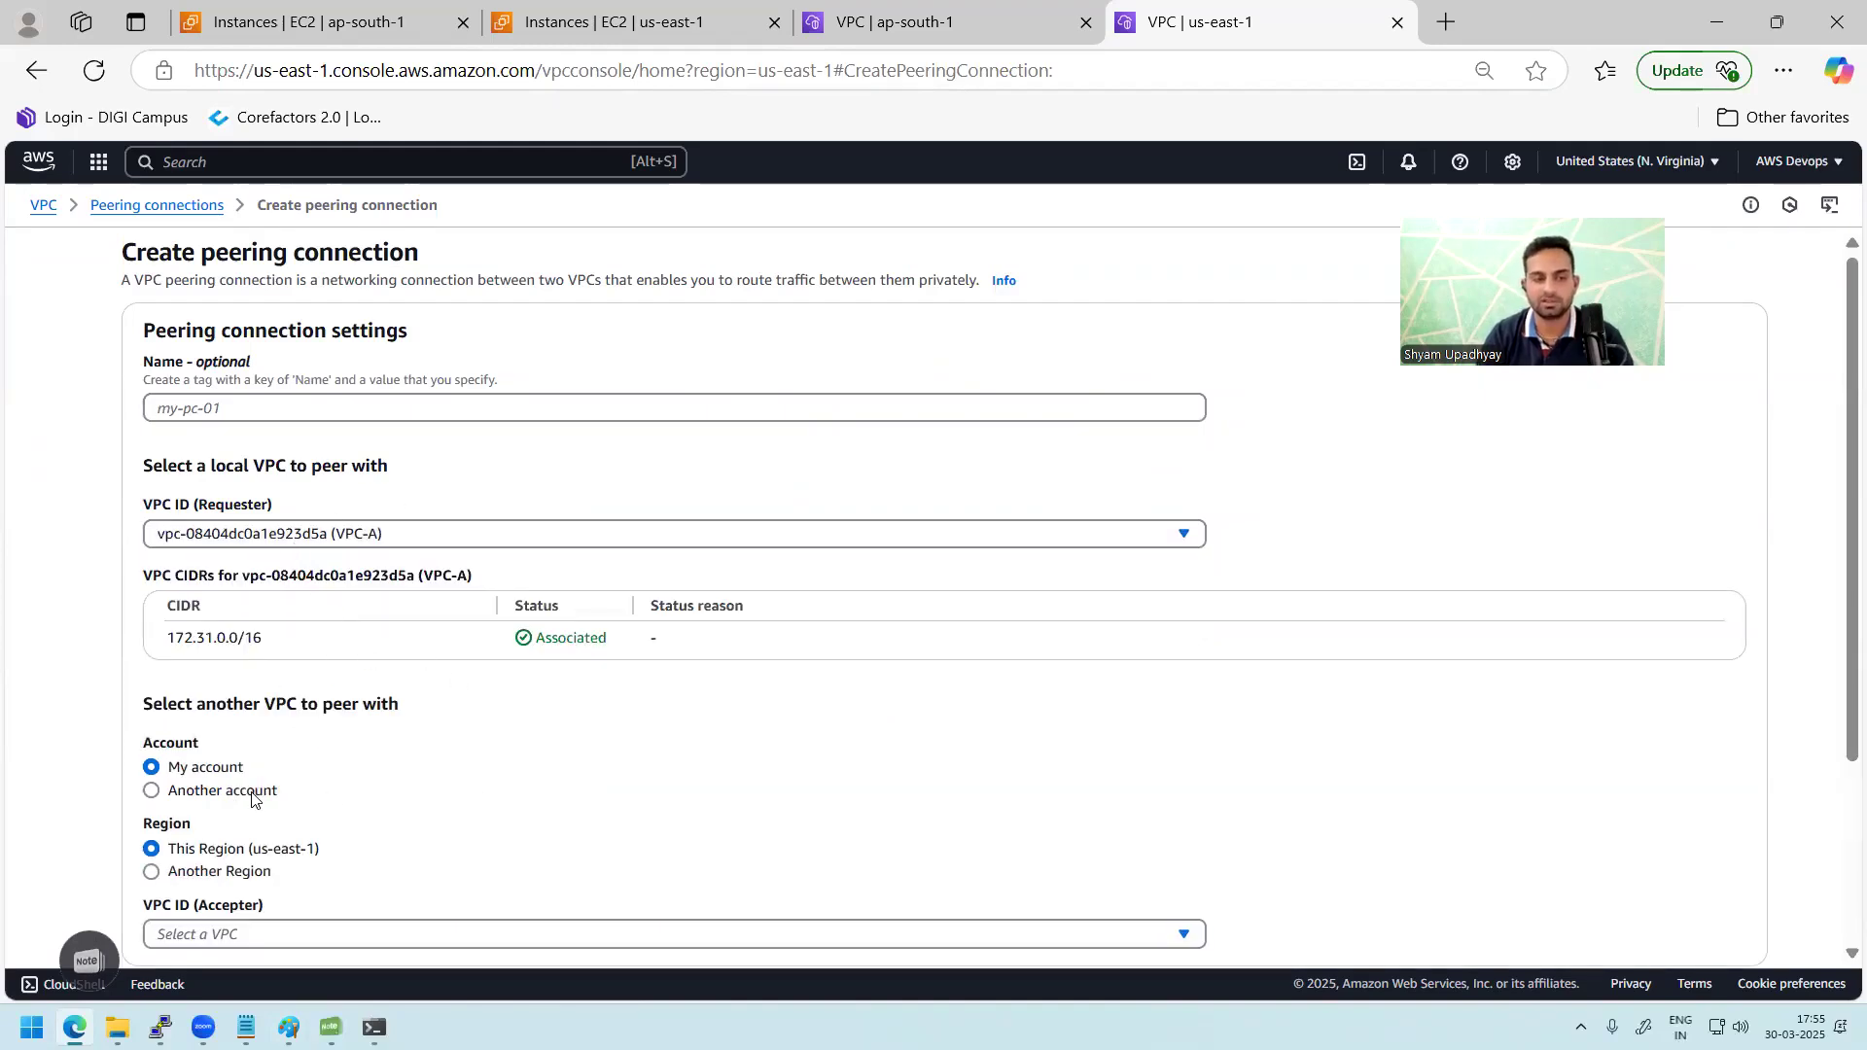
# Step: Set the accepter to another account with the copied account ID and to another Region, and cancel the peering connection form
pyautogui.moveTo(168, 702); pyautogui.dragTo(370, 702)
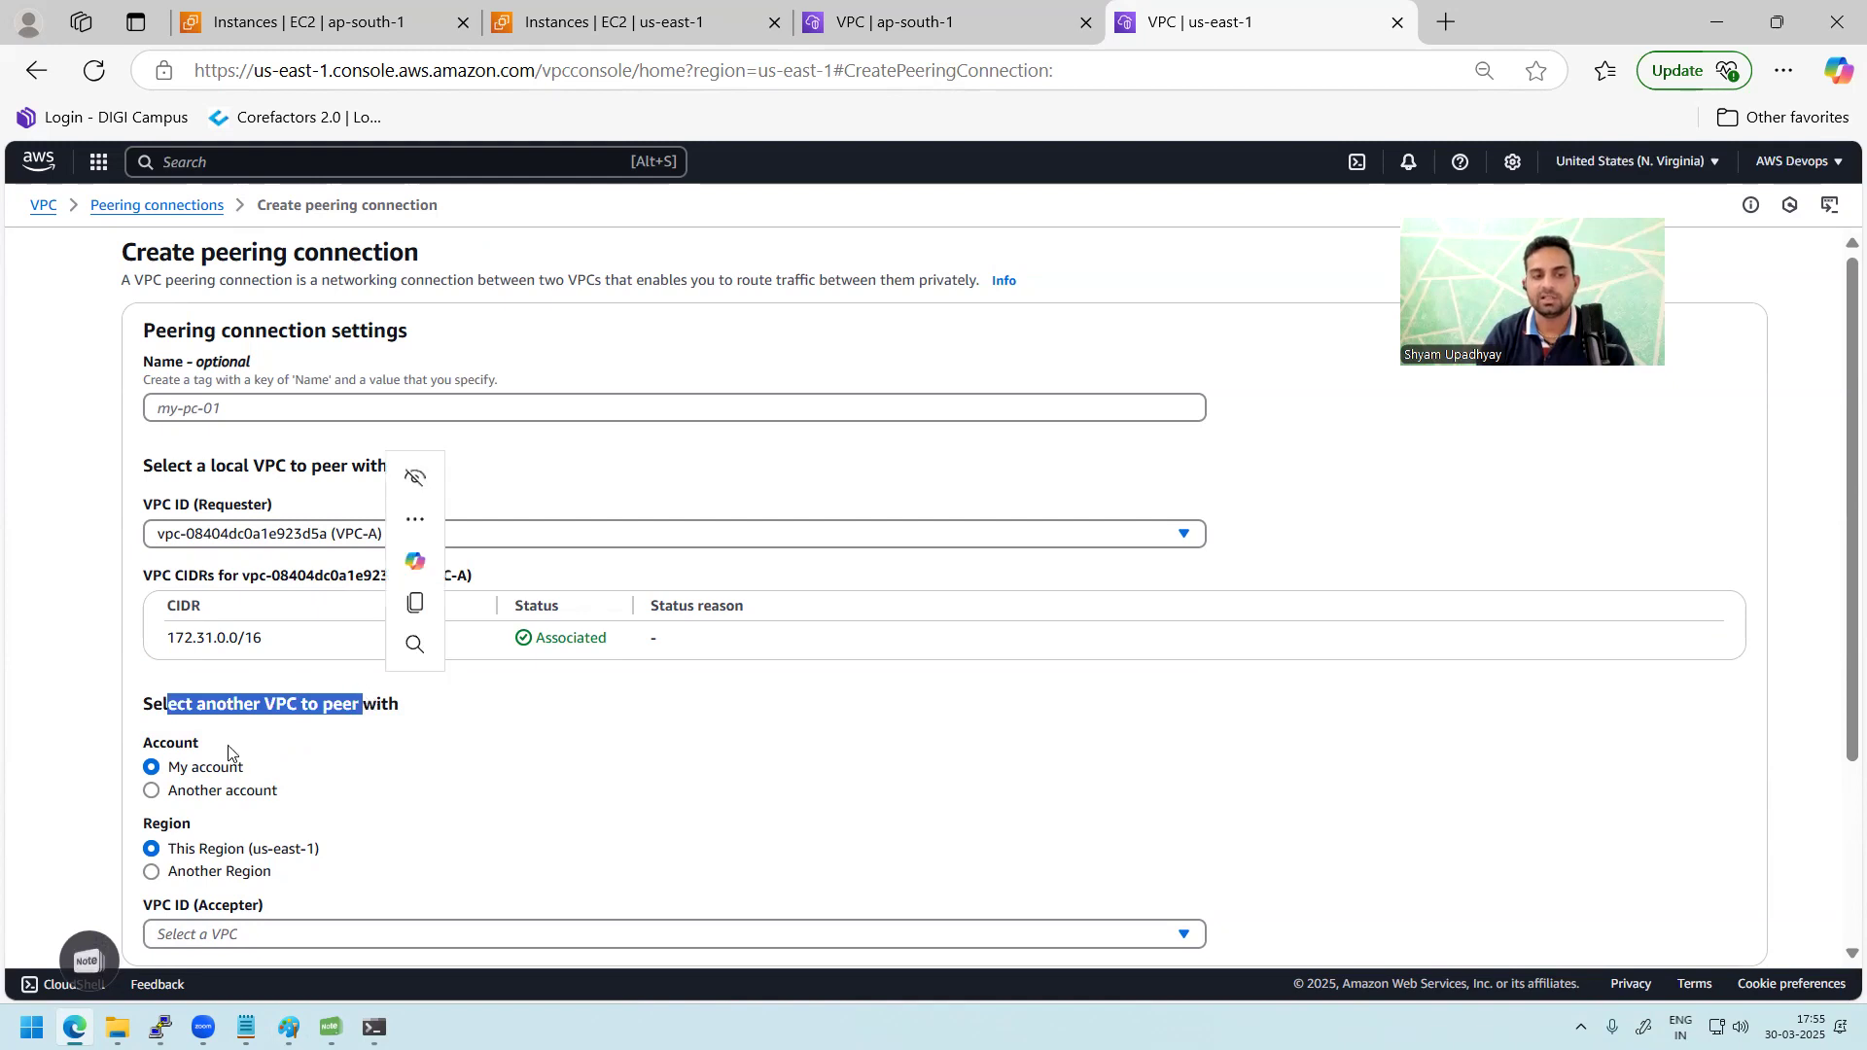
pyautogui.click(216, 792)
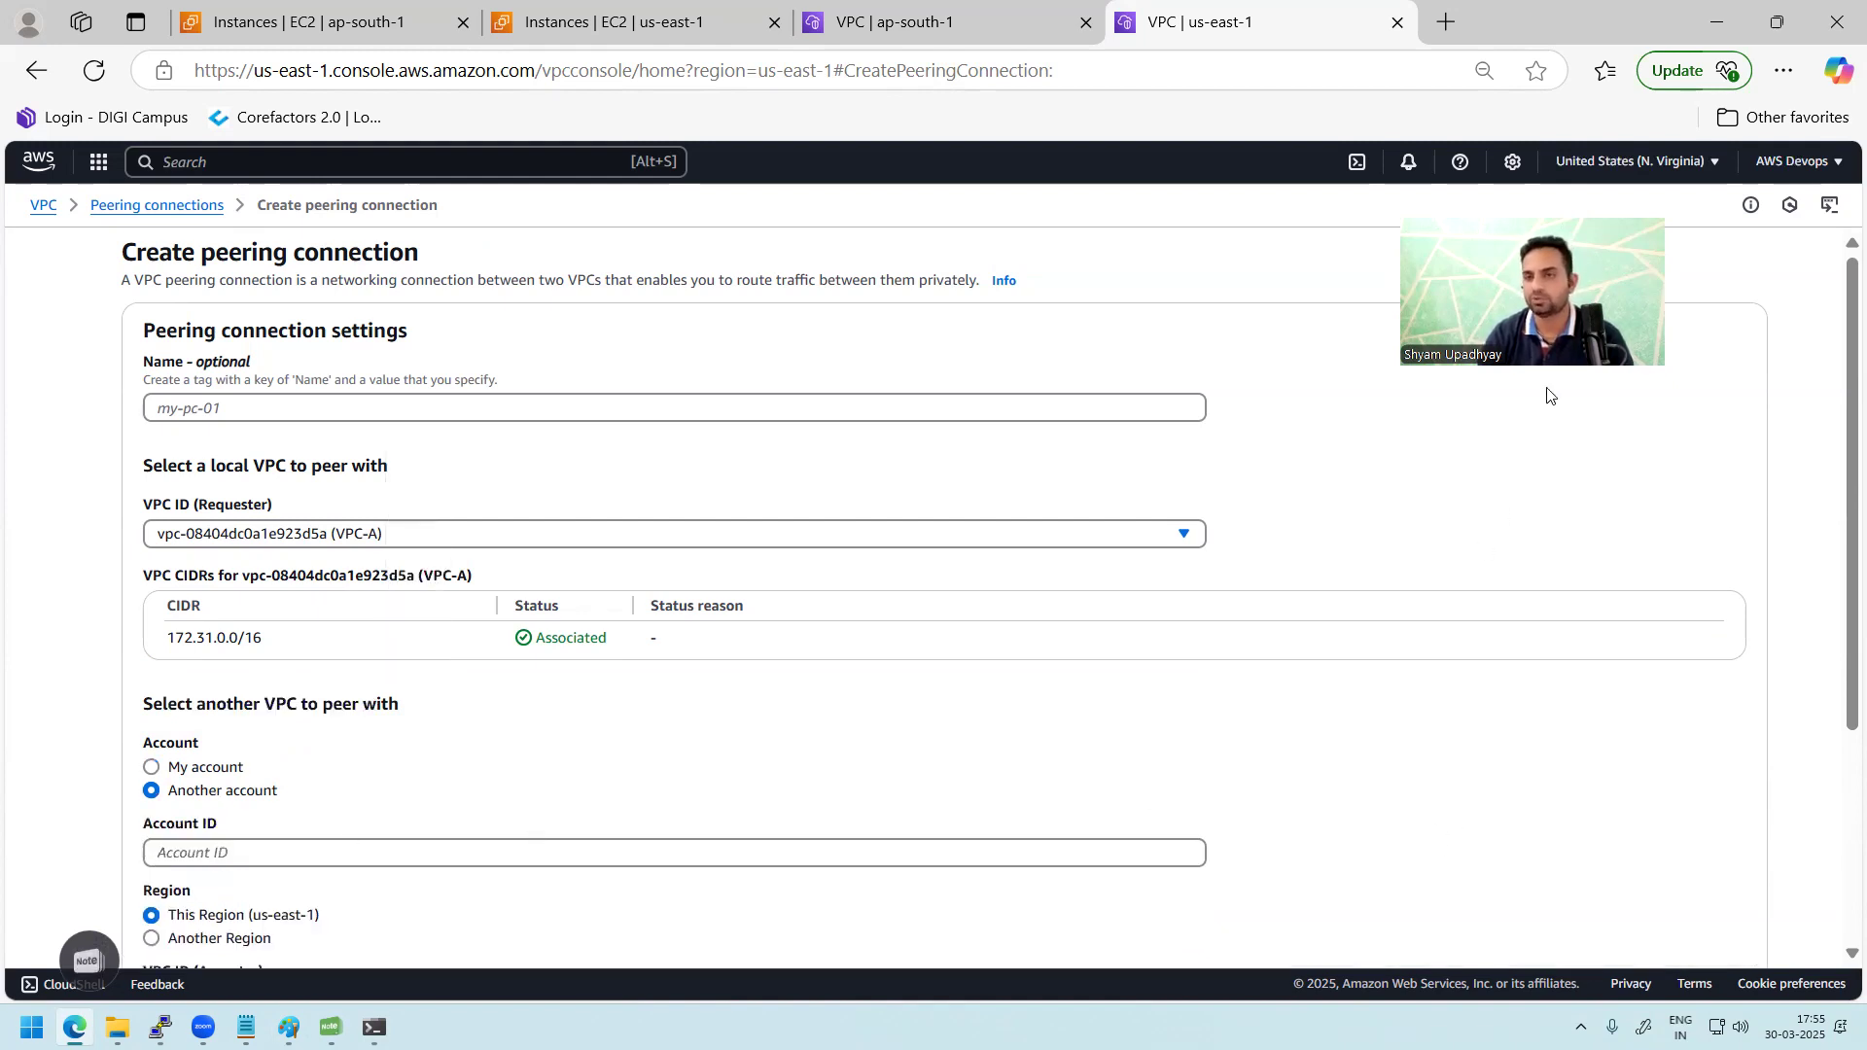
pyautogui.click(1799, 163)
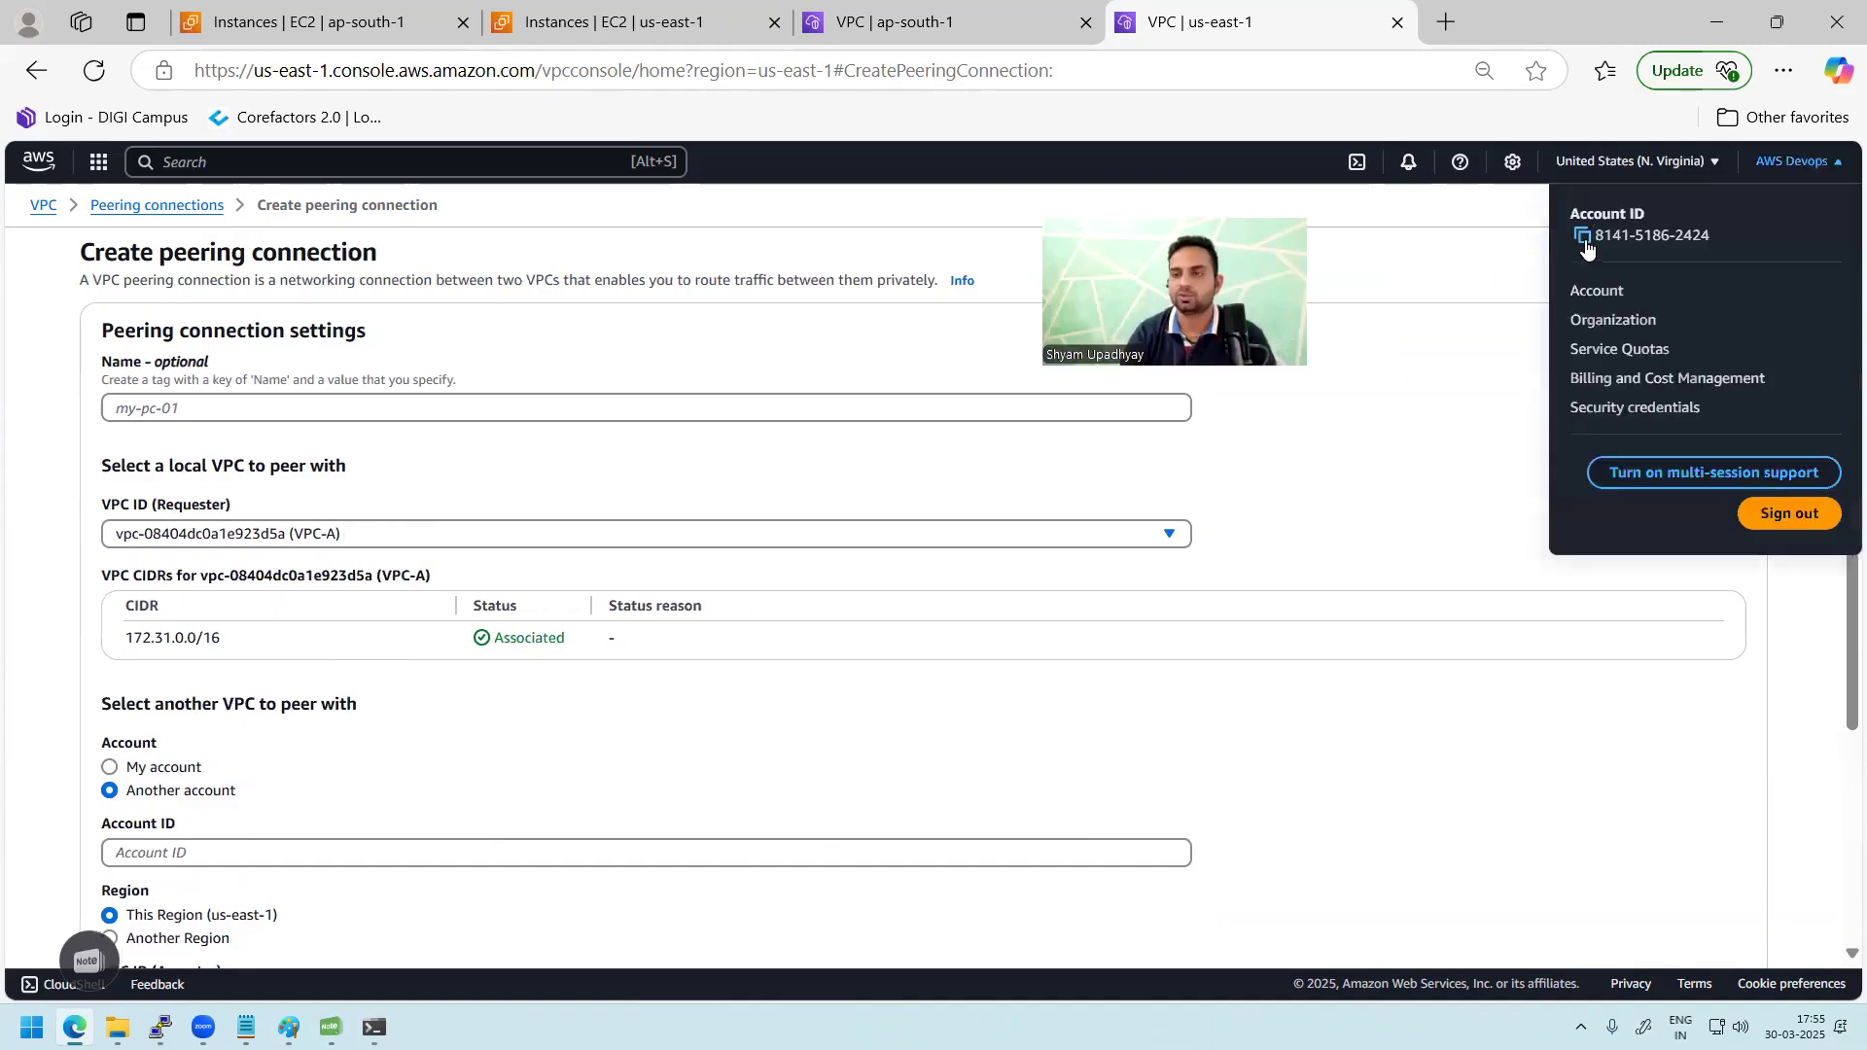
pyautogui.click(1584, 238)
pyautogui.click(323, 846)
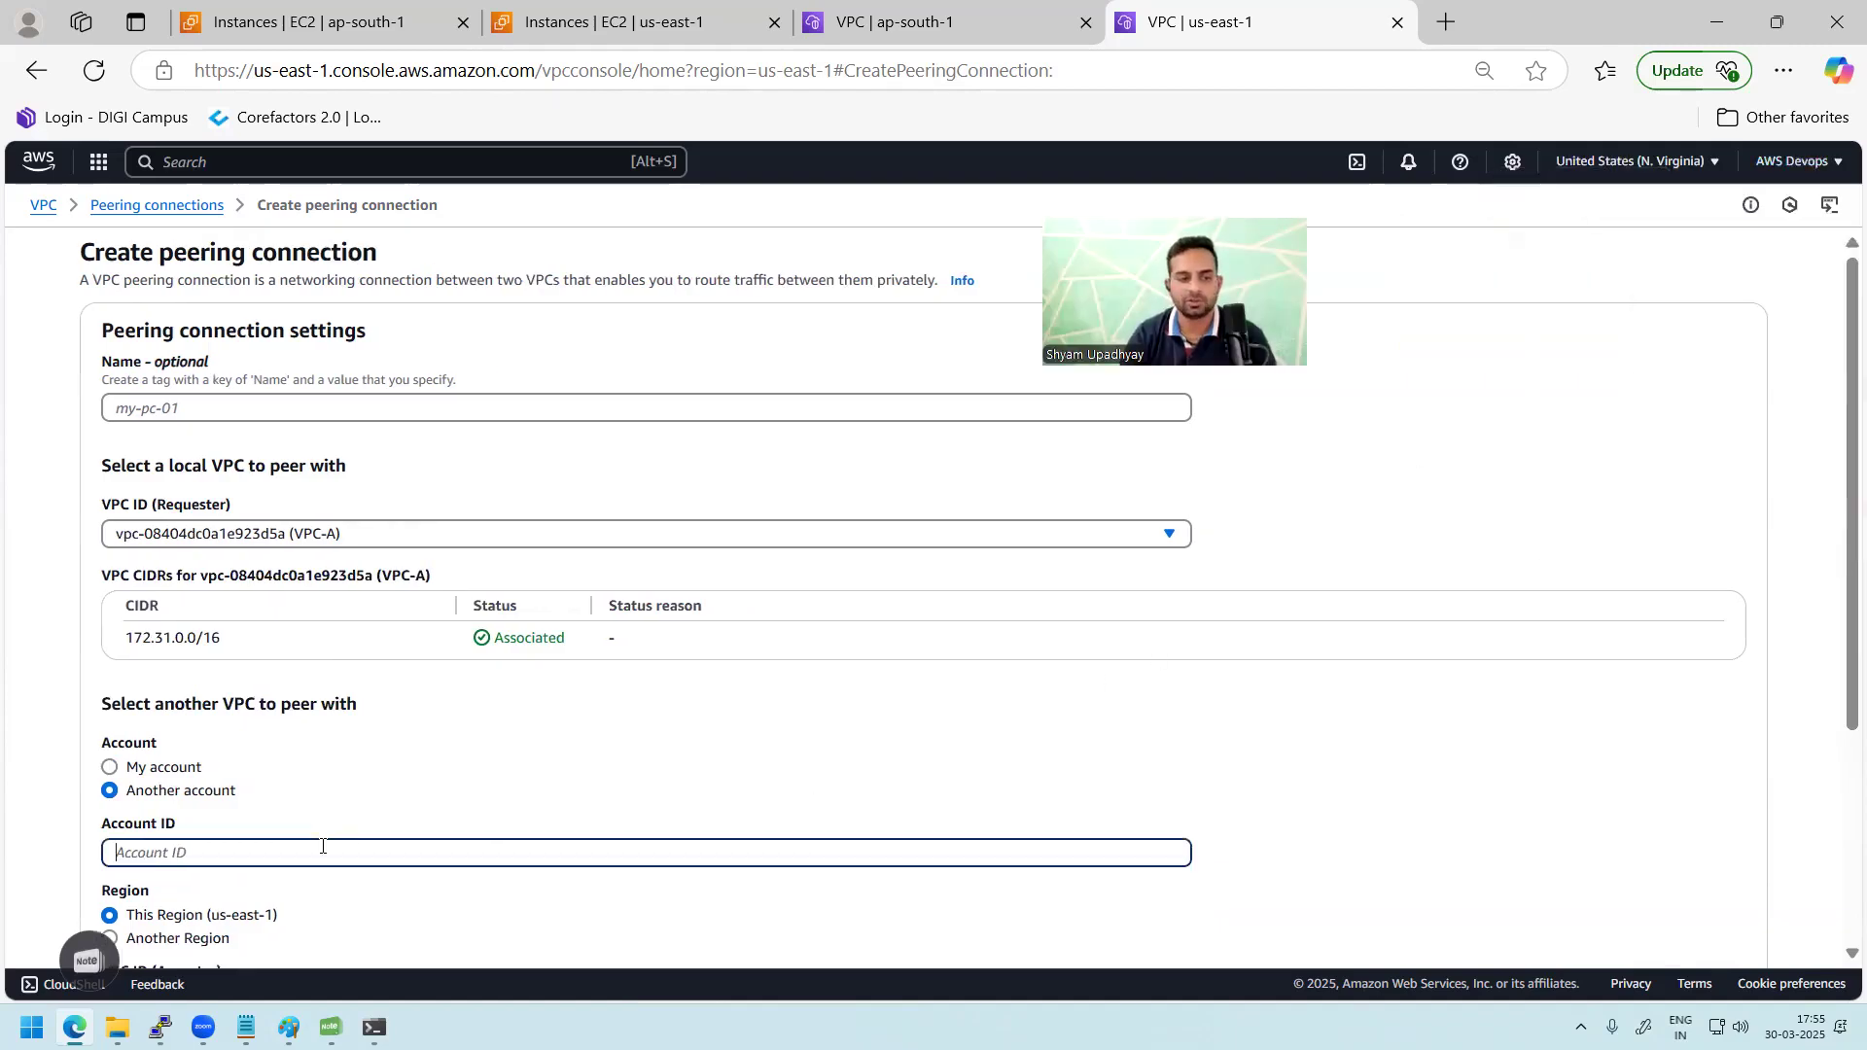
pyautogui.hotkey('ctrl', 'v')
pyautogui.moveTo(1850, 651); pyautogui.dragTo(1838, 791)
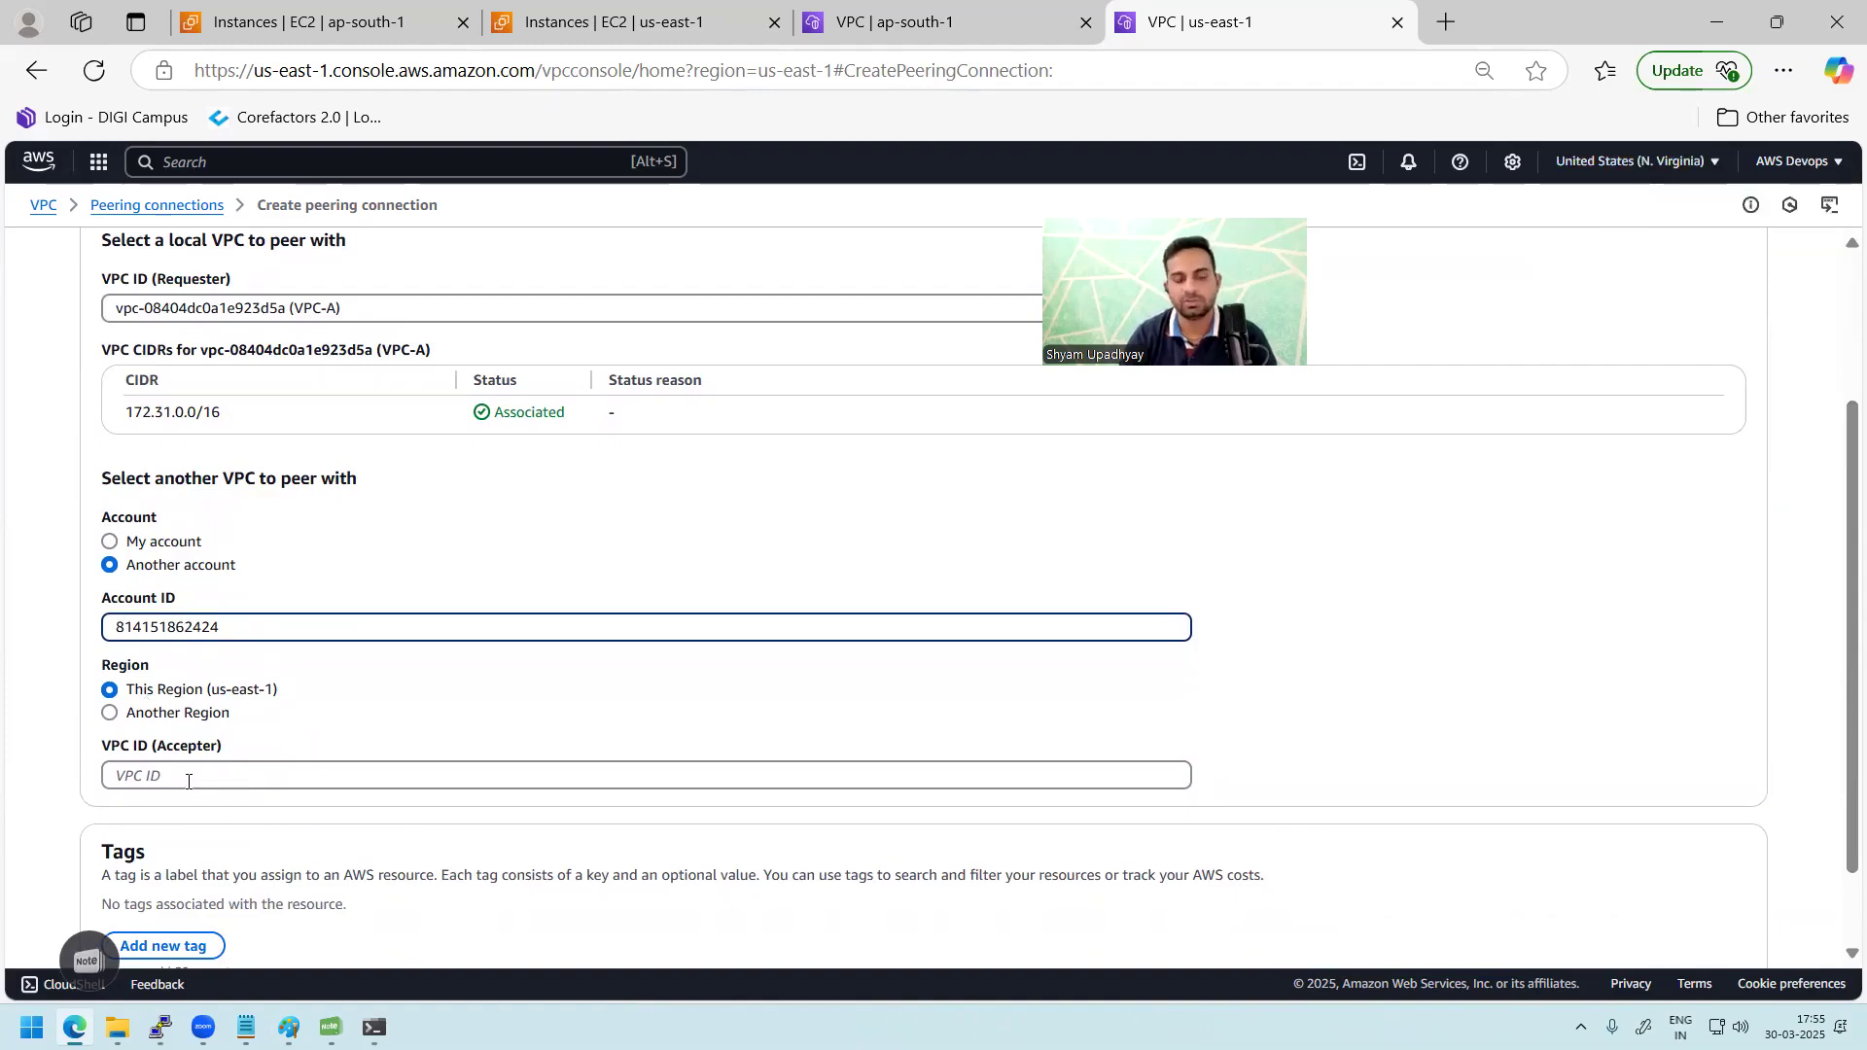
pyautogui.click(200, 714)
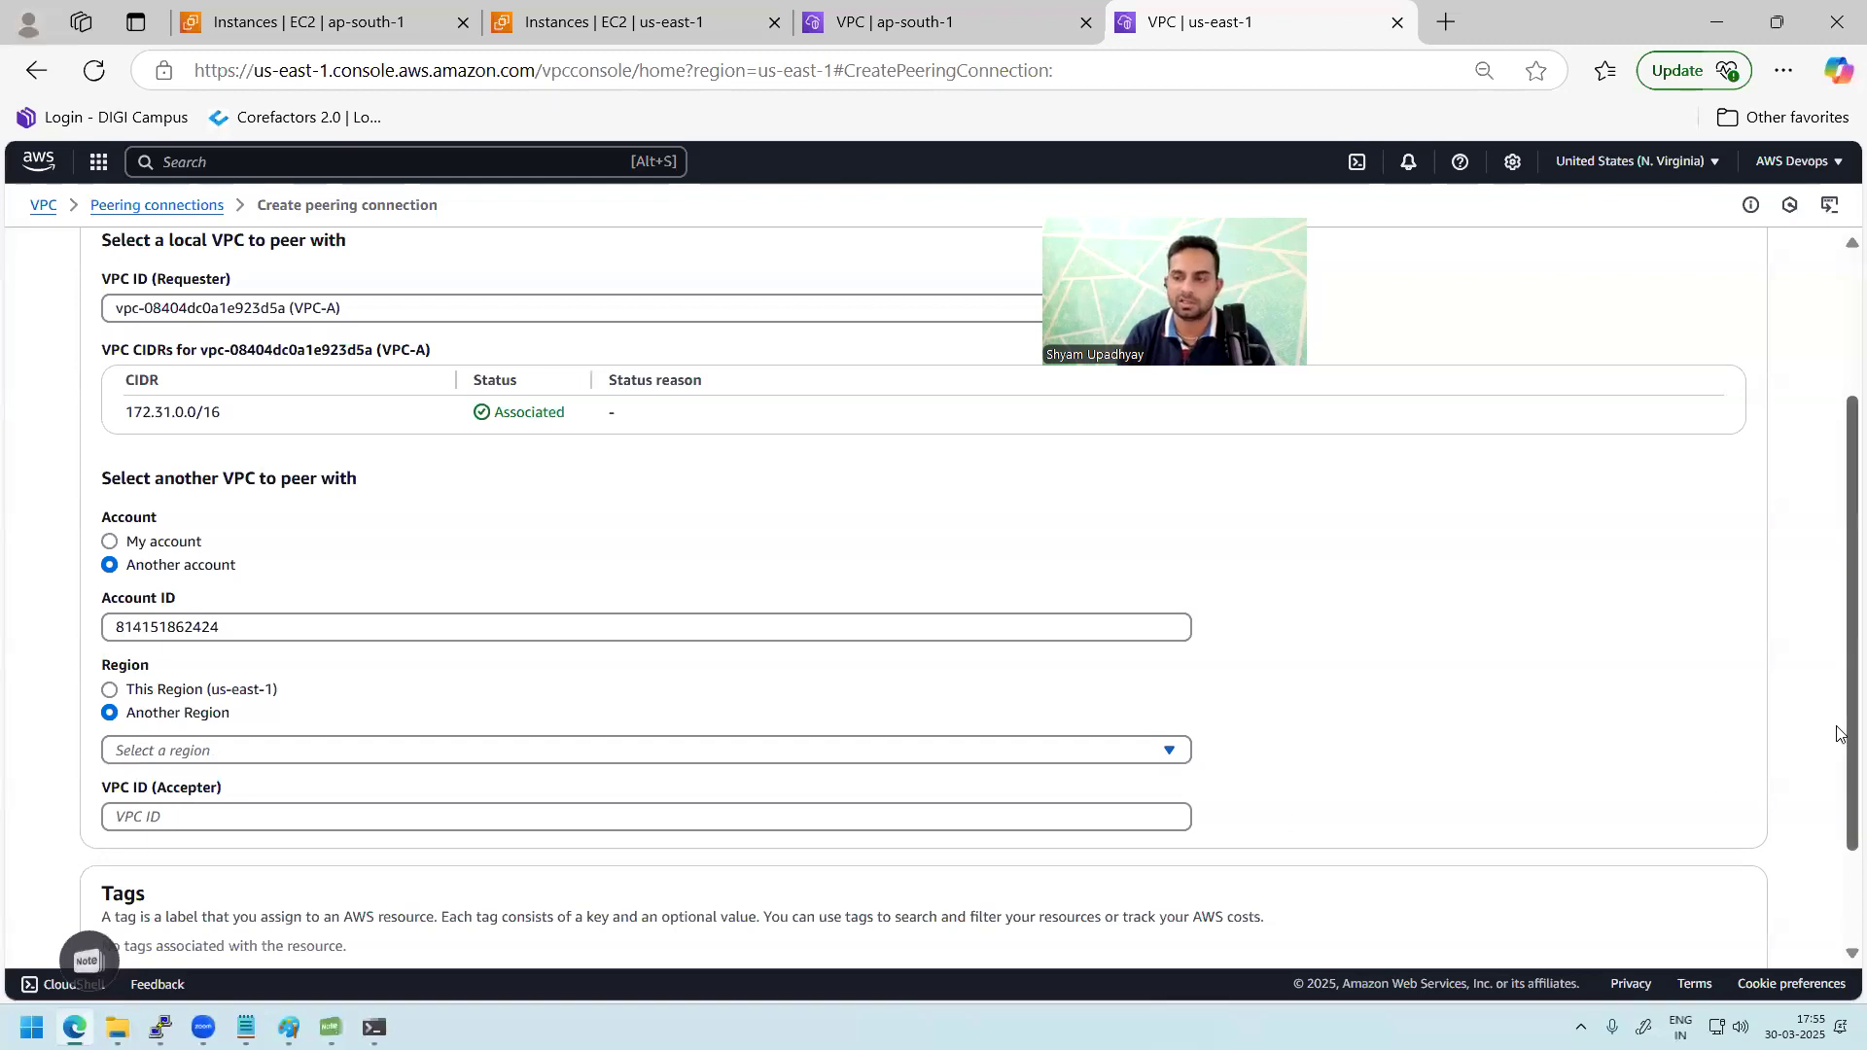
pyautogui.scroll(-2, 1768, 766)
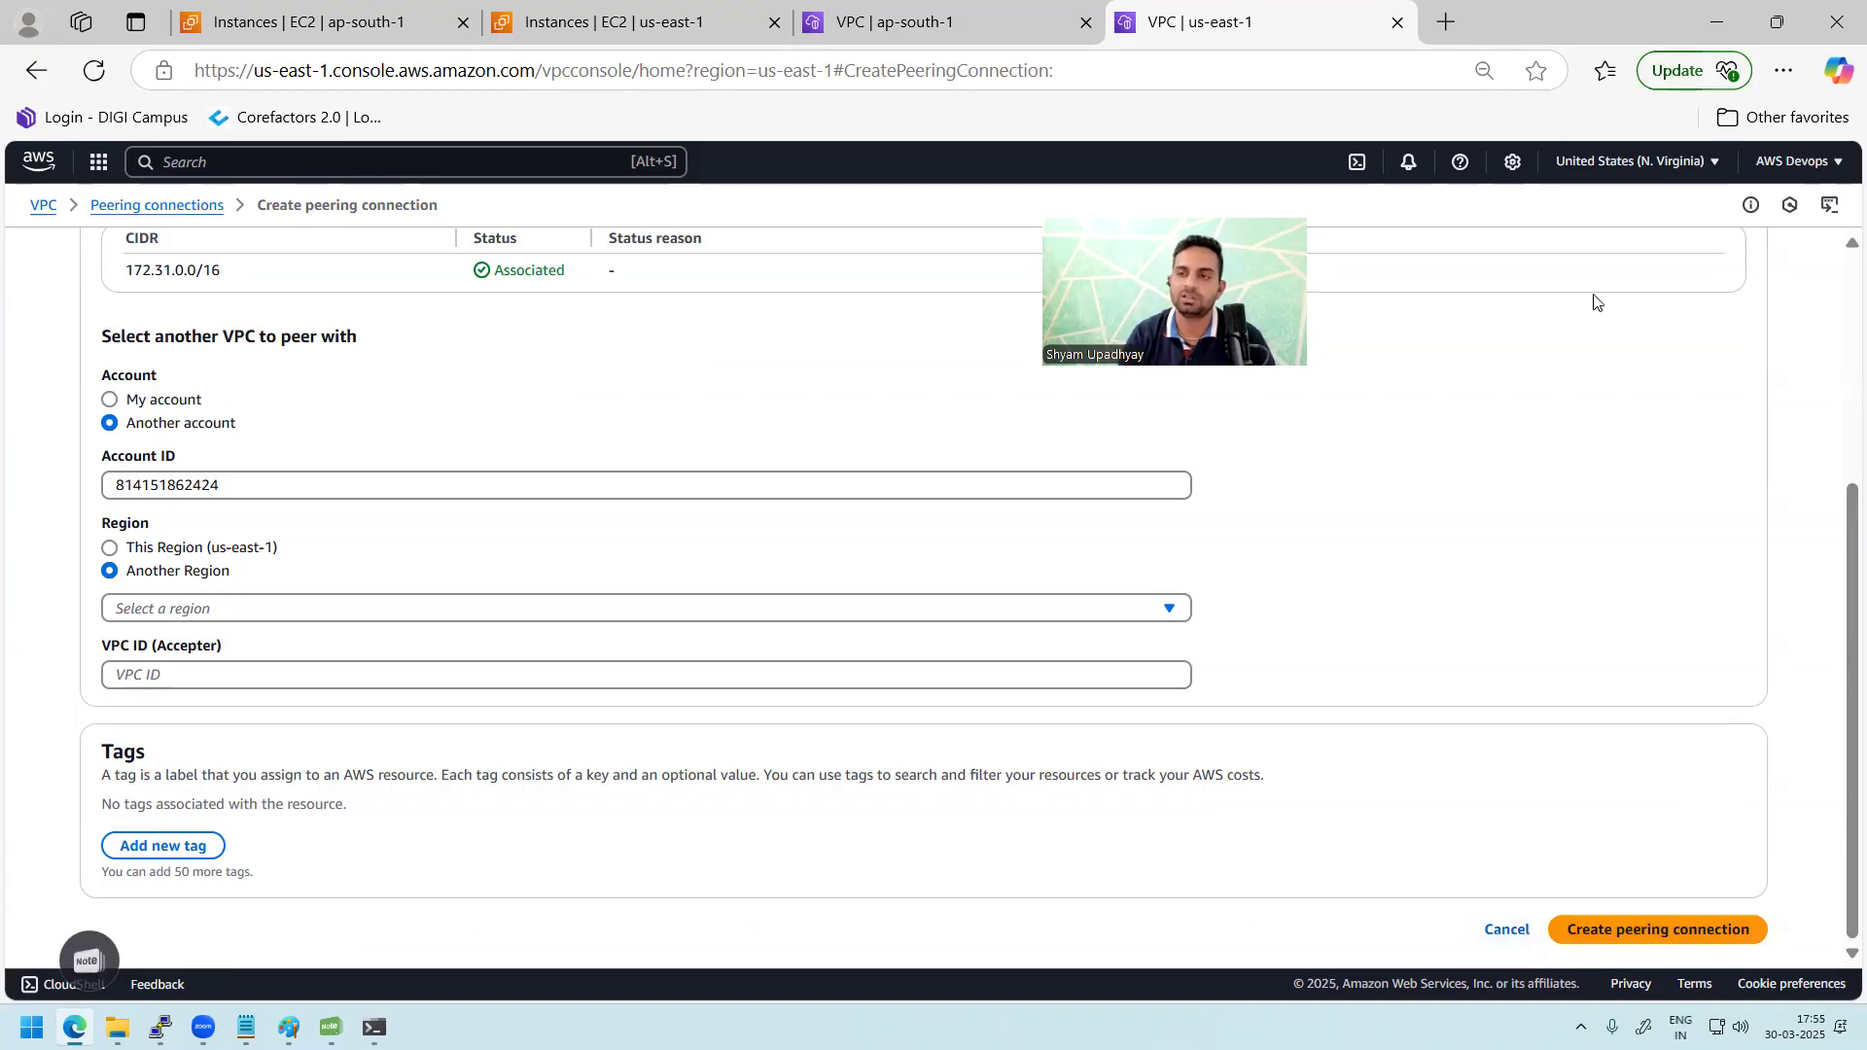
pyautogui.click(1506, 930)
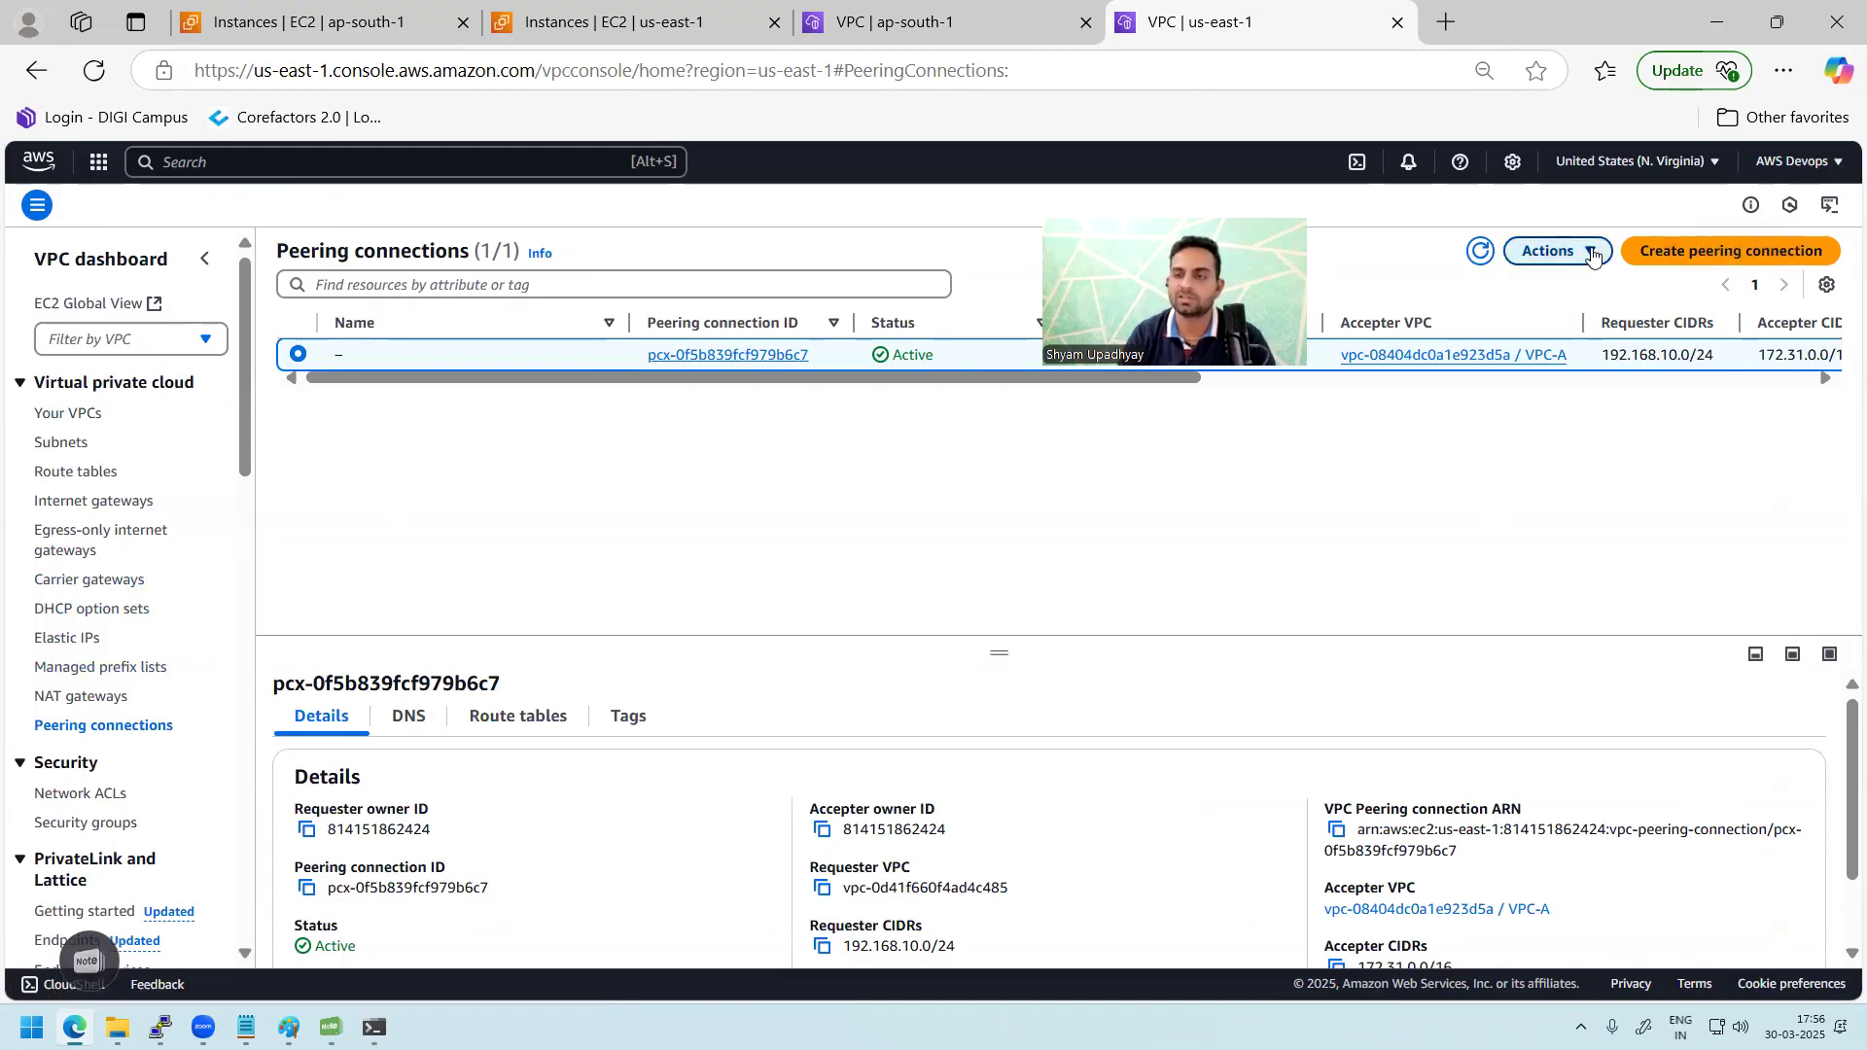
pyautogui.click(1556, 251)
pyautogui.click(1347, 517)
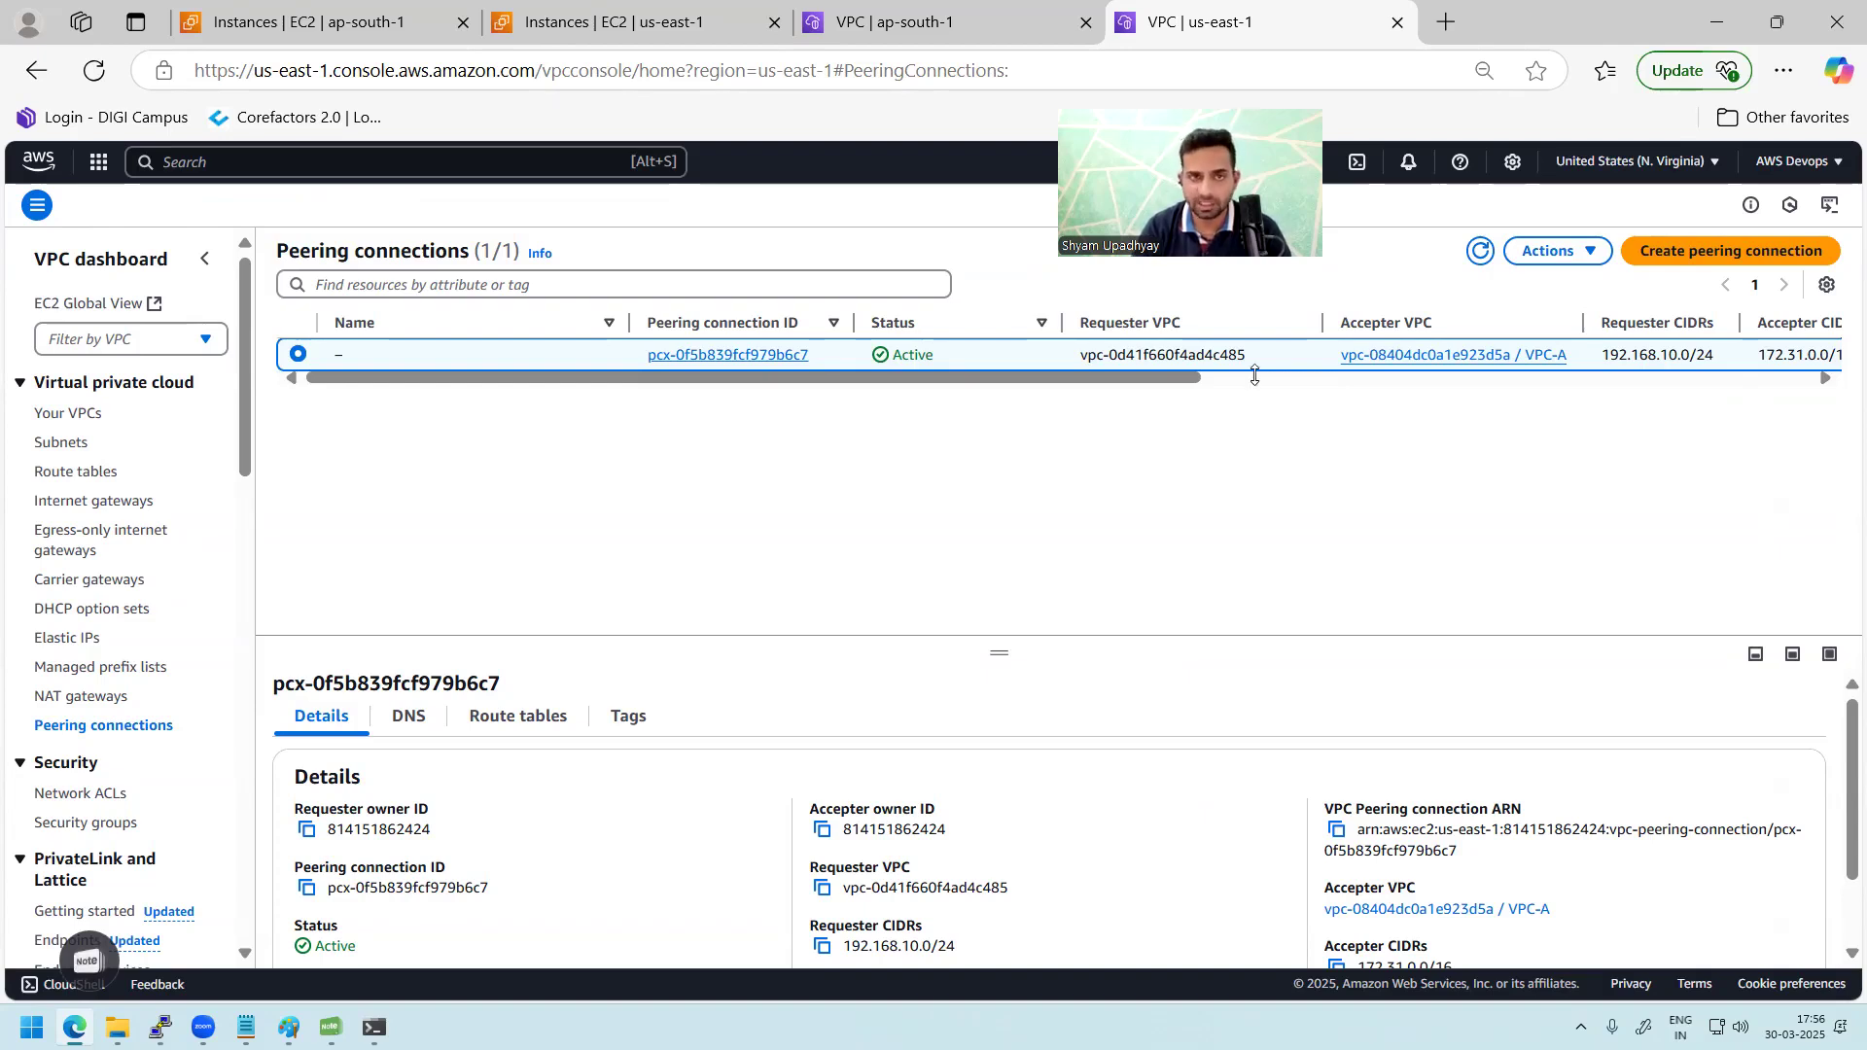
# Step: Go to VPC-B's route table in ap-south-1, try to remove the 0.0.0.0/0 internet gateway route, and discard the edit
pyautogui.click(851, 32)
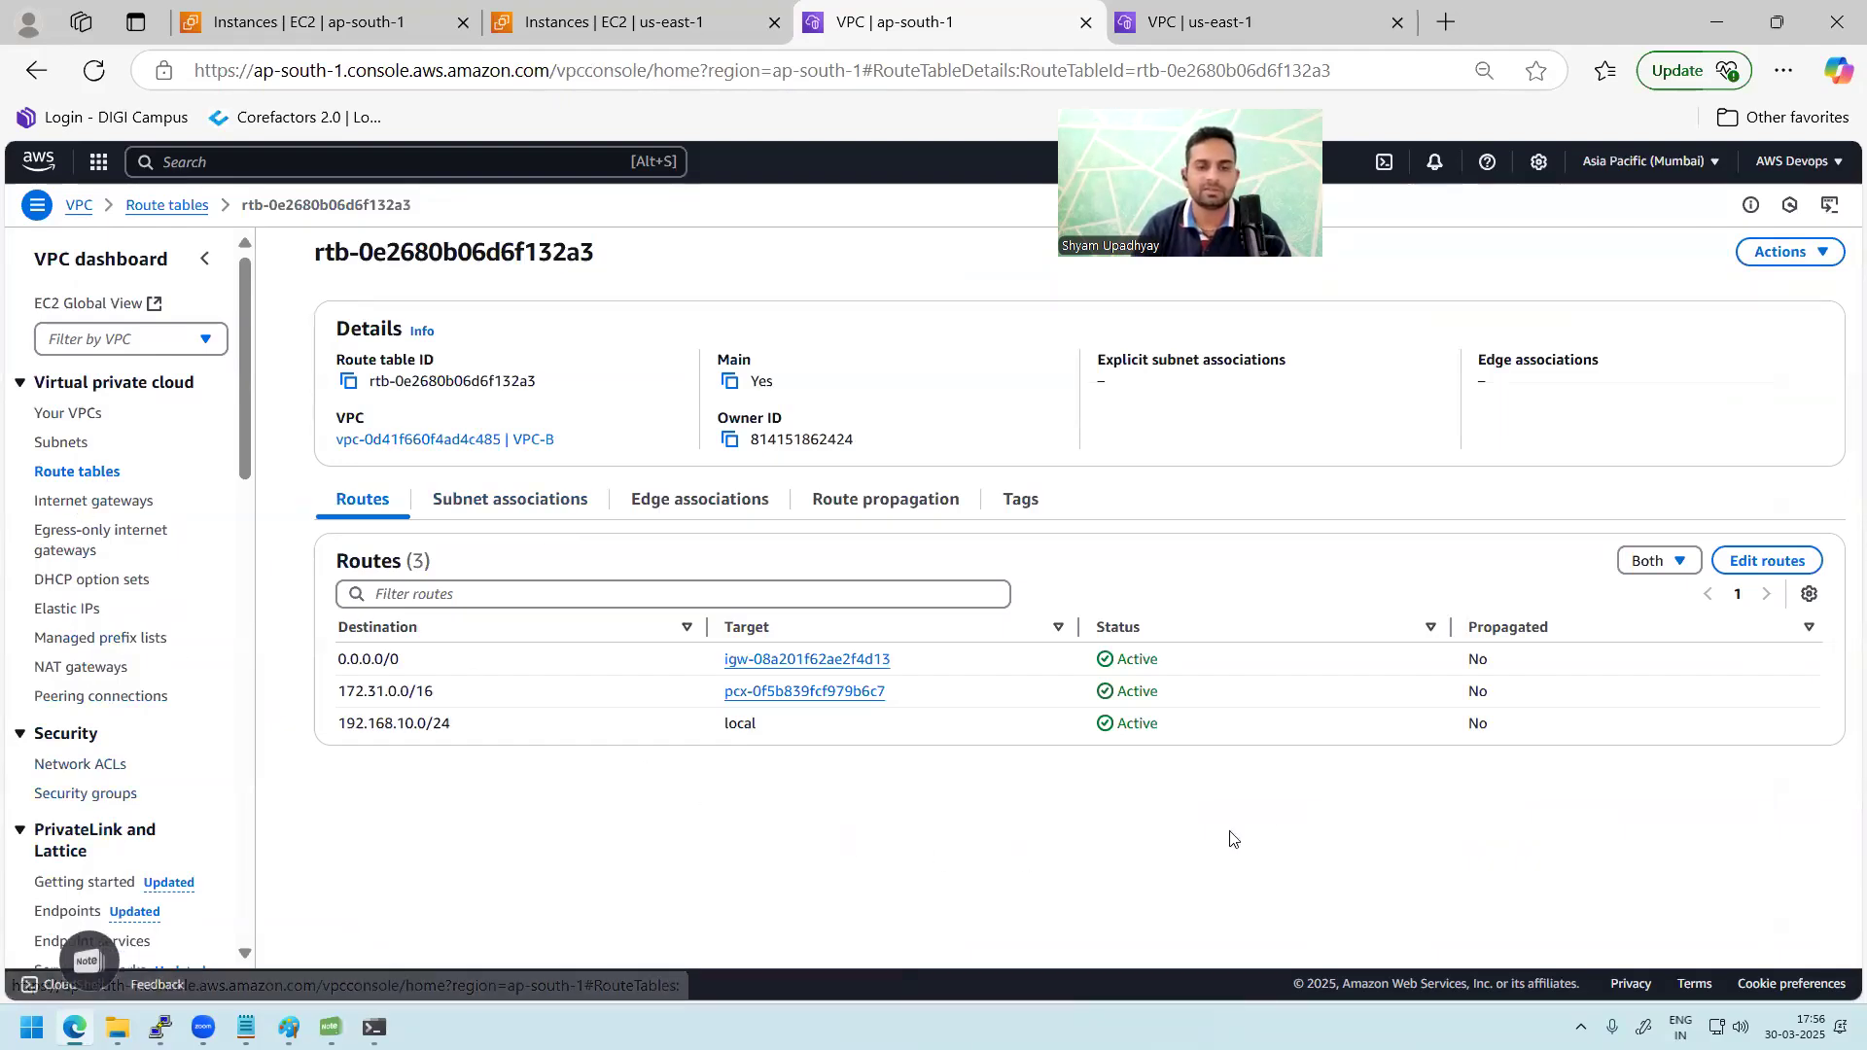
pyautogui.click(1741, 561)
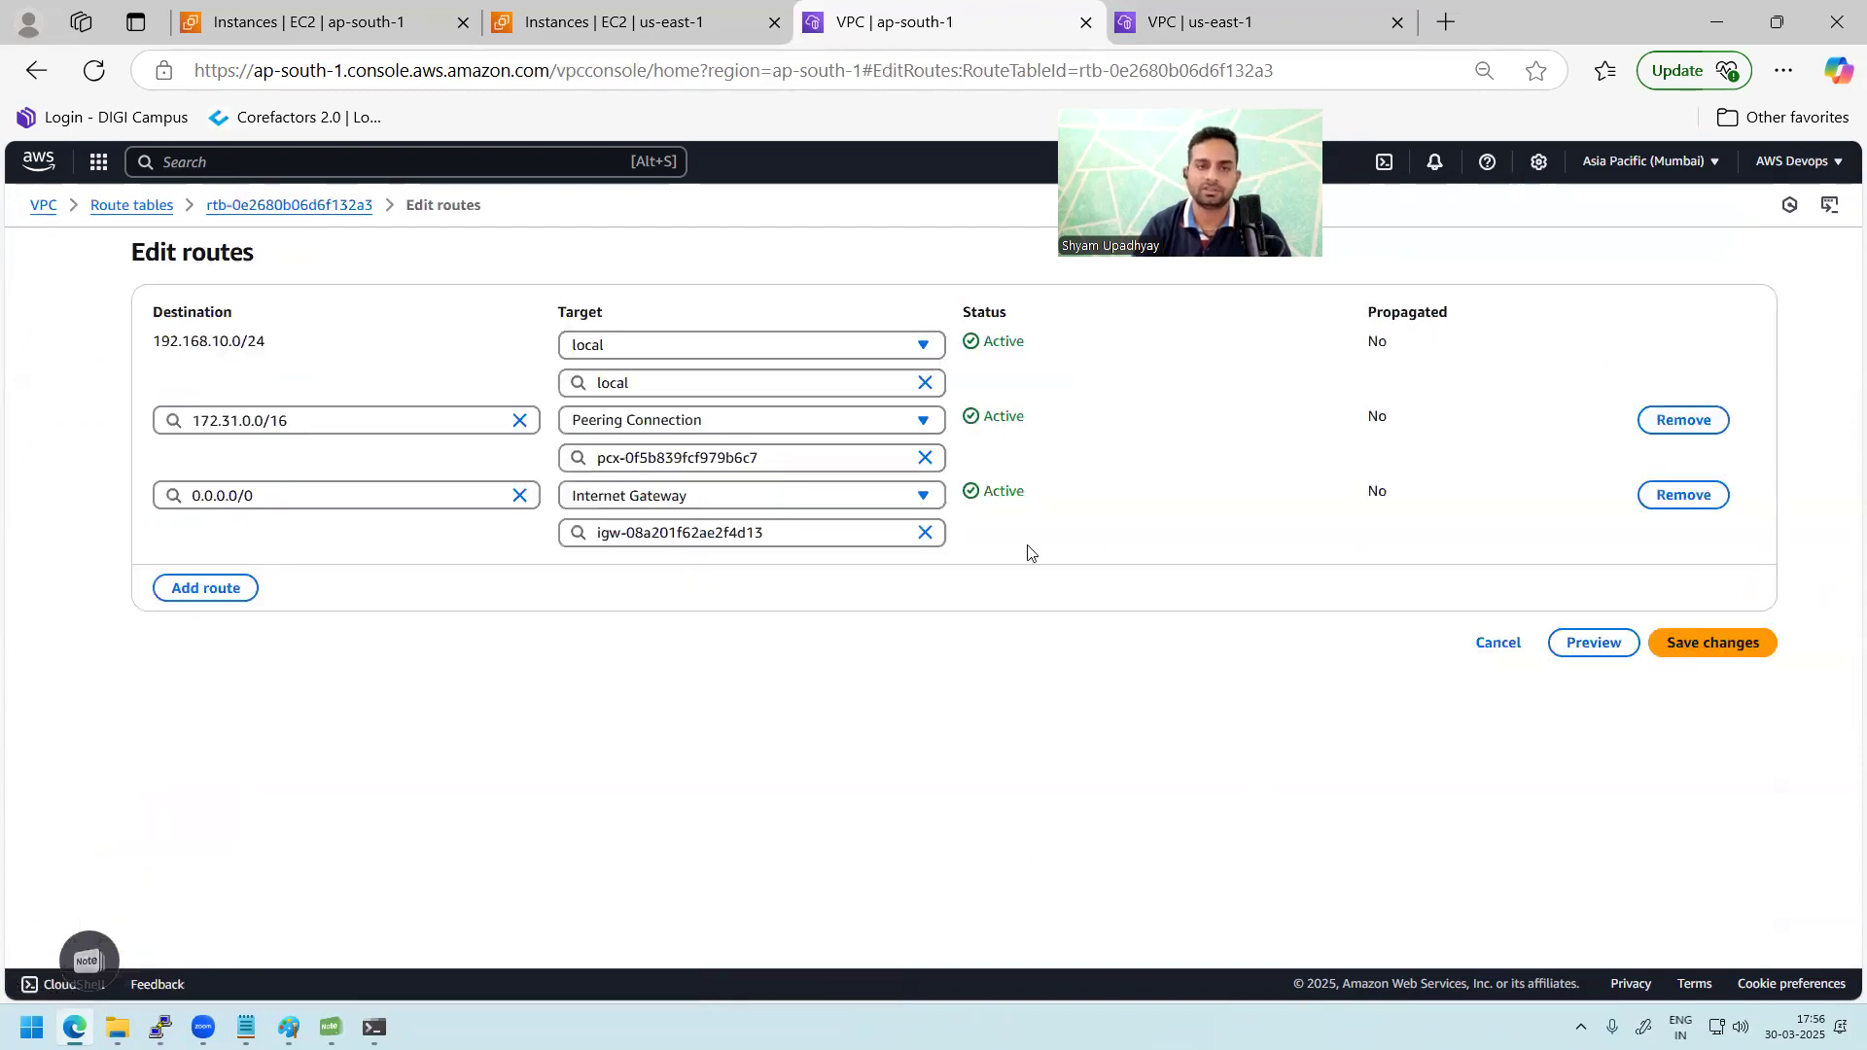
pyautogui.click(1697, 496)
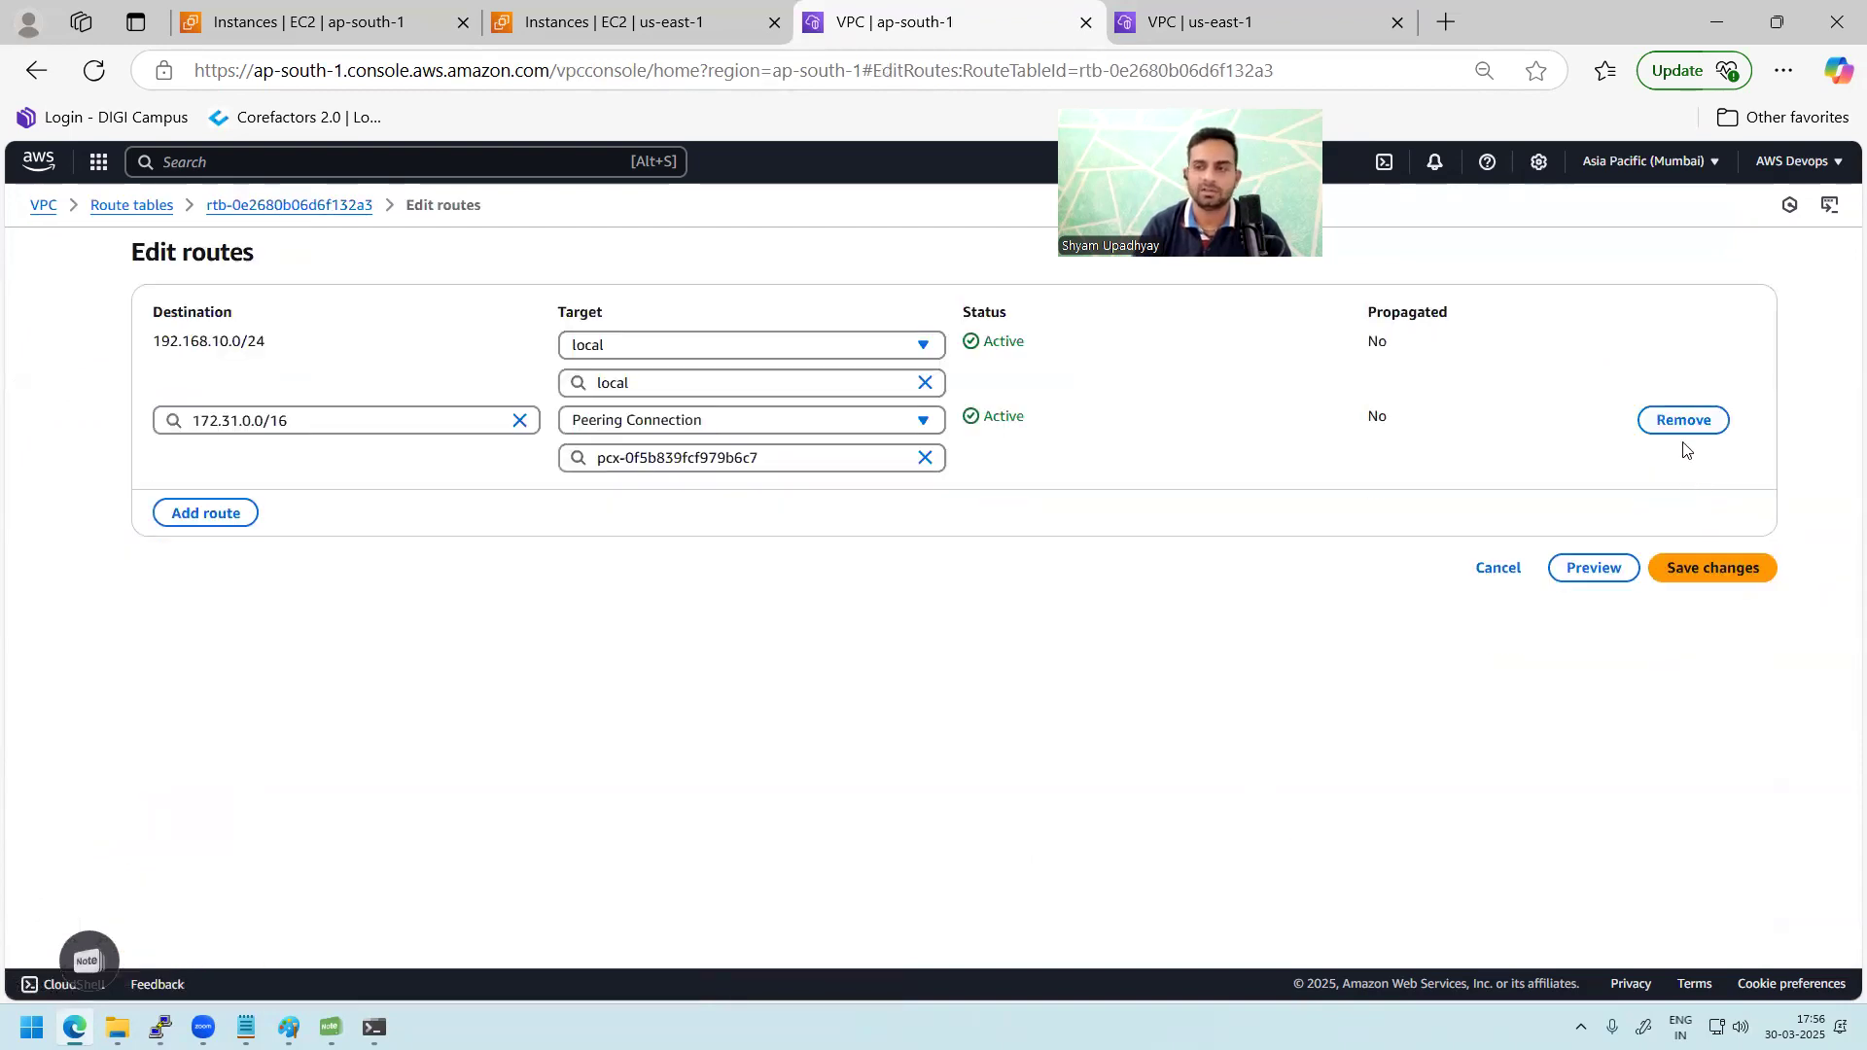
pyautogui.click(1482, 569)
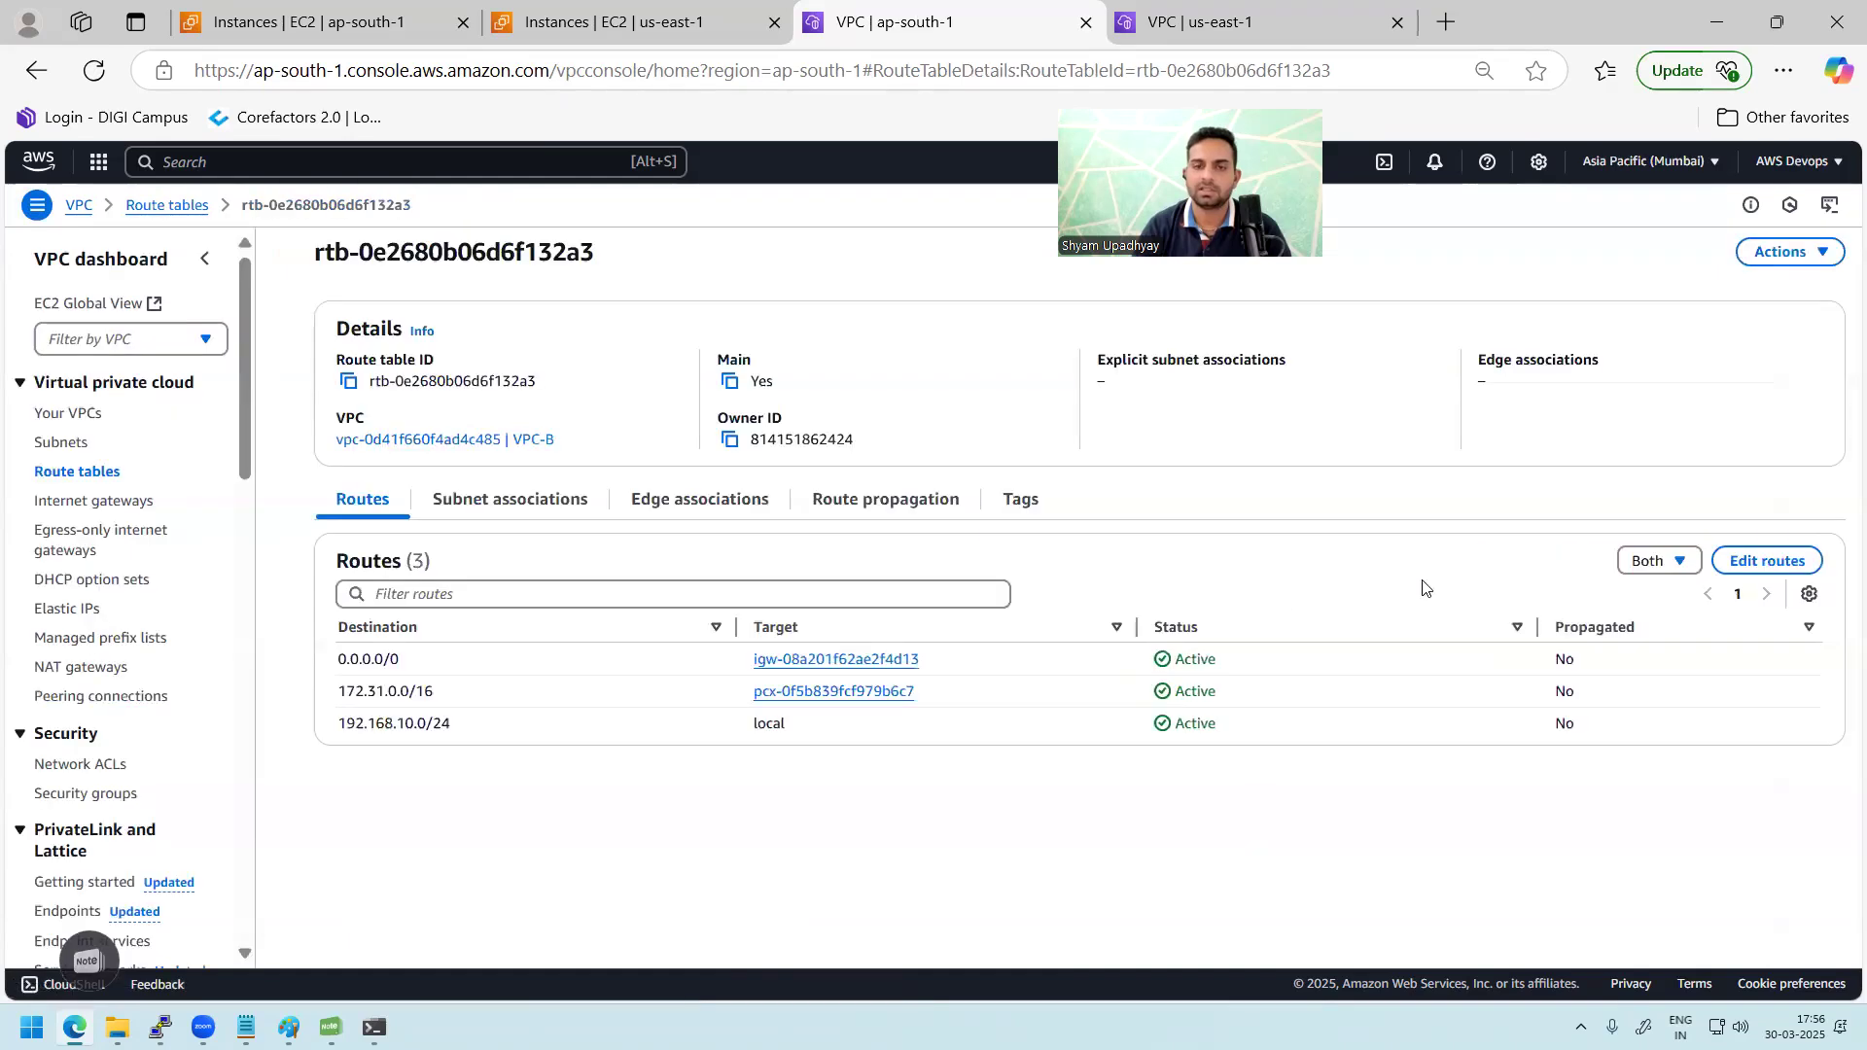
# Step: Remove the 172.31.0.0/16 peering connection route from VPC-B's route table and save the changes
pyautogui.click(1762, 562)
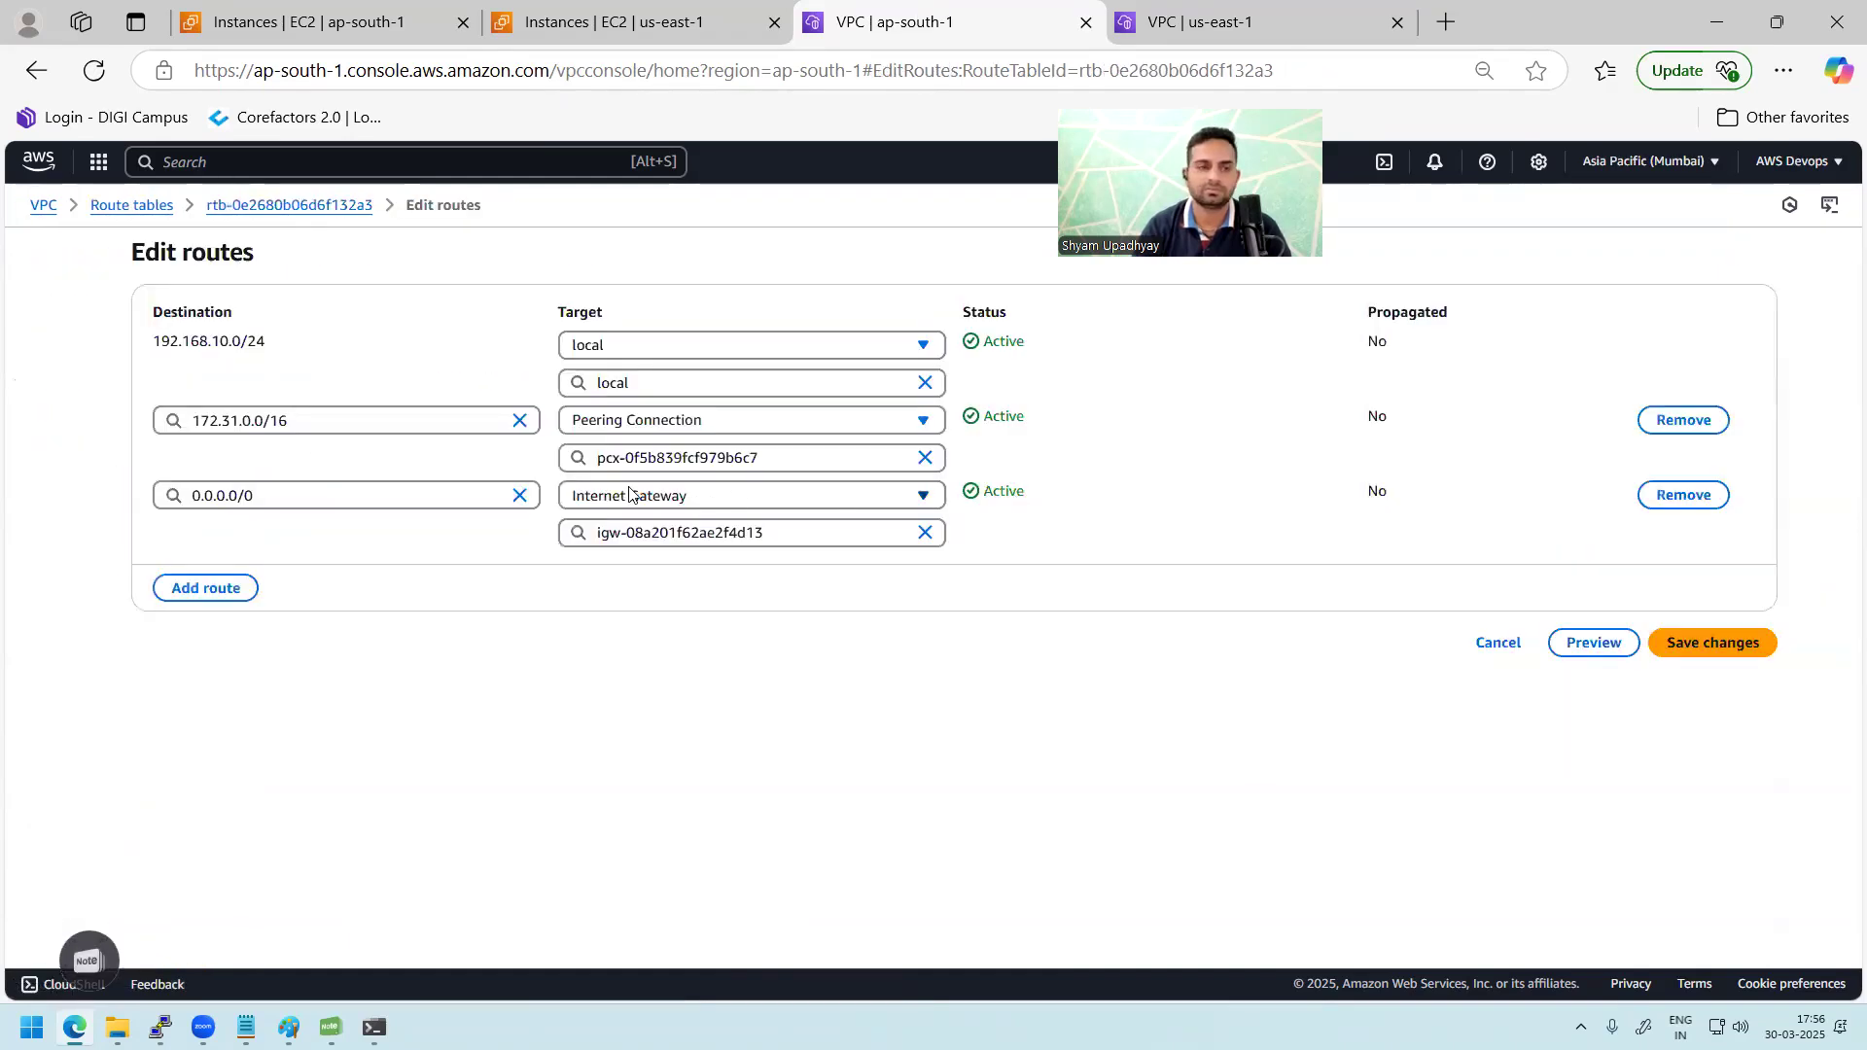
pyautogui.click(1668, 425)
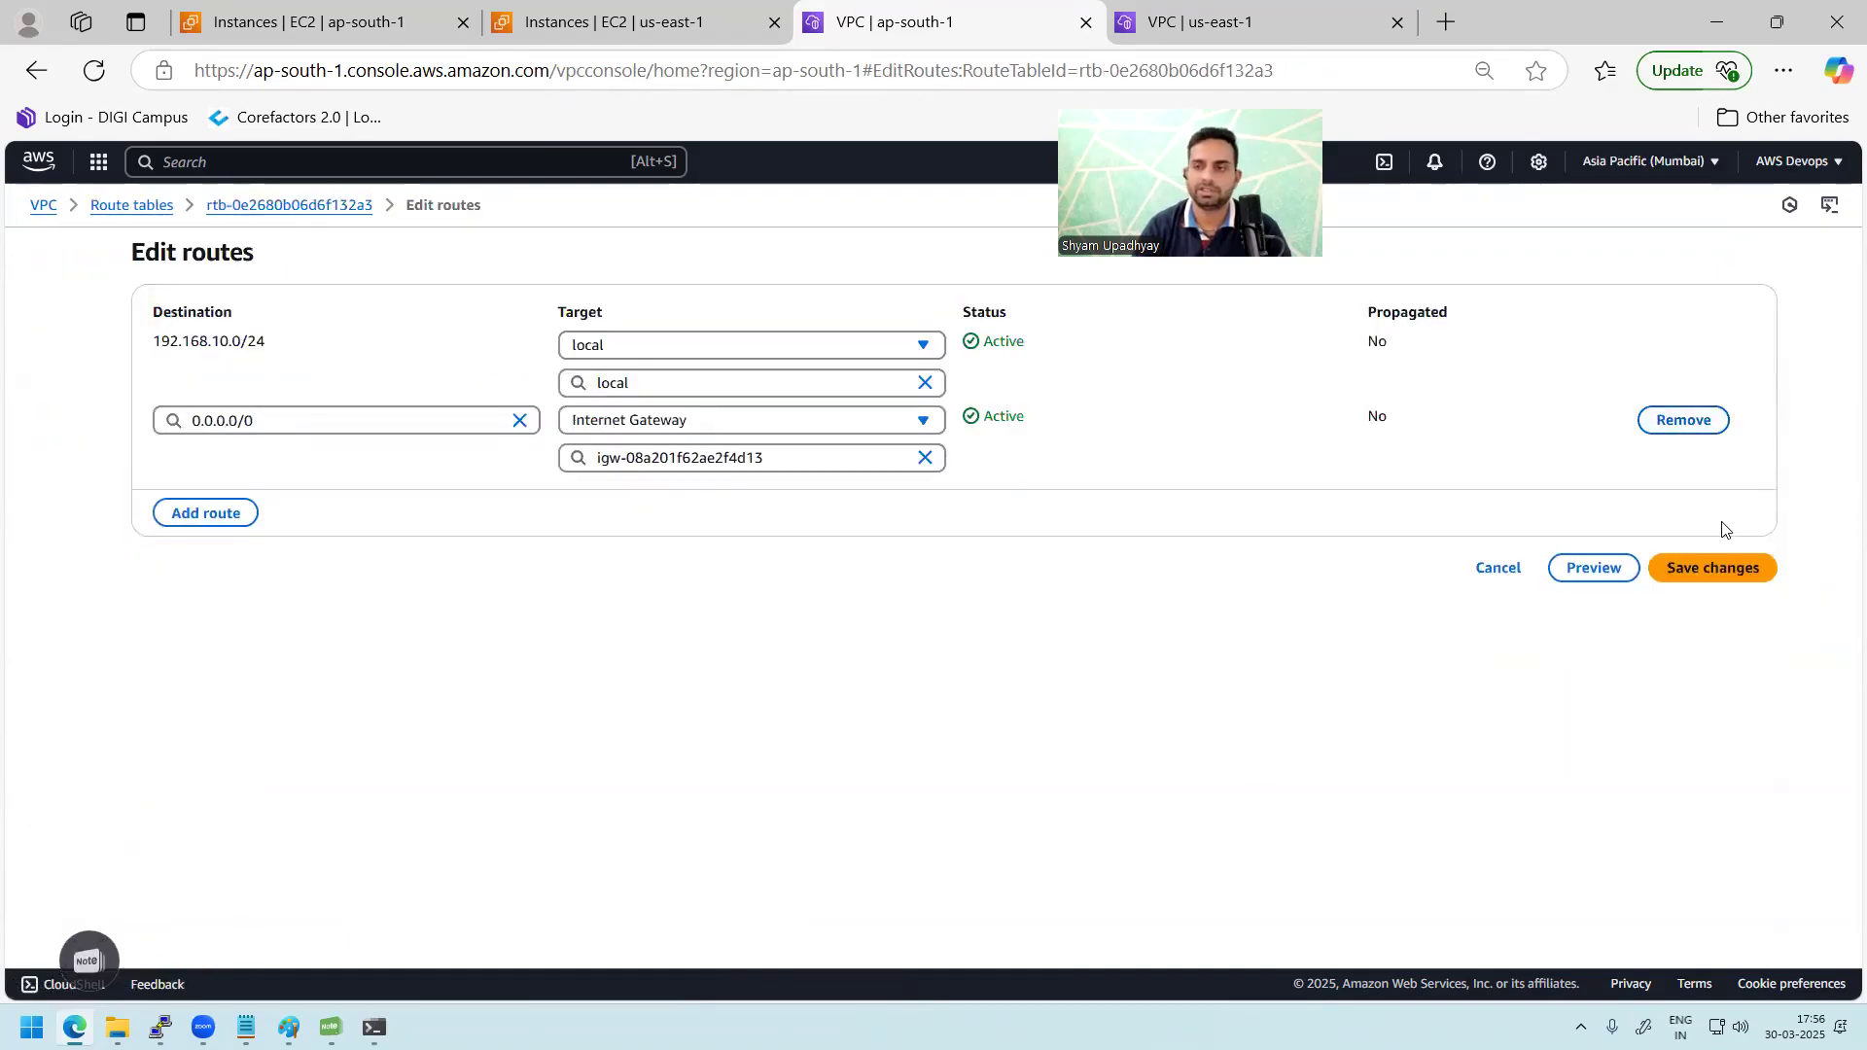
pyautogui.click(1730, 577)
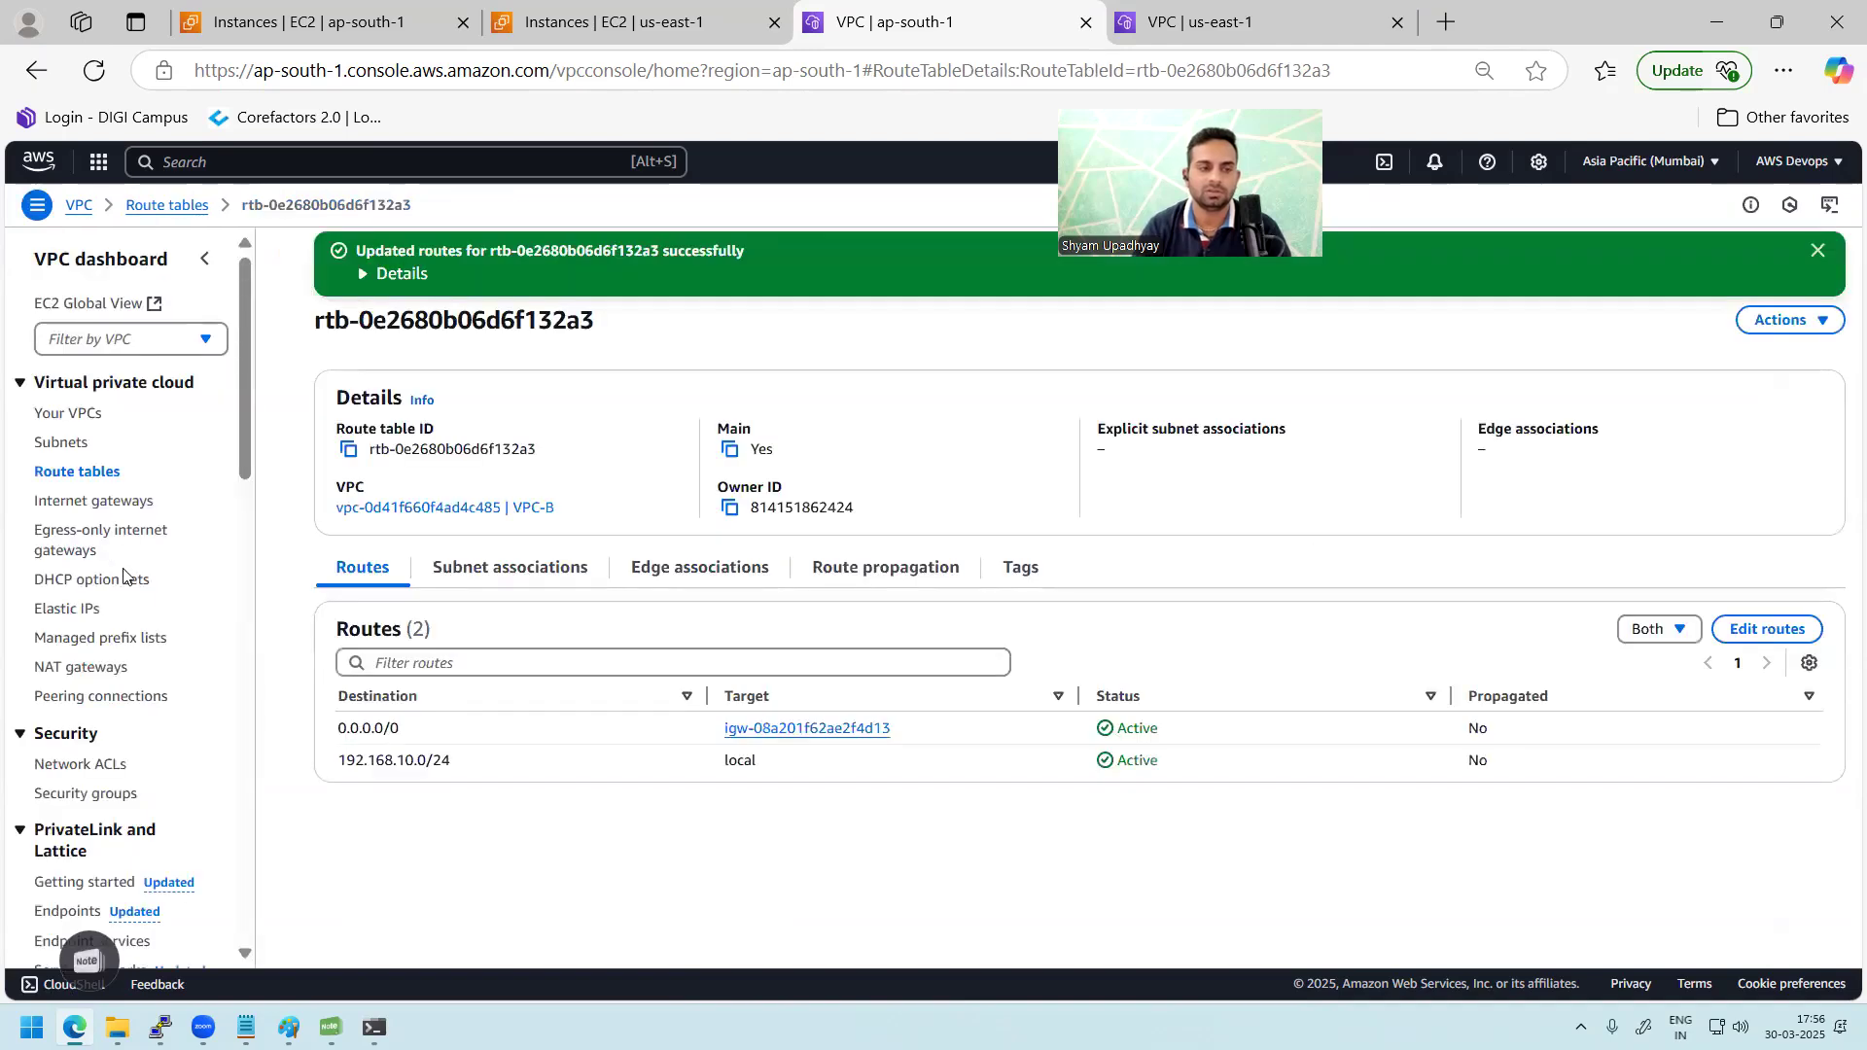
# Step: In the us-east-1 VPC console, remove the 192.168.10.0/24 peering connection route from VPC-A's route table and save the changes
pyautogui.hotkey('ctrl', 'Tab')
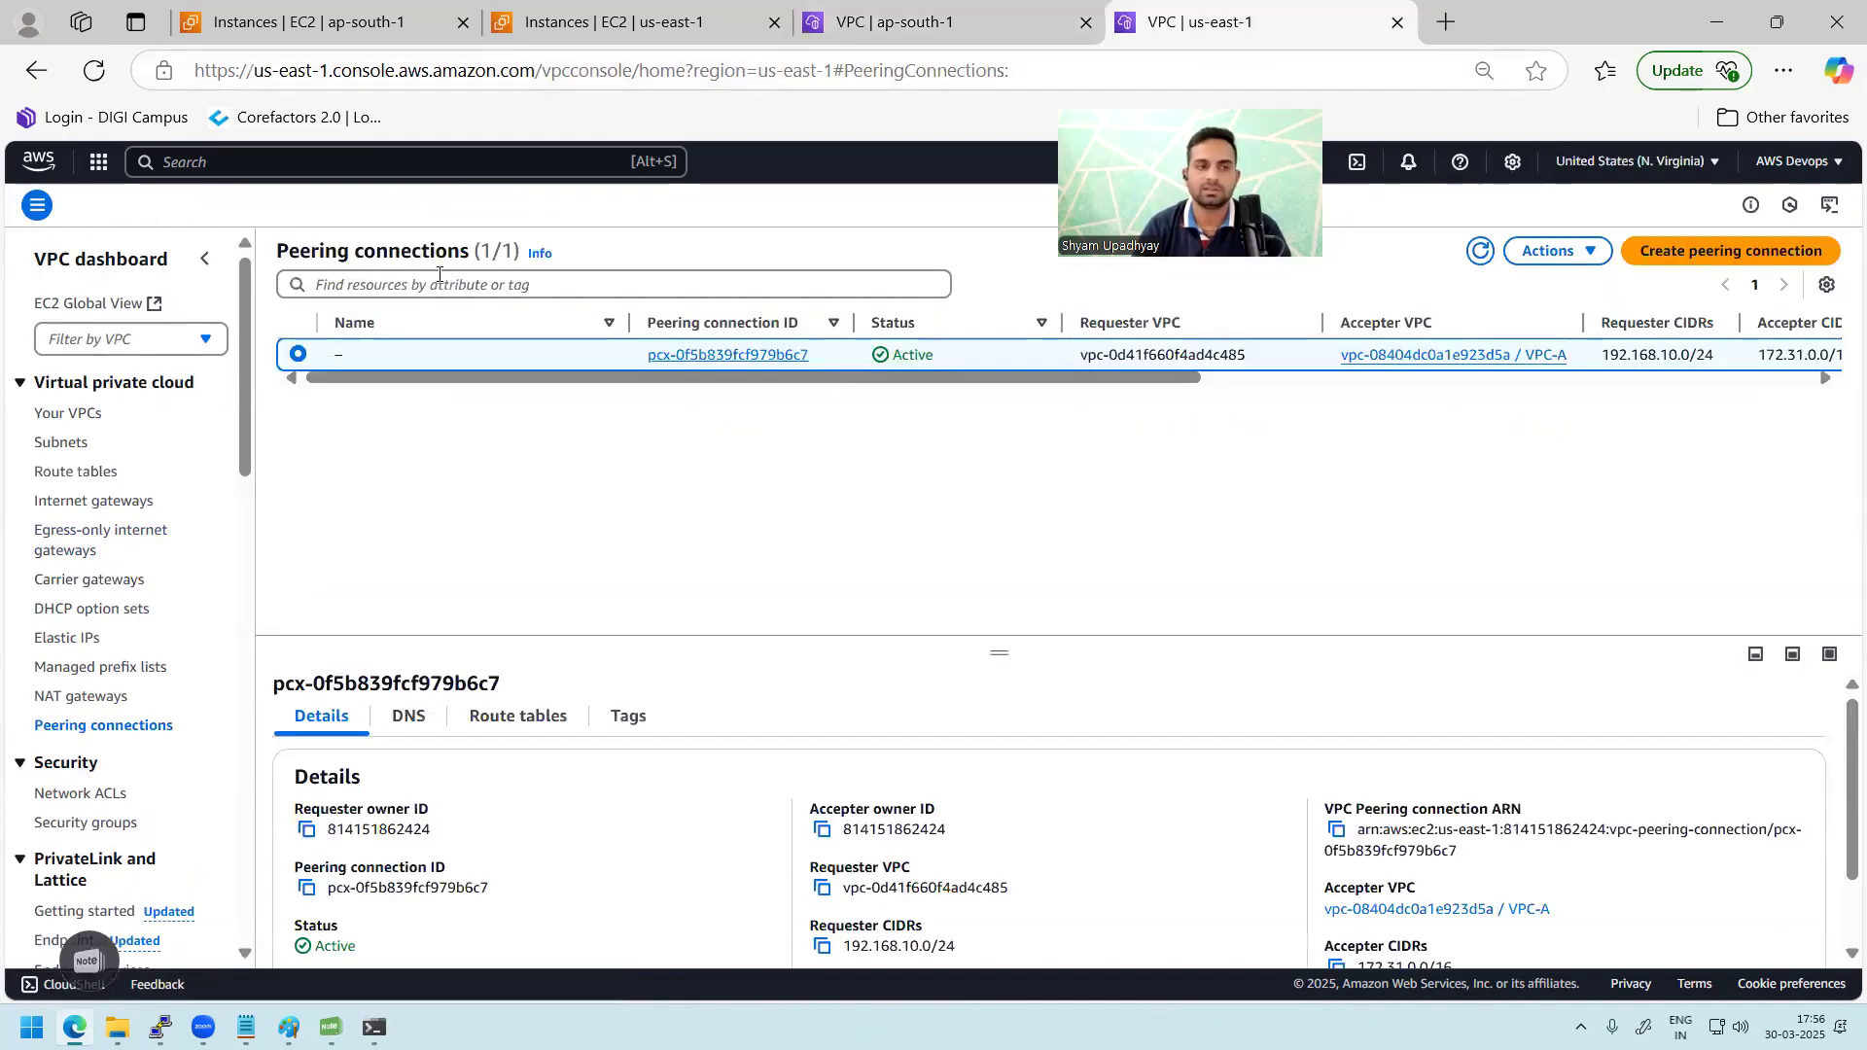
pyautogui.click(95, 474)
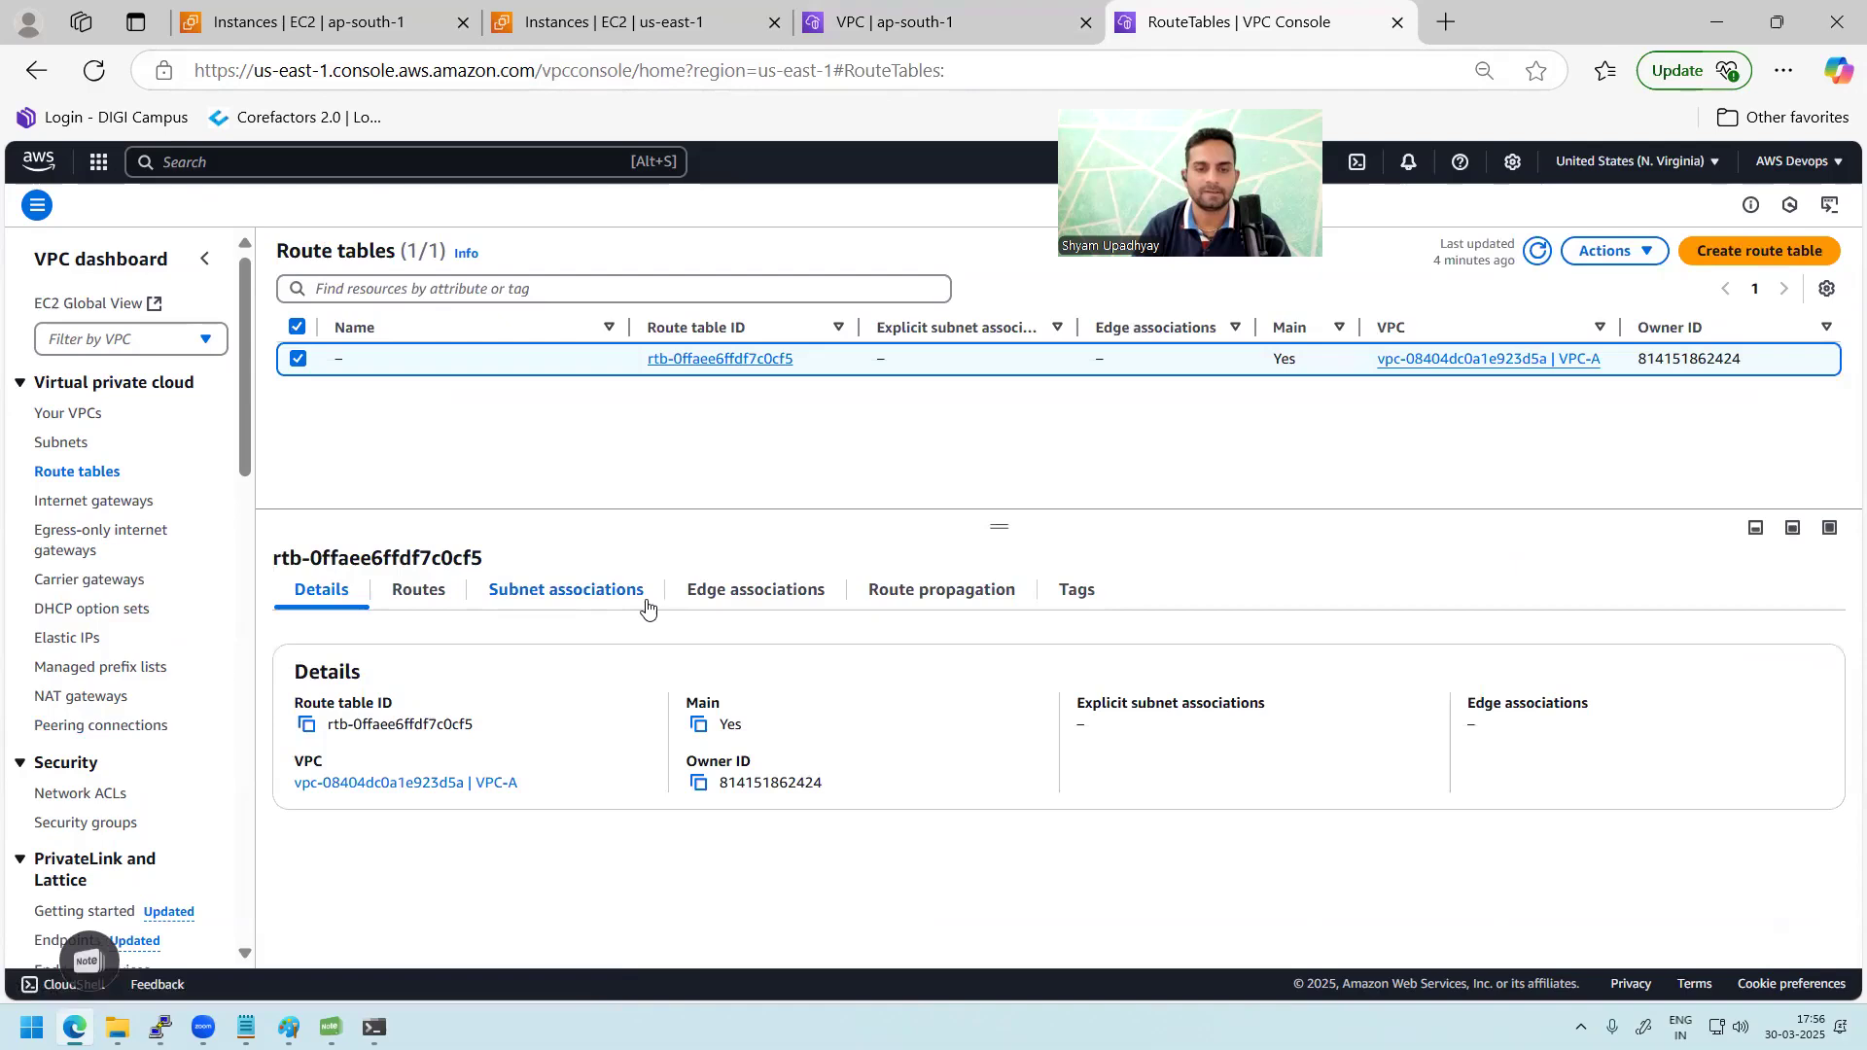
pyautogui.click(404, 592)
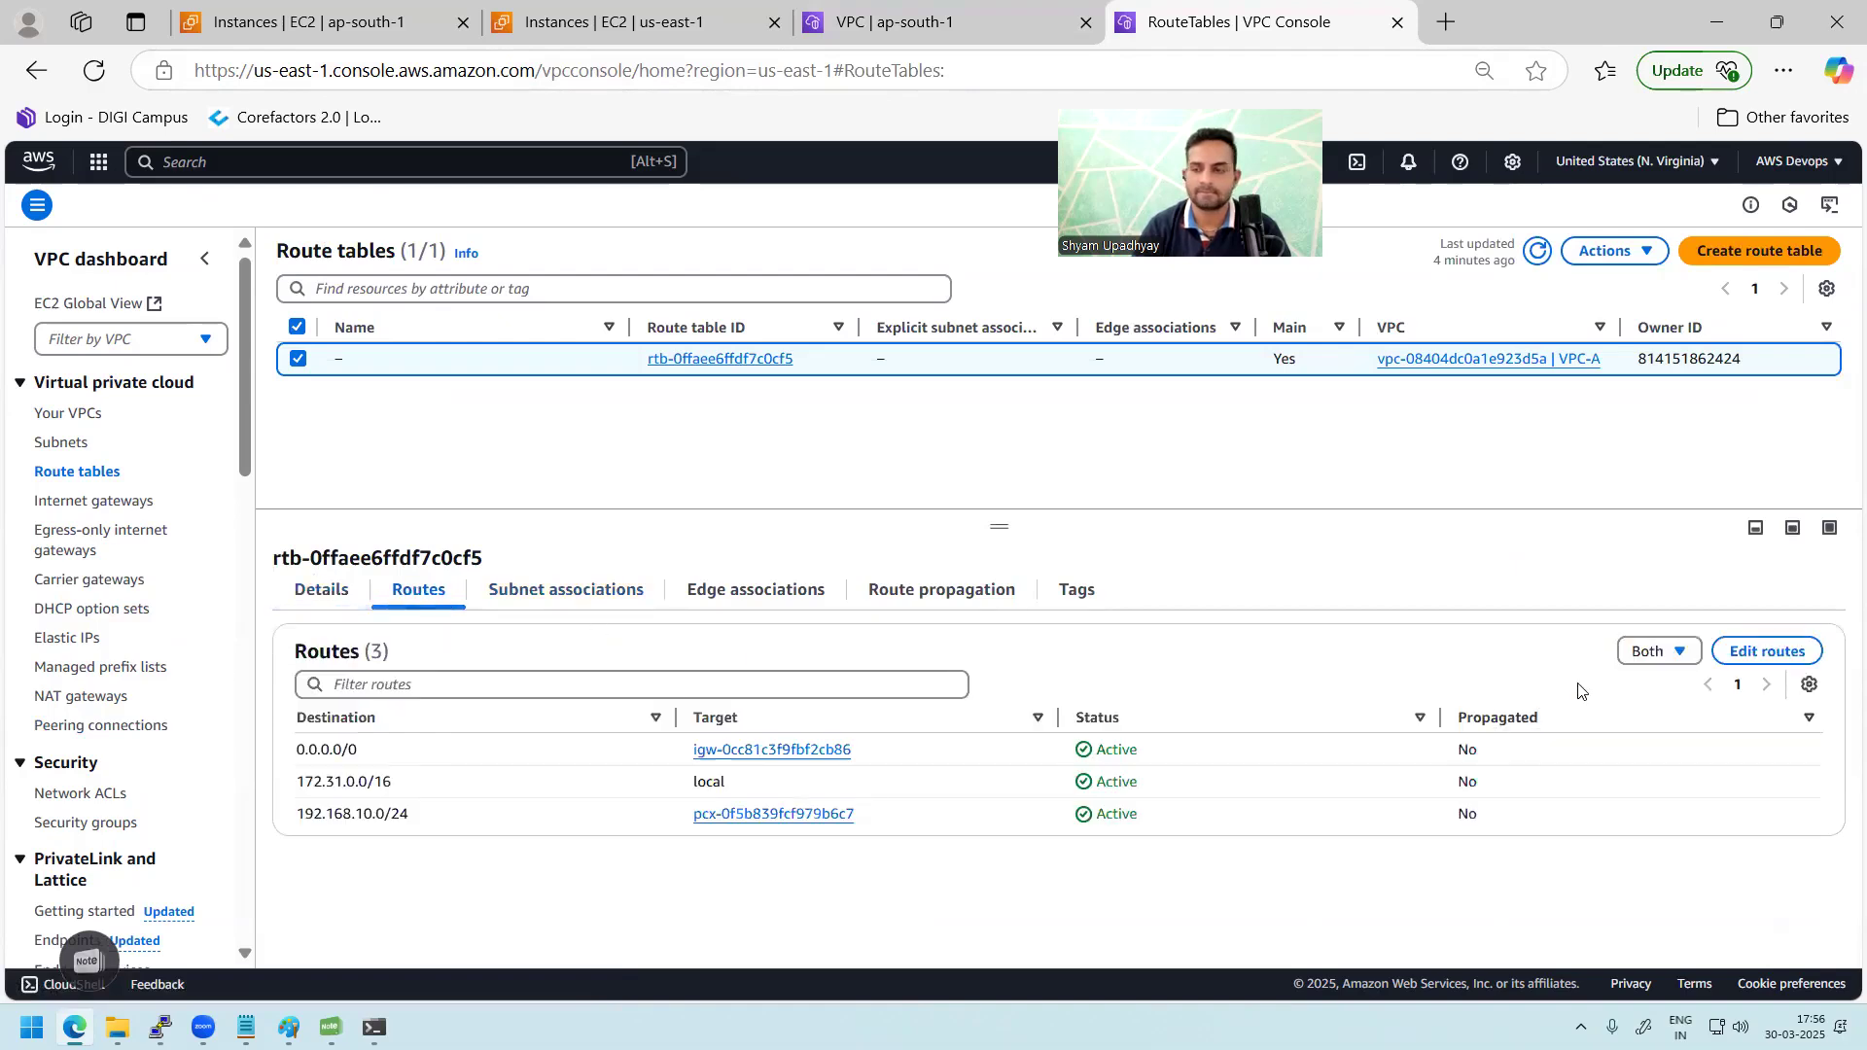
pyautogui.click(1772, 649)
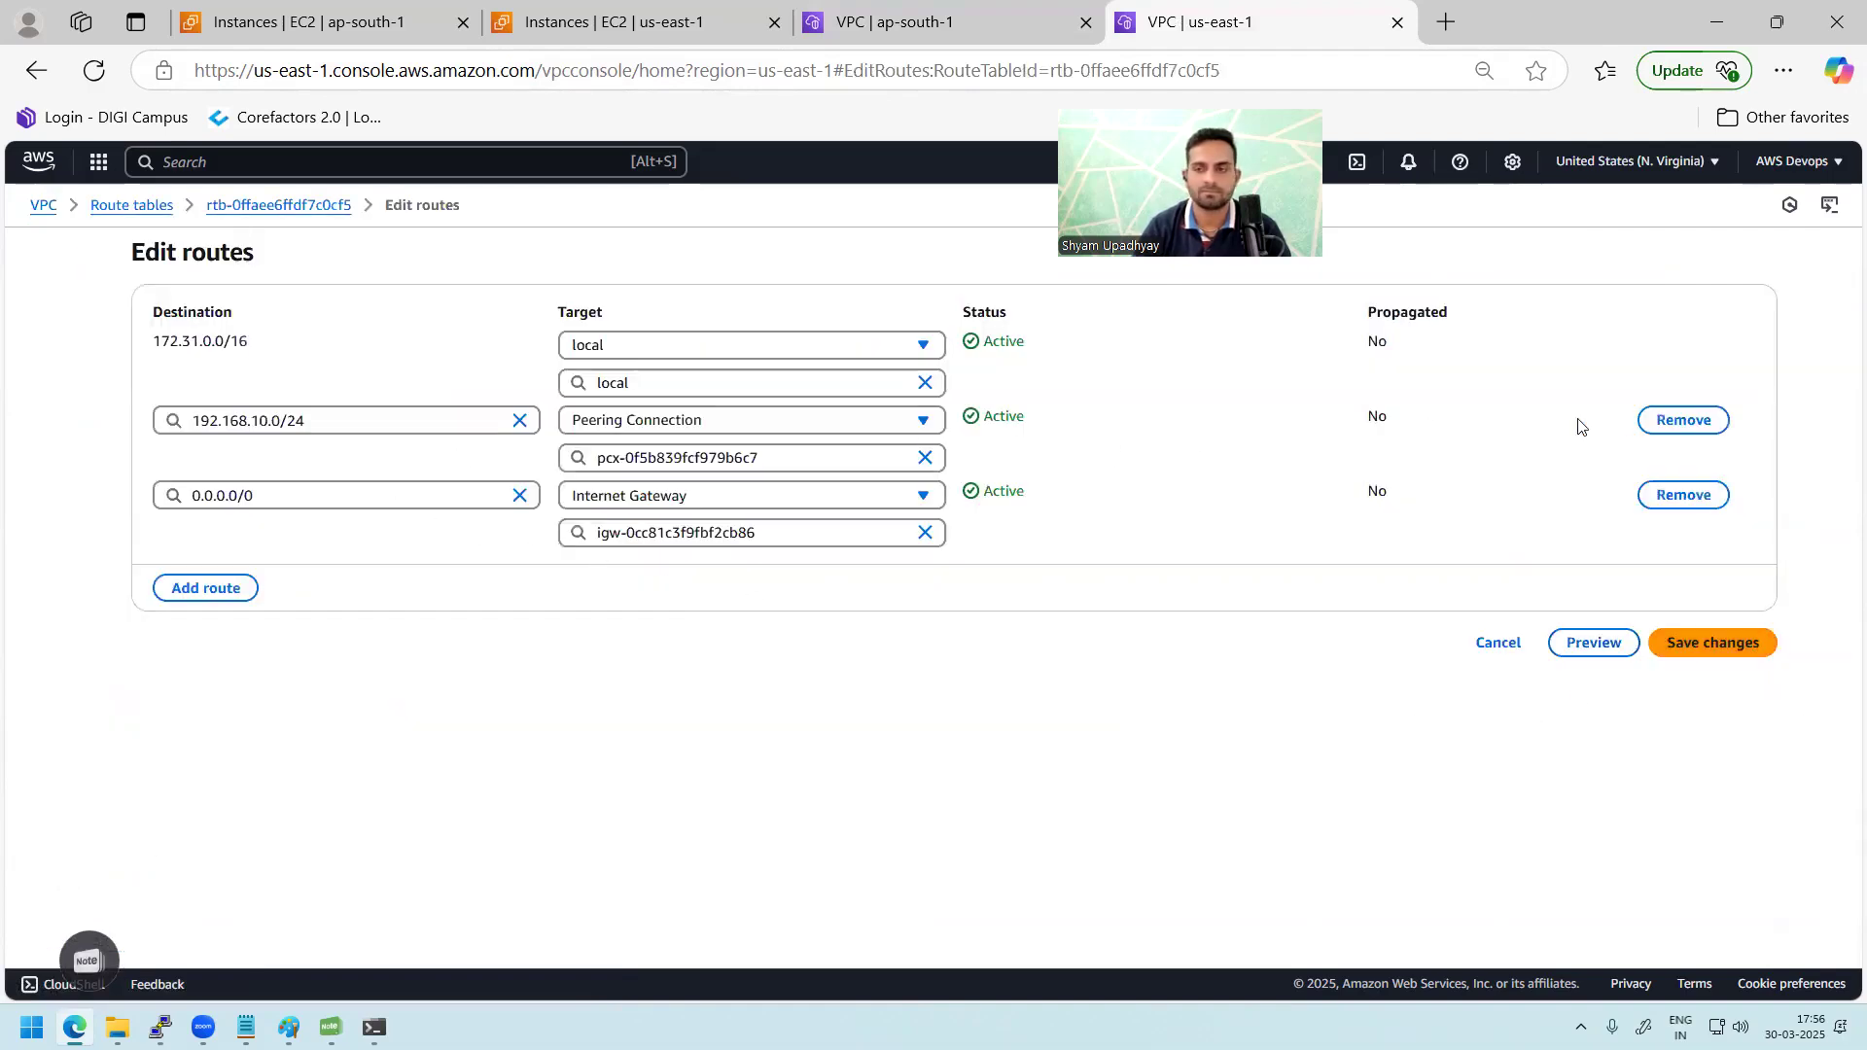
pyautogui.click(1683, 420)
pyautogui.click(1709, 568)
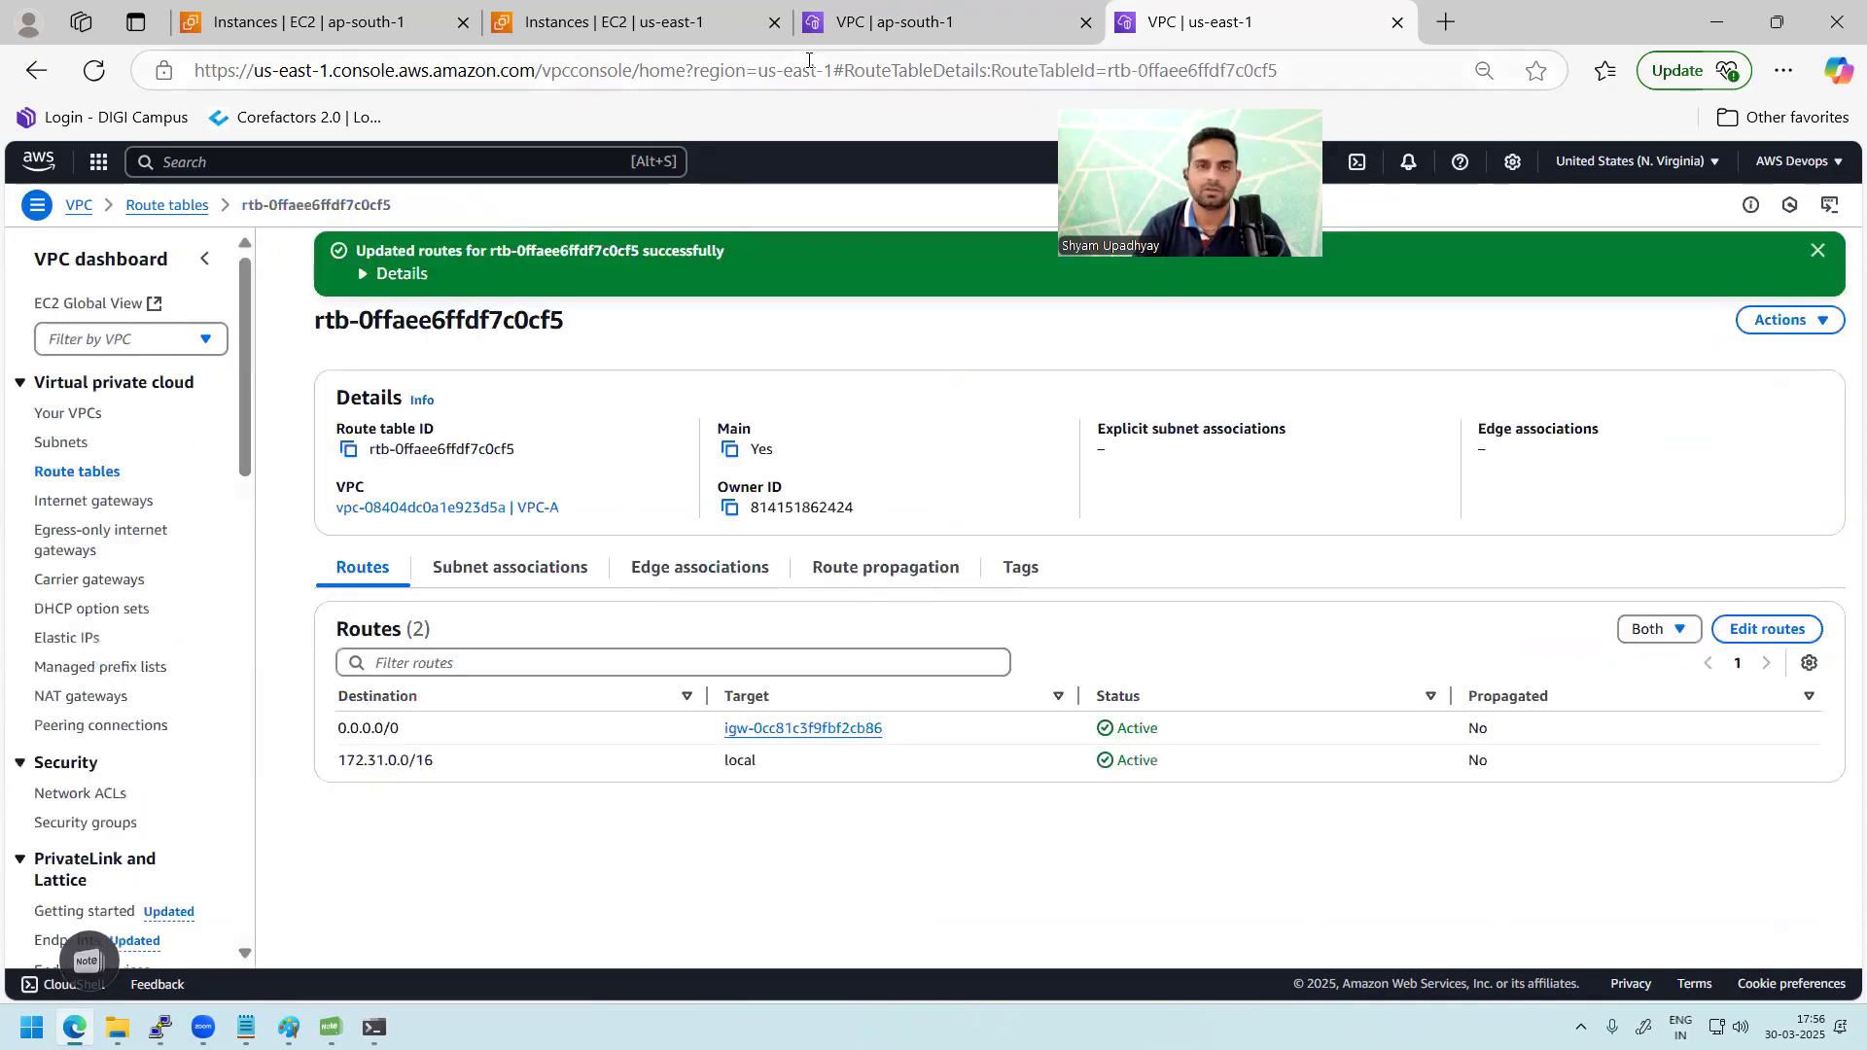
# Step: Go to the ap-south-1 peering connections list and select Mumbai-to-Virginia
pyautogui.click(874, 31)
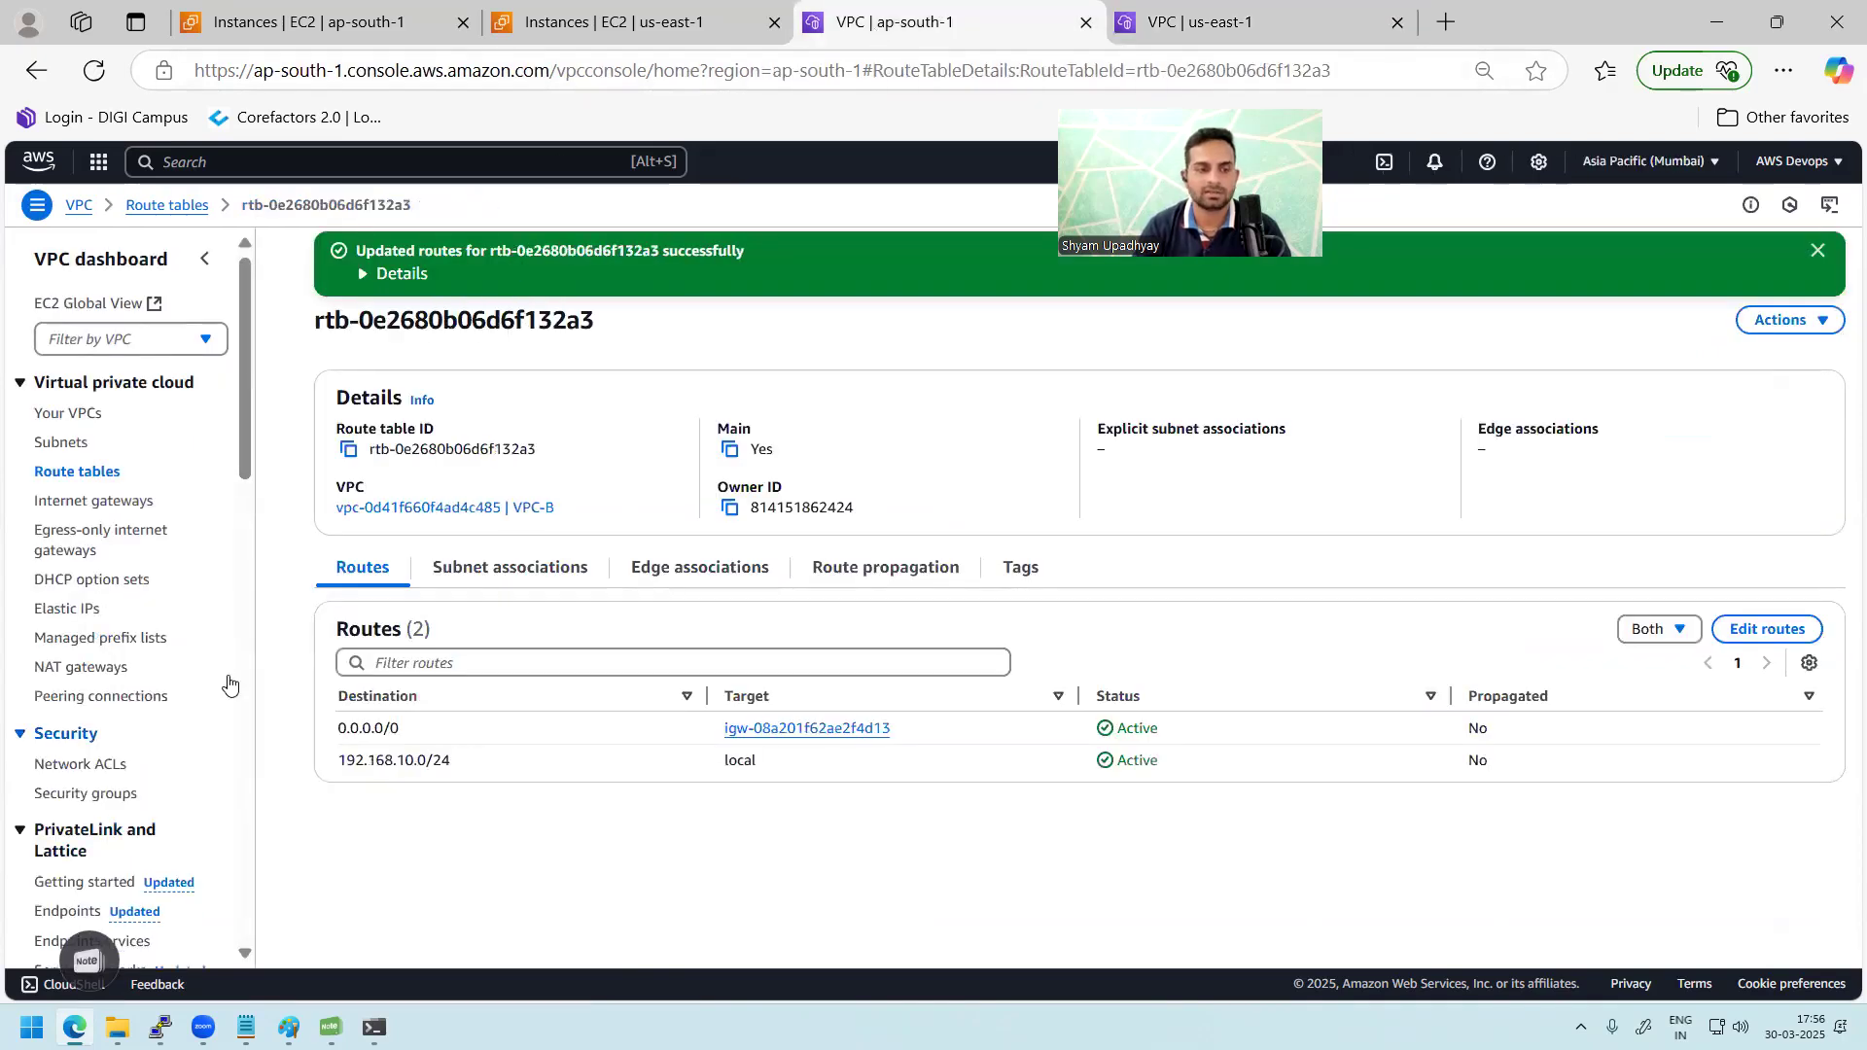
pyautogui.scroll(-2, 250, 506)
pyautogui.scroll(-3, 249, 507)
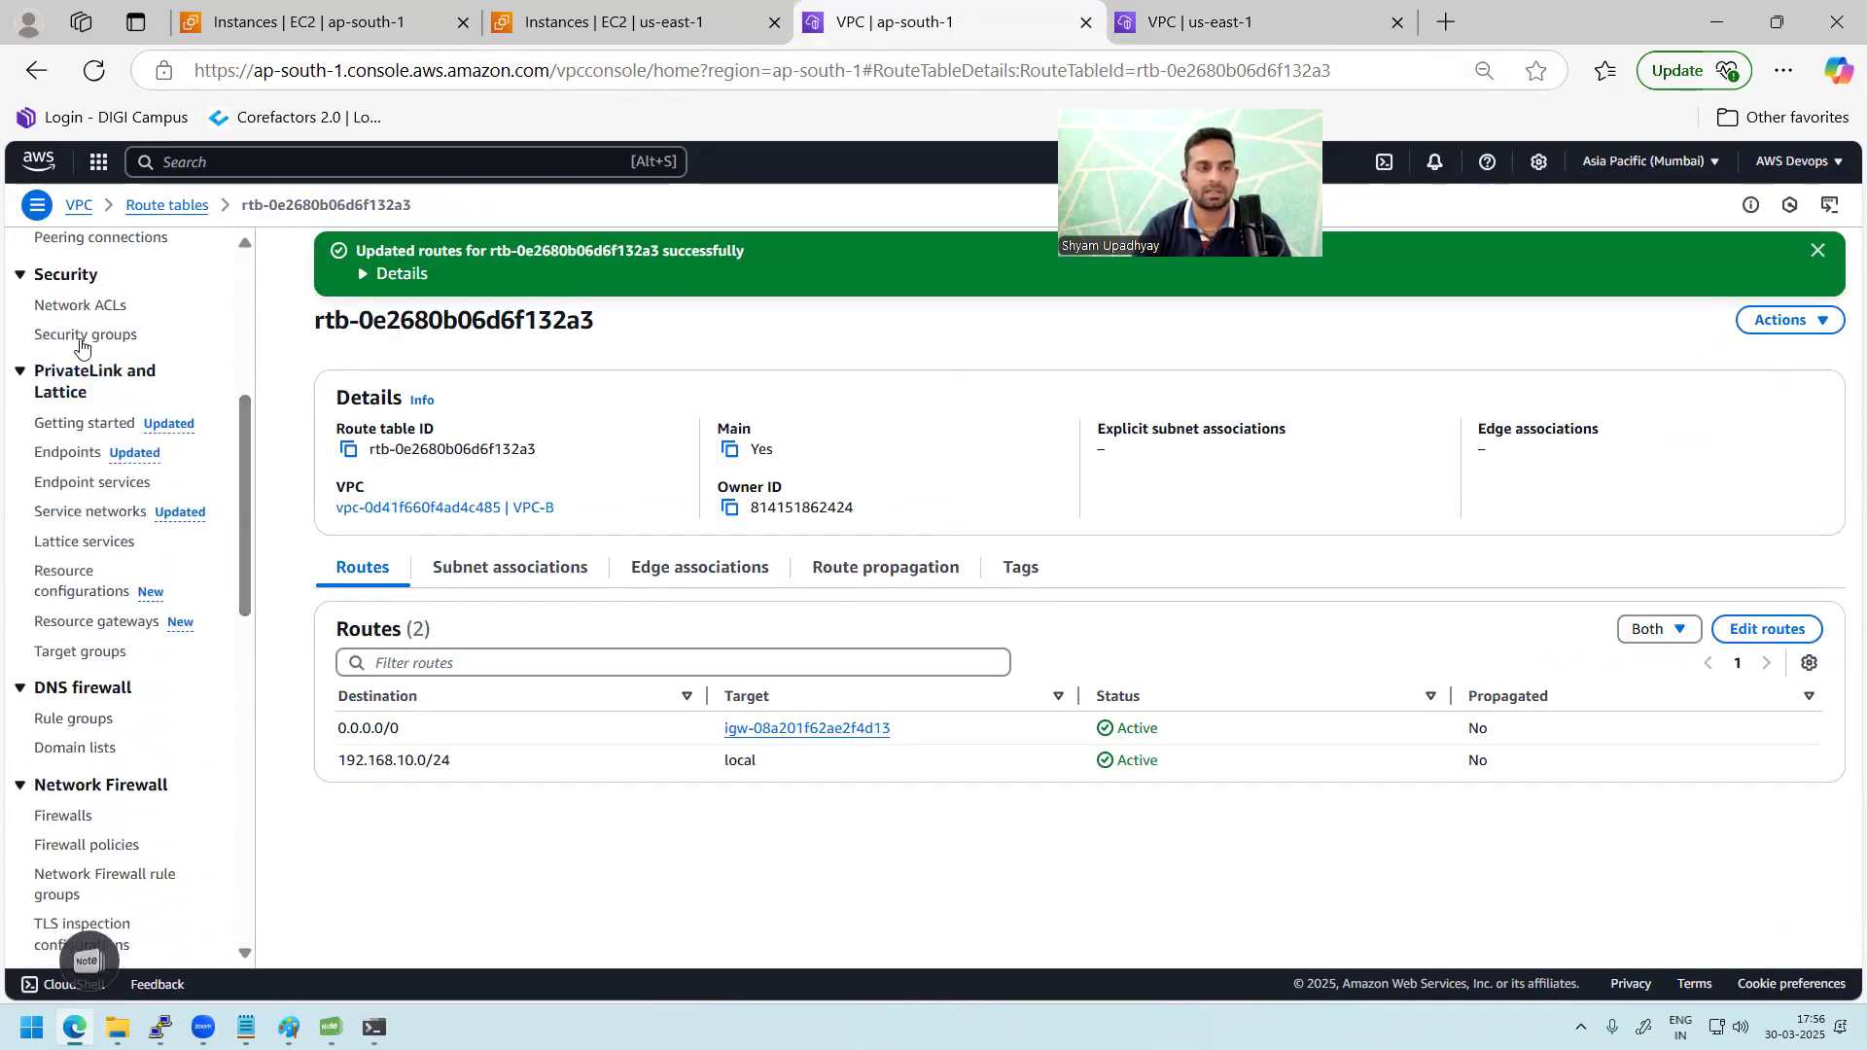
pyautogui.scroll(3, 244, 436)
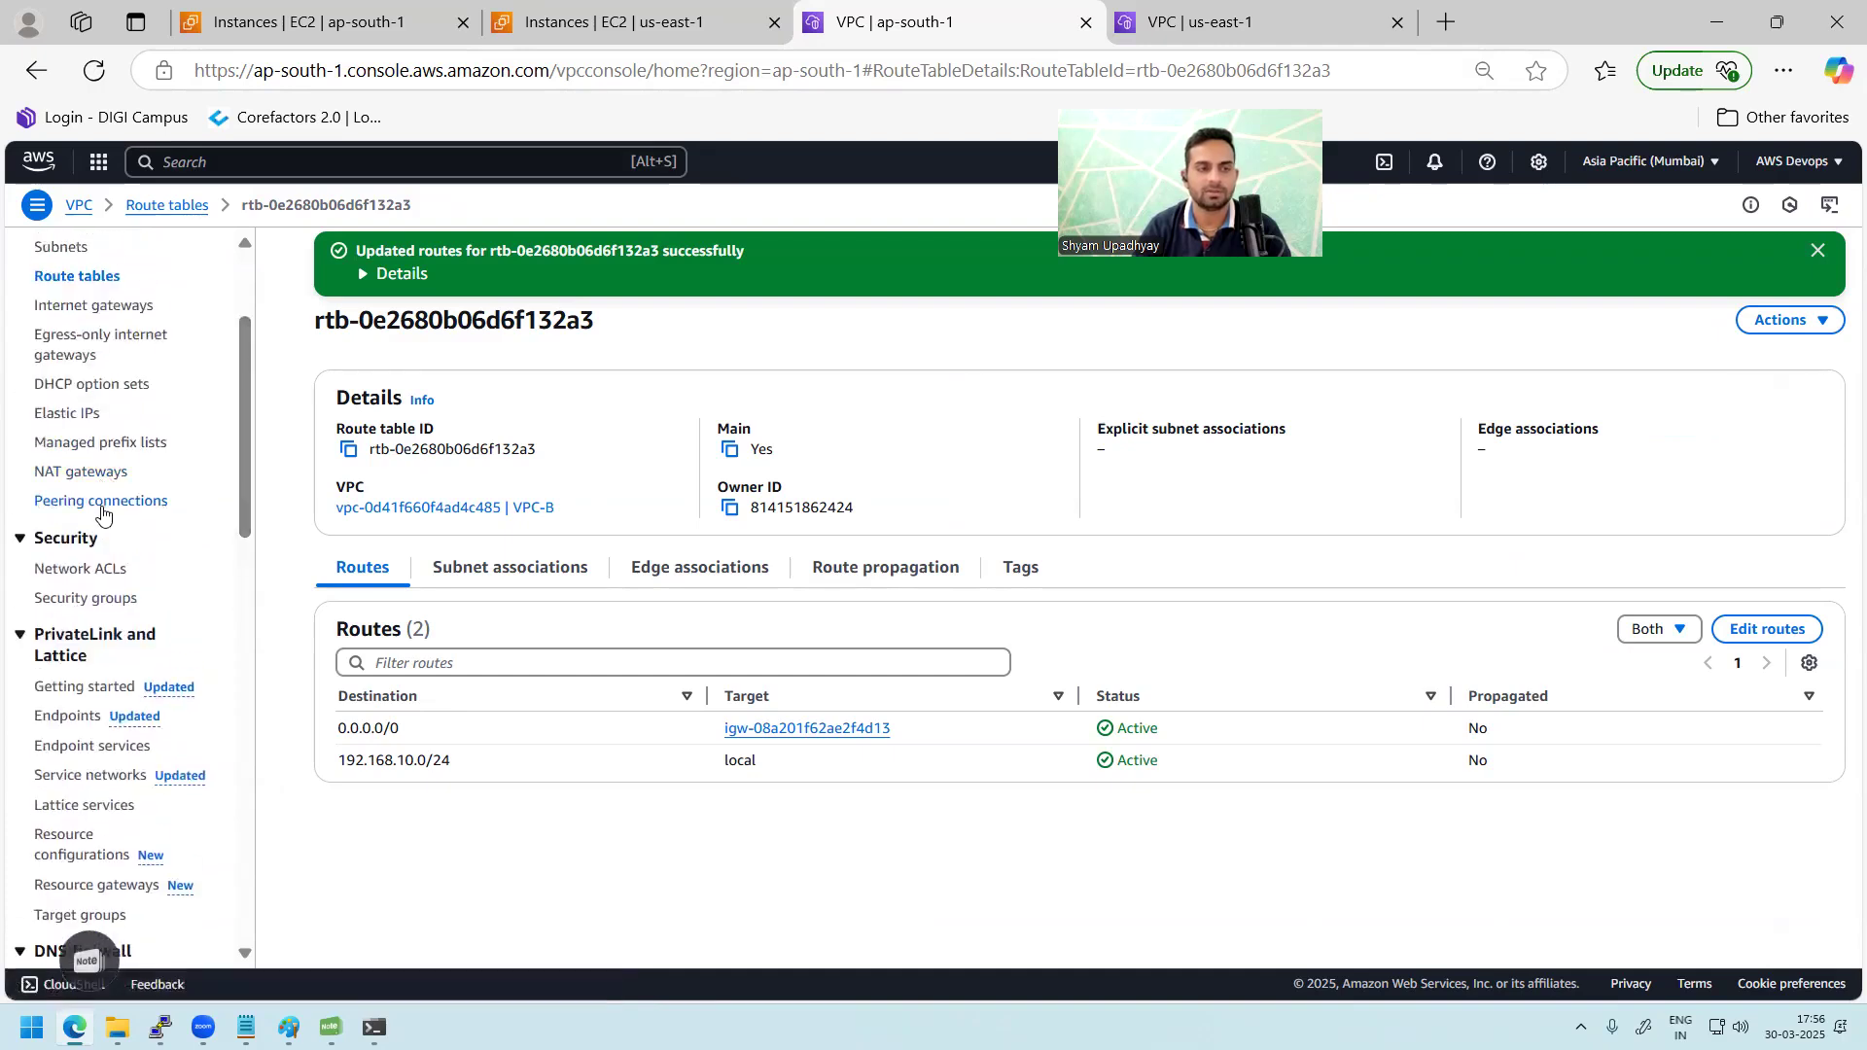
pyautogui.click(103, 501)
pyautogui.click(299, 354)
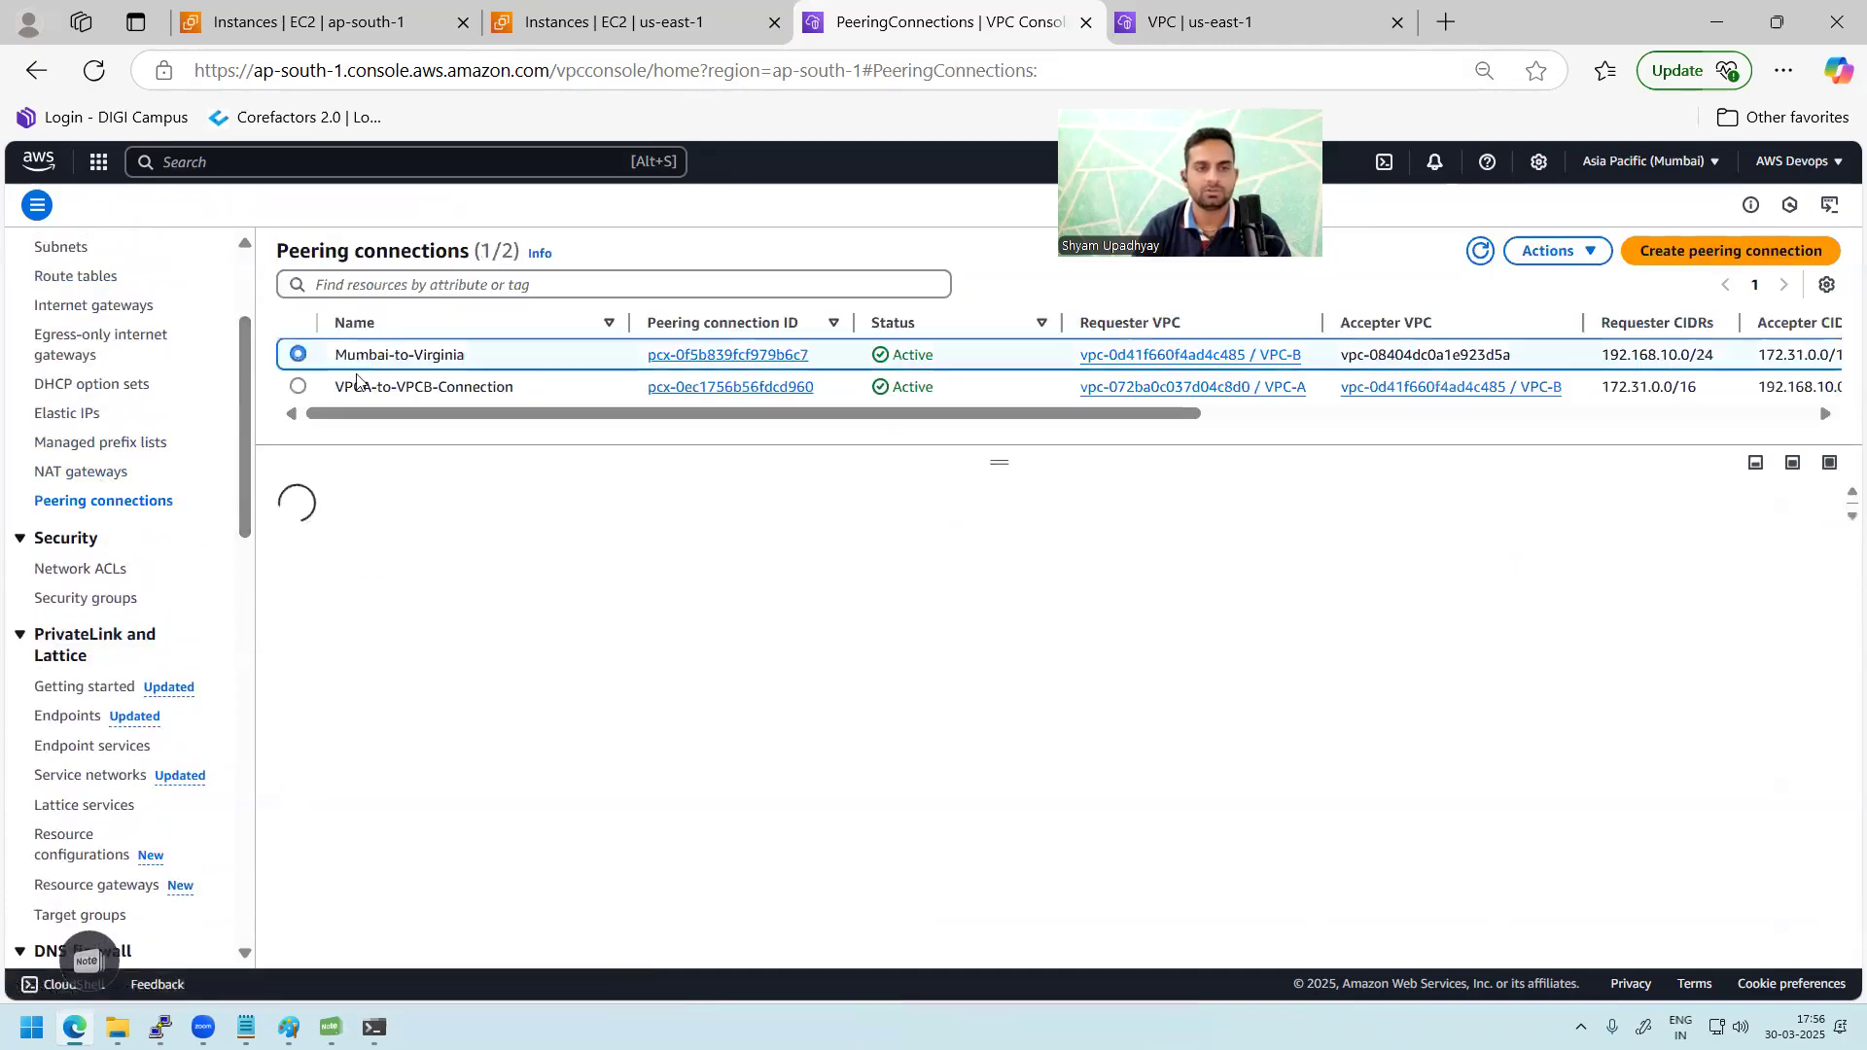
pyautogui.click(1636, 255)
pyautogui.scroll(-2, 1841, 924)
pyautogui.click(1506, 929)
# Step: Delete the Mumbai-to-Virginia peering connection, confirming with "delete", and select VPCA-to-VPCB-Connection
pyautogui.click(1552, 252)
pyautogui.click(1570, 442)
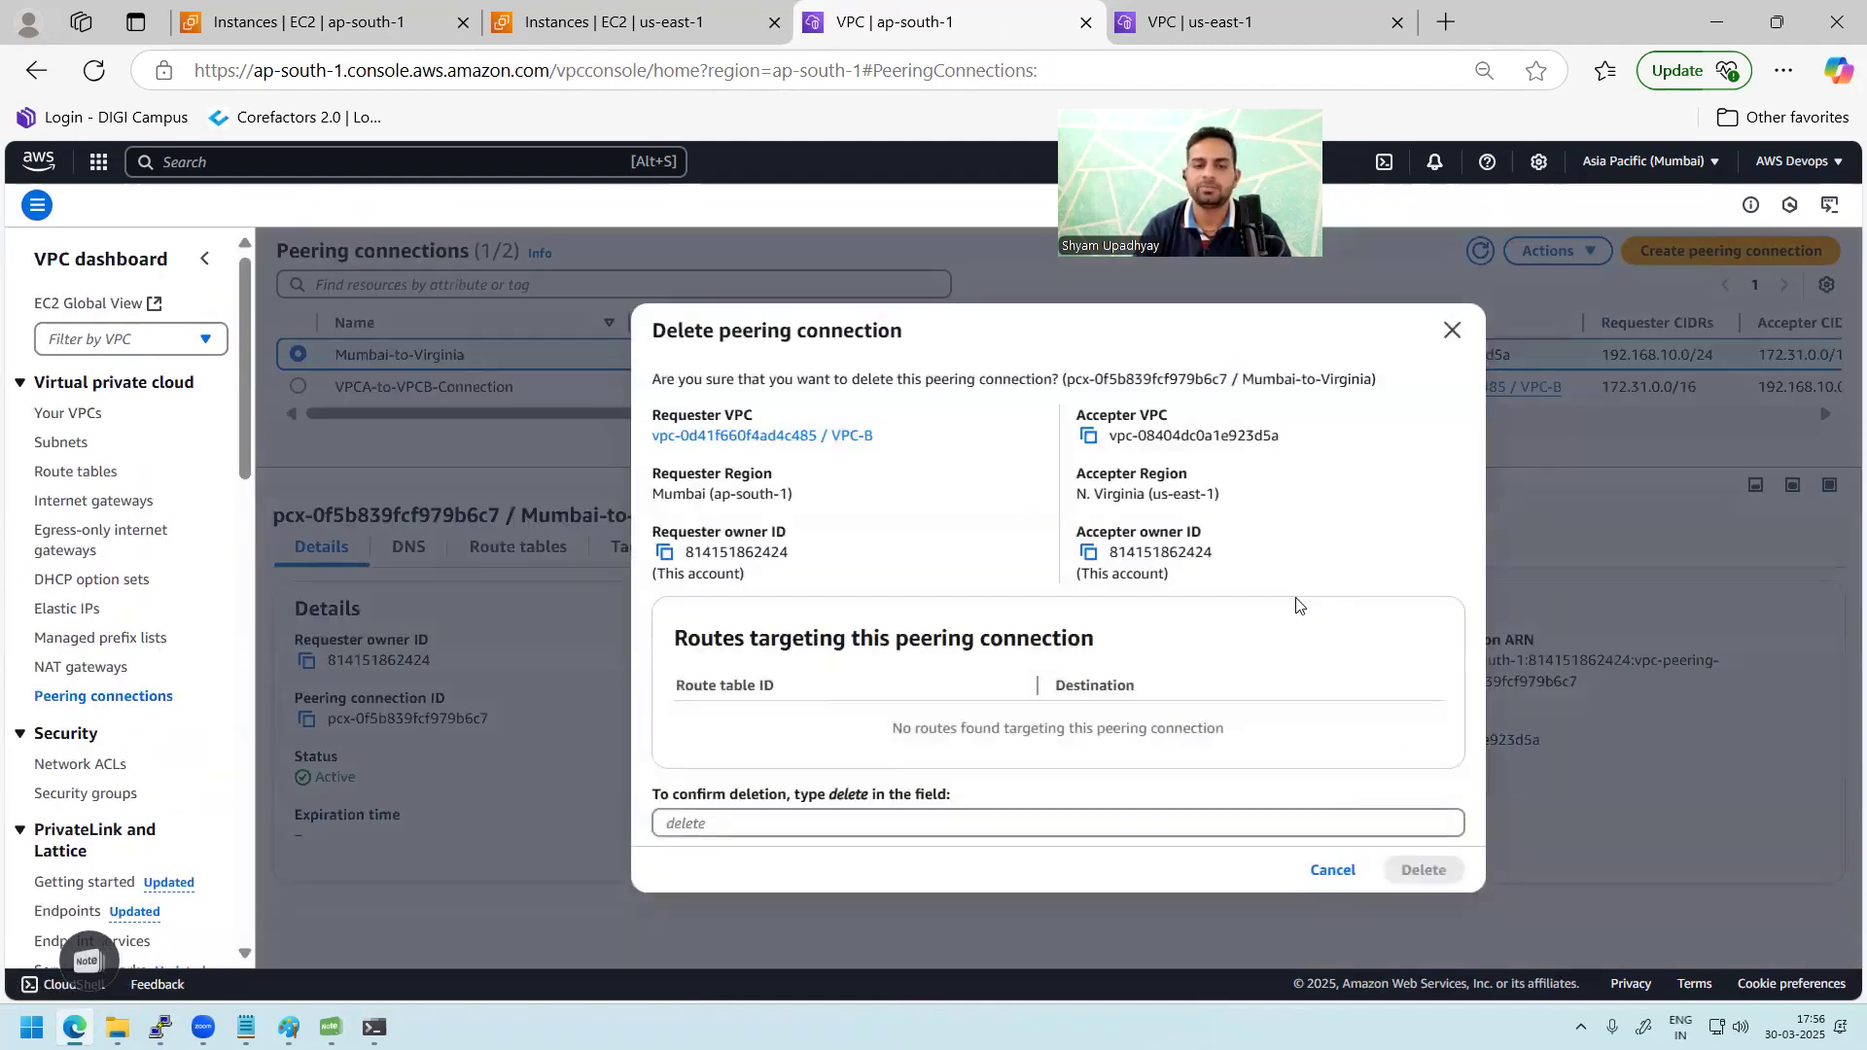
pyautogui.click(803, 819)
pyautogui.write('del')
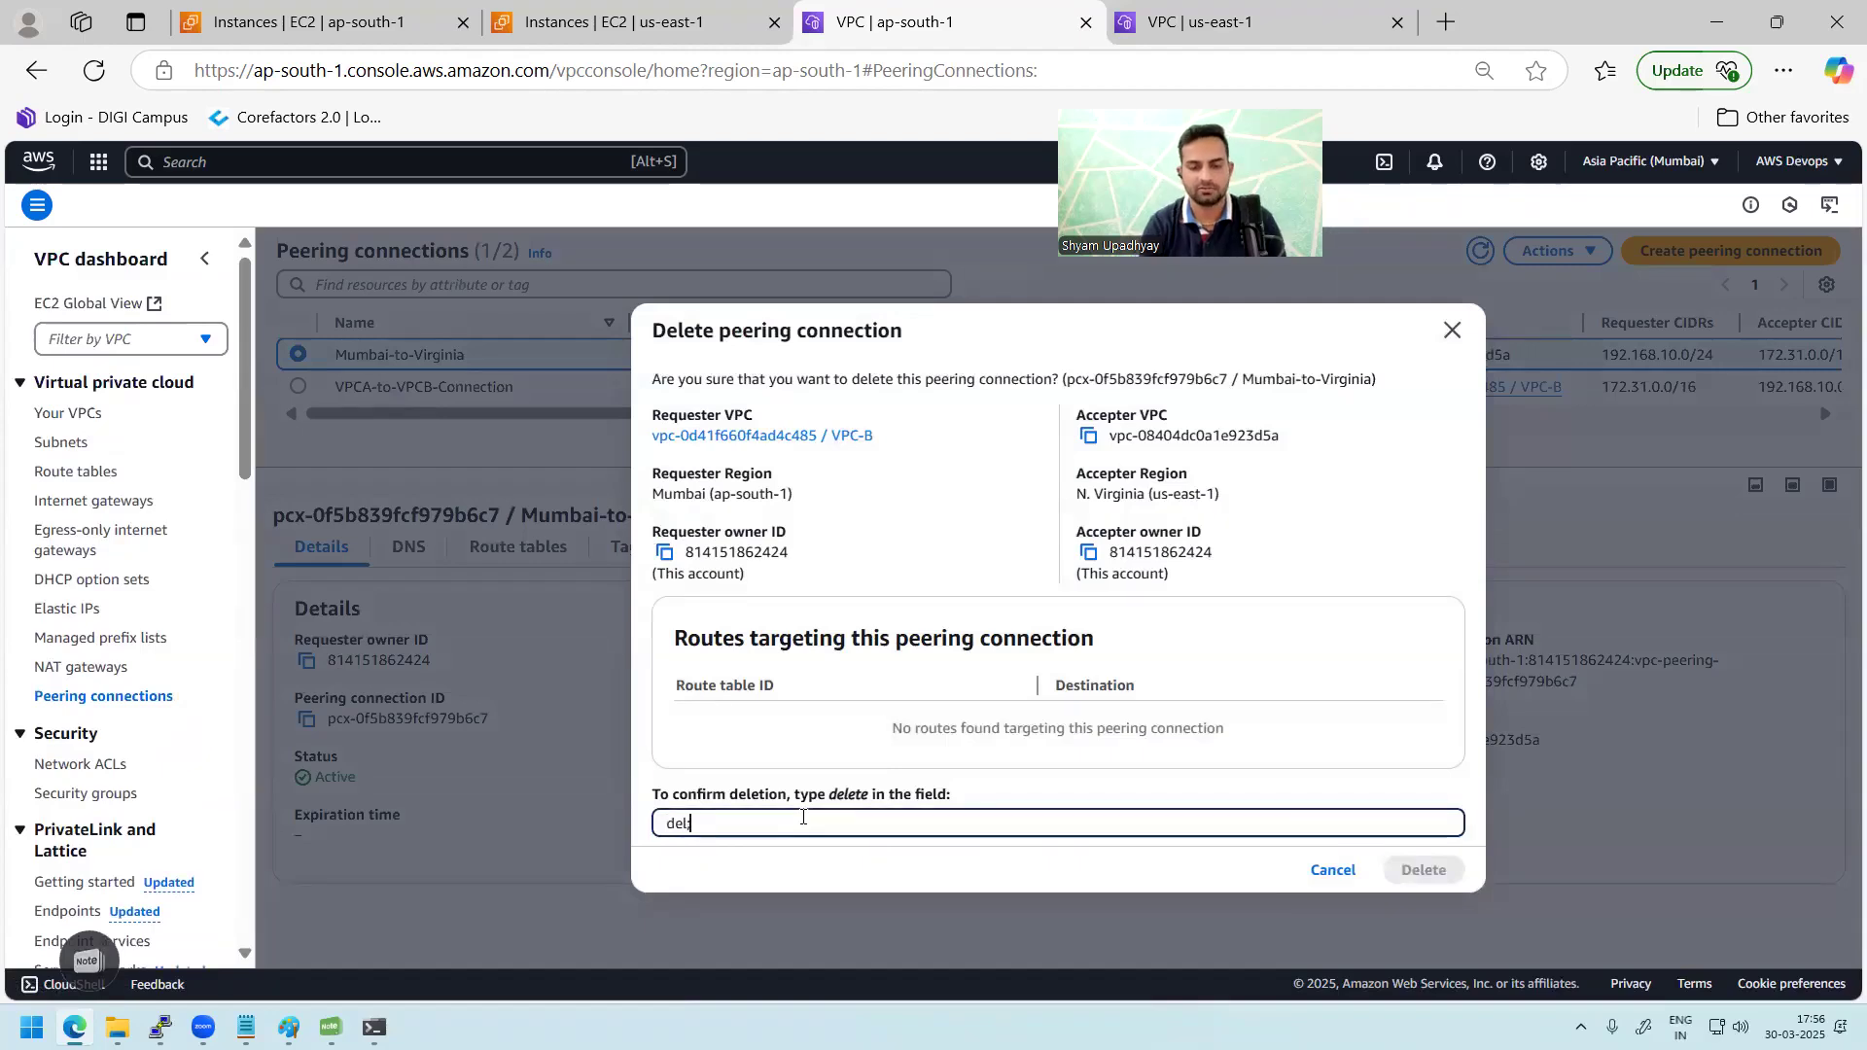
pyautogui.write('ete')
pyautogui.click(1421, 869)
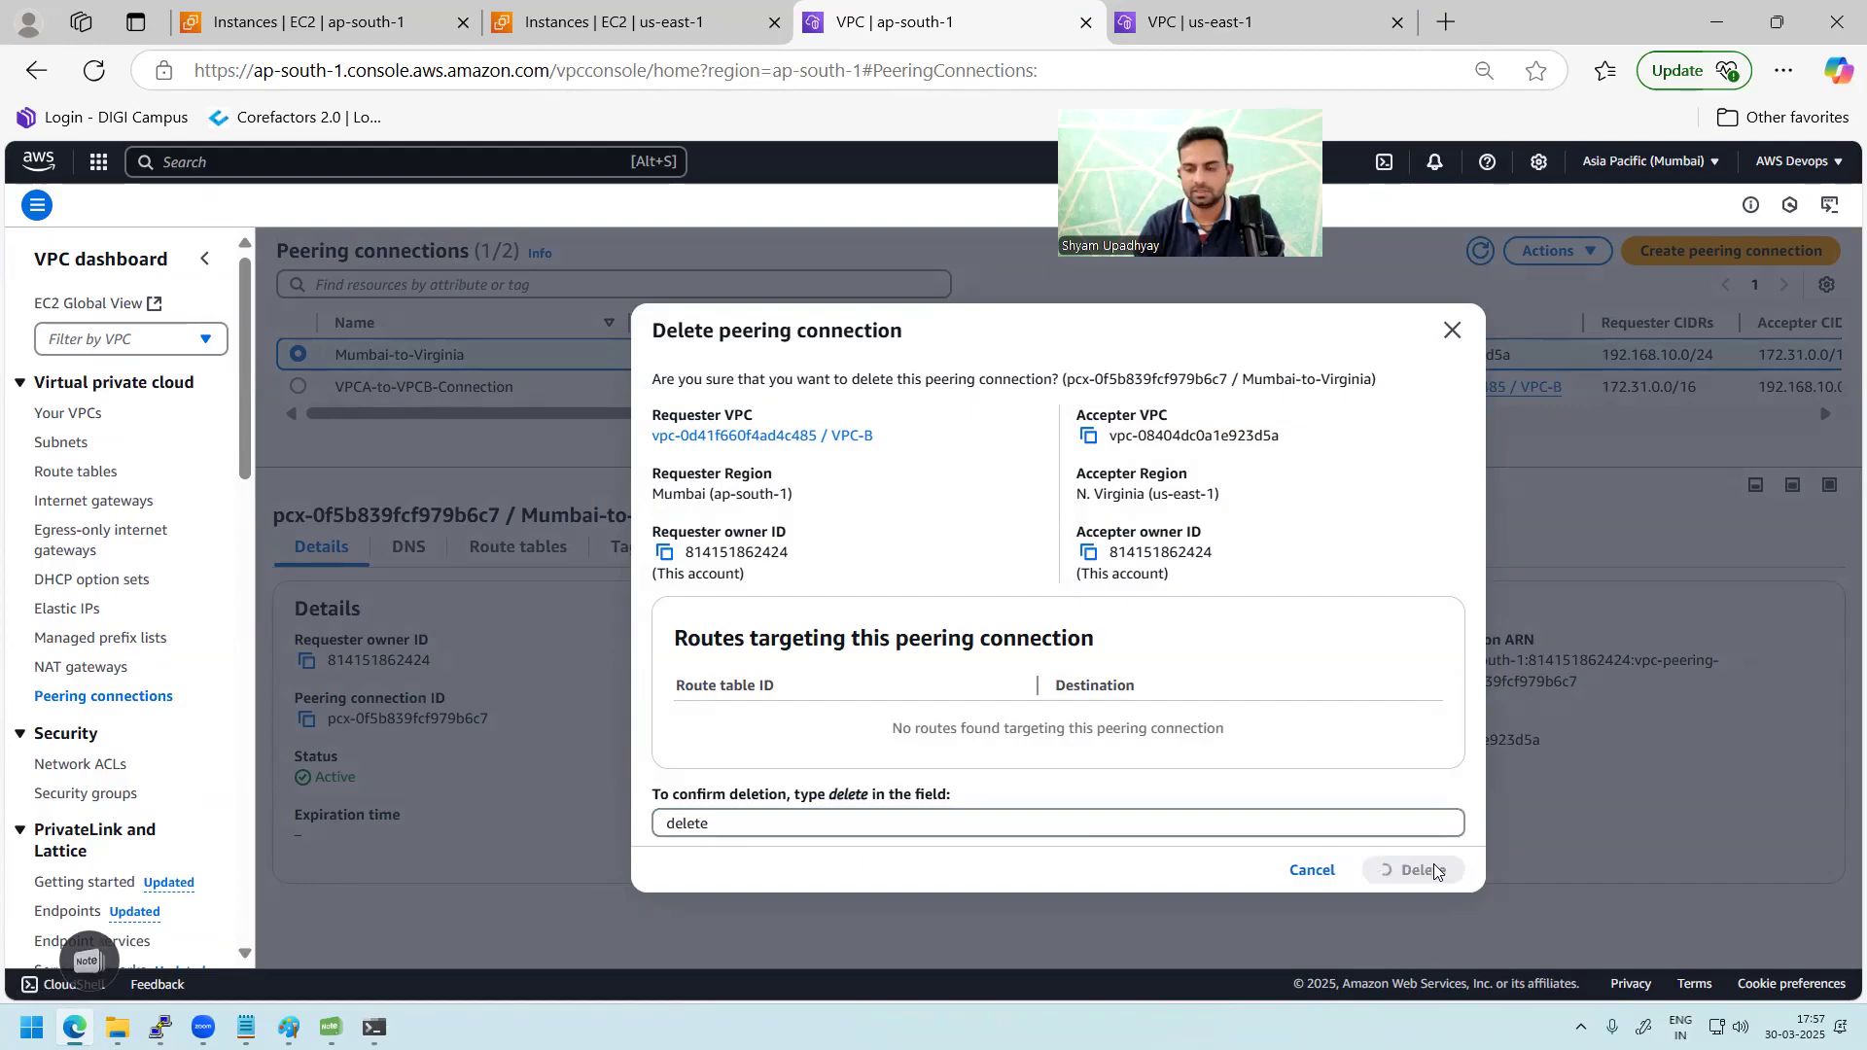
pyautogui.click(588, 457)
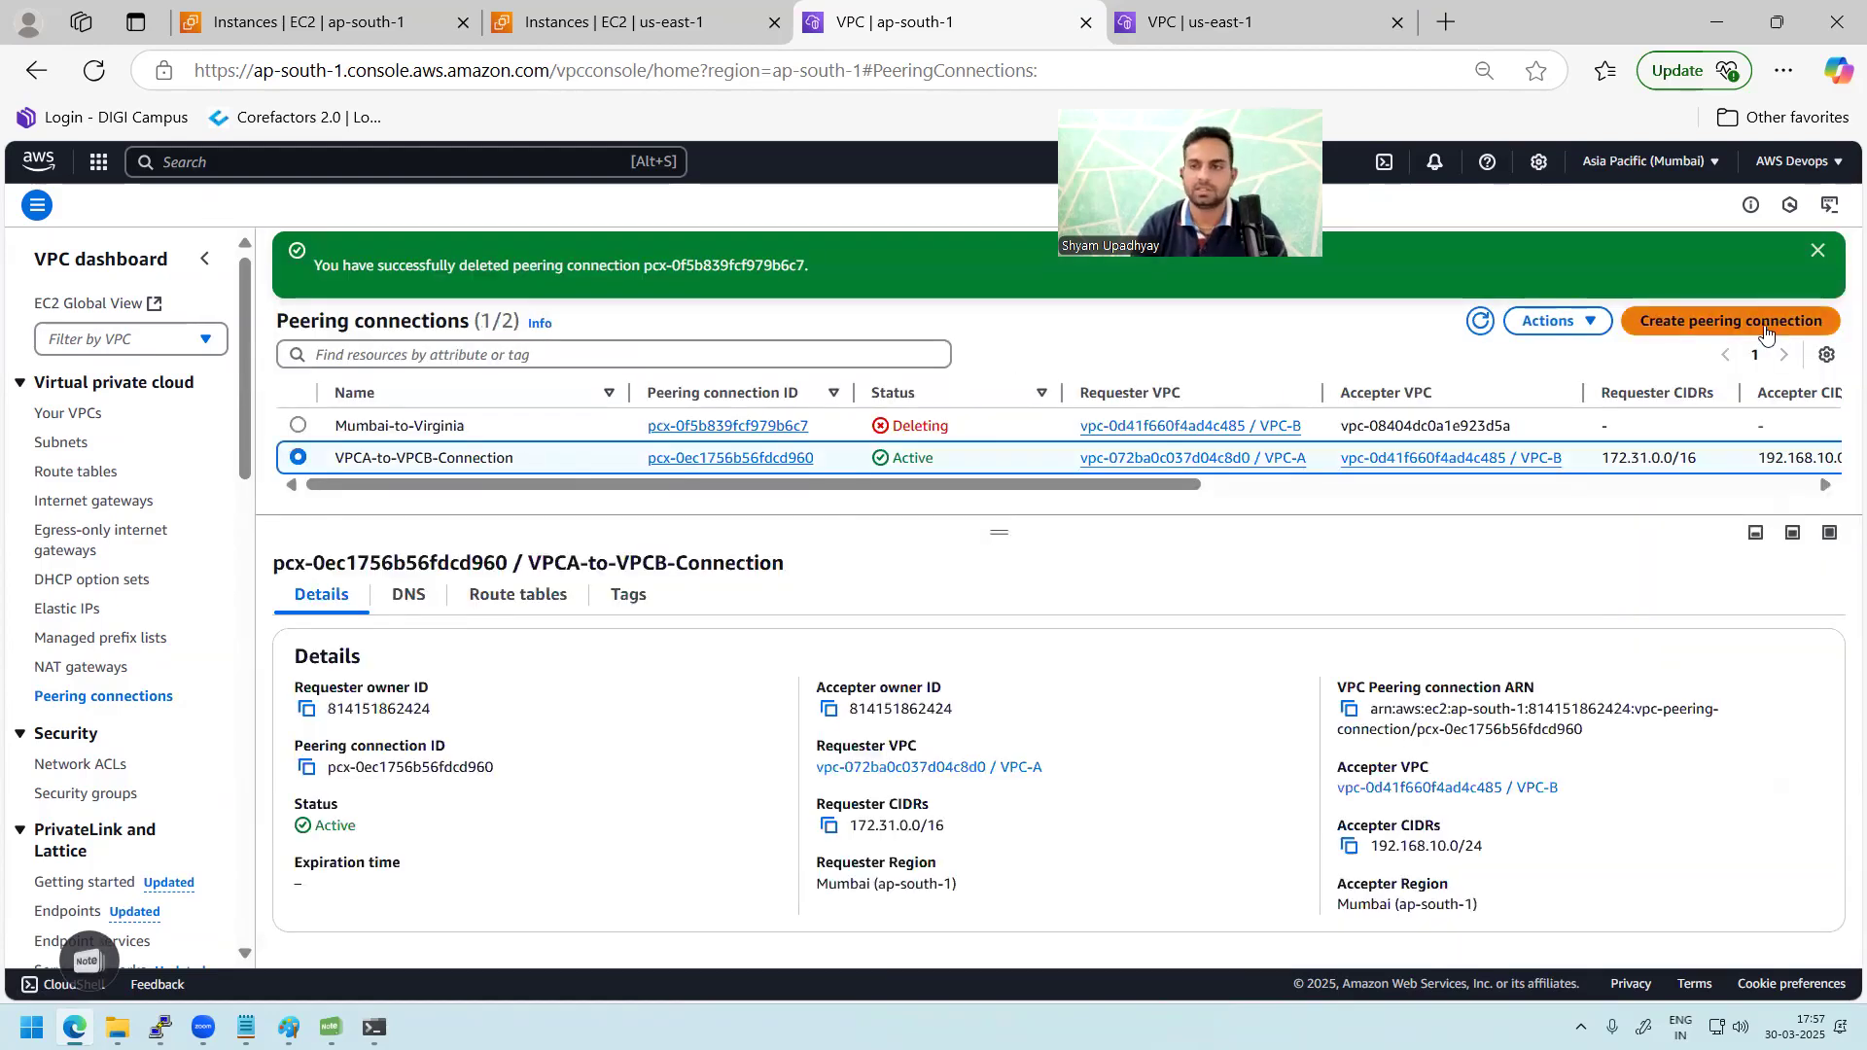
pyautogui.click(1719, 333)
pyautogui.scroll(-1, 1838, 904)
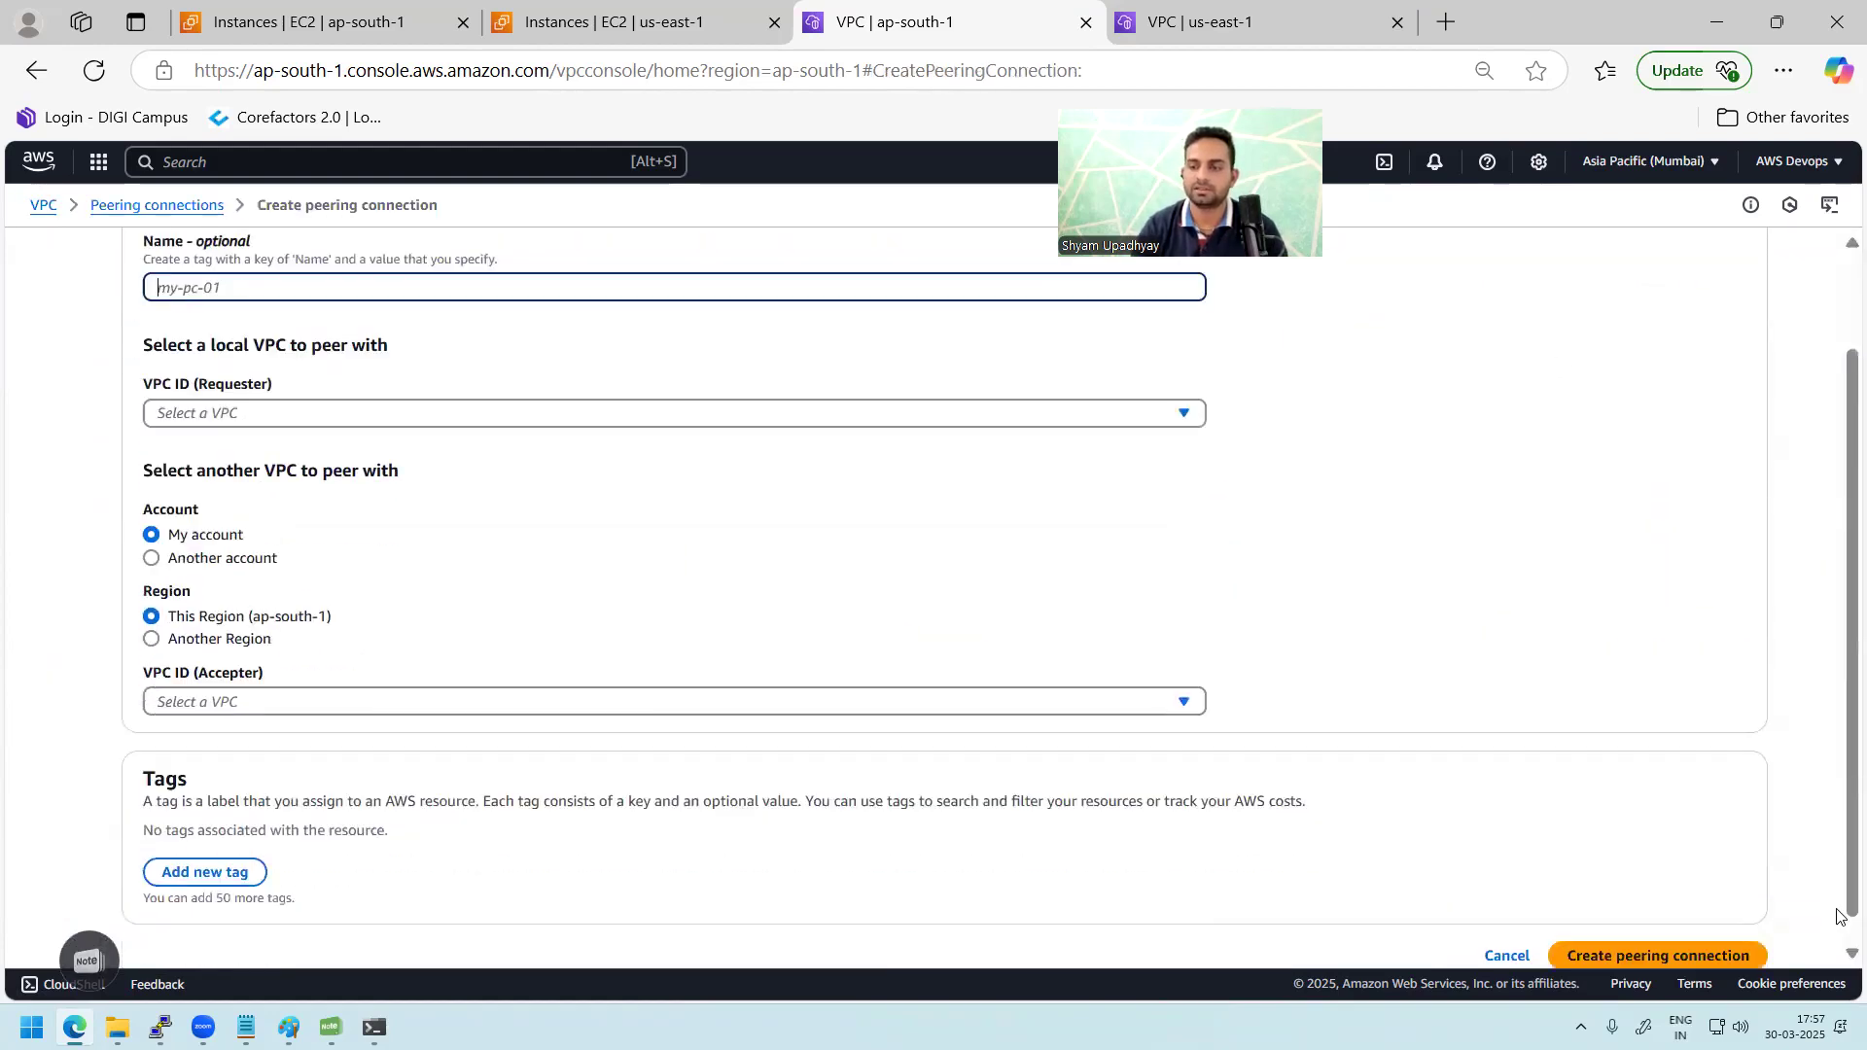
pyautogui.click(1506, 928)
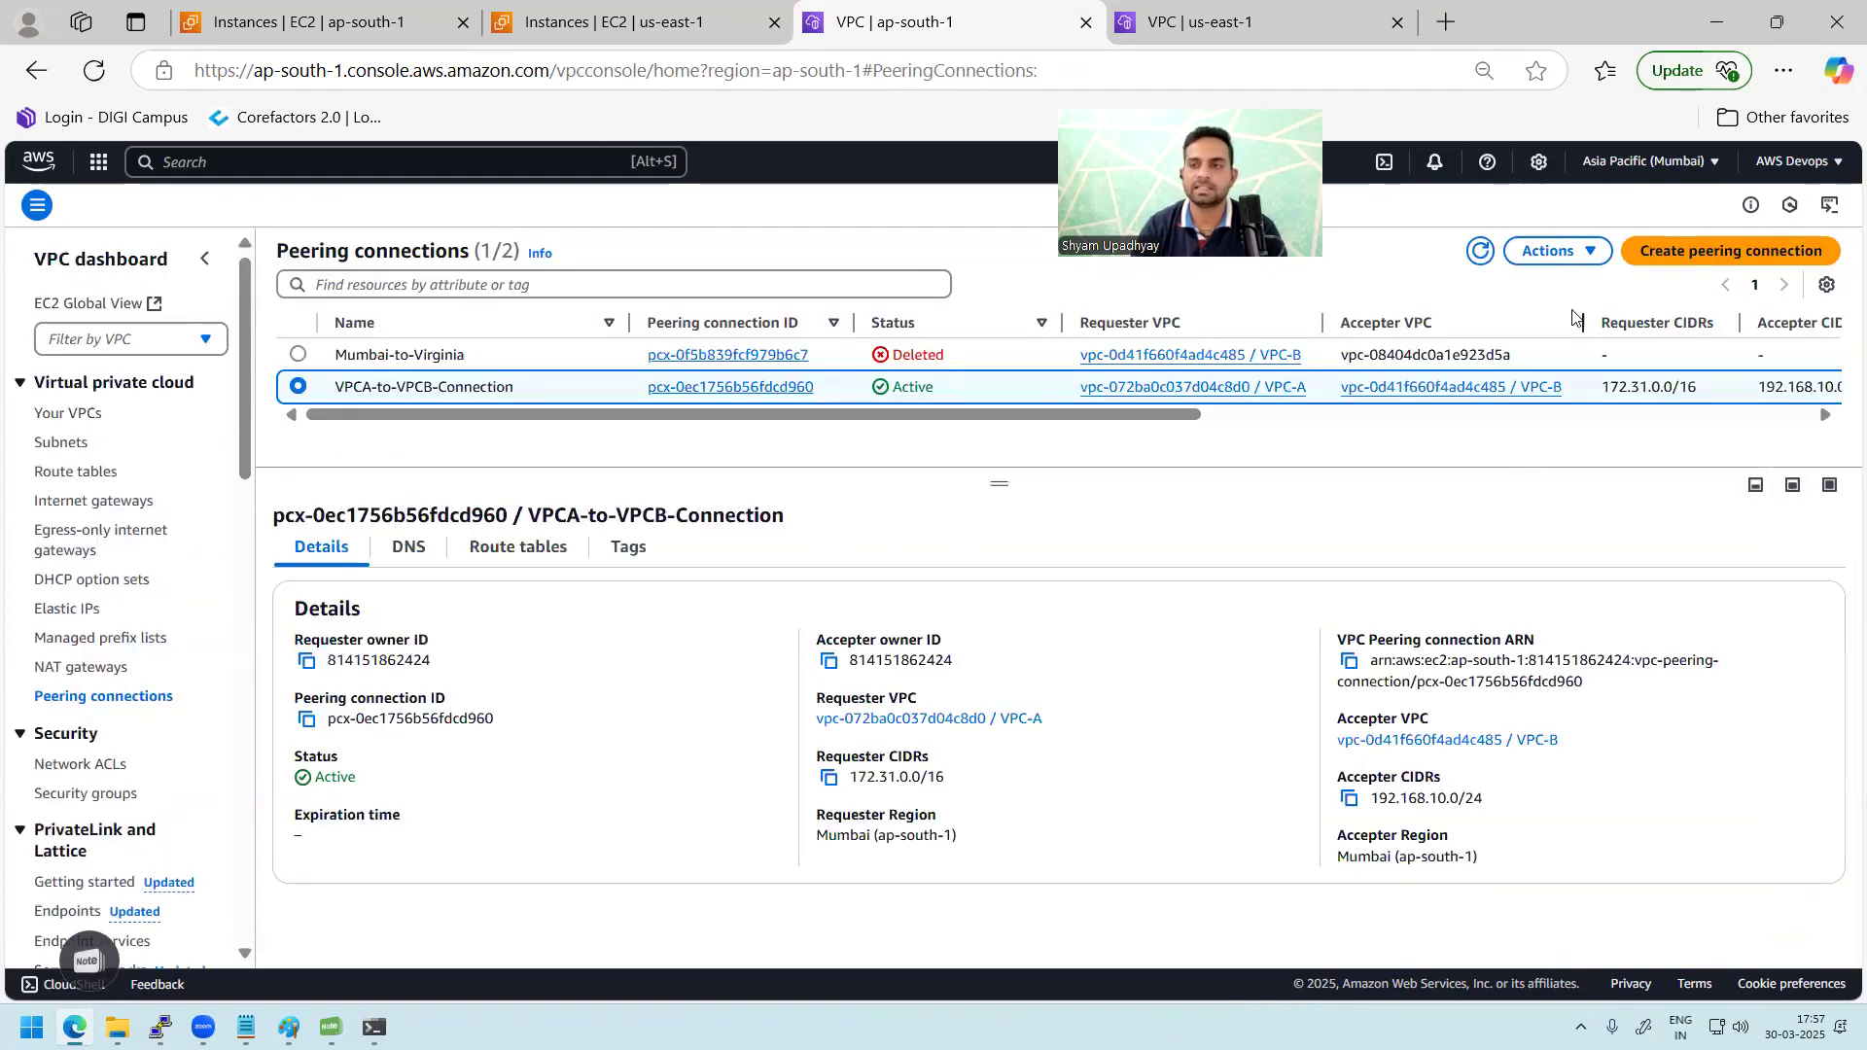
# Step: Delete VPCA-to-VPCB-Connection together with its related route table entries, confirming with "delete", and refresh the peering list
pyautogui.click(1568, 252)
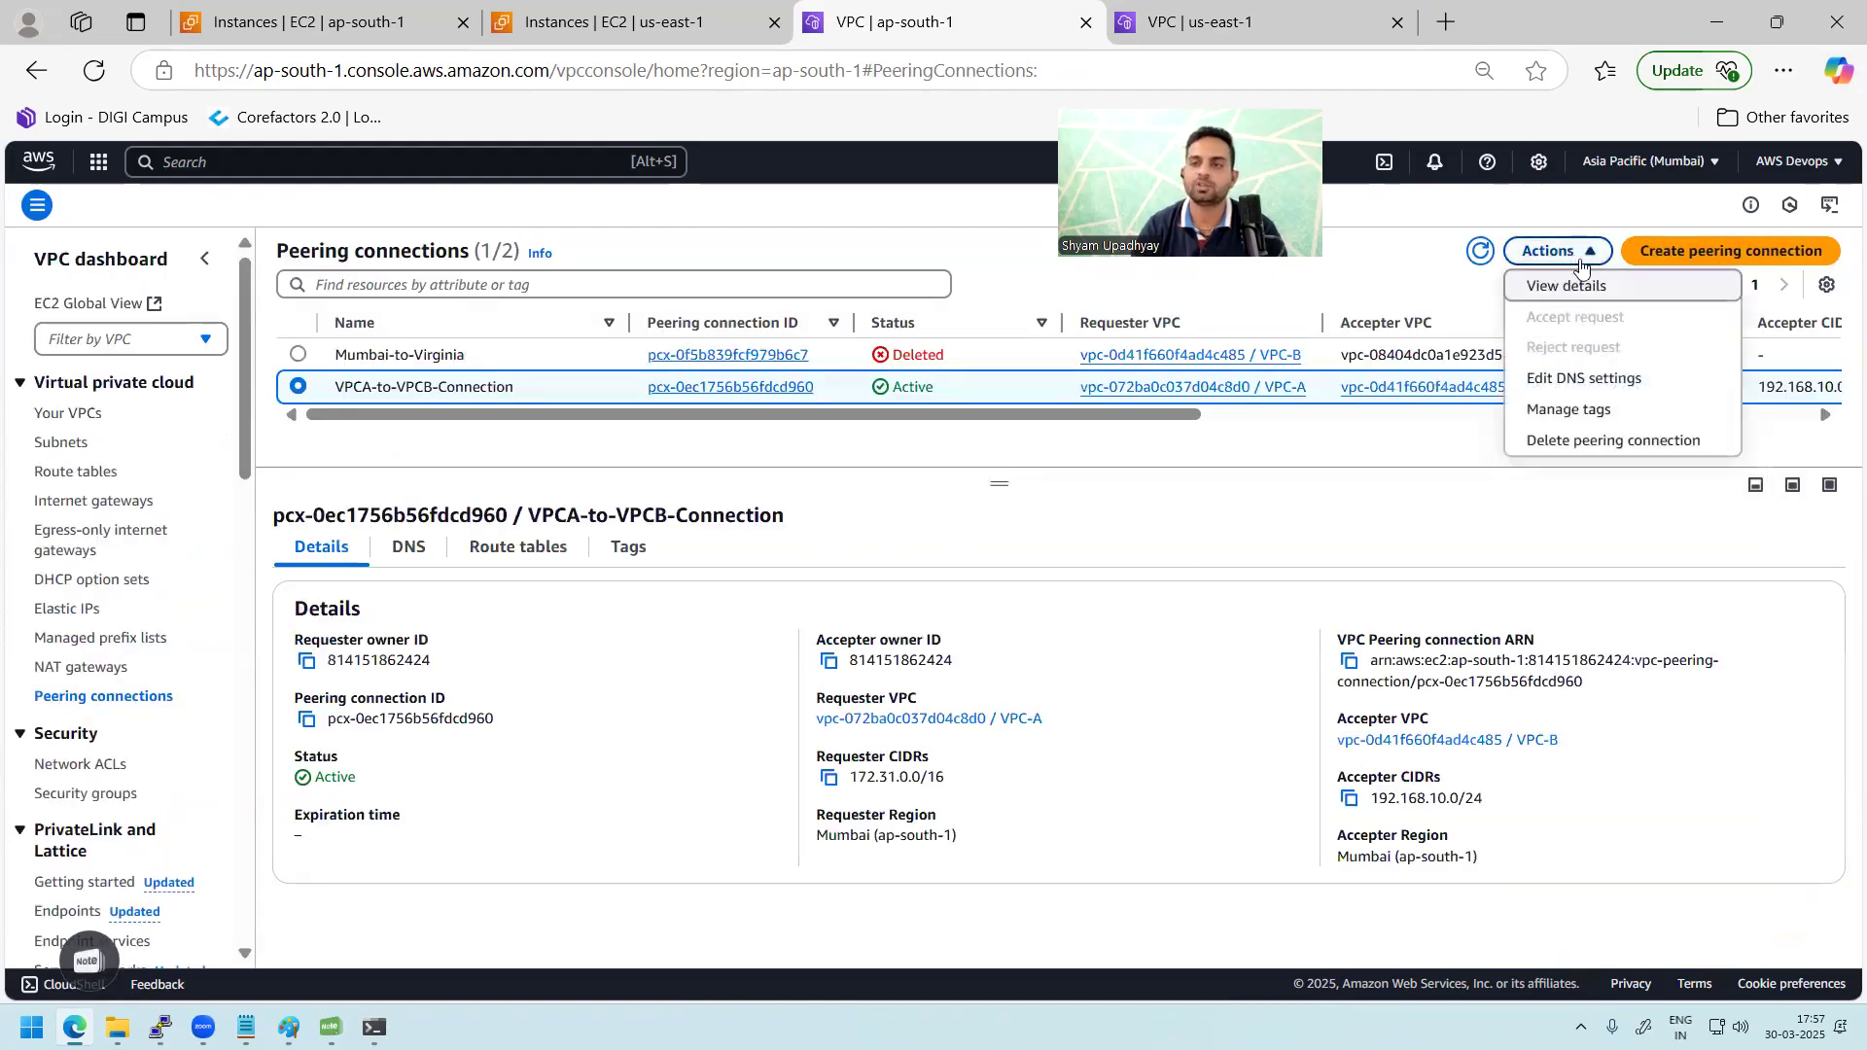
pyautogui.click(1610, 443)
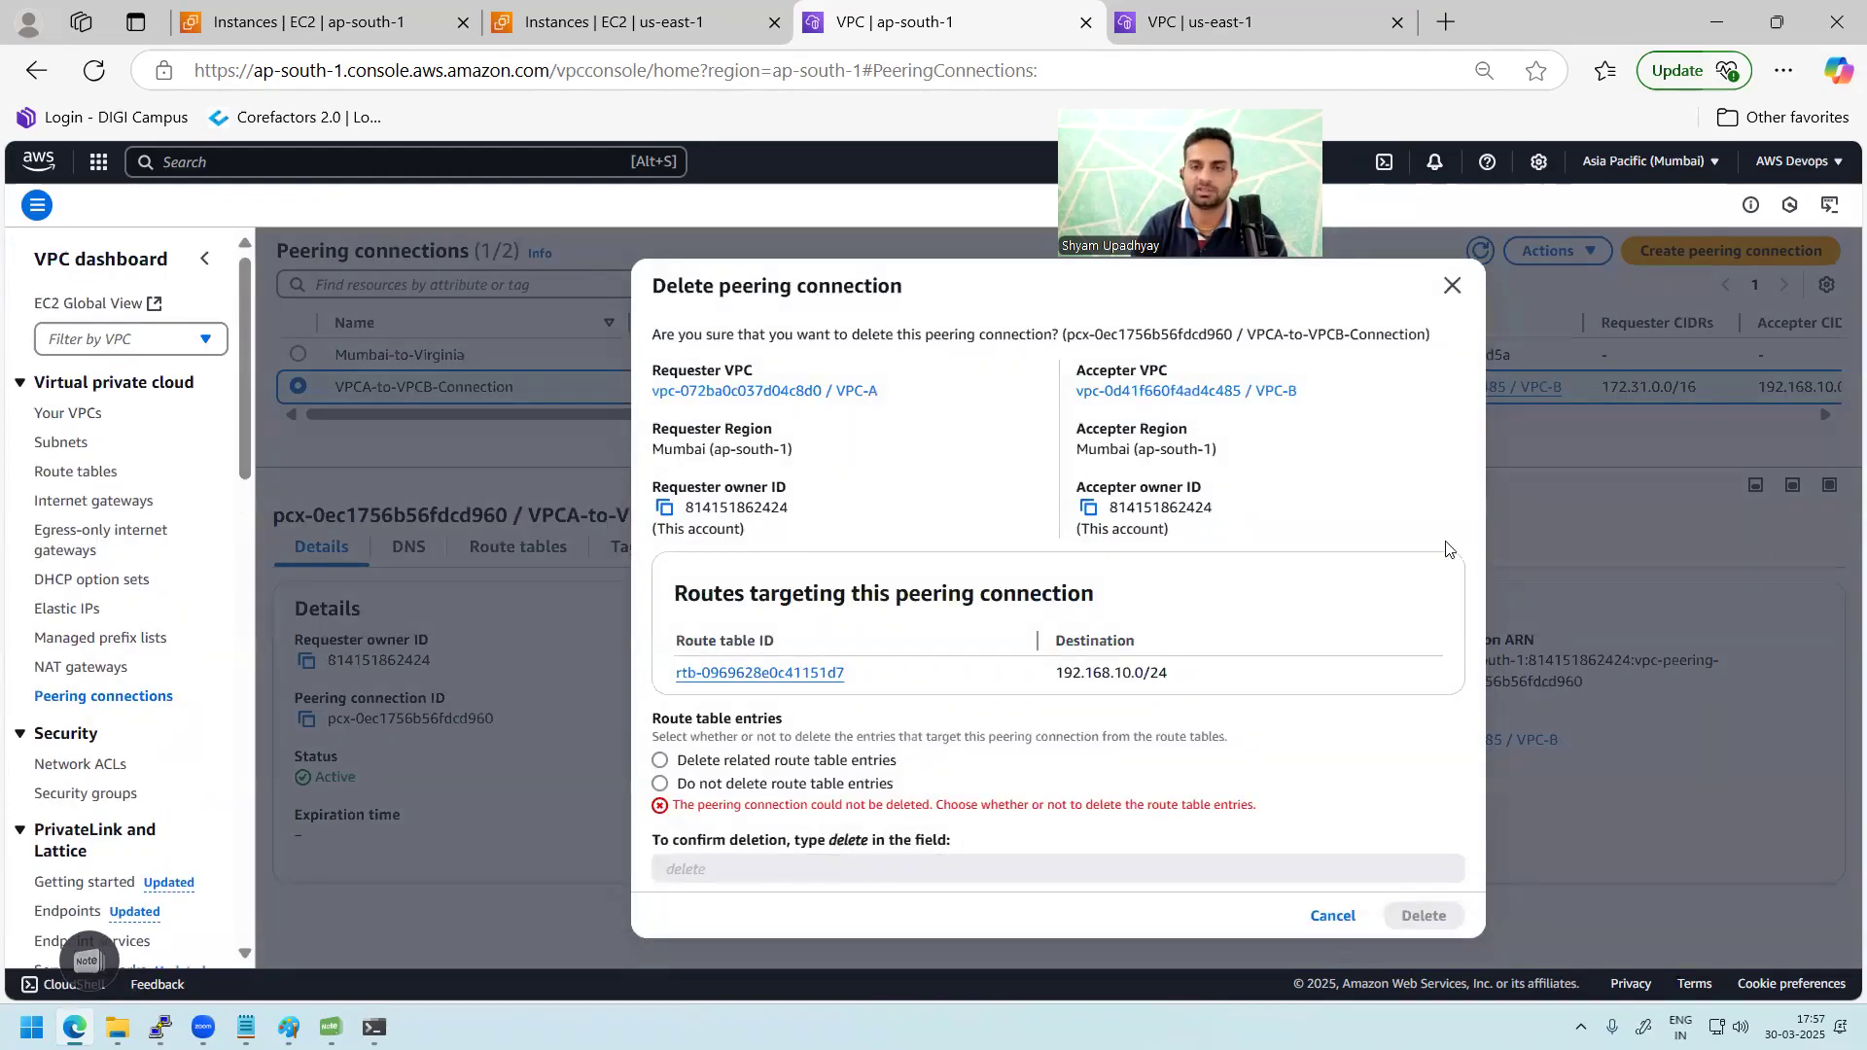
pyautogui.click(731, 770)
pyautogui.click(806, 853)
pyautogui.write('delete')
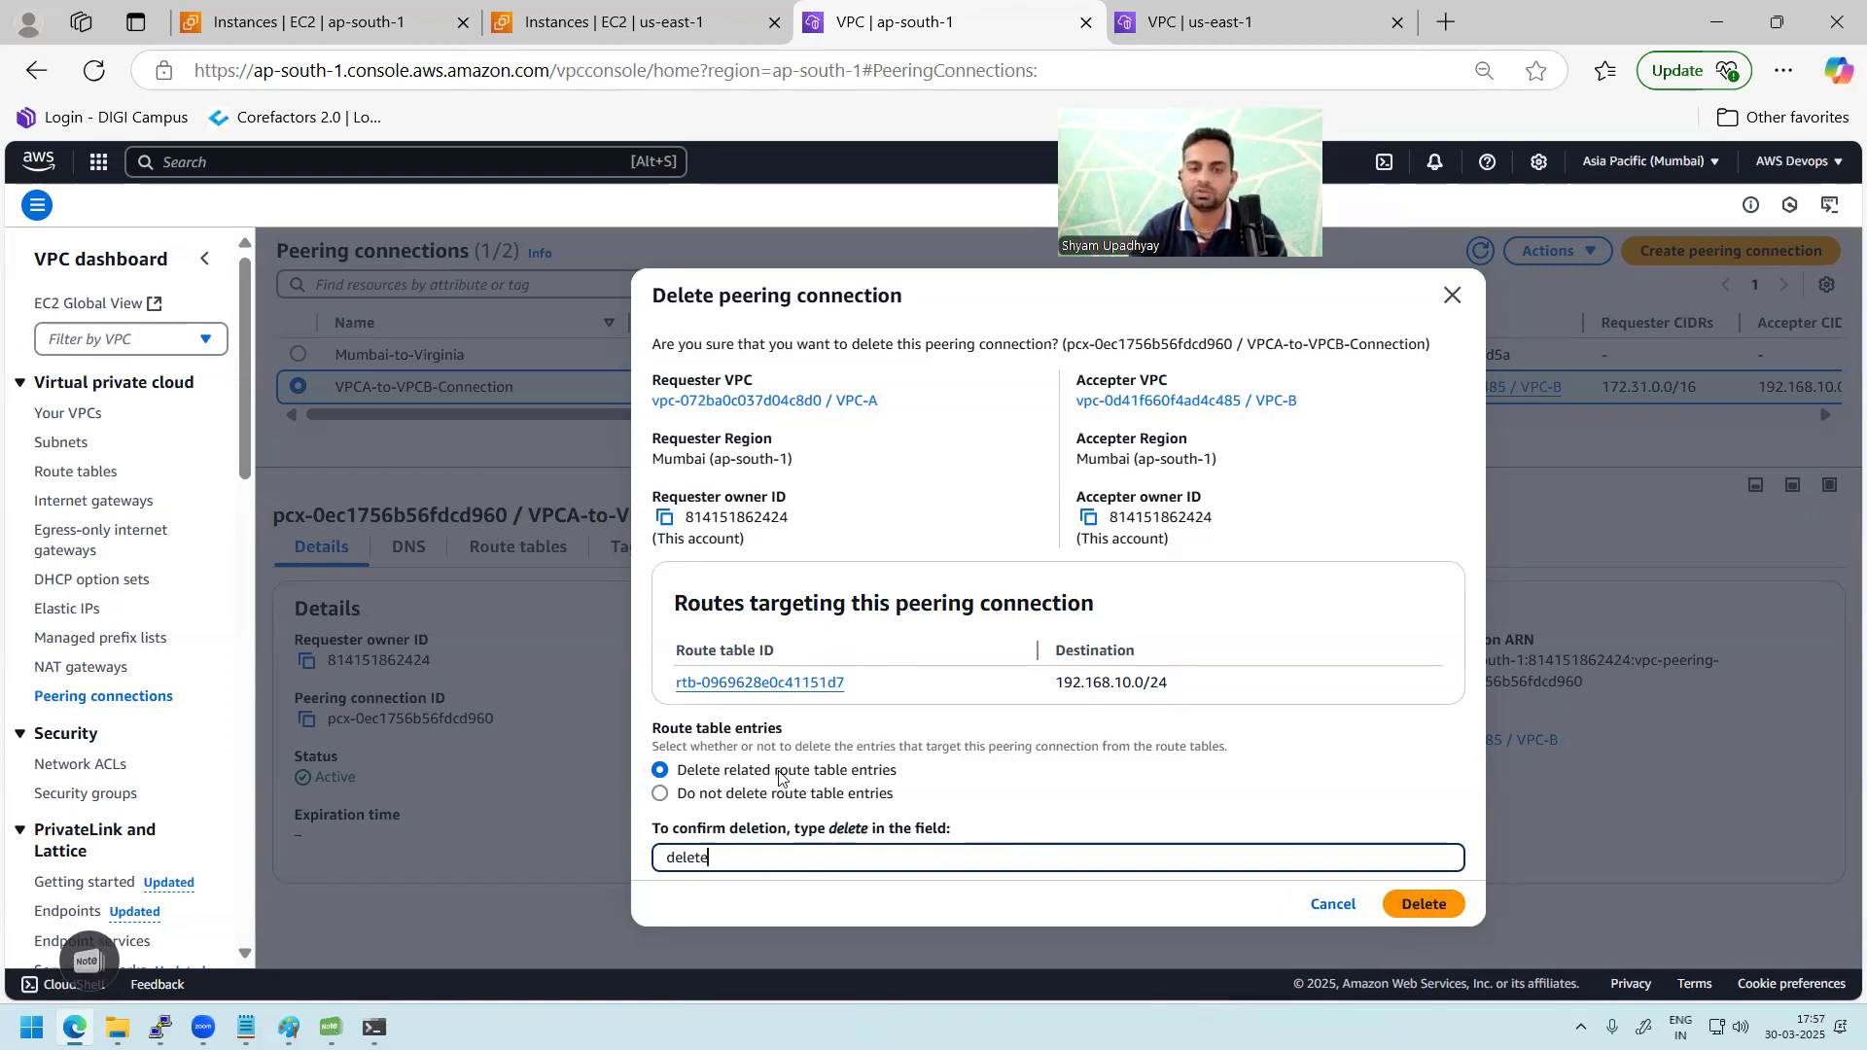
pyautogui.click(1425, 904)
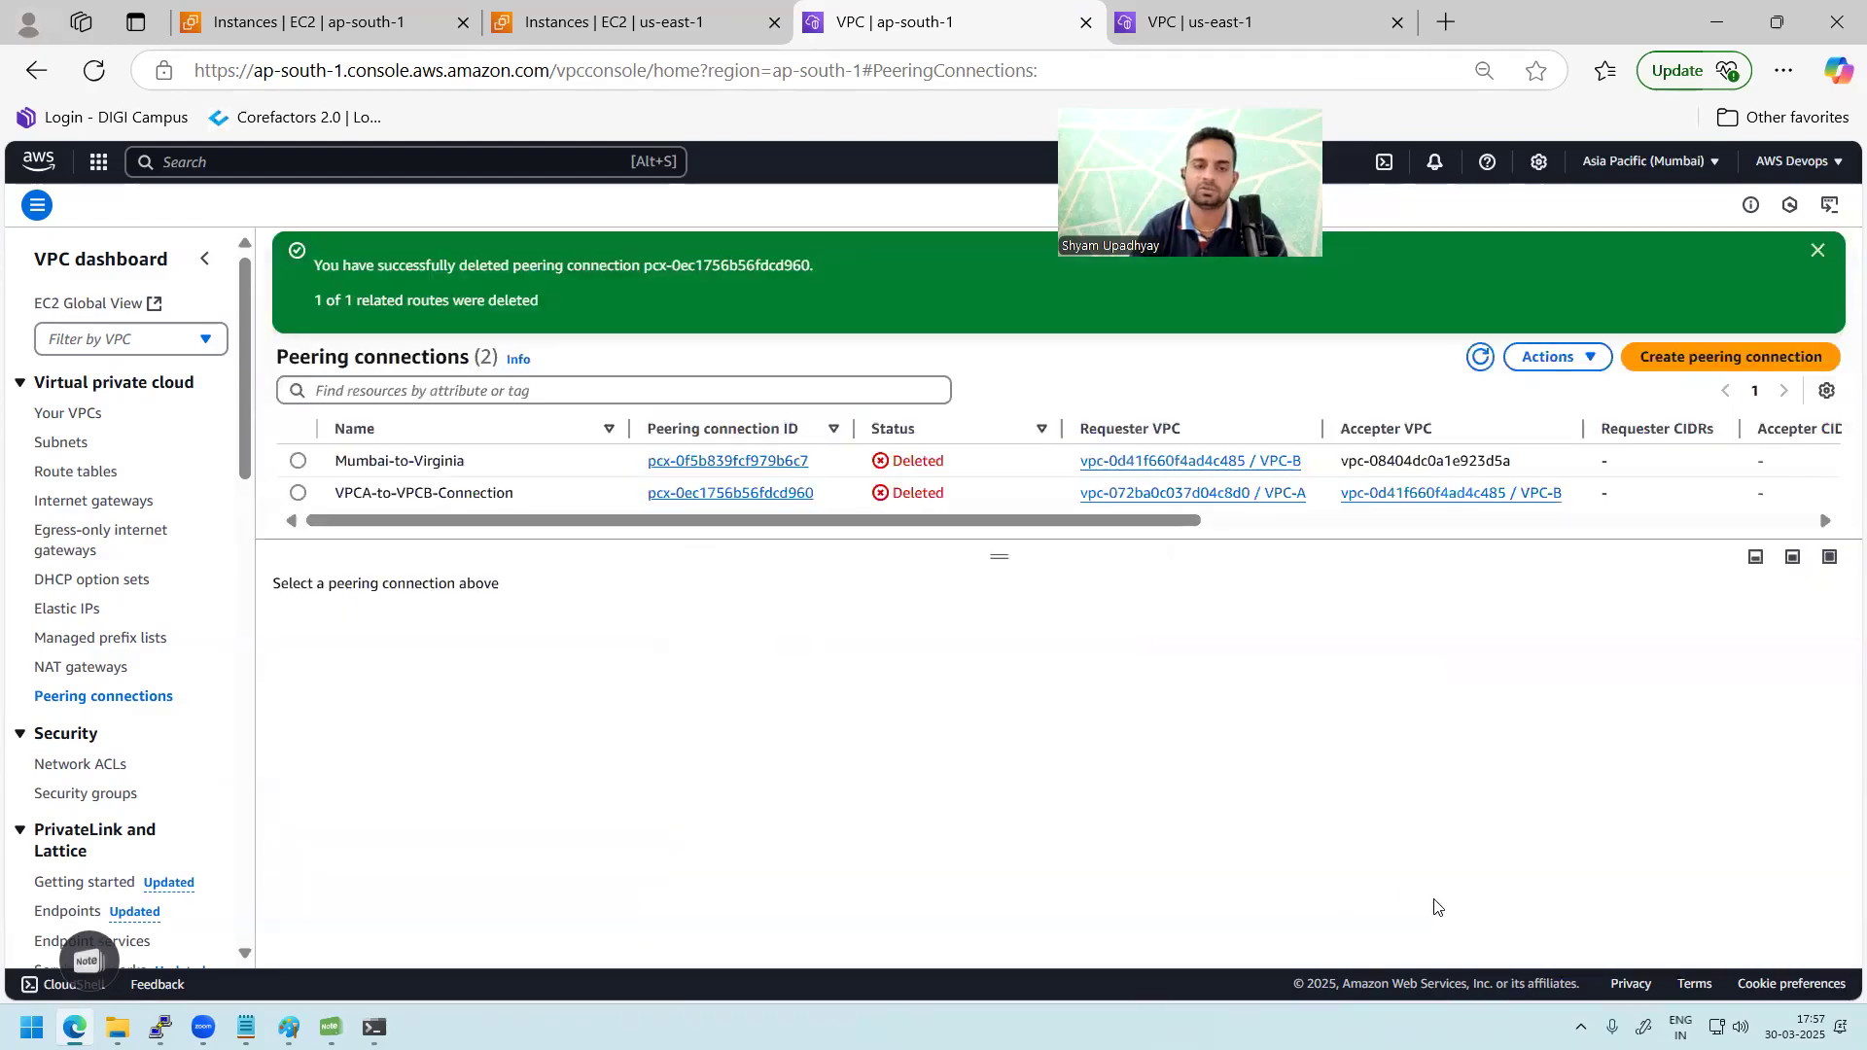
pyautogui.click(1480, 357)
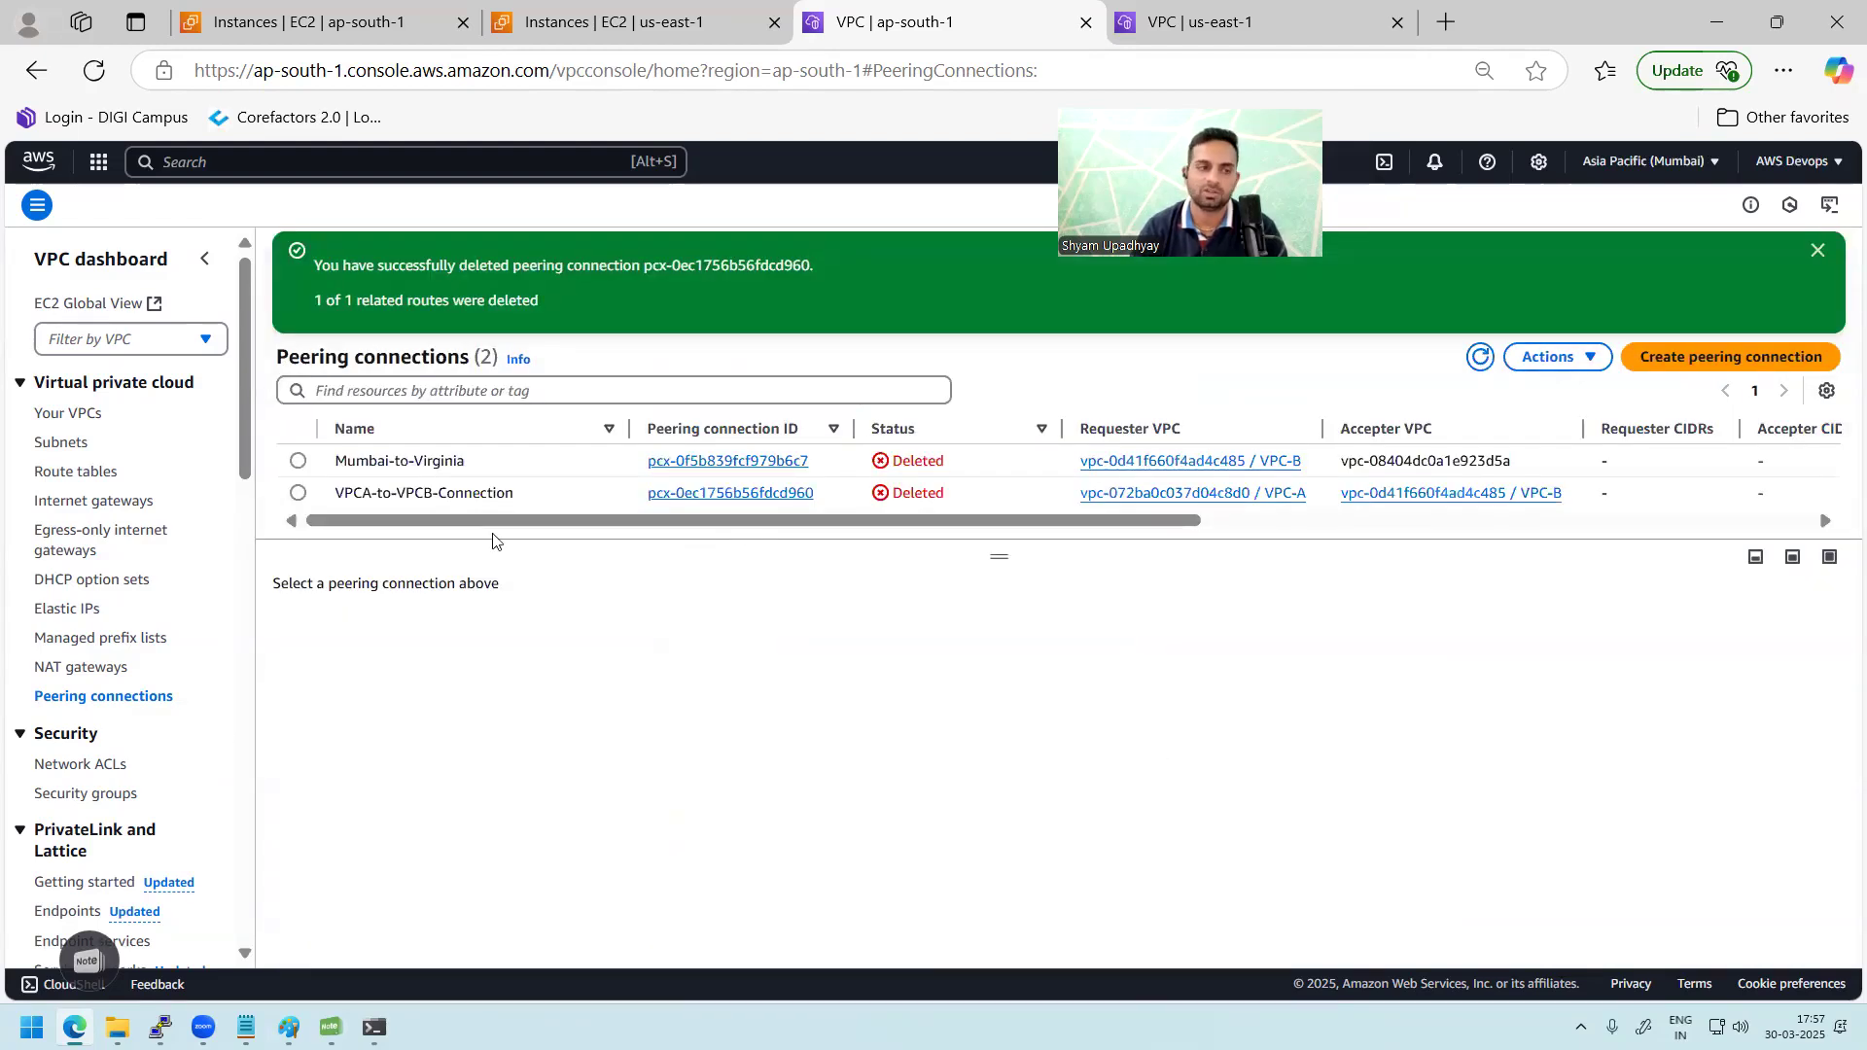
# Step: Terminate the Server1-VPCA instance in the us-east-1 EC2 console
pyautogui.click(552, 23)
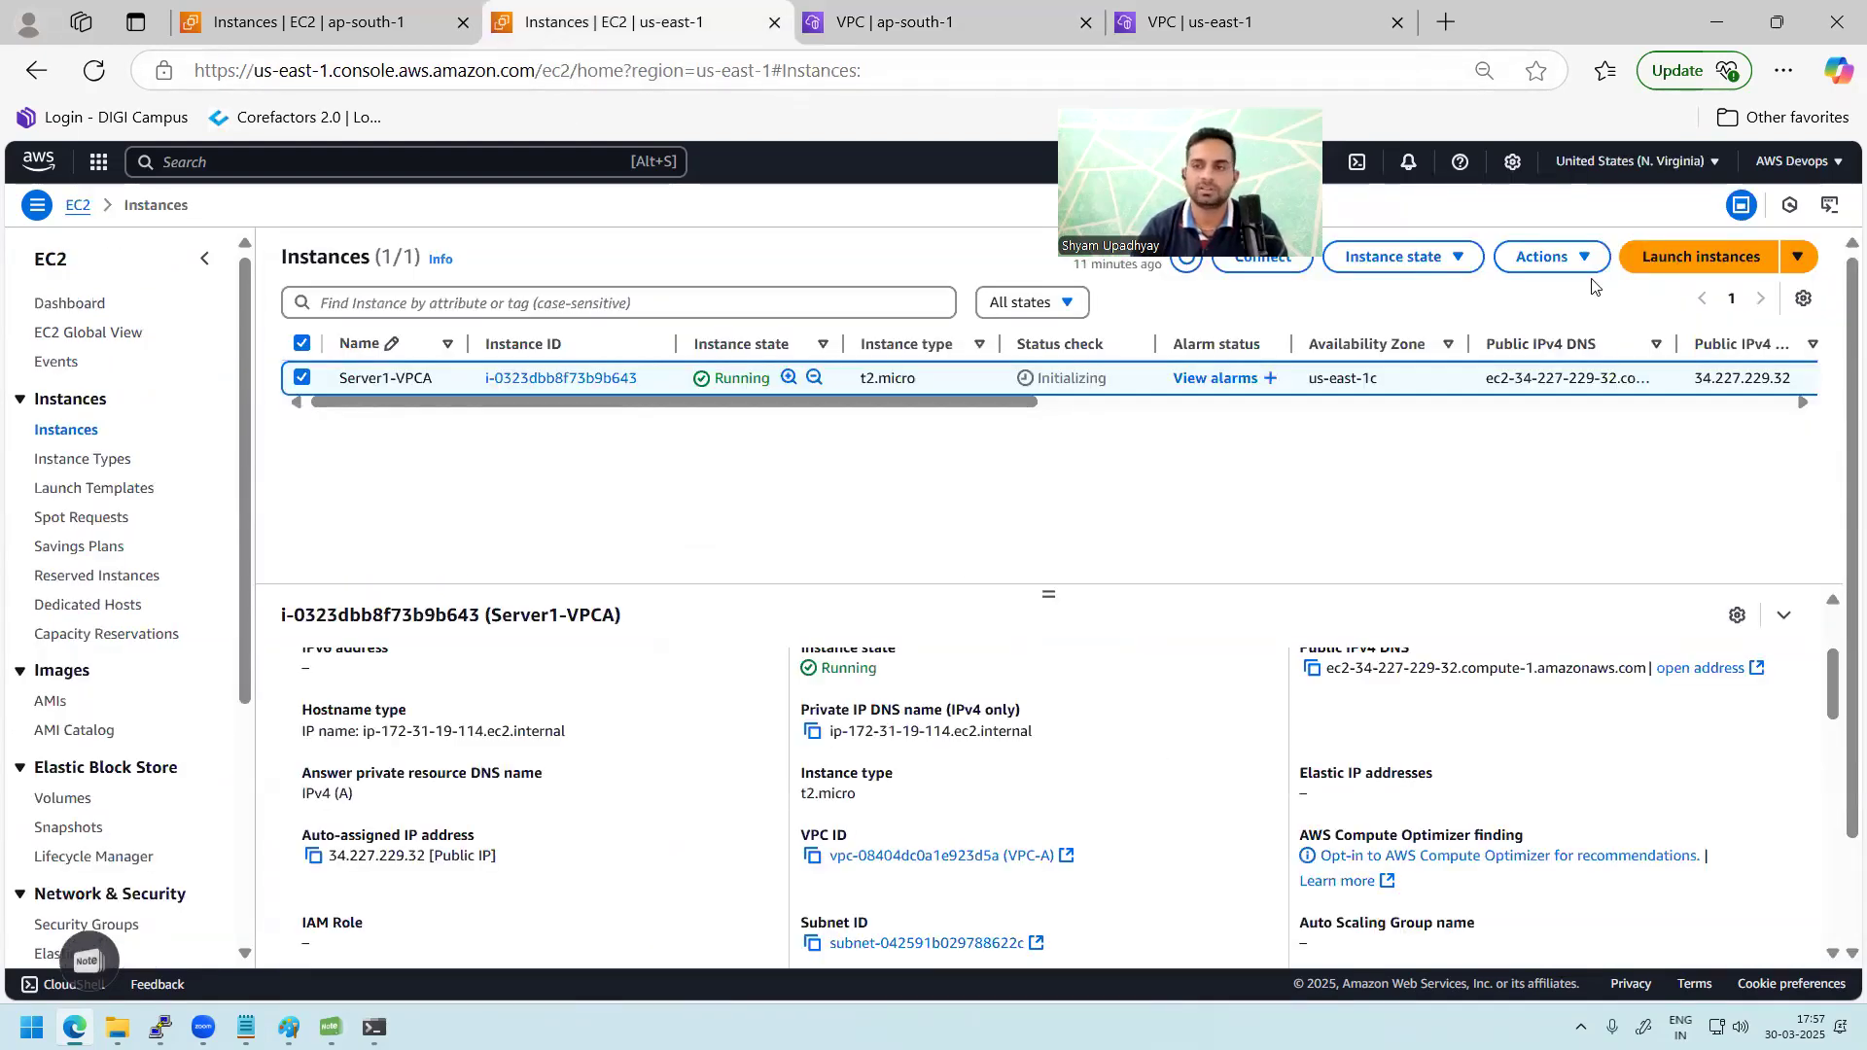
pyautogui.click(1400, 257)
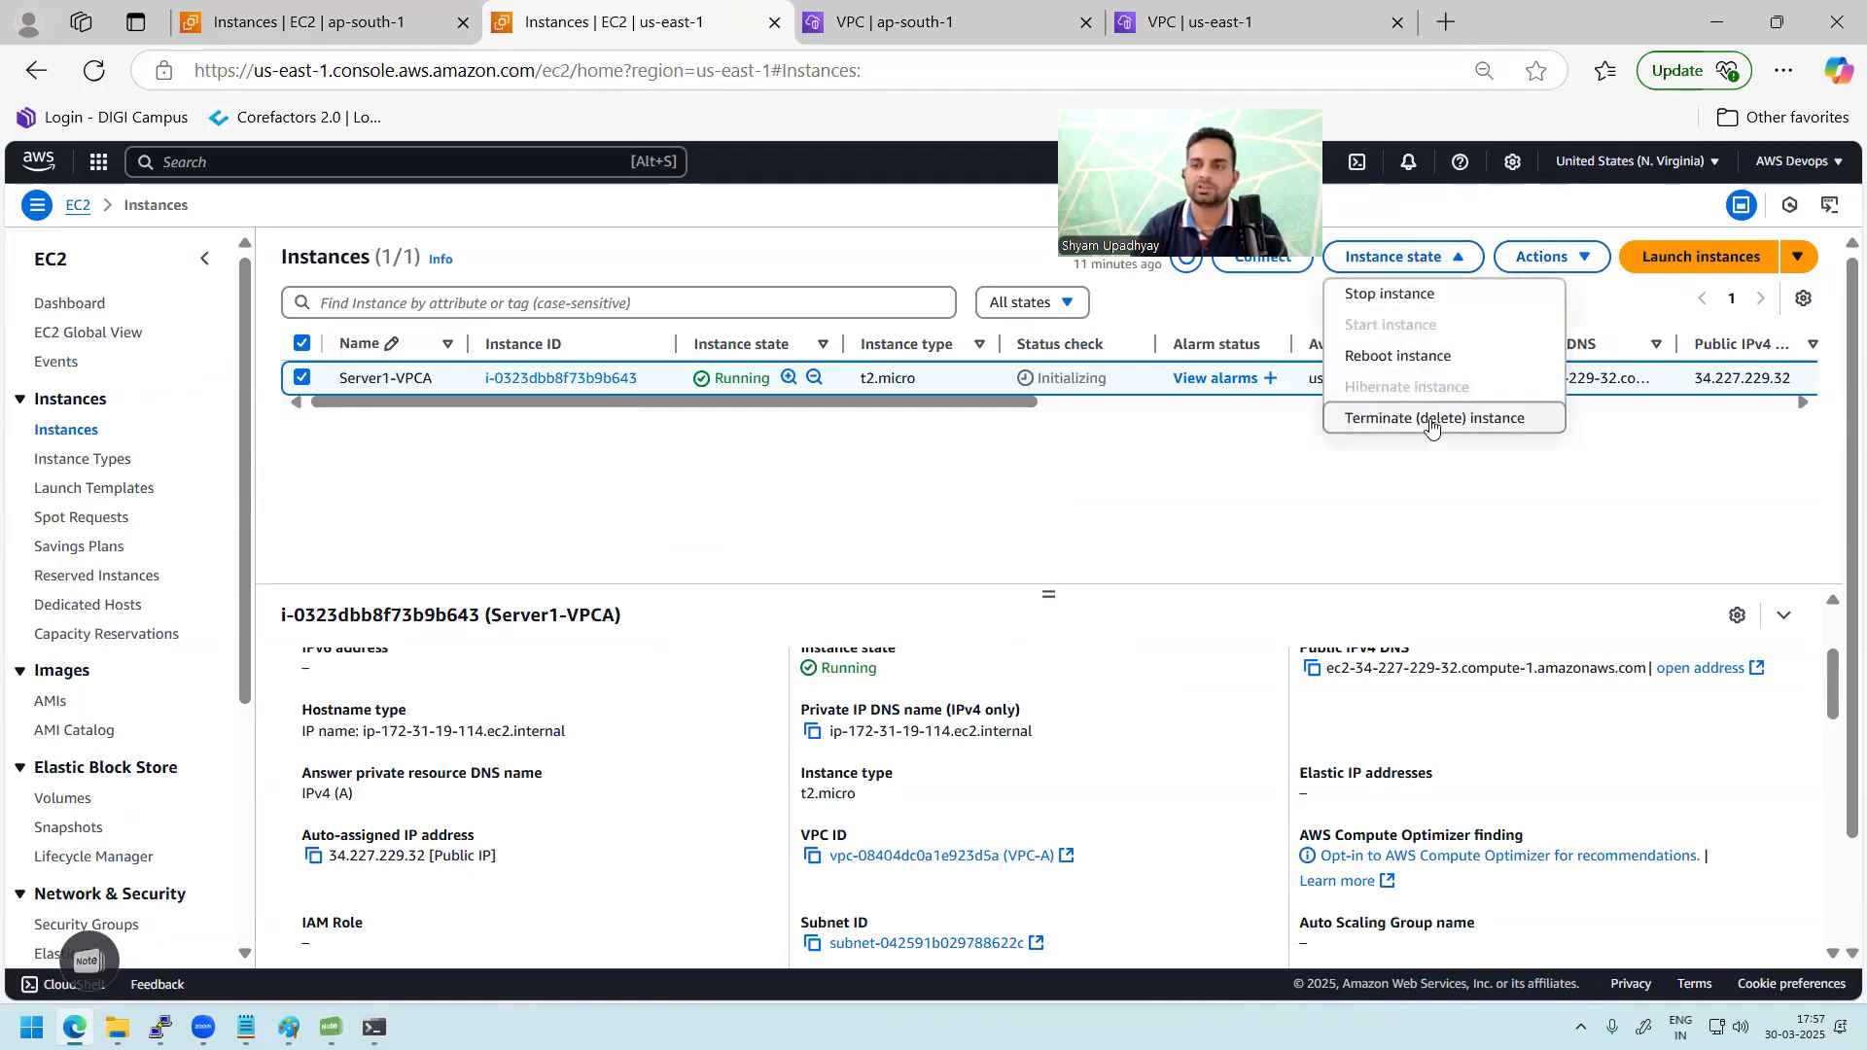
pyautogui.click(1431, 418)
pyautogui.click(1379, 750)
# Step: Terminate the Server1-VPCB instance in the ap-south-1 EC2 console and dismiss the termination notice
pyautogui.click(375, 18)
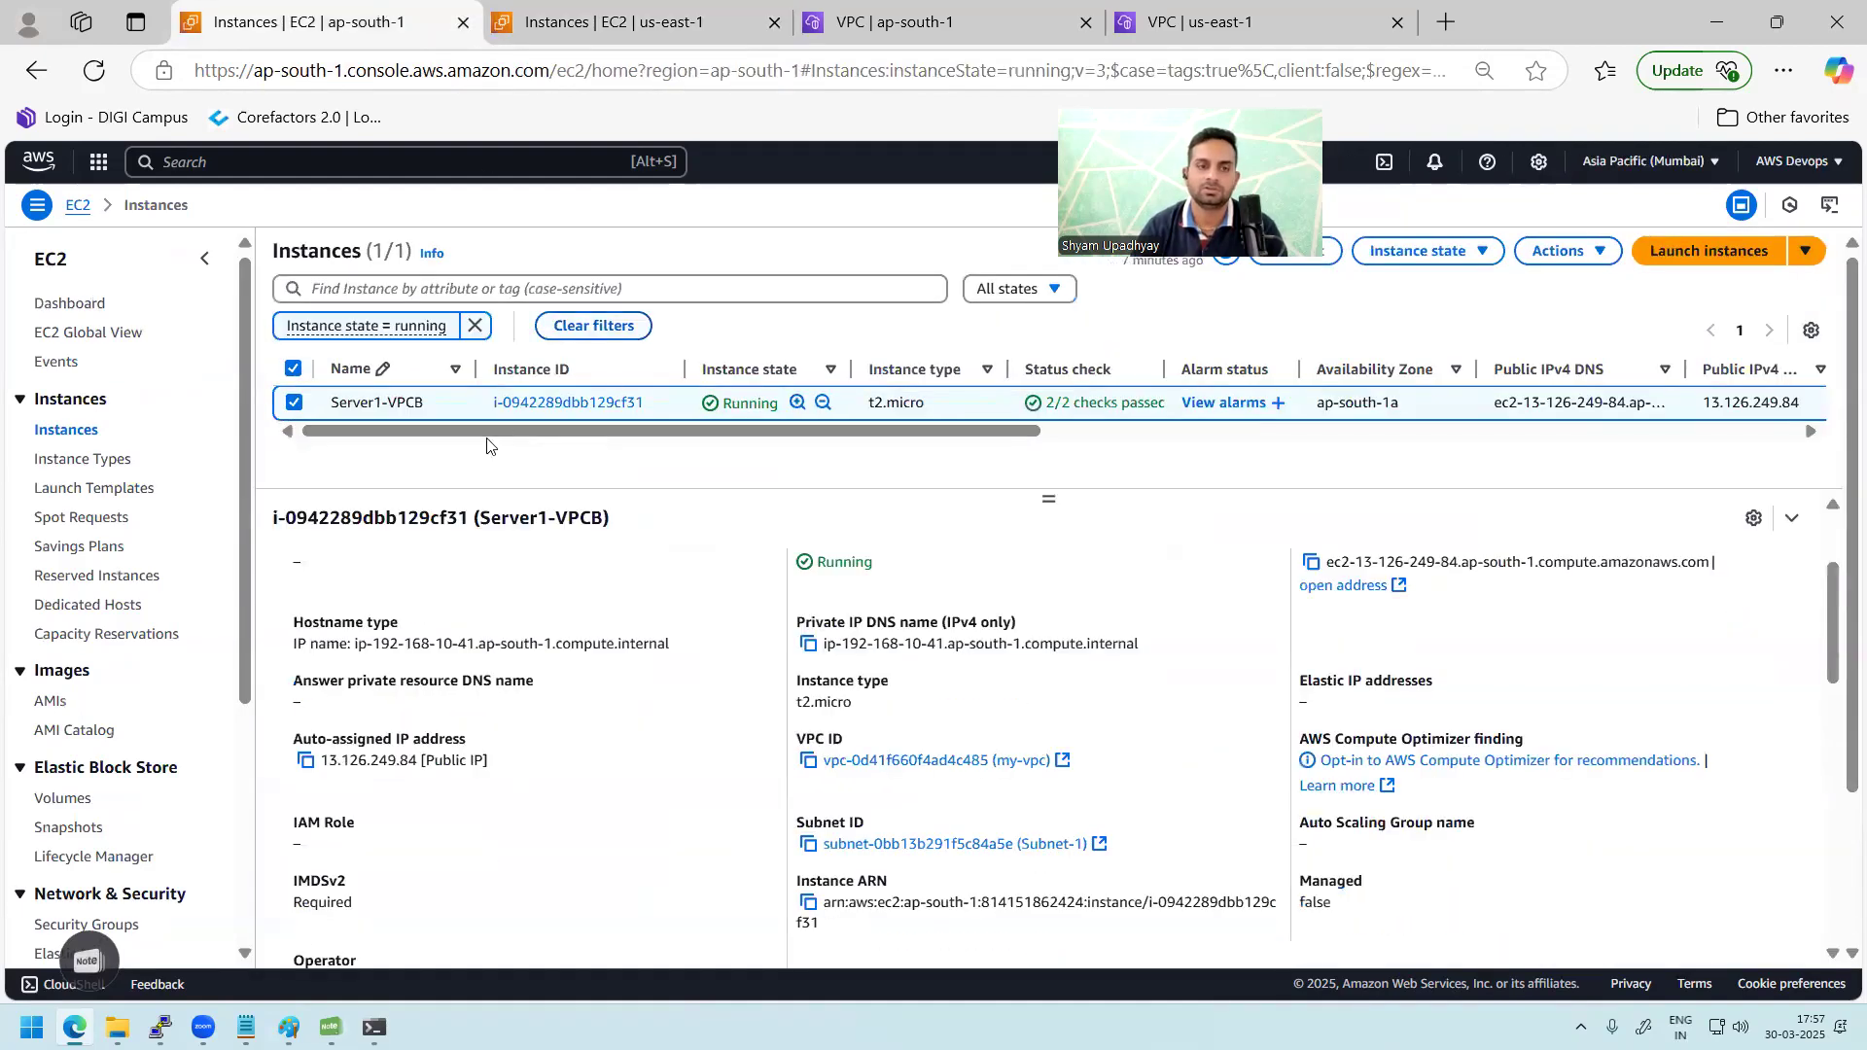
pyautogui.click(1468, 253)
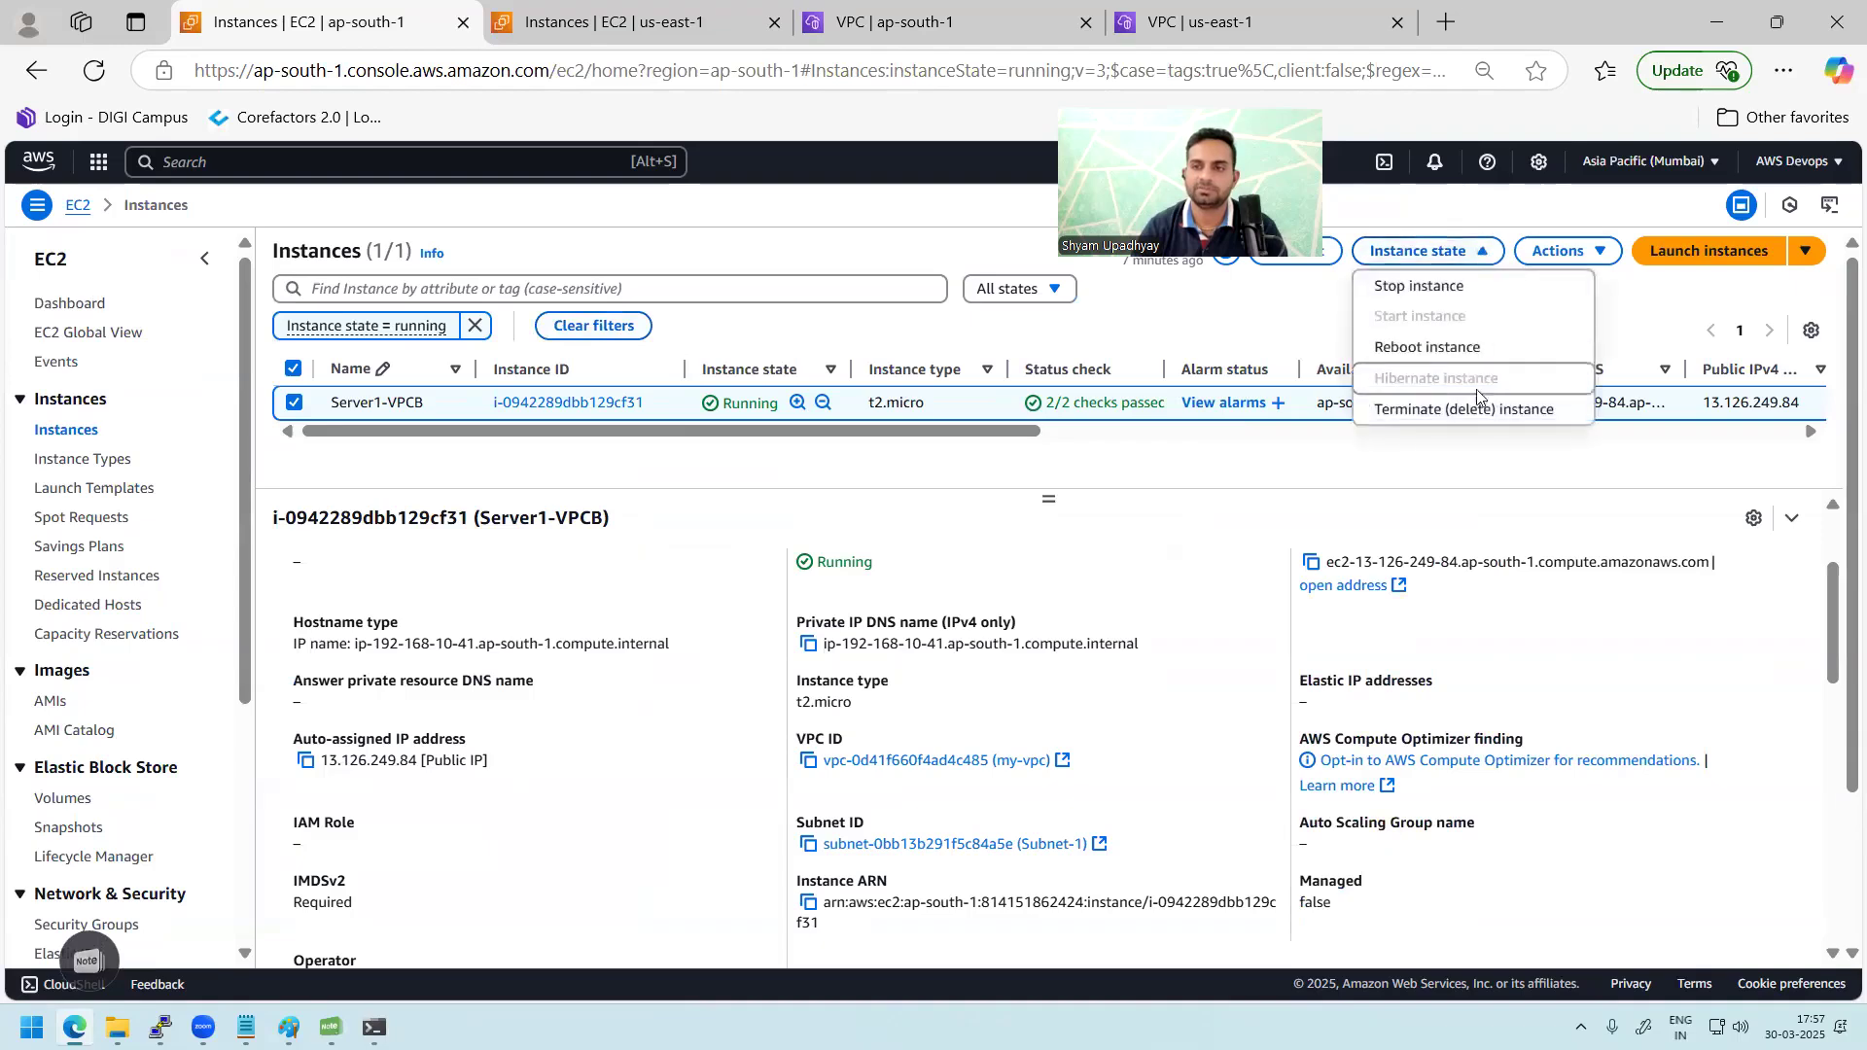
pyautogui.click(1467, 409)
pyautogui.click(1381, 734)
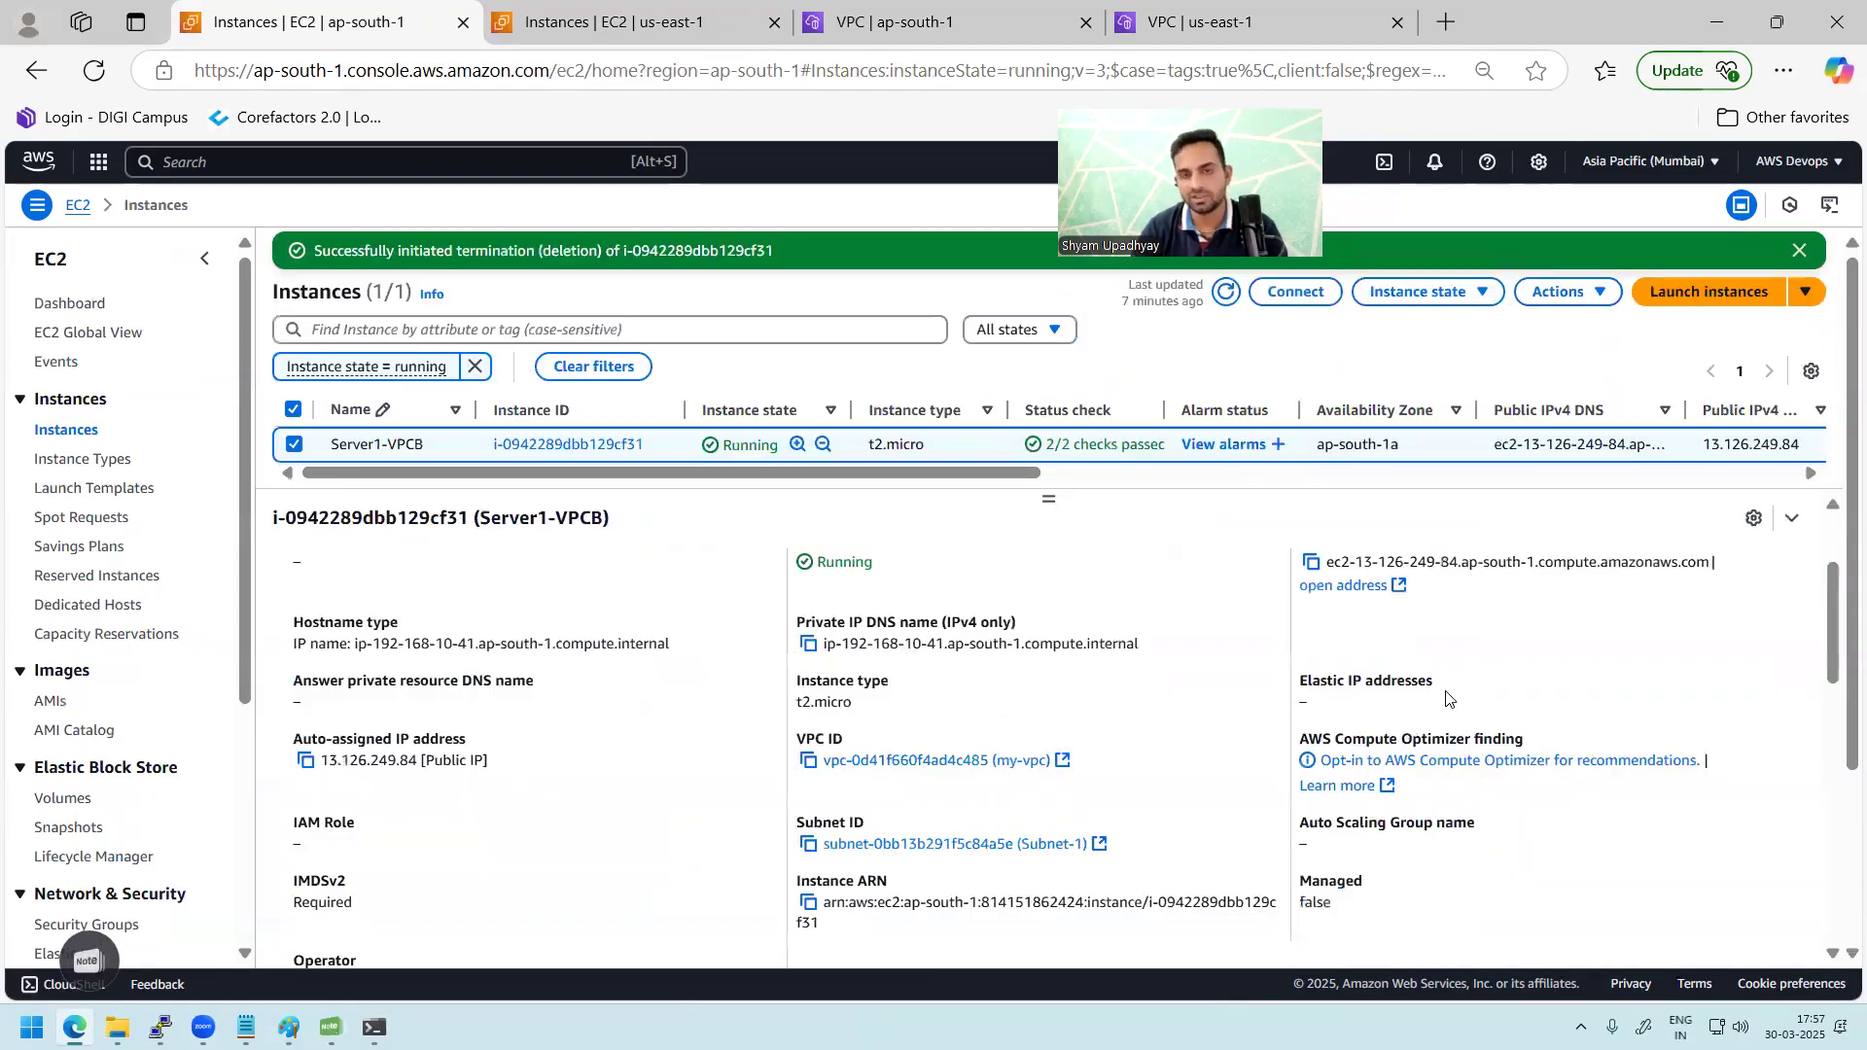
pyautogui.click(1799, 249)
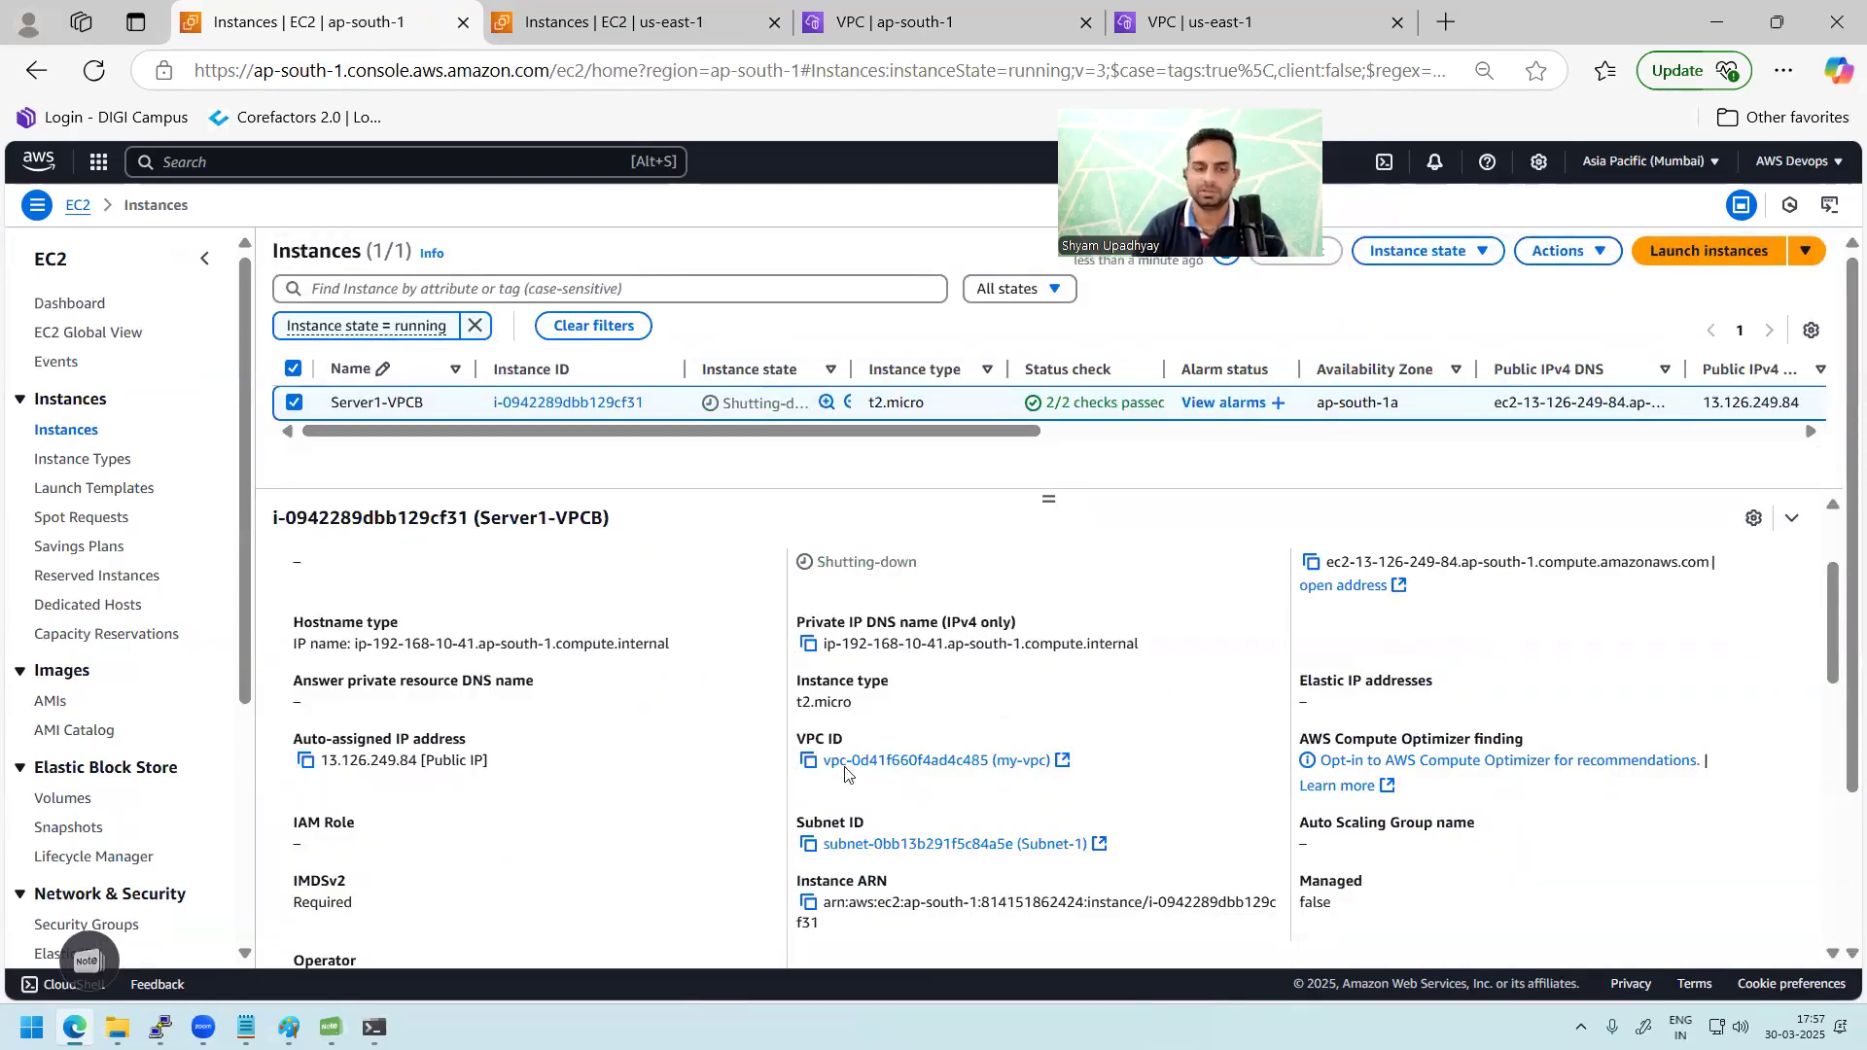
# Step: Switch to Paint and add a text box beside the AWS diagram, about 282 × 469 px, listing "Security group or NACL" and "ENIC" on separate lines
pyautogui.click(289, 1028)
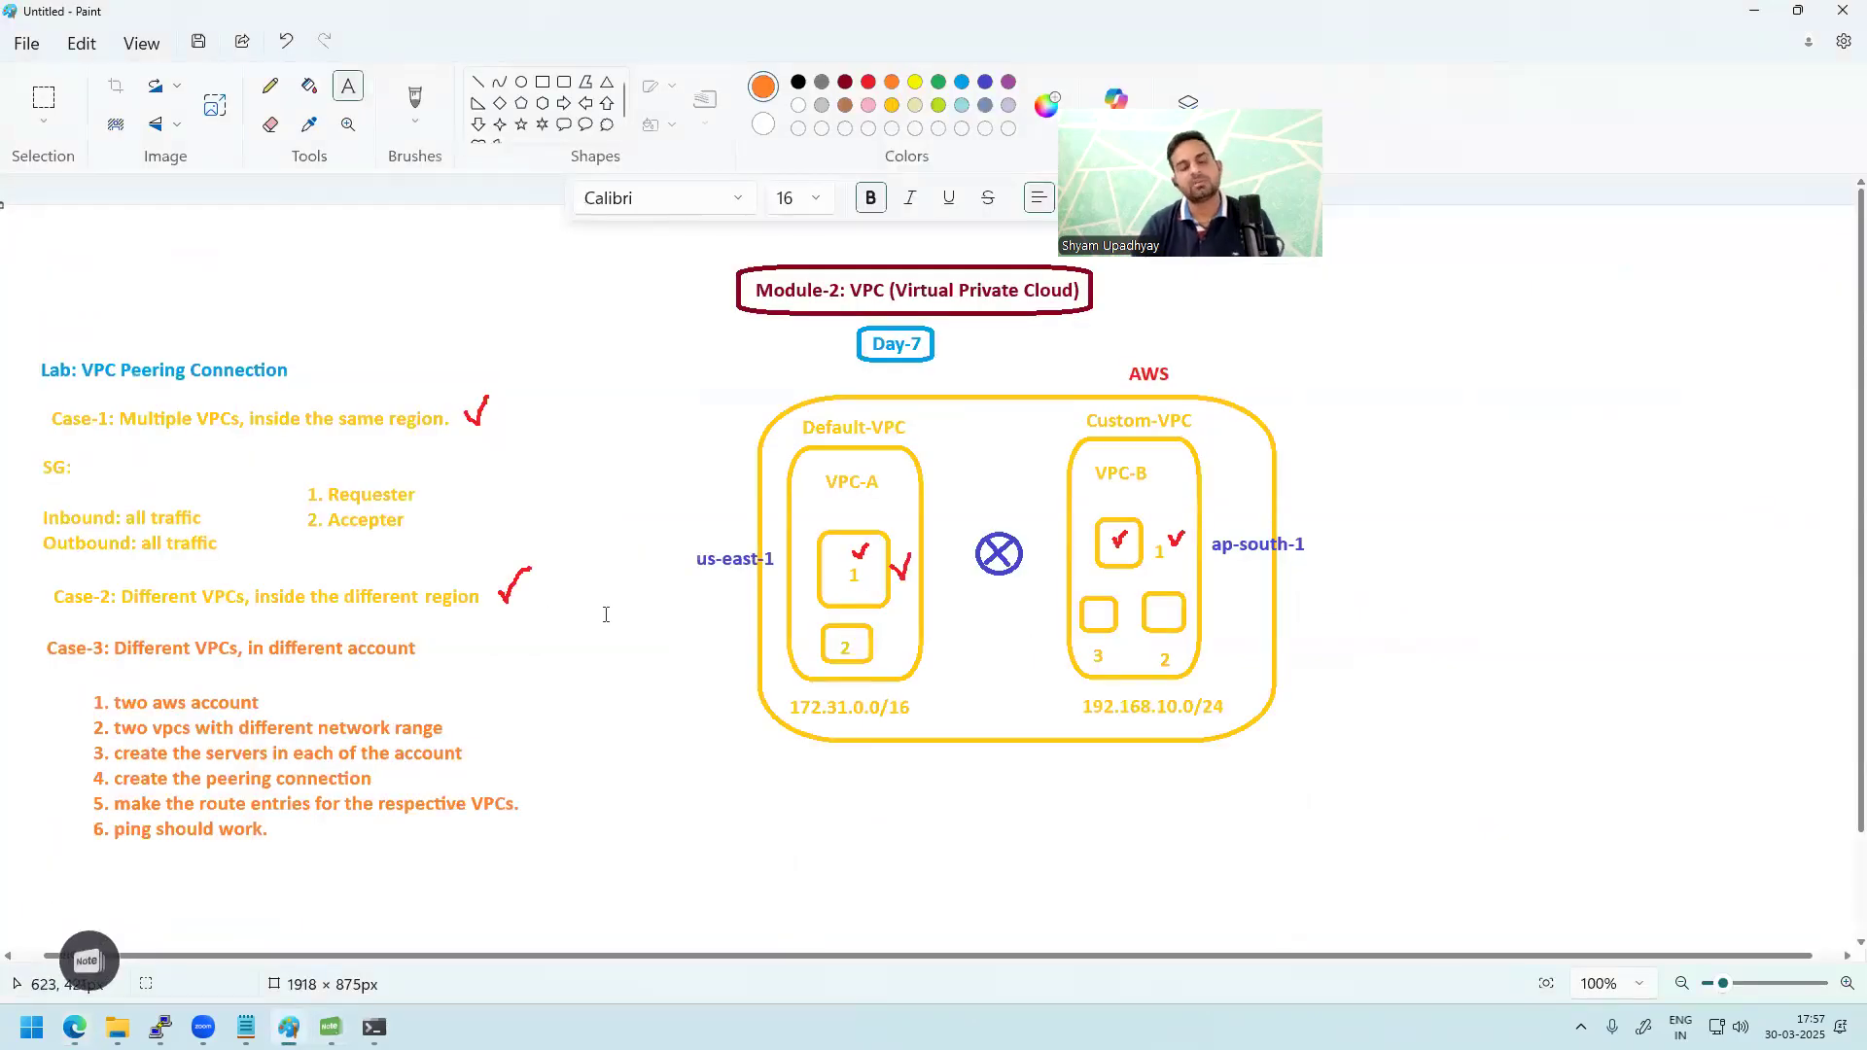
pyautogui.moveTo(1382, 333); pyautogui.dragTo(1657, 790)
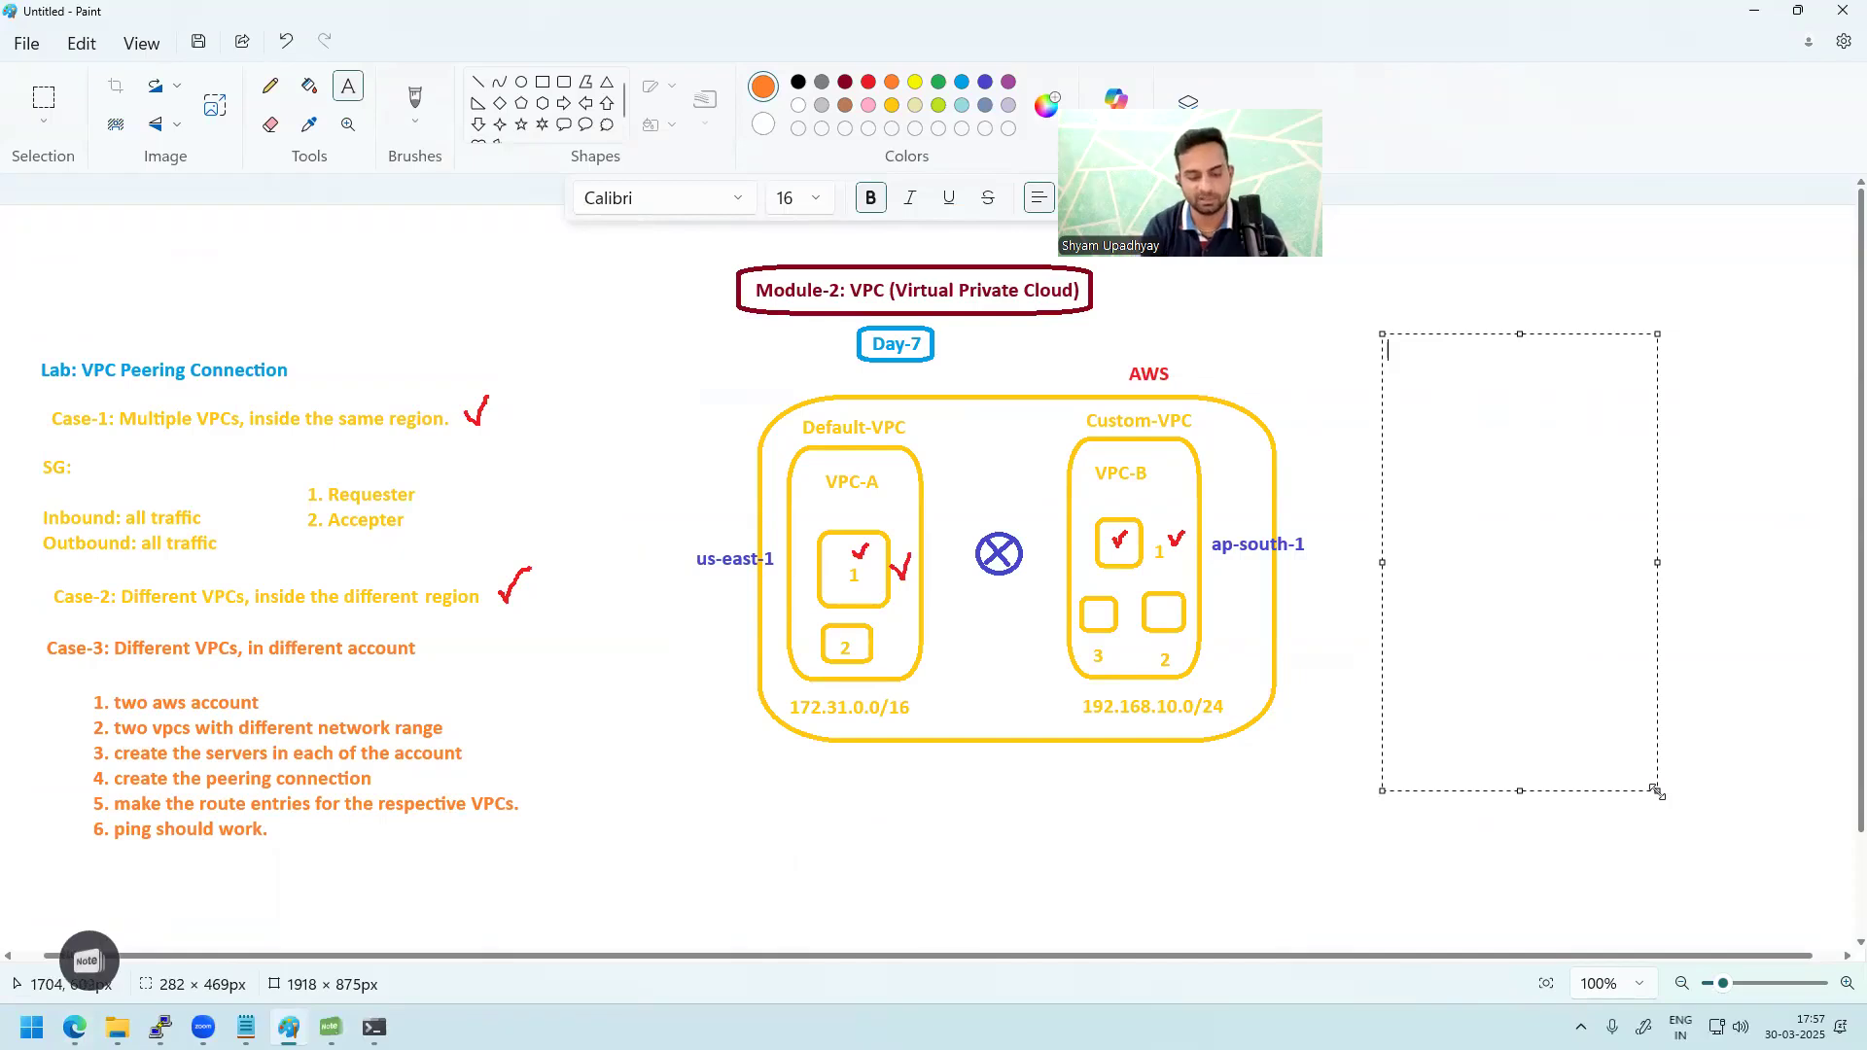
pyautogui.write('Security')
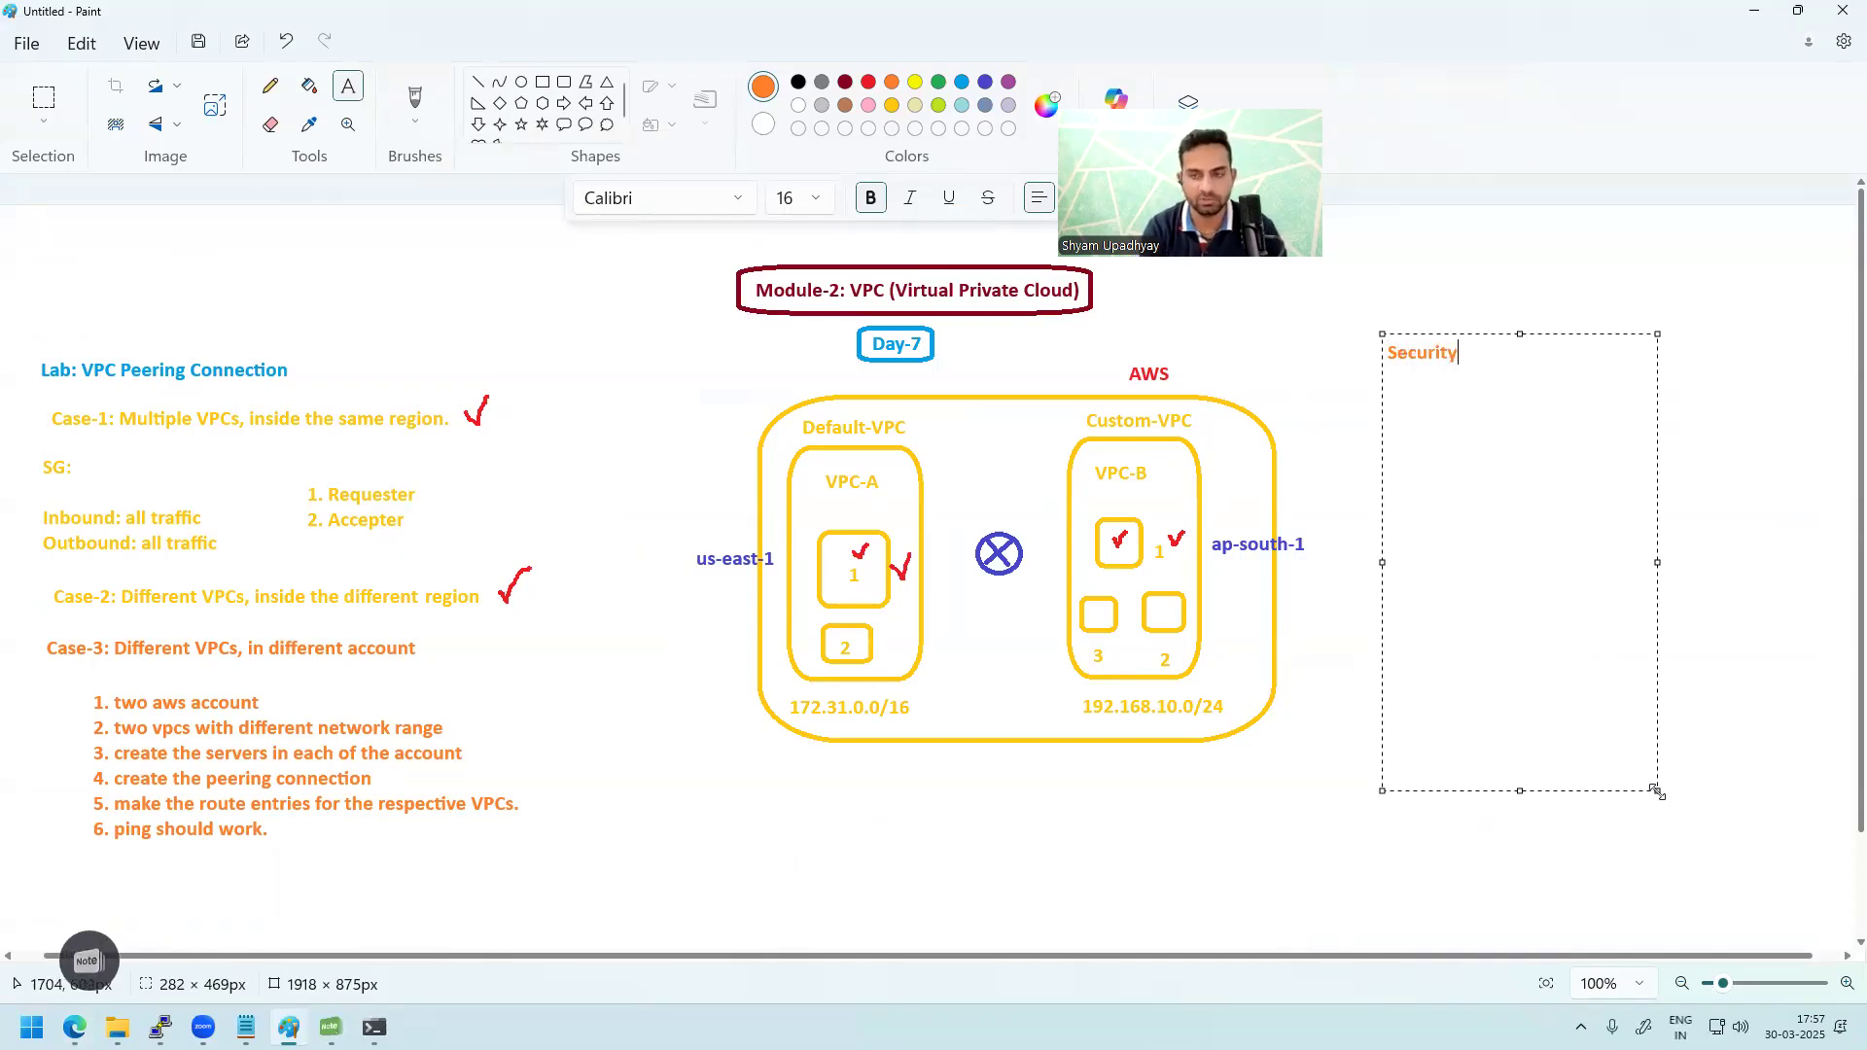
pyautogui.write('or NACL')
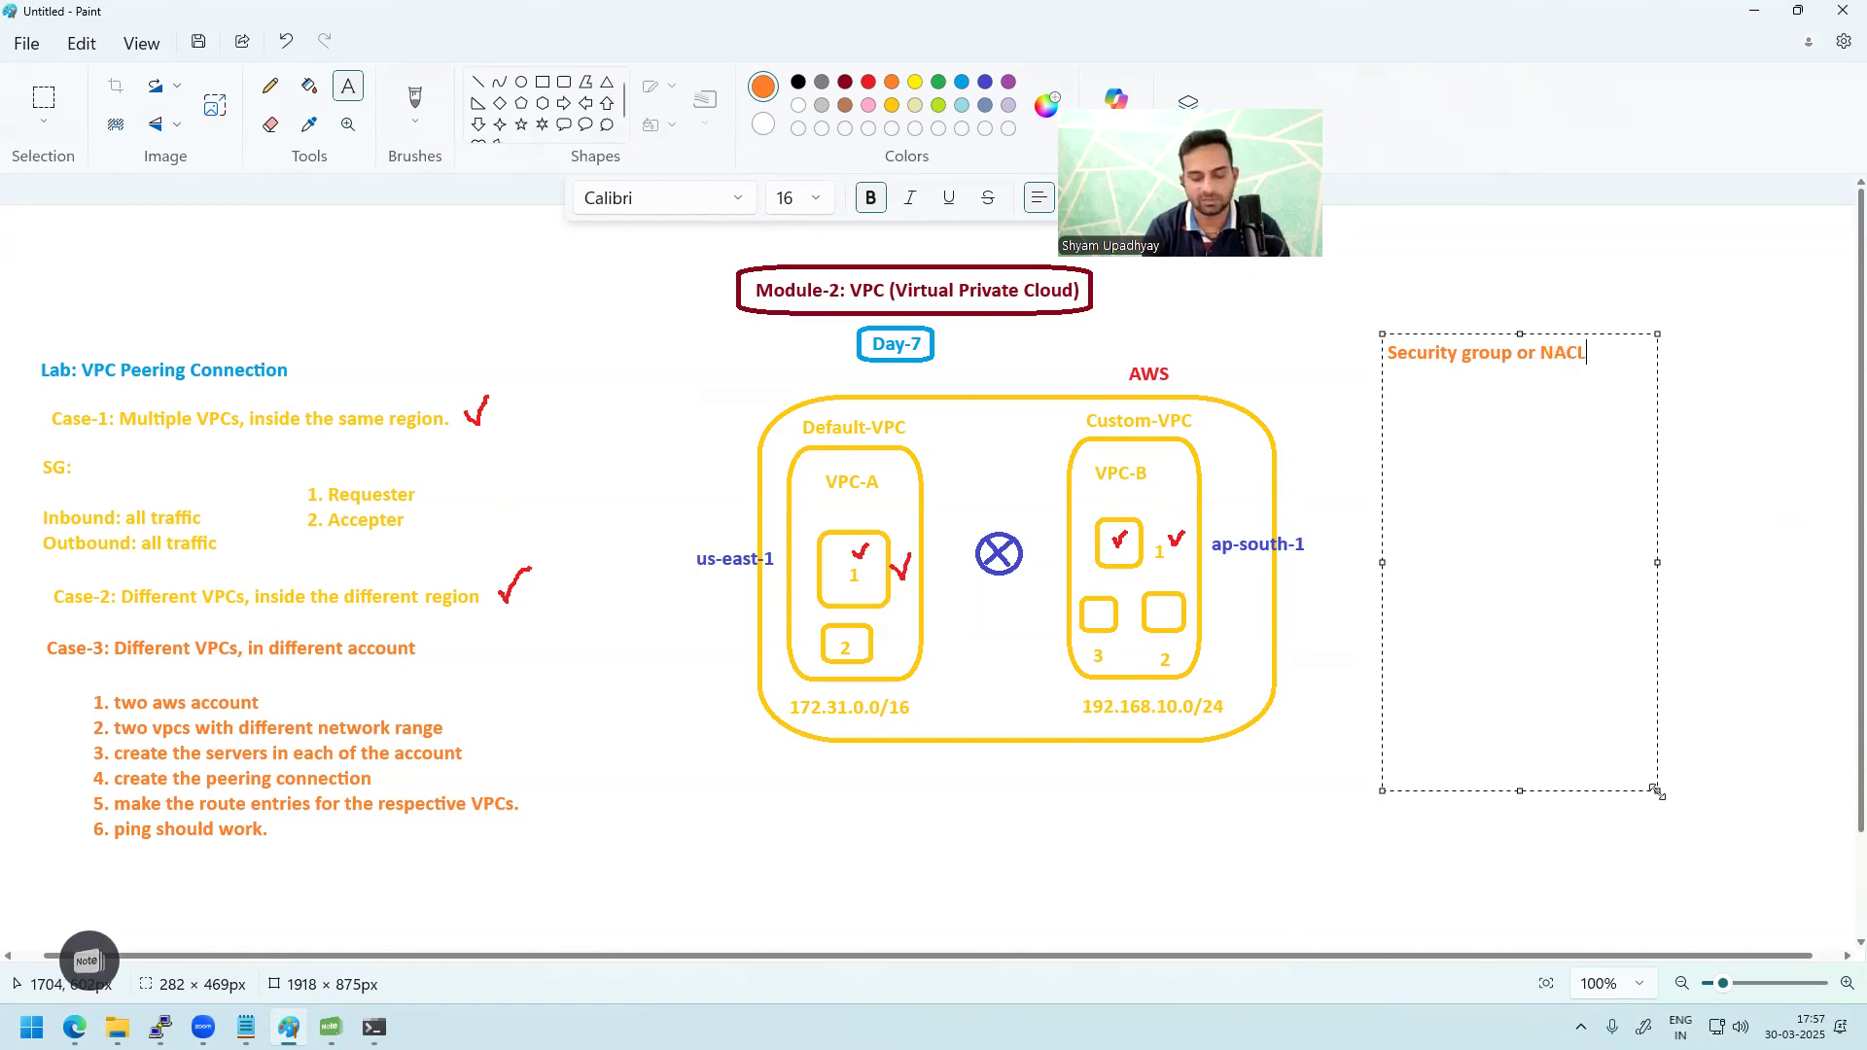
pyautogui.press('Return')
pyautogui.write('ENIC')
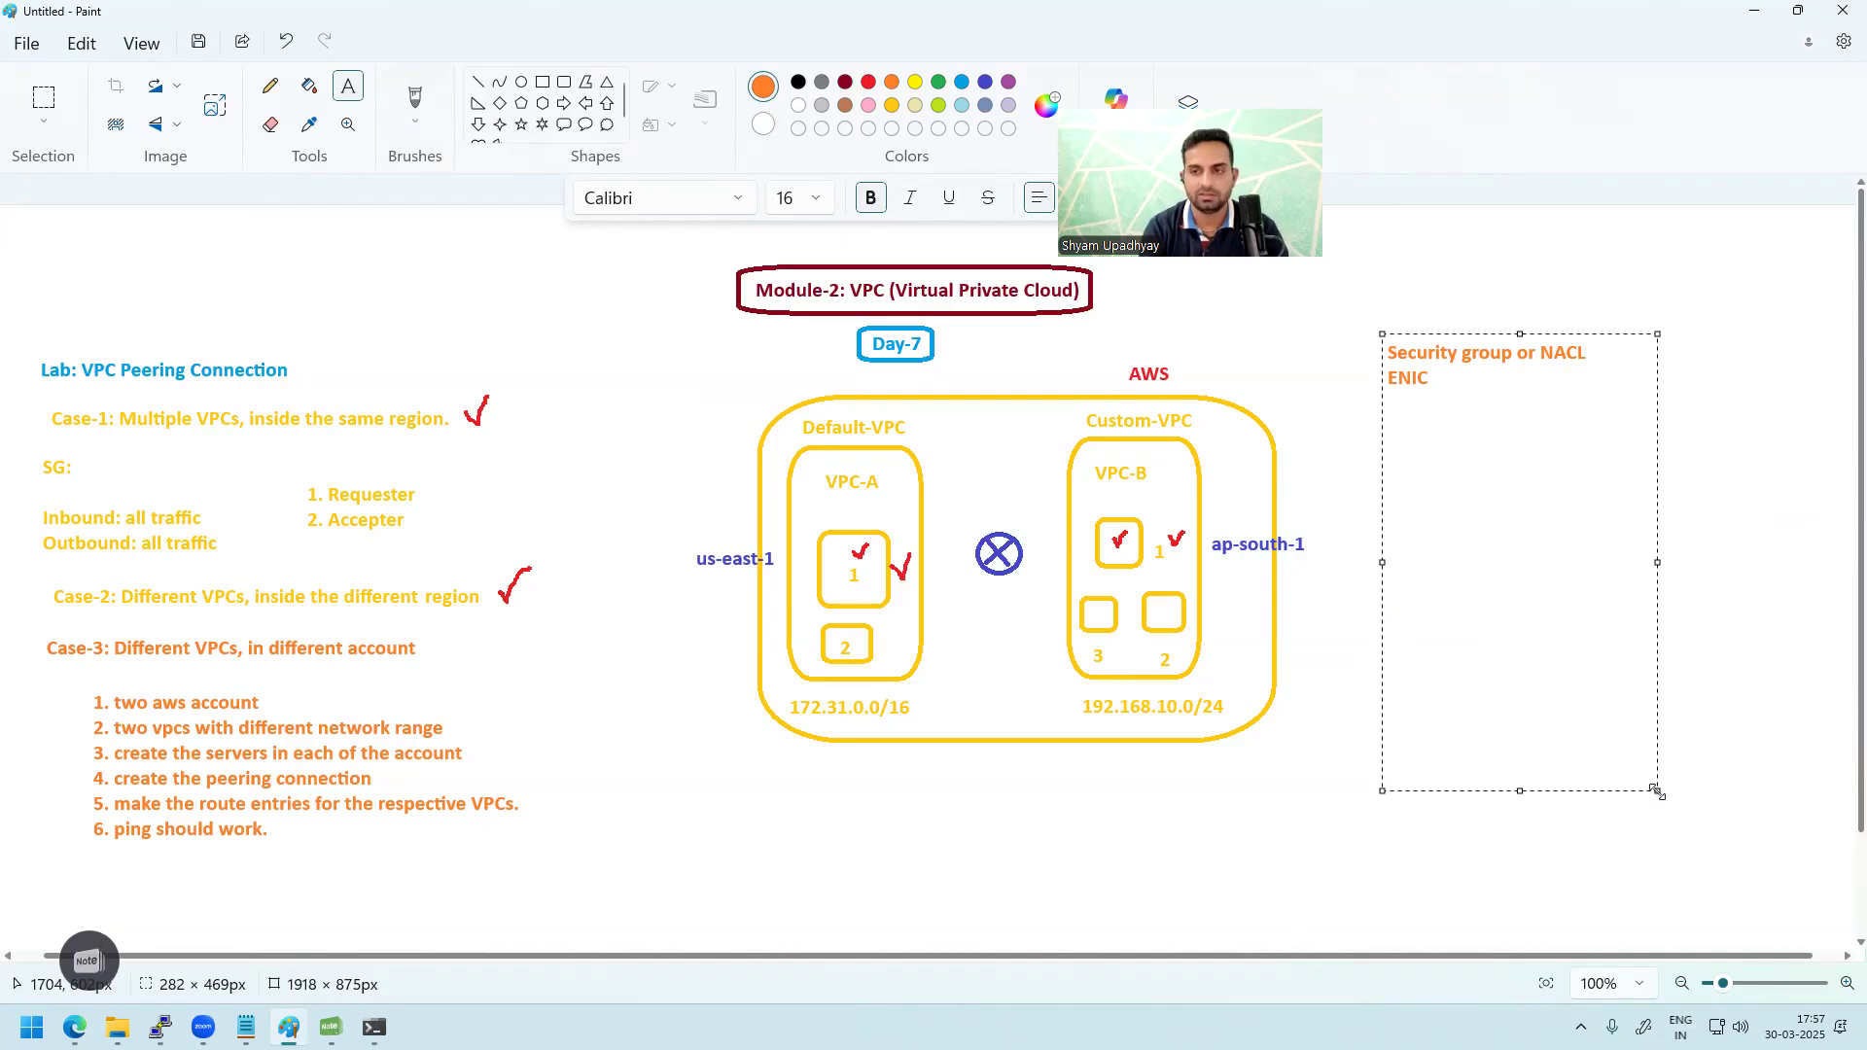
# Step: Add "VPC Limits and Pricing" as the third line of the topic list and commit the text to the canvas
pyautogui.write('VPC L')
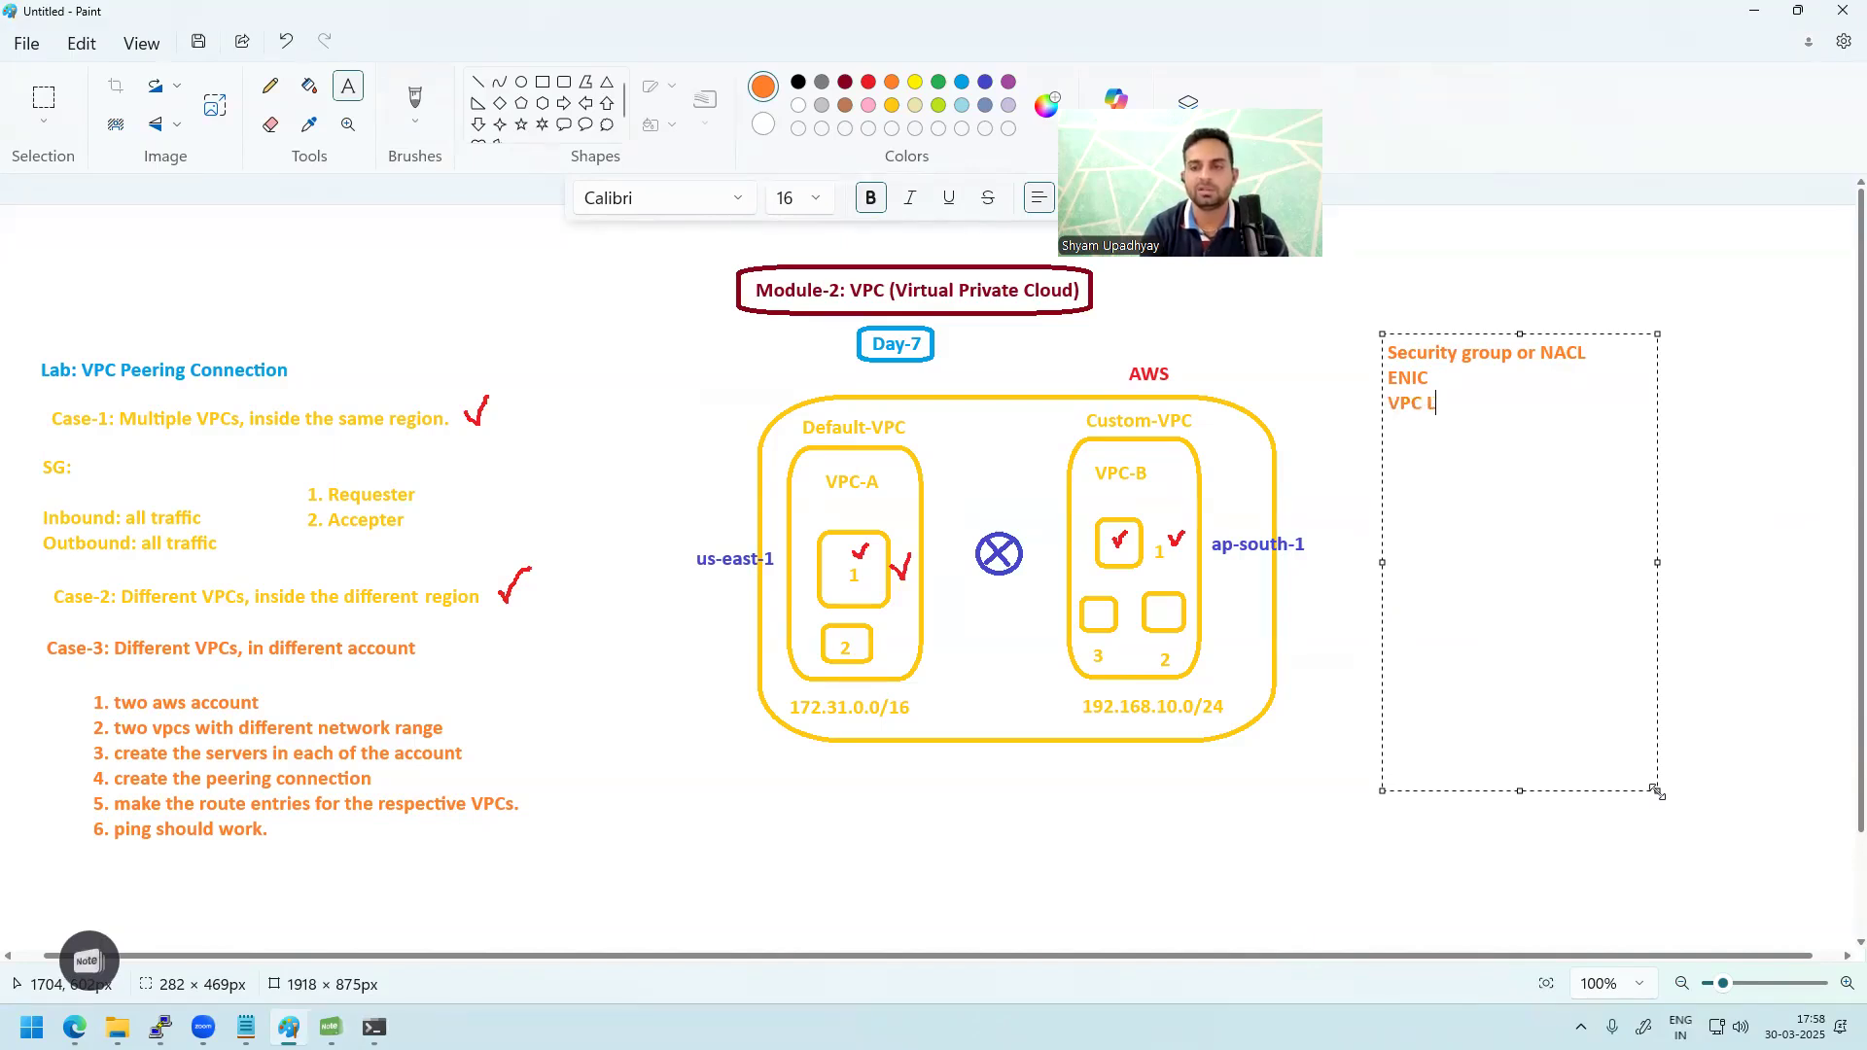
pyautogui.write('imits and Prcin')
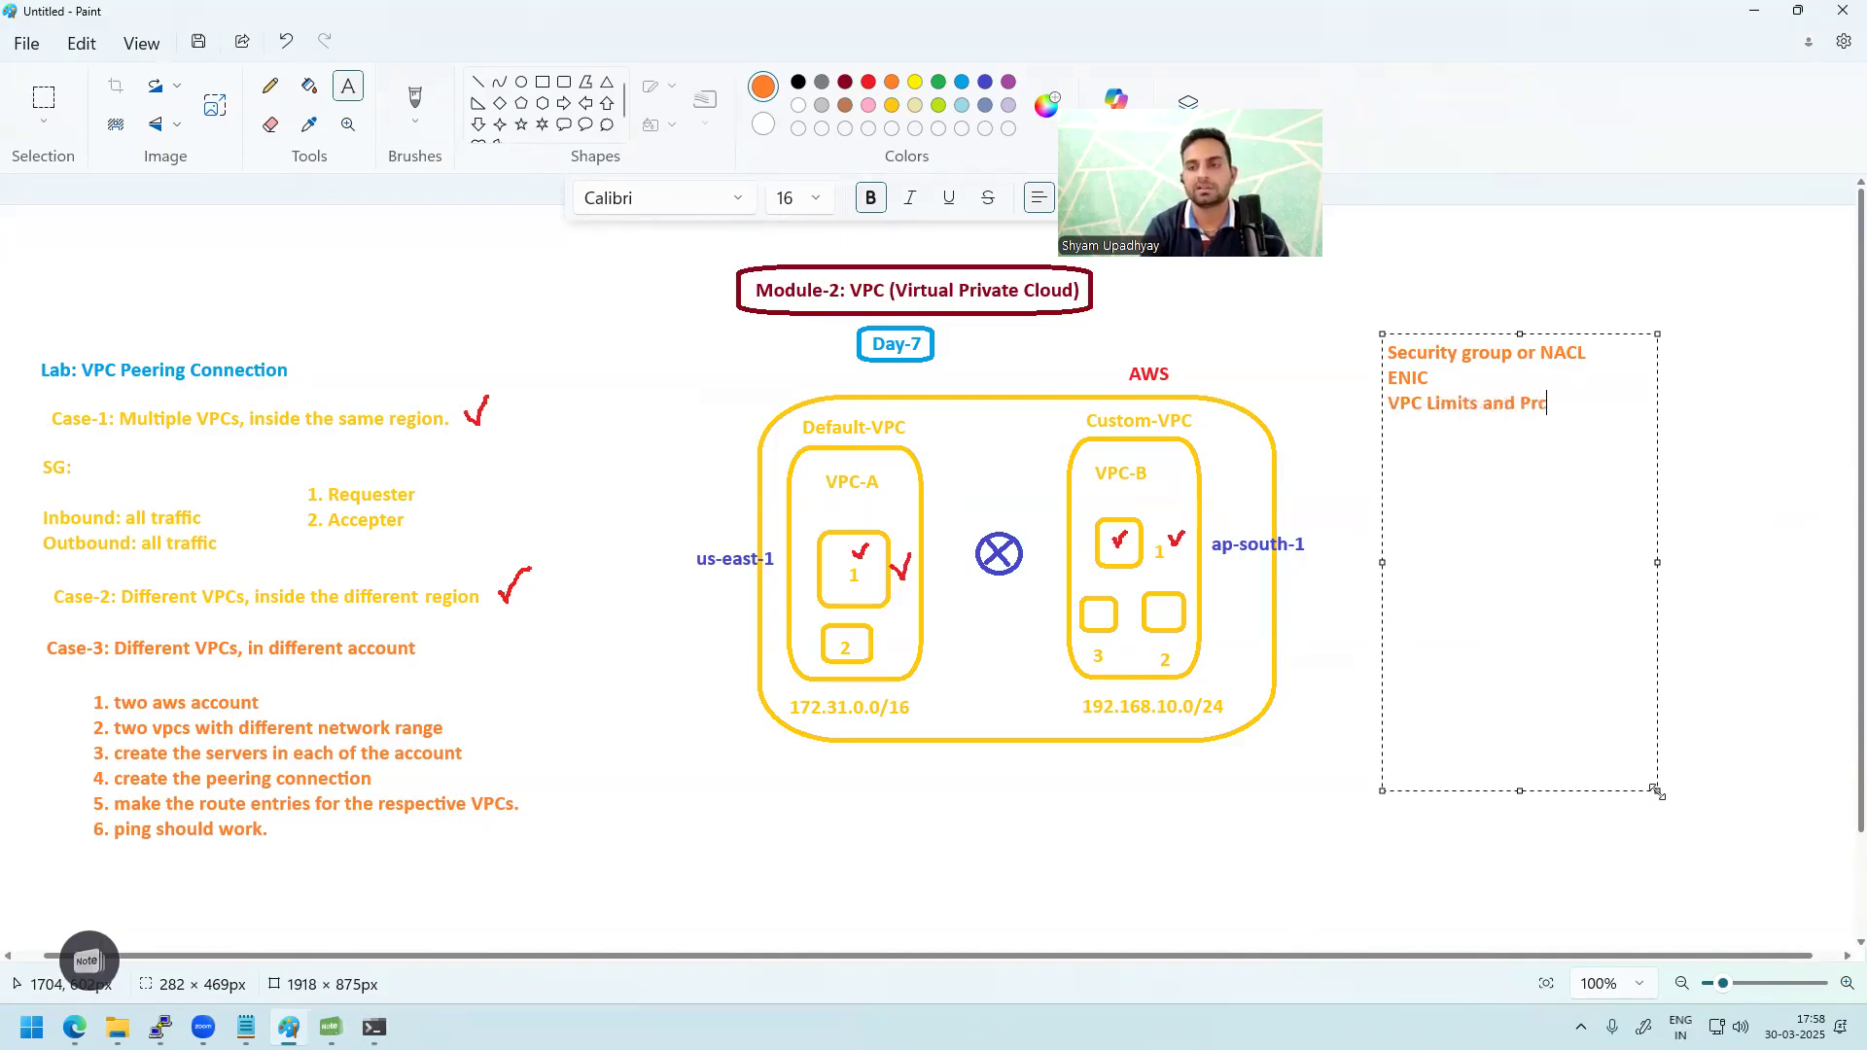
pyautogui.press('BackSpace')
pyautogui.press('BackSpace')
pyautogui.press('BackSpace')
pyautogui.write('icing')
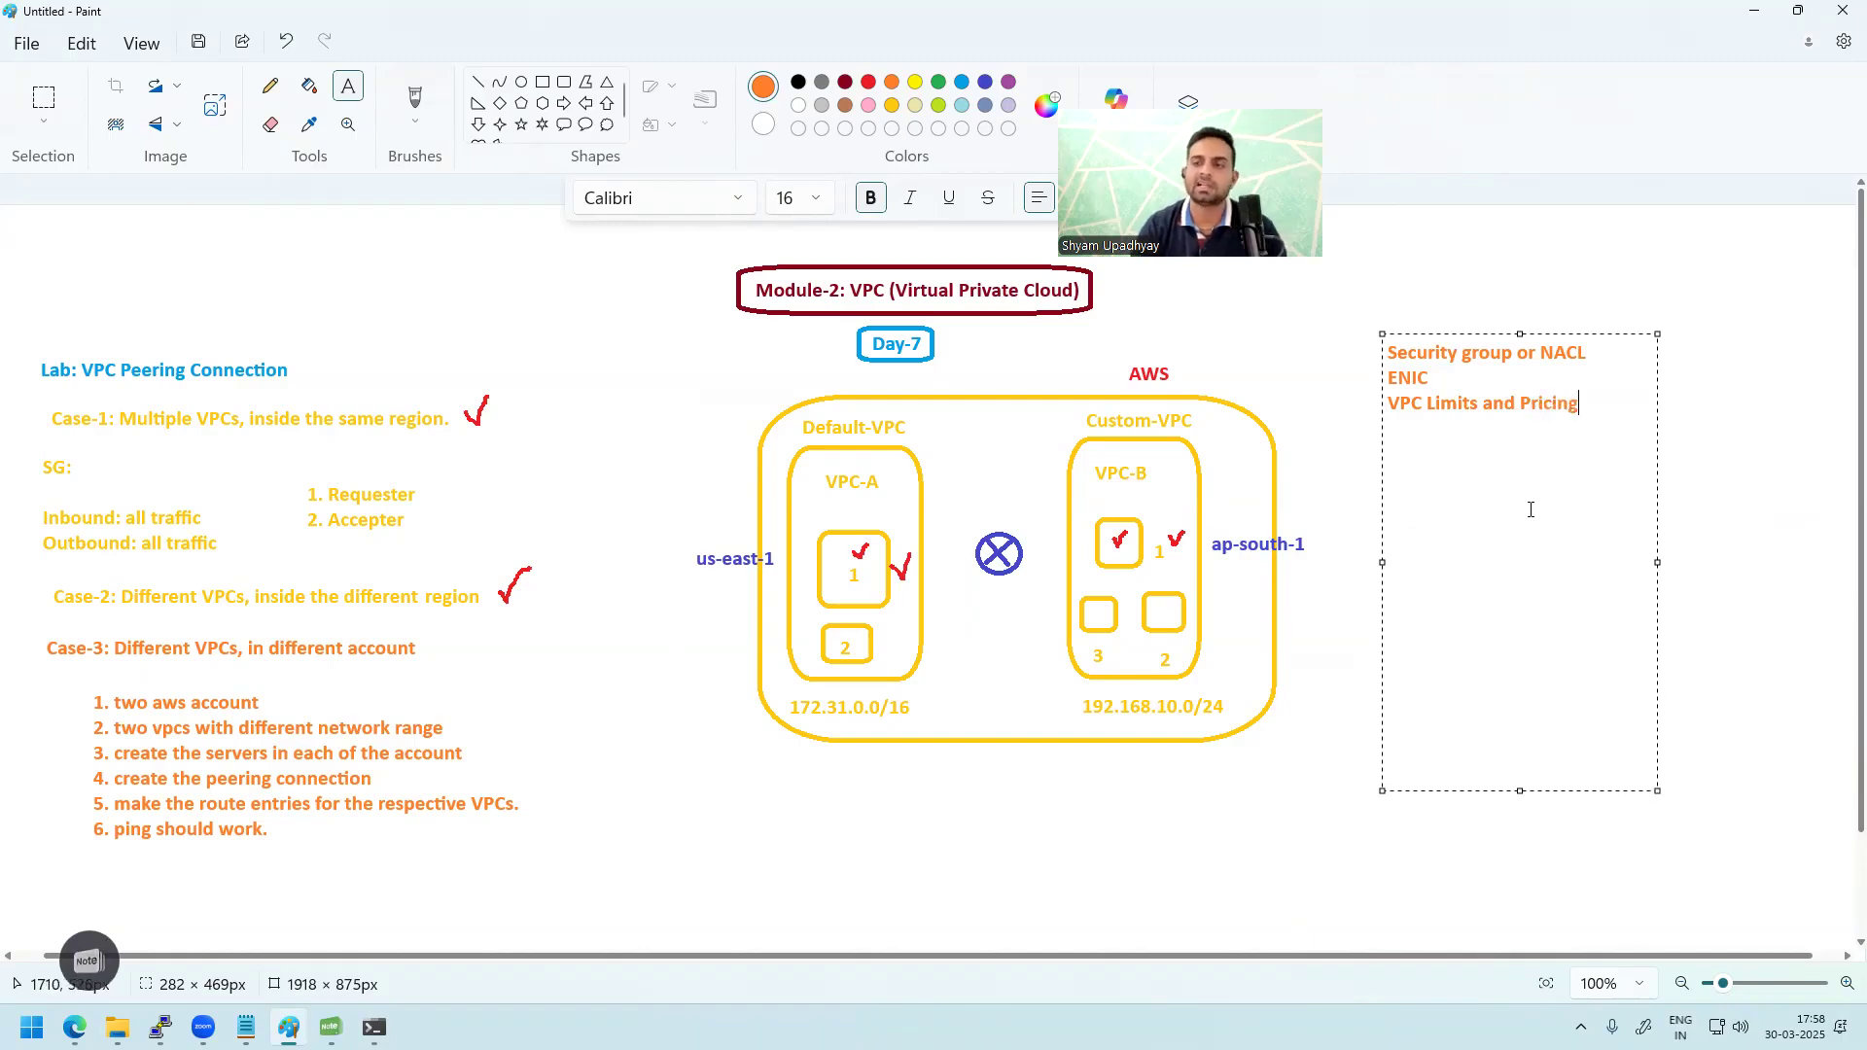
pyautogui.moveTo(1606, 404); pyautogui.dragTo(1386, 350)
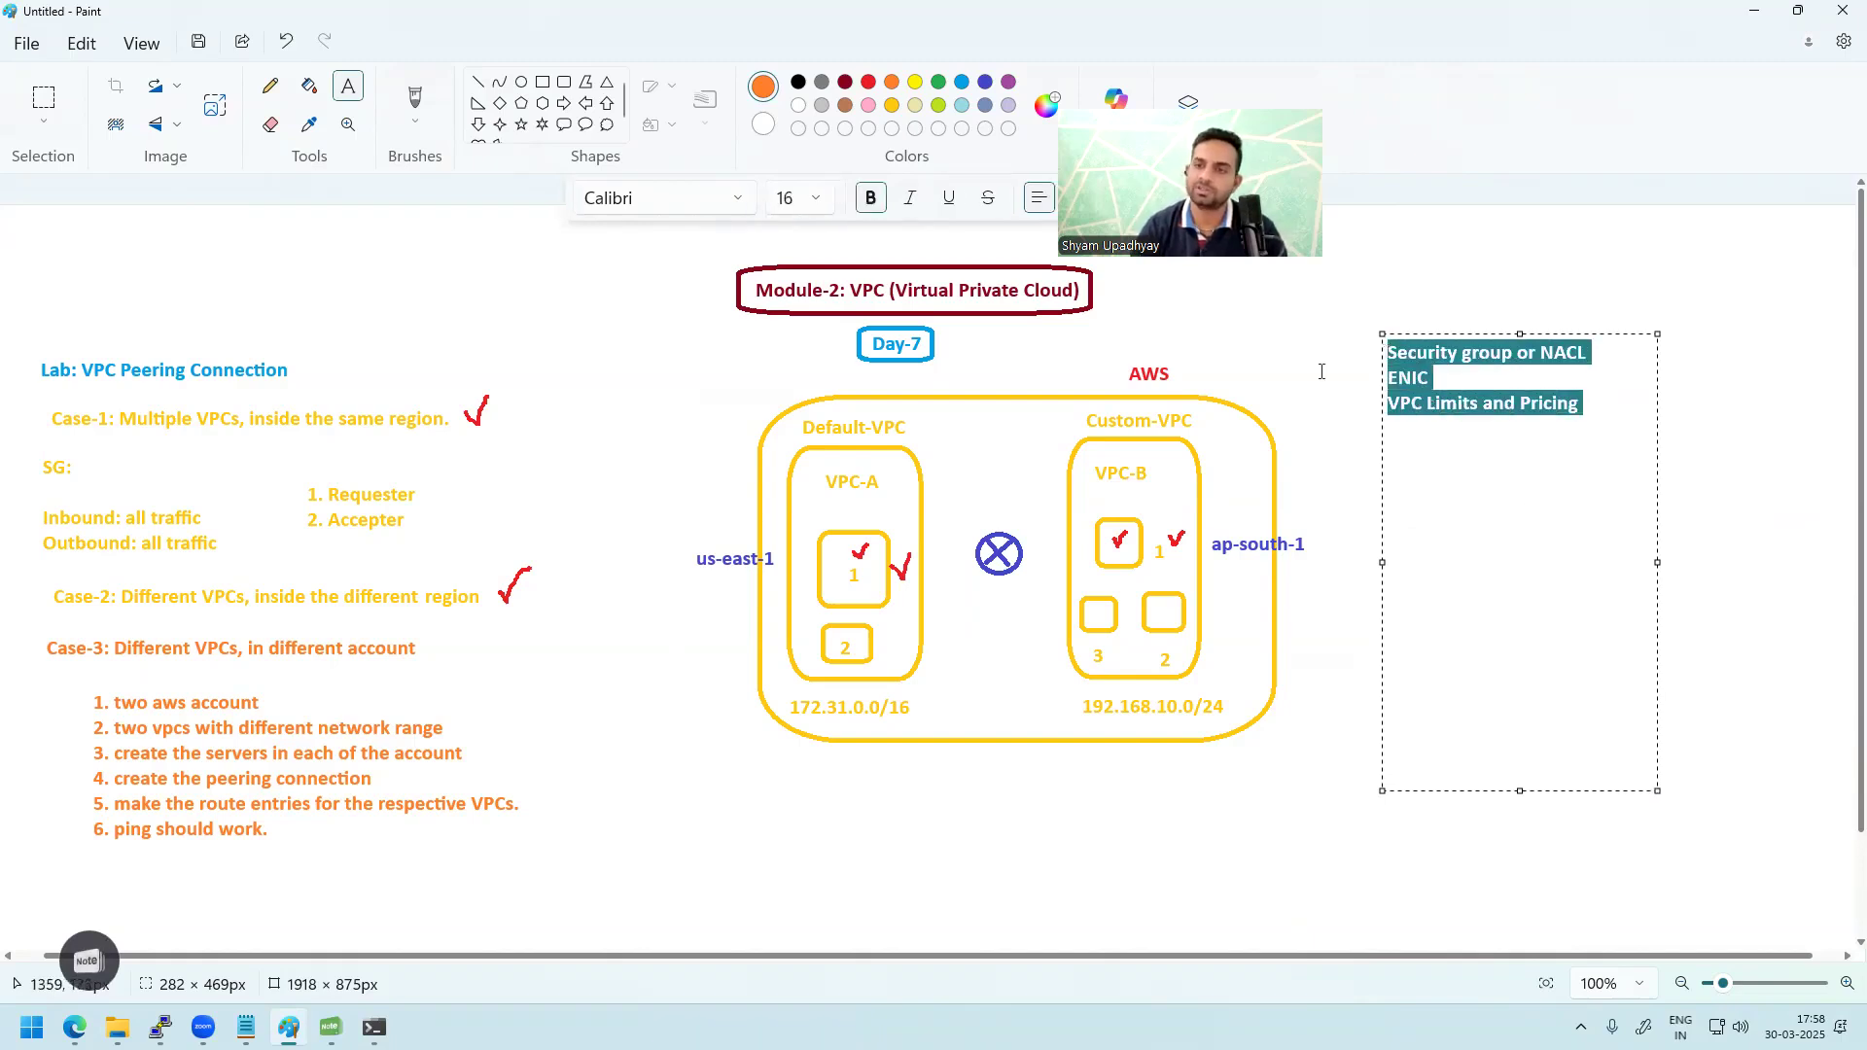
pyautogui.click(1322, 371)
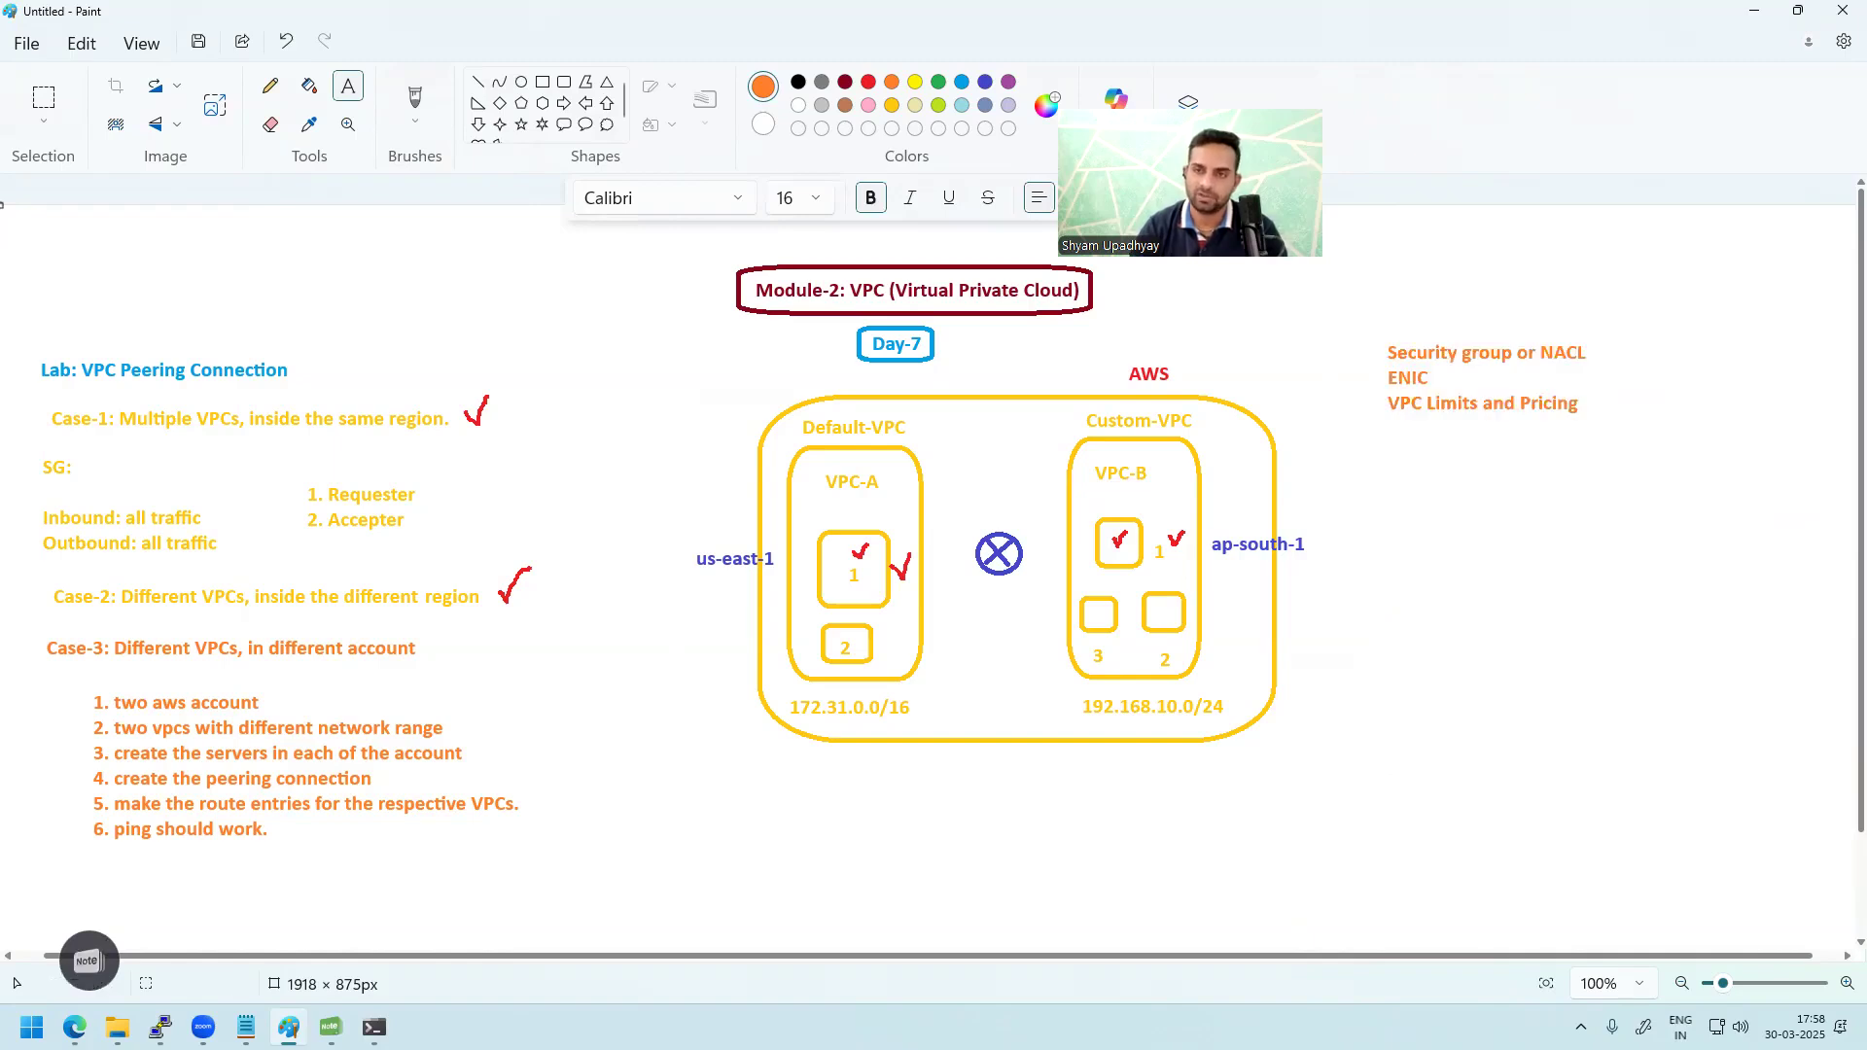
pyautogui.moveTo(1206, 241); pyautogui.dragTo(1482, 39)
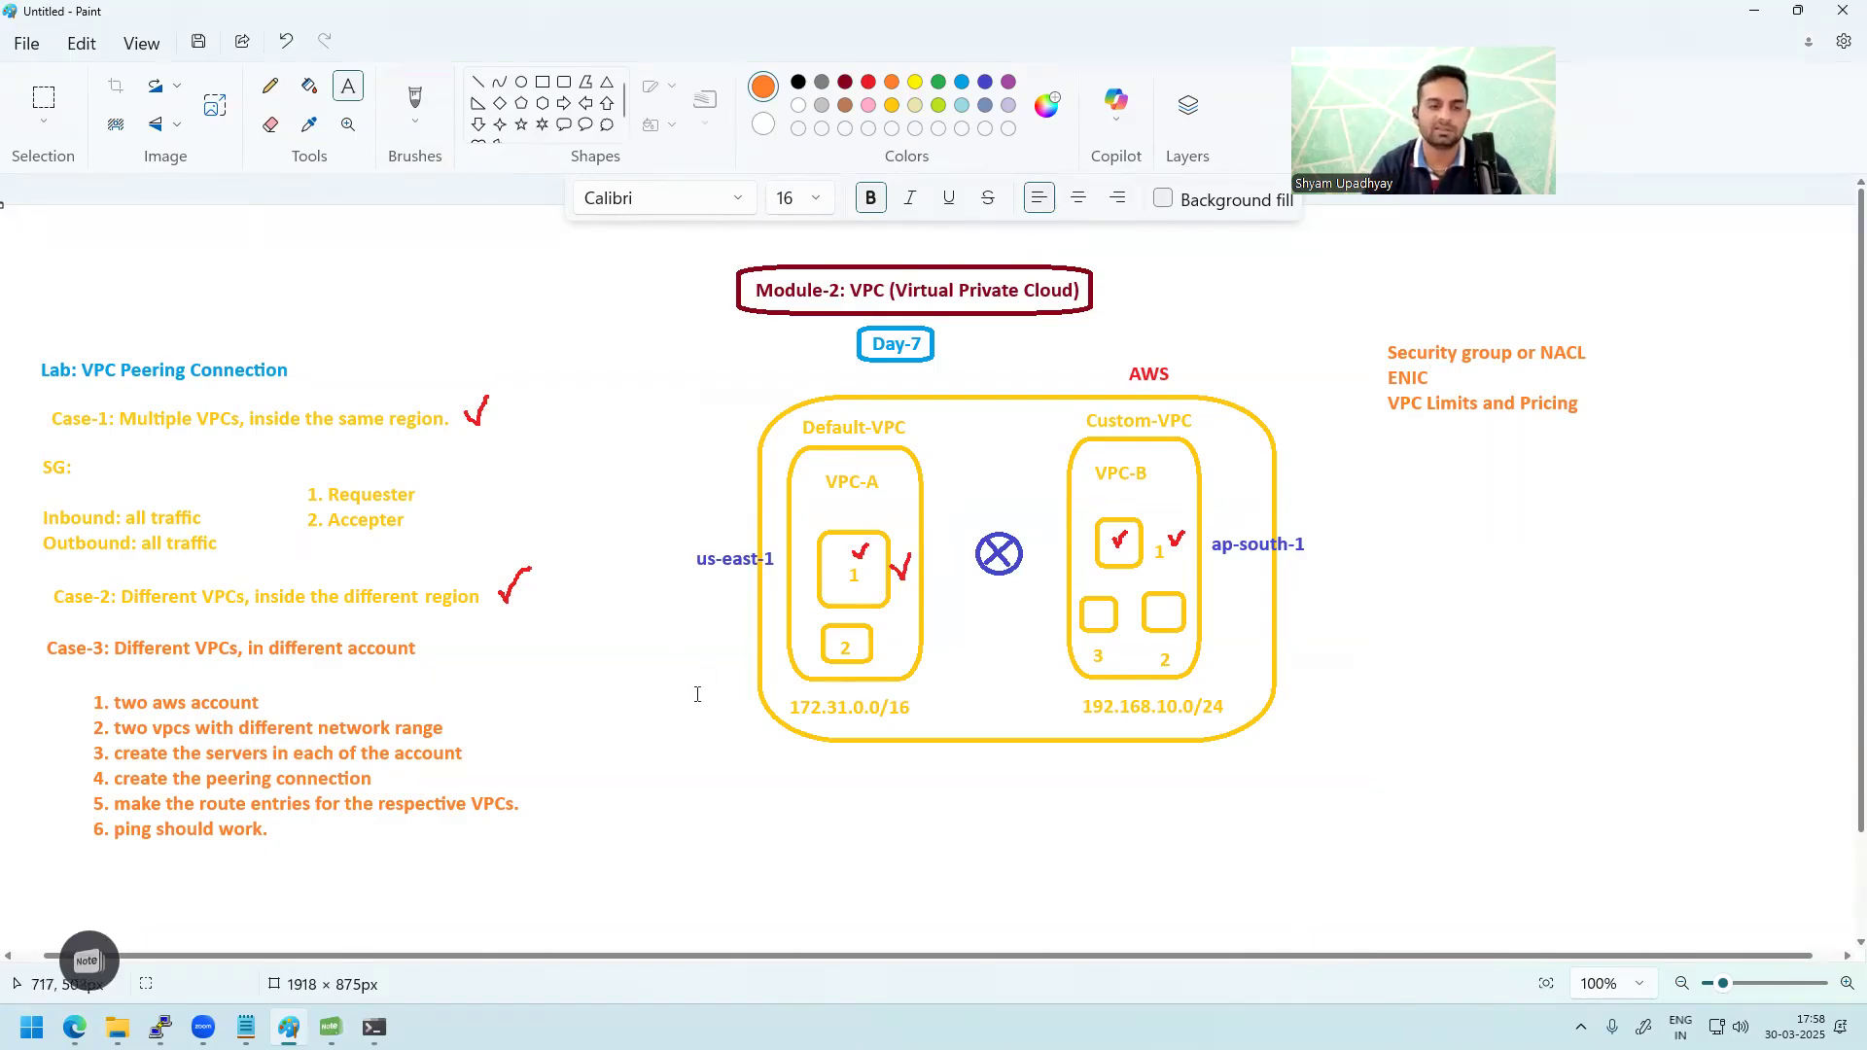
pyautogui.click(651, 665)
pyautogui.click(584, 576)
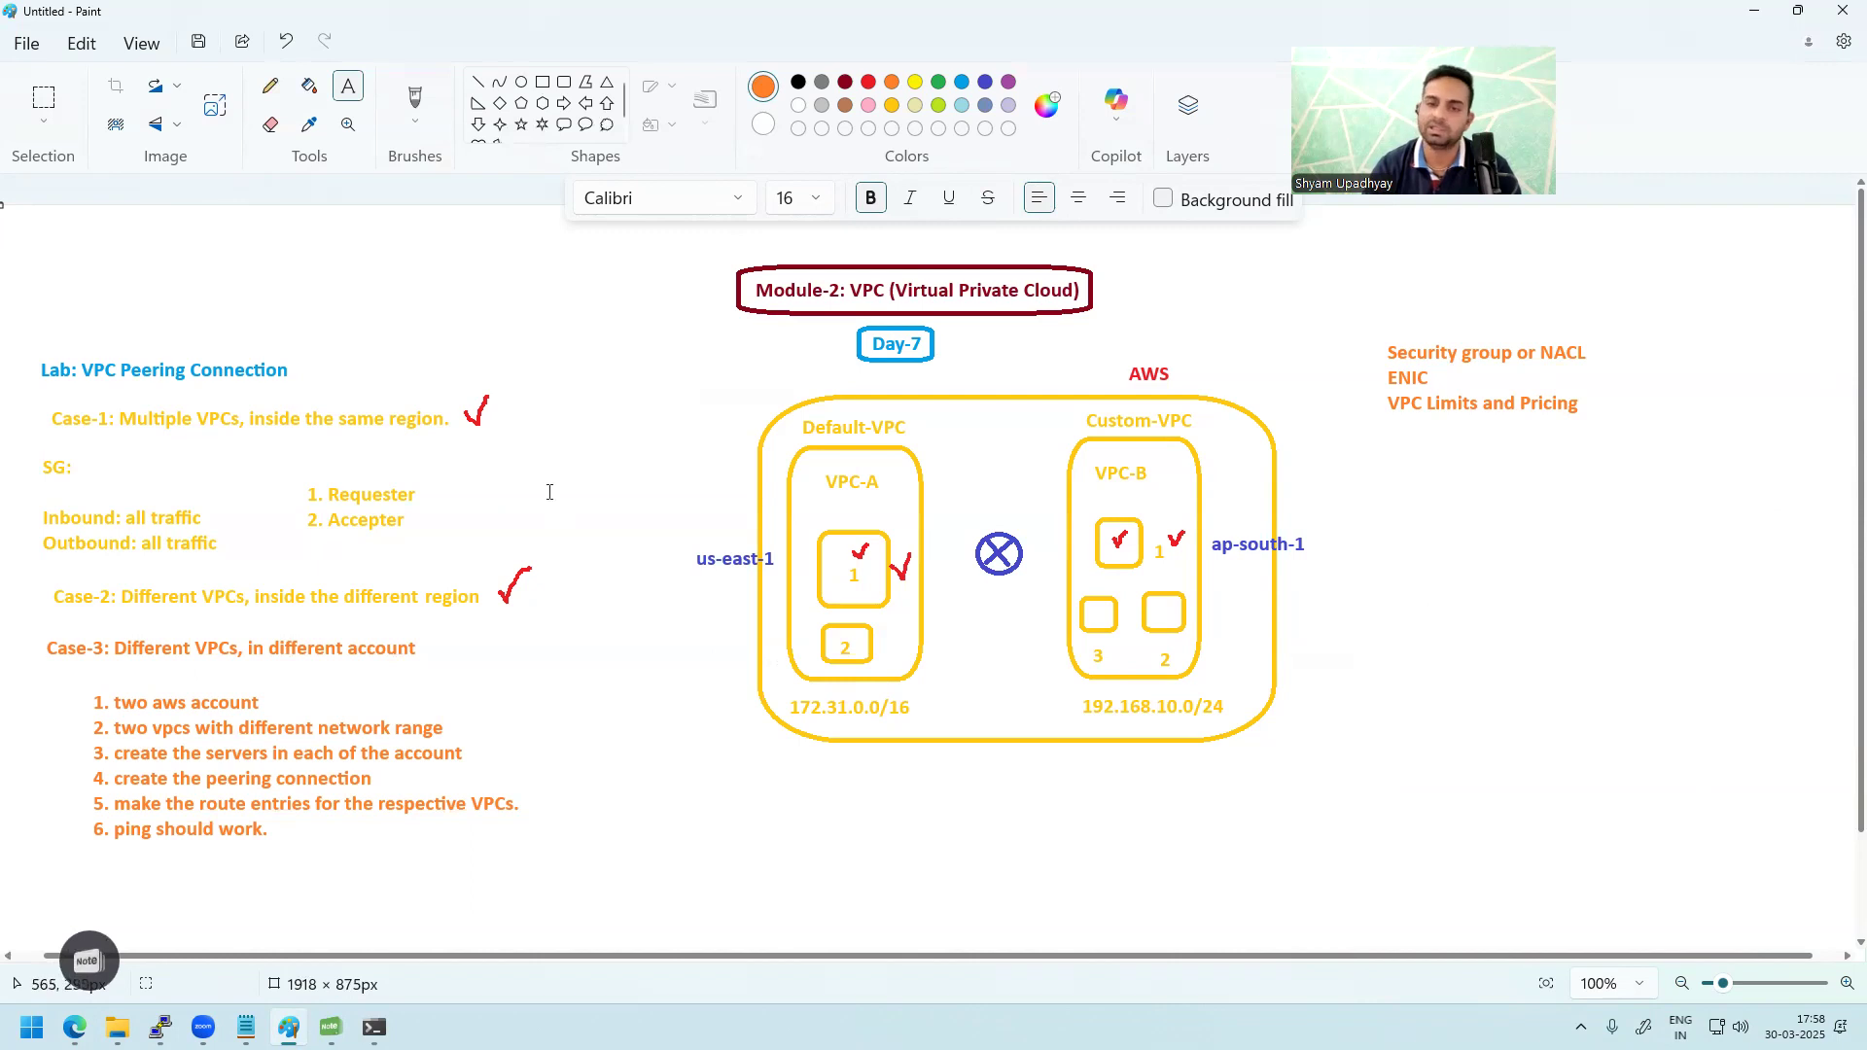